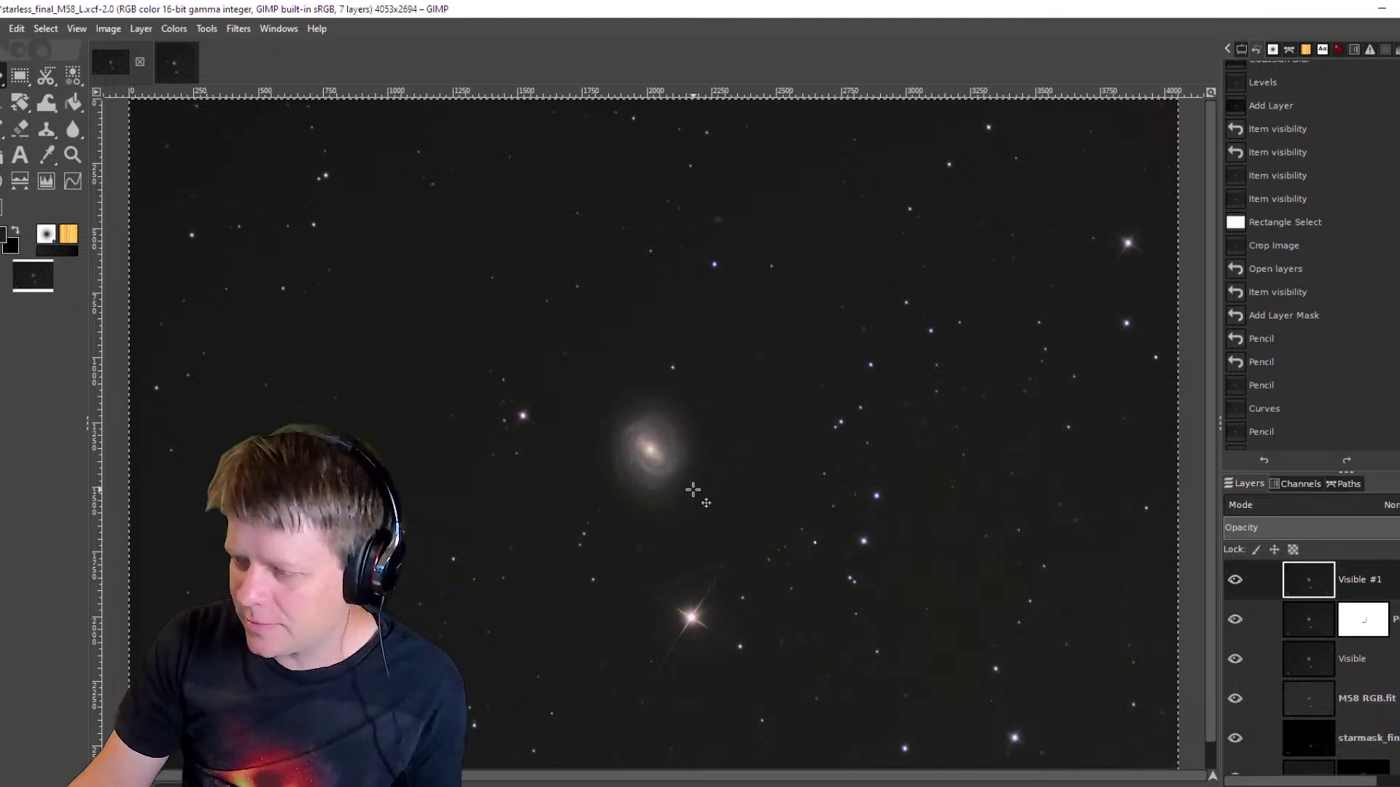
scroll(700, 491, up, 5)
scroll(782, 492, down, 5)
drag(782, 492, 825, 472)
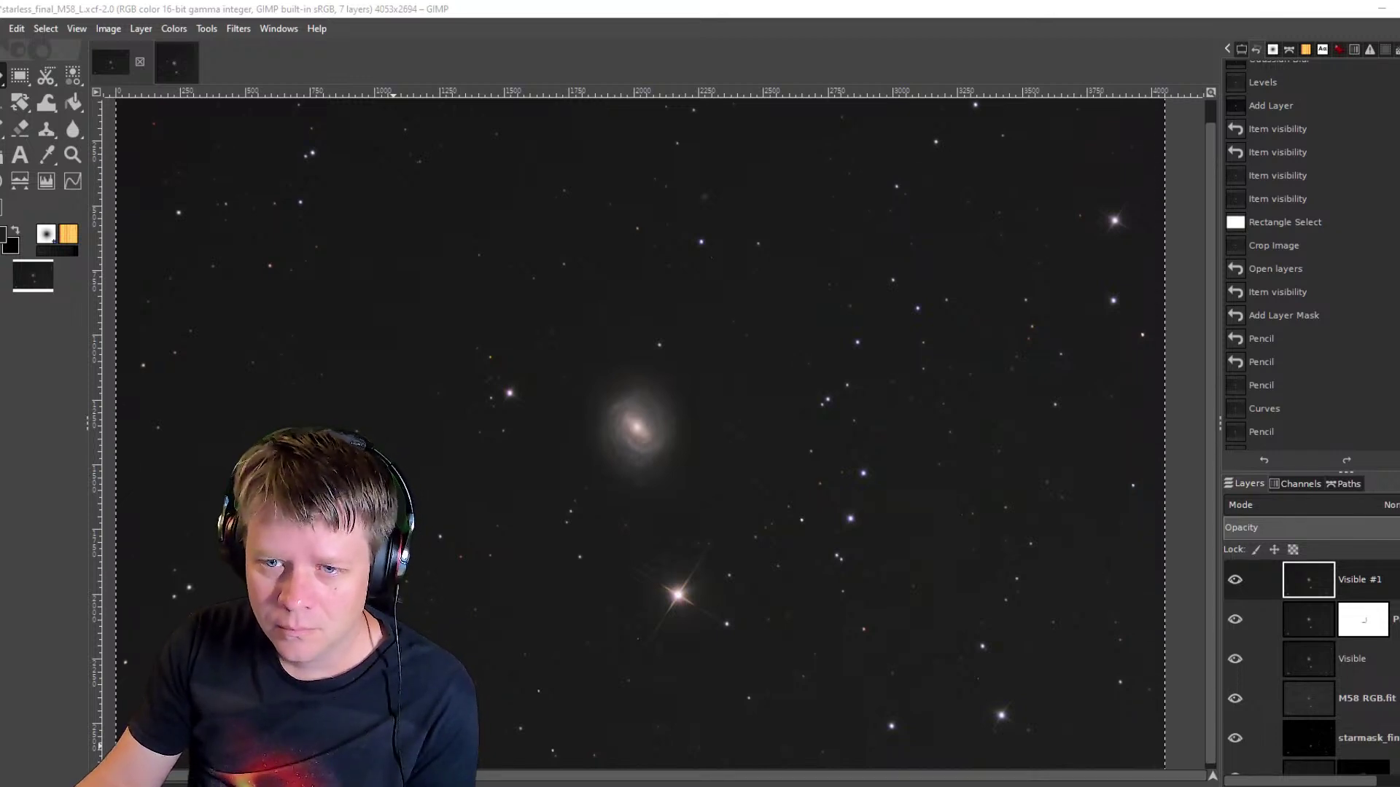
View the m58 channel in Discord, and switch to SiriL IC to look at the M58 project's input files.
key(alt+Tab)
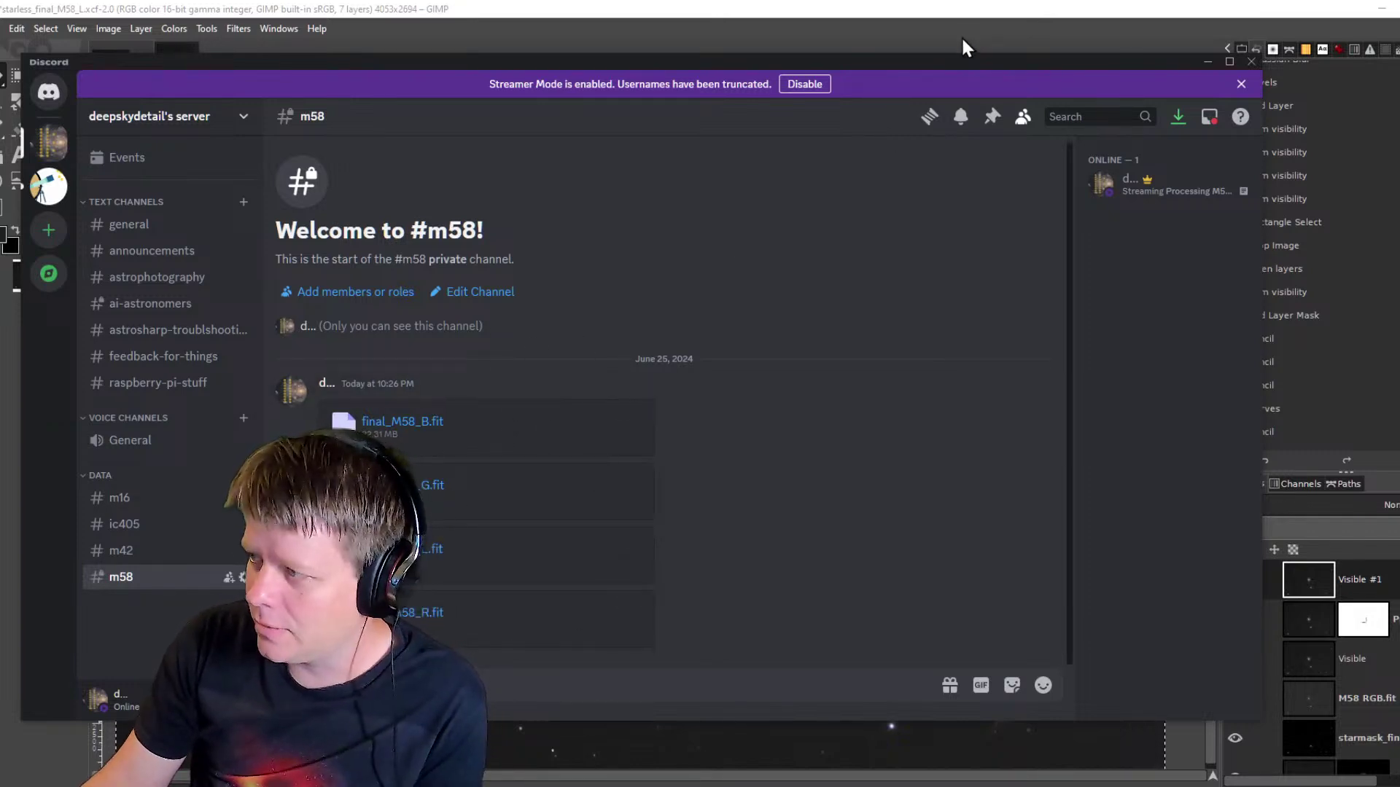
drag(938, 68, 0, 212)
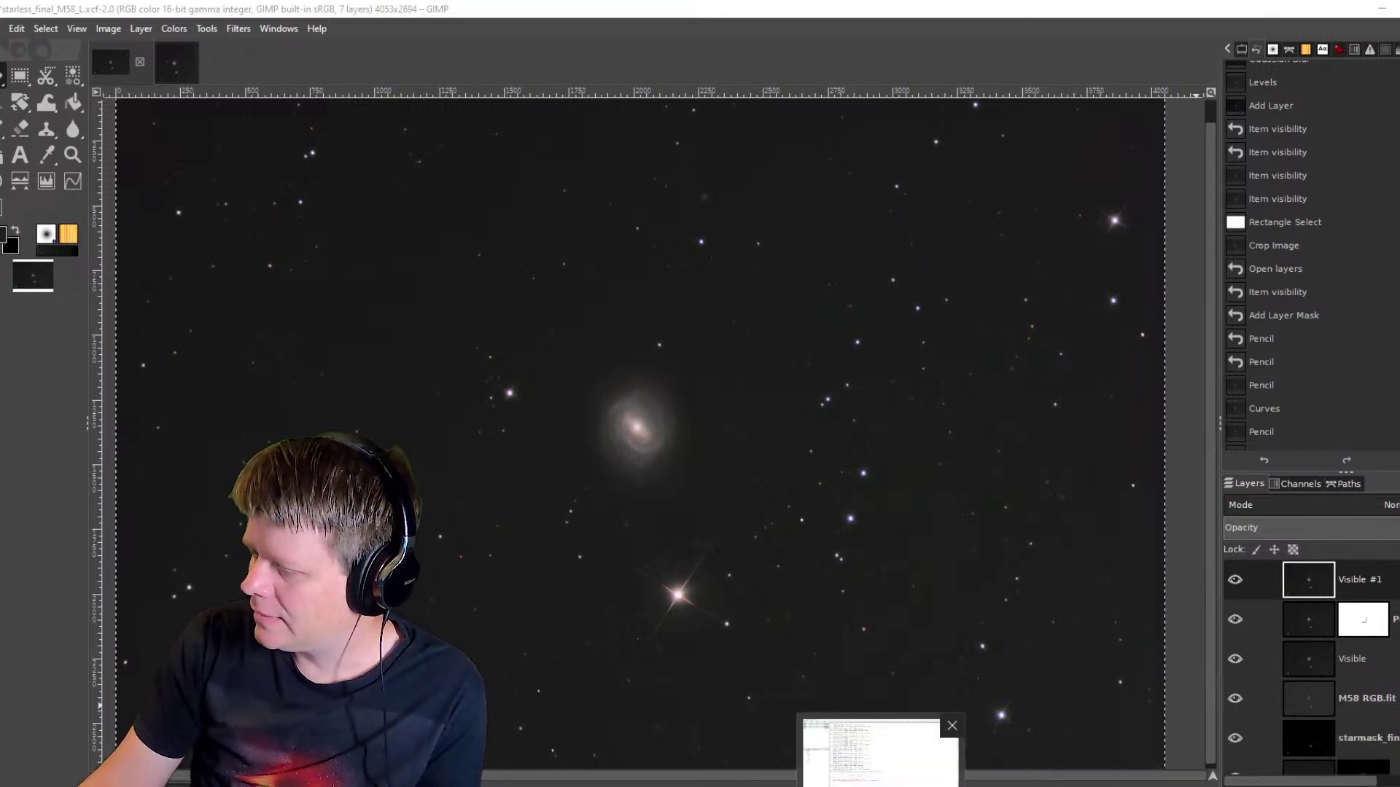
click(882, 755)
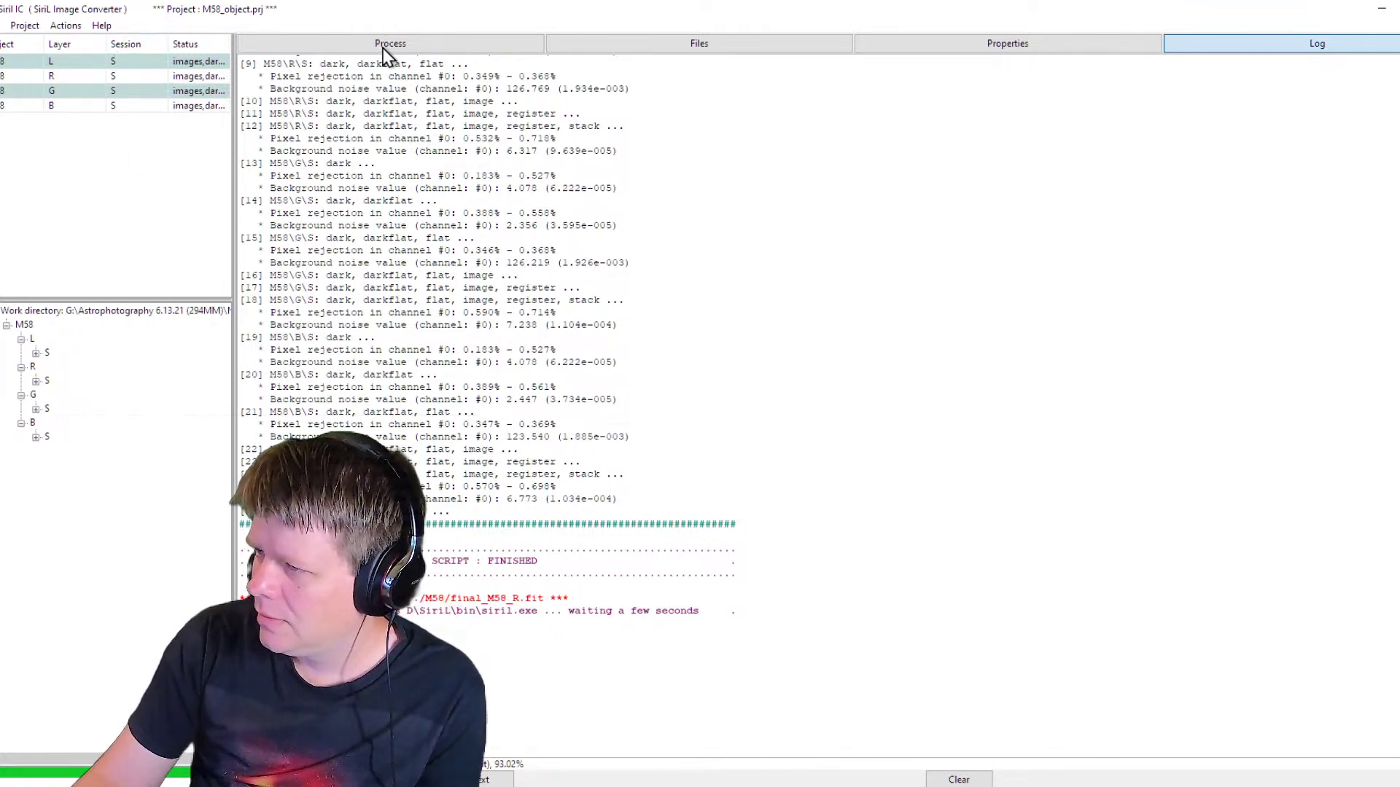
click(721, 45)
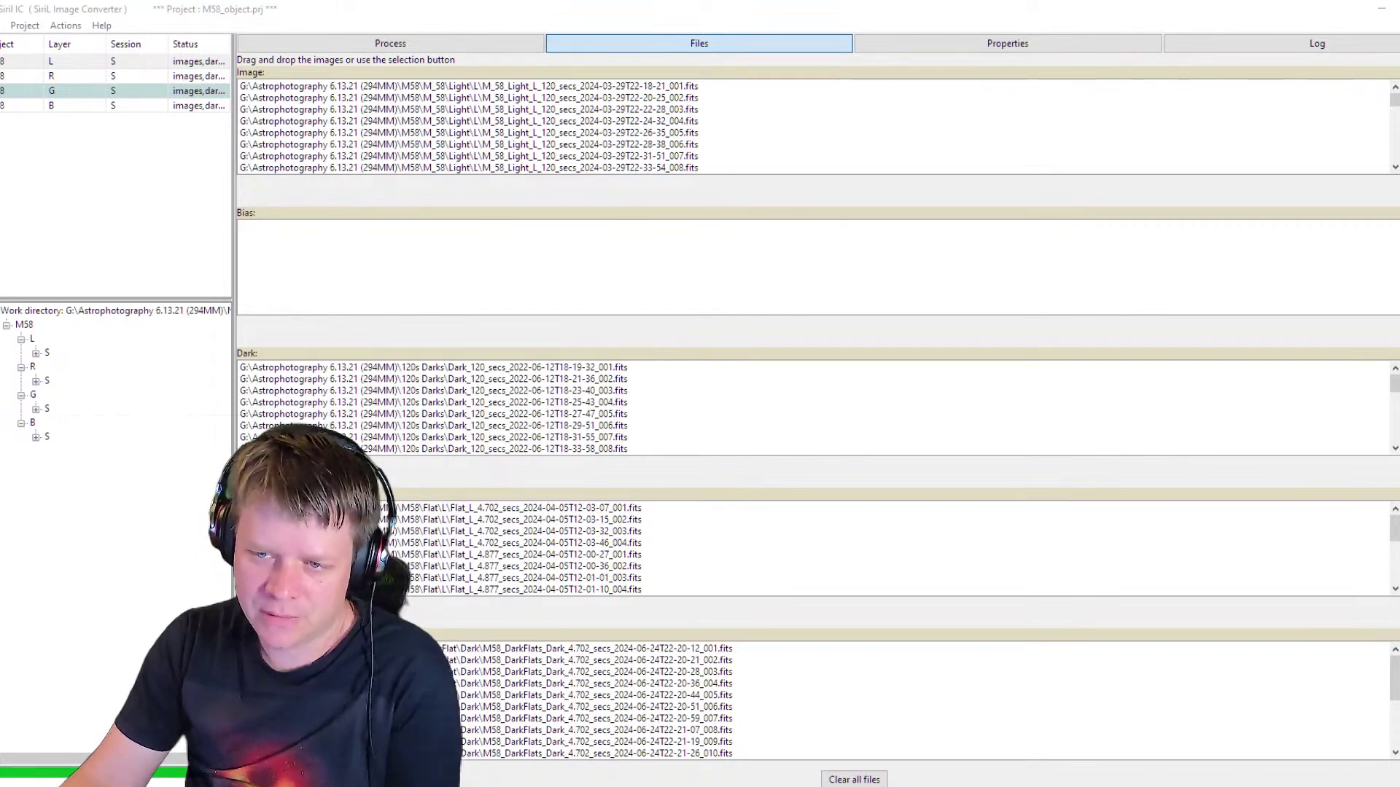
Switch to Siril and set the display mode of final_M58_L.fit to AutoStretch.
key(alt+Tab)
drag(719, 147, 614, 4)
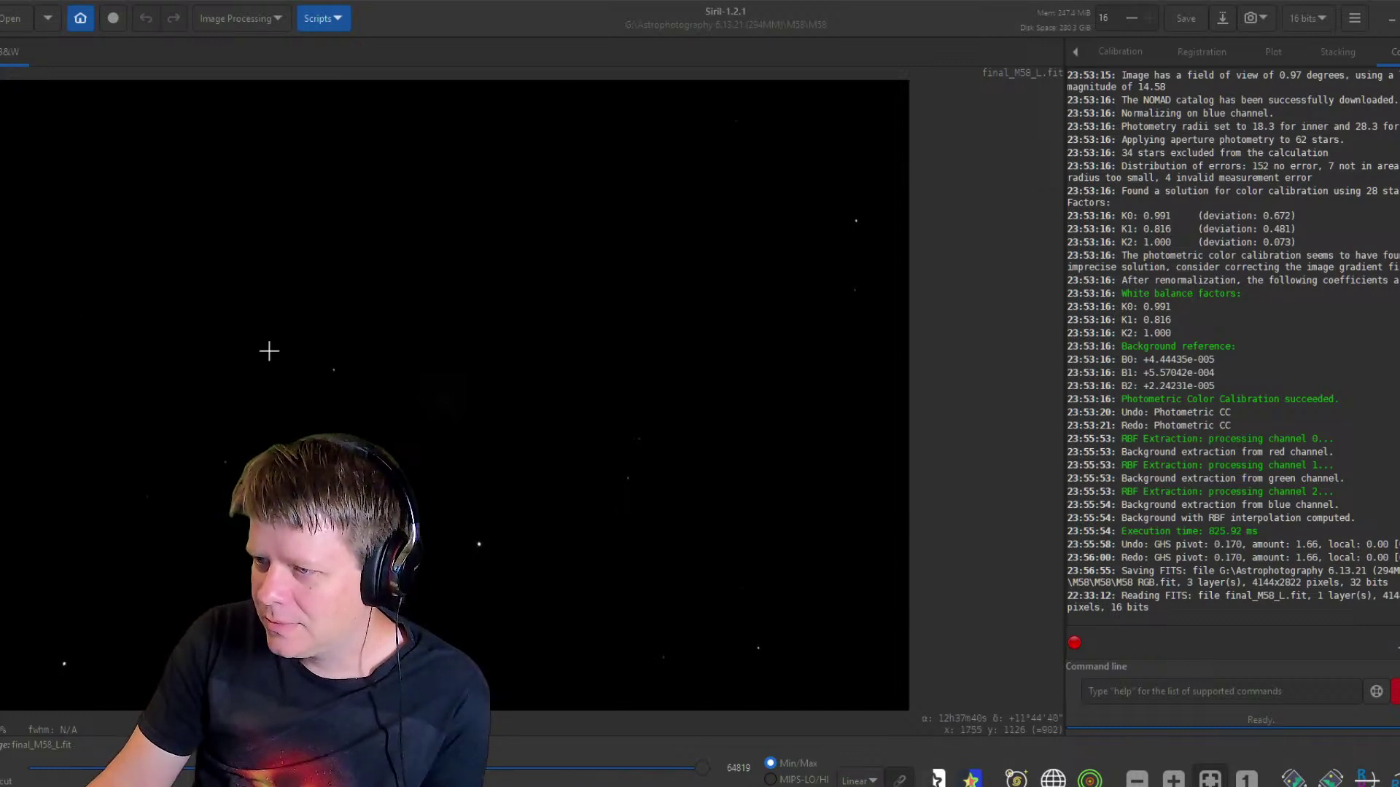
click(872, 781)
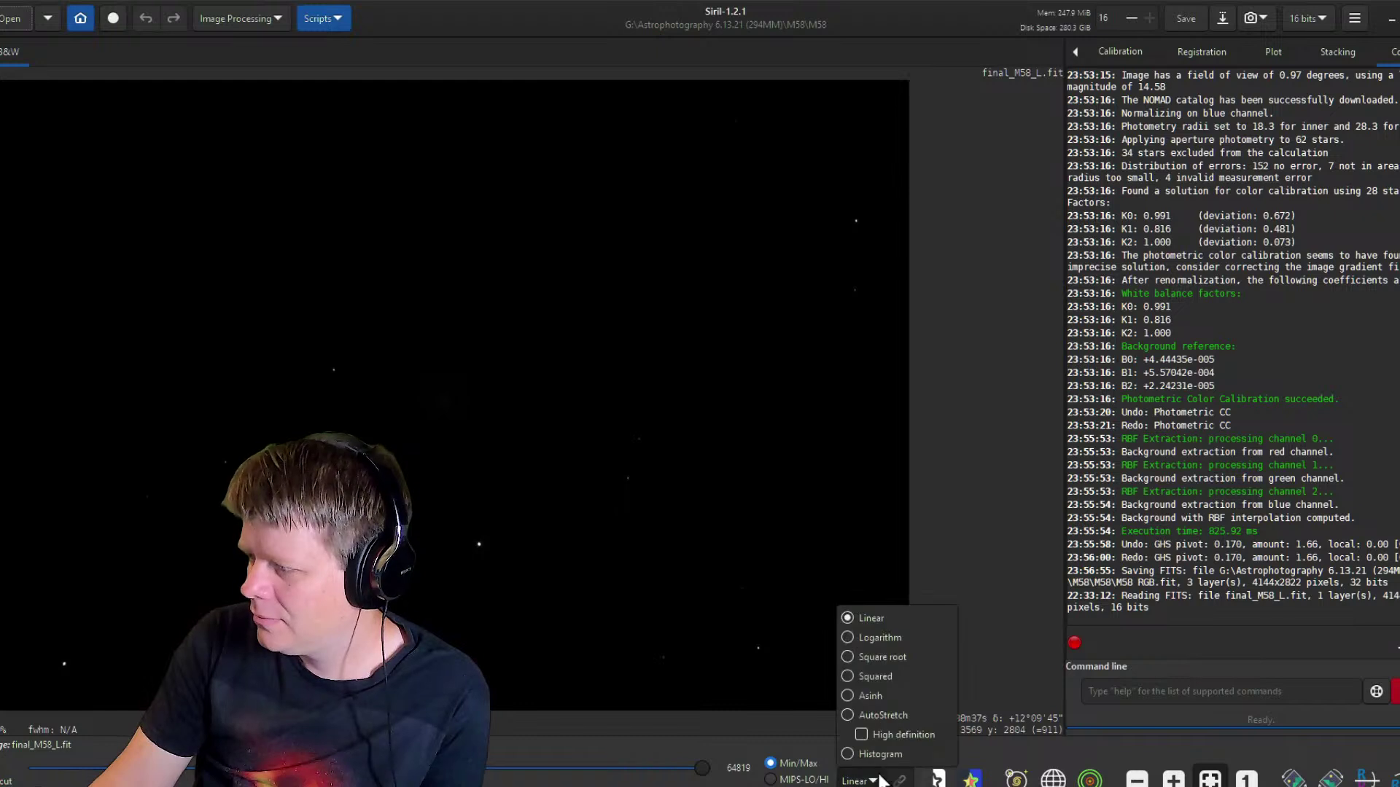
click(881, 715)
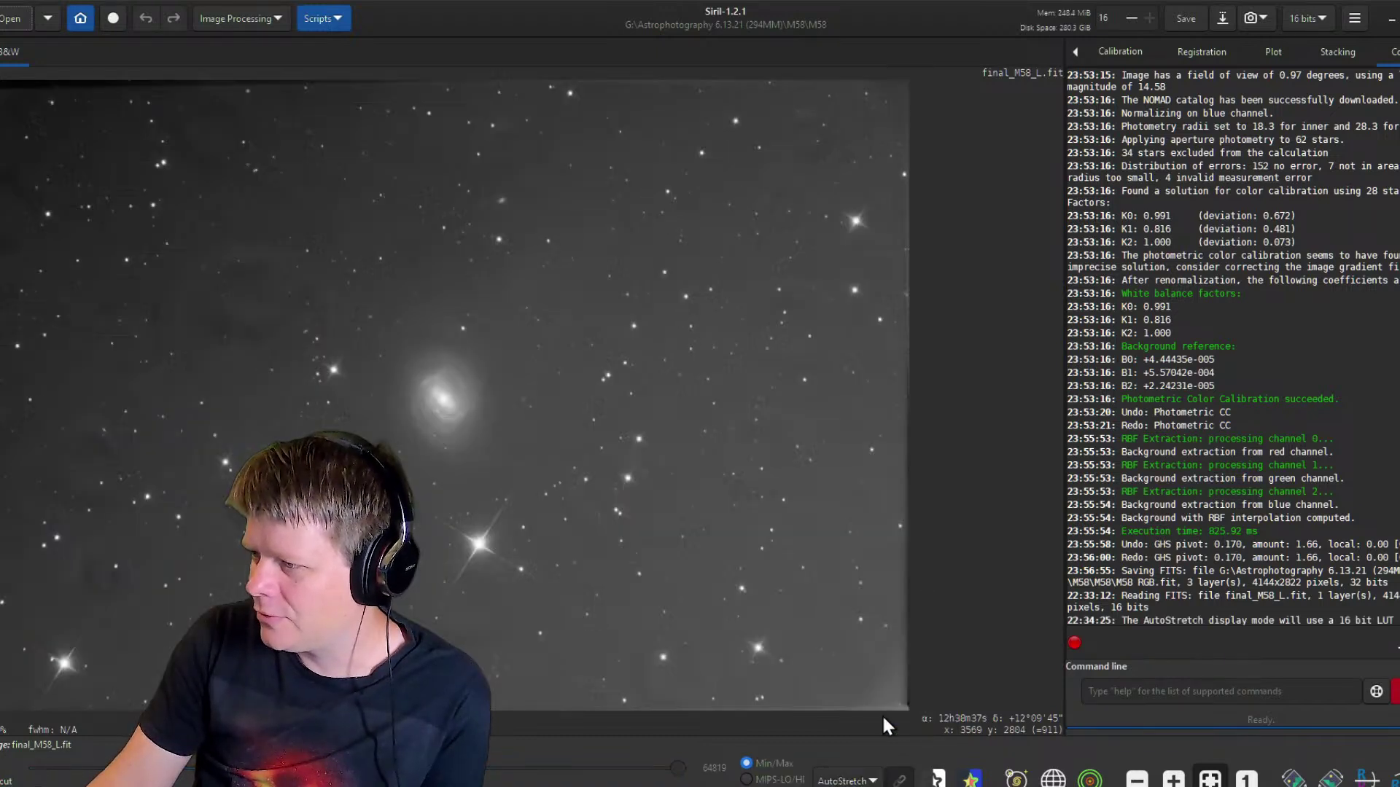
Examine the sky background by framing several areas around the galaxy, and clear the selection.
drag(208, 421, 313, 554)
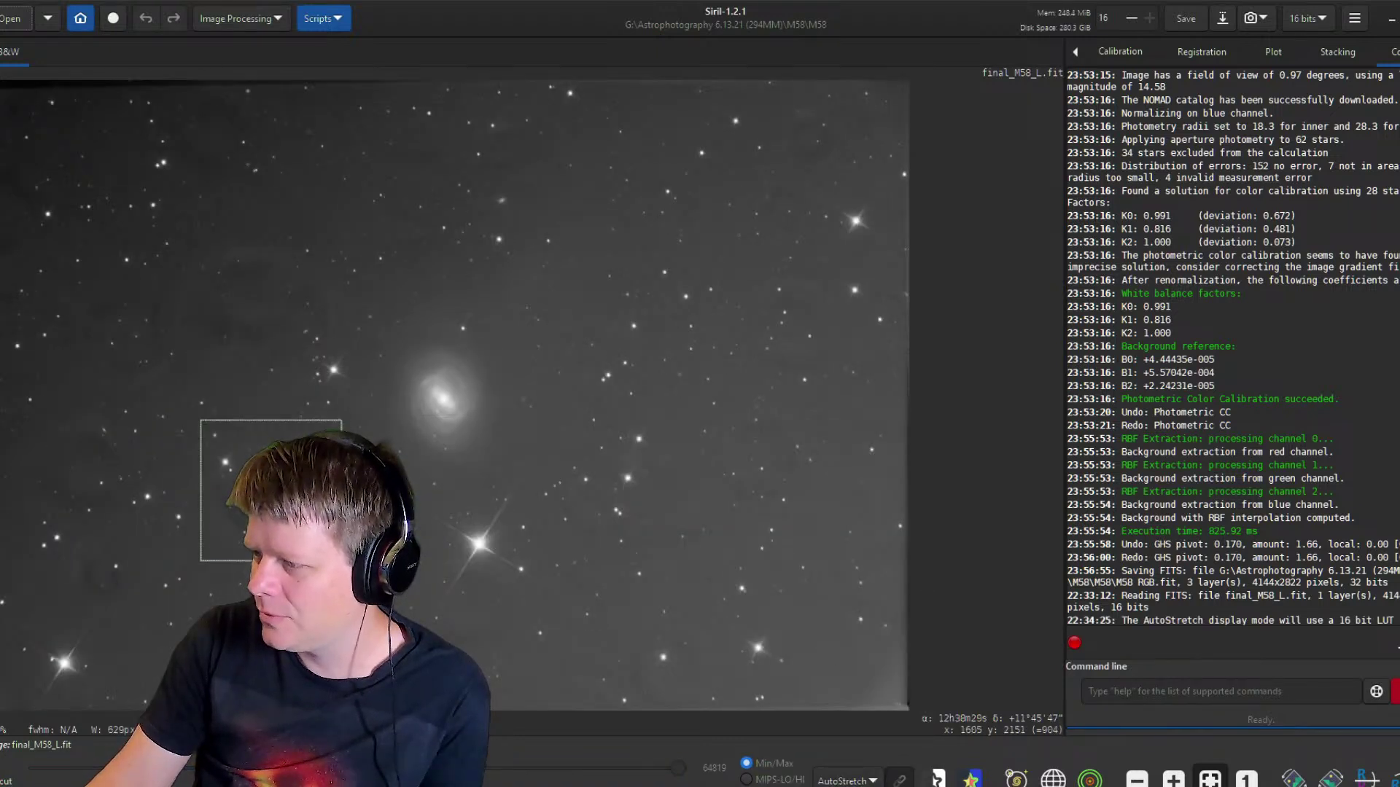
drag(153, 233, 260, 315)
drag(168, 103, 265, 172)
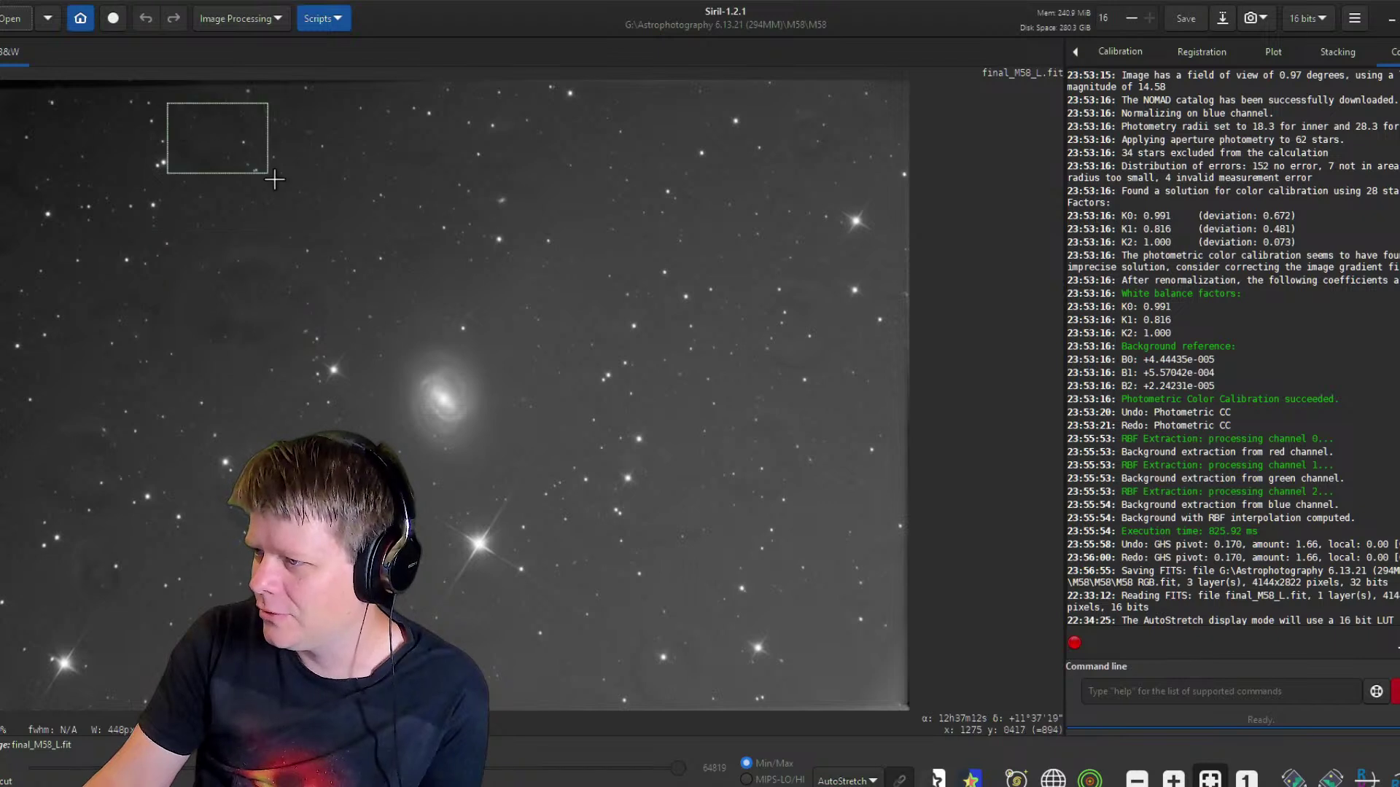
drag(785, 108, 844, 178)
click(586, 206)
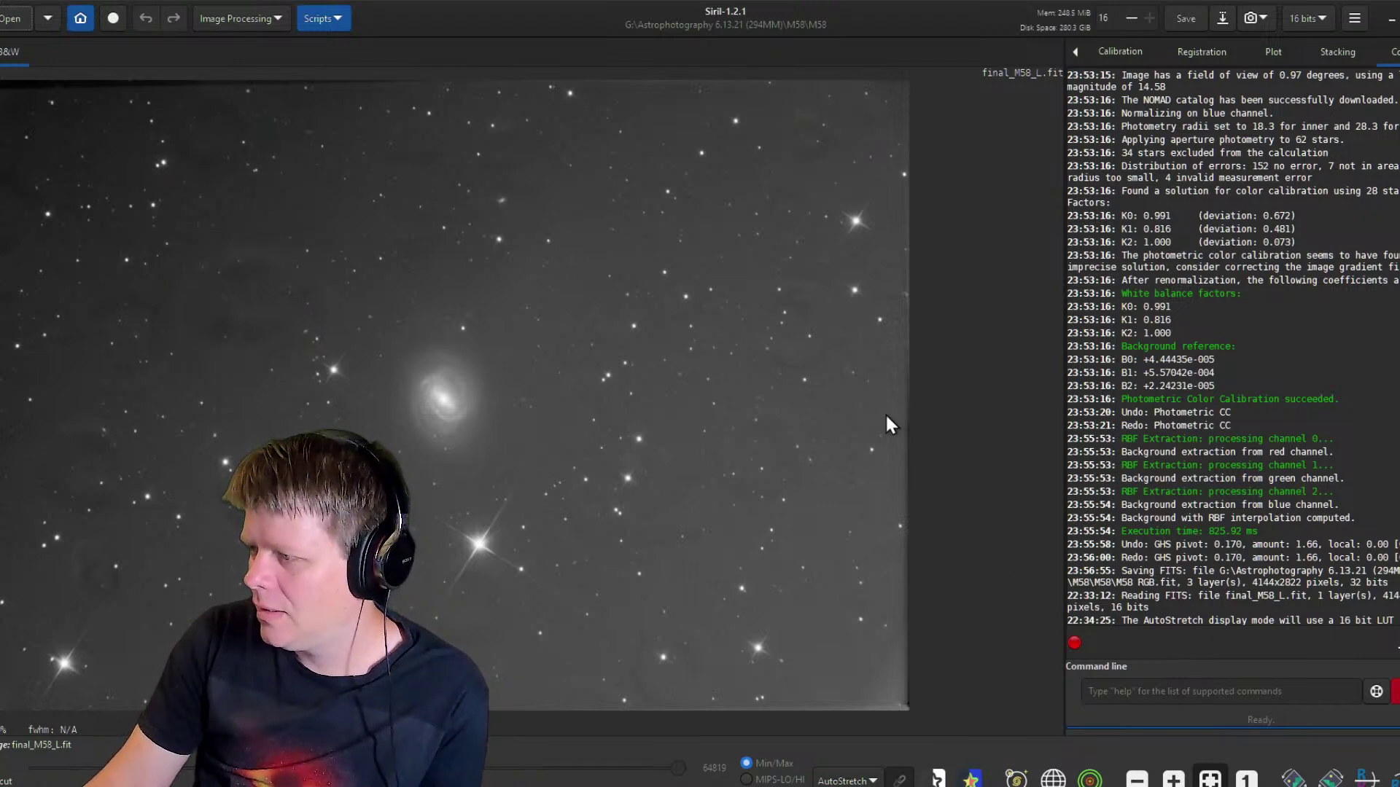
Start Background Extraction and place seven background samples along the image's right side, below the galaxy and in the sky above it.
click(275, 18)
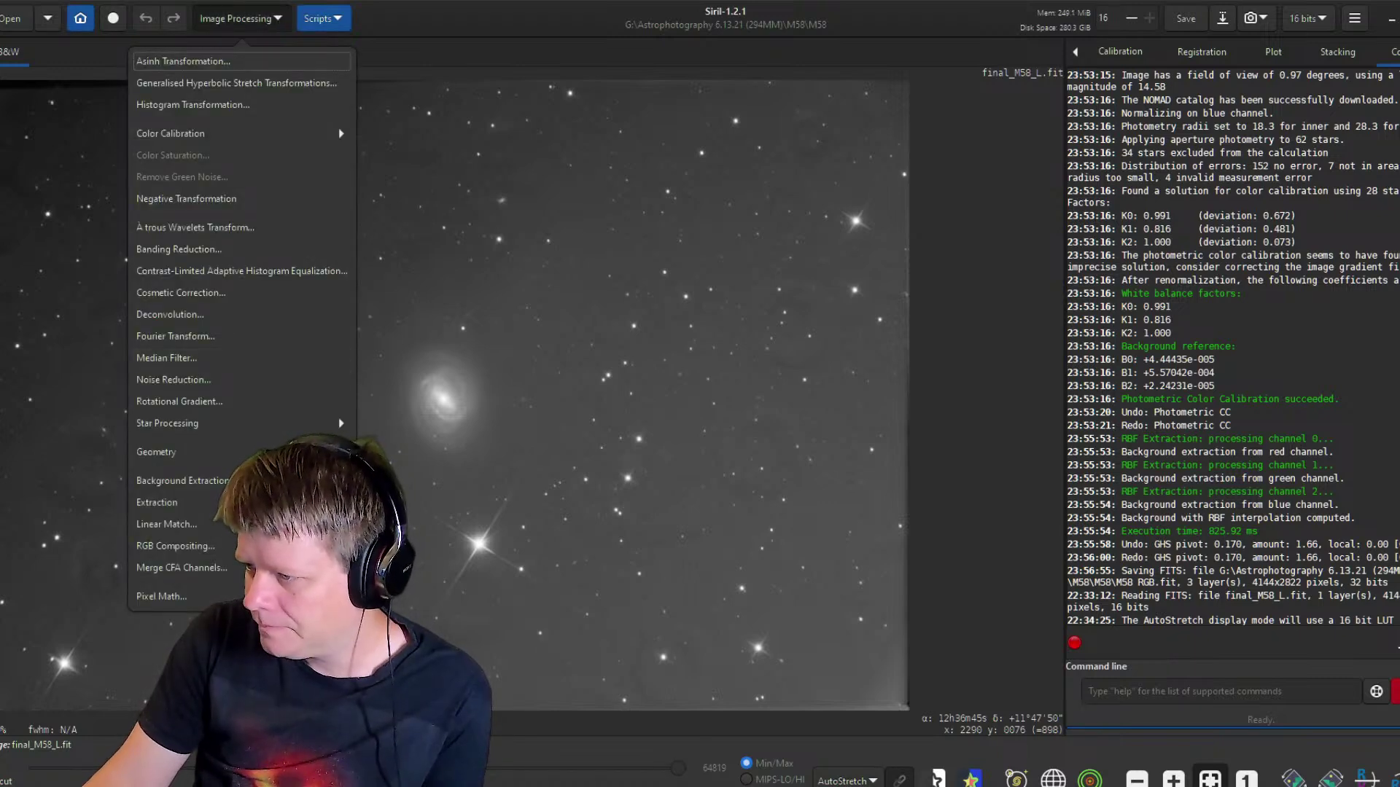
click(183, 480)
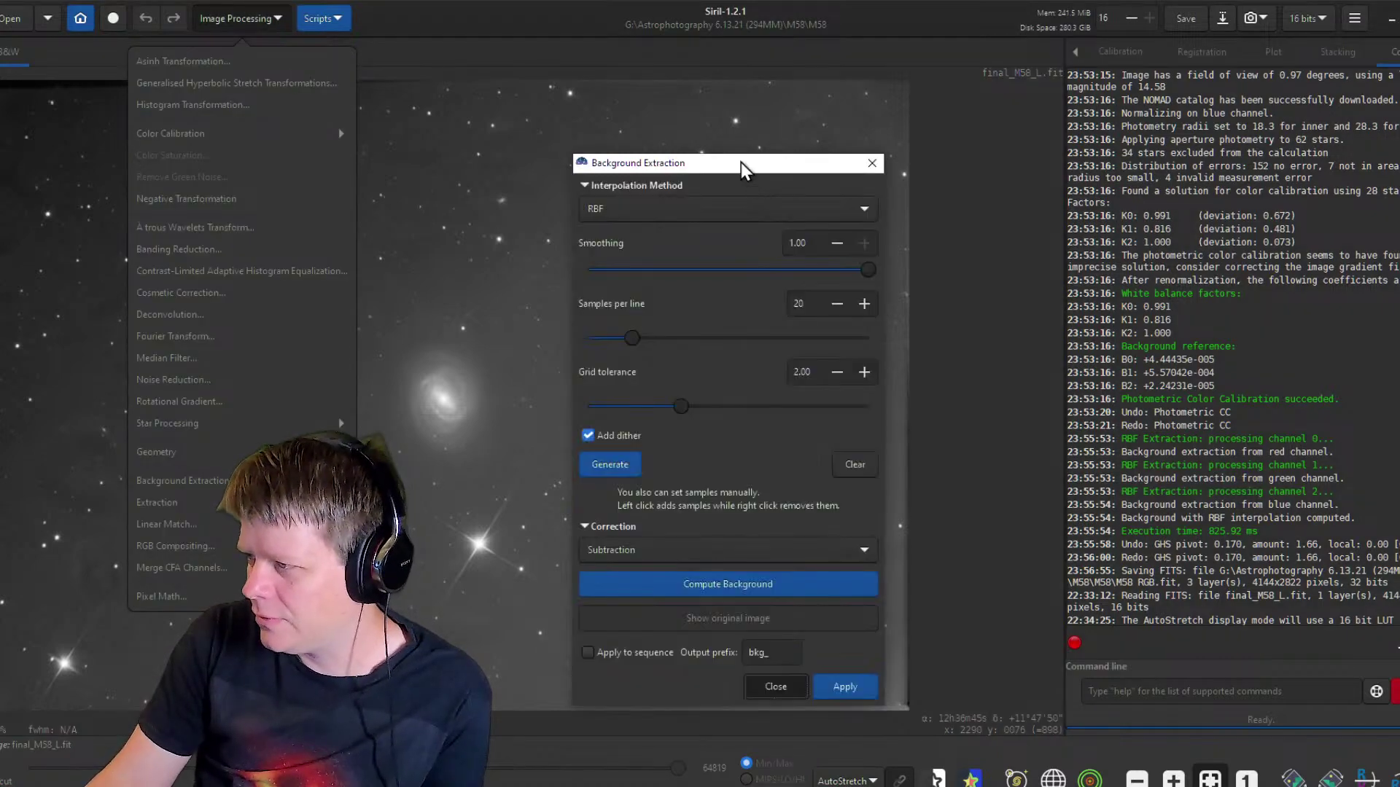
drag(743, 163, 956, 145)
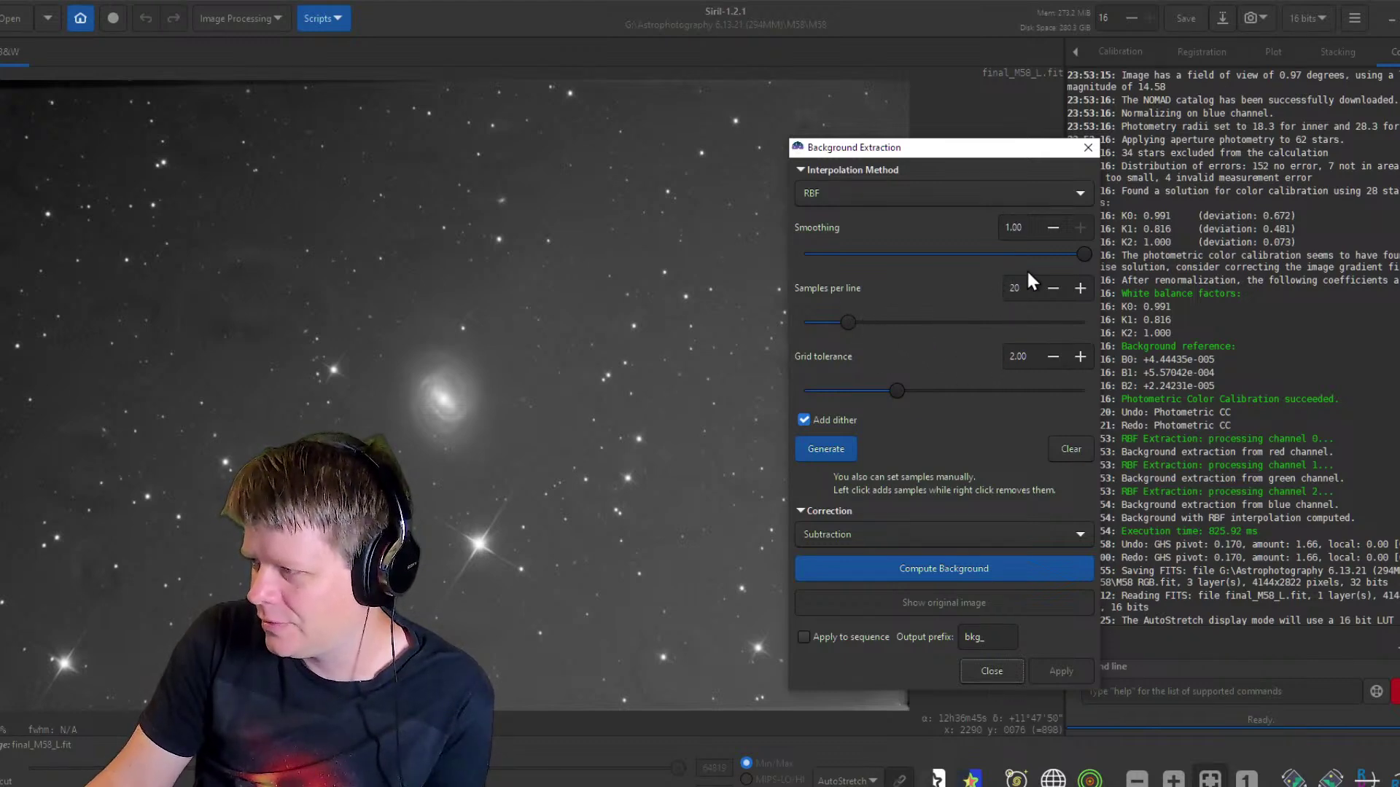
drag(878, 146, 1036, 121)
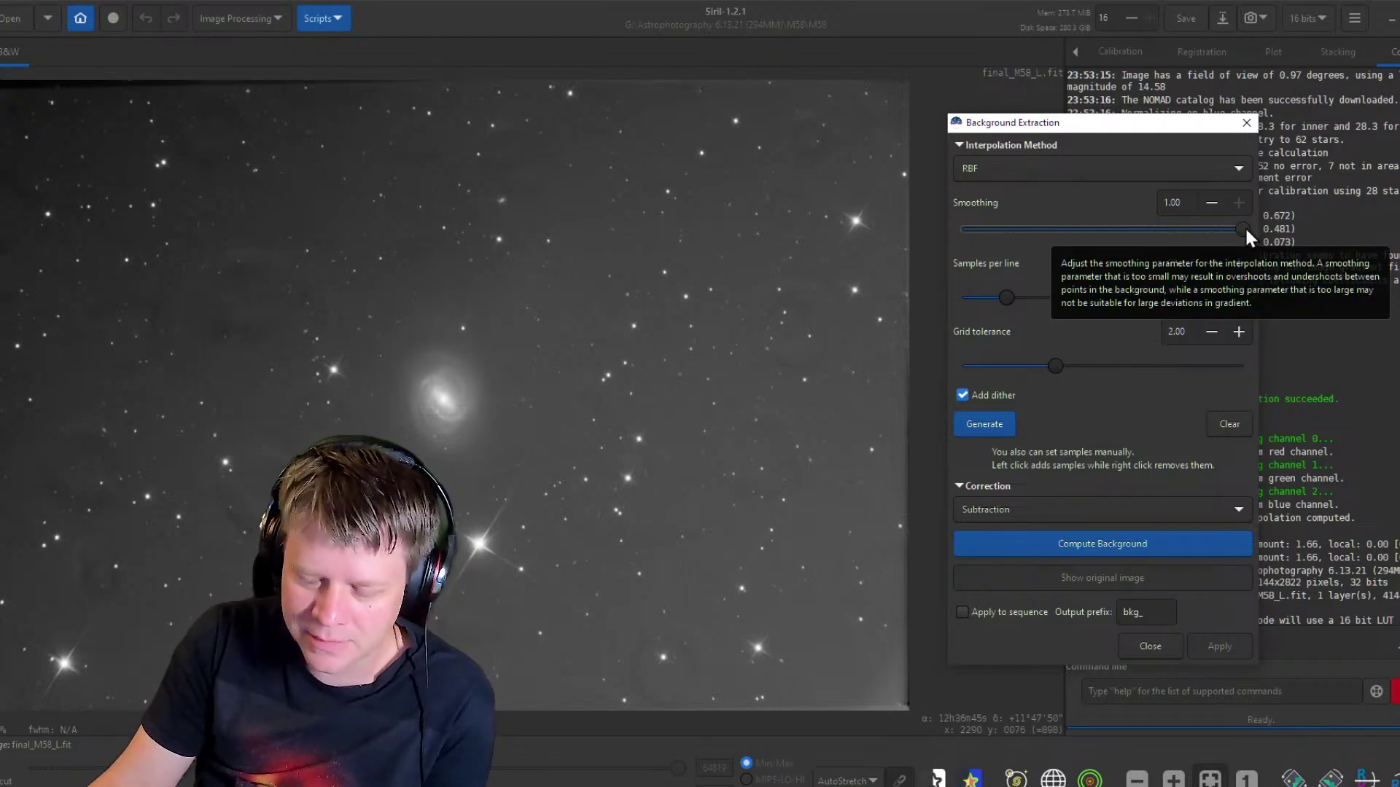
click(863, 125)
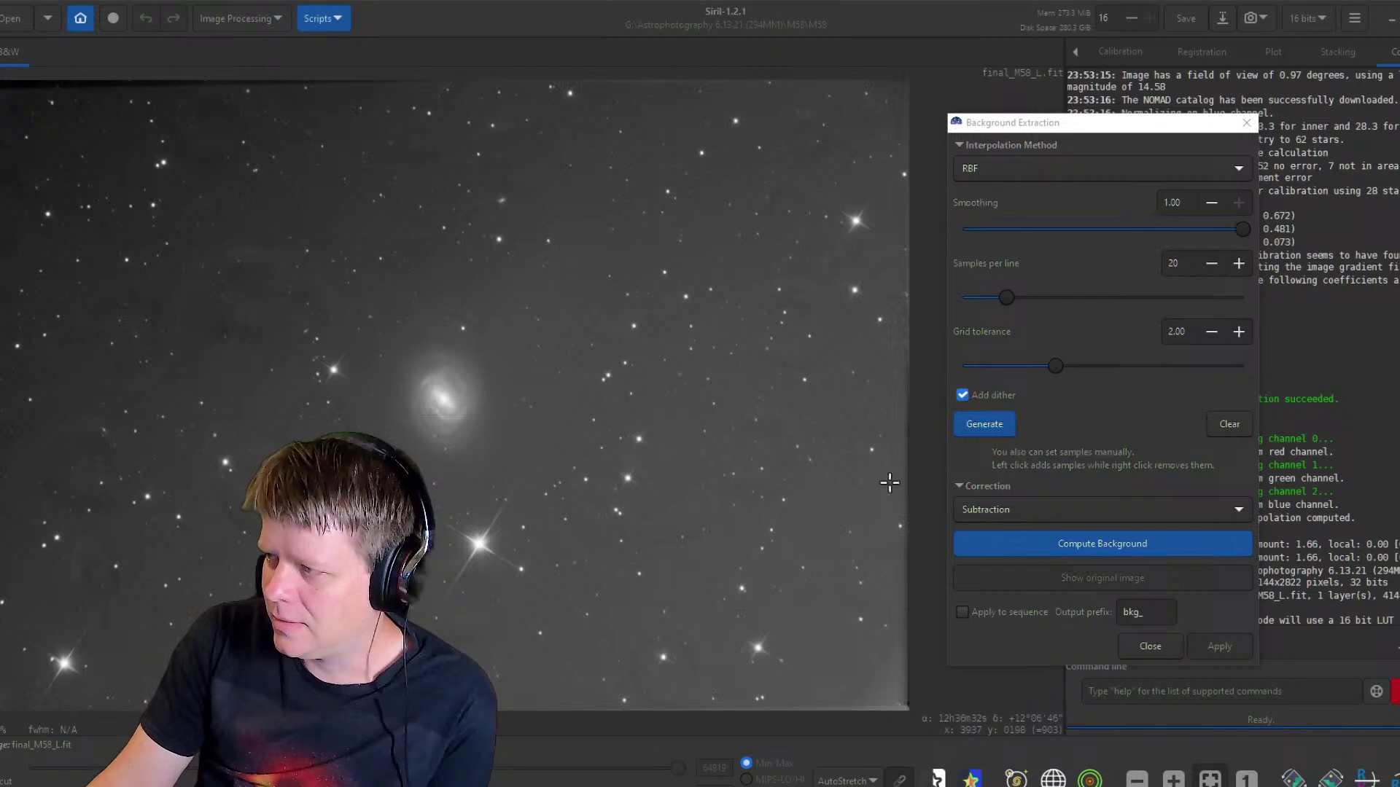
click(844, 472)
click(839, 658)
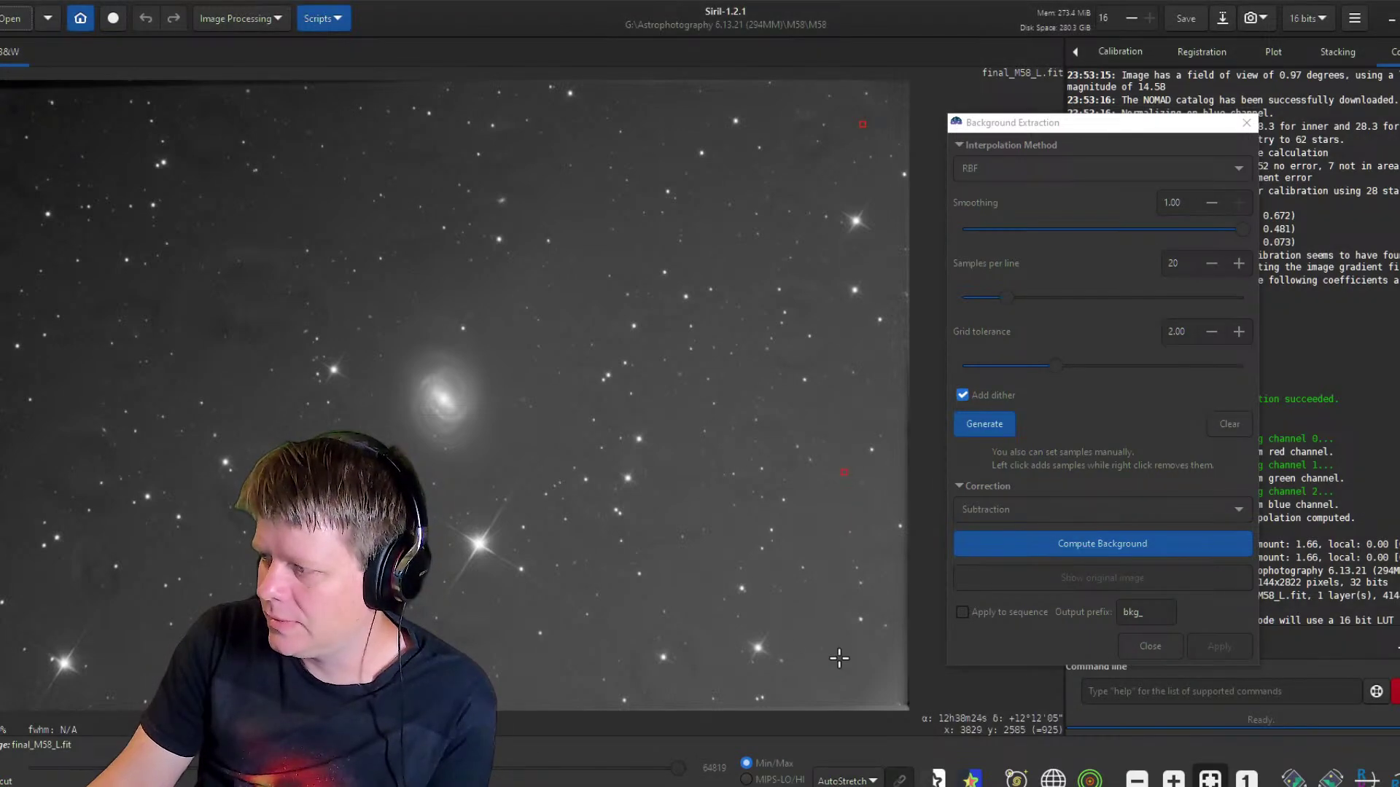
click(573, 682)
click(569, 614)
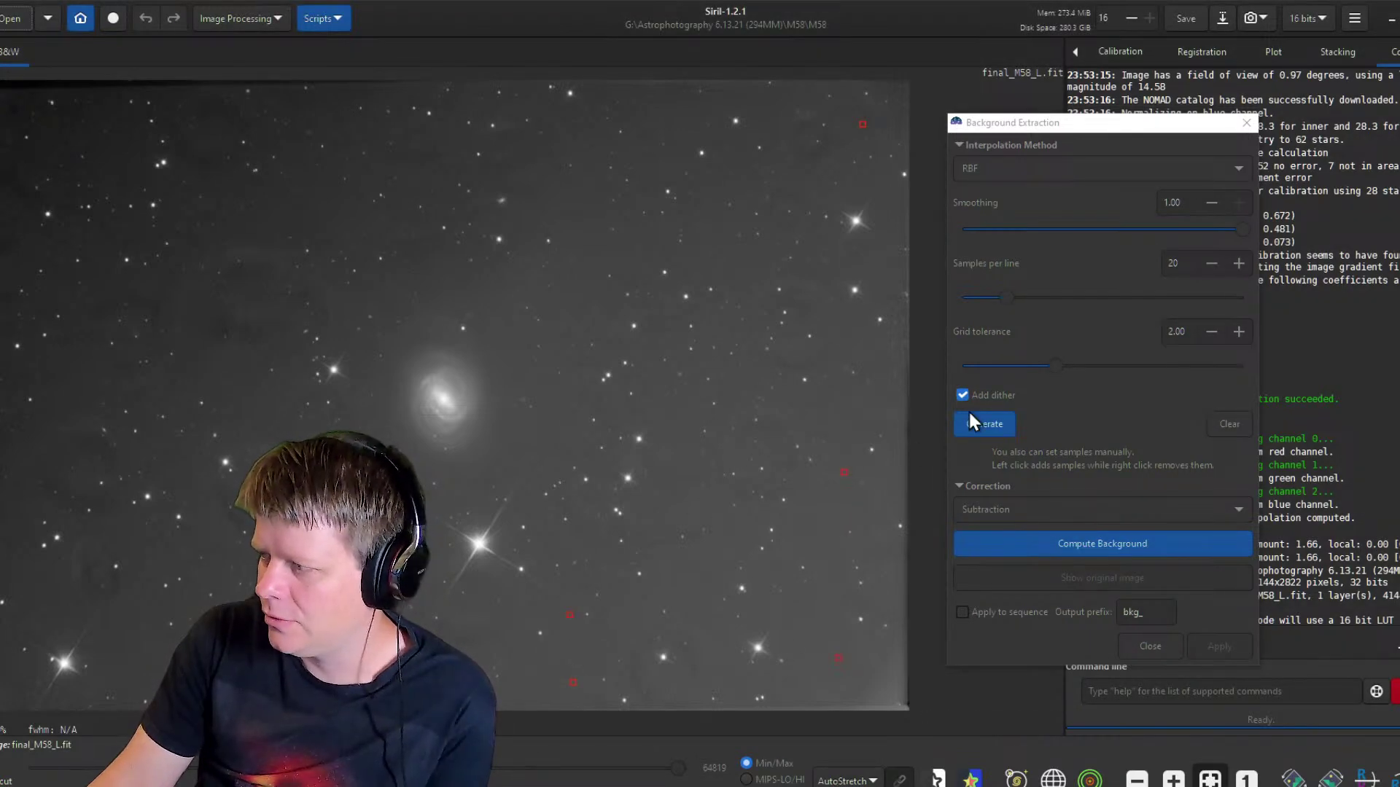
click(587, 256)
click(338, 217)
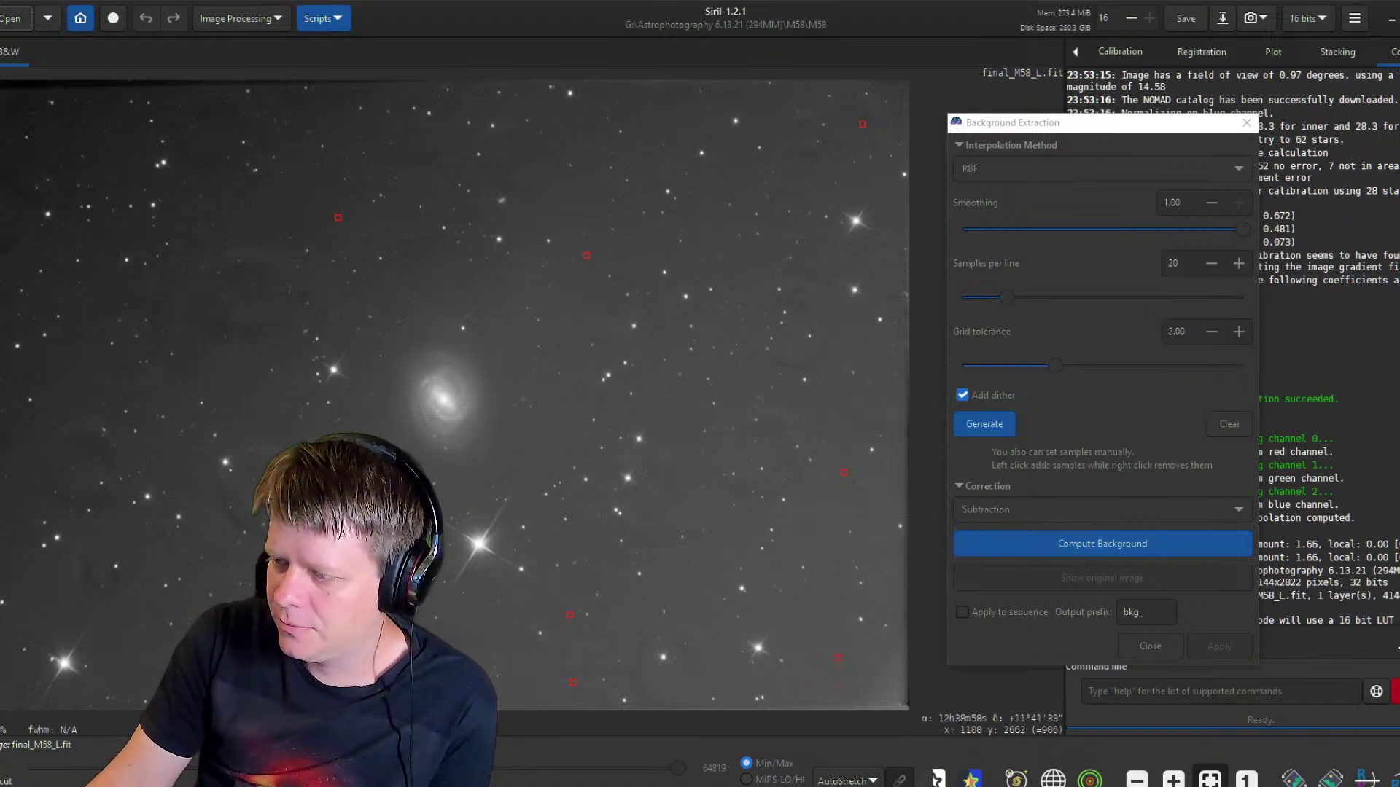
Add six background samples in empty sky down the left side of the image.
click(126, 671)
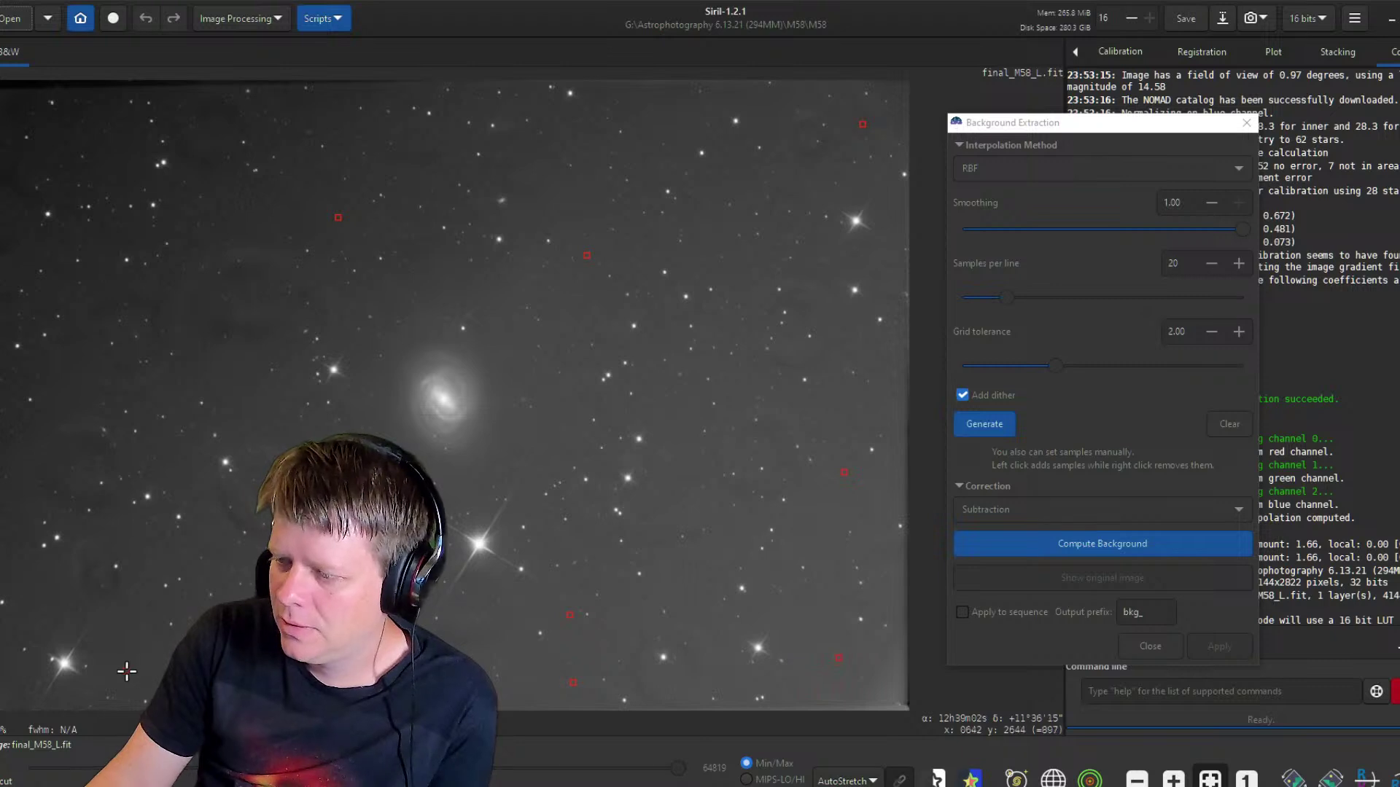
click(128, 534)
click(75, 352)
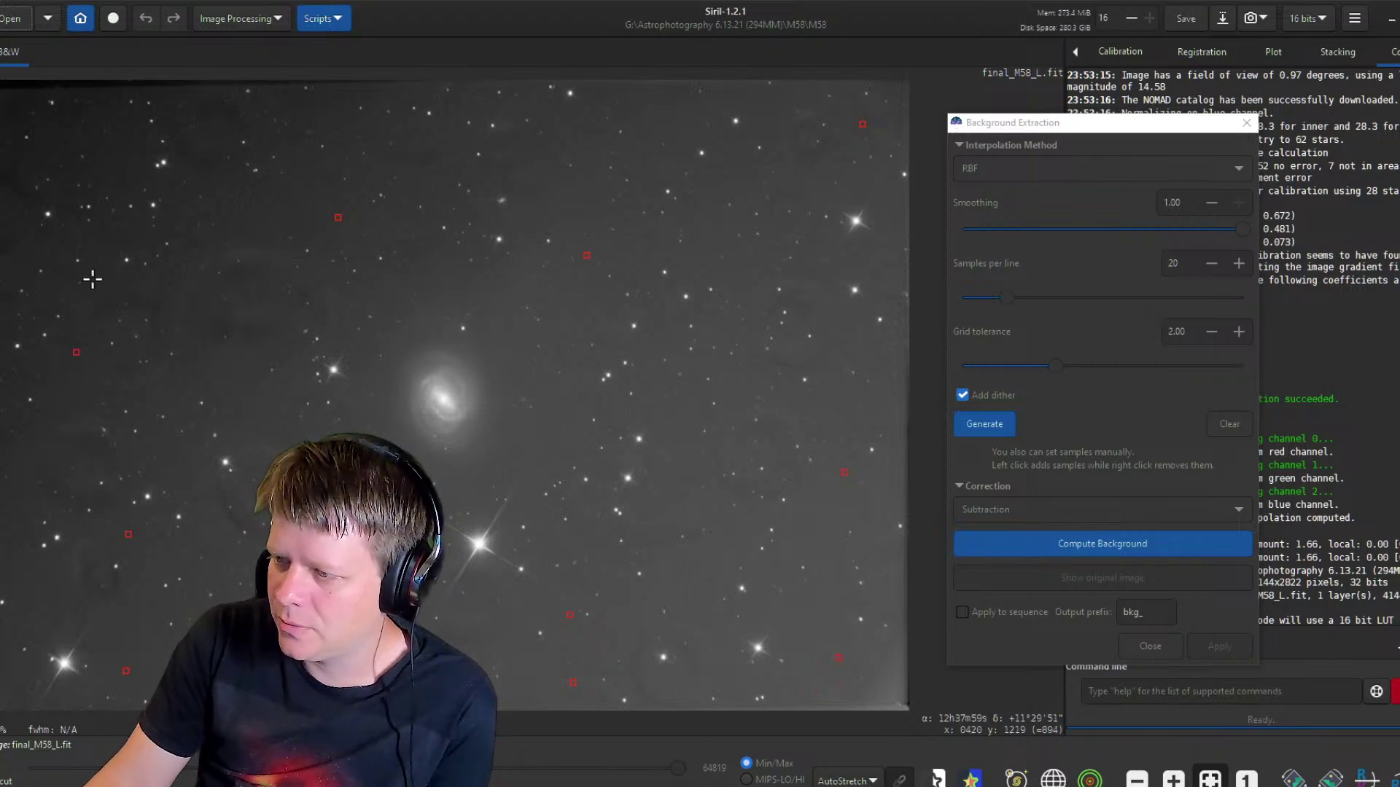
click(107, 246)
click(66, 174)
click(9, 128)
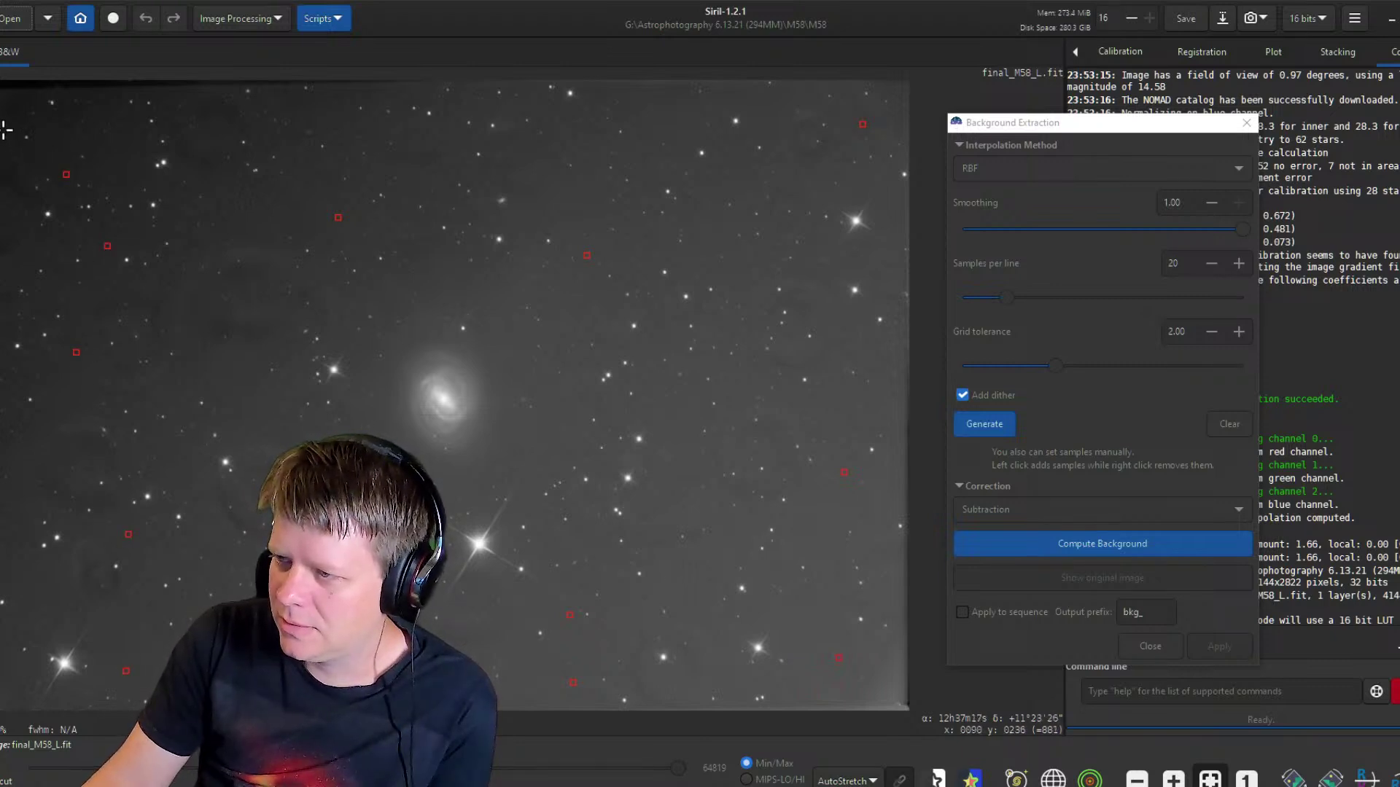
Add two background samples right of the bright lower star and one near the upper edge, and compute the background using subtraction.
click(695, 461)
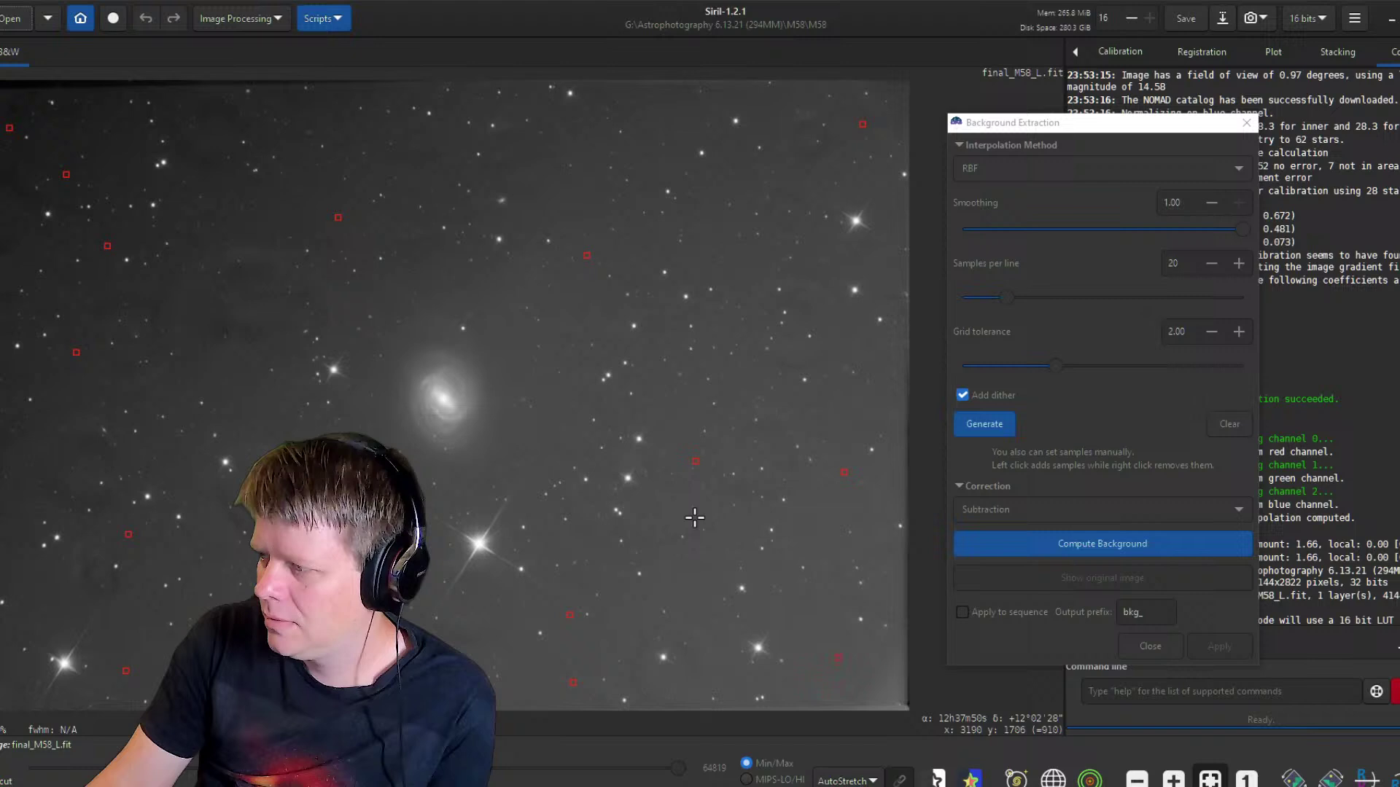
click(691, 563)
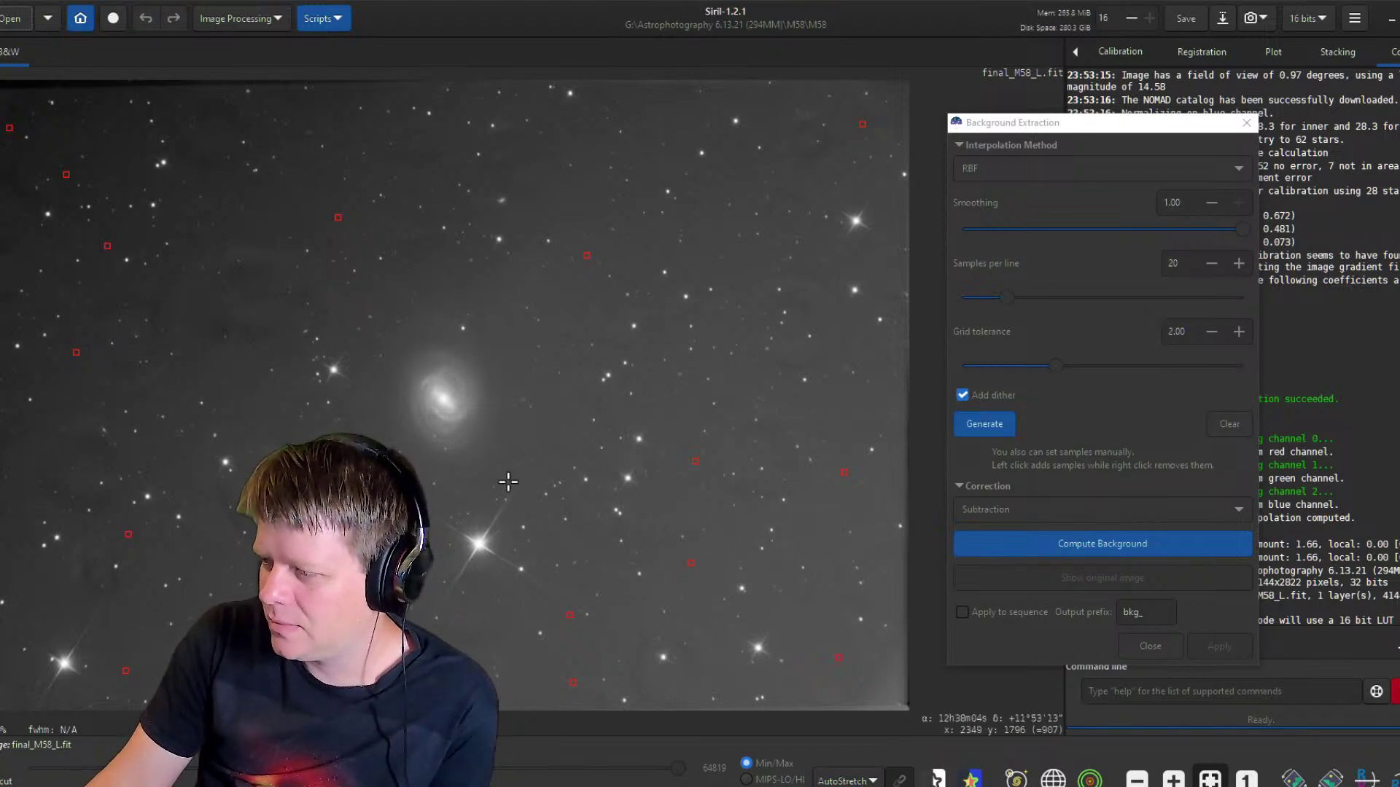
click(657, 123)
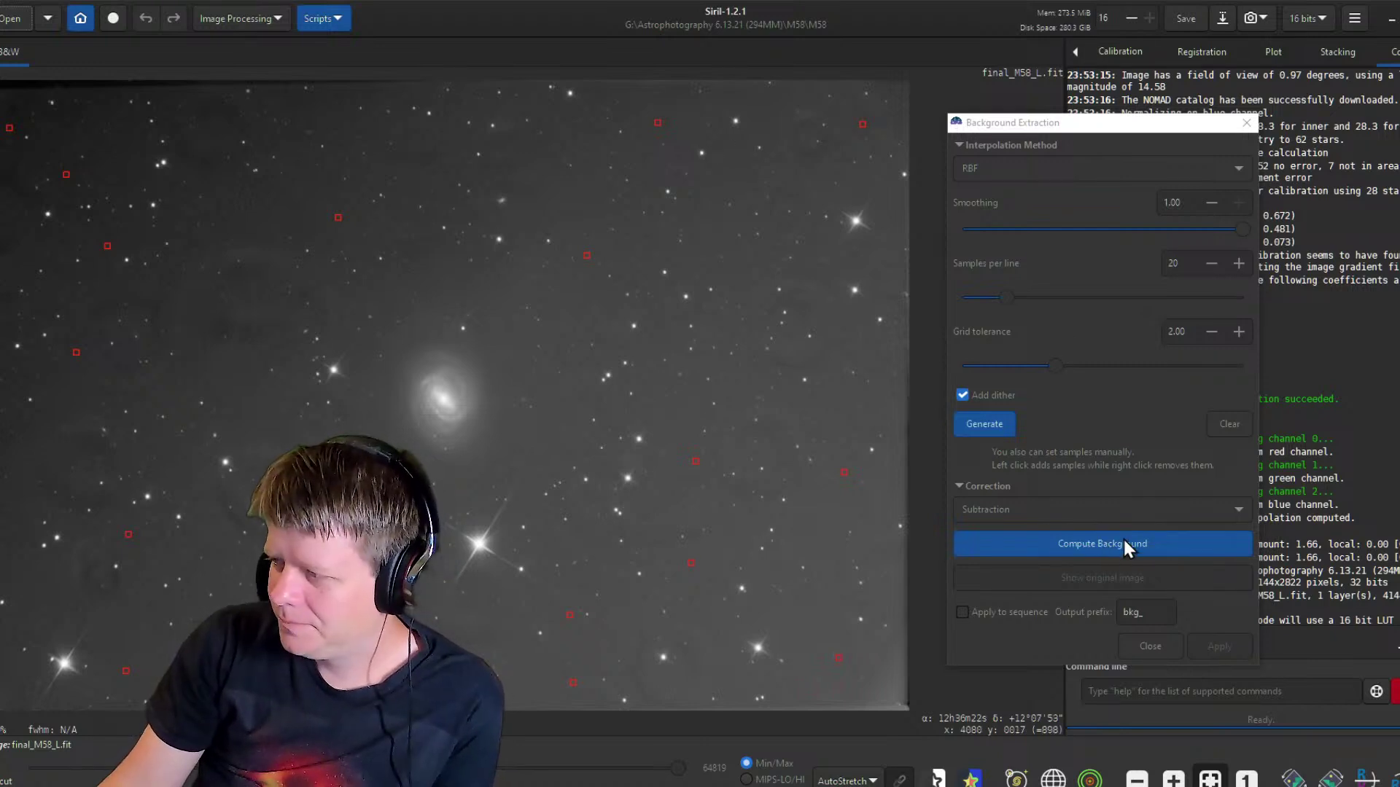
click(1083, 547)
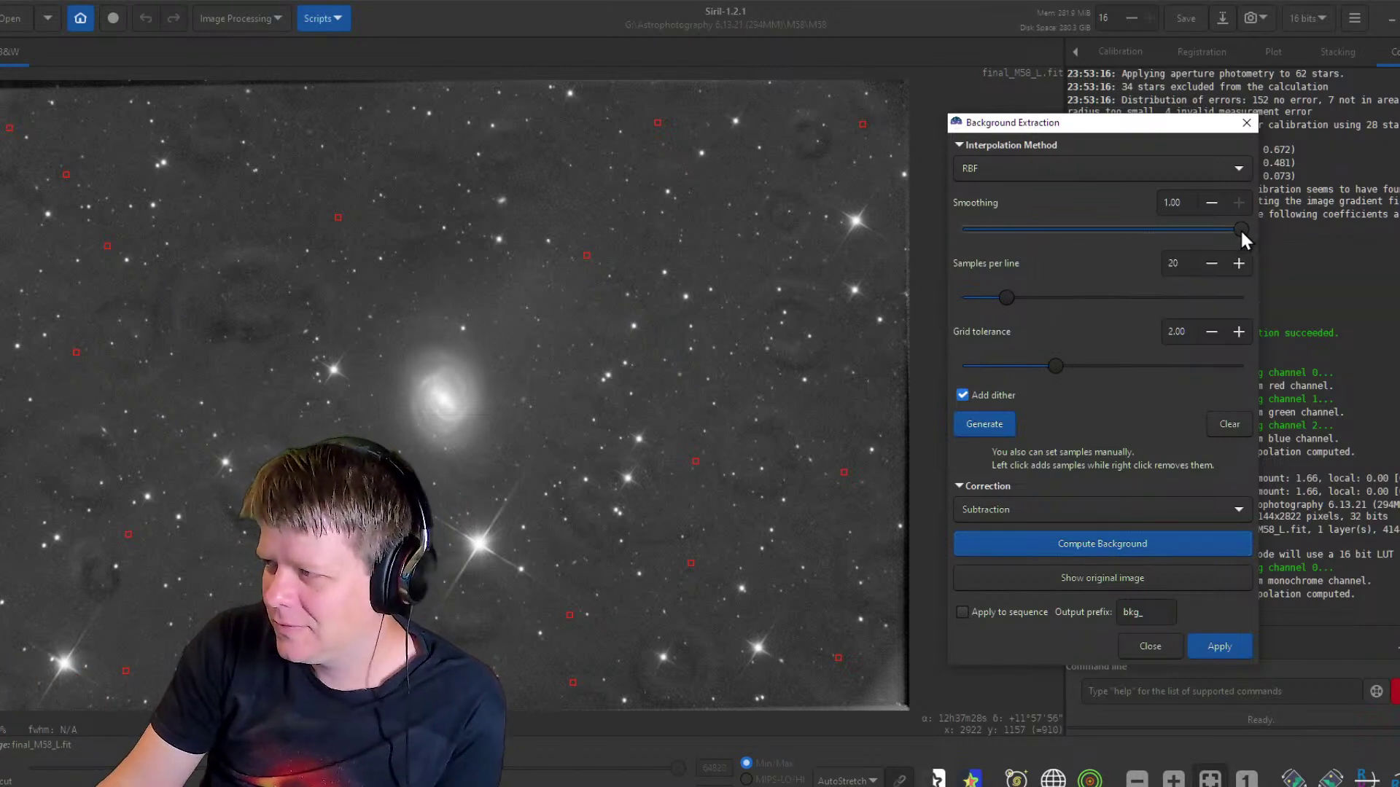
Set the background extraction smoothing to 0.83, recompute the background and apply the correction.
drag(1240, 229, 1209, 229)
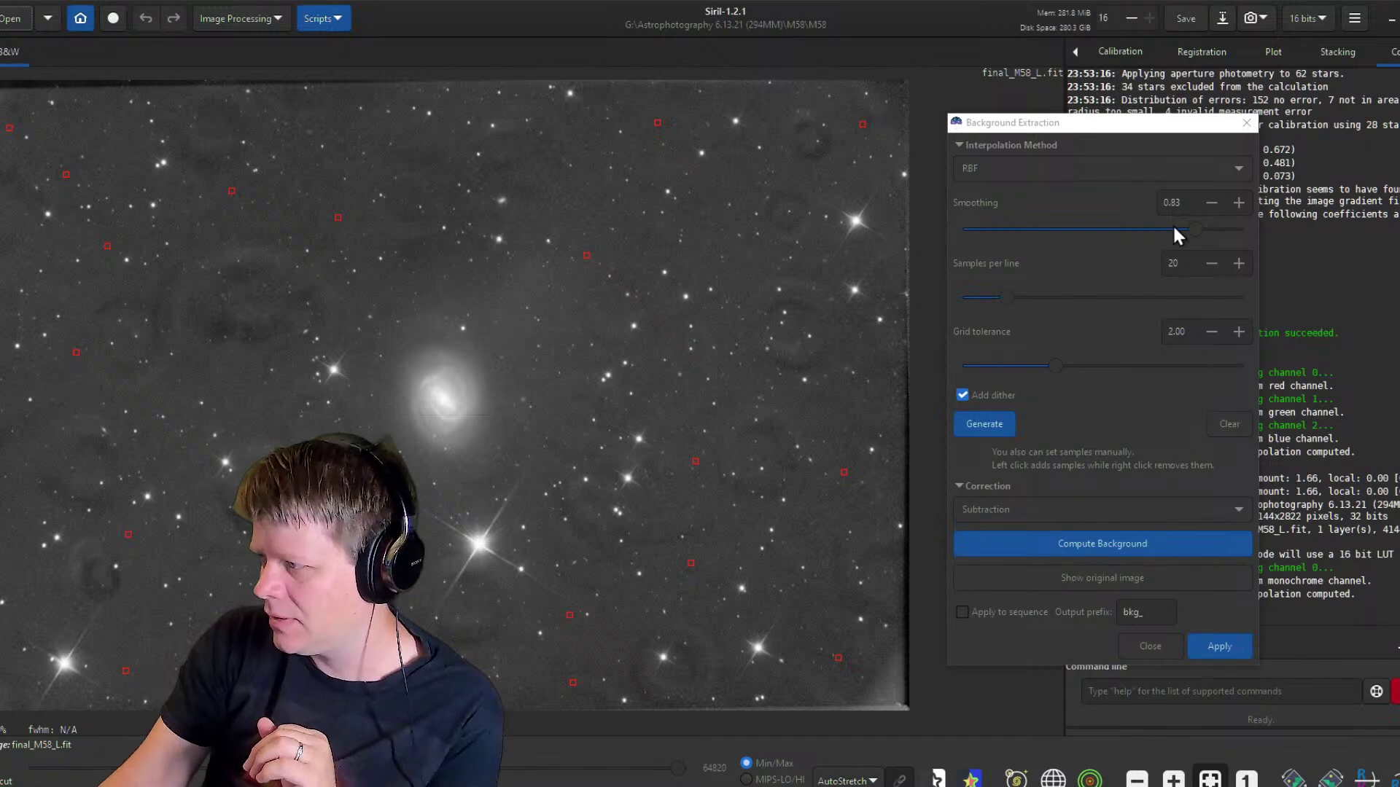
click(1172, 540)
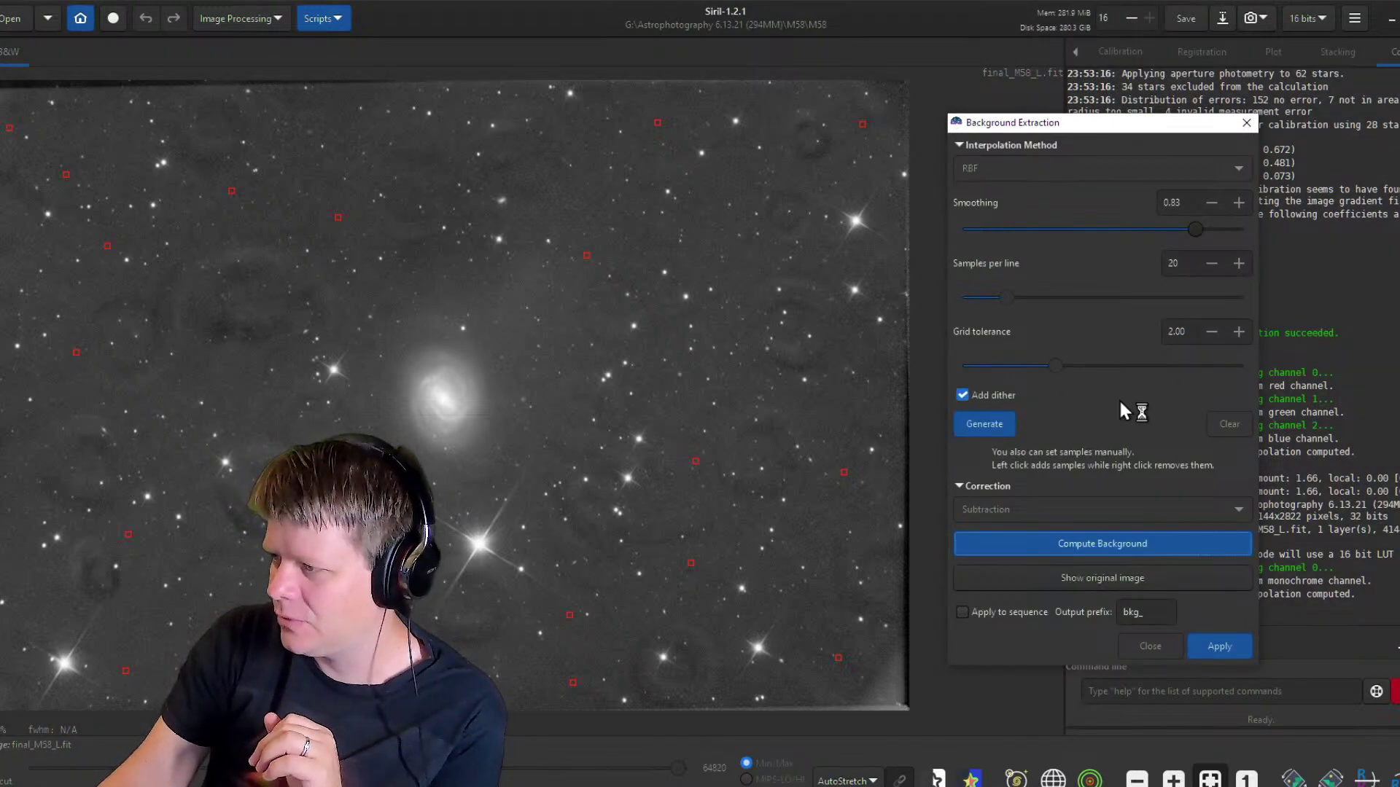
click(1217, 644)
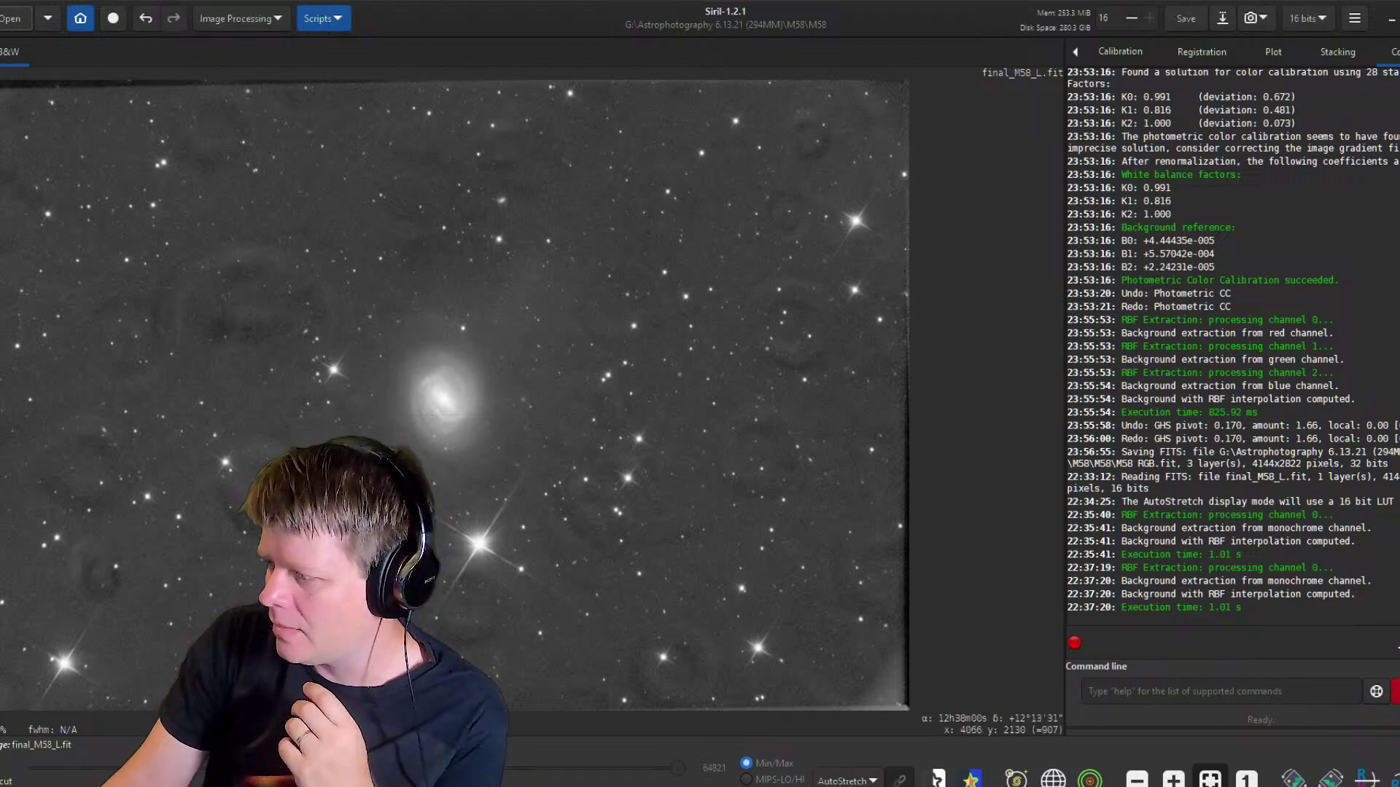
Set the image display mode to Linear and open the Generalised Hyperbolic Stretch Transformations tool.
click(867, 781)
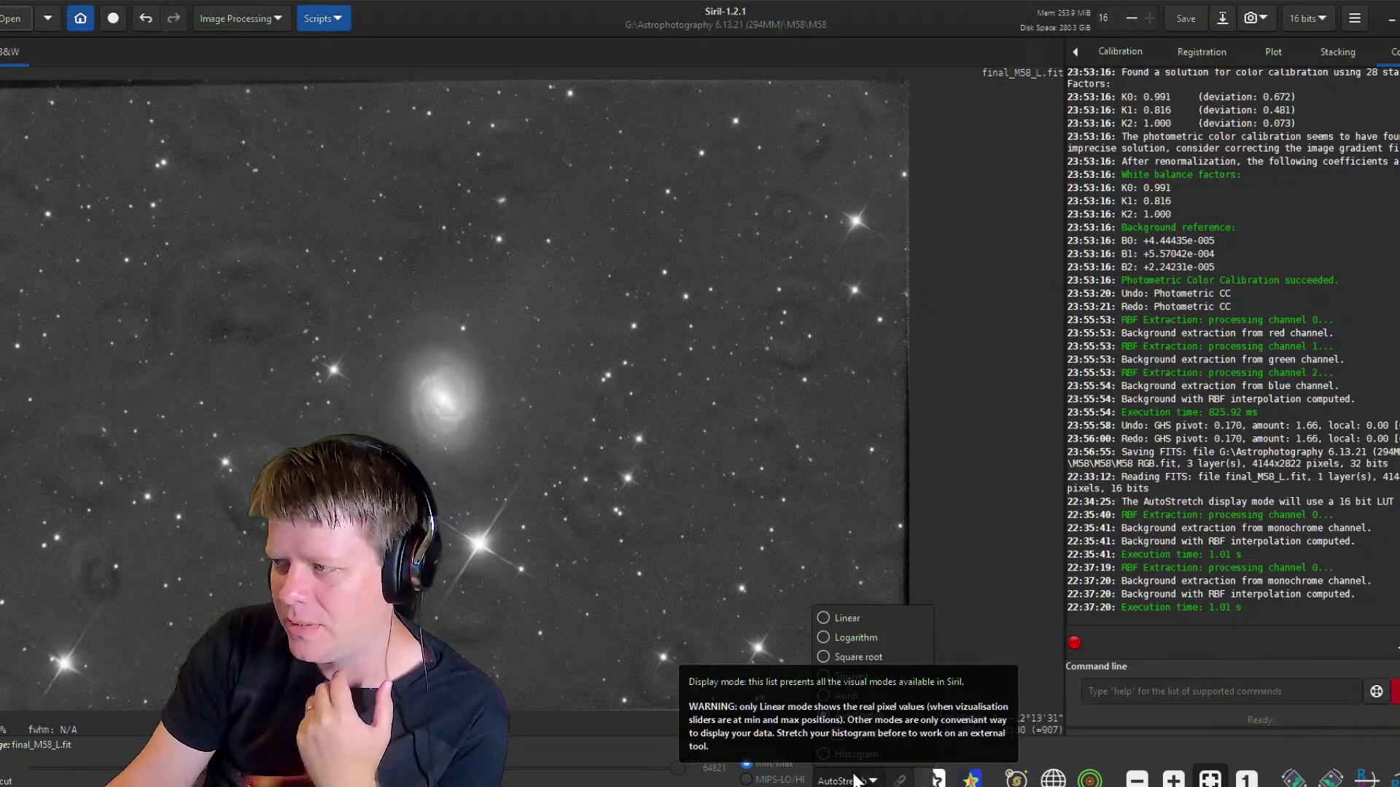
click(857, 617)
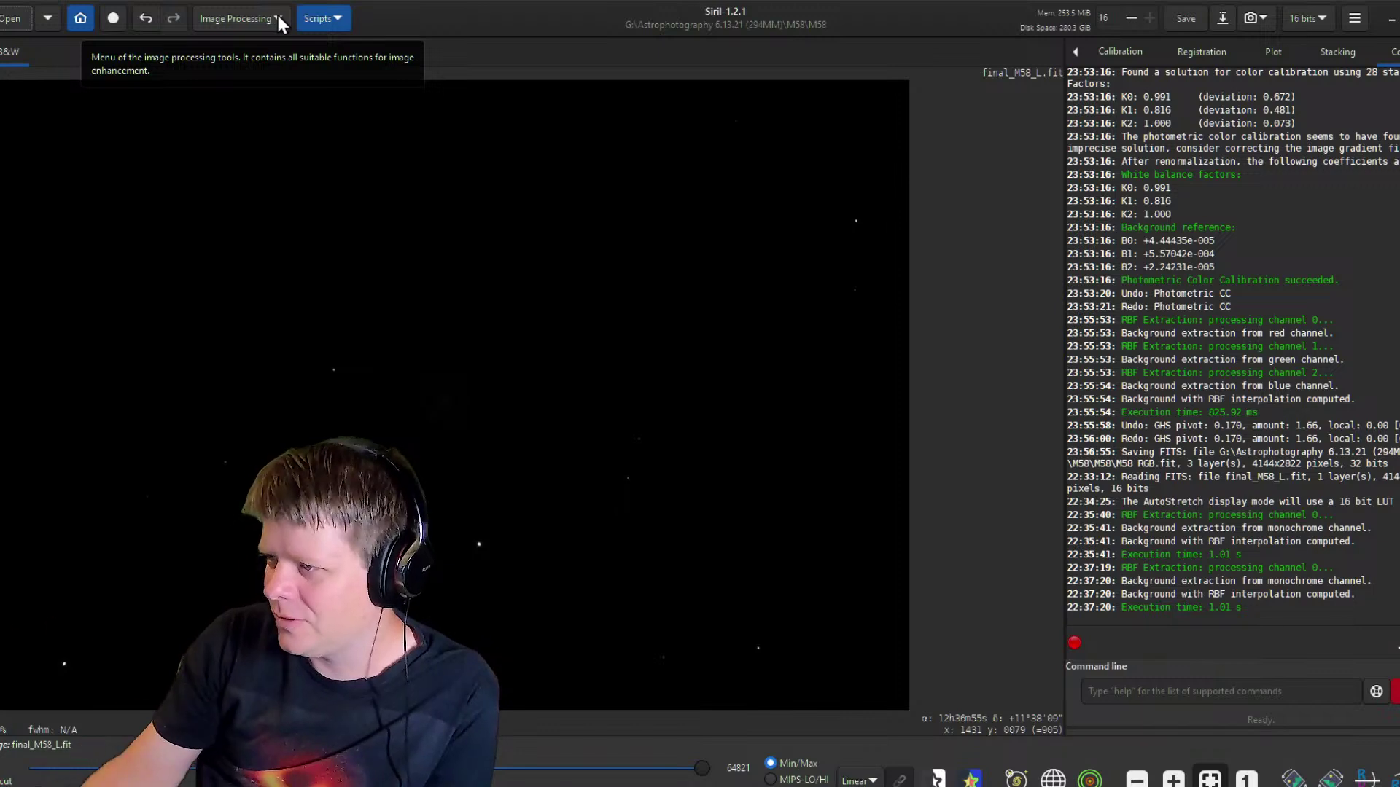
click(277, 15)
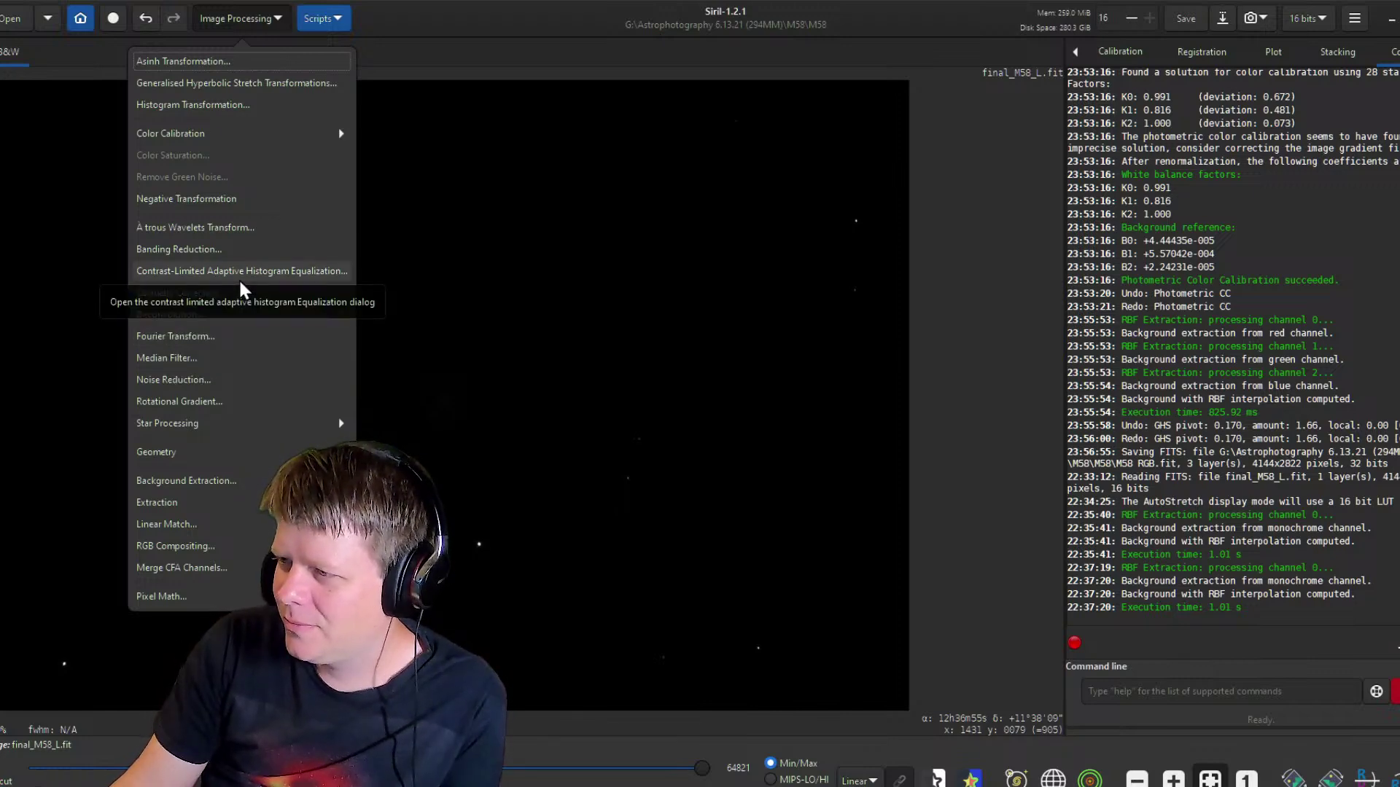
click(256, 83)
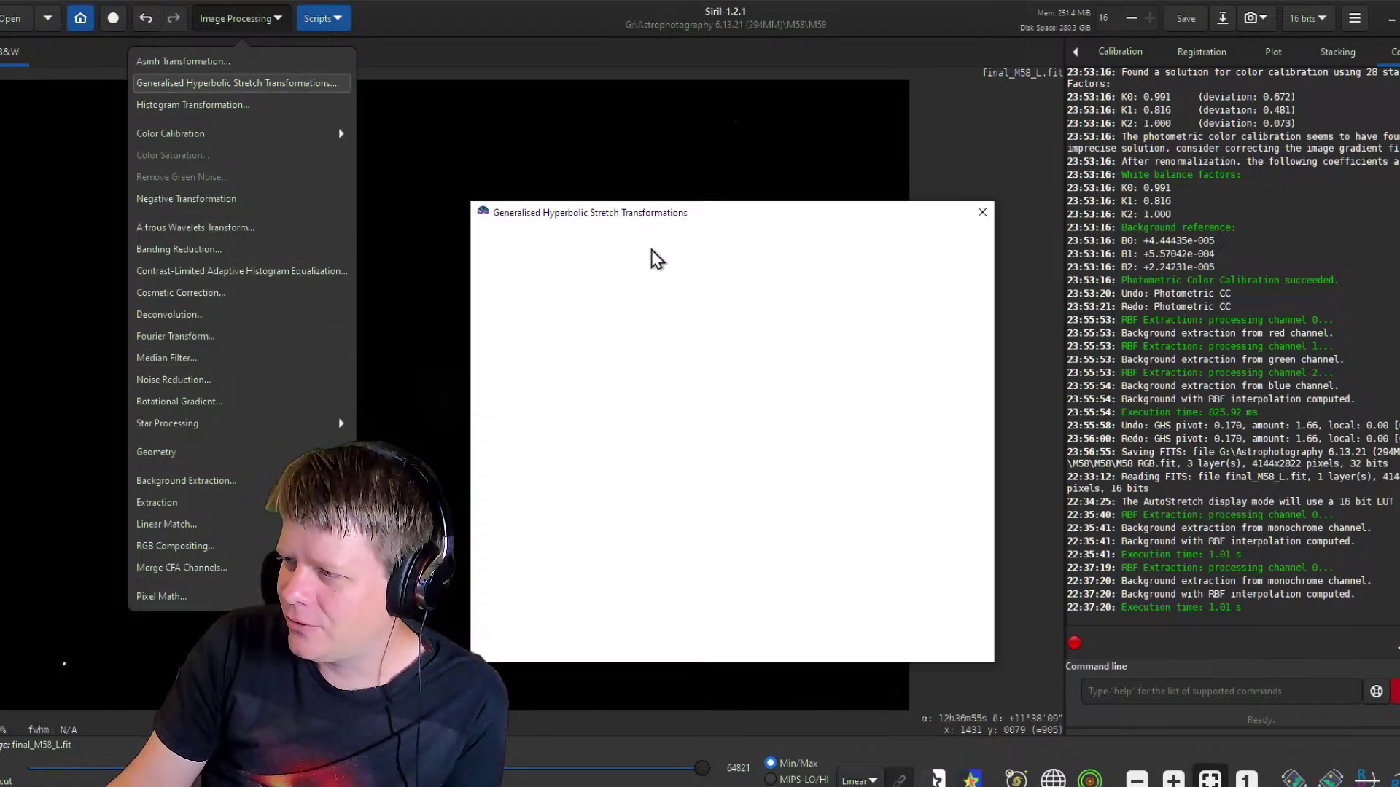
Turn off the histogram's logarithmic scale and magnify it horizontally around the narrow background peak.
drag(641, 212, 571, 165)
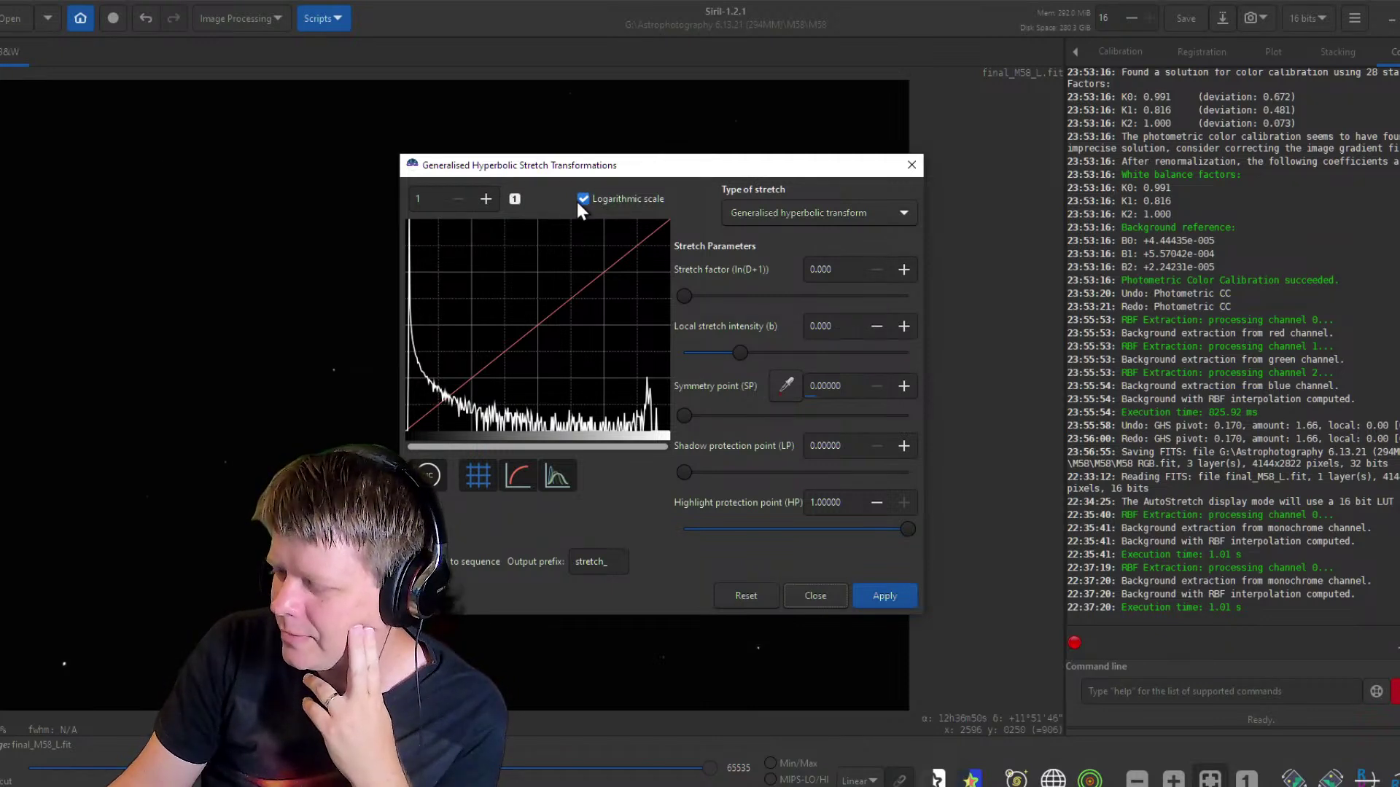
click(583, 199)
click(485, 199)
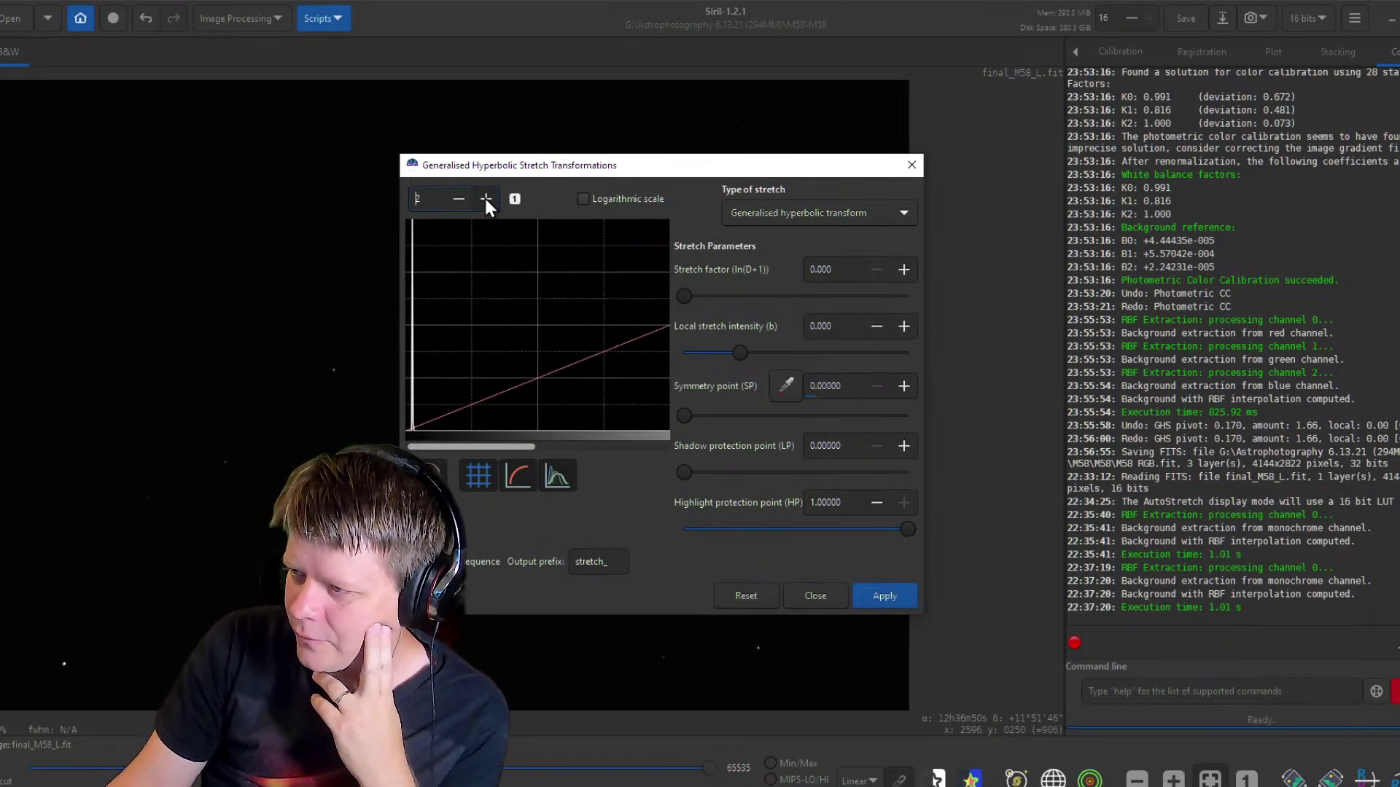
click(486, 199)
click(485, 199)
click(486, 198)
click(486, 198)
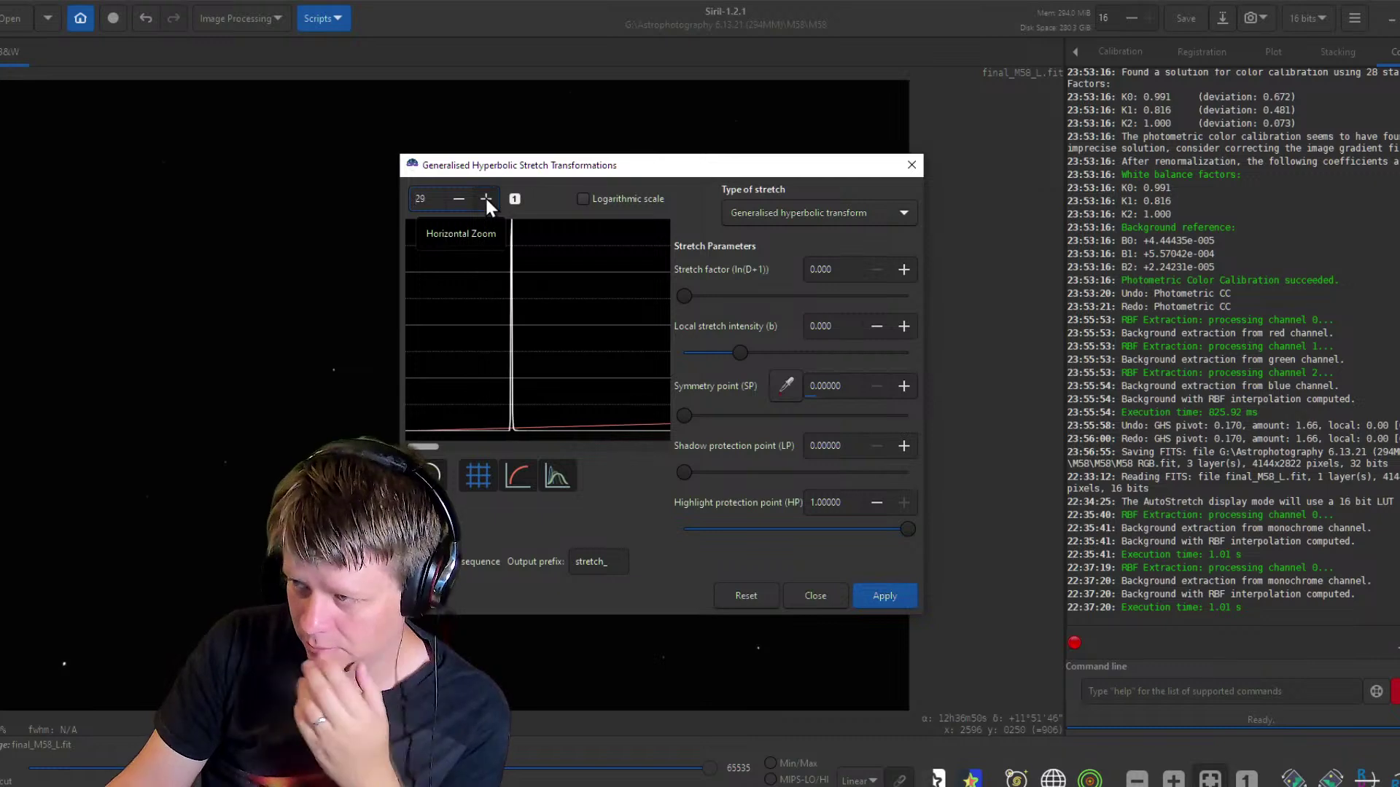
click(486, 198)
click(486, 199)
click(486, 198)
click(487, 199)
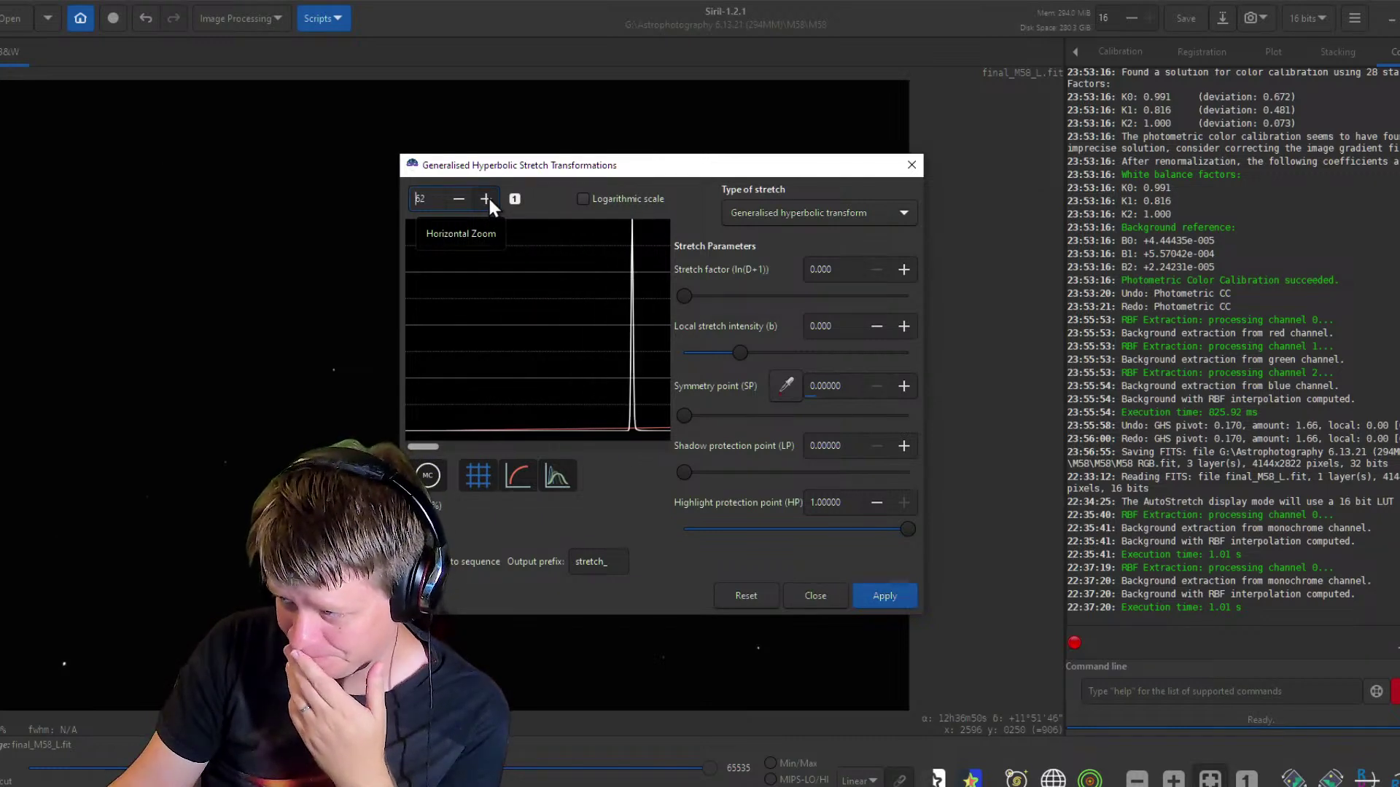
click(487, 197)
Set the histogram's horizontal zoom to 100 and look along it for the background peak.
drag(435, 198, 384, 194)
text(100)
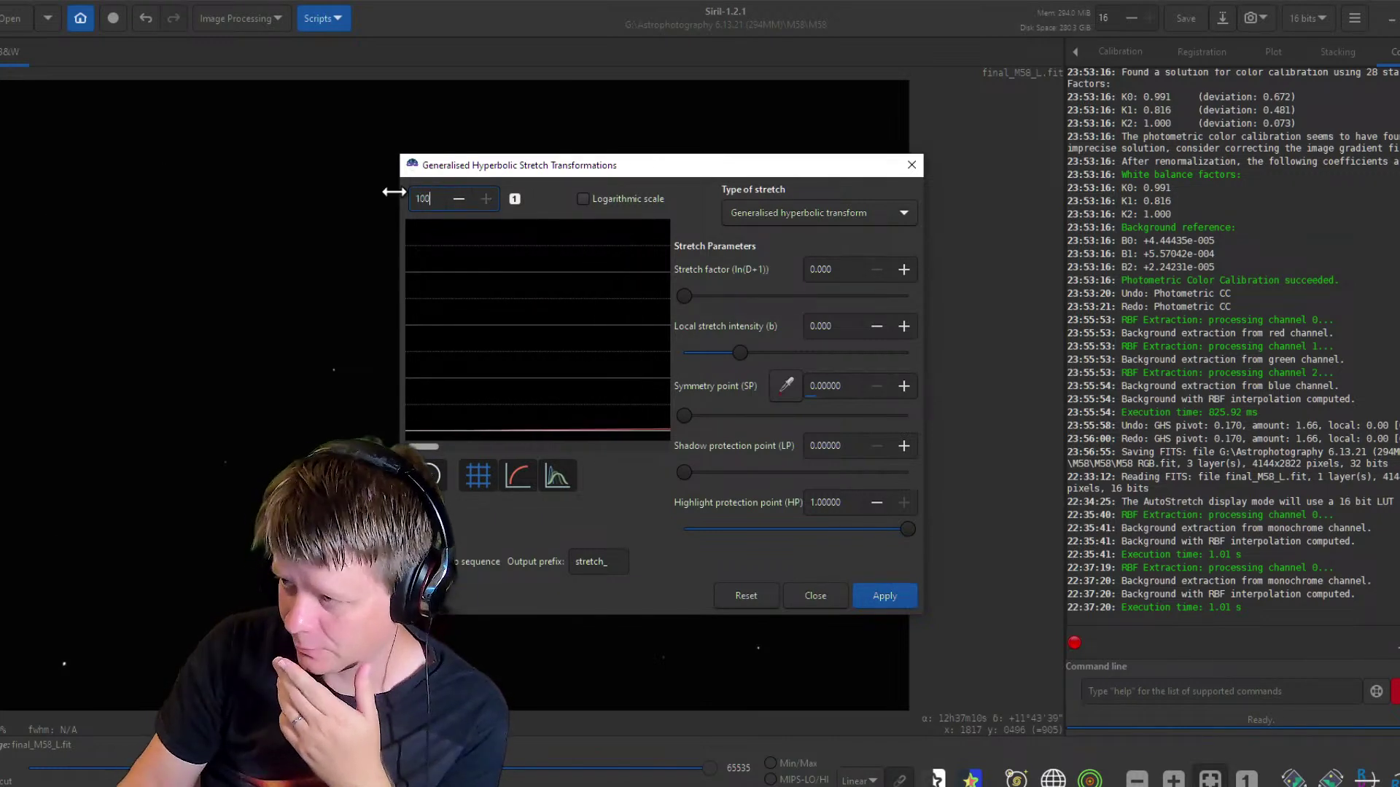
drag(436, 446, 537, 446)
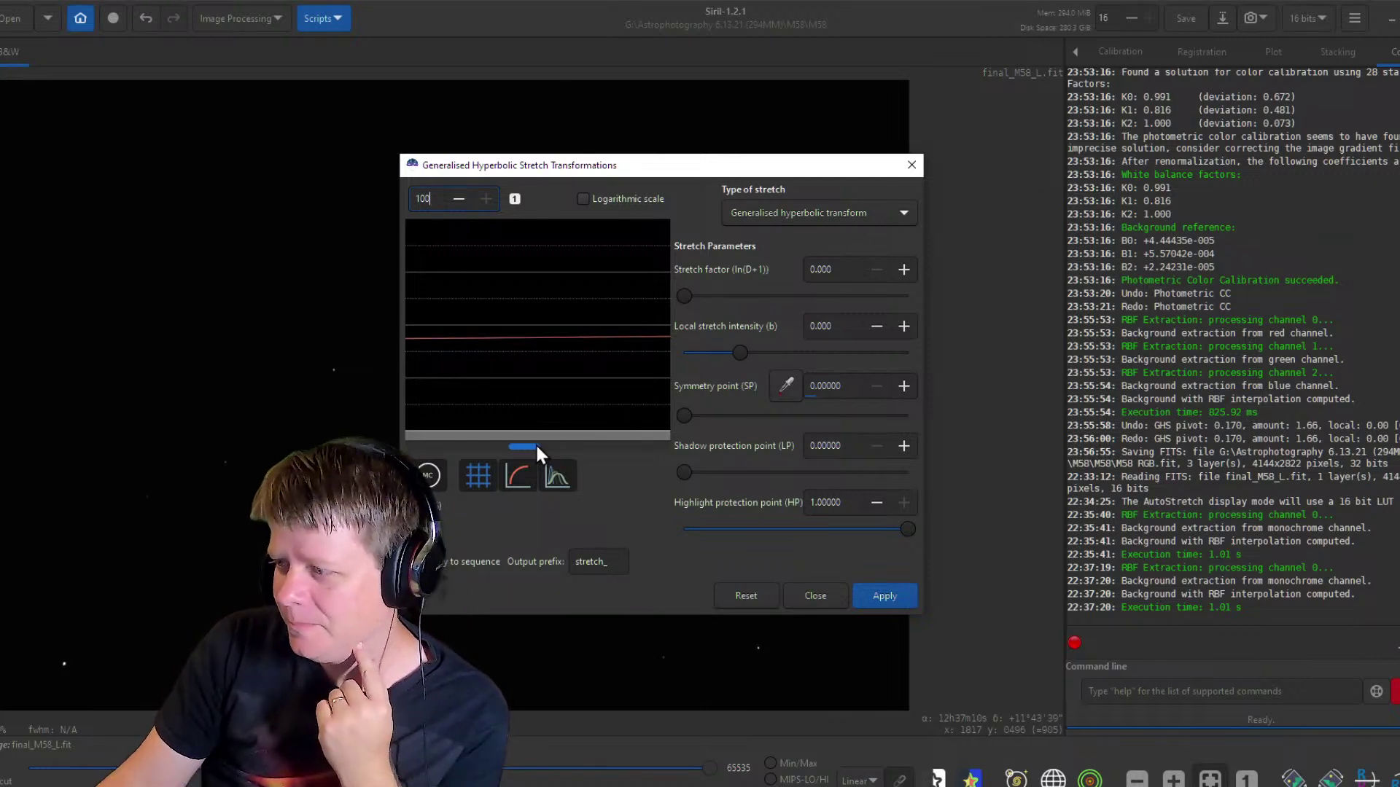
drag(535, 443, 568, 450)
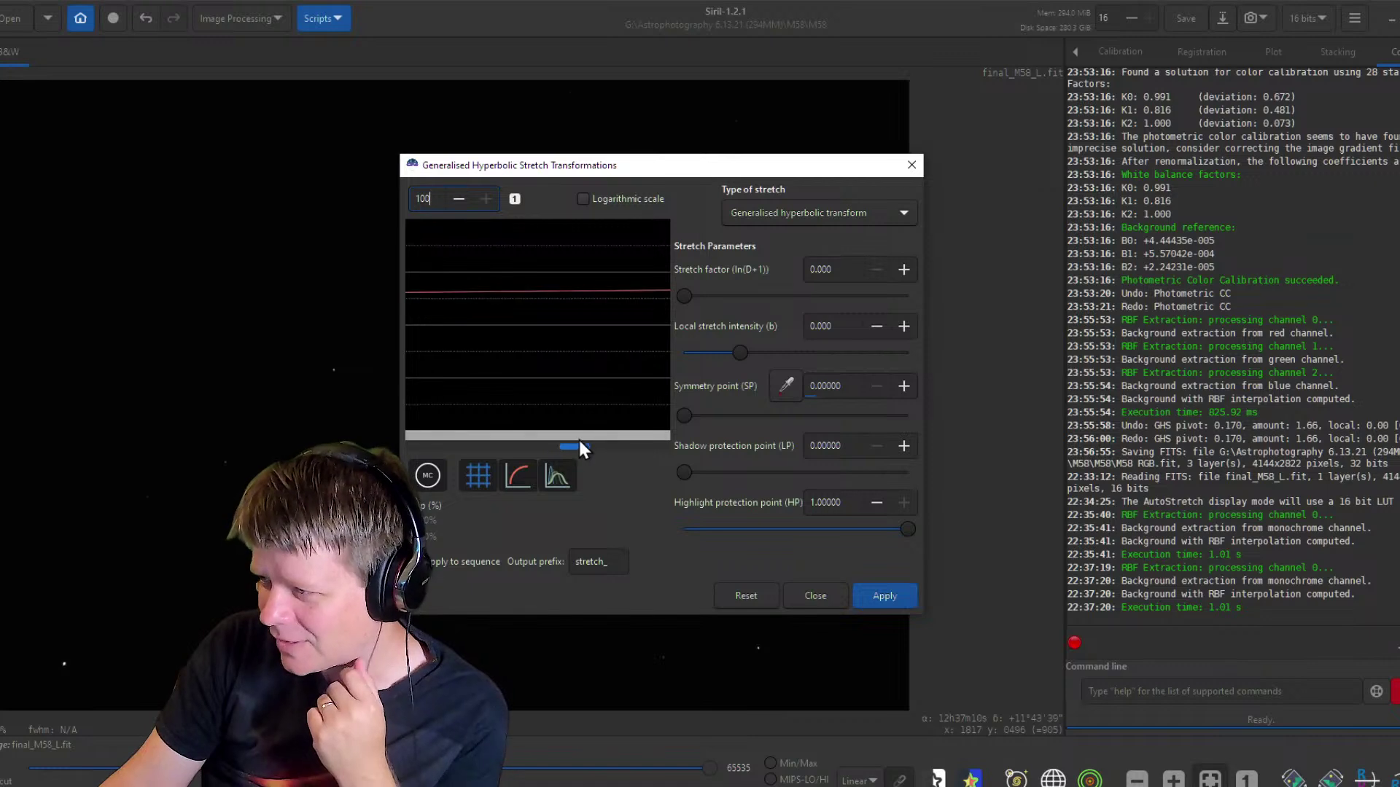
drag(581, 446, 422, 446)
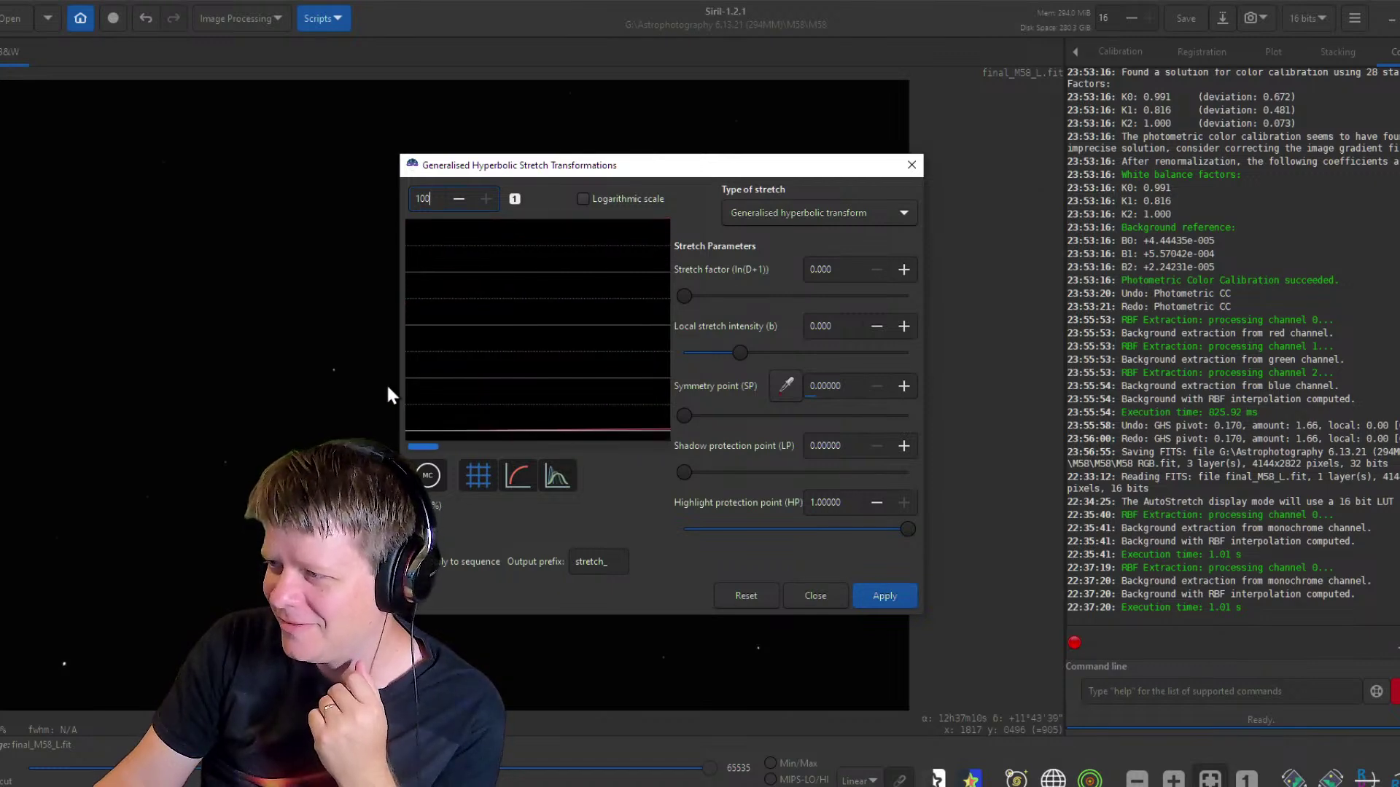
Reset the histogram zoom, magnify it to 64 and set the symmetry point to 0.01365 on the background peak.
click(461, 198)
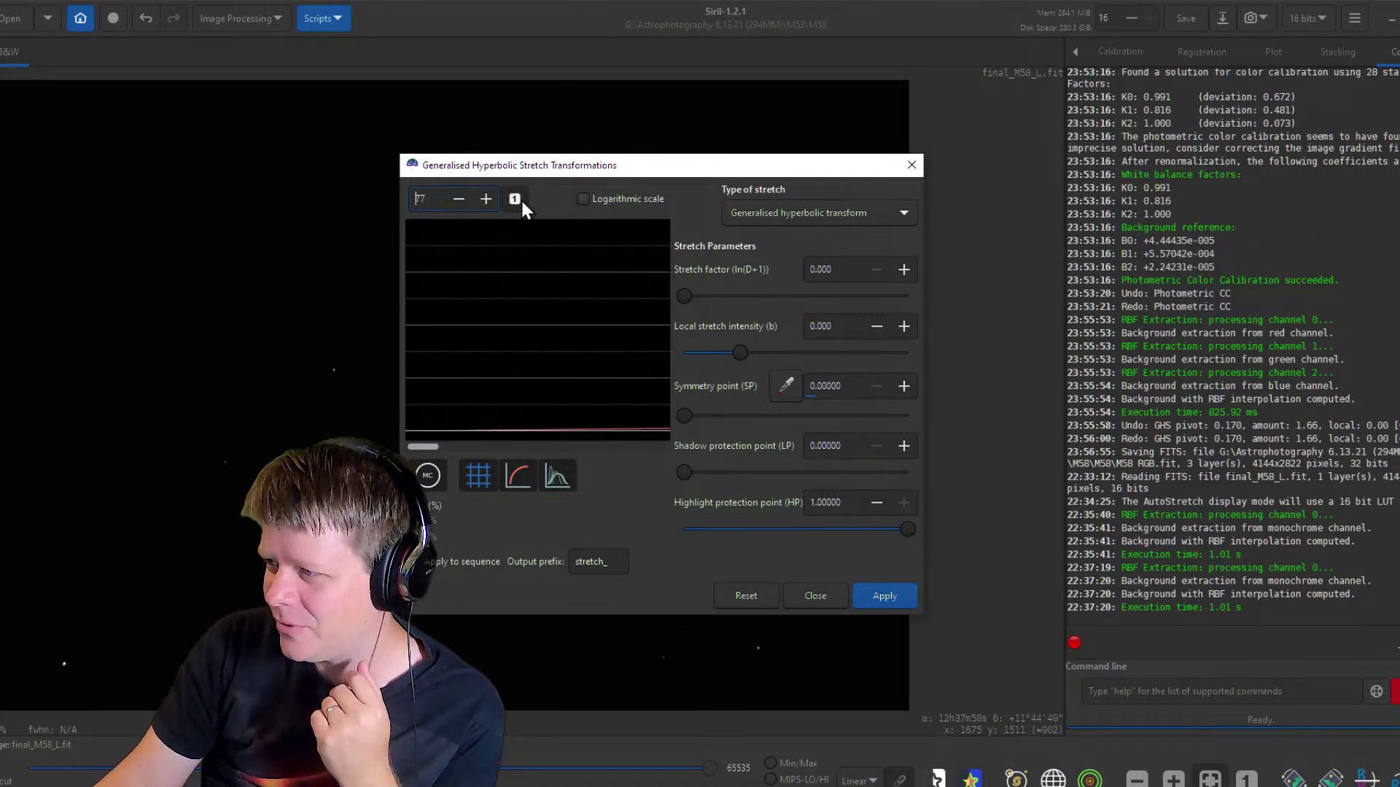
click(515, 199)
click(484, 199)
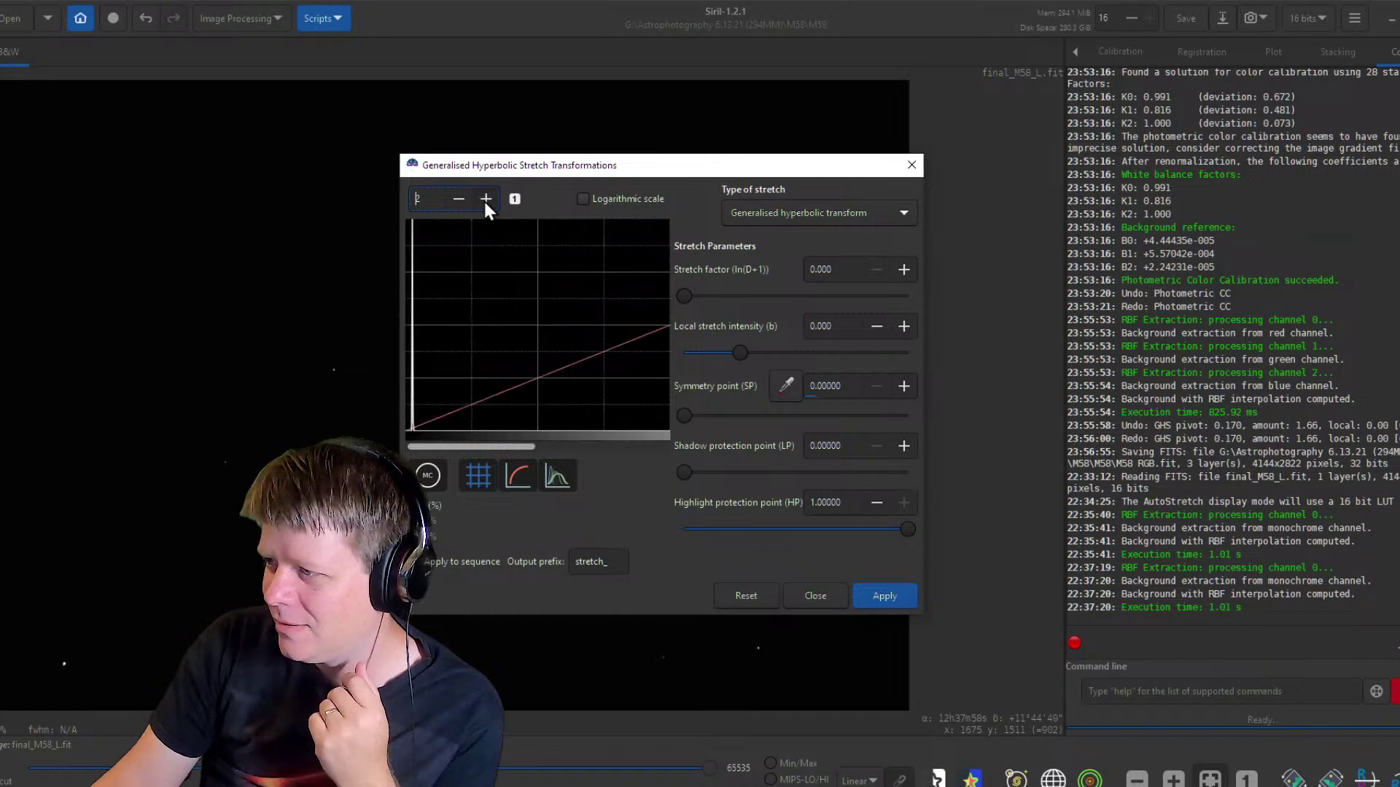
drag(489, 205, 489, 204)
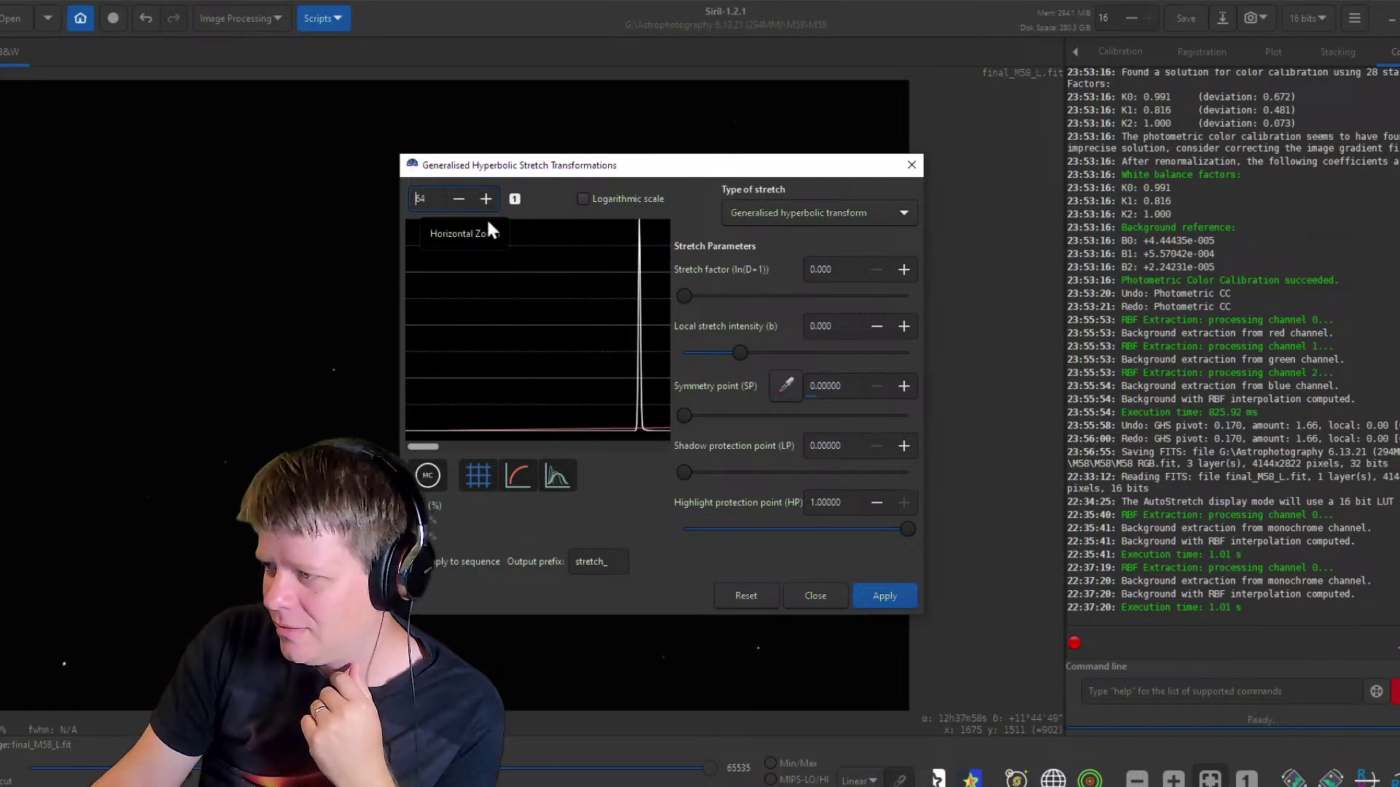
drag(423, 448, 411, 444)
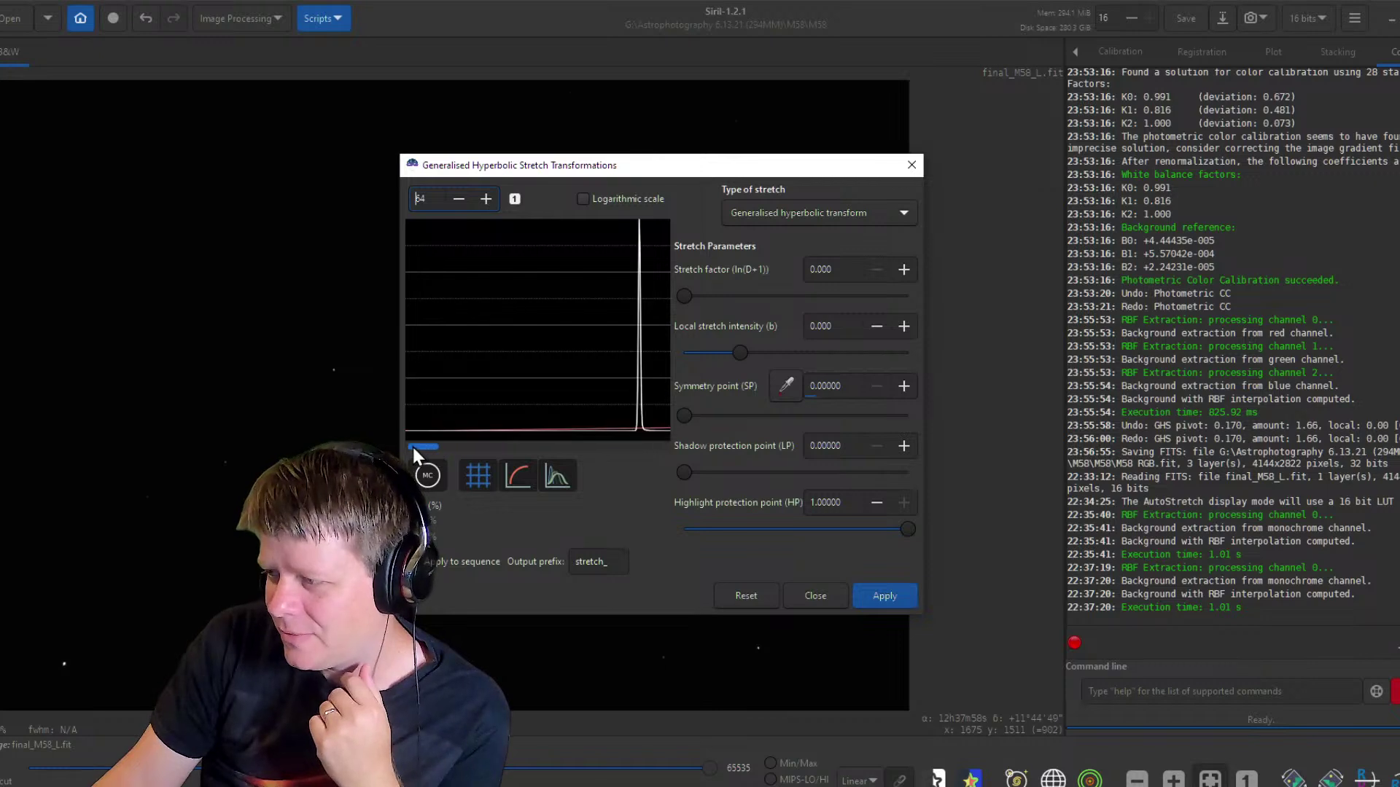
click(638, 417)
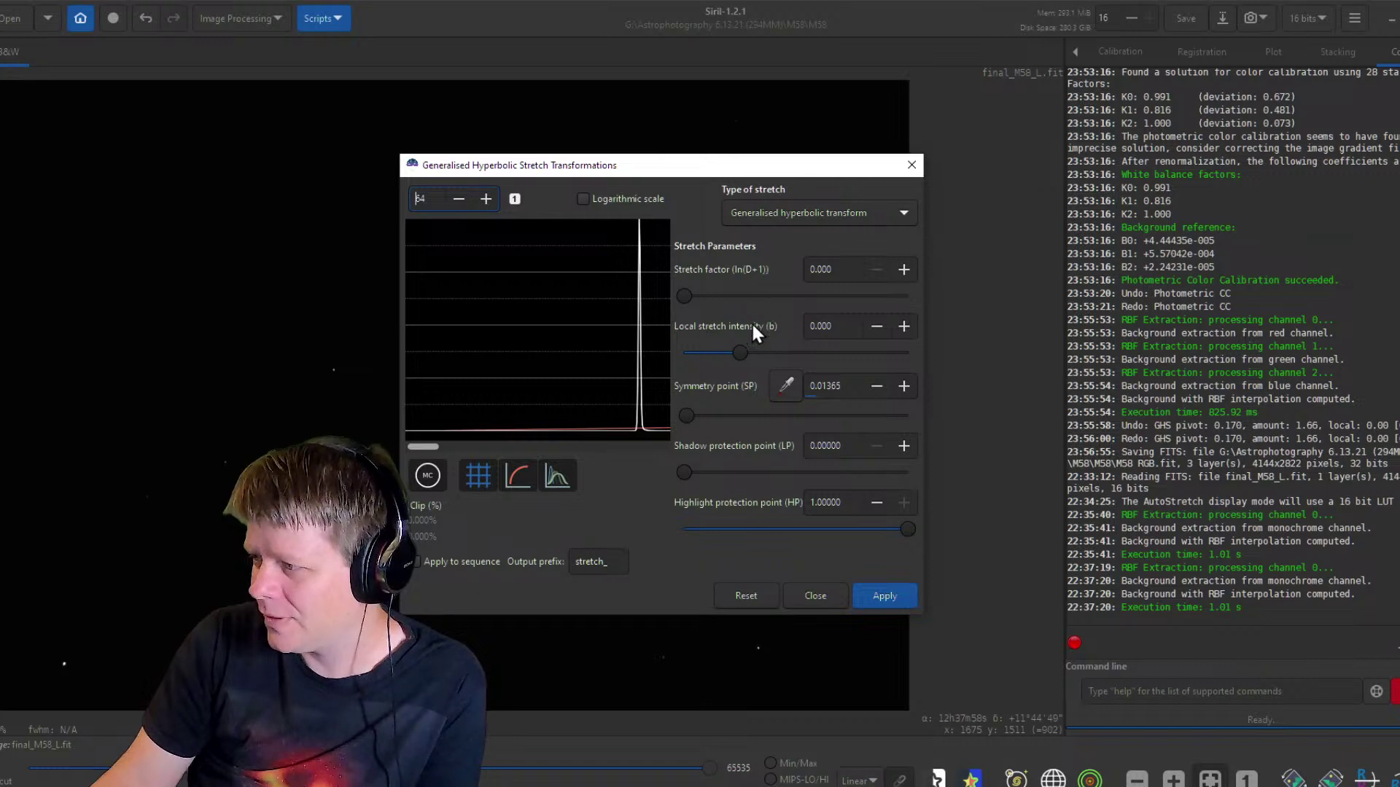
Apply a generalised hyperbolic stretch with local stretch intensity 12.203 and stretch factor 3.671.
drag(738, 355, 876, 349)
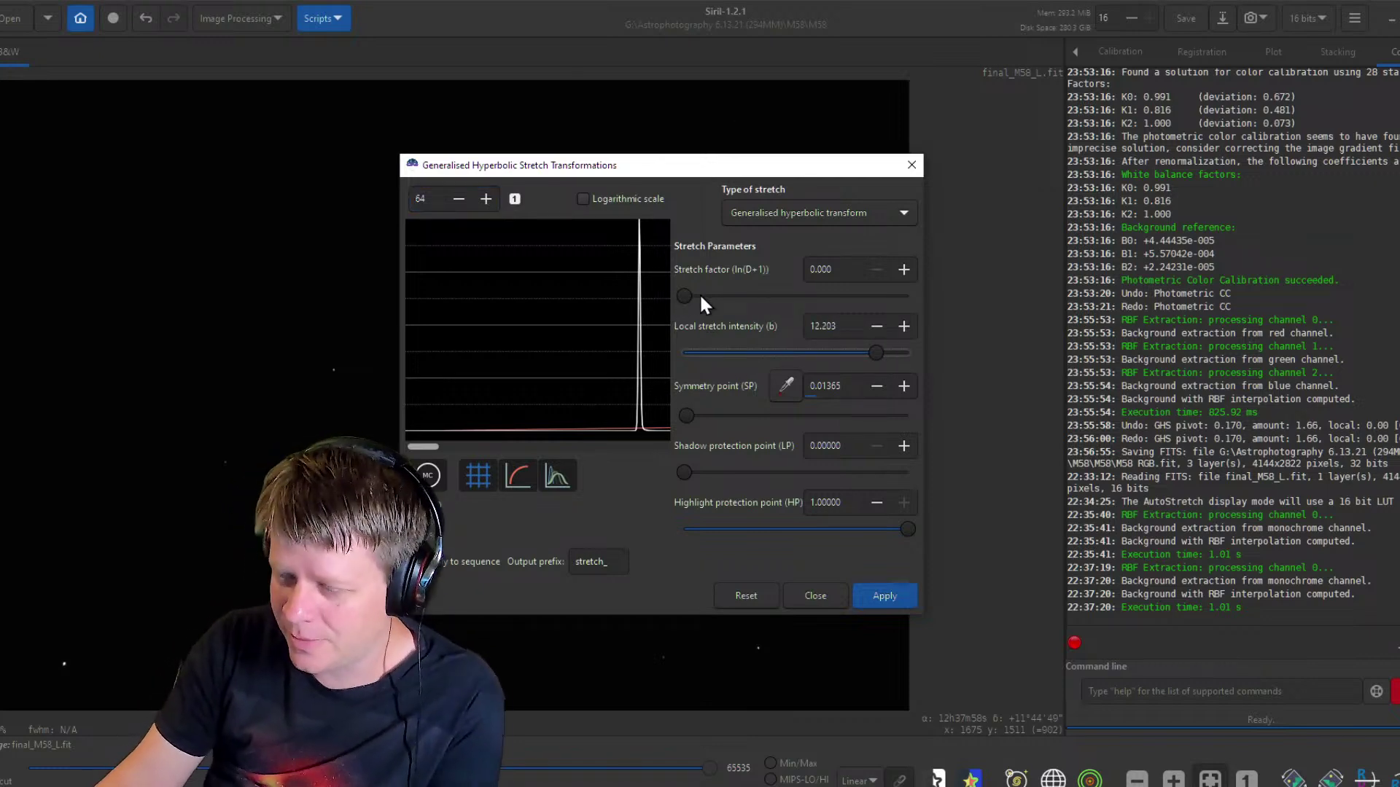
drag(688, 293, 738, 293)
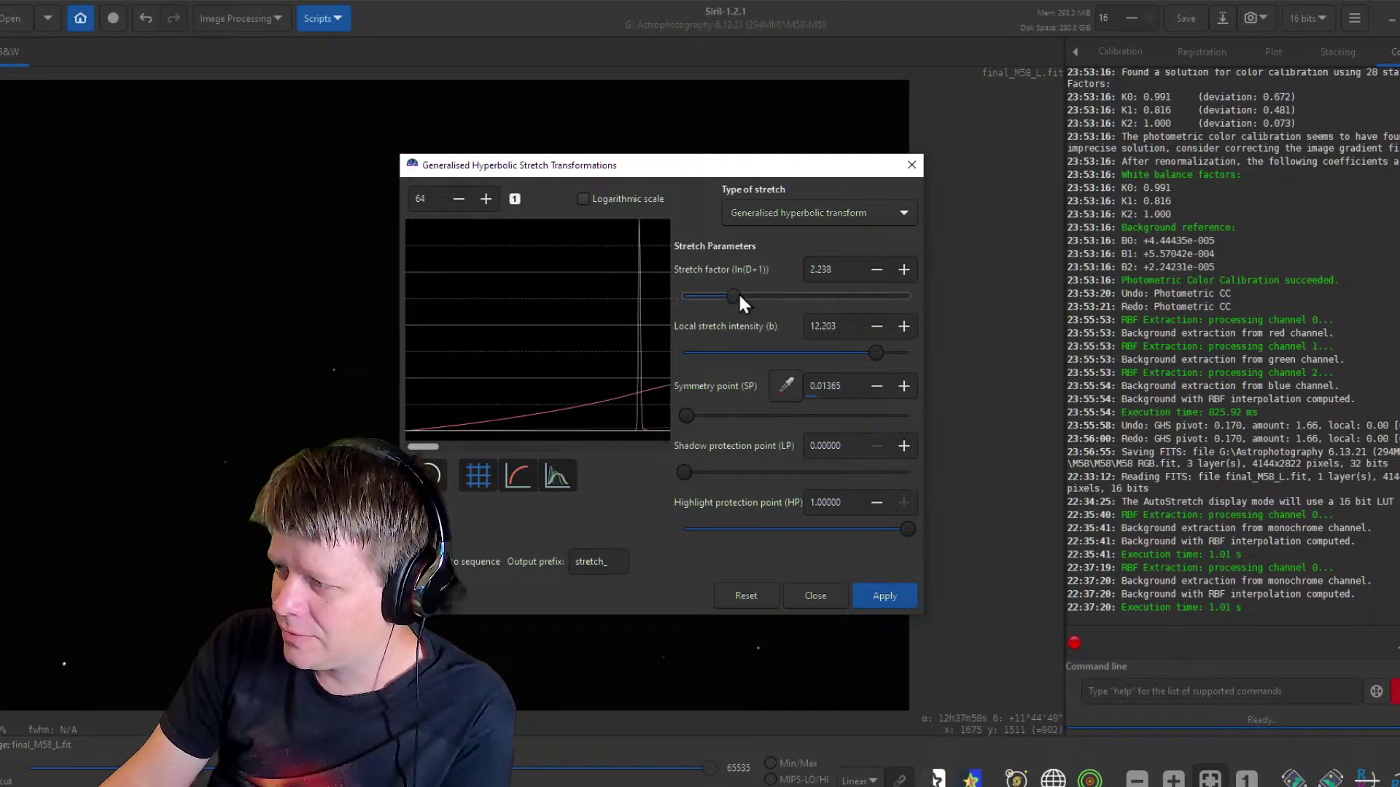
drag(659, 171, 1035, 127)
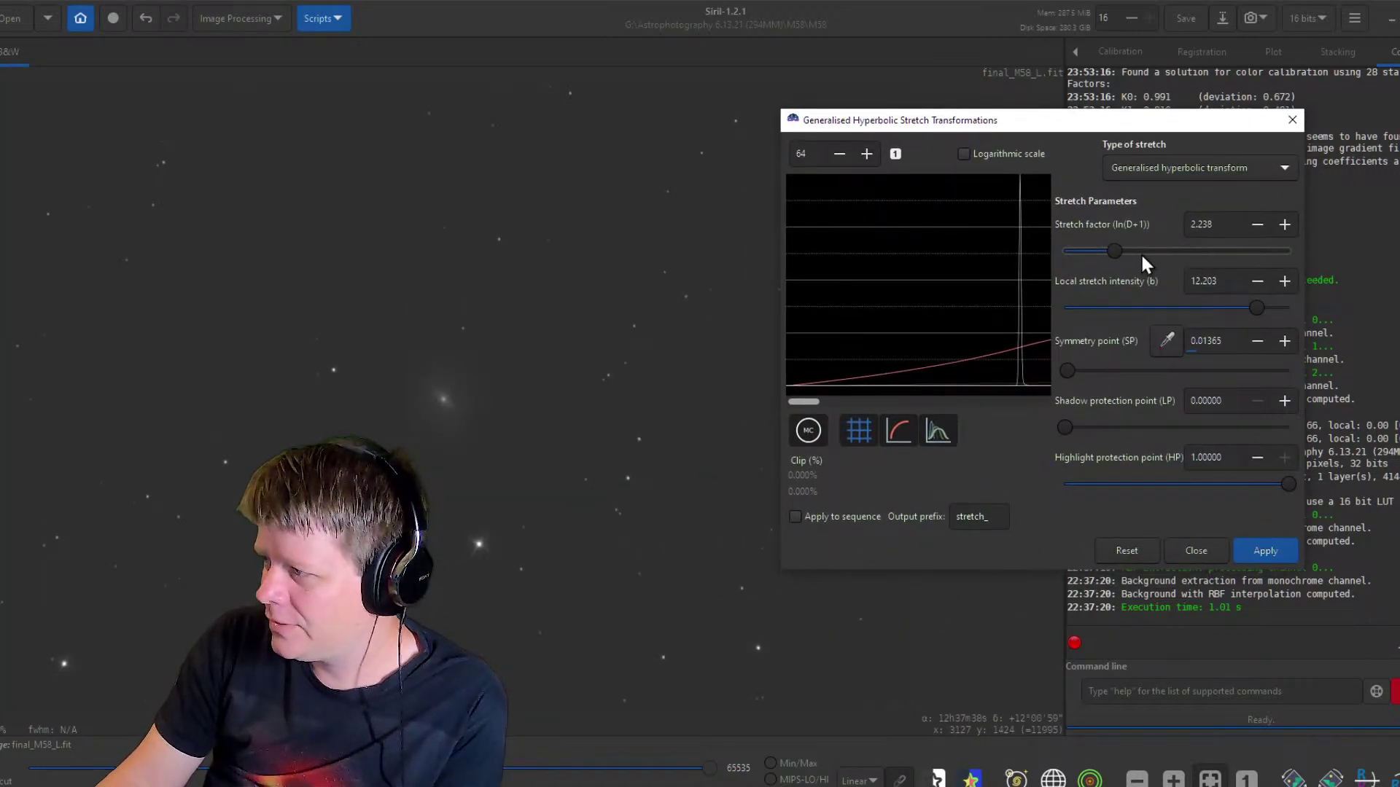
drag(1122, 249, 1155, 250)
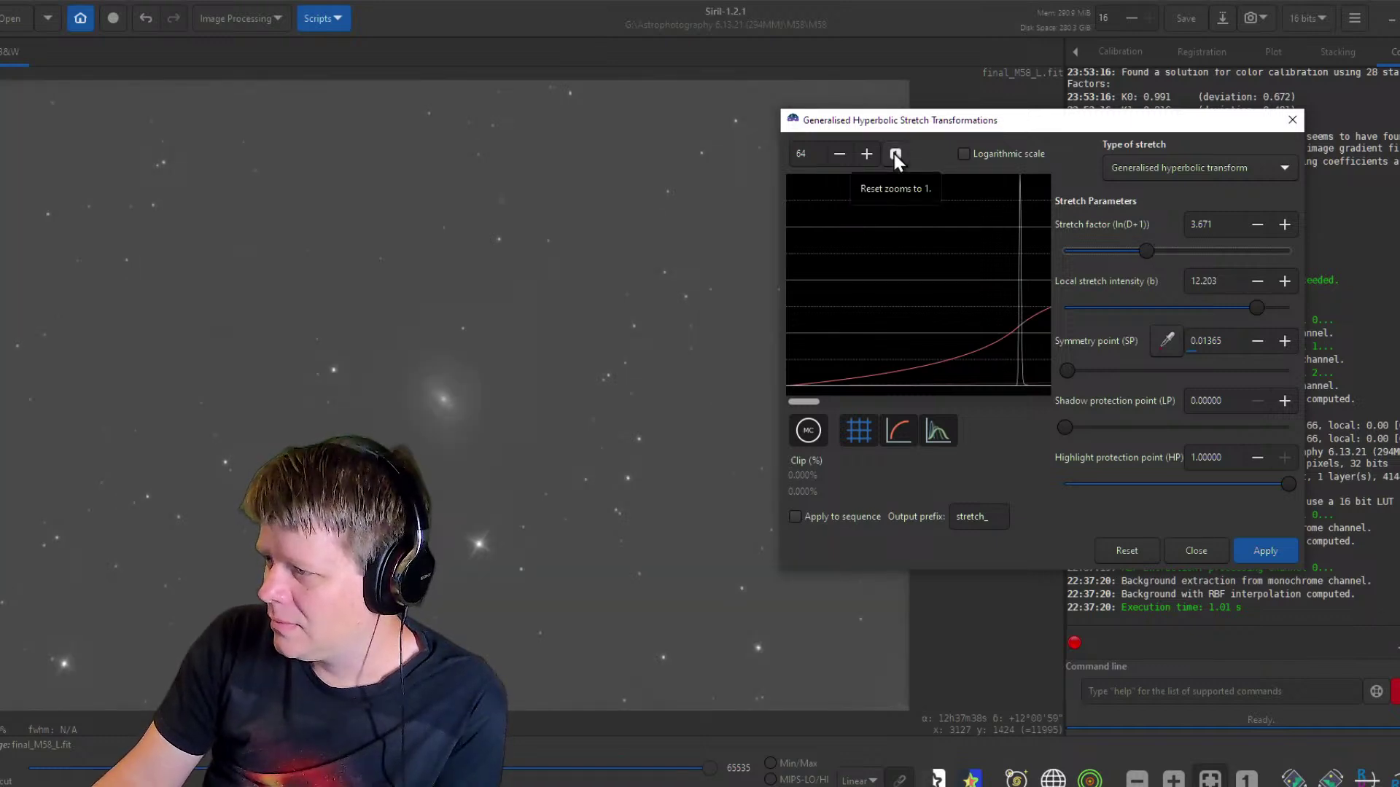
click(1249, 547)
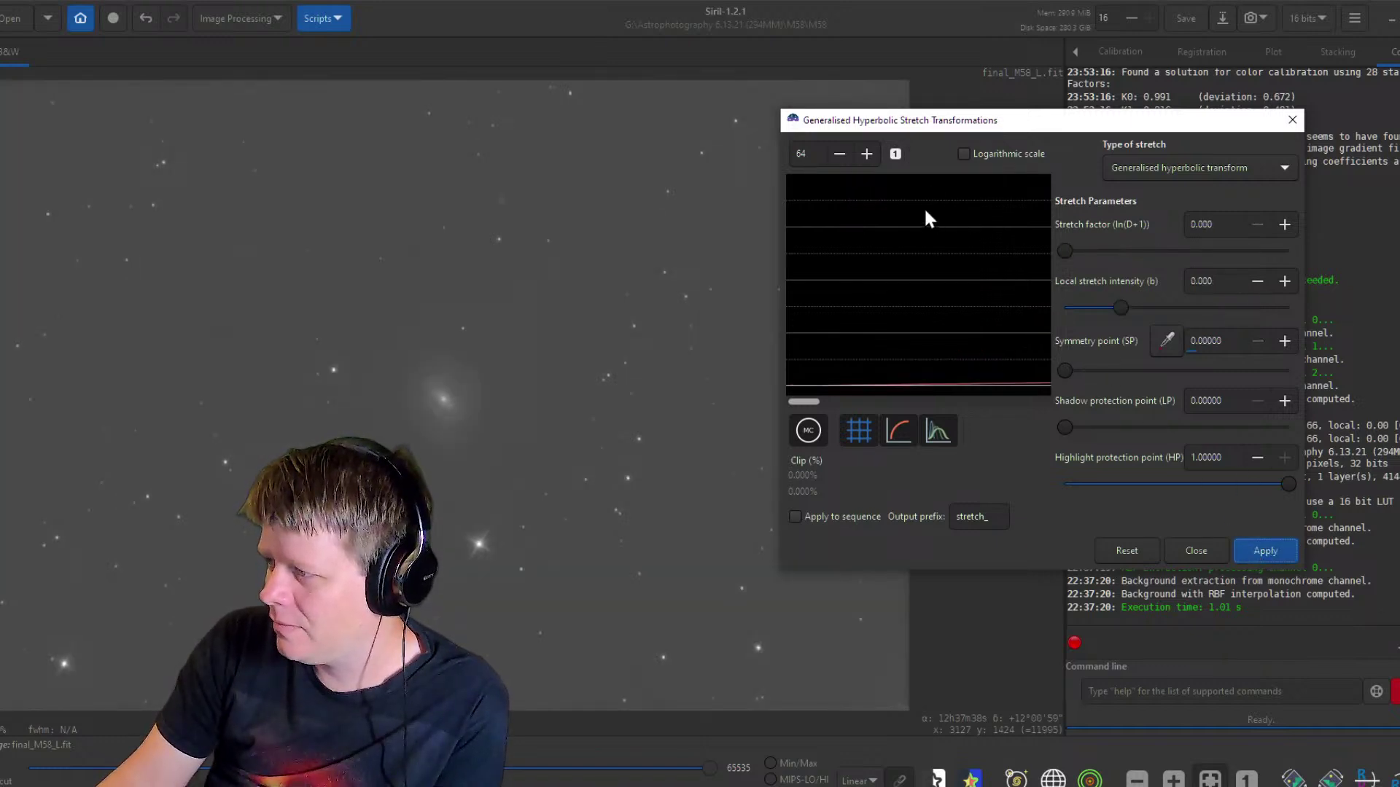
Apply a Linear stretch (BP shift) with the black point set to 0.24000, using the unzoomed histogram.
click(1152, 167)
click(1153, 258)
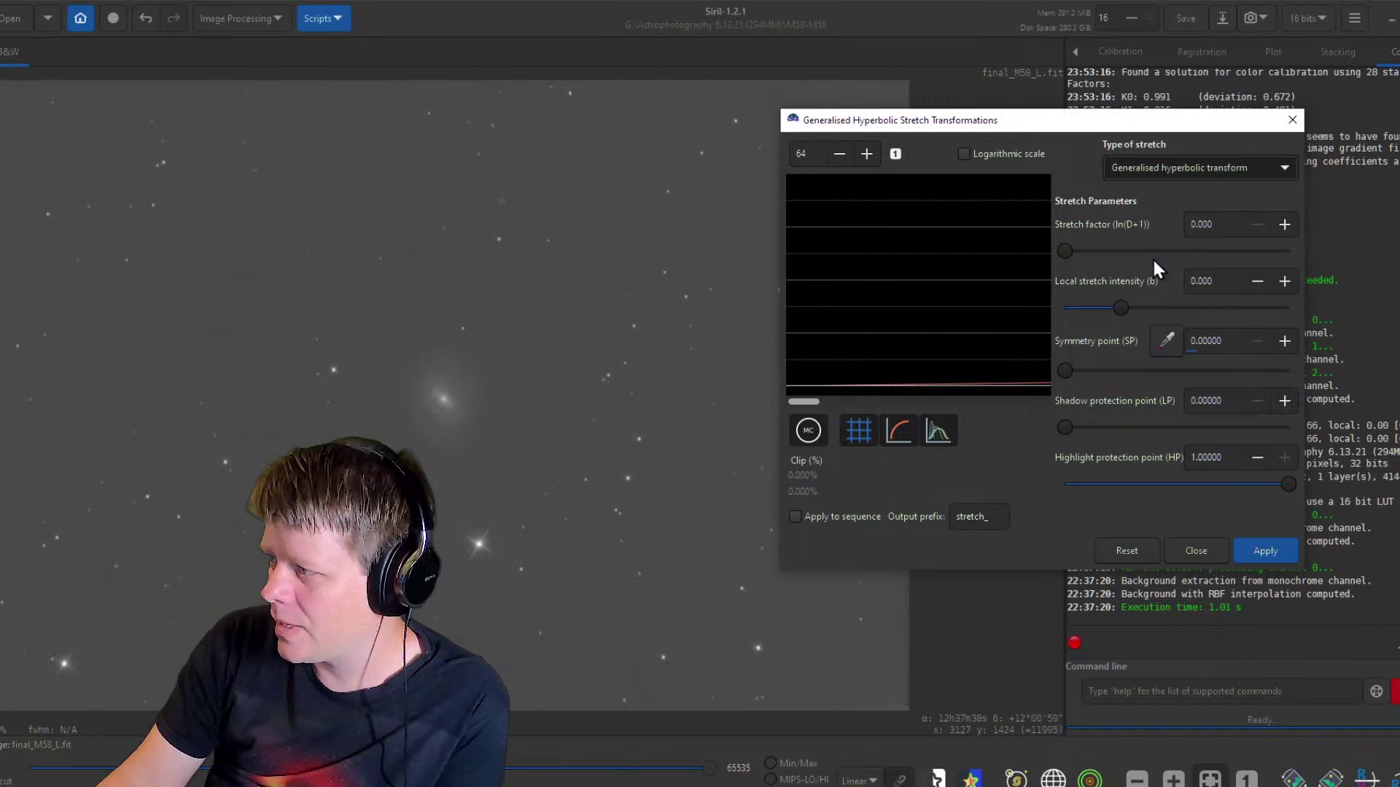
drag(1115, 250, 1126, 248)
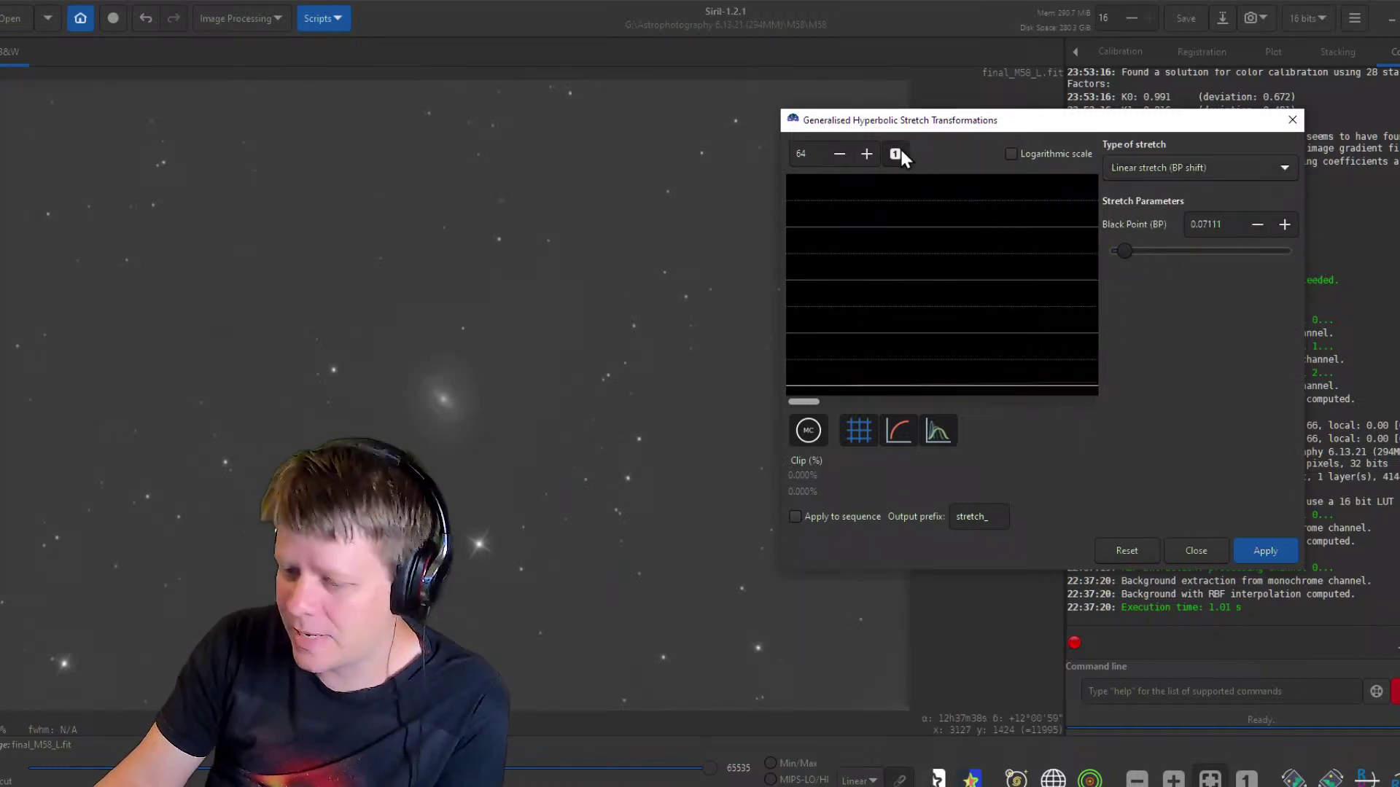
click(896, 154)
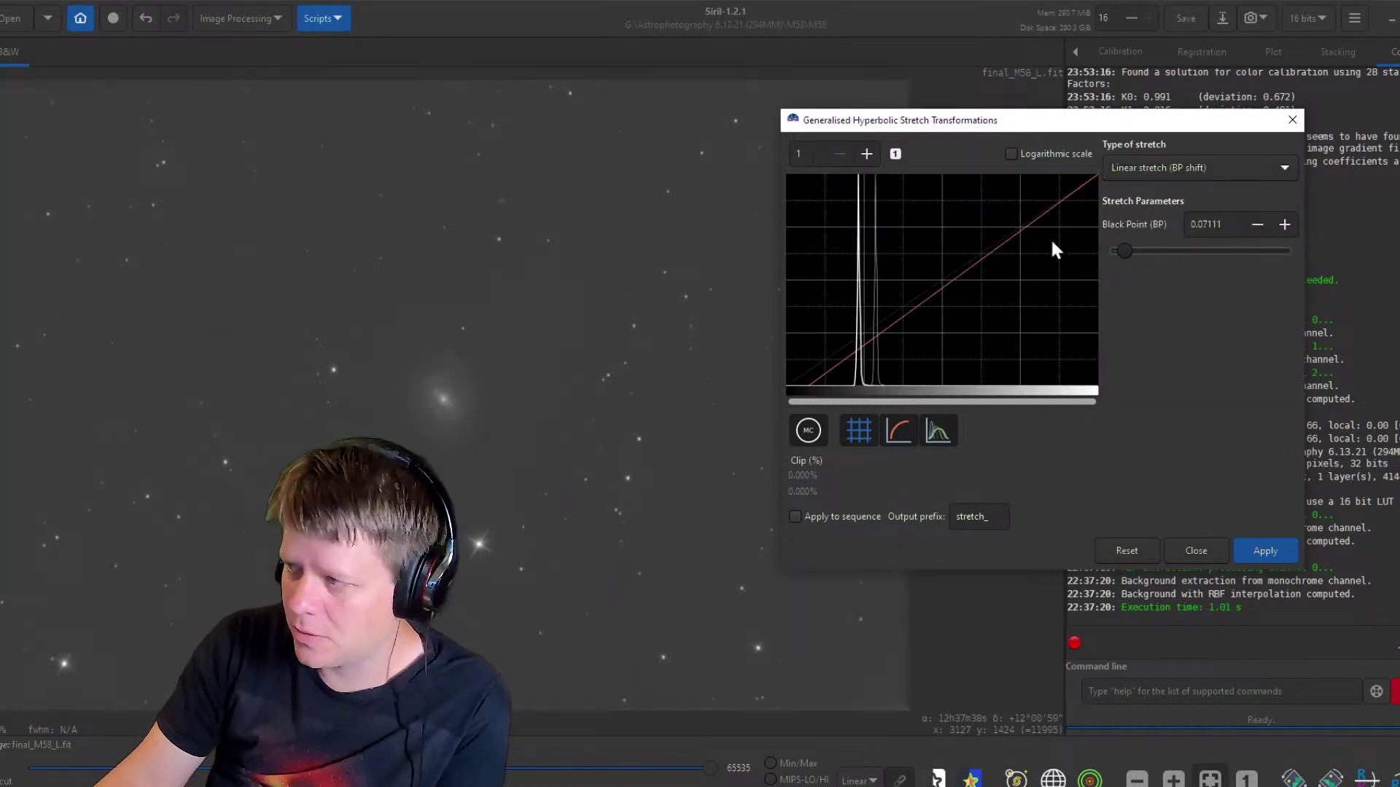
drag(1124, 248, 1156, 248)
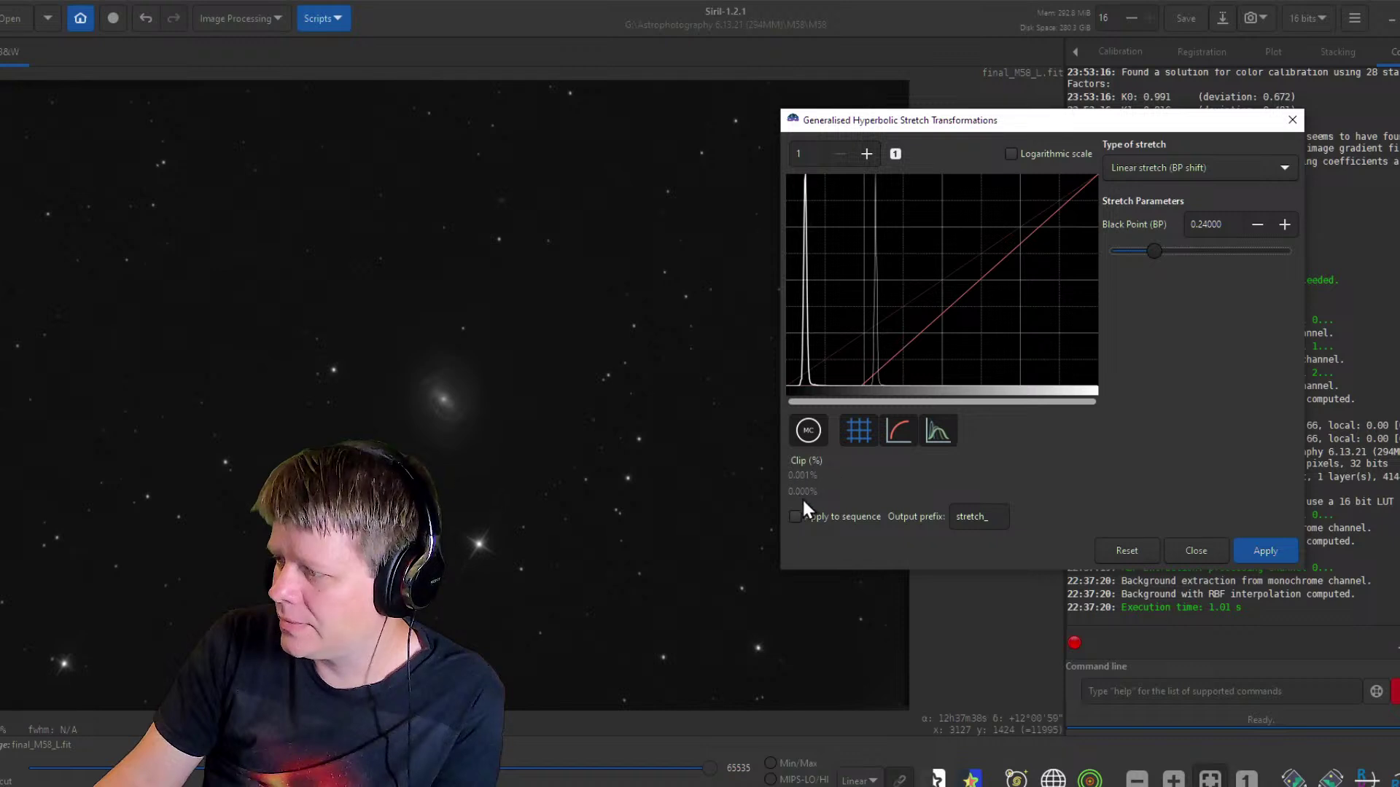
click(1262, 556)
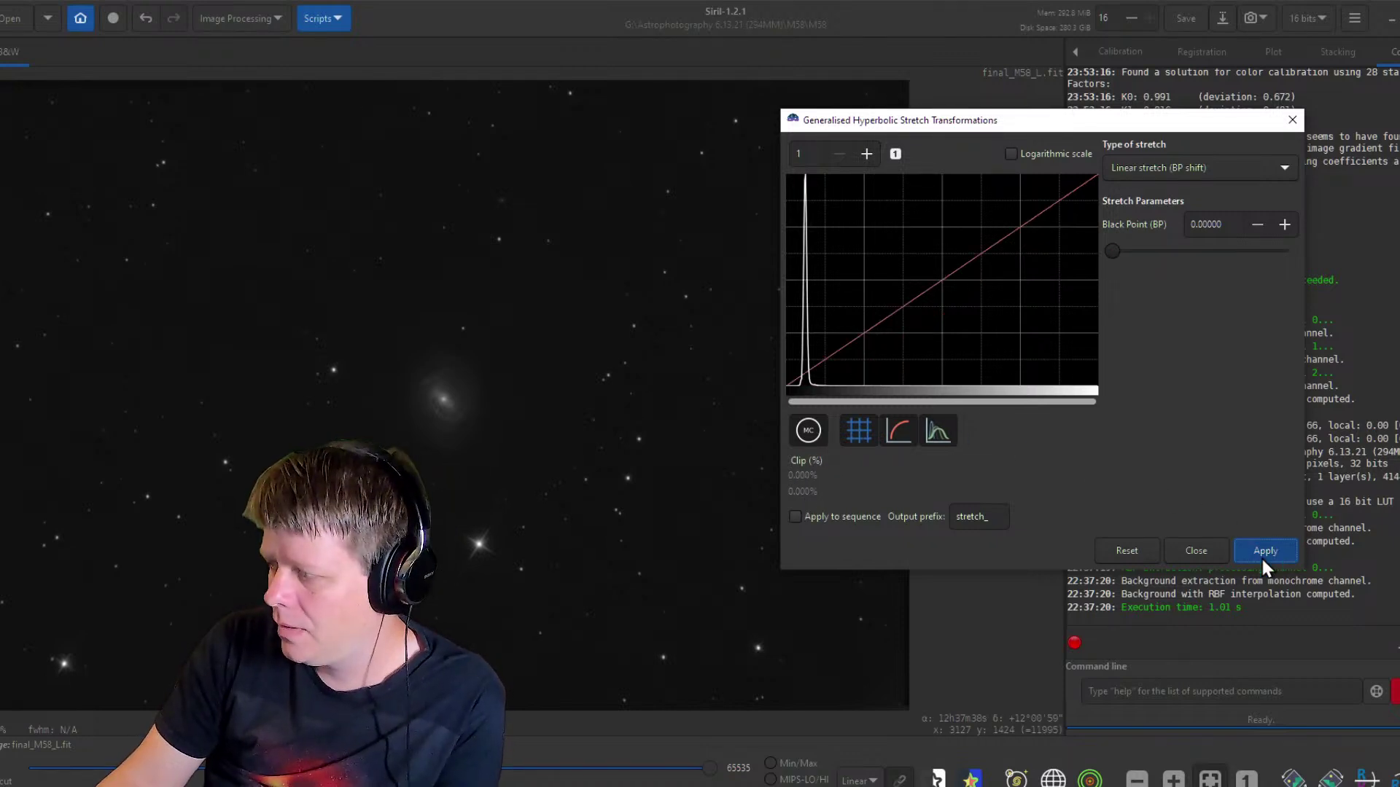
Return to the generalised hyperbolic transform with local stretch intensity 3.462 and show the histogram on a logarithmic scale.
click(1201, 162)
click(1210, 79)
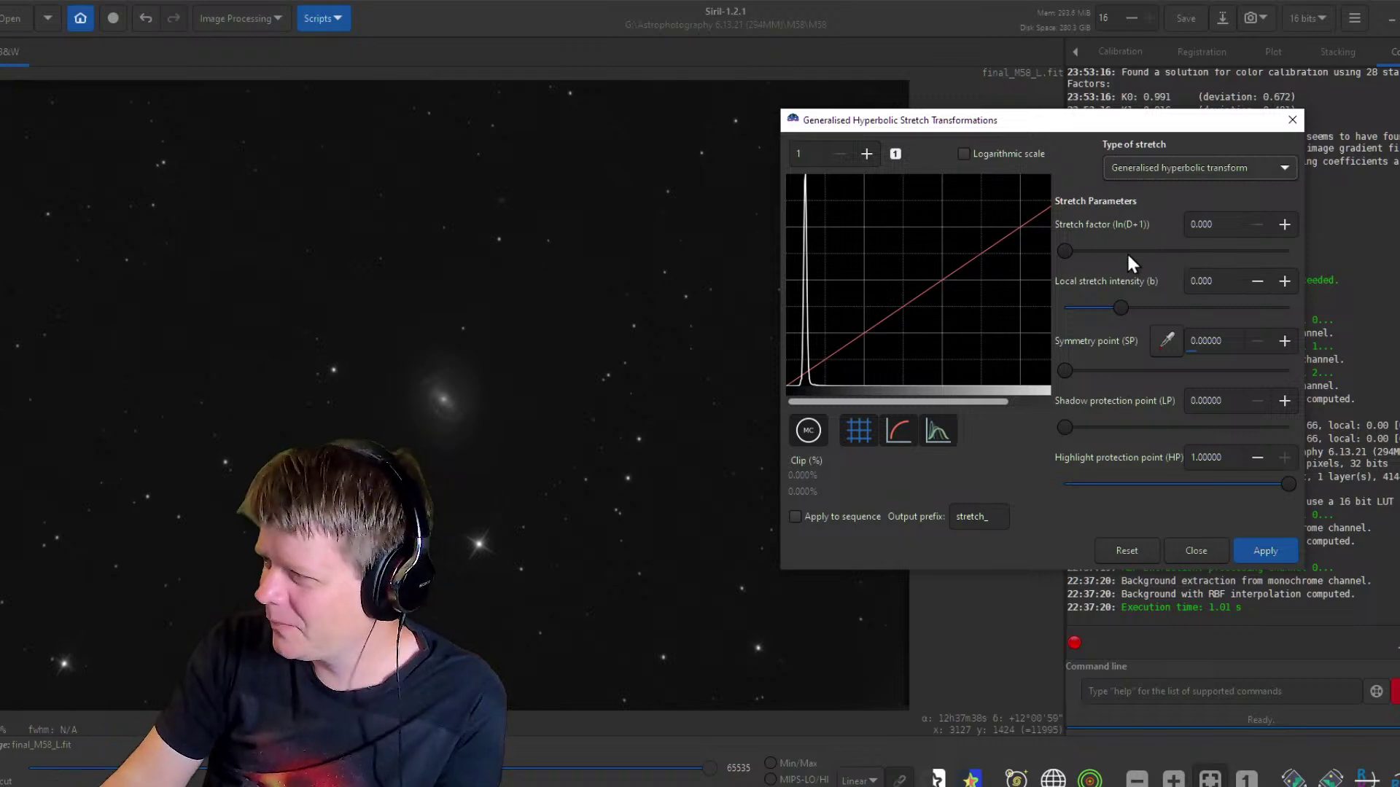
drag(1120, 307, 1159, 308)
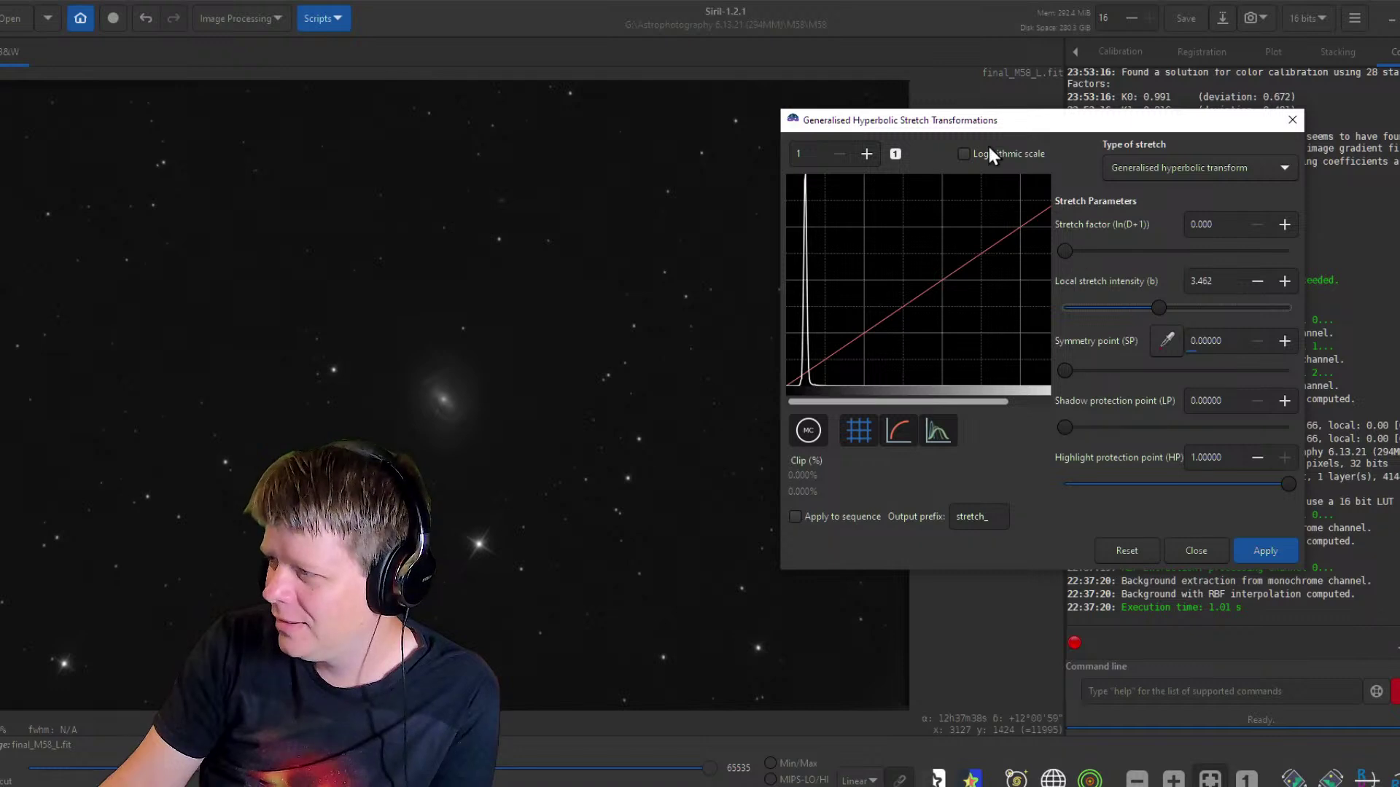
click(964, 153)
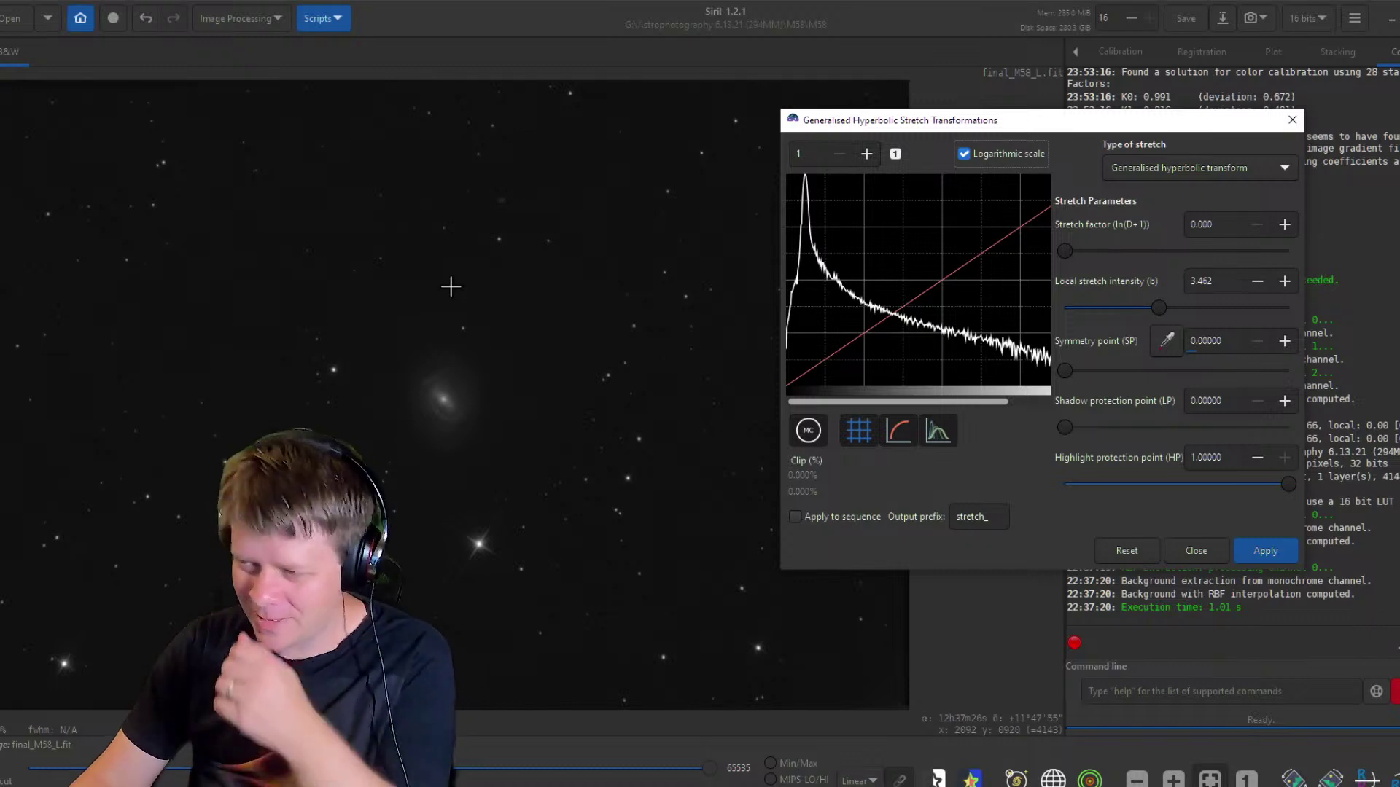
Set the symmetry point to 0.07960 just beside the histogram peak and the stretch factor to 0.804.
drag(938, 122, 964, 77)
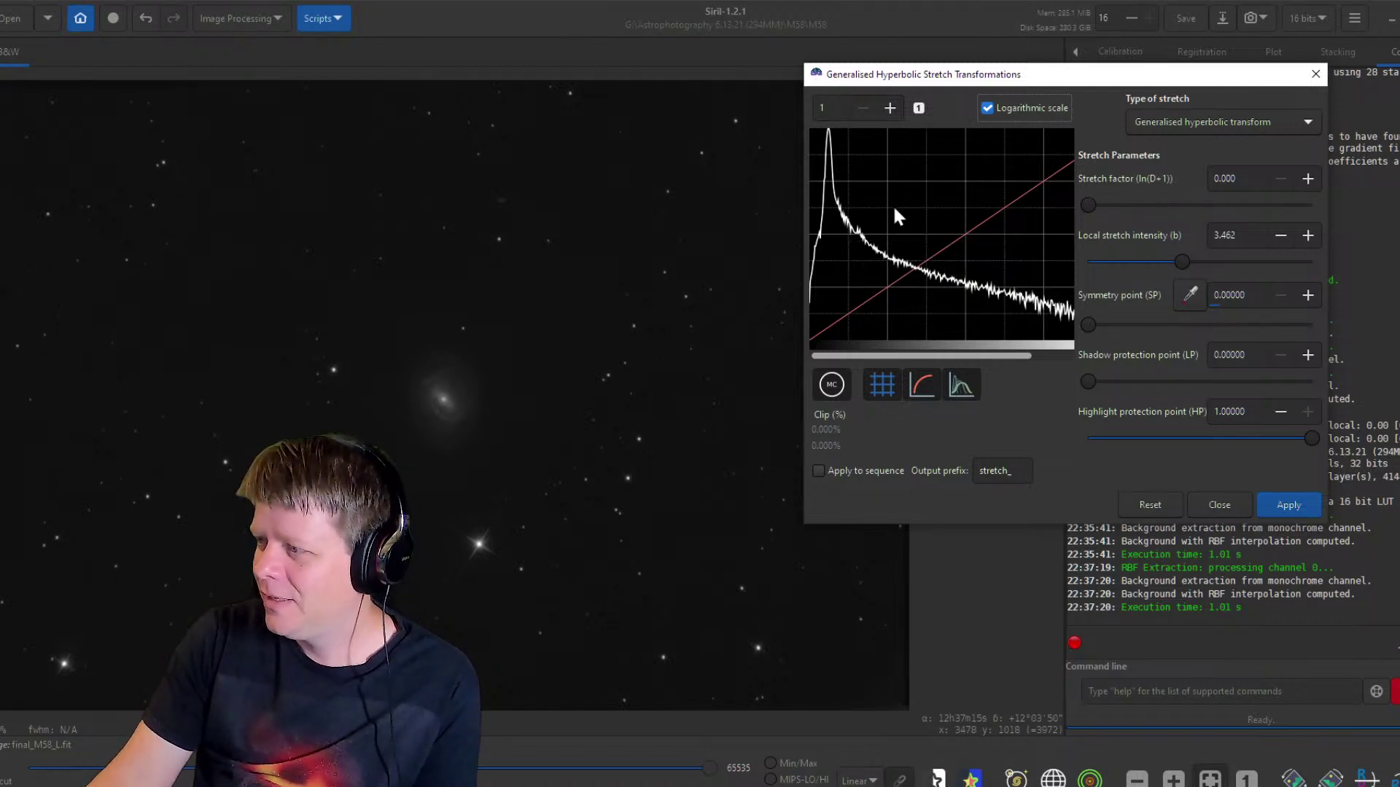
click(835, 195)
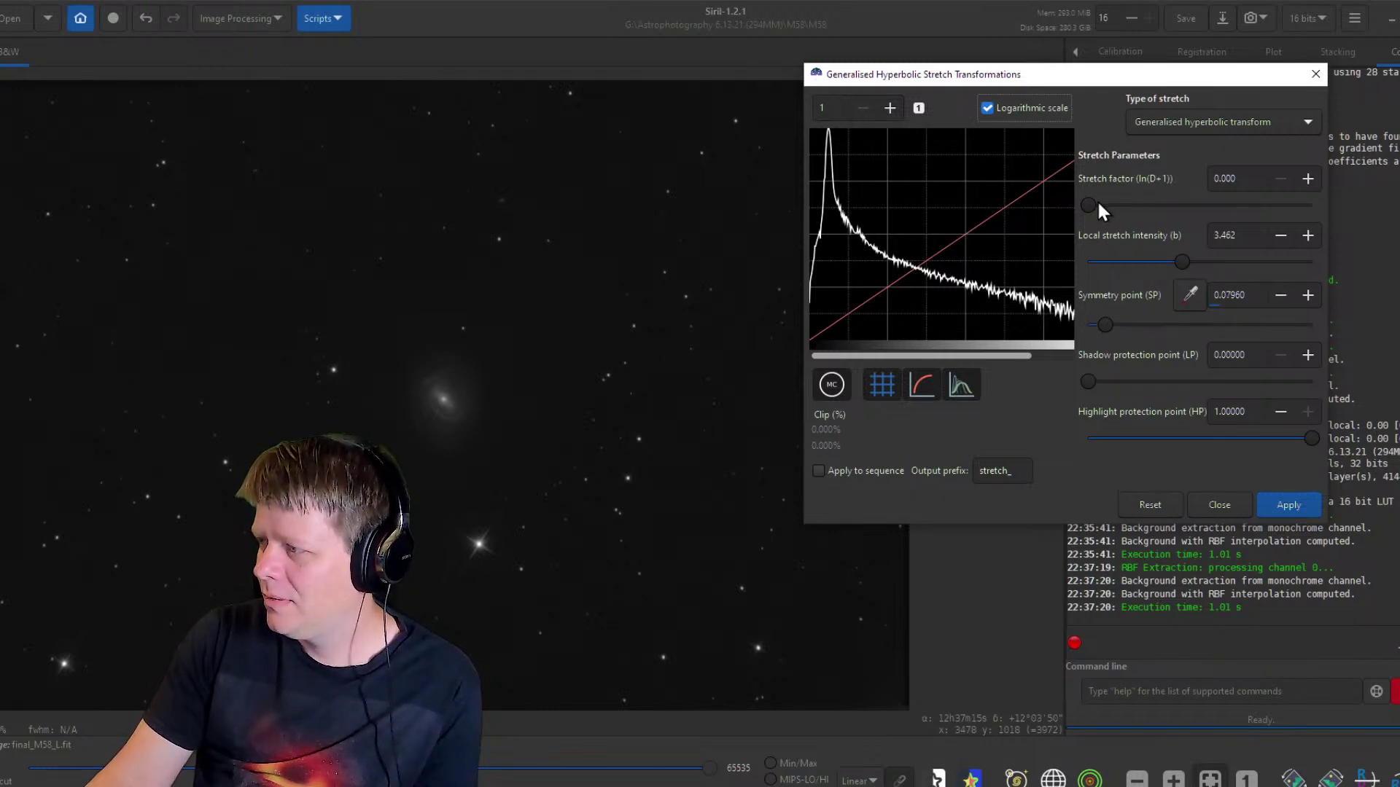
mouse_move(1094, 204)
mouse_down()
mouse_move(1113, 203)
mouse_move(1106, 215)
mouse_up()
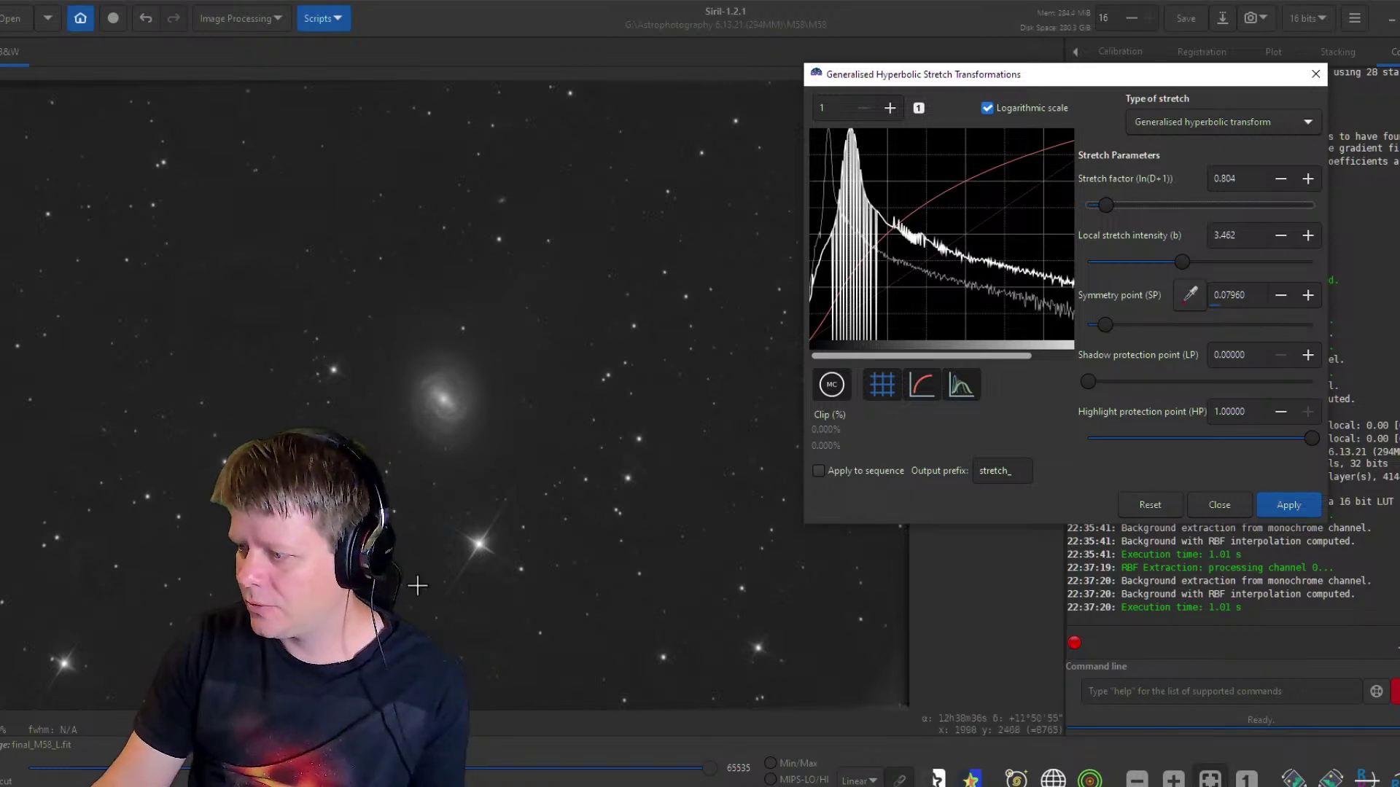
Examine the stretch preview up close in the sky background and around the galaxy's core and spiral arms.
scroll(405, 572, up, 3)
scroll(397, 543, up, 2)
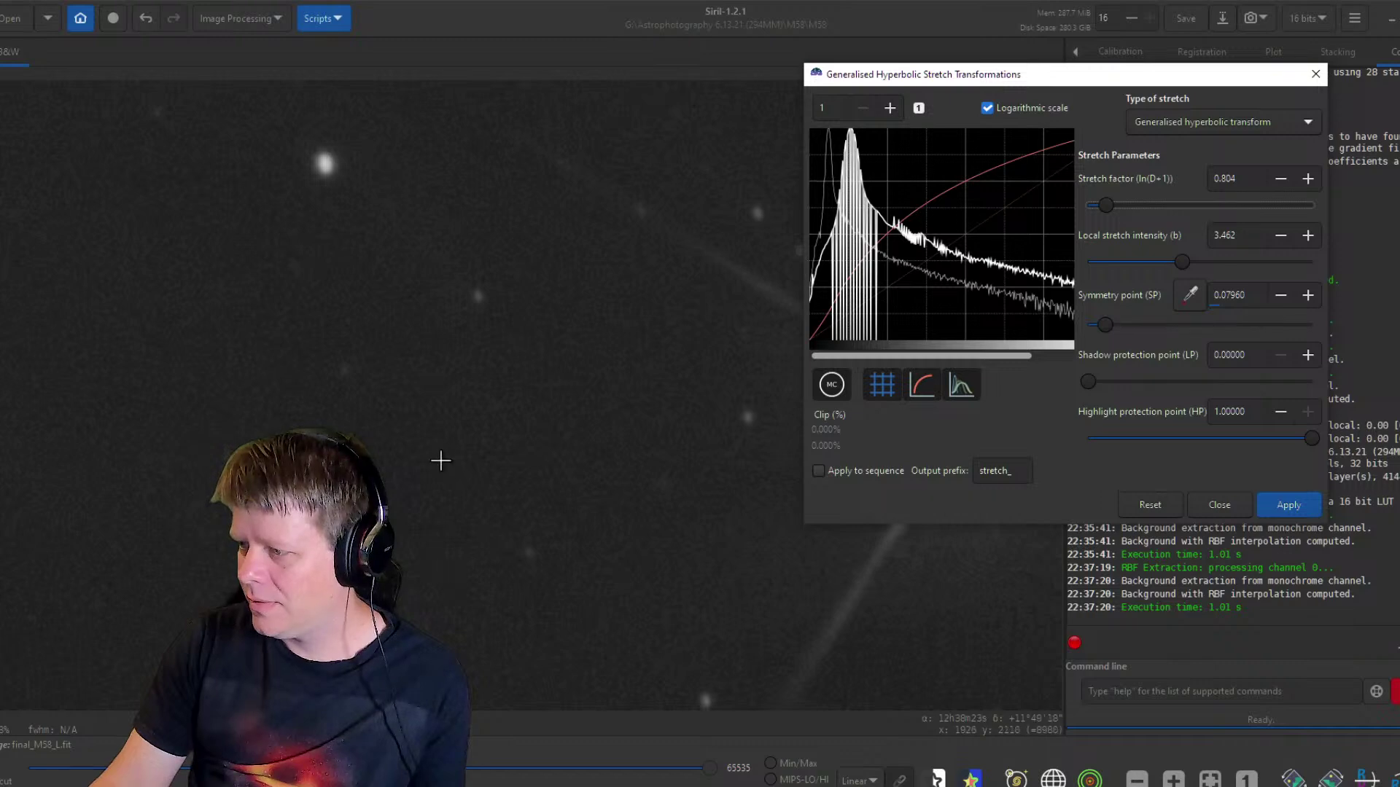
click(638, 142)
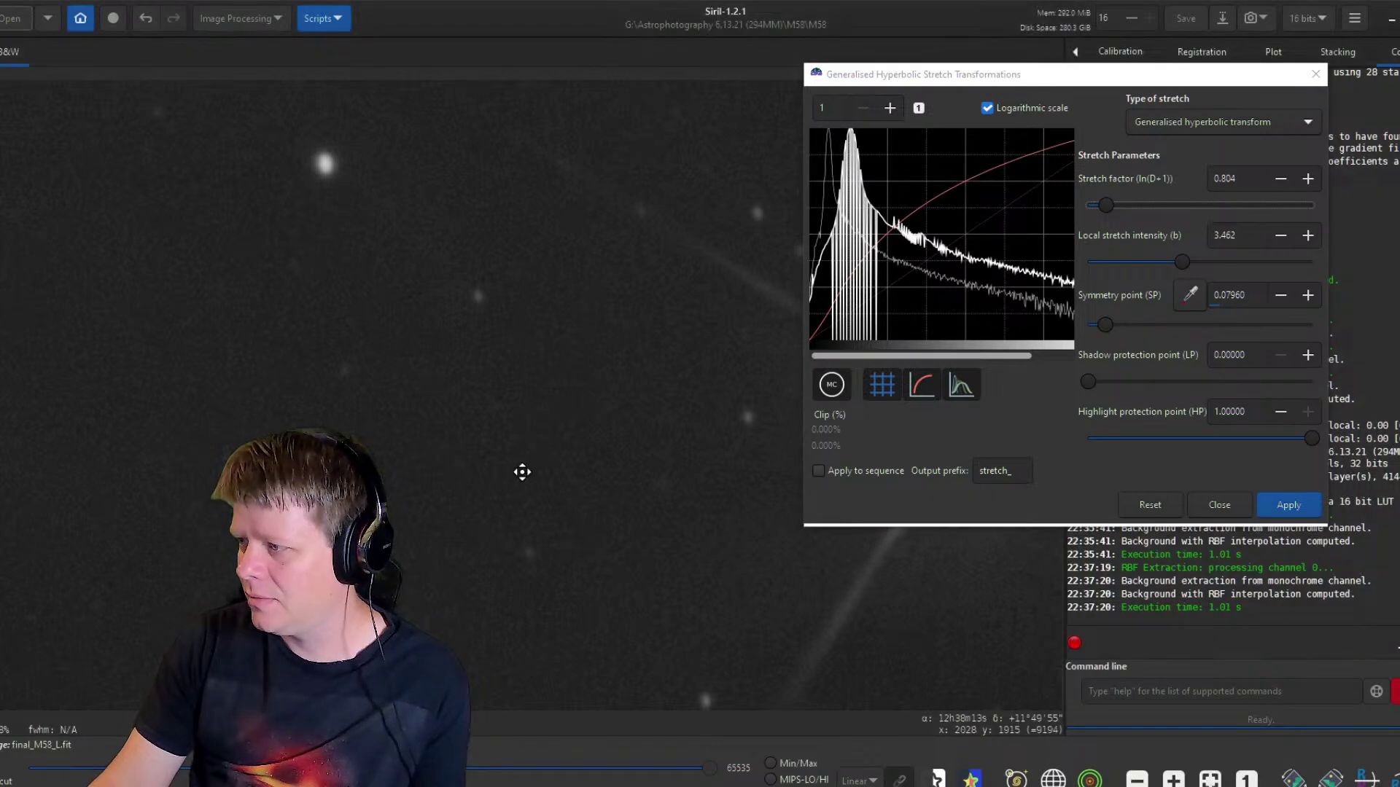
drag(668, 223, 570, 531)
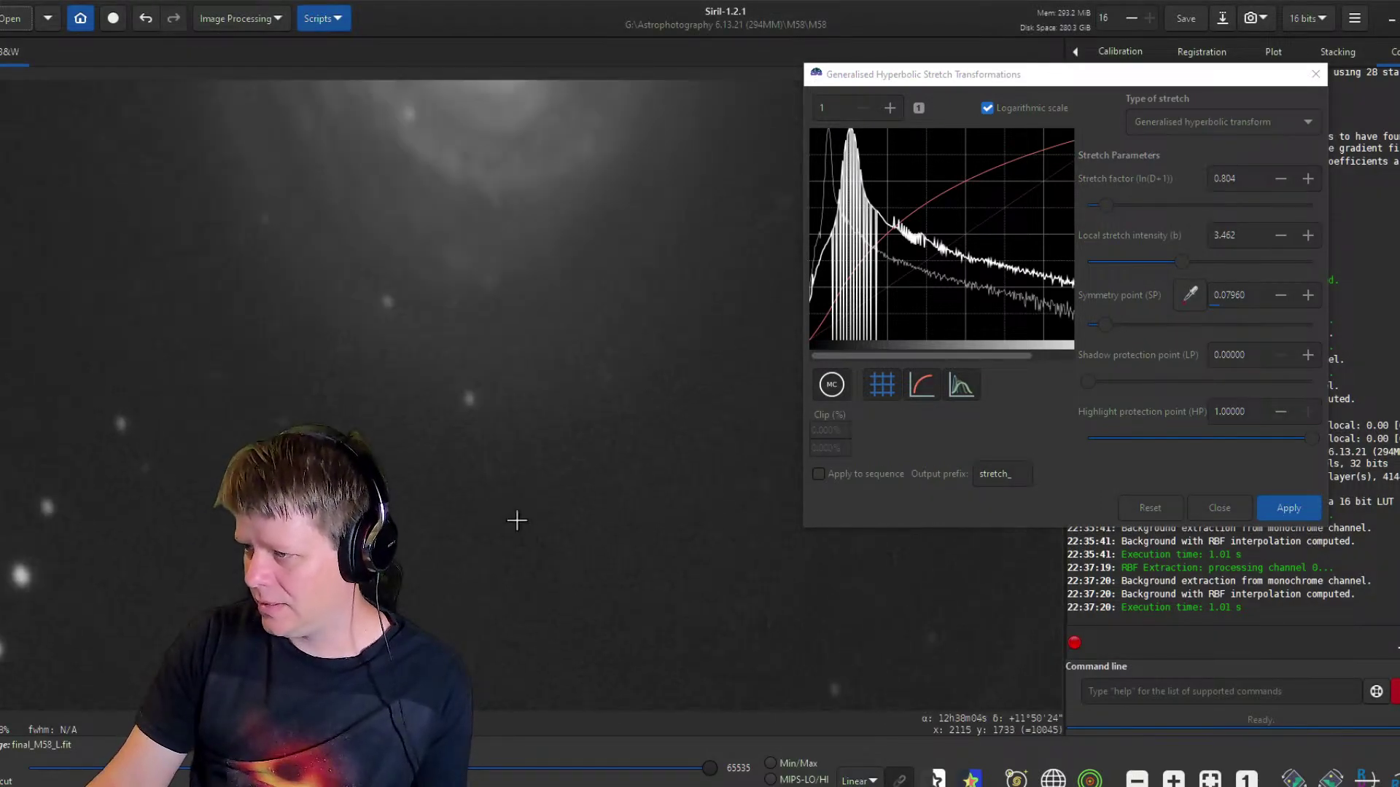
drag(314, 472, 408, 655)
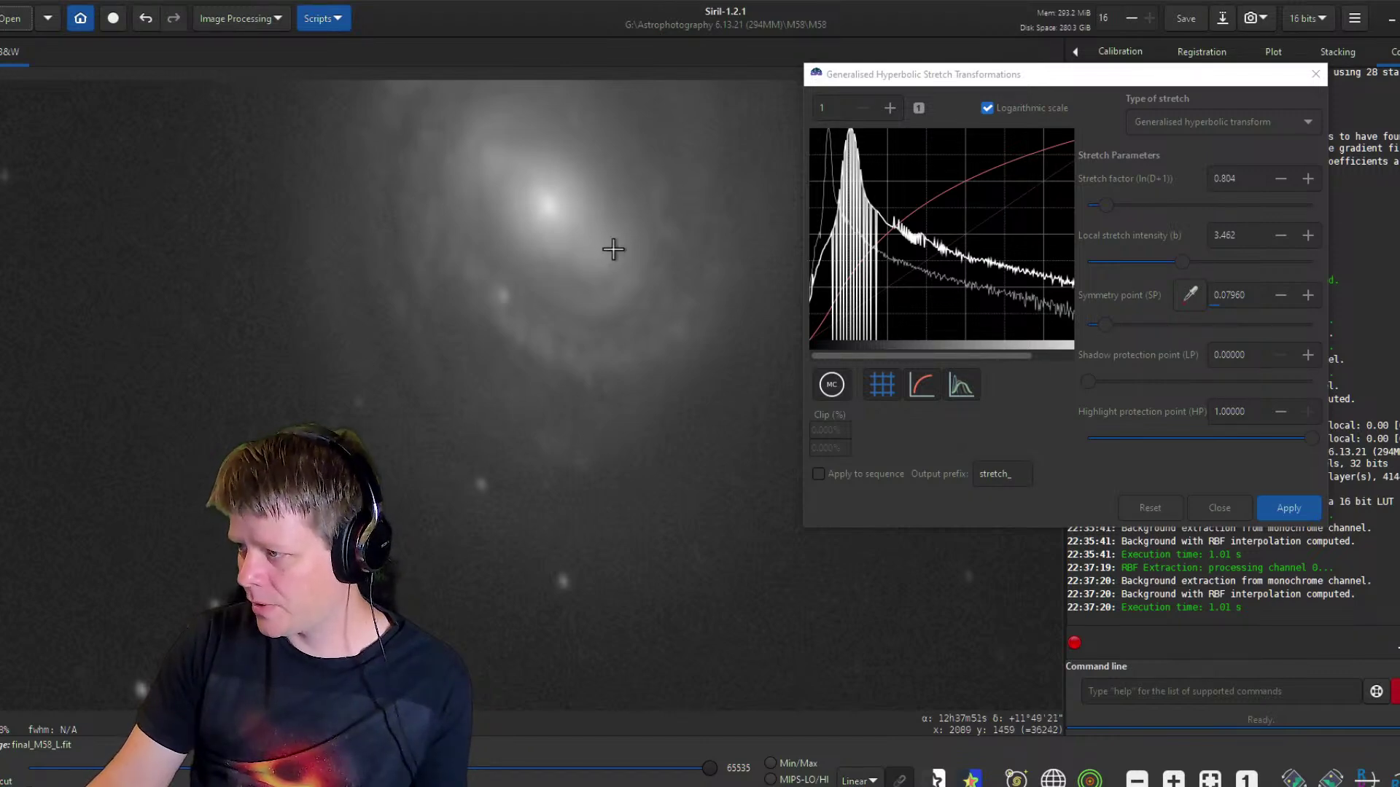
drag(622, 260, 584, 409)
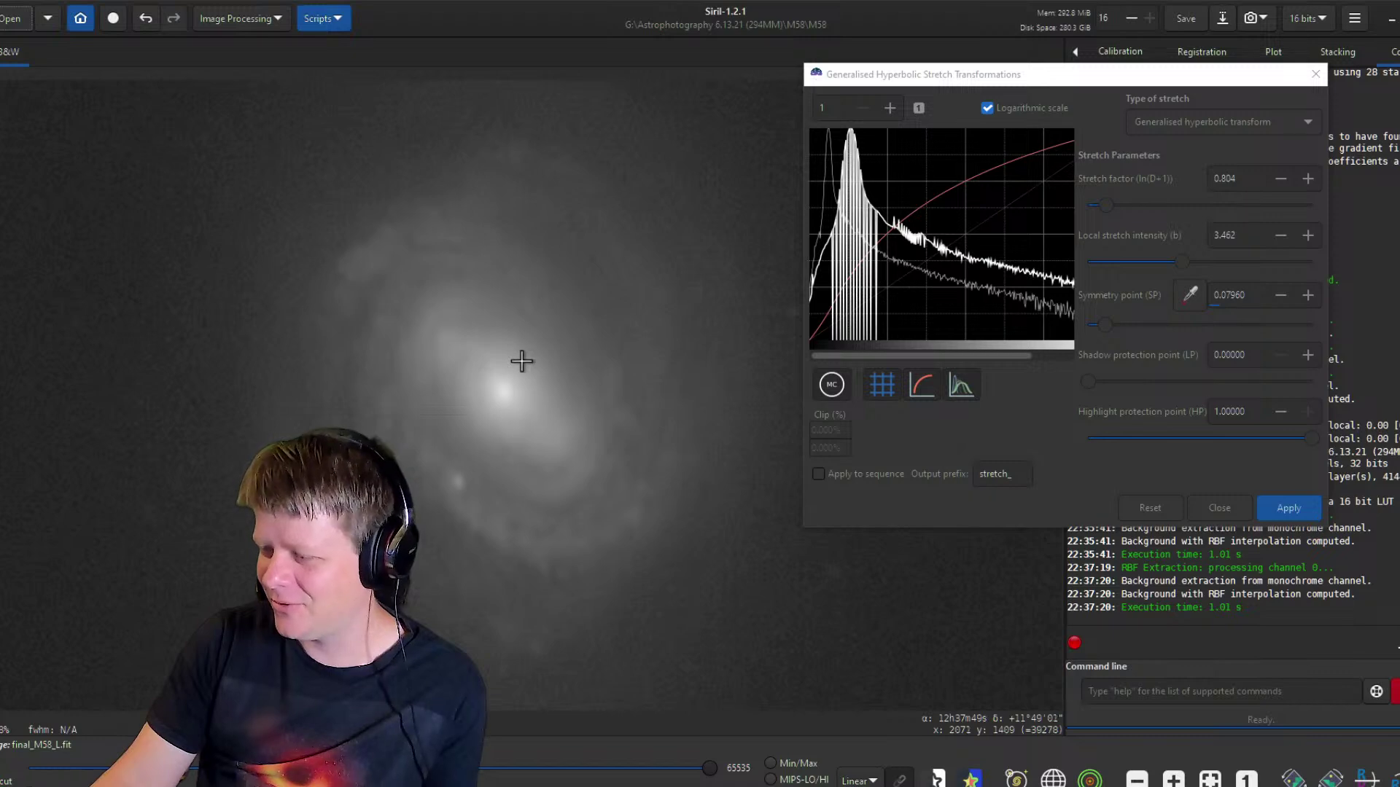
scroll(522, 361, down, 4)
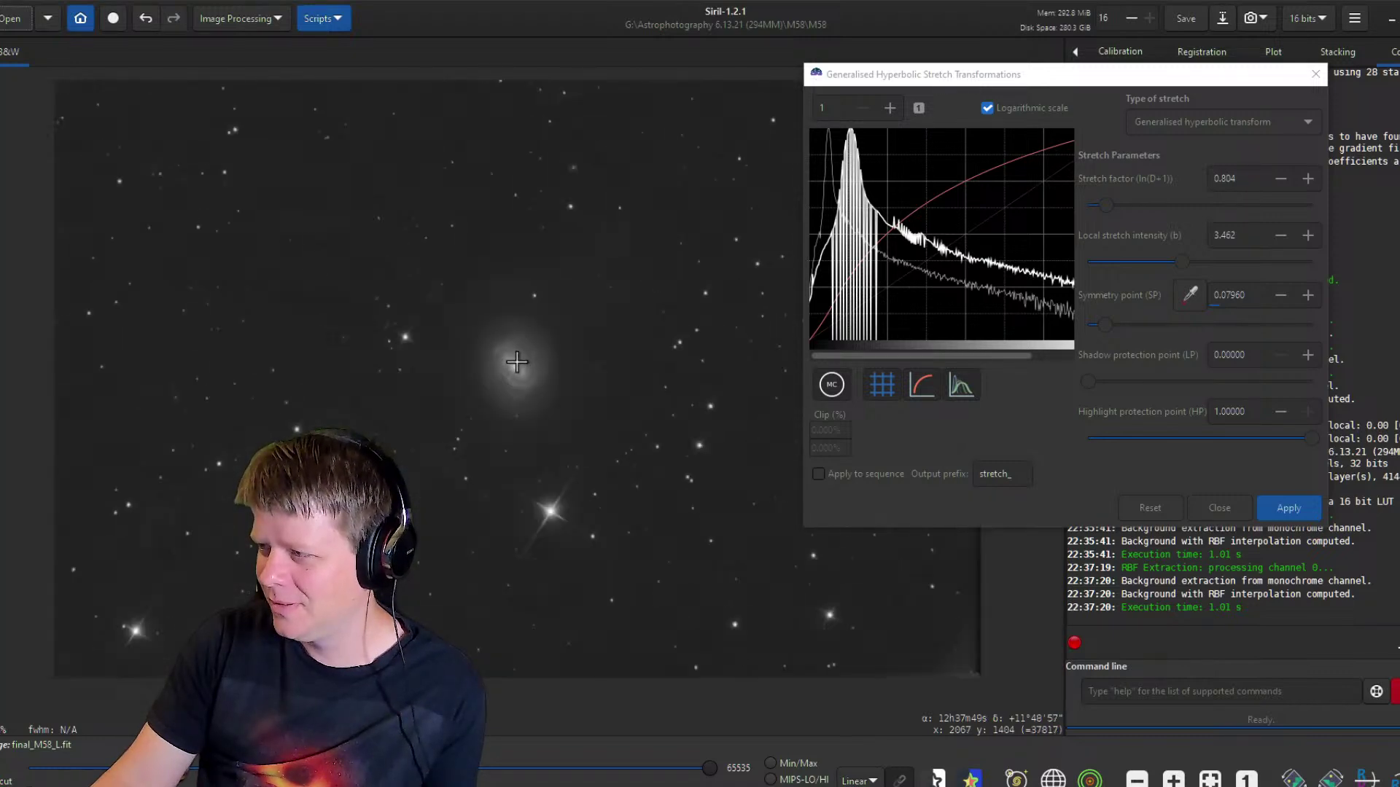
Apply the previewed generalised hyperbolic stretch to the M58 luminance image.
scroll(516, 361, up, 1)
click(1285, 508)
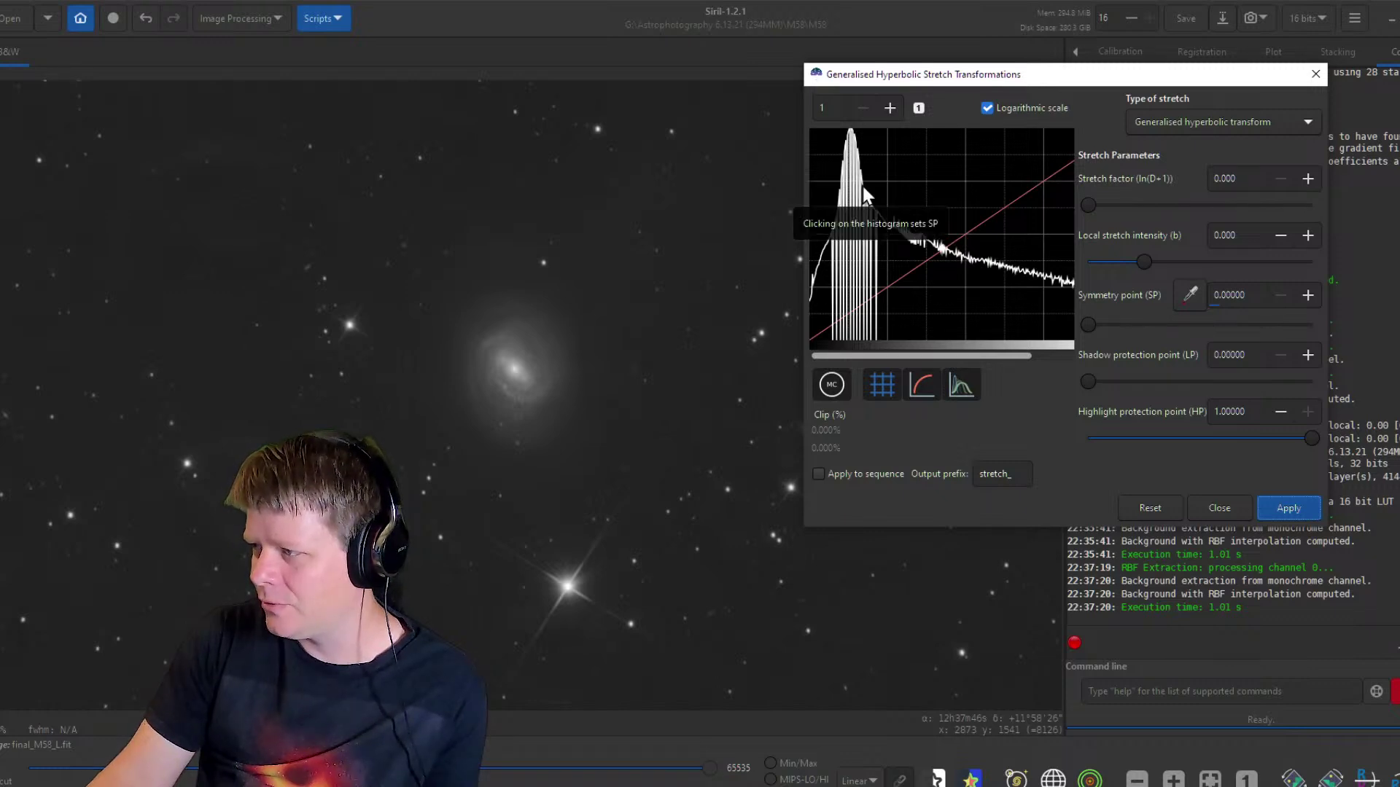
click(864, 186)
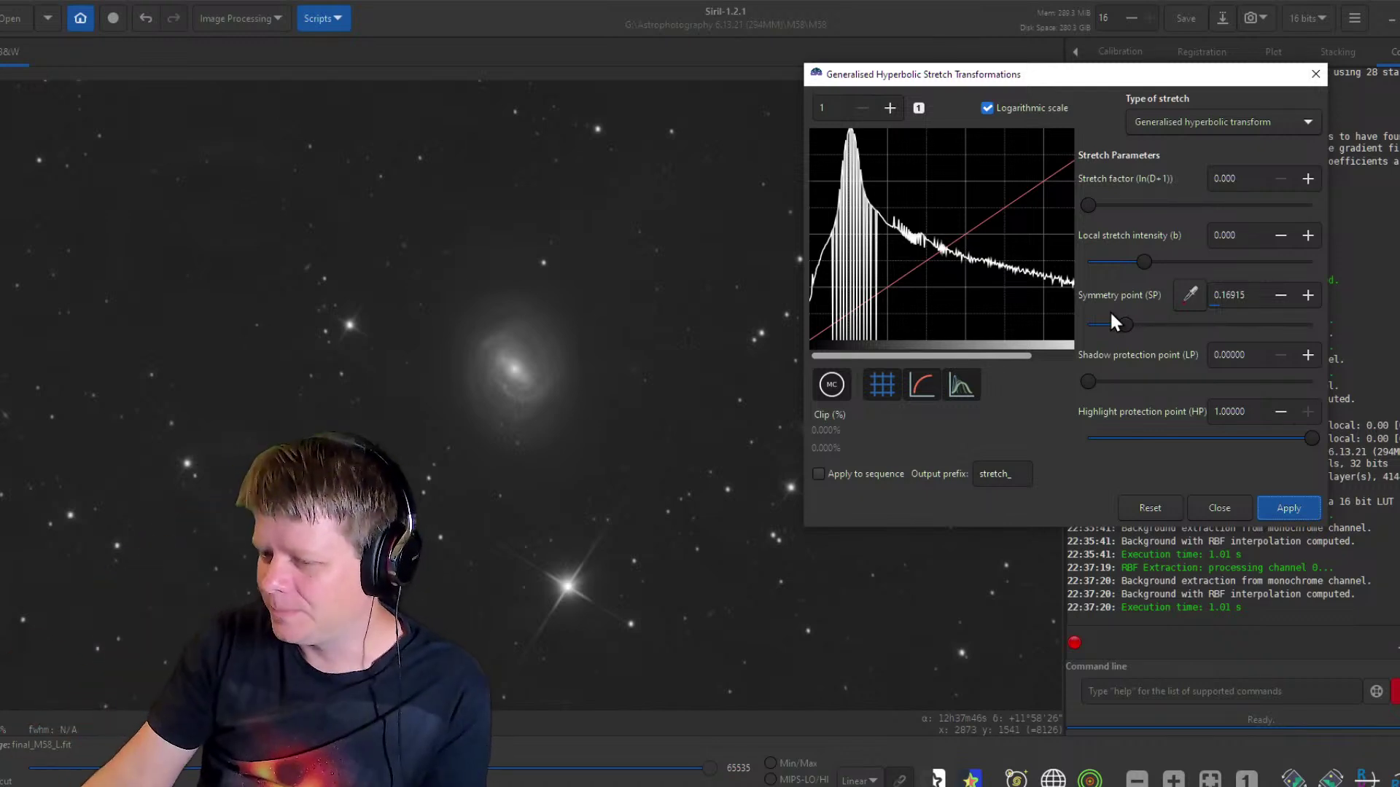
click(862, 168)
mouse_move(1089, 205)
mouse_down()
mouse_move(1103, 200)
mouse_move(1086, 203)
mouse_up()
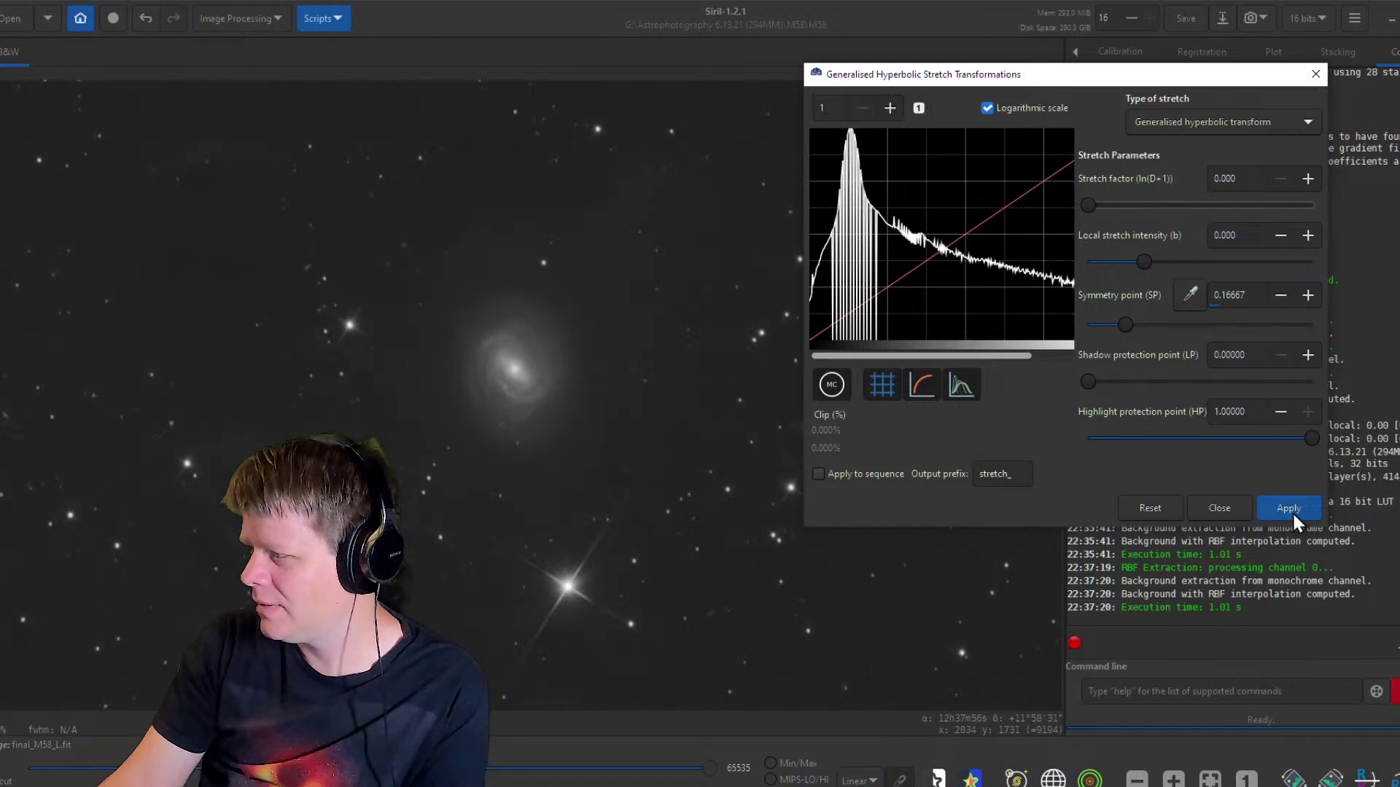
click(1216, 509)
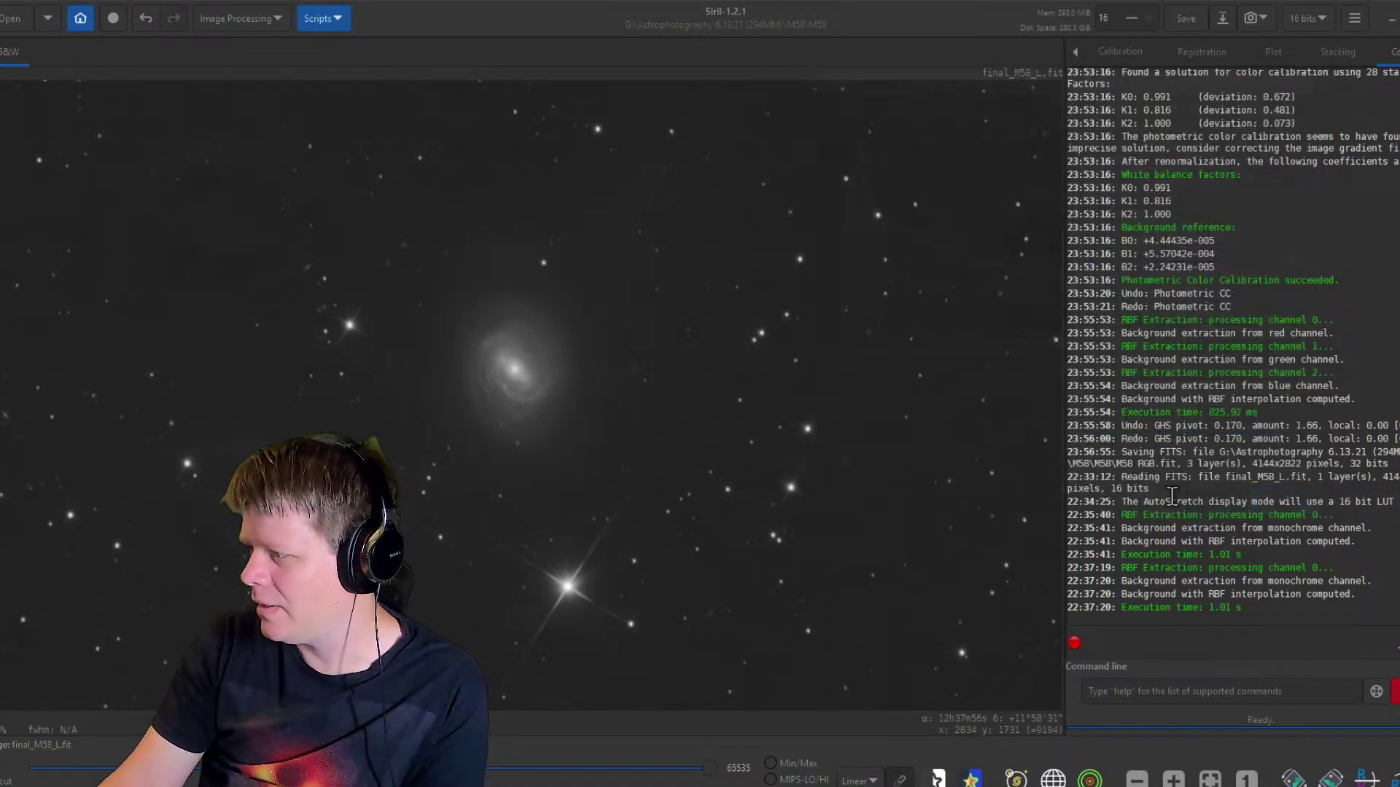
Run StarNet star removal on the stretched image with a star mask generated and pre-stretching off.
scroll(529, 355, down, 4)
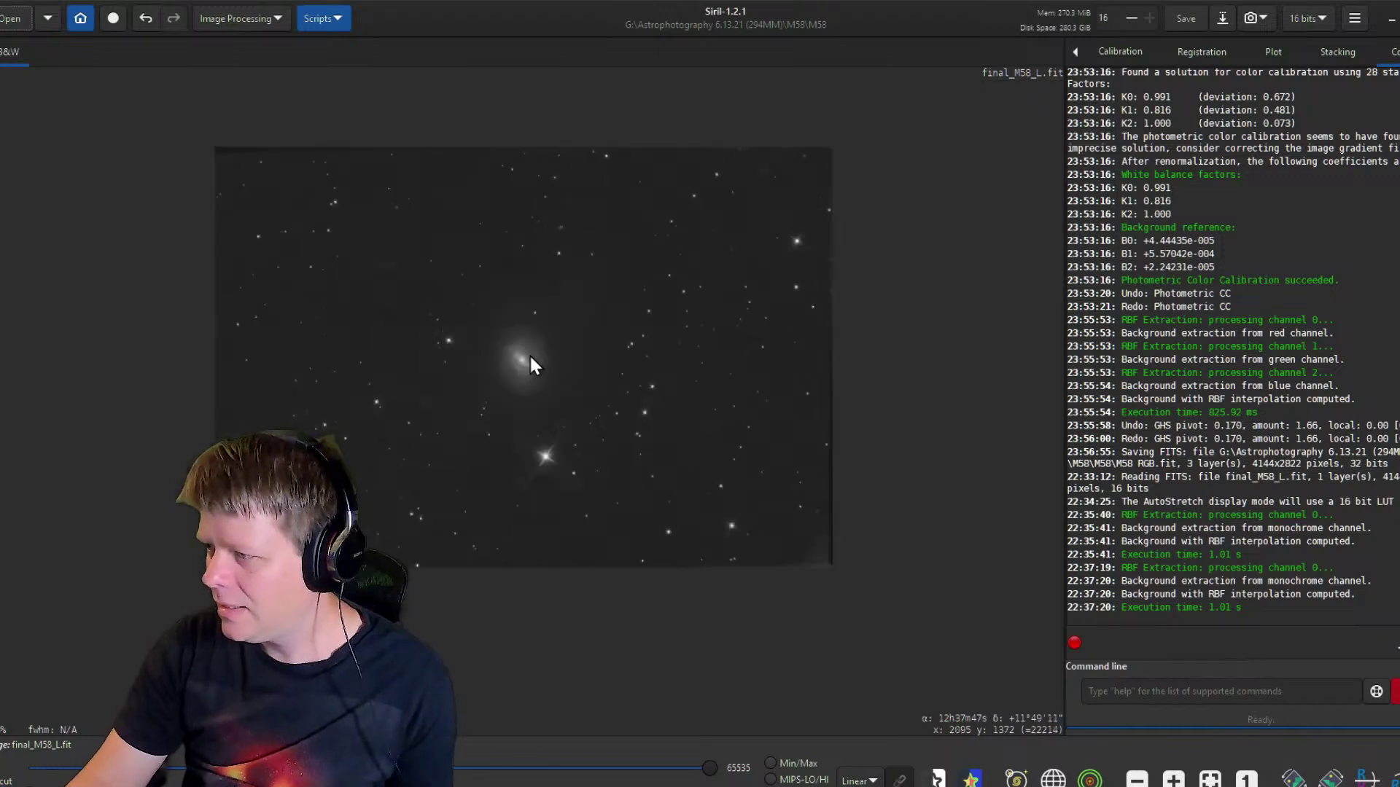
scroll(530, 355, up, 1)
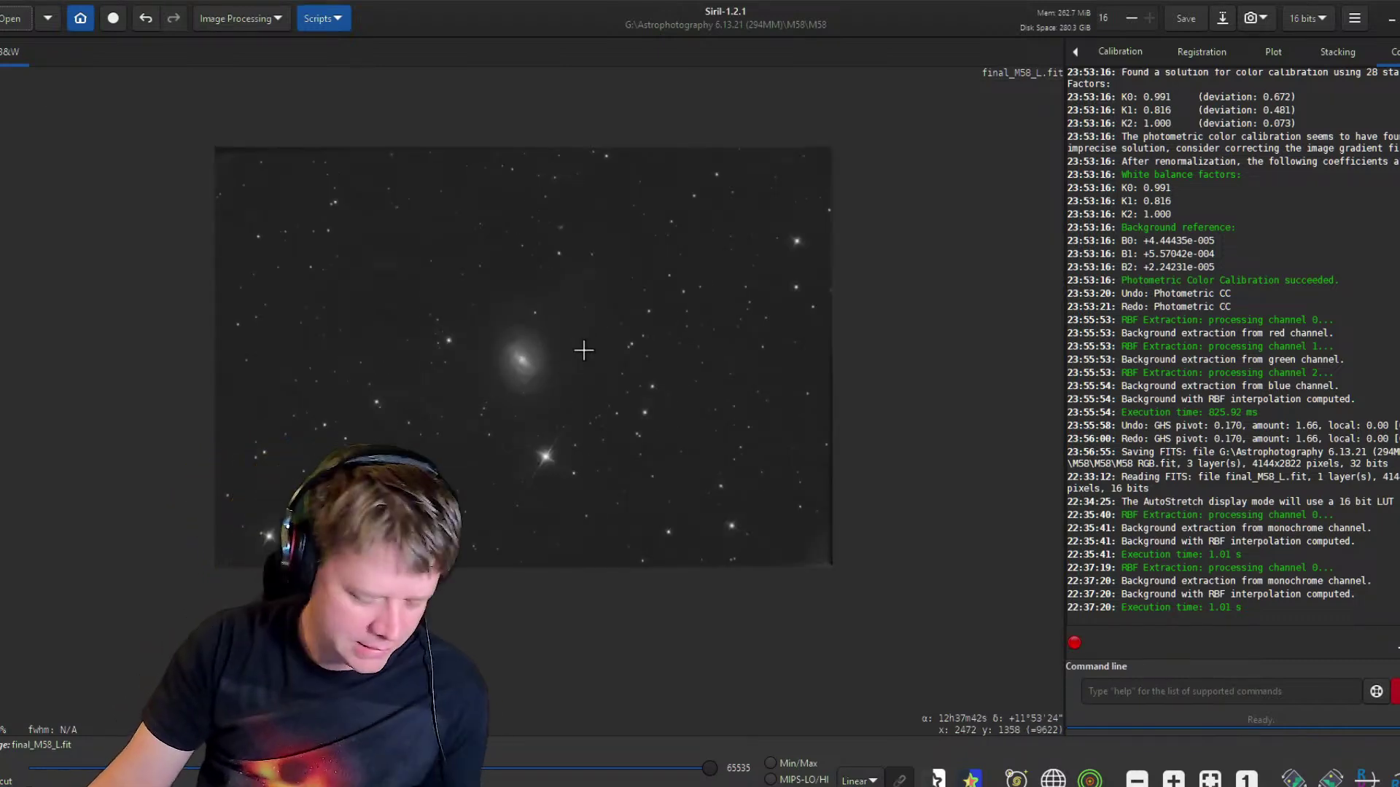
scroll(546, 369, up, 1)
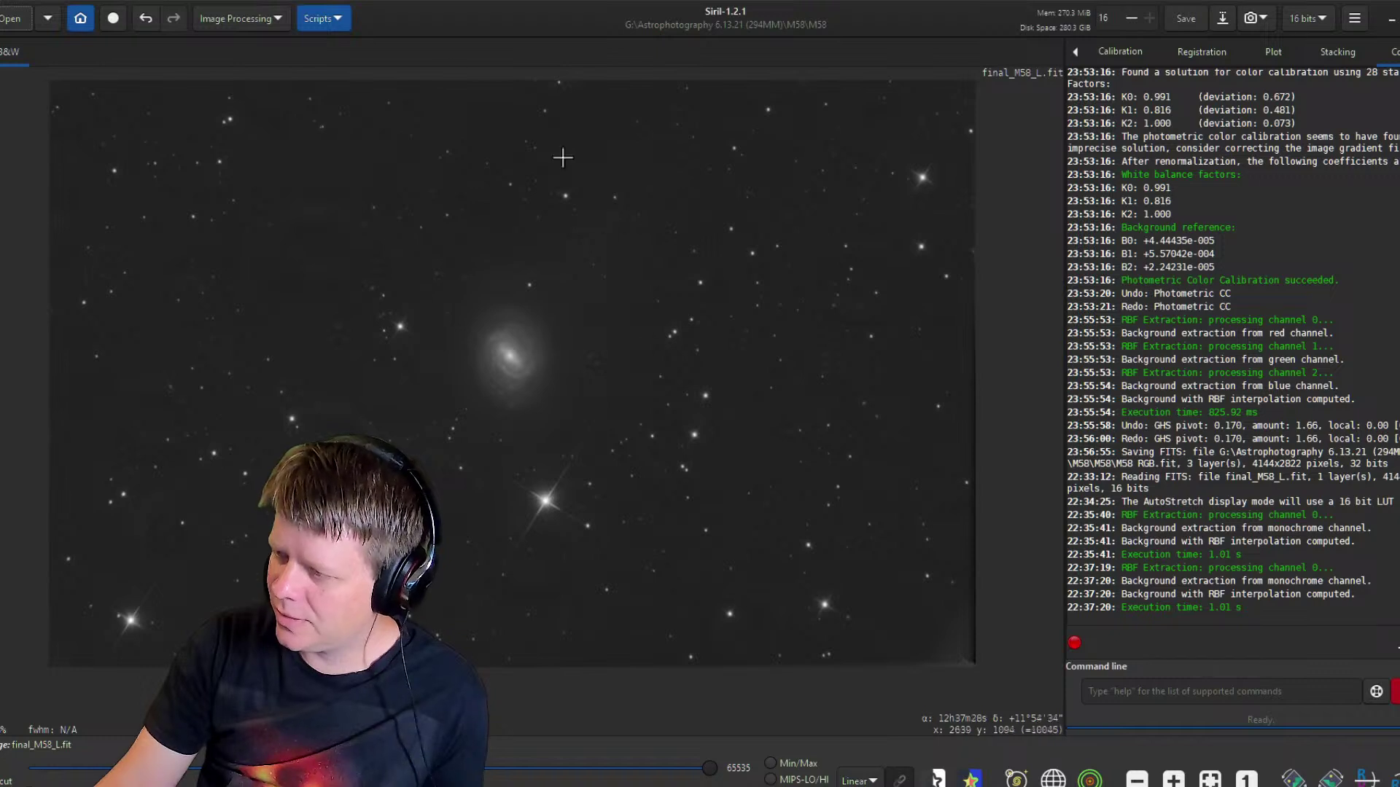
click(274, 20)
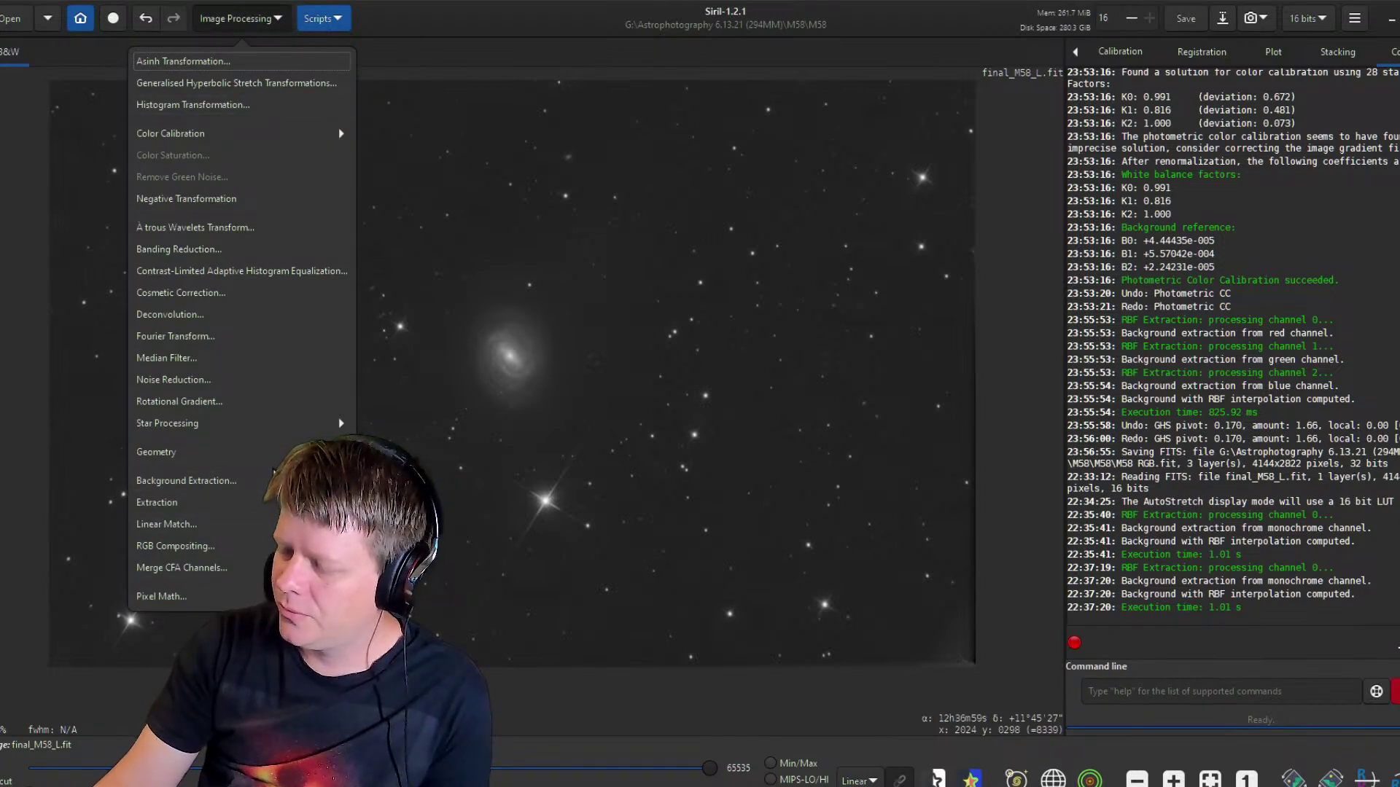
click(273, 421)
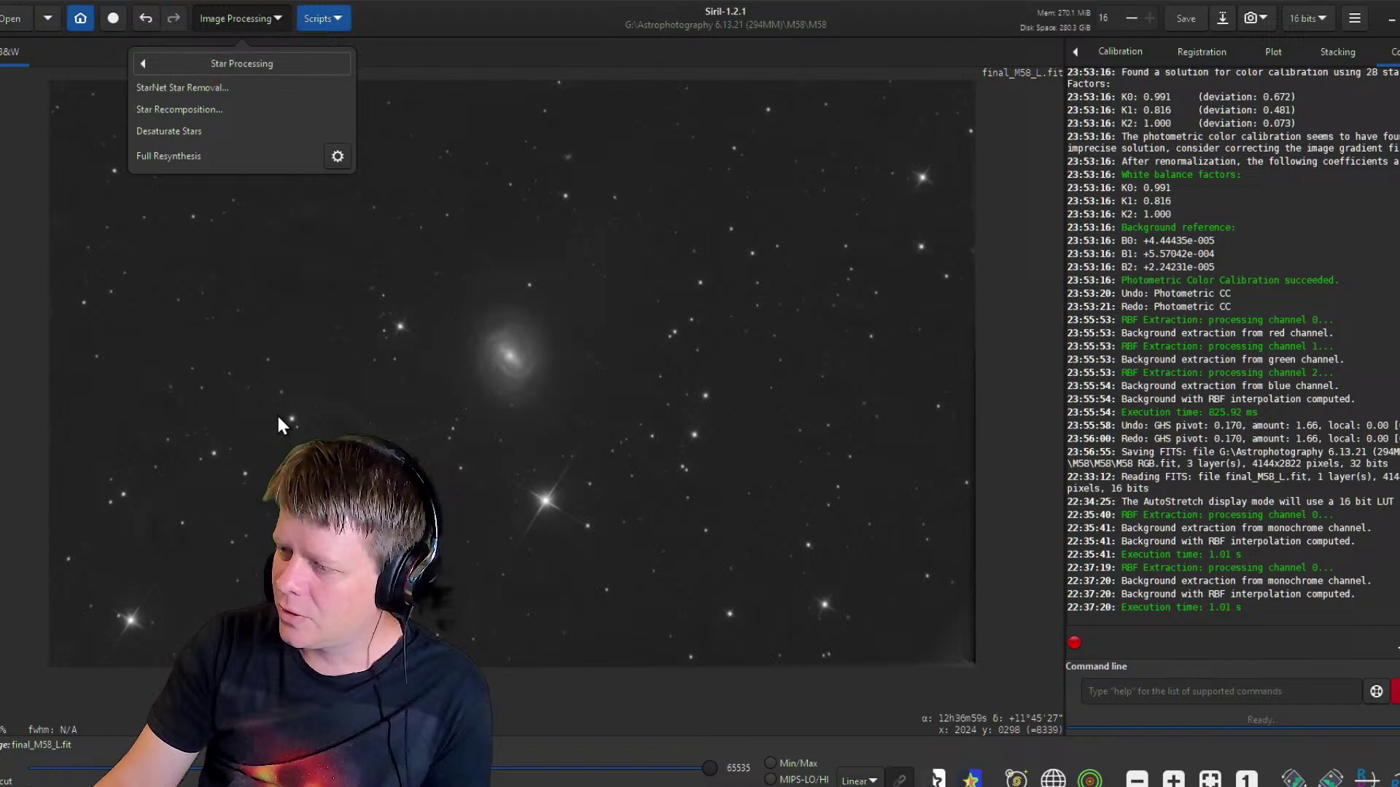
click(260, 86)
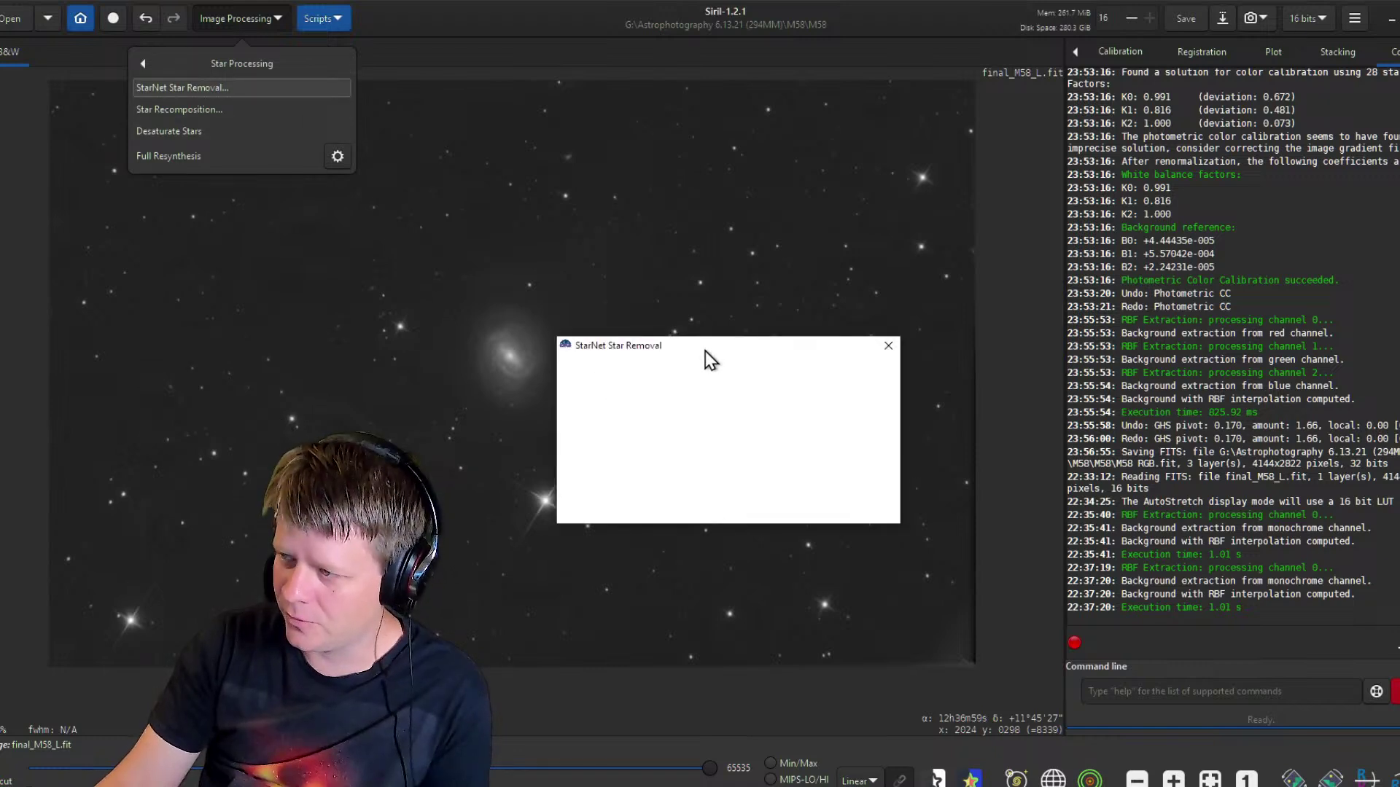
drag(705, 350, 623, 232)
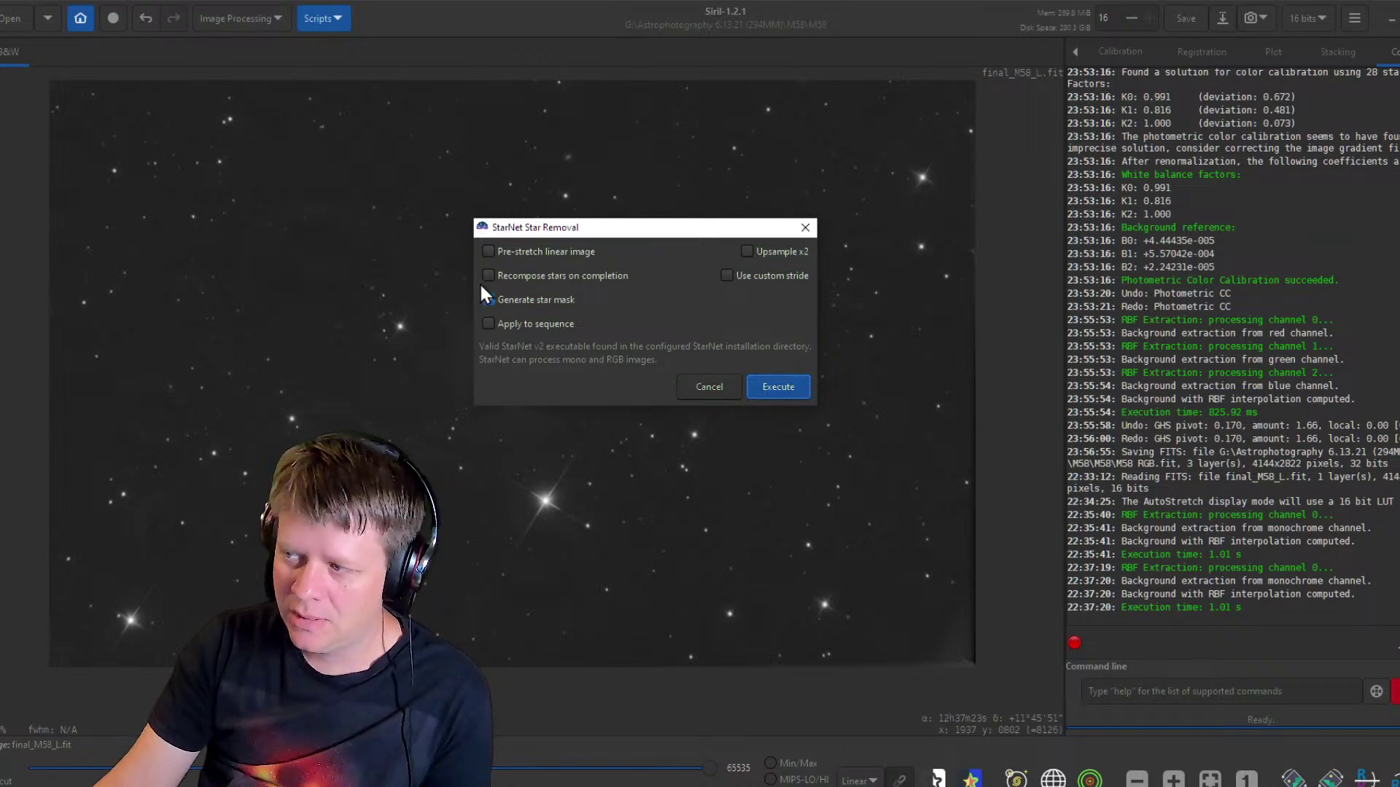
mouse_move(536, 281)
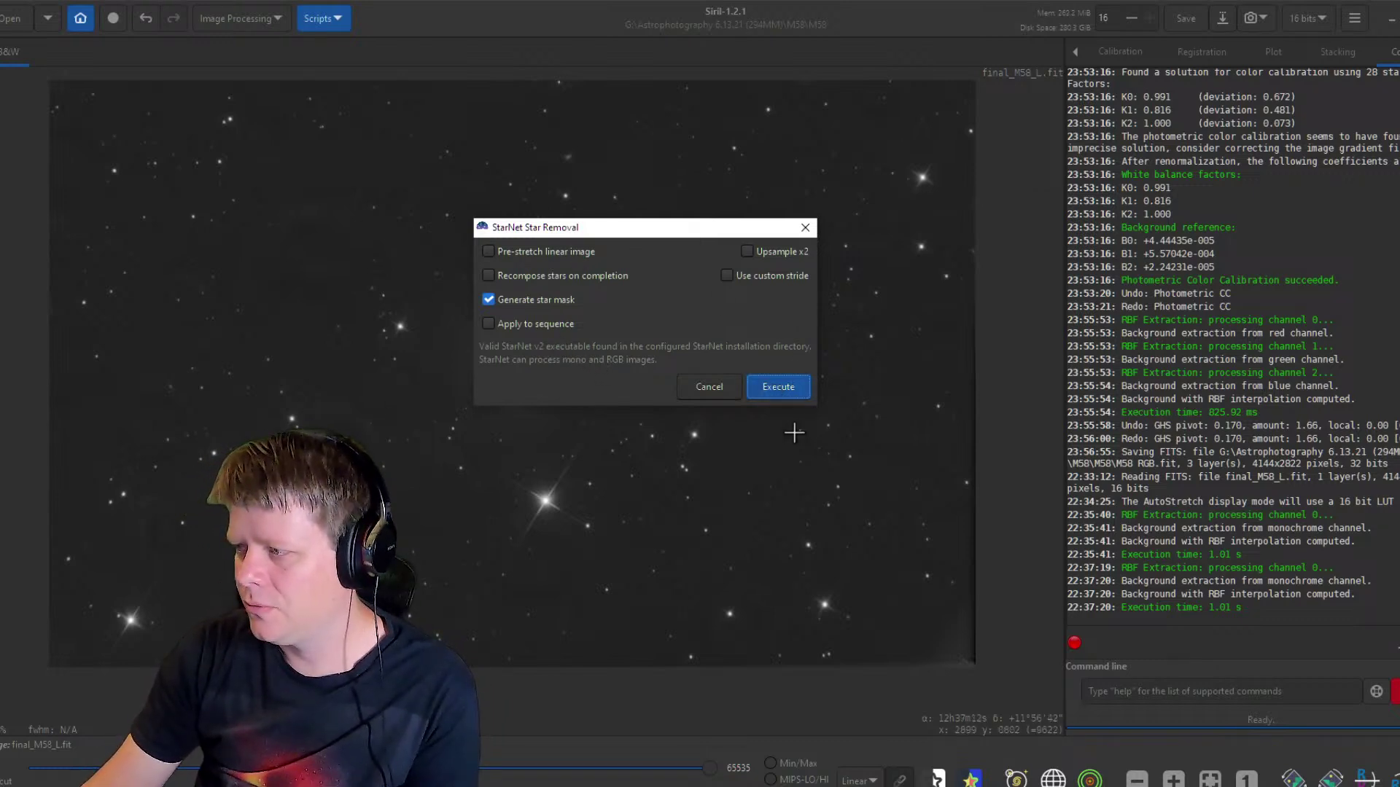
click(786, 387)
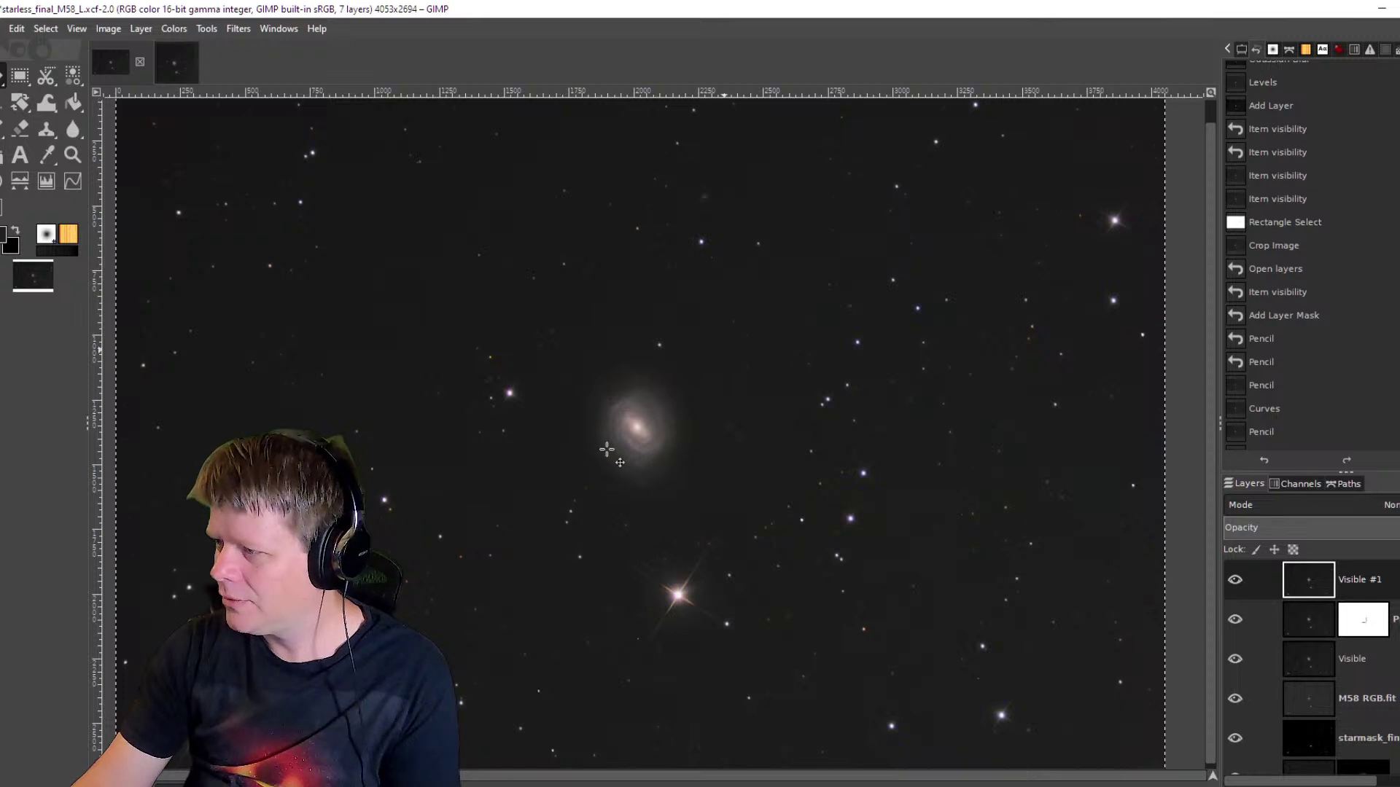
Open the starless_final_M58_L image in GIMP as a separate image.
click(45, 29)
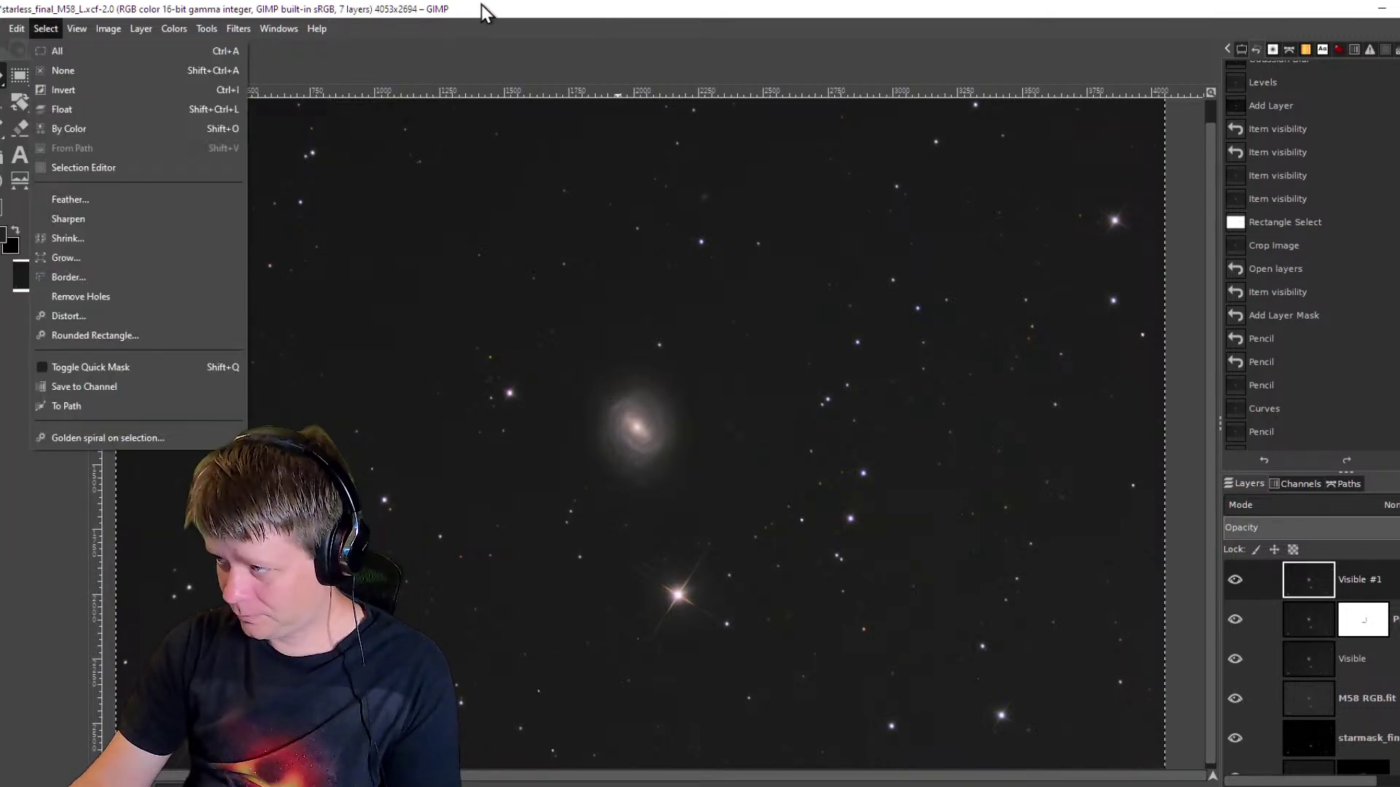
key(Escape)
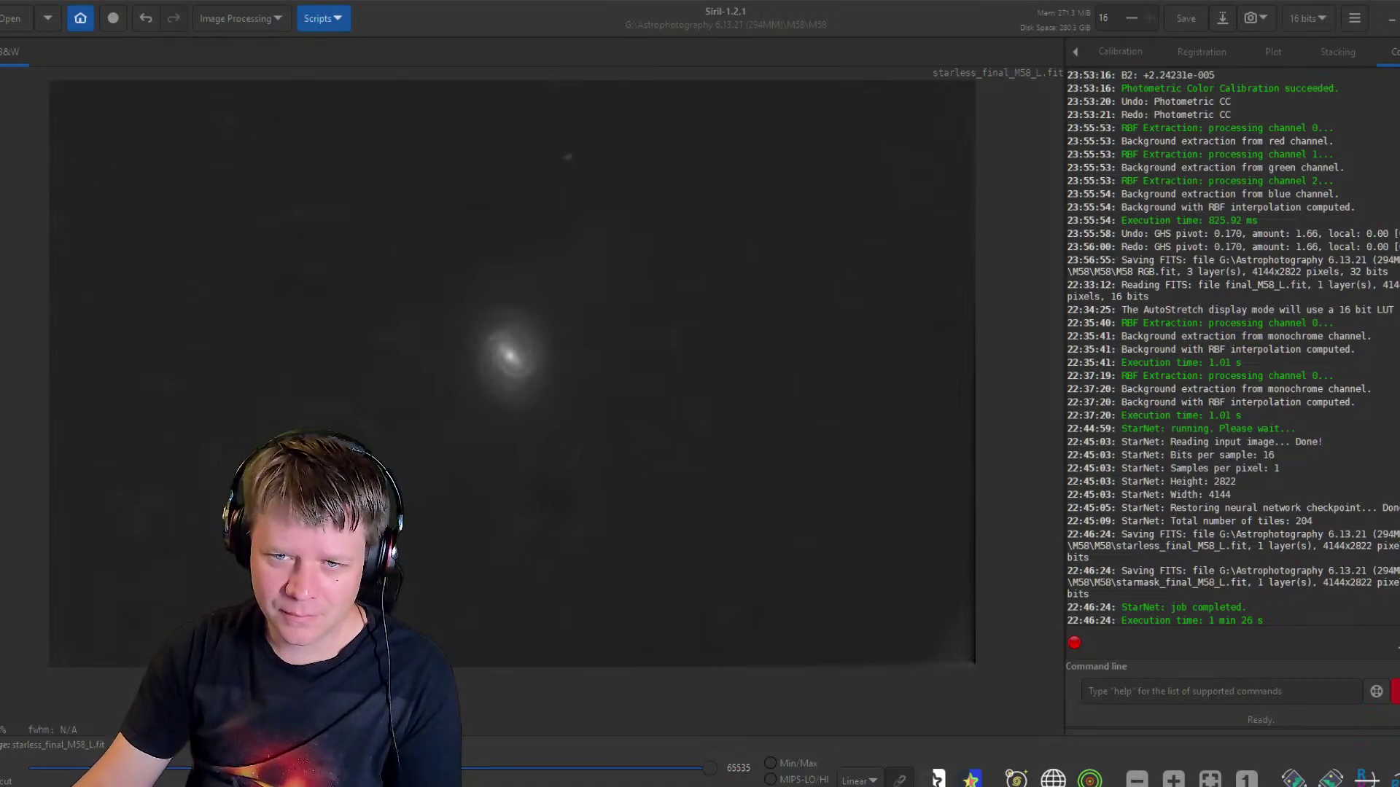
key(ctrl+o)
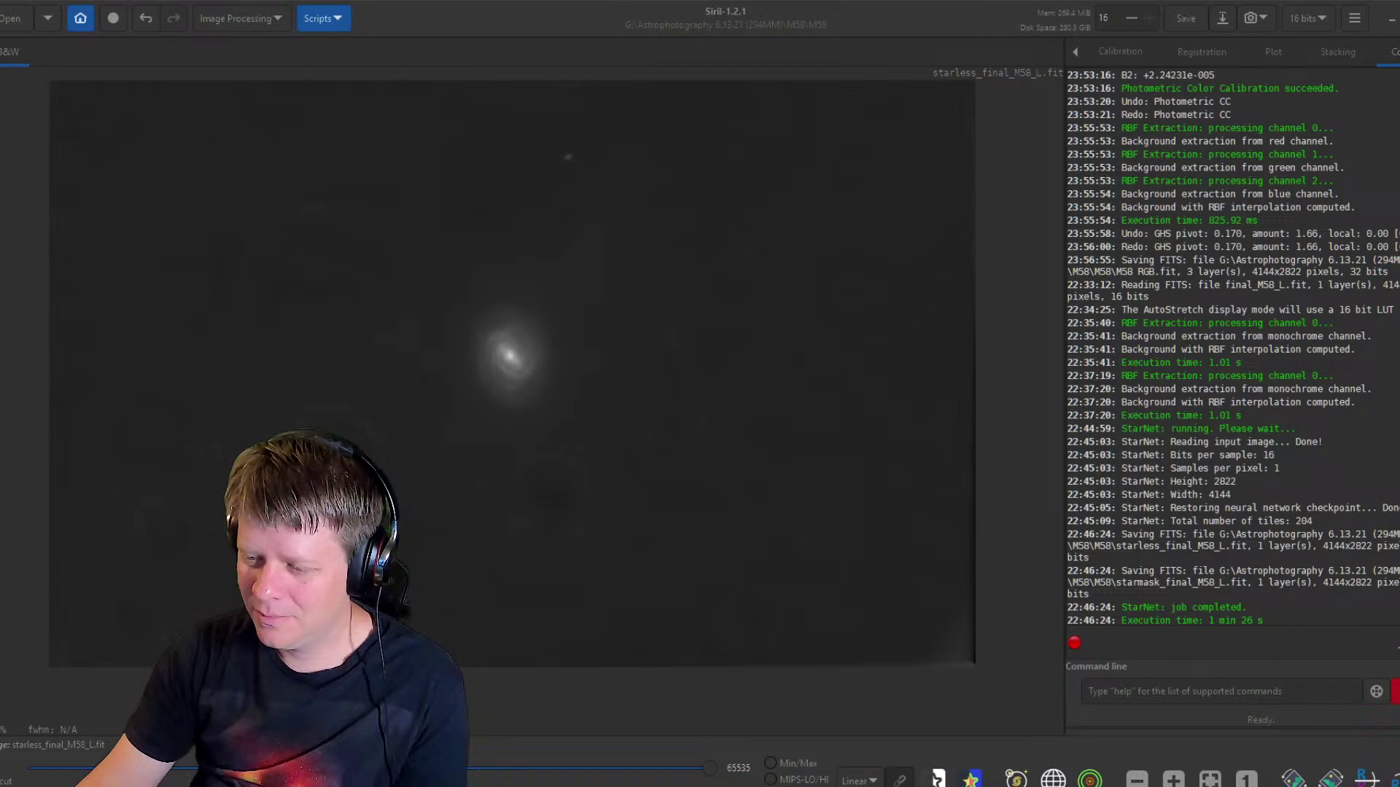
drag(570, 94, 657, 6)
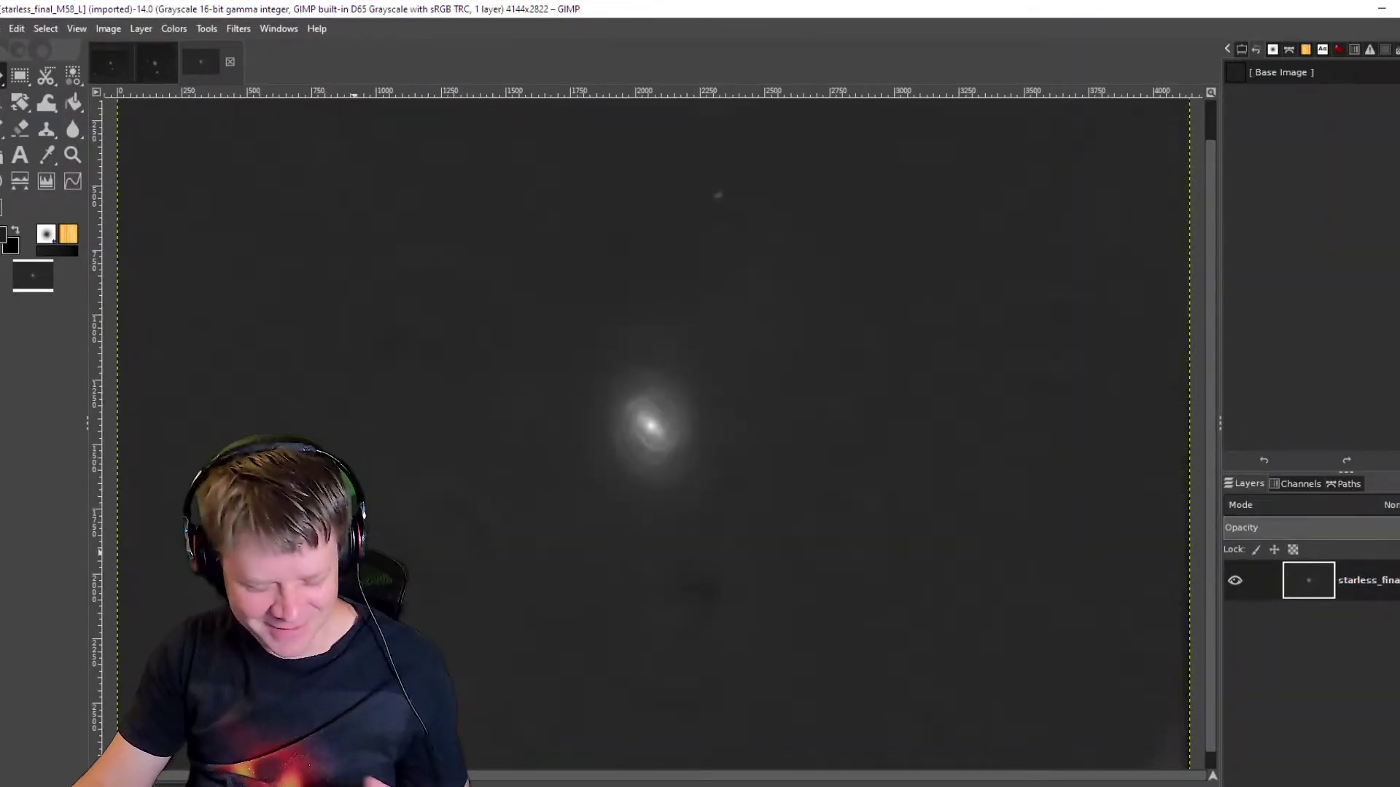
Examine the starless background around the galaxy and below it for residue from the removed stars.
scroll(716, 619, down, 3)
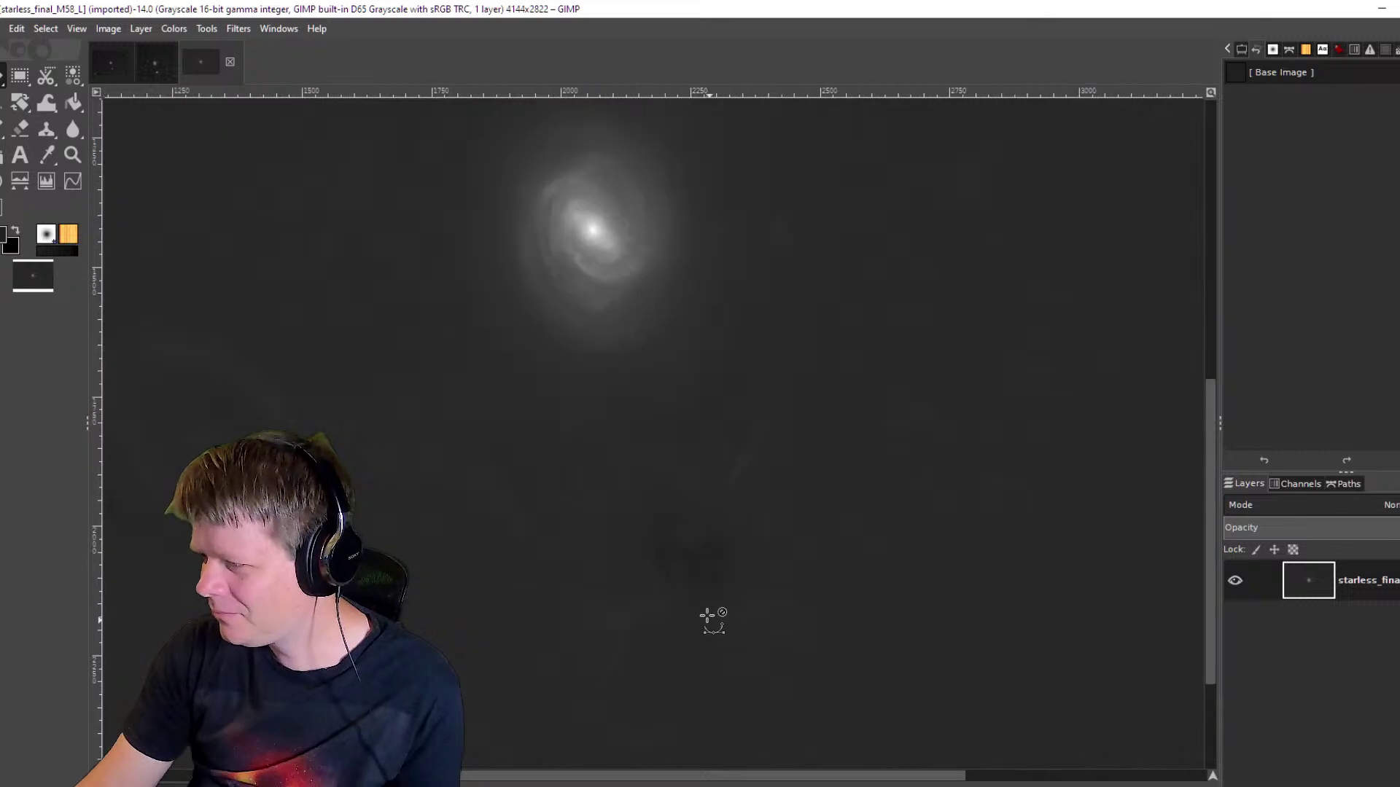
scroll(712, 605, up, 3)
scroll(709, 594, down, 1)
scroll(663, 512, up, 1)
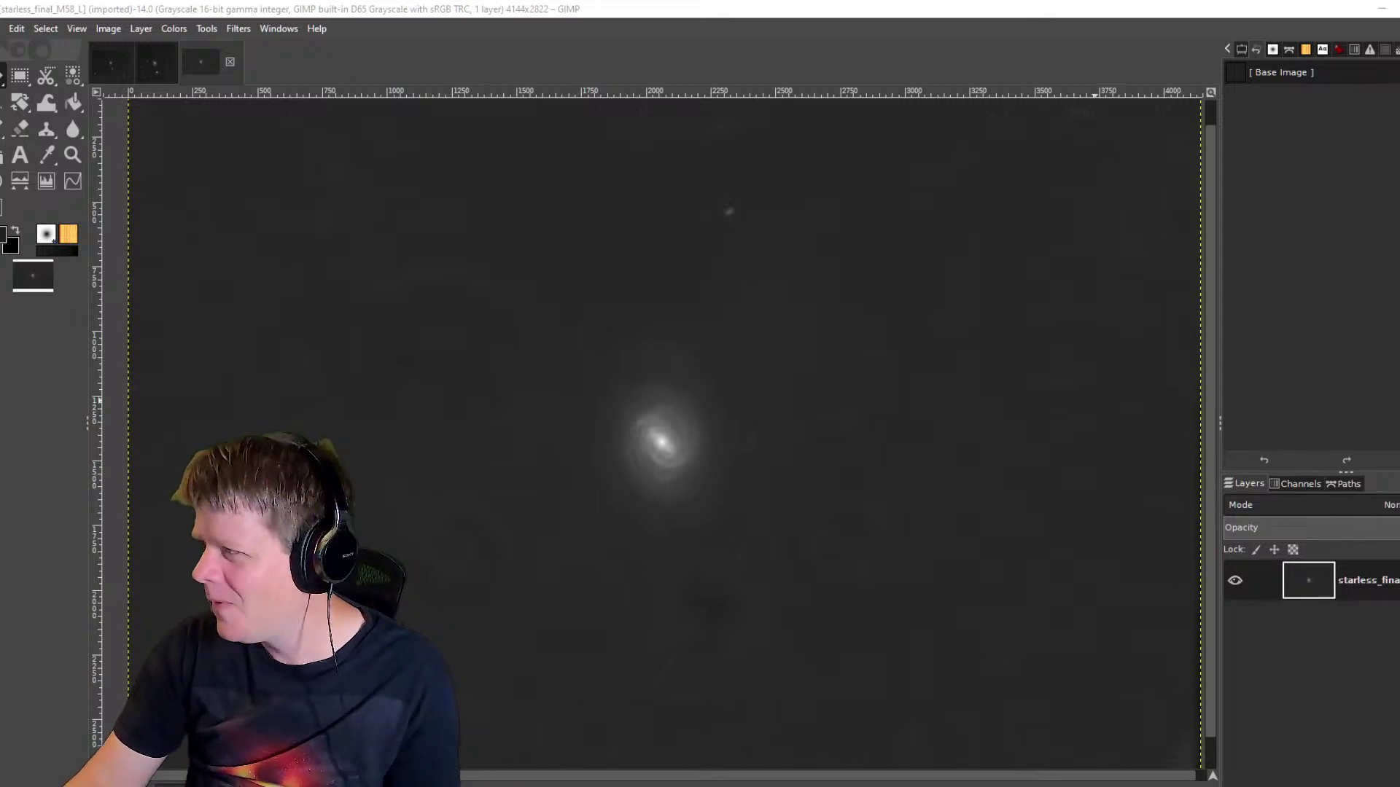
click(1378, 12)
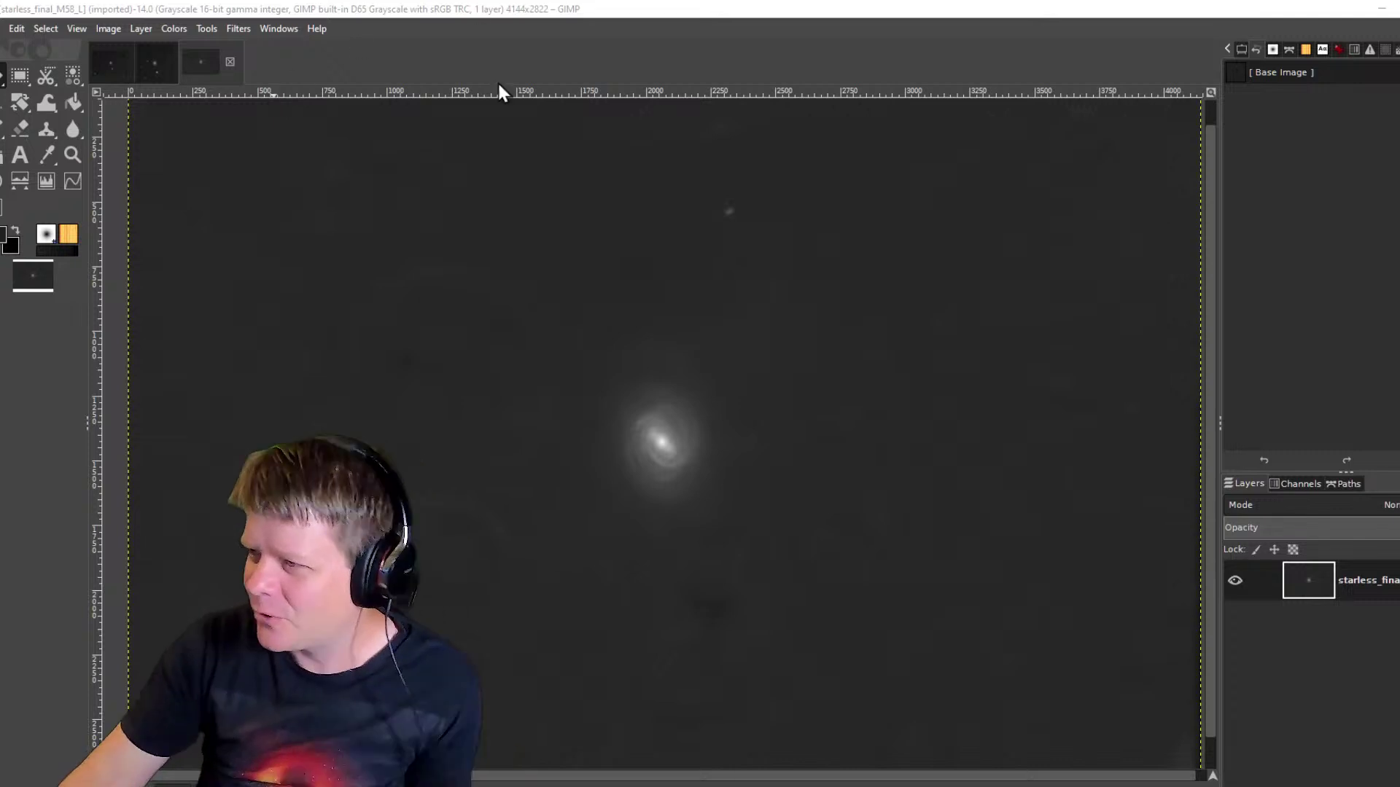
Choose the Clone tool for the starless image and raise its brush hardness and force.
click(230, 30)
mouse_move(207, 31)
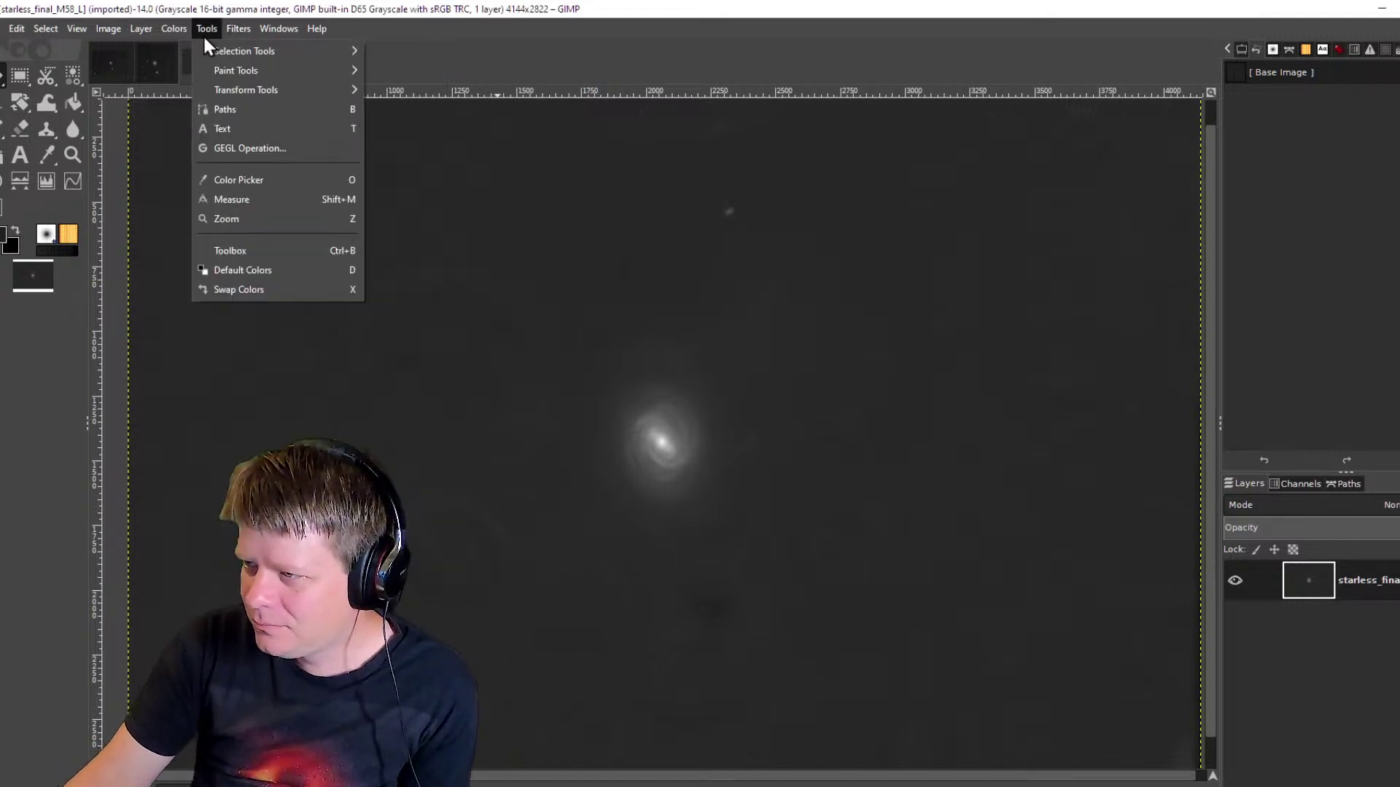
mouse_move(248, 71)
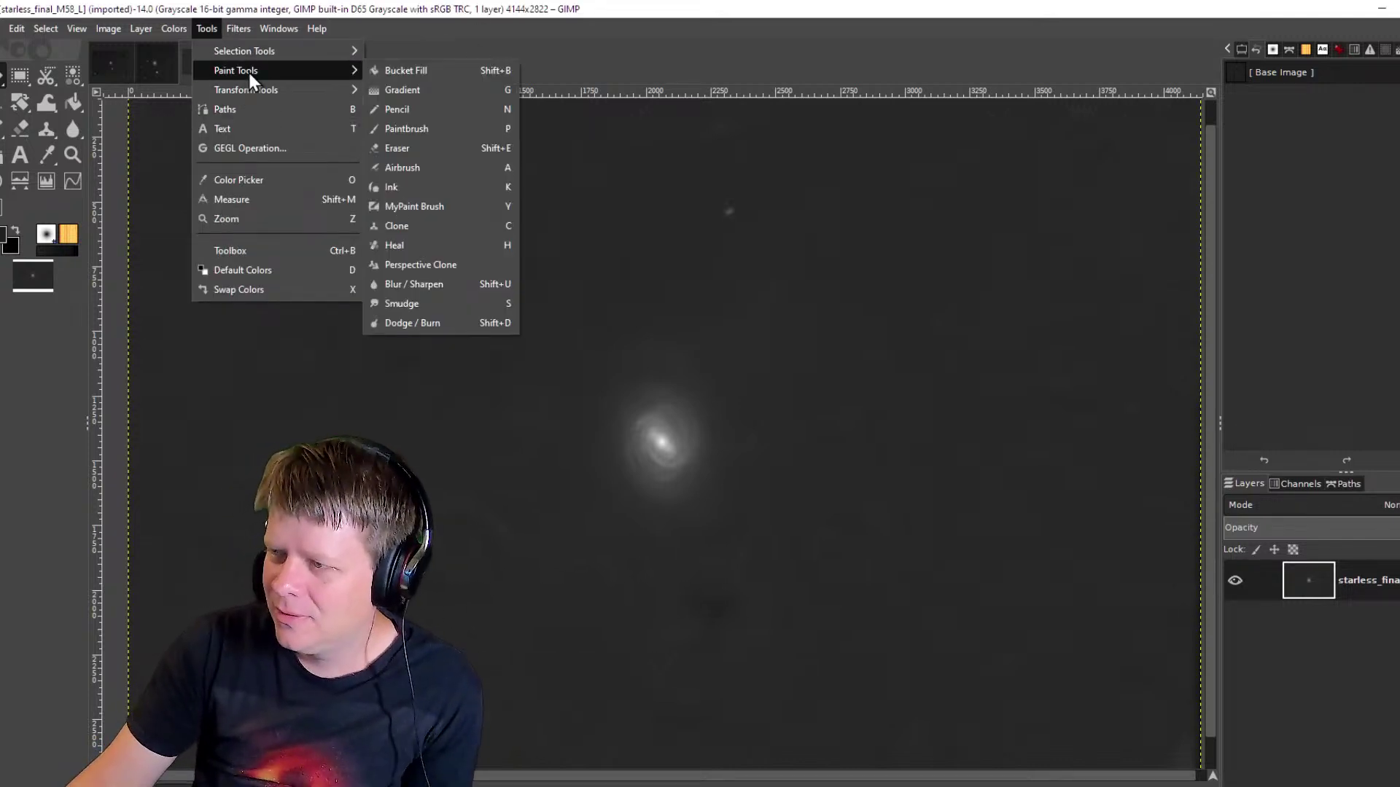
click(436, 227)
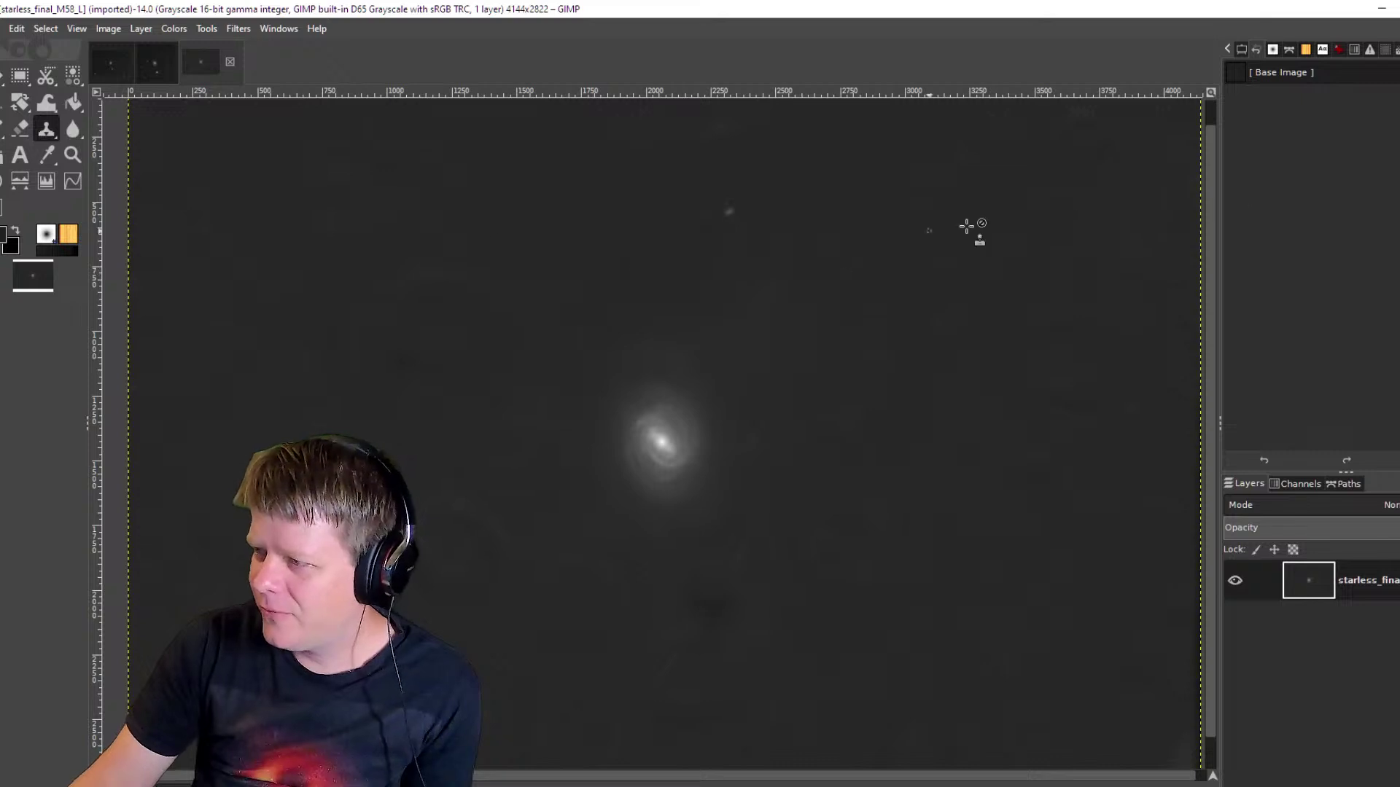
click(1242, 48)
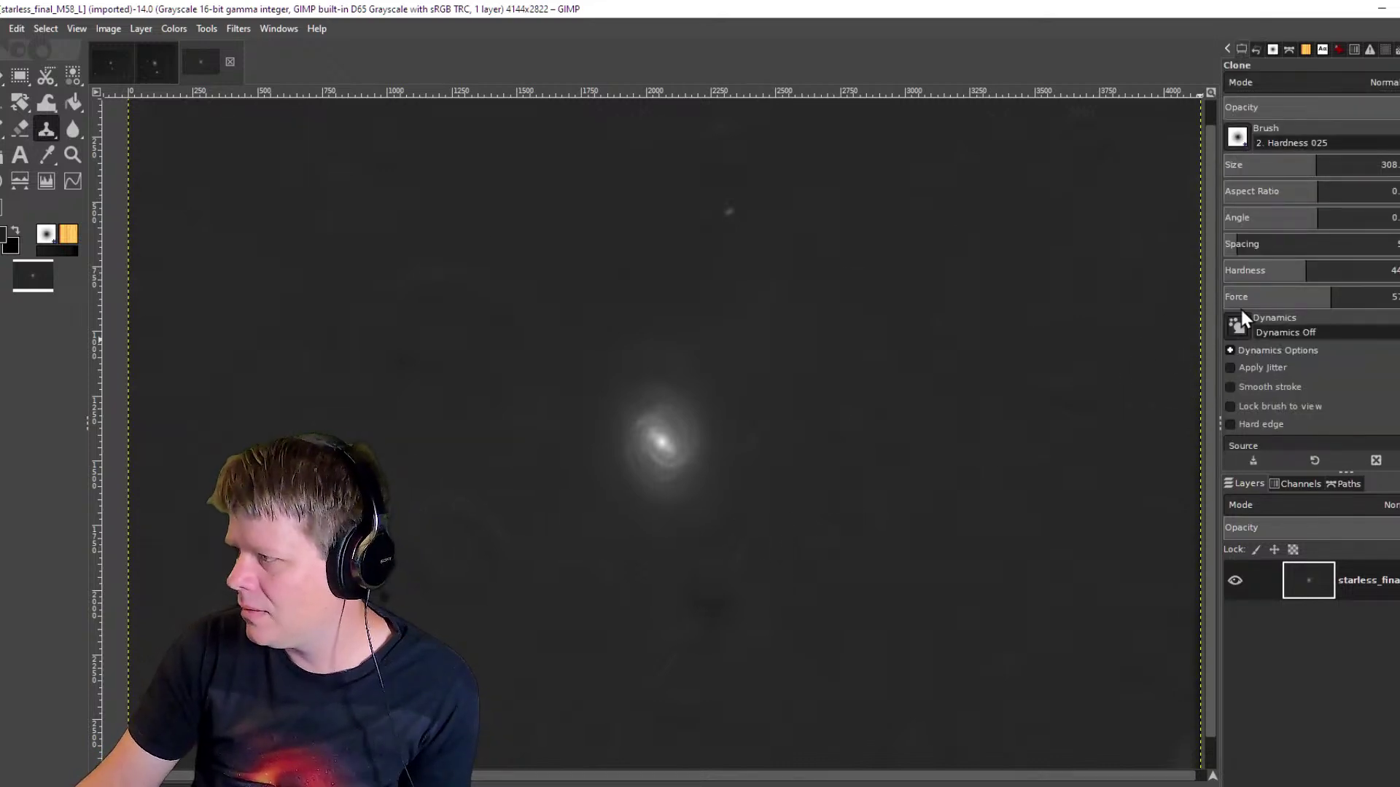
click(1338, 268)
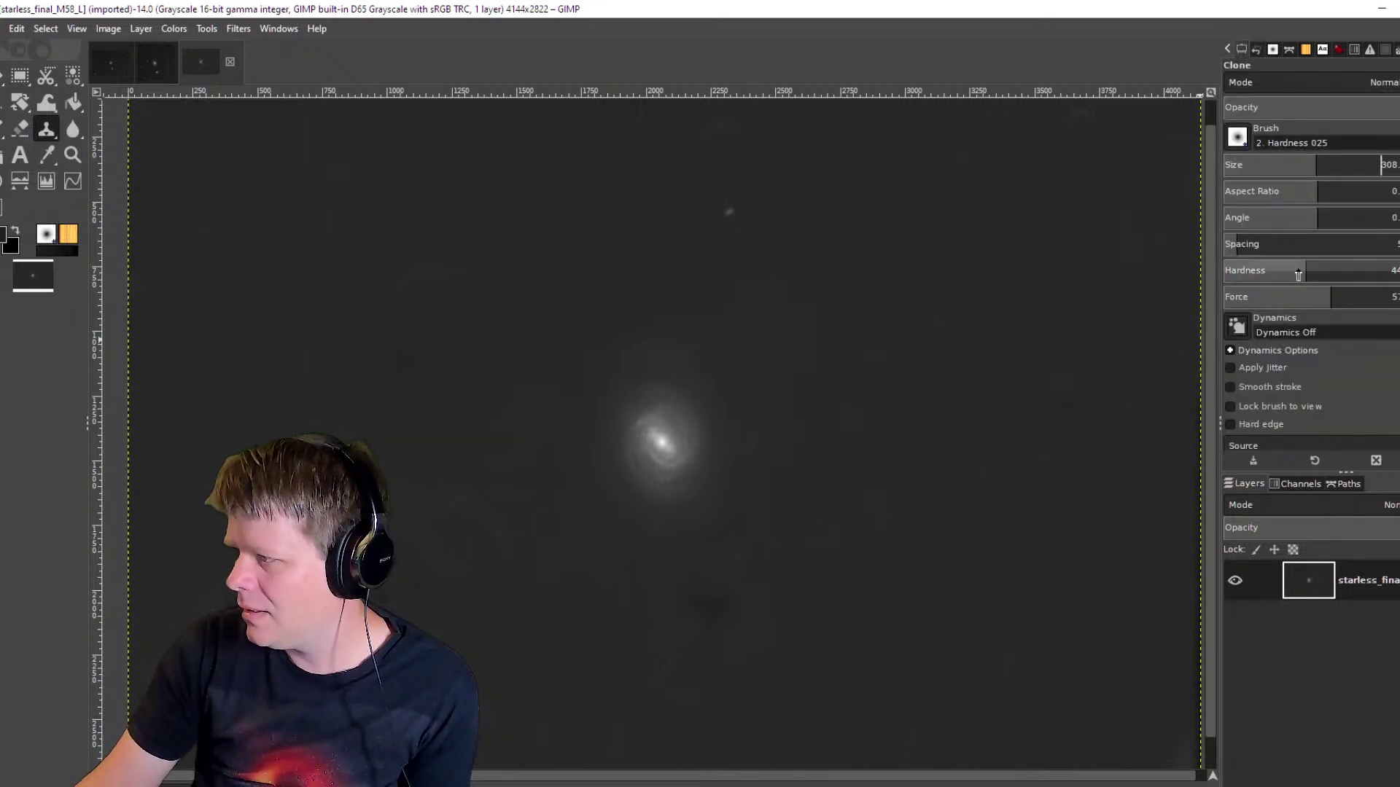
click(1327, 298)
drag(1328, 302, 1358, 300)
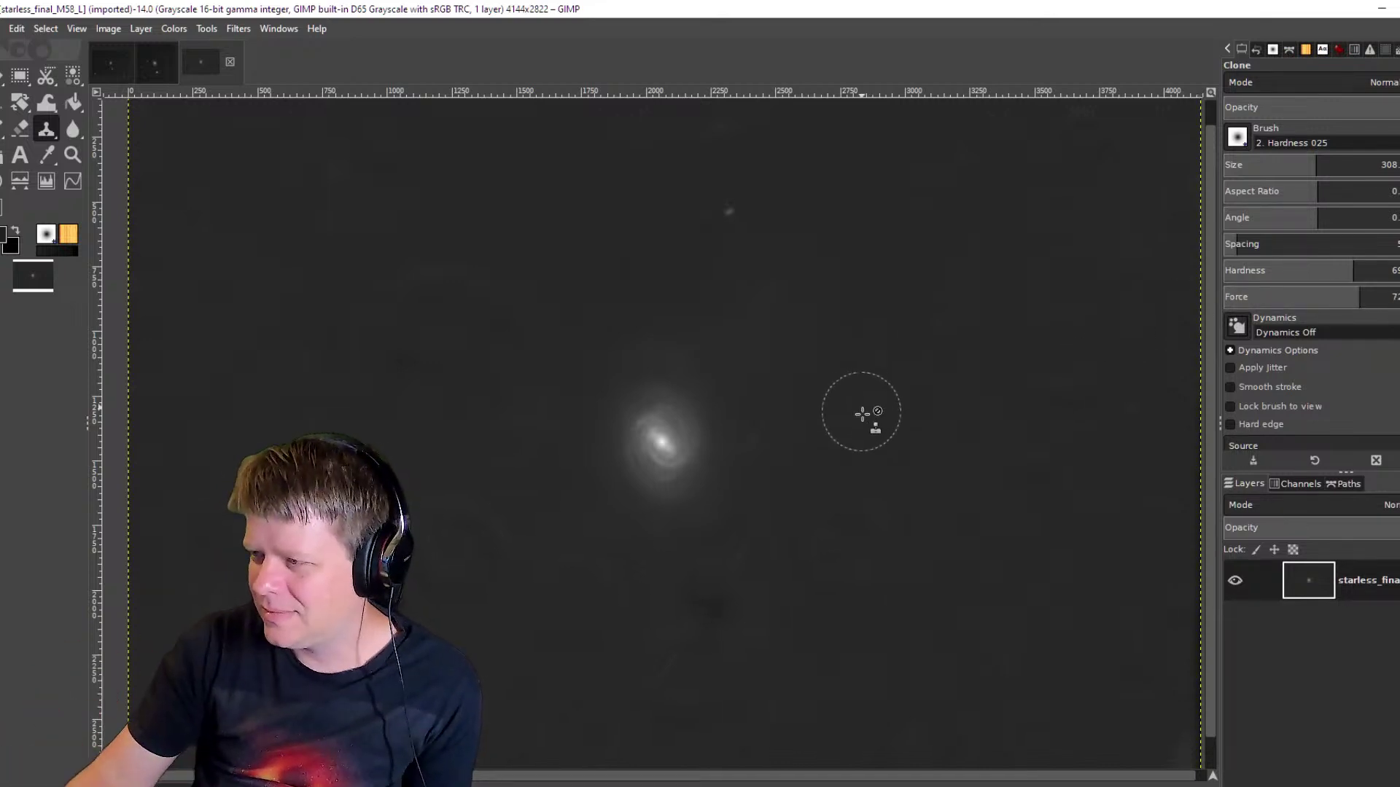
Sample clean sky below the galaxy on its left side and clone it over the faint background artefacts there.
scroll(614, 704, down, 1)
scroll(581, 711, up, 4)
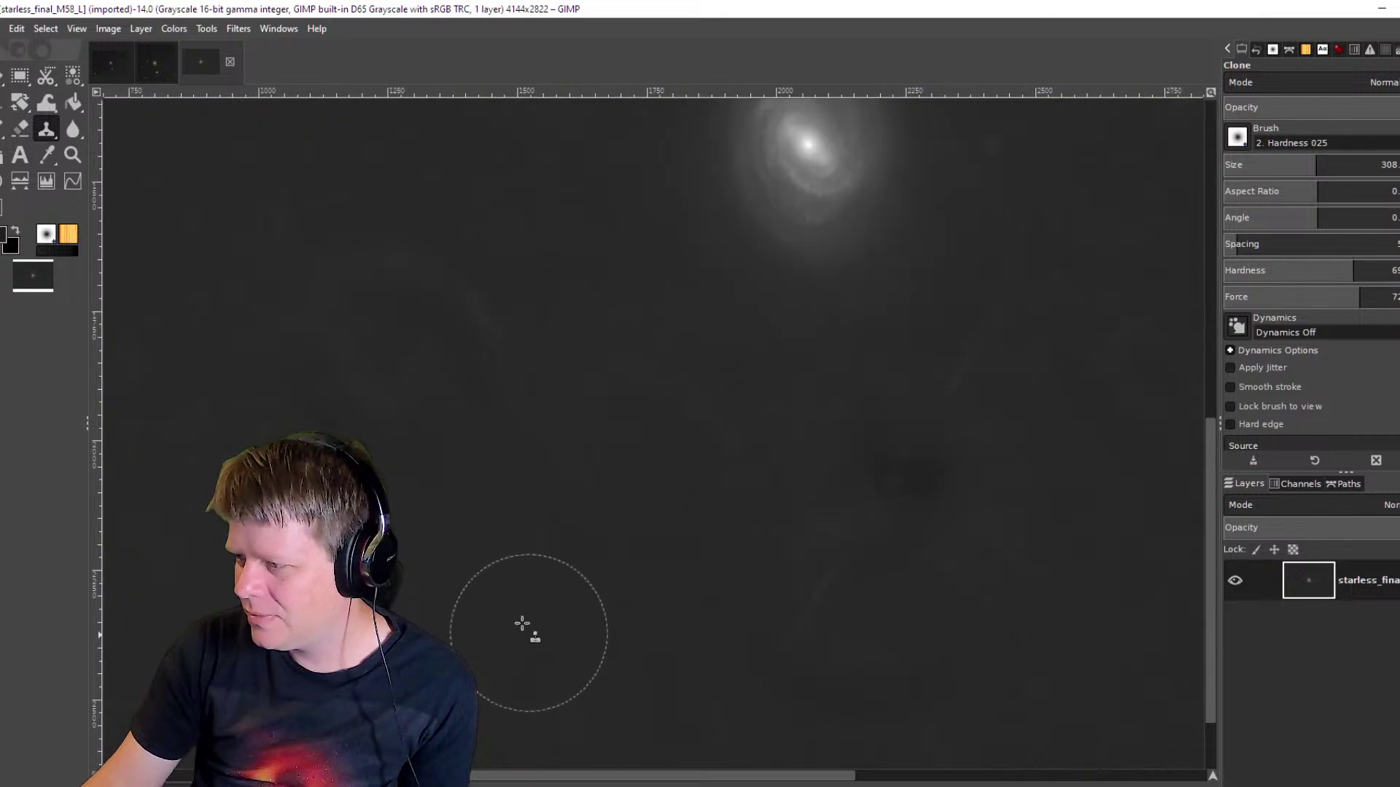
ctrl+click(648, 299)
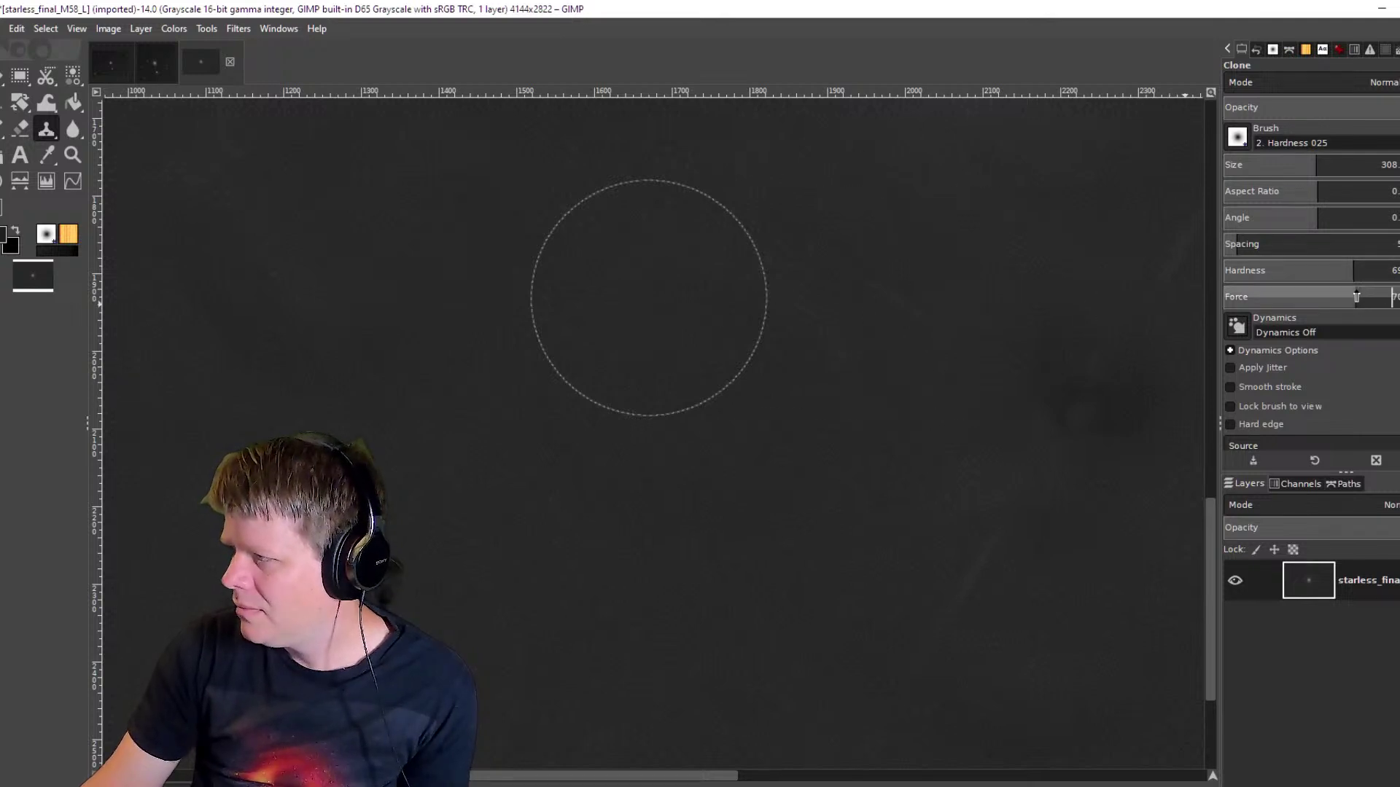
Raise the clone brush hardness and force further and clone clean sky over uneven patches in the lower-left background.
mouse_move(1357, 297)
mouse_down()
mouse_move(1385, 296)
mouse_move(1390, 269)
mouse_up()
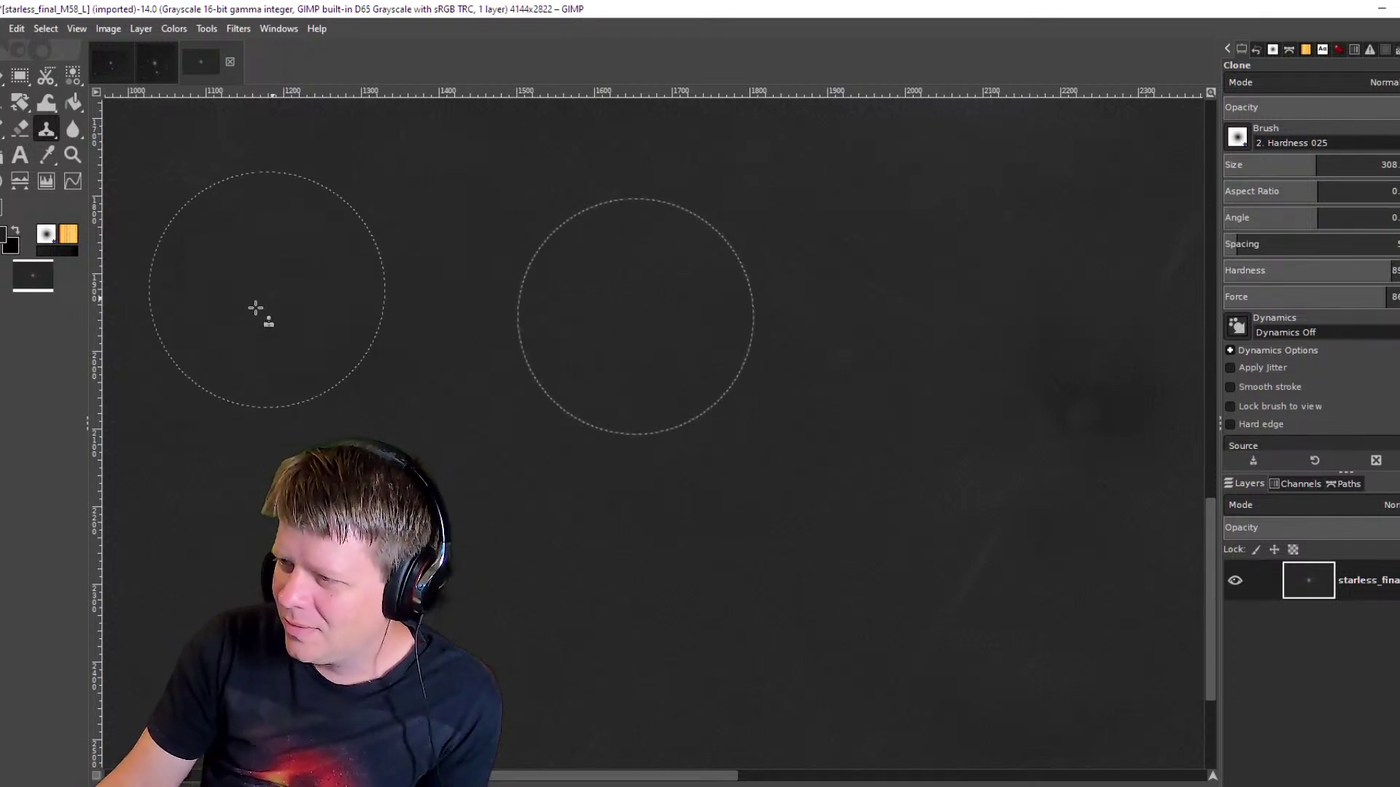
scroll(538, 415, down, 3)
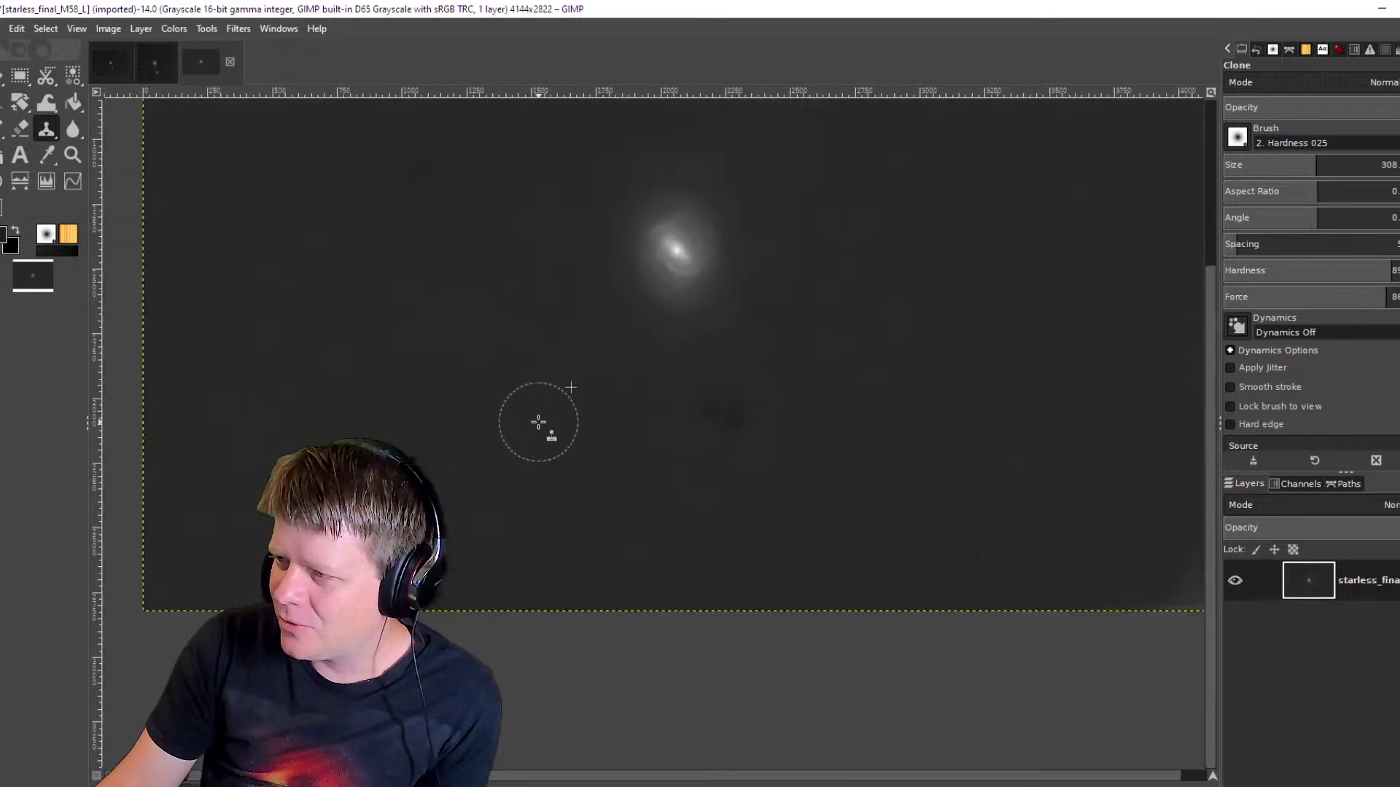
scroll(384, 338, up, 2)
scroll(395, 239, up, 2)
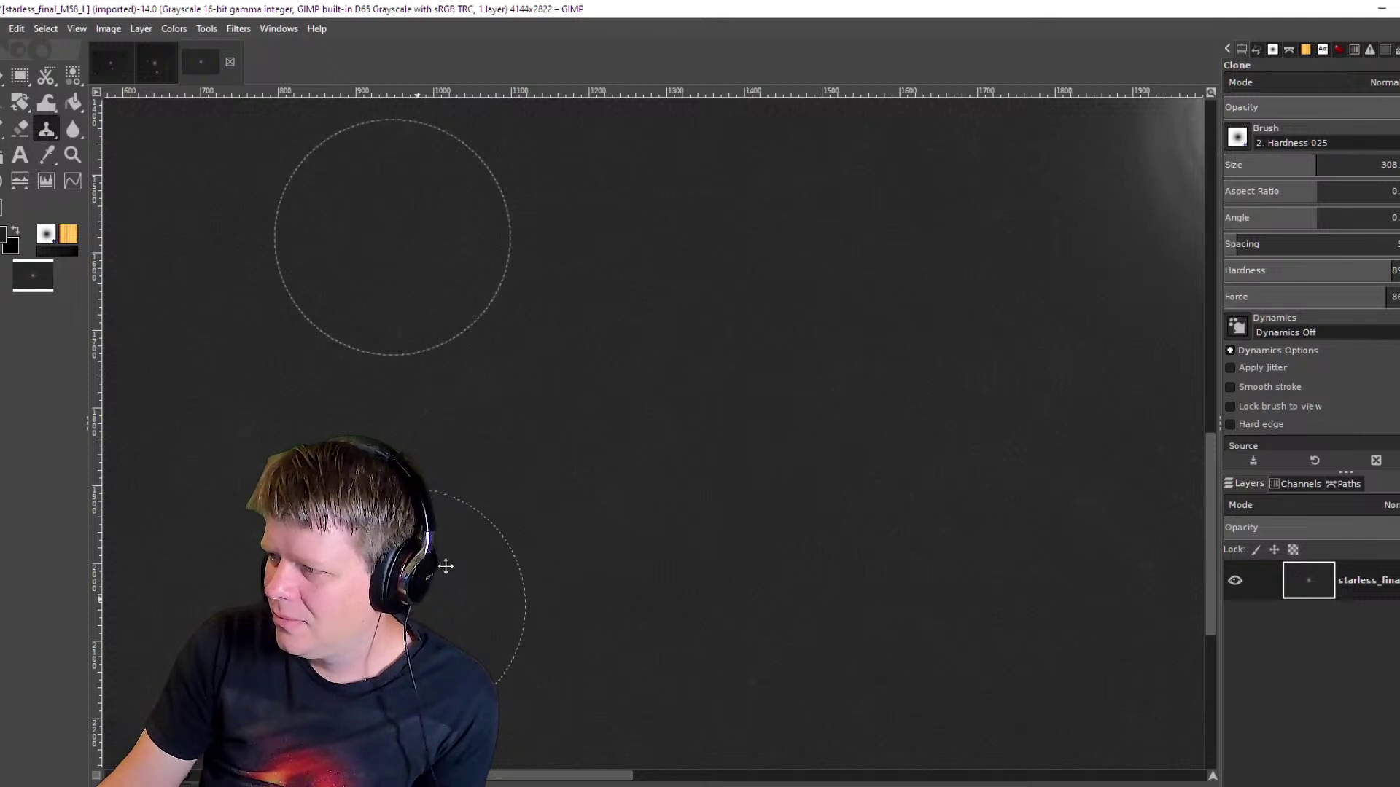
drag(443, 562, 859, 303)
ctrl+click(738, 489)
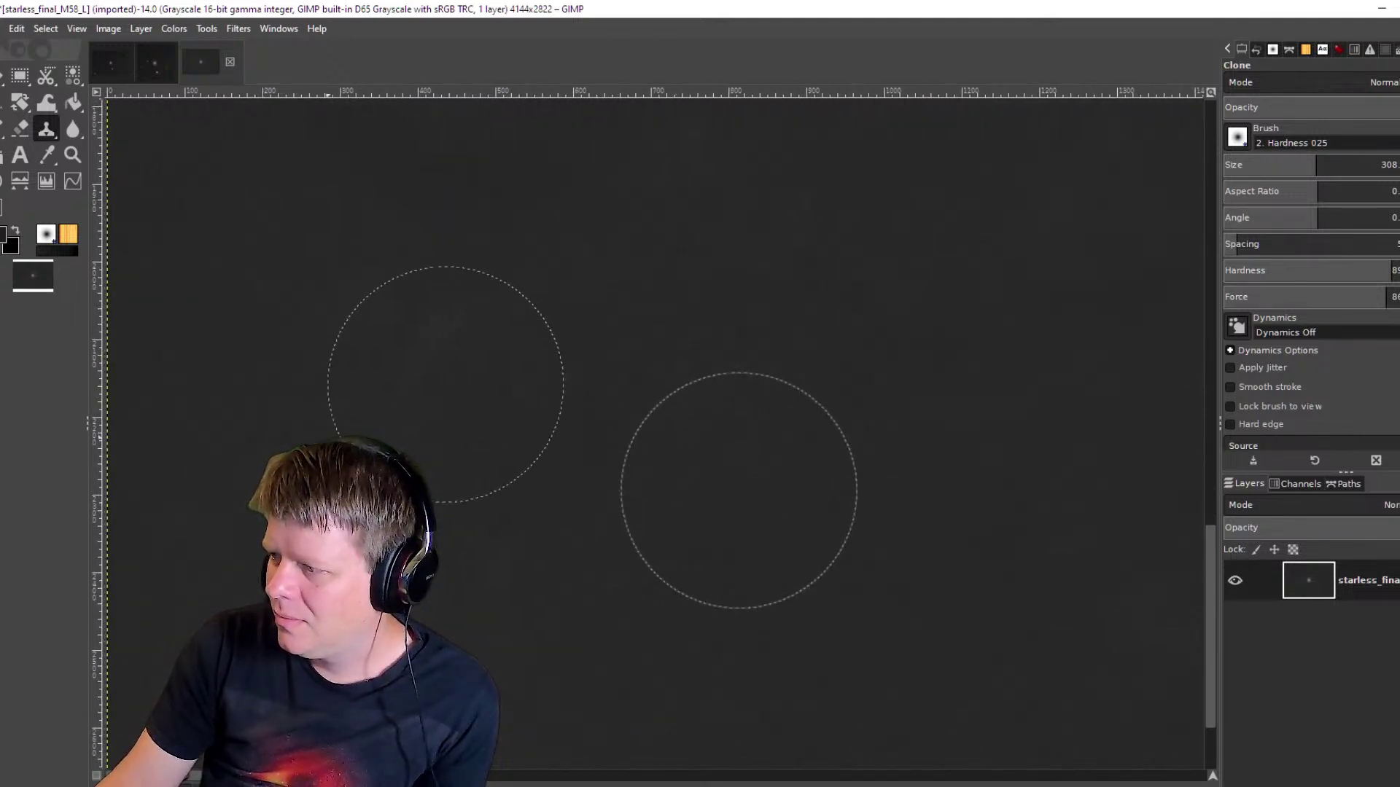
Clone clean sky over uneven patches in the background left of the galaxy, reducing the brush size to about 98.
drag(572, 309, 659, 631)
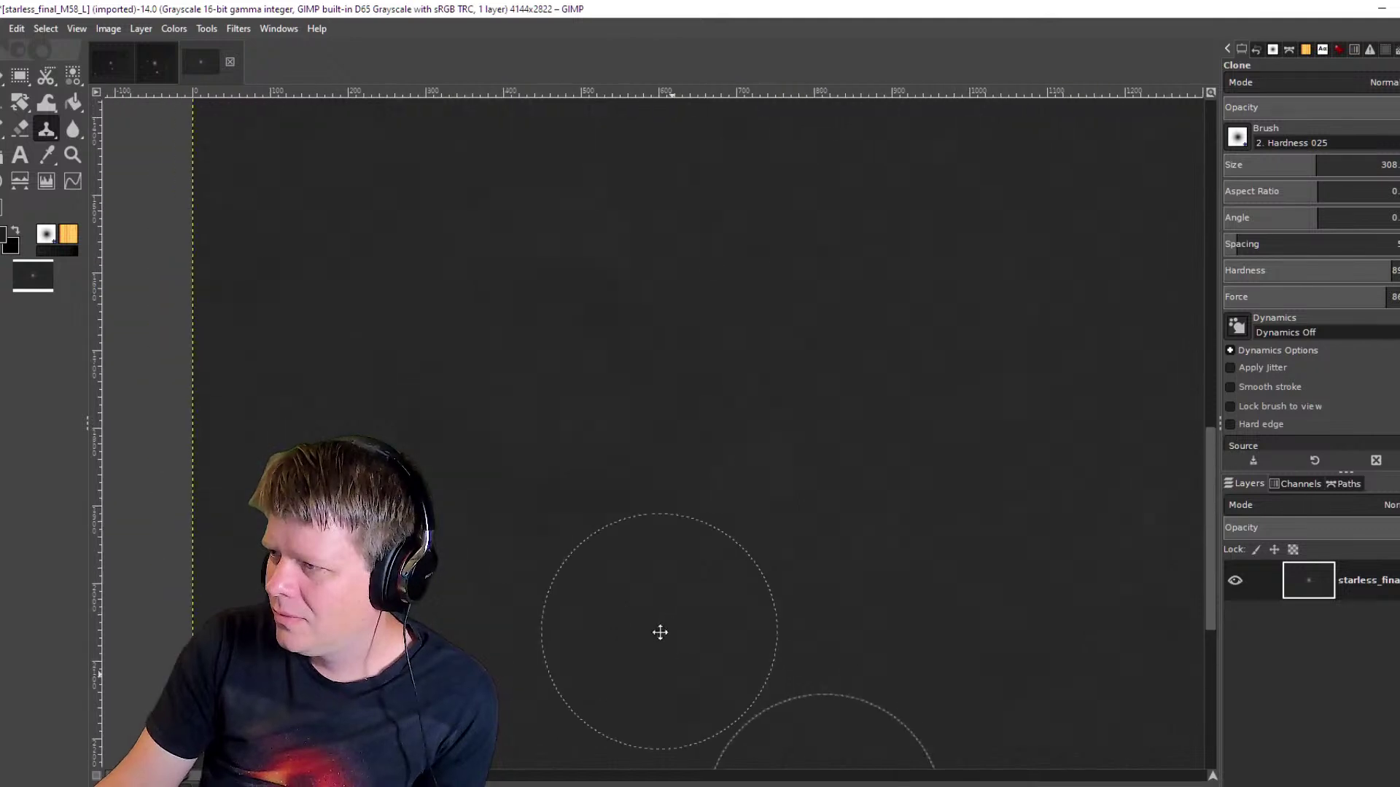
ctrl+click(853, 436)
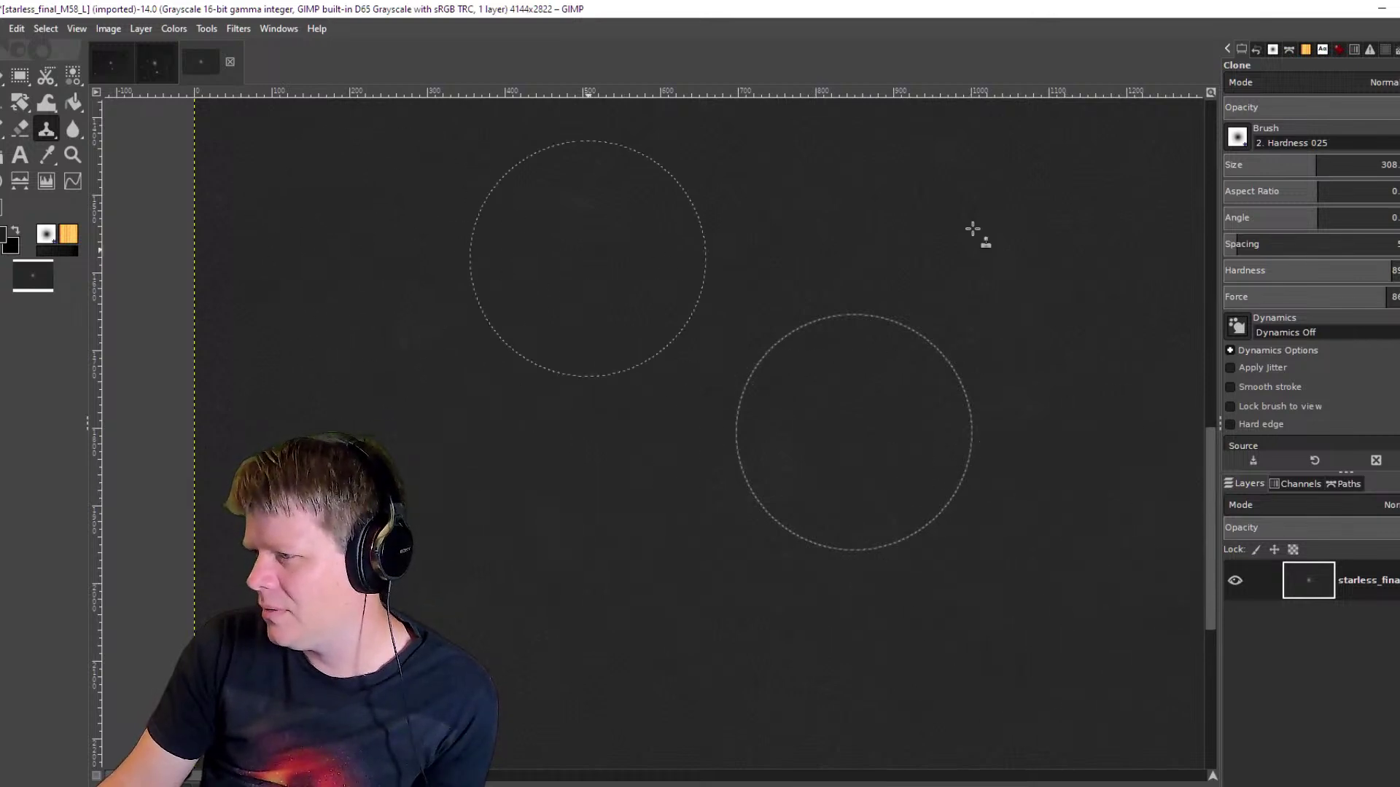
drag(1307, 164, 1268, 165)
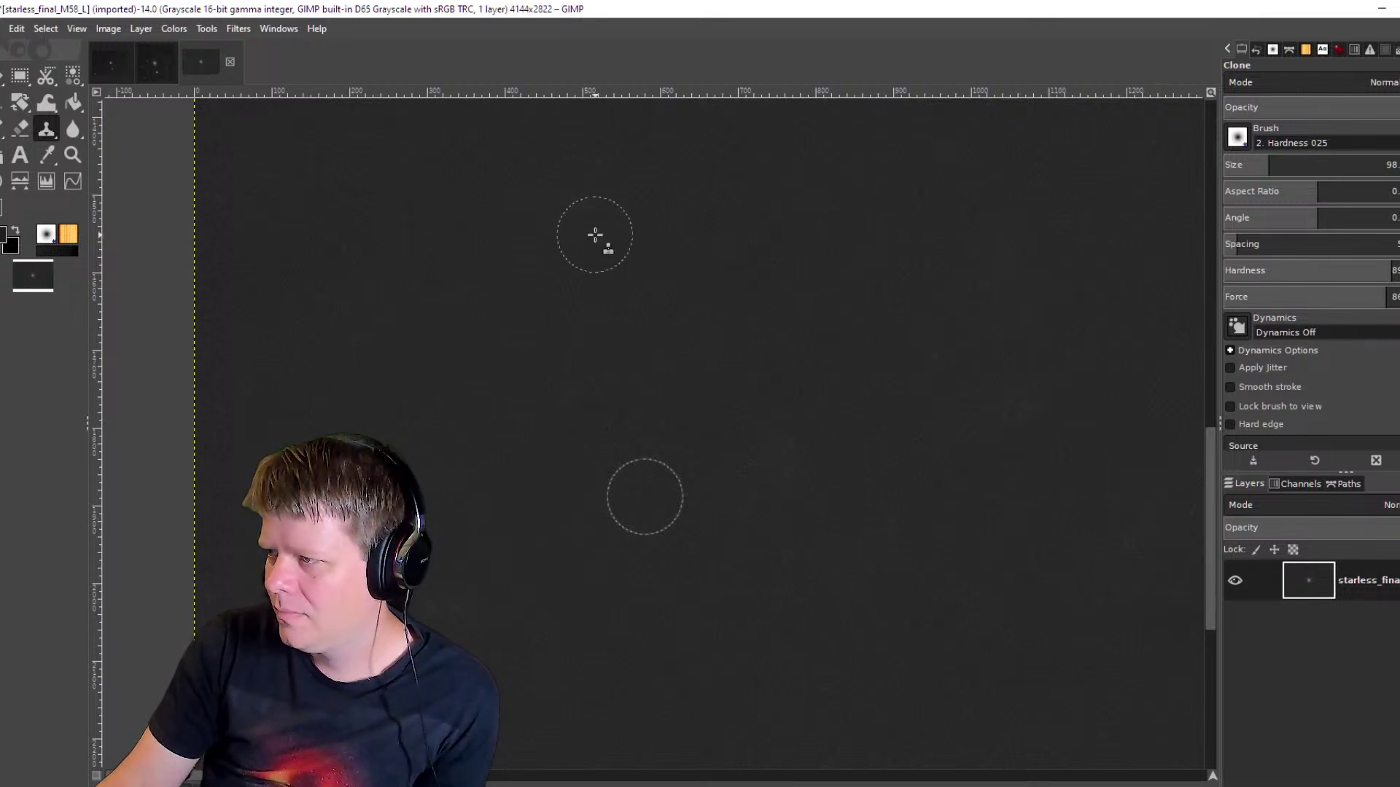
drag(955, 278, 452, 682)
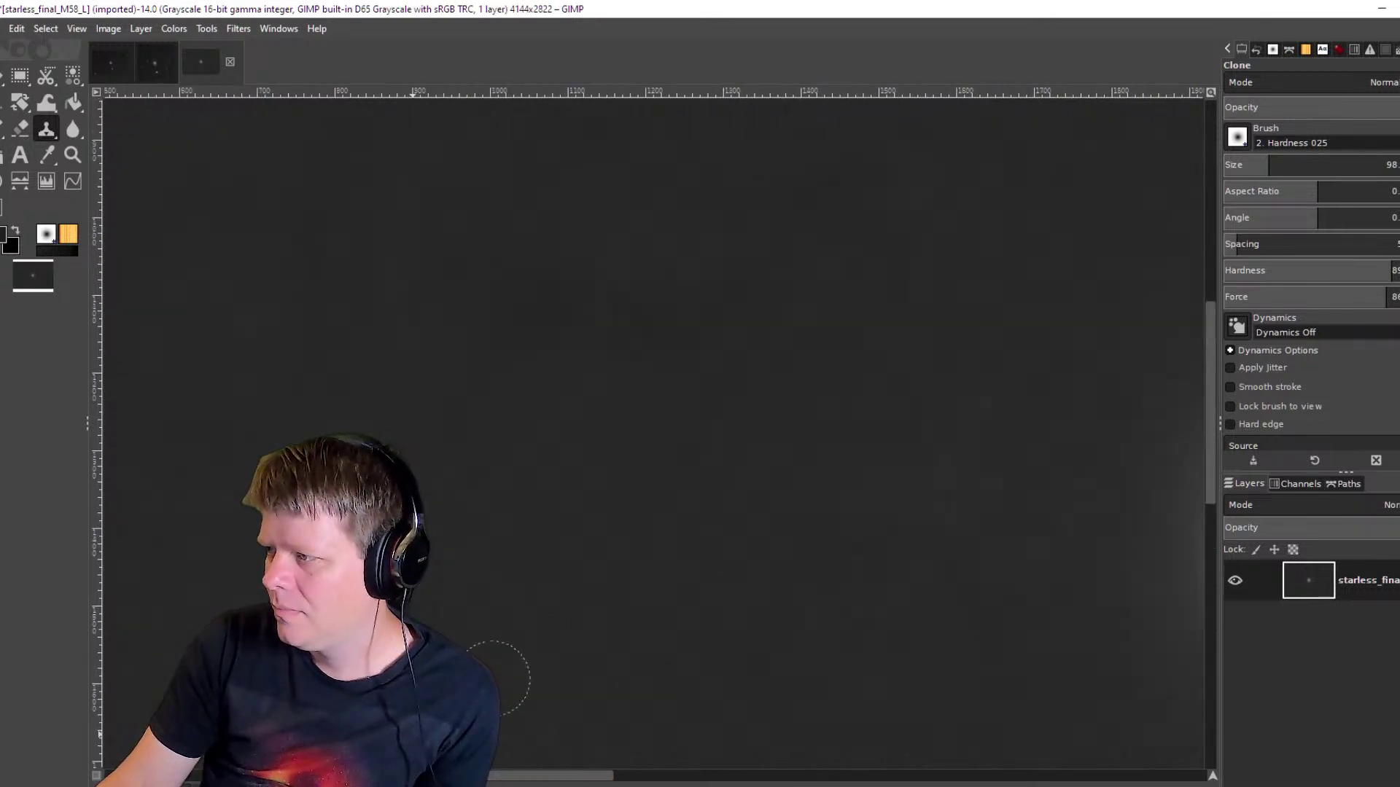
drag(490, 459, 798, 582)
ctrl+click(531, 263)
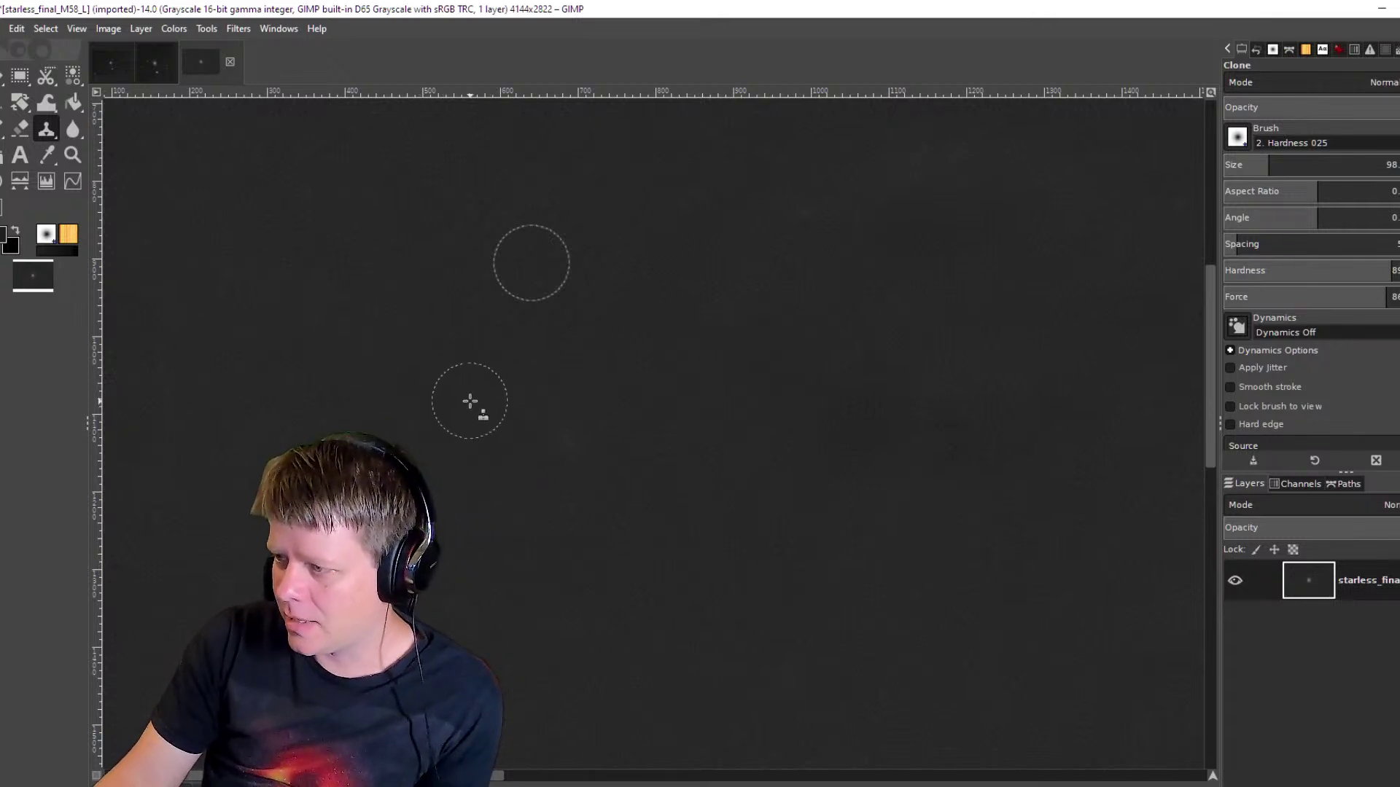
Sample clean sky just beyond the galaxy's upper-left glow and clone it over the small faint spots in that area.
drag(891, 463, 518, 600)
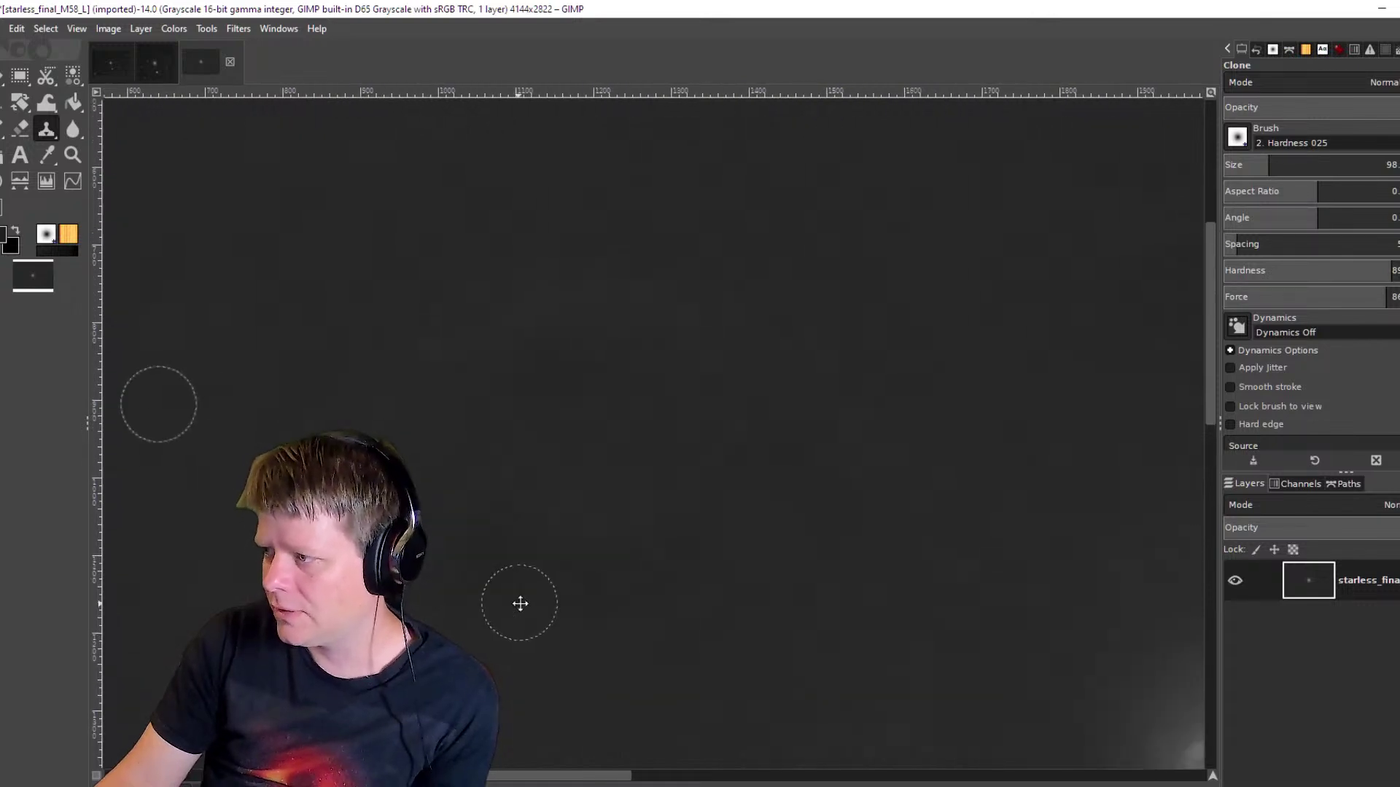
ctrl+click(660, 659)
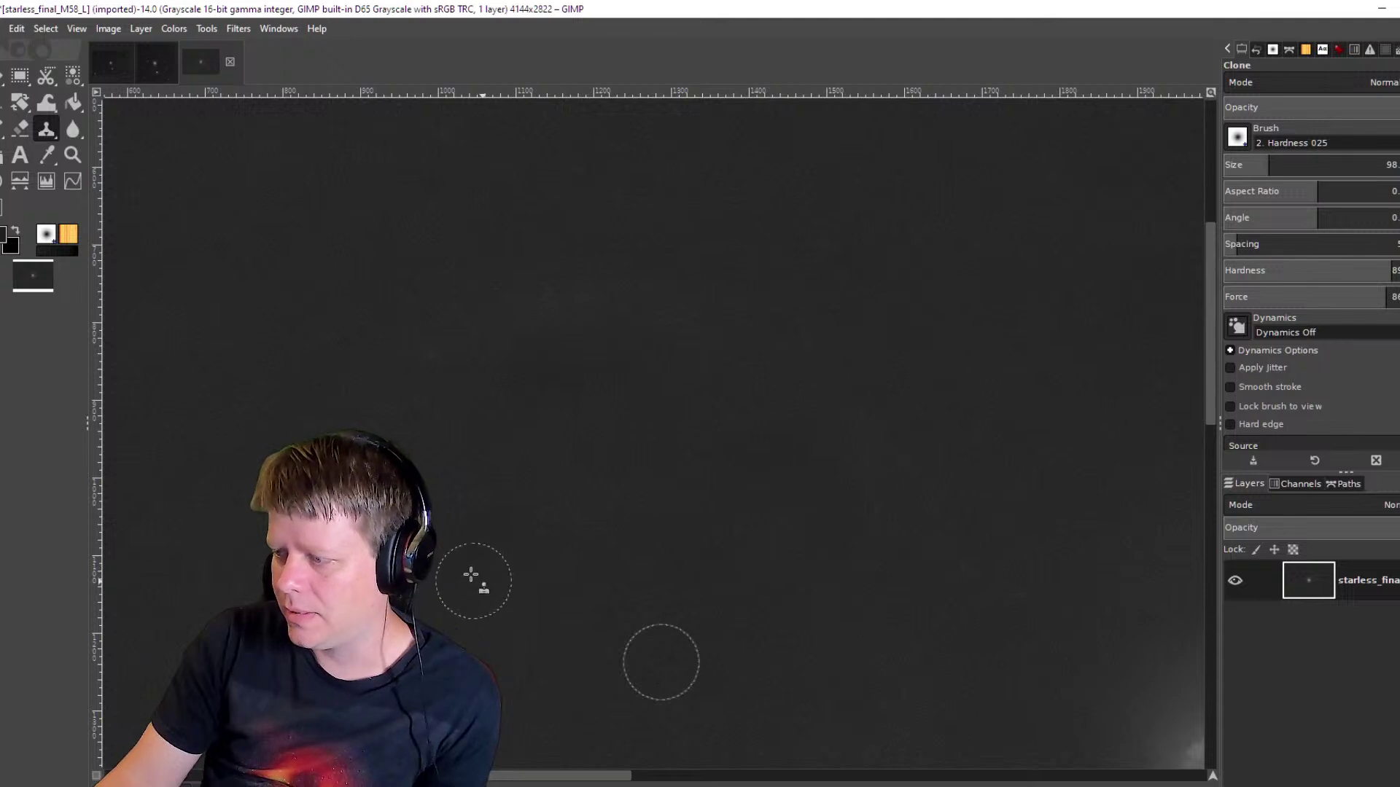
click(838, 619)
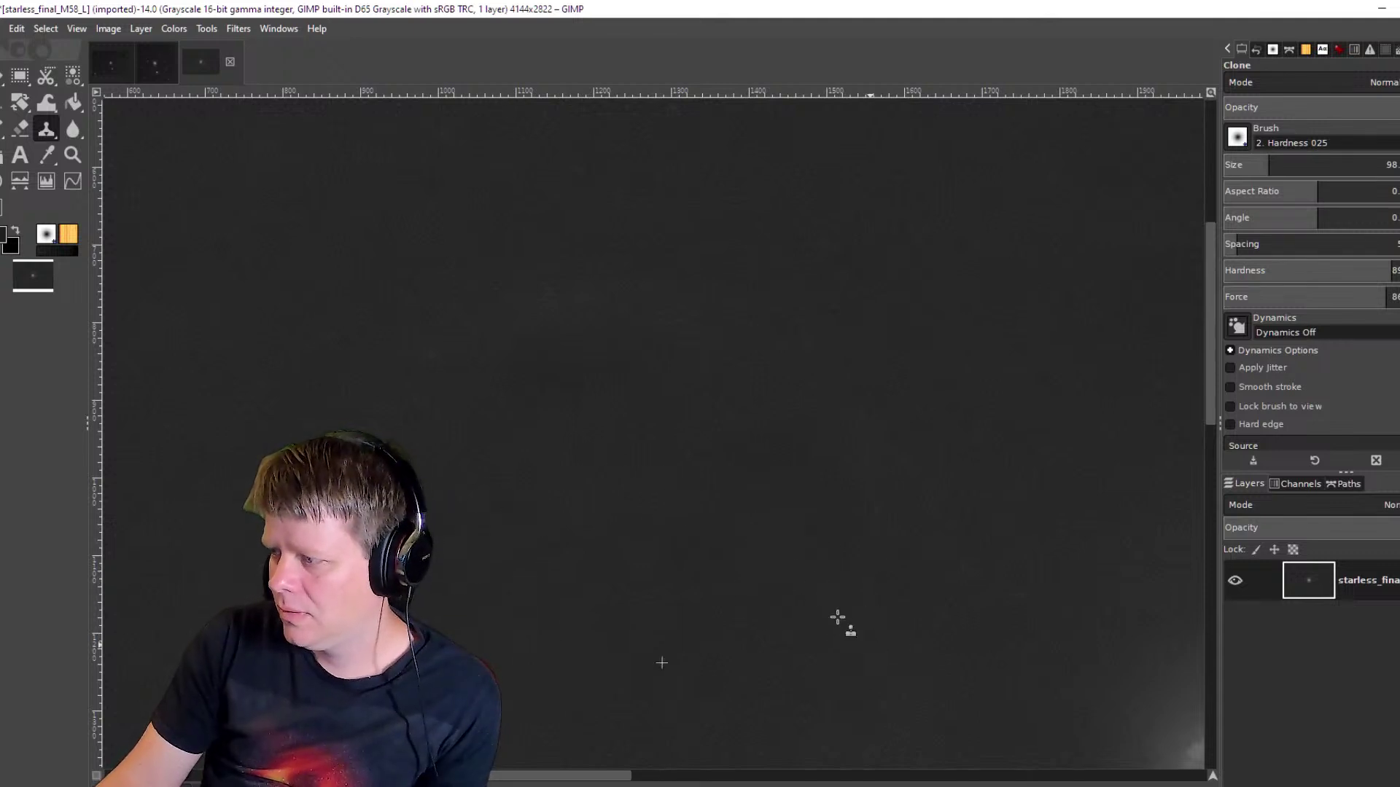
ctrl+click(869, 645)
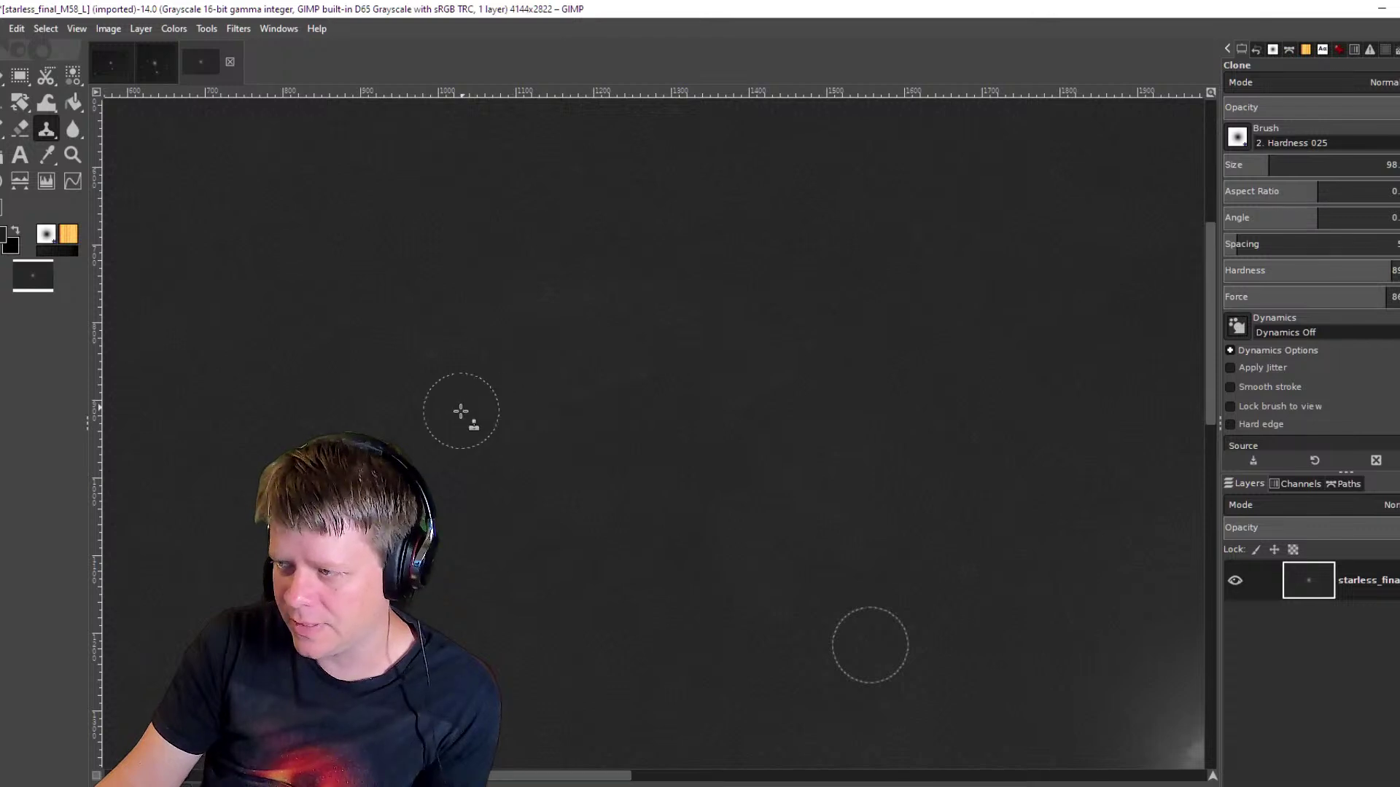
Enlarge the clone brush to about 244 and clone freshly sampled sky over the remaining patches up and left of the galaxy.
drag(1275, 164, 1304, 164)
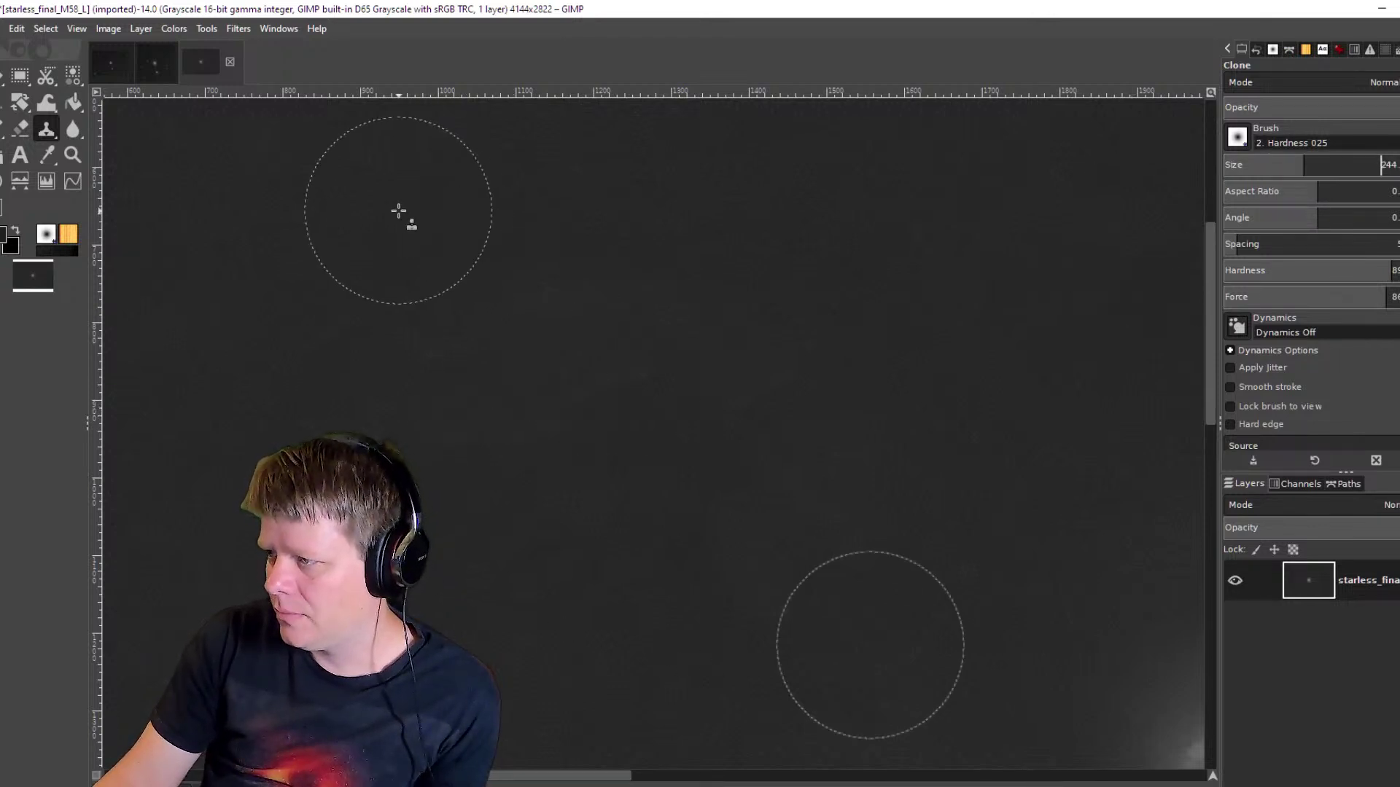
ctrl+click(400, 211)
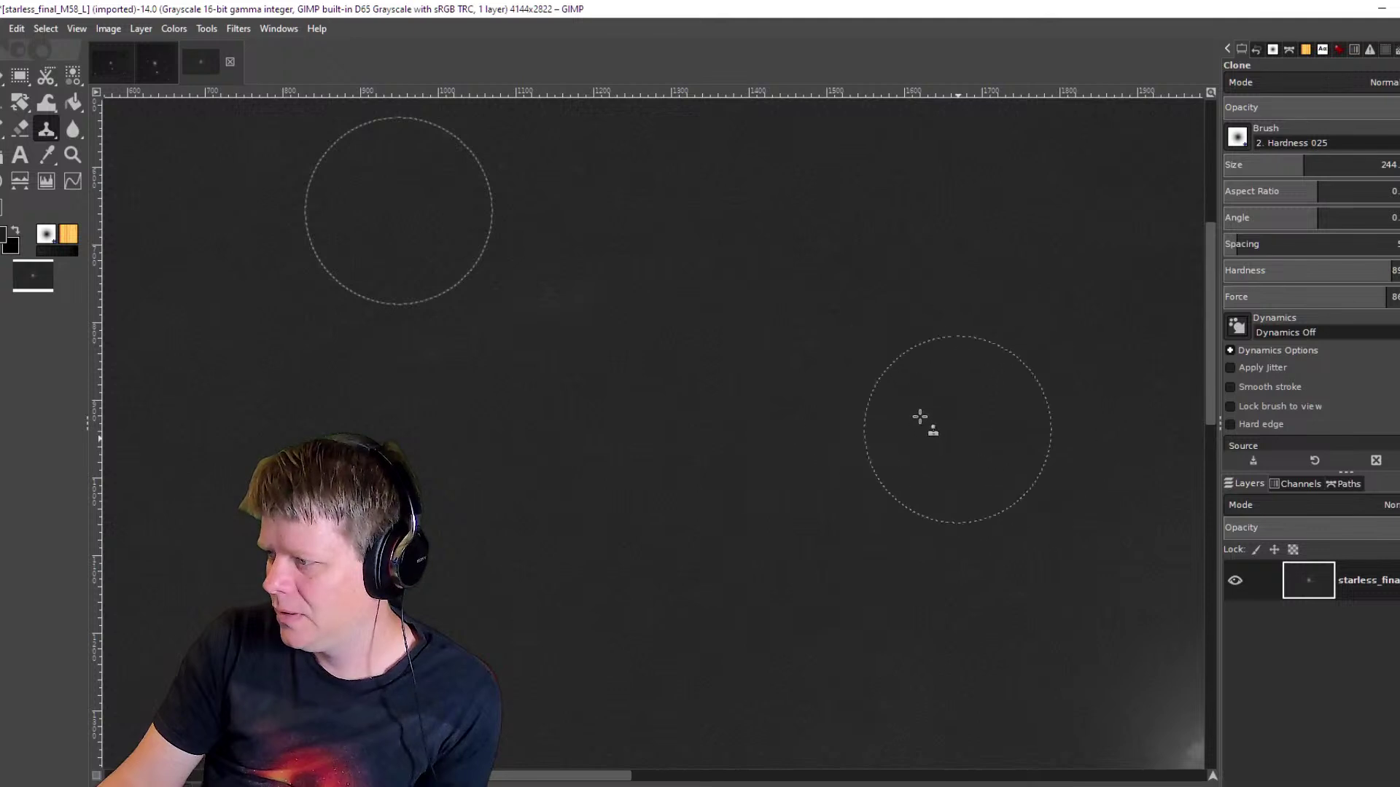
ctrl+click(763, 195)
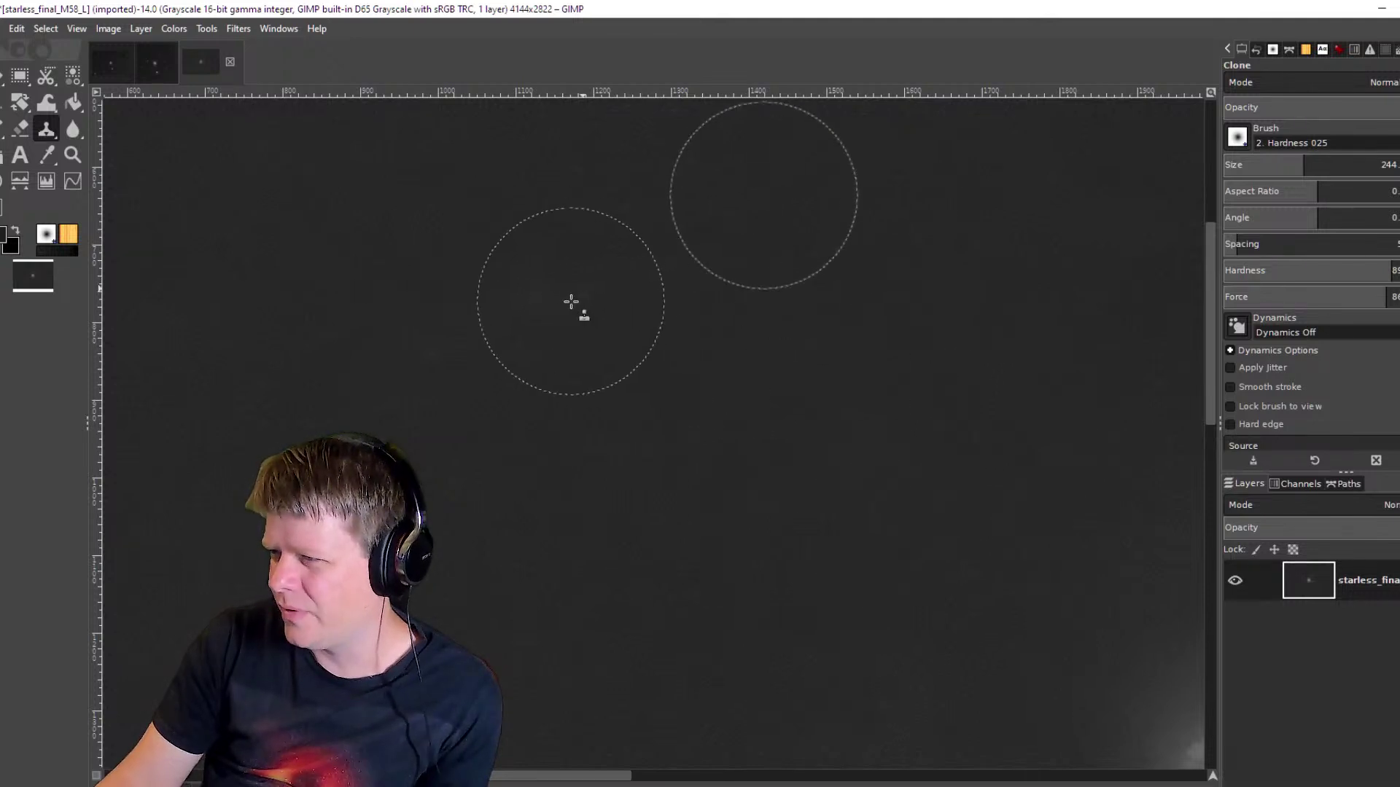
Sample clean sky below the image's upper edge and clone it over the uneven upper-left background.
scroll(999, 387, right, 10)
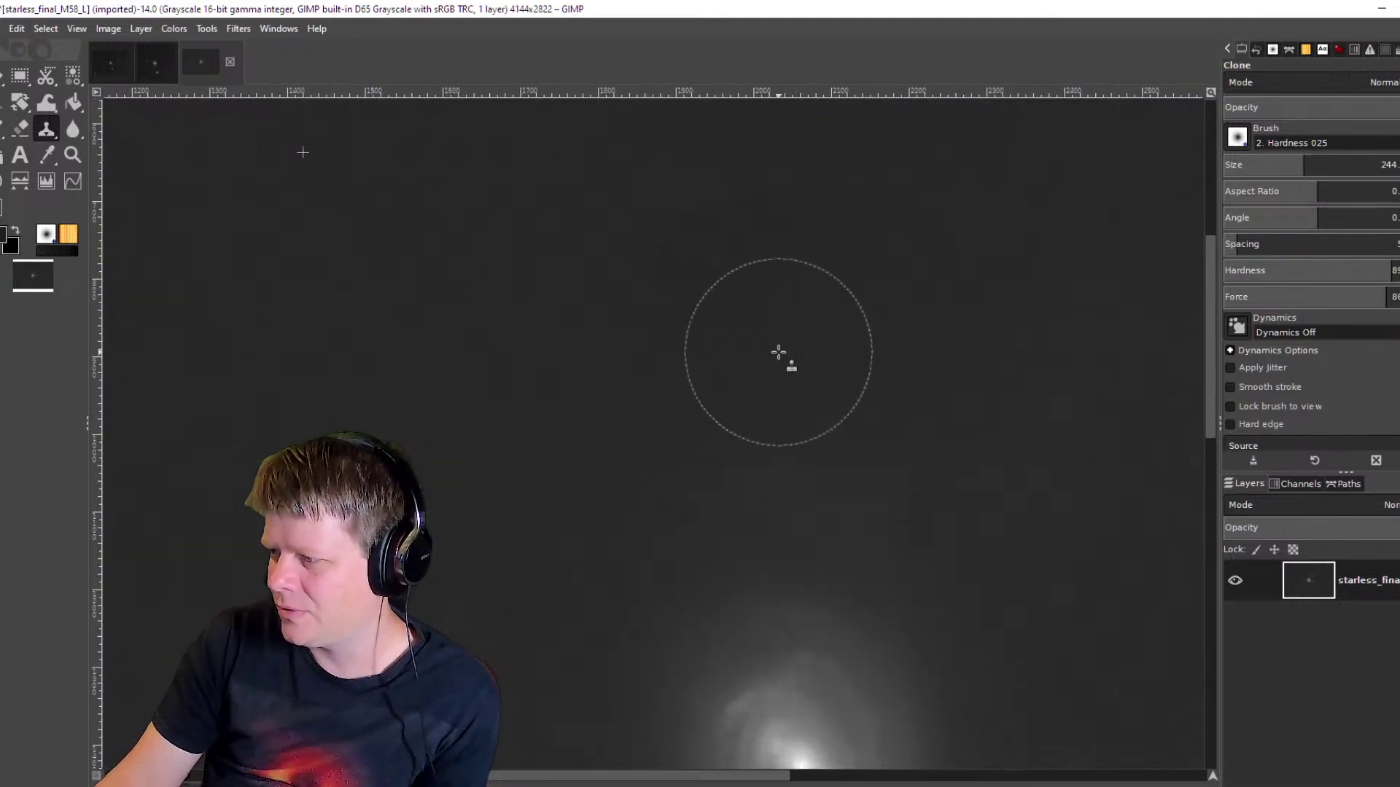
scroll(777, 352, down, 3)
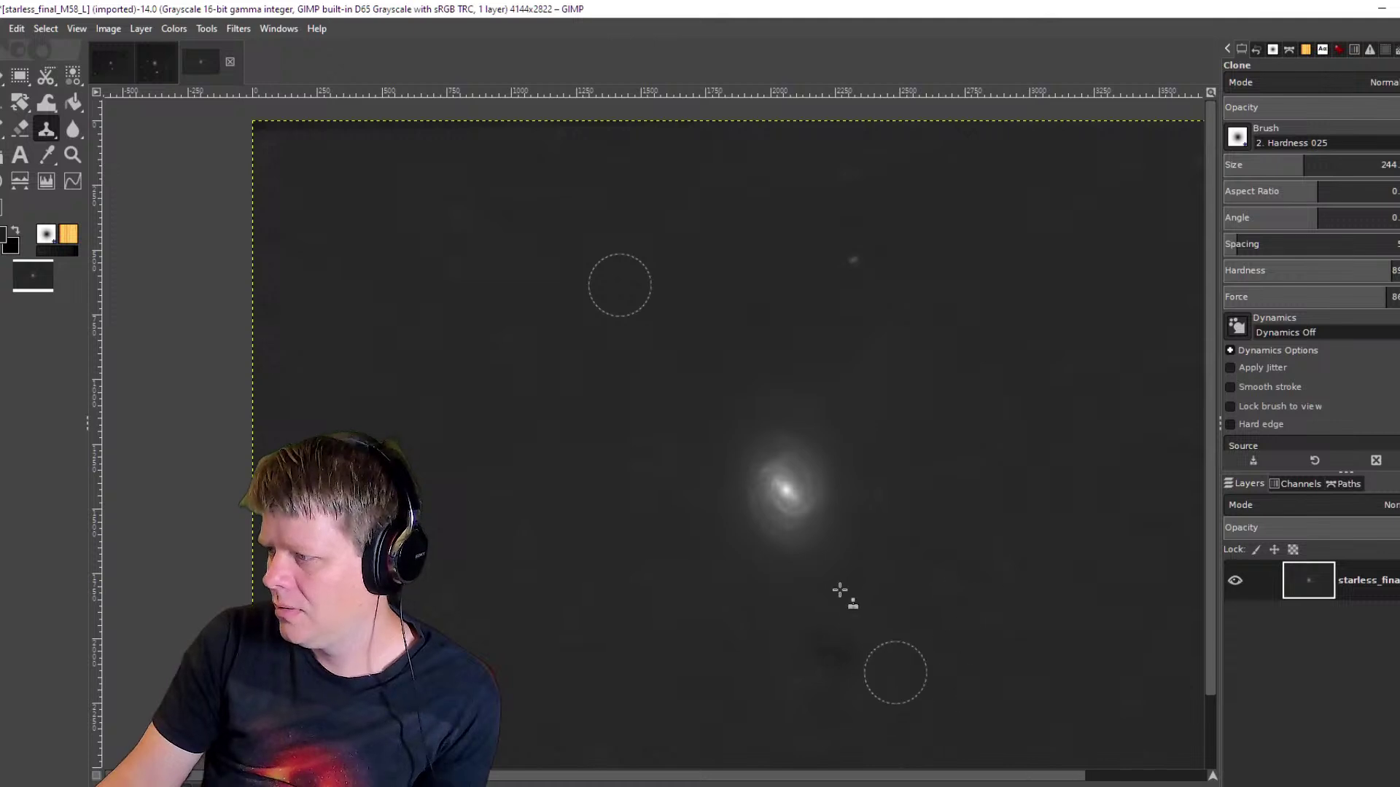
drag(611, 366, 668, 465)
scroll(619, 304, up, 3)
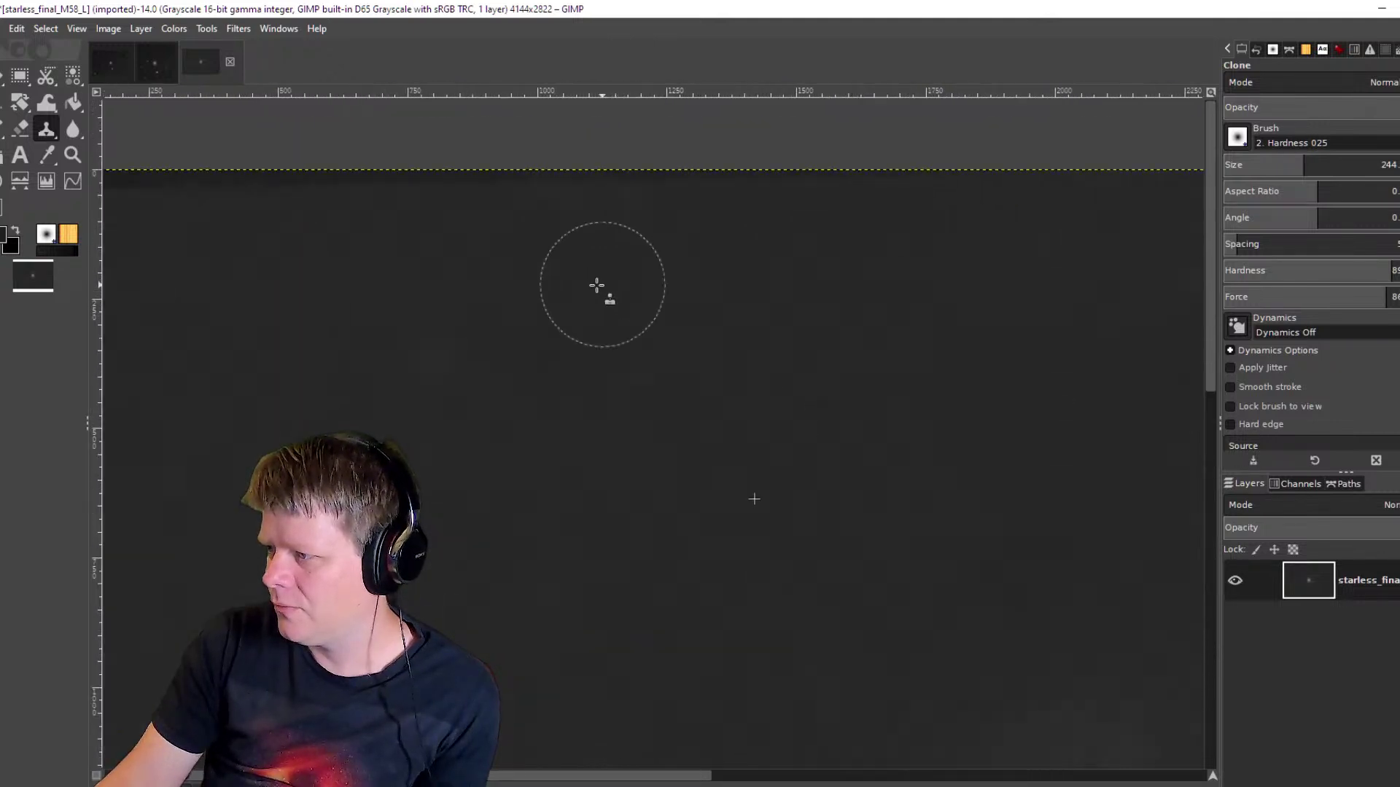
ctrl+click(716, 472)
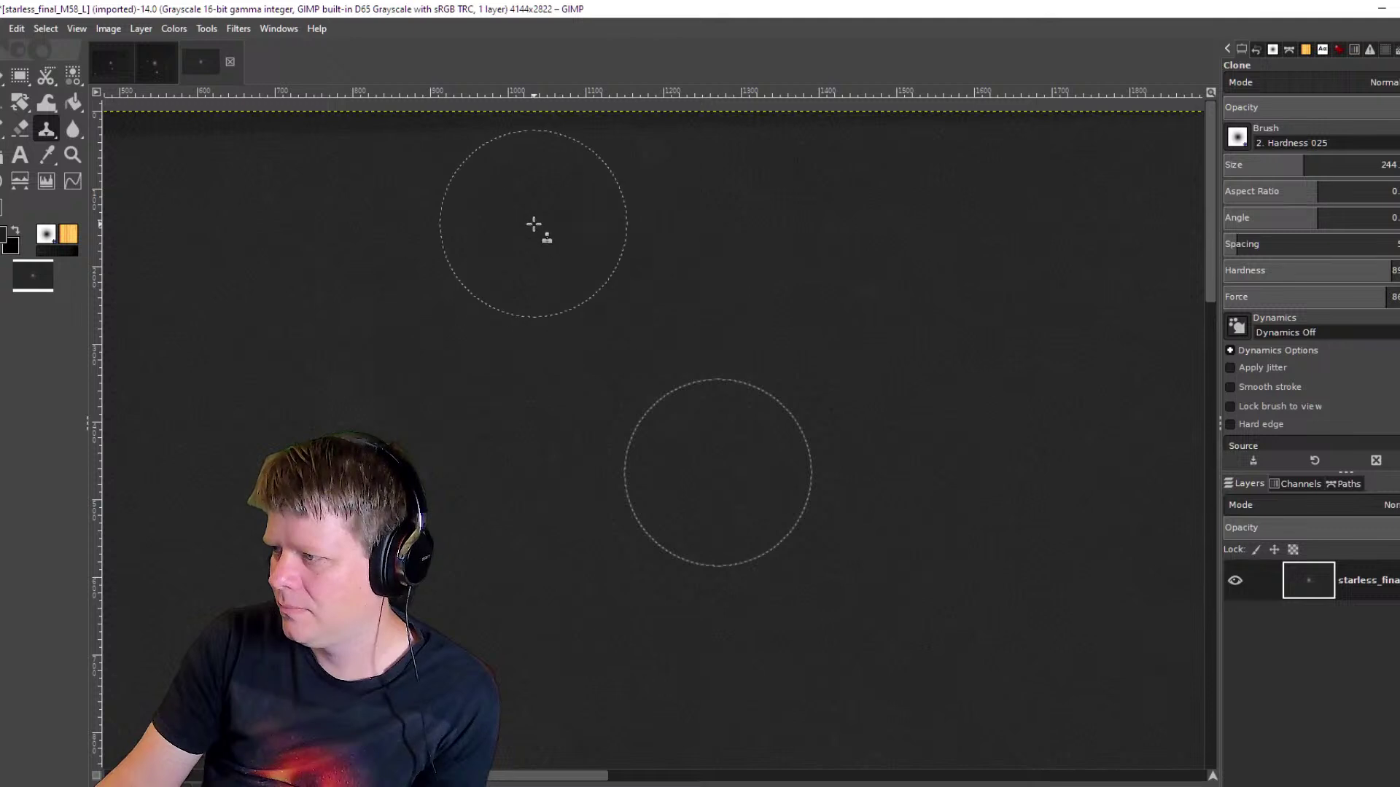
drag(549, 588, 844, 359)
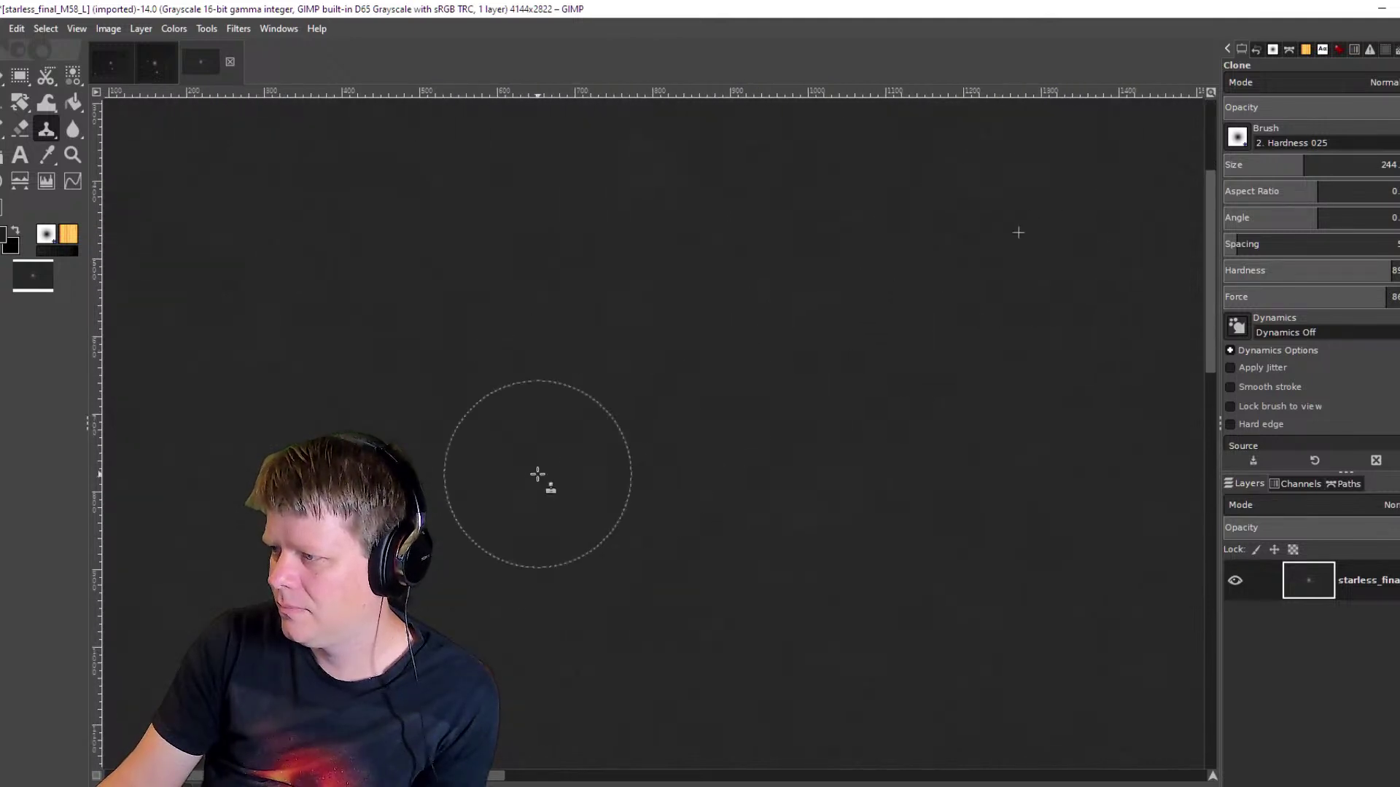
Sample clean sky near the image's right edge and clone it over the uneven background right of the galaxy.
scroll(538, 475, down, 2)
drag(931, 478, 391, 318)
scroll(516, 431, right, 3)
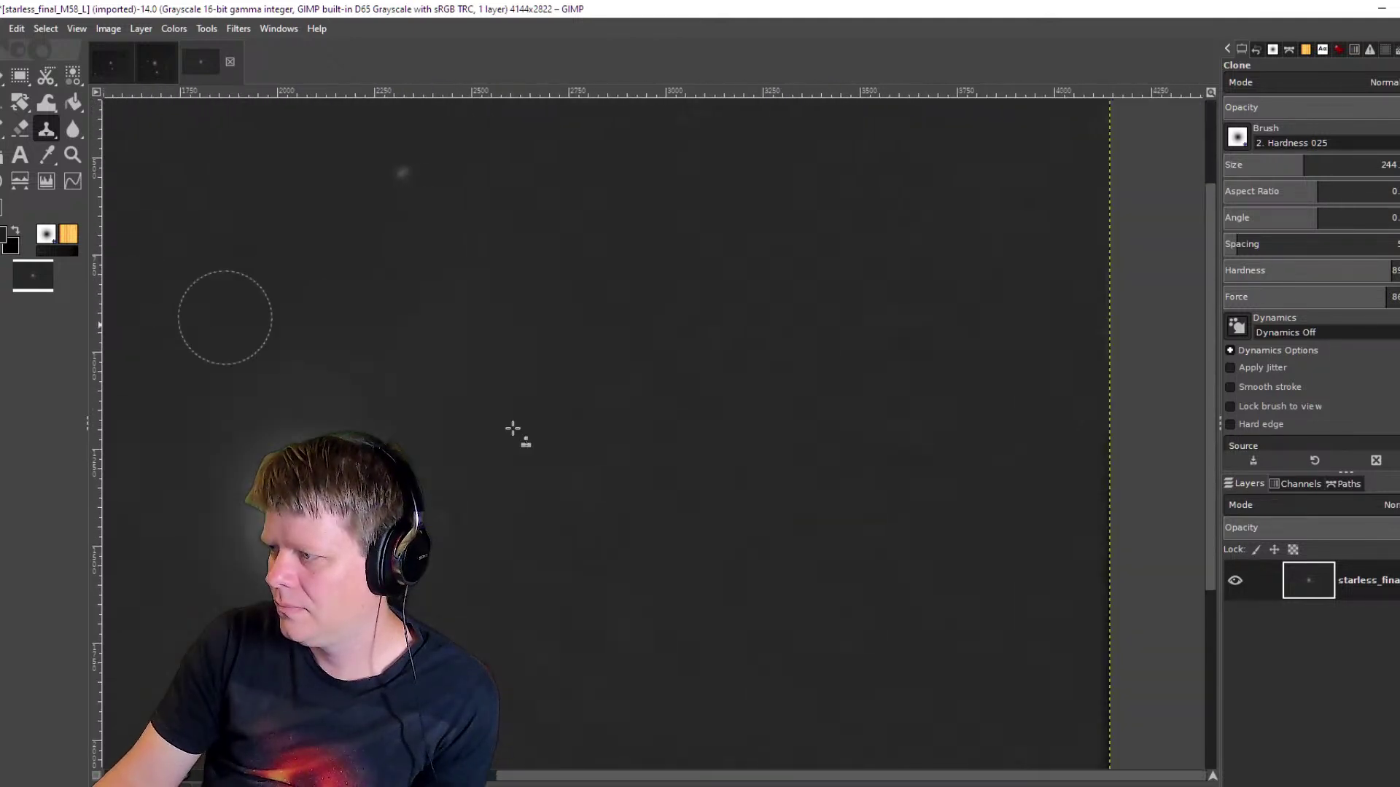
drag(981, 528, 490, 519)
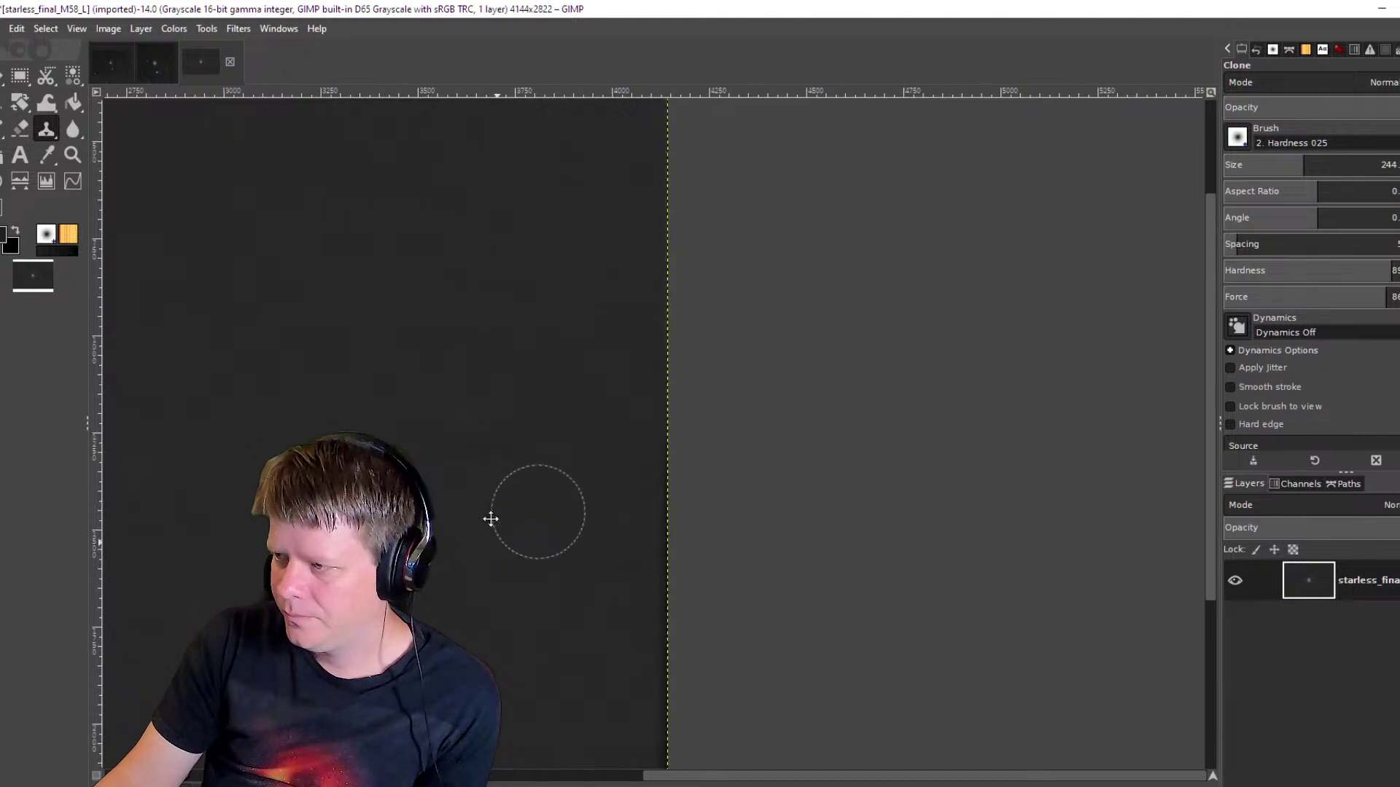
scroll(491, 519, up, 1)
scroll(490, 519, up, 1)
ctrl+click(537, 500)
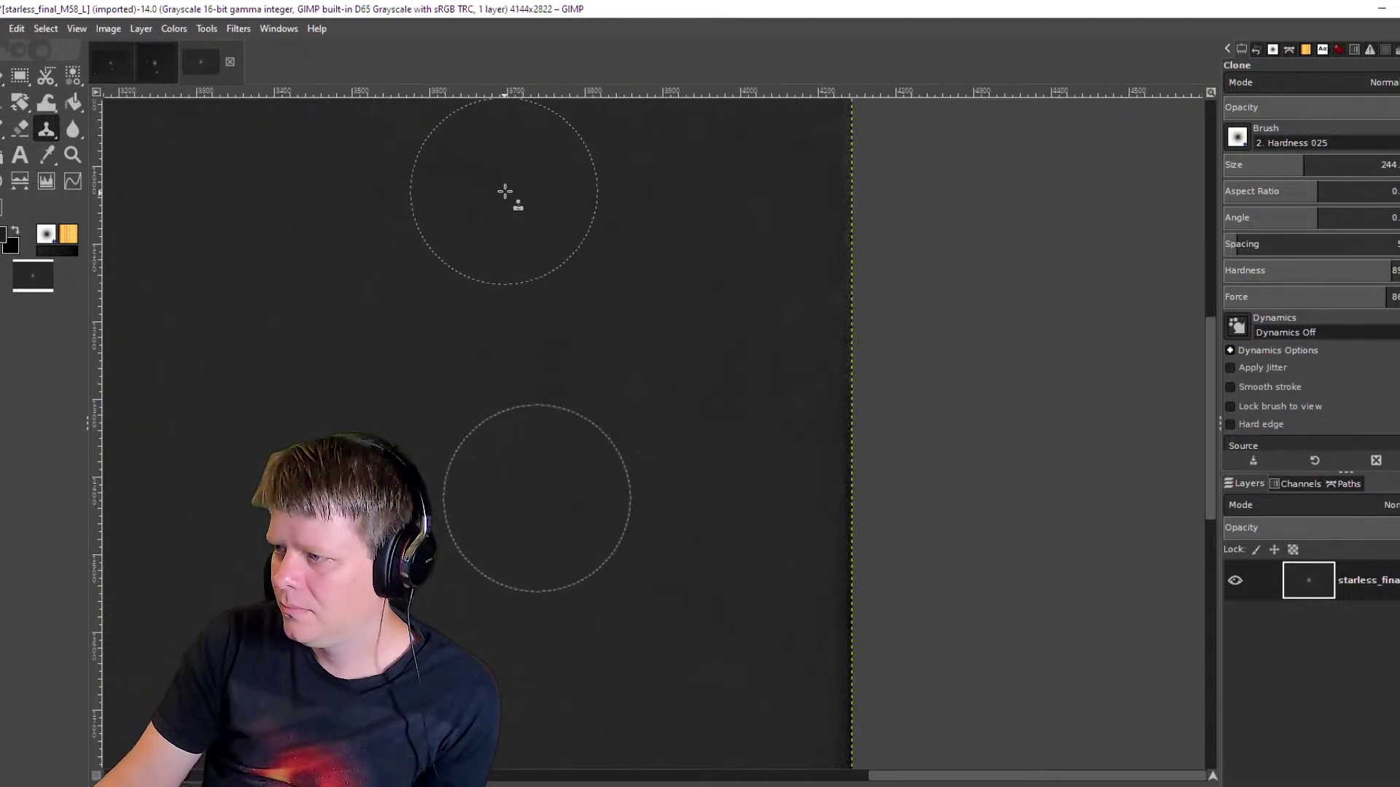
Resample clean sky further down along the image's right edge and clone it over the blemishes there.
scroll(531, 548, down, 3)
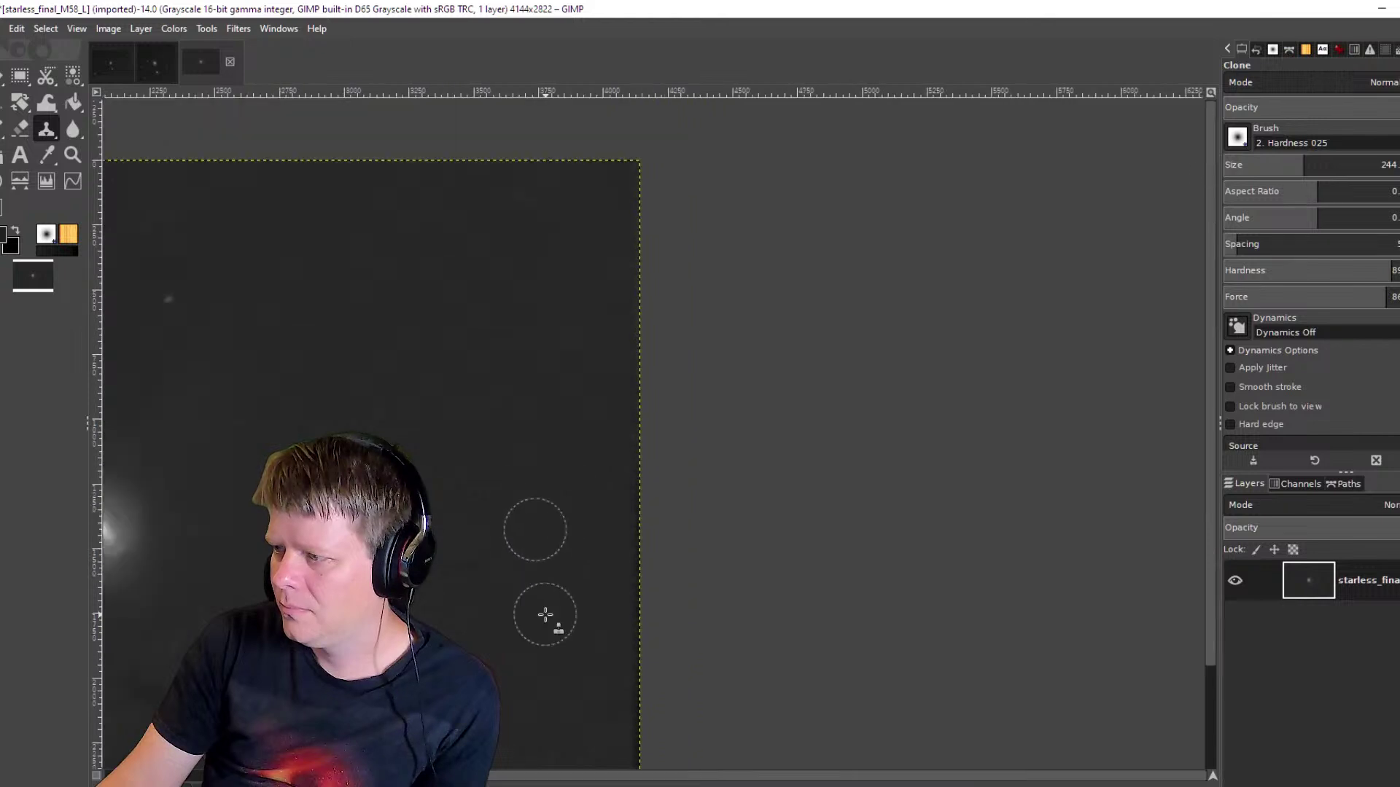
drag(547, 616, 604, 485)
scroll(608, 491, up, 3)
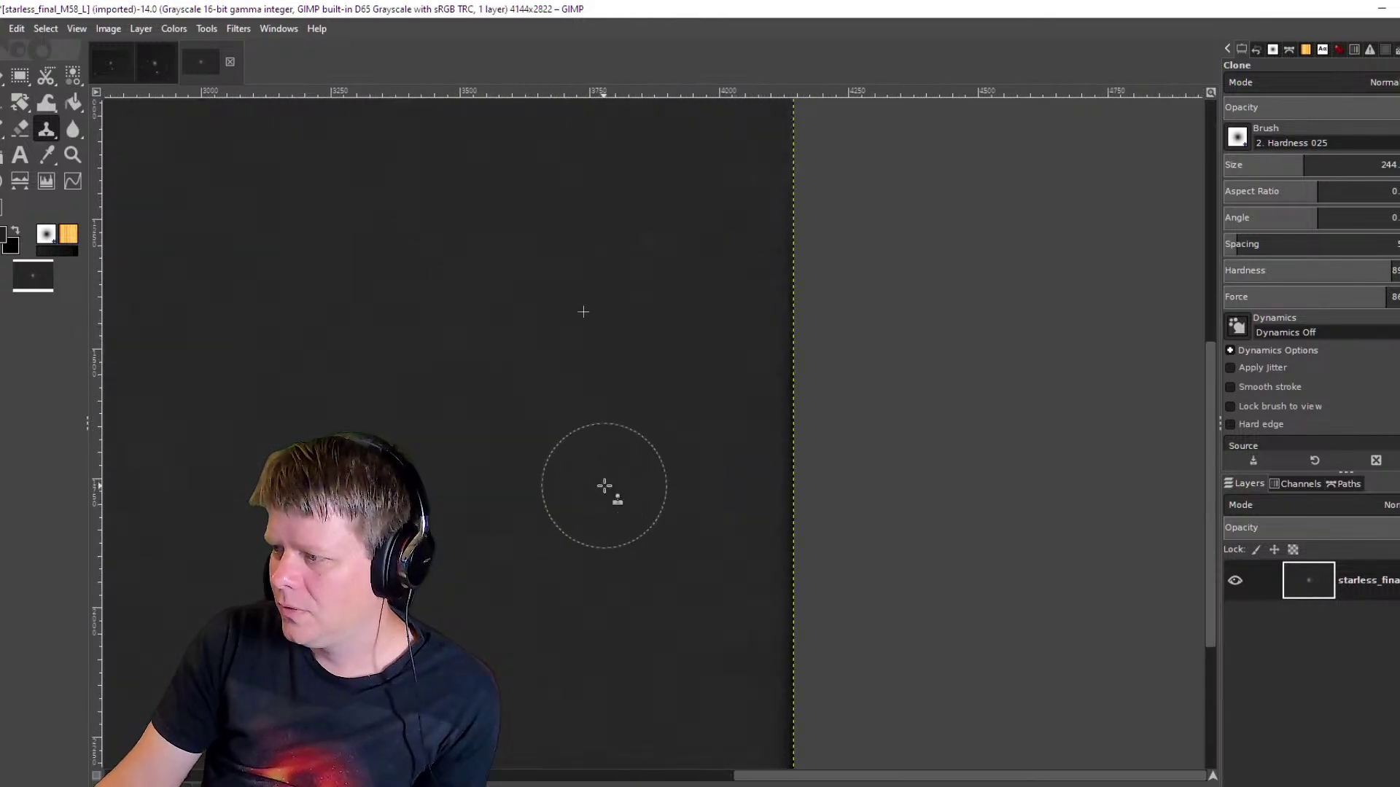
ctrl+click(621, 446)
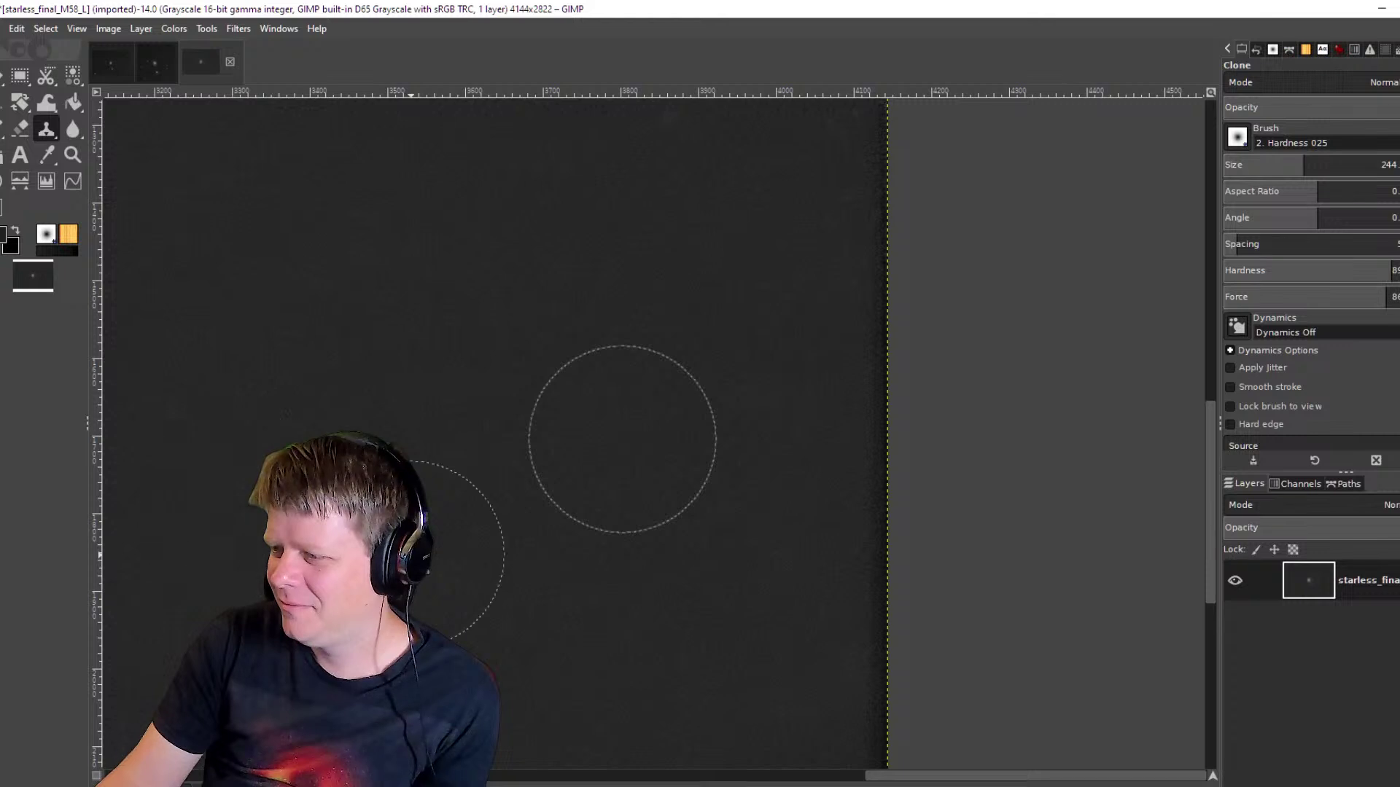
Sample clean sky near the image's lower edge, right of the galaxy, and clone it over patches in the lower-right background.
scroll(669, 566, down, 3)
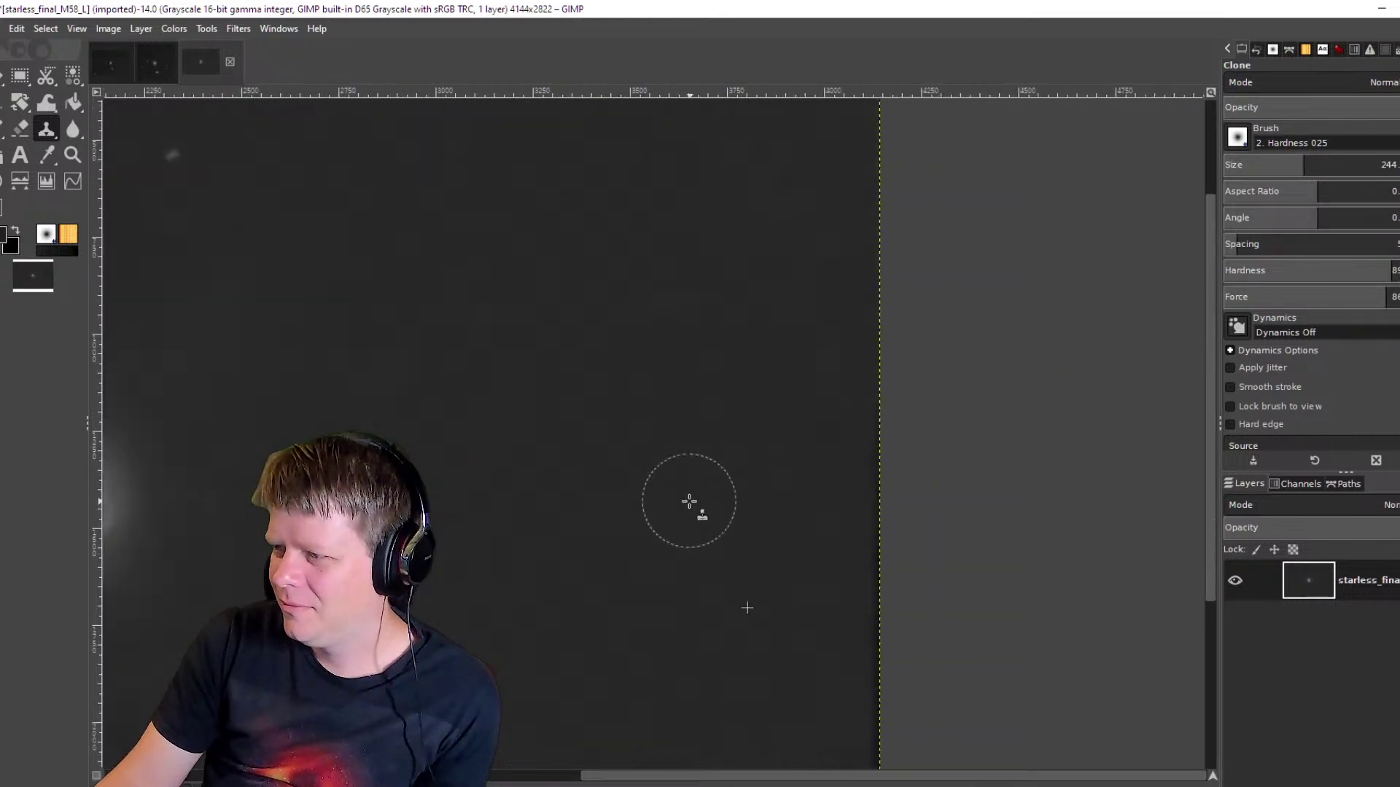
scroll(627, 525, down, 1)
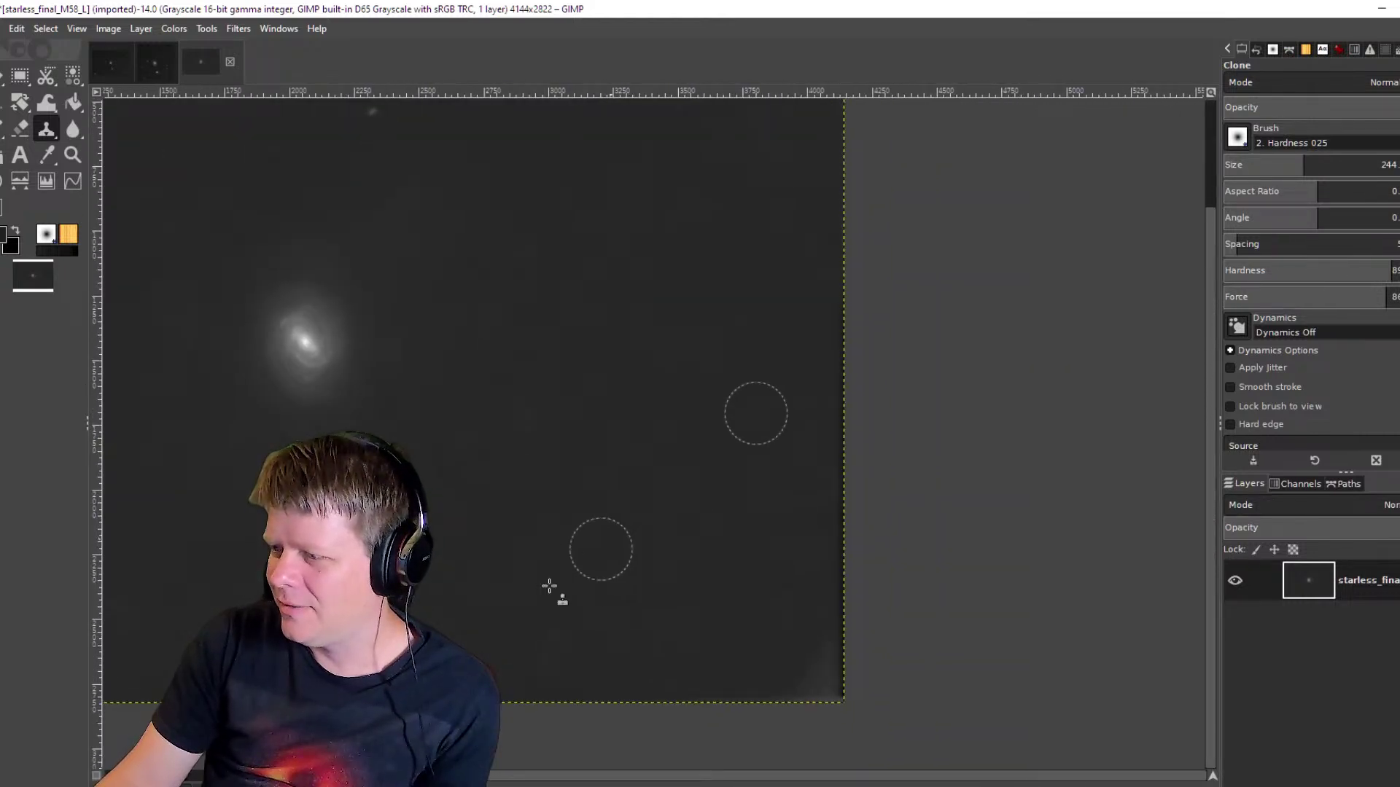
scroll(394, 656, up, 3)
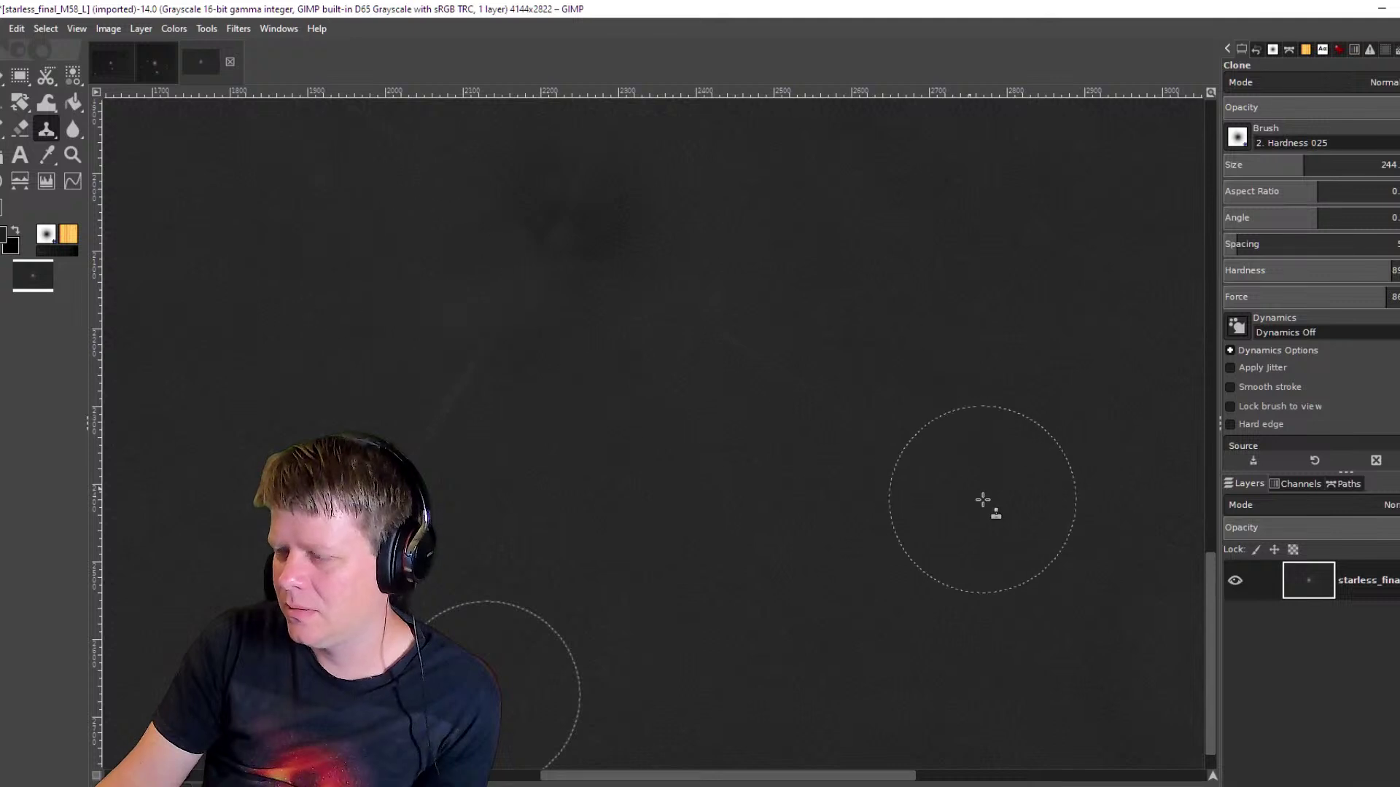
drag(984, 500, 197, 364)
ctrl+click(685, 519)
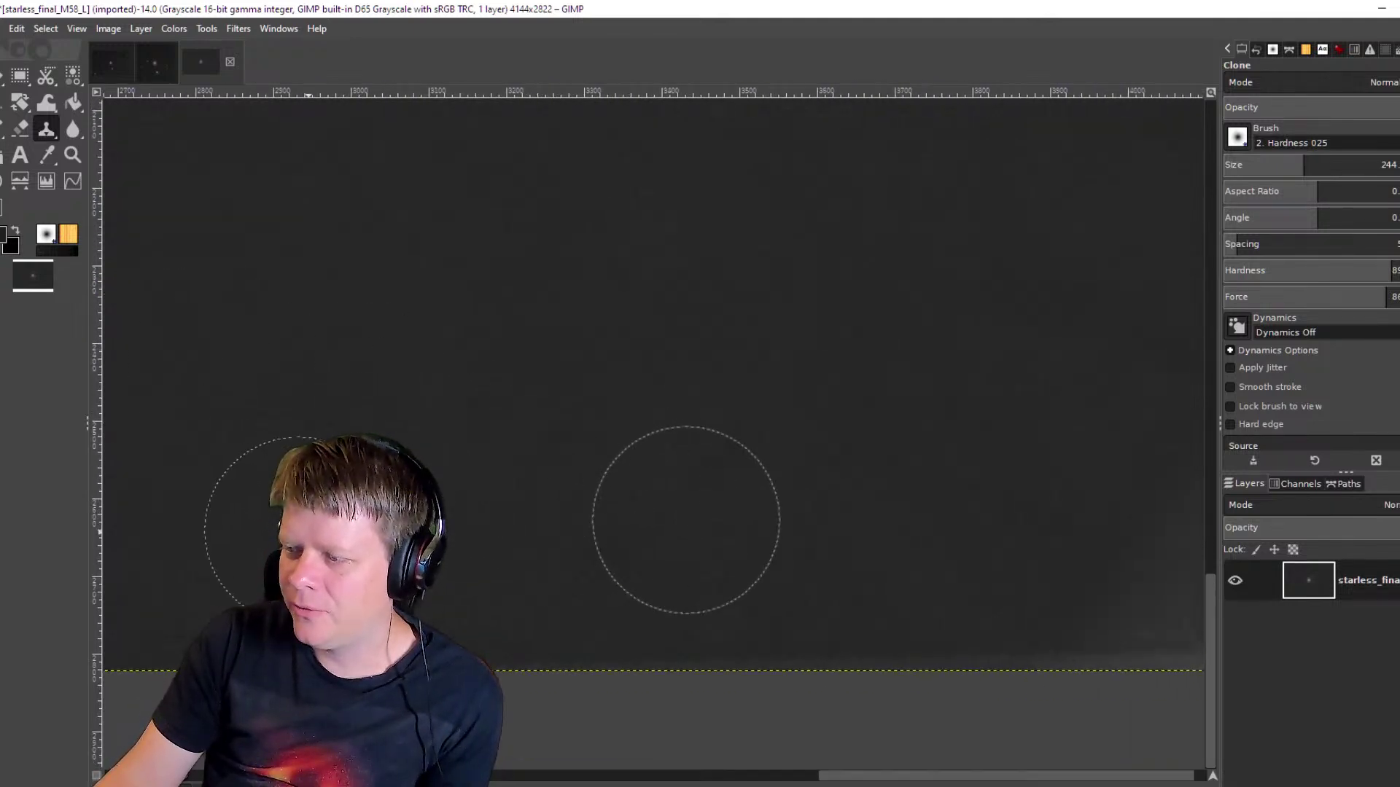
Sample clean sky in the upper-right part of the image and clone it over the faint residue around it.
drag(944, 390, 828, 724)
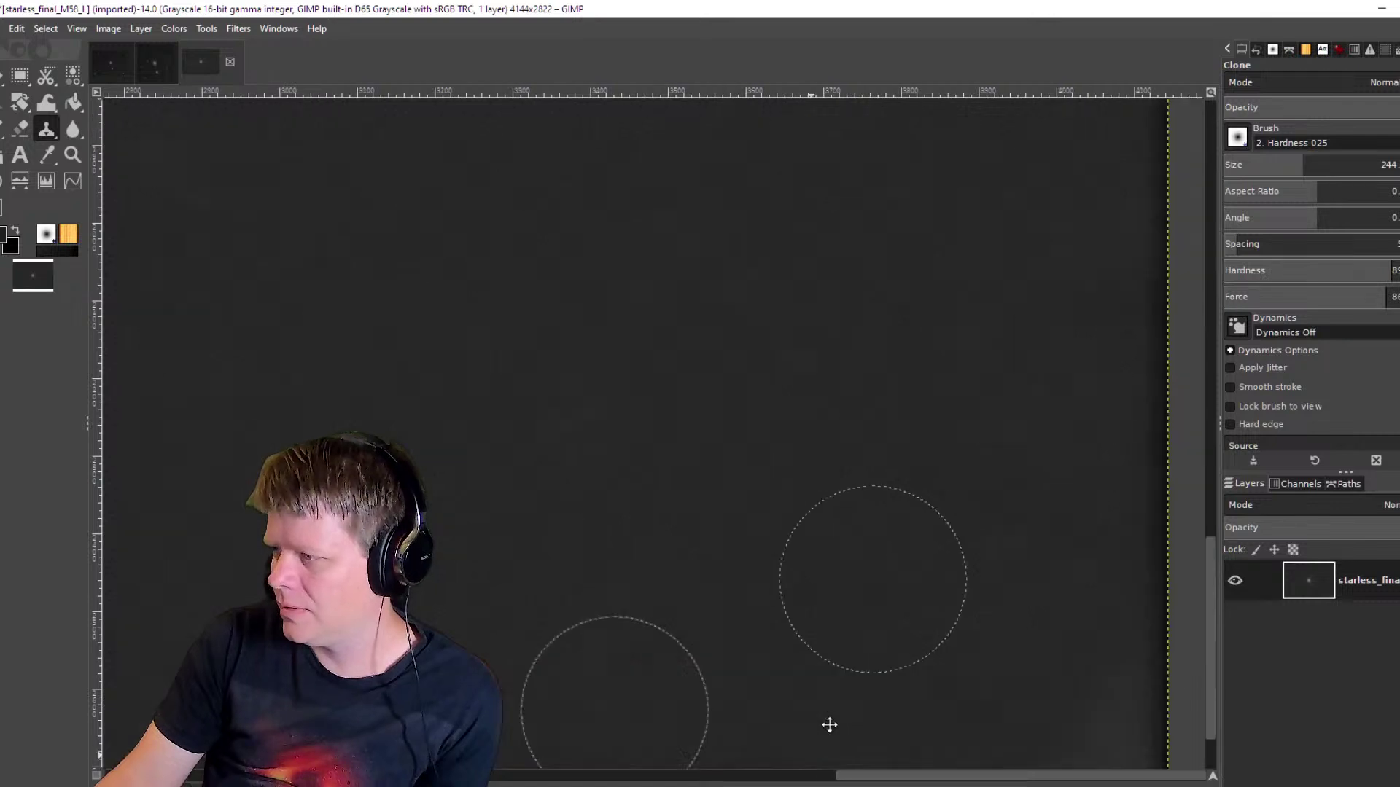
scroll(743, 732, up, 10)
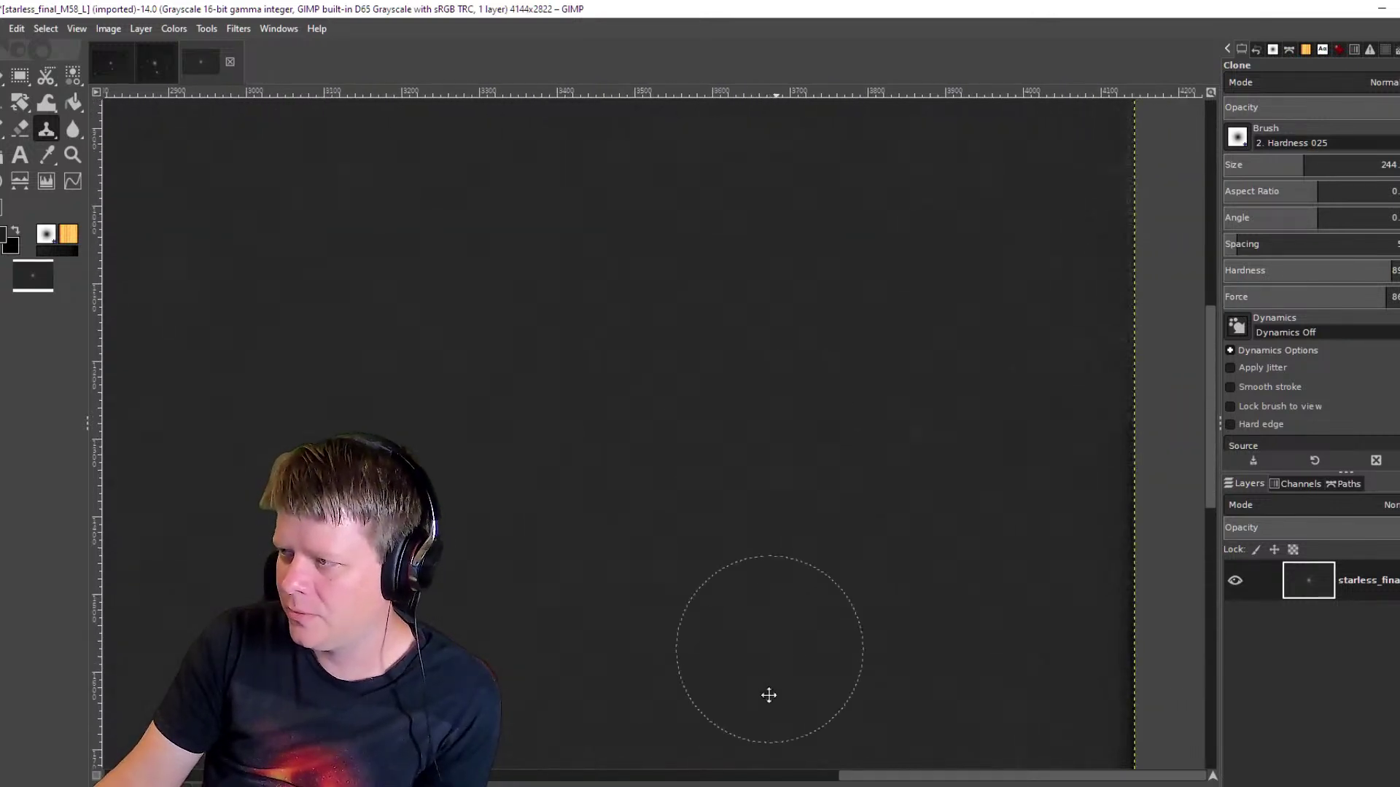
scroll(762, 584, left, 1)
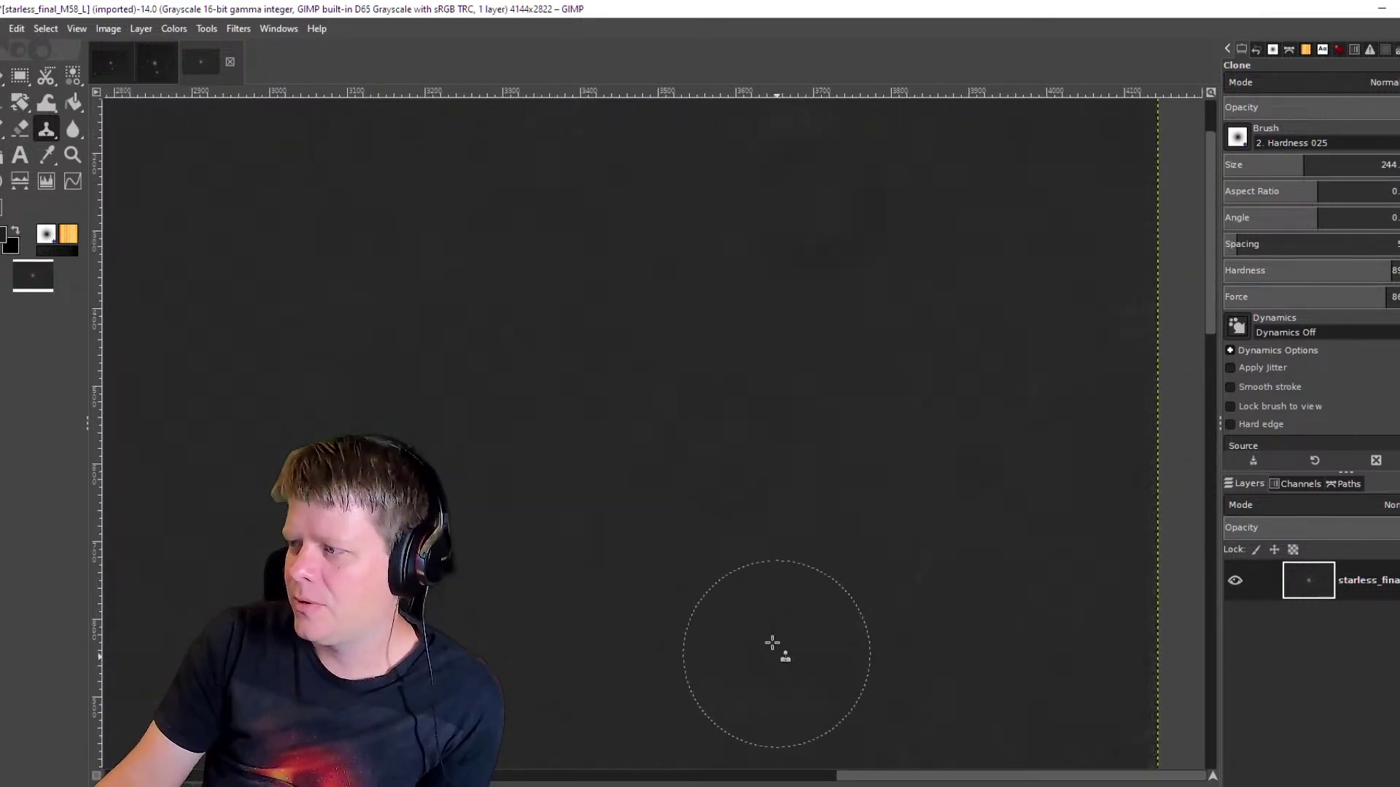
ctrl+click(533, 386)
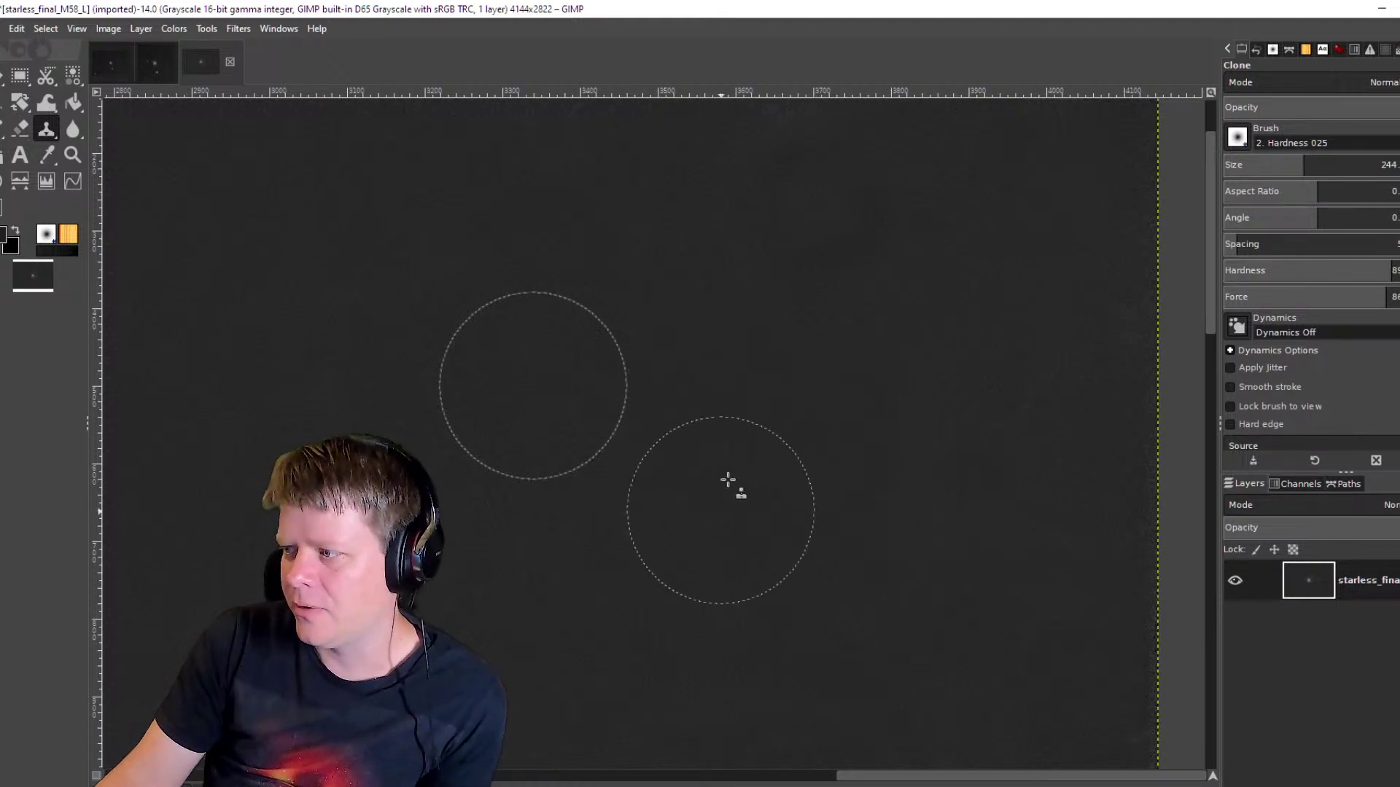
Clone clean sky sampled near the image's upper-right corner over the corner's uneven patches and check the right side of the image.
mouse_move(909, 347)
mouse_down()
mouse_move(789, 596)
mouse_move(719, 663)
mouse_move(737, 592)
mouse_up()
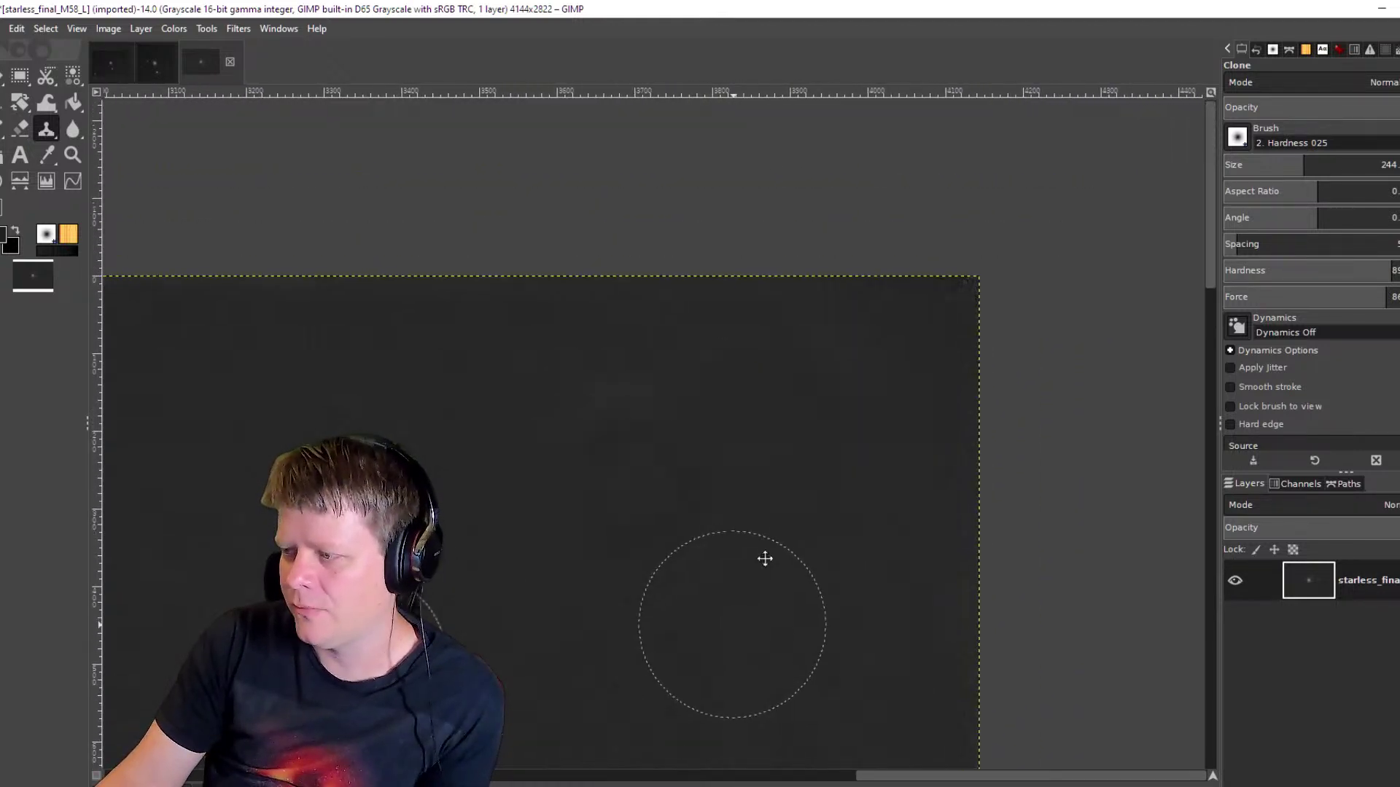
ctrl+click(794, 514)
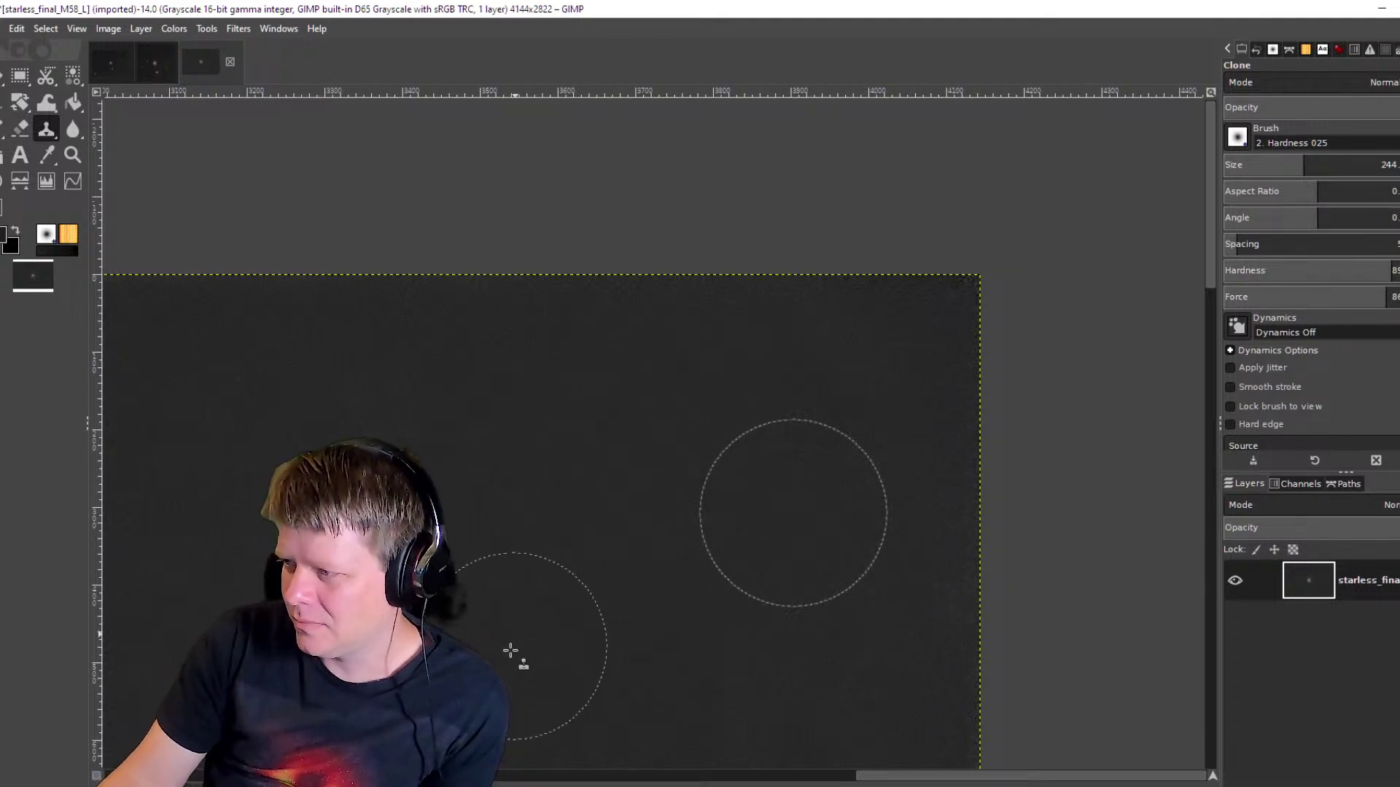
drag(557, 565, 664, 390)
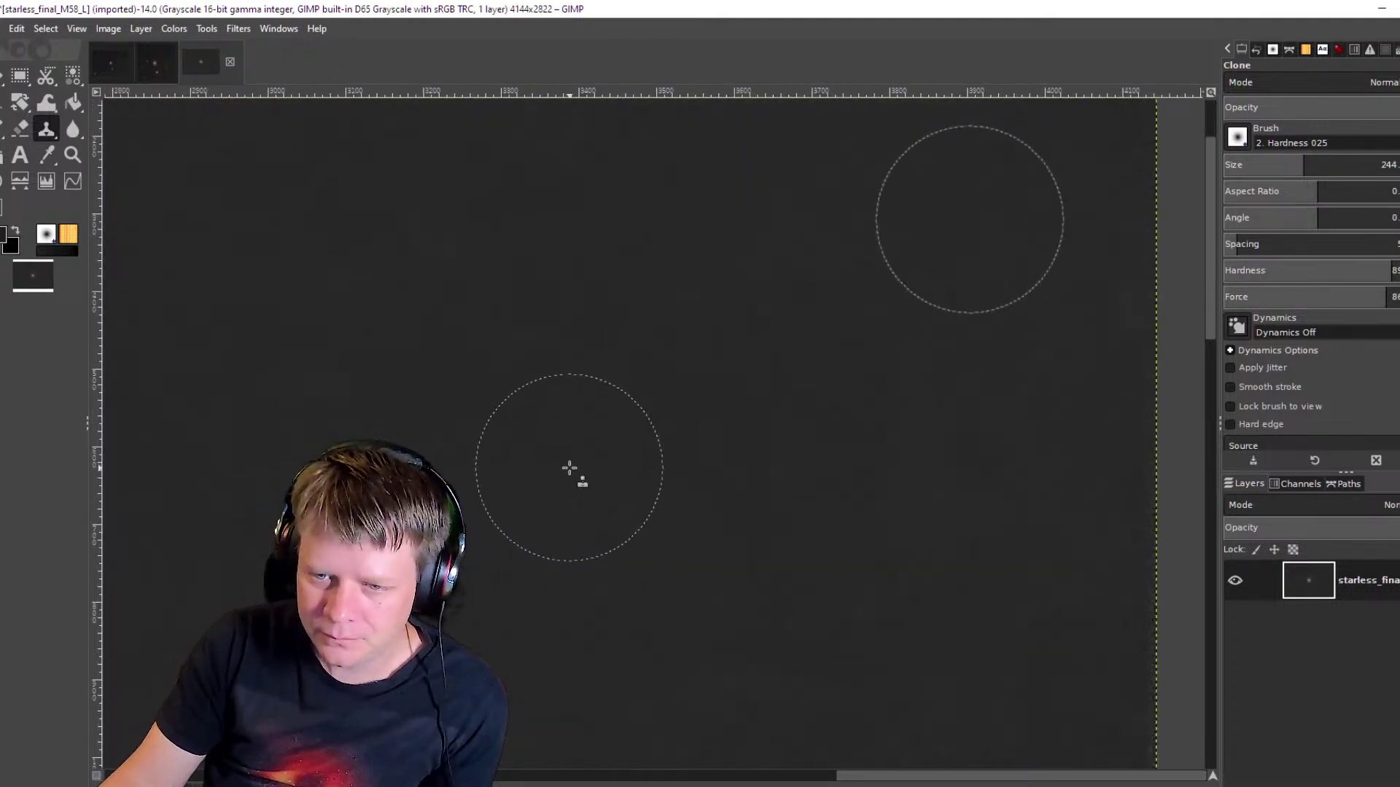
scroll(570, 461, down, 1)
scroll(570, 461, down, 2)
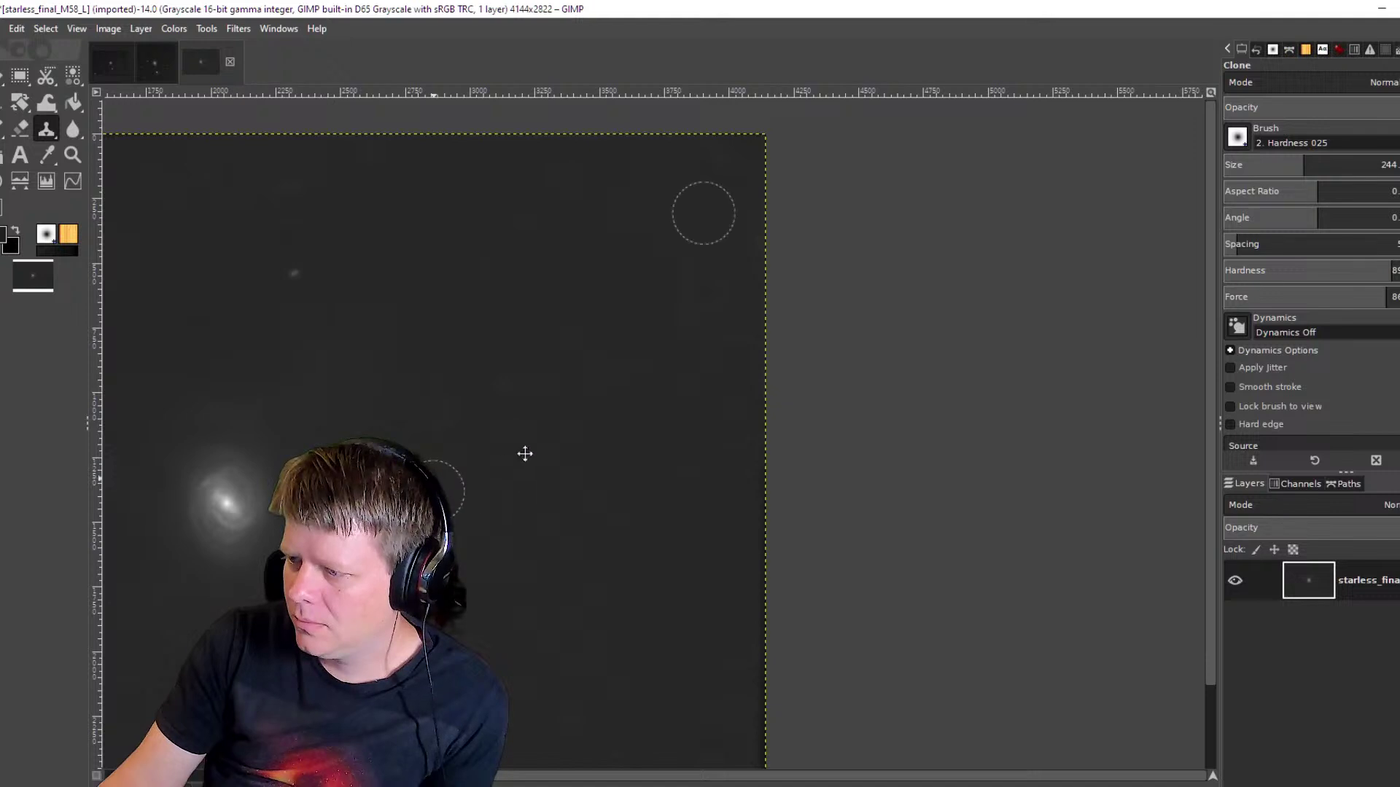
Check the cleaned starless background, and add starmask_final_M58_L as a new layer above the starless image.
drag(436, 494, 669, 406)
drag(371, 402, 521, 434)
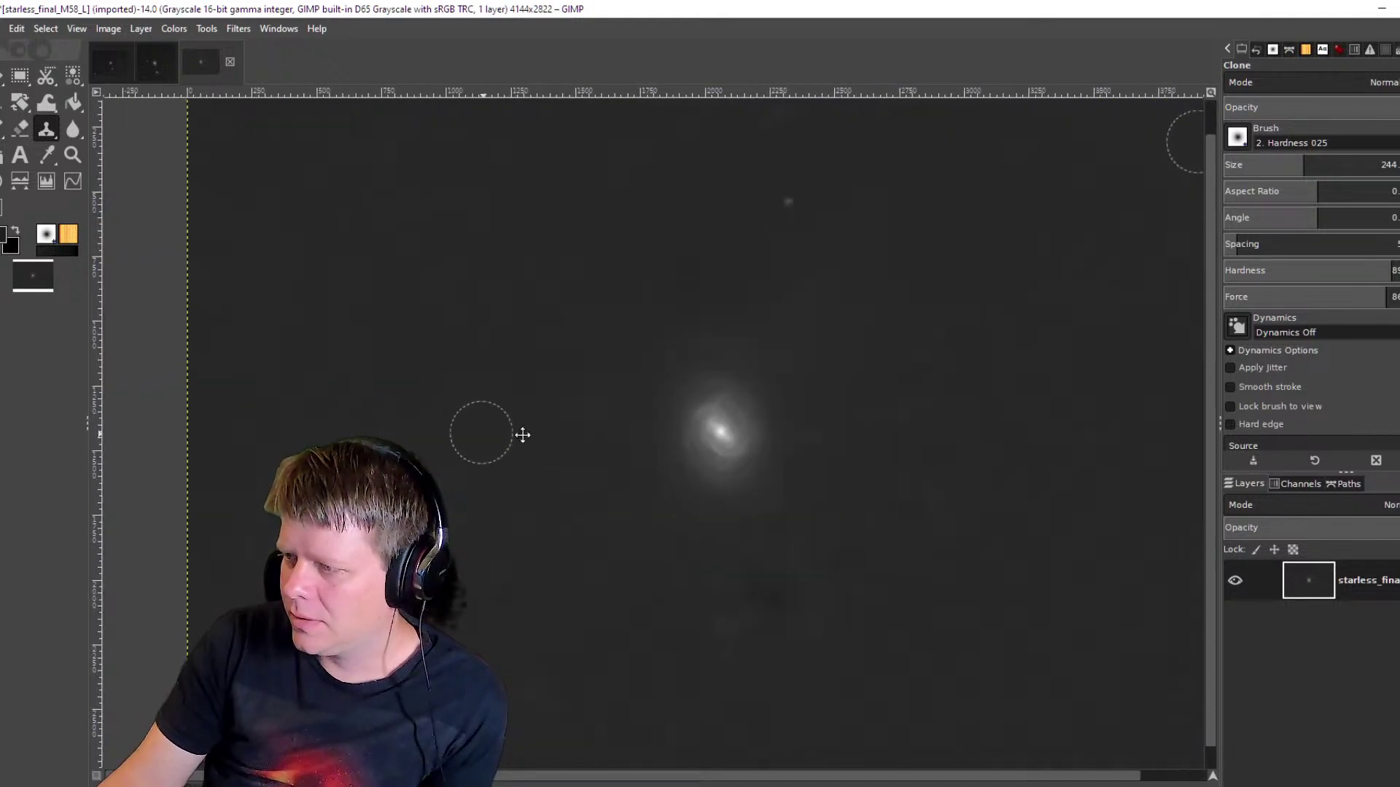
drag(884, 440, 825, 444)
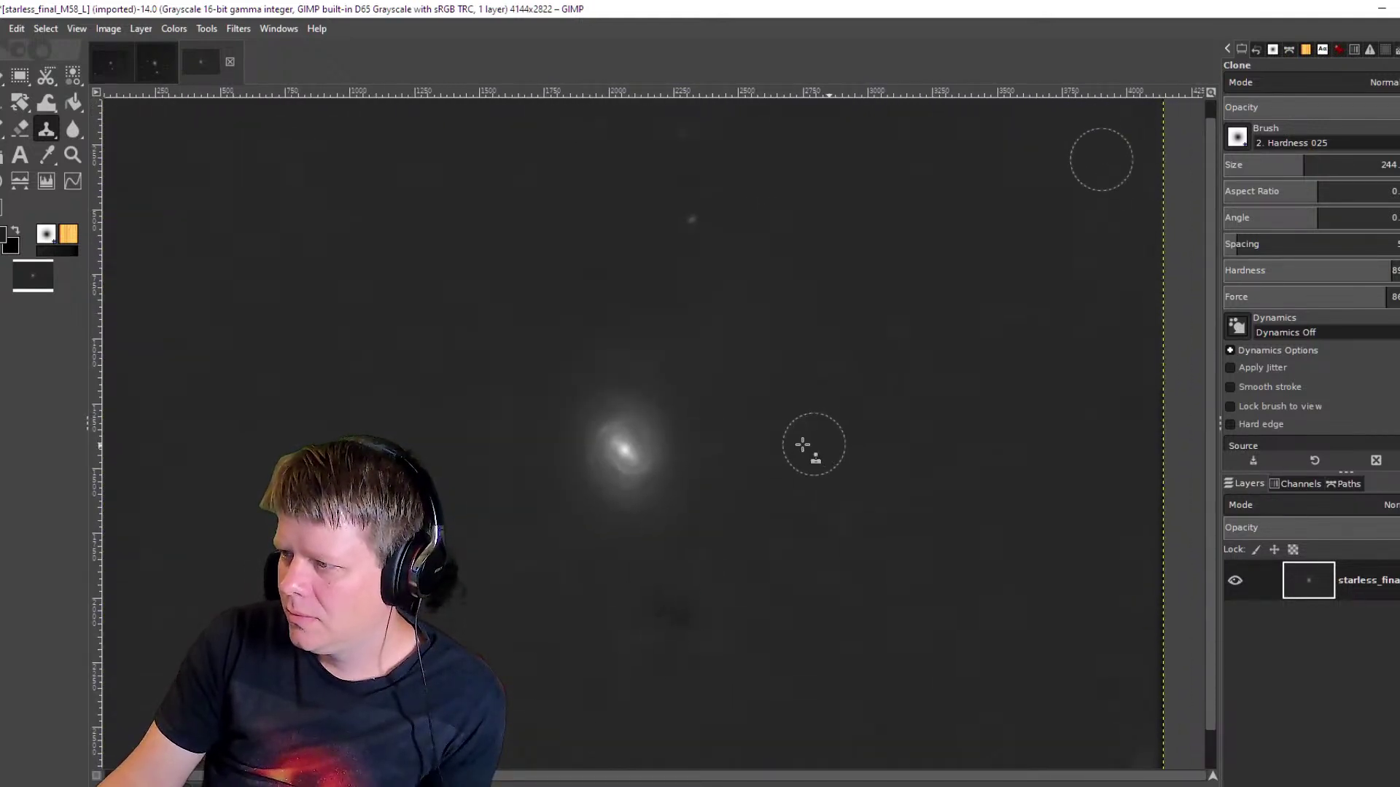
scroll(788, 448, down, 1)
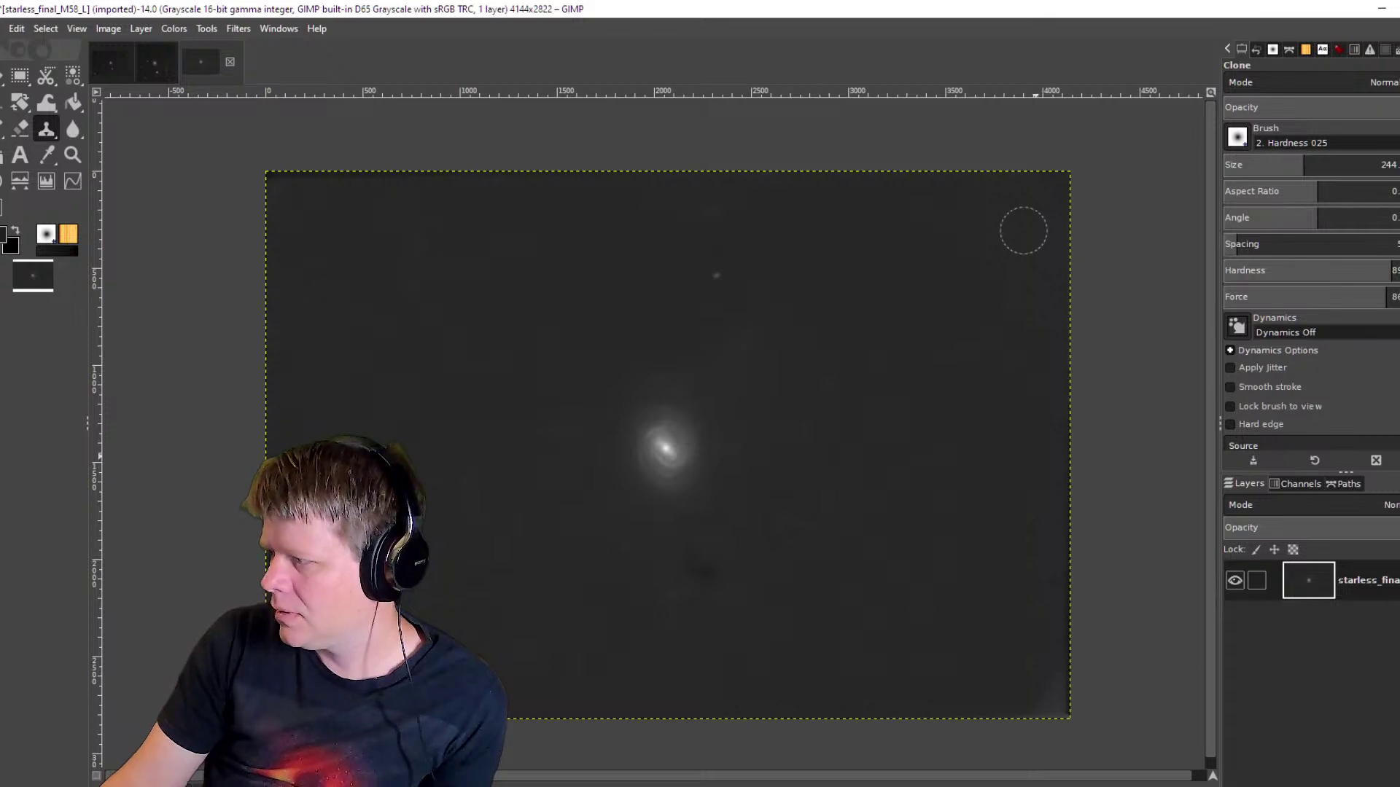
drag(952, 6, 22, 241)
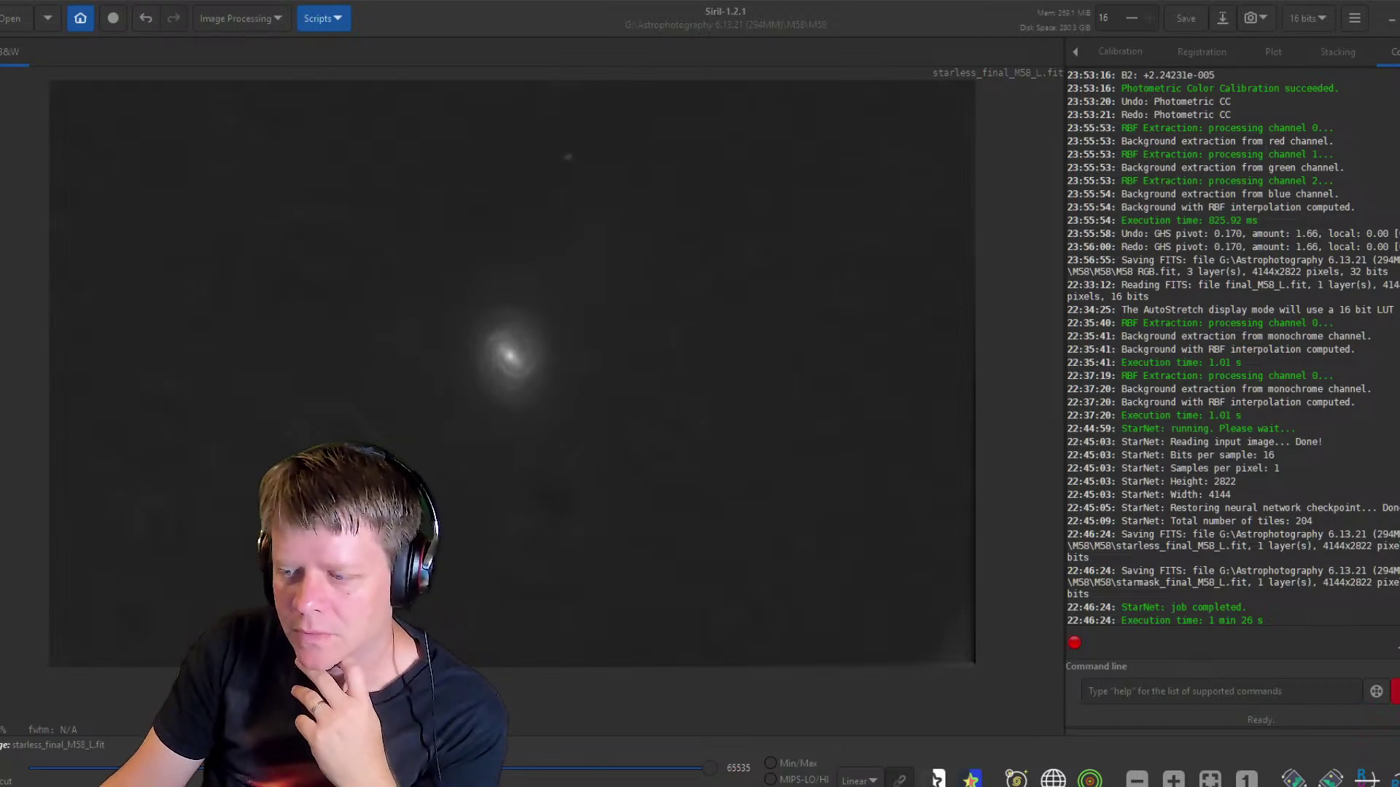
drag(355, 163, 437, 8)
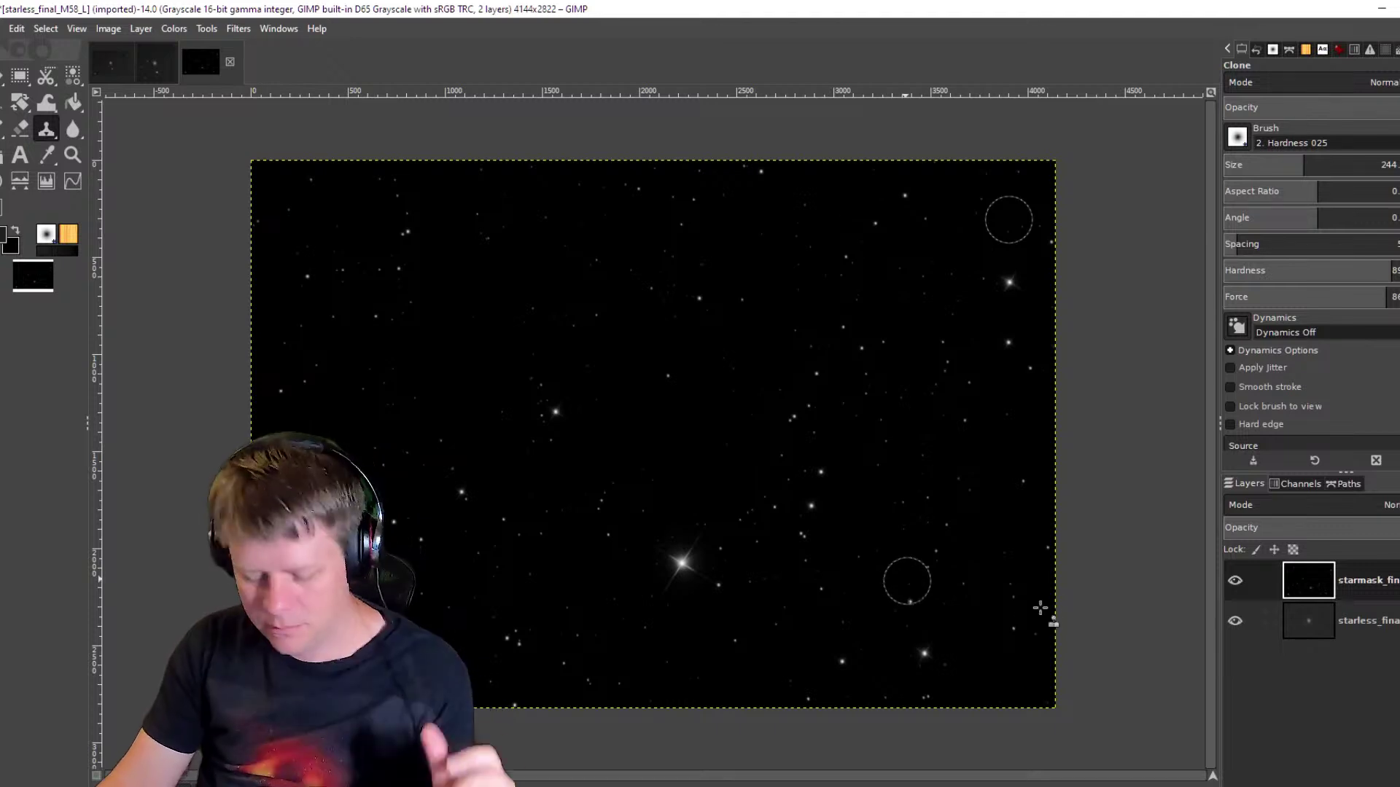
Set the starmask layer's blend mode to Screen and inspect the stars around the galaxy.
scroll(765, 630, up, 1)
scroll(701, 583, up, 1)
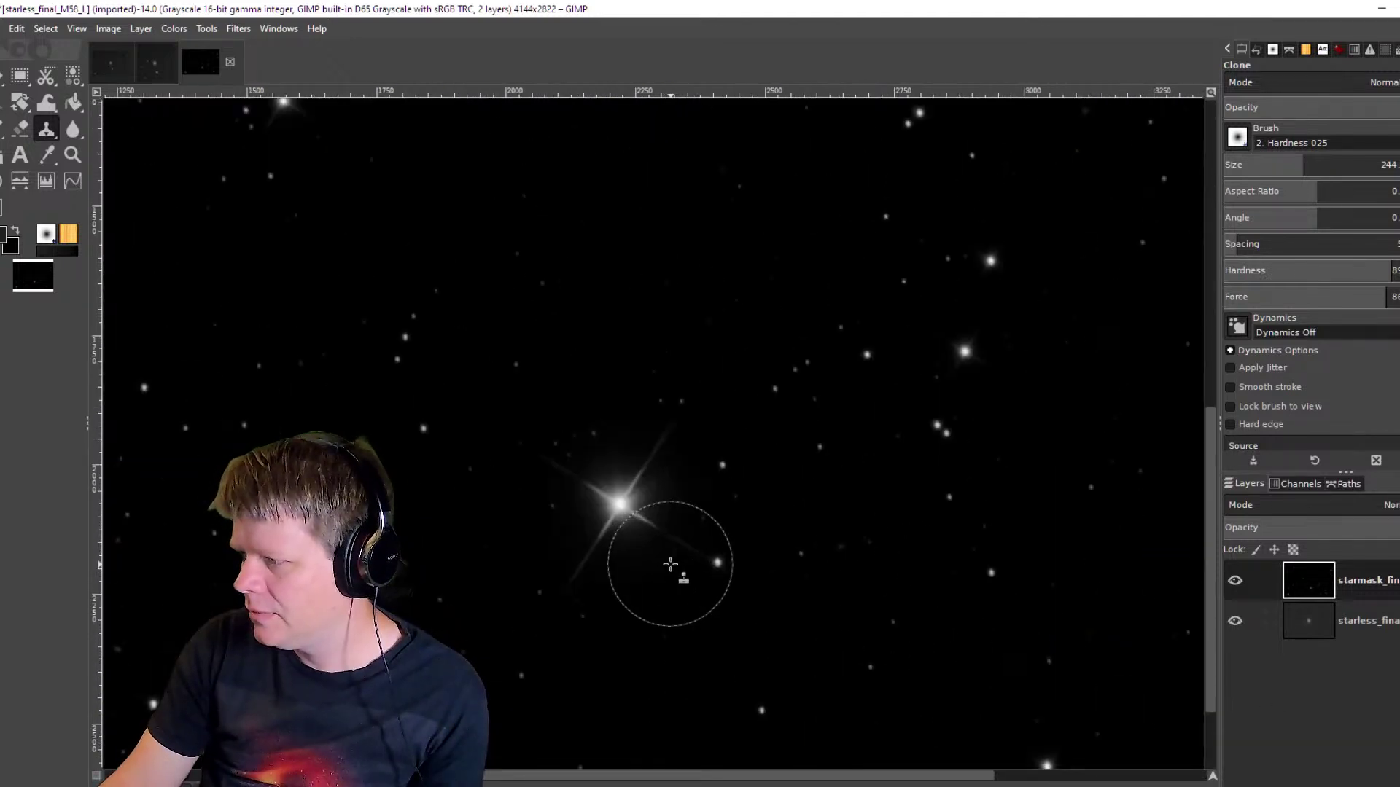
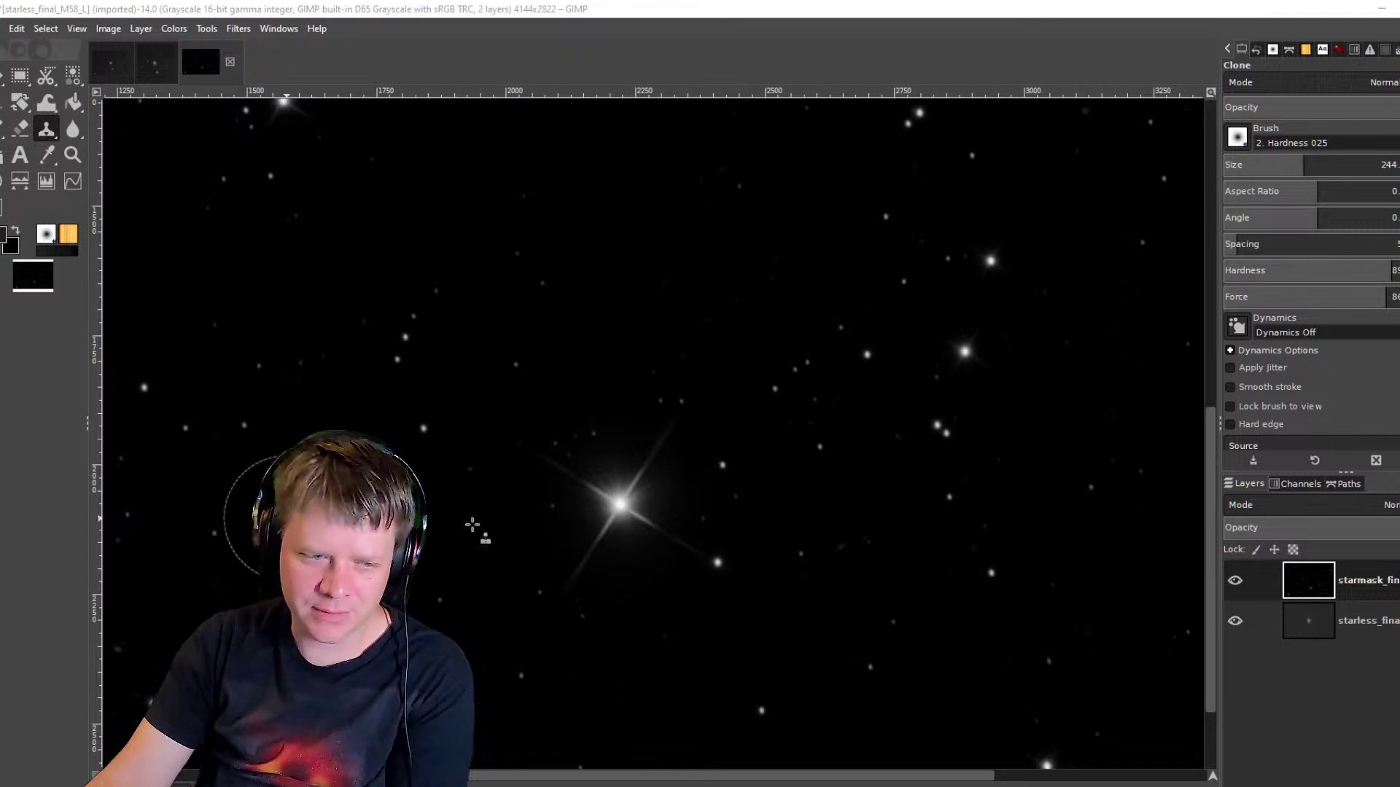
click(1312, 504)
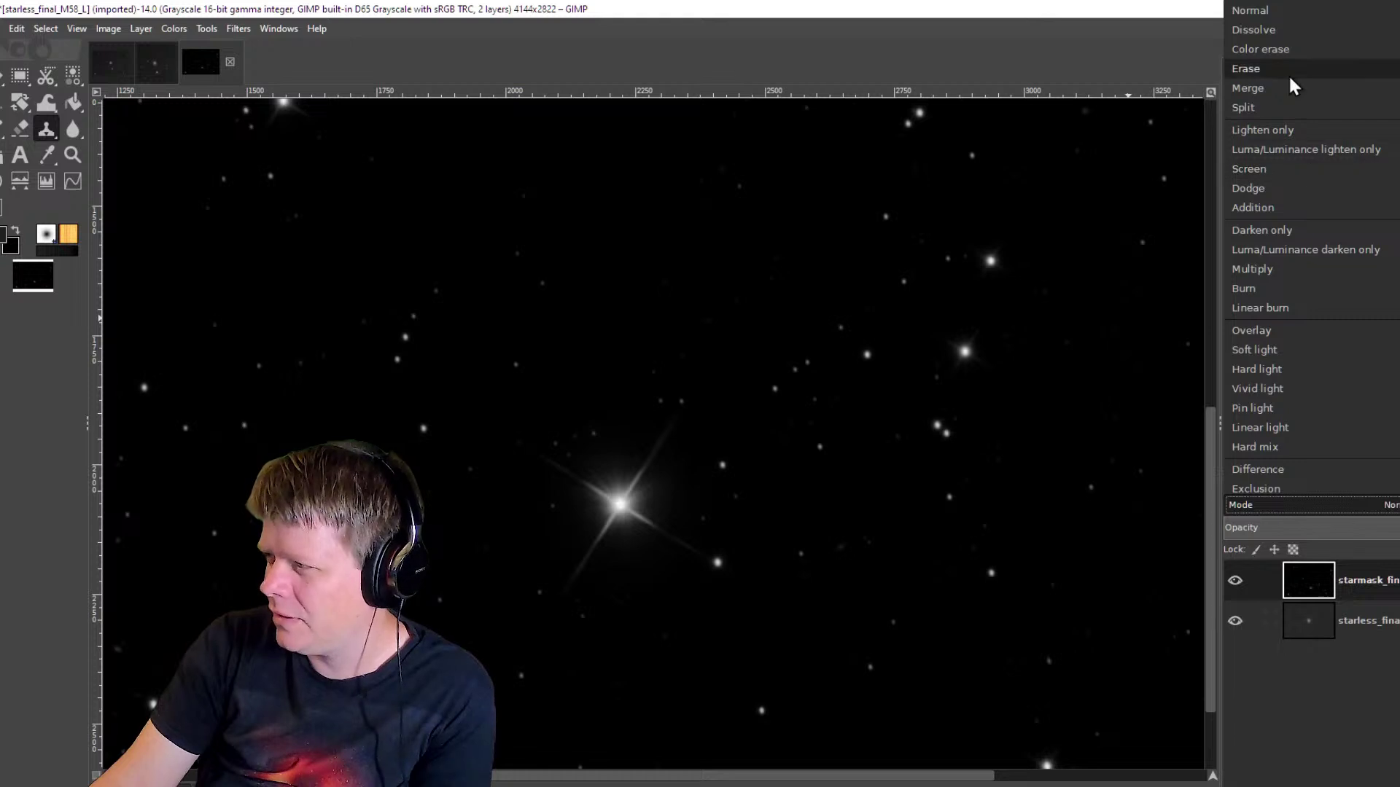
click(1295, 172)
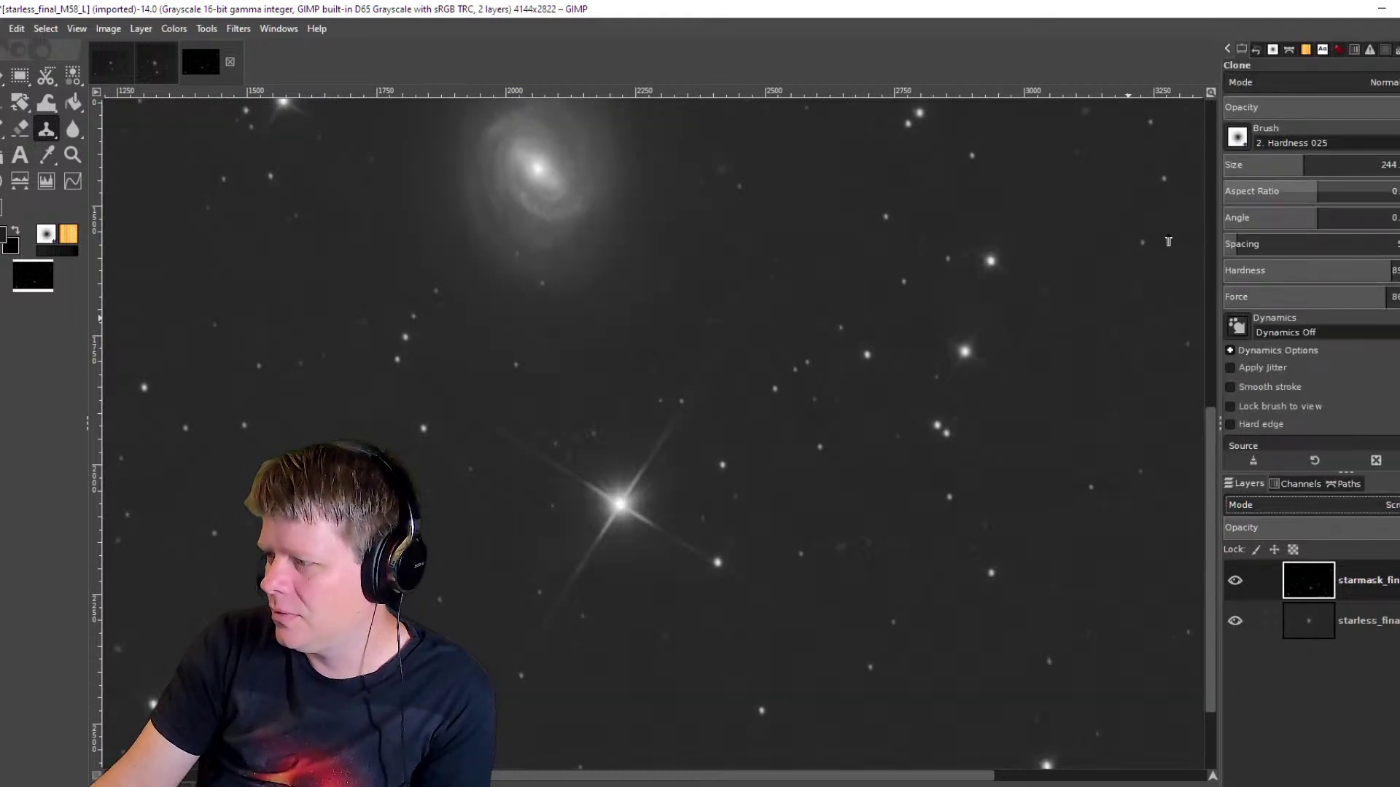
drag(662, 332, 822, 550)
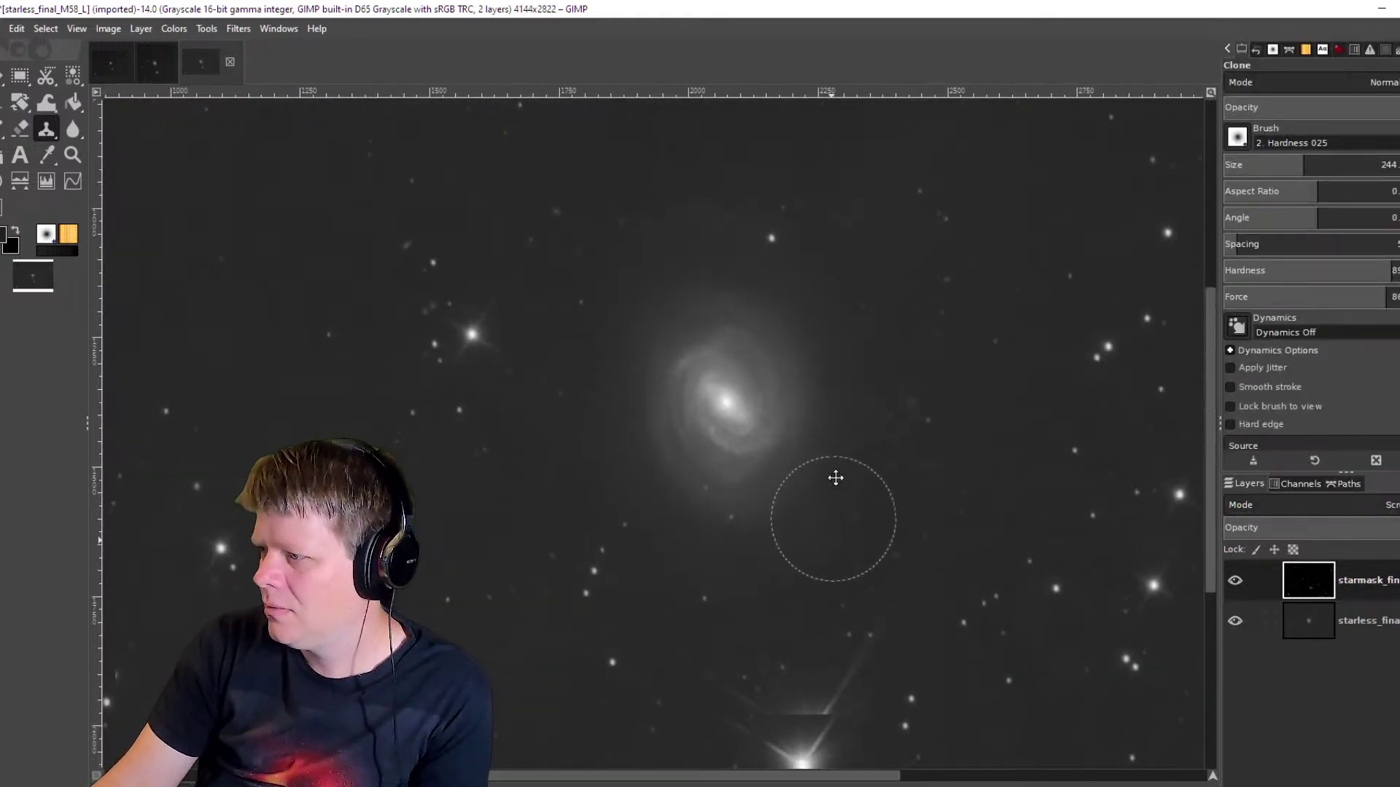
scroll(834, 475, down, 2)
scroll(781, 469, right, 2)
Change the starmask layer's blend mode to Addition and examine the stars across the whole image.
click(1284, 500)
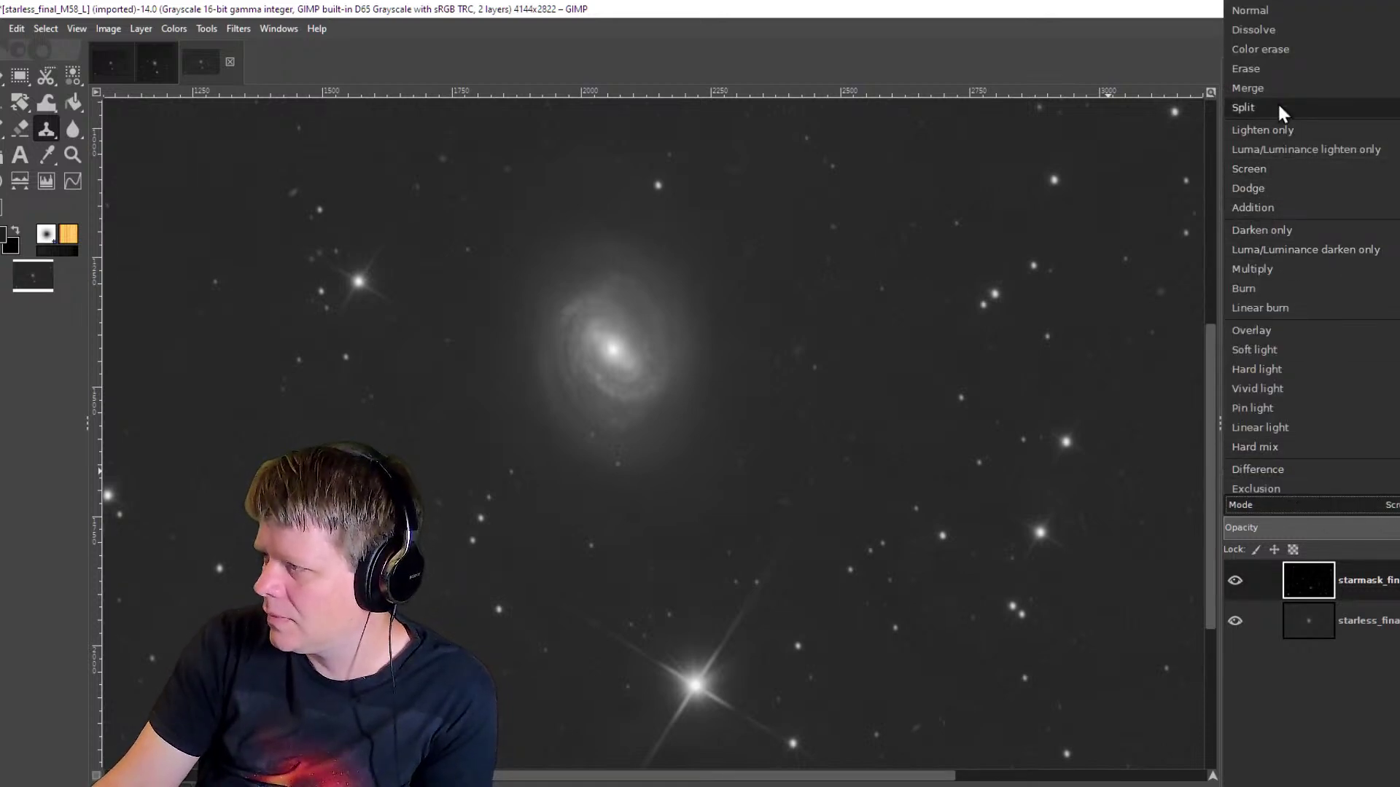
click(1283, 209)
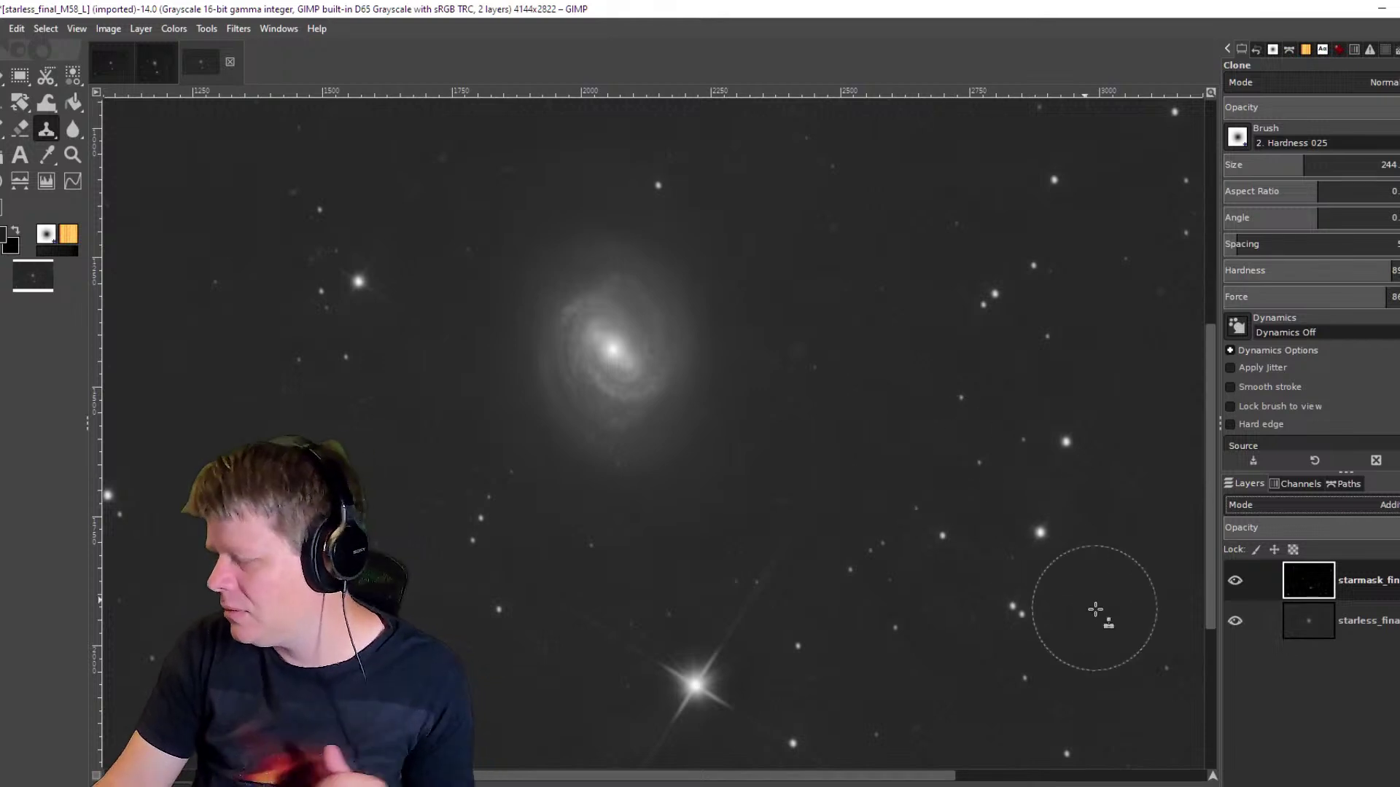
drag(1093, 609, 772, 306)
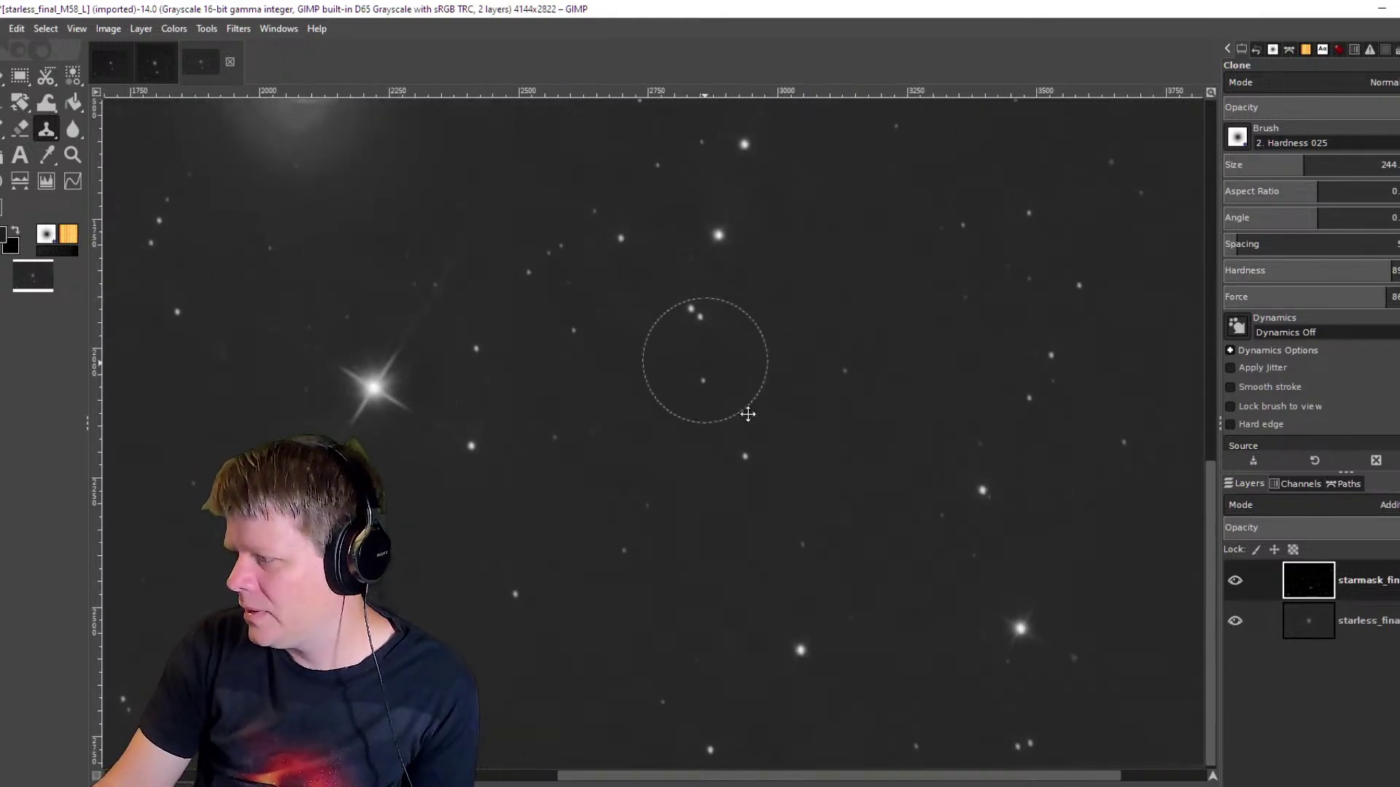
drag(693, 359, 1021, 579)
scroll(753, 436, down, 3)
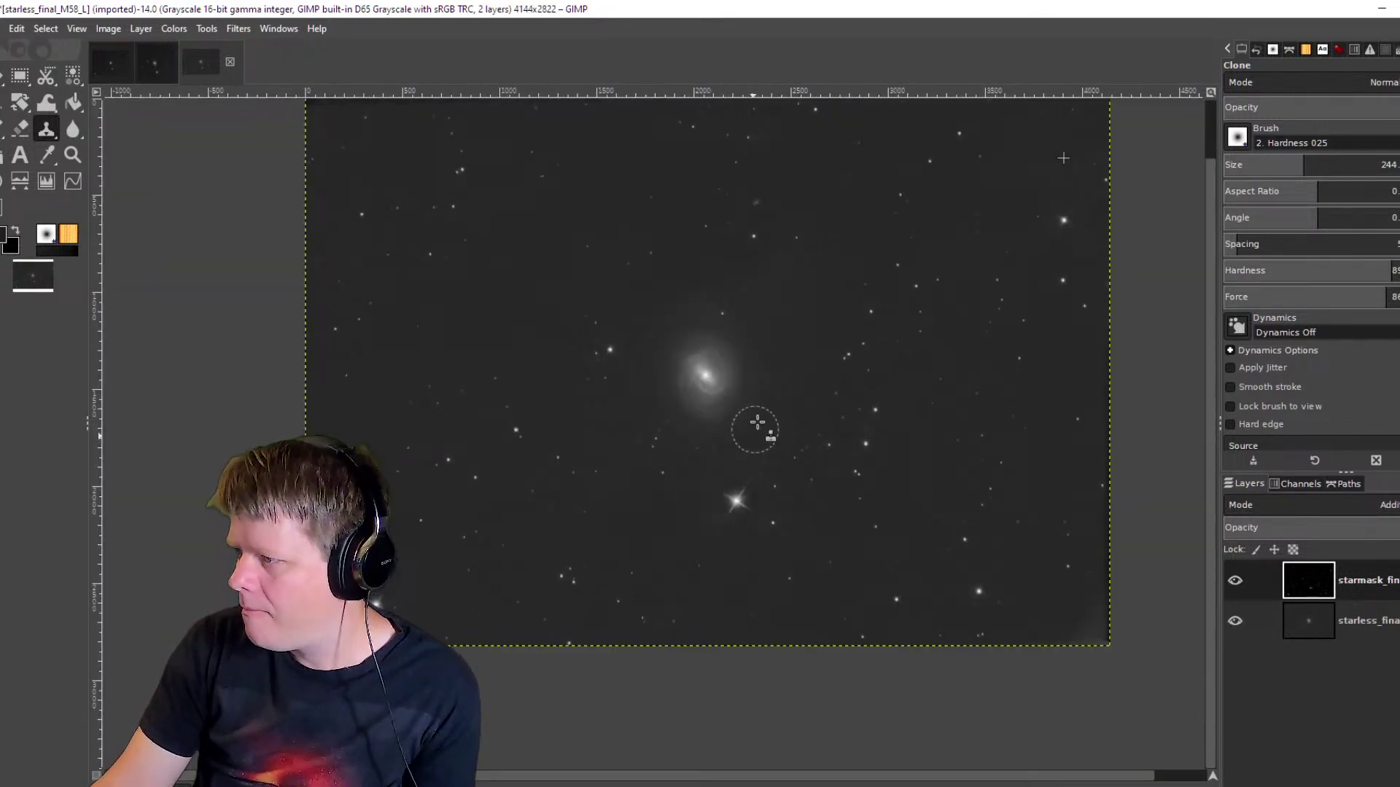
drag(775, 319, 696, 359)
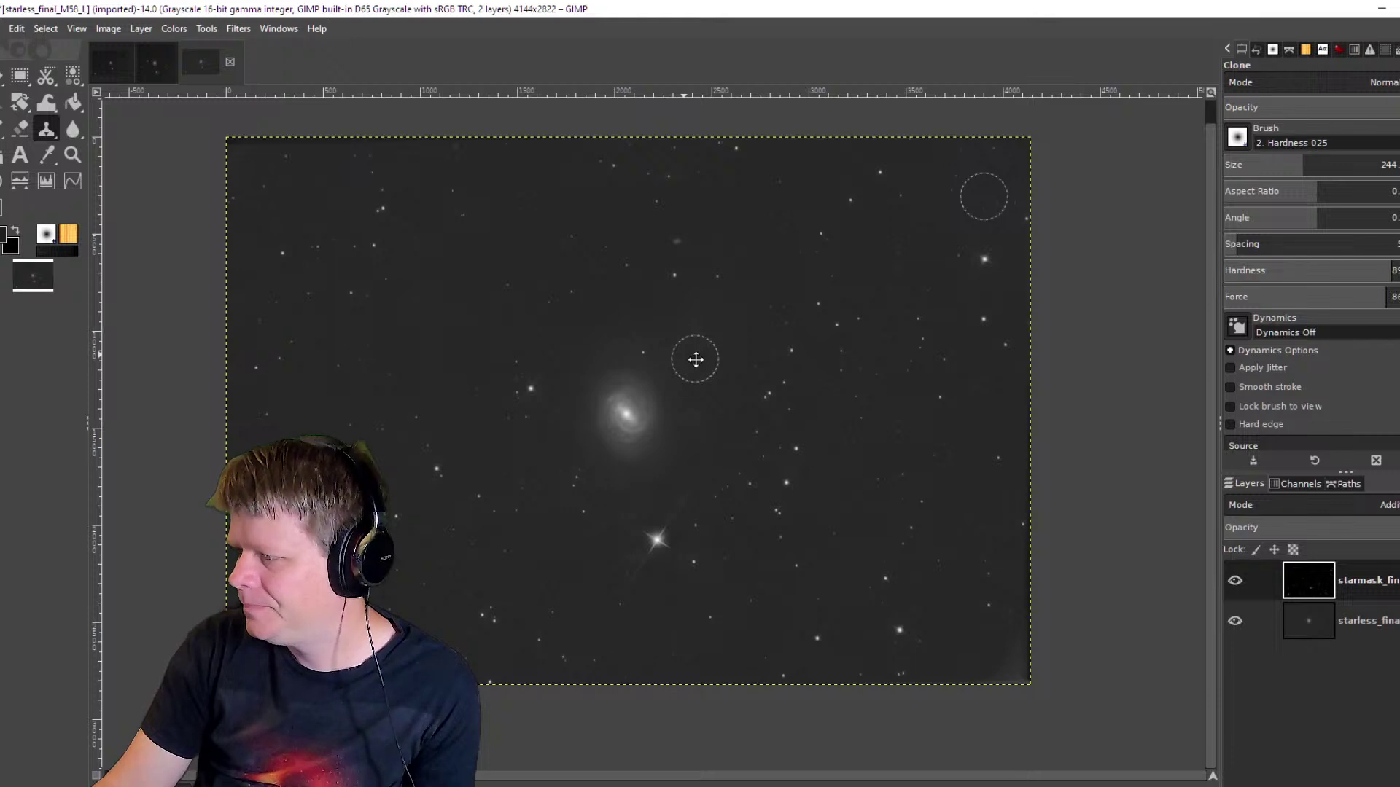
scroll(631, 508, up, 3)
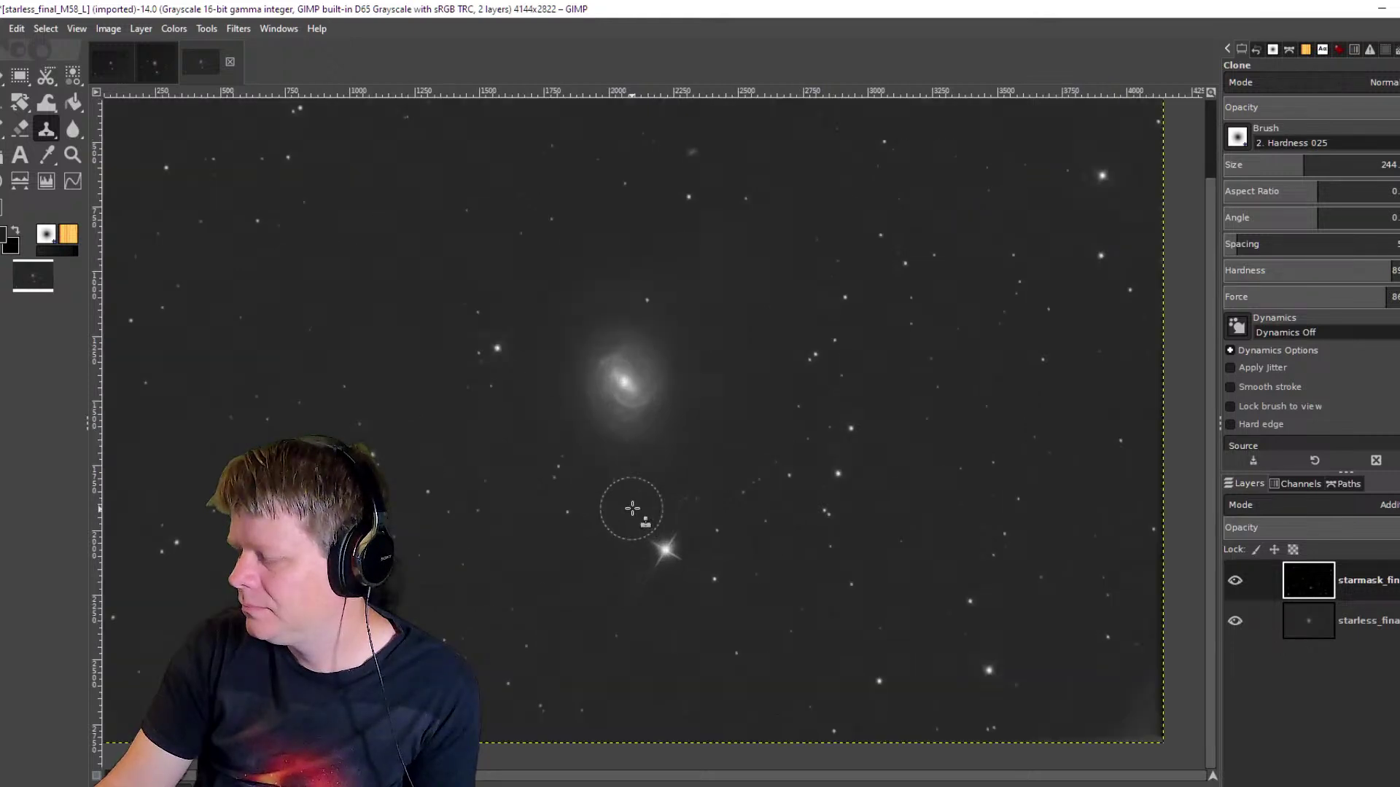
scroll(634, 505, down, 2)
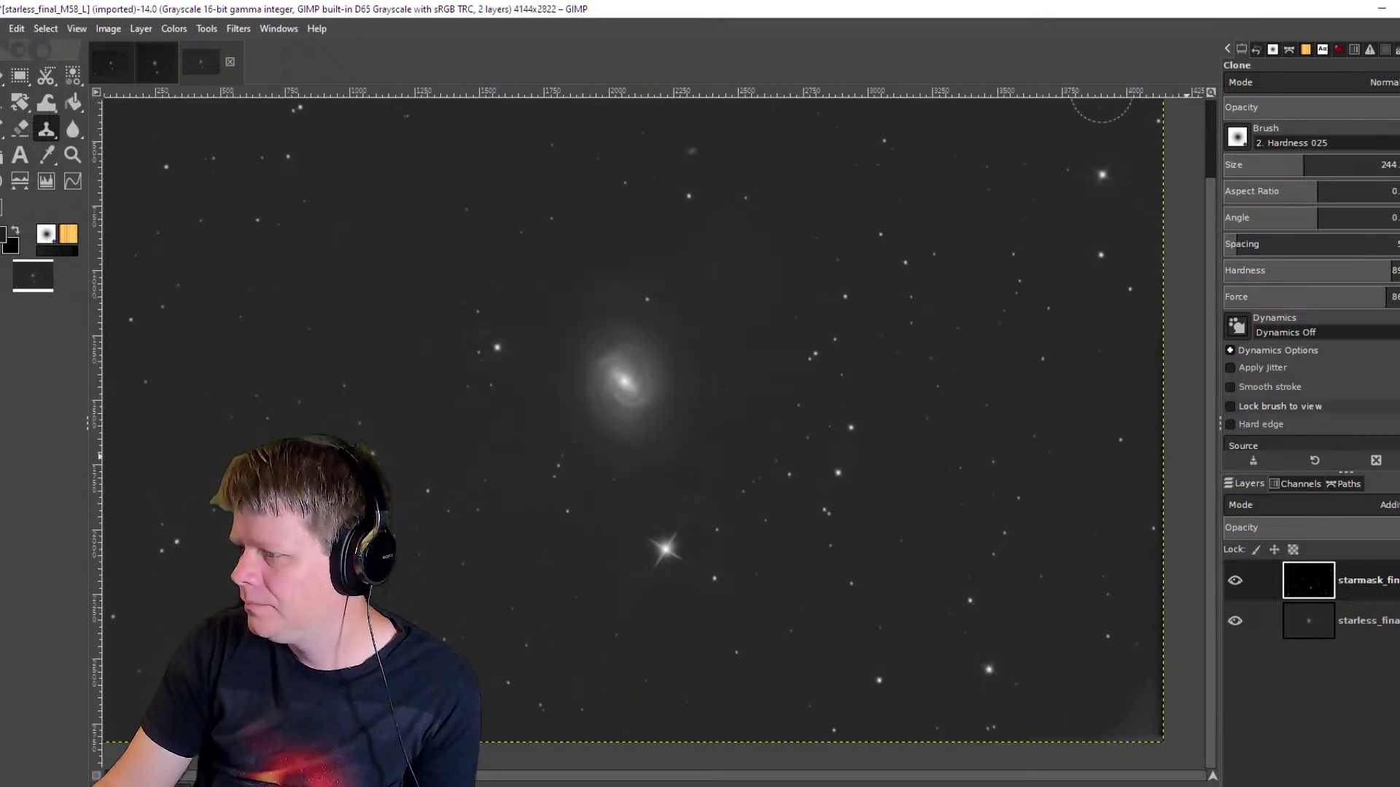
Switch the starmask layer back to Screen mode and inspect a bright star's diffraction spikes up close.
click(1388, 505)
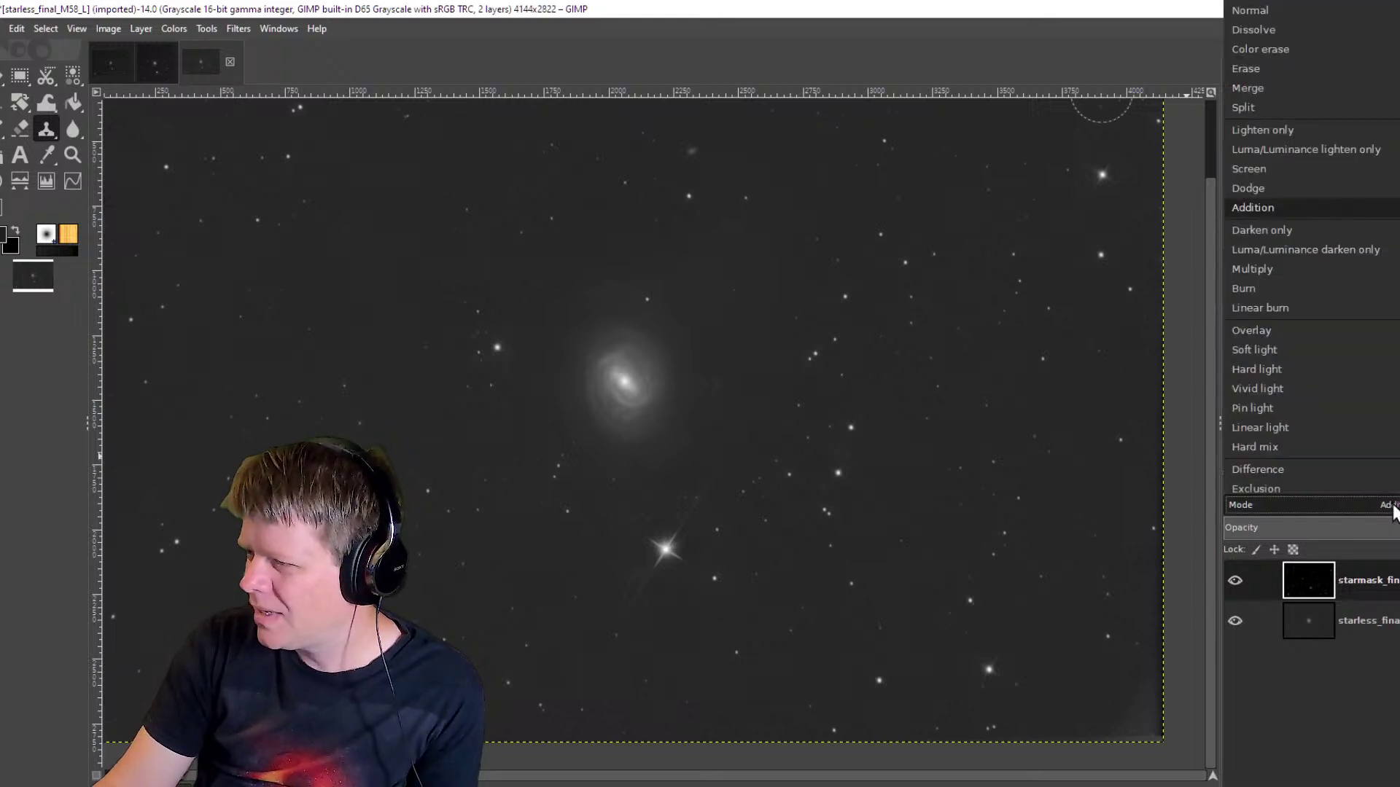
click(1293, 168)
scroll(495, 361, up, 7)
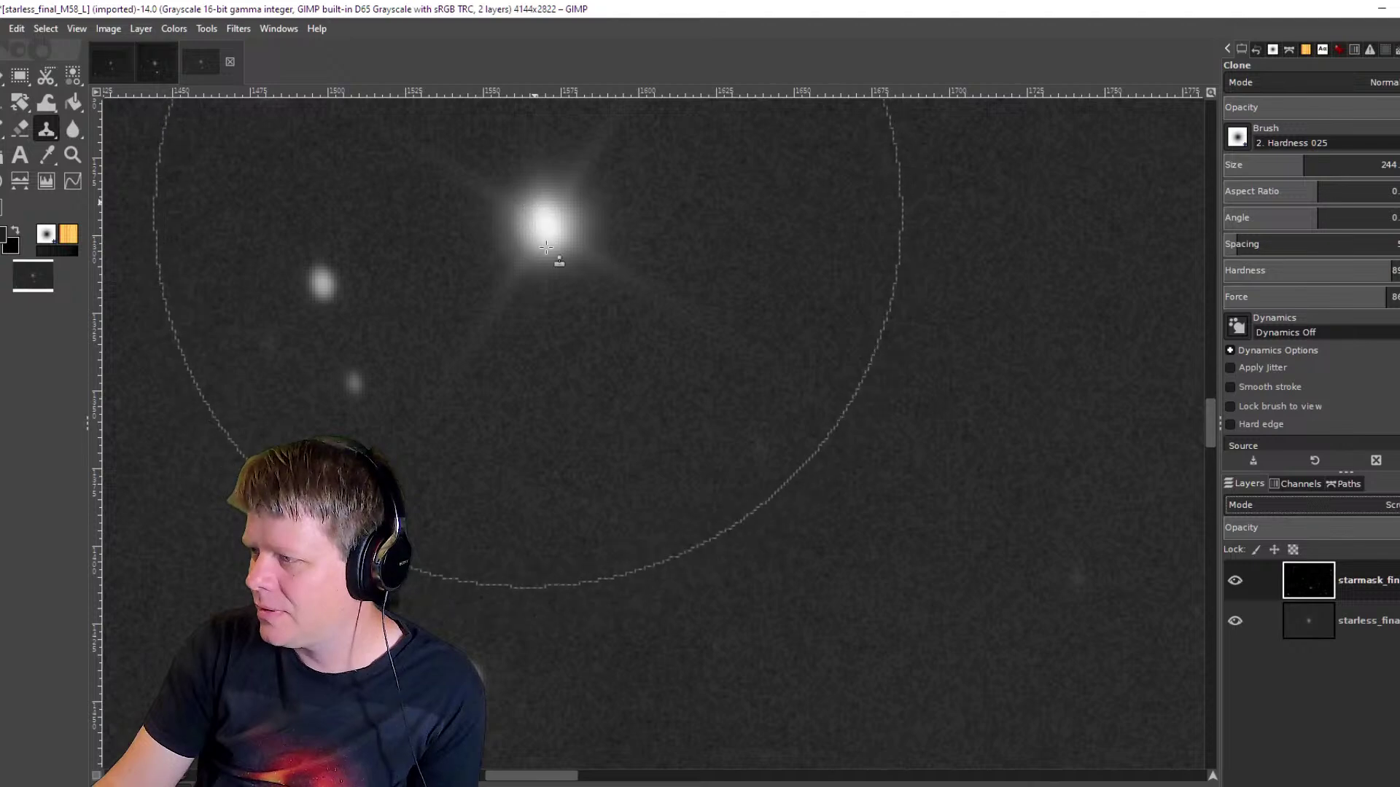
Try Addition mode on the starmask layer at close range and compare the spikes and nearby faint stars.
click(1377, 506)
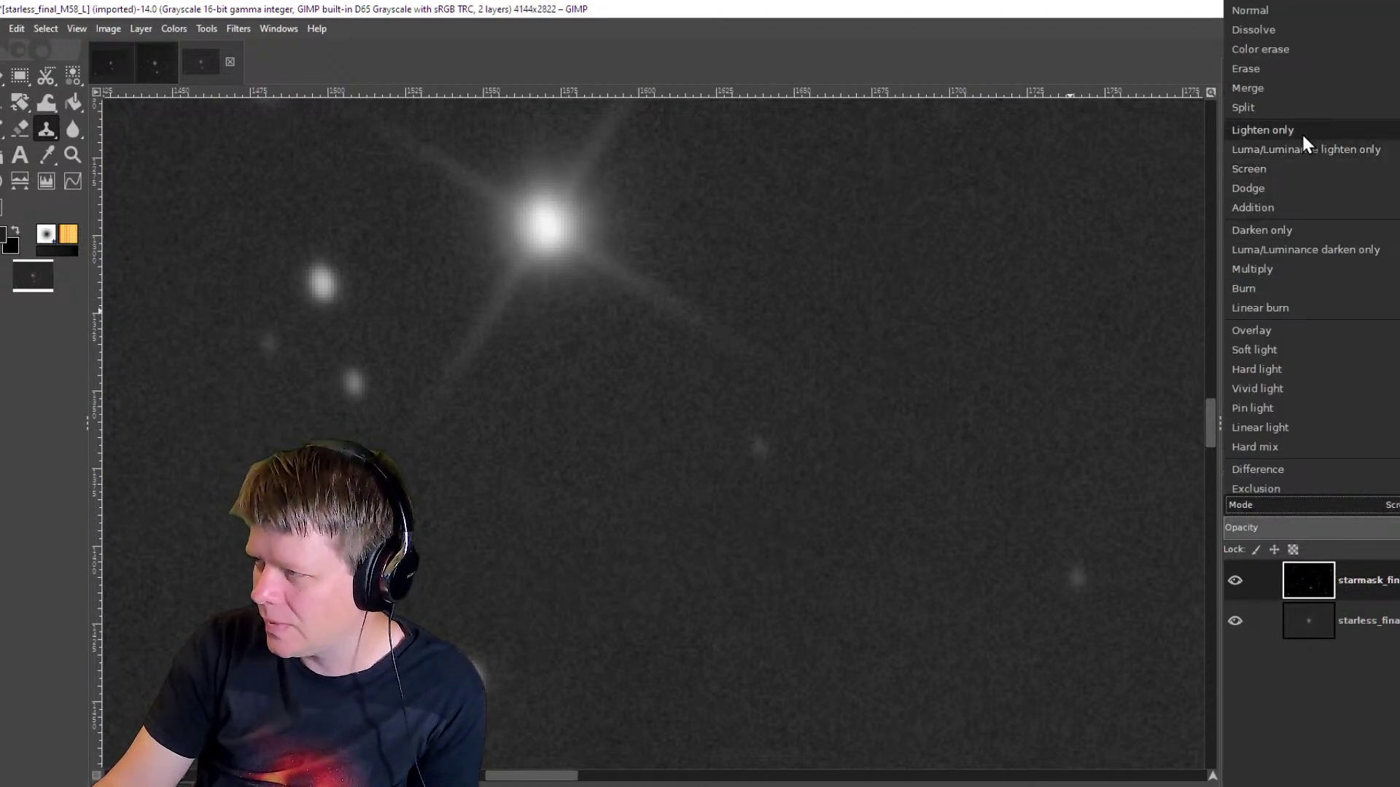
click(1284, 208)
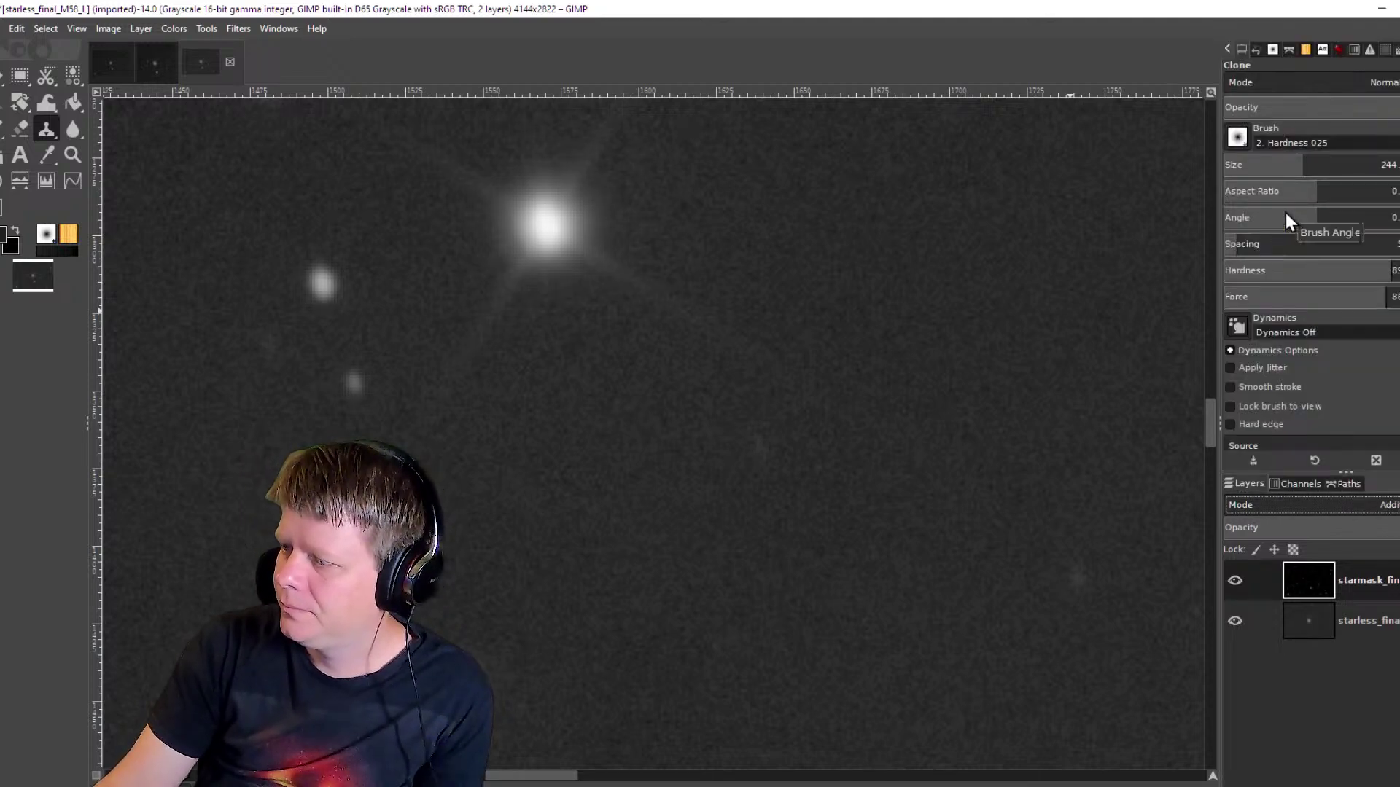
scroll(780, 384, down, 3)
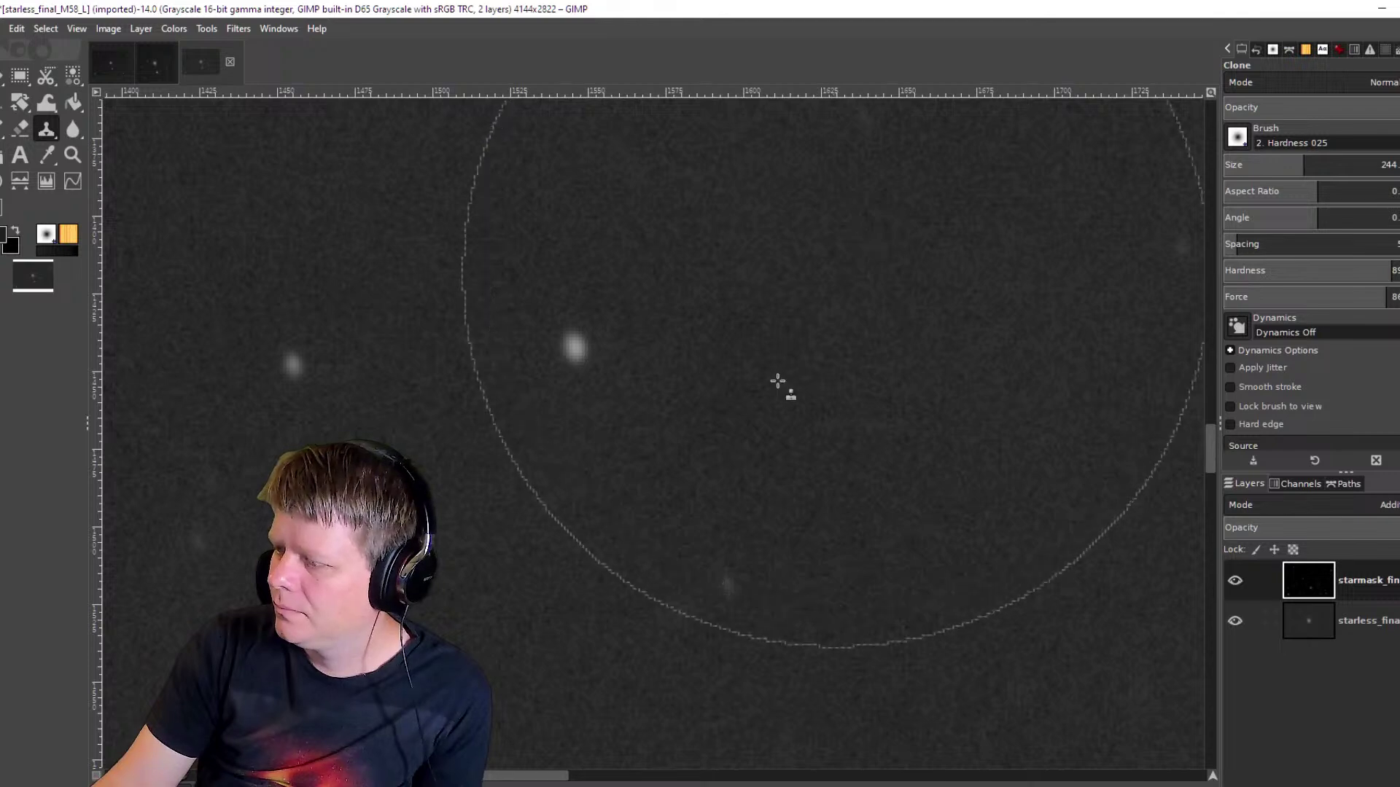
scroll(697, 328, right, 3)
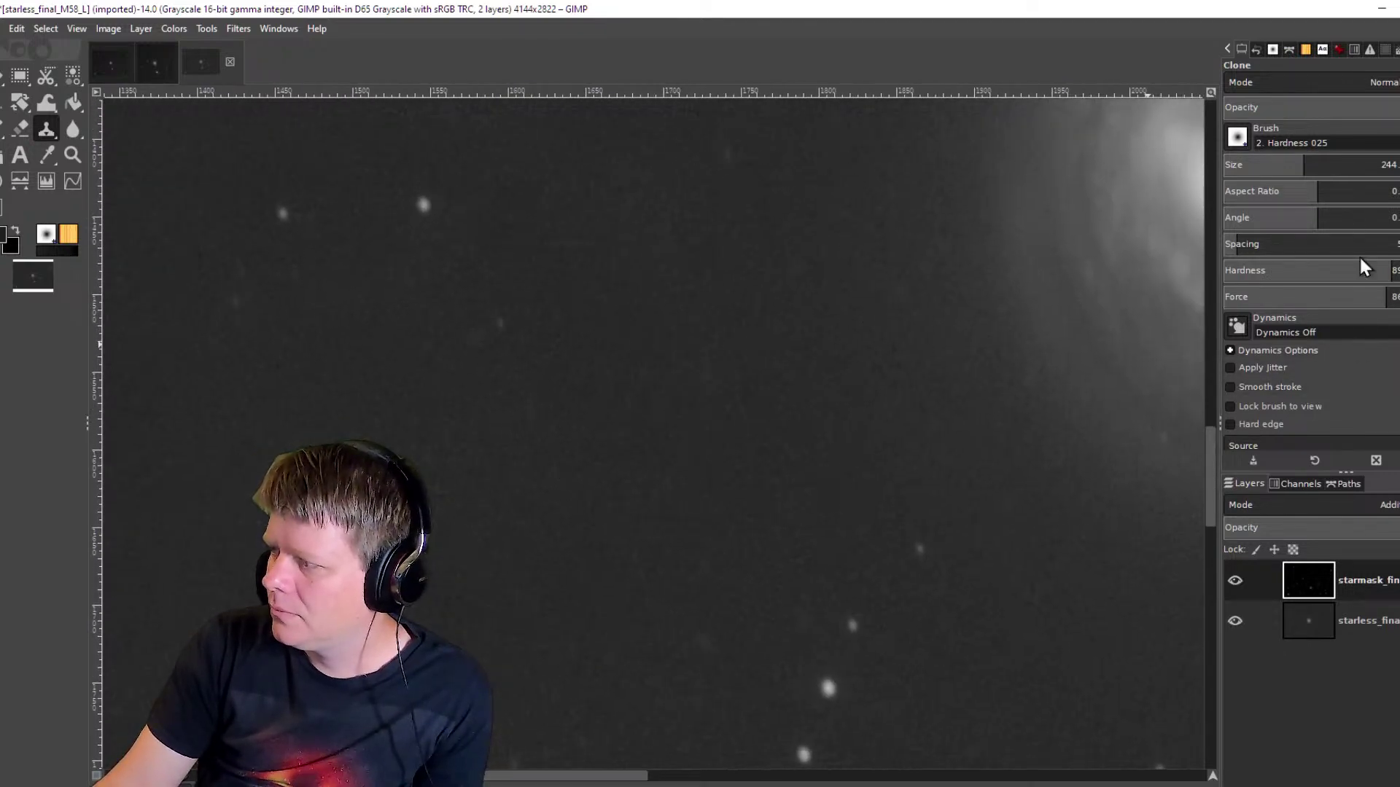
Return the starmask layer to Screen mode and compare the faint stars beside the galaxy.
click(1340, 510)
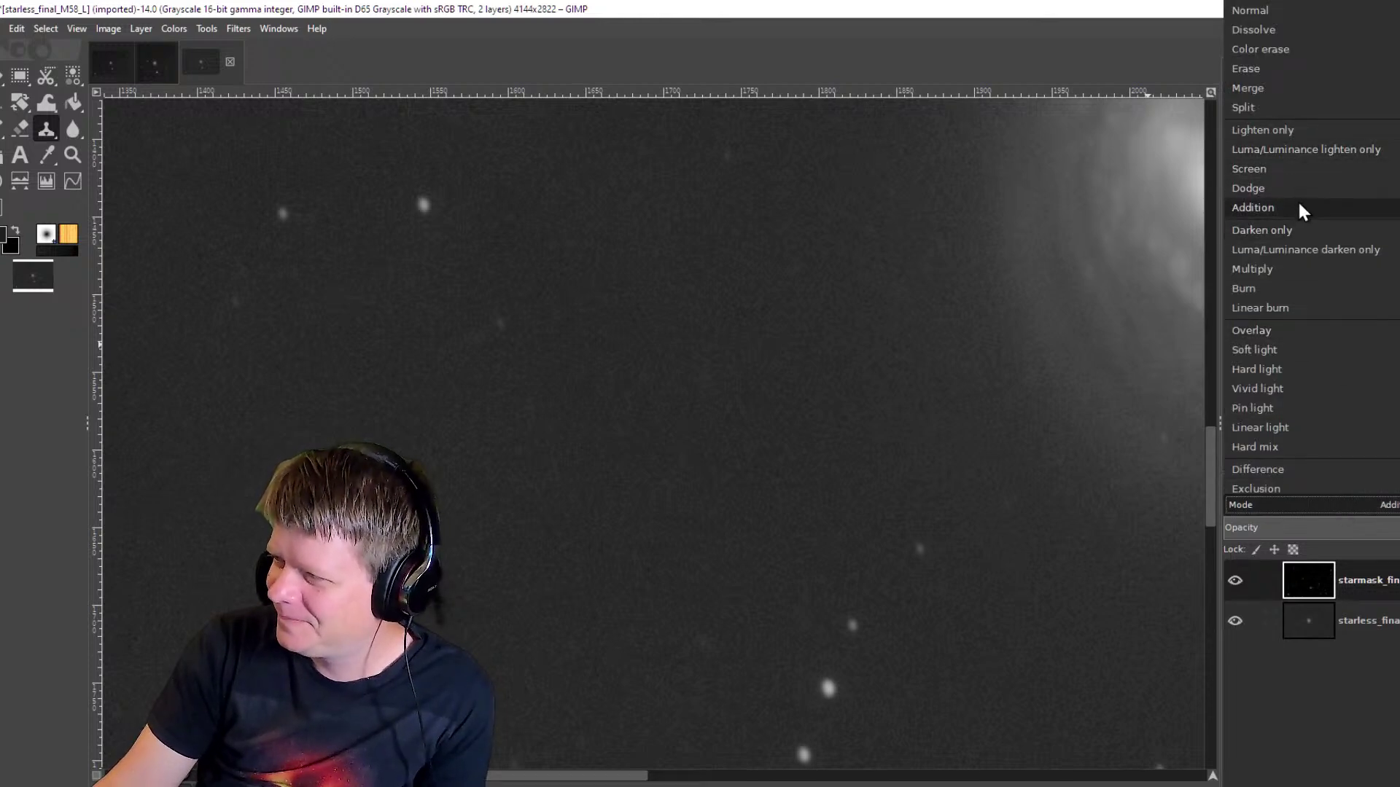
click(1284, 173)
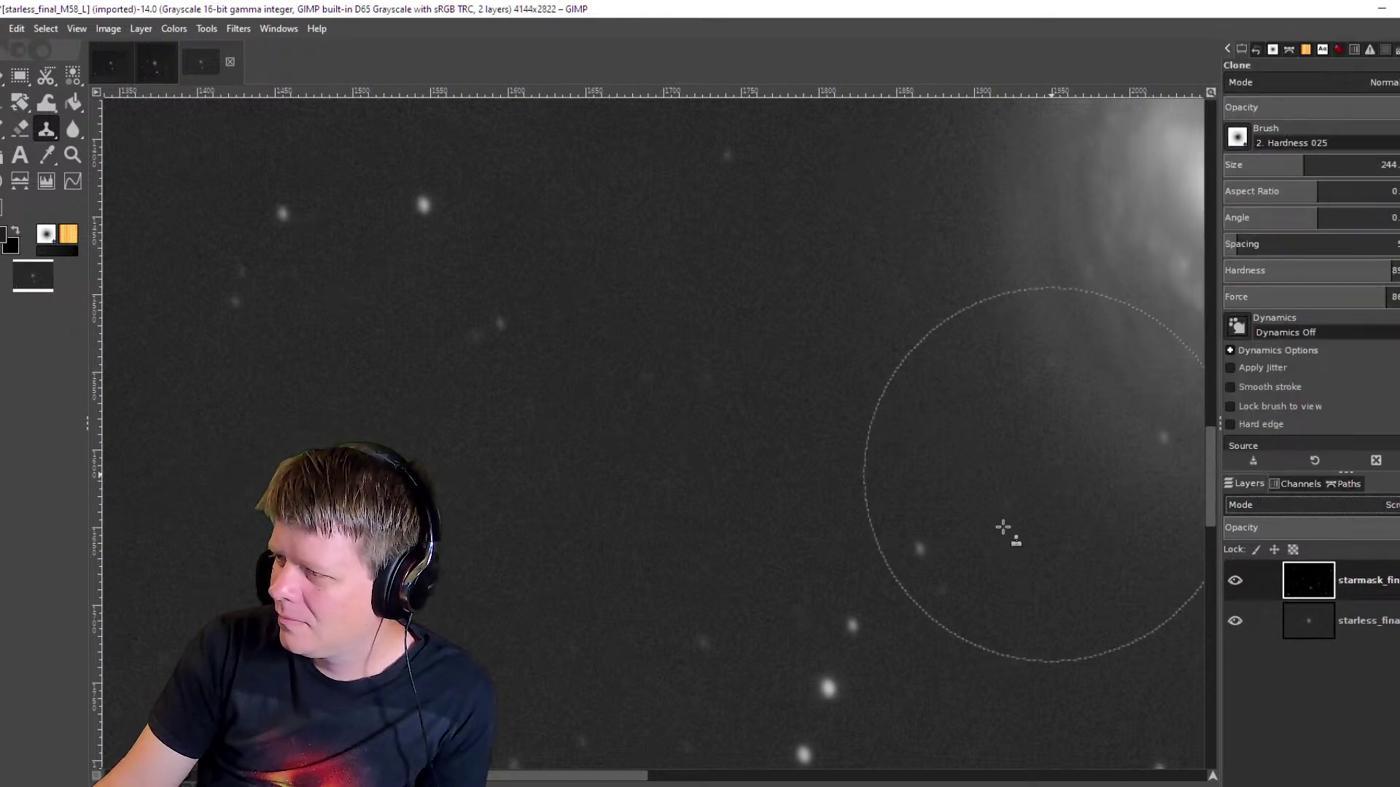
ctrl+scroll(890, 562, down, 3)
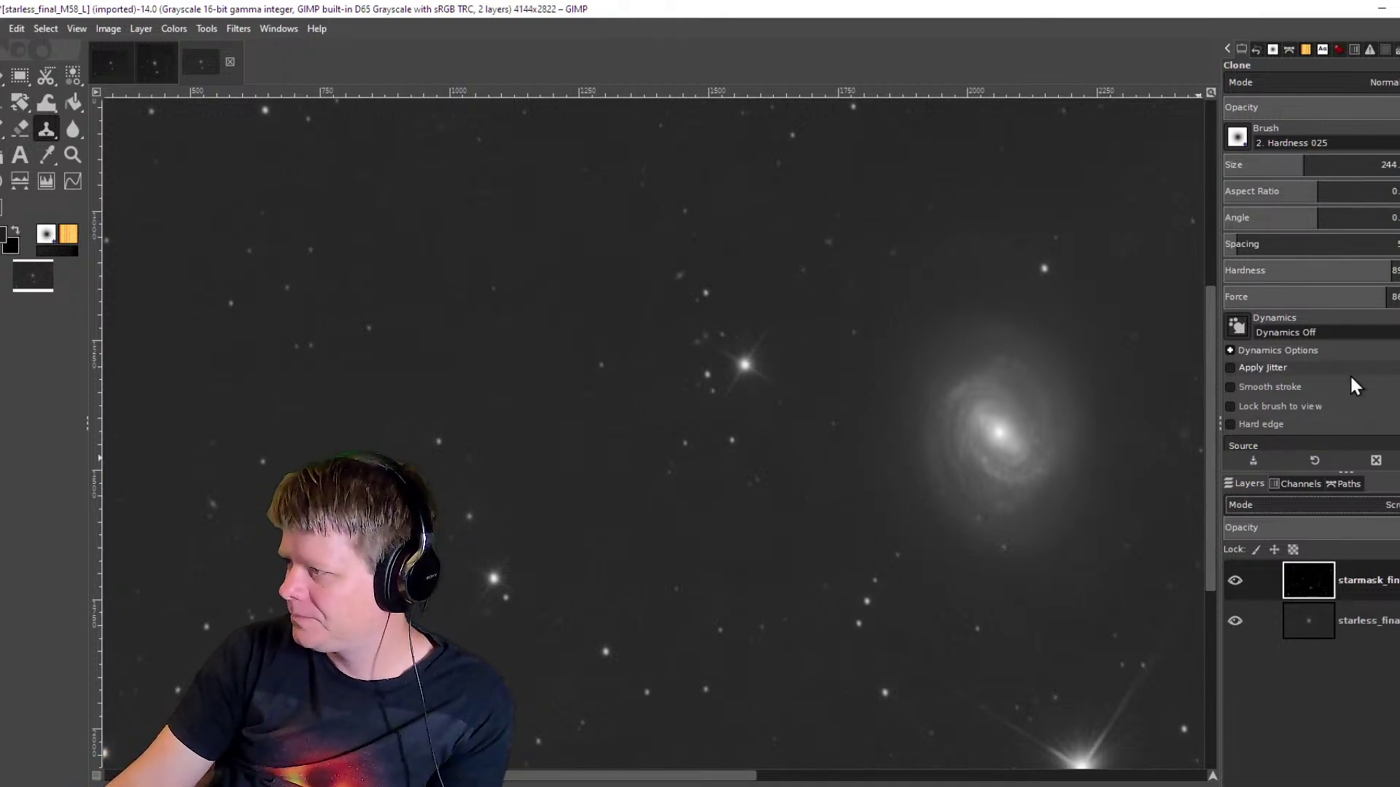
drag(991, 391, 635, 315)
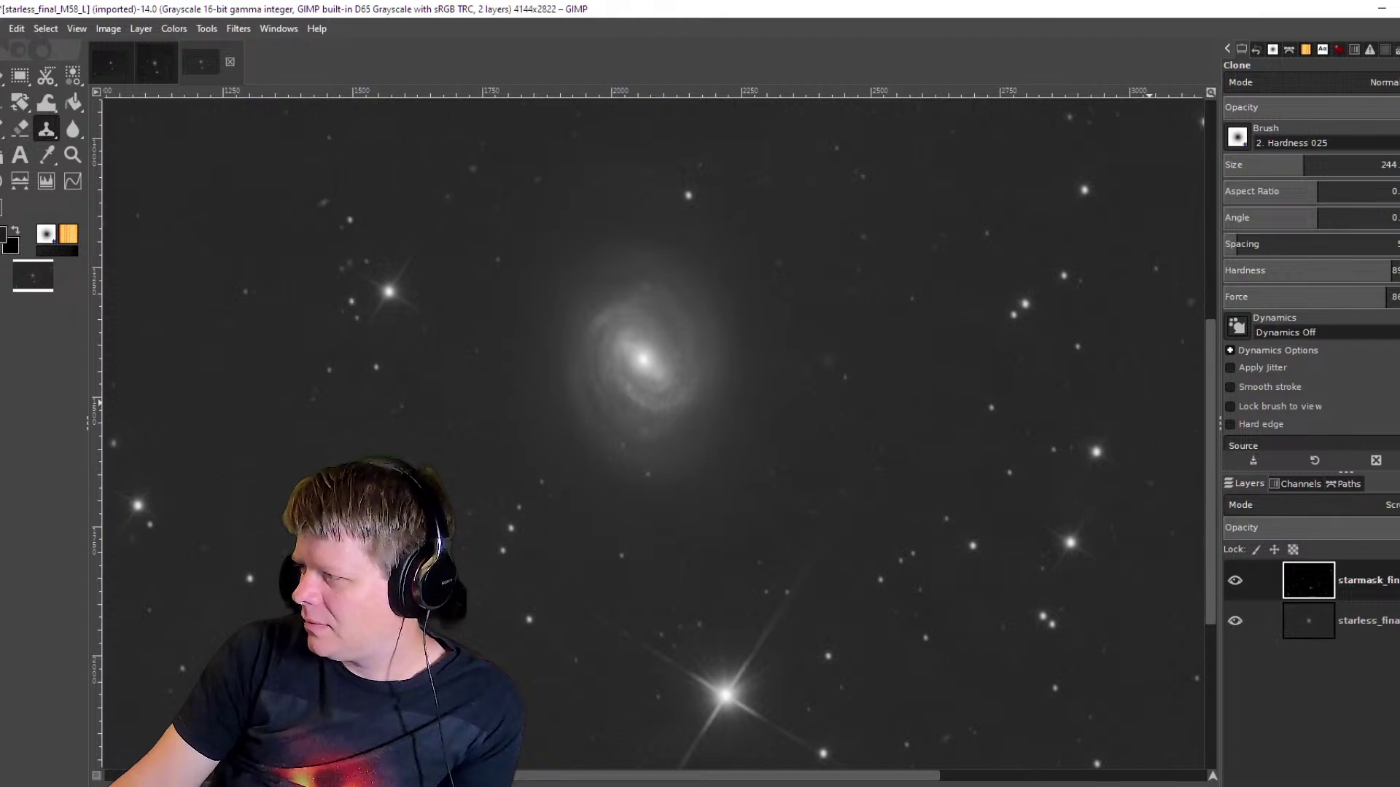
Set the starmask layer's blend mode to Addition and review the recombined image up close and as a whole.
click(1312, 504)
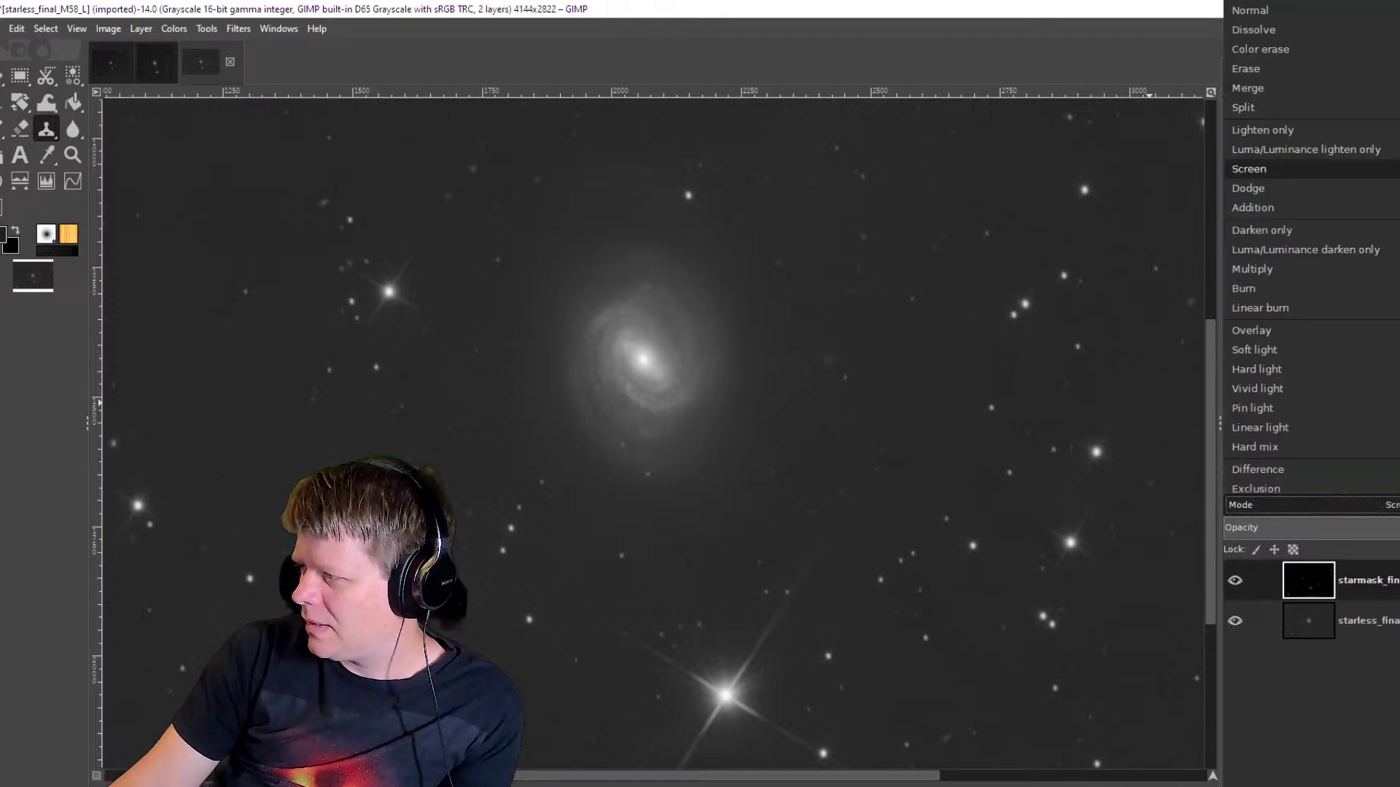
click(1287, 207)
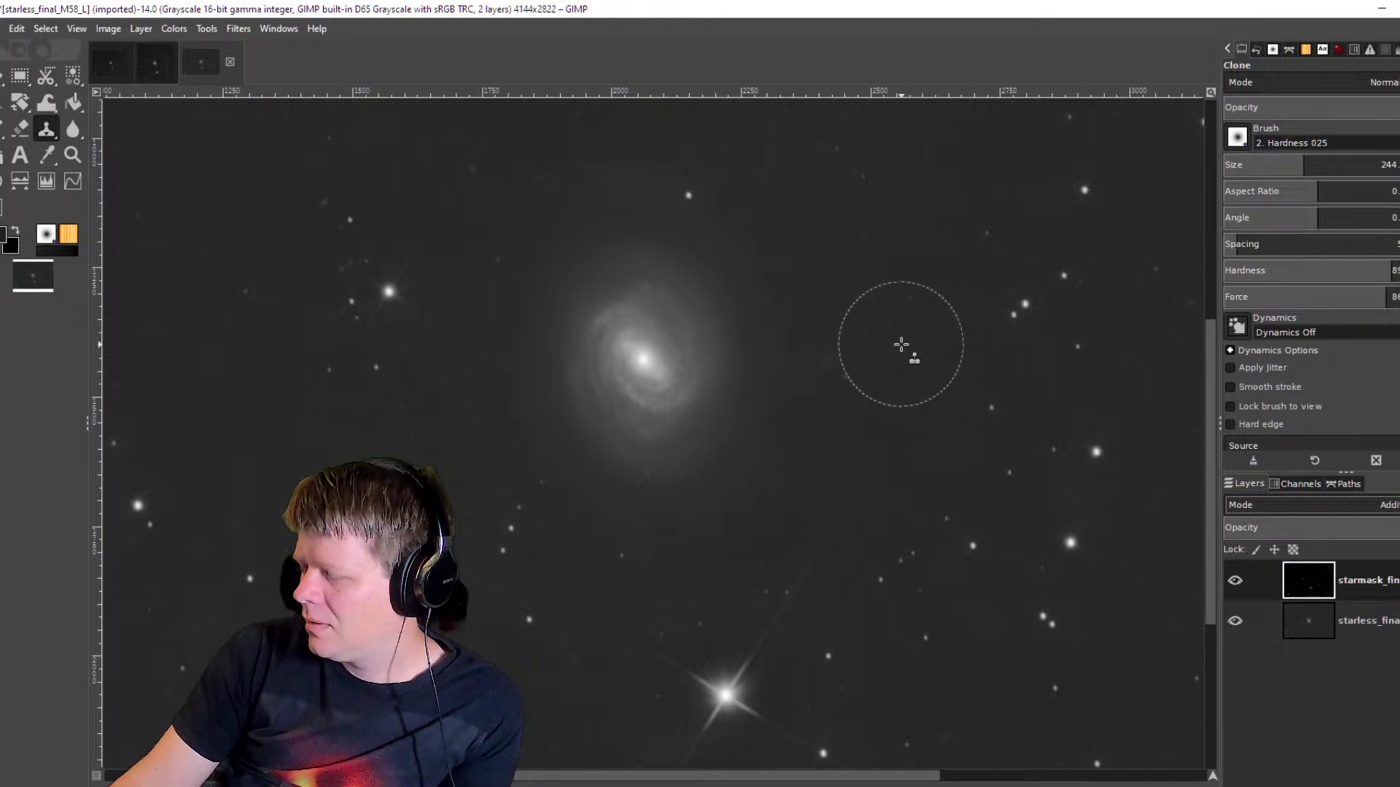
scroll(903, 350, down, 2)
scroll(901, 344, down, 1)
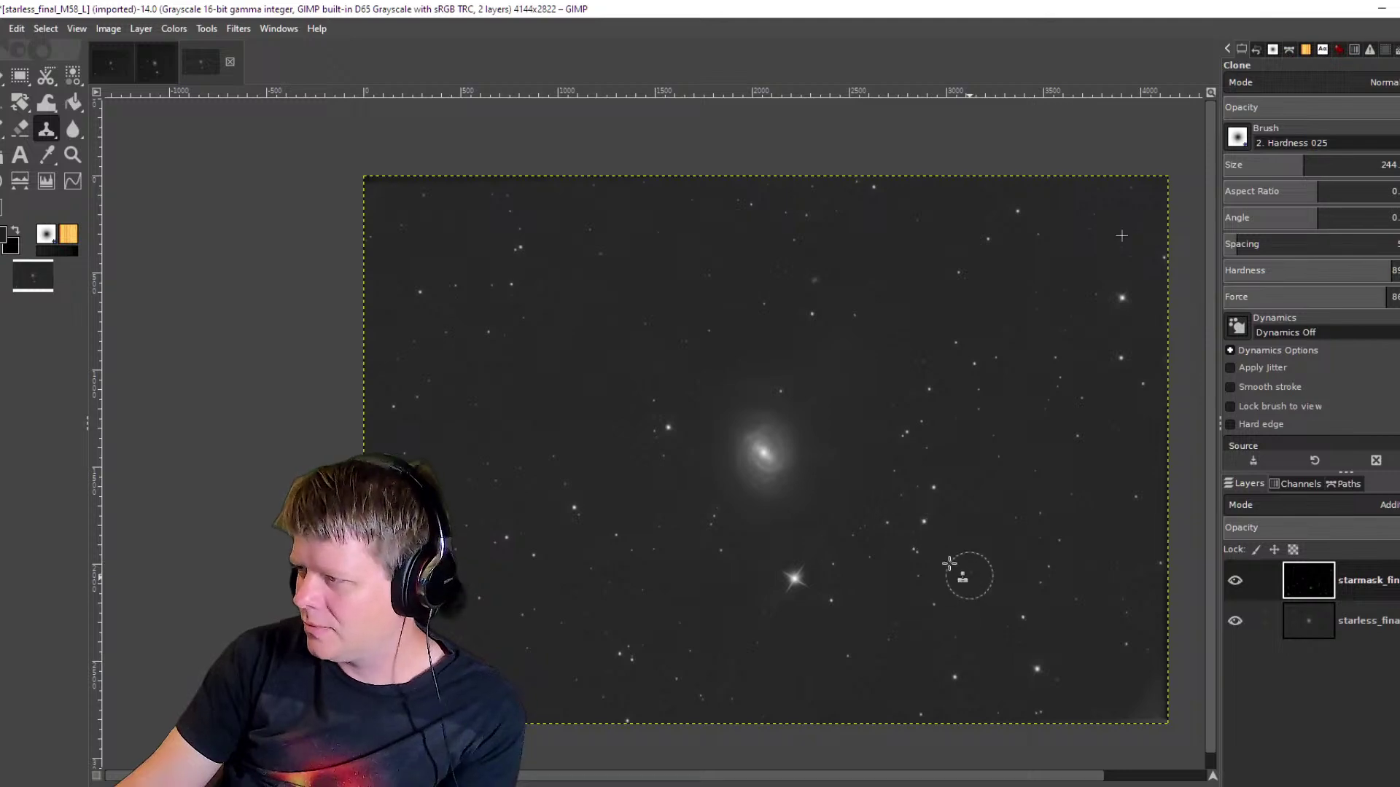
ctrl+scroll(952, 568, up, 5)
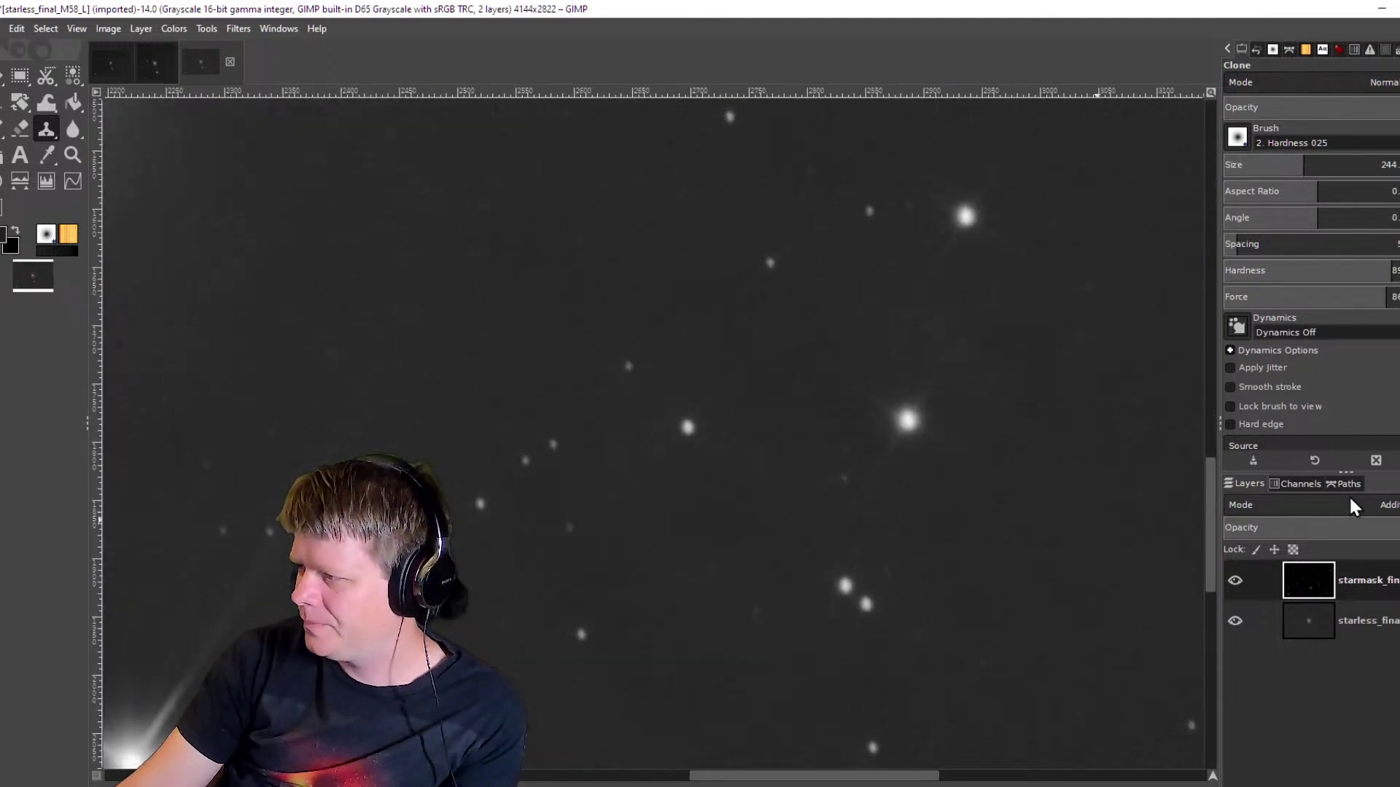
ctrl+scroll(579, 390, down, 3)
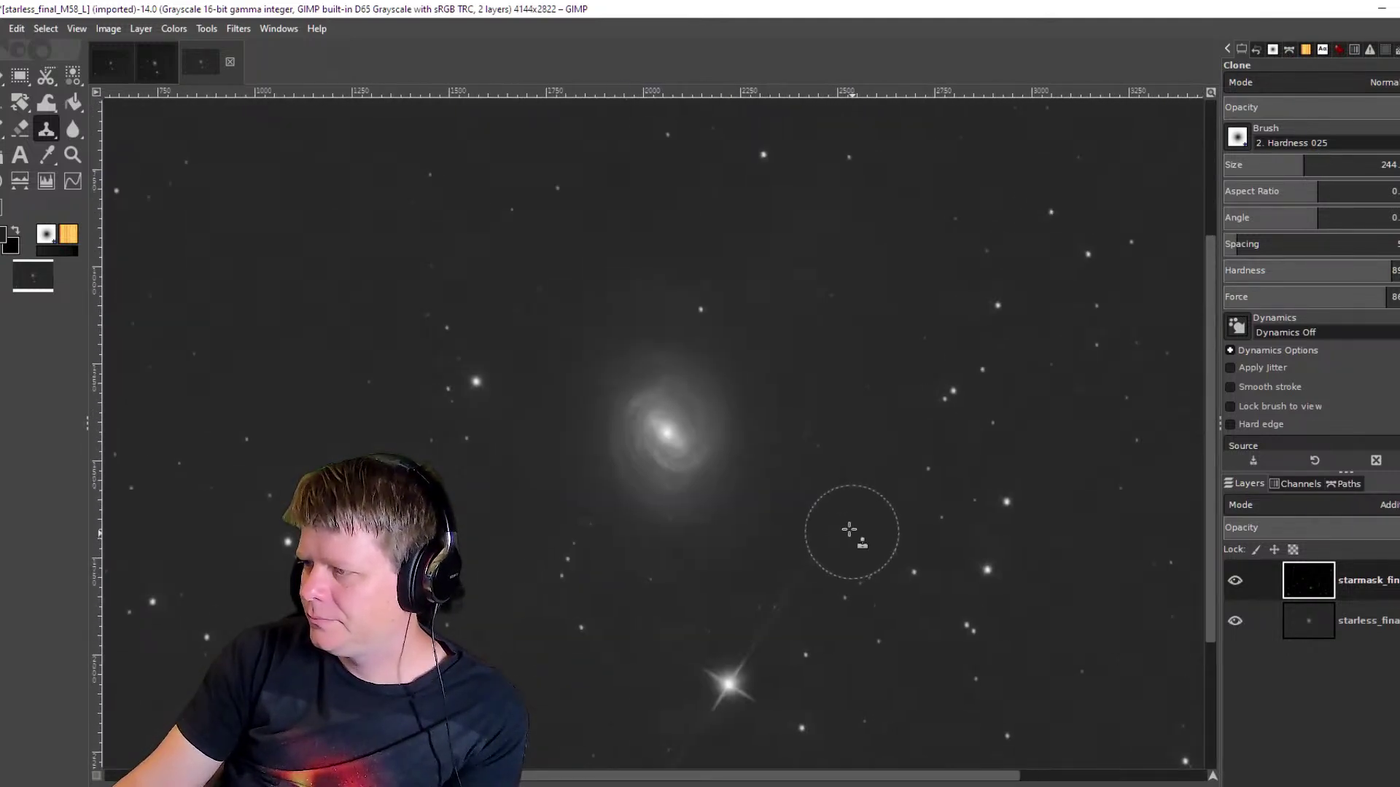
ctrl+scroll(766, 491, down, 2)
ctrl+scroll(809, 499, up, 1)
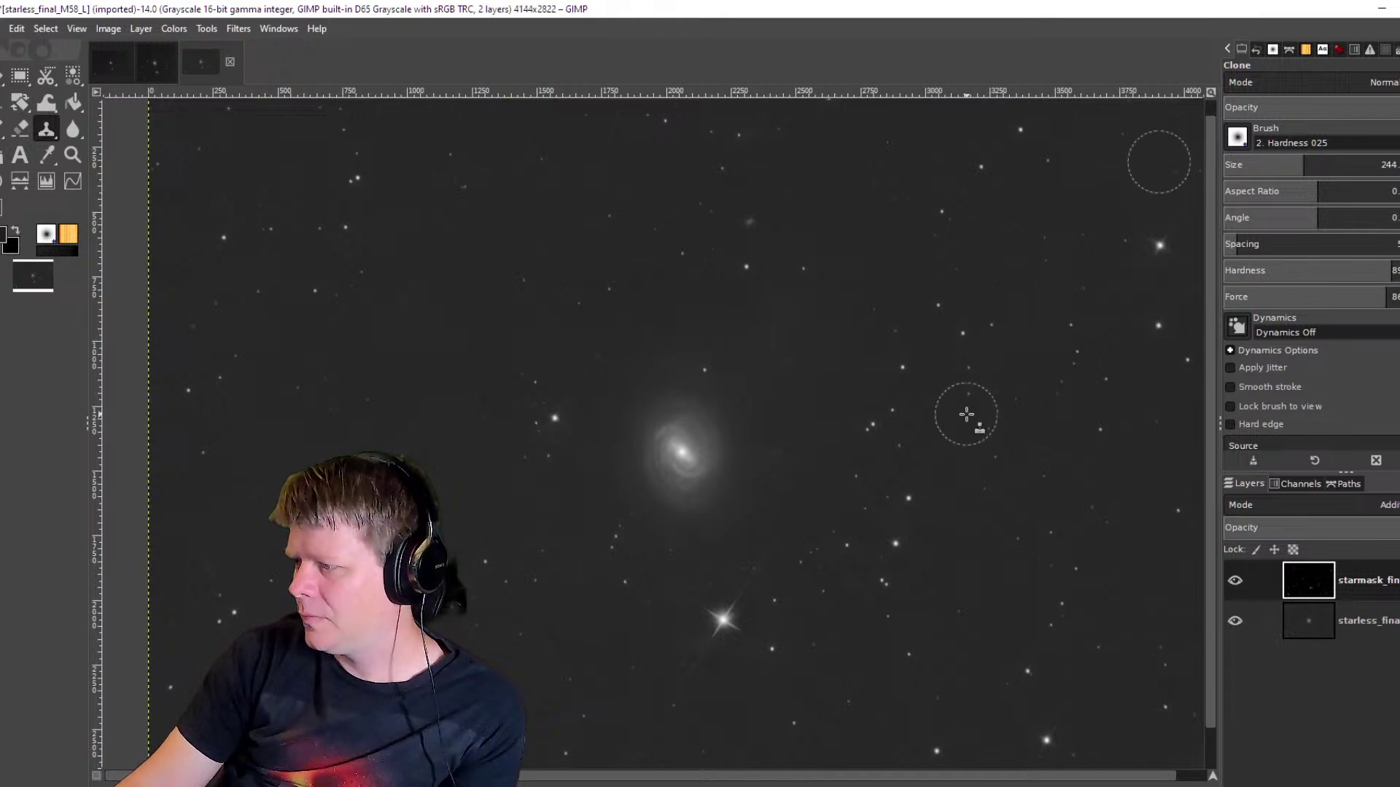
mouse_move(884, 571)
mouse_down()
mouse_move(853, 515)
mouse_move(837, 528)
mouse_up()
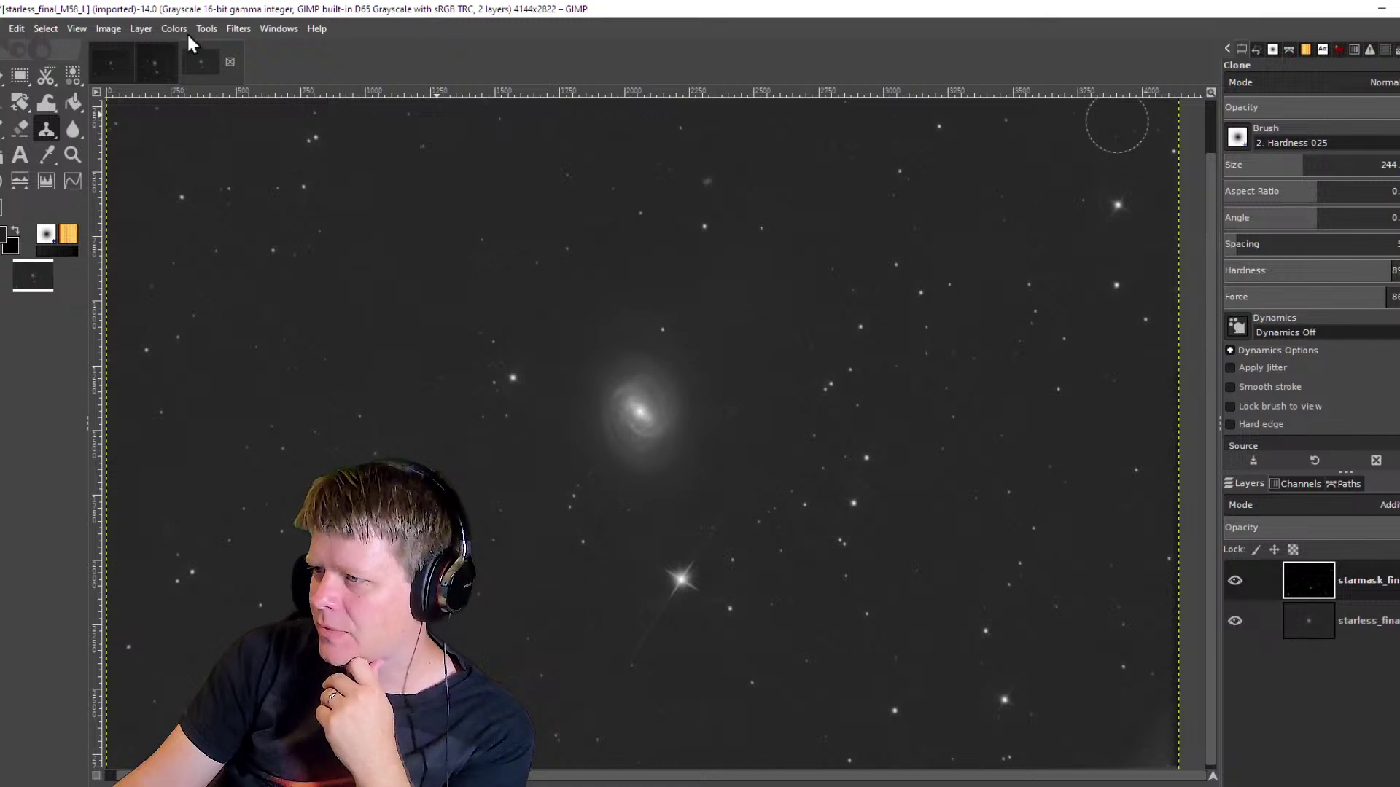
click(109, 28)
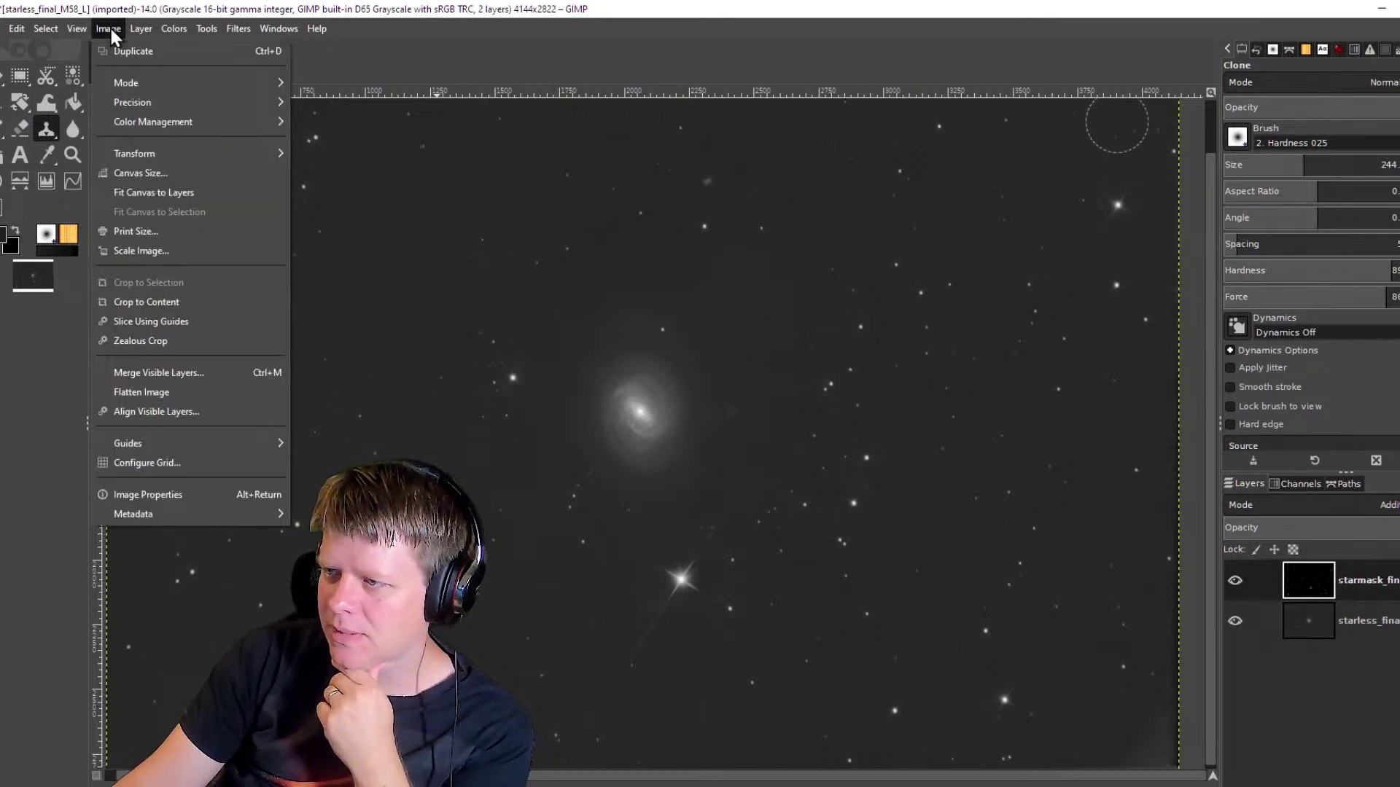
click(329, 80)
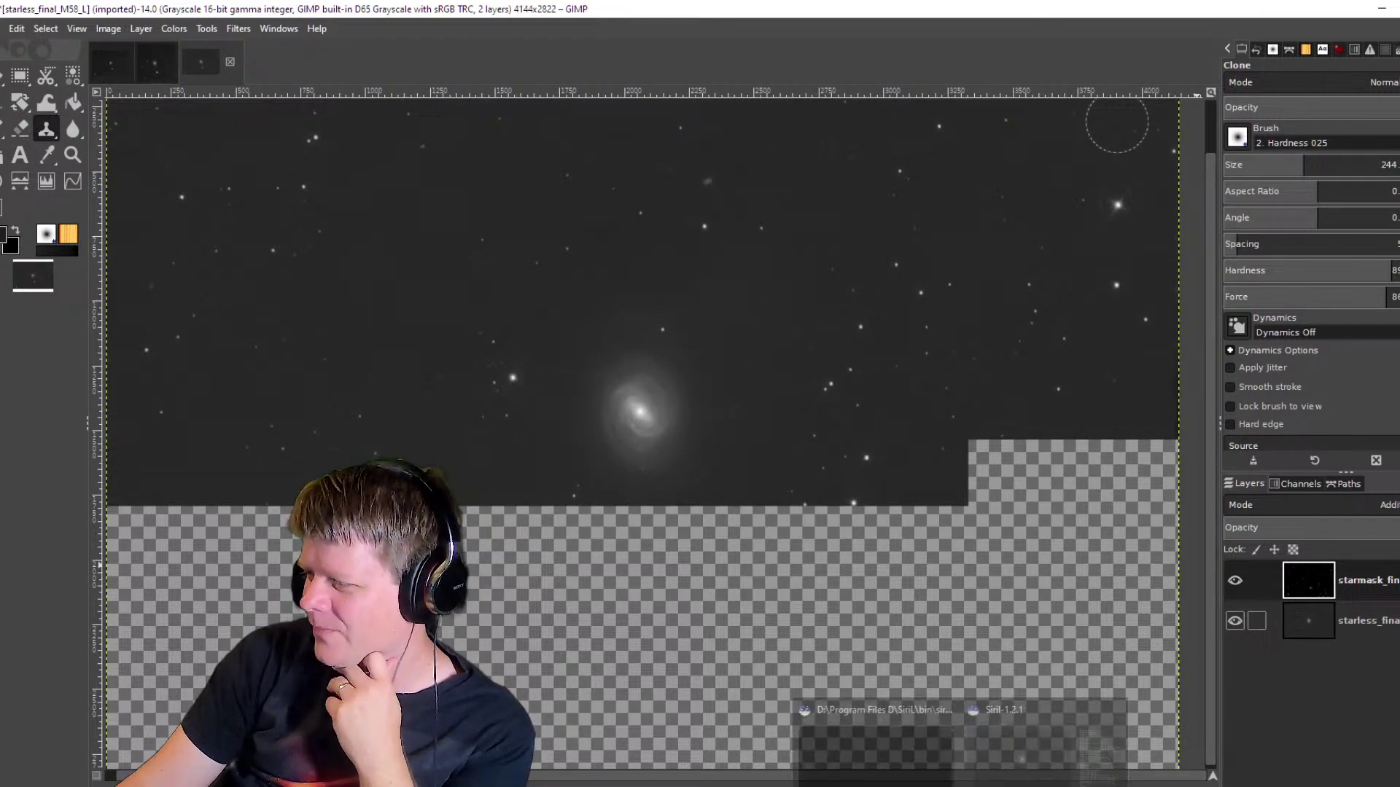
Switch to Siril and open RGB compositing with final_M58_L.fit, final_M58_R.fit, final_M58_G.fit and final_M58_B.fit loaded as layers.
click(1008, 753)
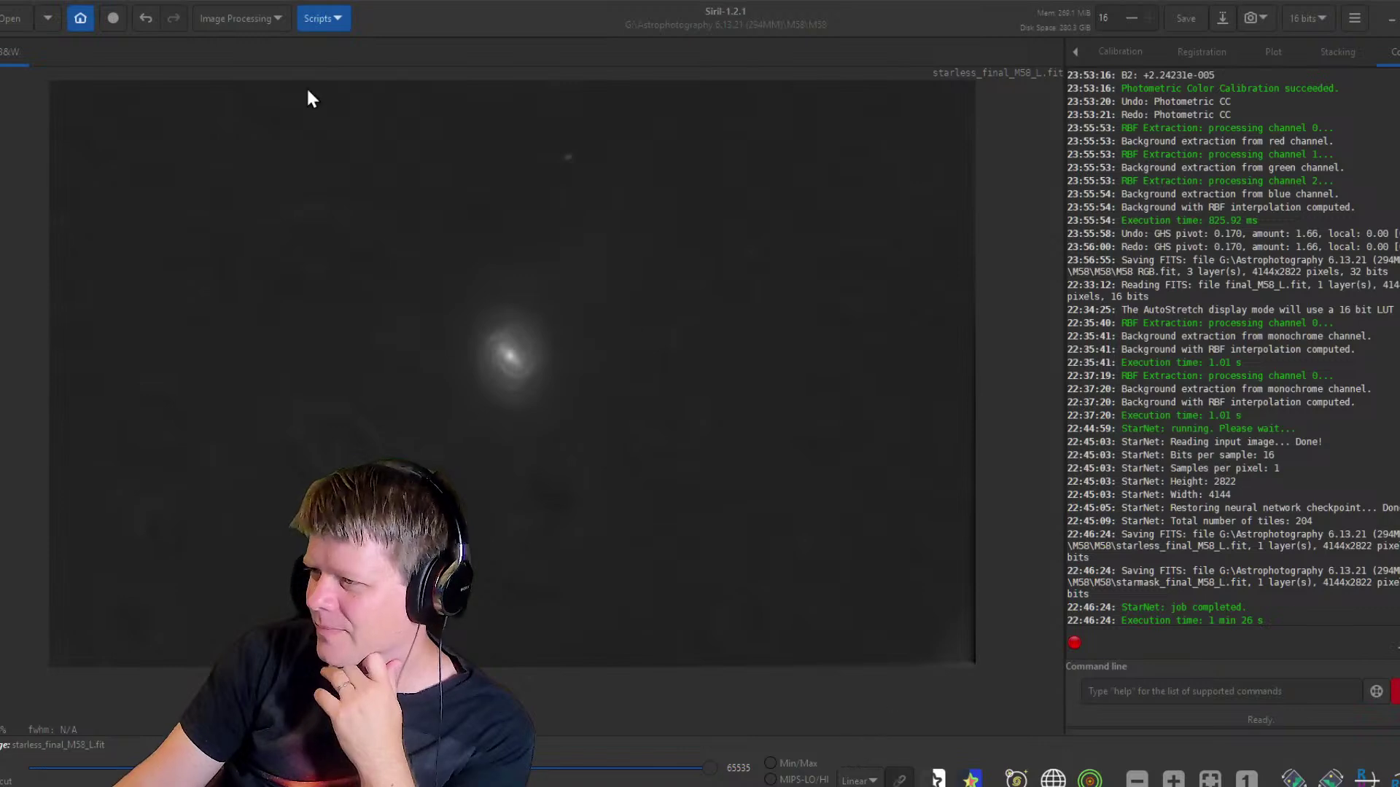
click(261, 16)
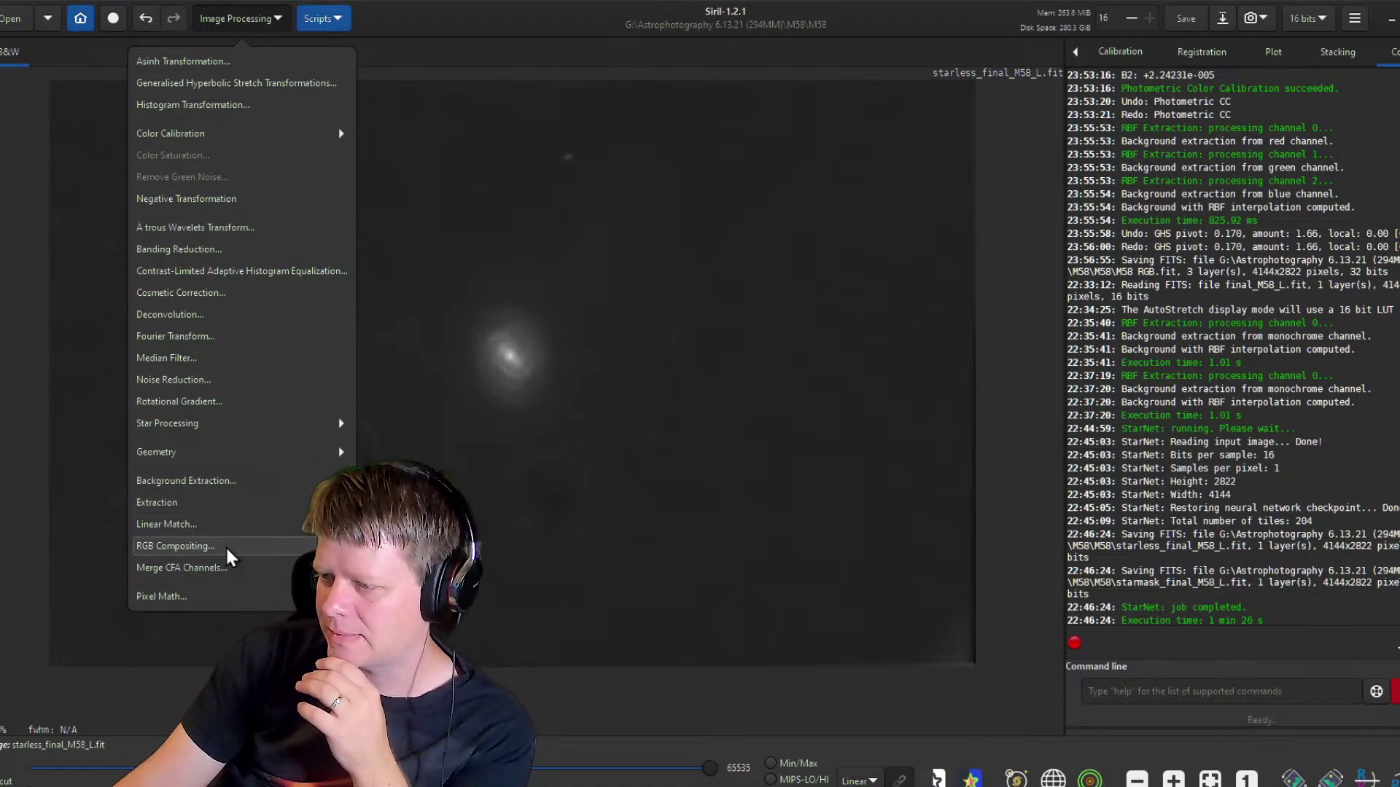
click(252, 548)
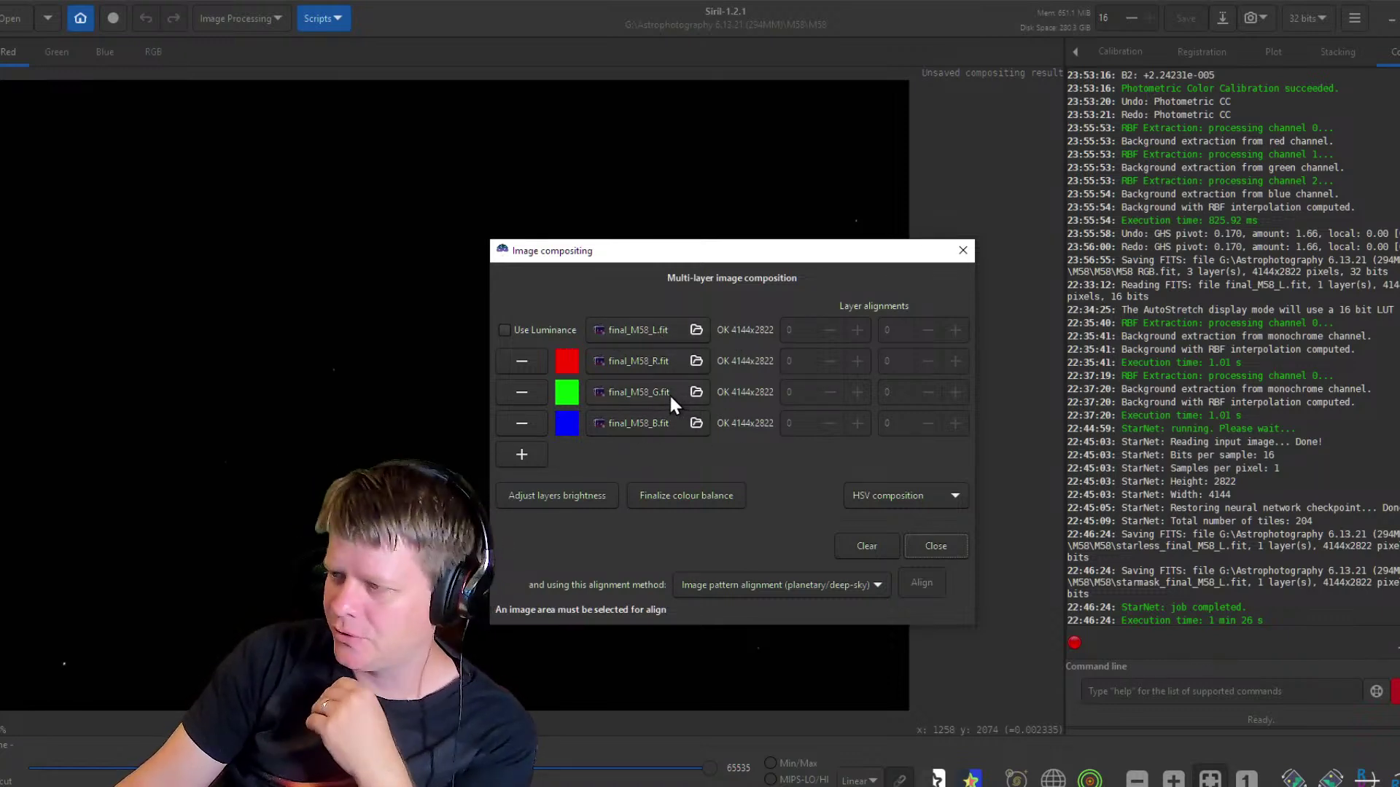
Set the preview display mode to AutoStretch and show the combined RGB composite clear of the compositing dialog.
click(875, 781)
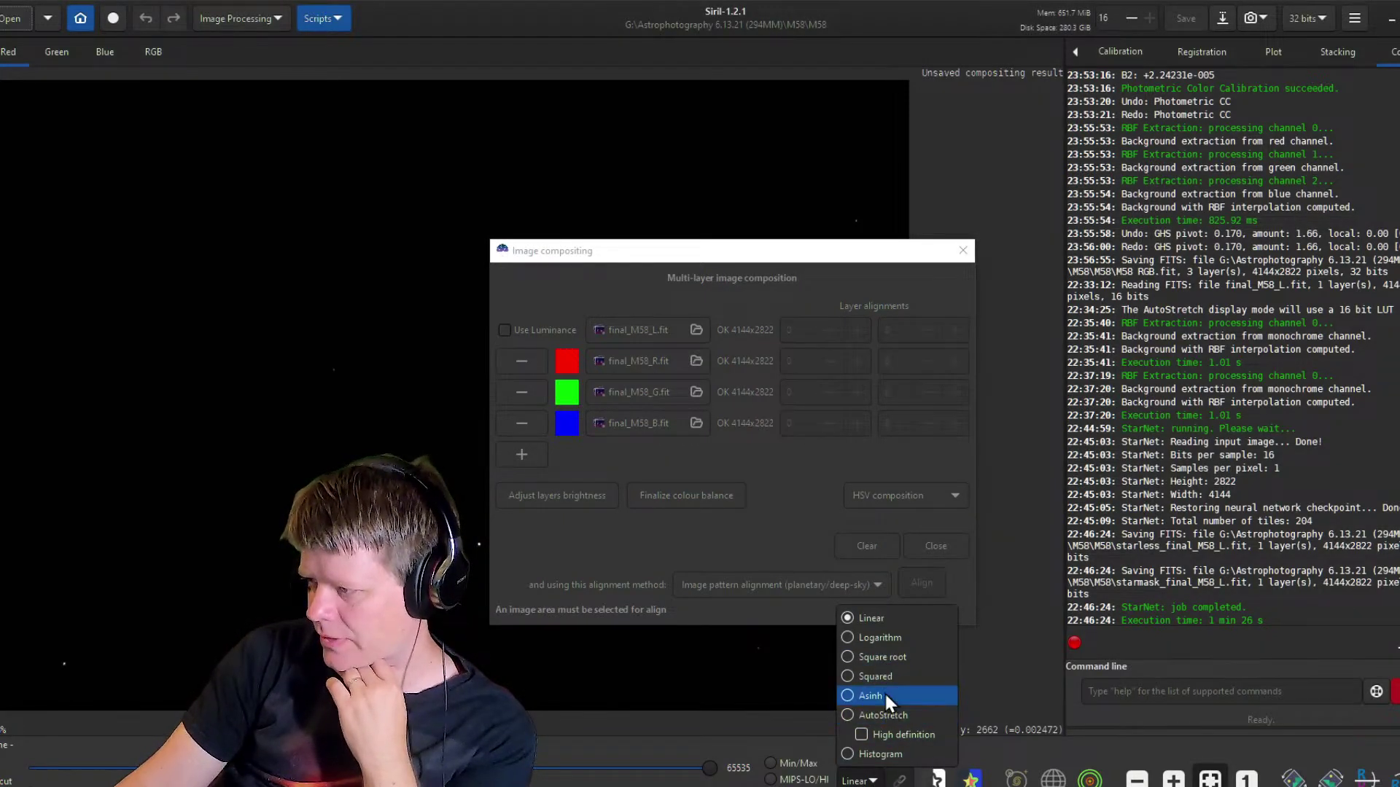
click(871, 618)
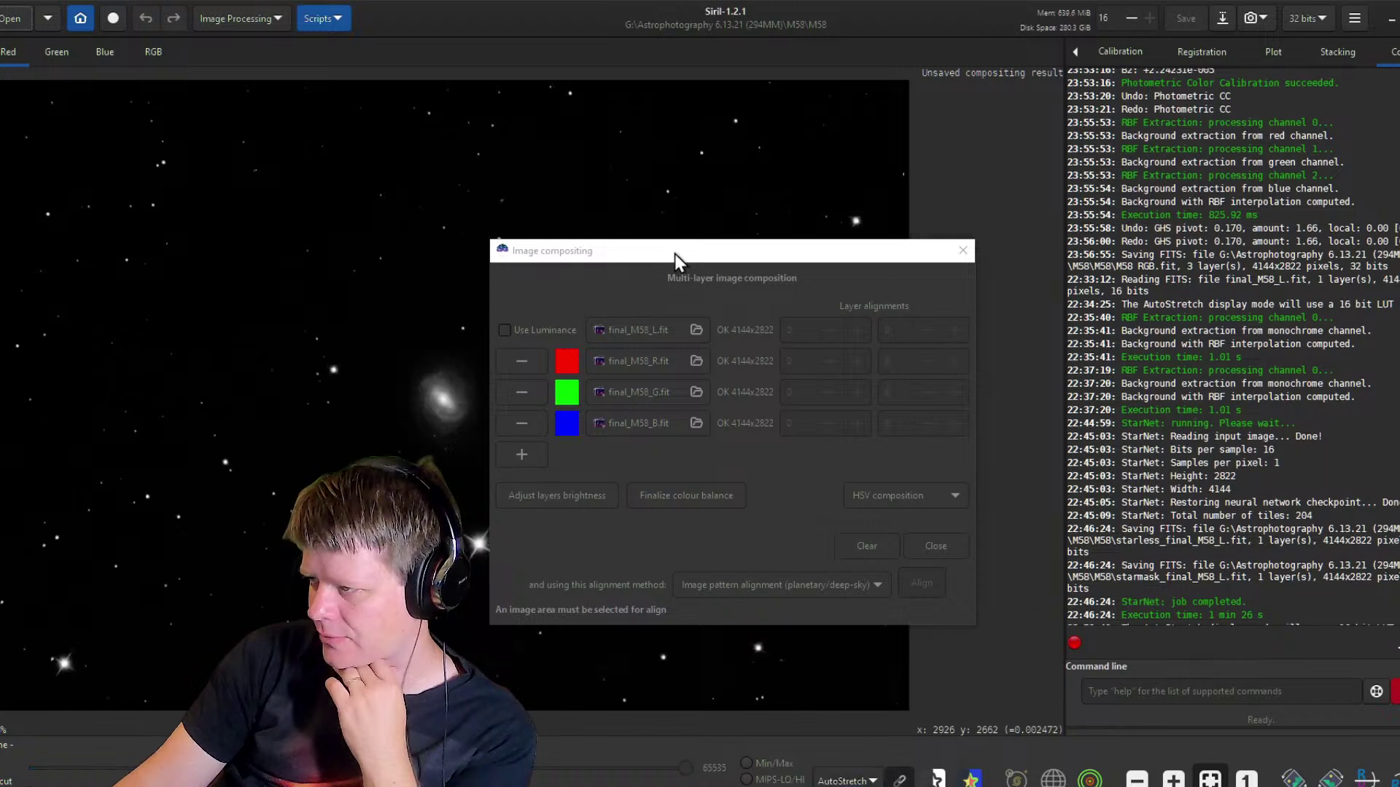
drag(676, 253, 907, 222)
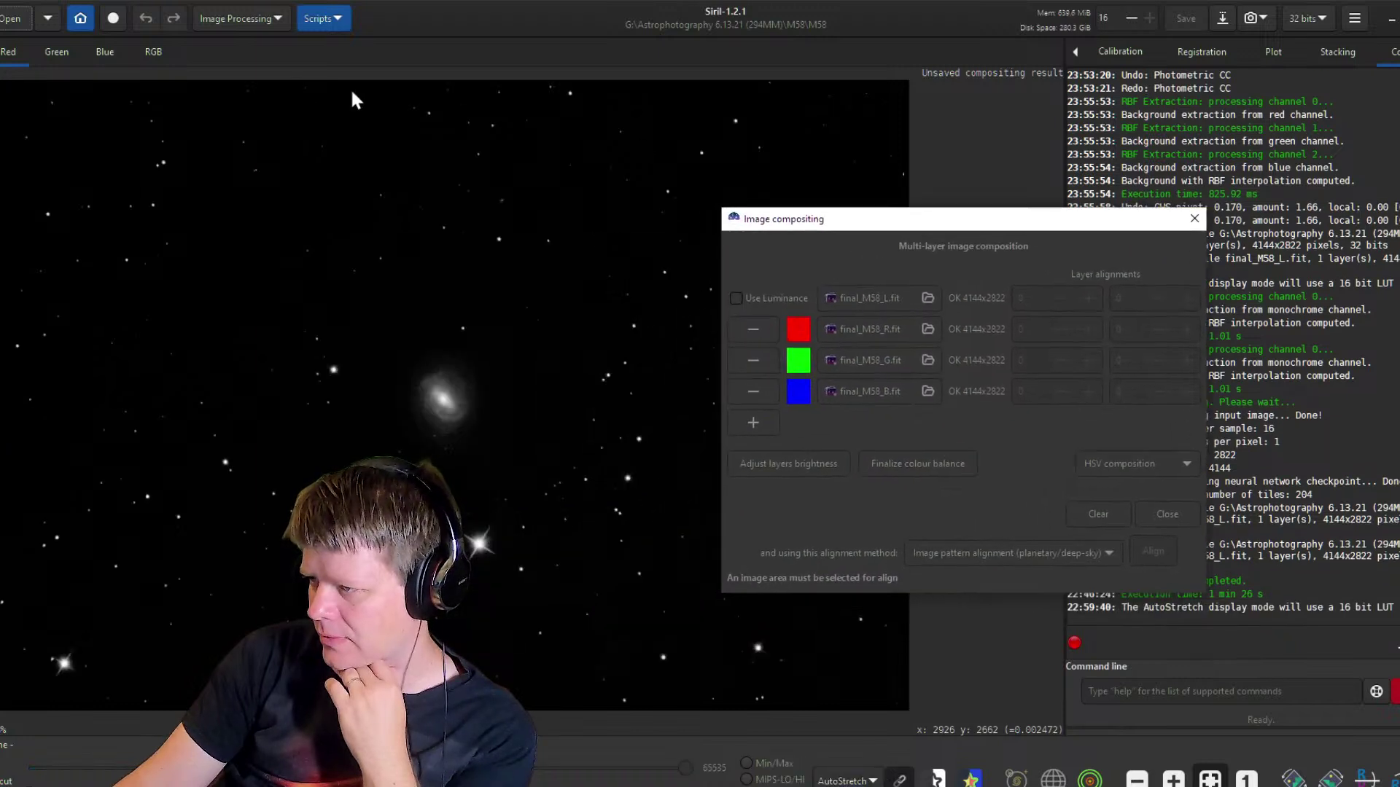
click(149, 51)
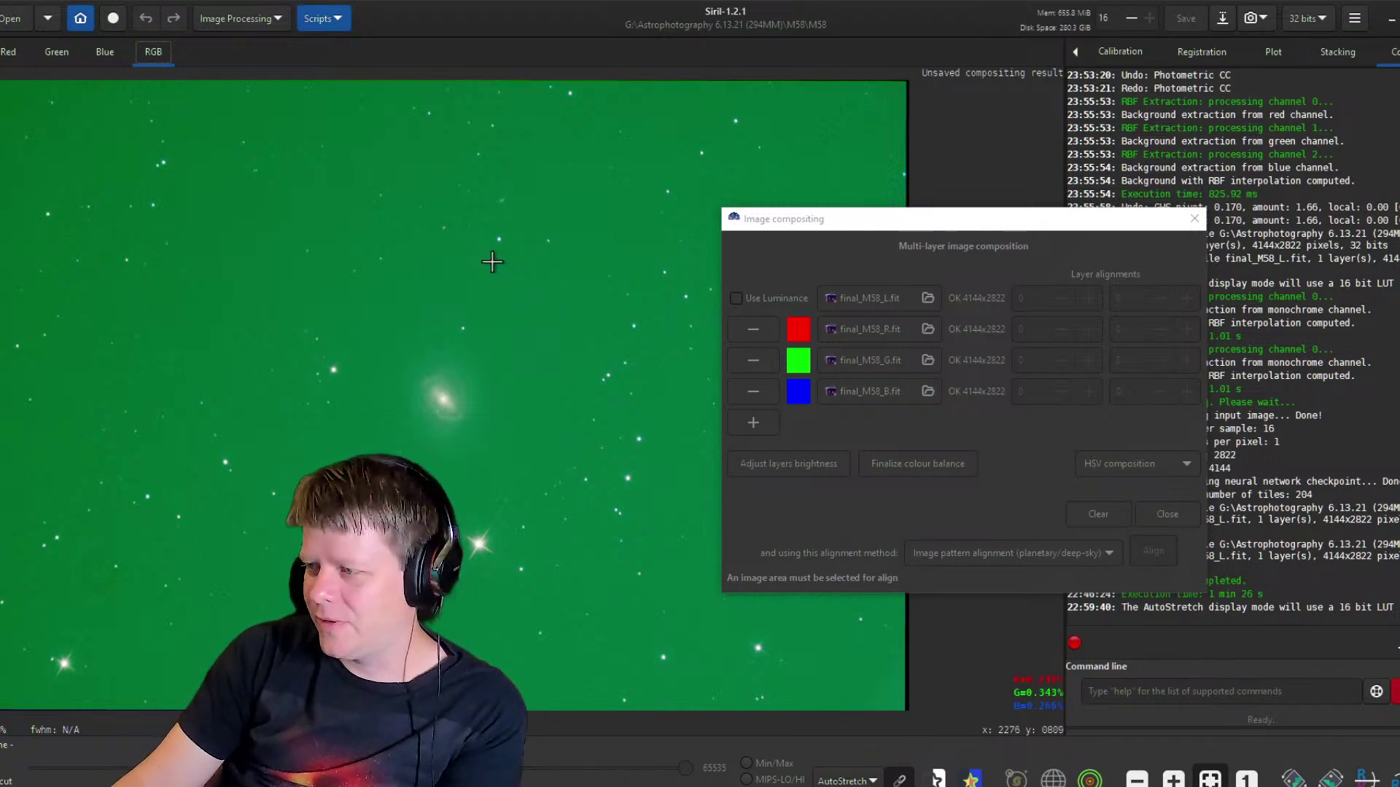
Select a star-free patch of about 139 × 139 pixels above the galaxy and neutralize the composite's background with it as reference.
drag(490, 260, 523, 291)
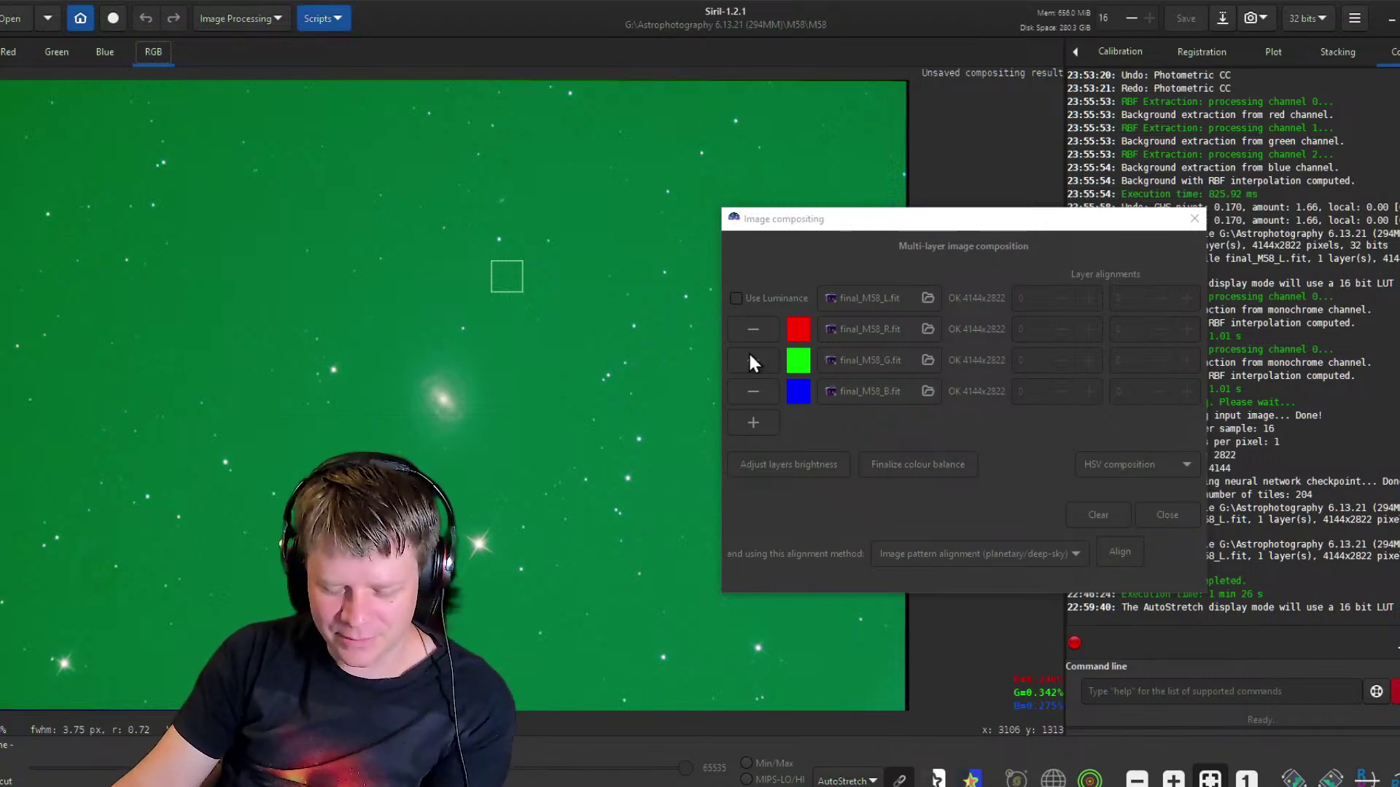
scroll(497, 278, up, 1)
scroll(496, 279, up, 2)
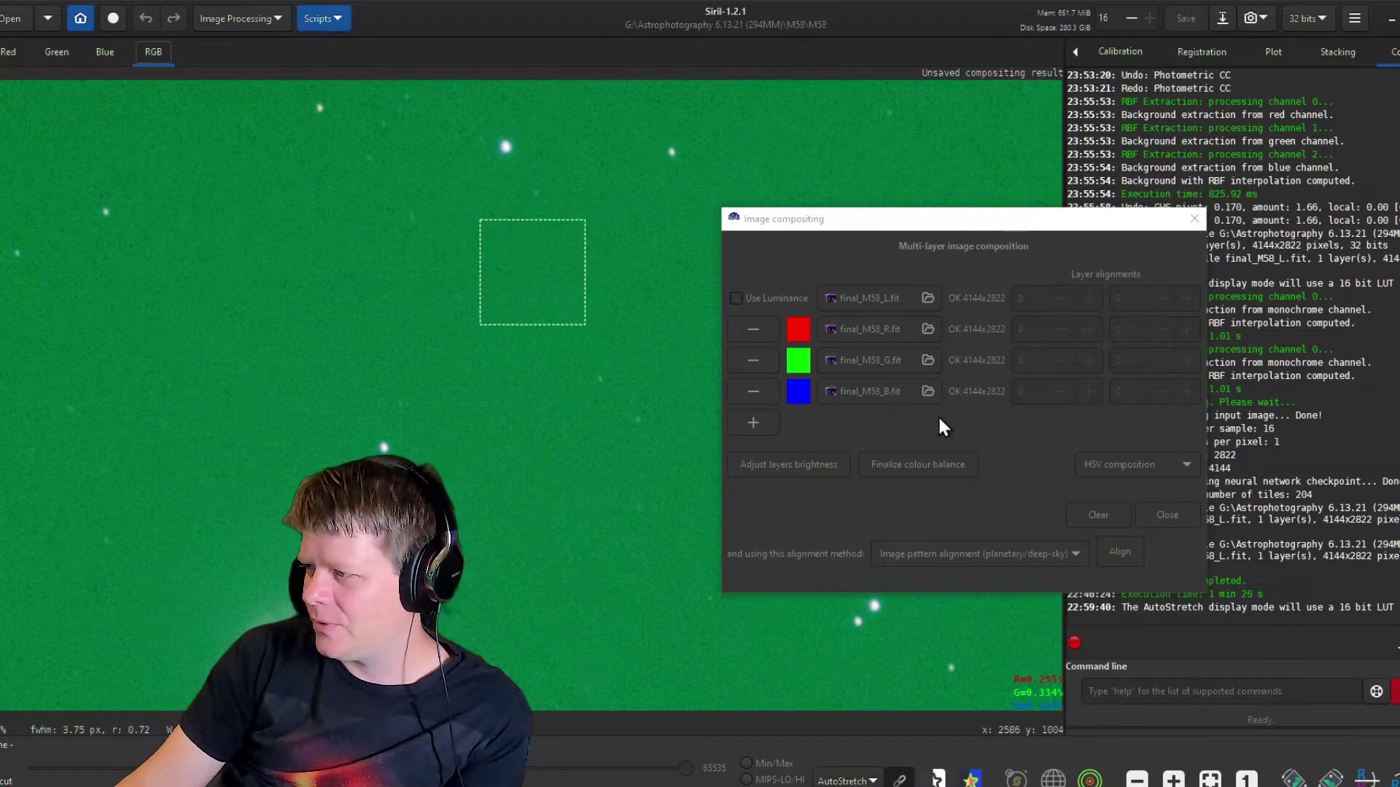
click(910, 466)
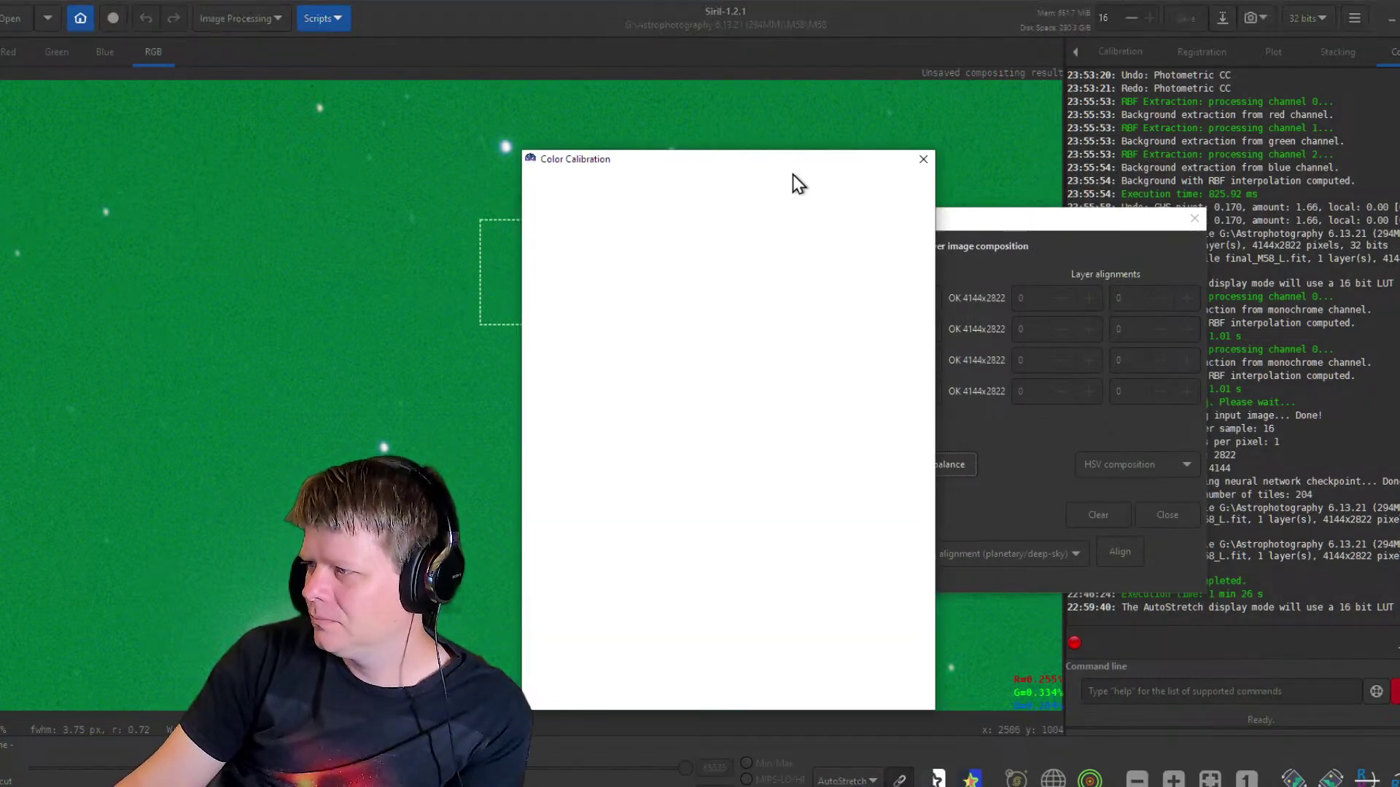
drag(754, 164, 876, 99)
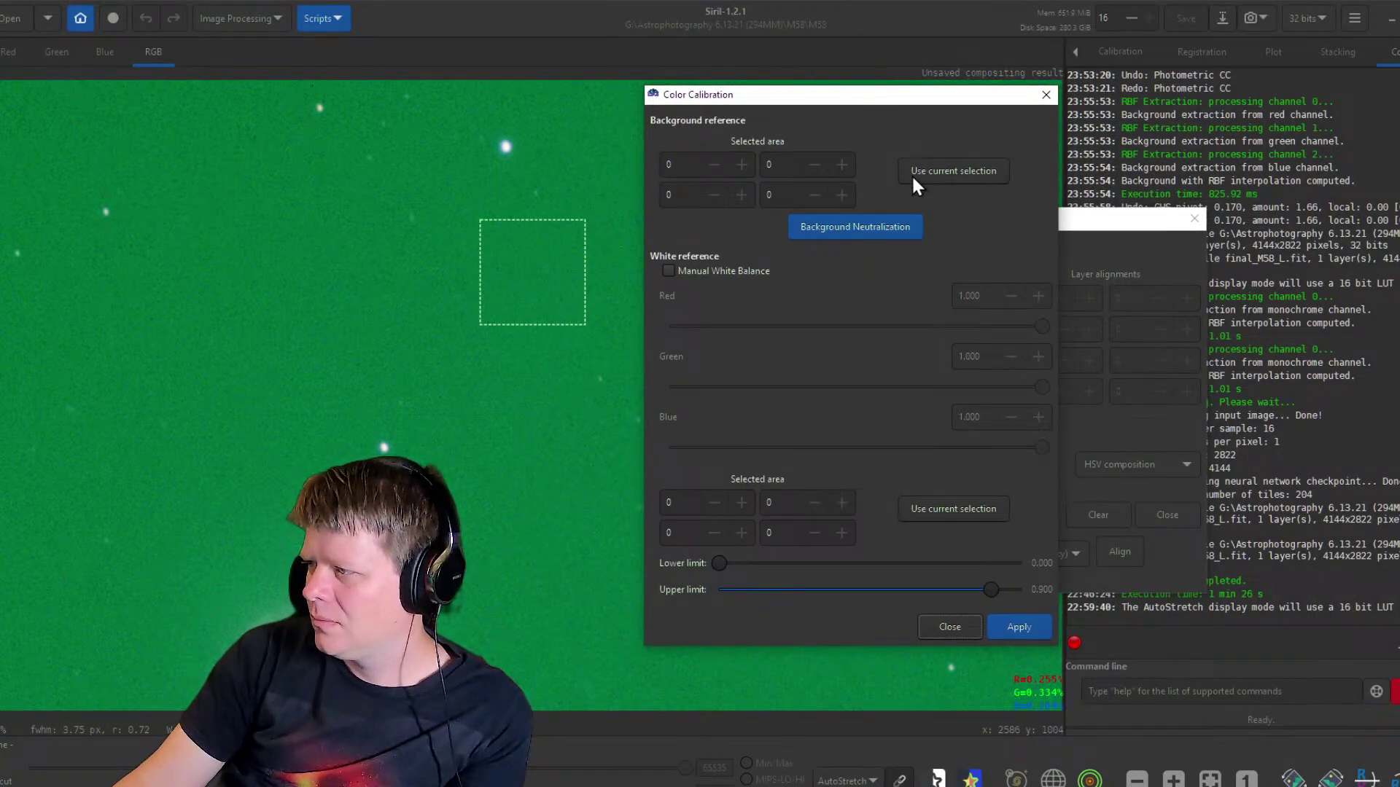
click(942, 172)
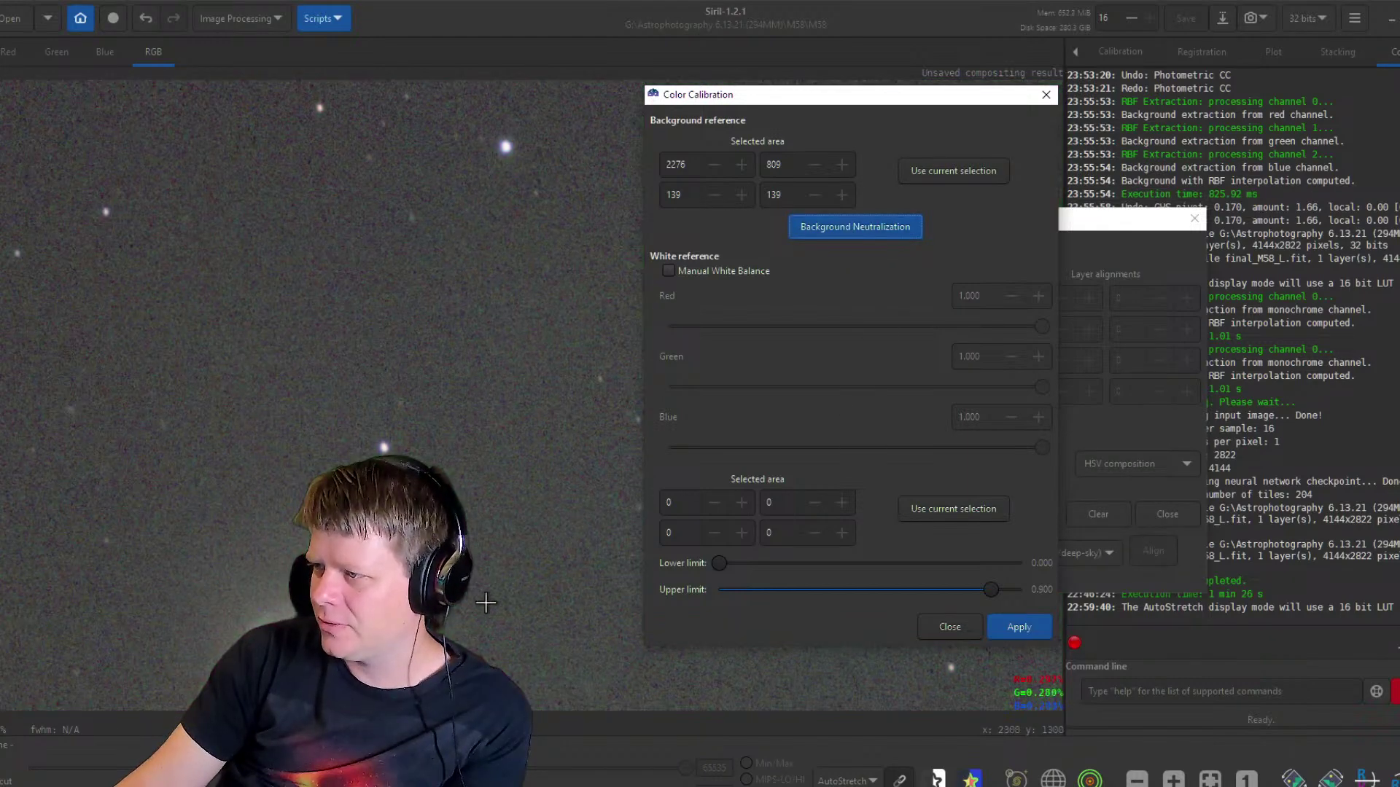
scroll(483, 566, down, 2)
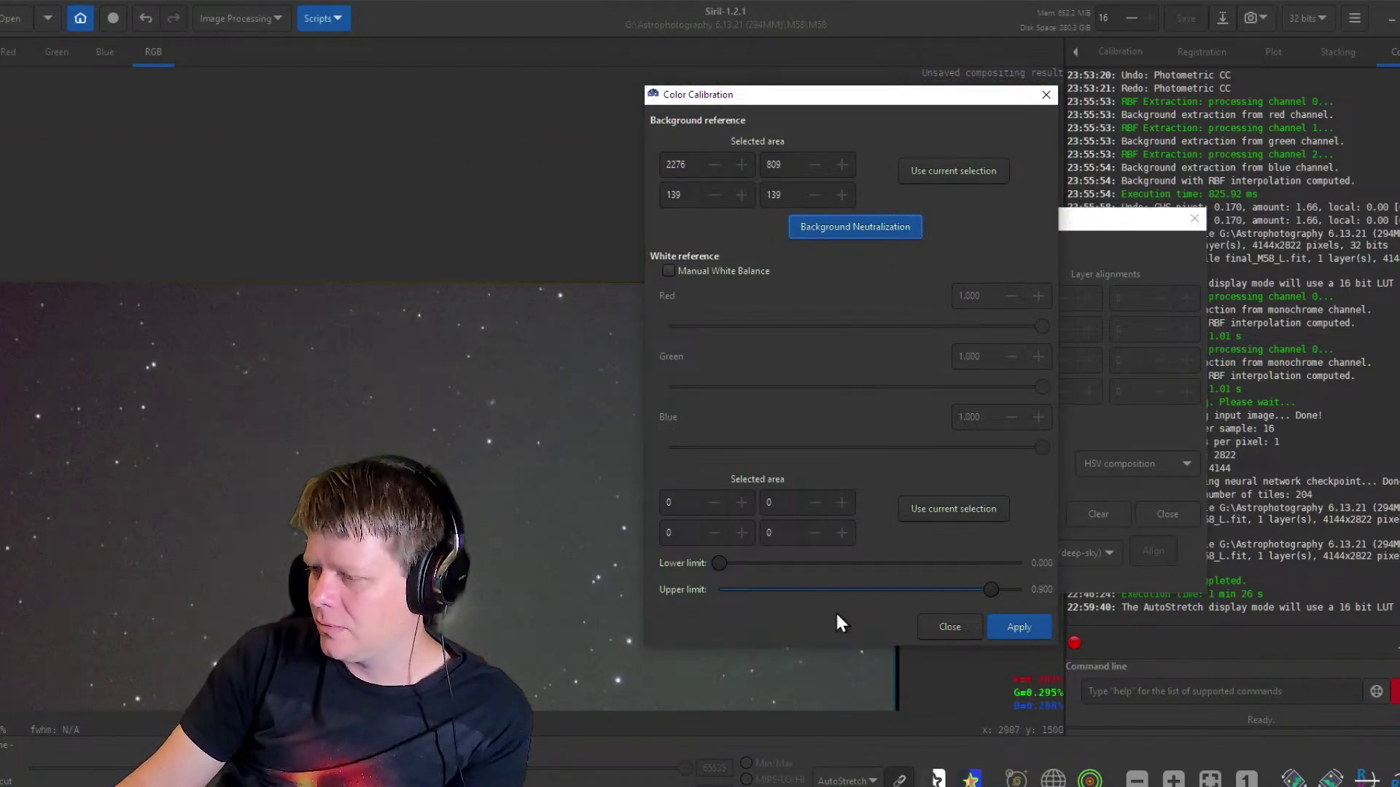
Try to apply the colour calibration without a white reference, and close the colour calibration and image compositing dialogs.
click(1018, 624)
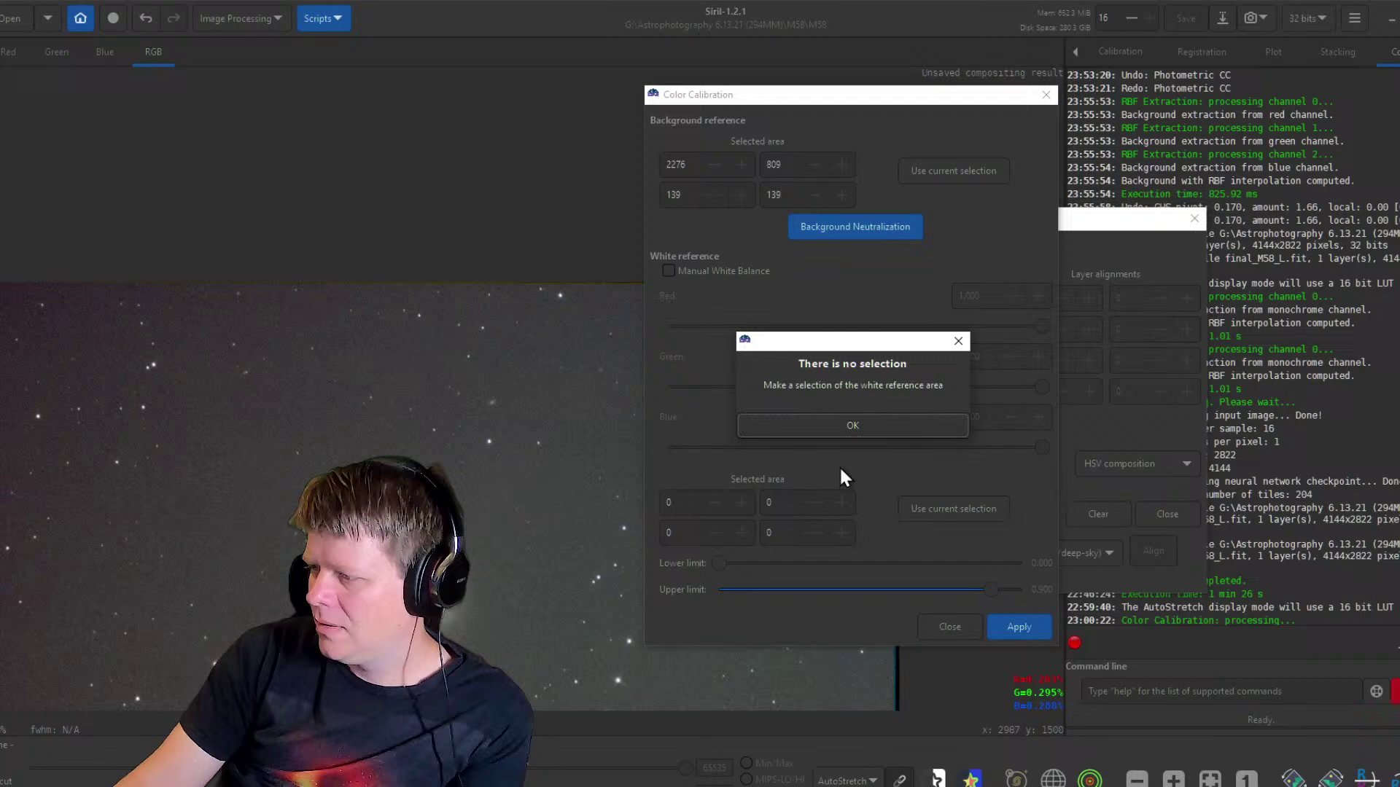
click(860, 425)
click(950, 626)
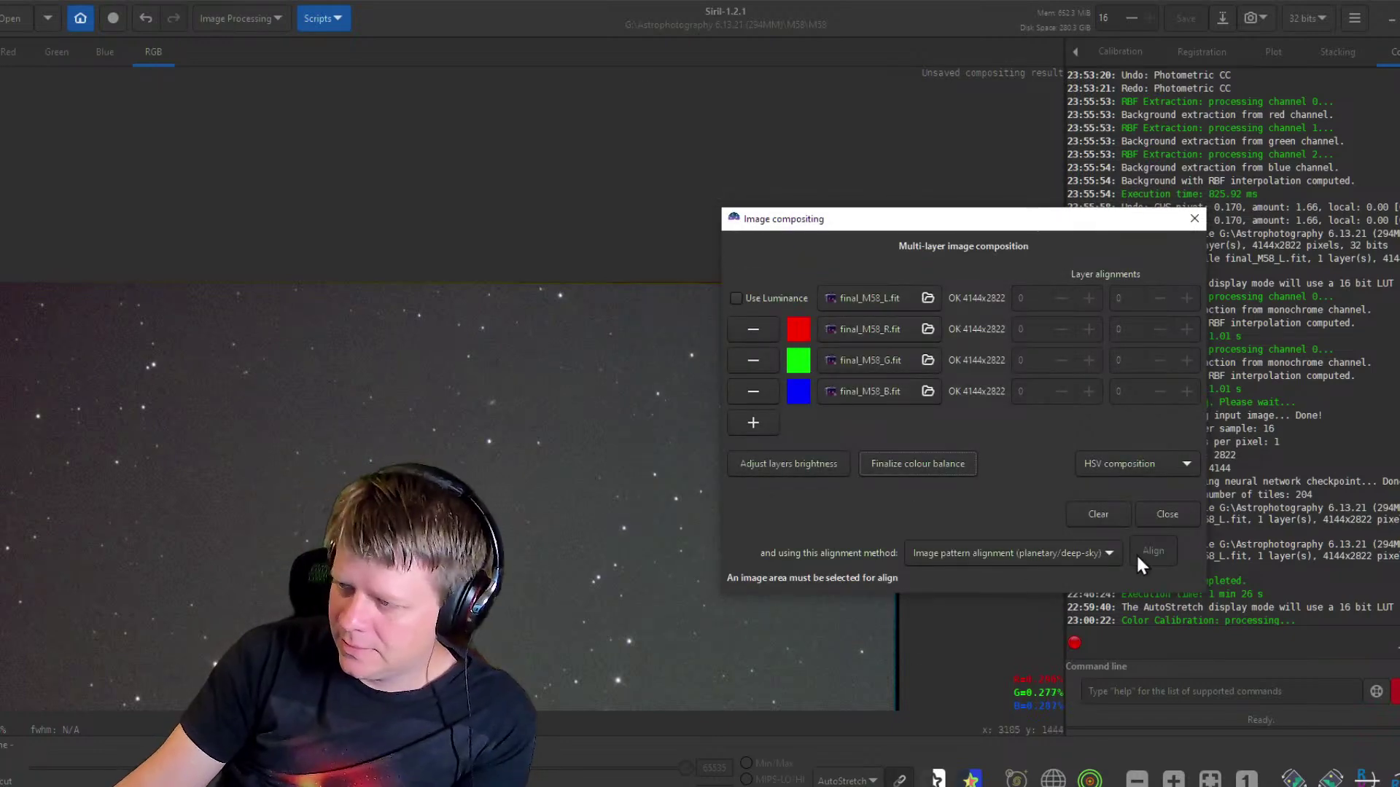
click(1194, 218)
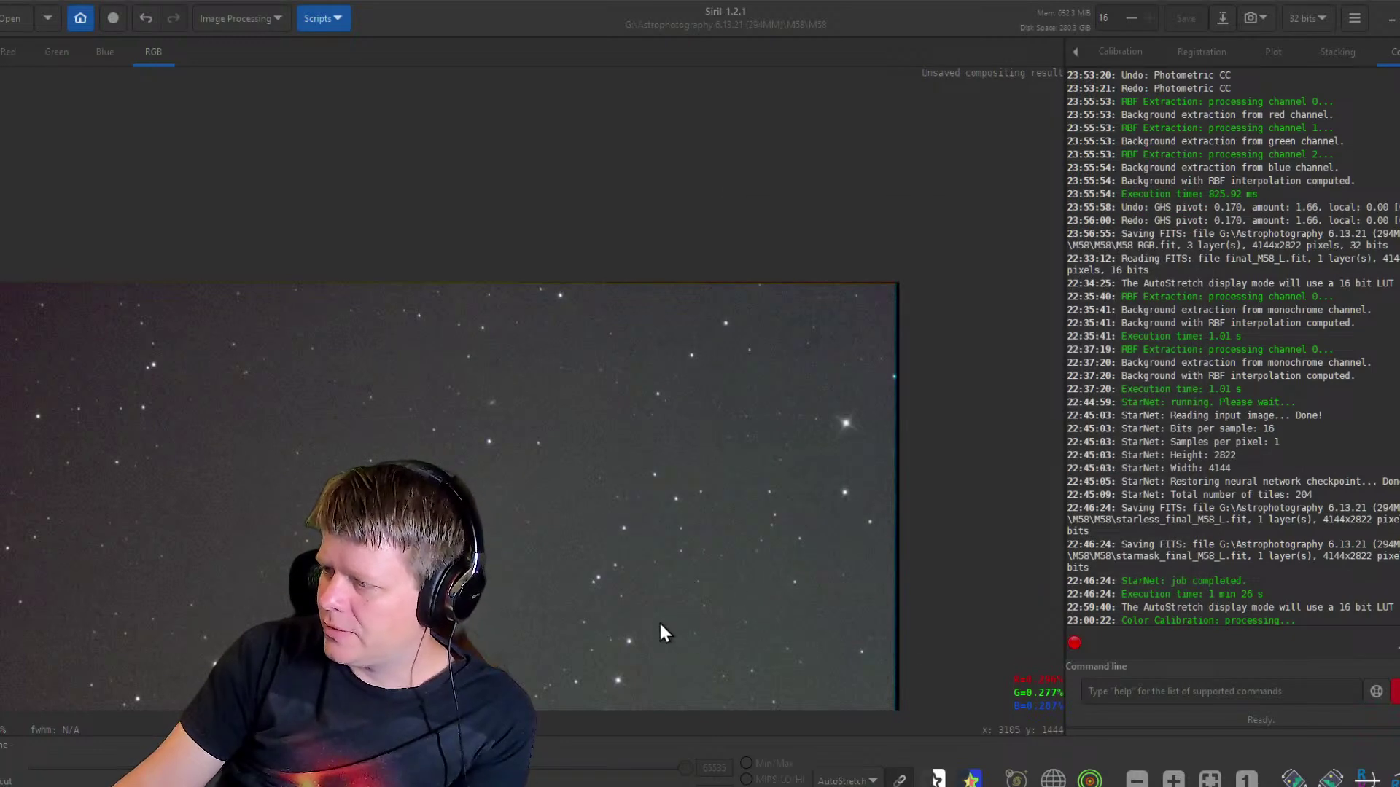
Crop the RGB composite to a selection about 4077 pixels wide that leaves out the discoloured borders.
drag(625, 519, 696, 442)
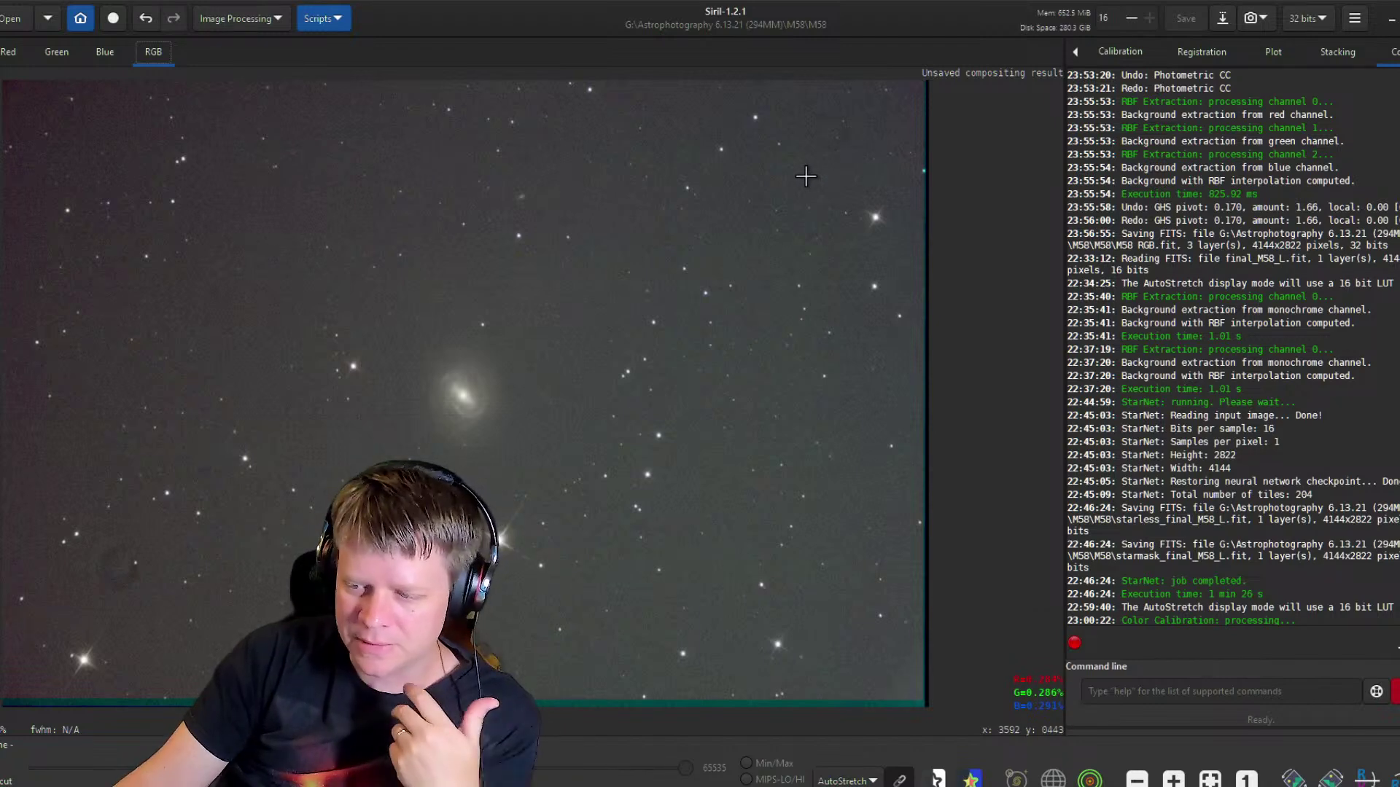
click(260, 22)
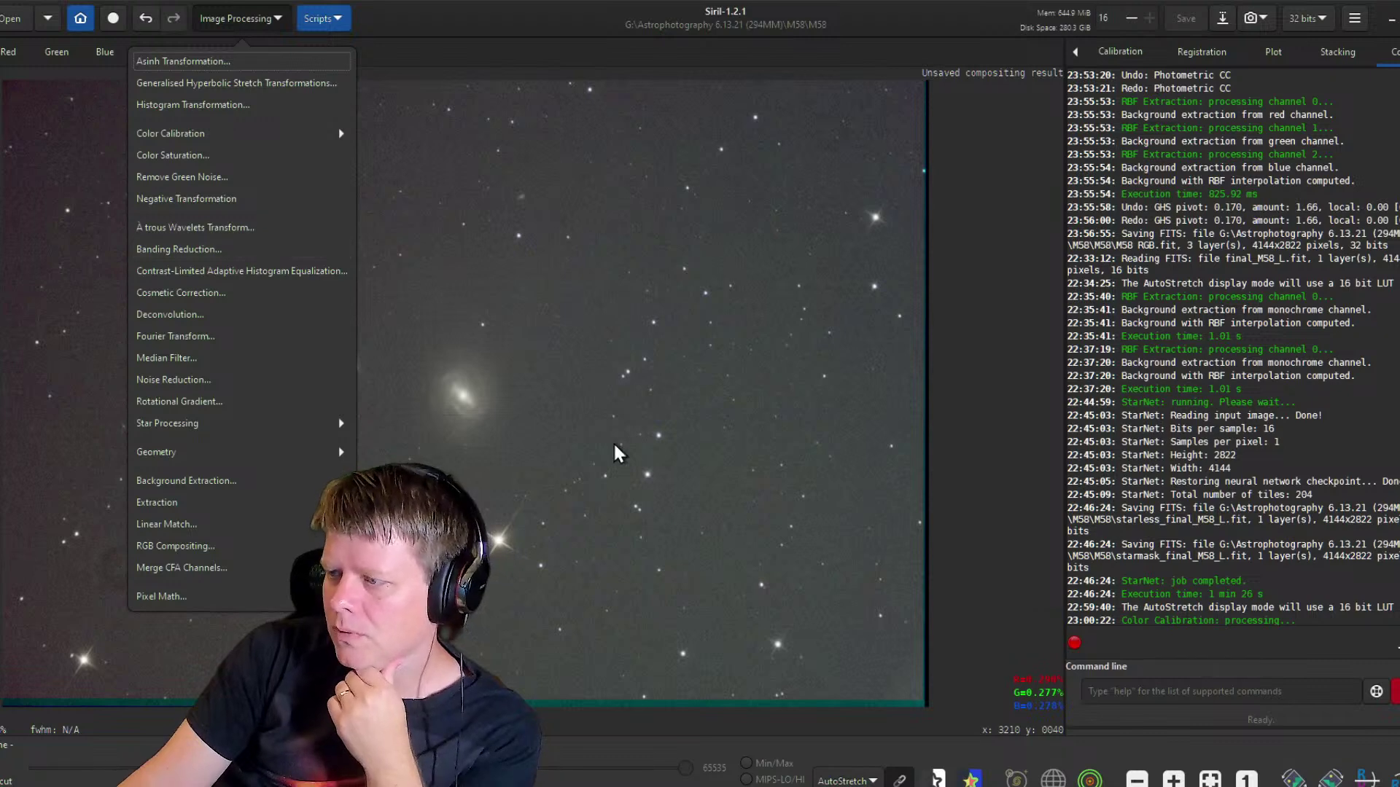
click(822, 524)
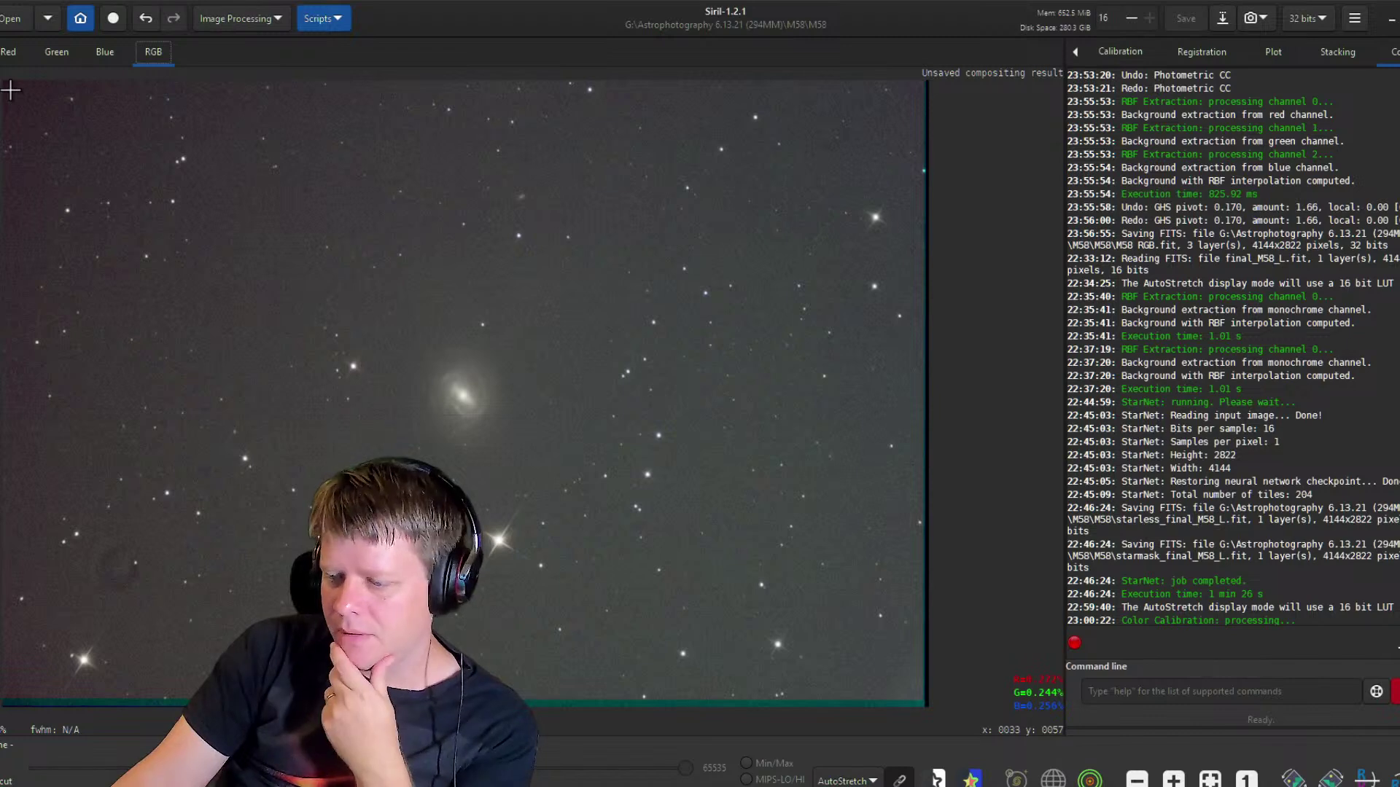
drag(11, 91, 921, 692)
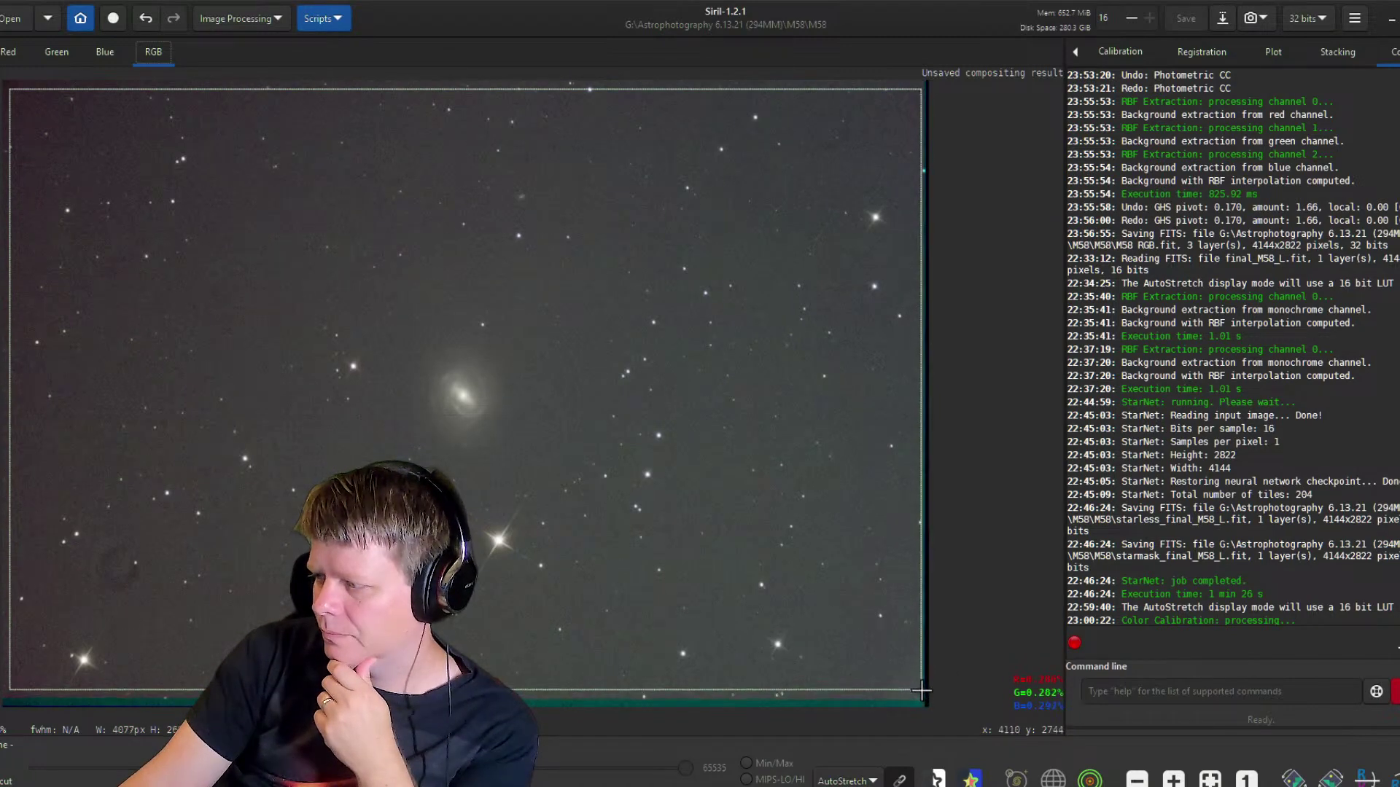
right_click(742, 500)
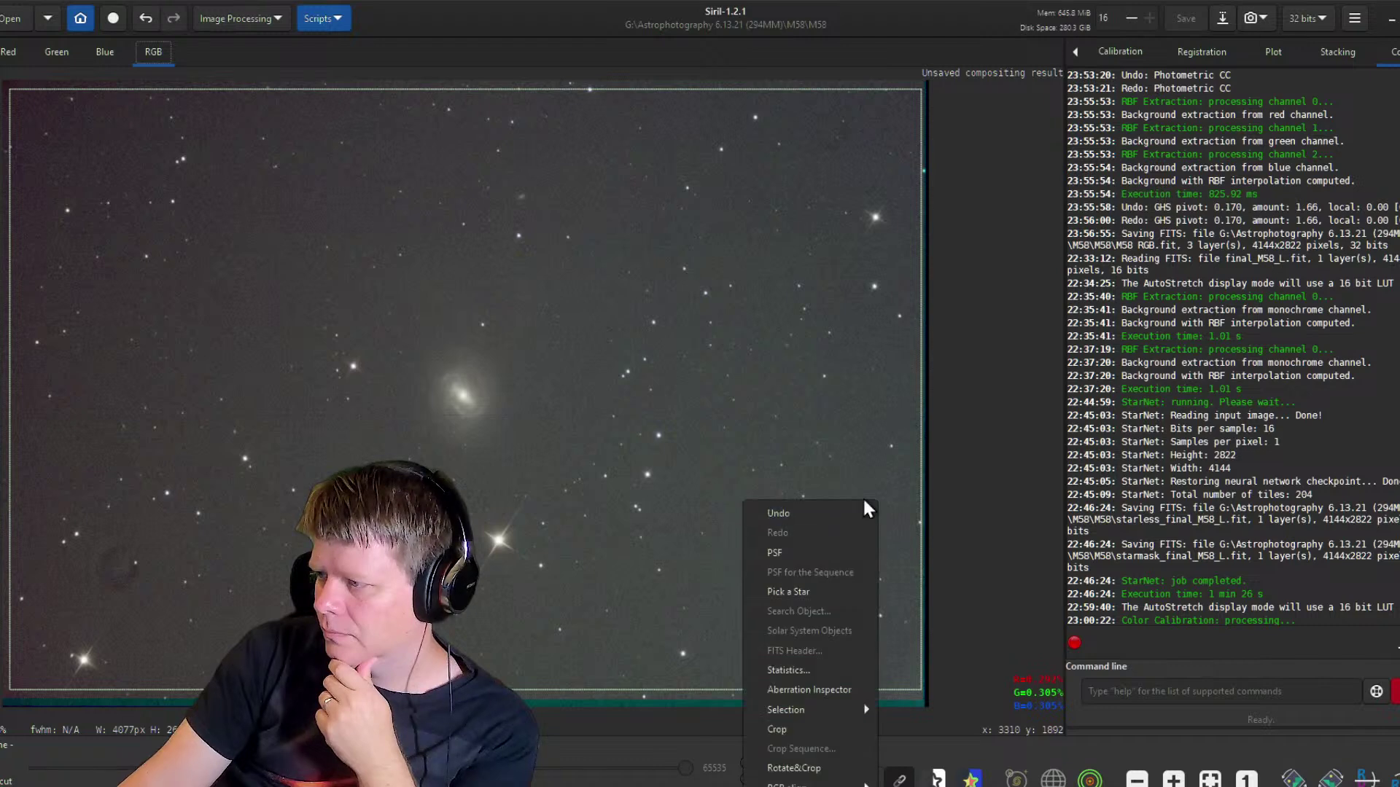
click(824, 734)
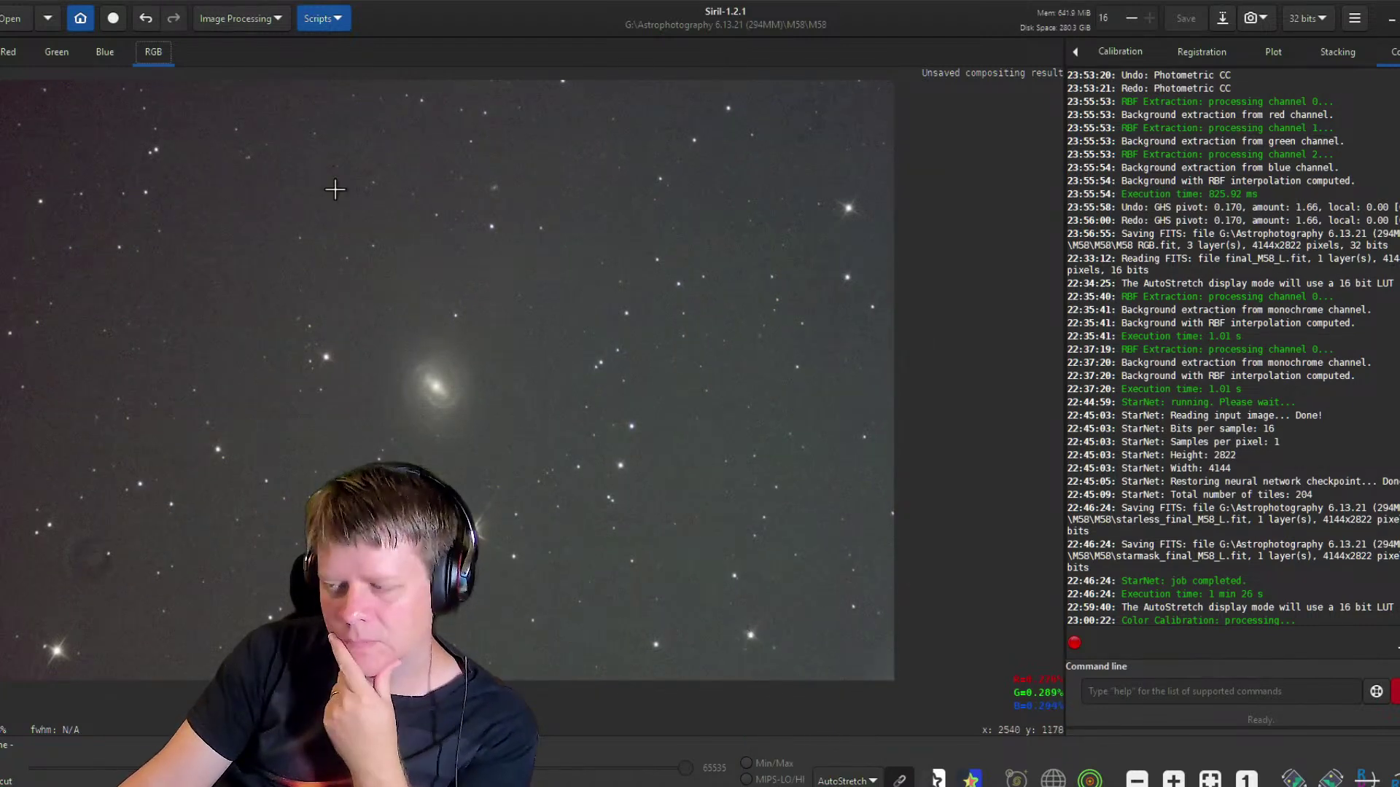
Open Background Extraction for the cropped composite with RBF interpolation and set the smoothing to 0.97.
click(264, 26)
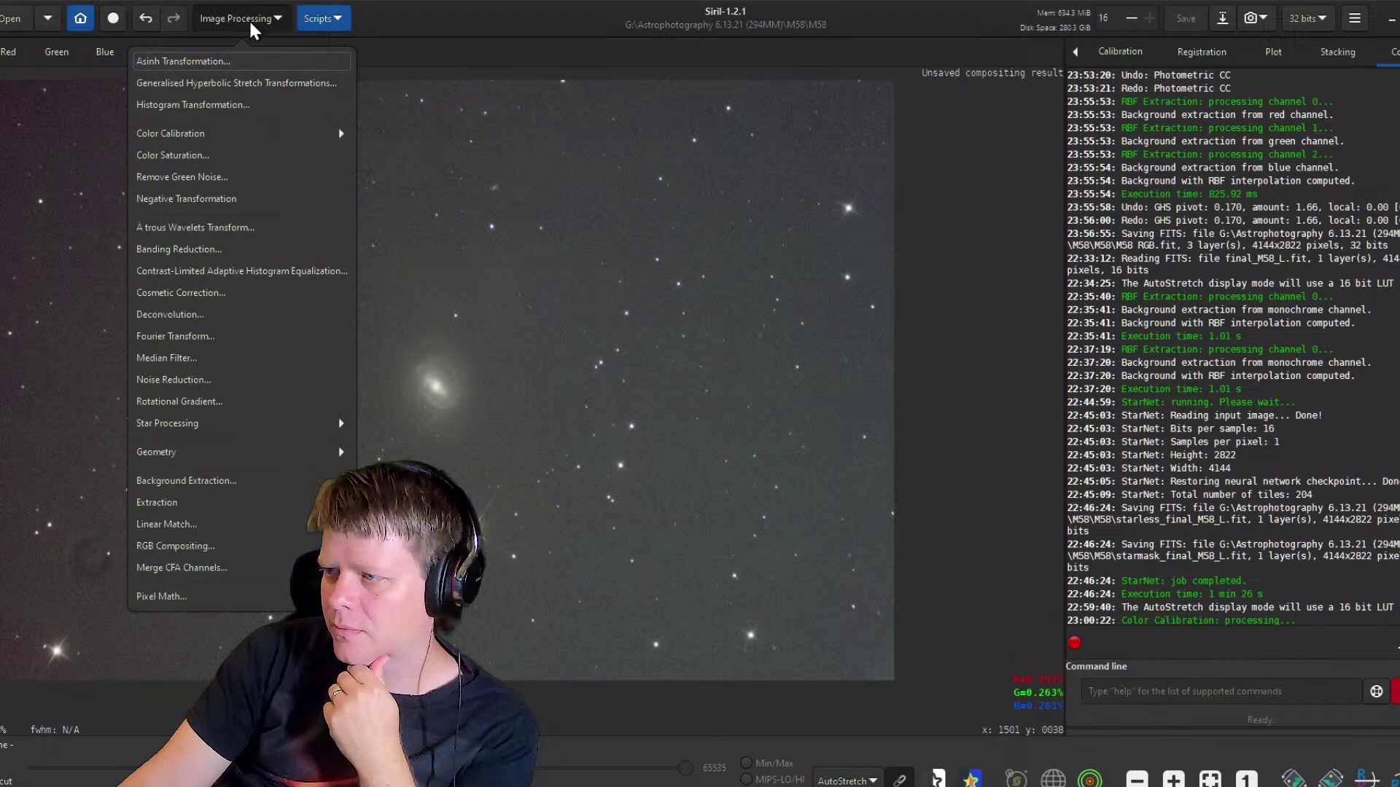
click(268, 482)
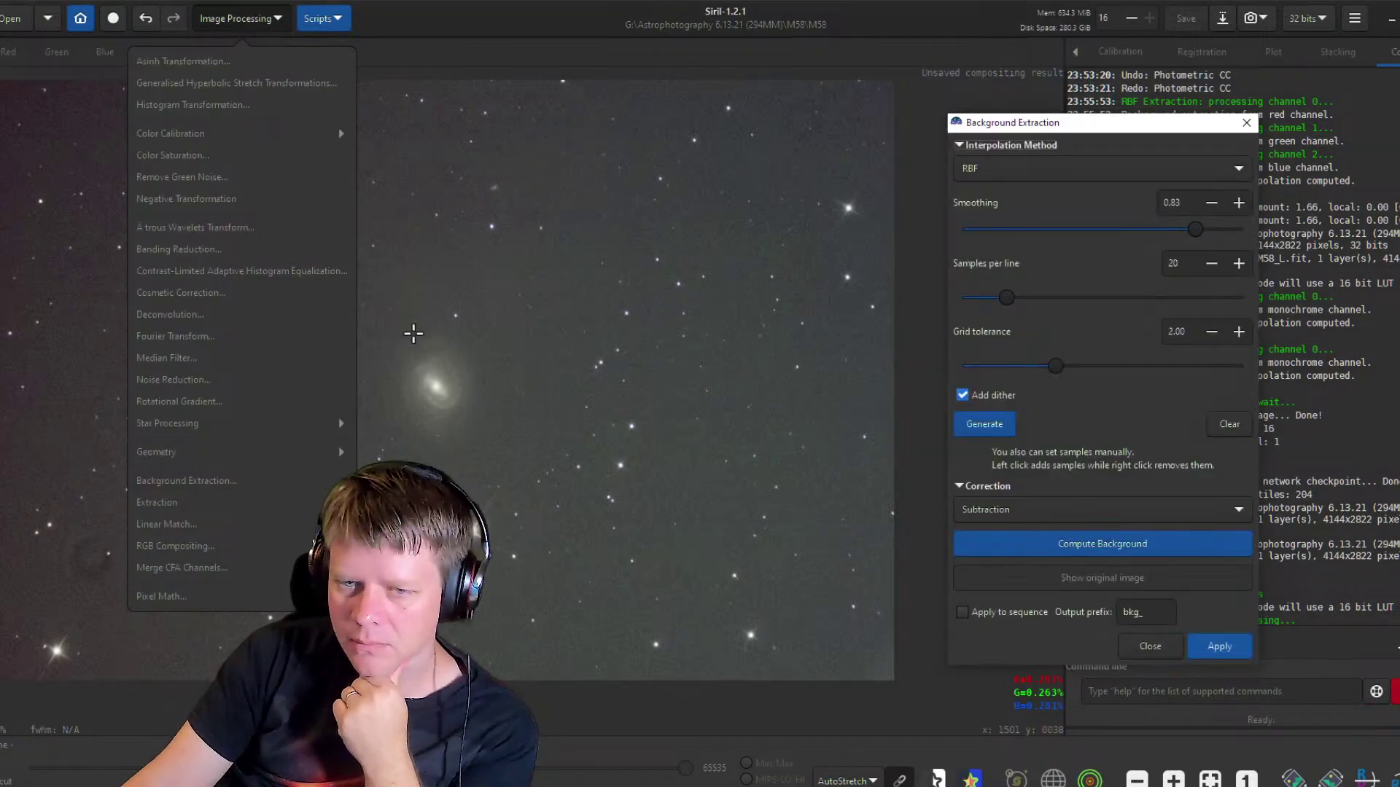
drag(1075, 133, 975, 102)
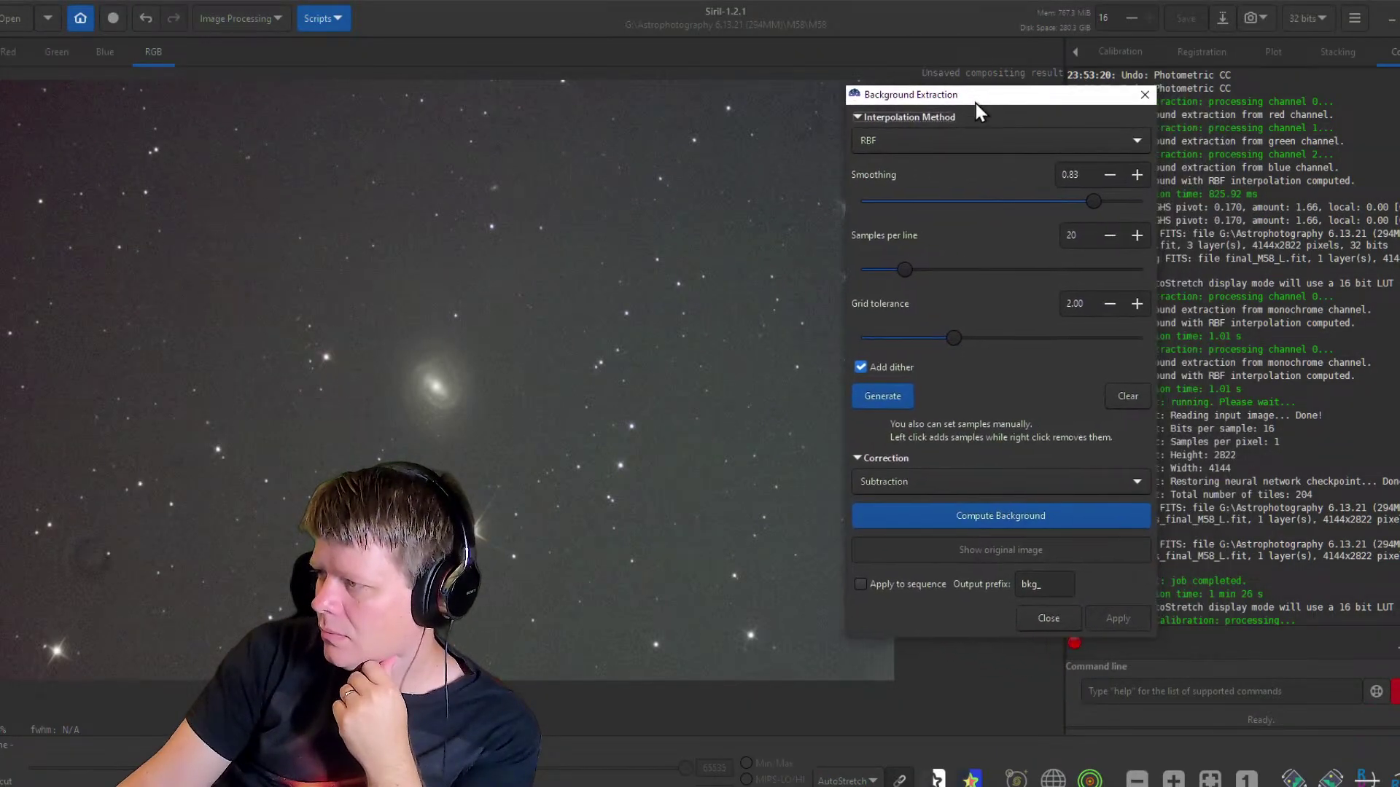
drag(1093, 208, 1130, 206)
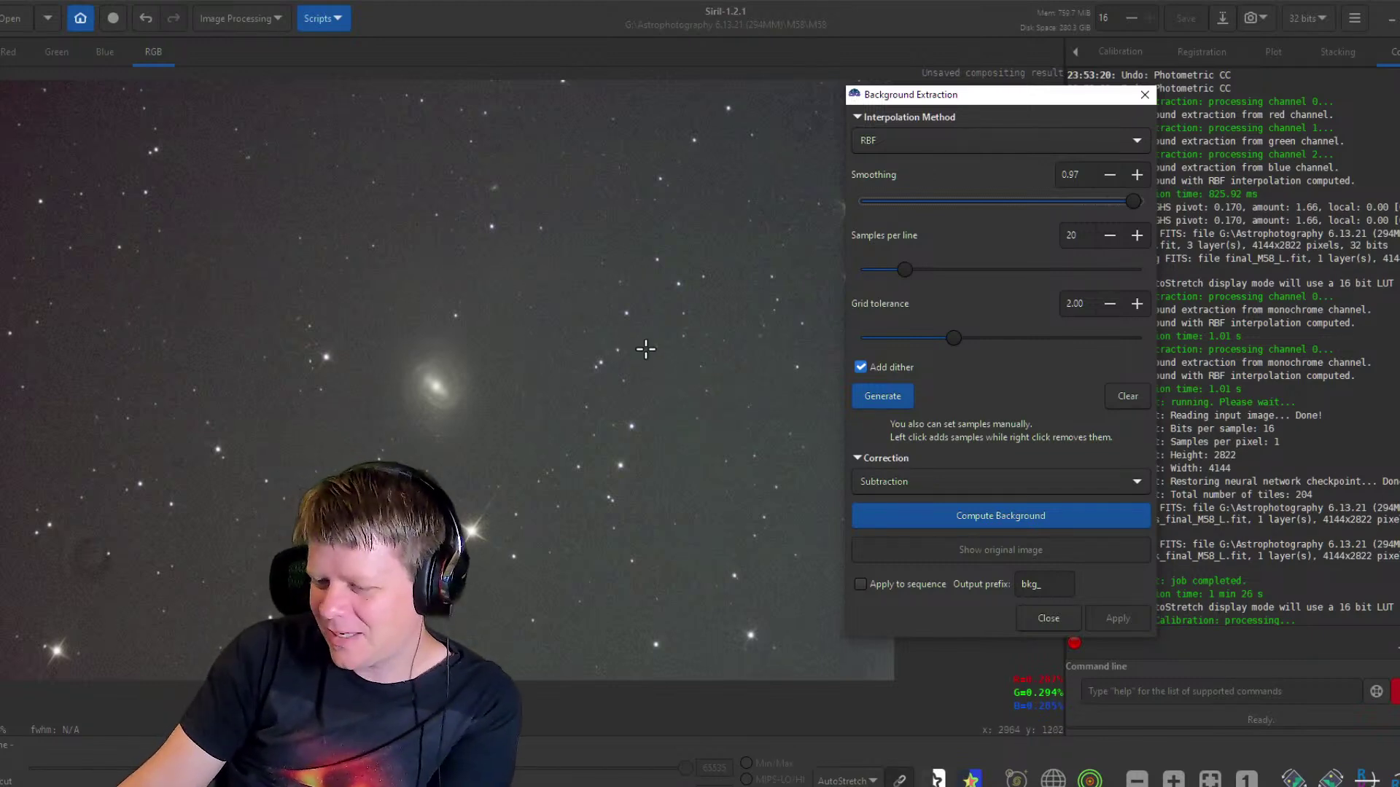
drag(1003, 94, 1039, 76)
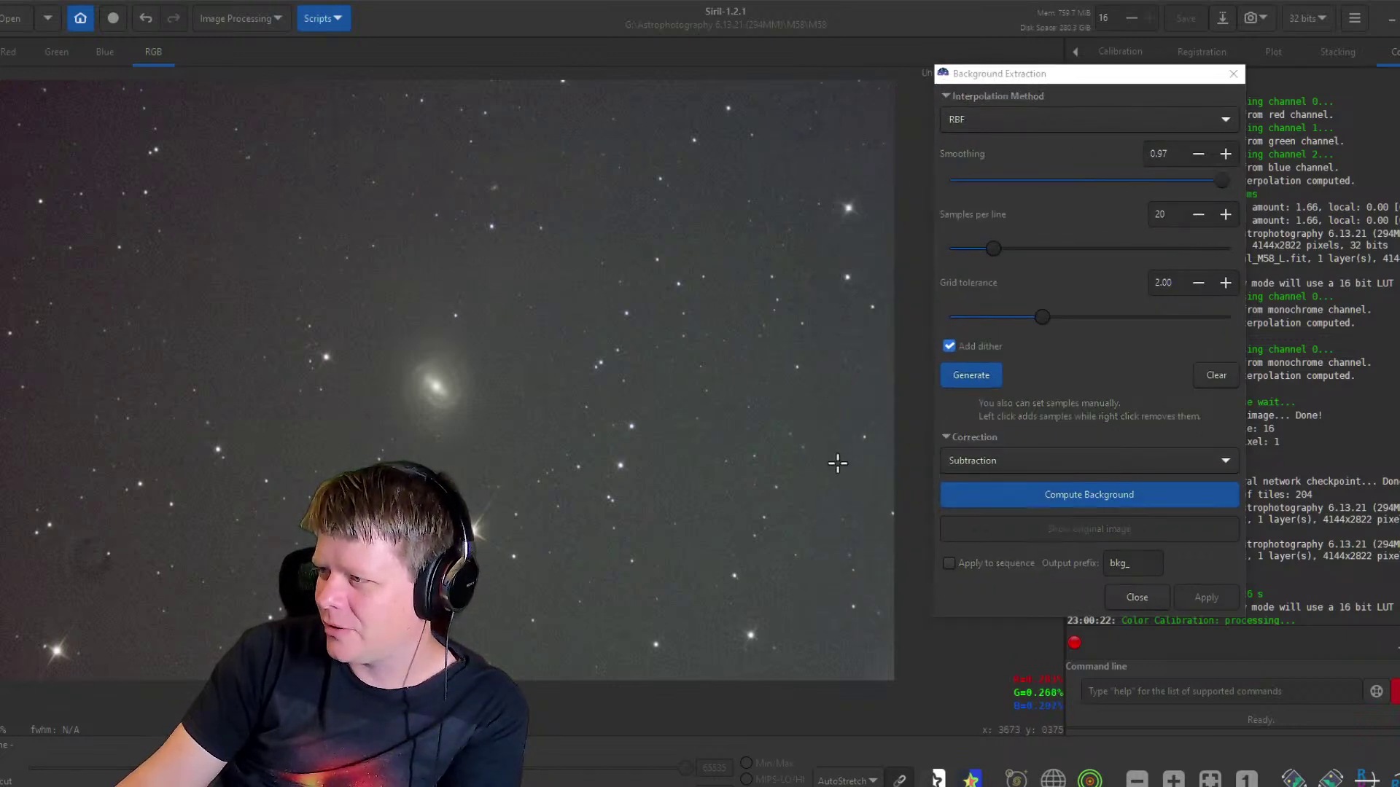
Place twelve background samples on star-free sky around the frame and near the galaxy, and compute the background with Subtraction correction.
click(803, 163)
click(828, 418)
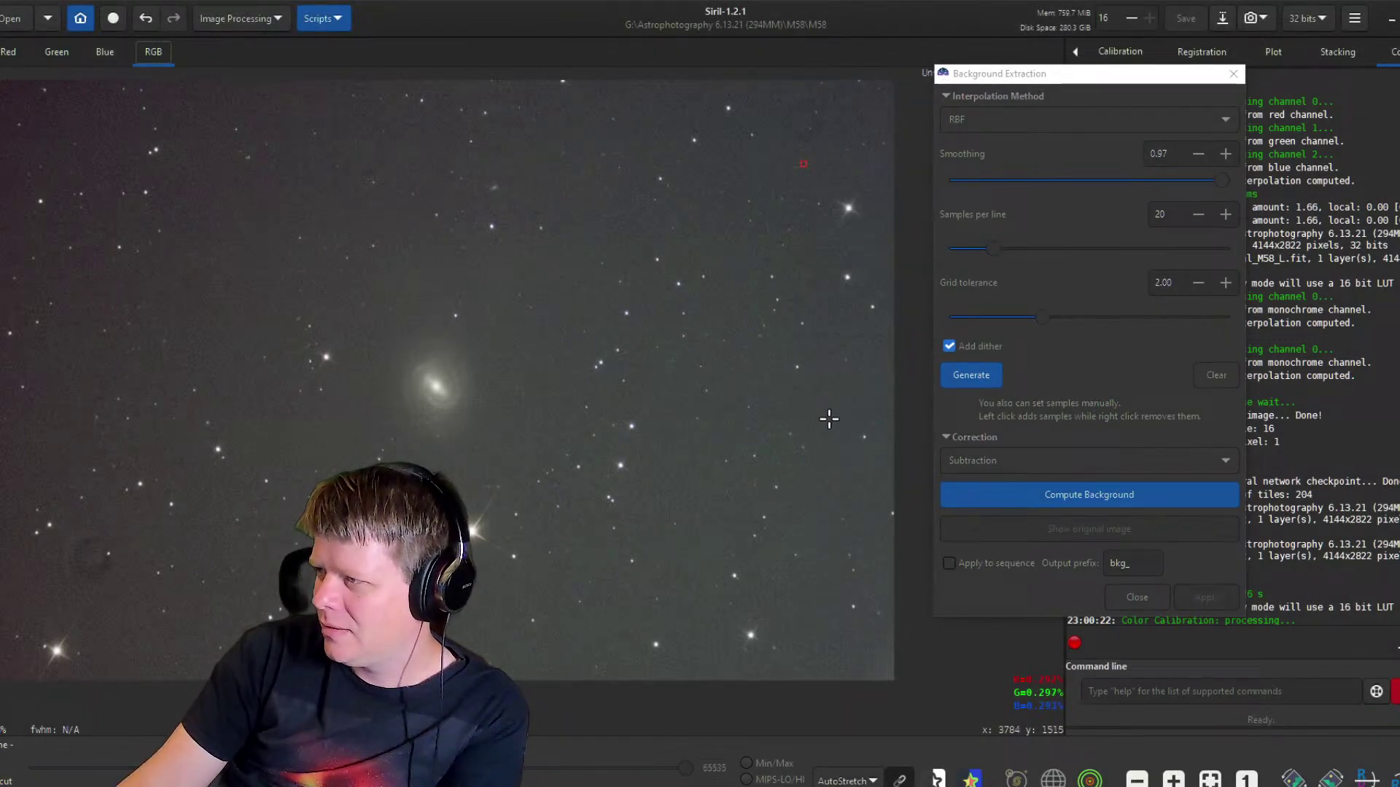
click(828, 657)
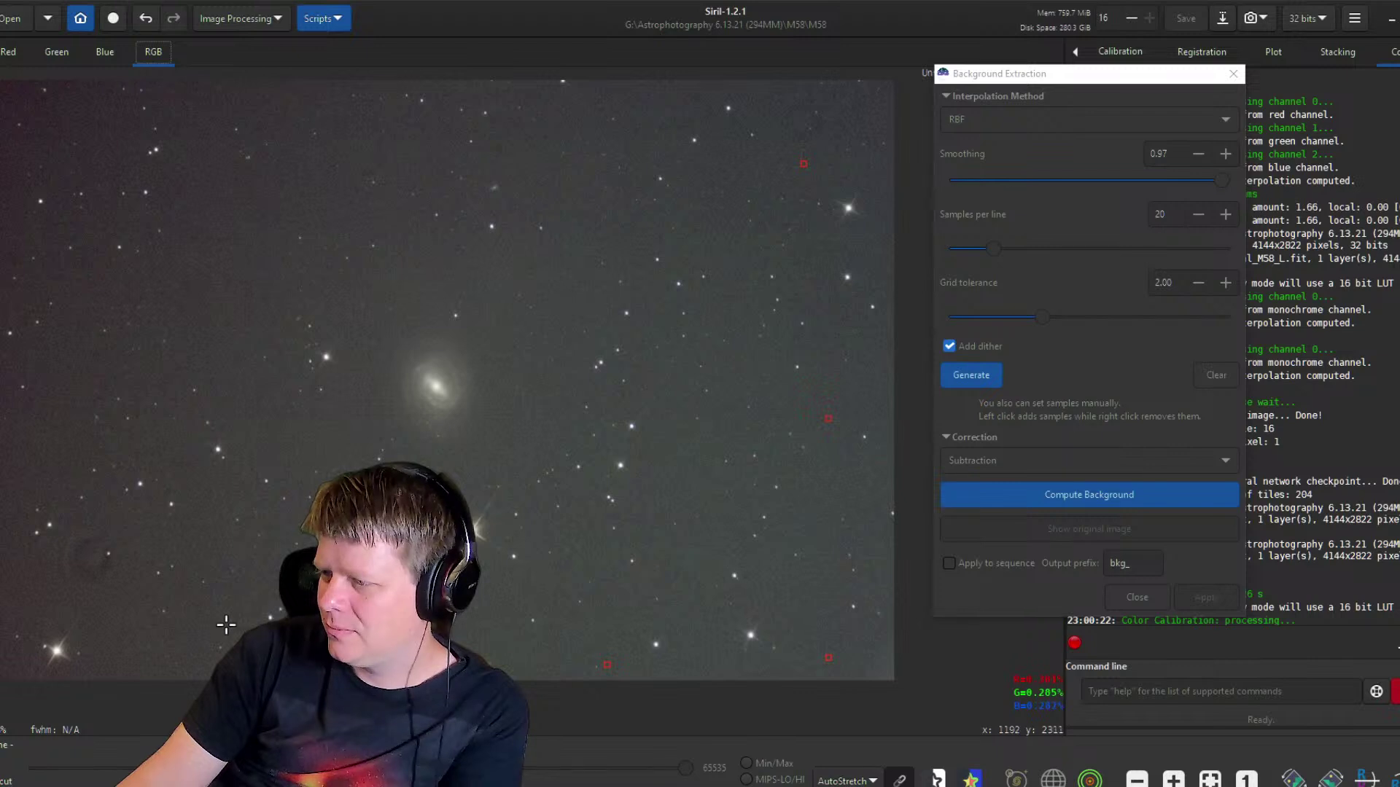
click(185, 635)
click(152, 377)
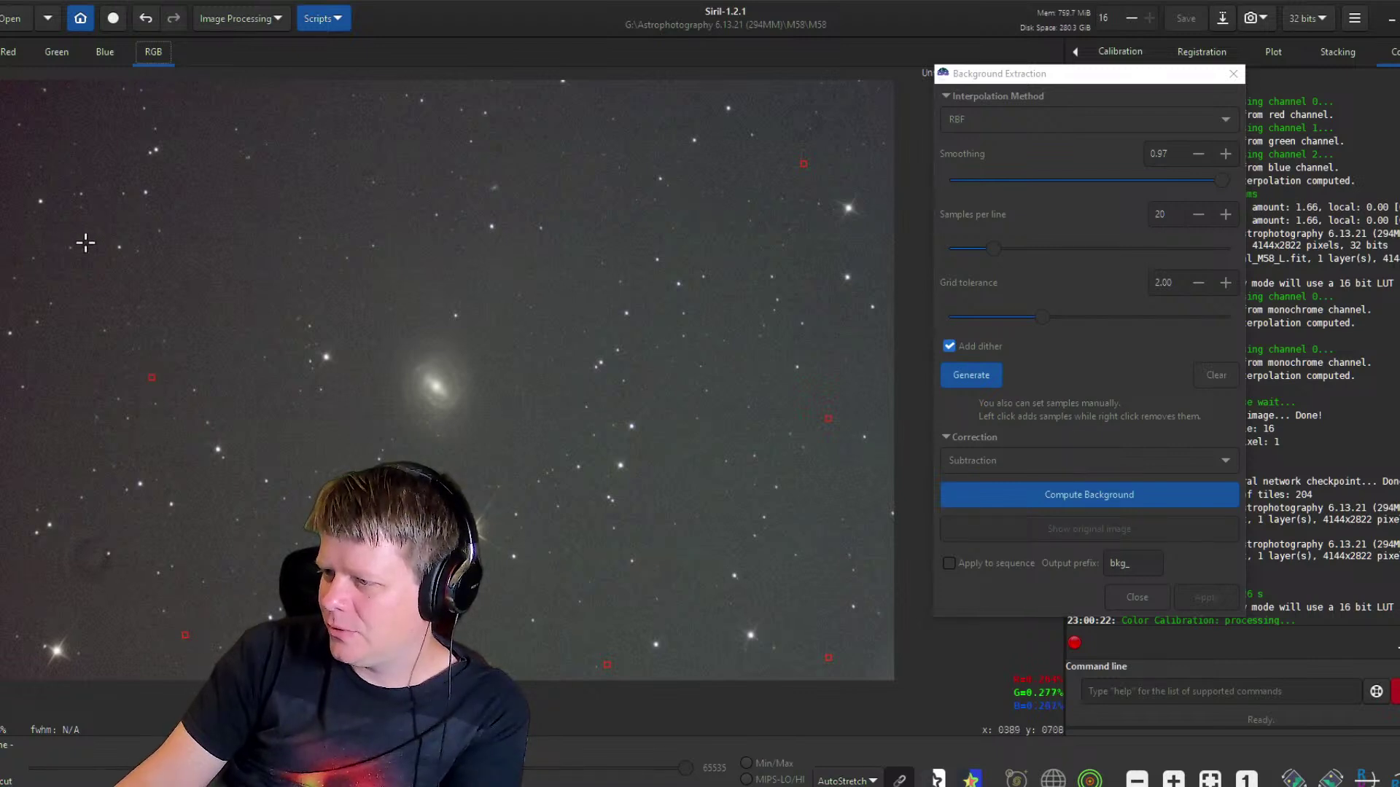
click(105, 218)
click(48, 117)
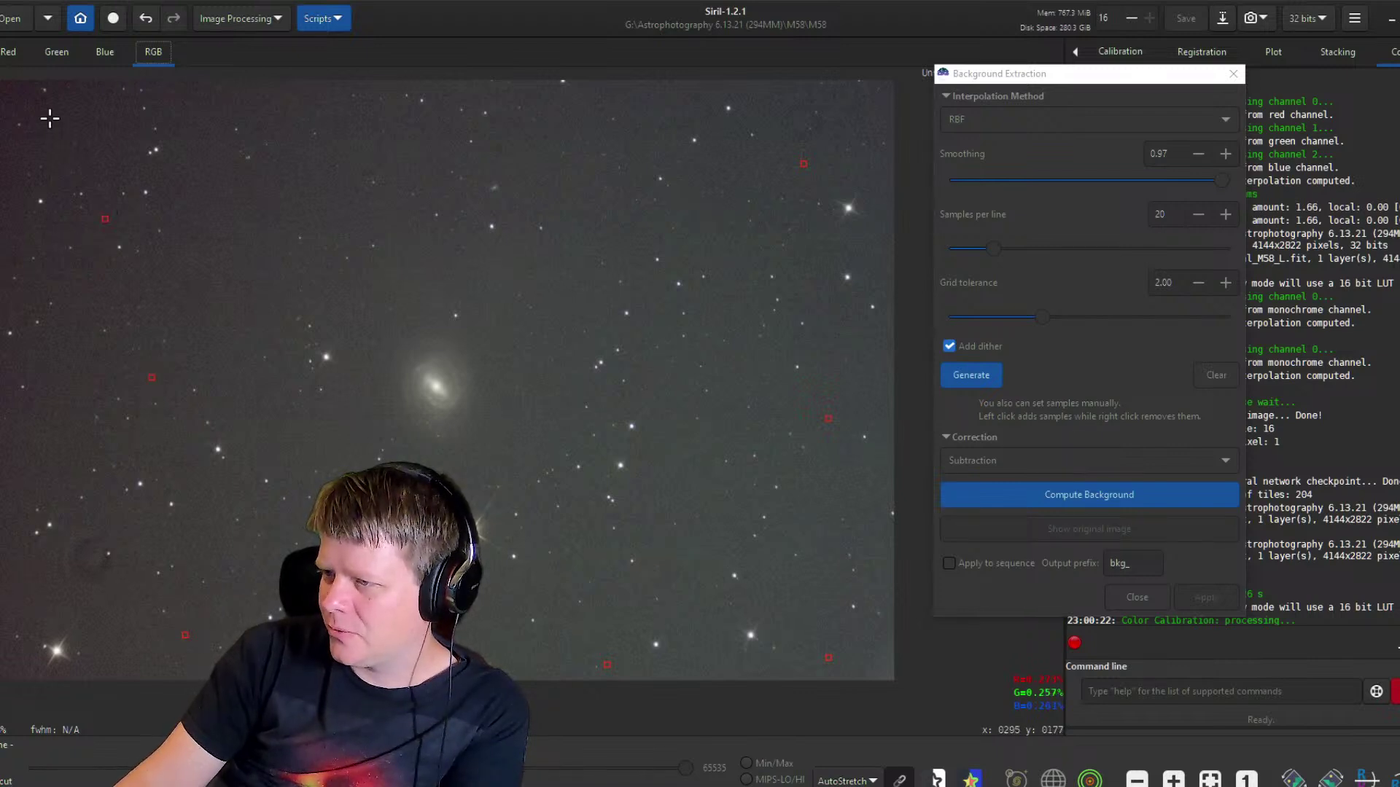
click(363, 138)
click(491, 263)
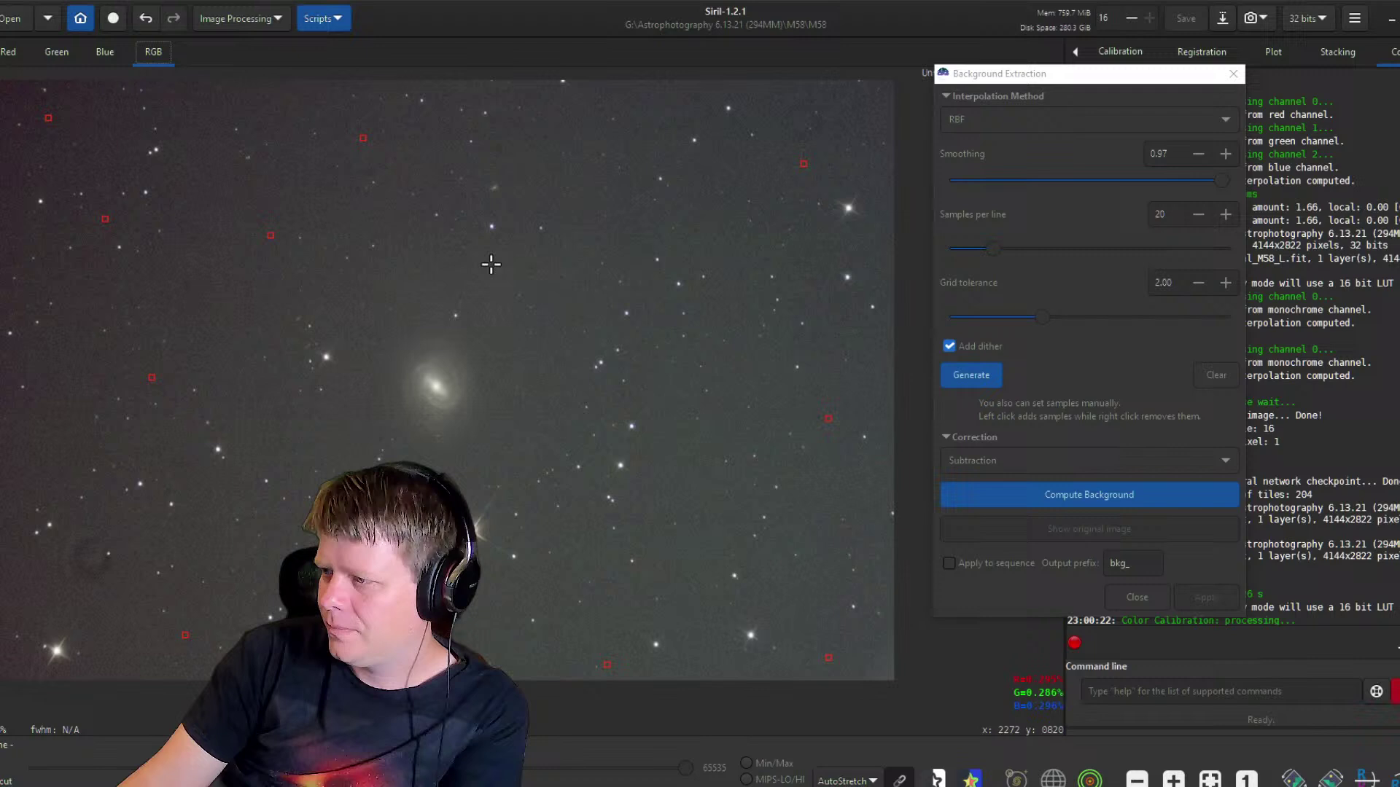
click(518, 342)
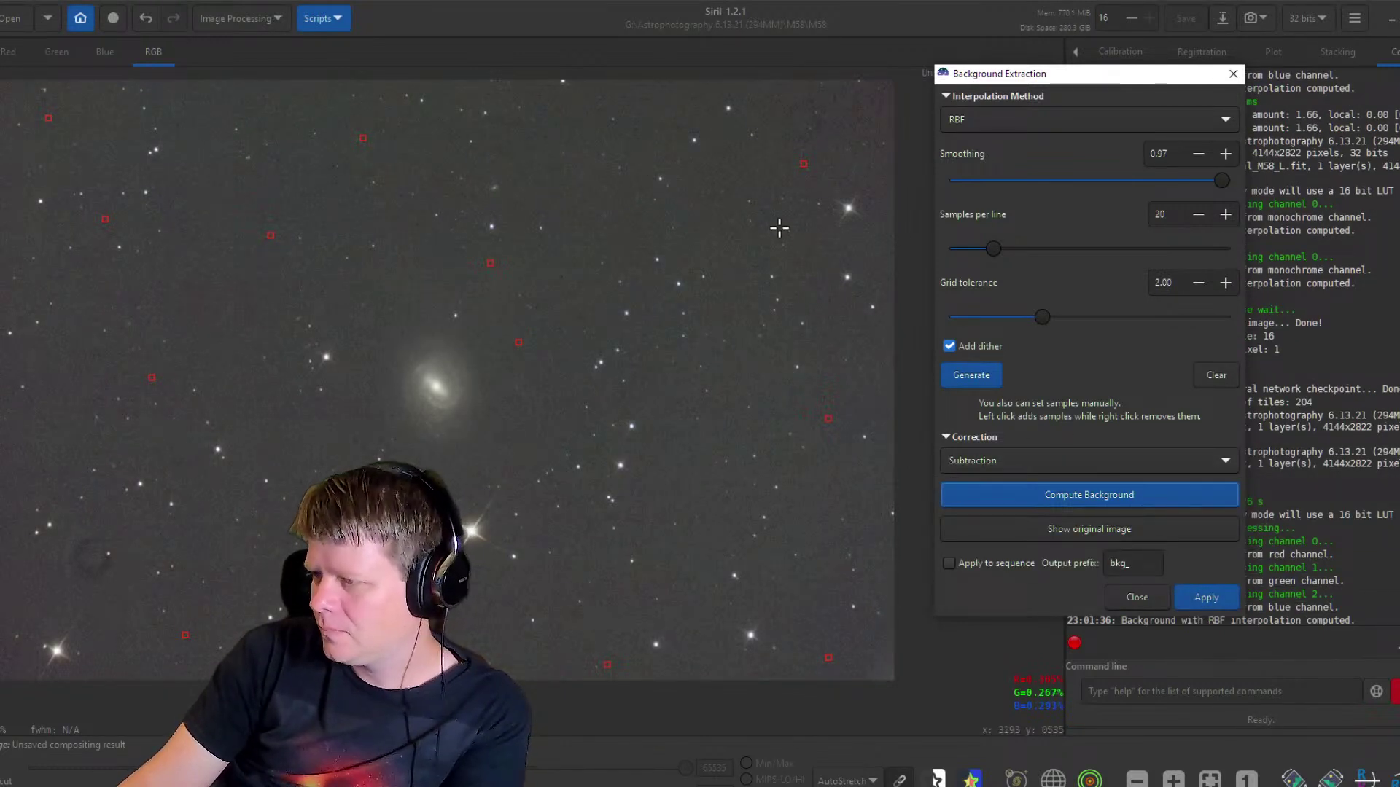
Lower the background extraction smoothing to 0.89, recompute the background, and apply the correction to the RGB composite.
drag(1222, 175, 1196, 174)
click(1130, 495)
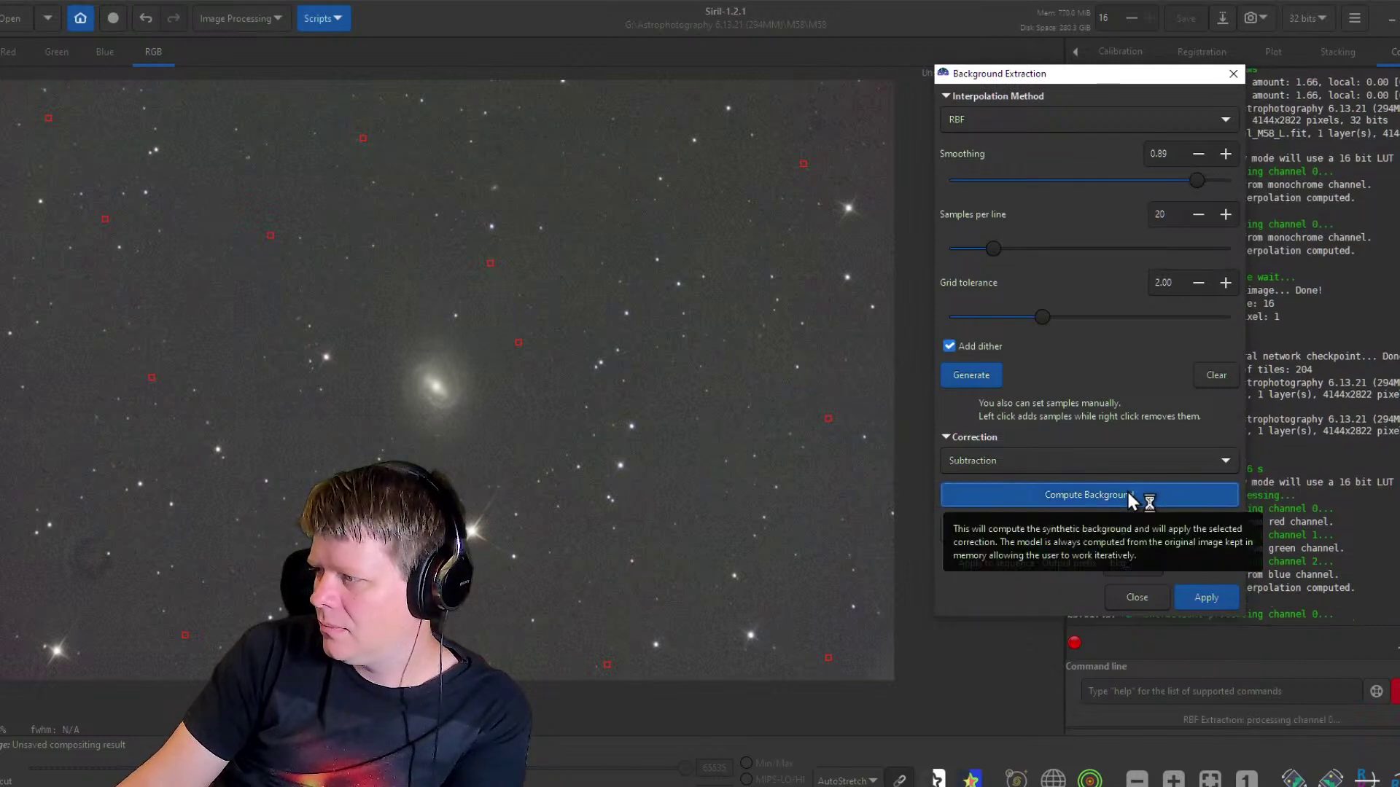
click(1197, 599)
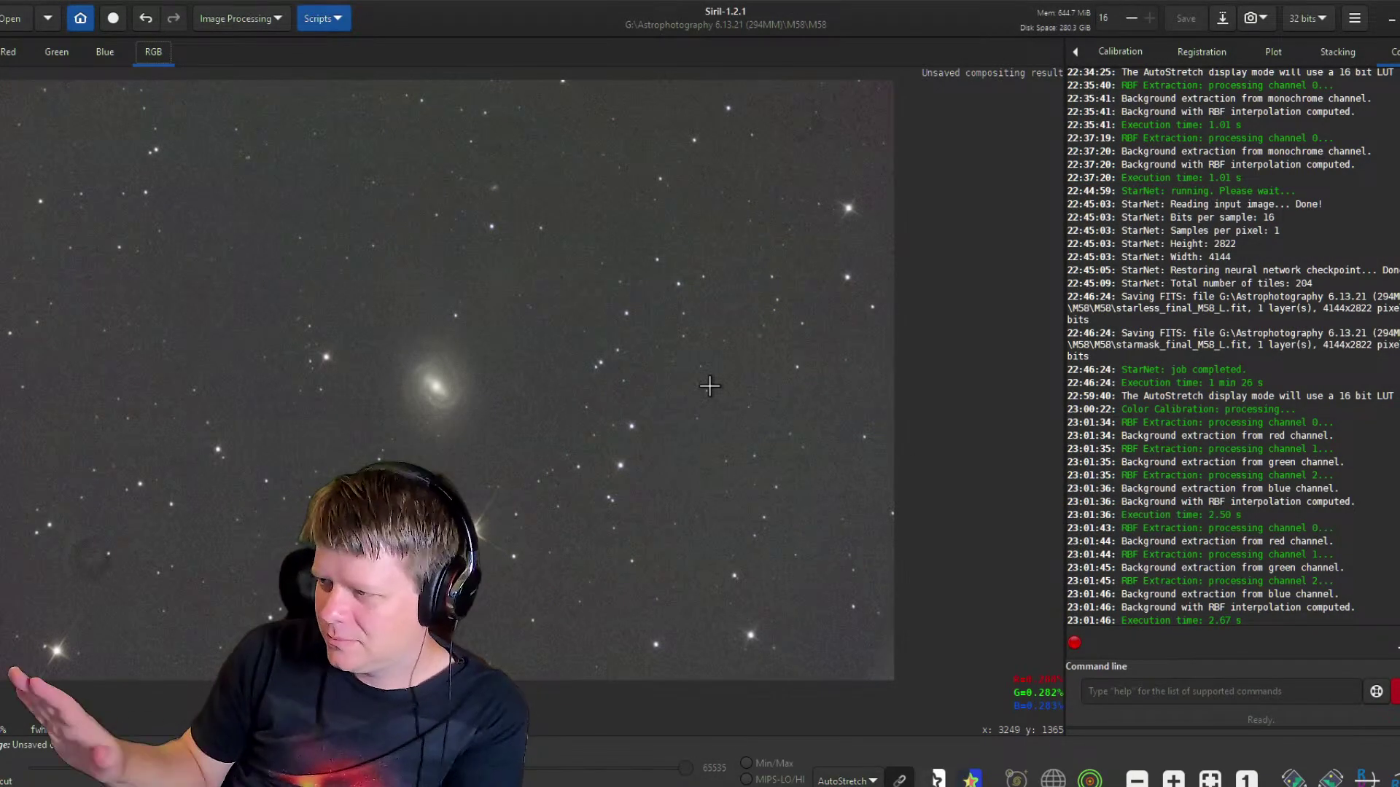
click(326, 16)
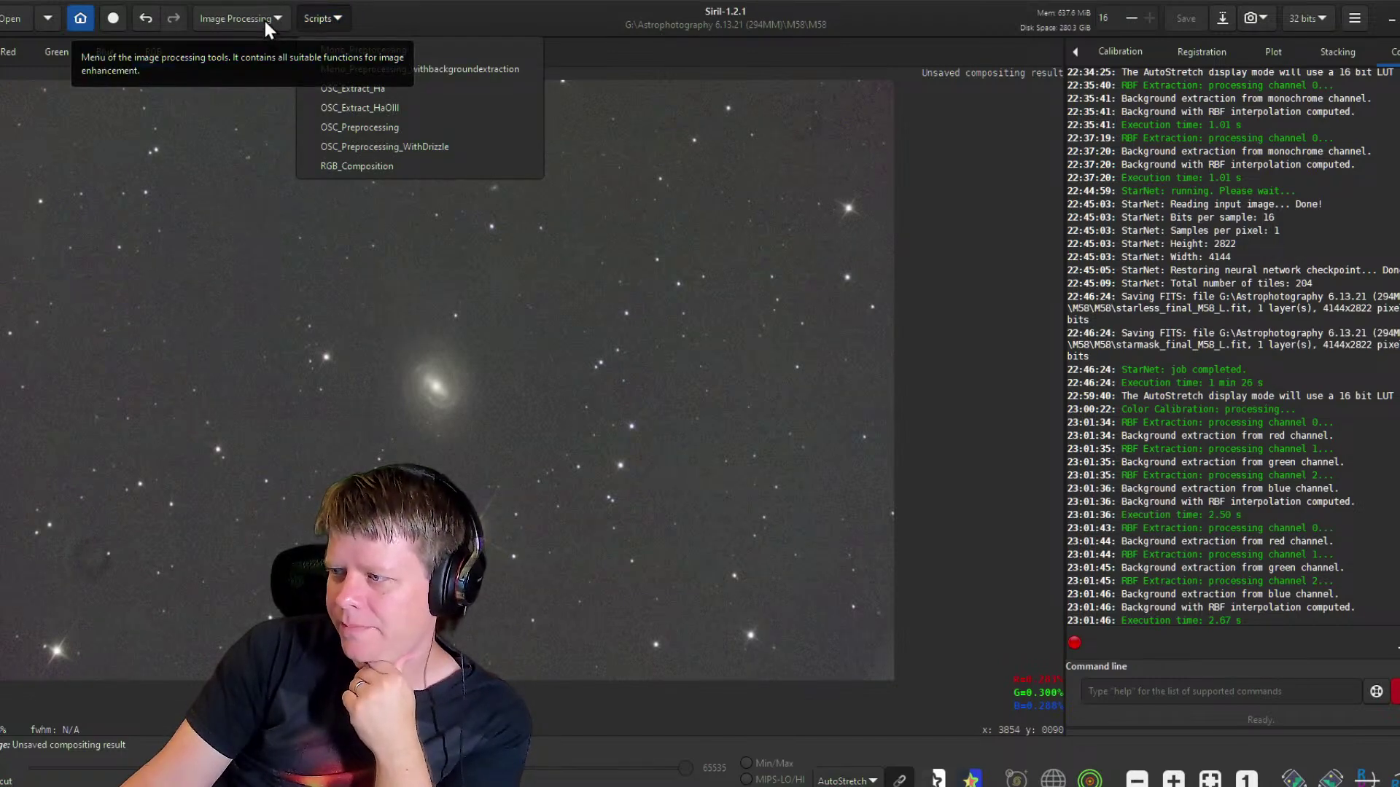
key(Escape)
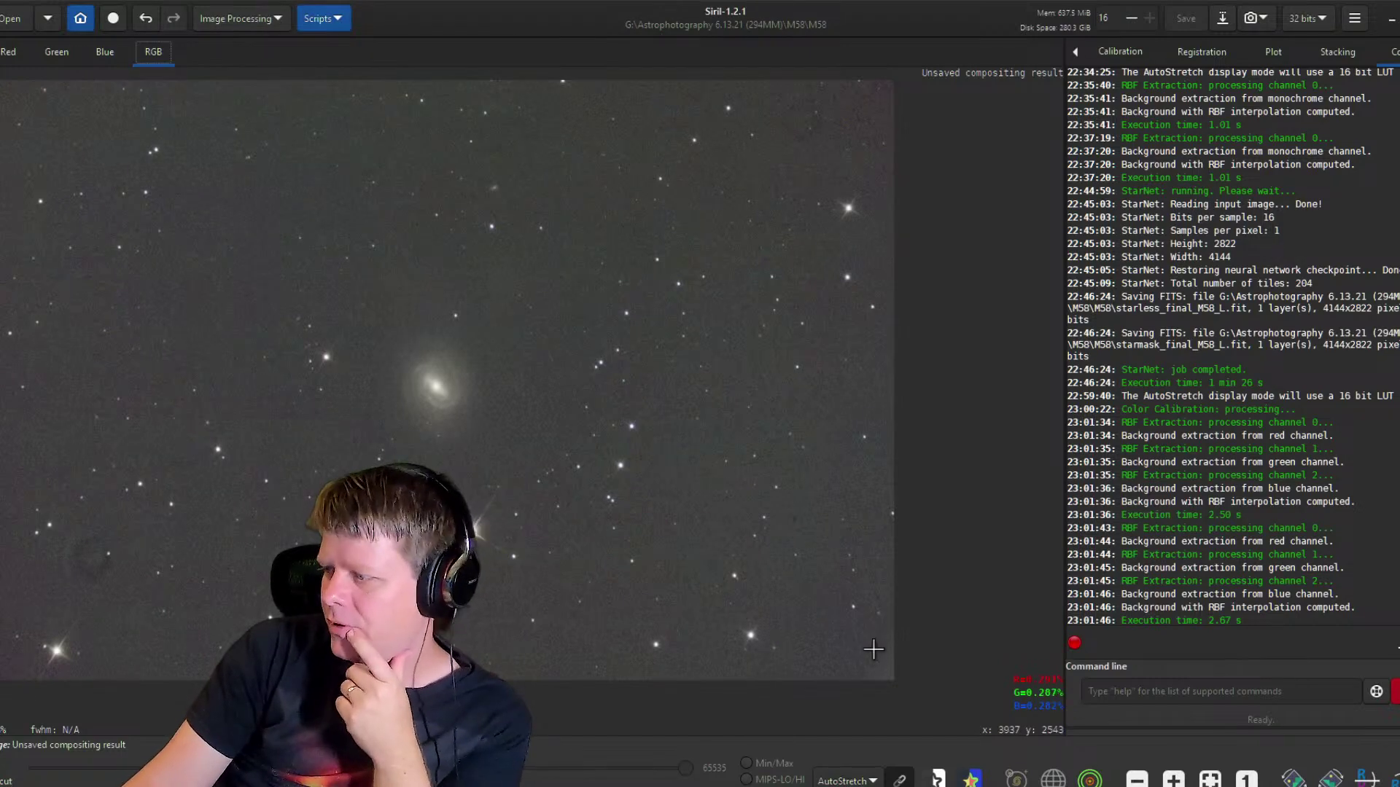
Switch the display mode from AutoStretch to Linear and open the Asinh Transformation clear of the galaxy.
click(849, 780)
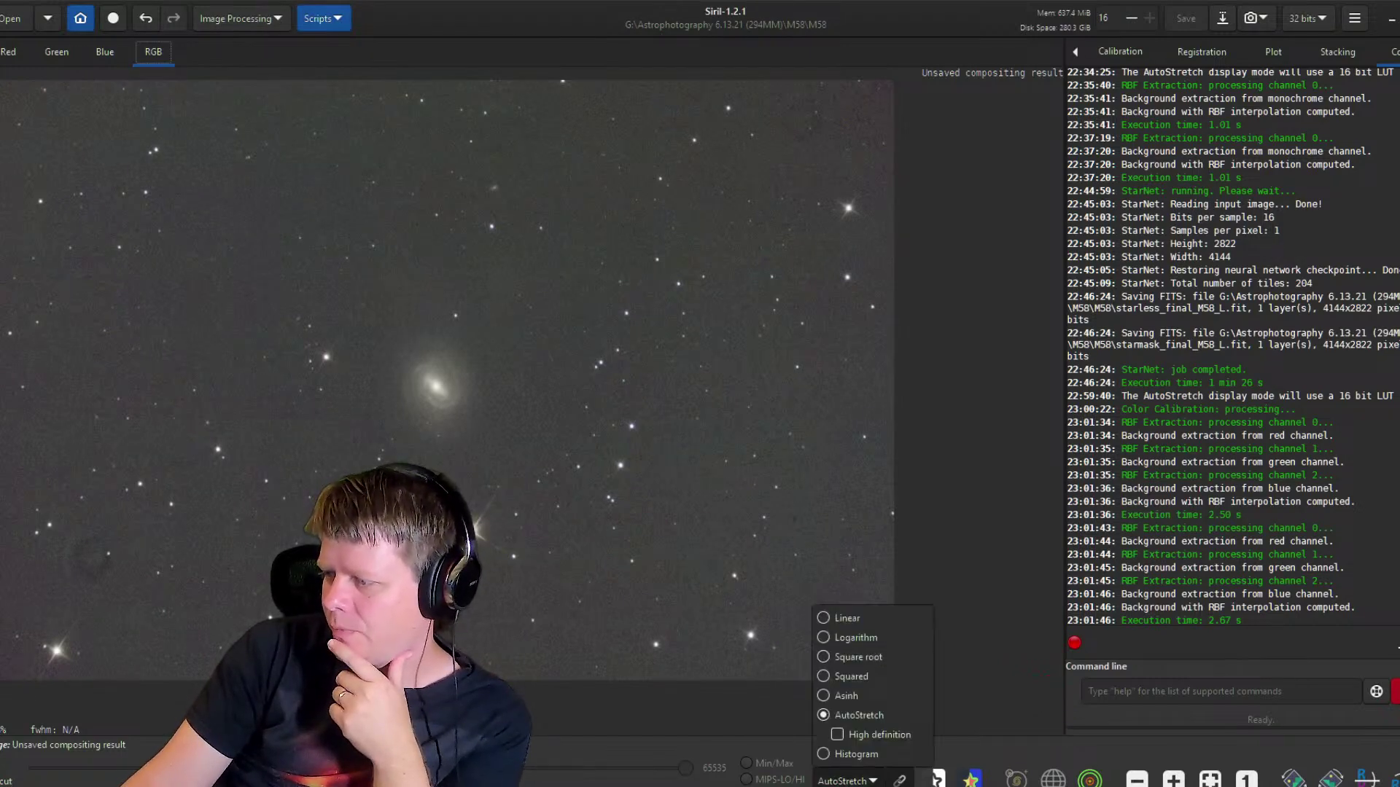
click(865, 616)
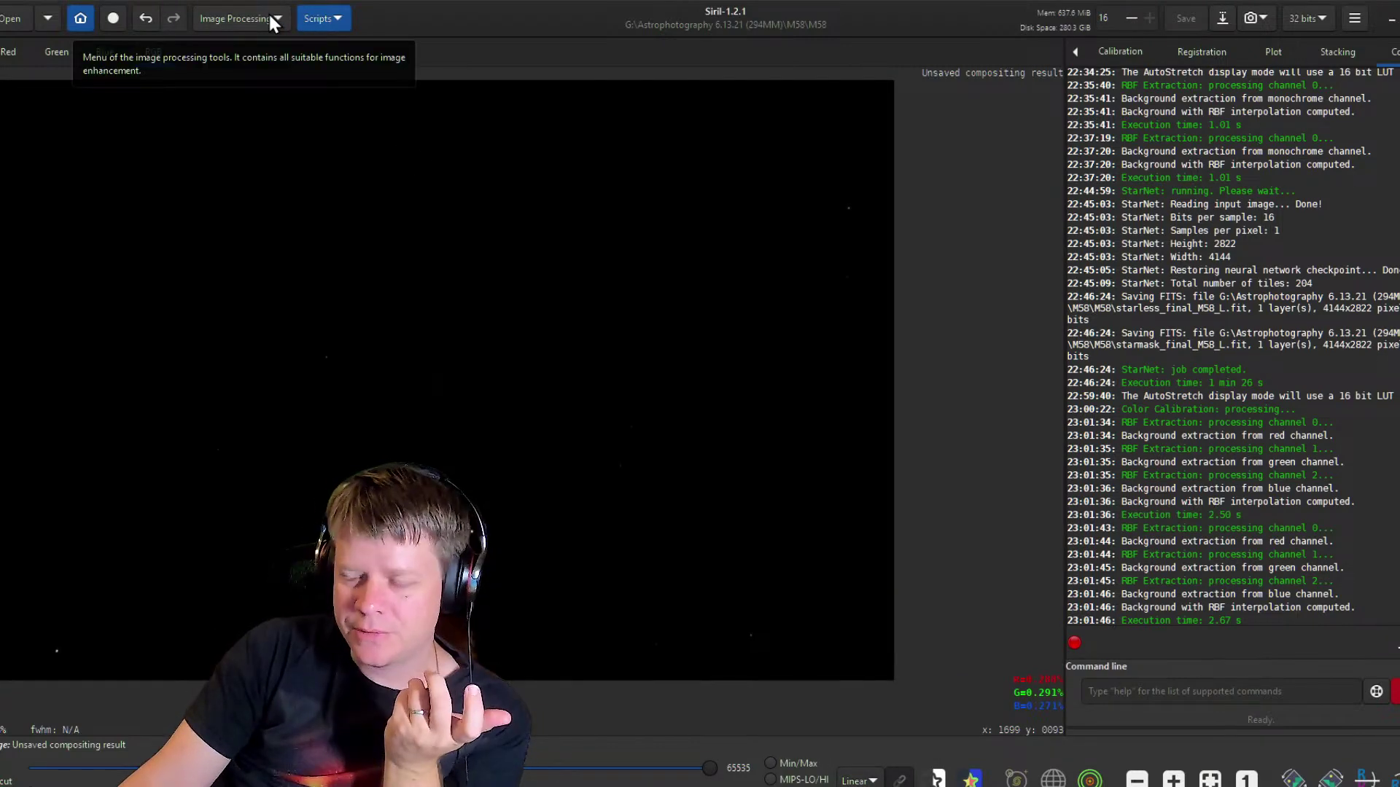
click(271, 22)
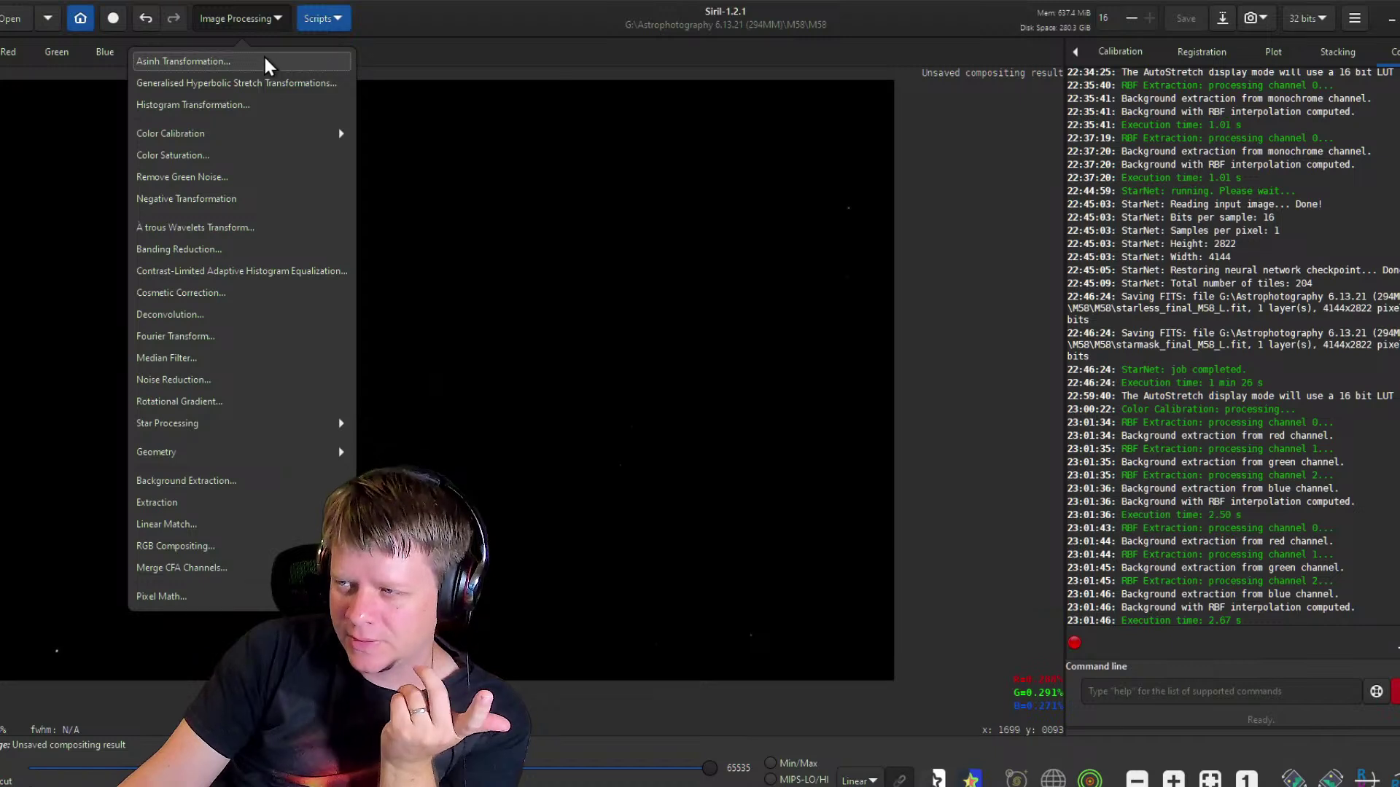
click(268, 64)
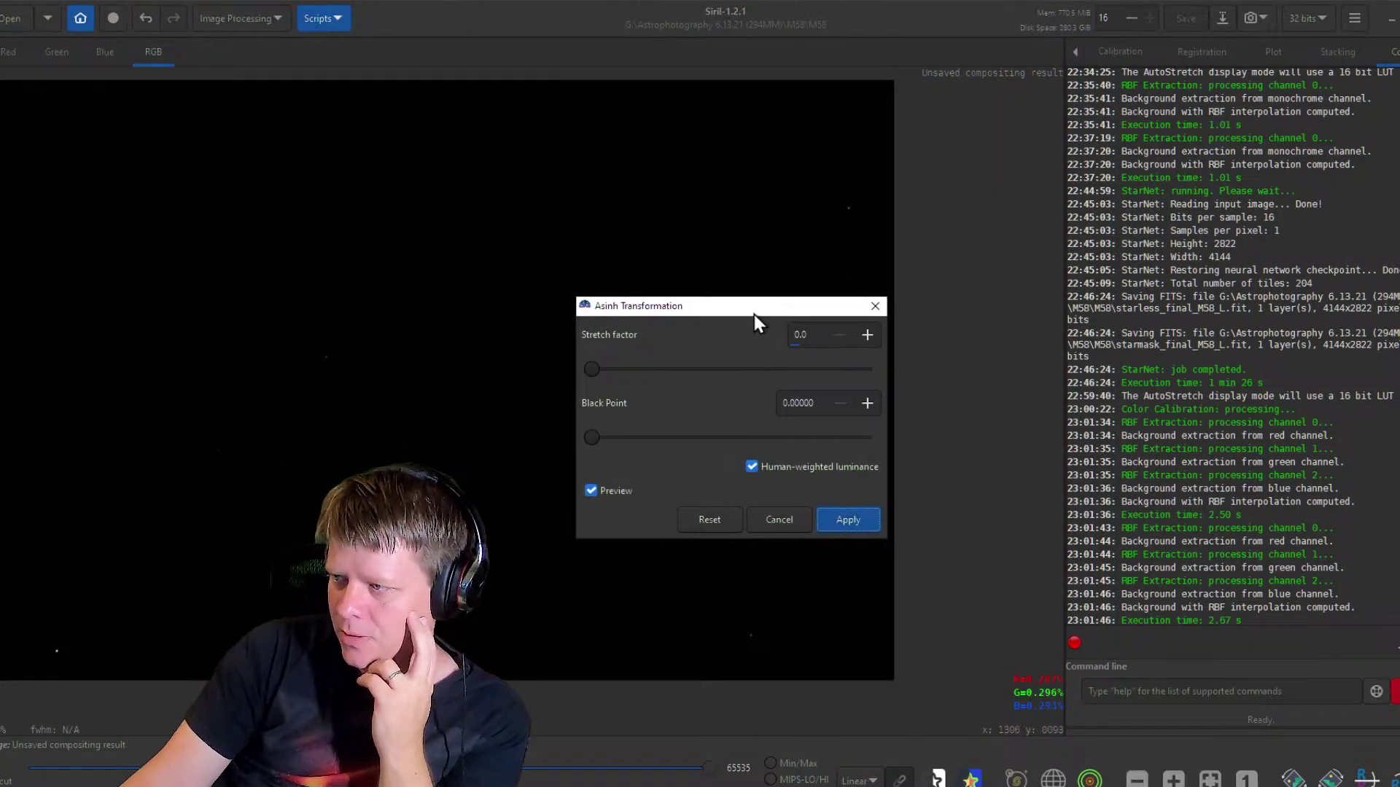
drag(753, 314, 885, 260)
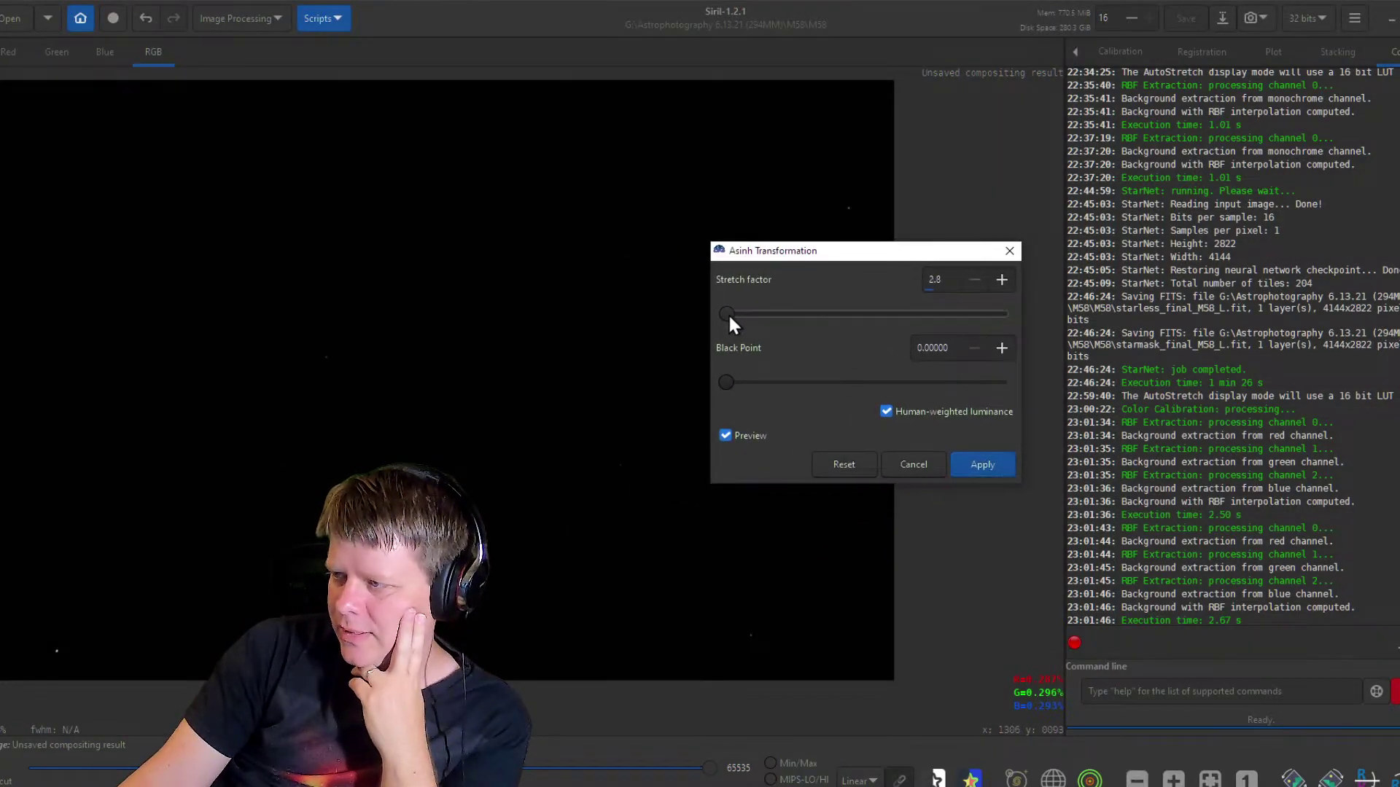
Try an asinh stretch factor of 304.5 and examine the colour of a bright star near the galaxy up close.
drag(727, 313, 758, 314)
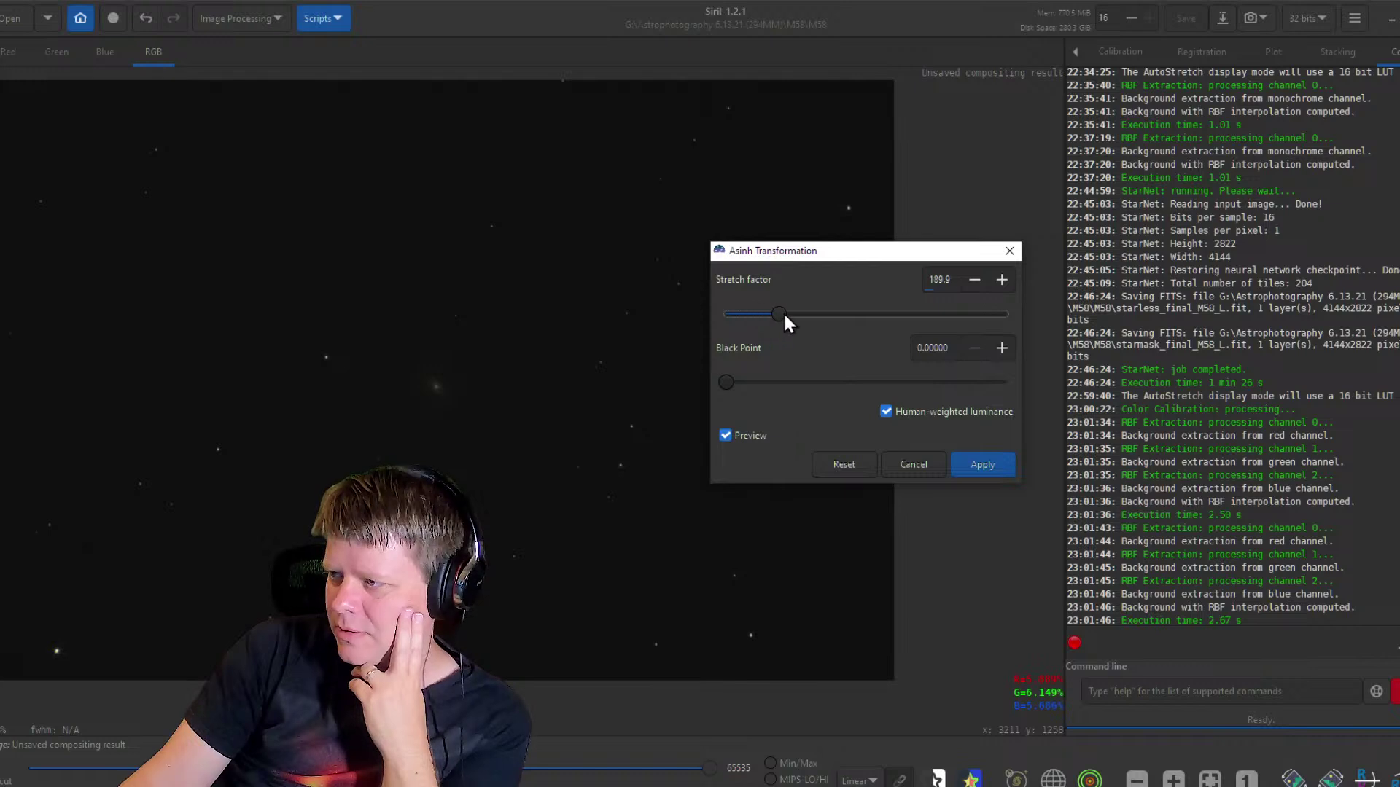
drag(784, 316, 816, 315)
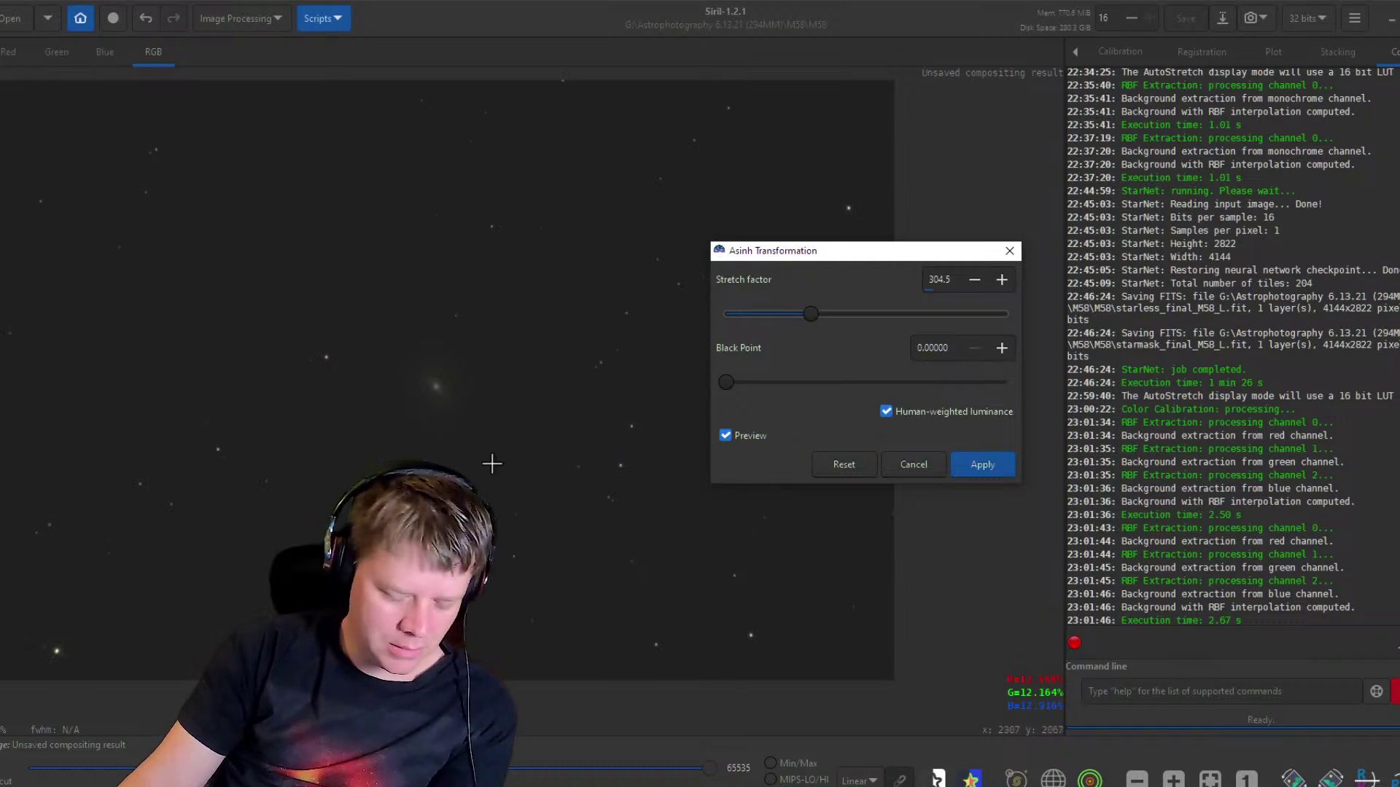
scroll(451, 378, up, 2)
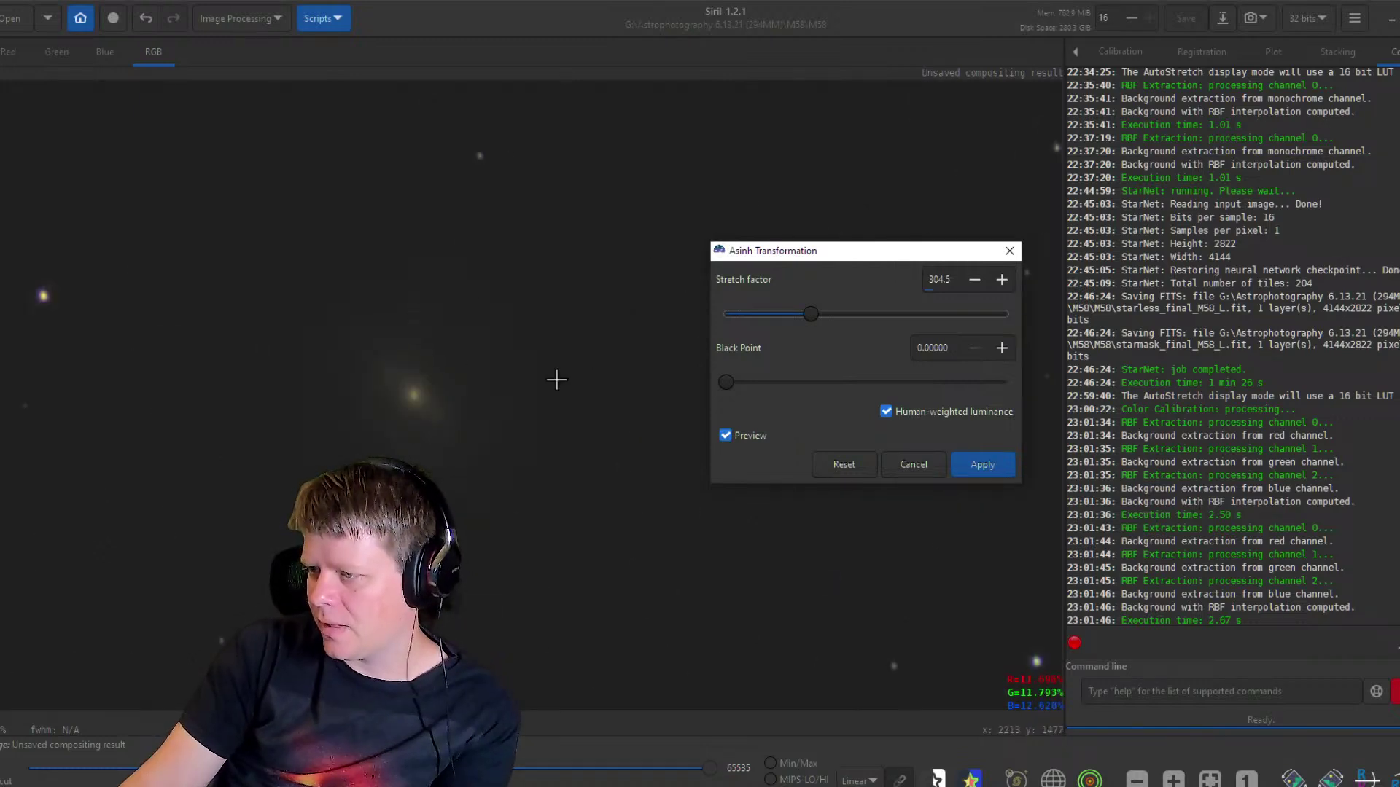
drag(191, 349, 535, 429)
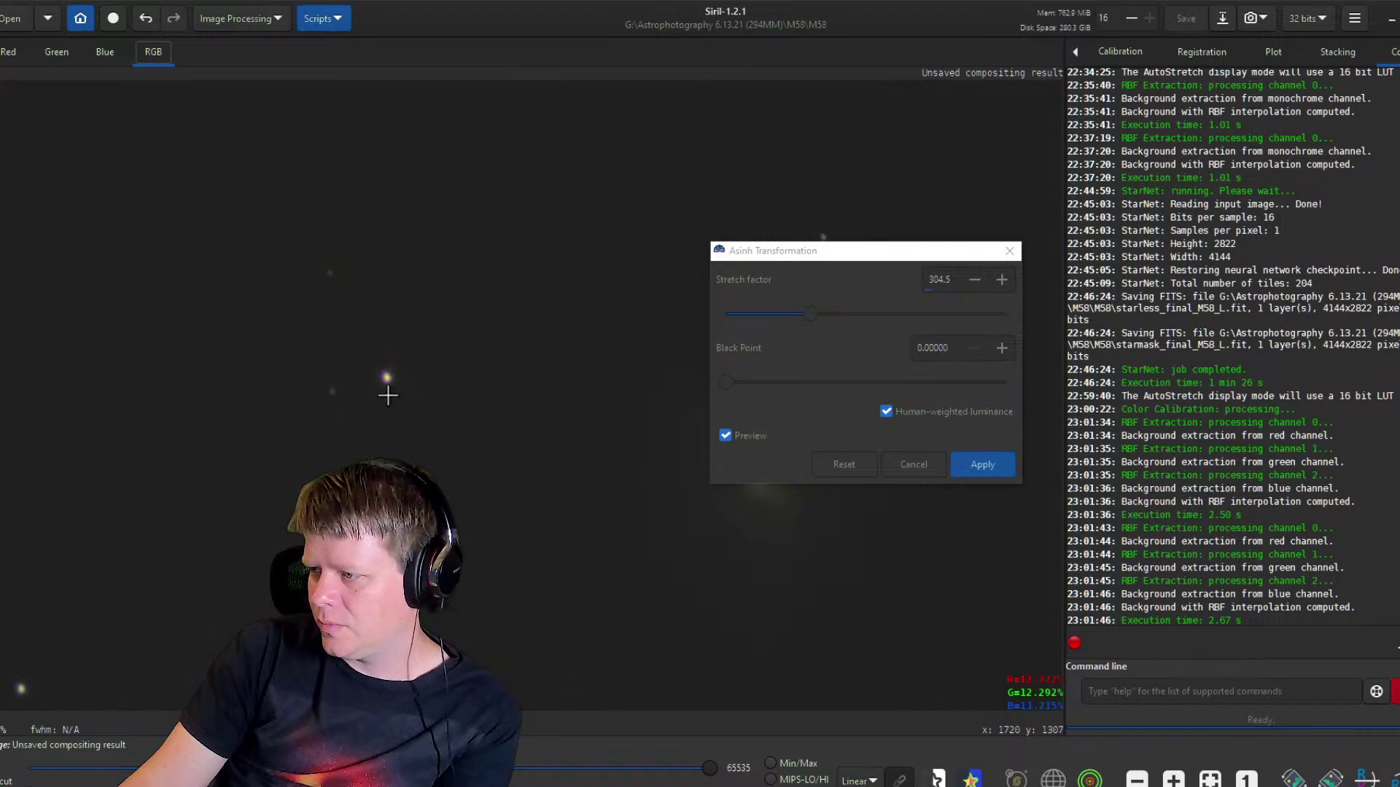
scroll(382, 383, up, 3)
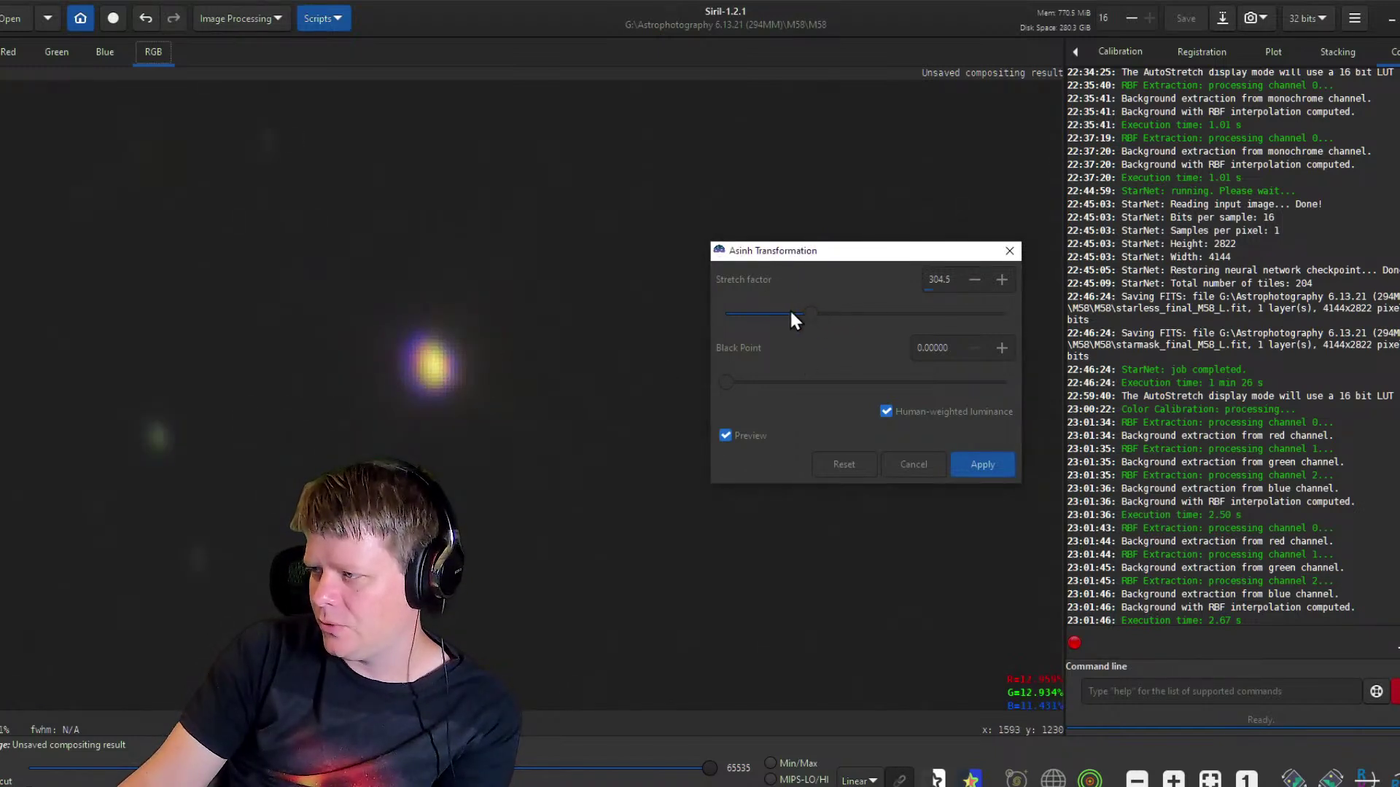
Reduce the asinh stretch factor to 97.8, checking the star and galaxy, and apply the transformation.
drag(789, 307, 780, 308)
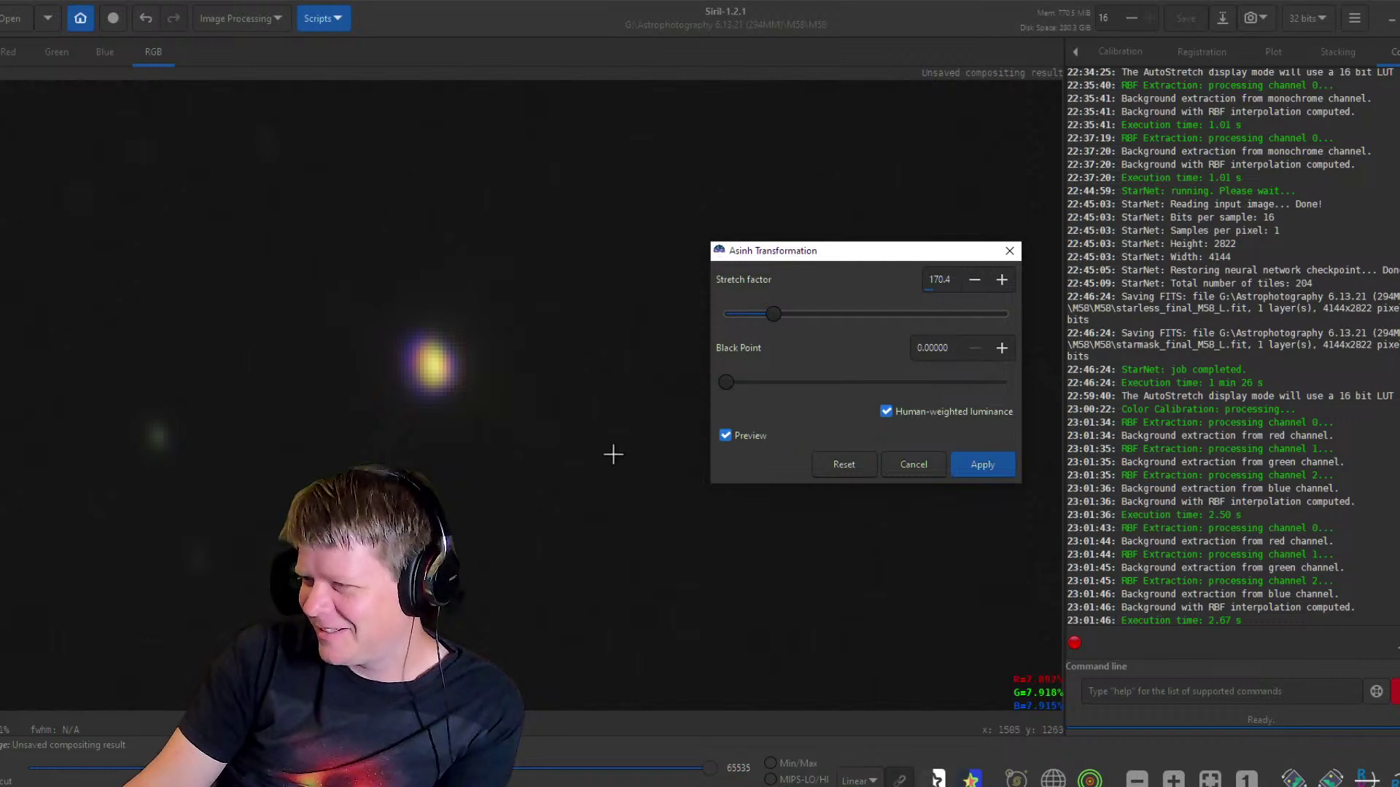
scroll(612, 453, down, 3)
drag(811, 592, 372, 502)
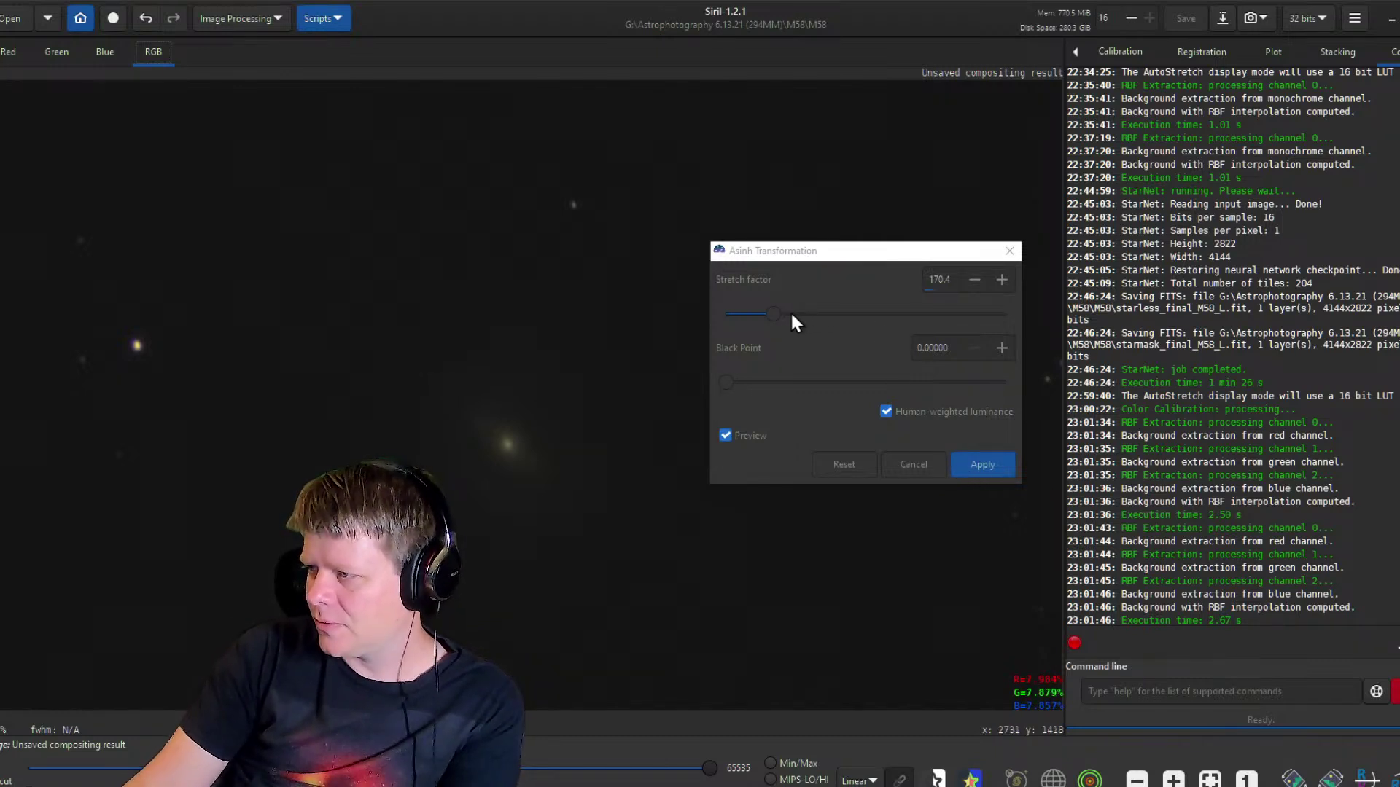
drag(792, 315, 756, 312)
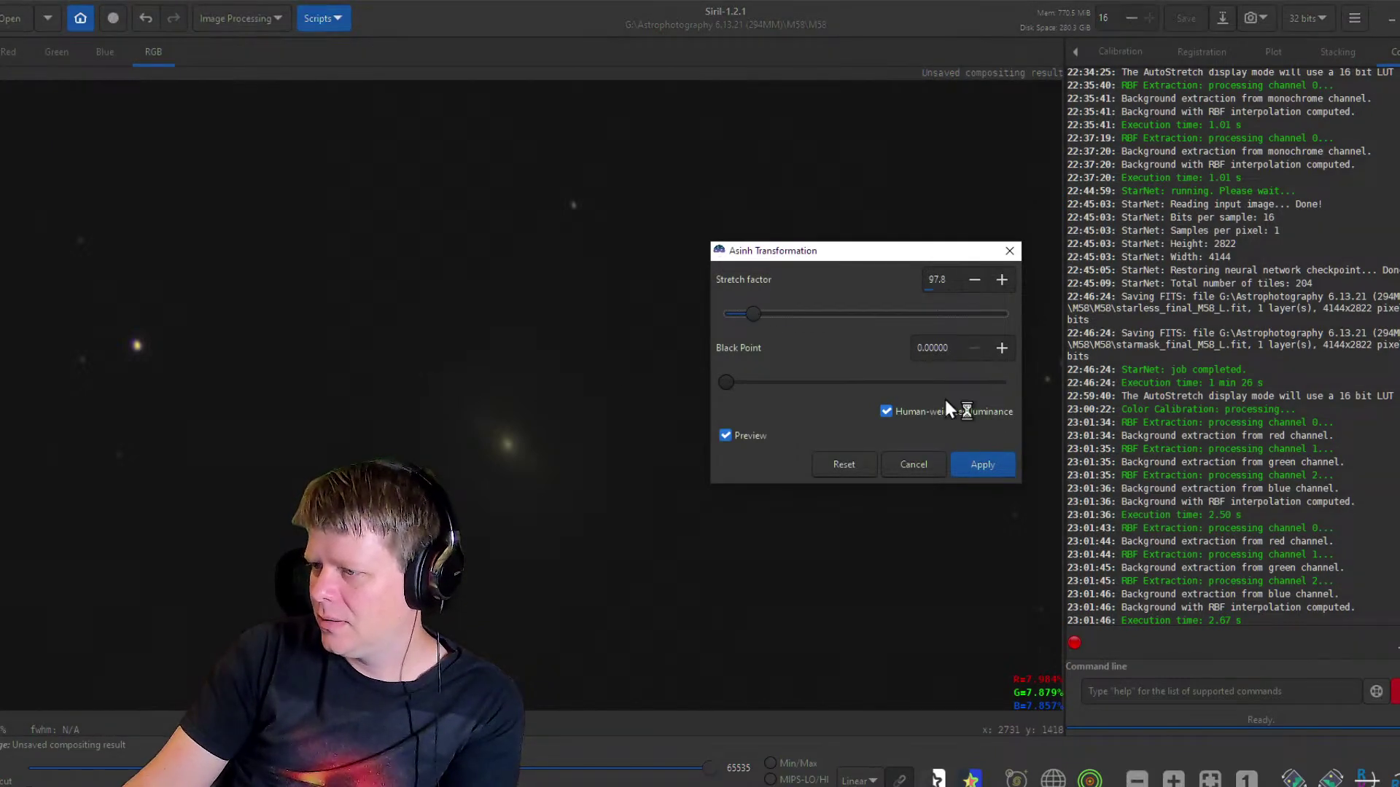
click(978, 458)
Open the Generalised Hyperbolic Stretch, show the histogram on a non-logarithmic scale at zoom 20, and set the symmetry point to 0.05029 on its peak.
click(252, 26)
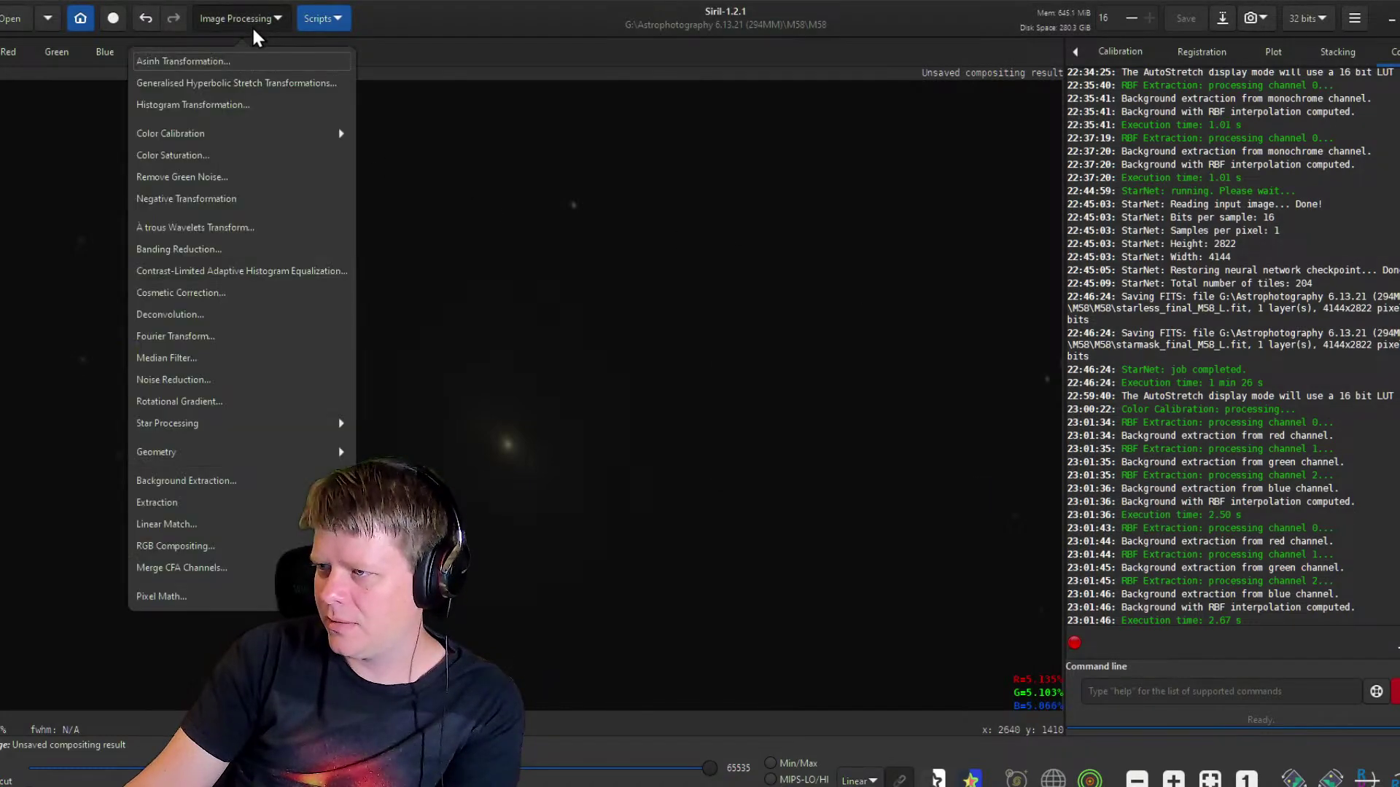
click(250, 85)
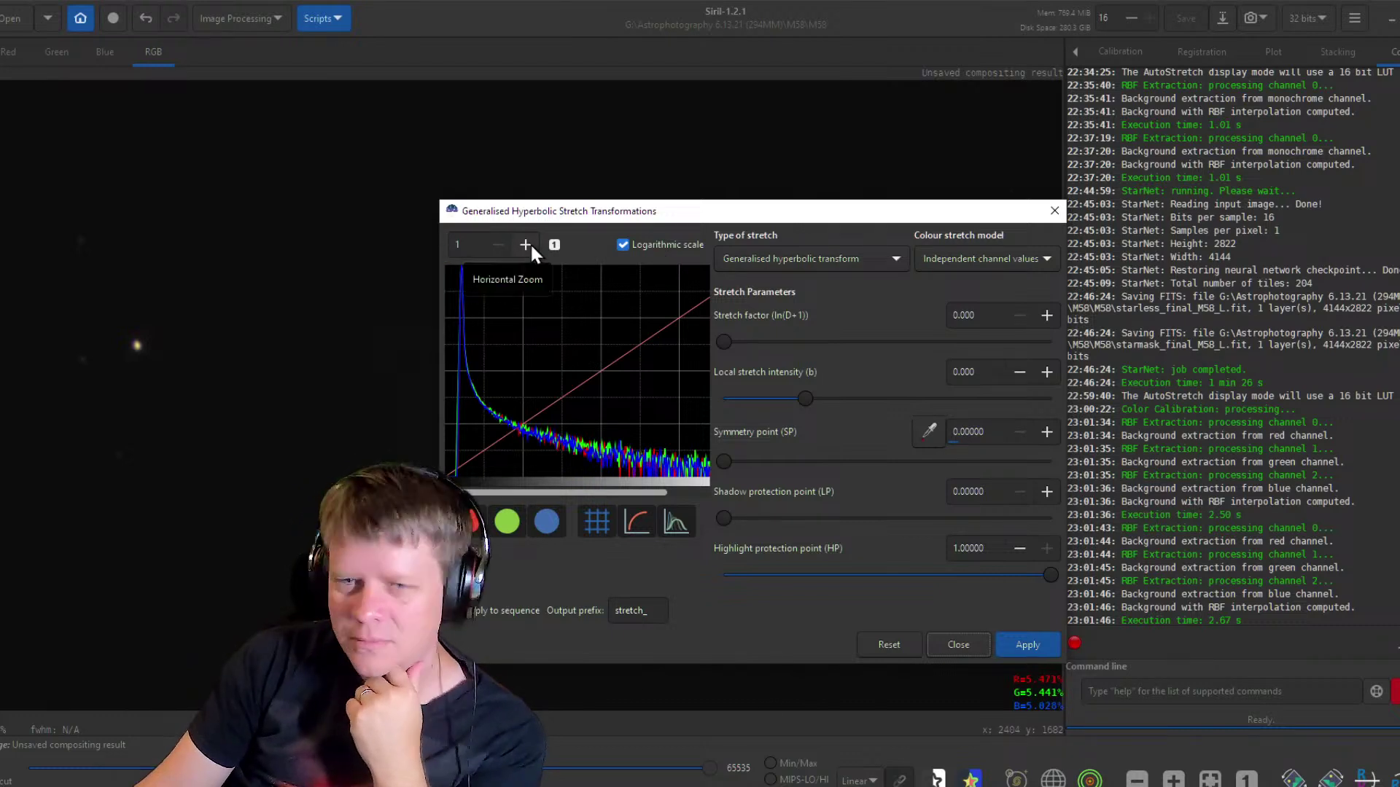
click(623, 243)
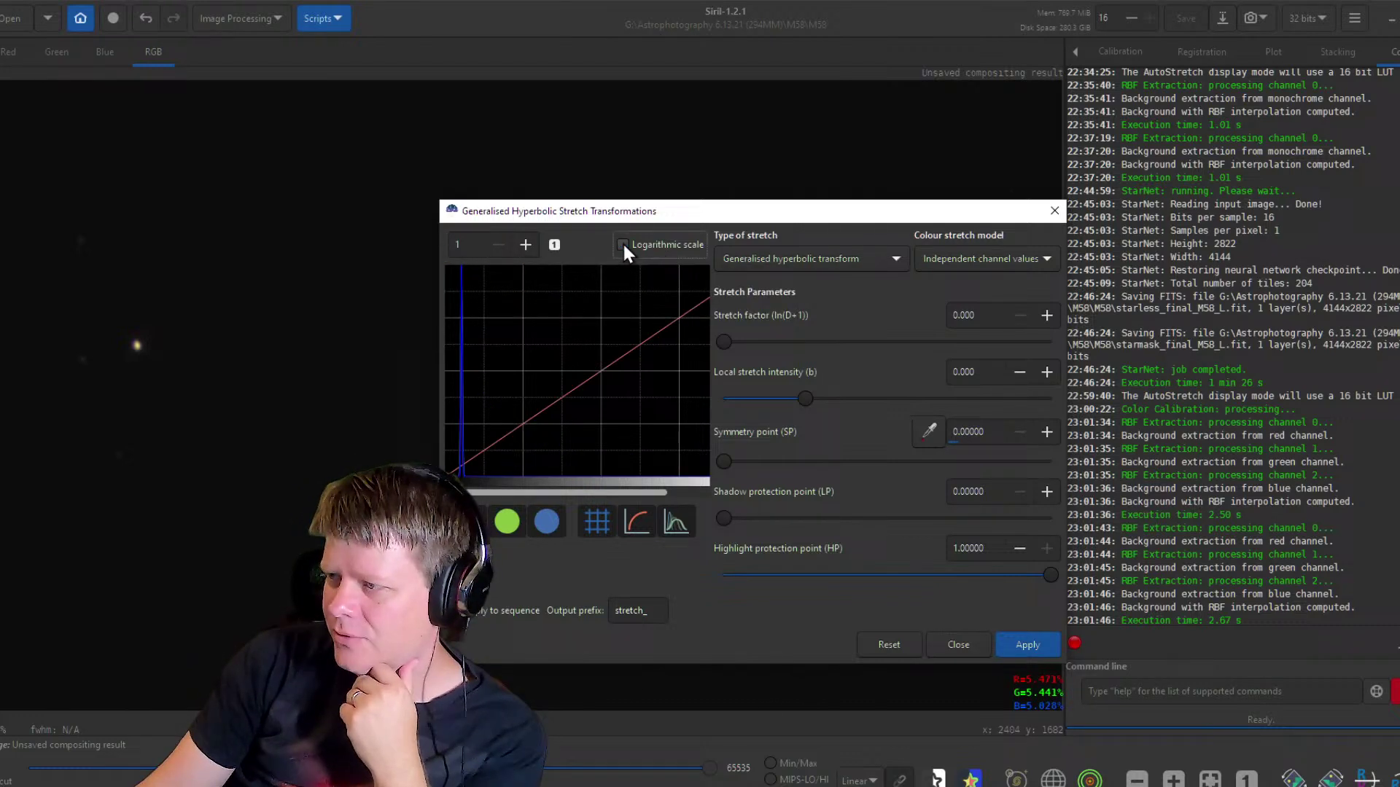
click(536, 251)
click(535, 251)
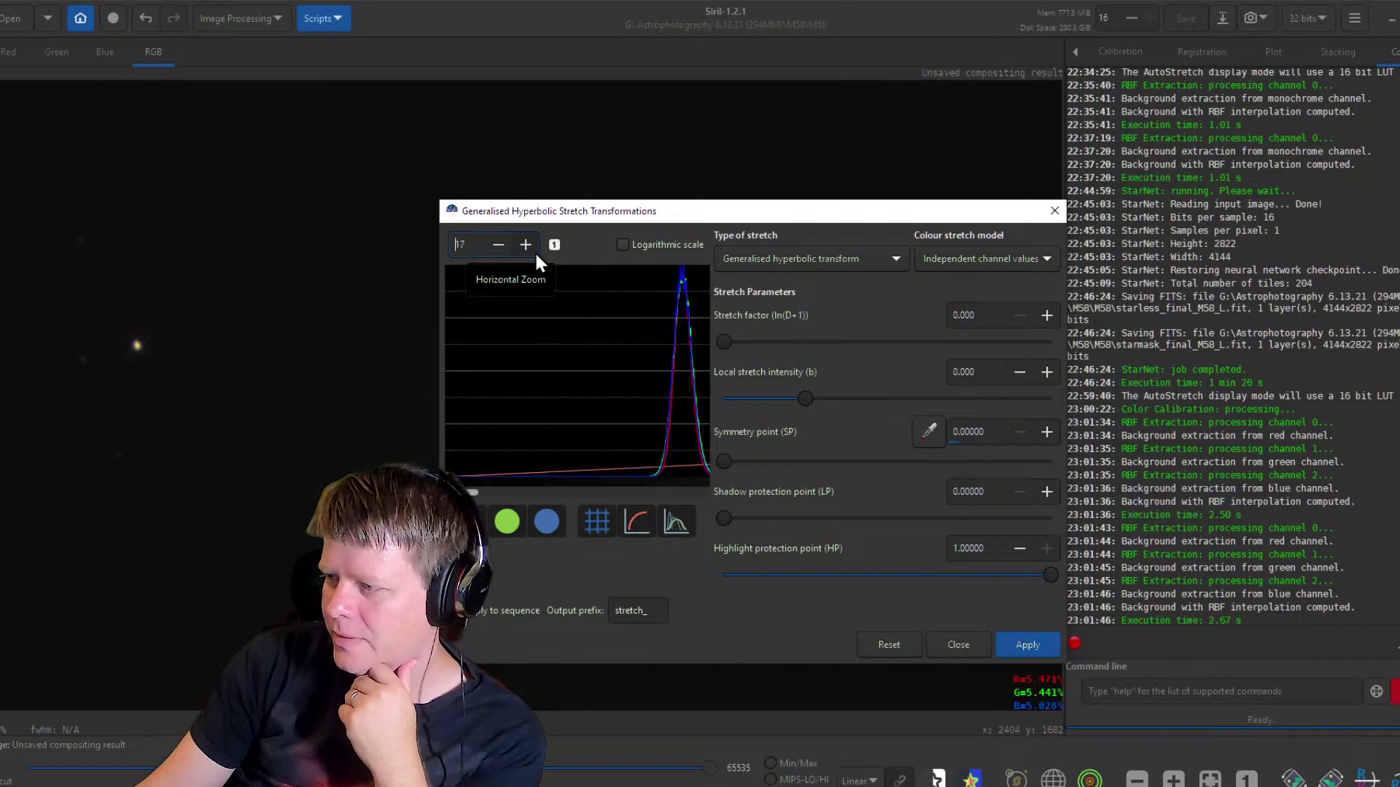
drag(472, 493, 479, 493)
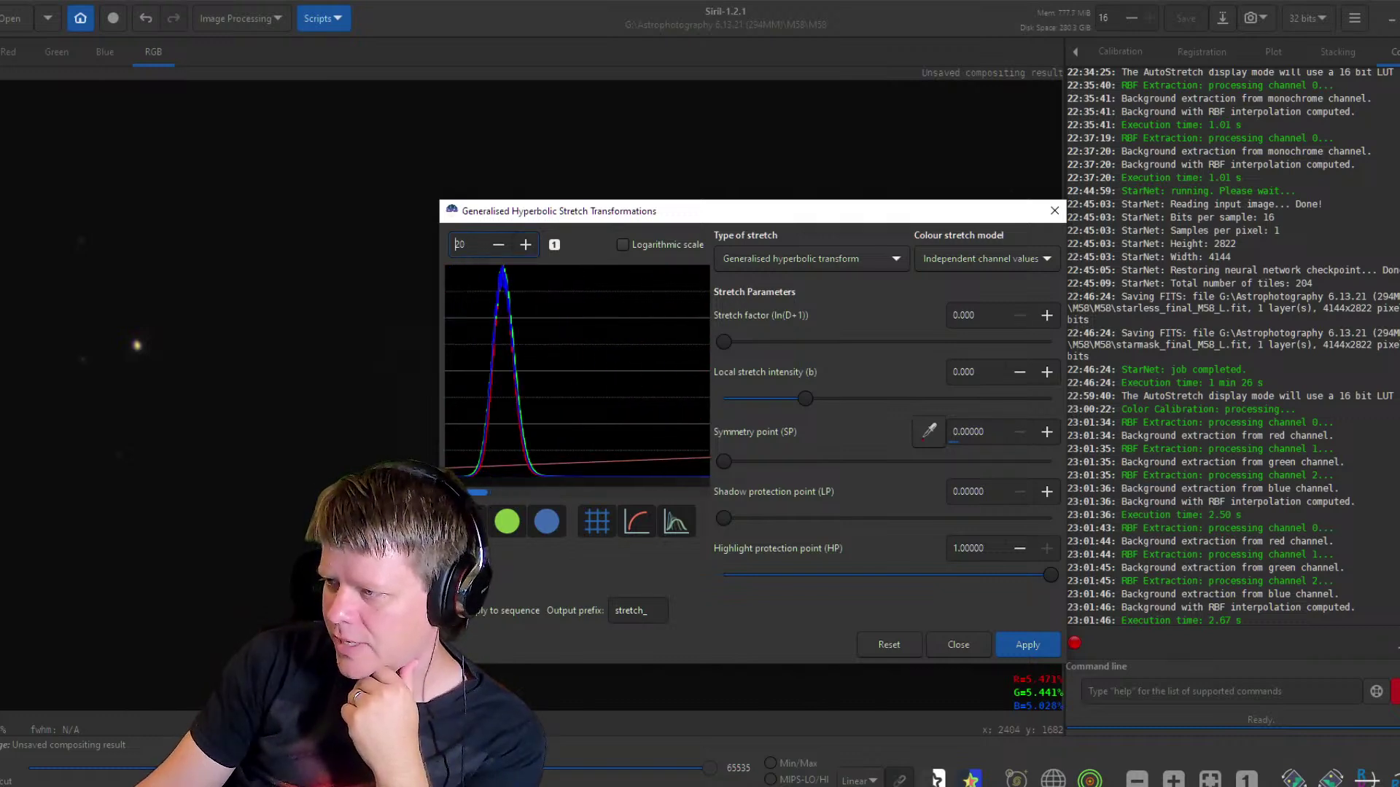
click(491, 431)
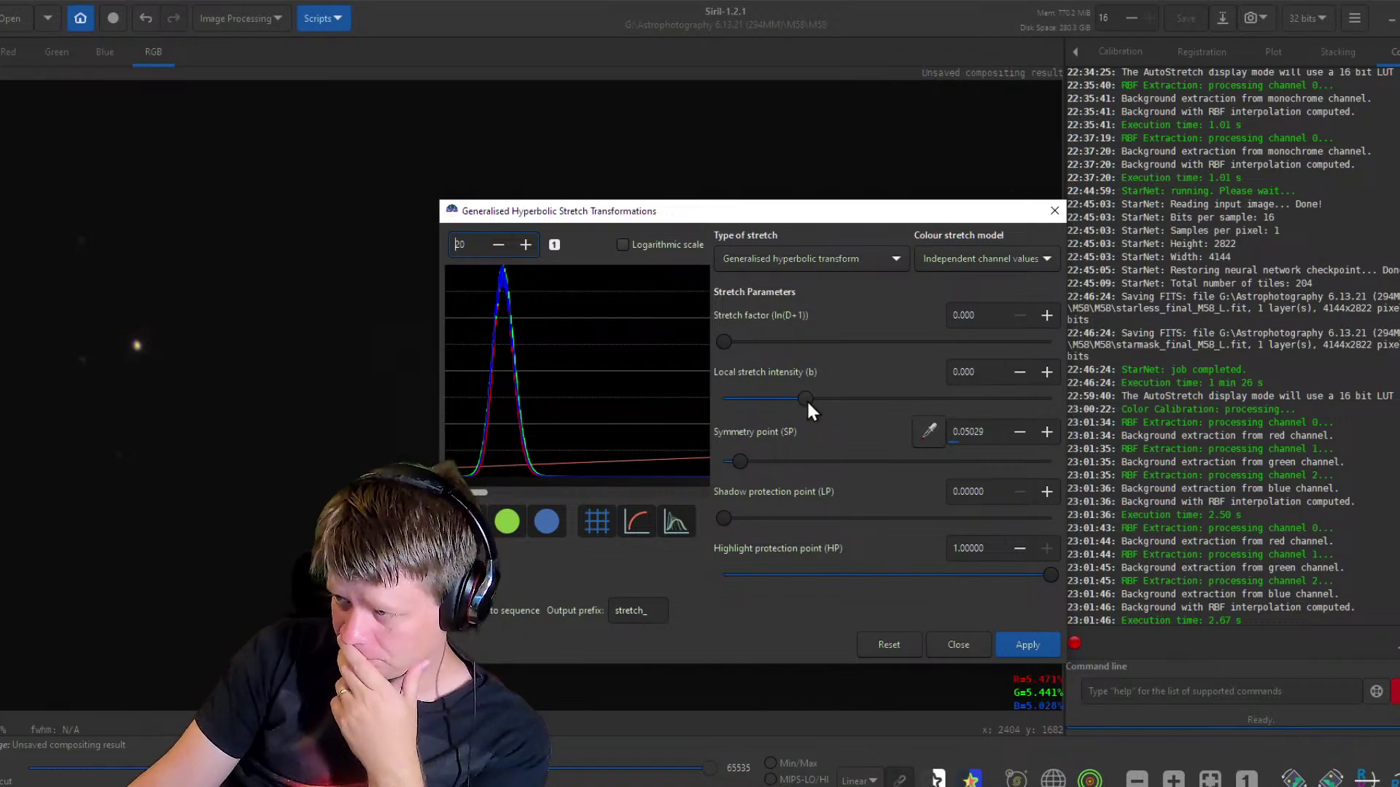
Try a local stretch intensity of 11.038 with a stretch factor of 3.294 and check the preview over the whole image.
drag(806, 399, 987, 395)
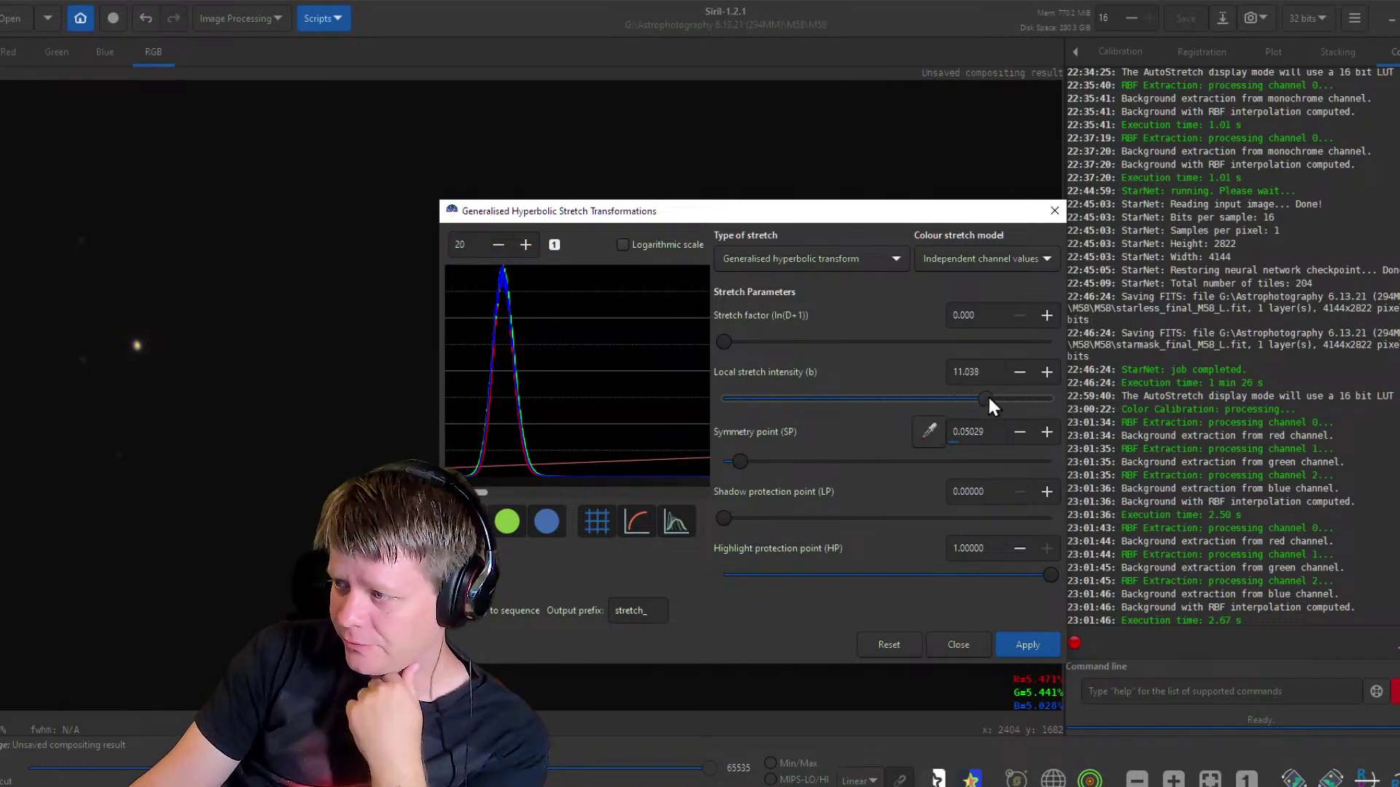
drag(728, 344, 834, 342)
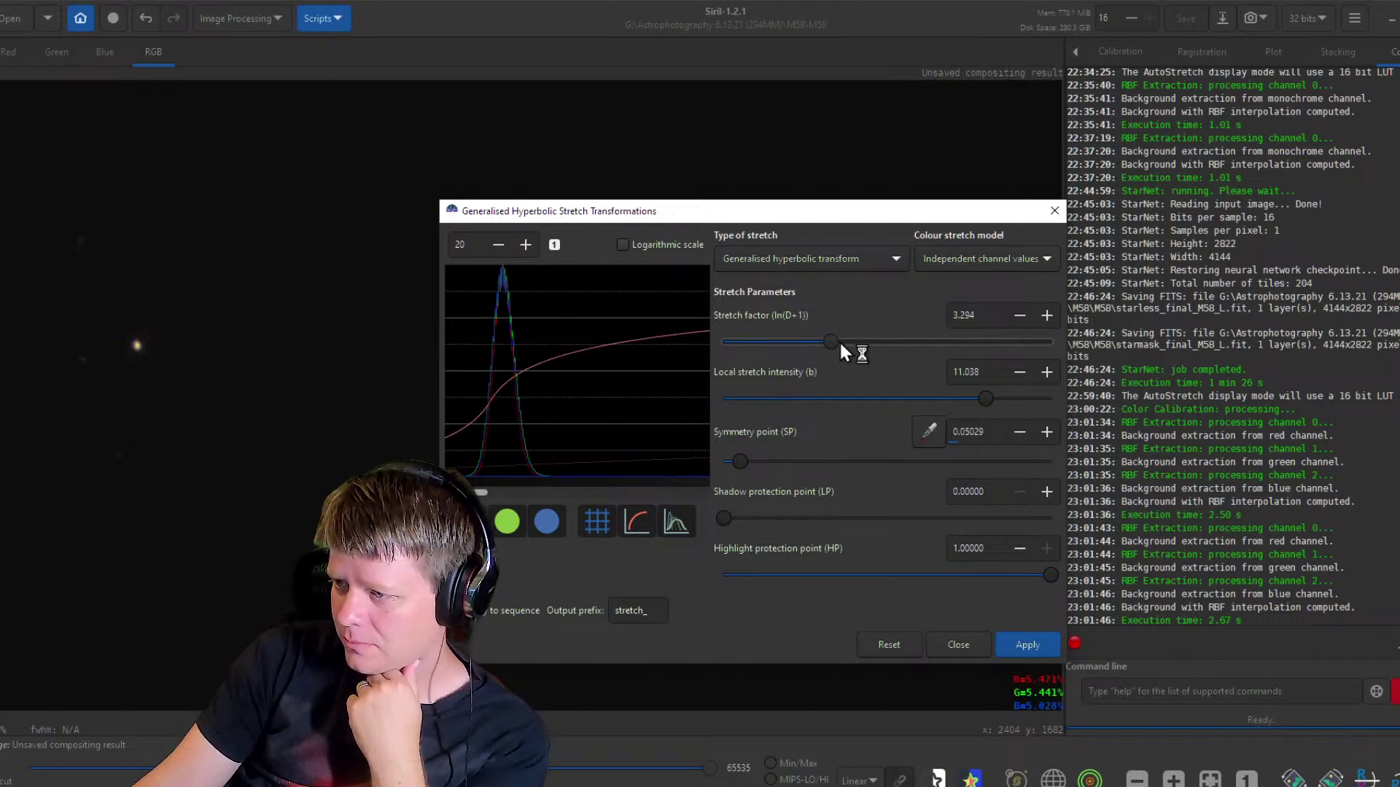
drag(760, 216, 1019, 183)
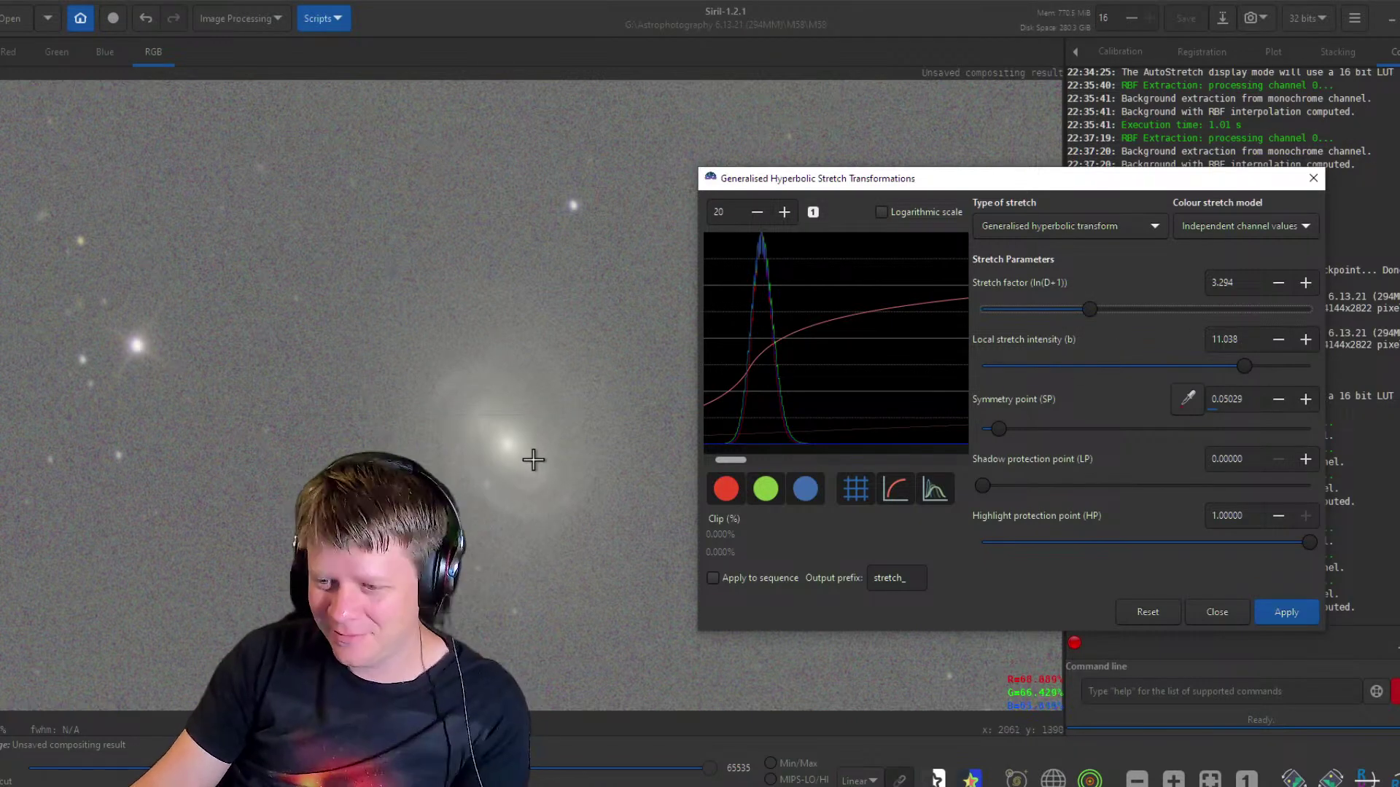
scroll(533, 457, down, 1)
scroll(560, 506, down, 1)
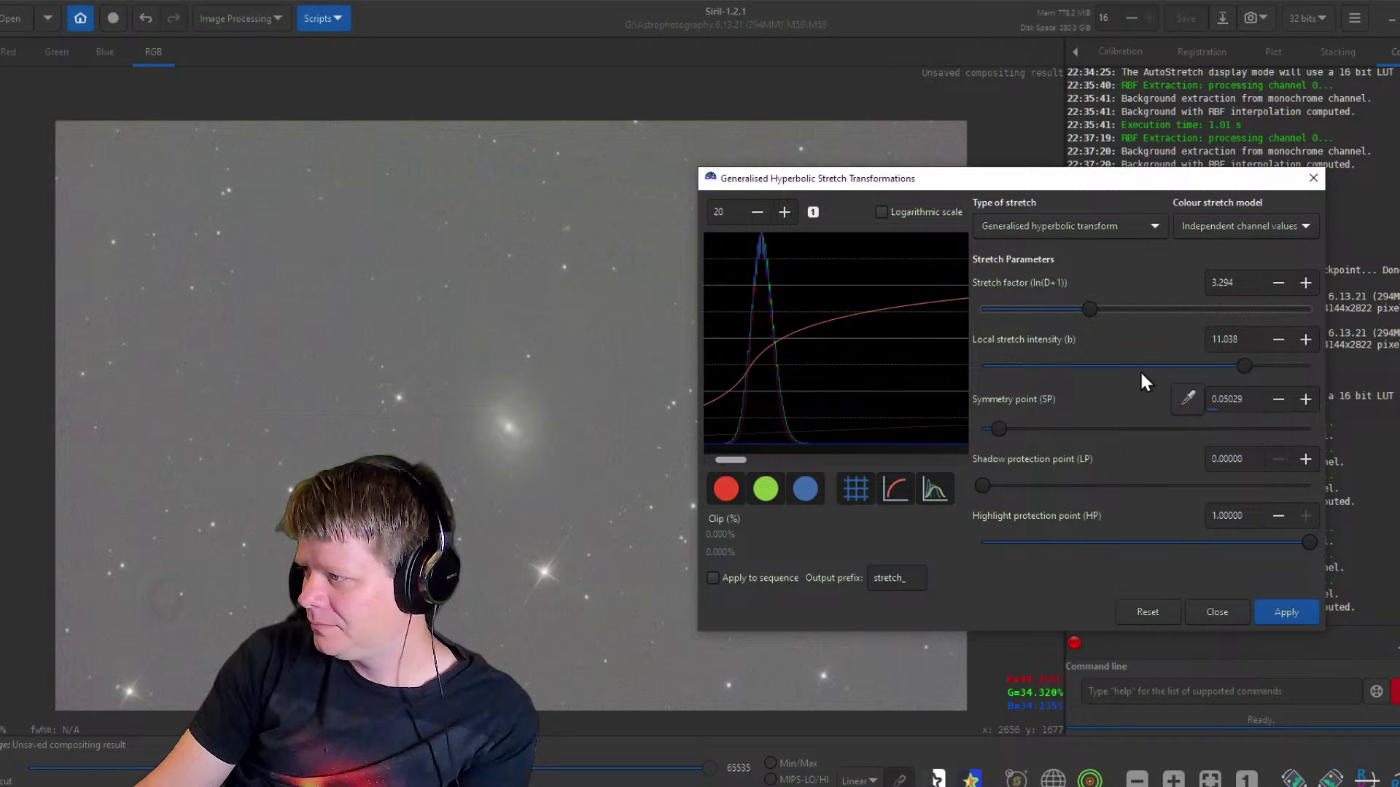
Set the local stretch intensity to 5.072 and the stretch factor to 2.029, and apply the hyperbolic stretch.
drag(1242, 367, 1170, 365)
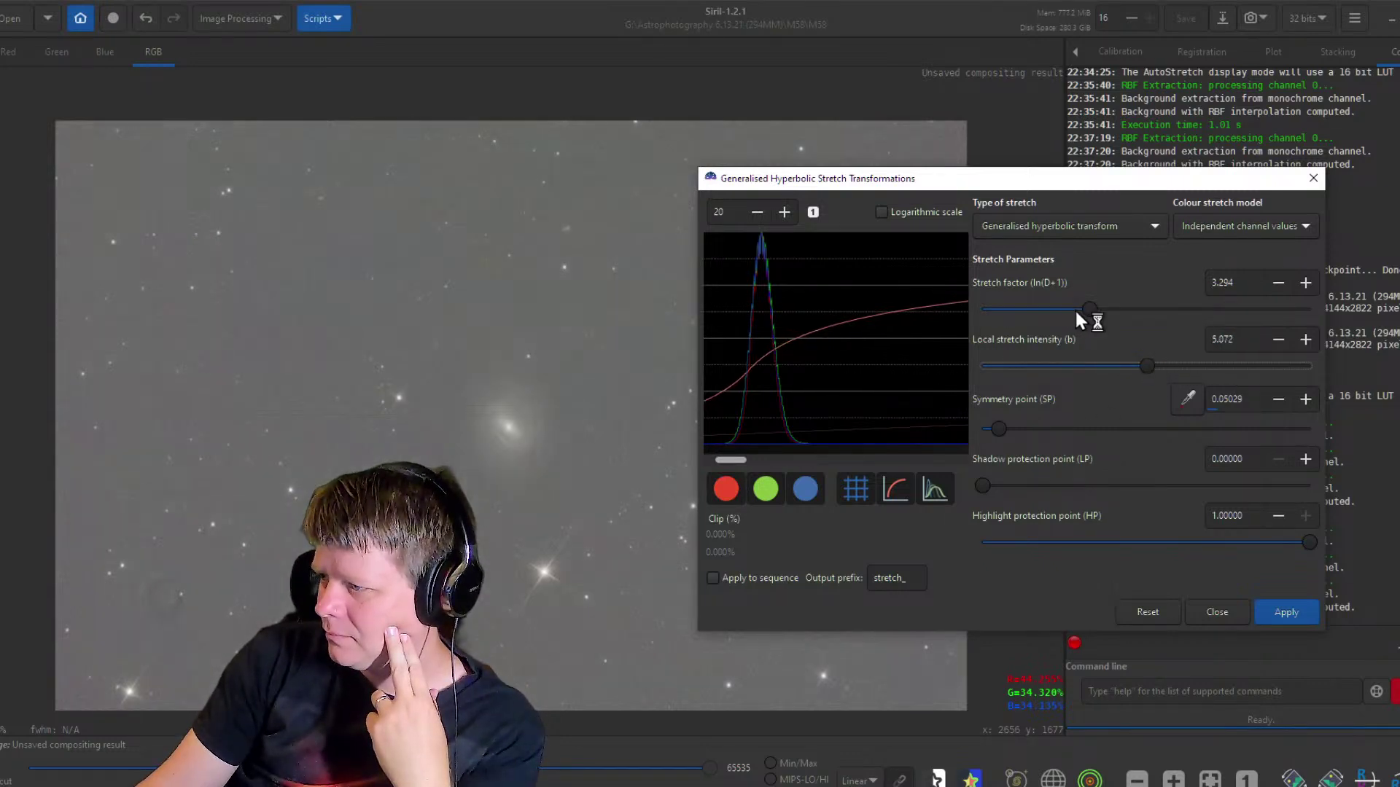
drag(1079, 310, 1045, 310)
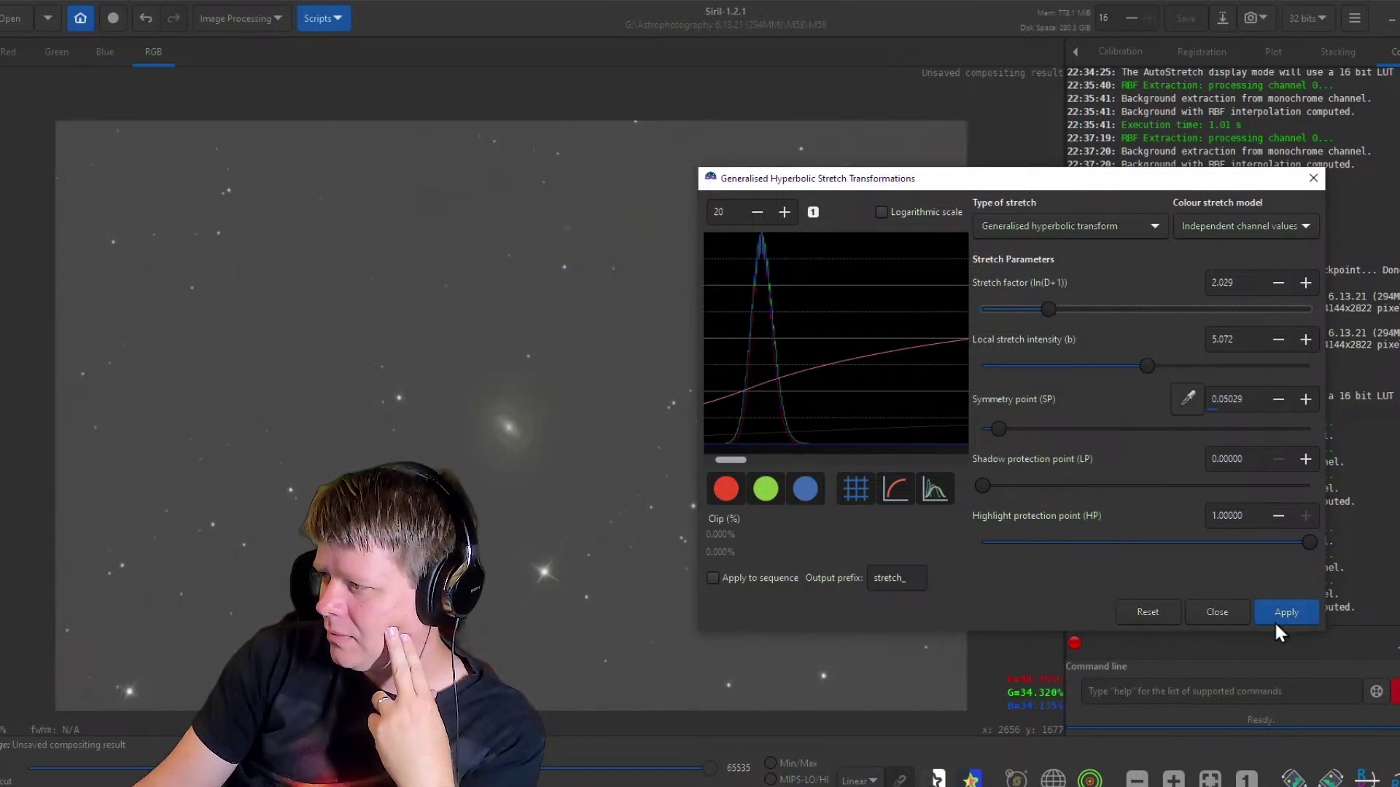
click(1283, 618)
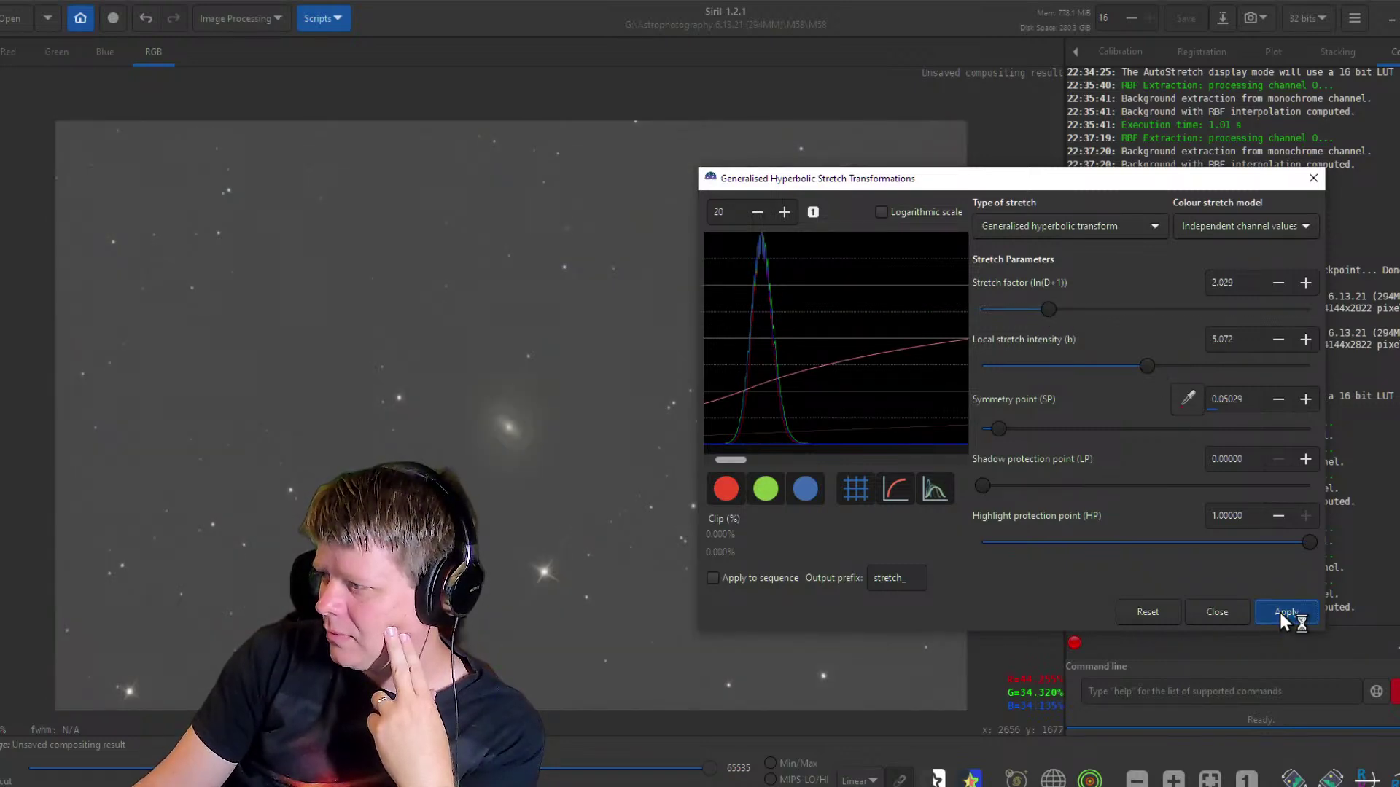
Choose Linear stretch (BP shift) with independent channel values, set the black point to 0.09647, and apply it to the RGB image.
click(1198, 227)
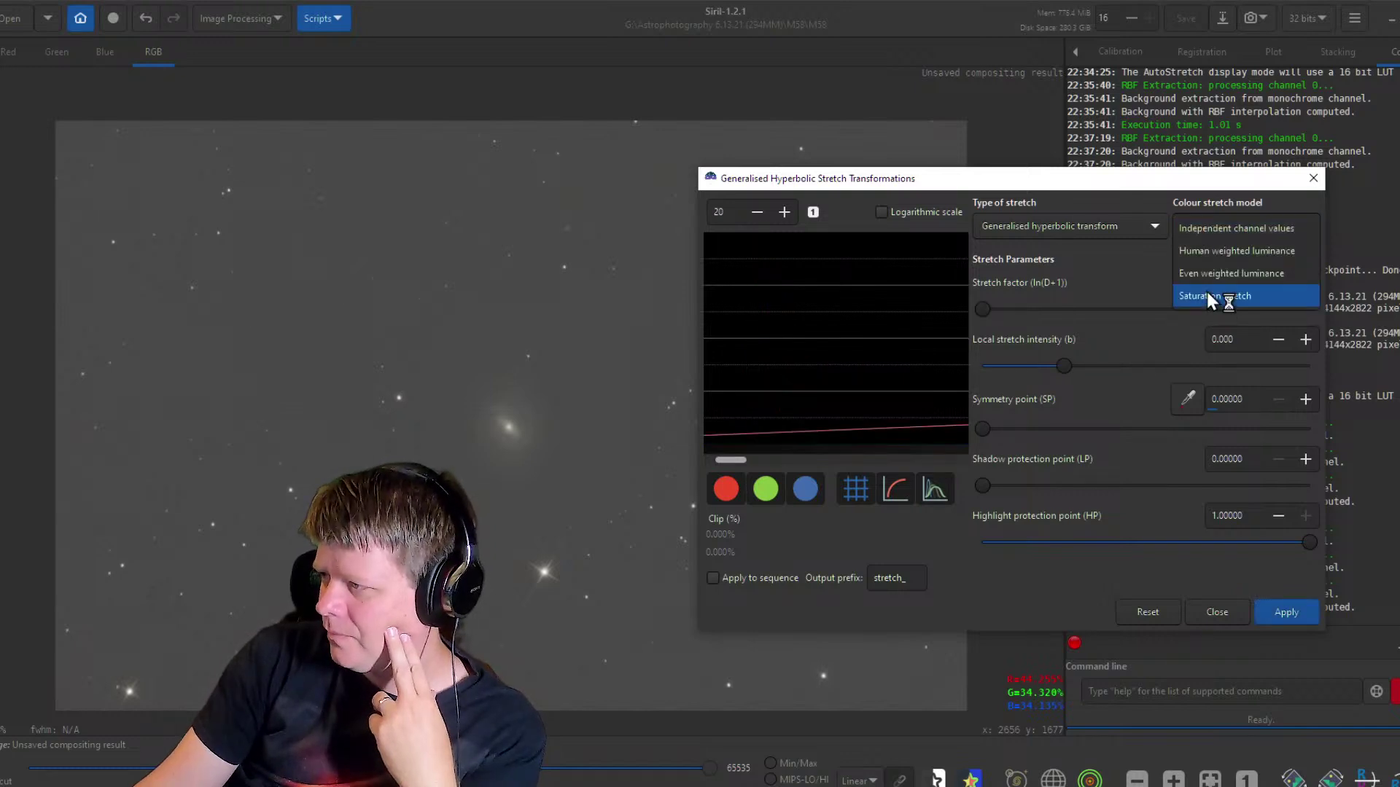
click(1188, 228)
click(1135, 225)
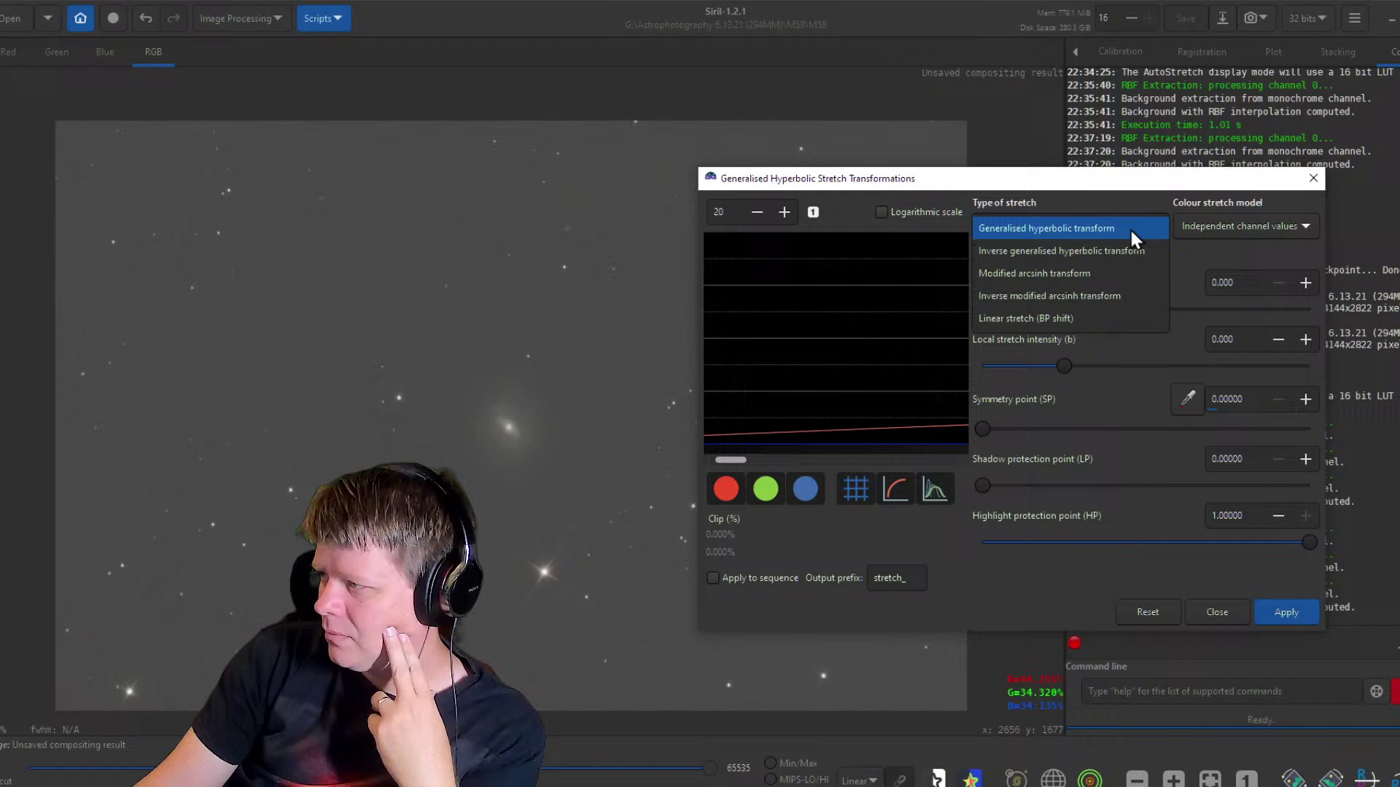
click(1068, 315)
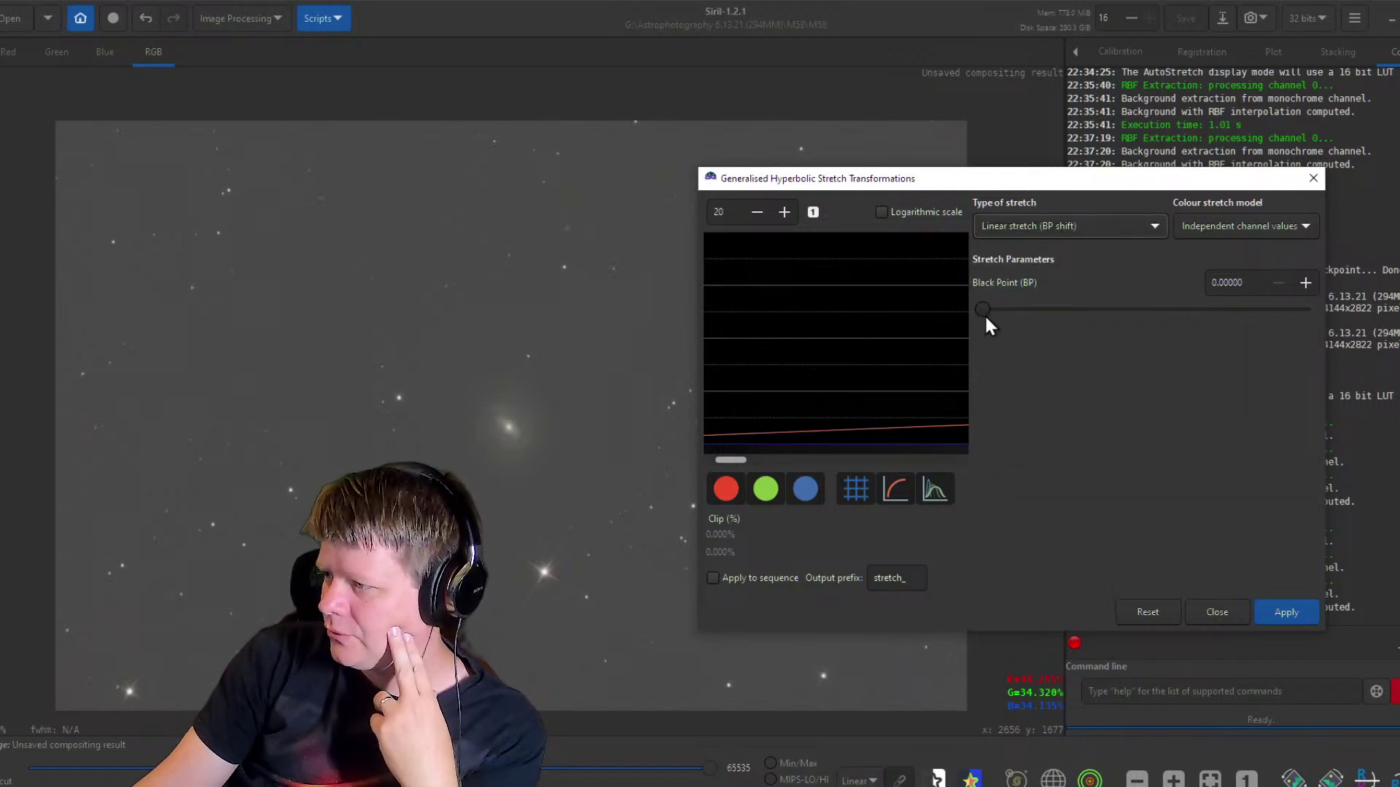
drag(984, 312, 1003, 312)
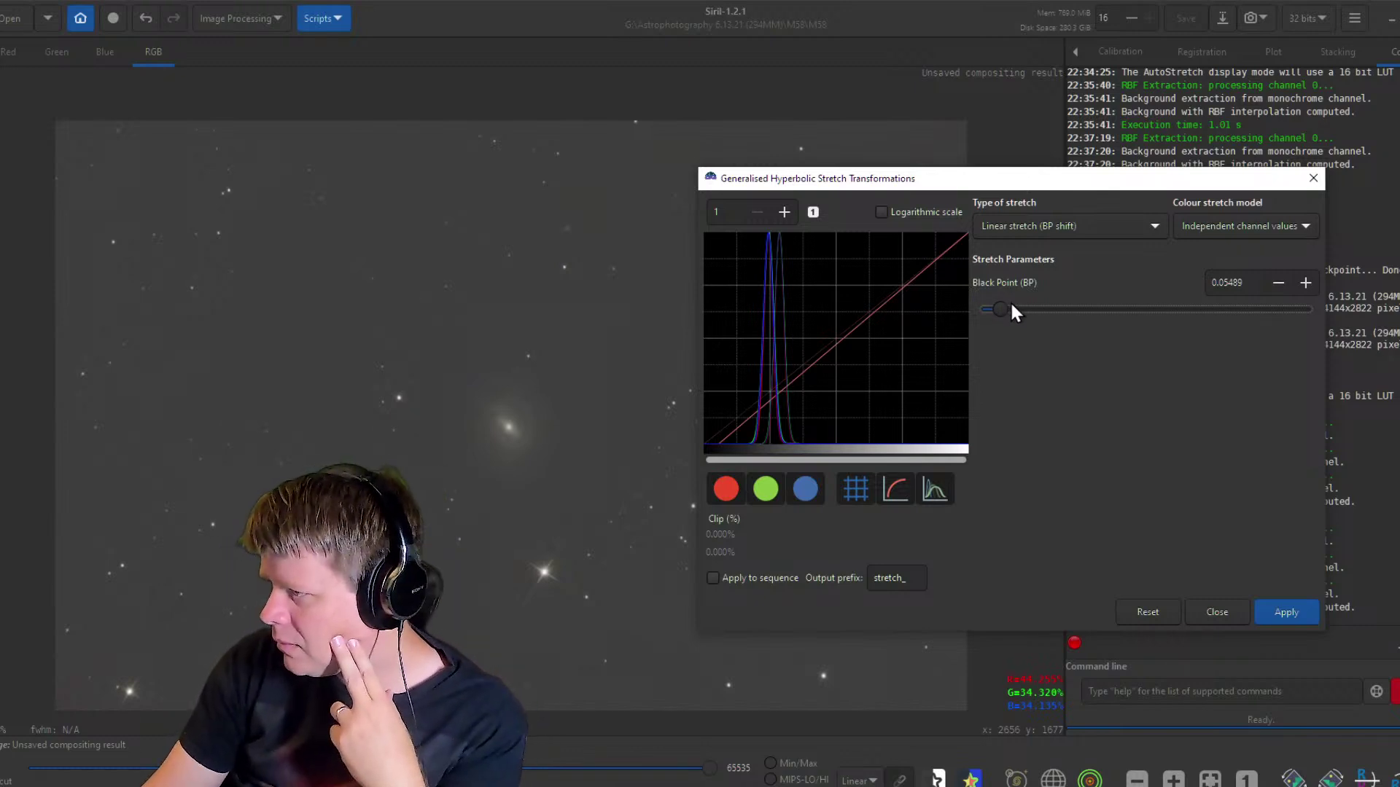
mouse_move(1012, 308)
mouse_down()
mouse_move(1047, 312)
mouse_move(1022, 311)
mouse_up()
click(1304, 281)
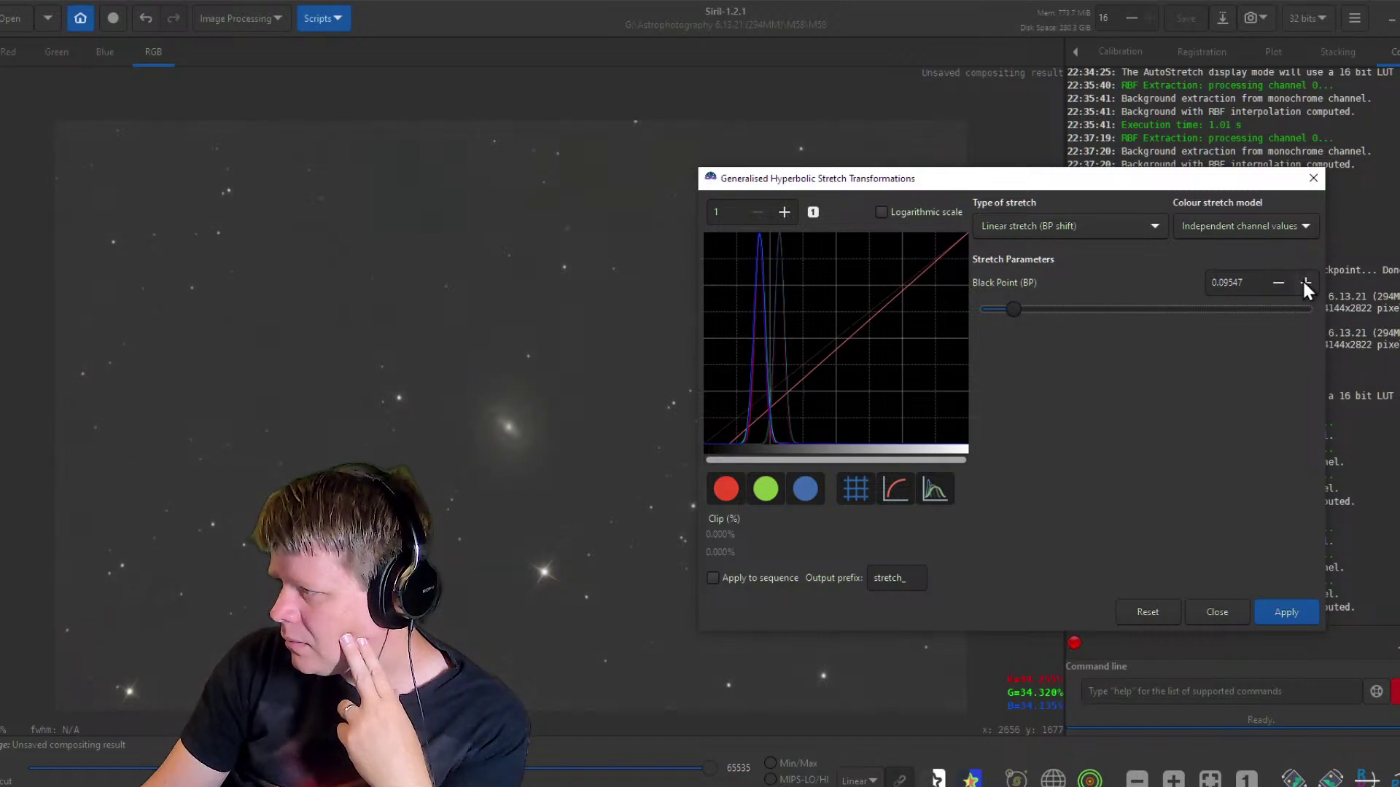
click(1303, 282)
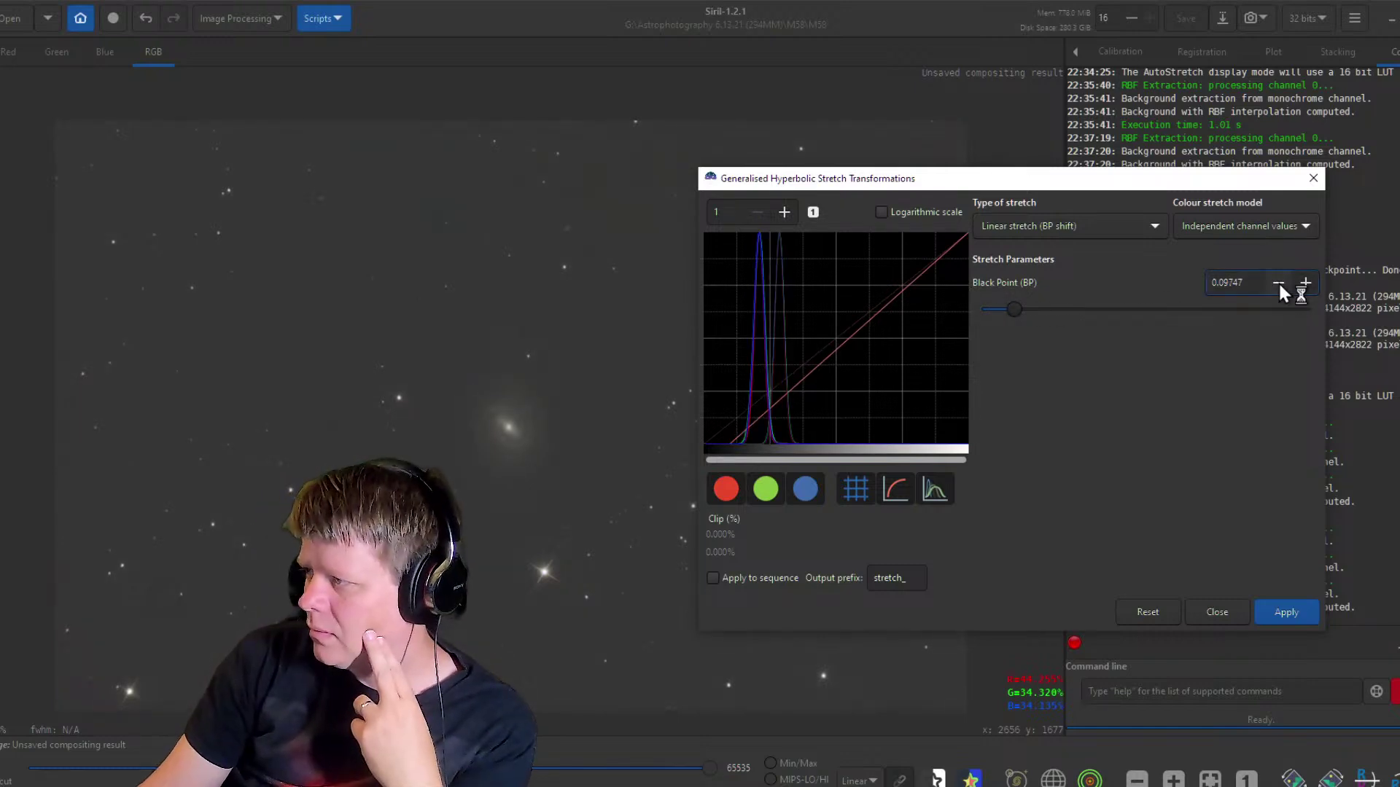
click(1279, 283)
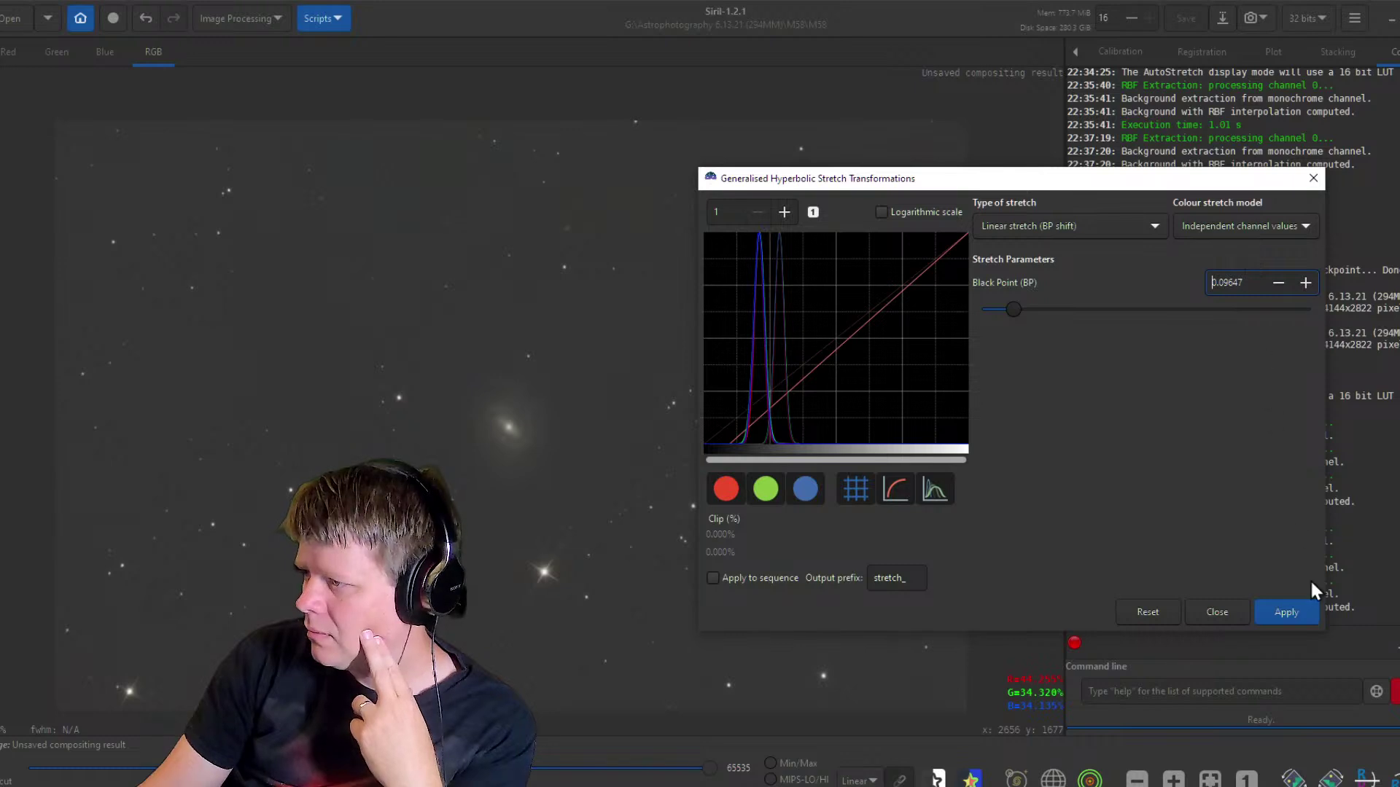
click(1014, 310)
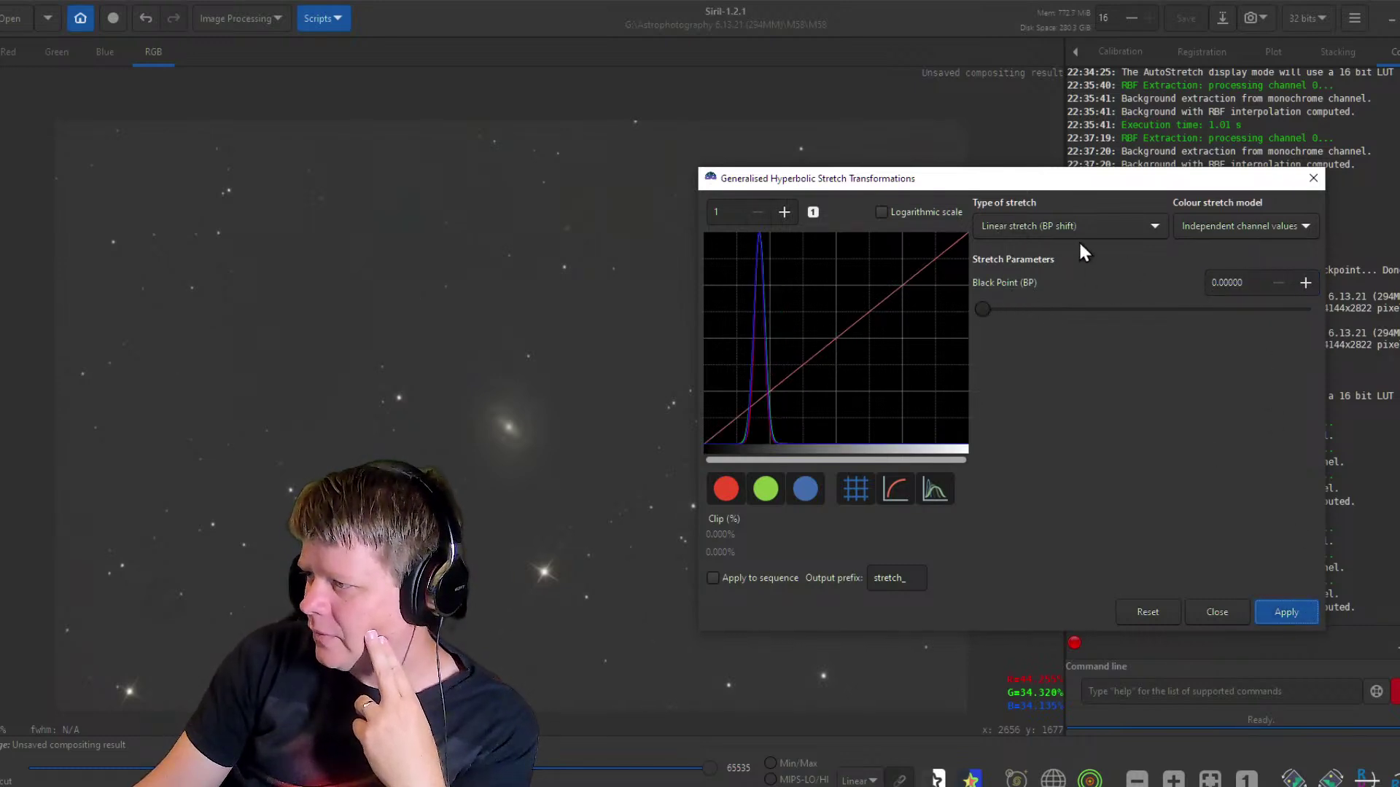
Try a second linear black point shift, raising the black point in small increments to 0.02087.
click(990, 309)
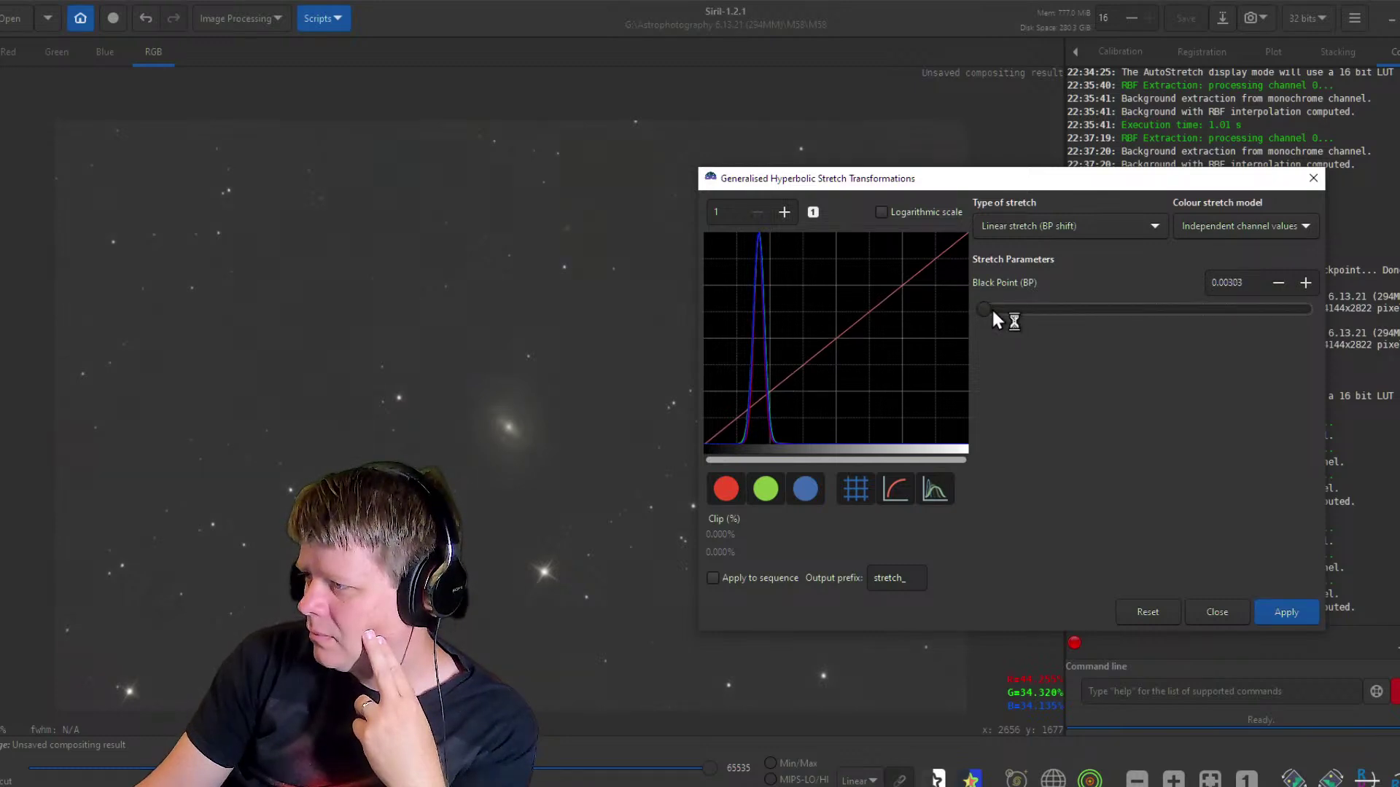
click(998, 311)
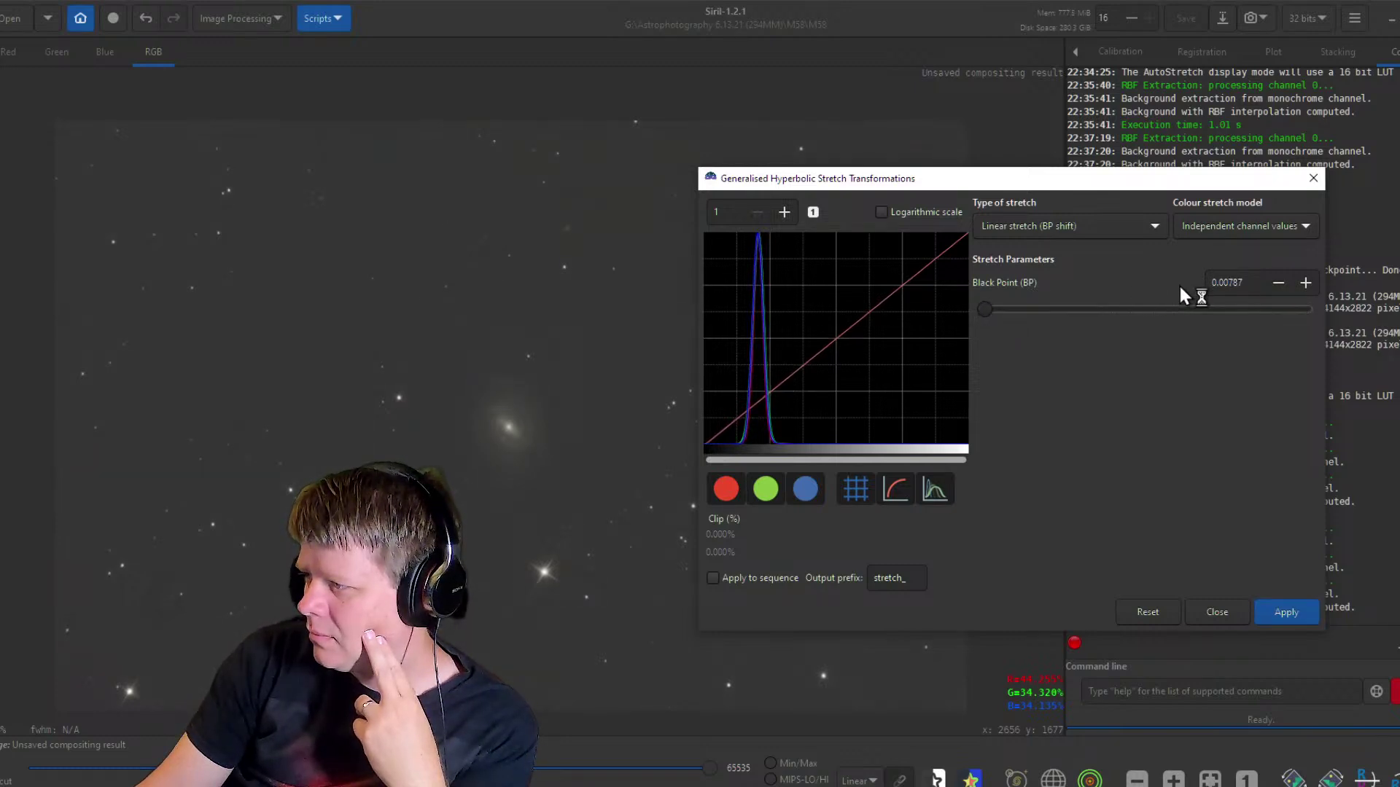
click(1305, 283)
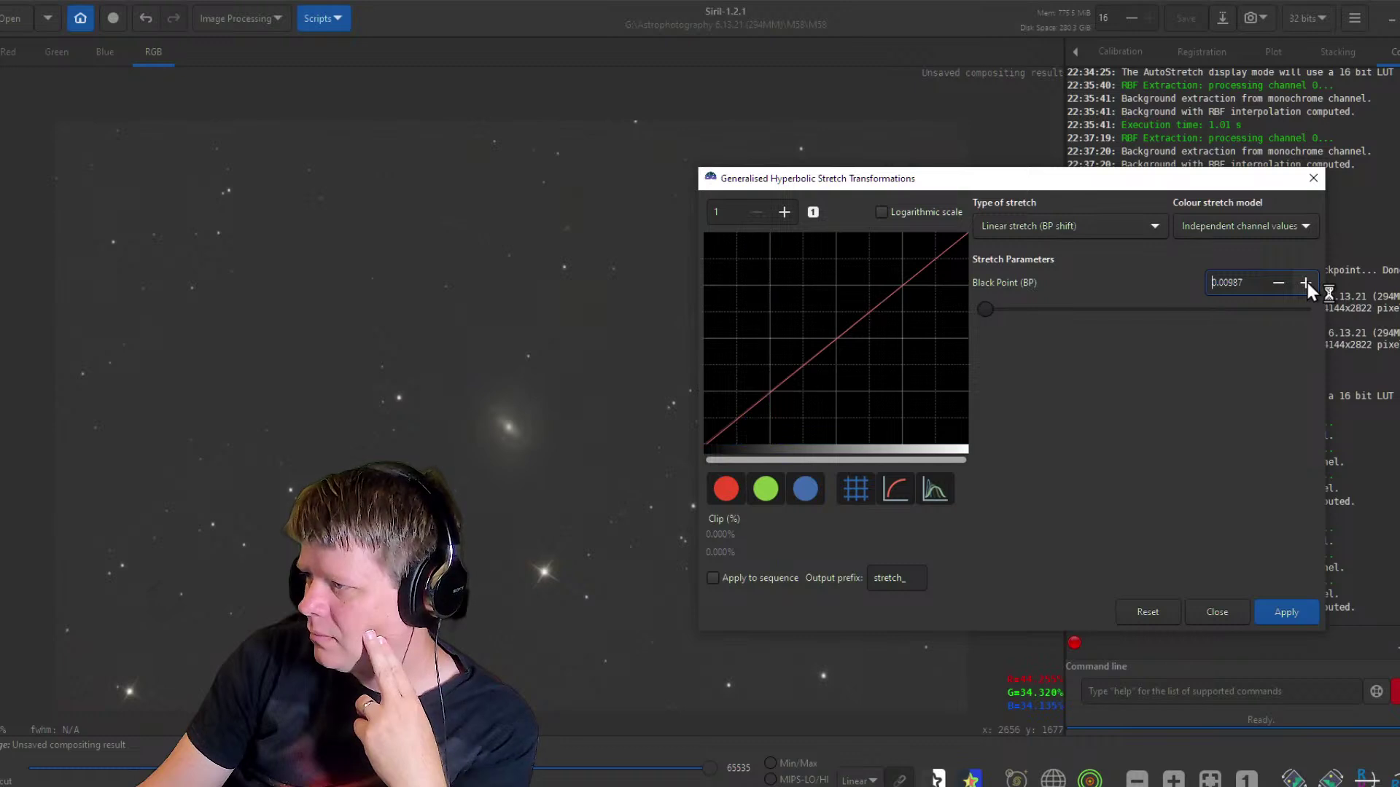
click(1305, 282)
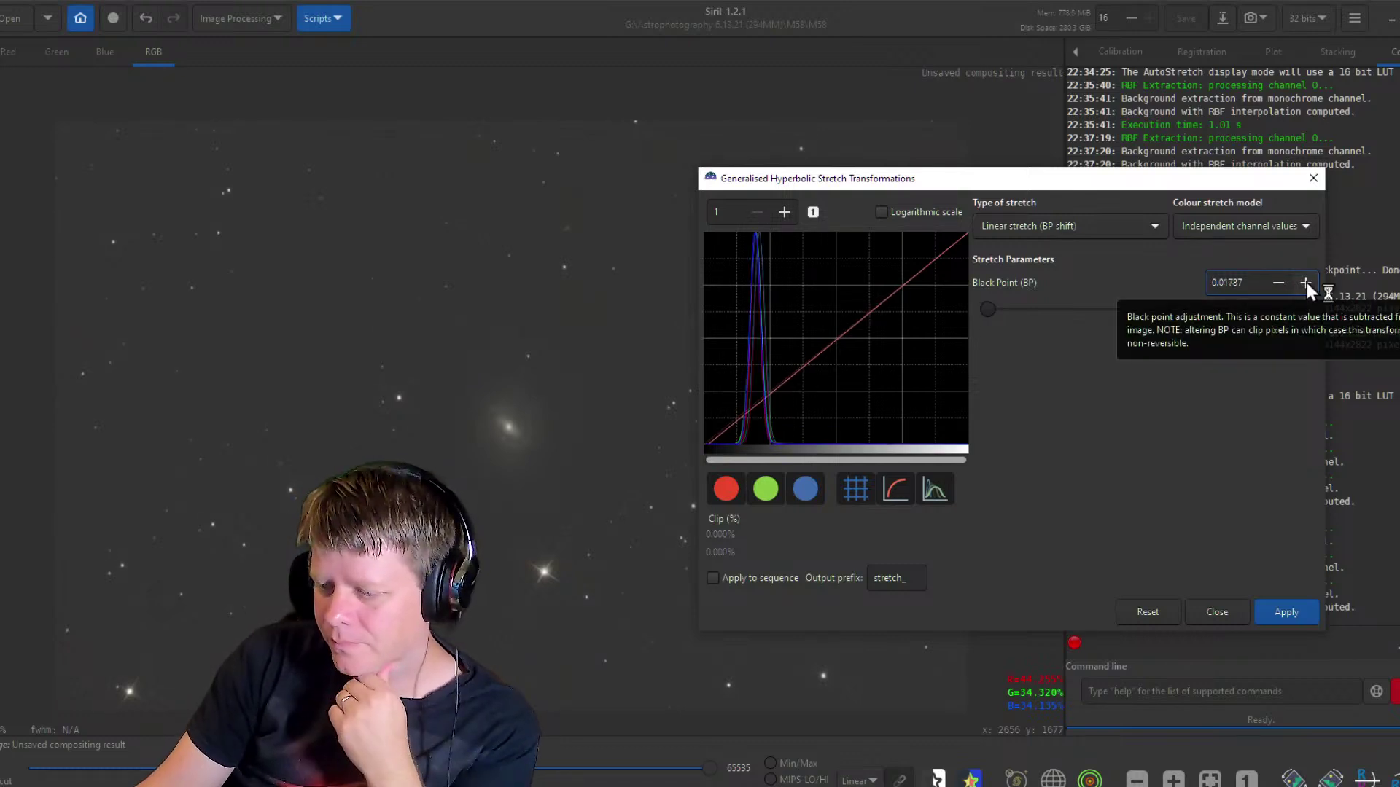
click(1305, 283)
click(1305, 283)
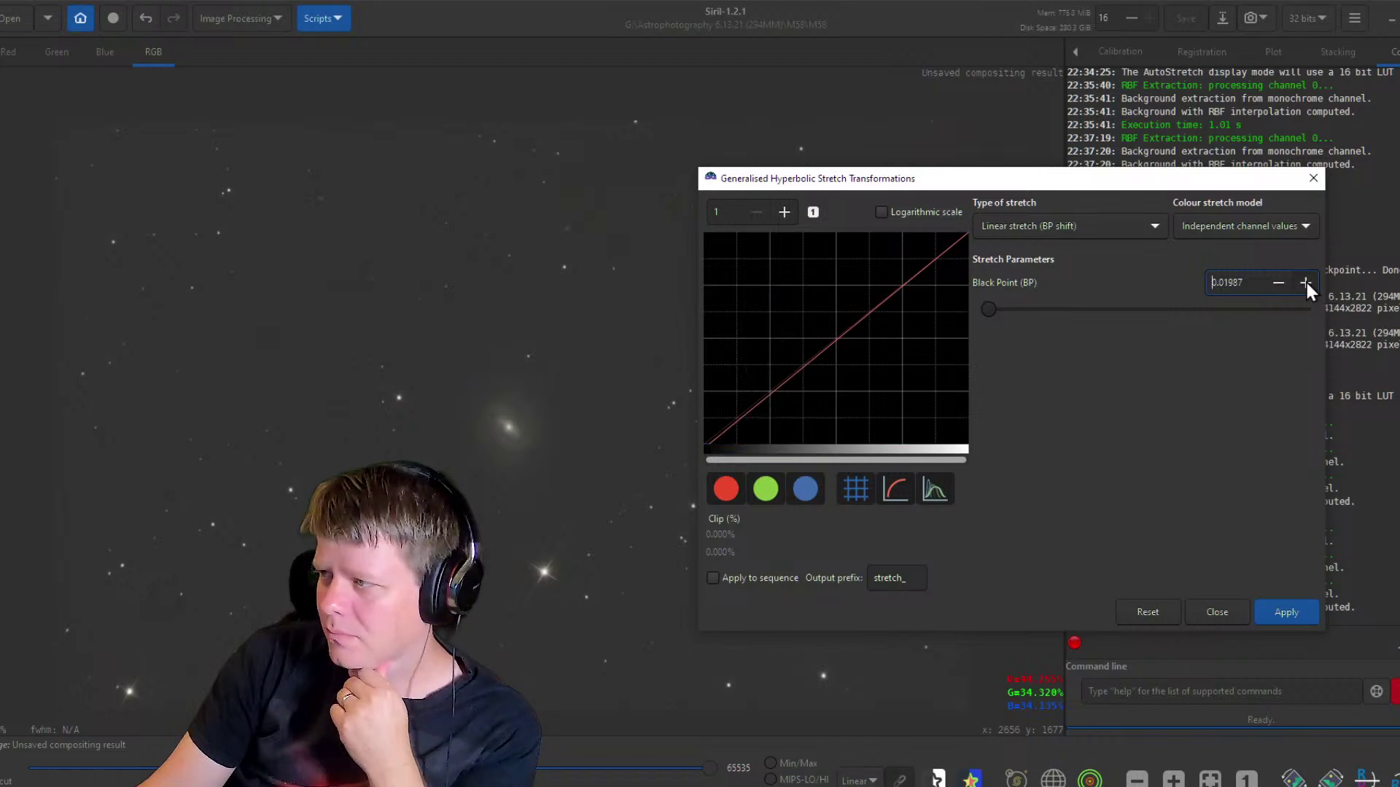
click(1305, 283)
Set the black point to 0.10263 and apply the linear stretch.
drag(1092, 184, 679, 209)
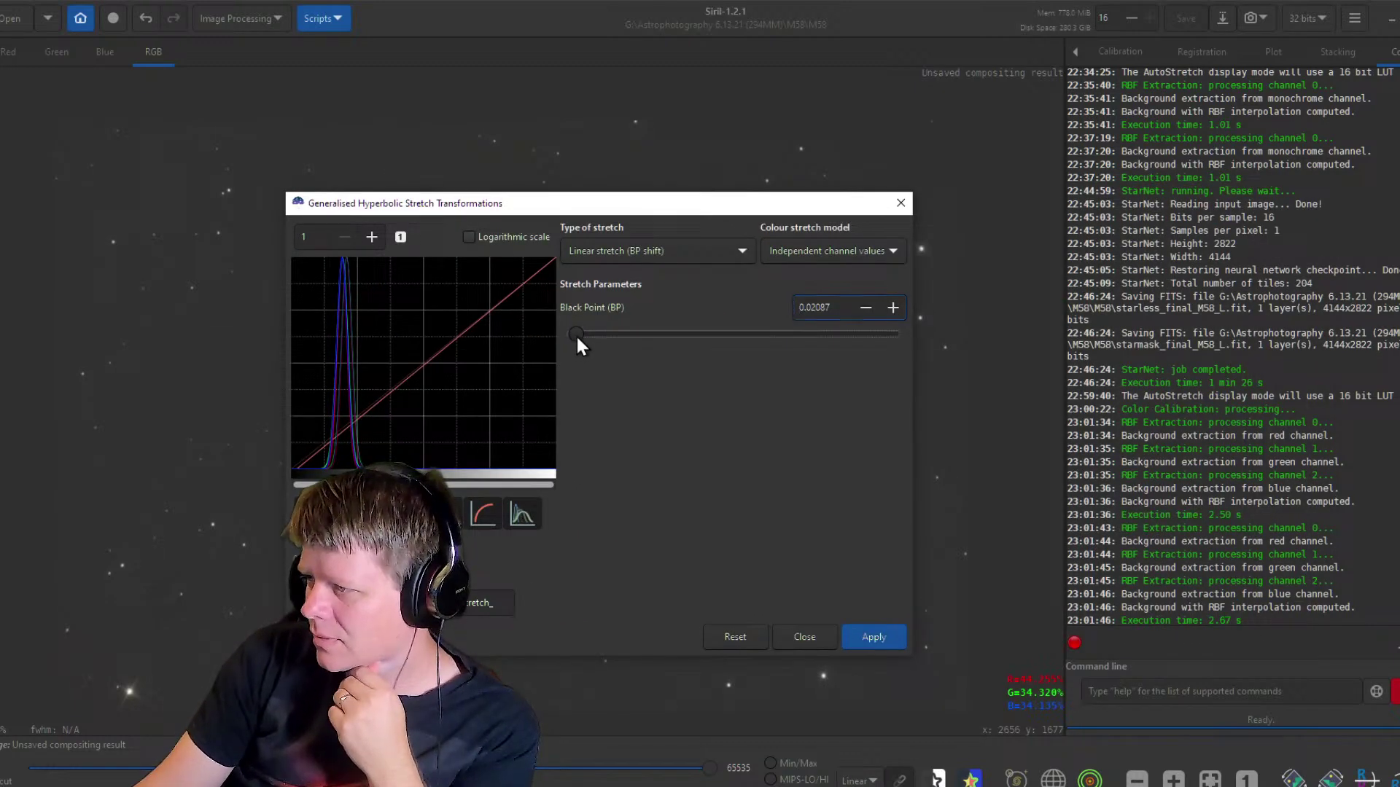
drag(575, 334, 603, 334)
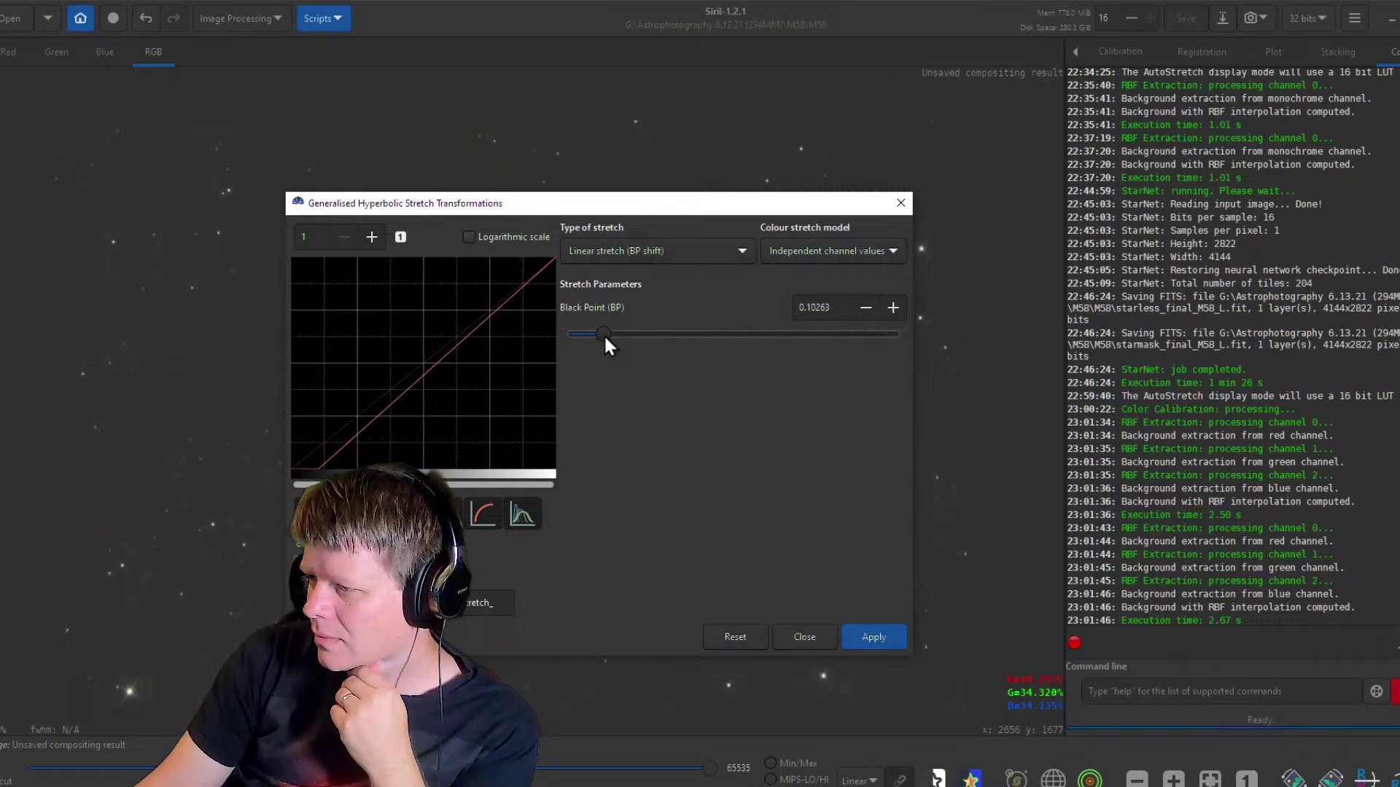
click(874, 639)
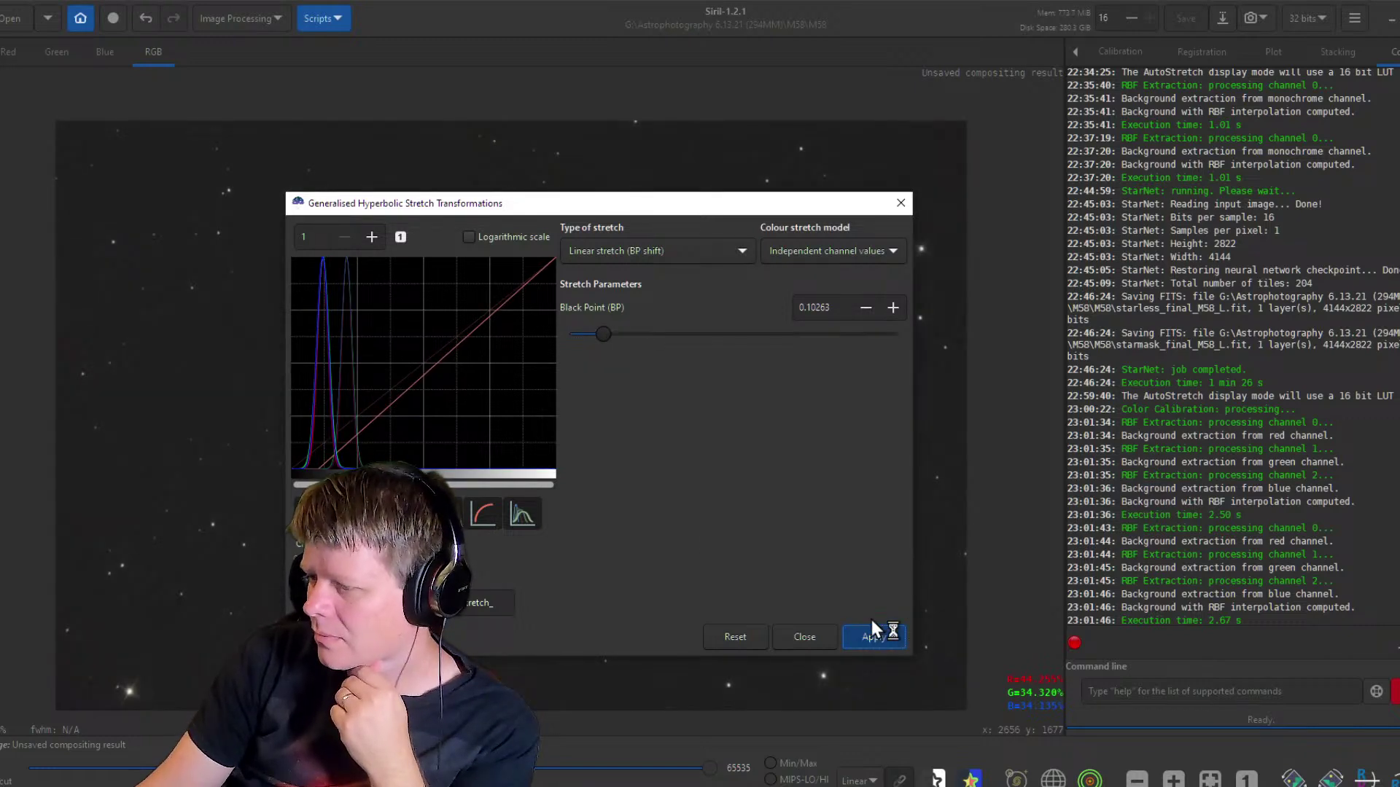
Return the stretch type to Generalised hyperbolic transform, close the stretch dialog, and examine the galaxy and its surrounding field up close.
click(718, 250)
click(670, 162)
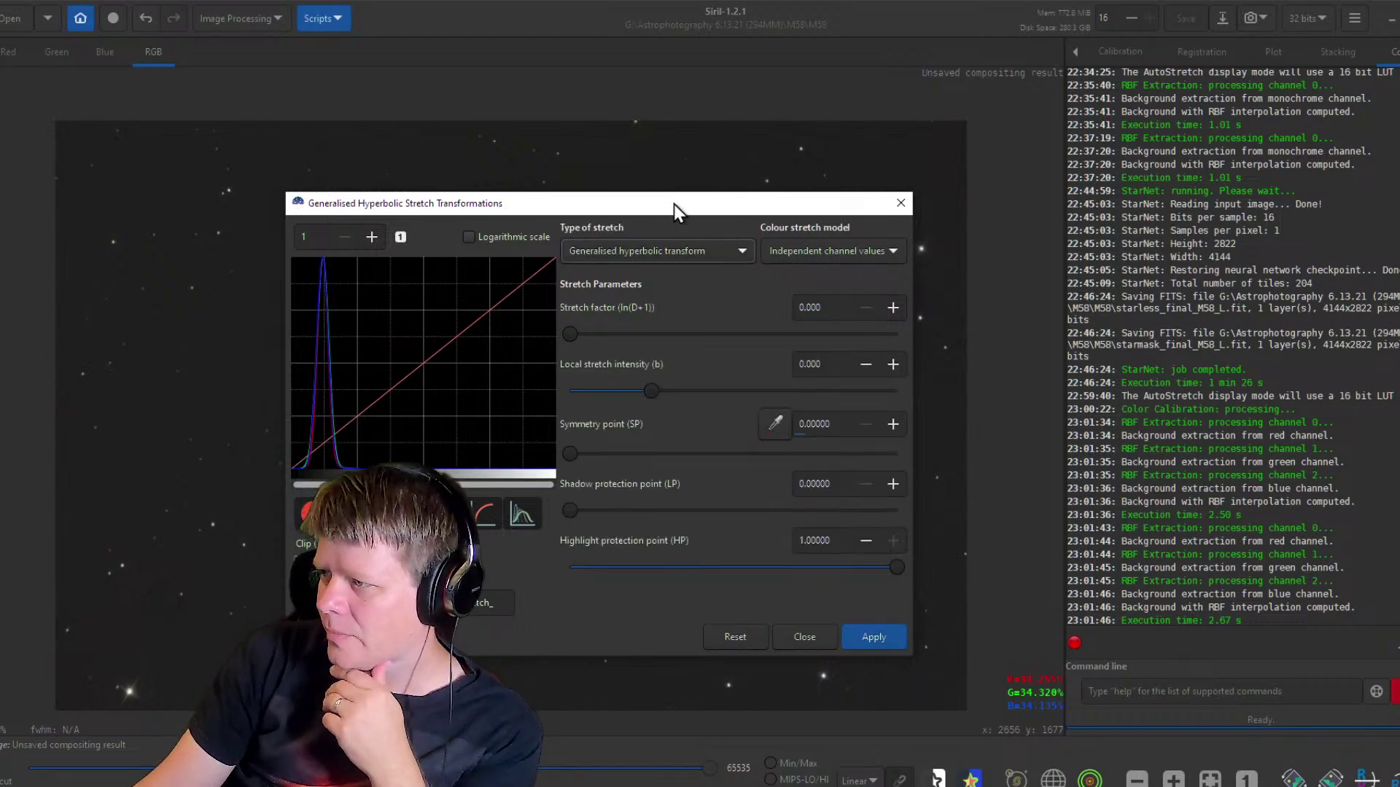
drag(674, 204, 1198, 189)
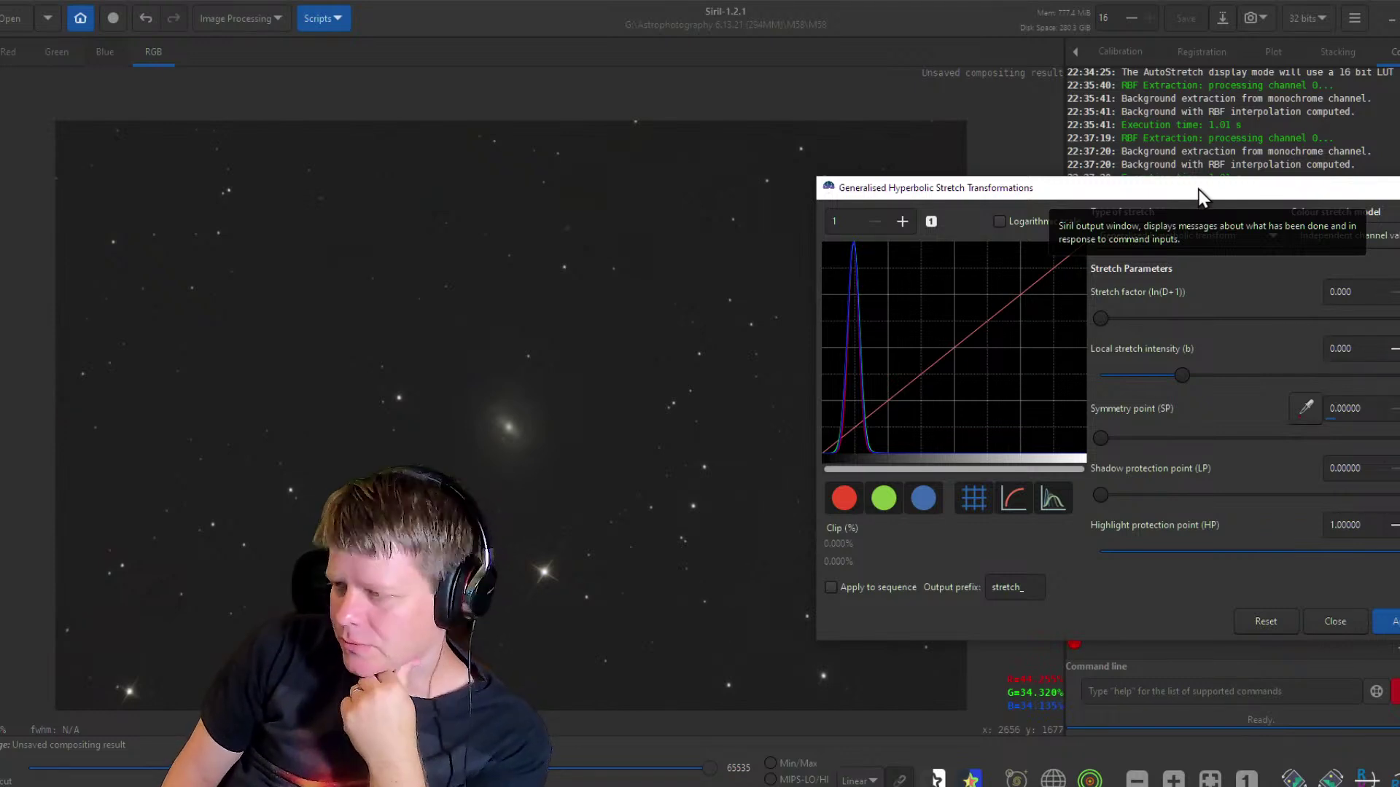
scroll(530, 444, up, 1)
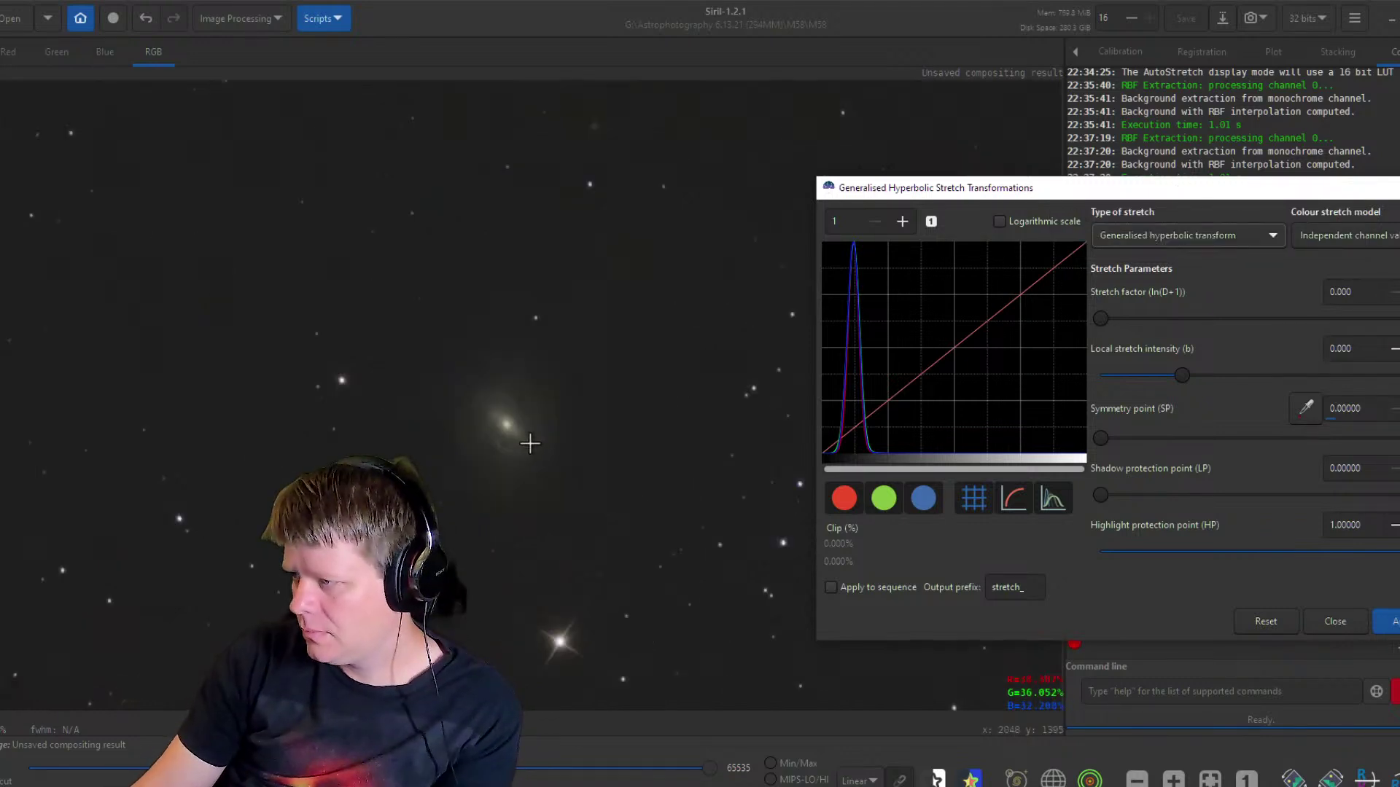
scroll(525, 446, up, 2)
scroll(516, 447, down, 2)
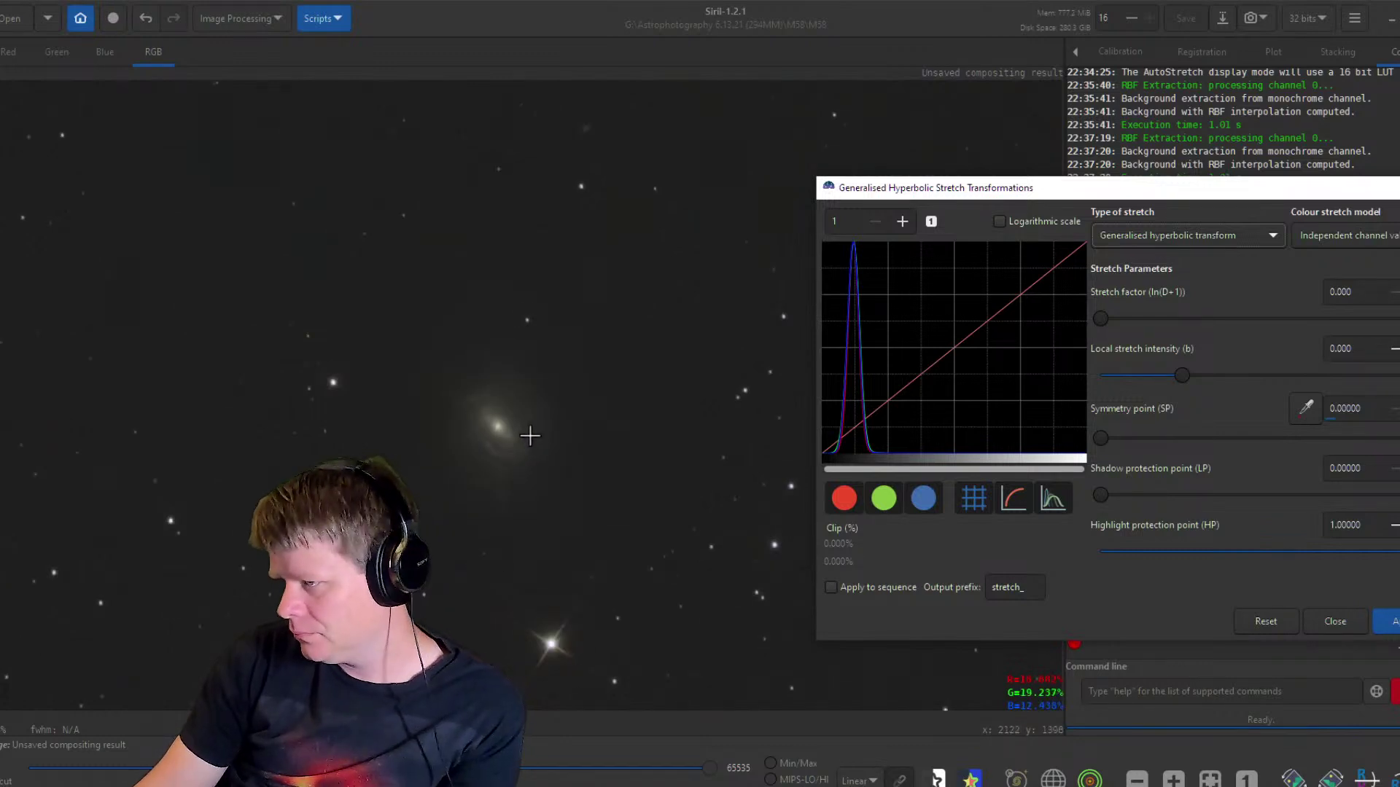
scroll(528, 436, up, 3)
scroll(527, 442, down, 2)
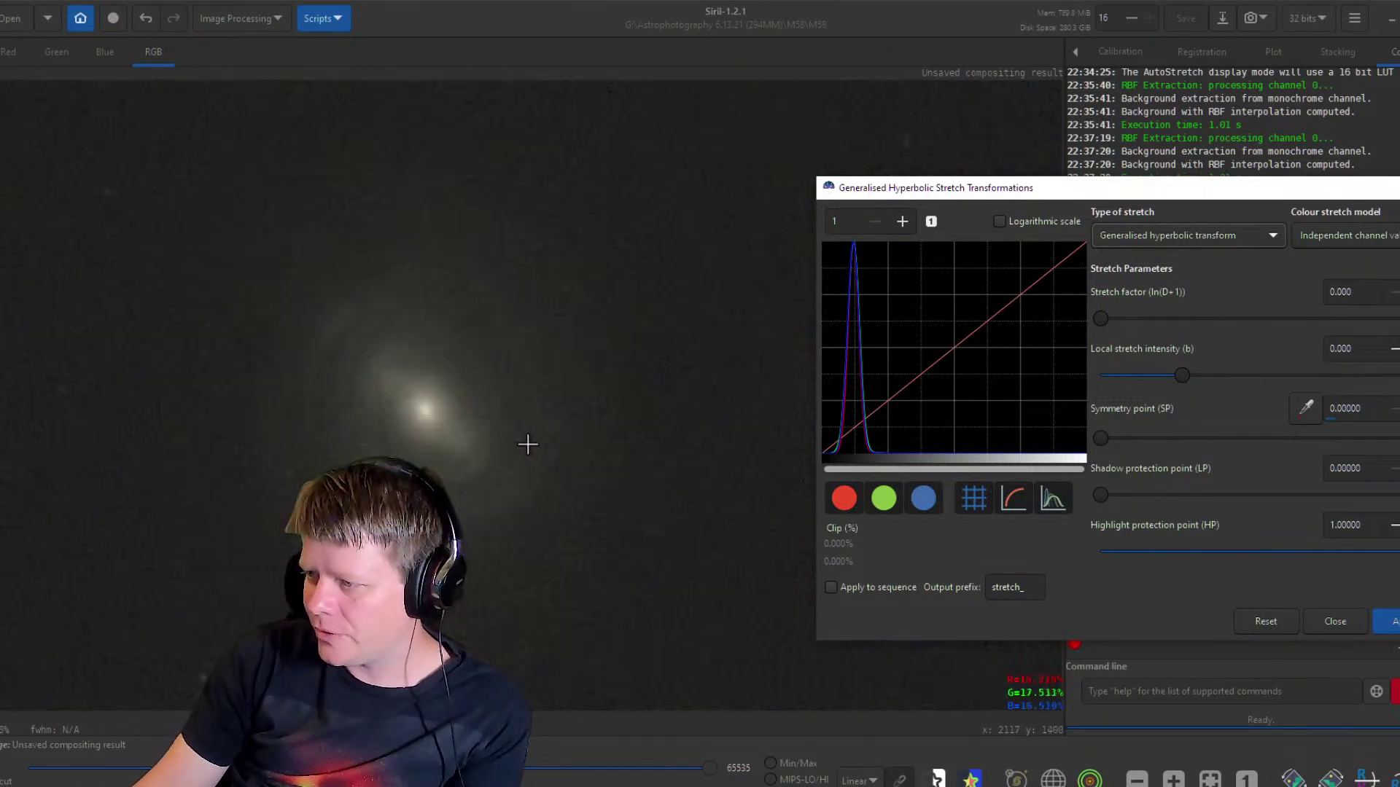
scroll(527, 445, down, 3)
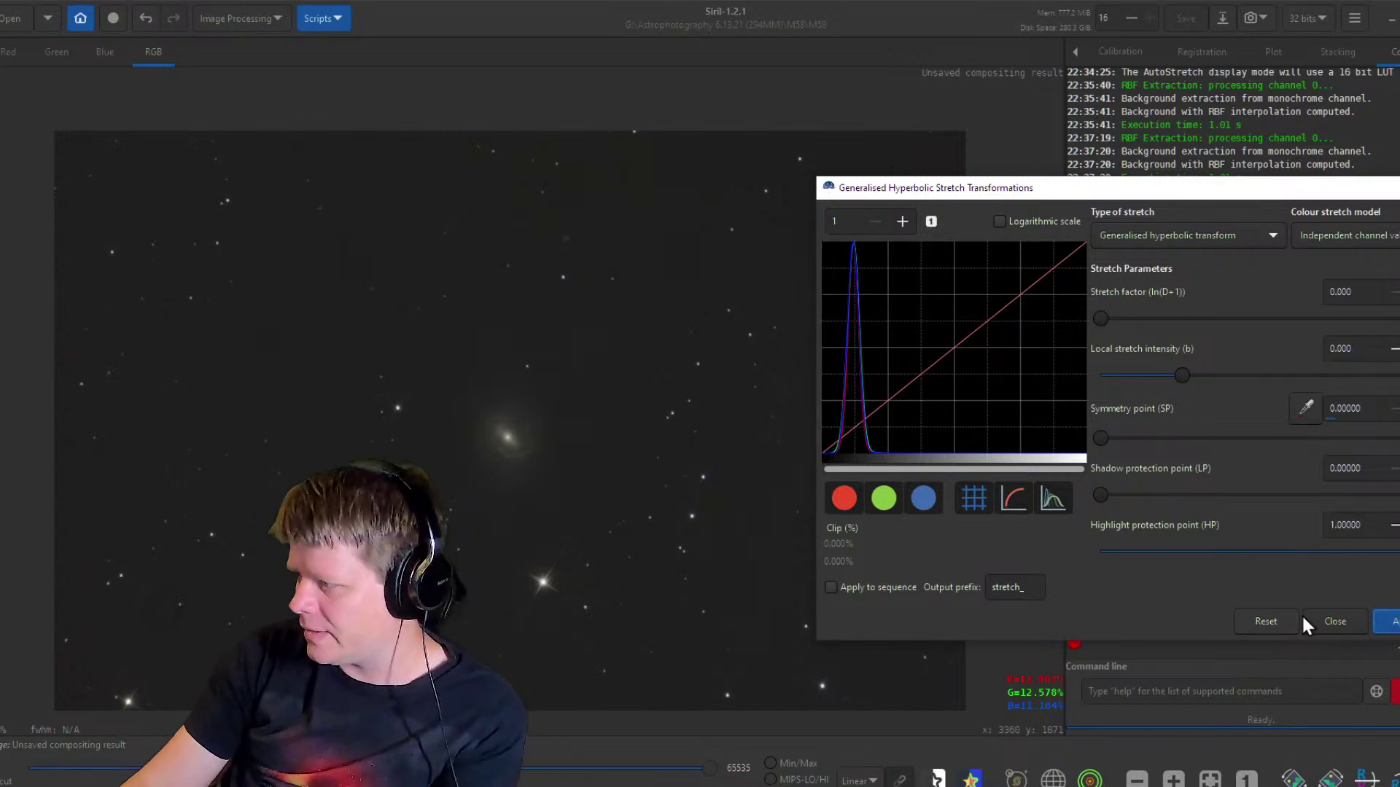
click(1335, 621)
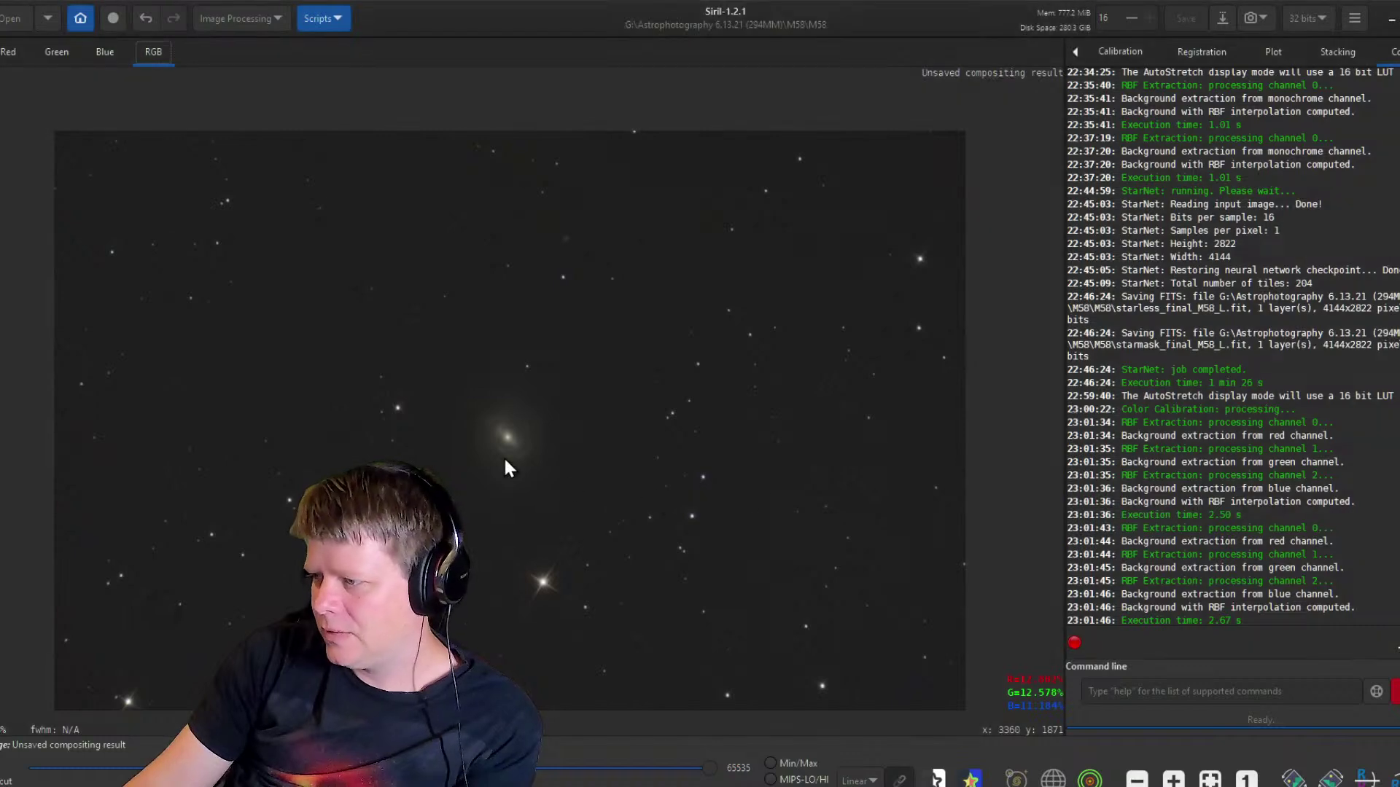
scroll(516, 432, up, 3)
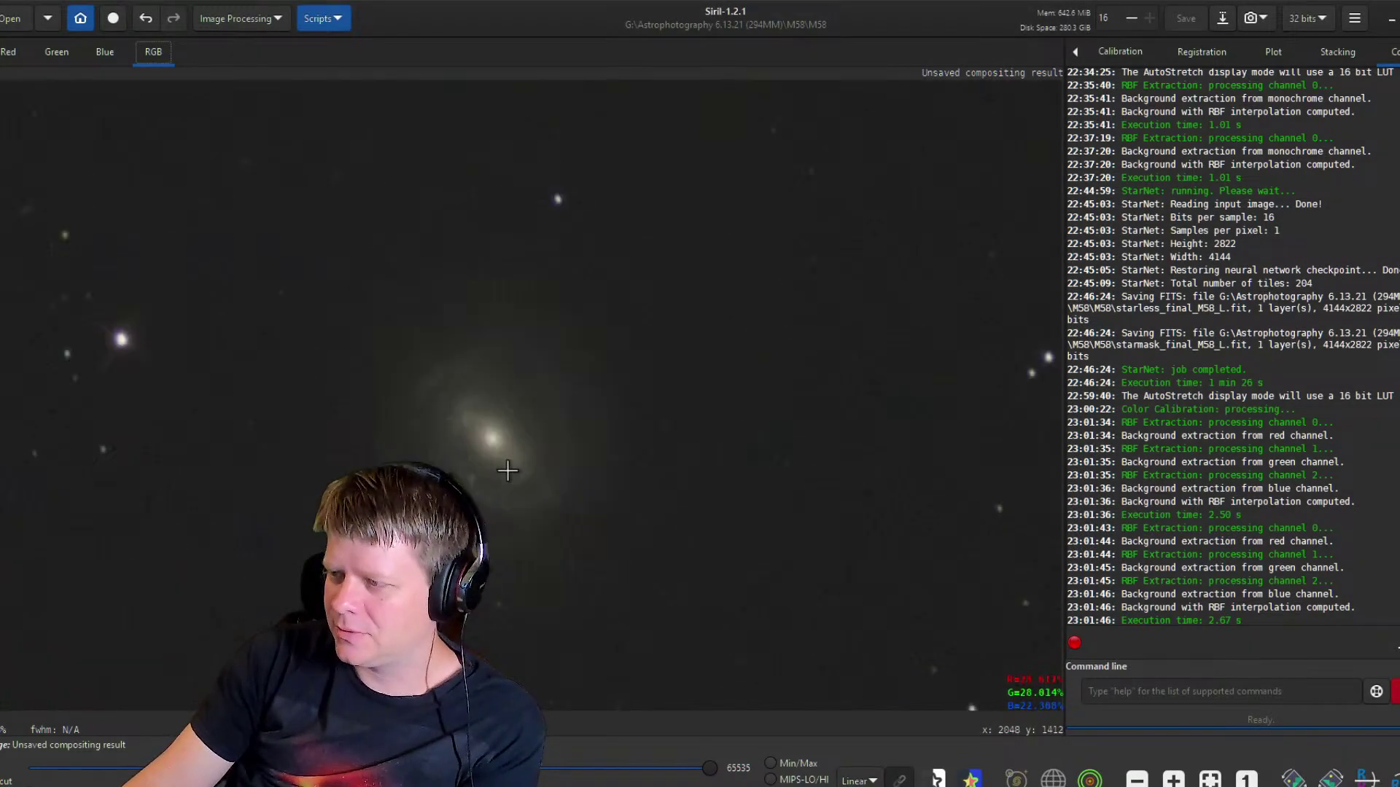
scroll(506, 482, down, 1)
drag(655, 396, 615, 306)
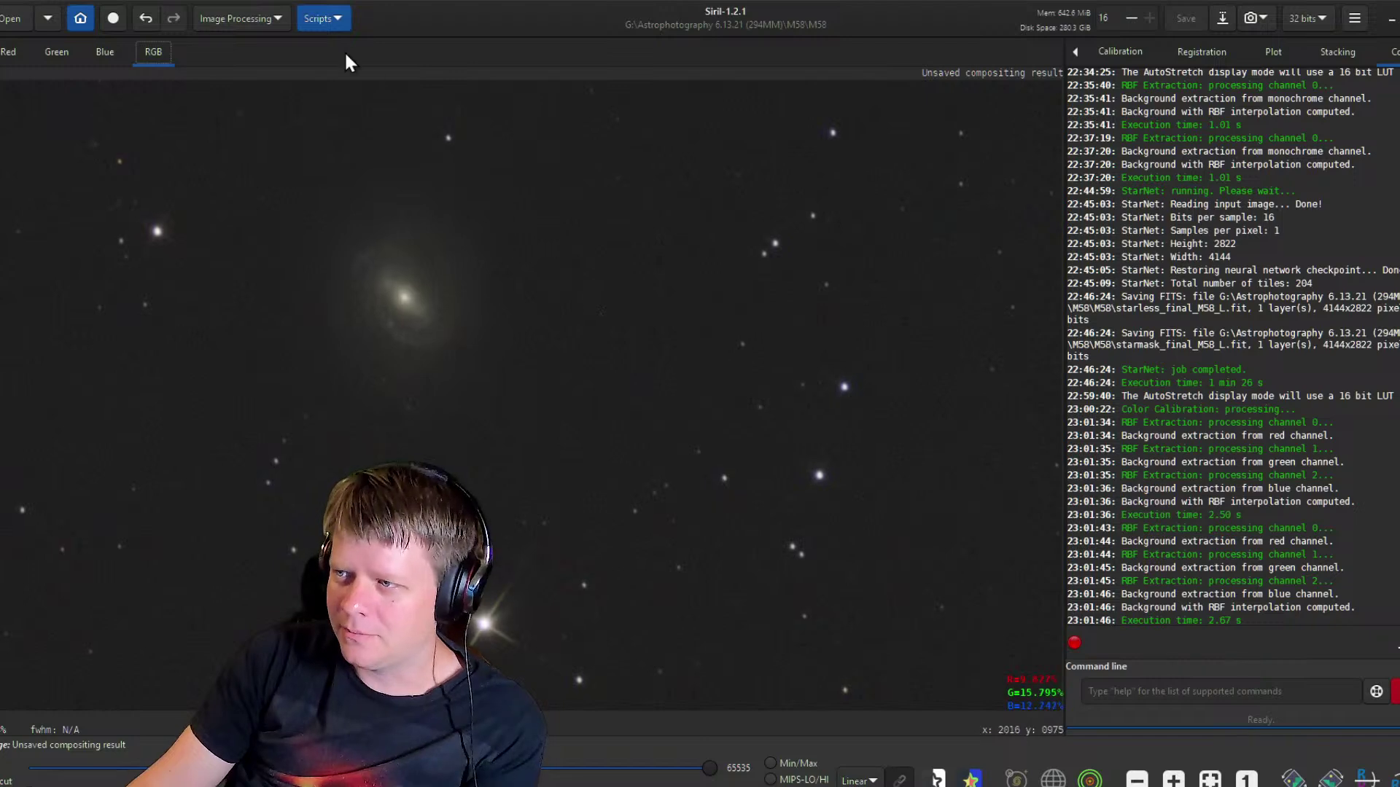
Run Photometric Color Calibration using the Simbad M 58 result, a pixel size of 4.63 µm and the NOMAD catalogue, and close its dialog.
click(271, 18)
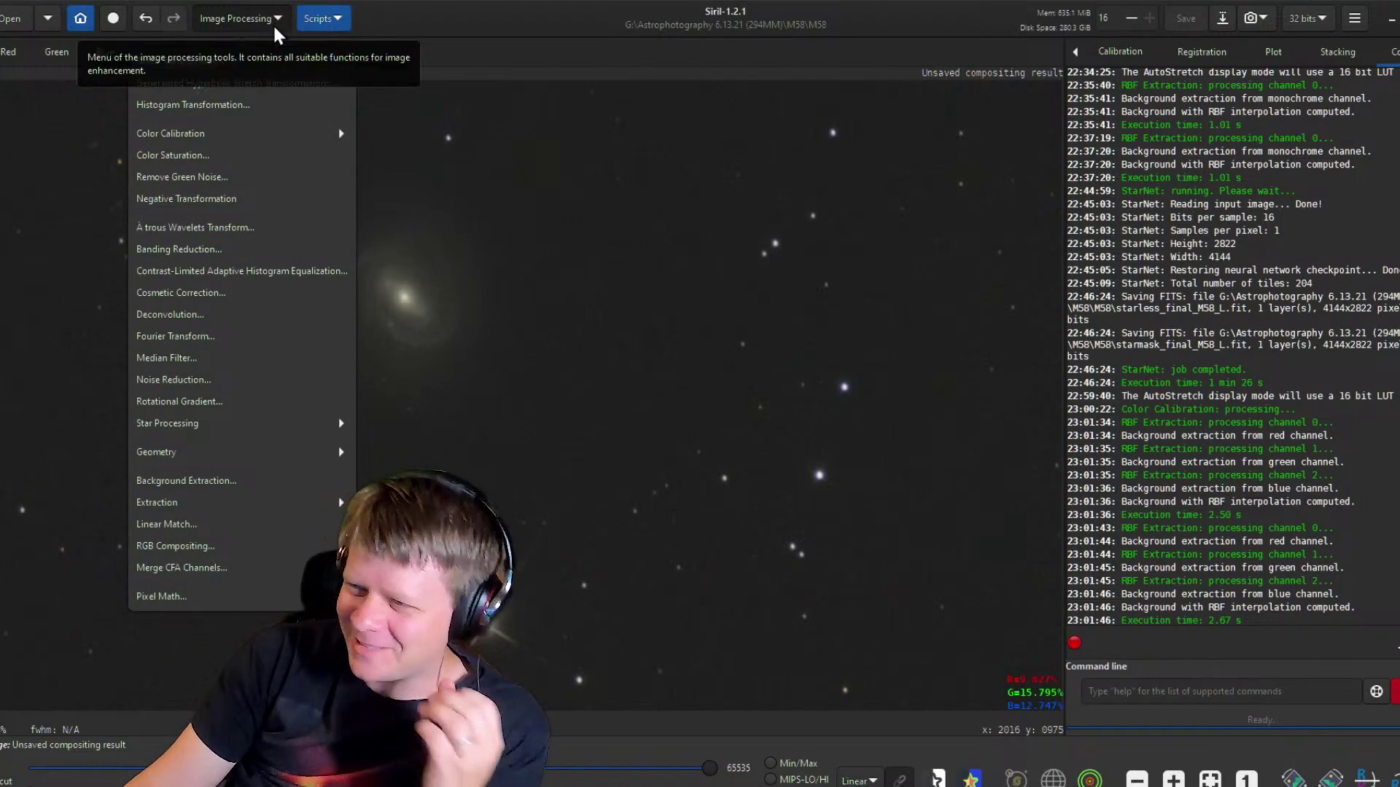
click(273, 135)
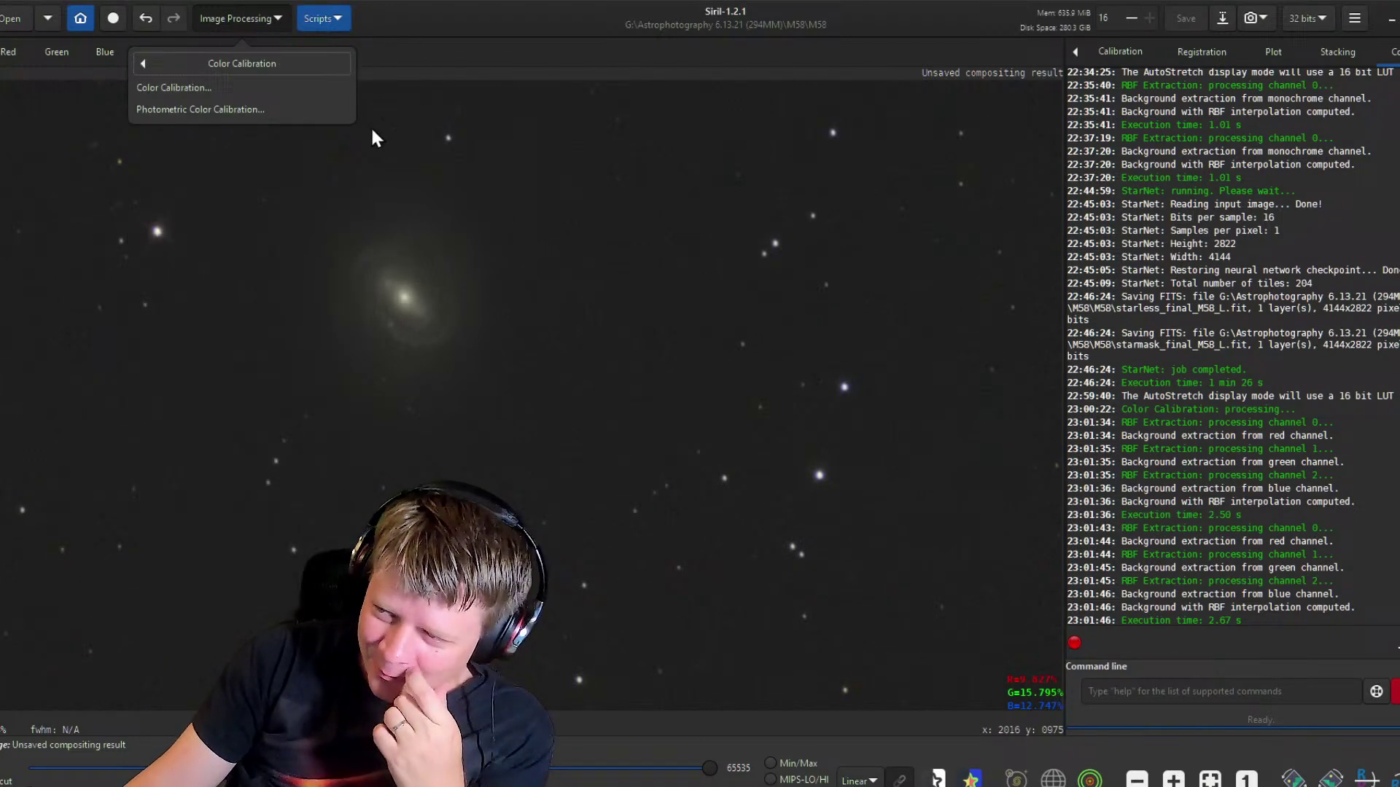
click(287, 111)
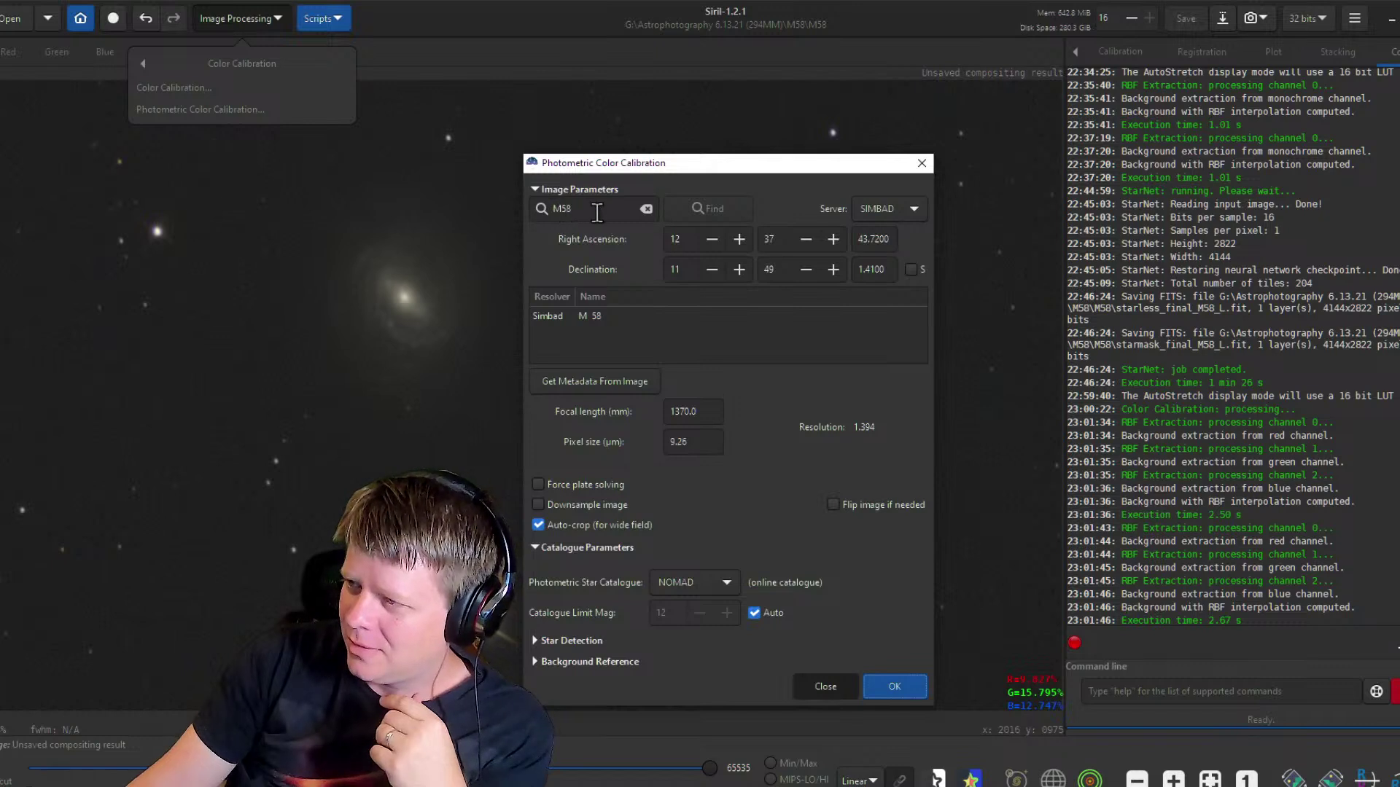
click(593, 318)
double_click(700, 448)
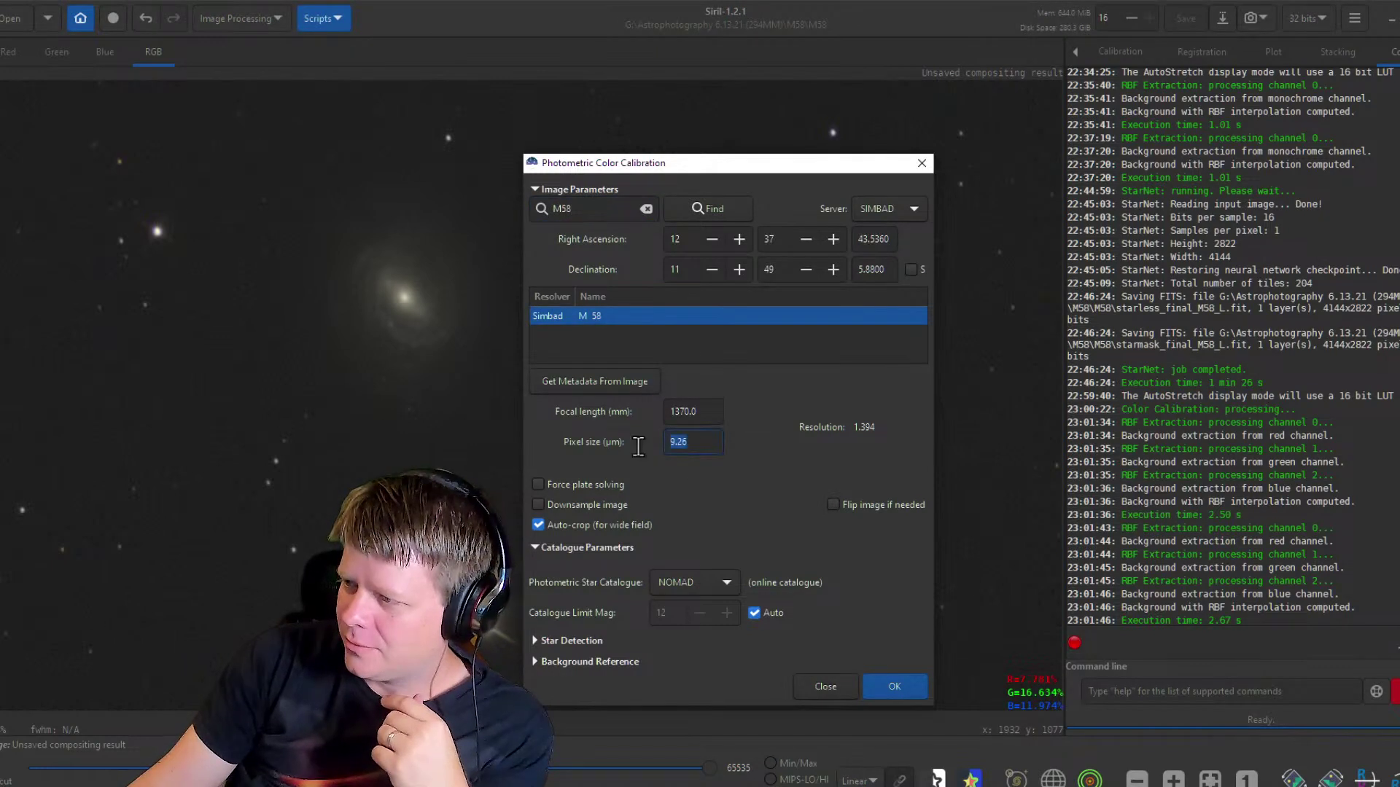
text(4.63)
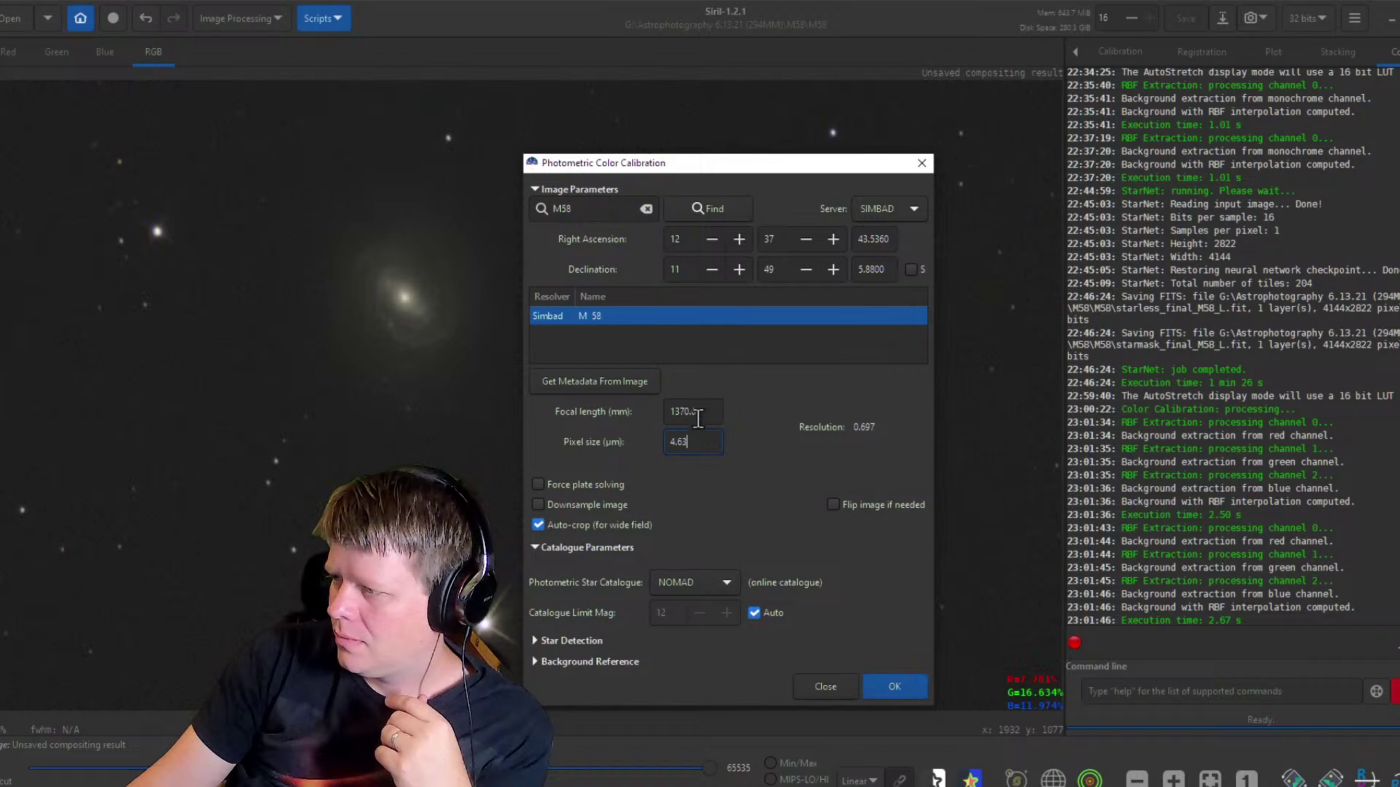
double_click(689, 412)
double_click(712, 446)
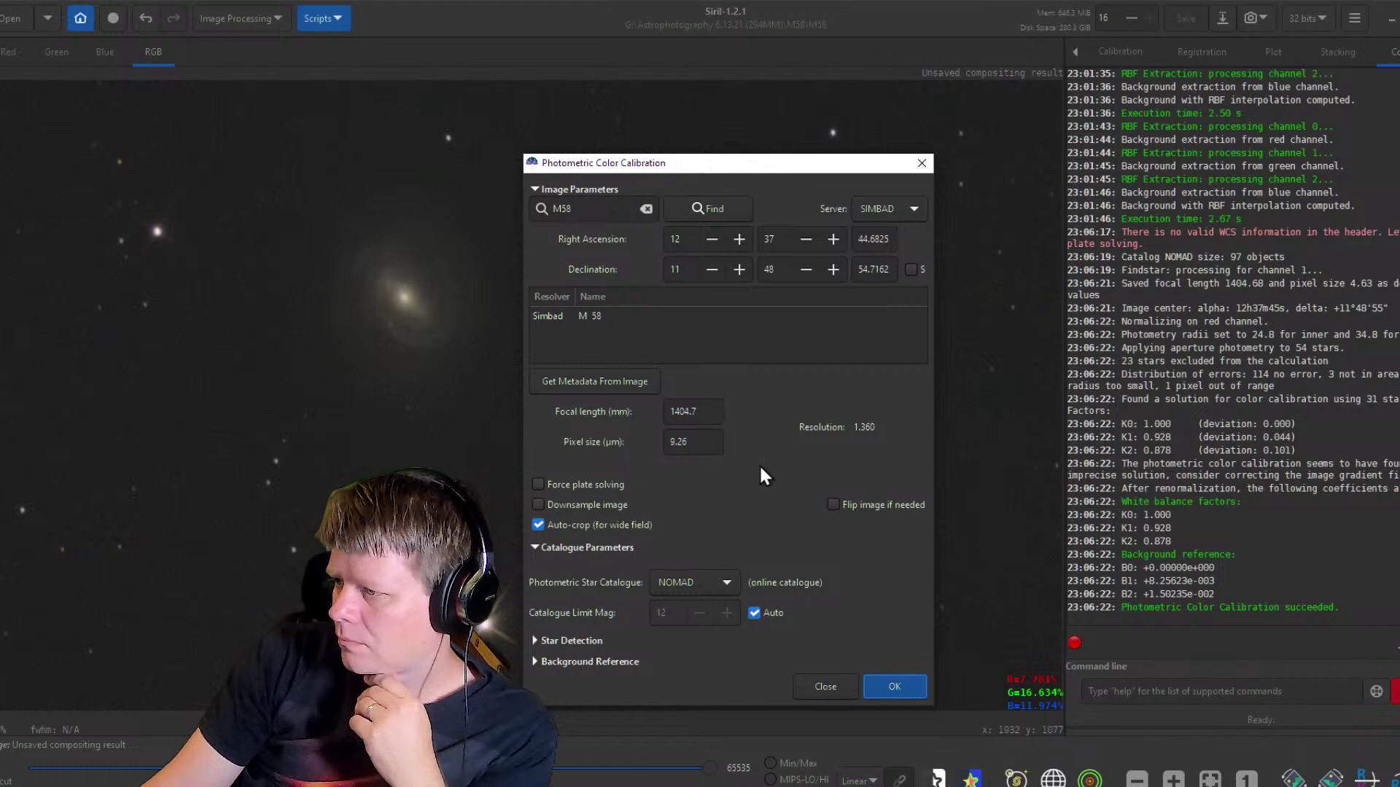
click(828, 678)
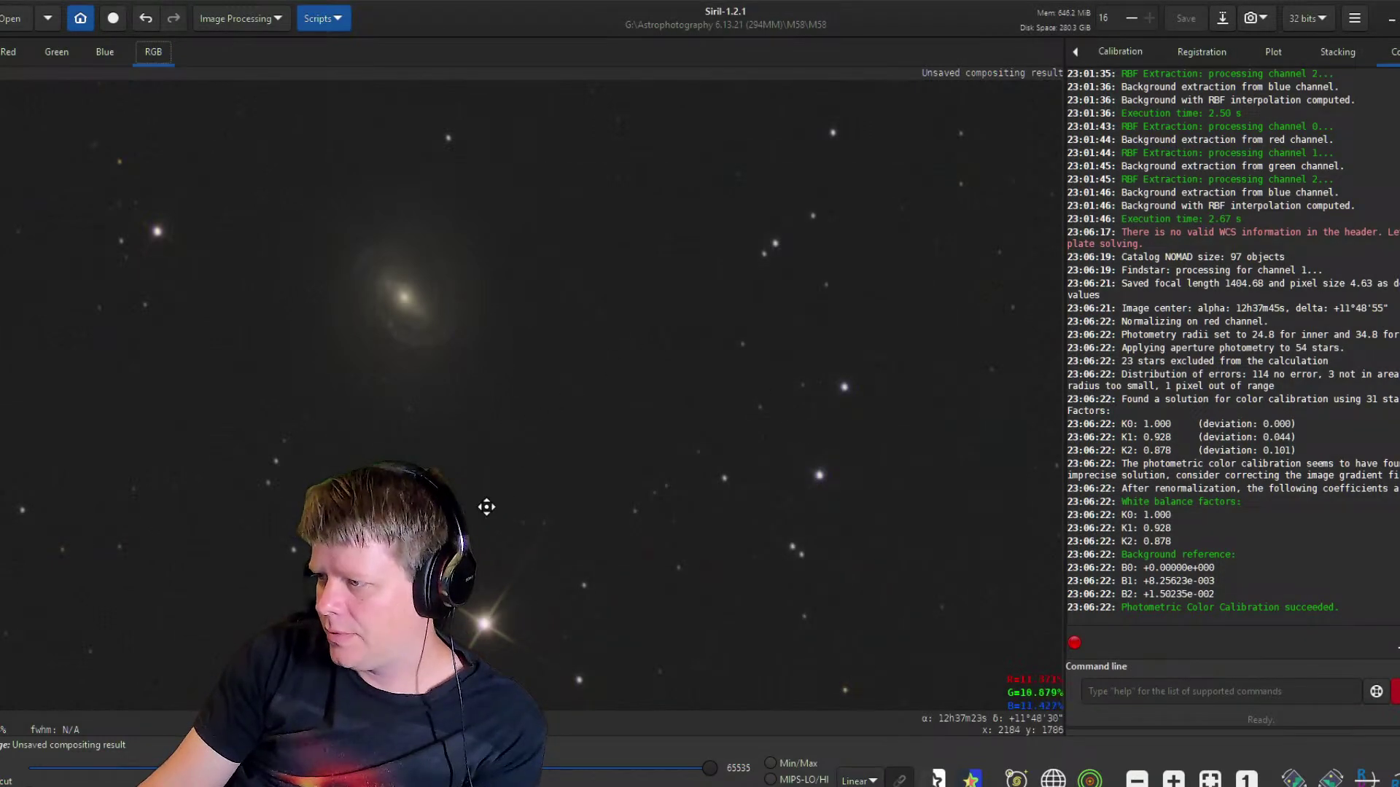
Compare the bright star below the galaxy with and without the photometric calibration by undoing and redoing it.
drag(487, 506, 557, 428)
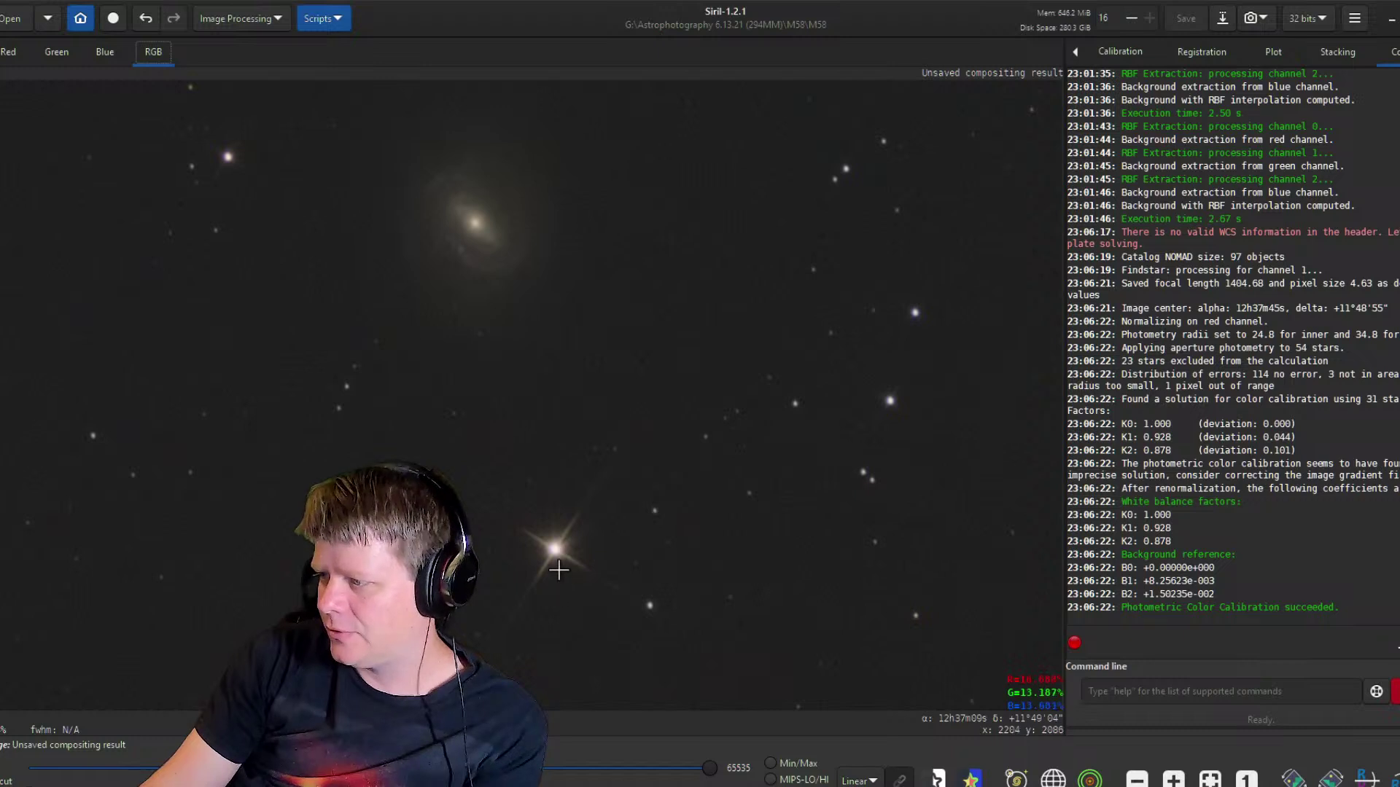
scroll(558, 570, up, 4)
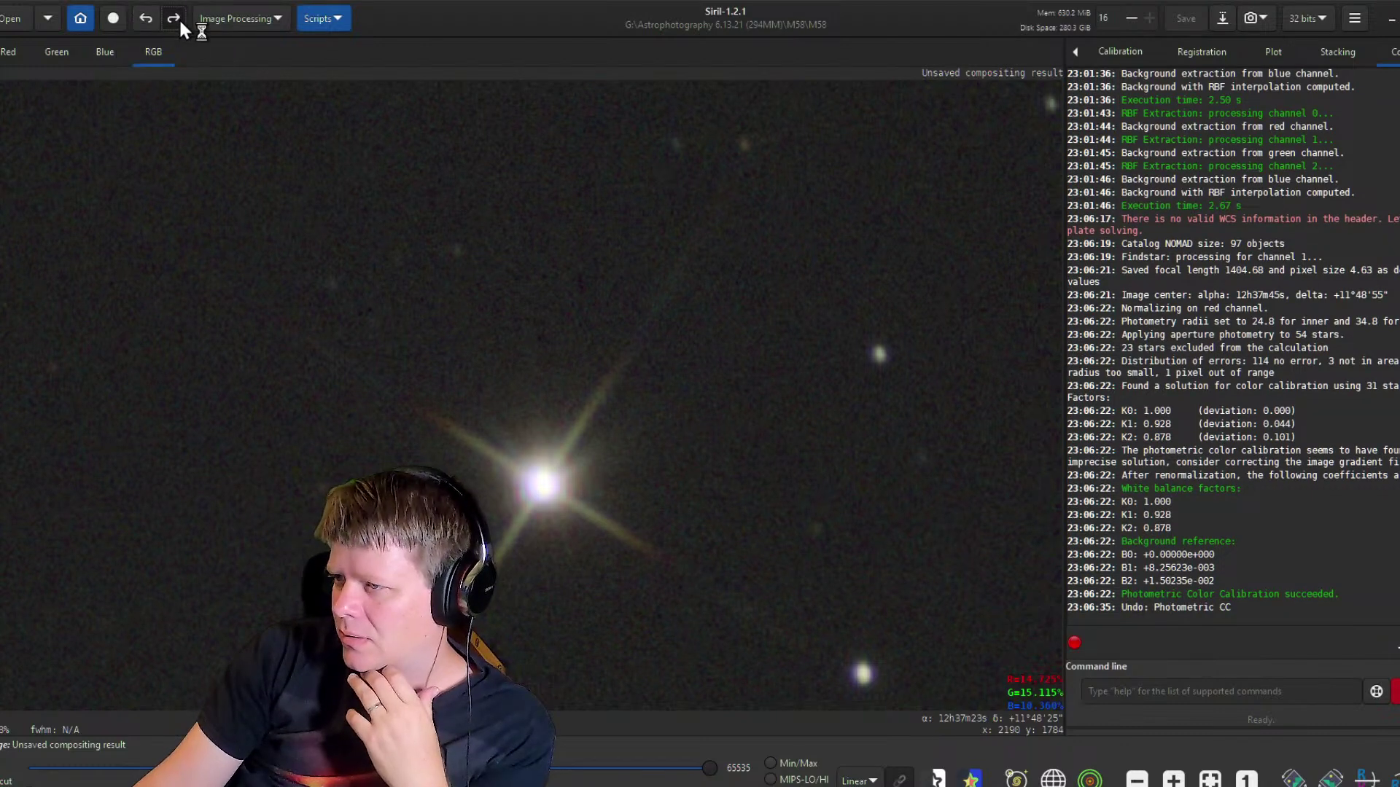
click(178, 18)
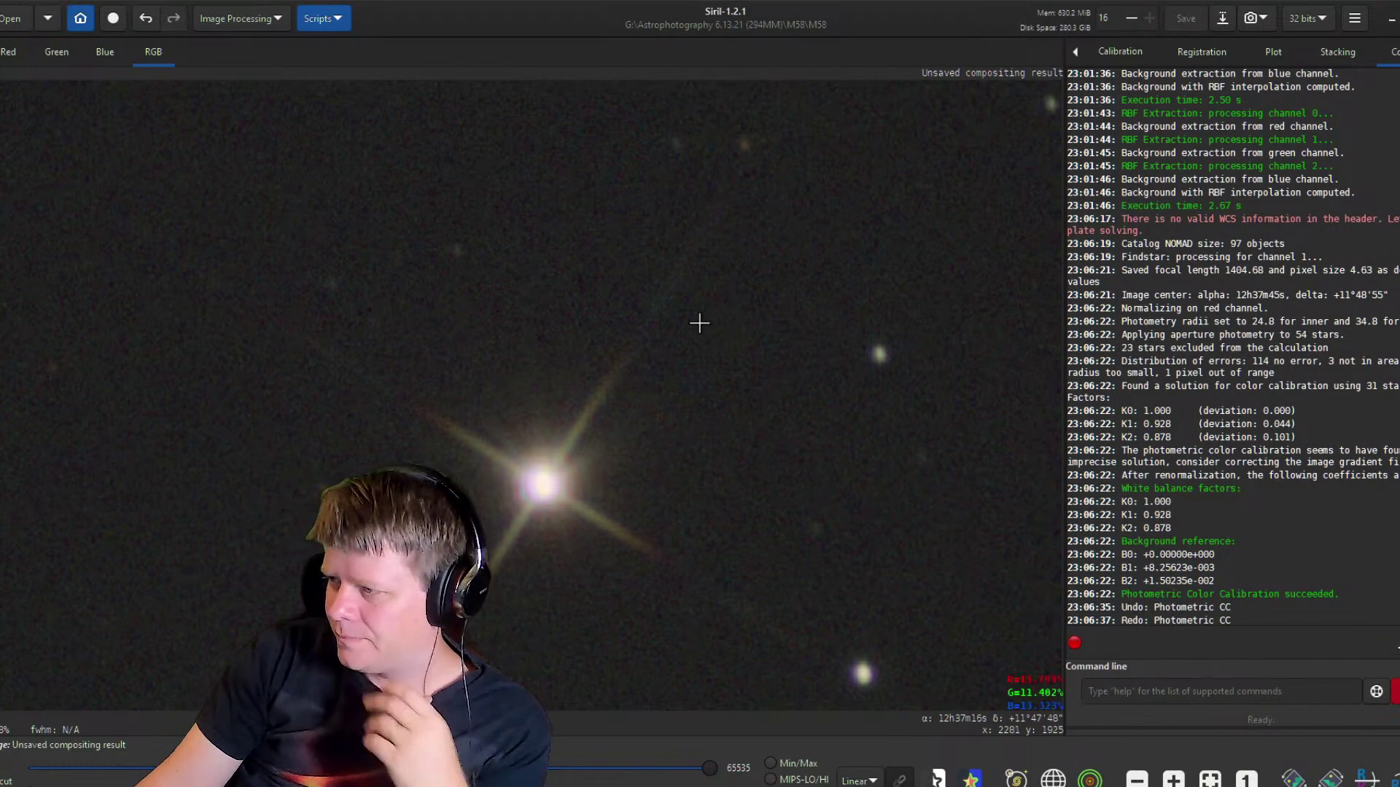
Examine the colour-calibrated bright star, the galaxy and the field around it at several magnifications.
scroll(636, 298, down, 2)
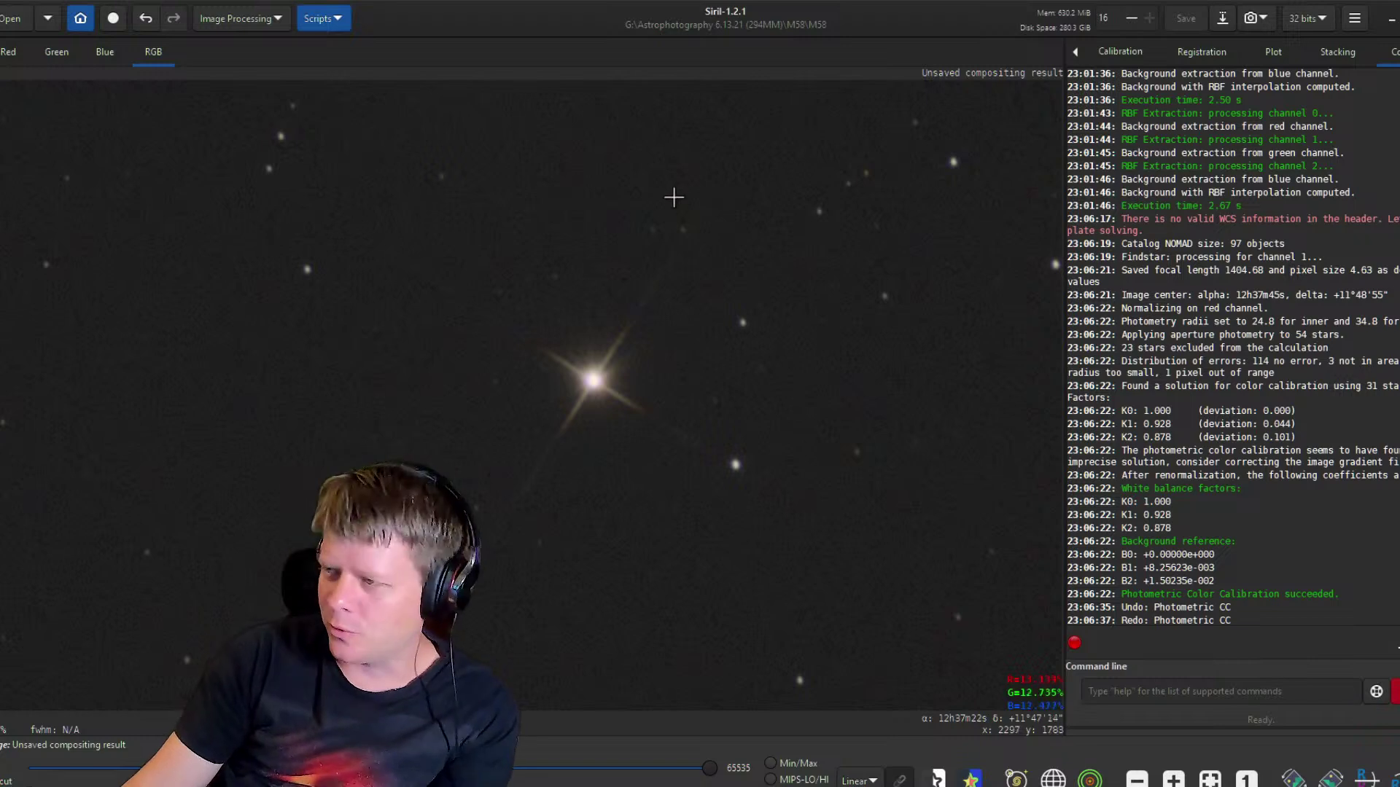
drag(703, 141, 764, 610)
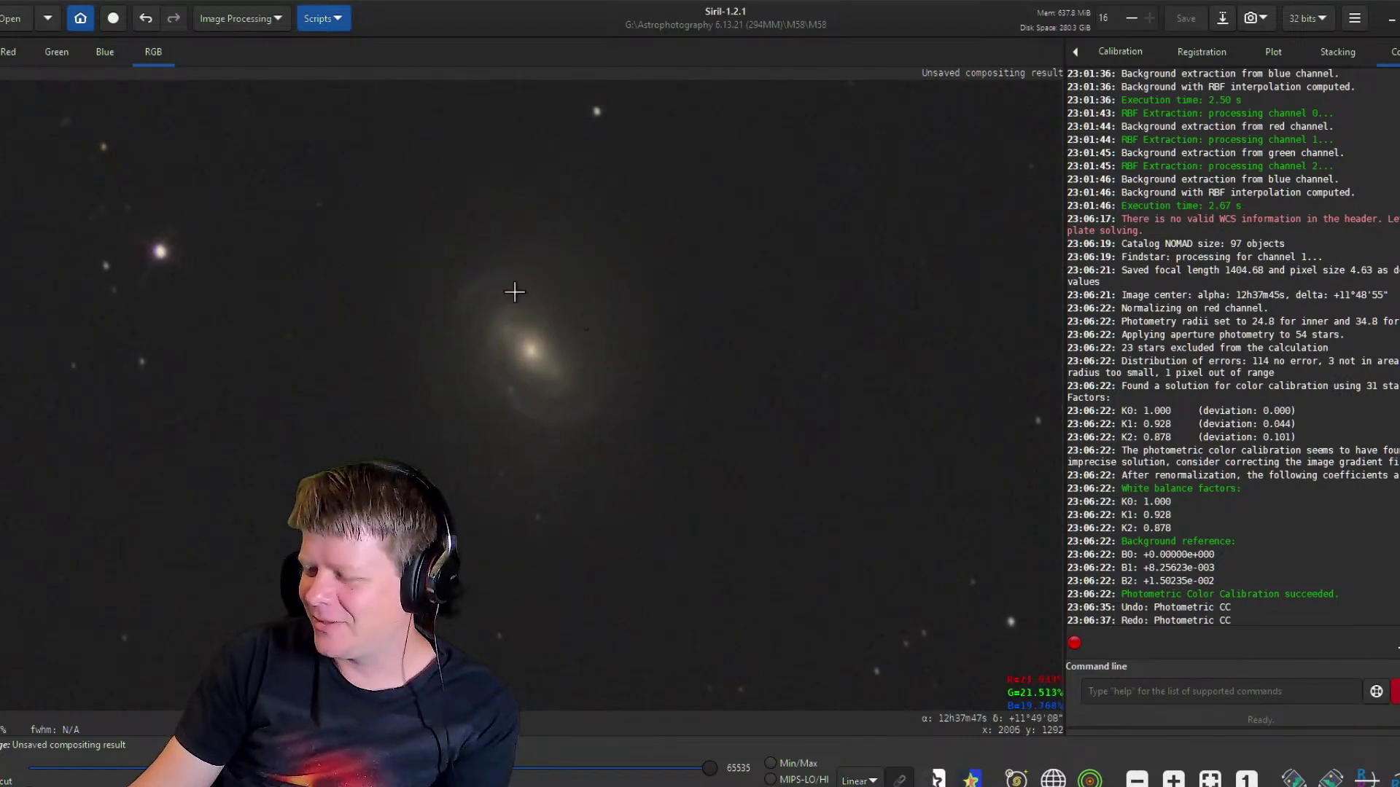
scroll(538, 359, up, 1)
scroll(532, 363, down, 2)
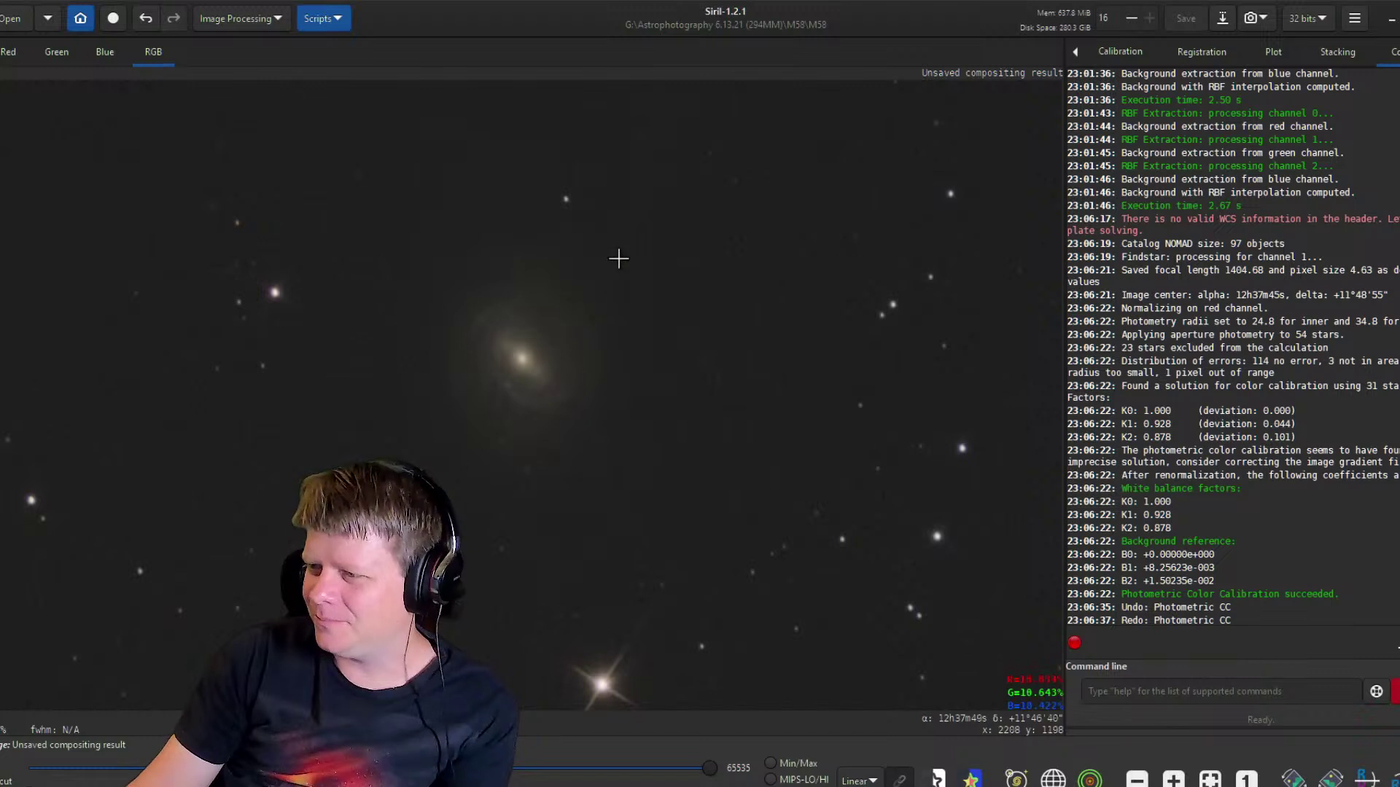
drag(618, 258, 619, 357)
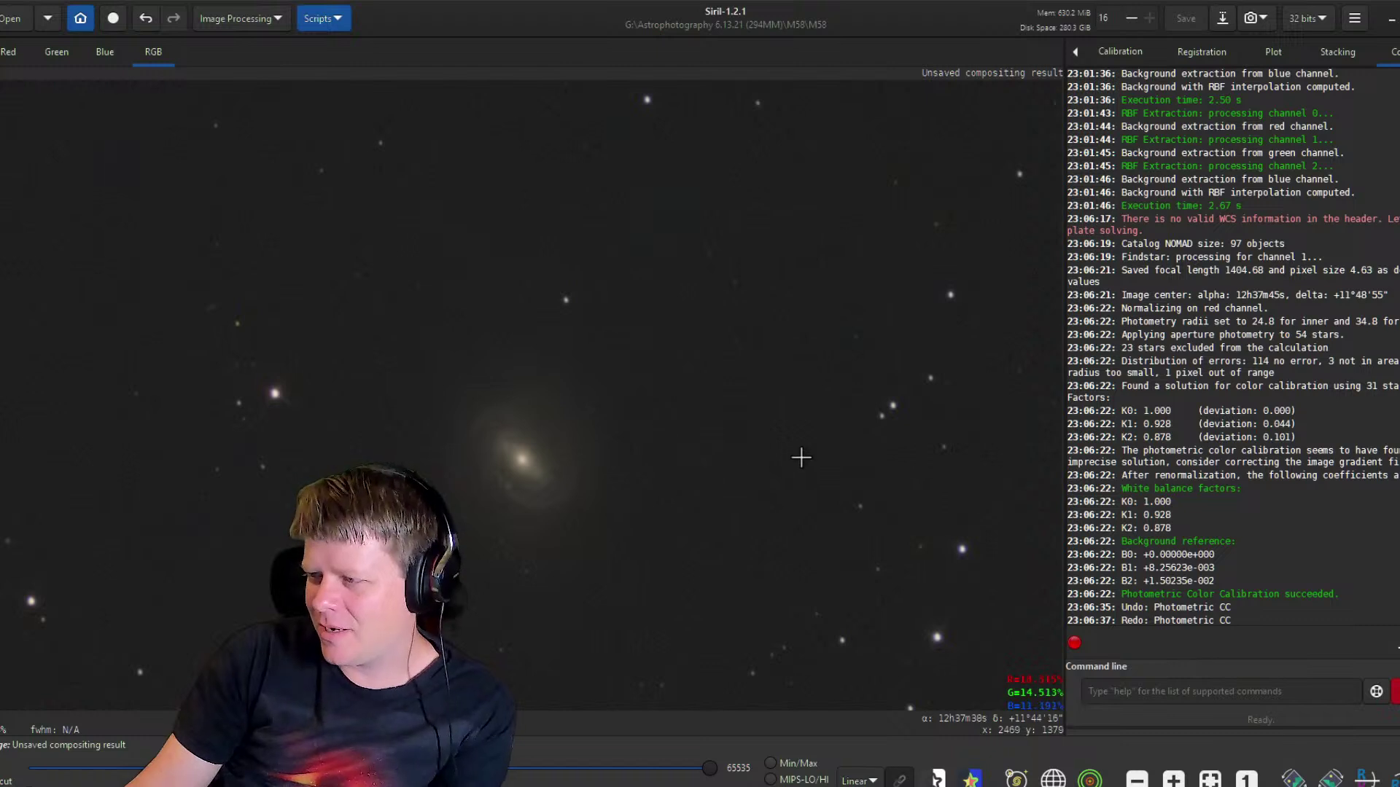
drag(616, 528, 656, 550)
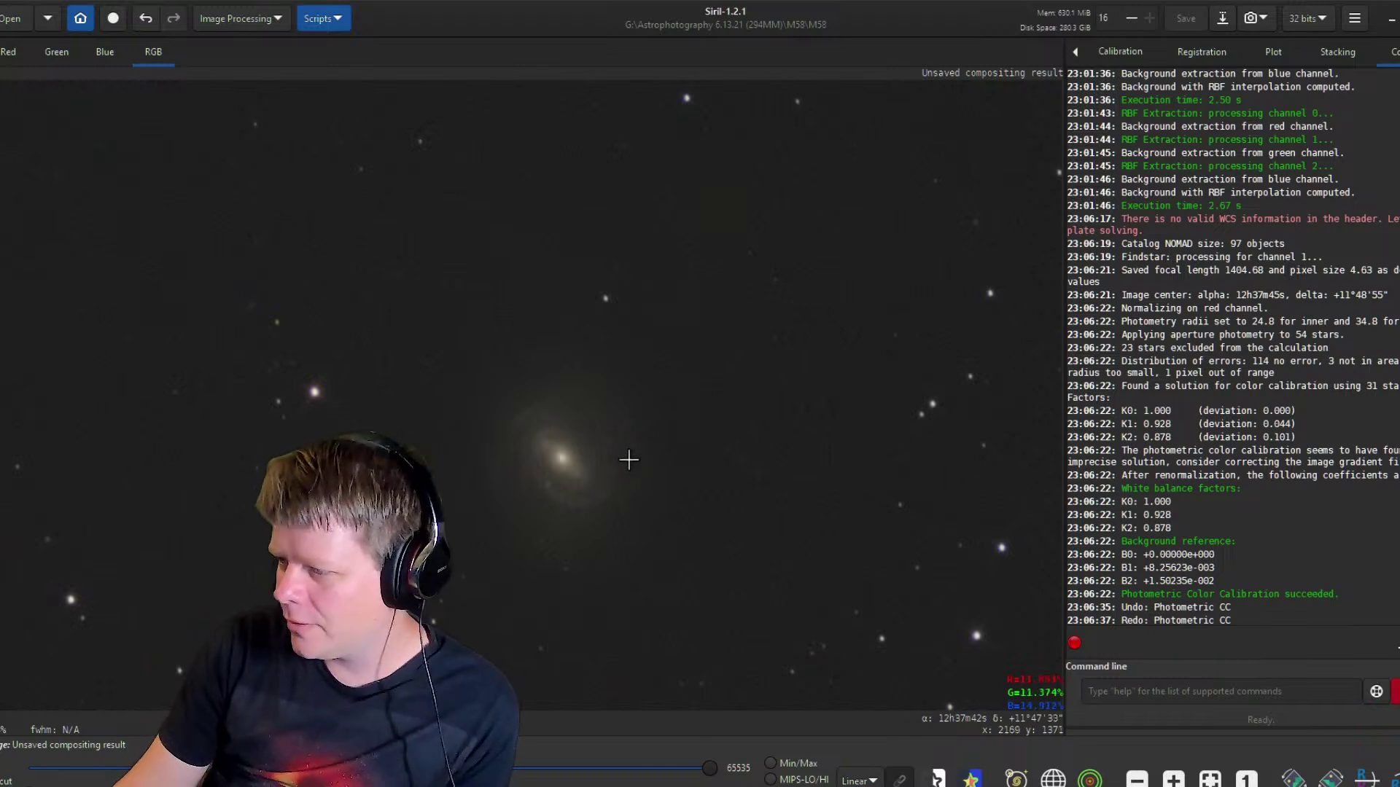
Compare the galaxy and its field with and without the photometric calibration by undoing and redoing it.
scroll(615, 481, down, 3)
scroll(635, 531, up, 2)
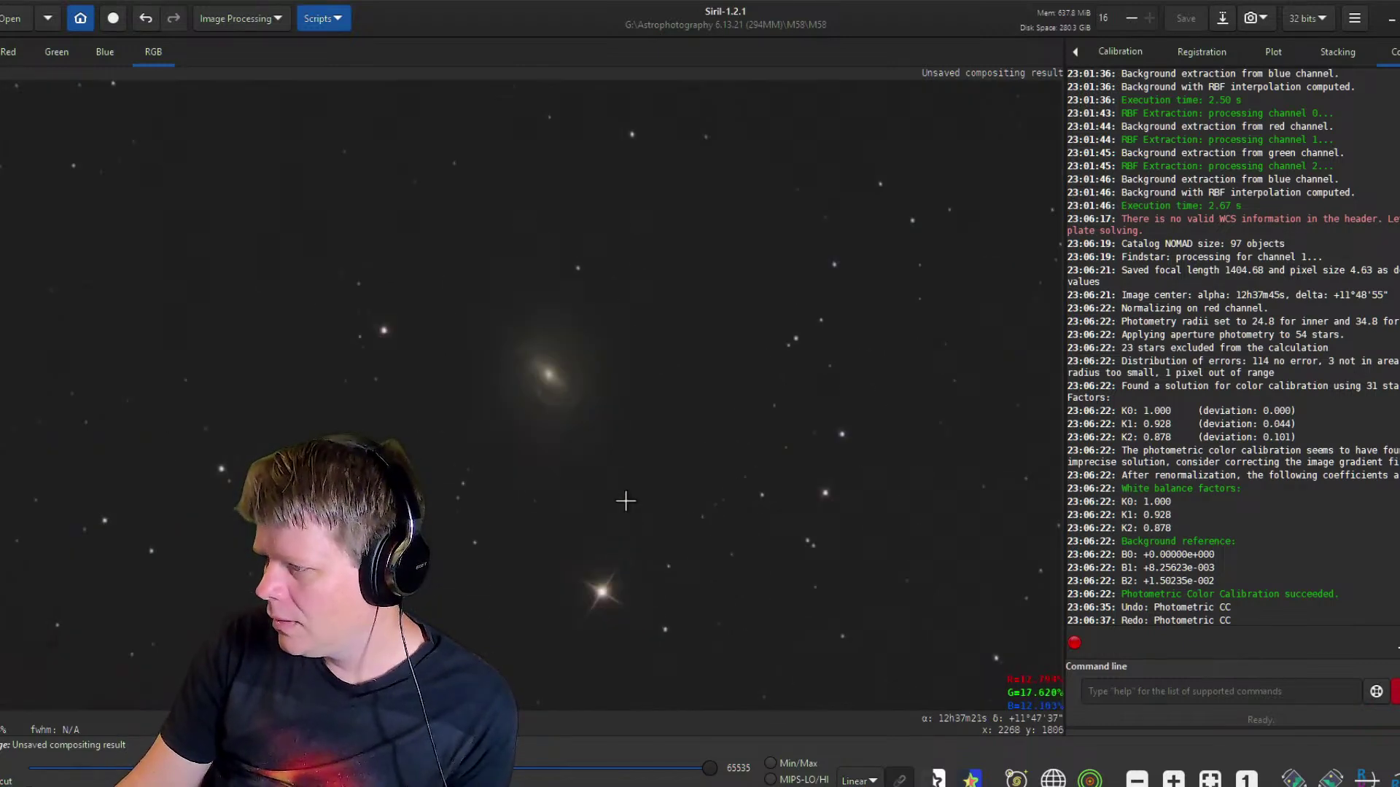
click(145, 18)
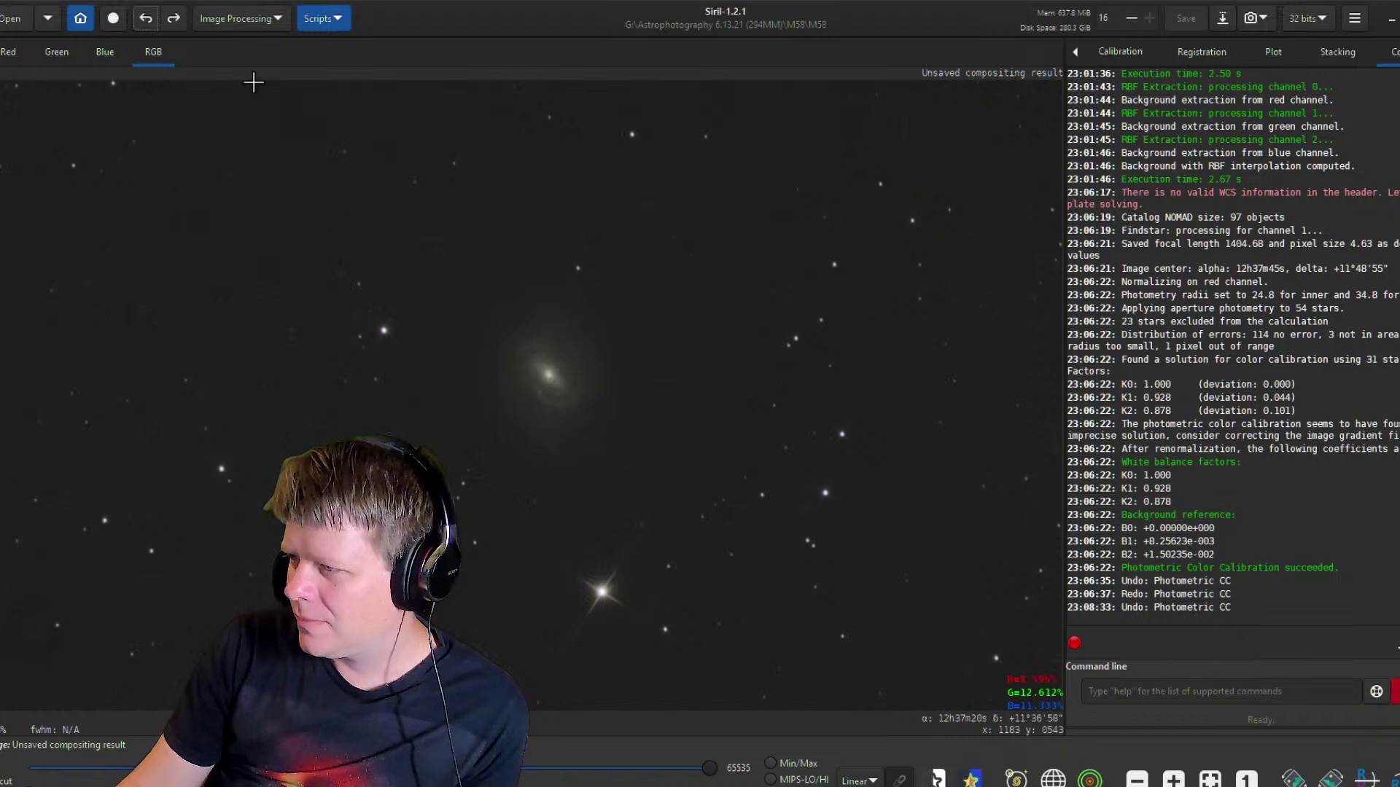
click(175, 21)
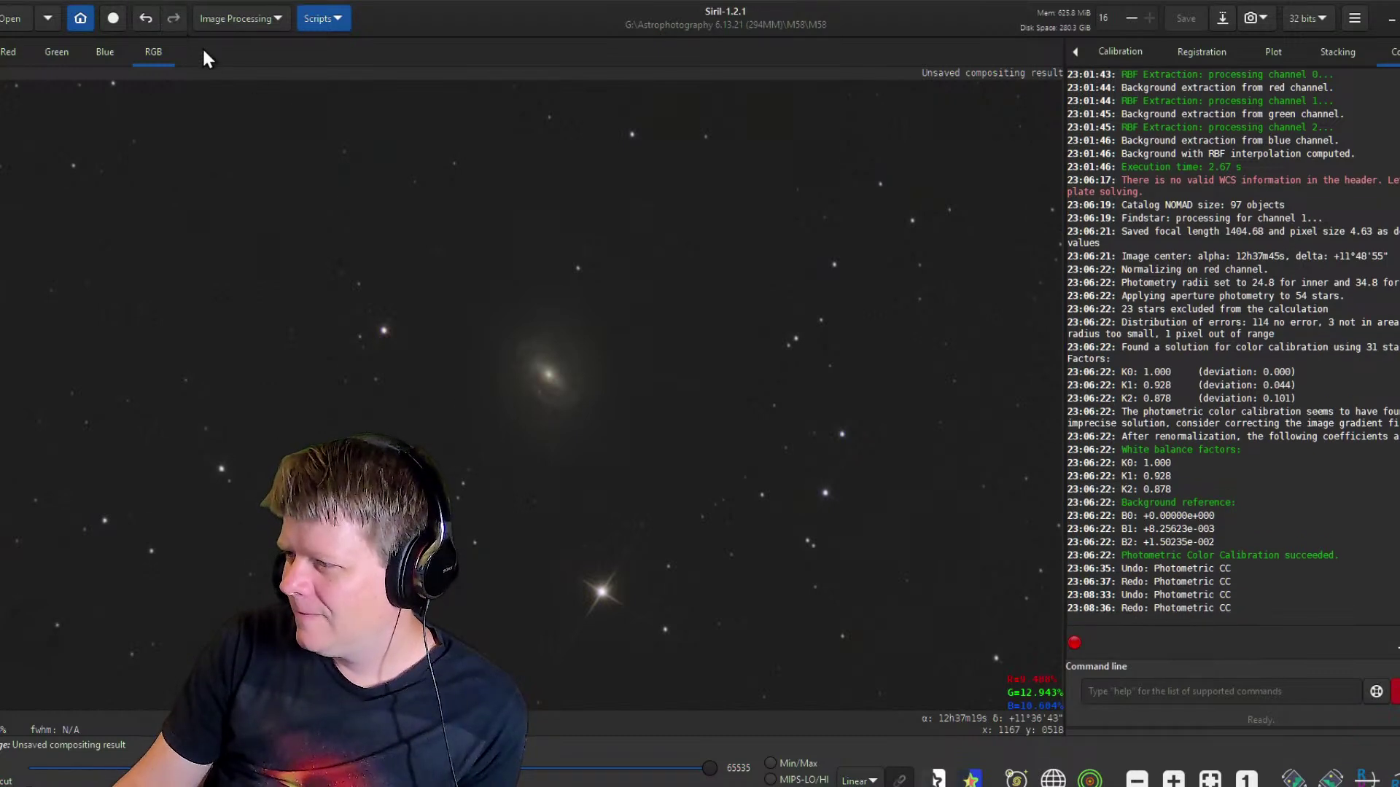
scroll(553, 389, up, 1)
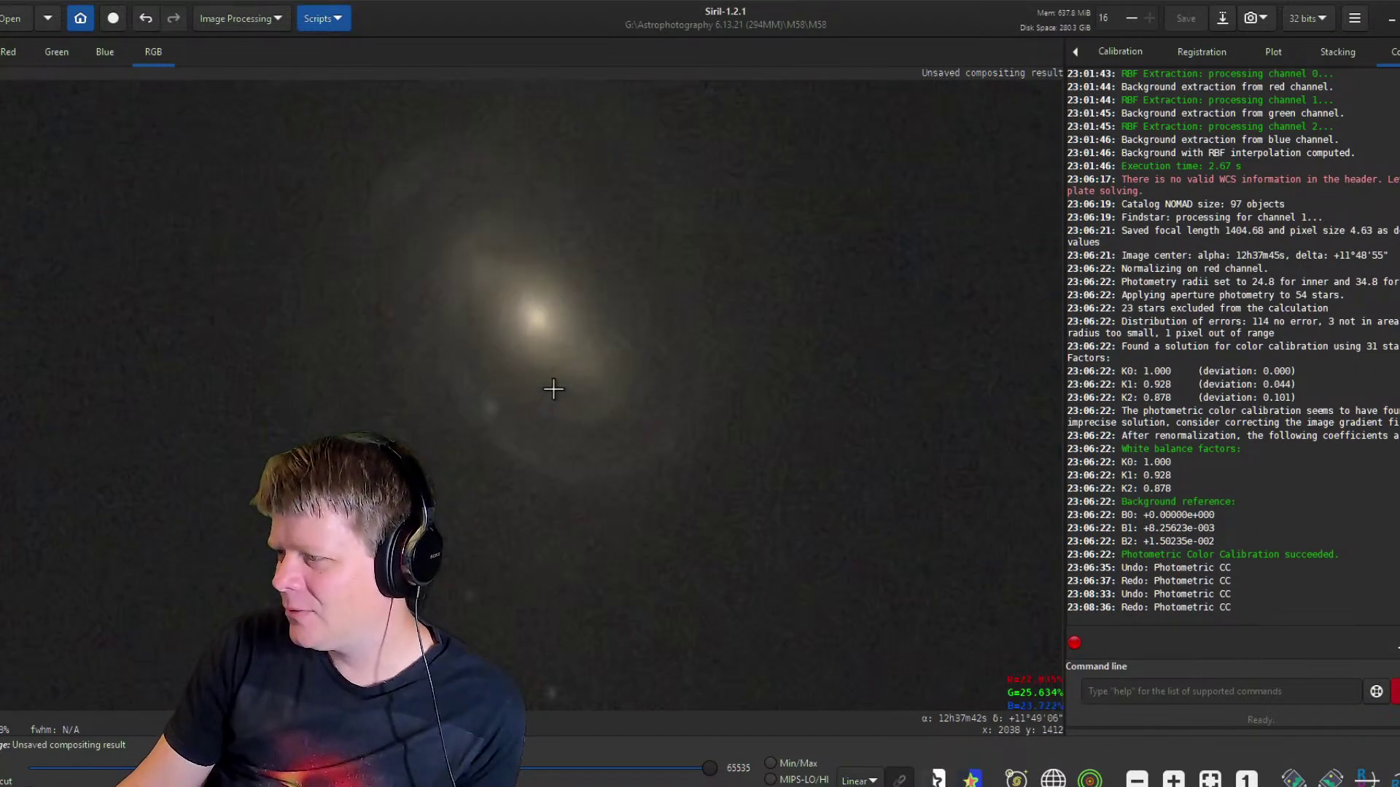
scroll(553, 389, down, 1)
scroll(554, 393, down, 1)
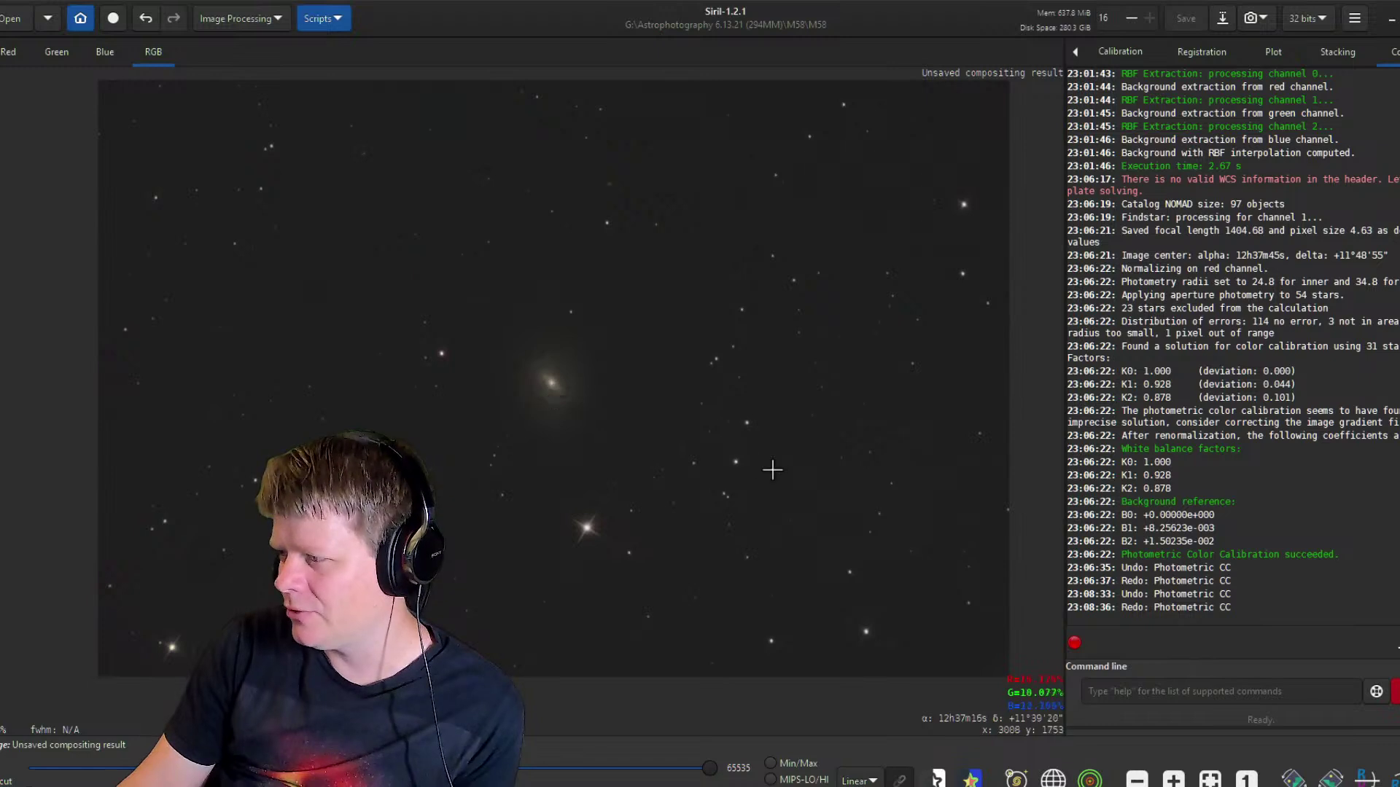
Undo the photometric calibration on the close-up of the bluish star, inspect the galaxy field without it, and redo it.
scroll(751, 459, up, 1)
scroll(733, 368, up, 2)
scroll(714, 370, up, 2)
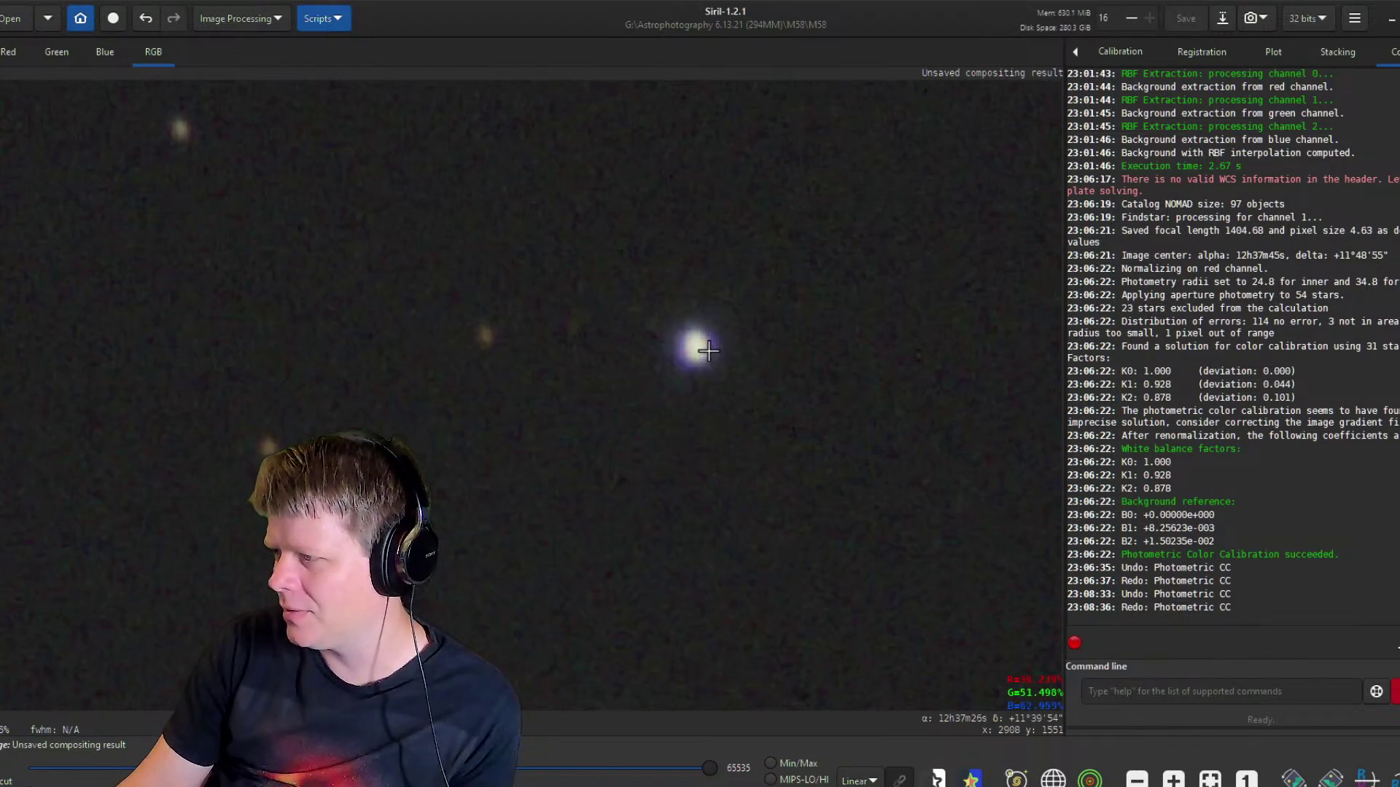
click(145, 20)
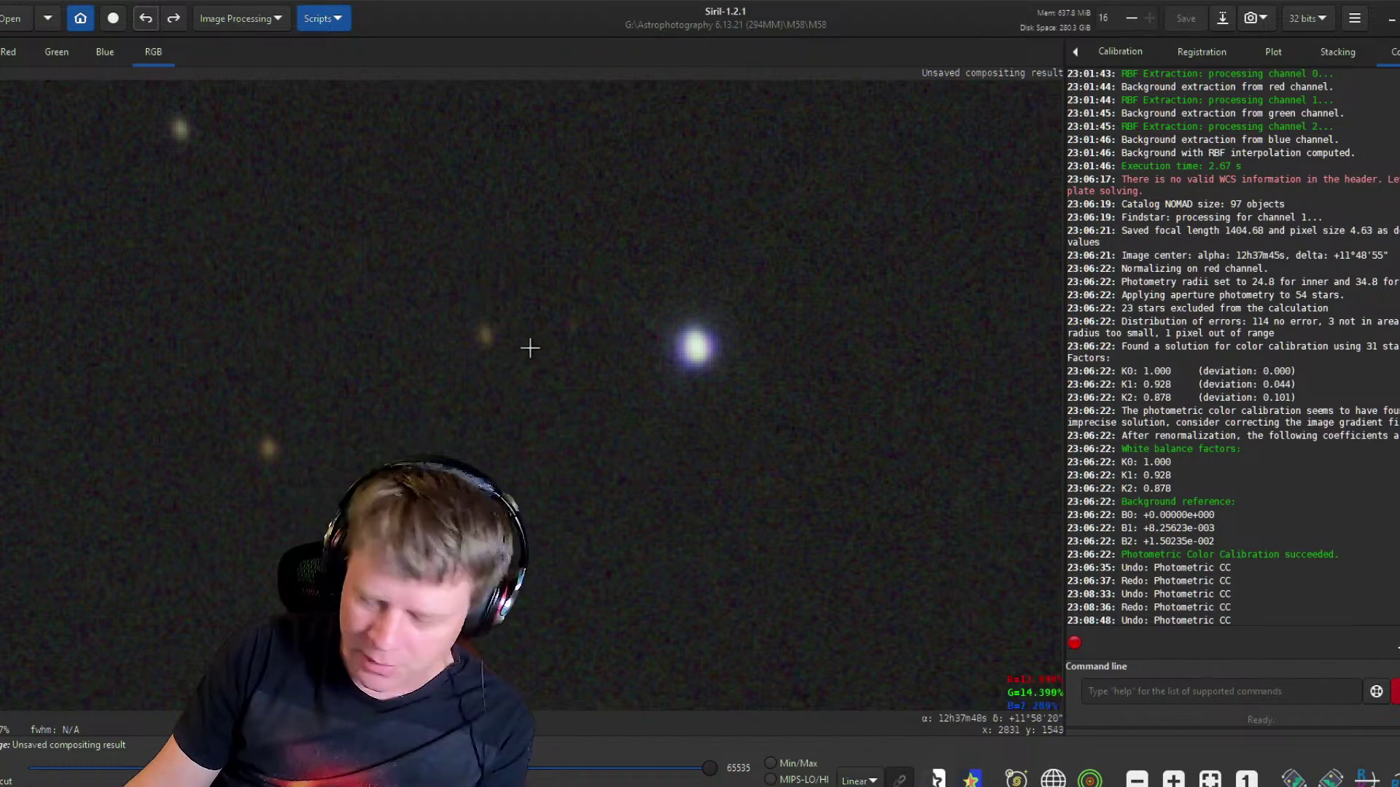
scroll(530, 349, down, 3)
drag(416, 338, 803, 387)
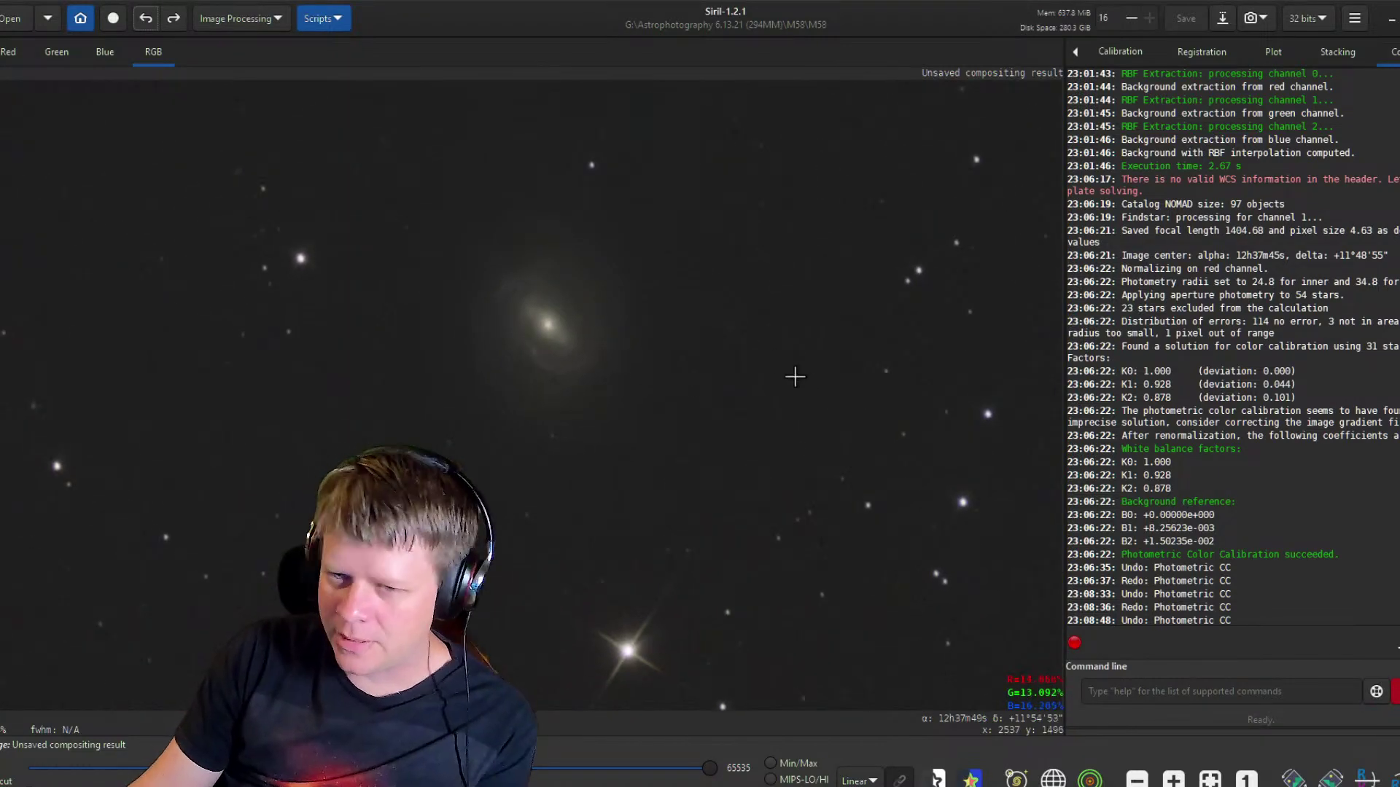
scroll(762, 362, down, 3)
scroll(756, 372, up, 2)
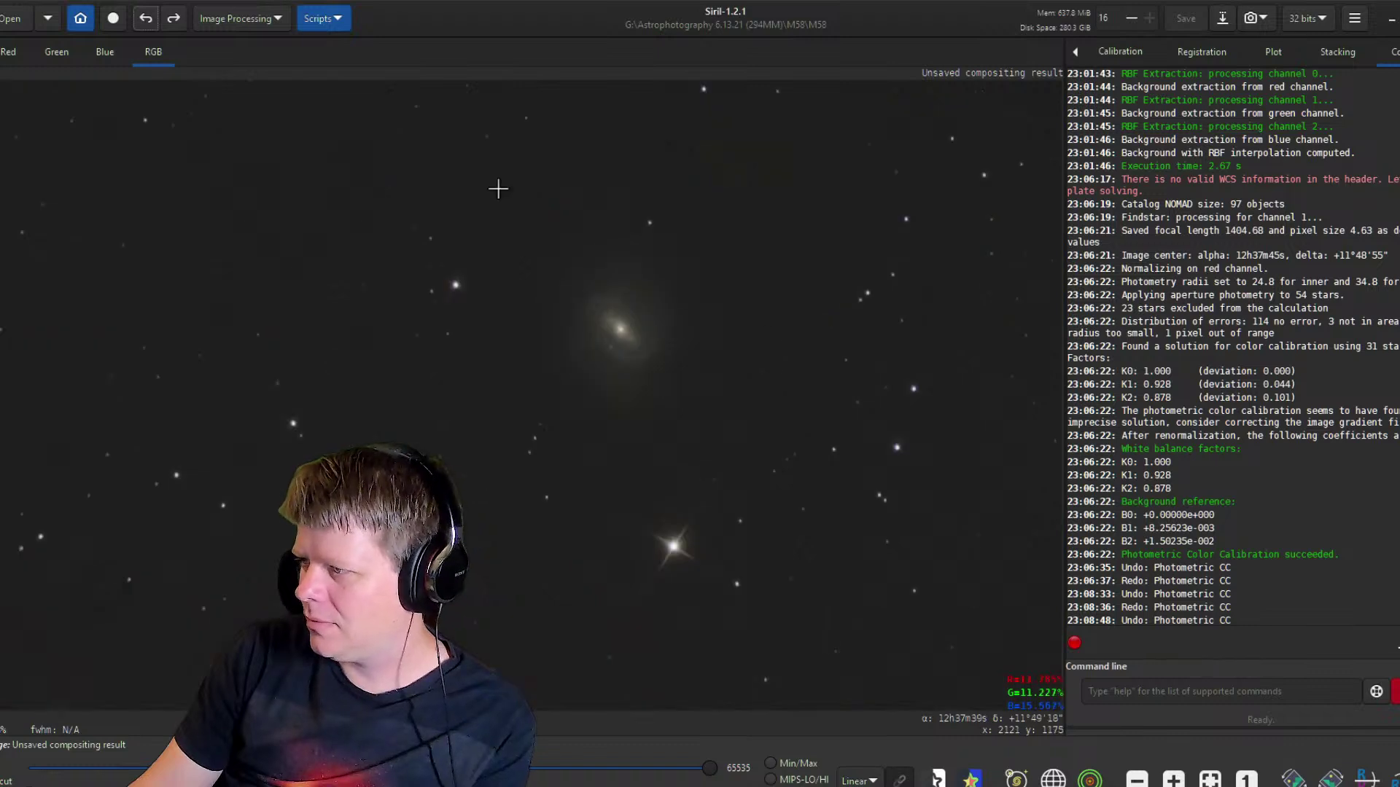
click(178, 17)
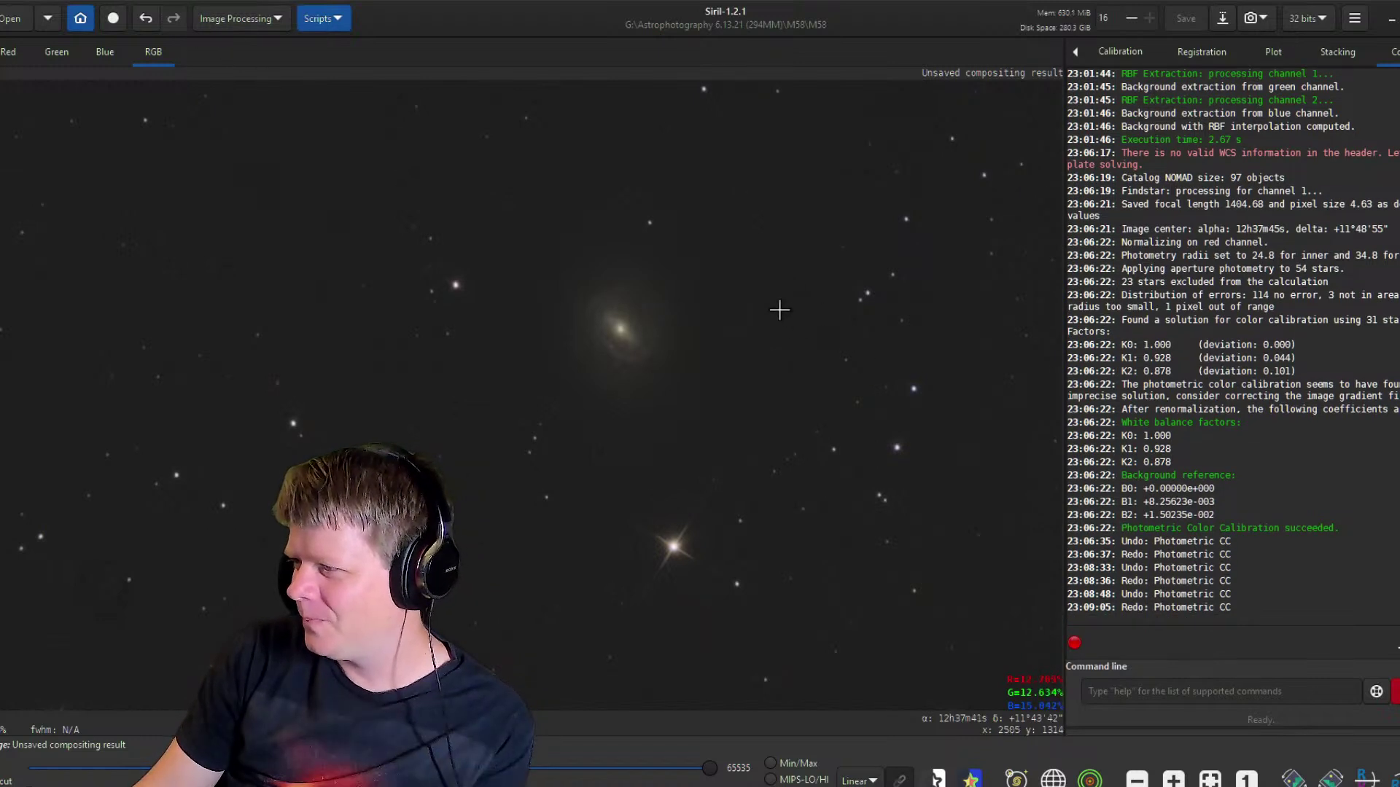
Start Color Saturation for the Global hue, with a background factor of 0.00 and an amount of 1.00.
drag(781, 303, 637, 341)
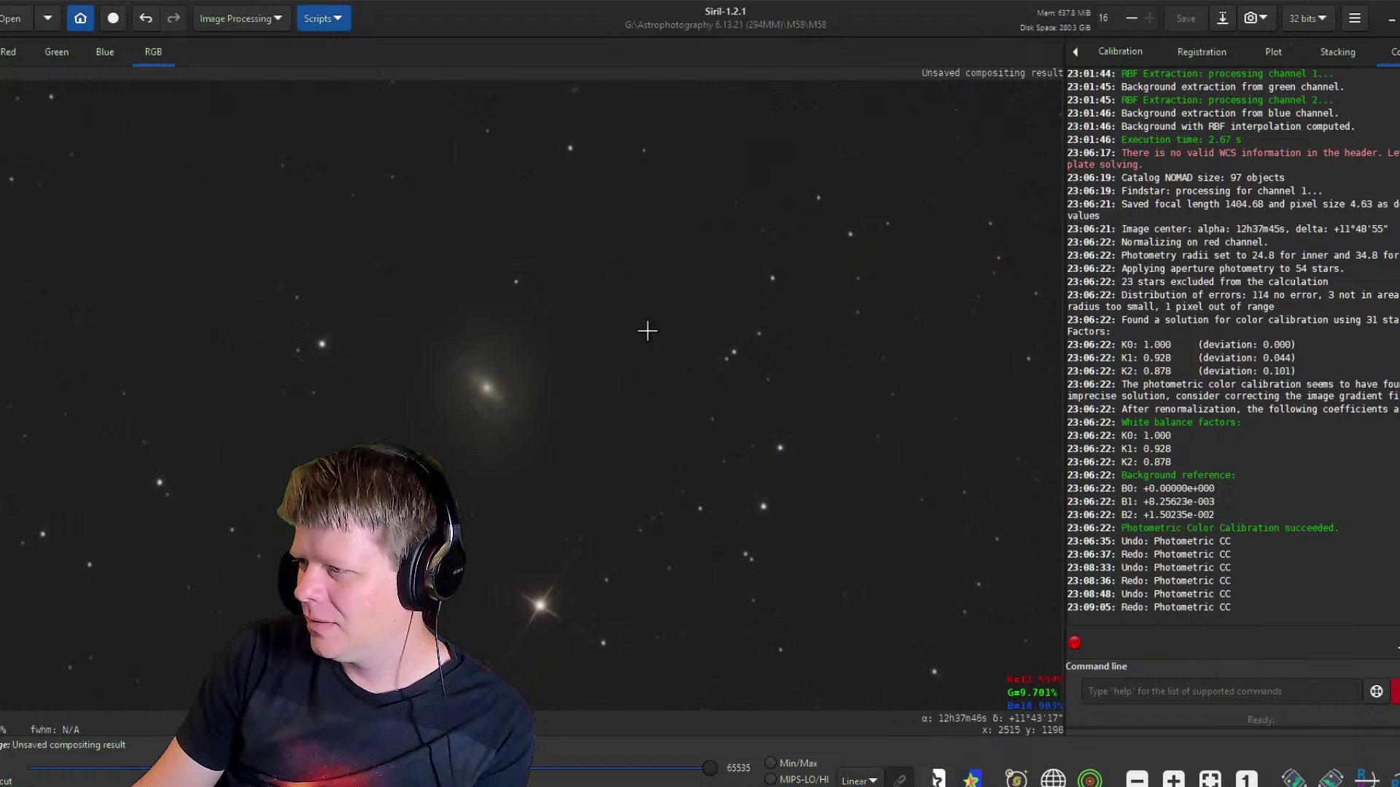
click(257, 19)
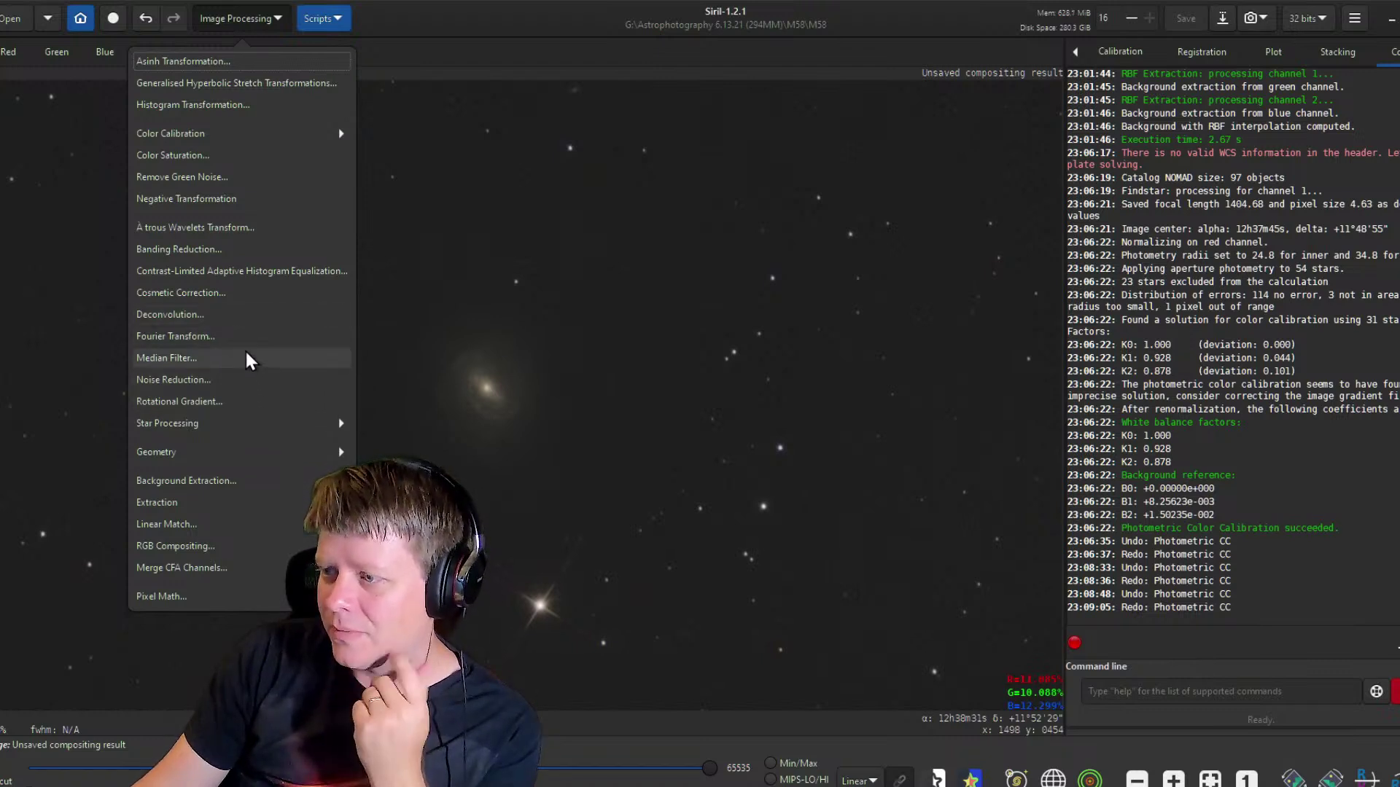
click(213, 159)
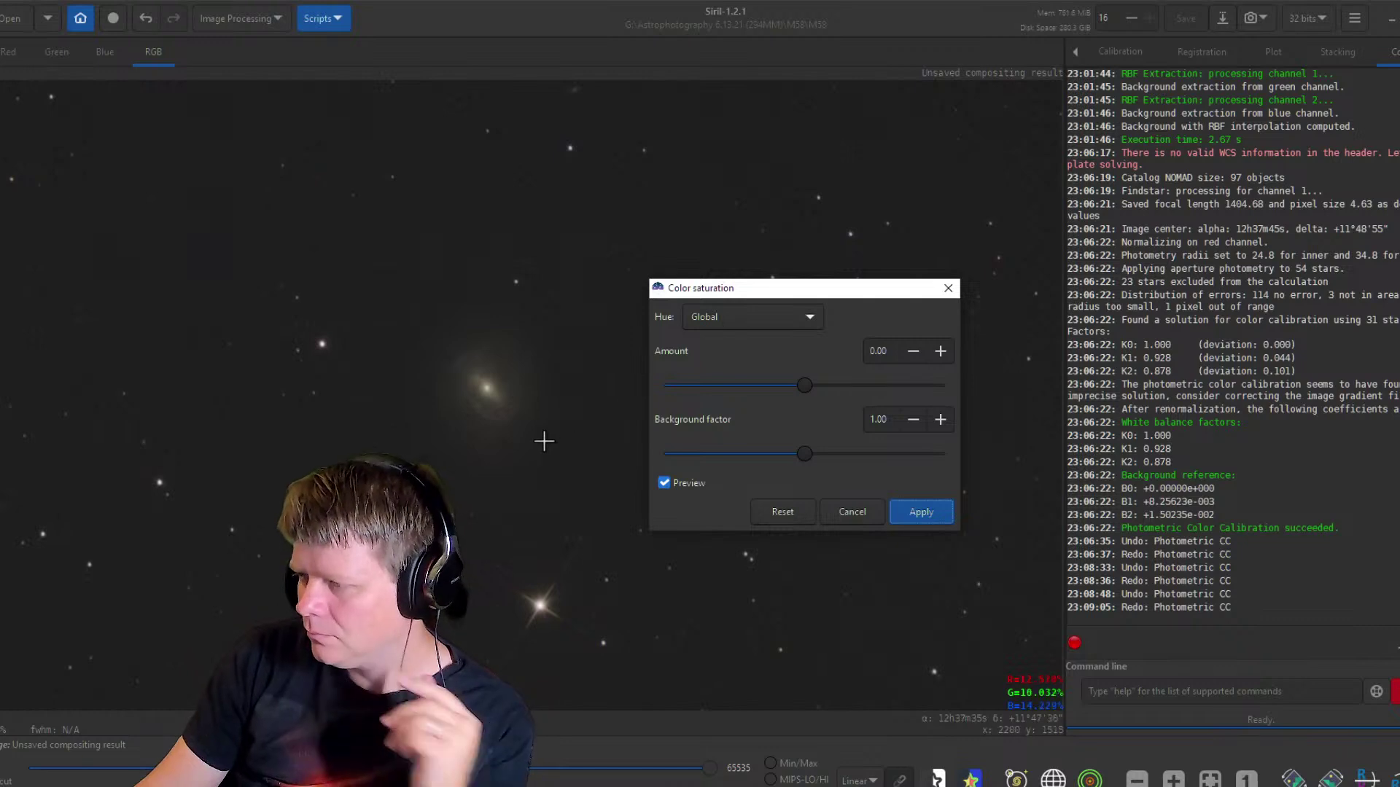
scroll(500, 455, up, 2)
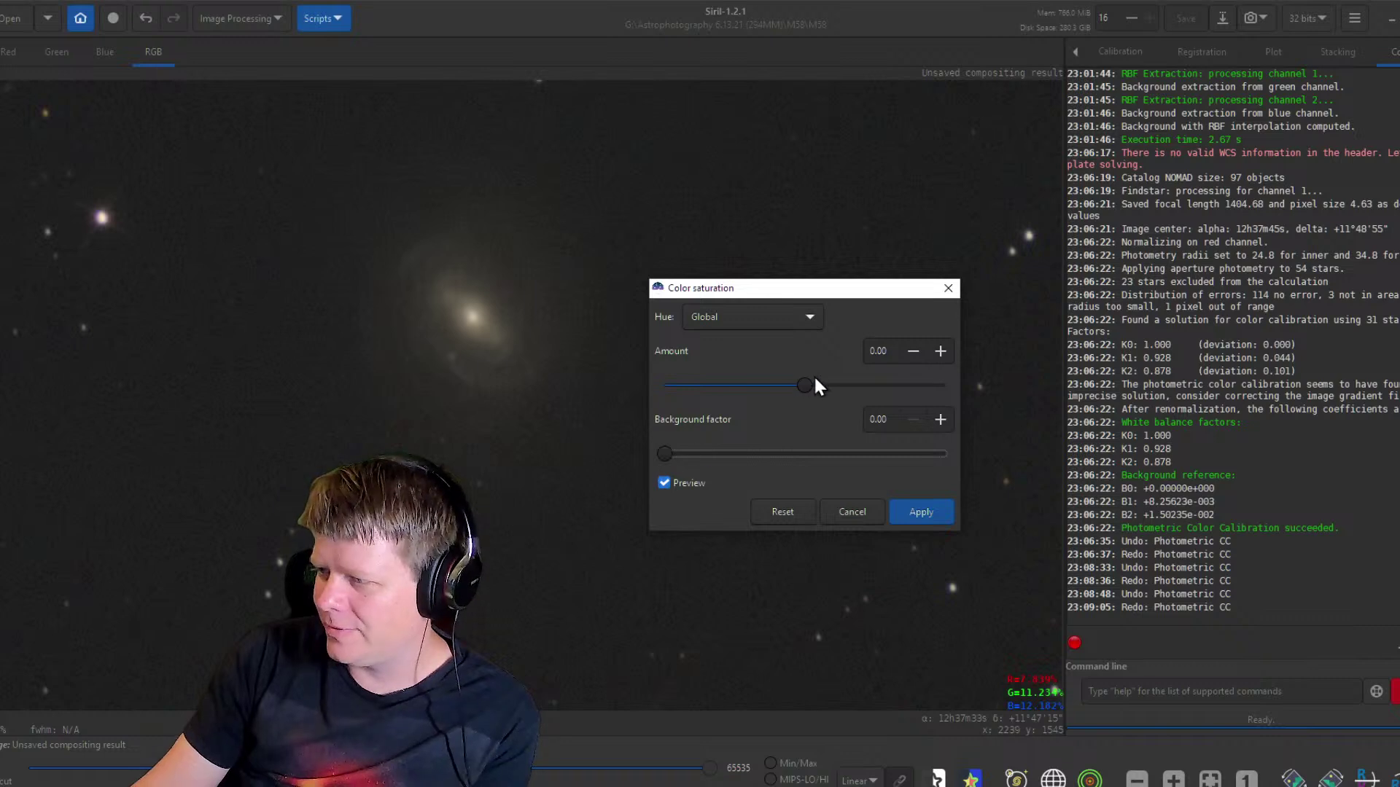
drag(807, 384, 995, 398)
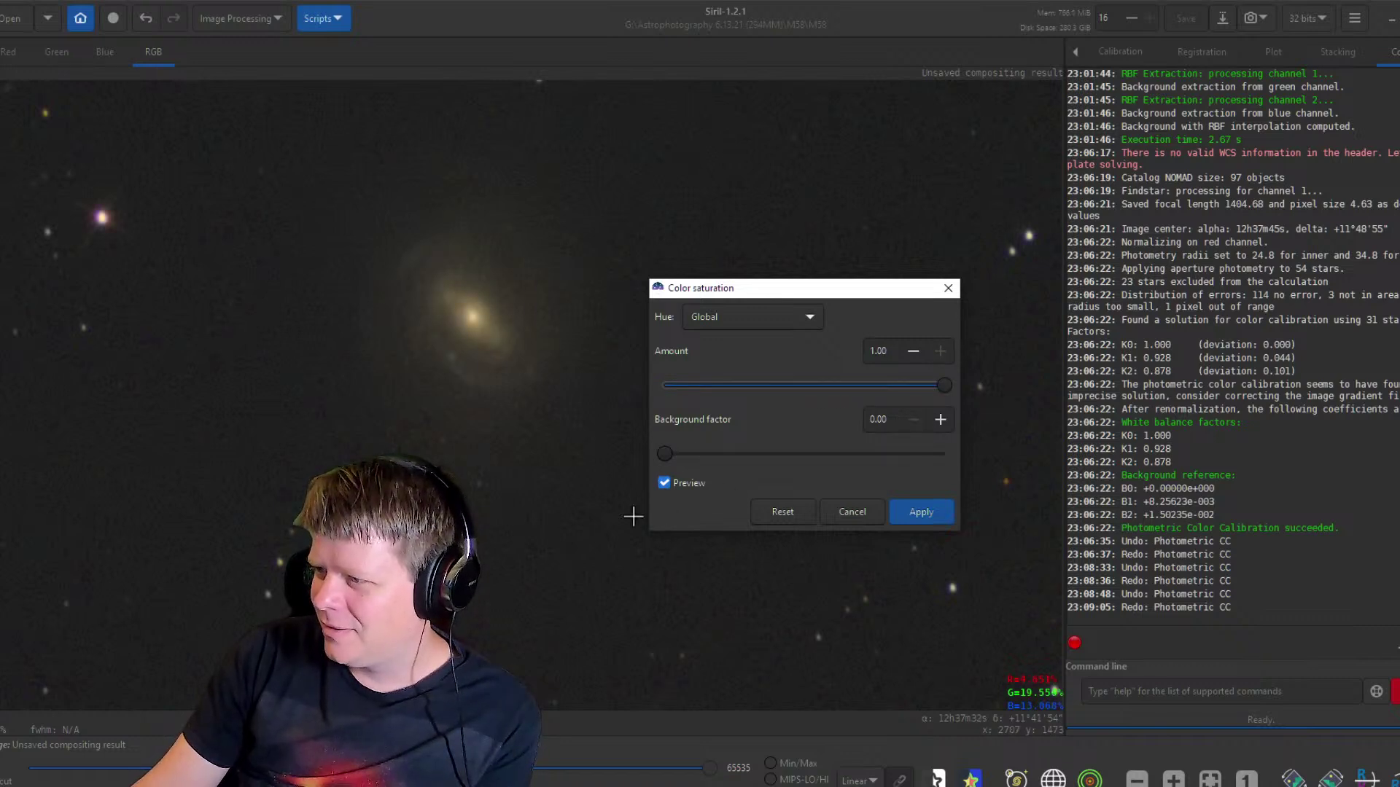
Examine the saturation preview on the galaxy, the bright star and the background noise.
scroll(560, 543, down, 2)
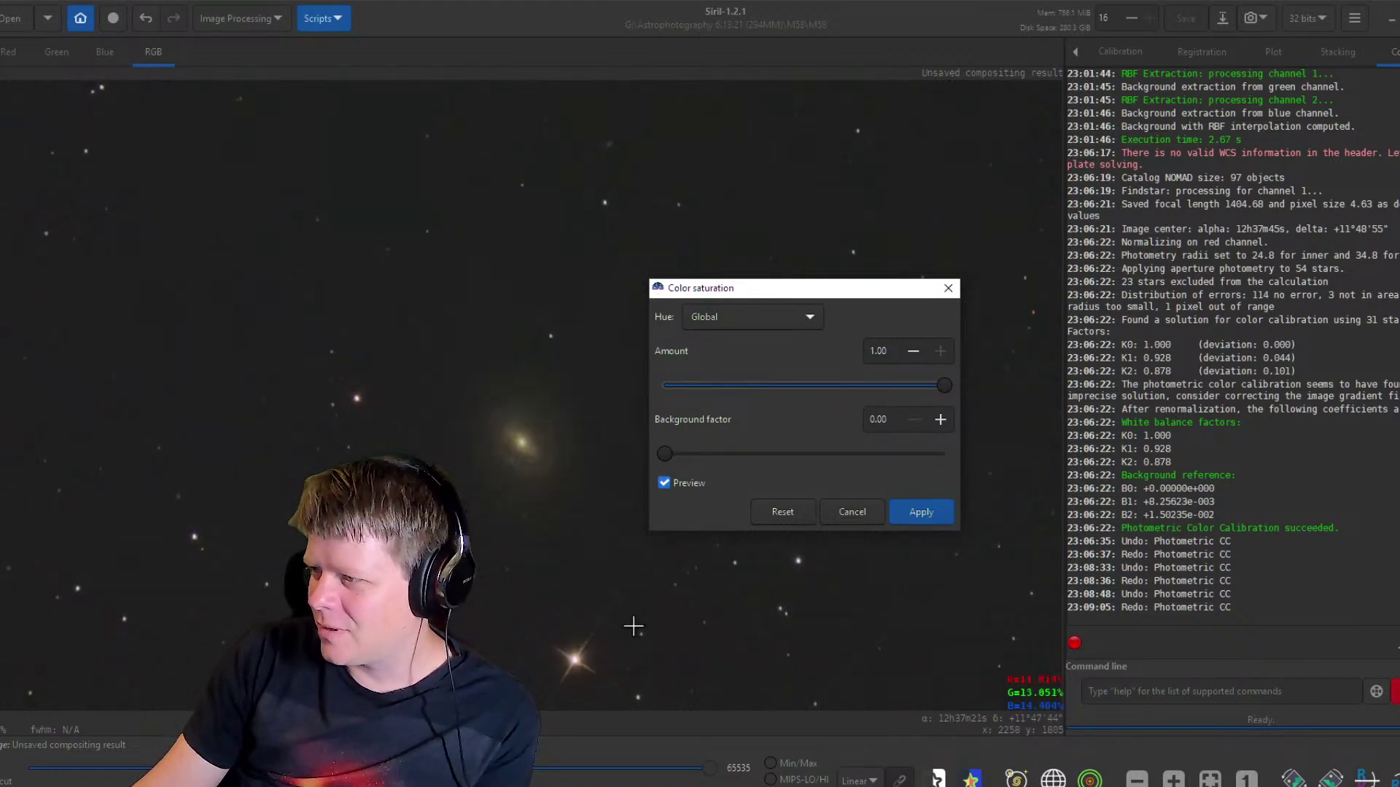
click(688, 624)
drag(547, 502, 629, 573)
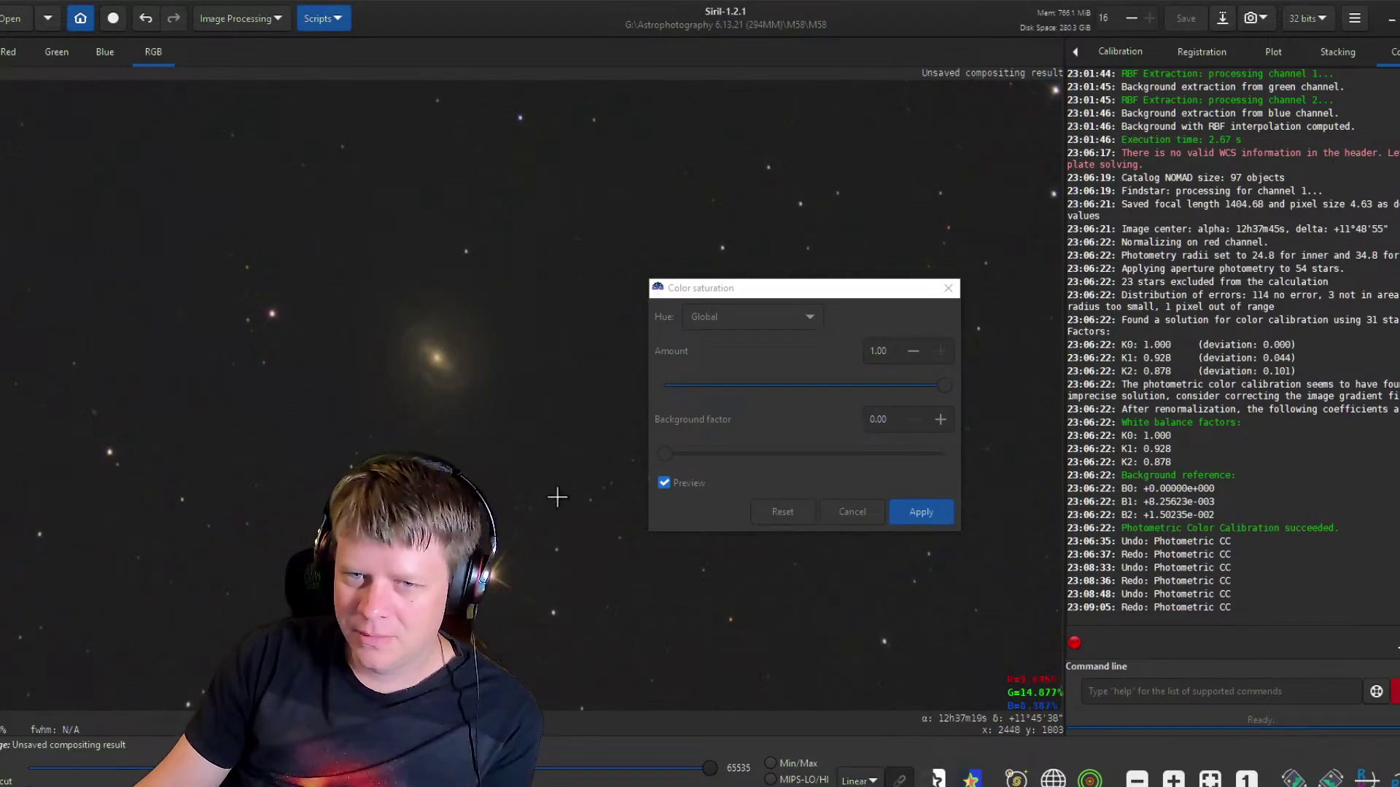
scroll(455, 437, up, 2)
scroll(496, 509, up, 1)
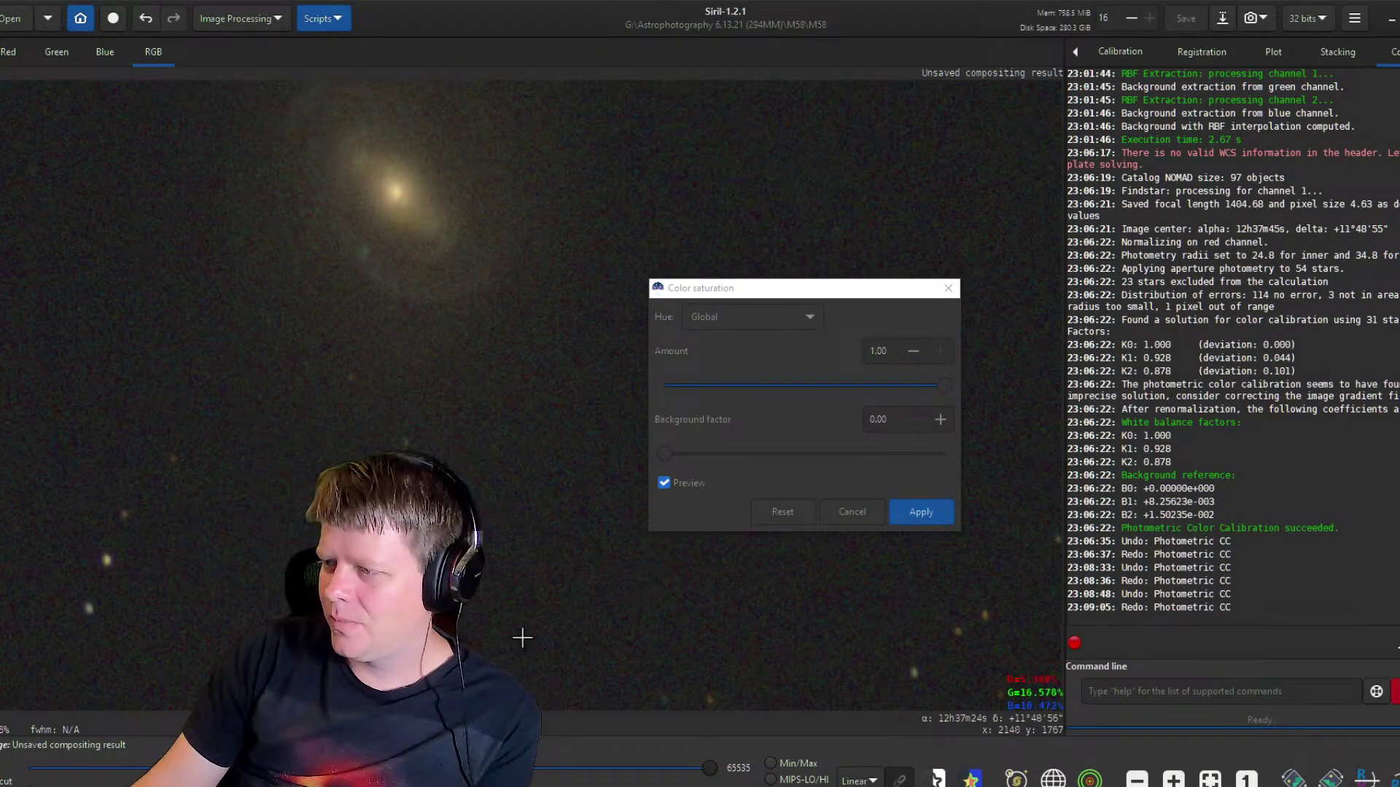
drag(522, 638, 532, 578)
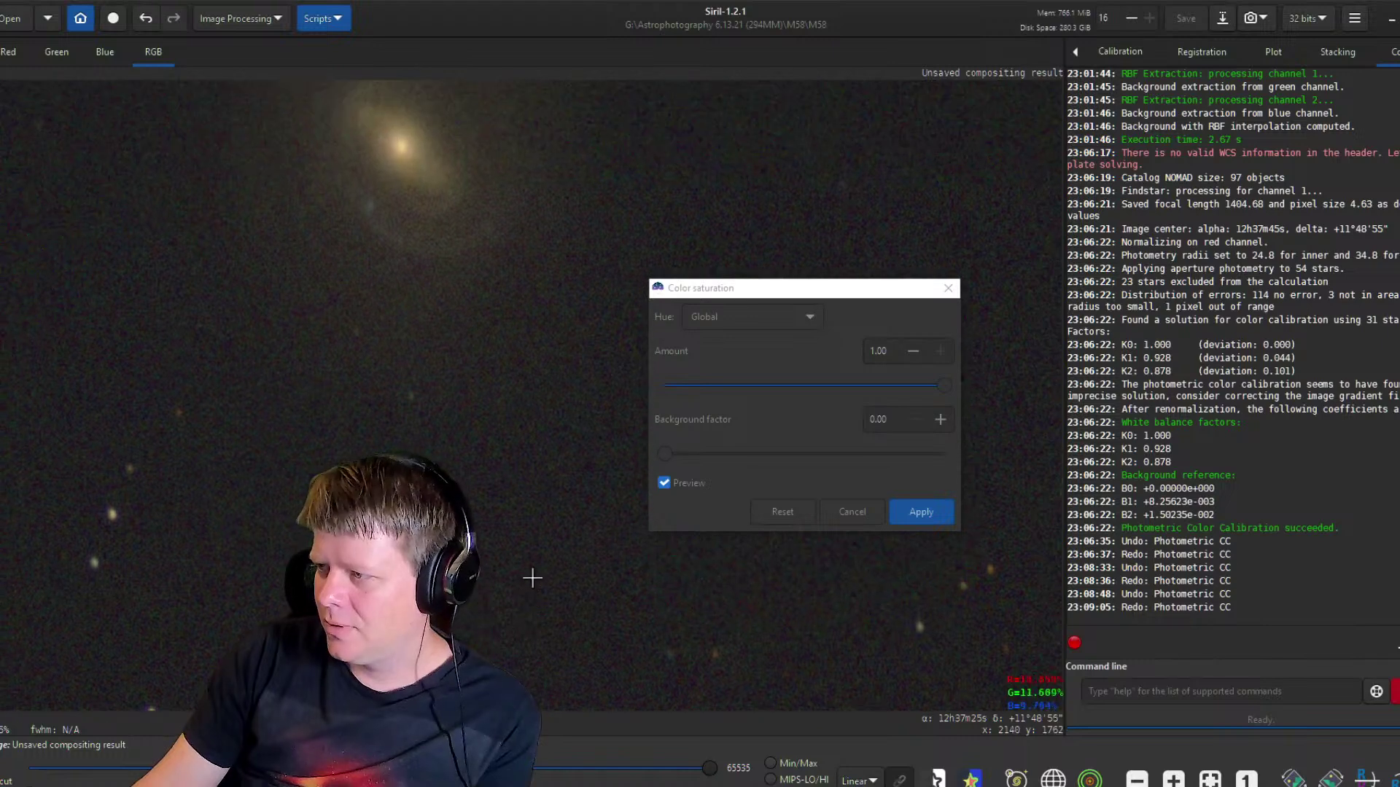
Try background factors of 1.50 and 1.12, and draw a selection around the galaxy core to inspect it closely.
drag(668, 453, 972, 468)
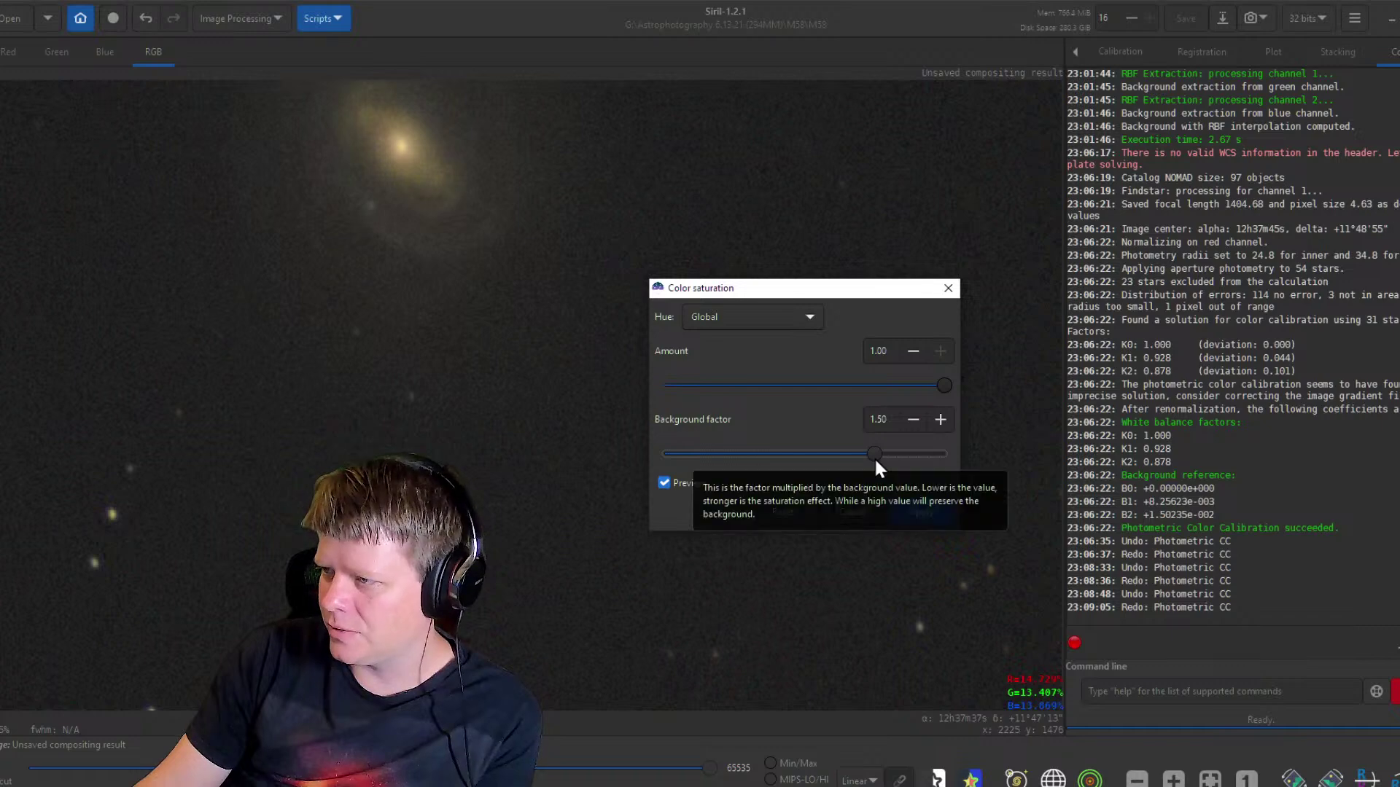
drag(875, 459, 820, 464)
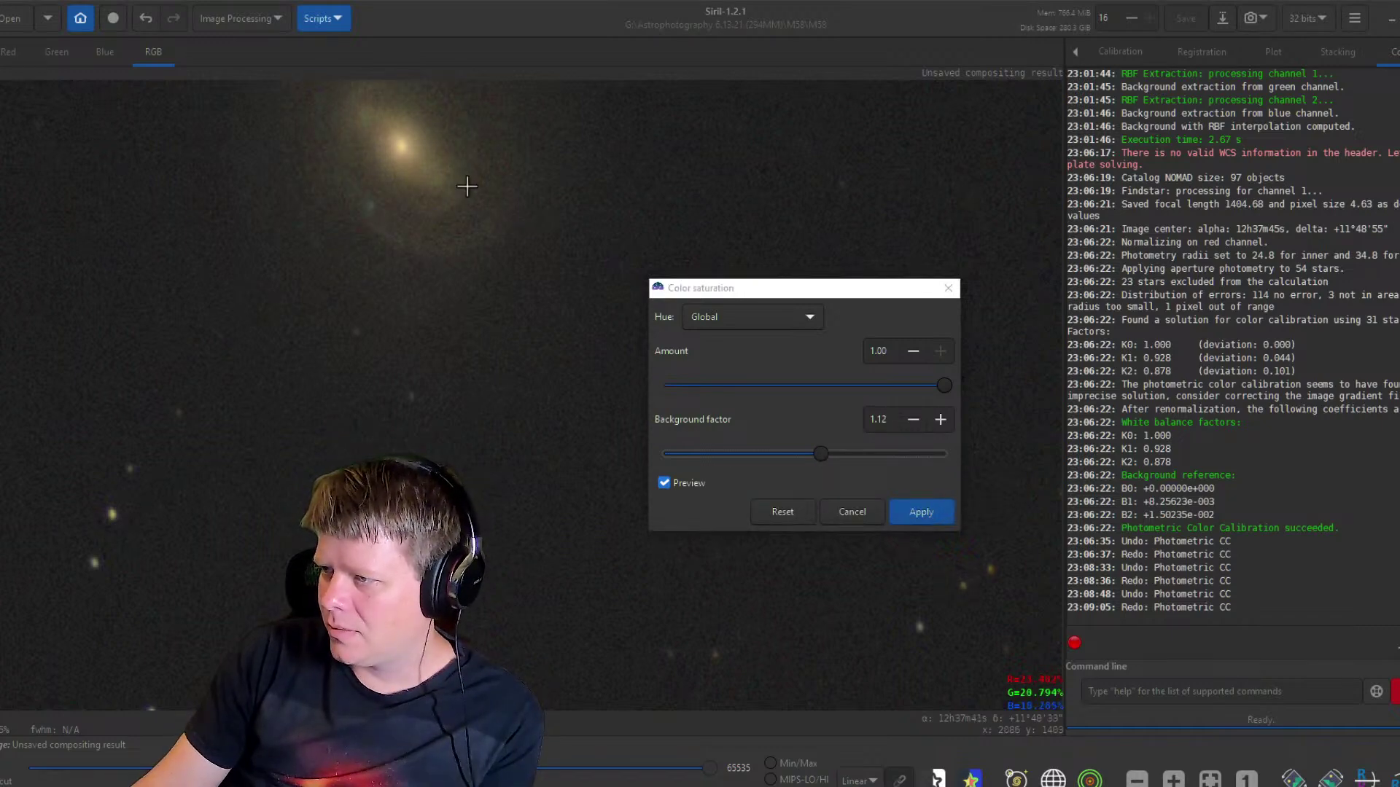
drag(464, 182, 481, 234)
drag(289, 114, 535, 310)
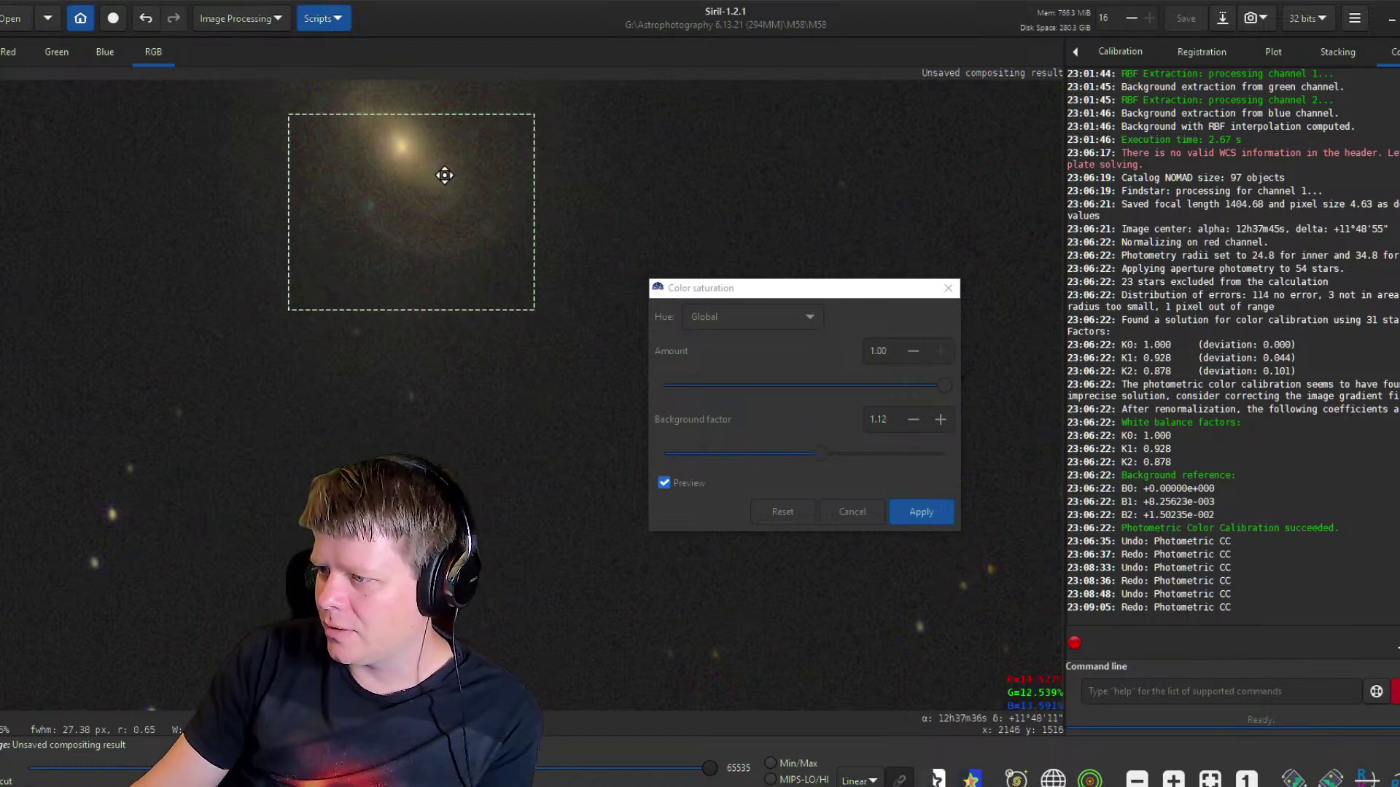
scroll(445, 175, up, 2)
drag(369, 197, 458, 299)
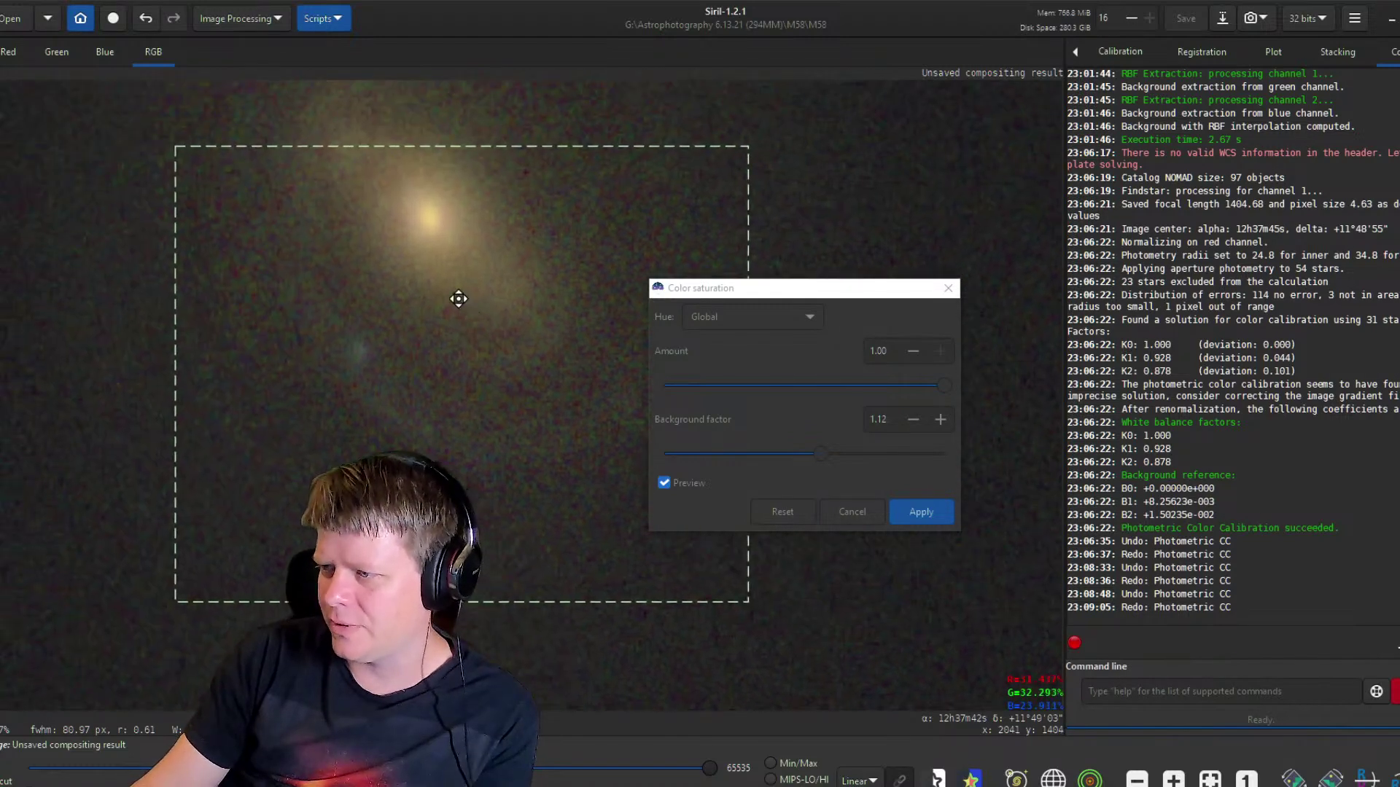
Set the background factor to 0.99, check the preview on the galaxy and nearby stars, and apply the saturation.
click(690, 453)
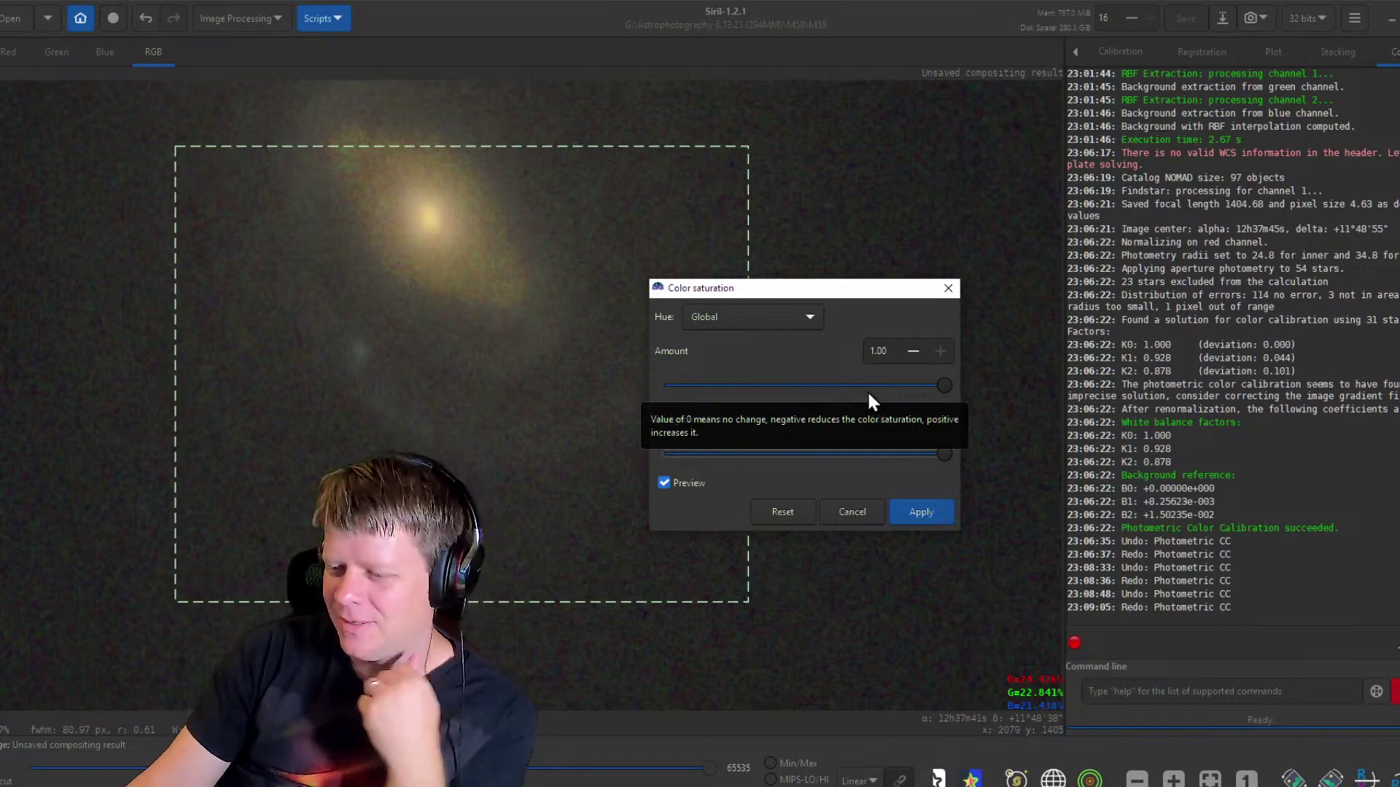
drag(944, 454, 805, 452)
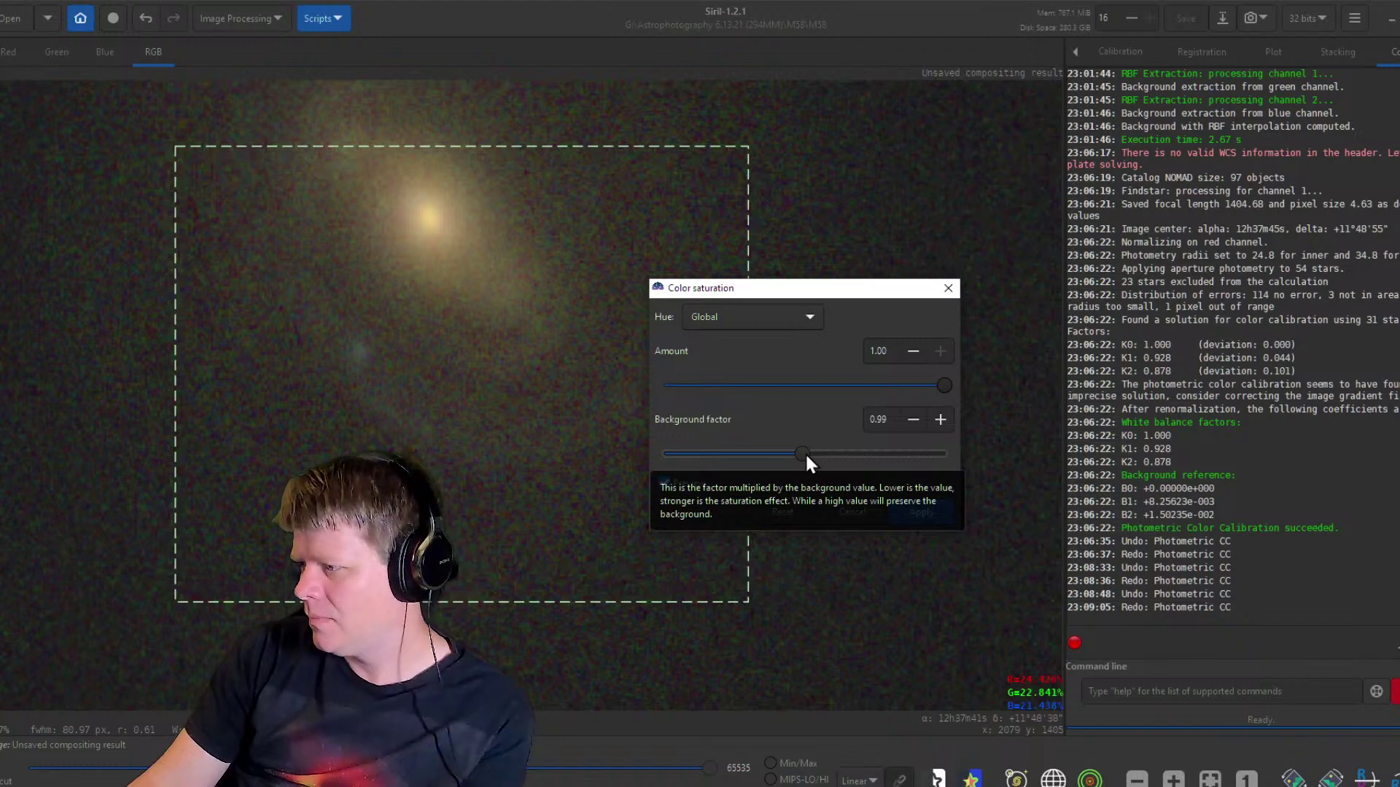
scroll(527, 435, down, 3)
scroll(522, 475, down, 1)
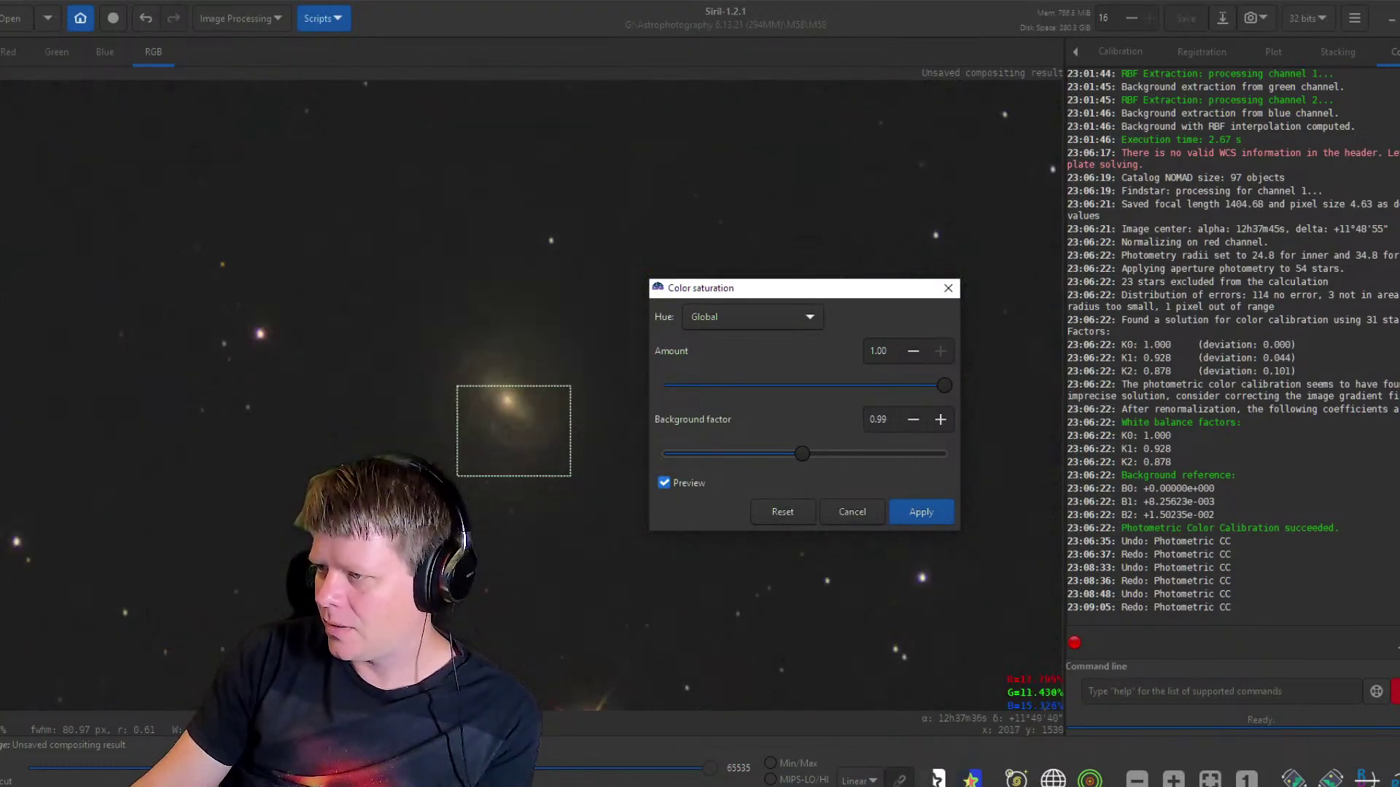
scroll(219, 531, up, 5)
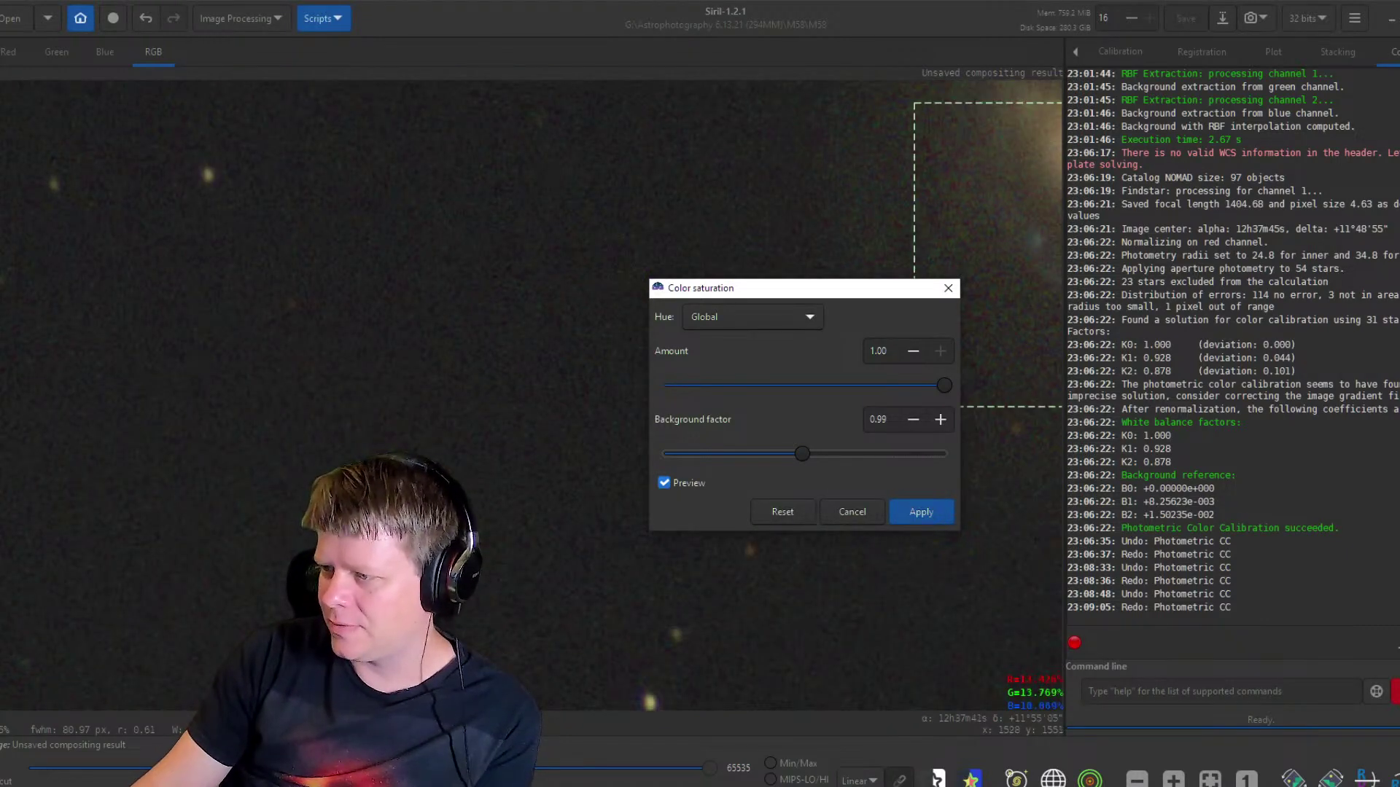
scroll(475, 496, down, 4)
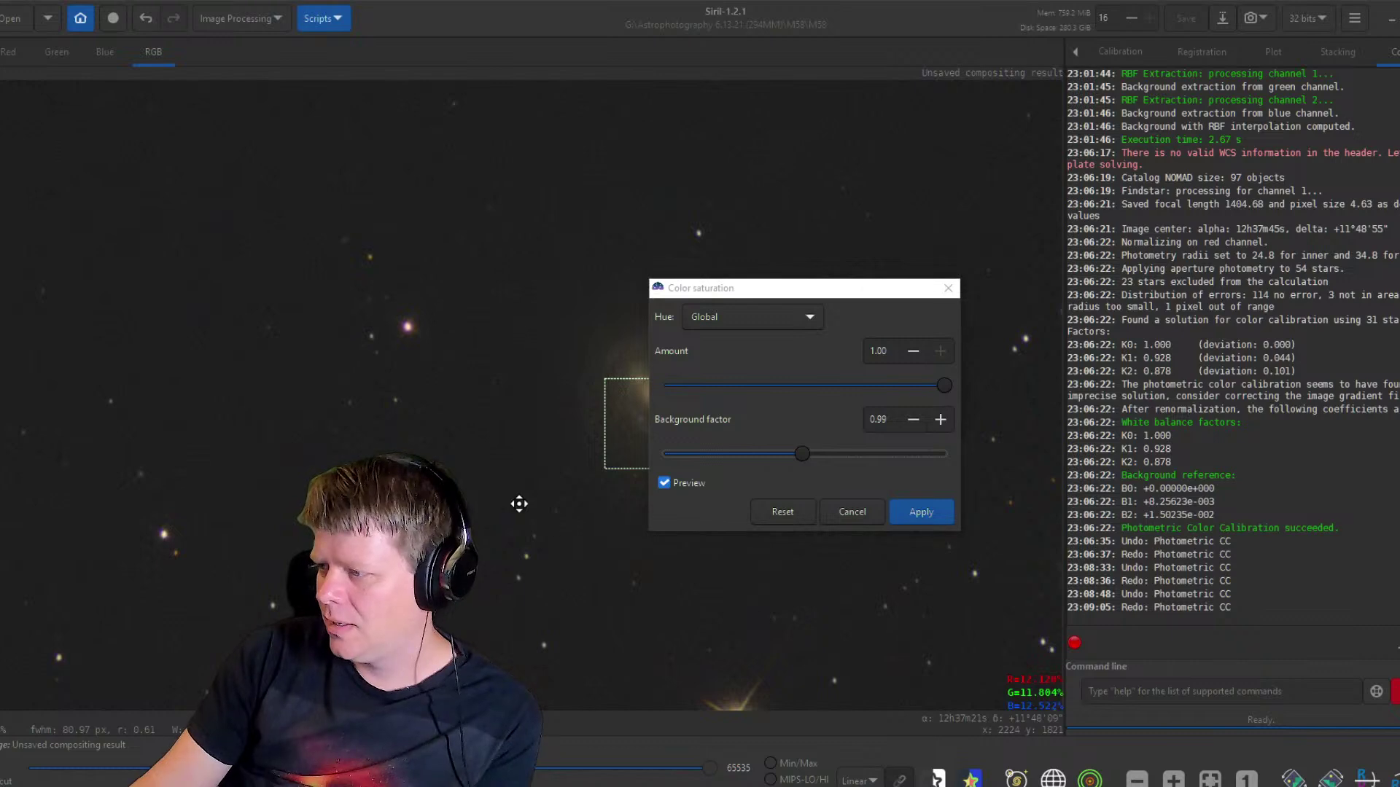
drag(431, 409, 447, 431)
drag(615, 590, 703, 642)
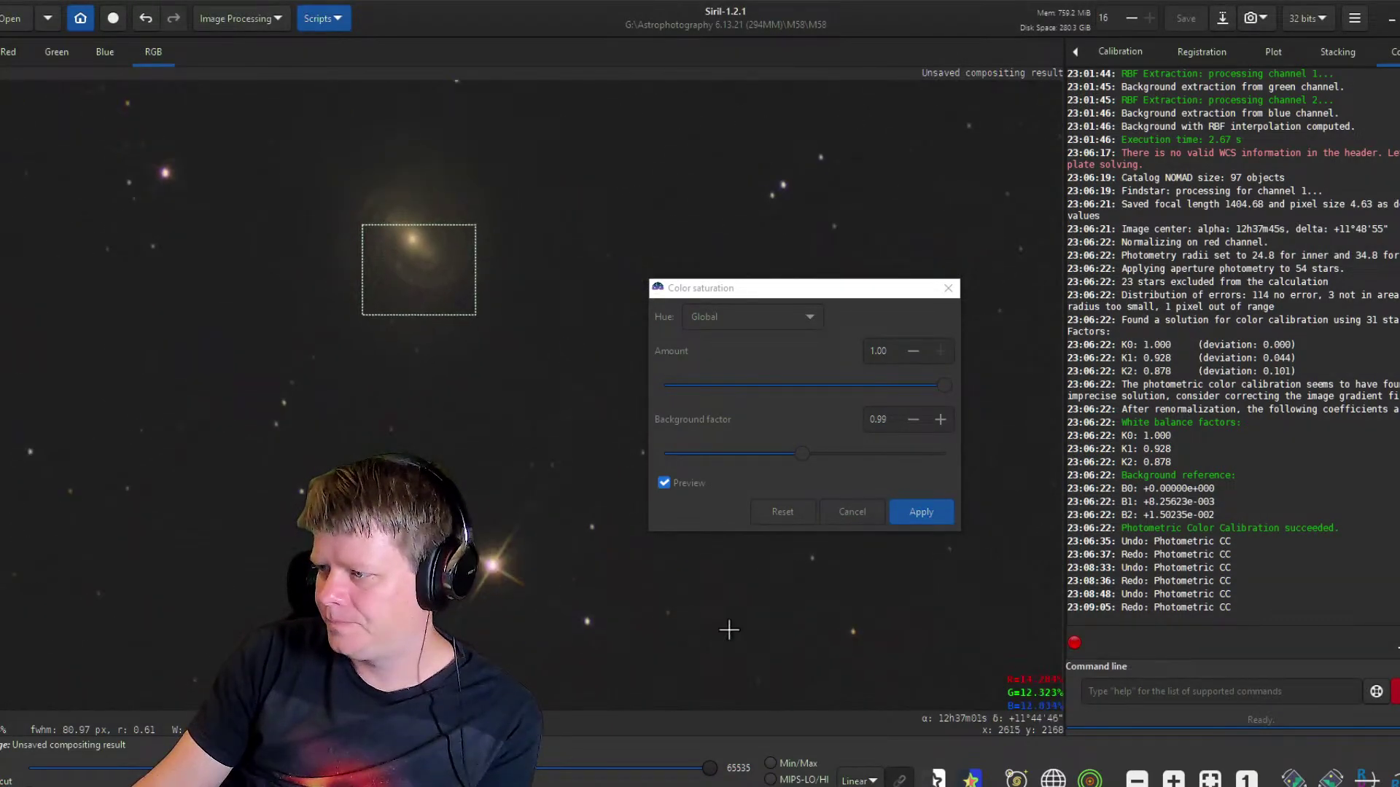
click(920, 508)
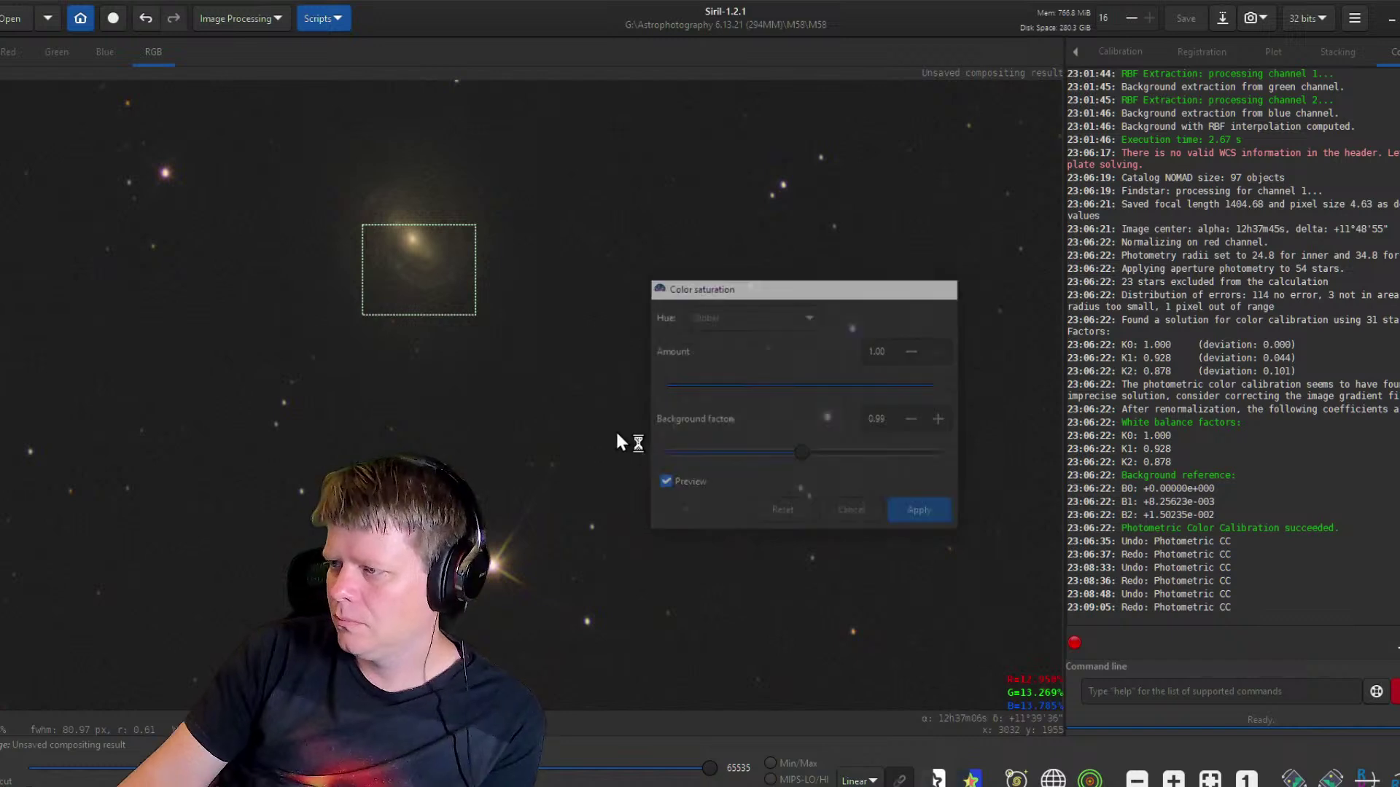
Check the saturated RGB image in full and save it as Compositing result yt.fit.
scroll(530, 365, down, 3)
scroll(528, 361, down, 1)
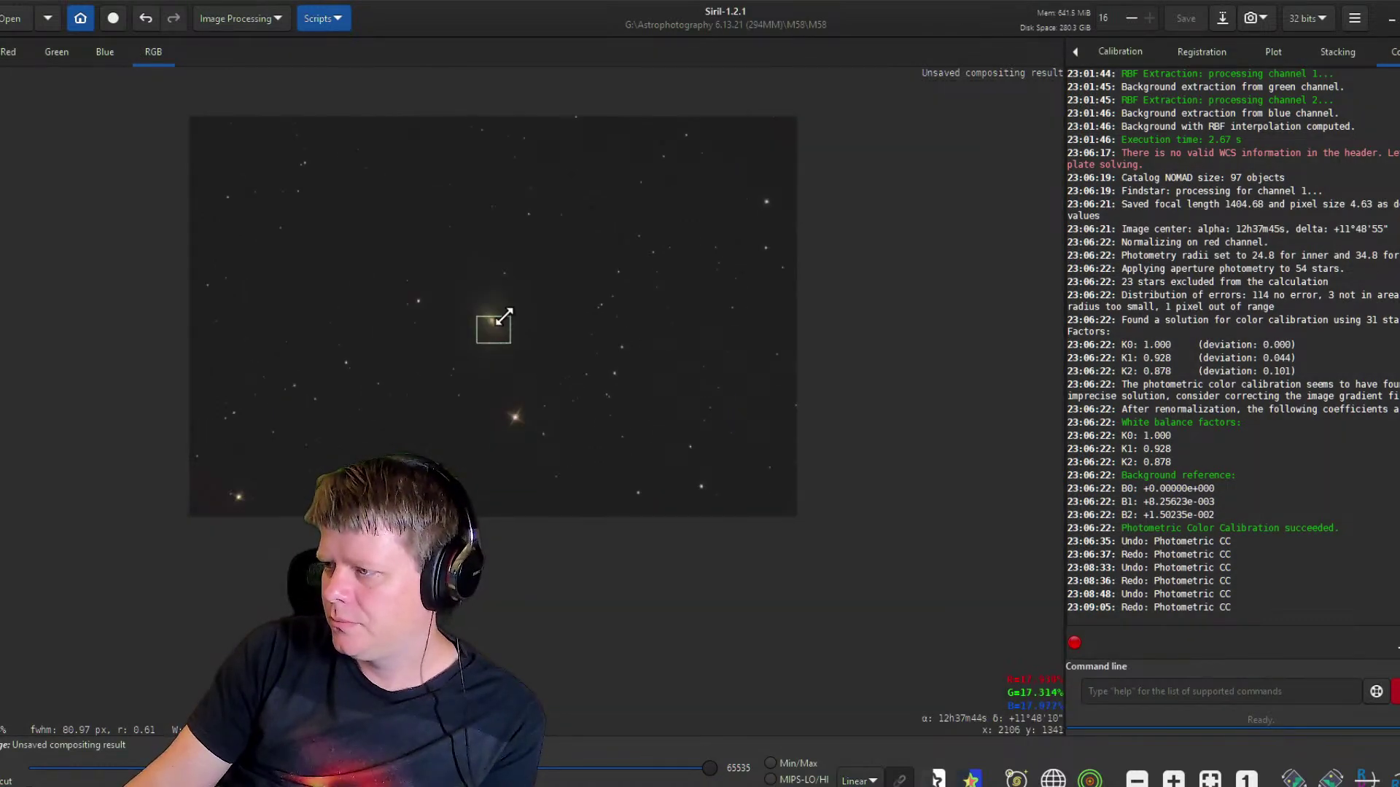
scroll(509, 316, up, 1)
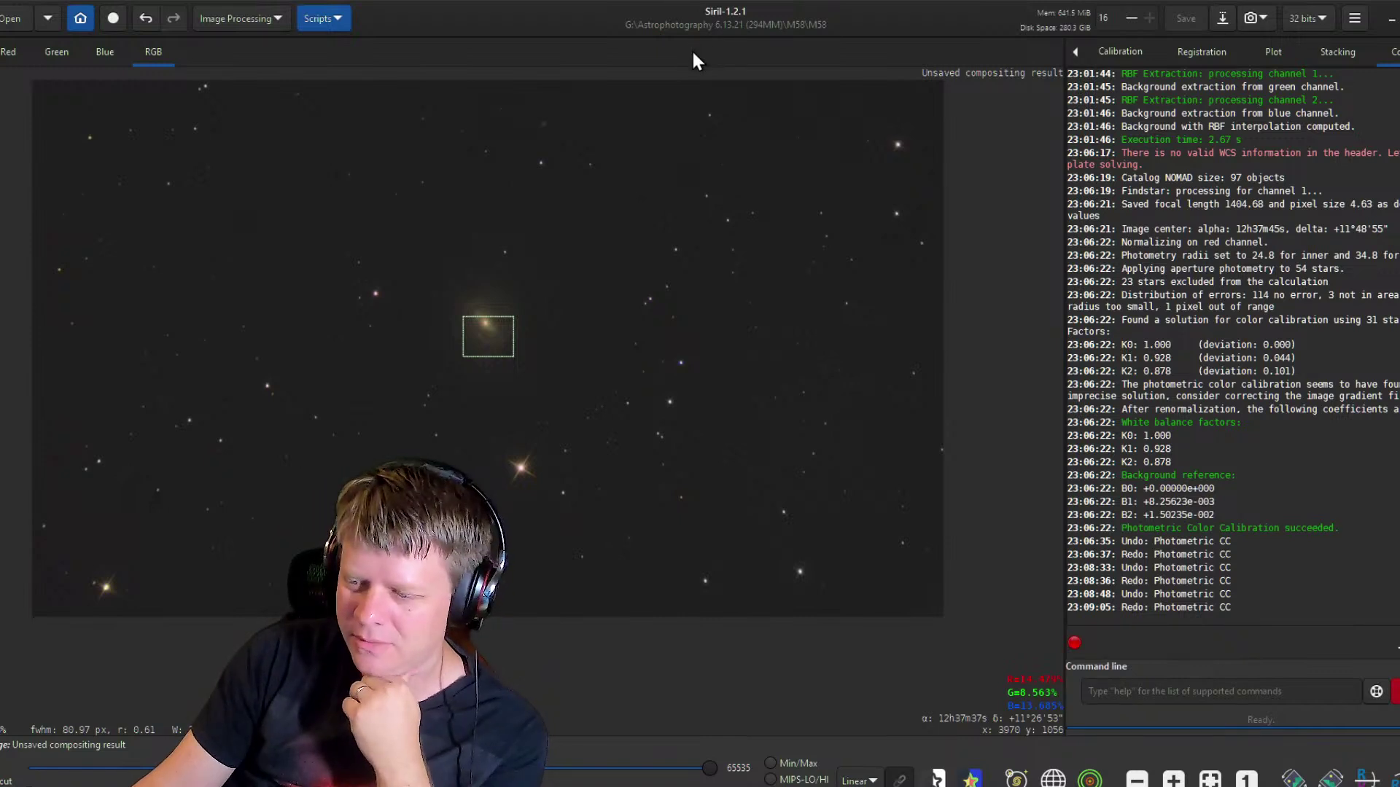
click(1224, 18)
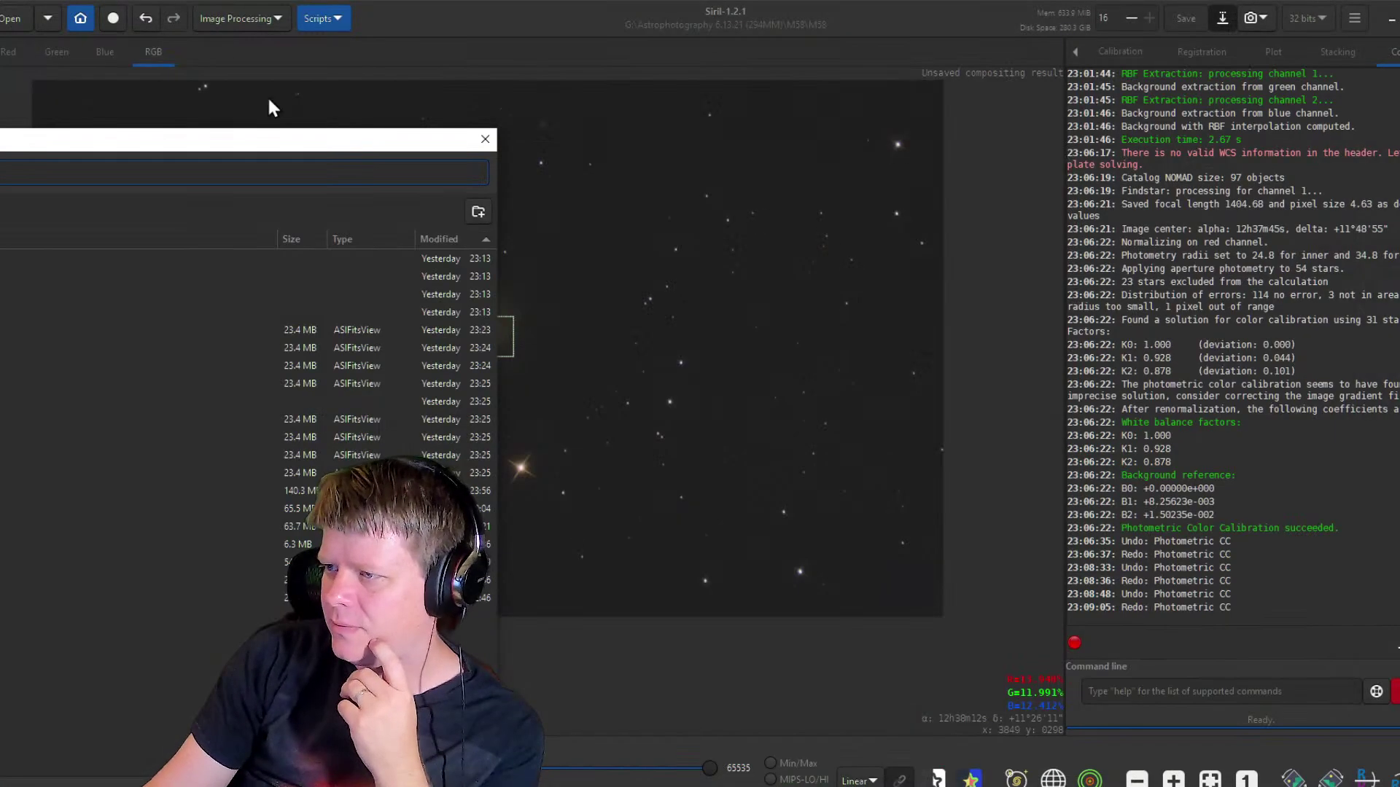
drag(6, 153, 0, 153)
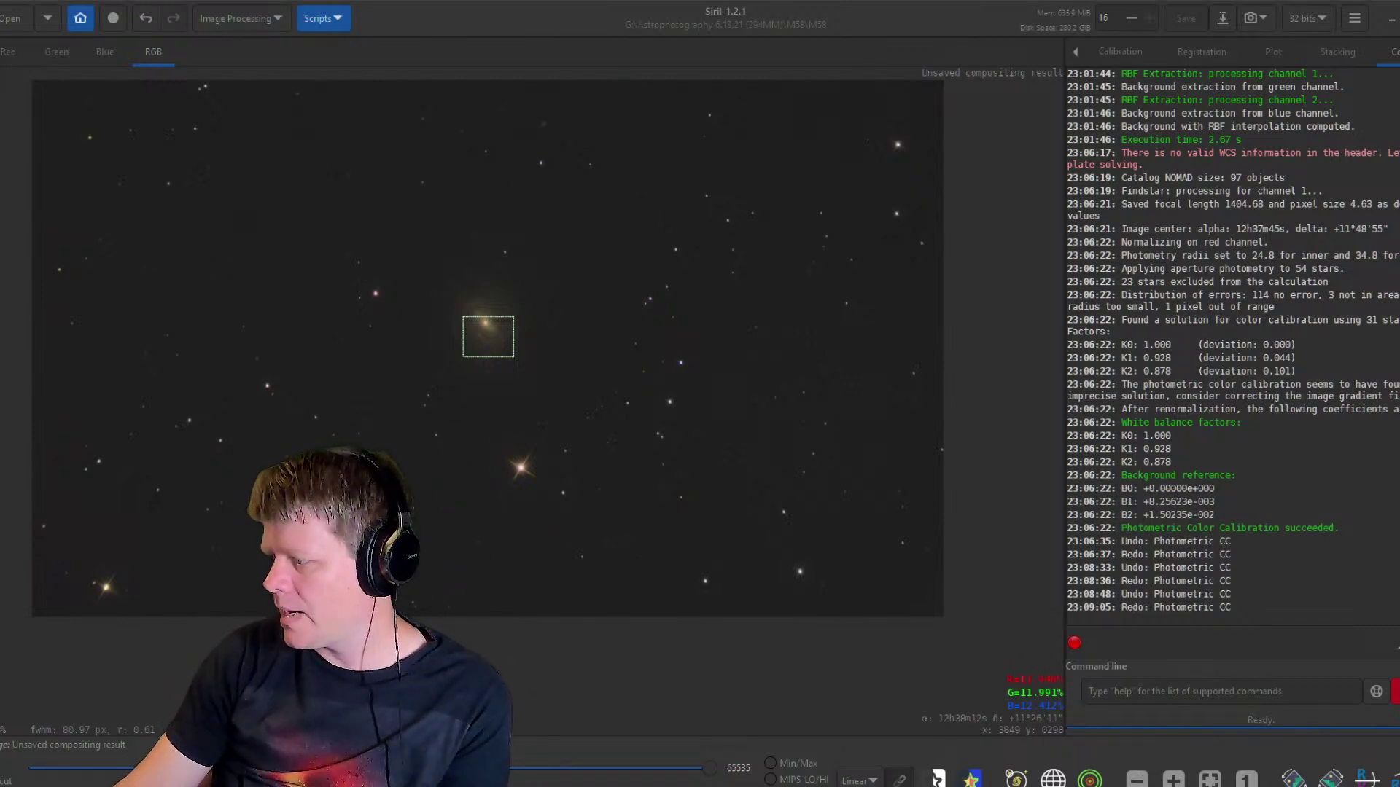
Switch to GIMP and load Compositing result yt.fit as a layer above the star mask, with automatic pixel scaling and NAXIS=3 image composing.
key(alt+Tab)
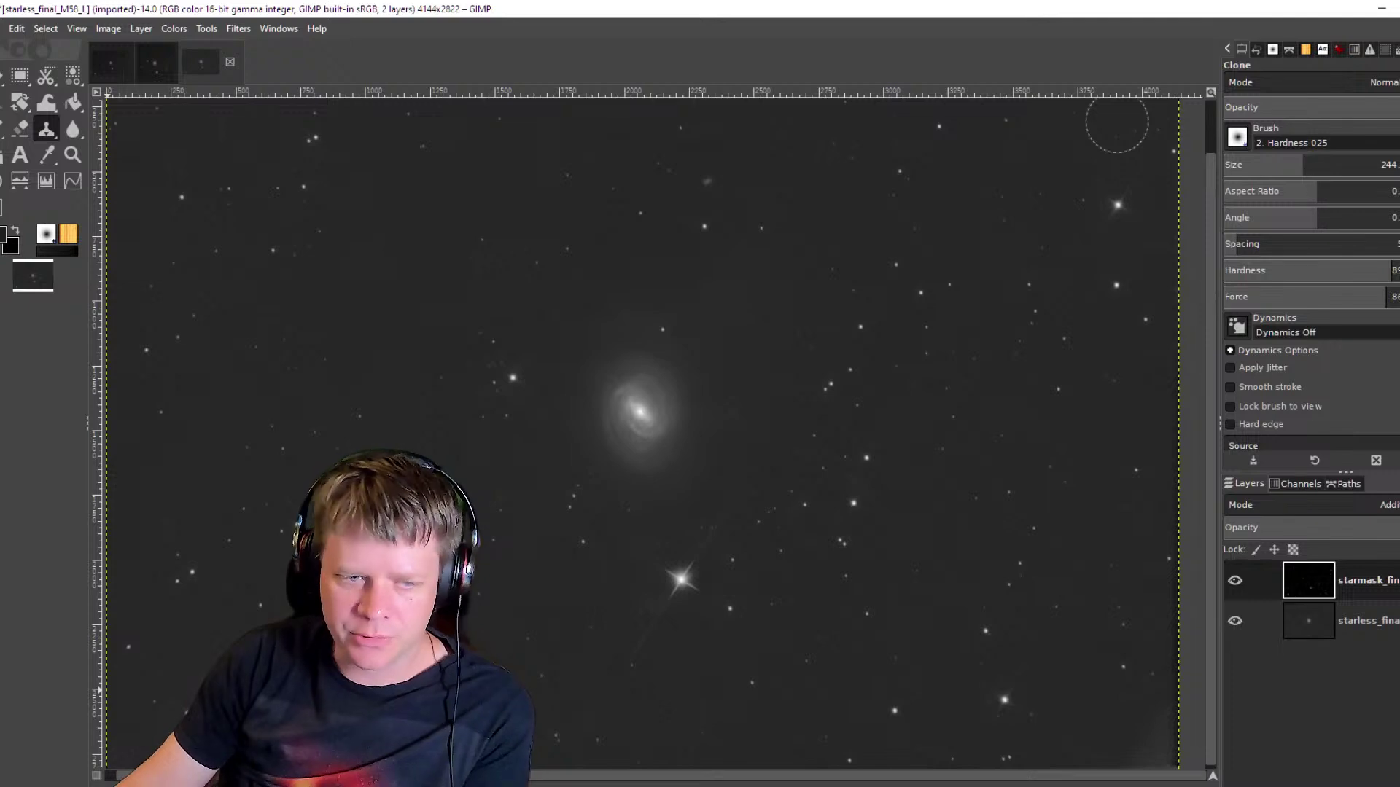
key(alt+Tab)
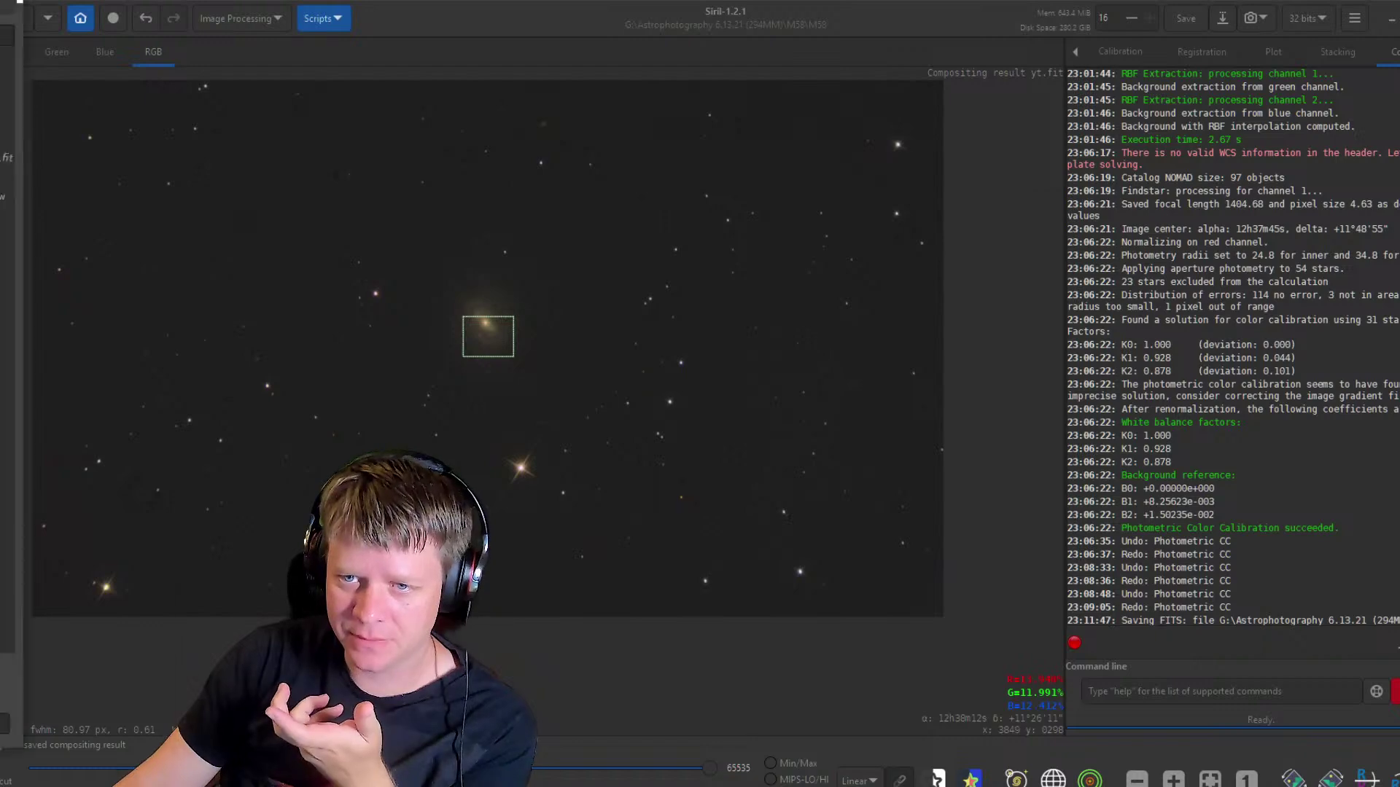
key(ctrl+o)
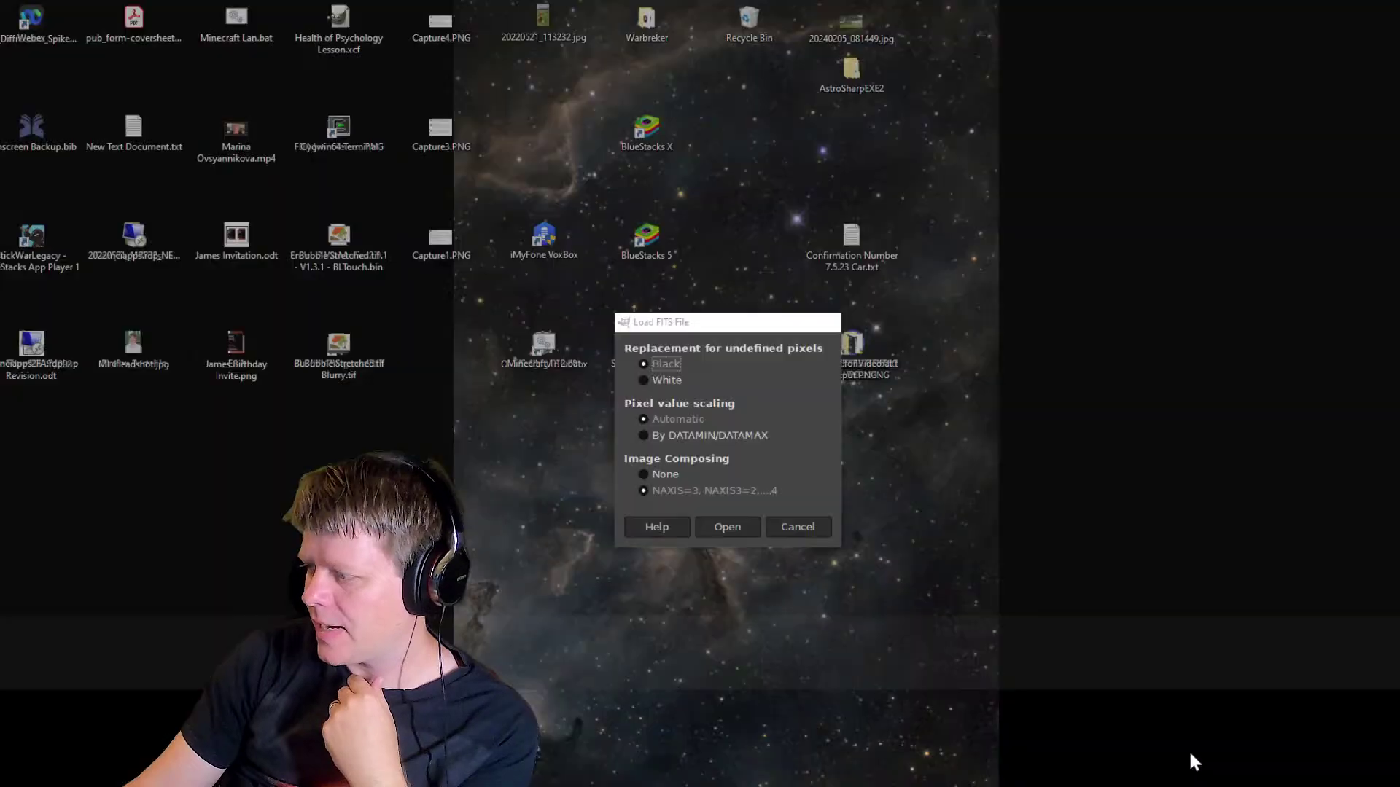
click(1188, 750)
drag(738, 322, 712, 271)
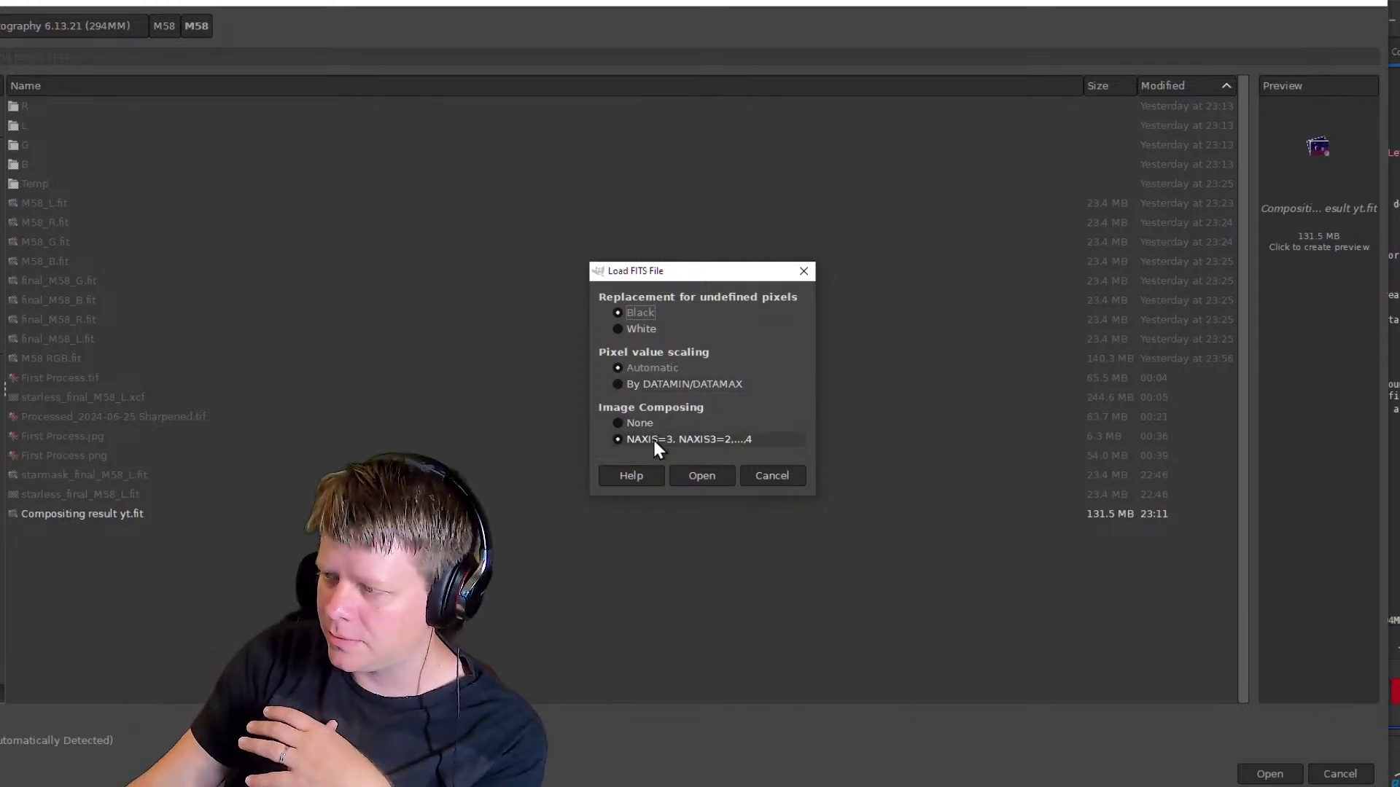
click(709, 476)
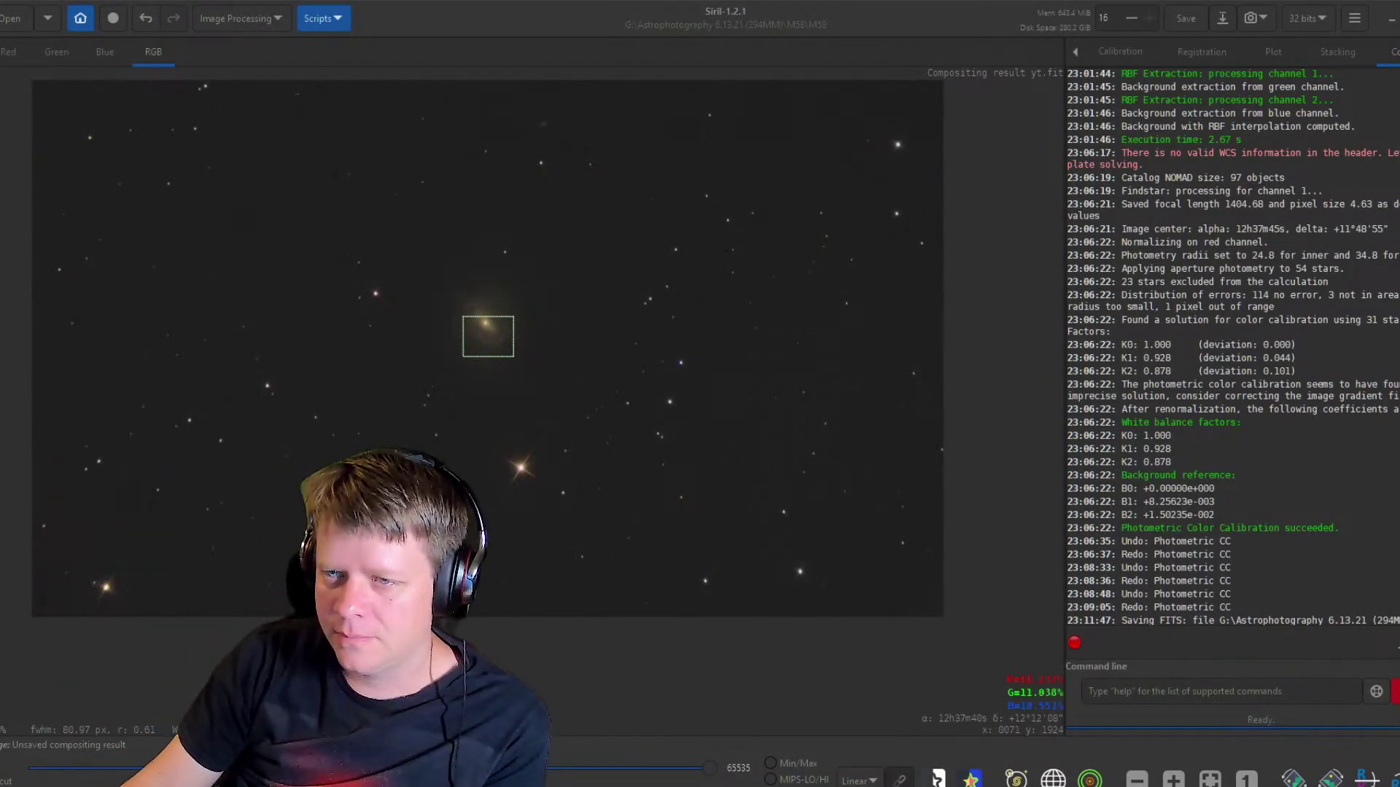
key(alt+Tab)
drag(576, 140, 592, 3)
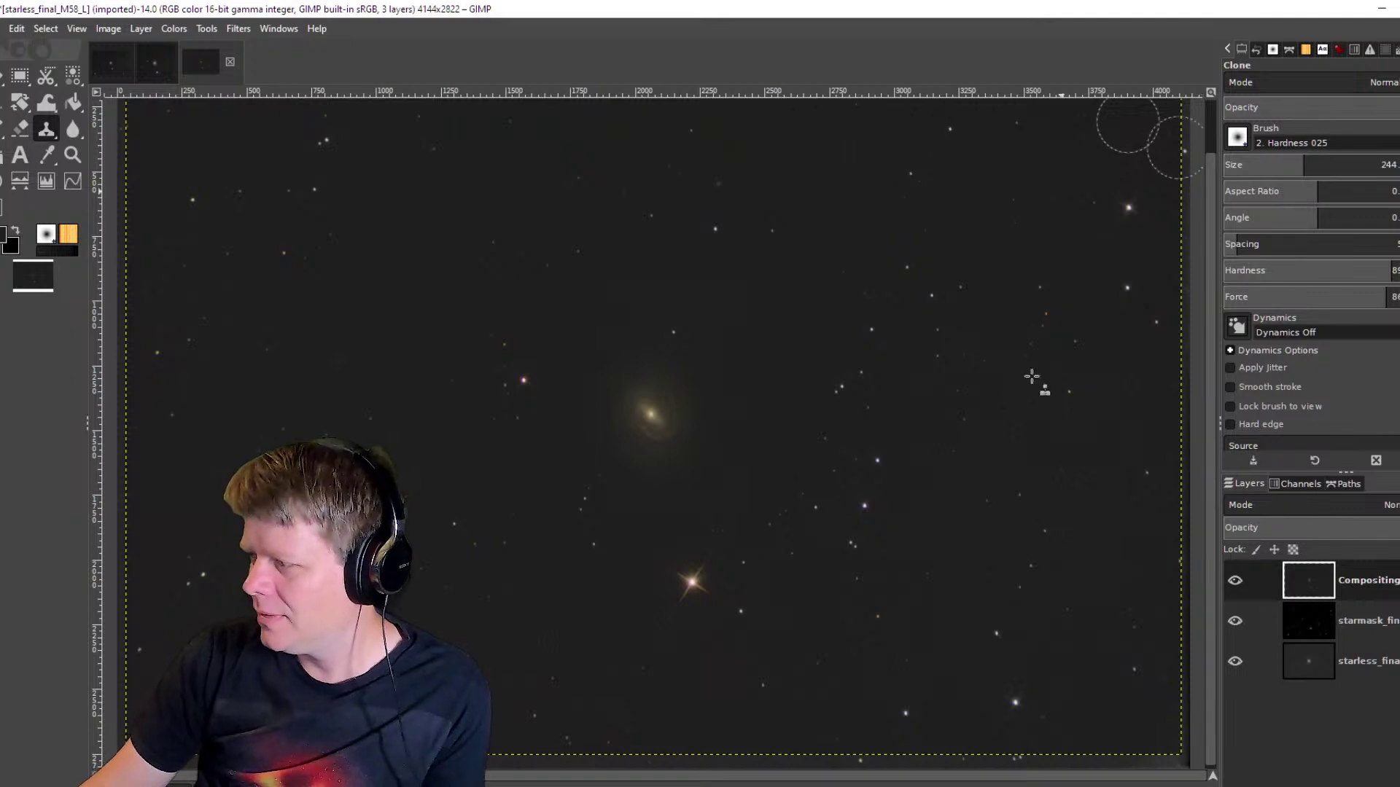
Compare the star positions of the colour layer with the luminance layers around the bright star above the galaxy.
drag(1134, 14, 722, 3)
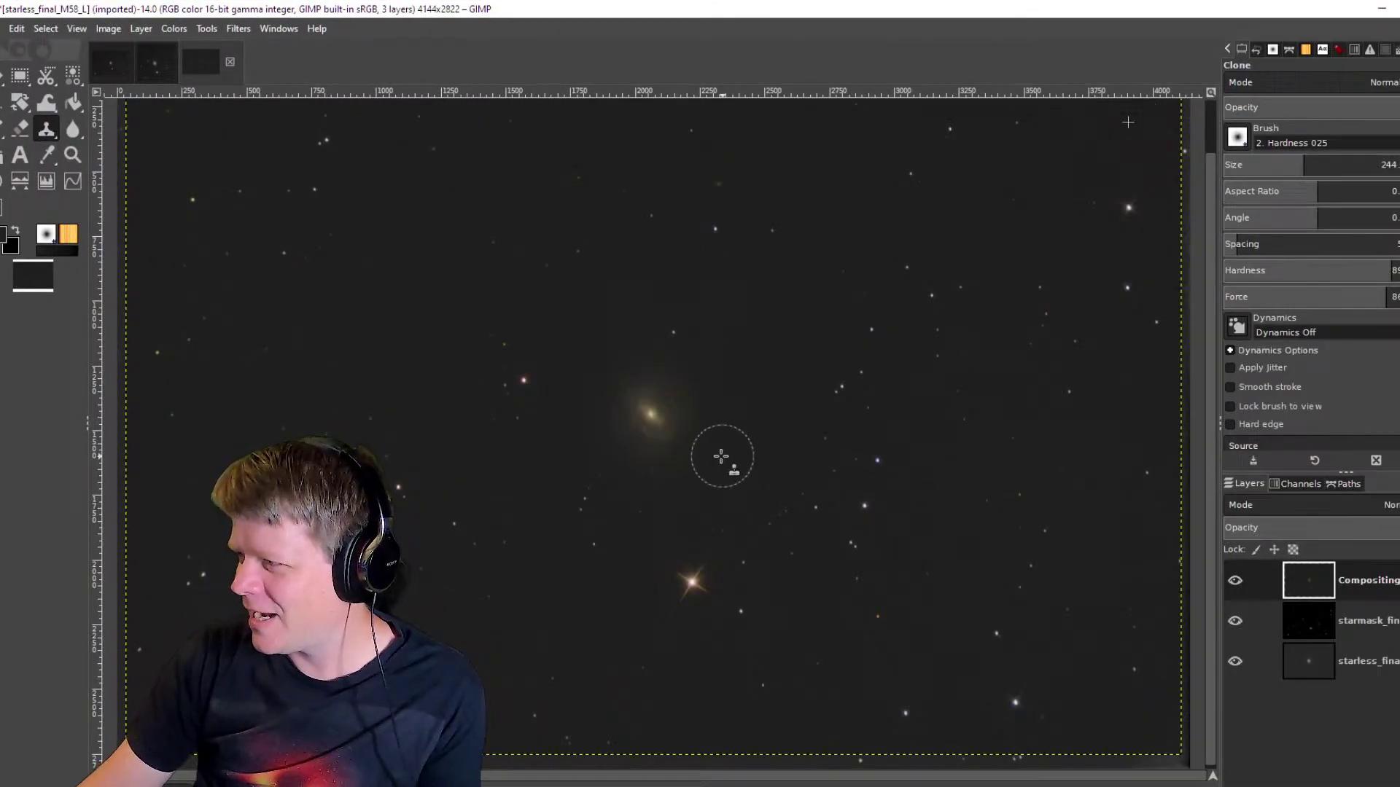
scroll(719, 456, down, 2)
scroll(718, 456, up, 3)
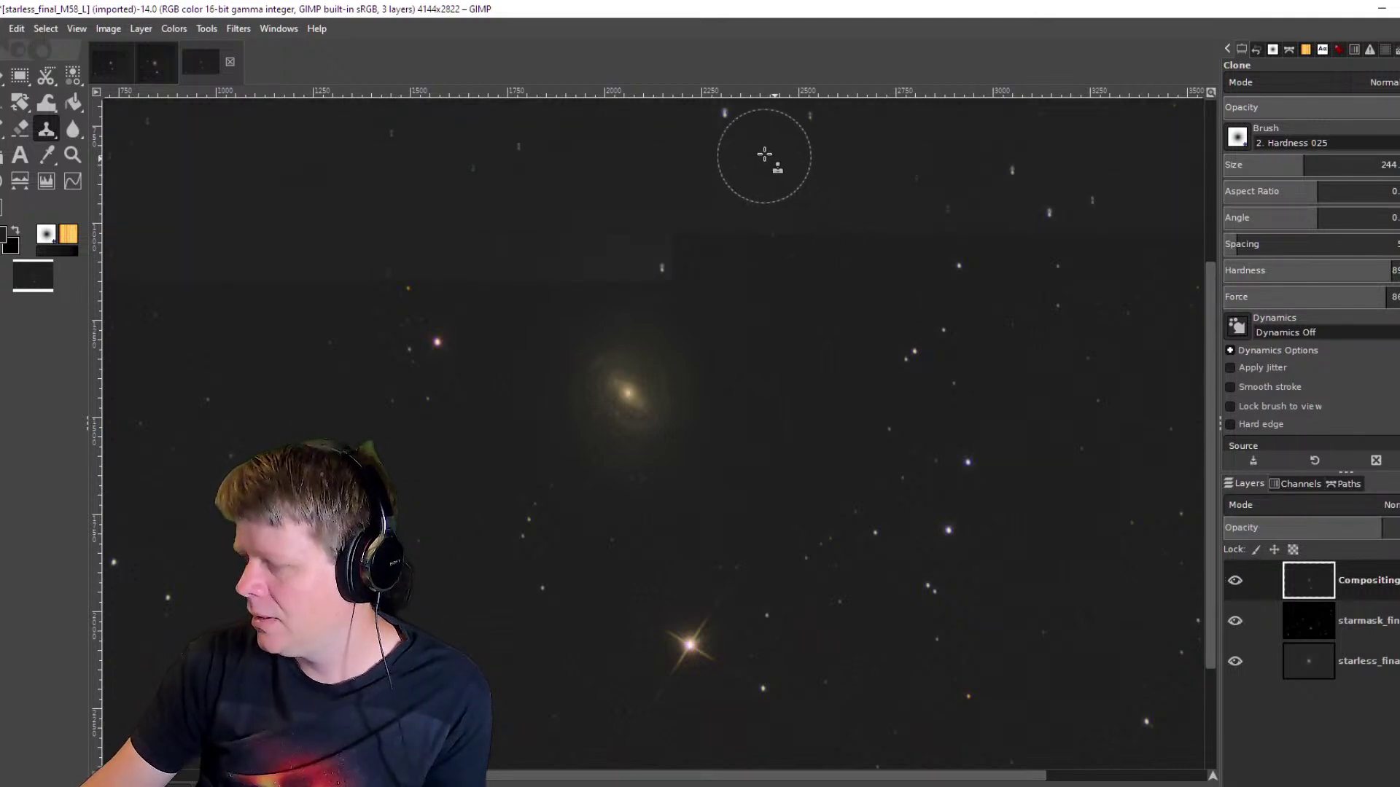
scroll(738, 124, up, 1)
scroll(739, 124, up, 4)
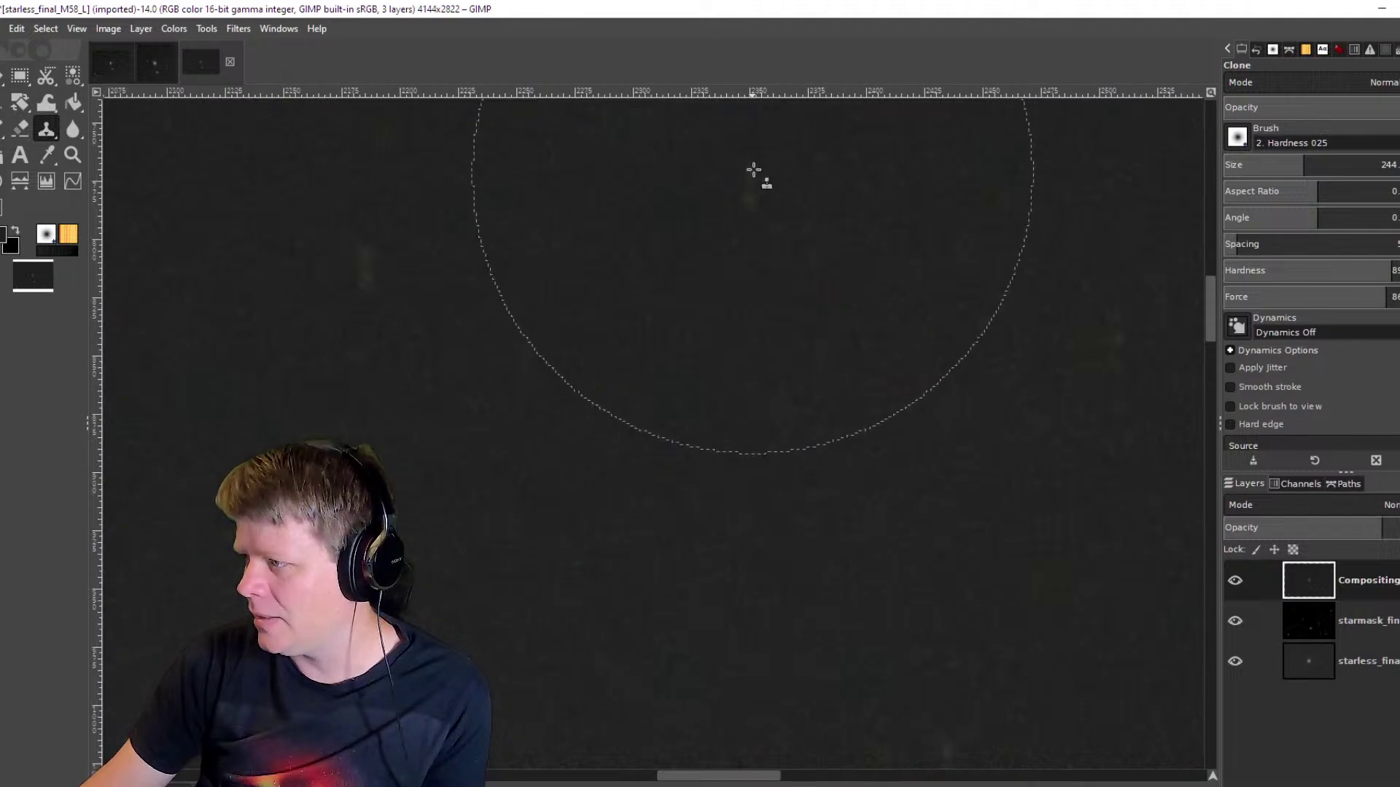
ctrl+click(799, 377)
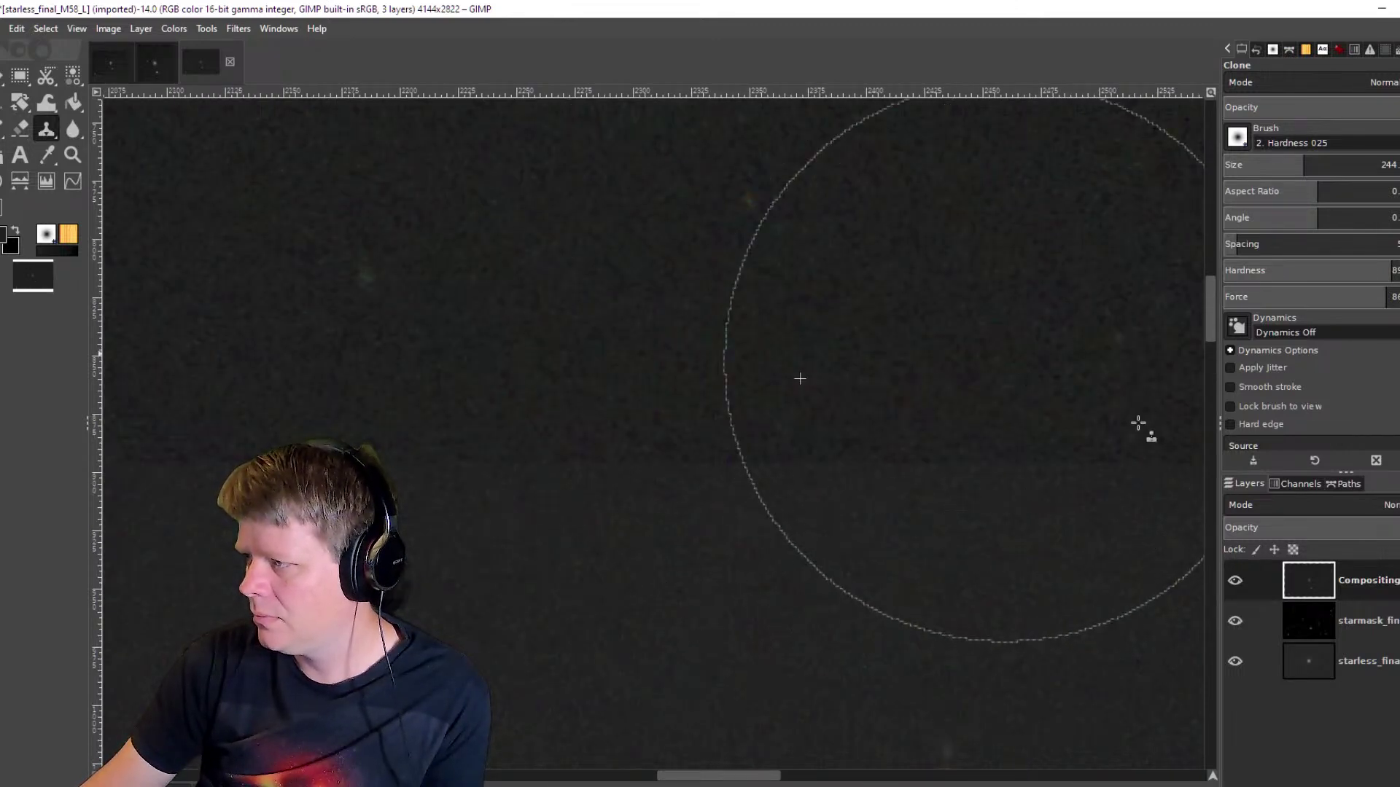
drag(878, 276, 1009, 628)
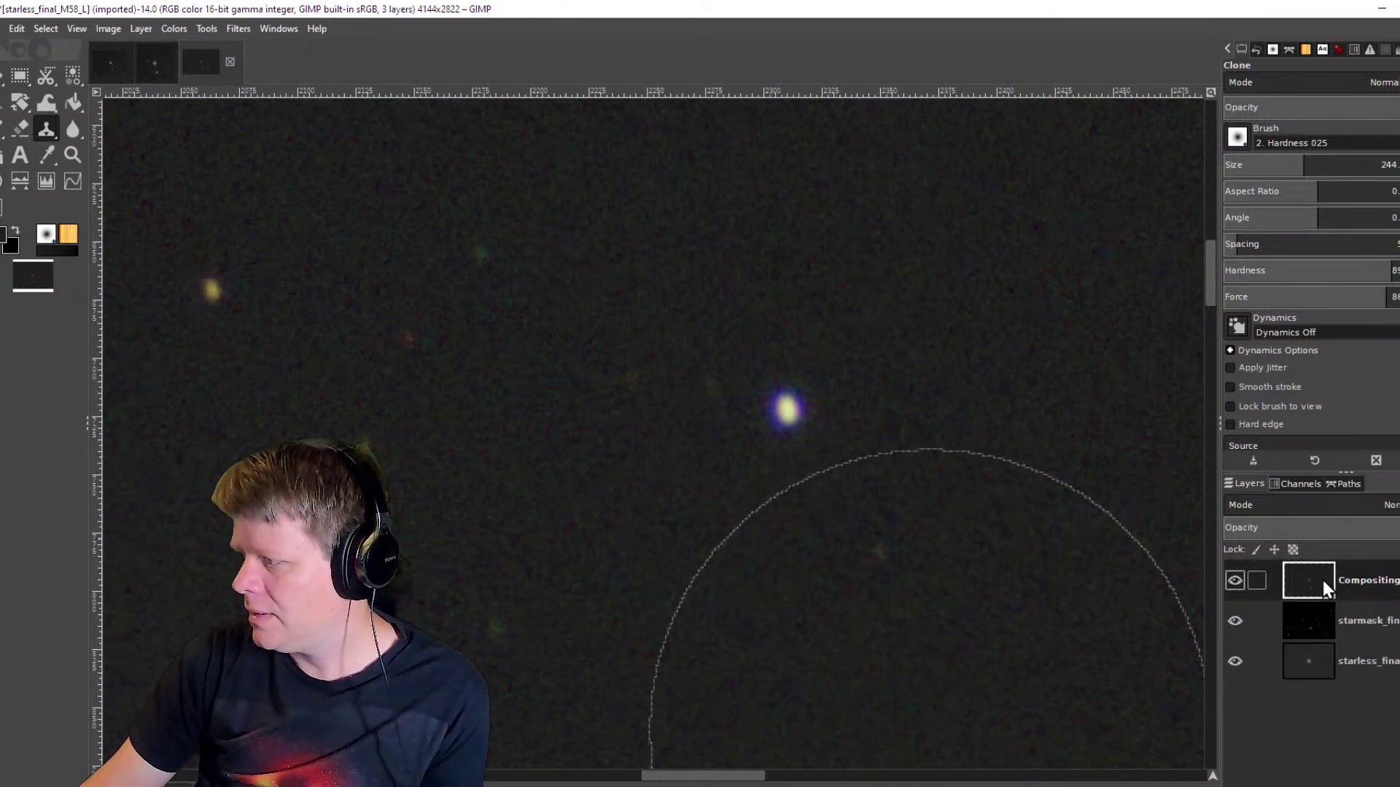
scroll(828, 426, down, 3)
scroll(836, 437, up, 1)
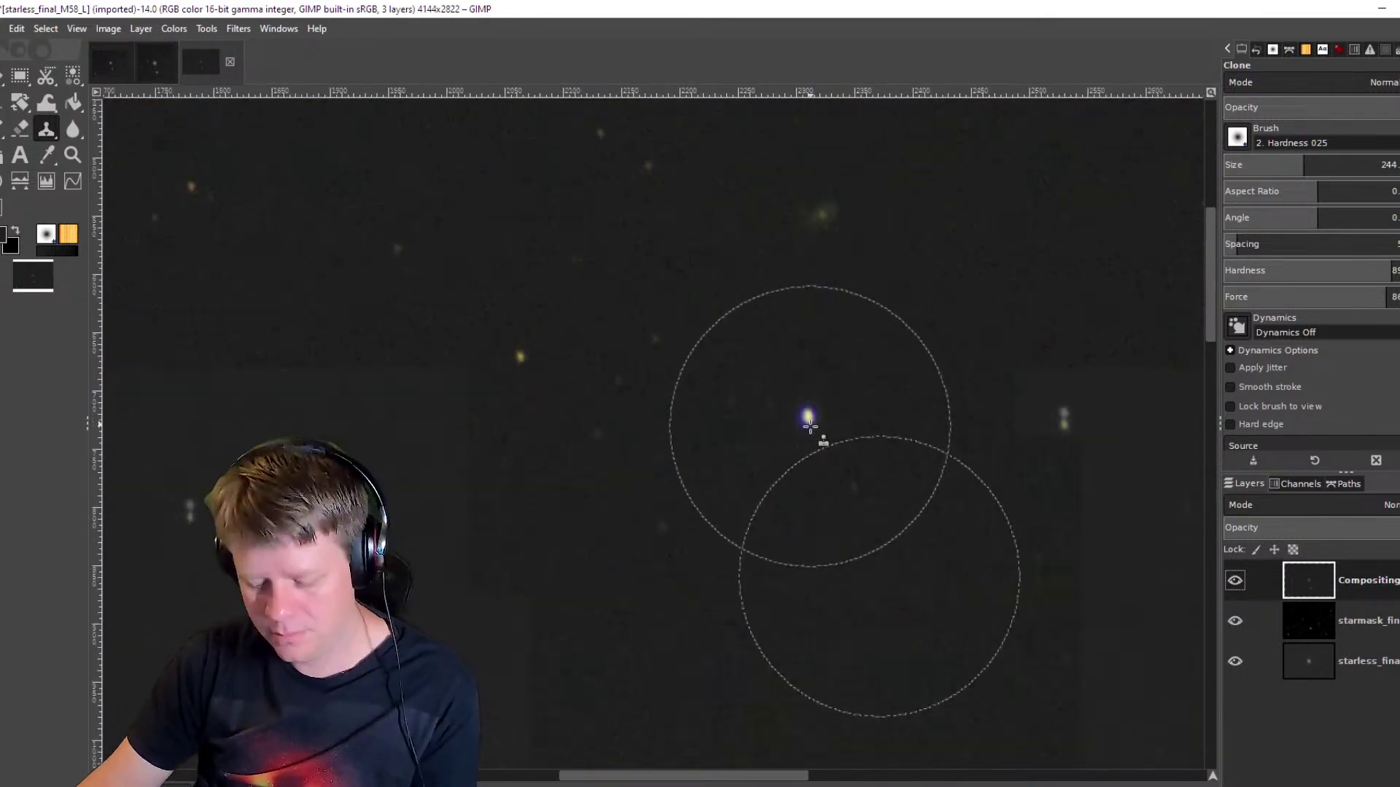
Move the partly transparent Compositing result layer until its stars coincide with the luminance stars.
key(m)
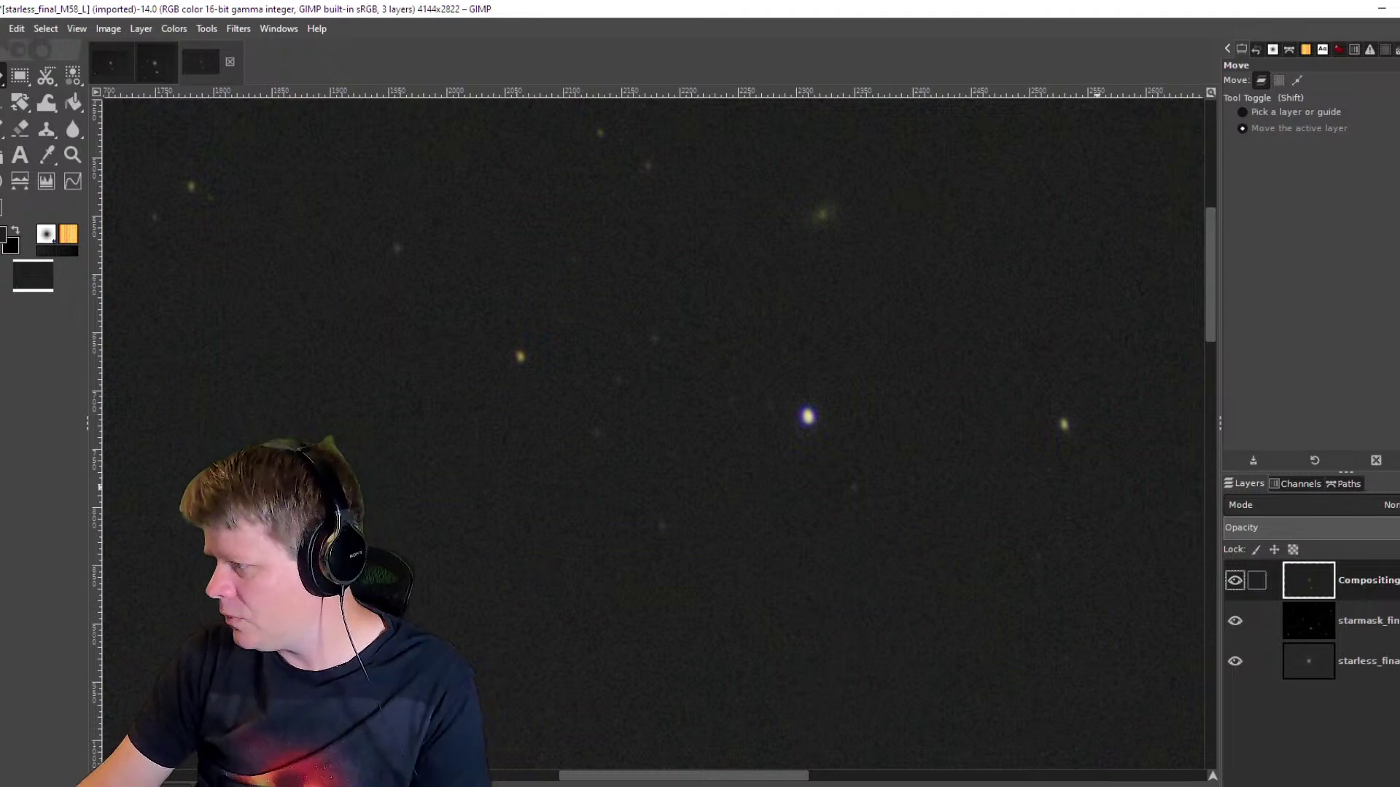
drag(950, 341, 836, 301)
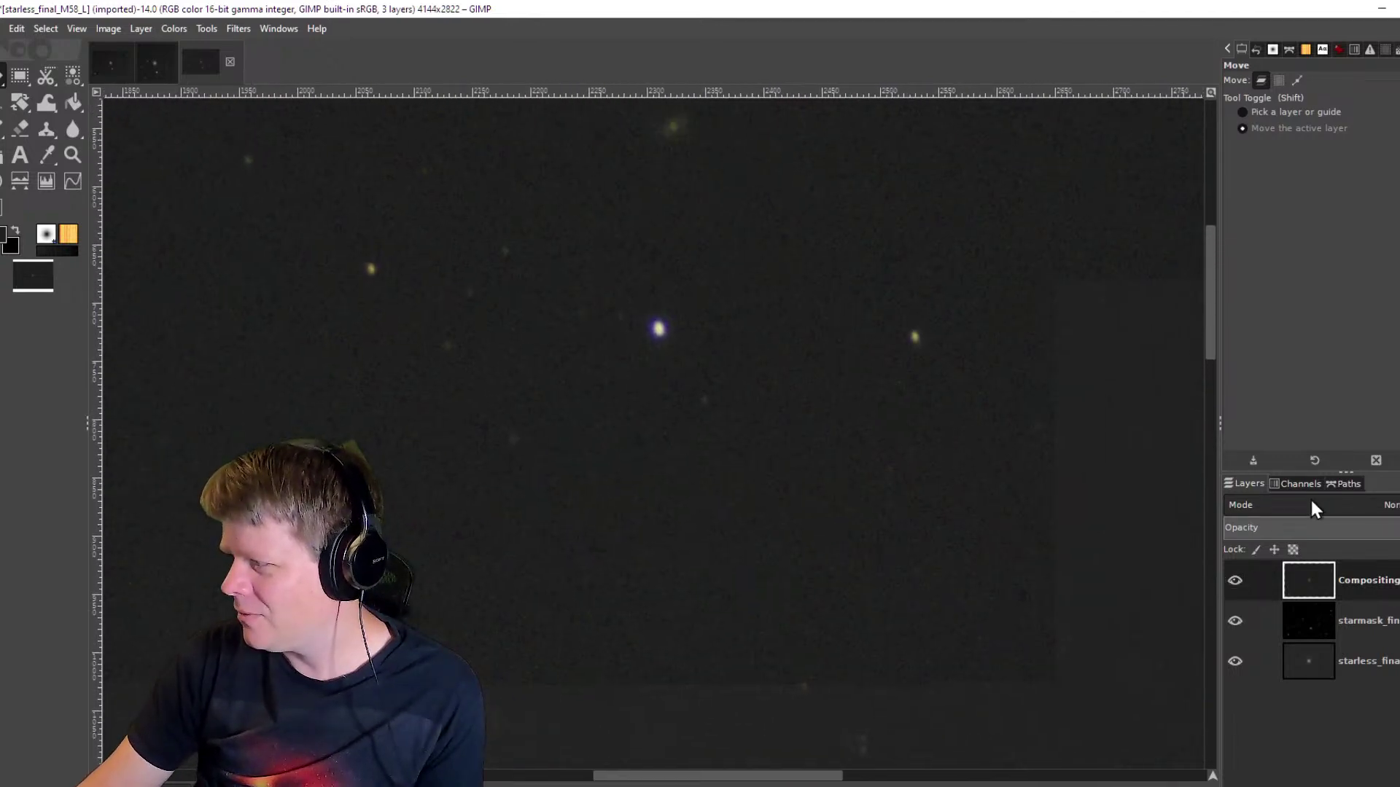
click(1380, 526)
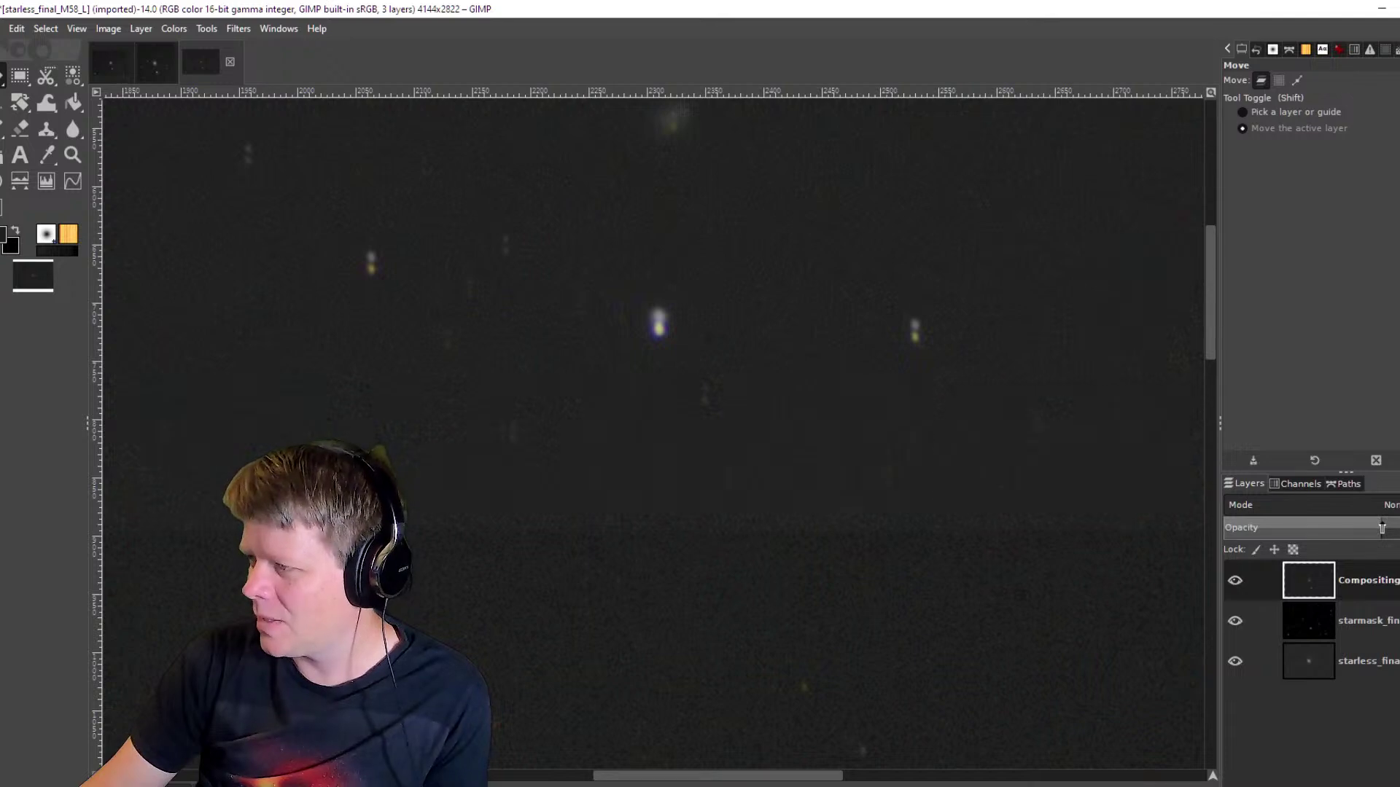
scroll(665, 328, up, 2)
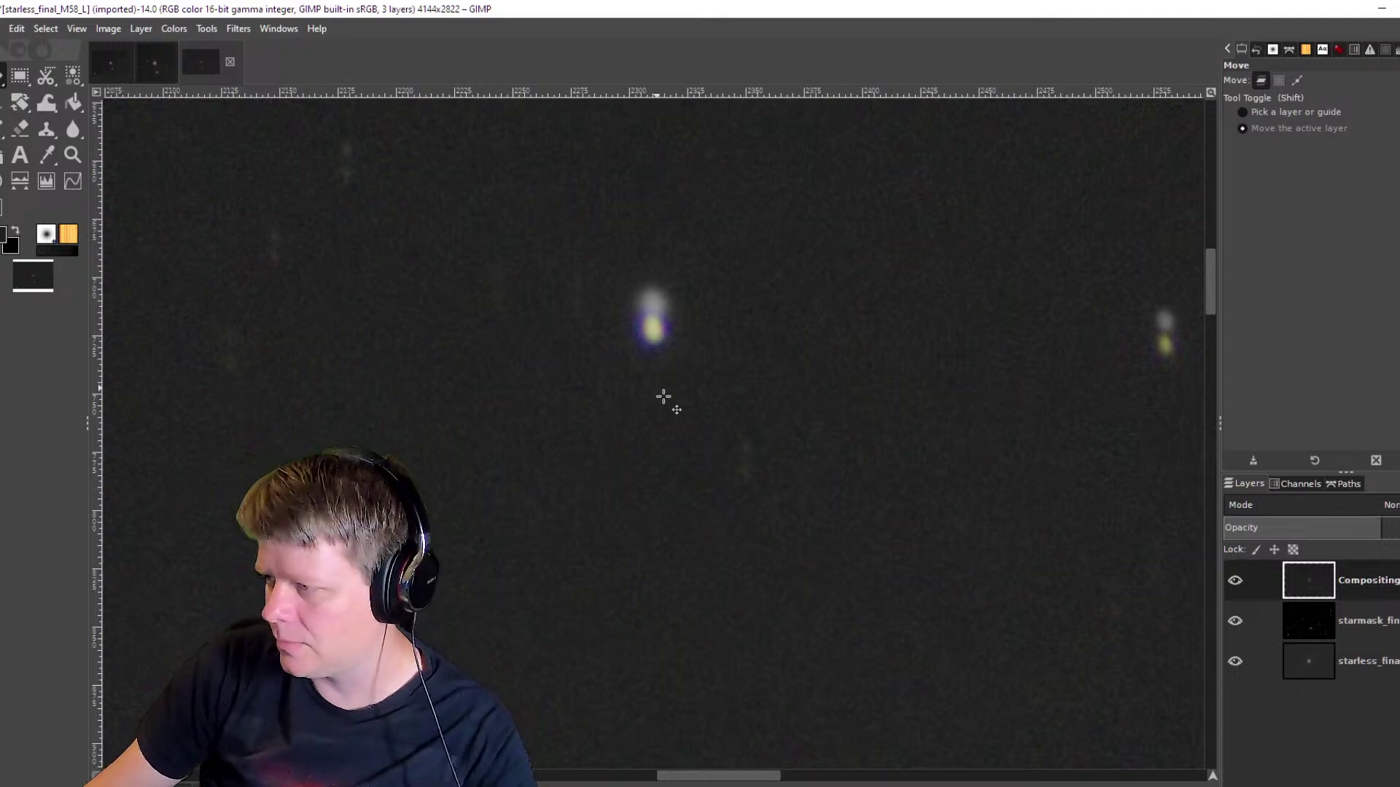
drag(652, 382, 653, 377)
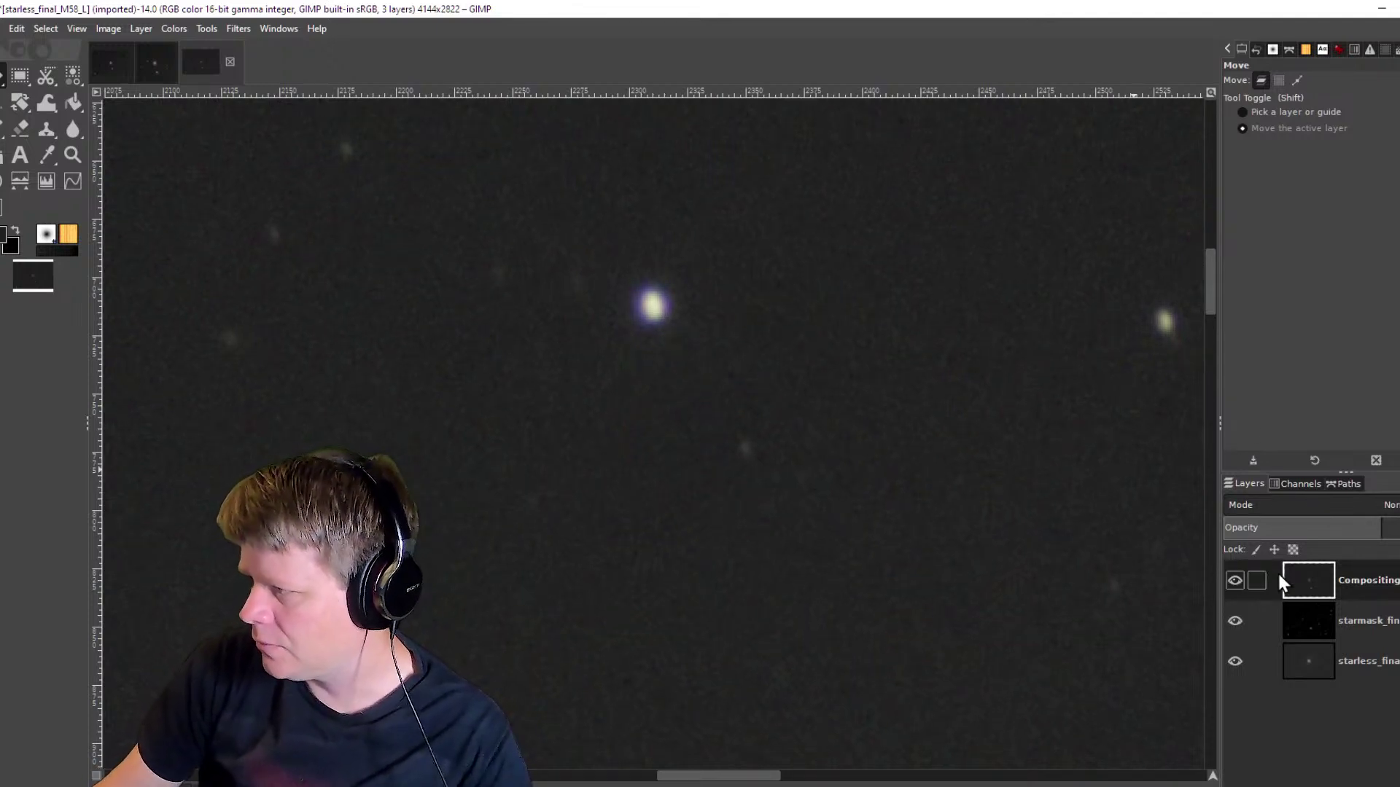
Check the alignment by hiding and showing the colour layer, and restore its opacity to full.
click(1236, 576)
click(1236, 576)
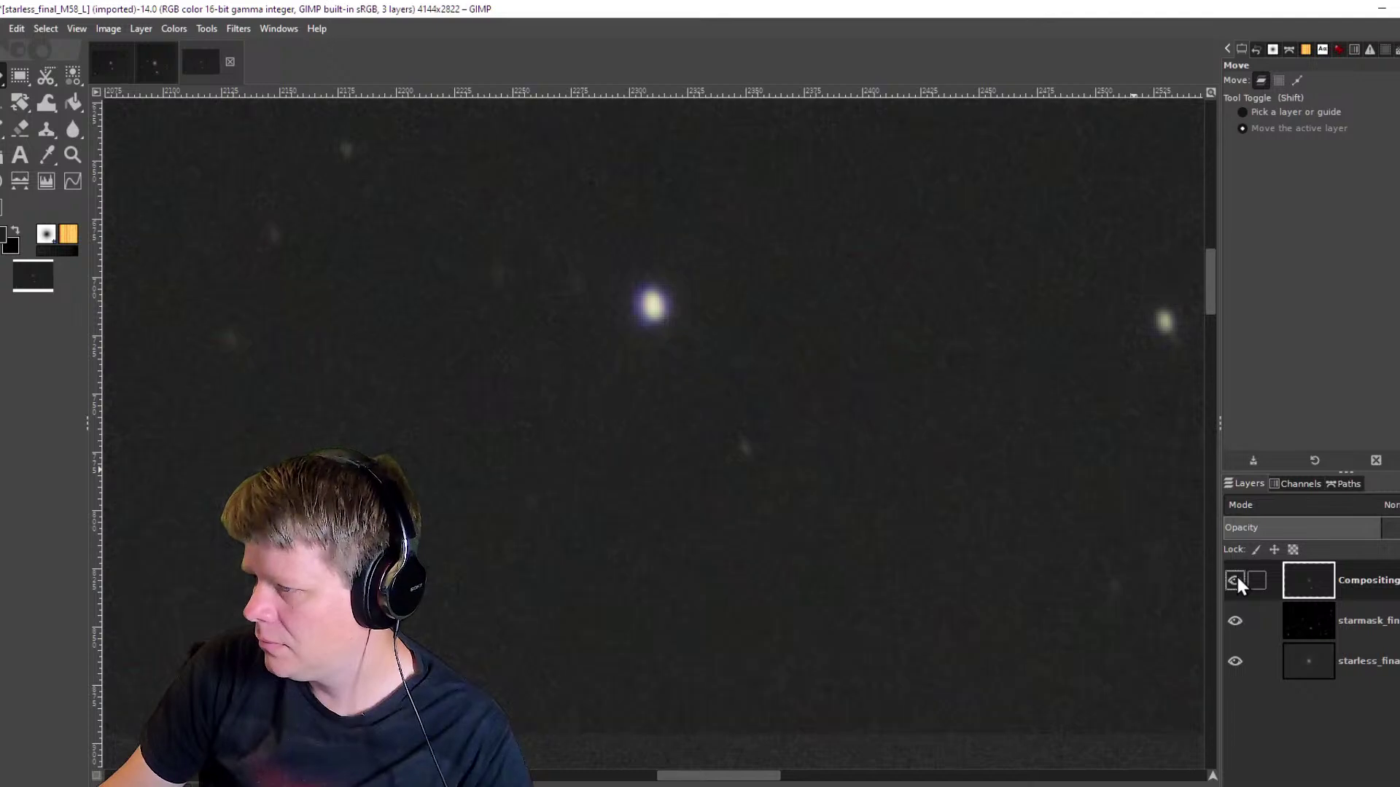
click(1235, 580)
click(1236, 579)
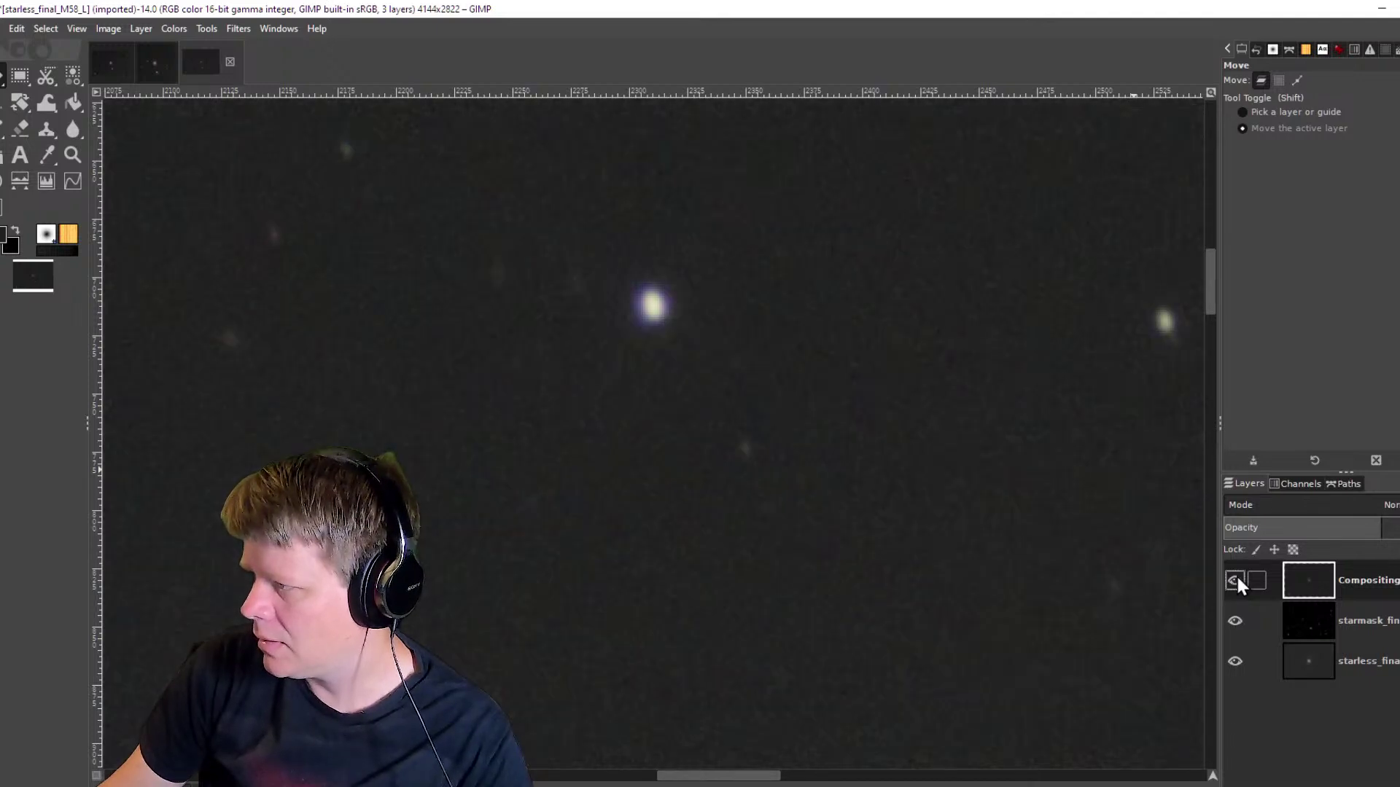
drag(1381, 526, 1399, 527)
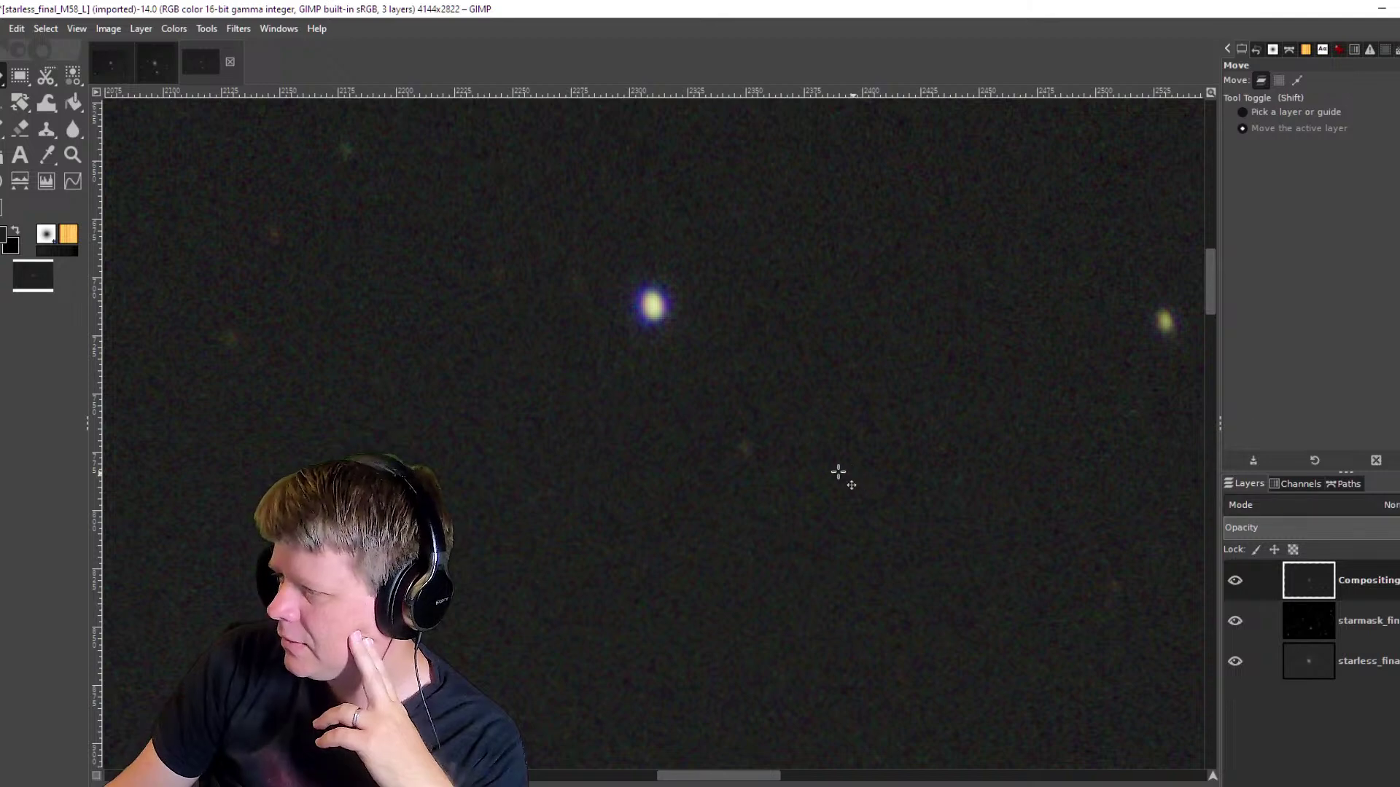
Compare the galaxy with and without the colour layer, and set that layer's blend mode to LCh Color.
scroll(522, 478, down, 3)
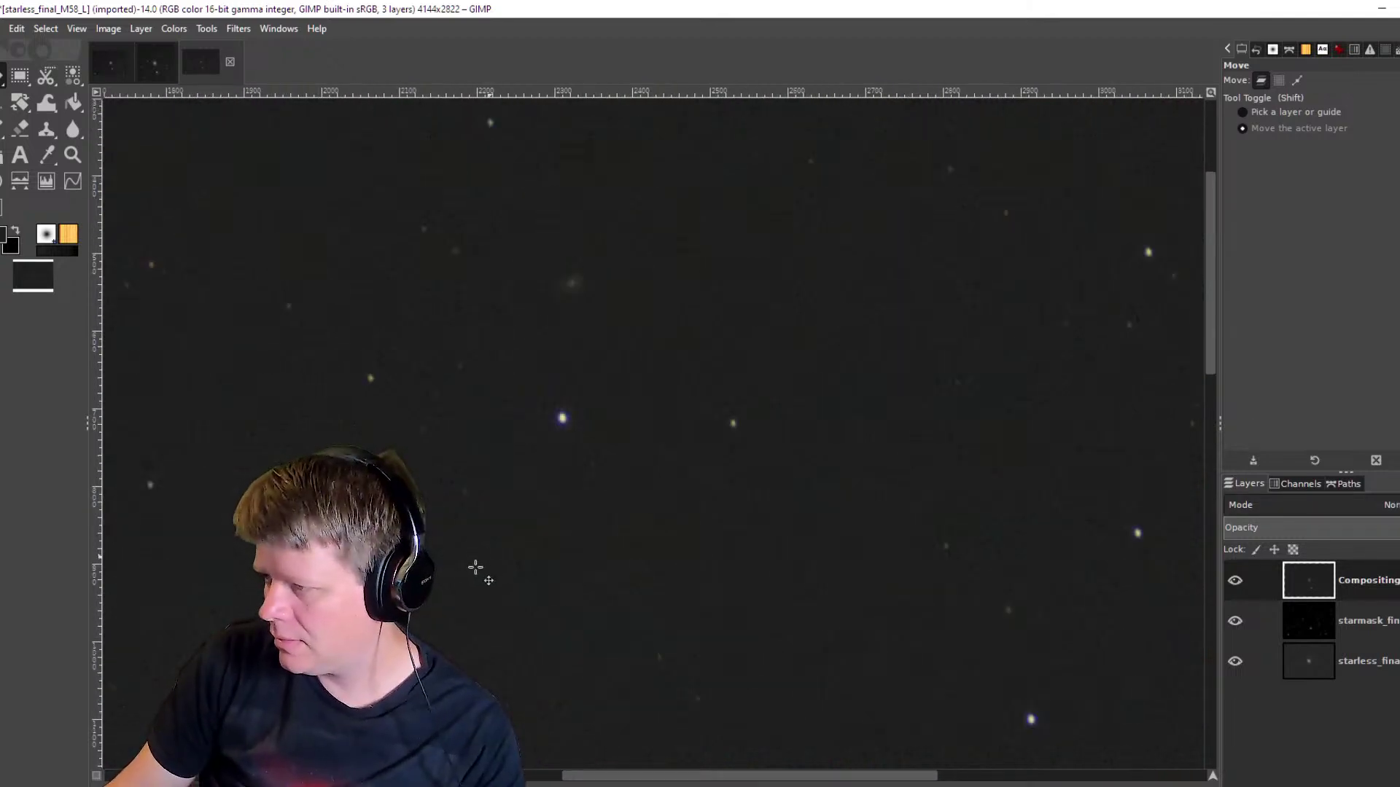
click(625, 420)
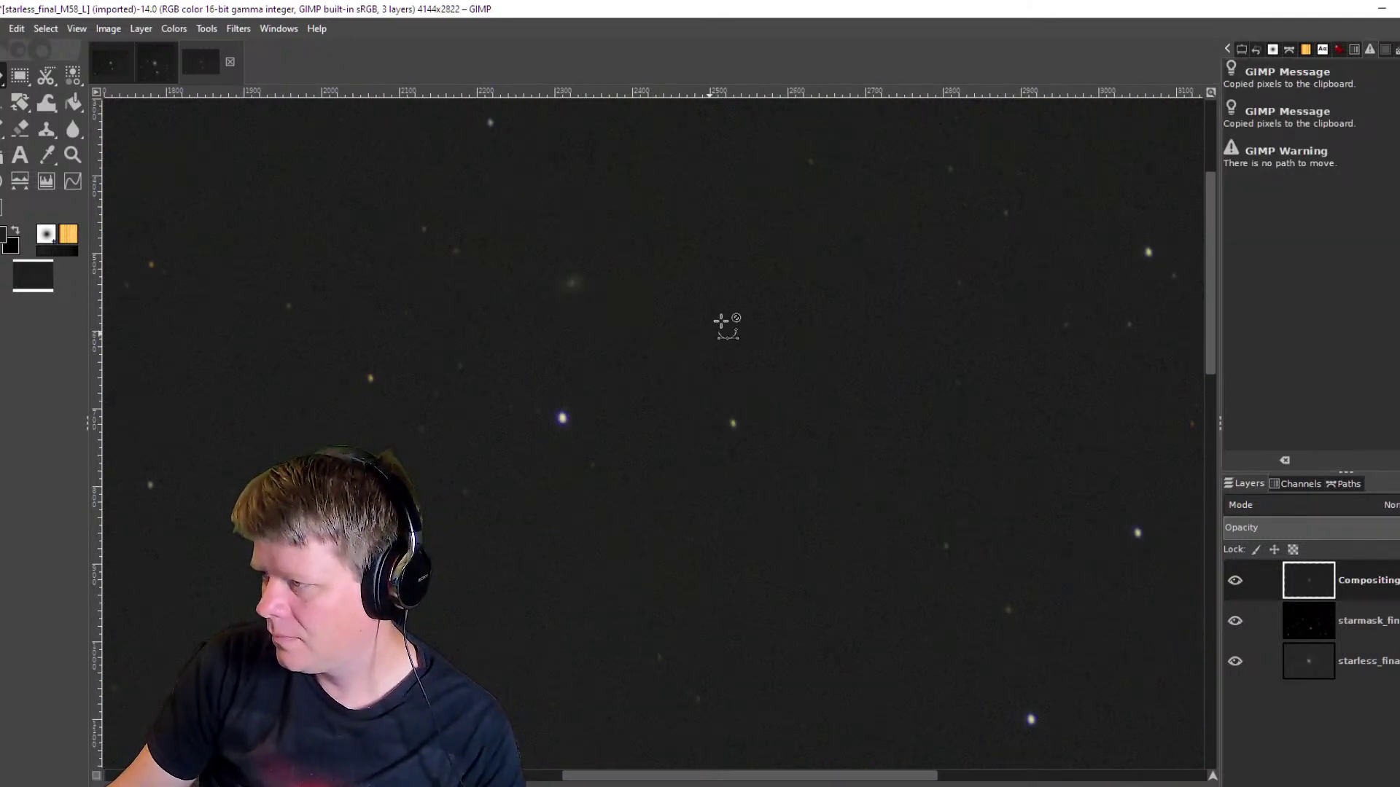
drag(462, 546, 597, 278)
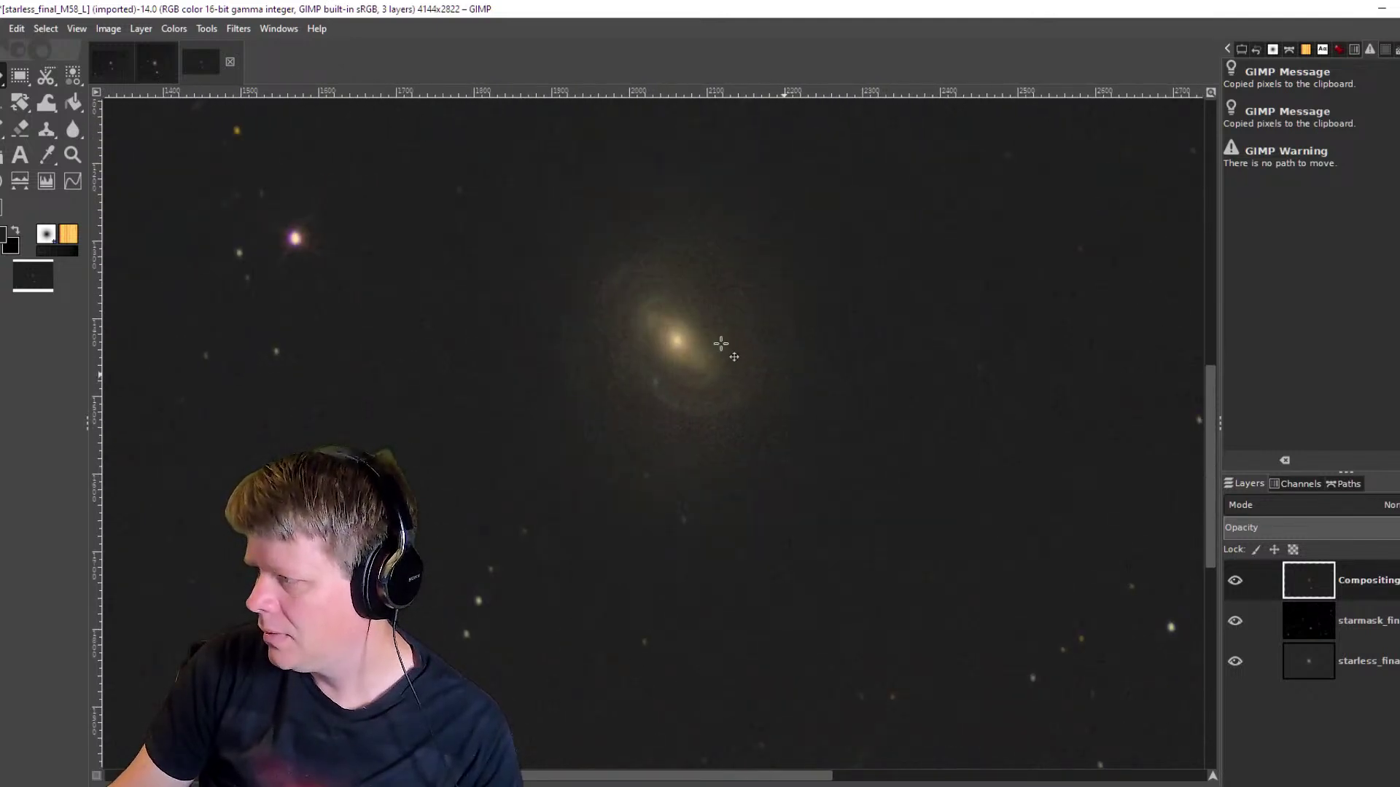
click(1235, 580)
click(1235, 581)
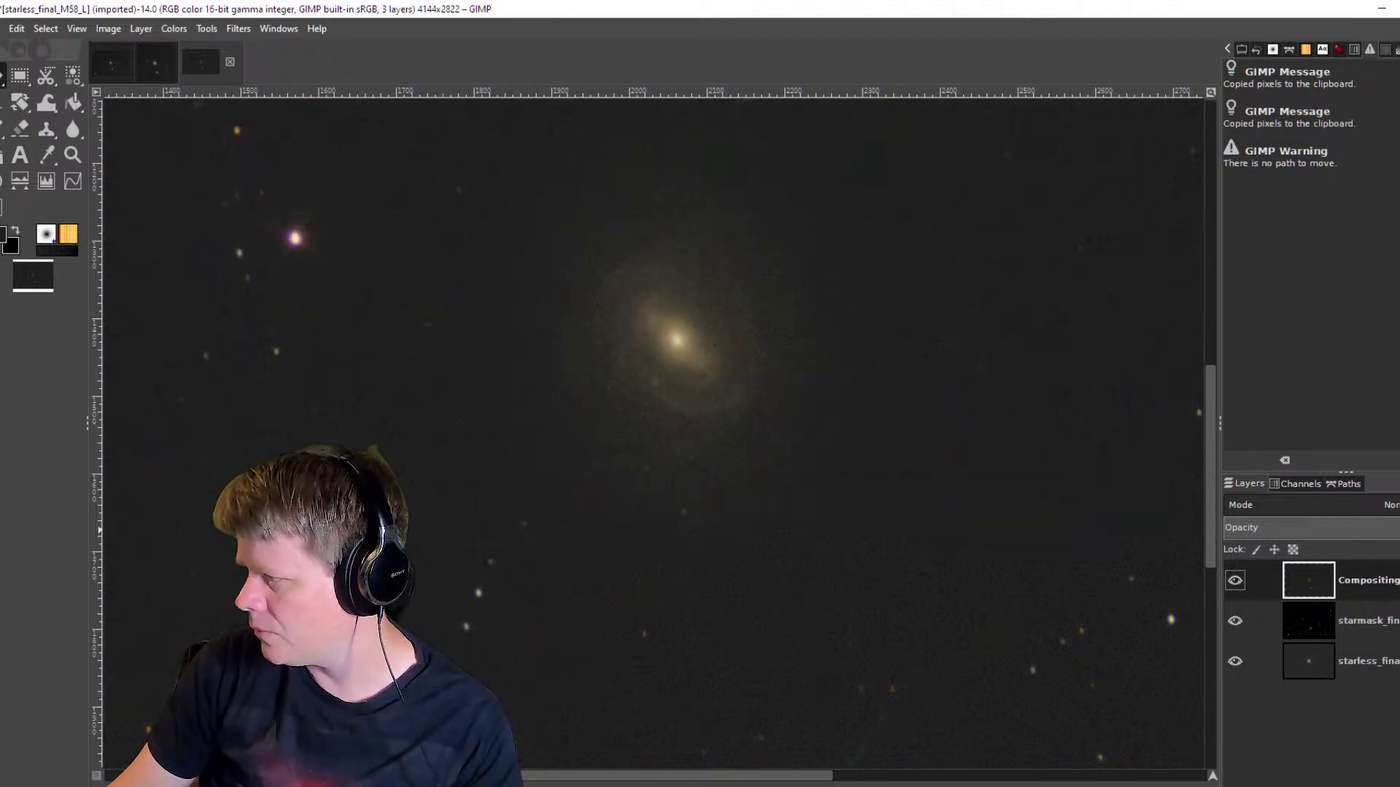
click(1327, 505)
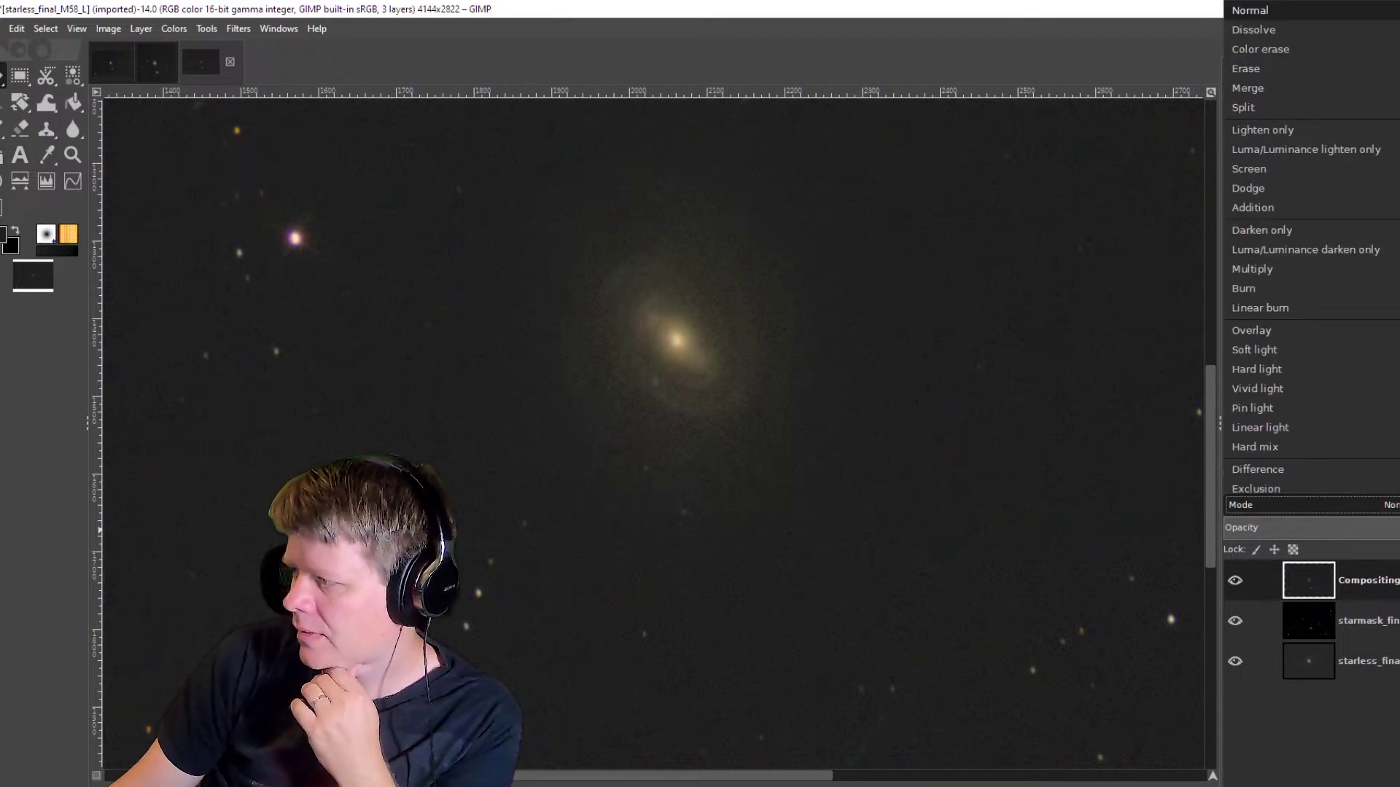
scroll(1349, 395, down, 3)
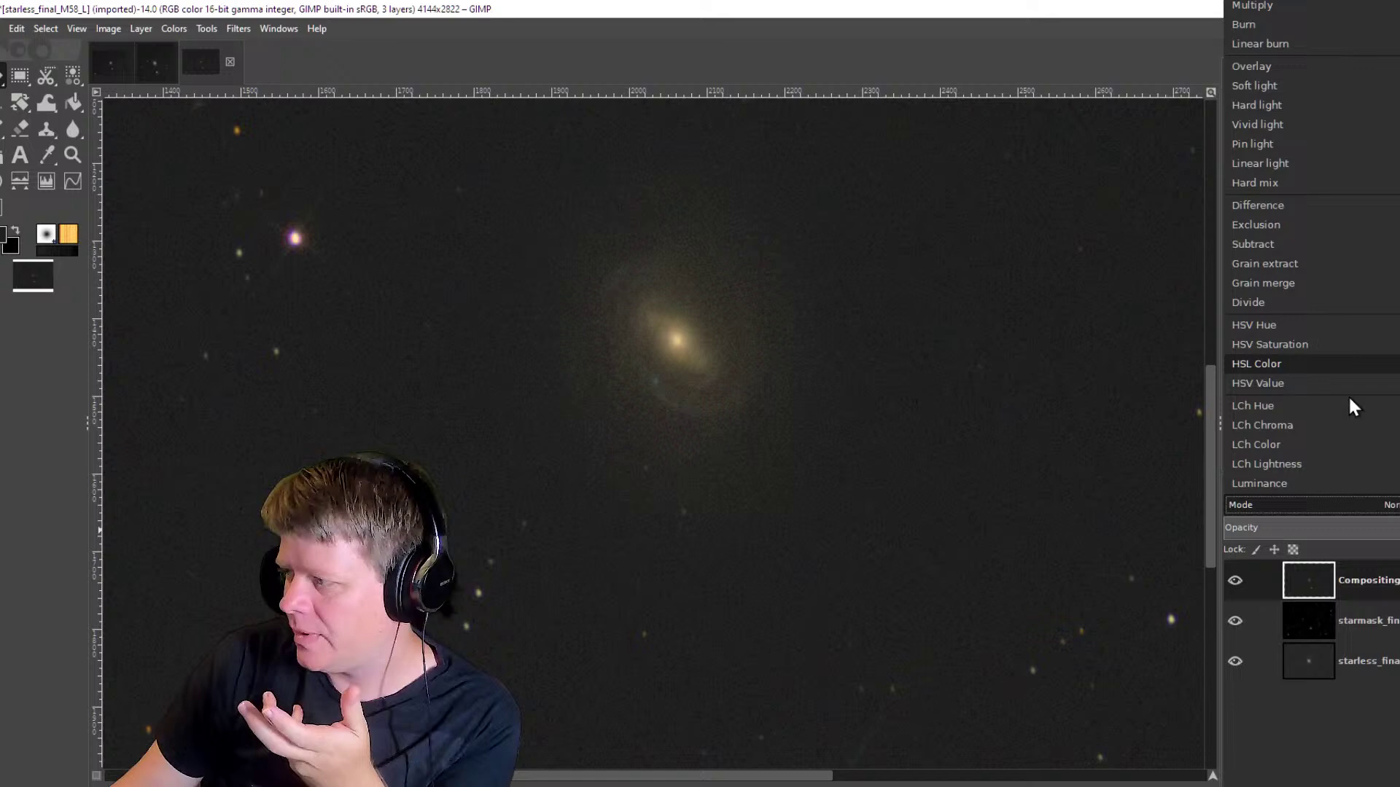
click(1307, 447)
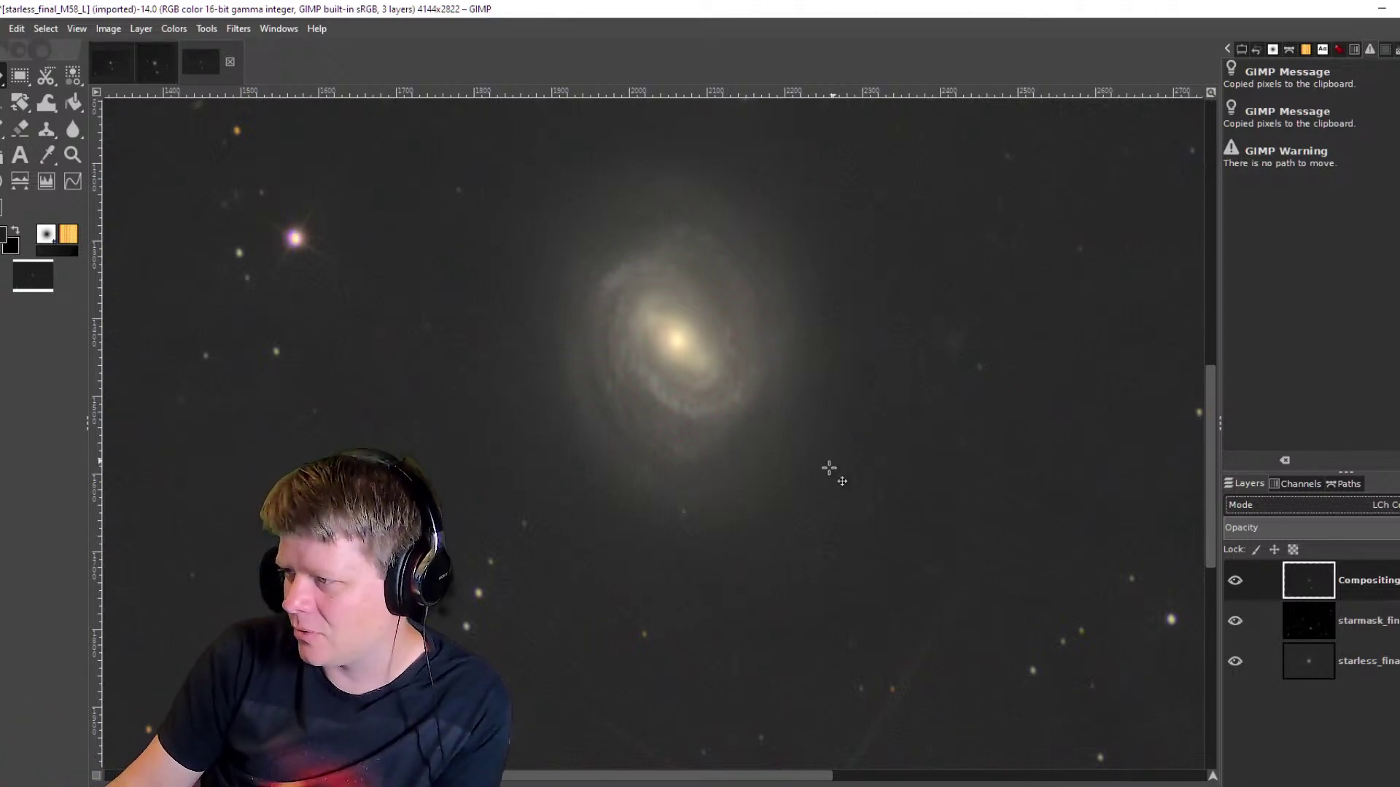
Compare the recombined colour image with the earlier processed version in starless_final_M58_L.xcf.
scroll(820, 468, down, 1)
scroll(817, 468, down, 2)
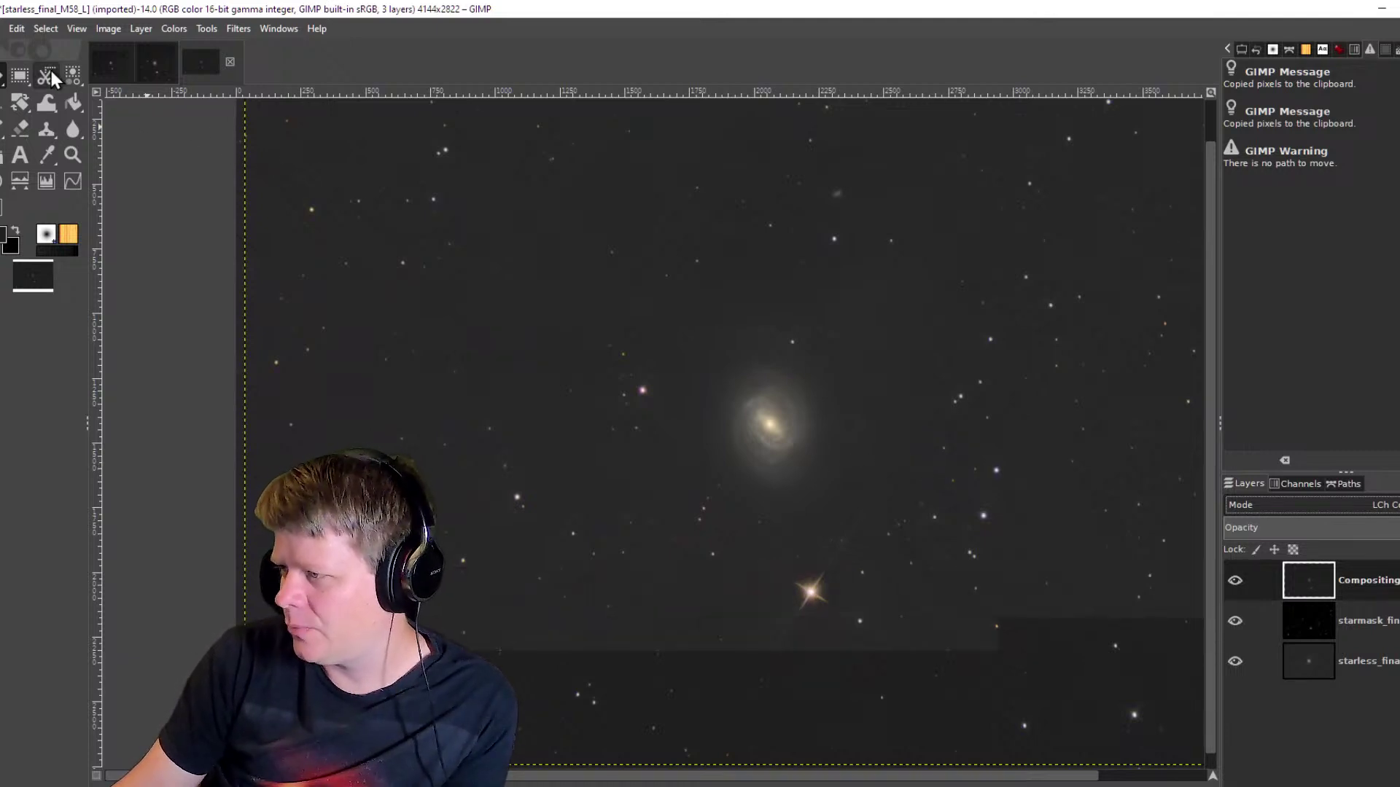
click(103, 64)
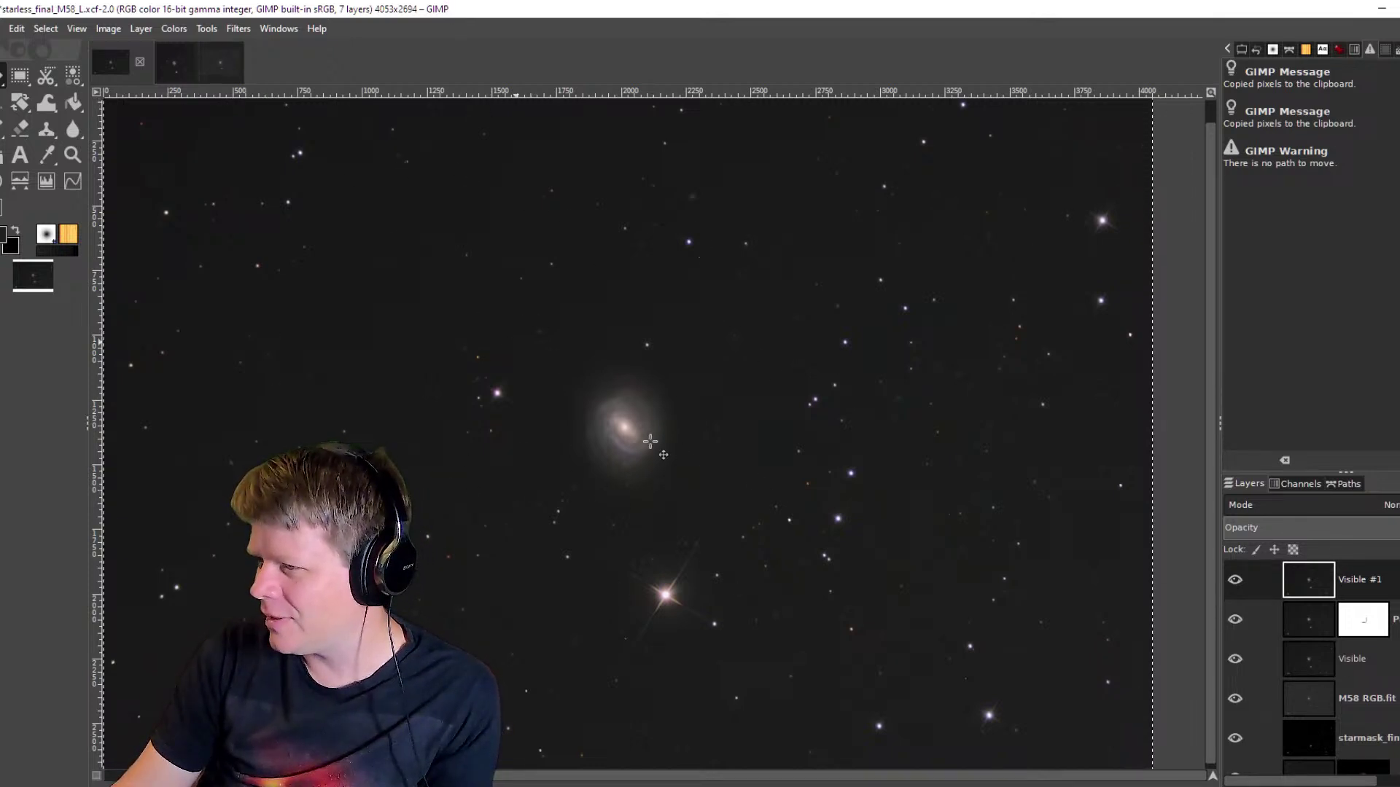
click(211, 62)
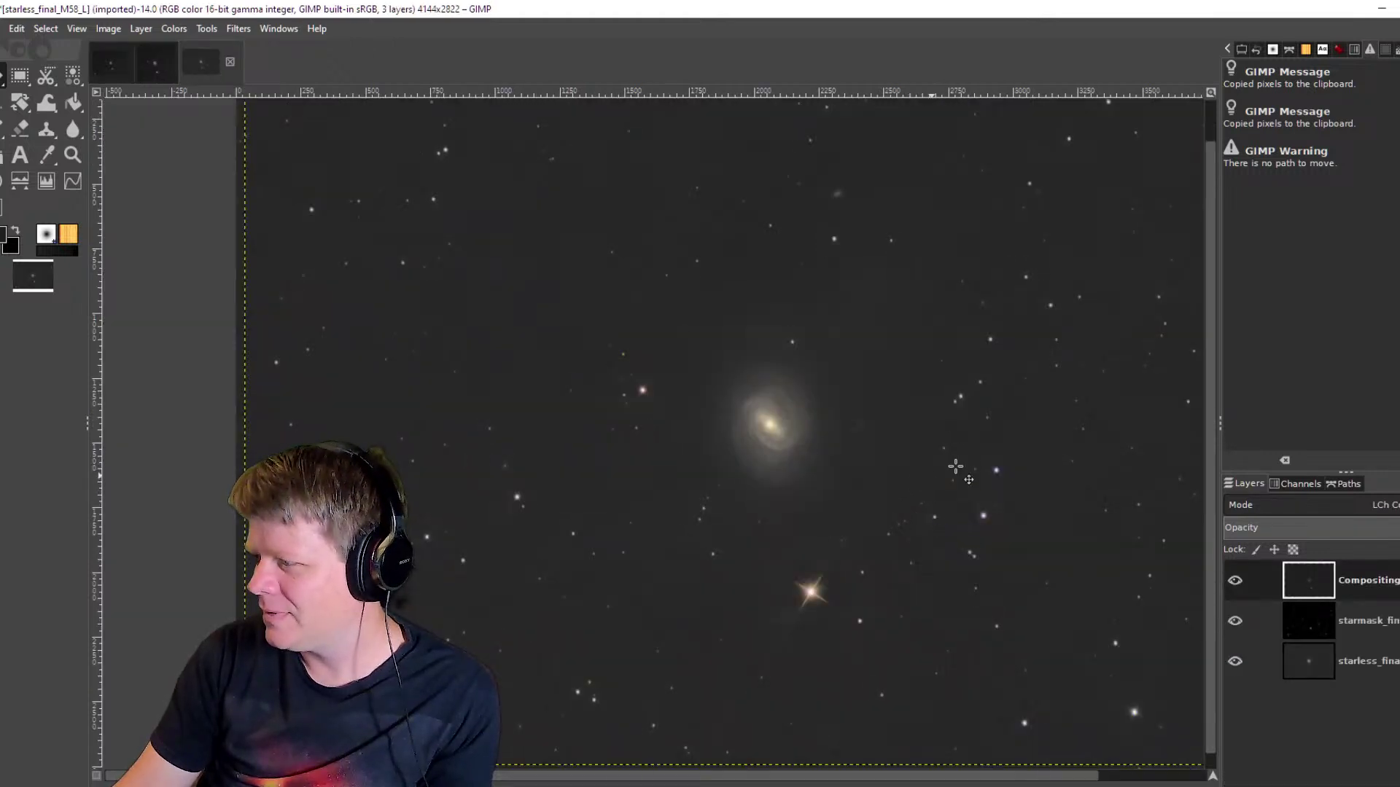
click(959, 381)
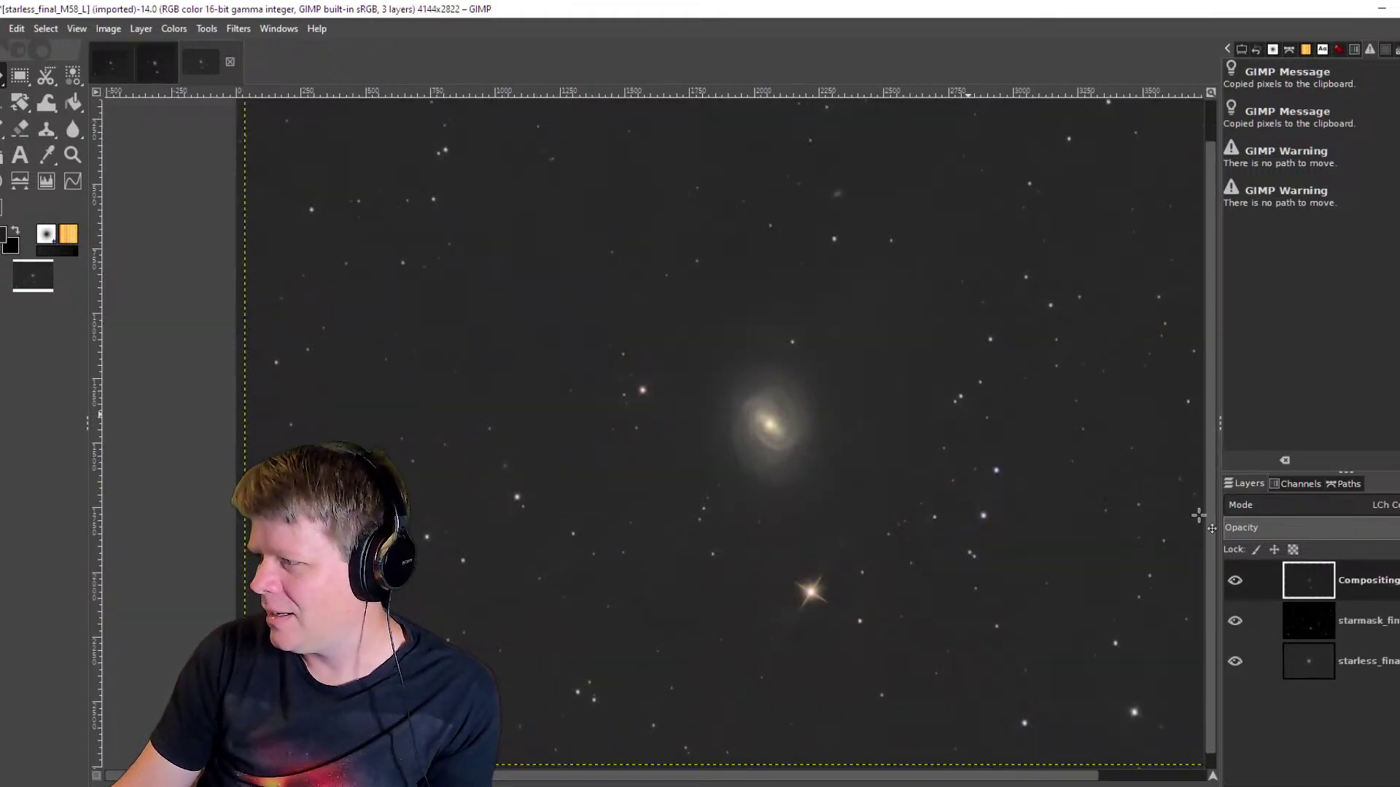
Examine the galaxy and star colours across the recombined image with the Compositing result layer on top.
click(1369, 660)
click(1369, 620)
click(1371, 585)
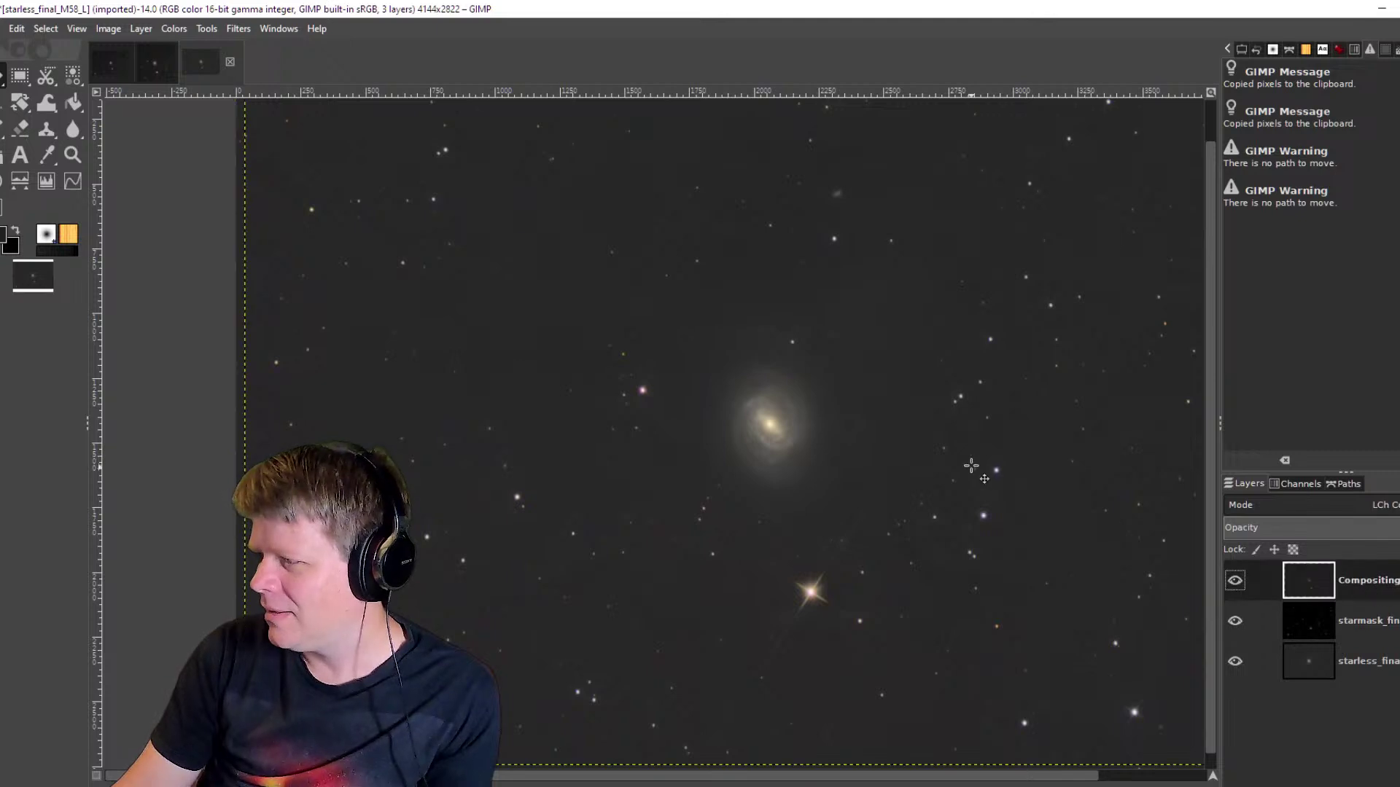
scroll(878, 478, right, 5)
scroll(762, 476, down, 4)
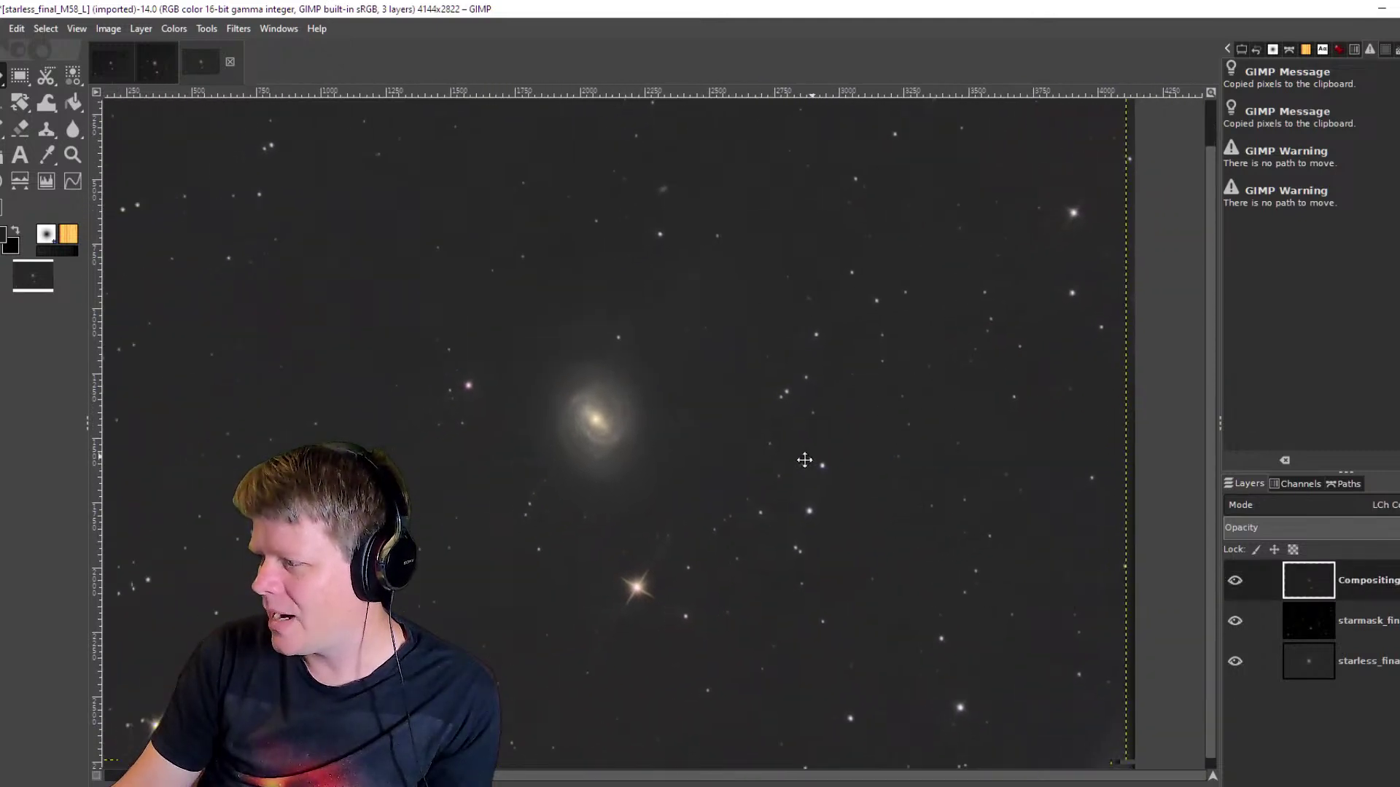
scroll(770, 461, up, 1)
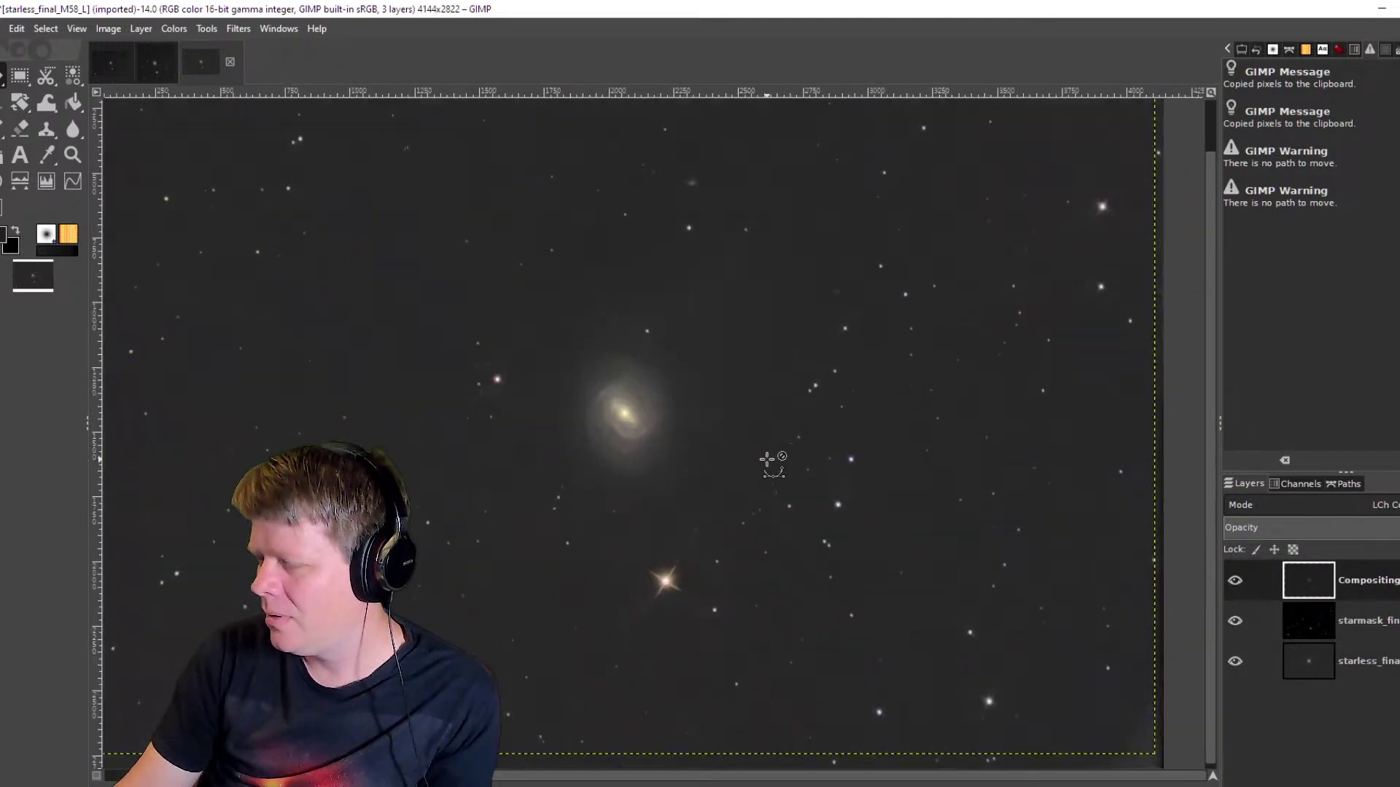
drag(691, 415, 699, 446)
scroll(698, 446, down, 1)
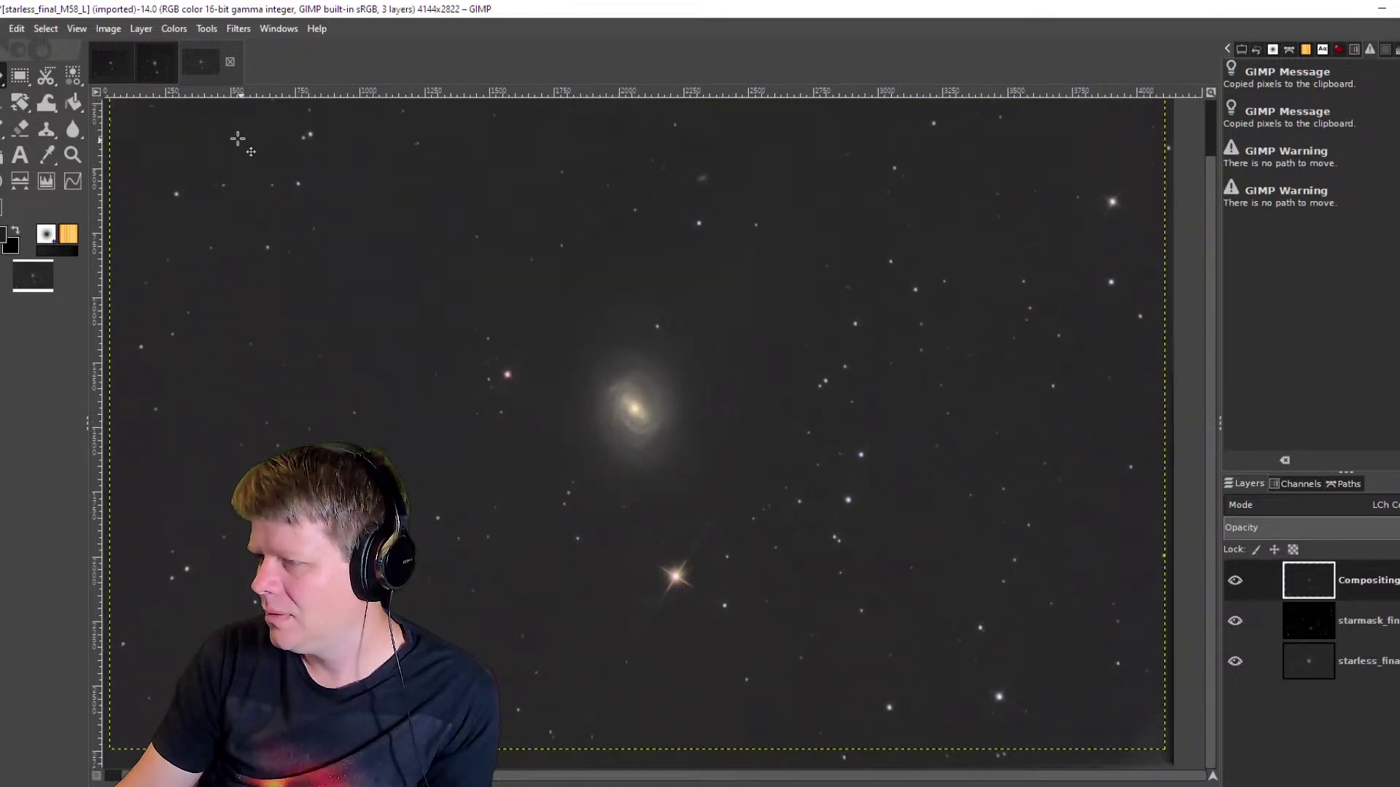
Review the layer stack of the earlier starless_final_M58_L.xcf version, down to its masked starless layer and final_M58_L base layer.
click(112, 65)
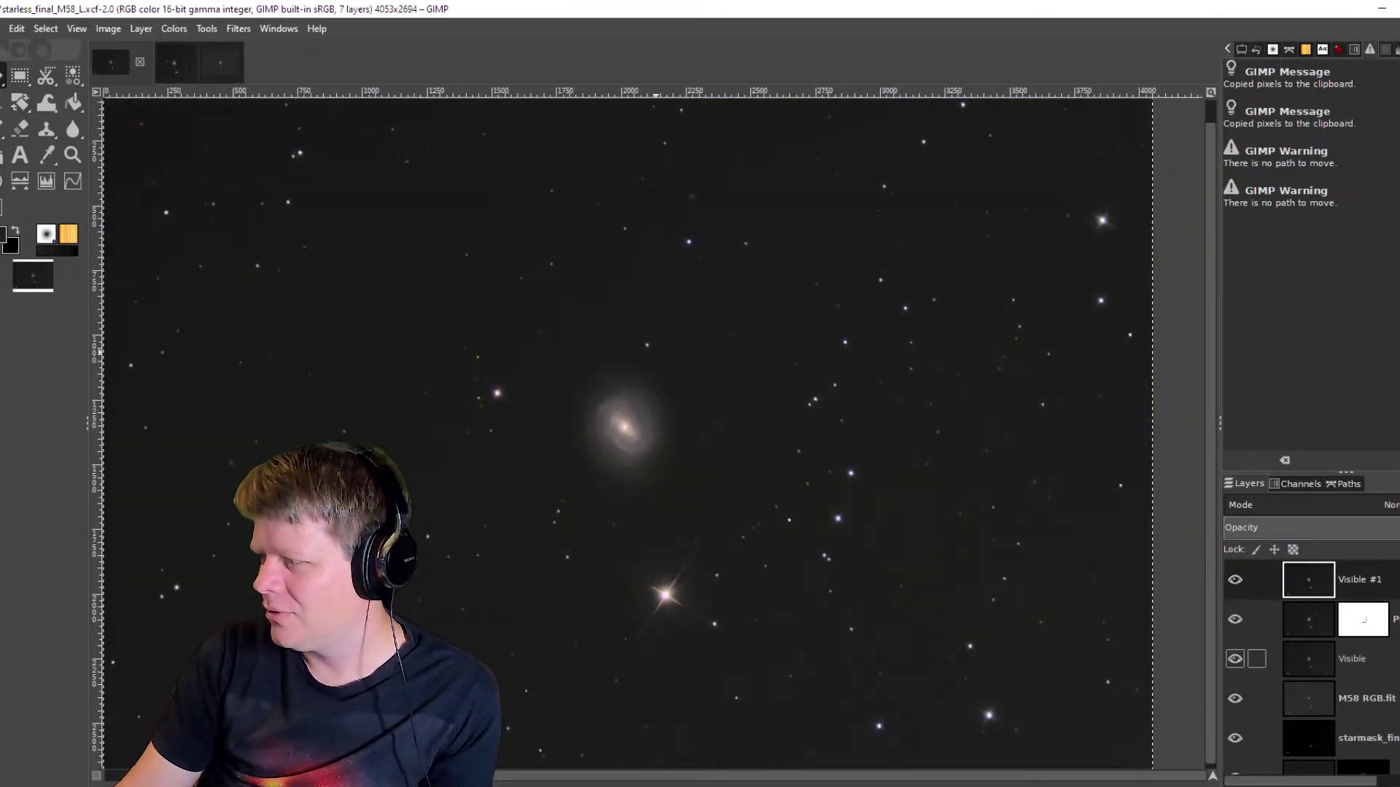
click(1344, 755)
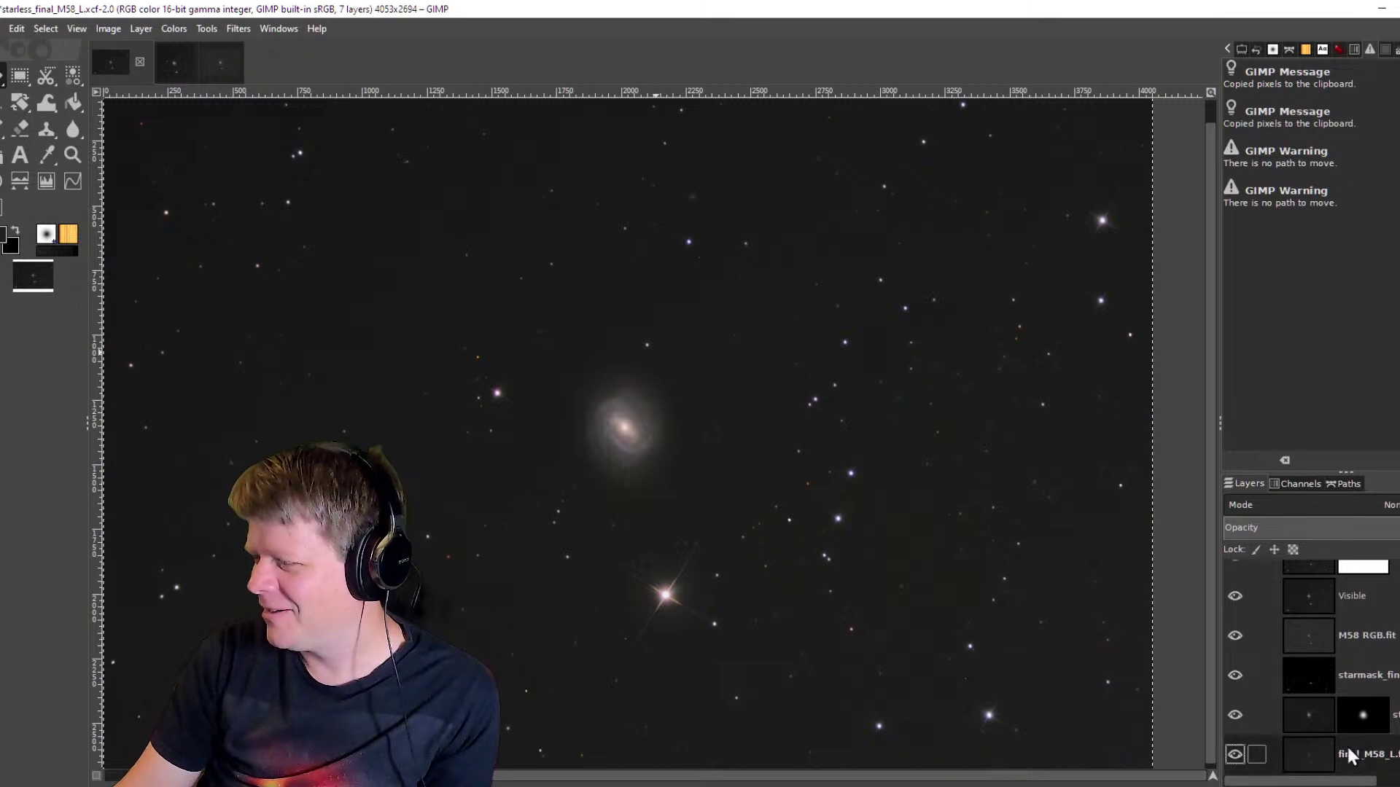
click(1305, 716)
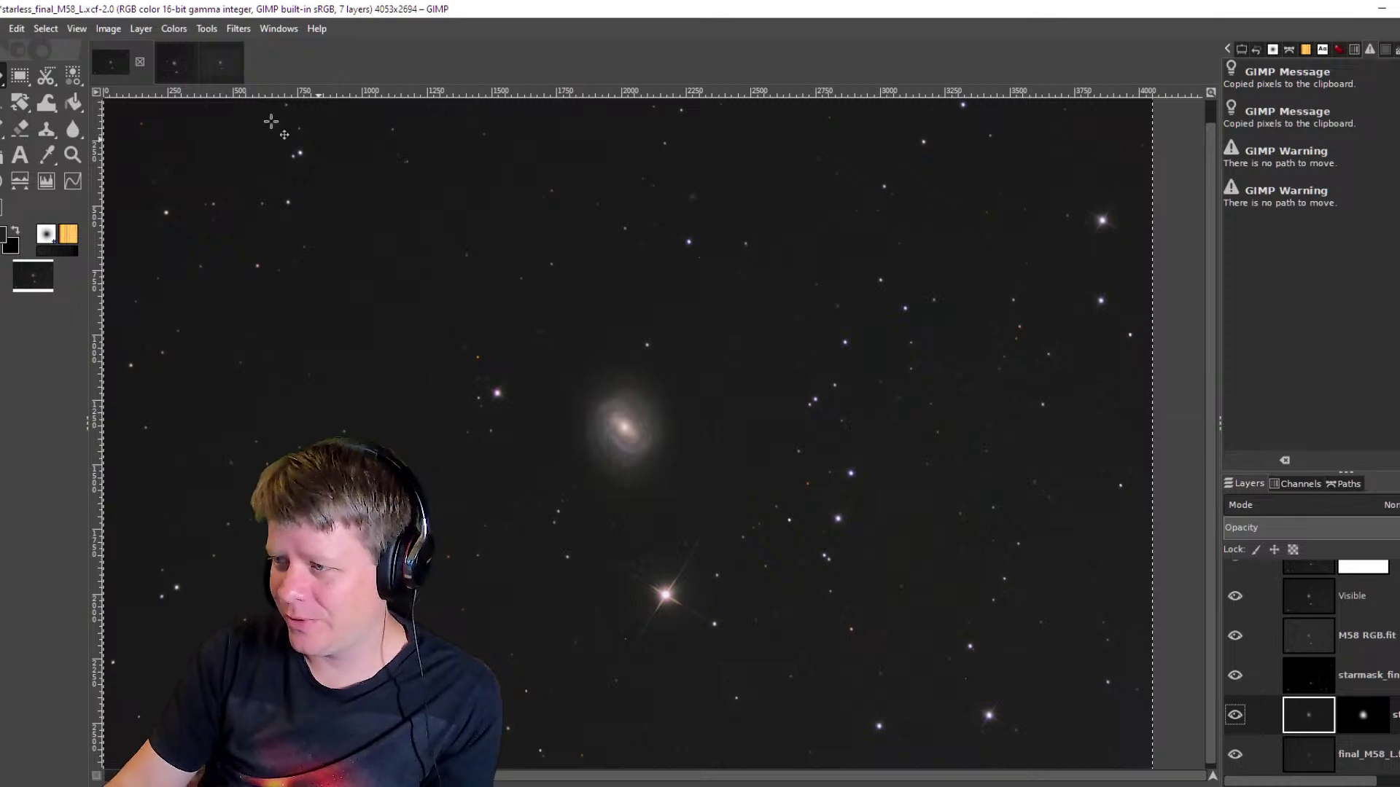
Compare the background tone and galaxy colour of the new composite with the earlier version by alternating between the two images.
click(209, 67)
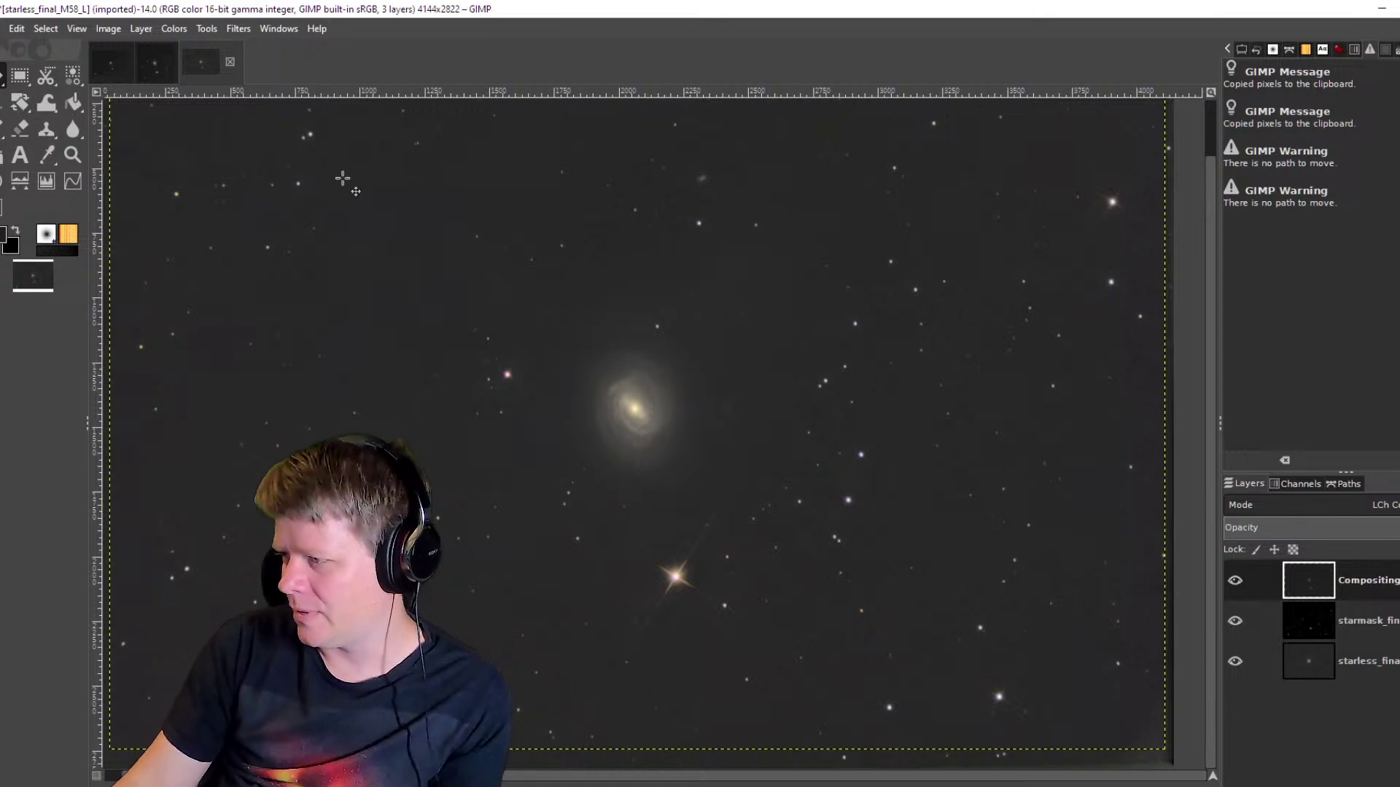
drag(764, 426, 758, 459)
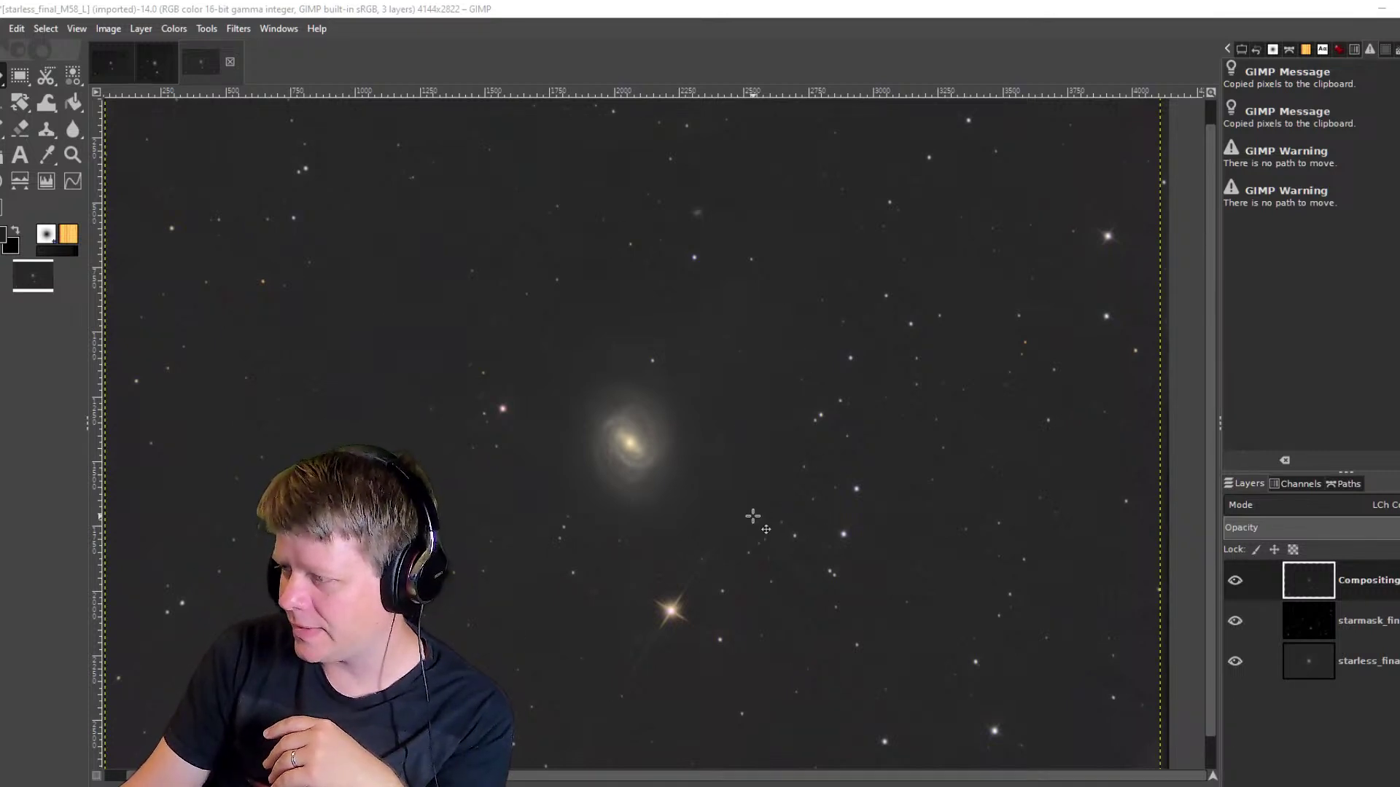
click(94, 66)
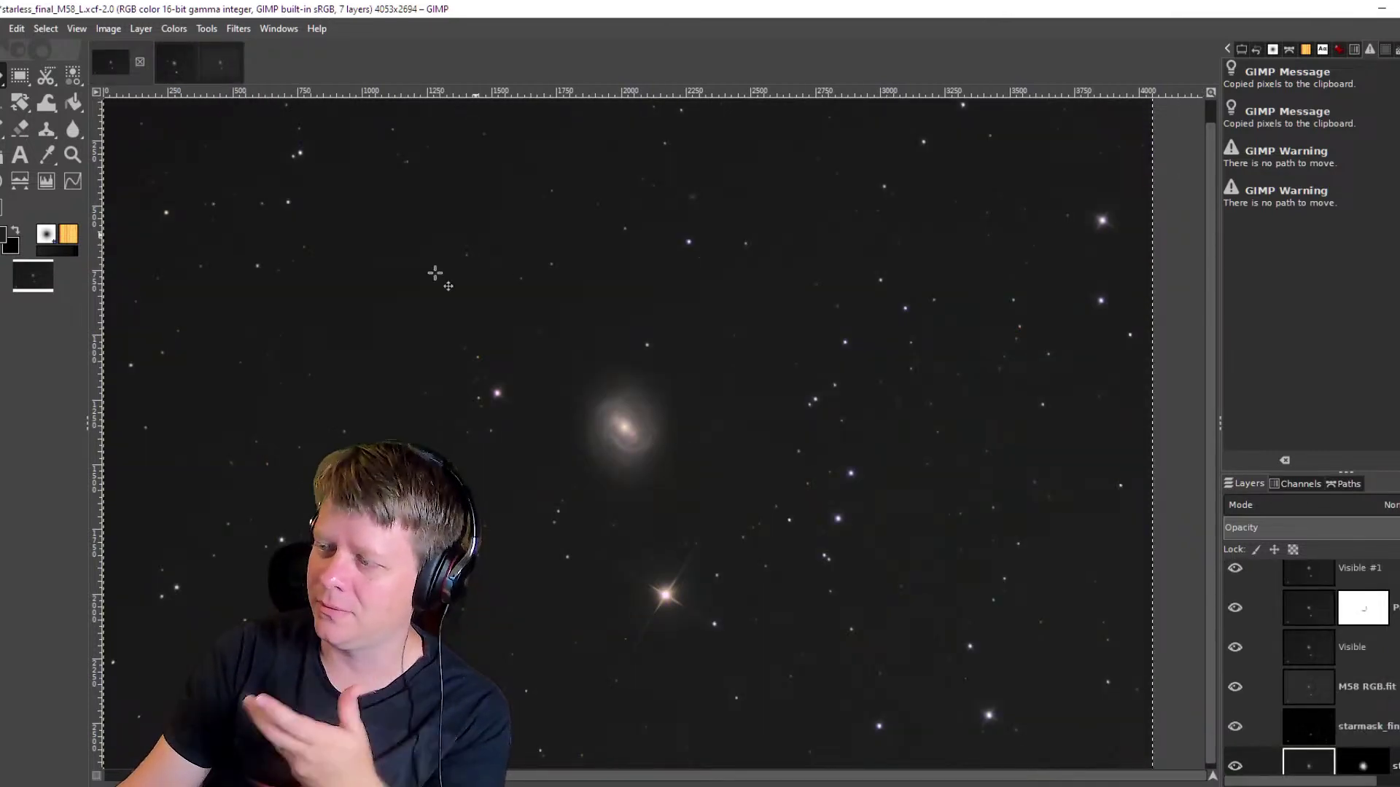
click(212, 68)
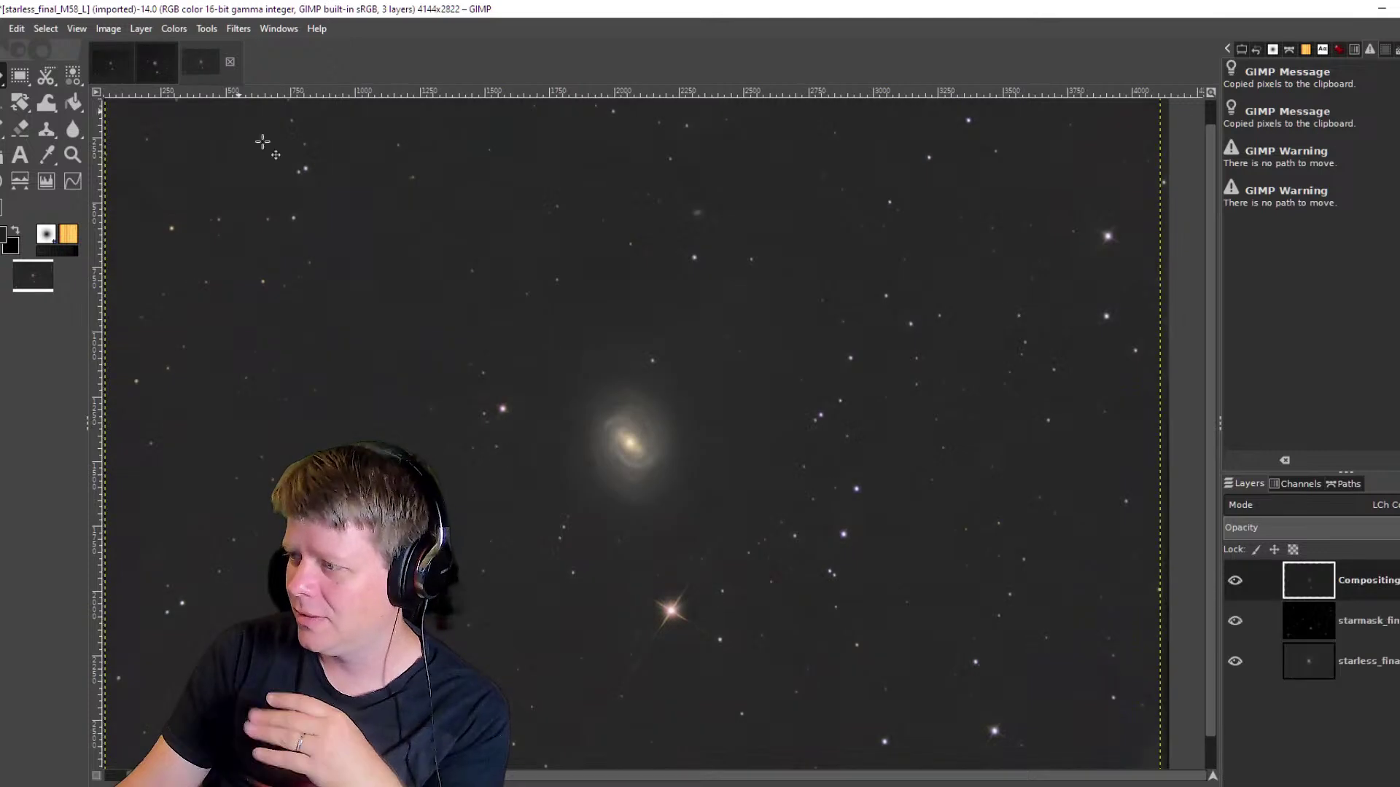
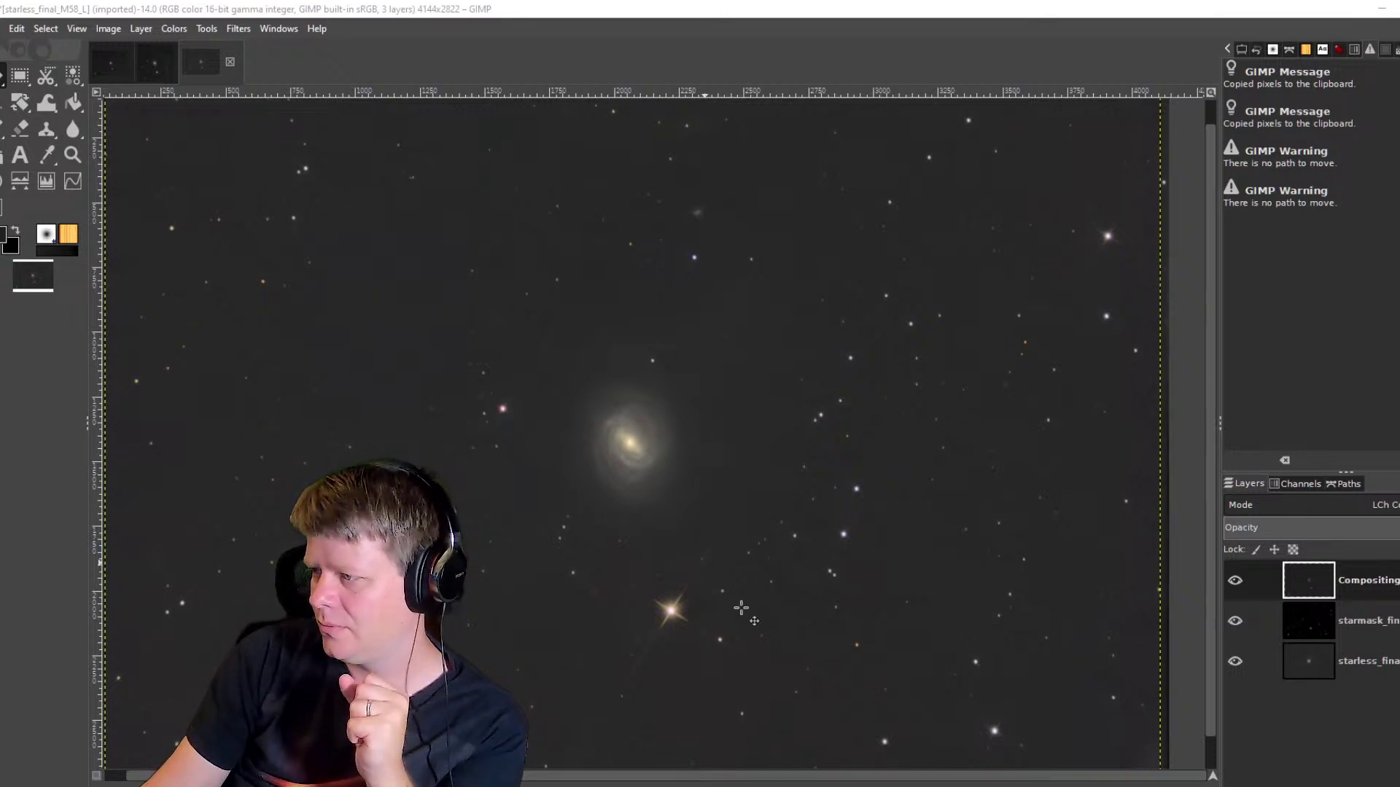
click(112, 67)
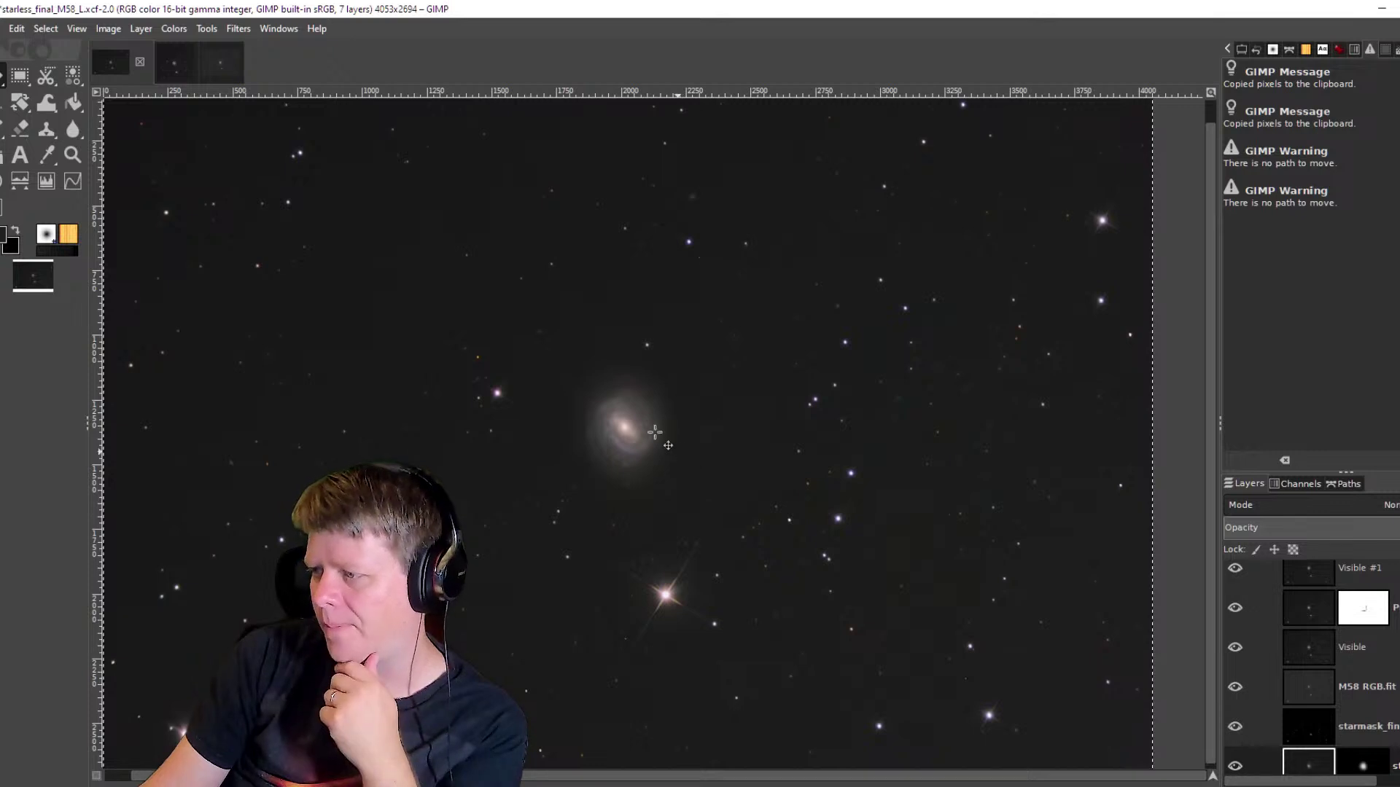
click(215, 72)
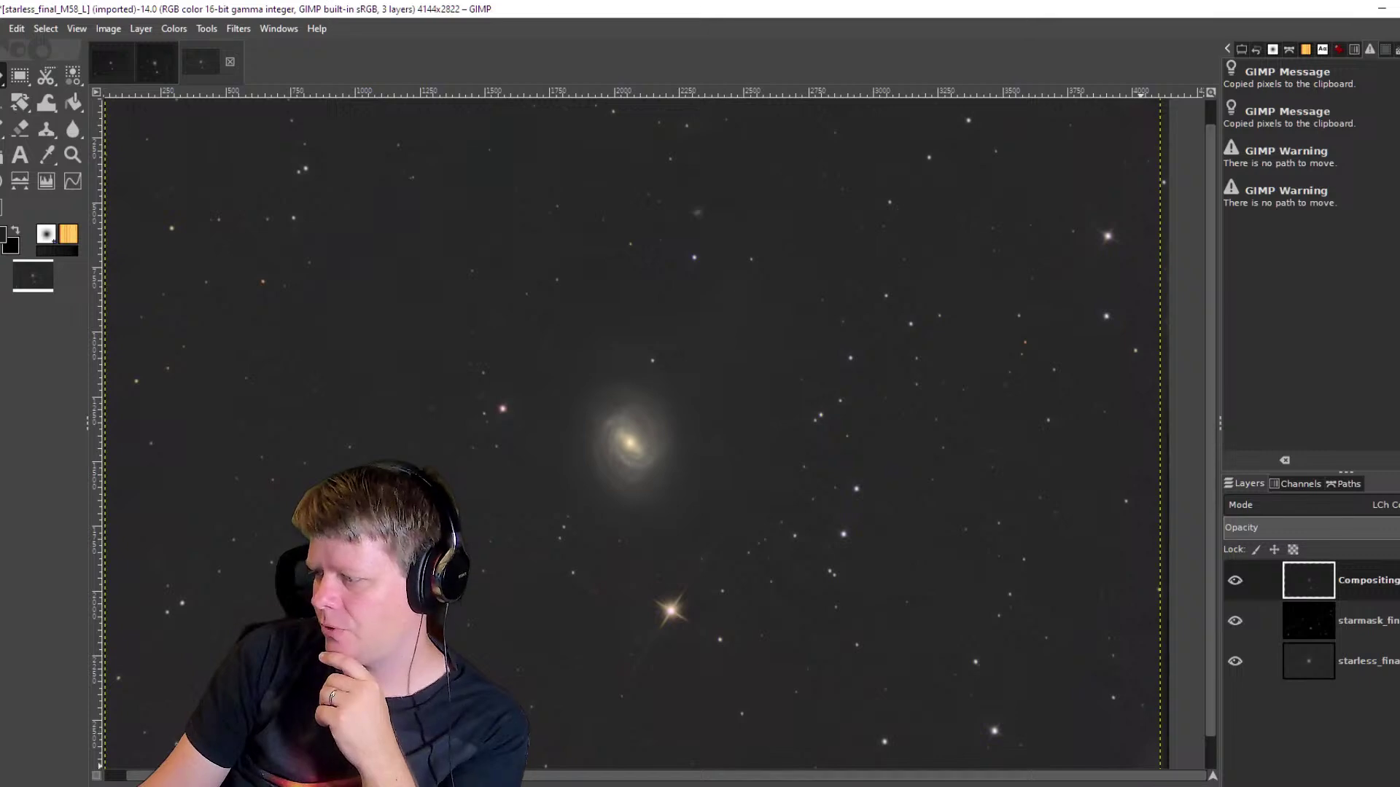
Switch to Siril and apply green noise reduction to the RGB composite with Average Neutral protection and lightness preserved.
click(1016, 732)
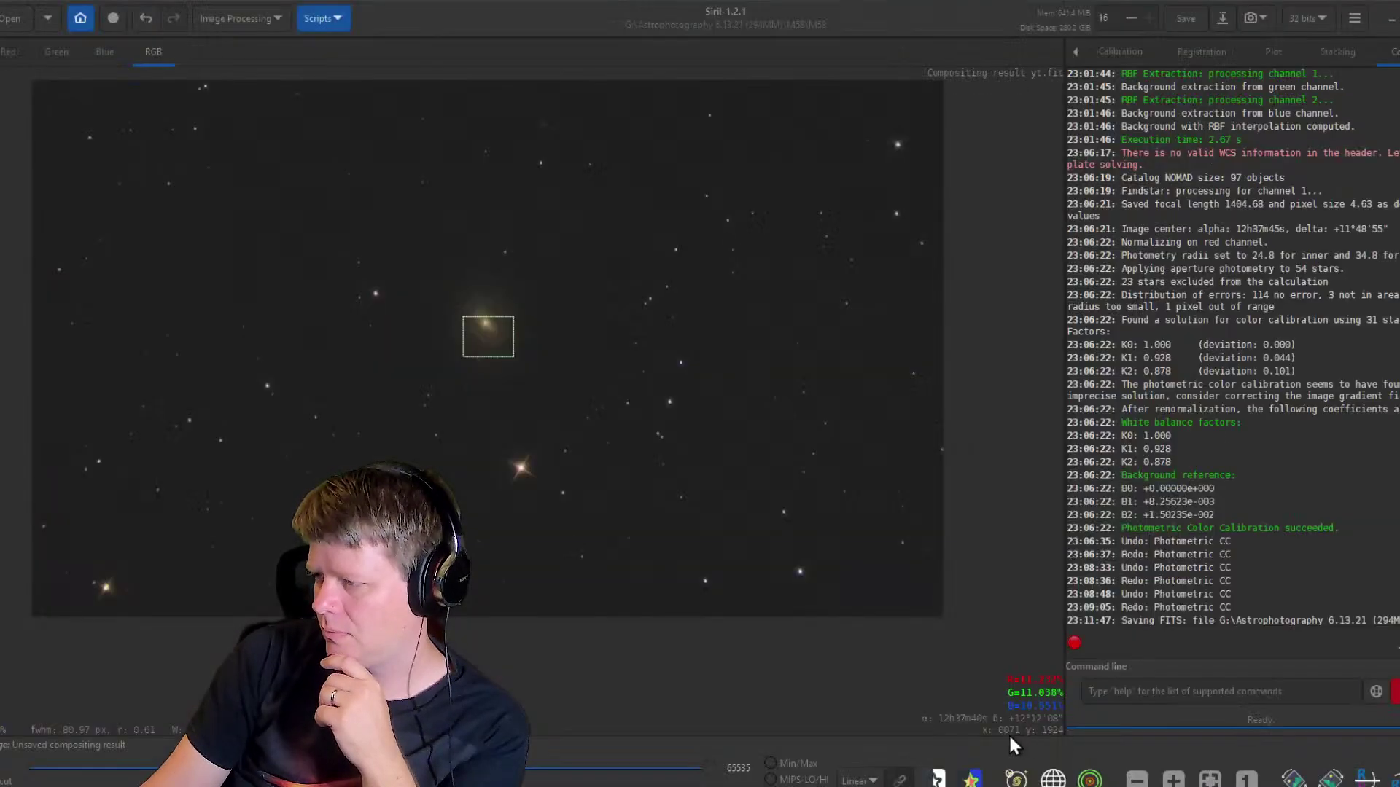
click(248, 20)
click(245, 181)
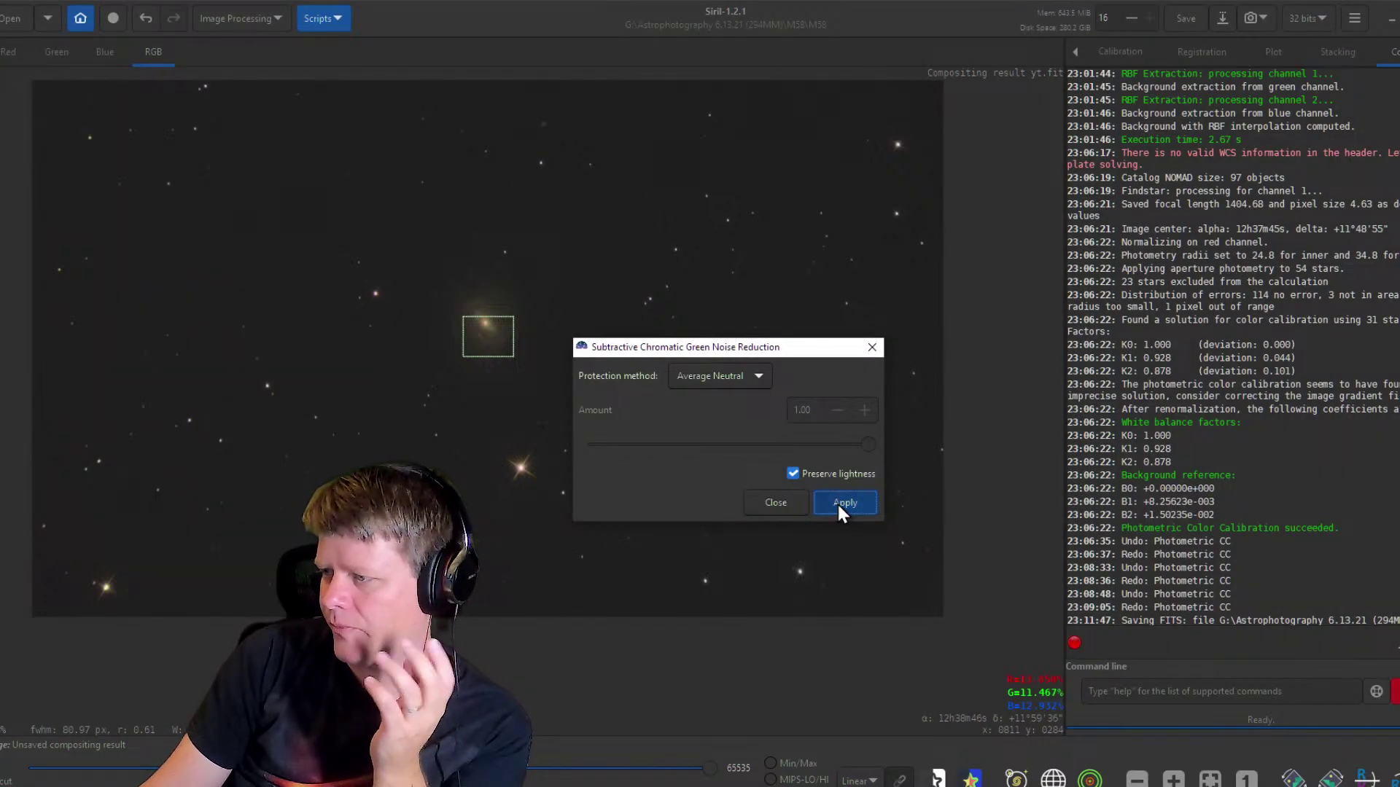
click(837, 505)
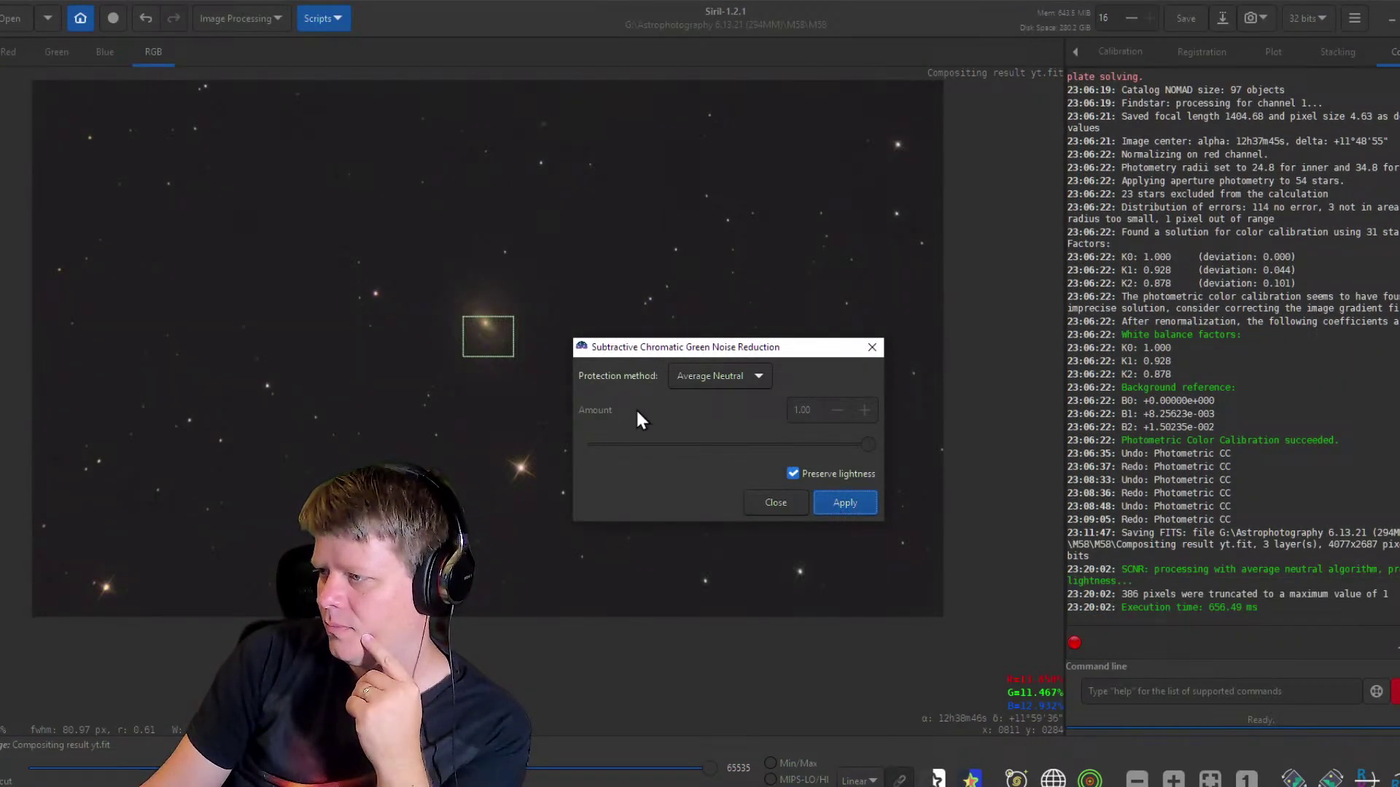
scroll(493, 323, up, 2)
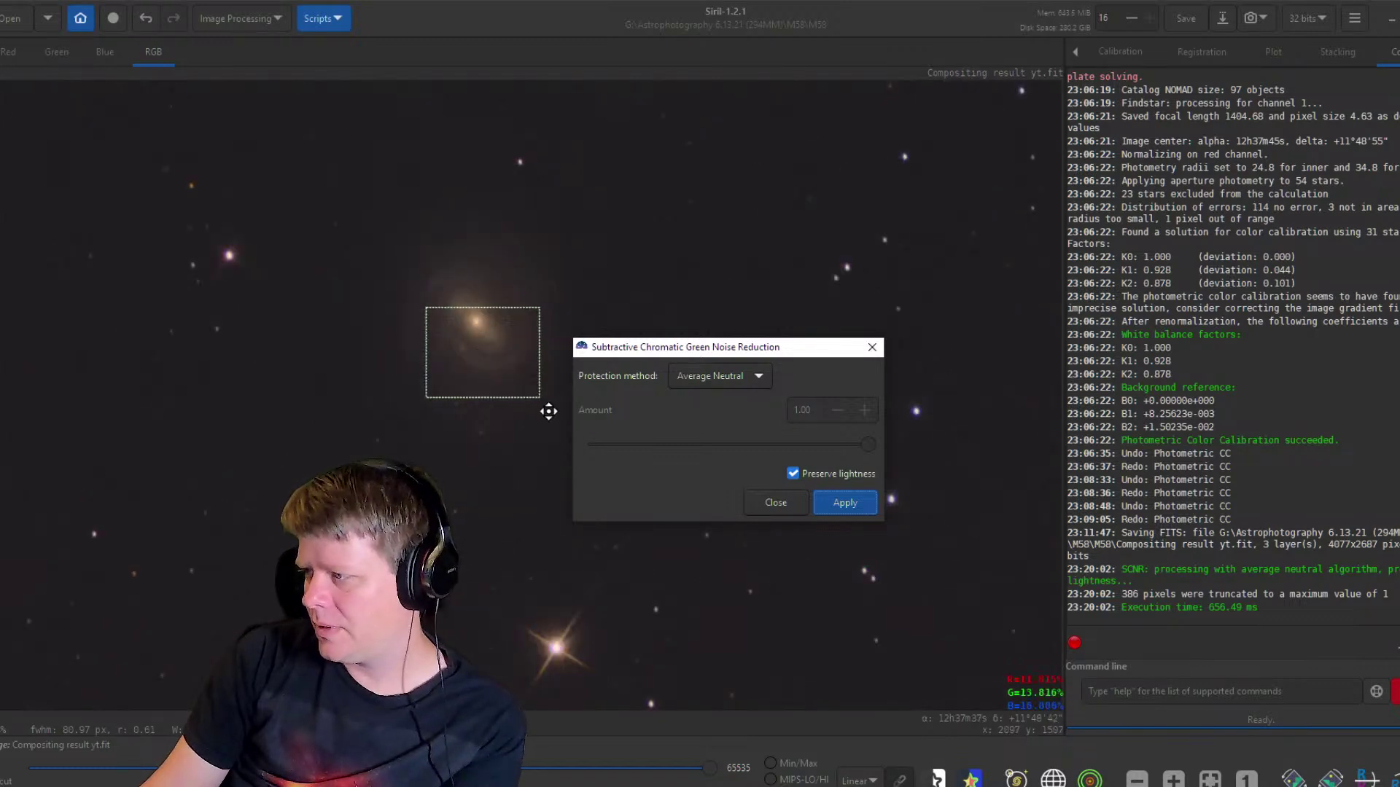
click(776, 503)
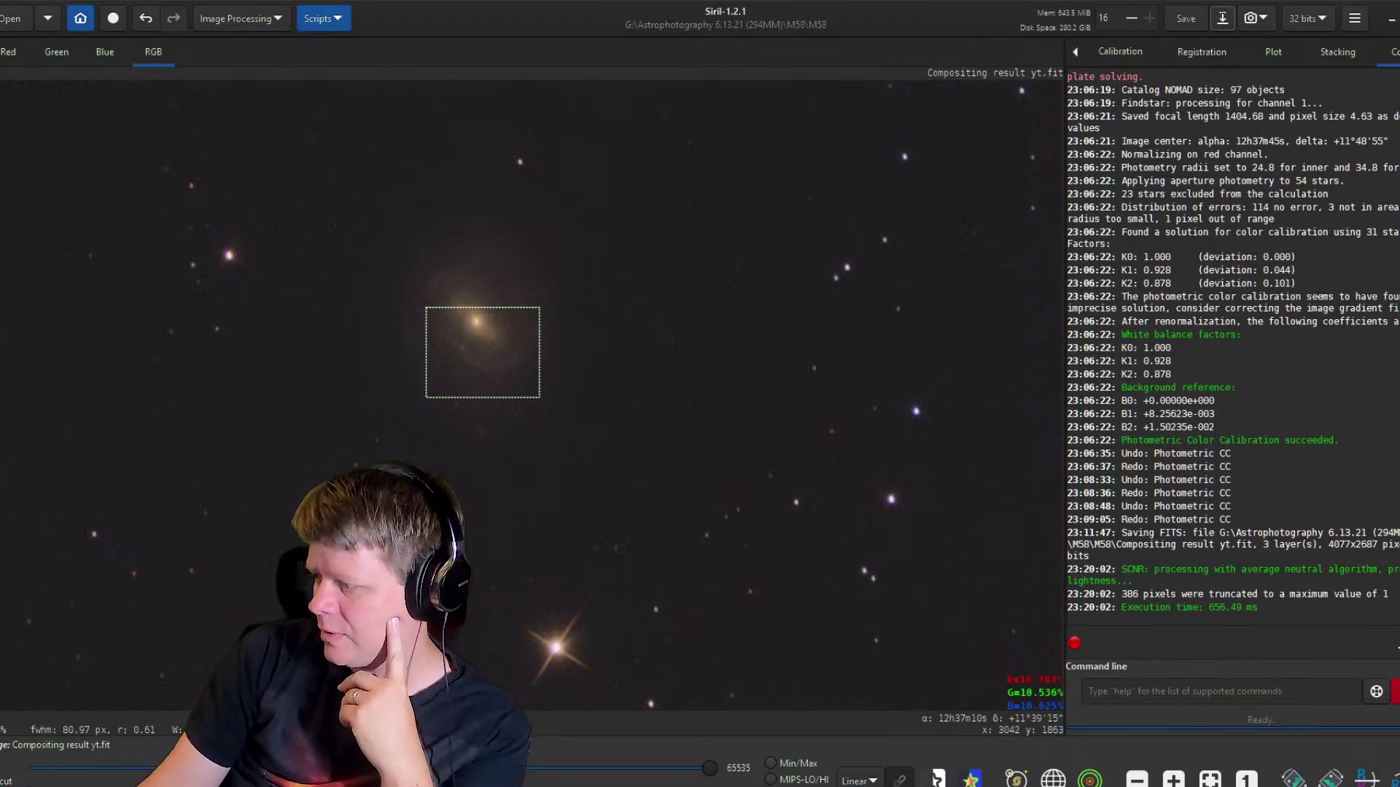
Switch to GIMP, hide all layers above final_M58_L in starless_final_M58_L.xcf, and copy that base layer.
key(alt+Tab)
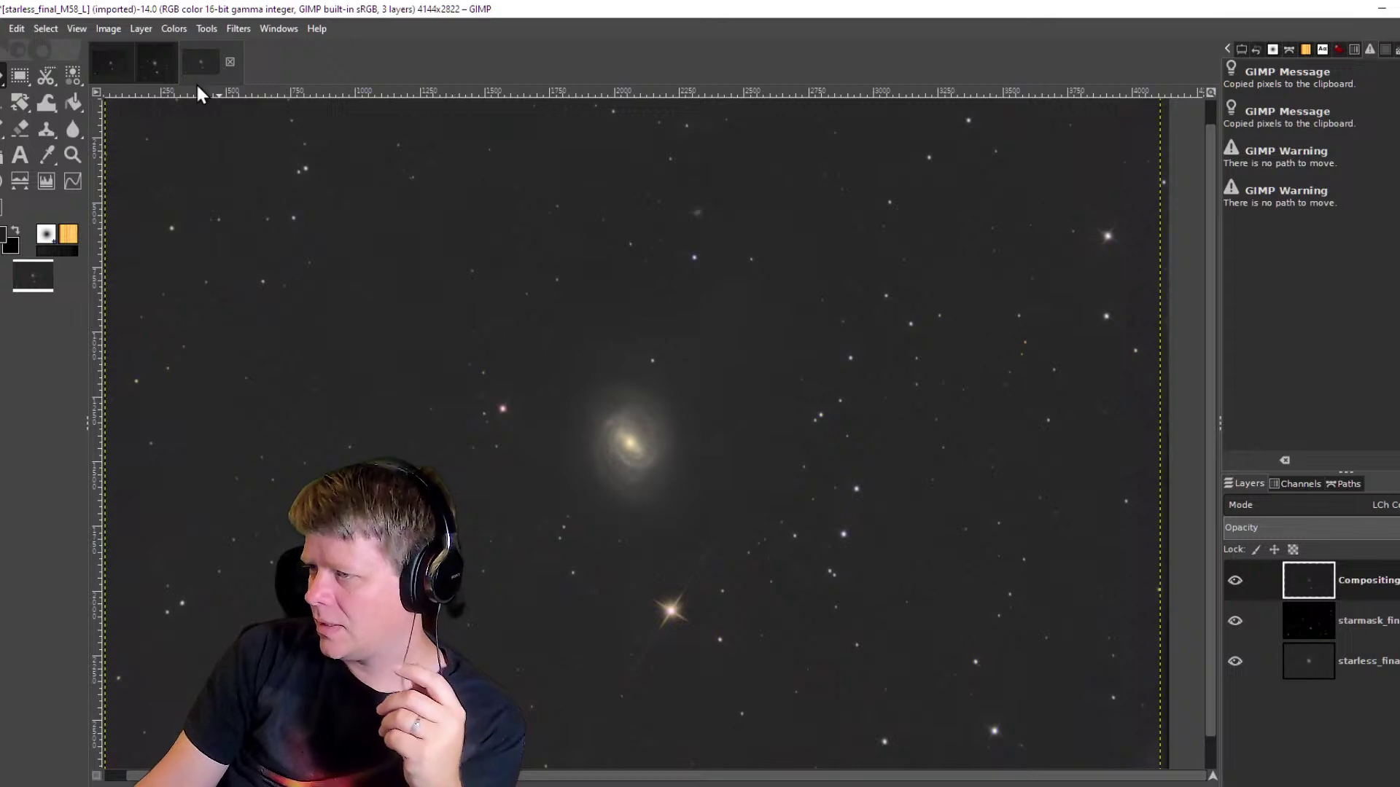
click(106, 69)
scroll(1312, 671, down, 1)
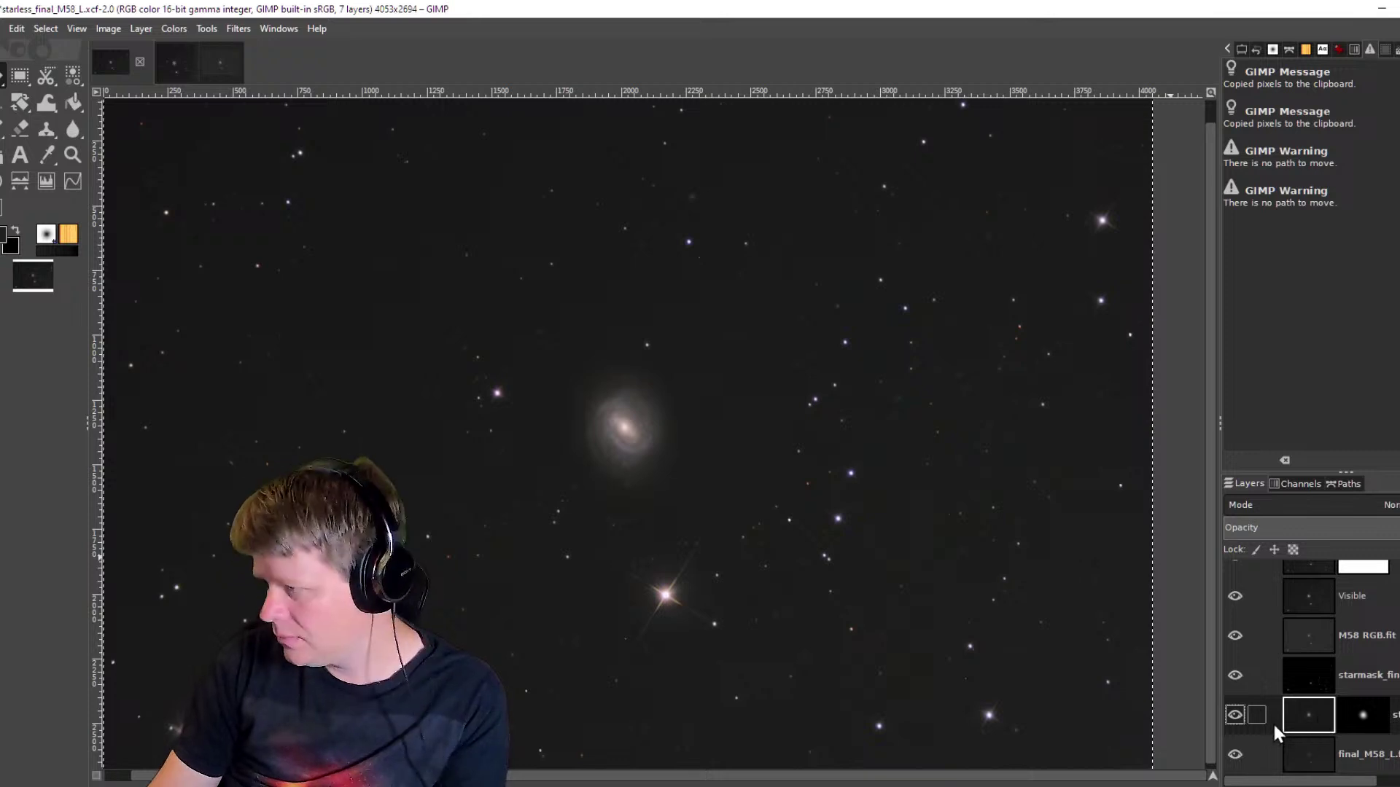
click(1235, 675)
click(1235, 596)
scroll(1236, 598, up, 1)
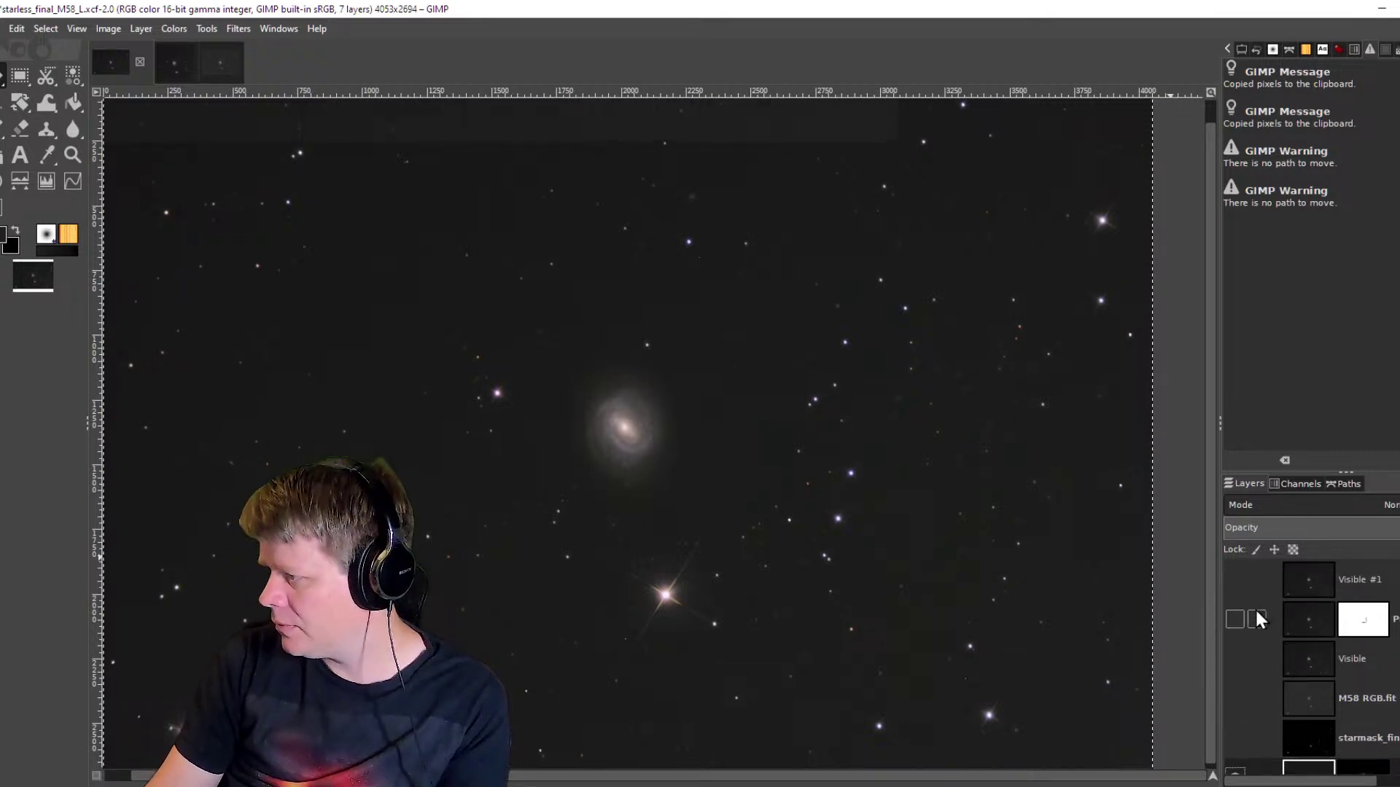
scroll(1253, 616, down, 1)
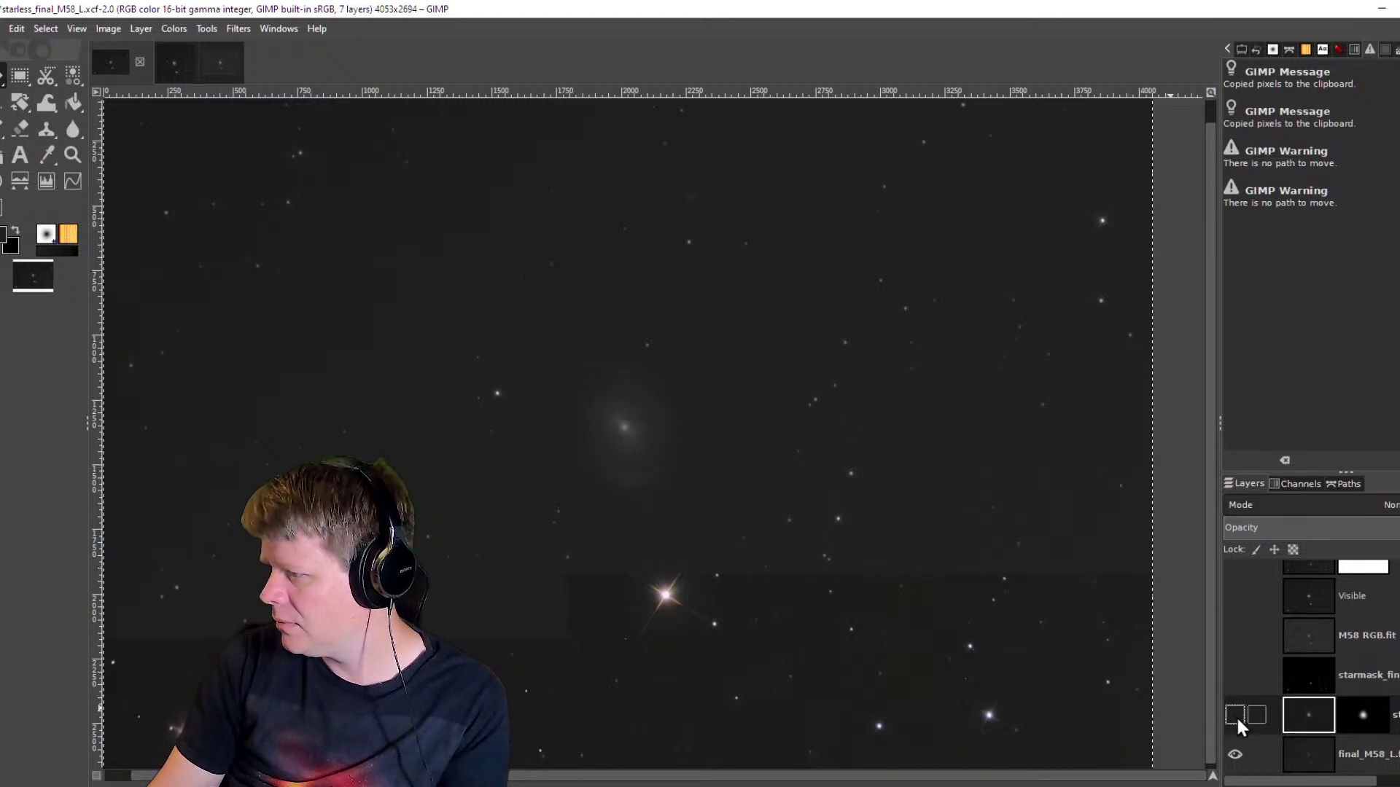
click(1375, 762)
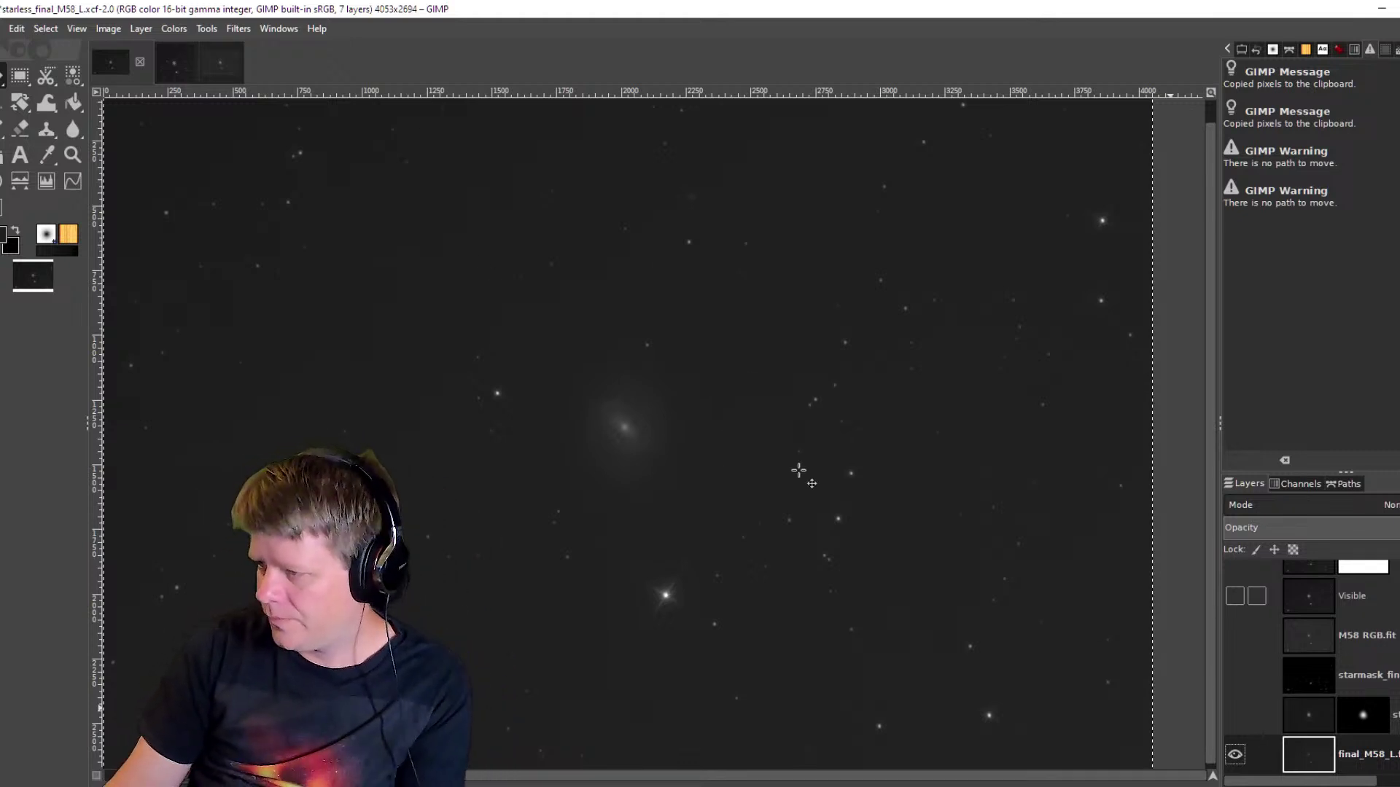
key(ctrl+c)
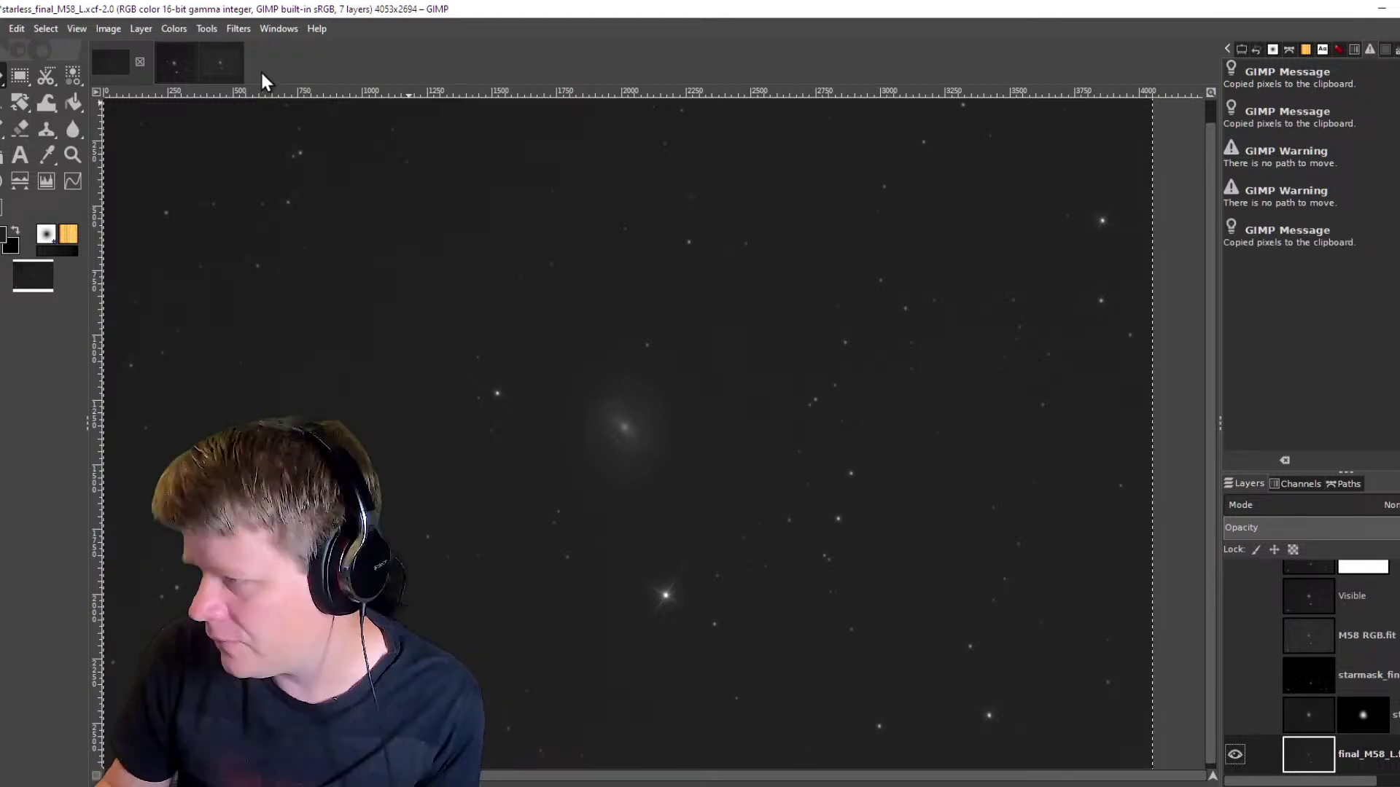
Switch to the starless_M58_L image, paste the copied image directly above the starless layer and turn the floating selection into a new layer.
click(213, 62)
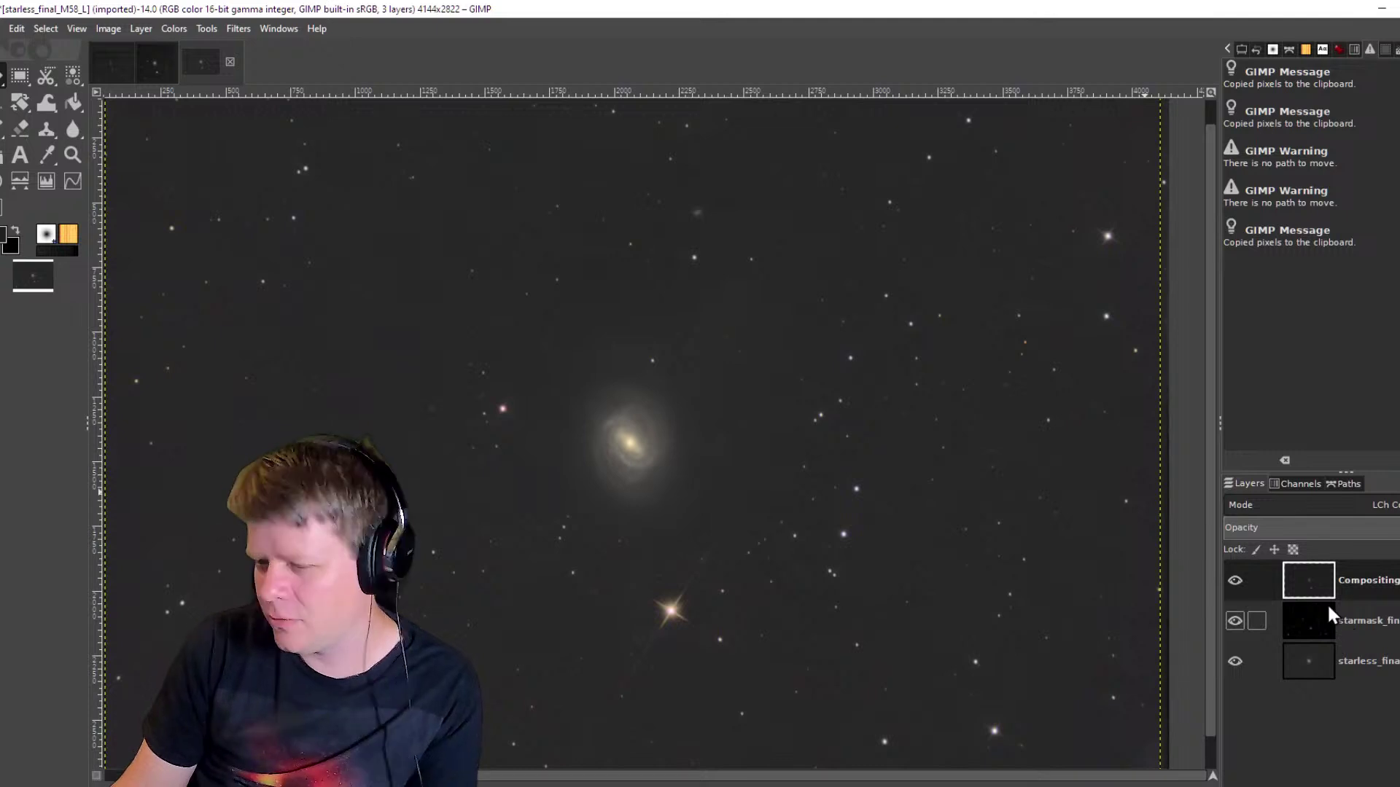
click(1388, 669)
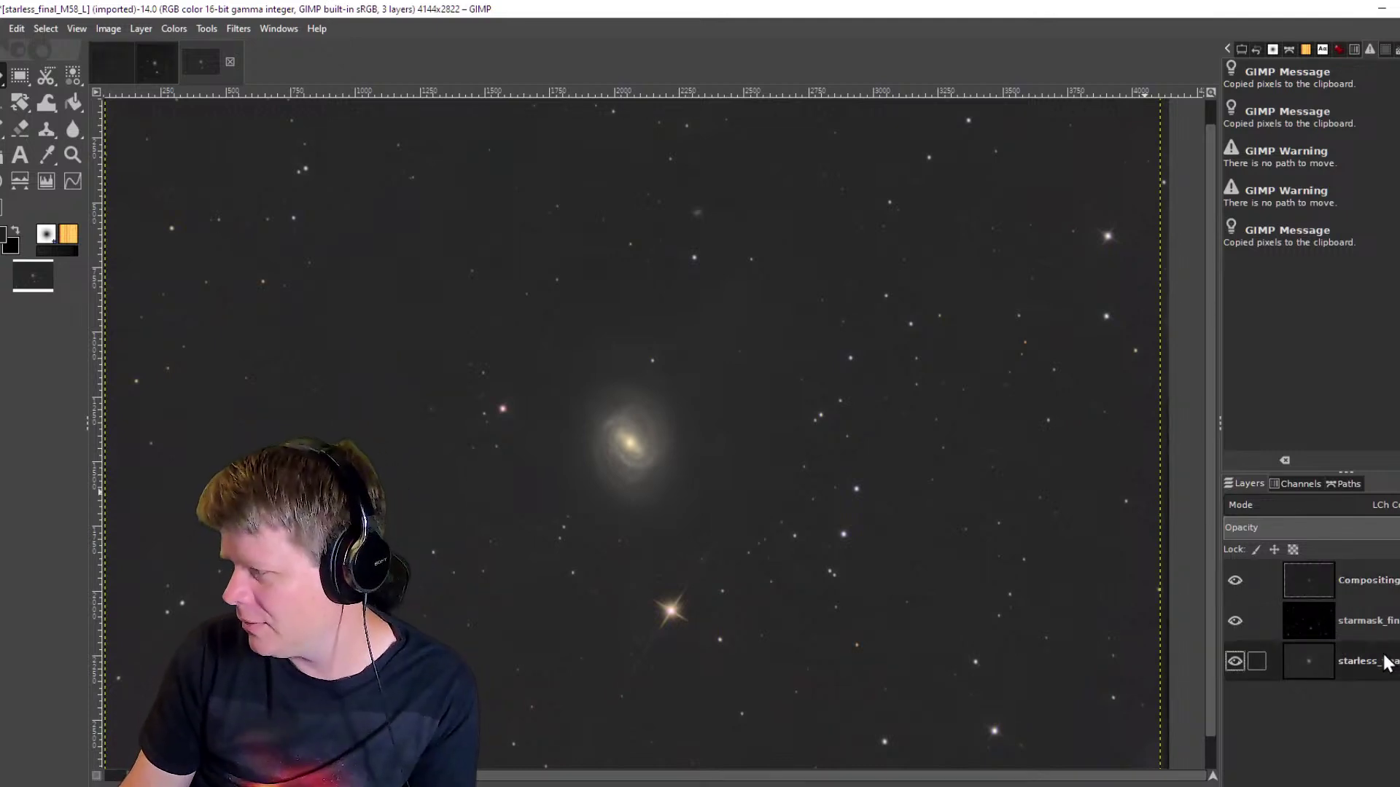
click(1362, 618)
click(1376, 661)
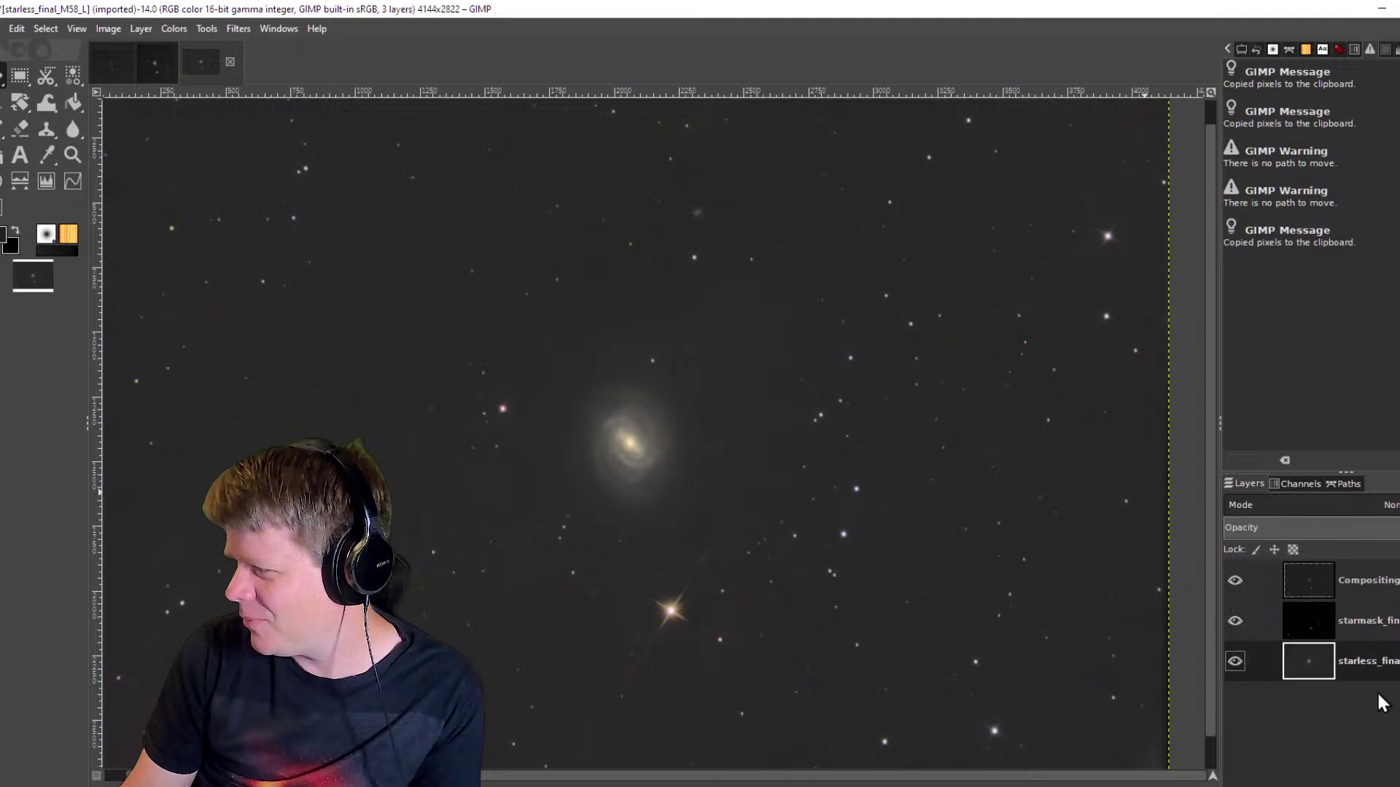
key(ctrl+v)
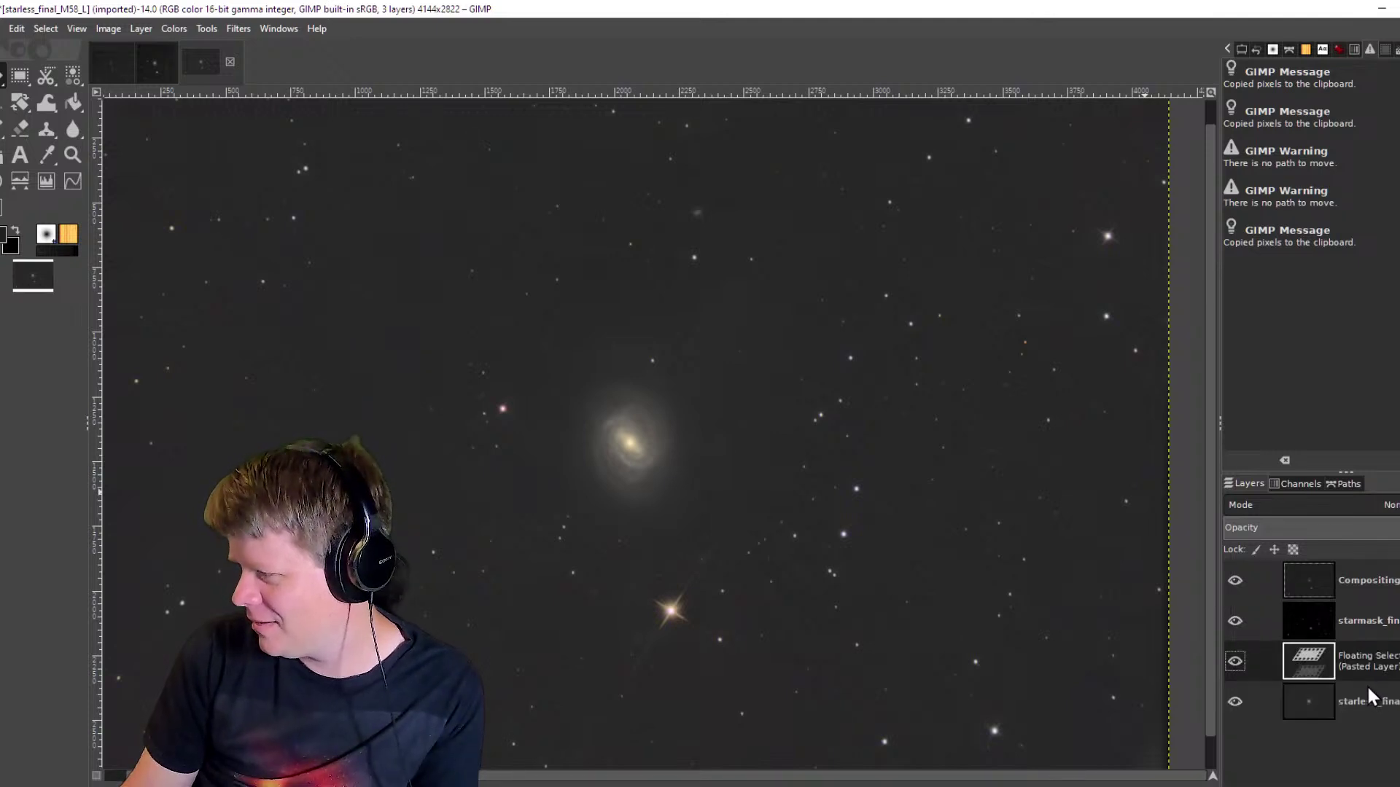
right_click(1363, 652)
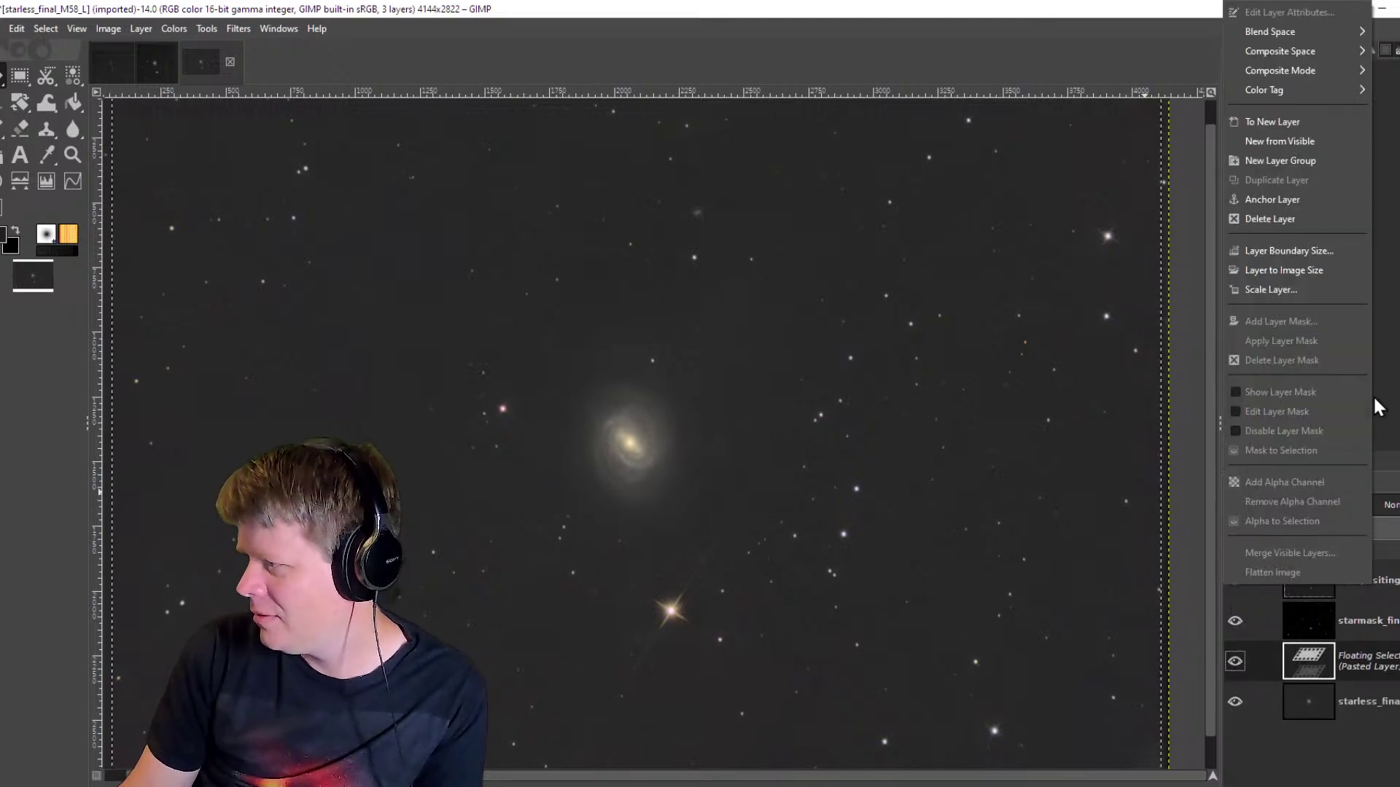
click(1289, 123)
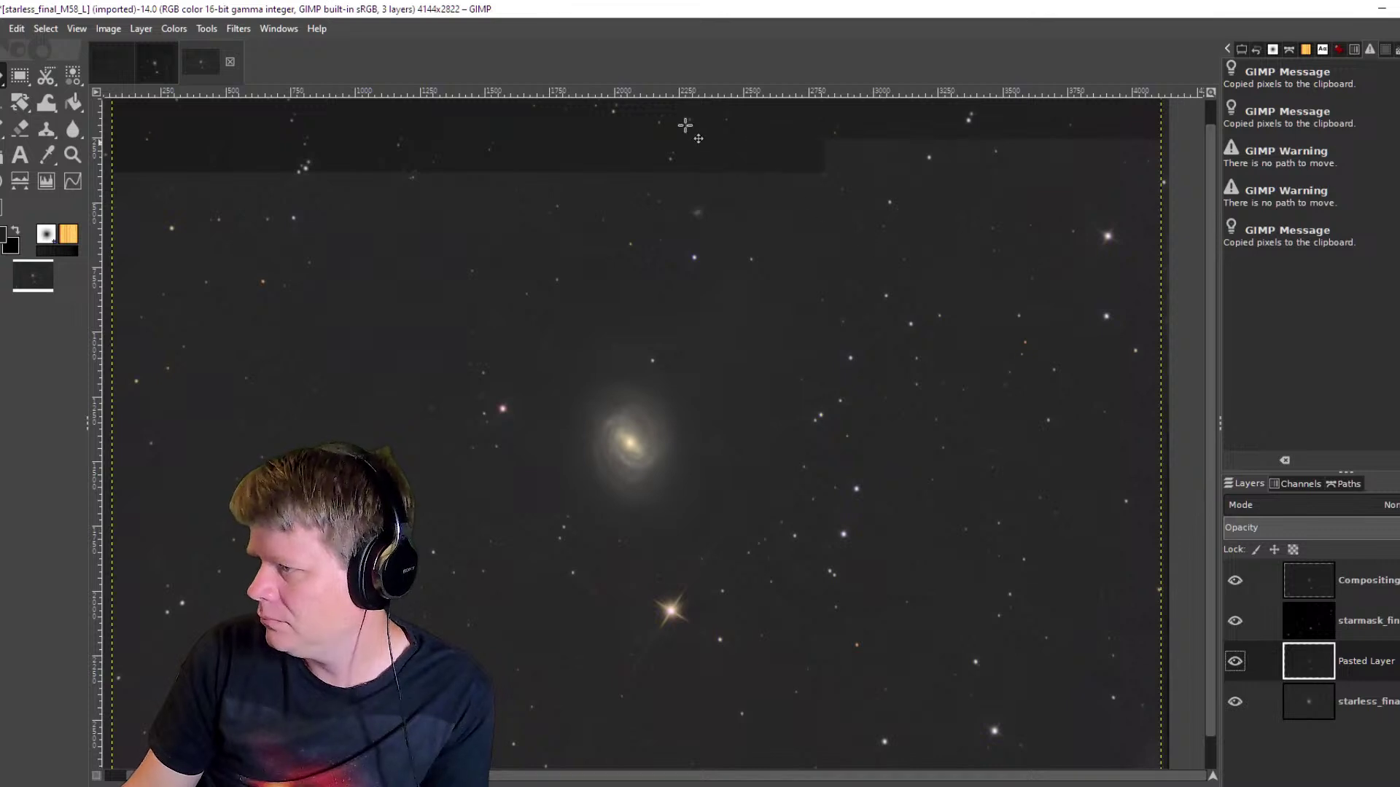
Move the pasted layer until its stars line up exactly with the matching stars in the rest of the image.
scroll(687, 131, up, 5)
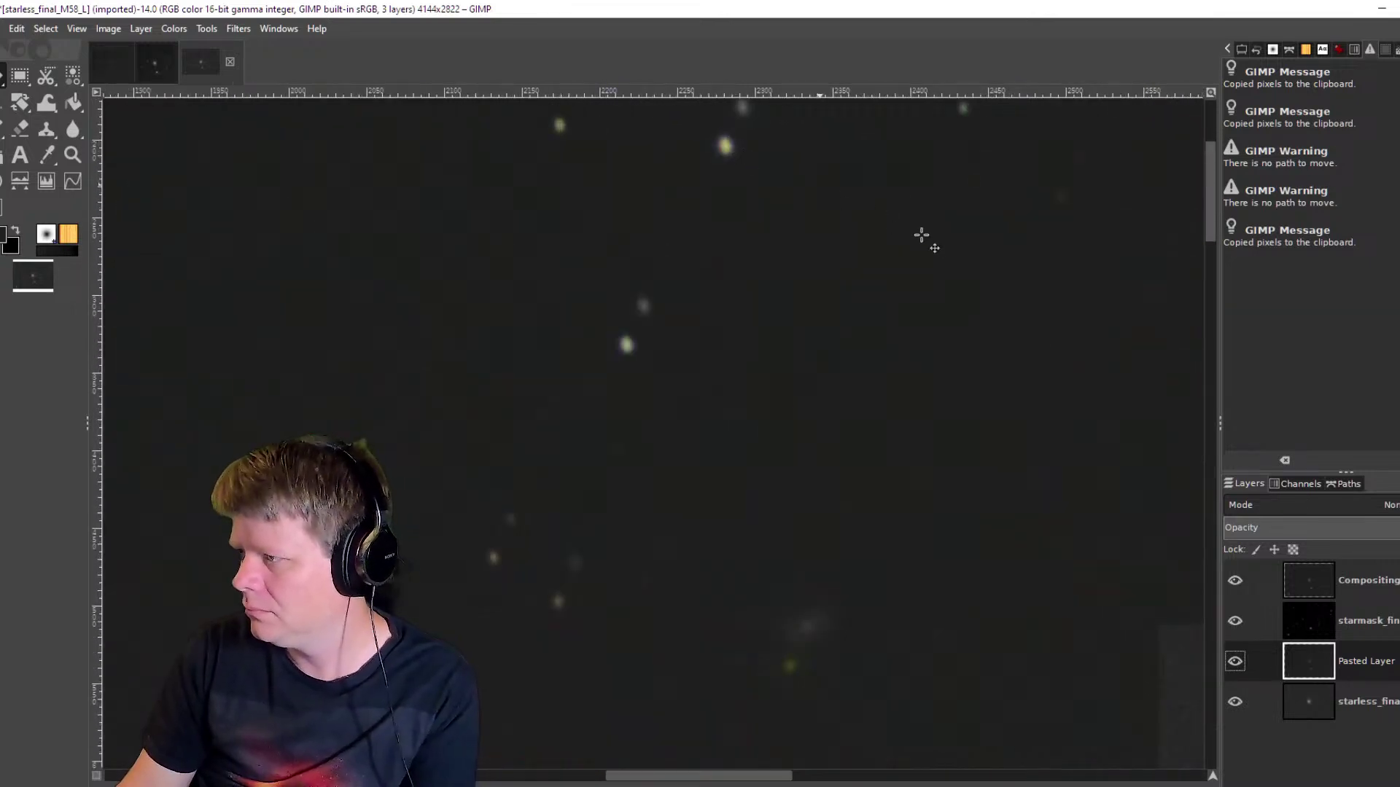
drag(871, 216, 821, 381)
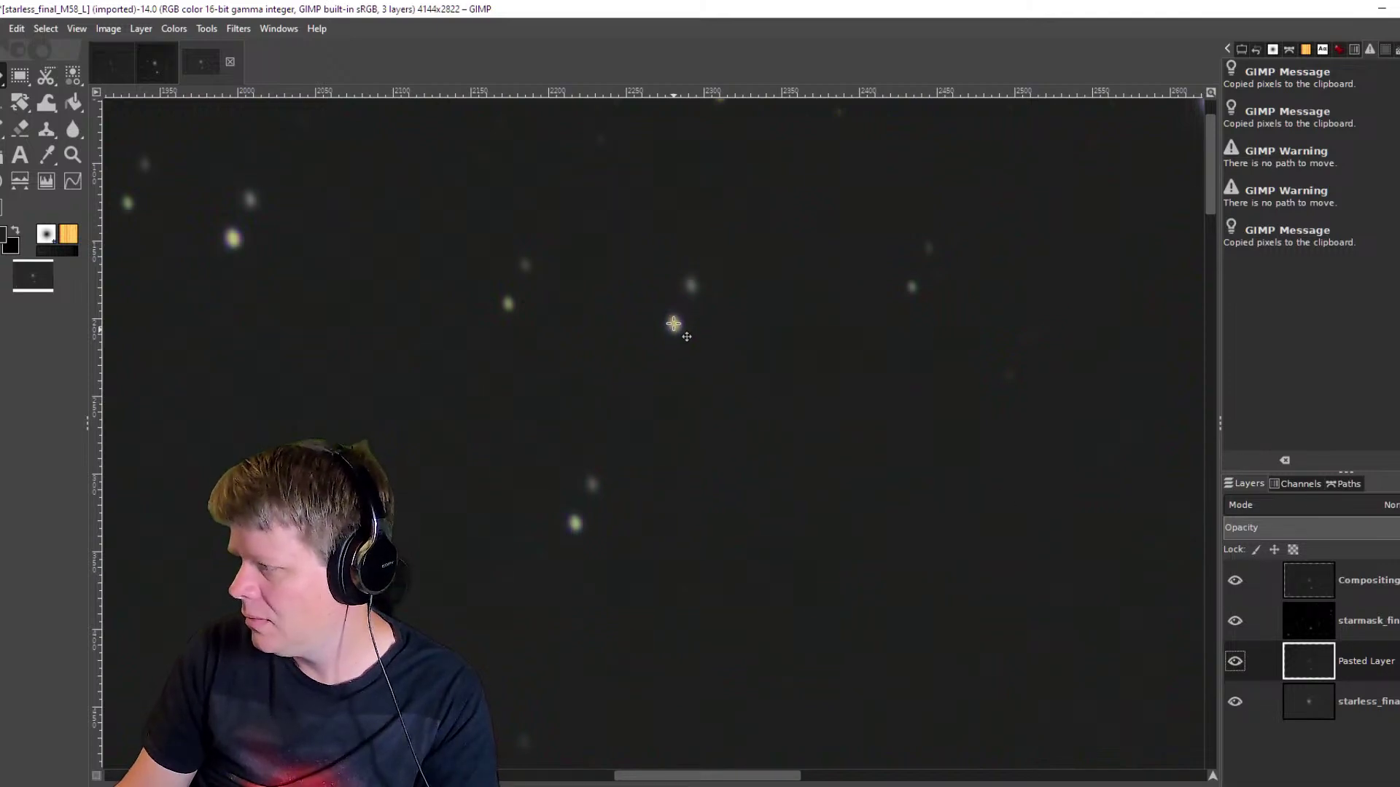
key(Right)
key(Right)
key(Right)
key(Right)
key(Right)
key(Right)
key(Right)
key(Up)
key(Up)
key(Up)
key(Up)
key(Up)
key(Up)
key(Up)
key(Up)
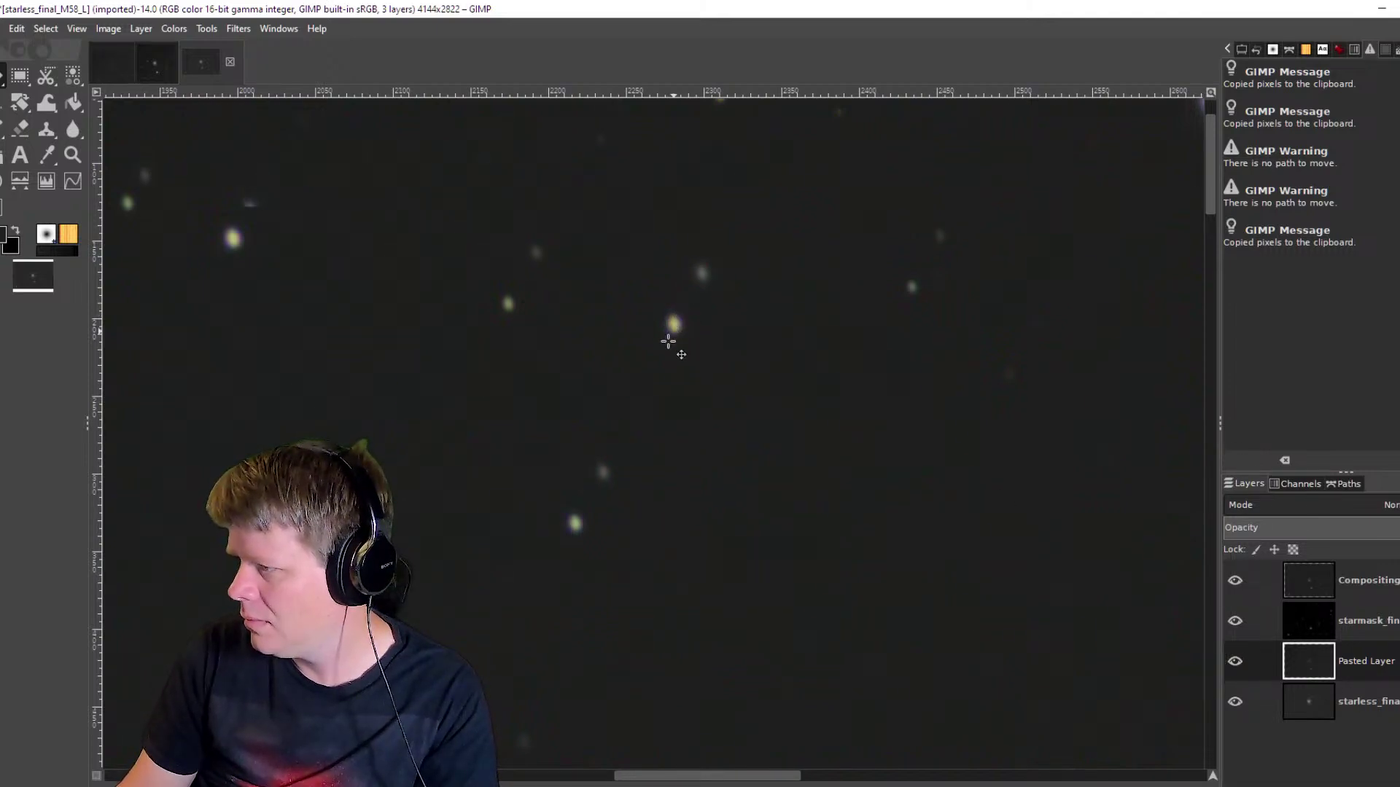
drag(668, 342, 655, 365)
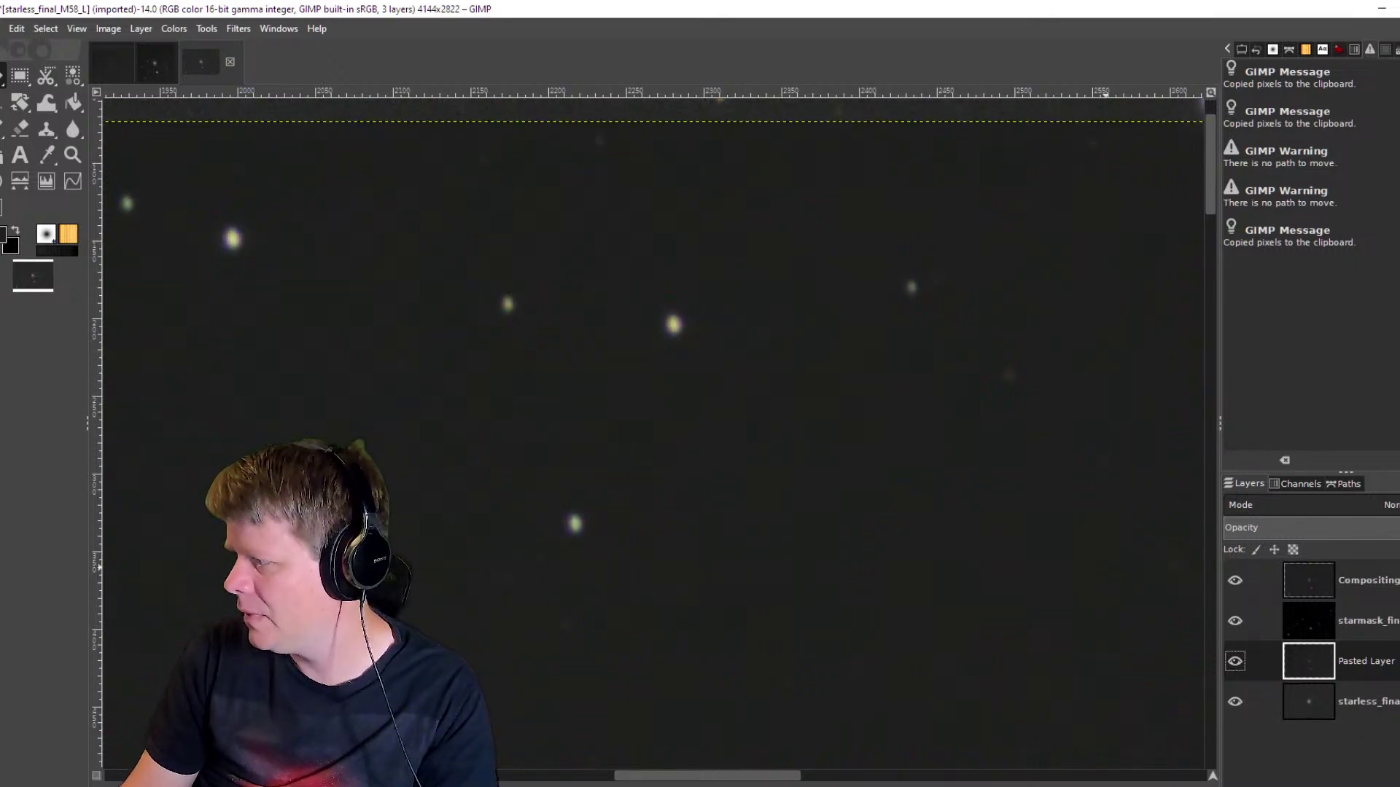
Move the starless layer above the pasted layer in the layer stack.
mouse_move(1362, 672)
mouse_down()
mouse_move(1368, 730)
mouse_move(1346, 672)
mouse_up()
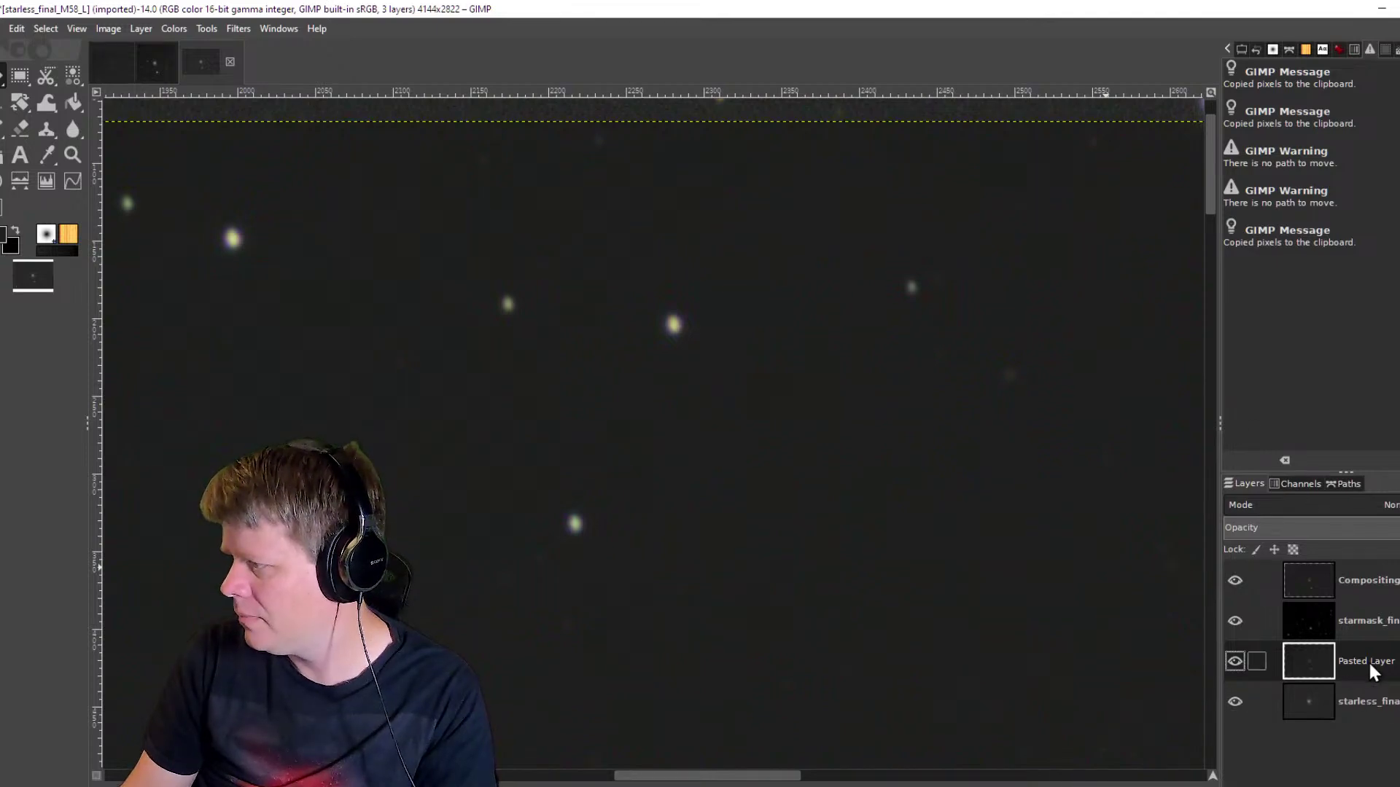
click(1329, 715)
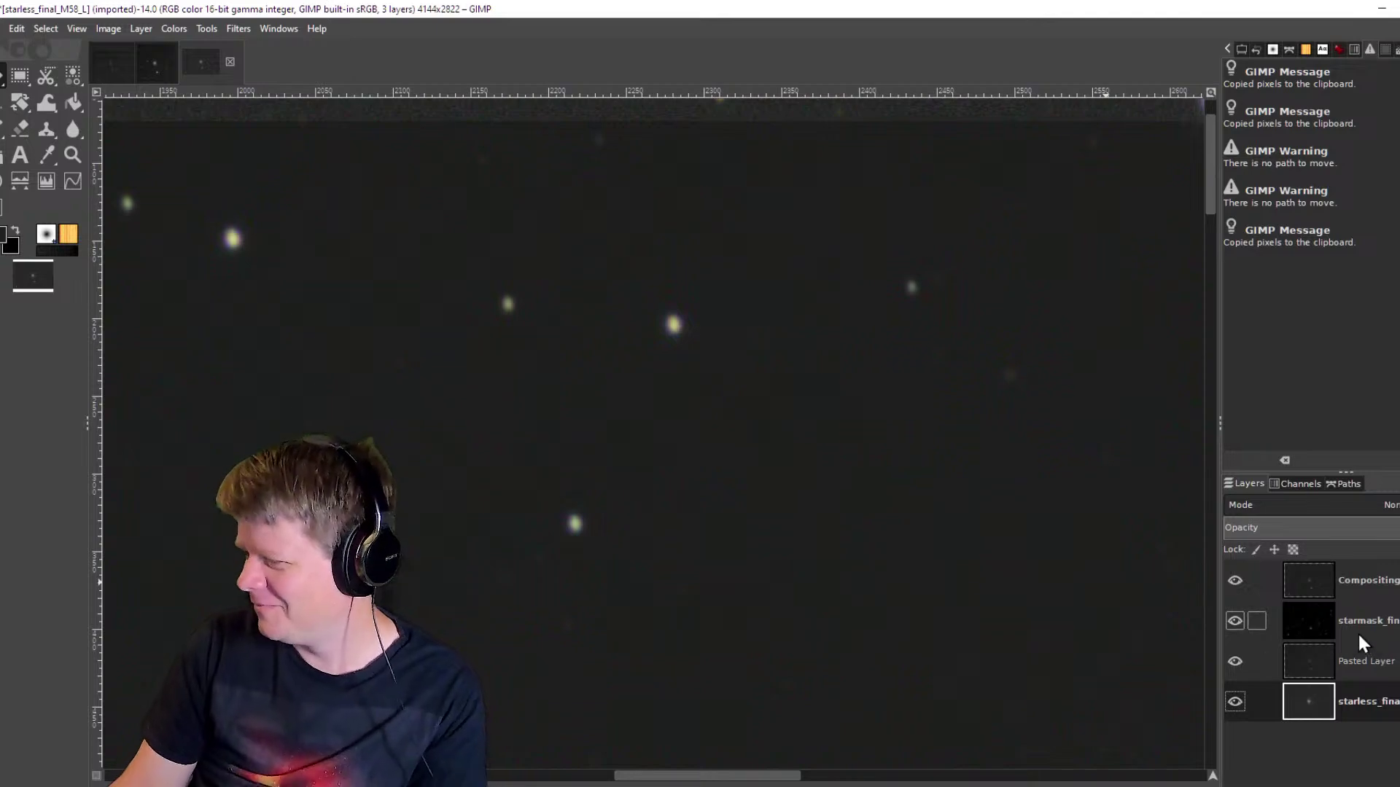
drag(1300, 709, 1299, 646)
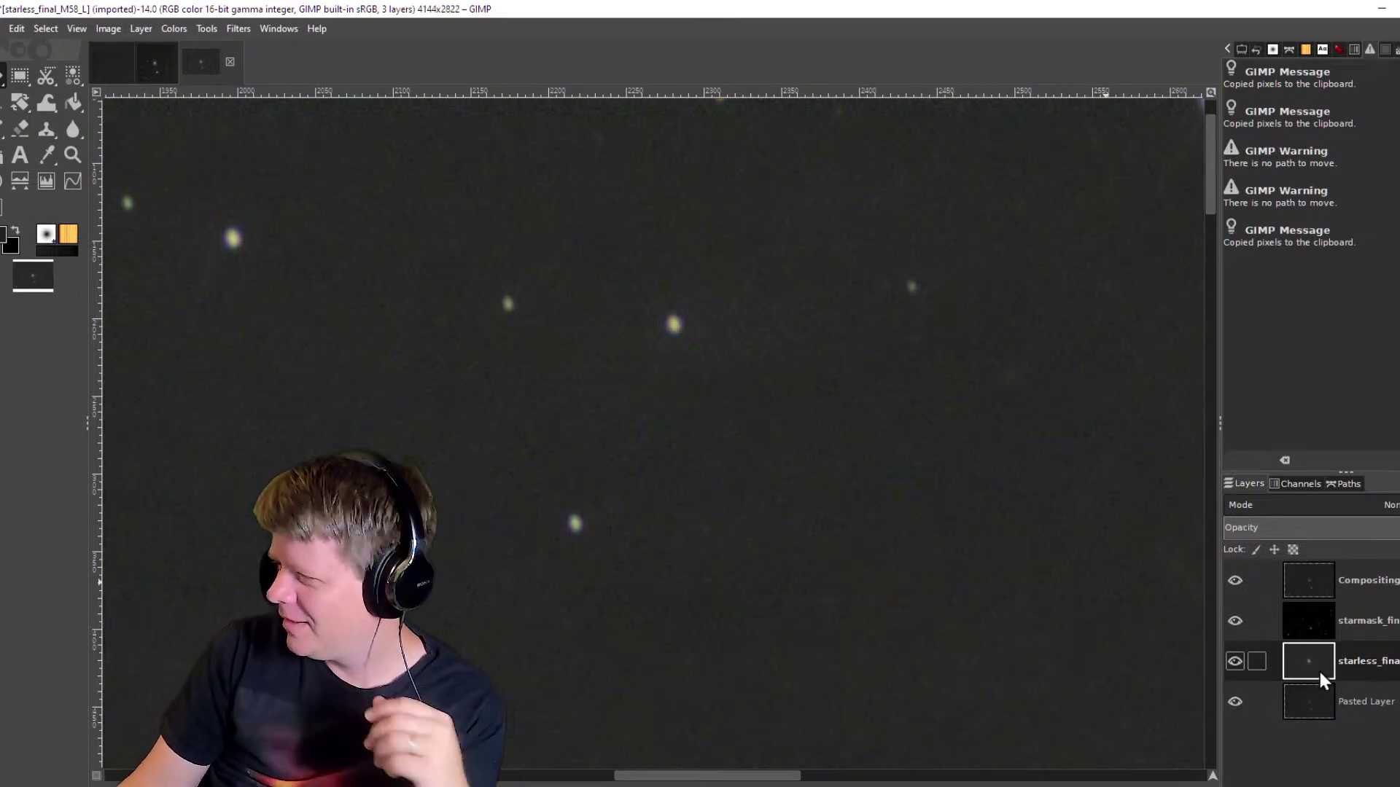
scroll(772, 558, down, 3)
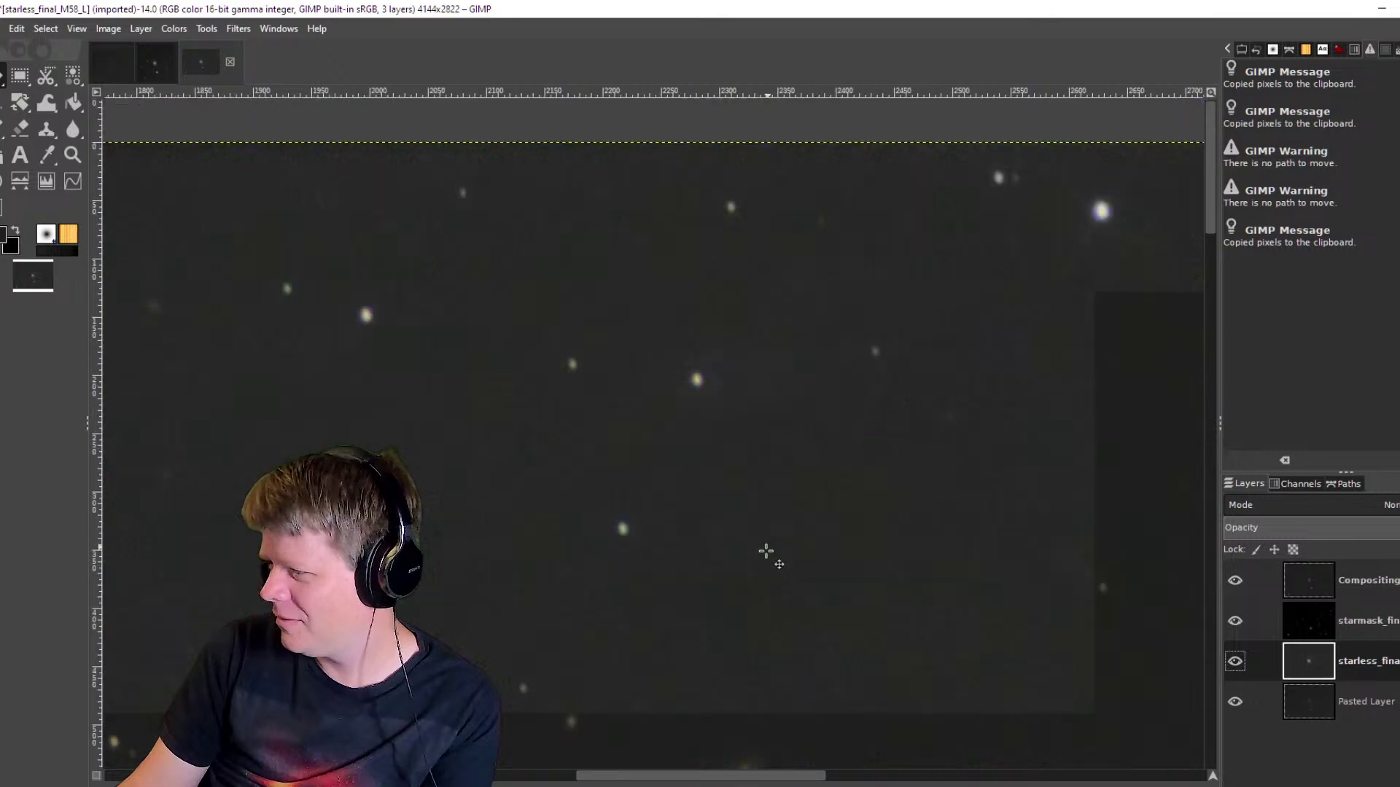
scroll(765, 571, down, 5)
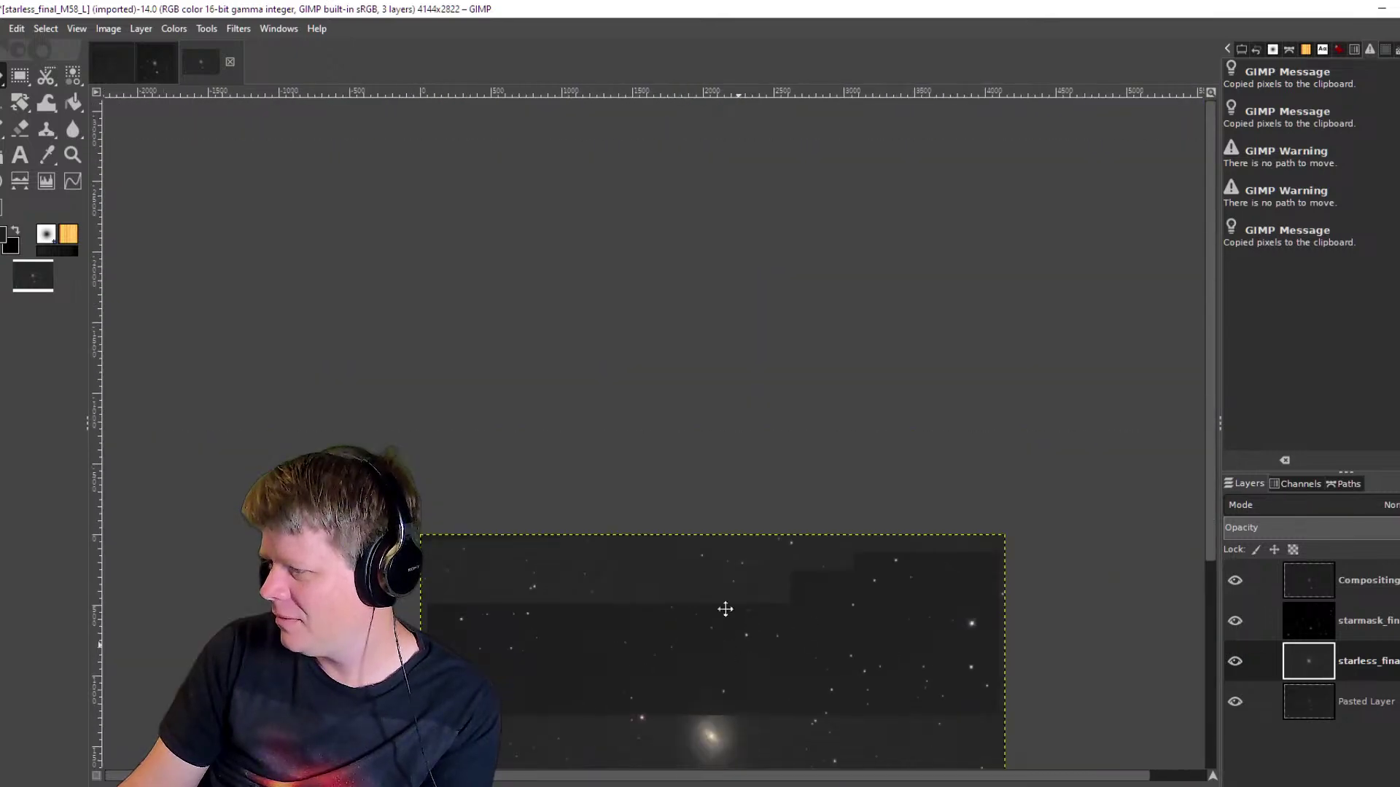
scroll(659, 532, up, 6)
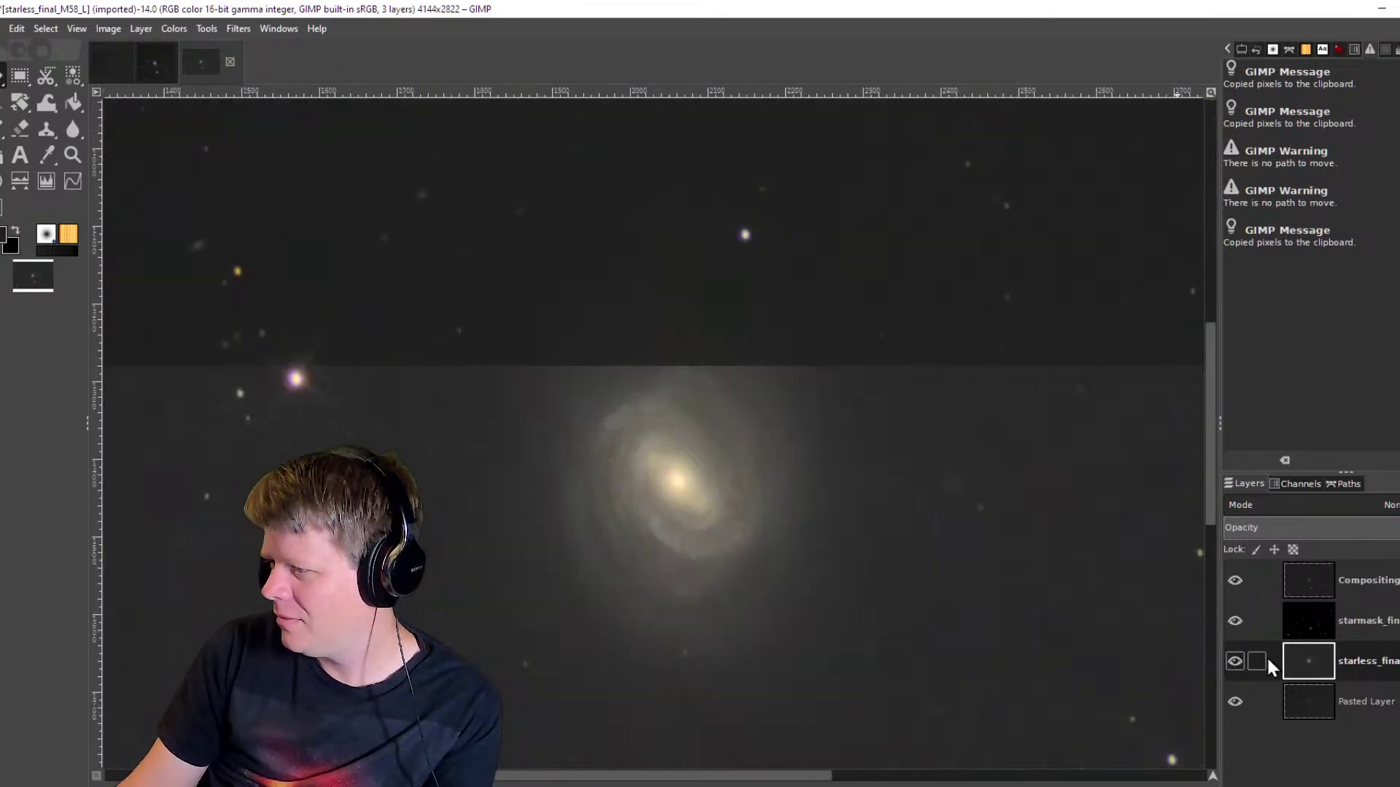
Add a black (full transparency) layer mask to the starless layer.
right_click(1311, 657)
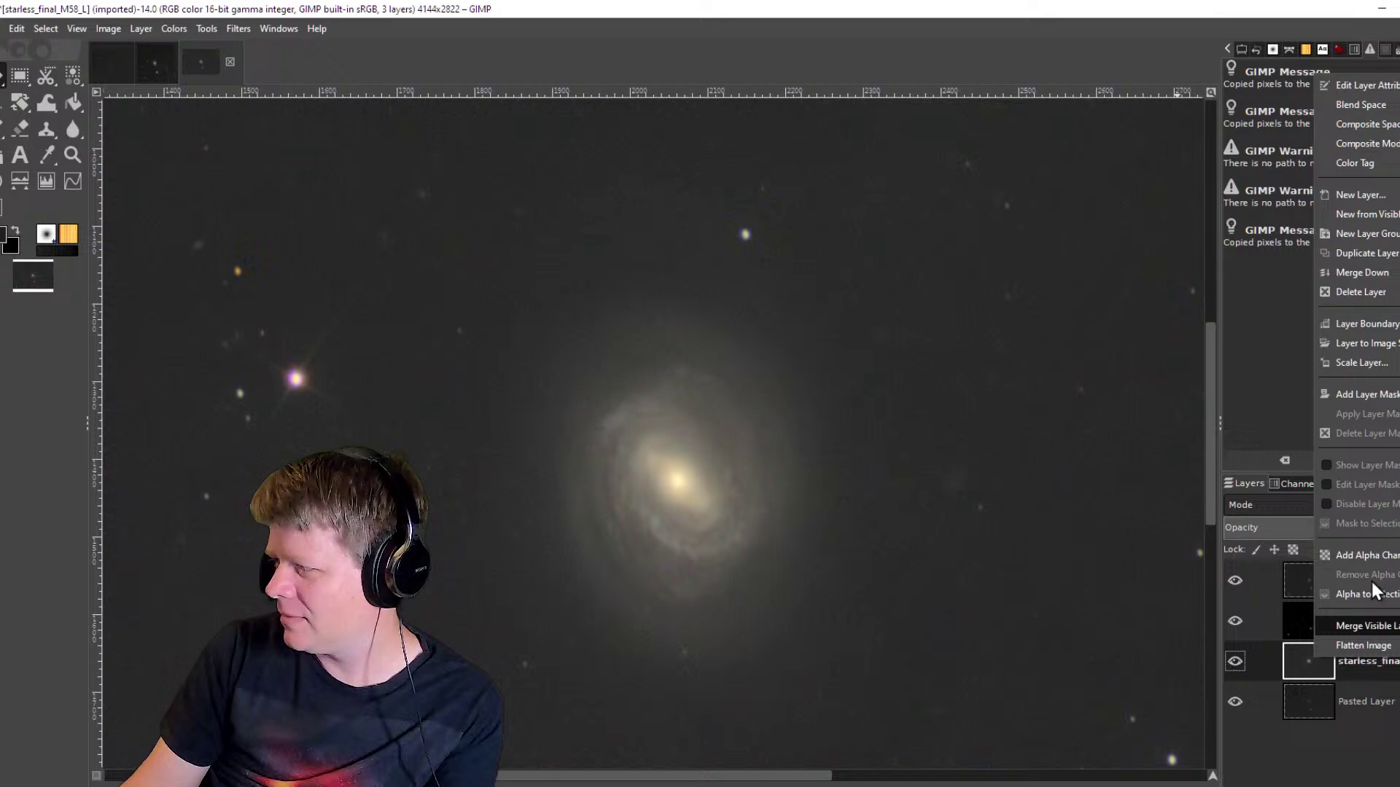
click(1368, 395)
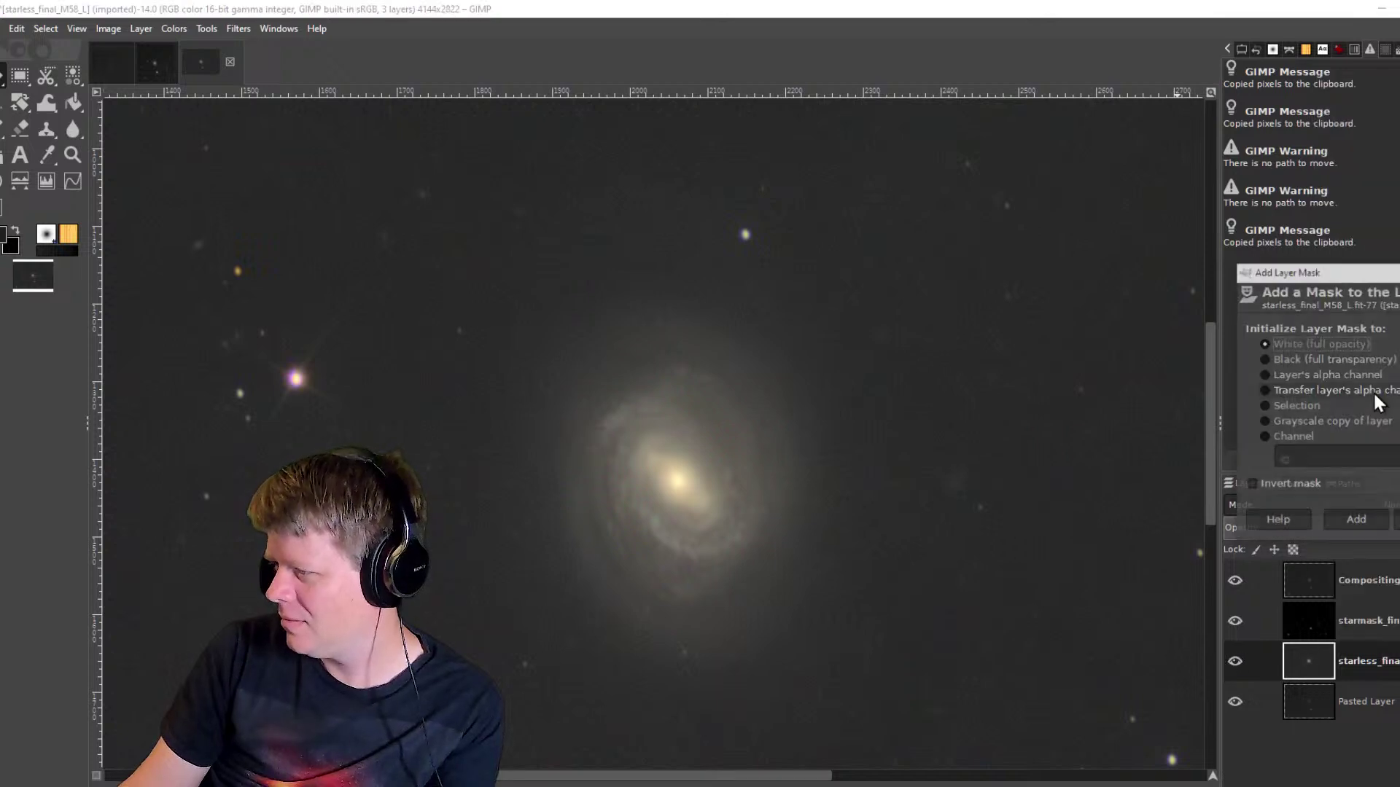
click(1306, 357)
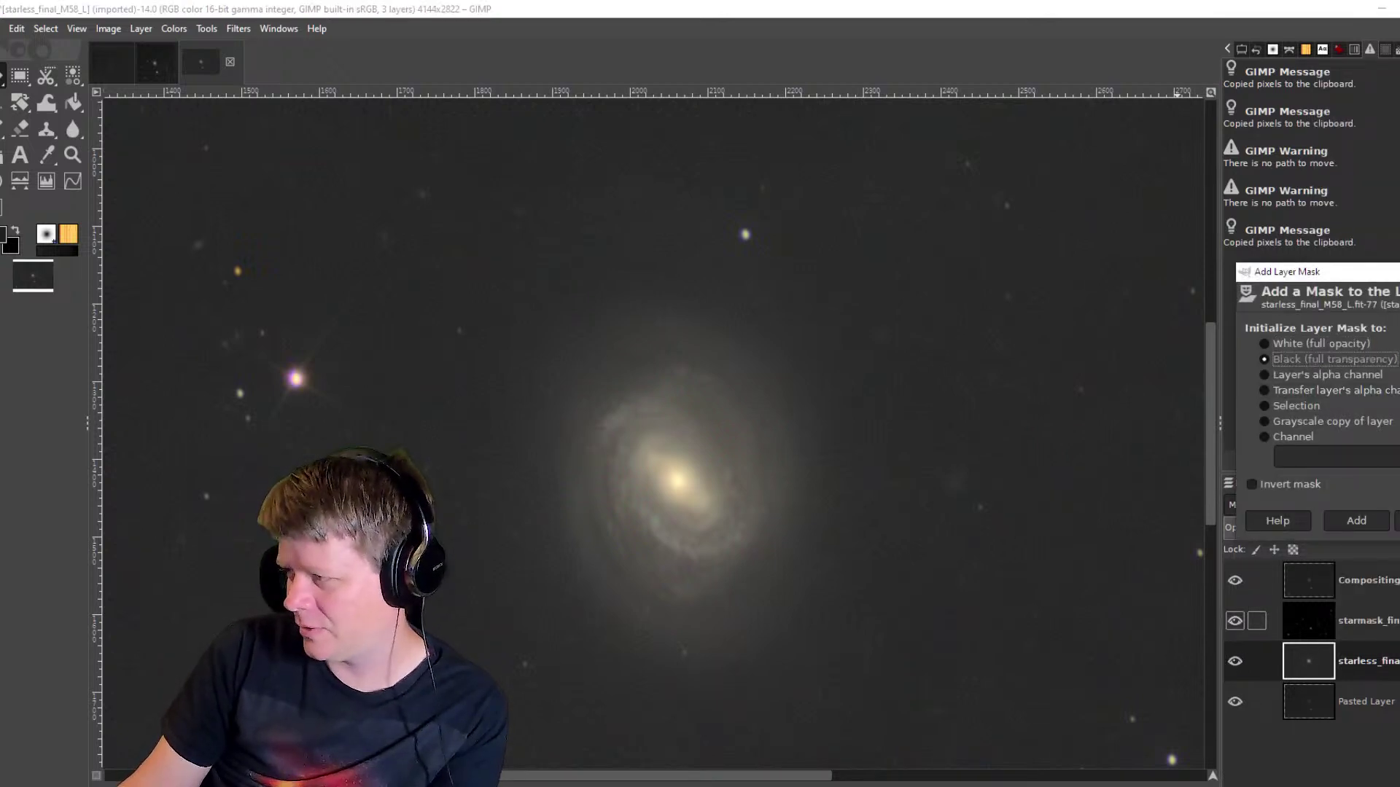
click(1375, 522)
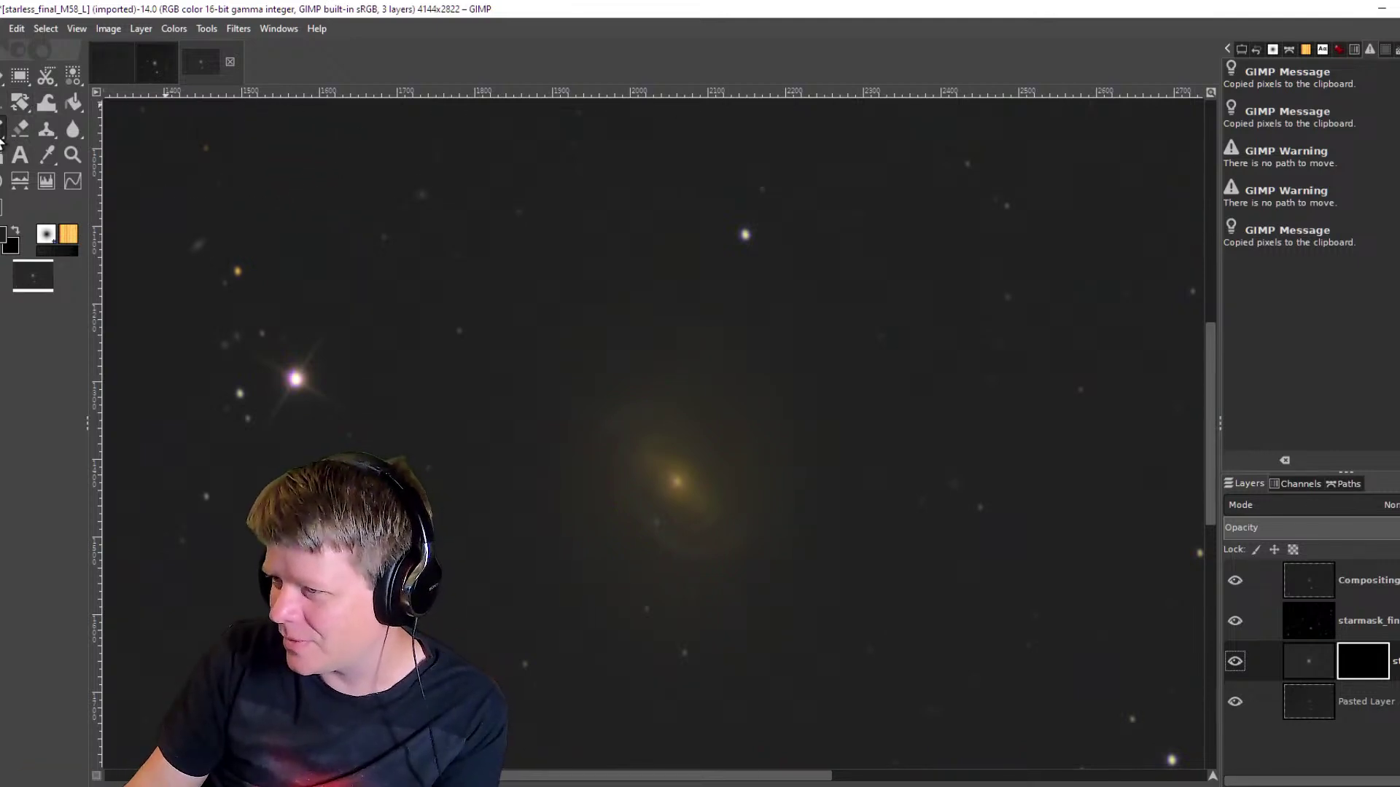
Set the foreground colour to white and paint over the whole galaxy and its halo on the starless layer's mask.
click(7, 237)
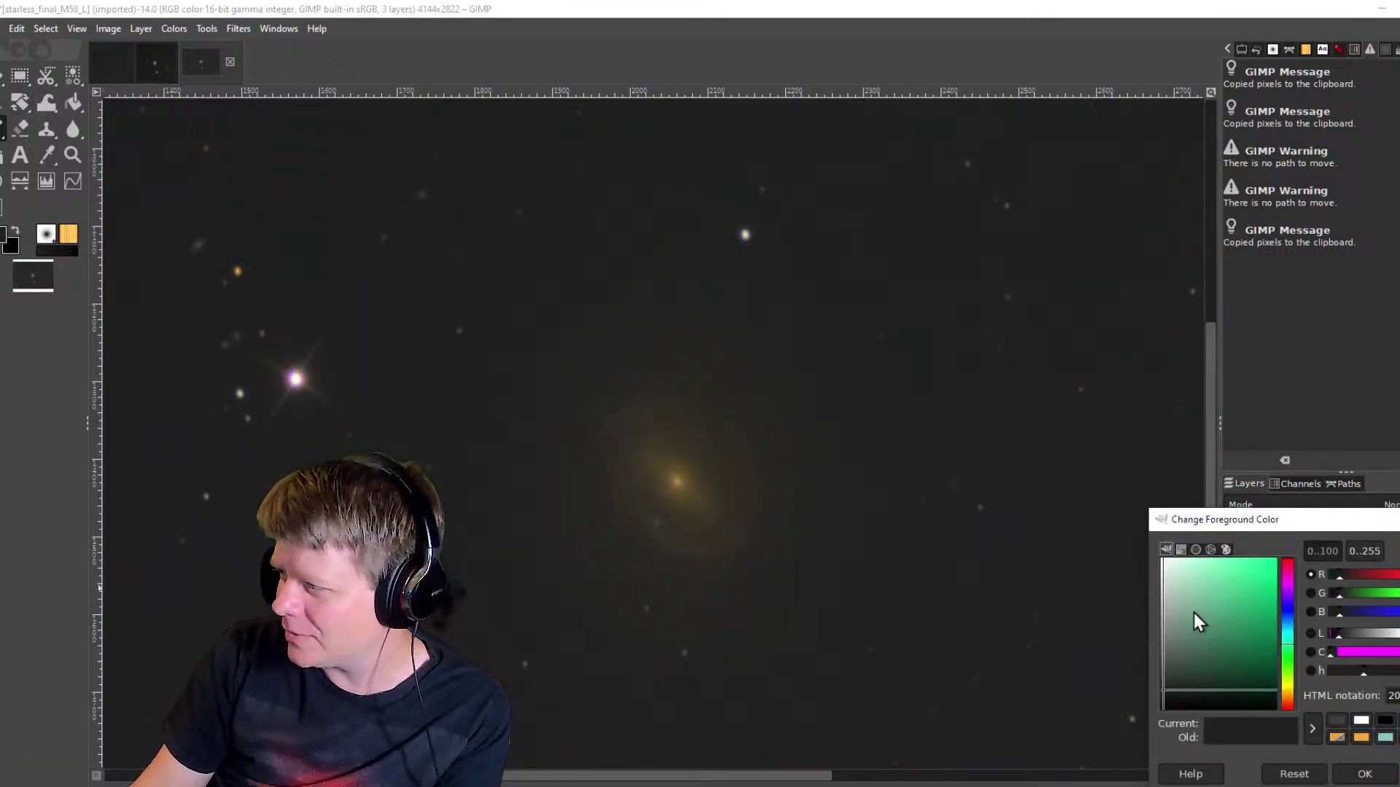
drag(1191, 622, 1132, 536)
click(1360, 773)
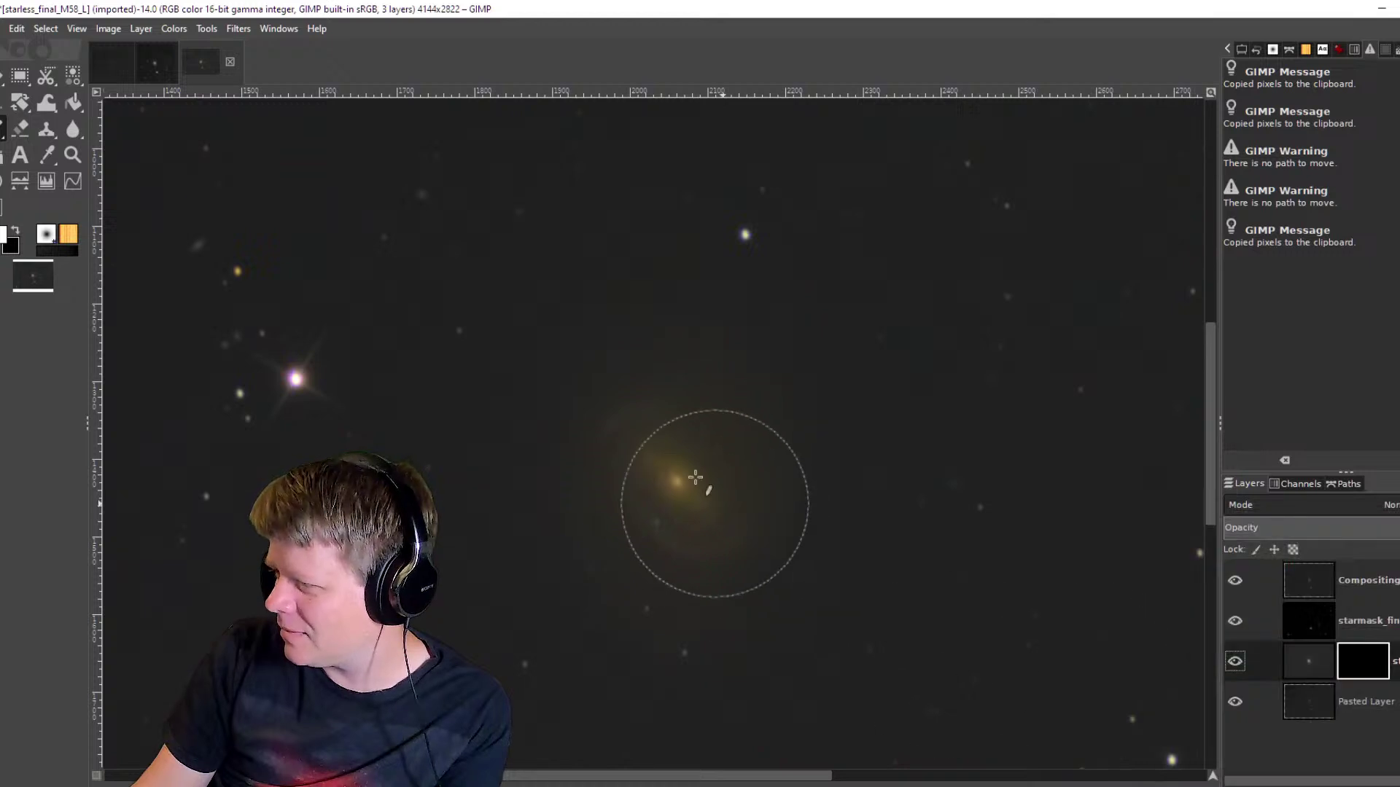
mouse_move(674, 451)
mouse_down()
mouse_move(681, 531)
mouse_move(744, 553)
mouse_move(759, 460)
mouse_move(710, 379)
mouse_move(621, 344)
mouse_move(576, 350)
mouse_move(562, 462)
mouse_move(583, 590)
mouse_move(666, 628)
mouse_move(777, 583)
mouse_up()
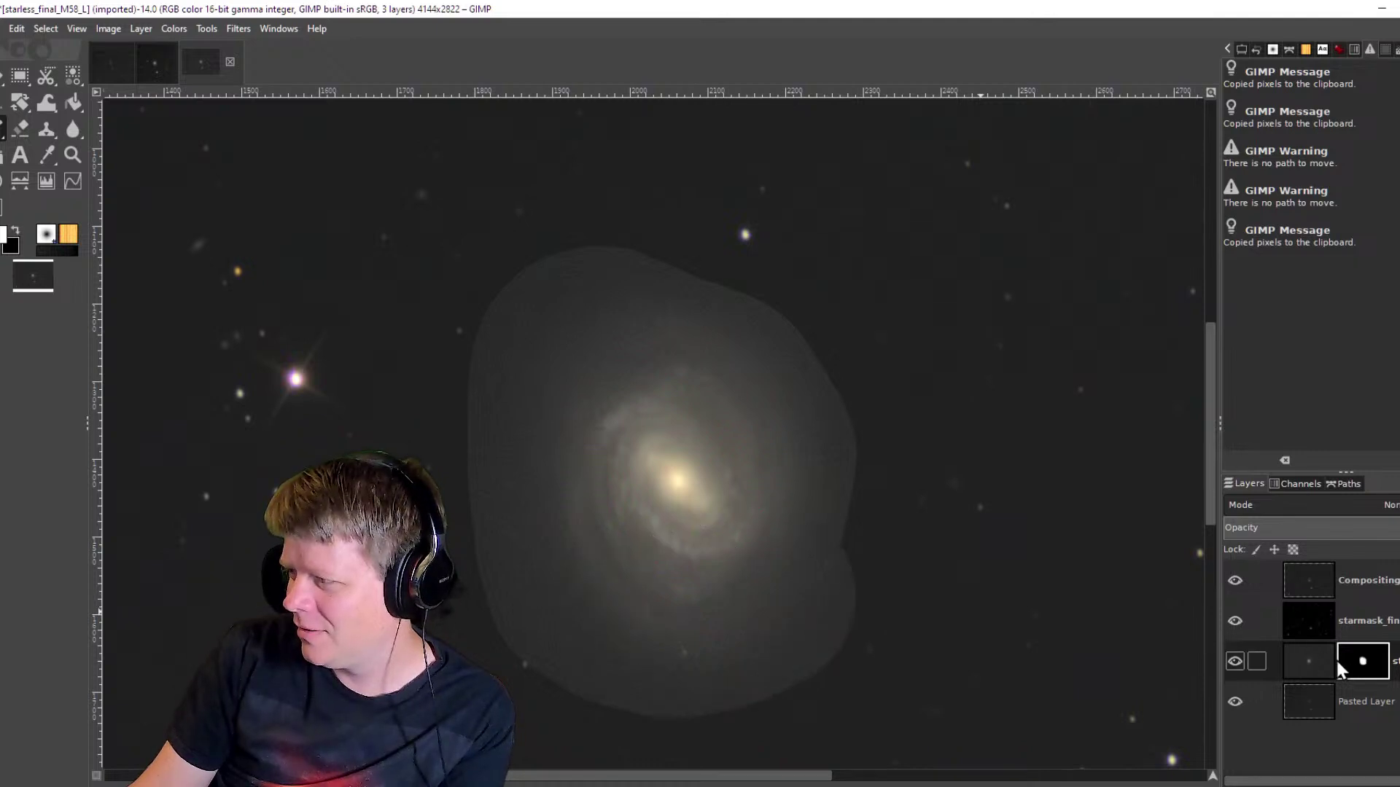
Soften the edge of the starless layer's mask with a Gaussian Blur of size 55.27 in X and Y.
click(239, 28)
mouse_move(296, 144)
click(499, 158)
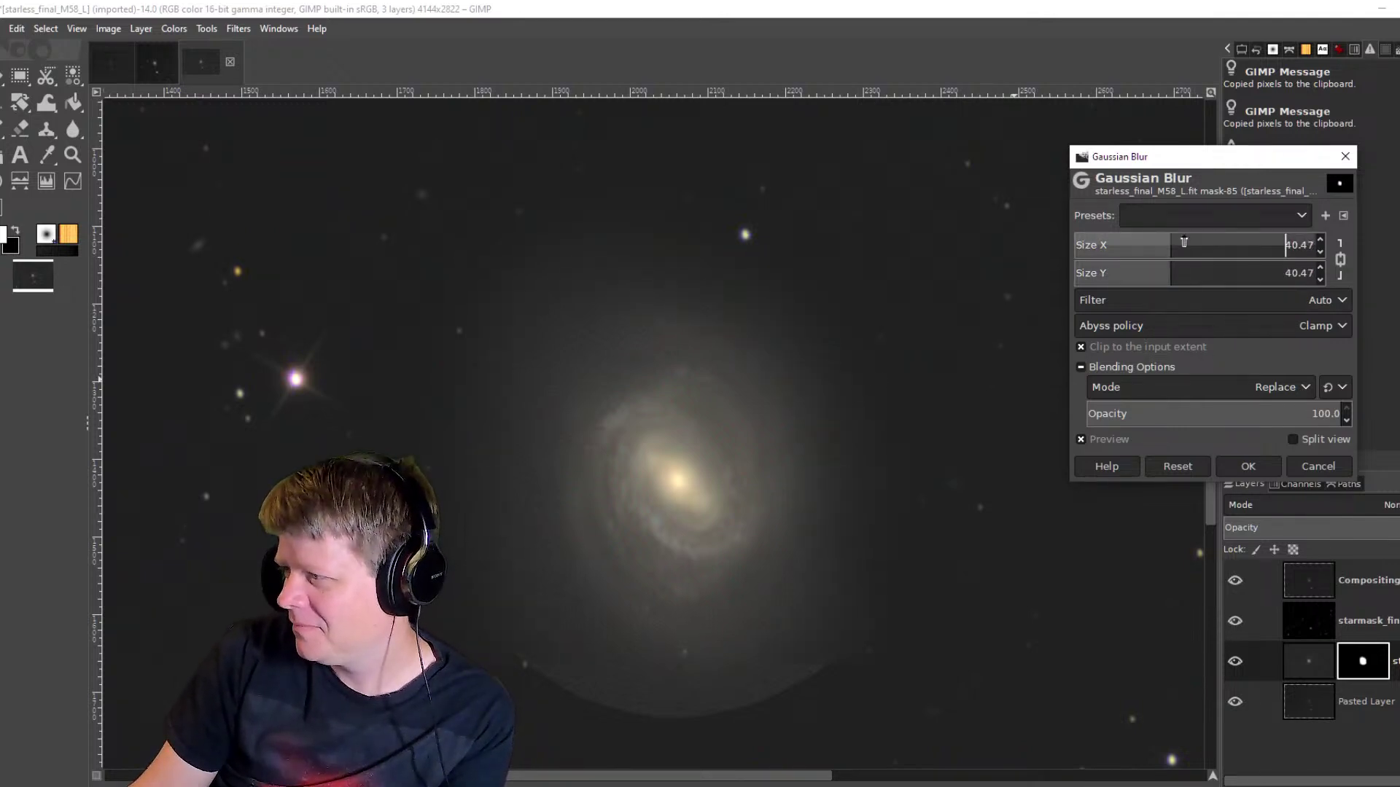
drag(1171, 242, 1207, 244)
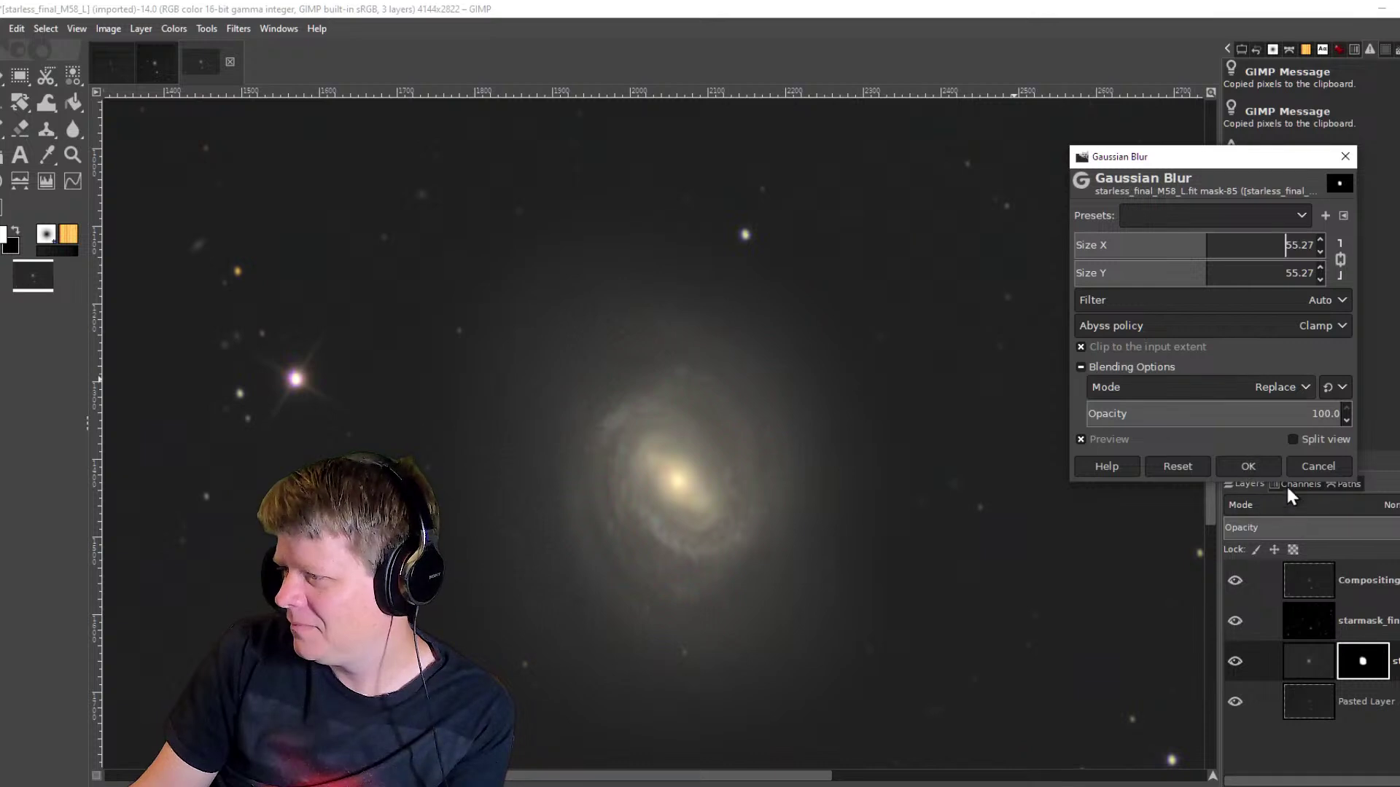
click(1250, 463)
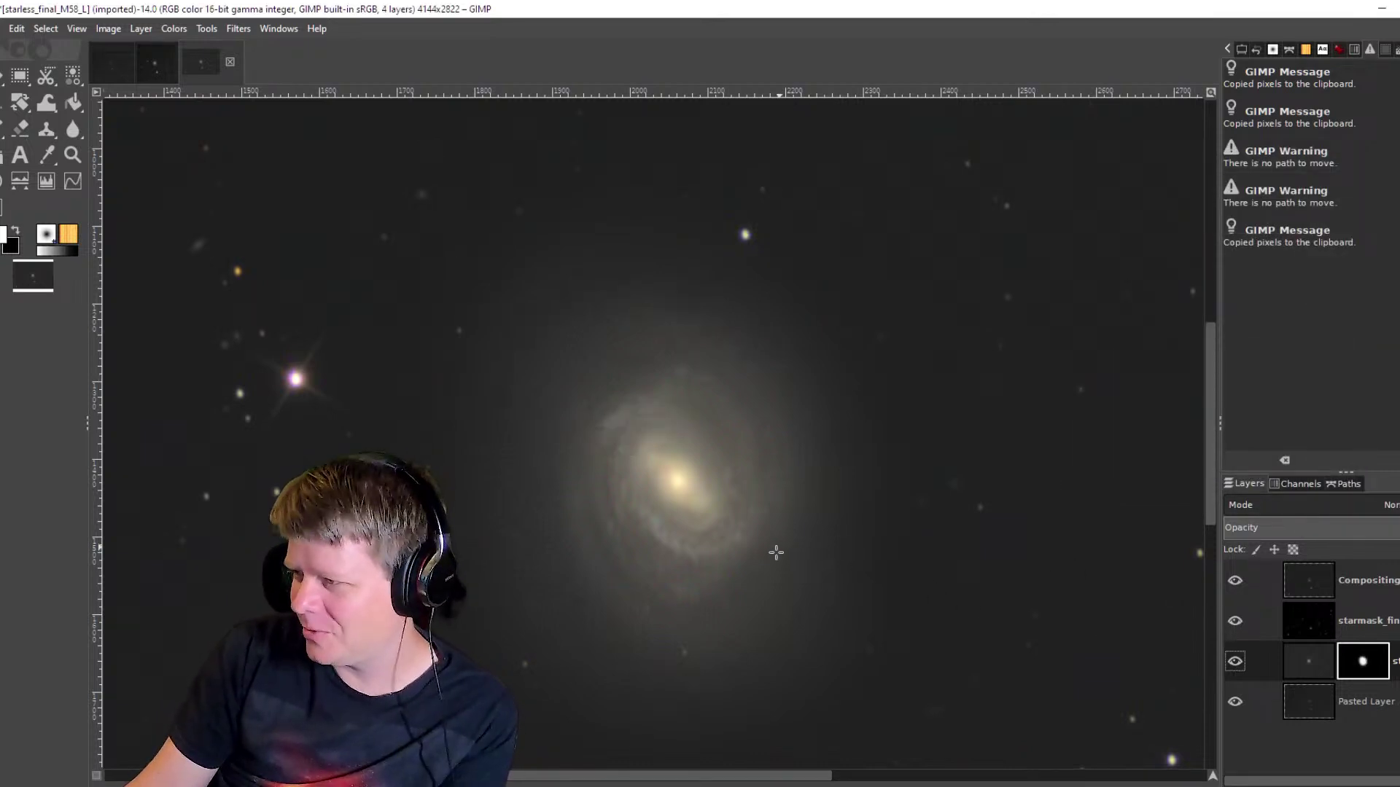
Select the pasted layer and crop the image to content to remove the empty border around it.
scroll(776, 551, down, 4)
key(shift+j)
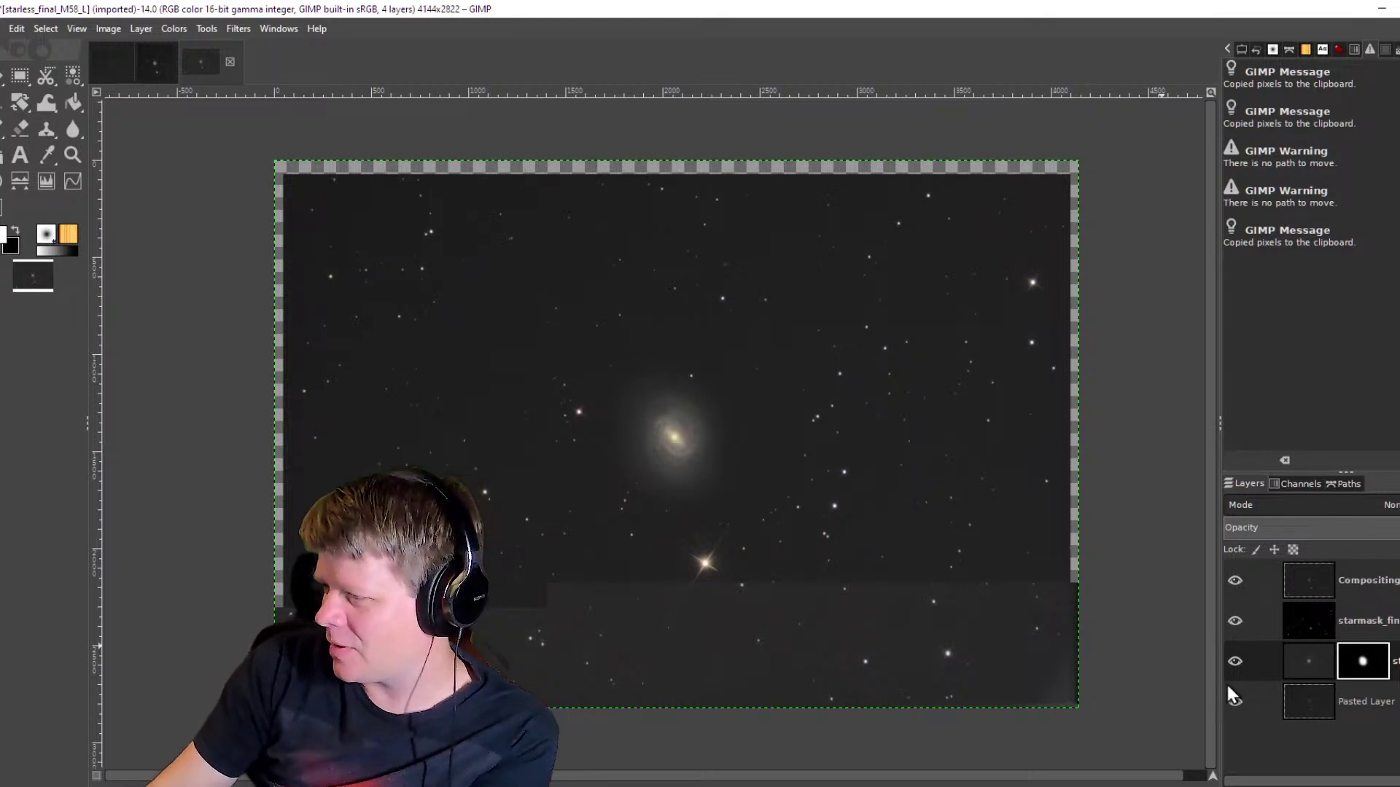
click(1362, 705)
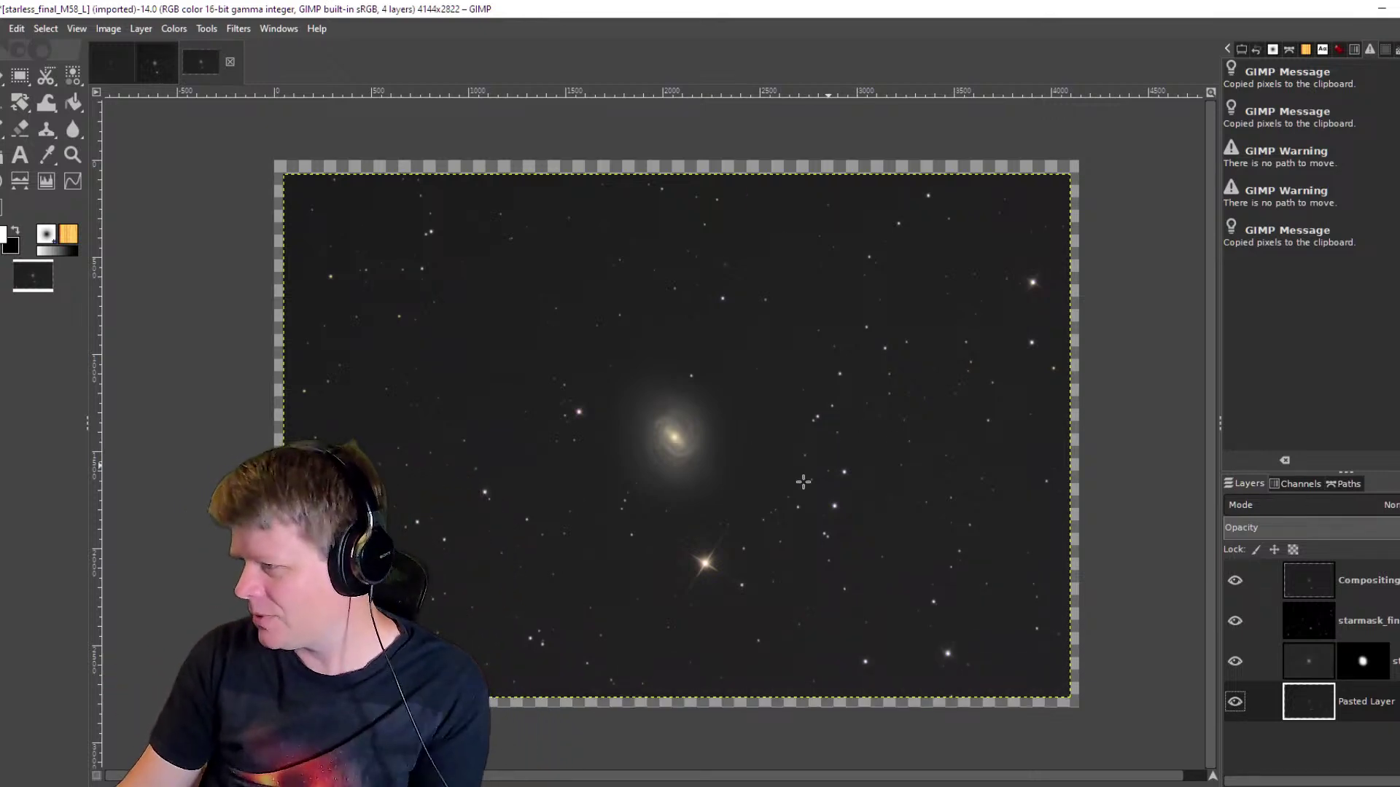
key(r)
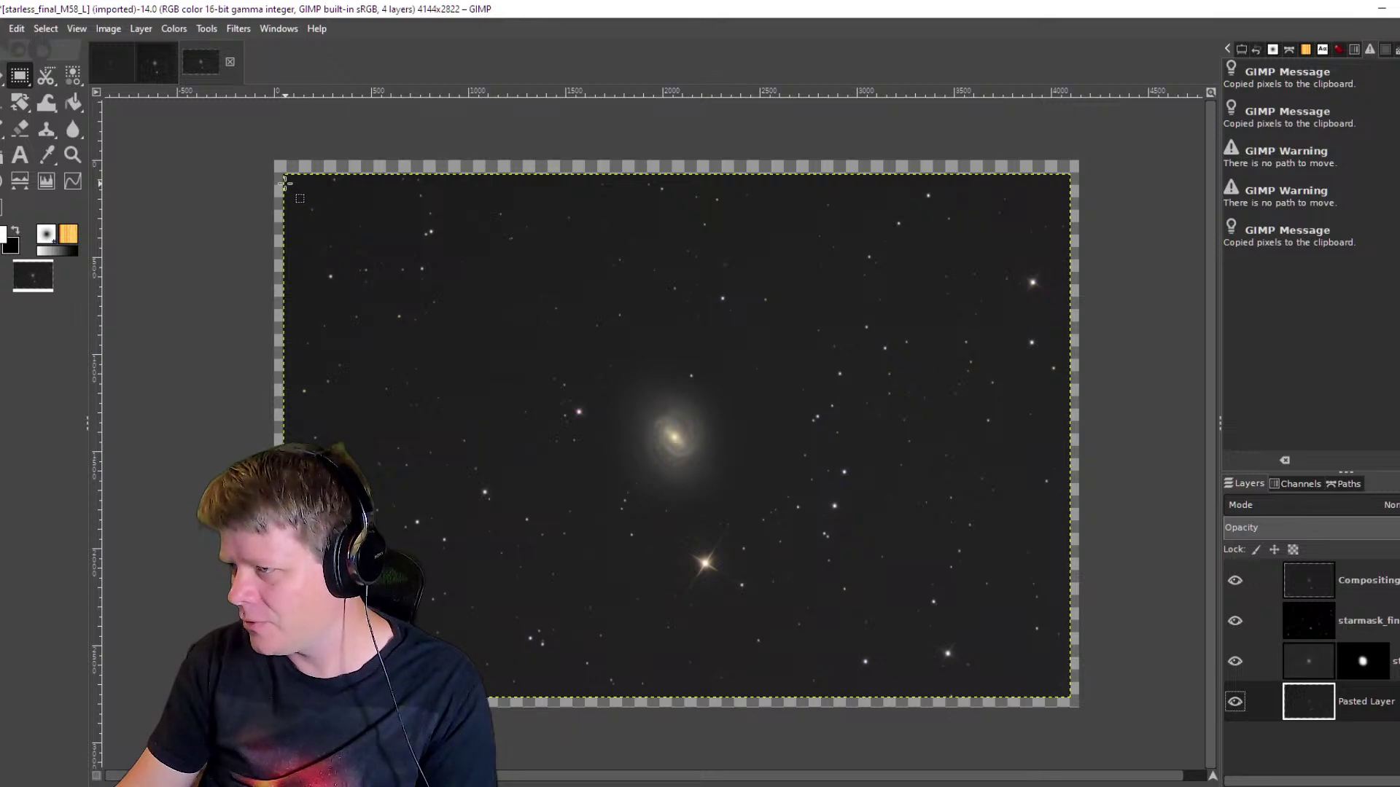
click(109, 29)
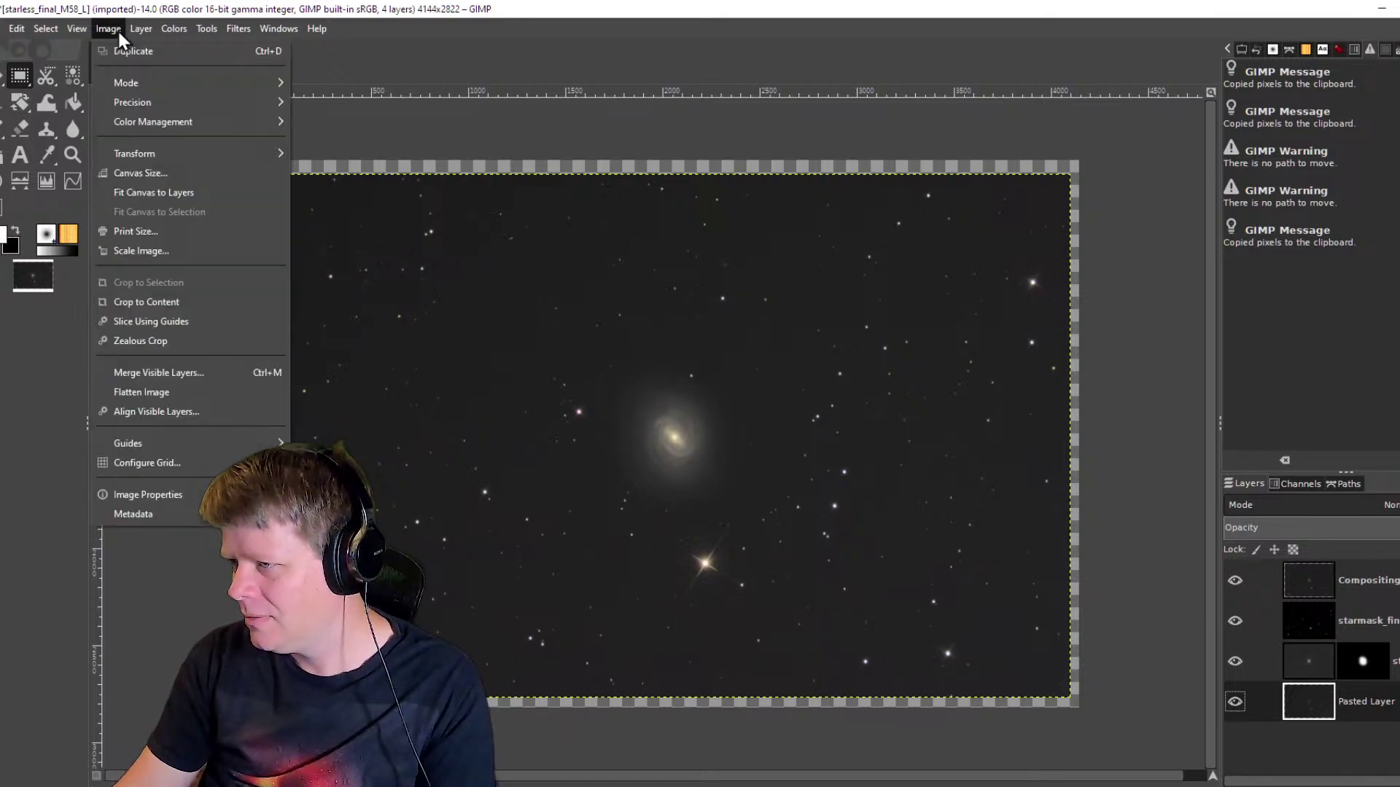
click(193, 303)
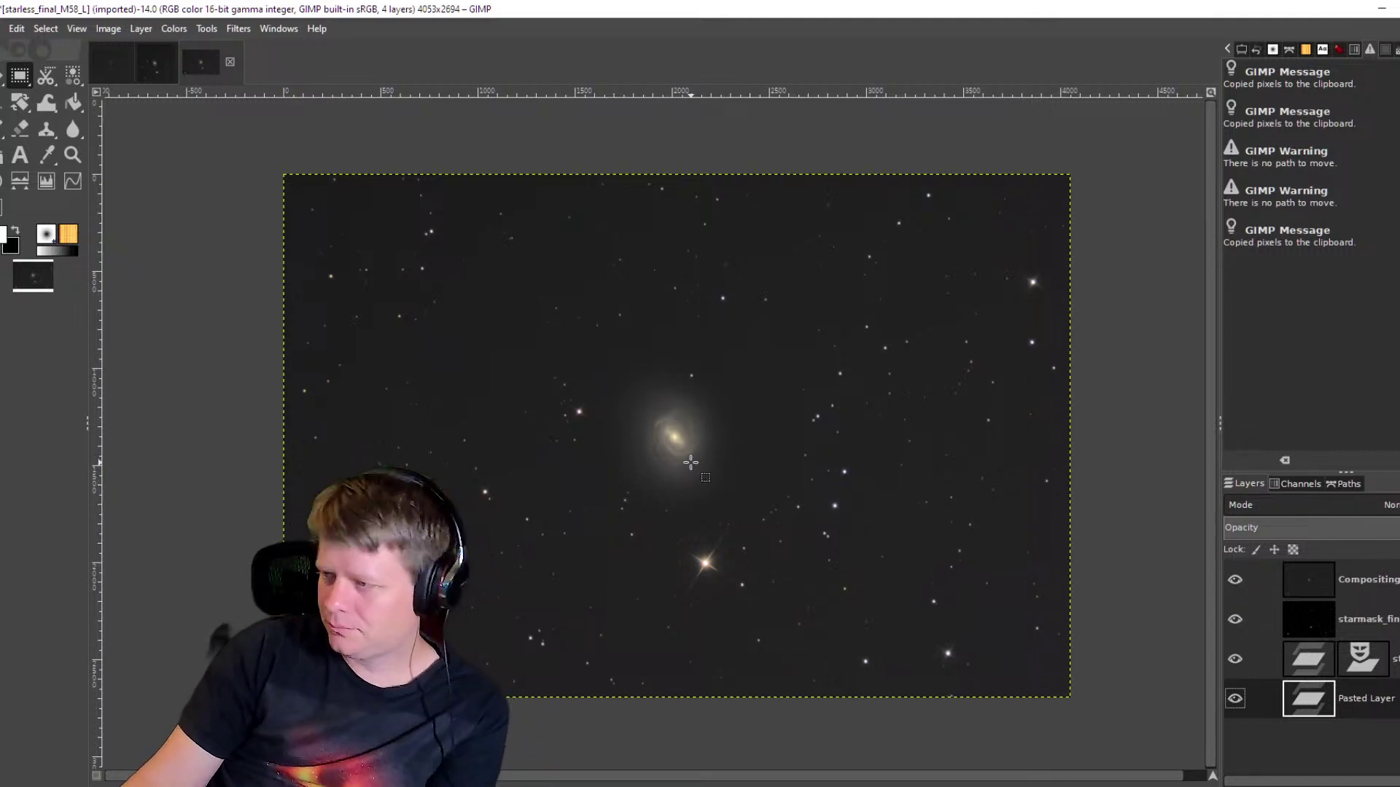
Roll the image back through the undo history to the Set layer mode state to compare it with the masked and cropped version.
scroll(683, 444, up, 3)
scroll(683, 444, down, 2)
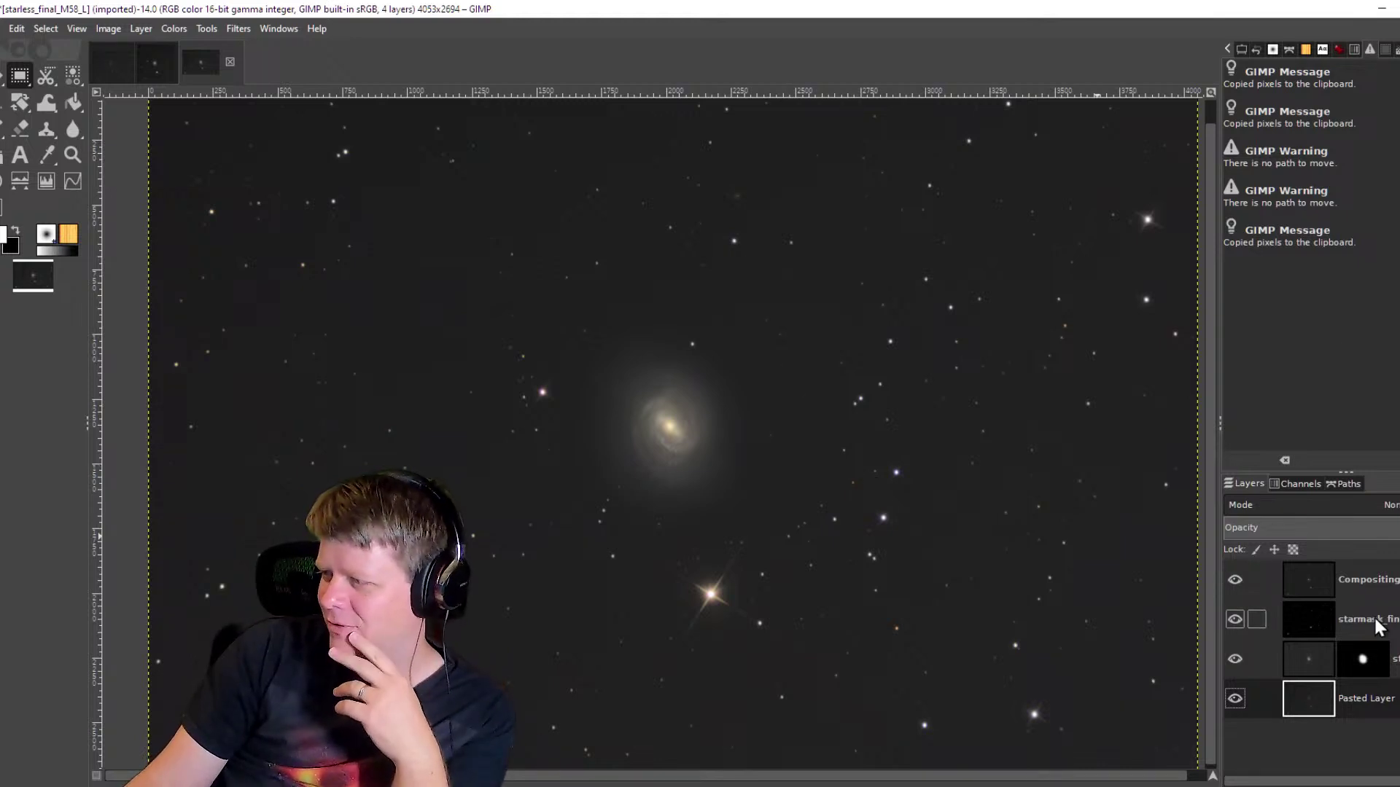
click(1256, 50)
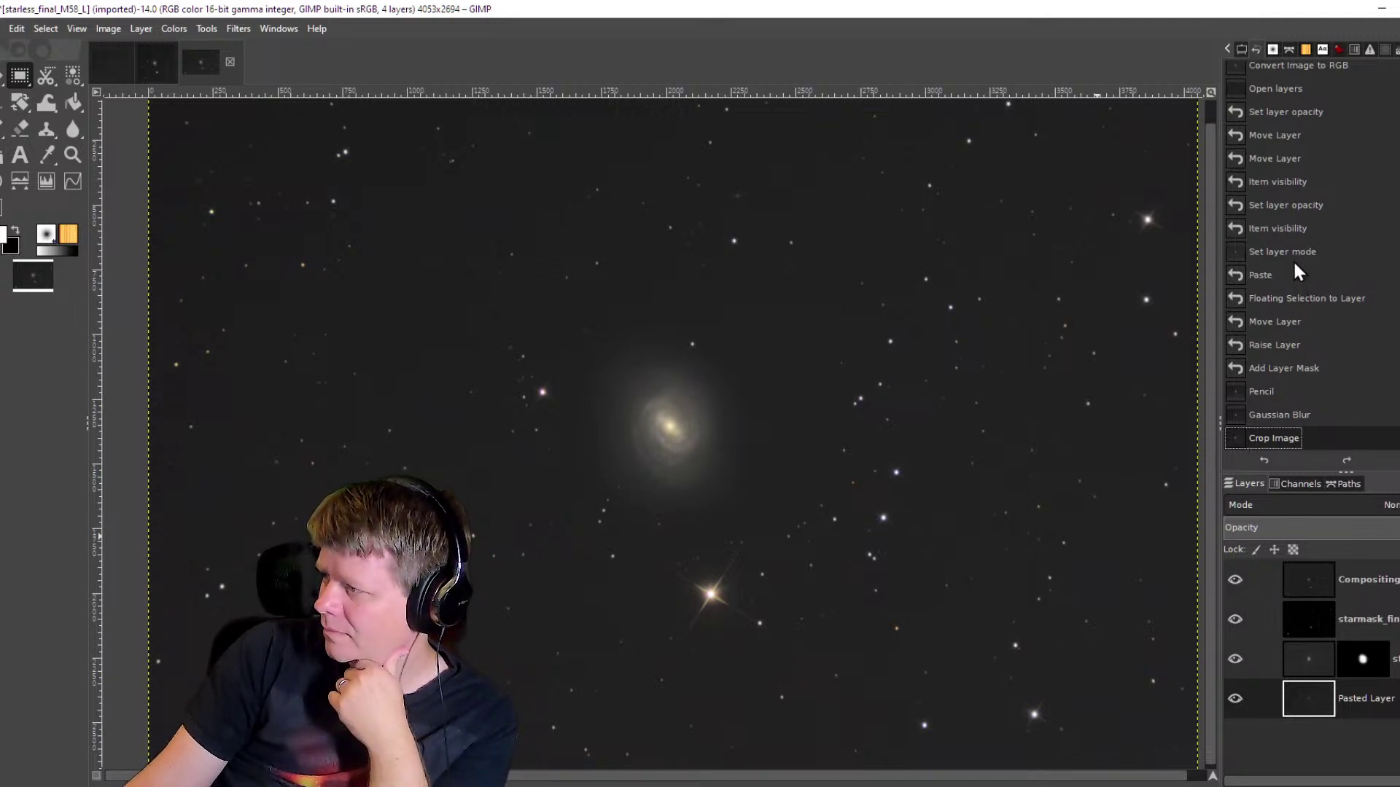
key(ctrl+z)
key(ctrl+z)
key(ctrl+z)
key(ctrl+z)
key(ctrl+z)
key(ctrl+z)
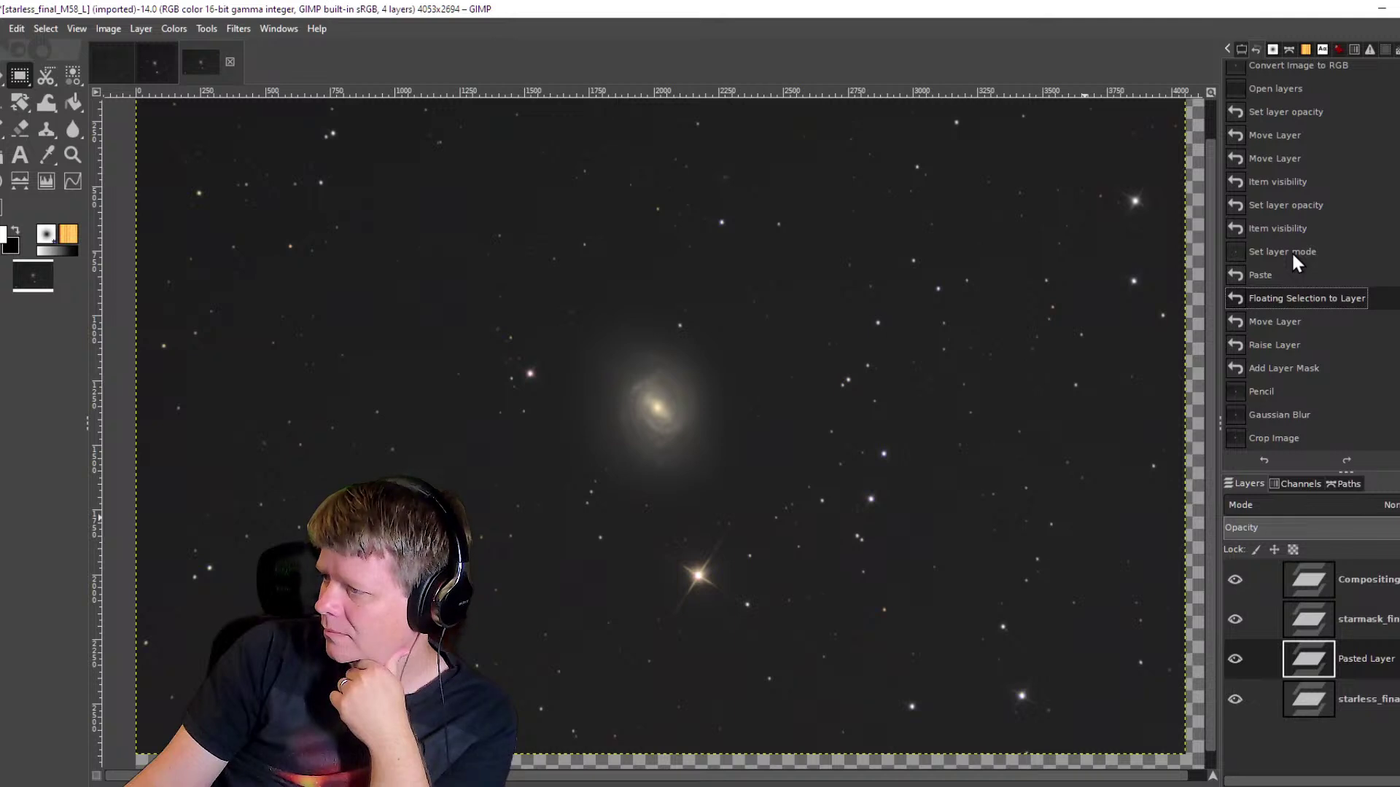
click(1292, 251)
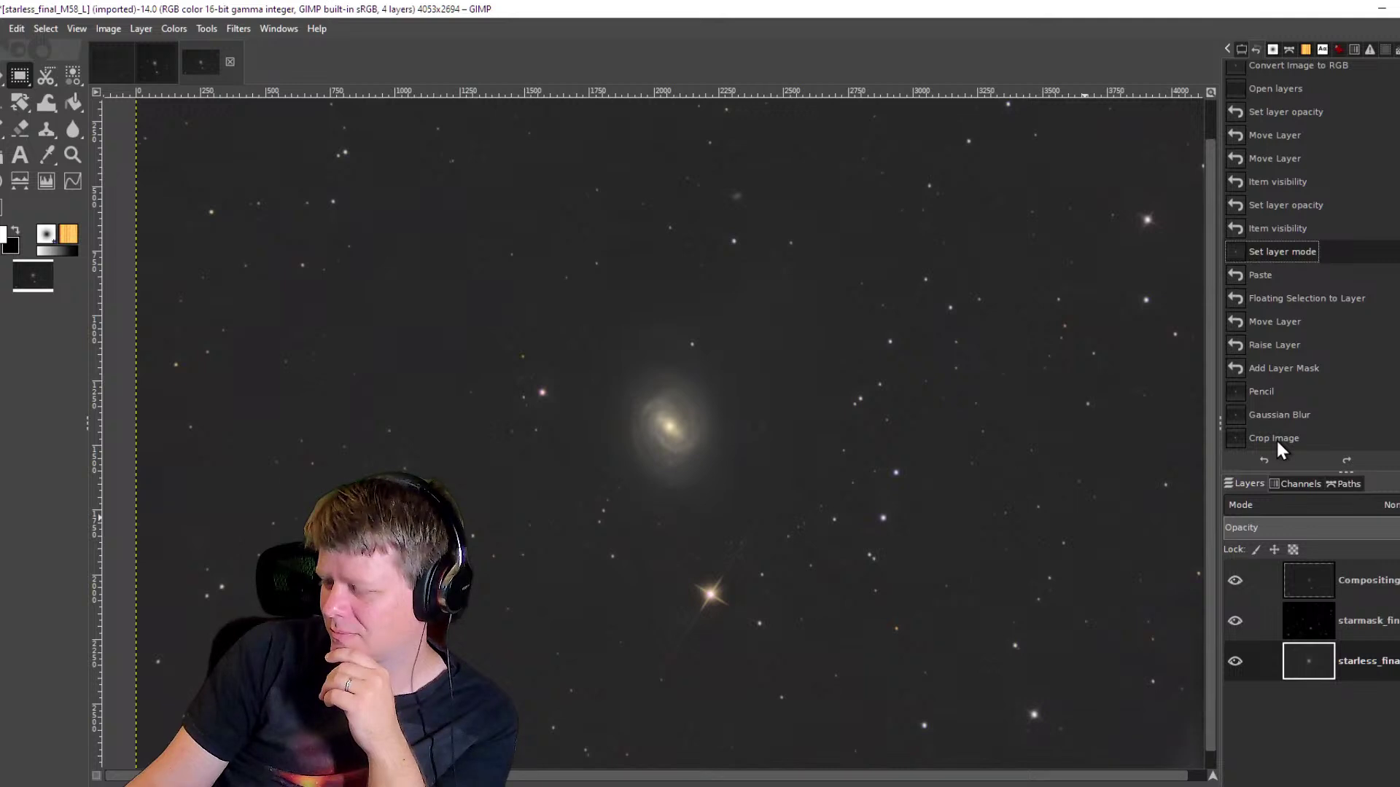
Restore the Crop Image state in the undo history, select the Compositing result layer and inspect the galaxy up close.
click(1276, 439)
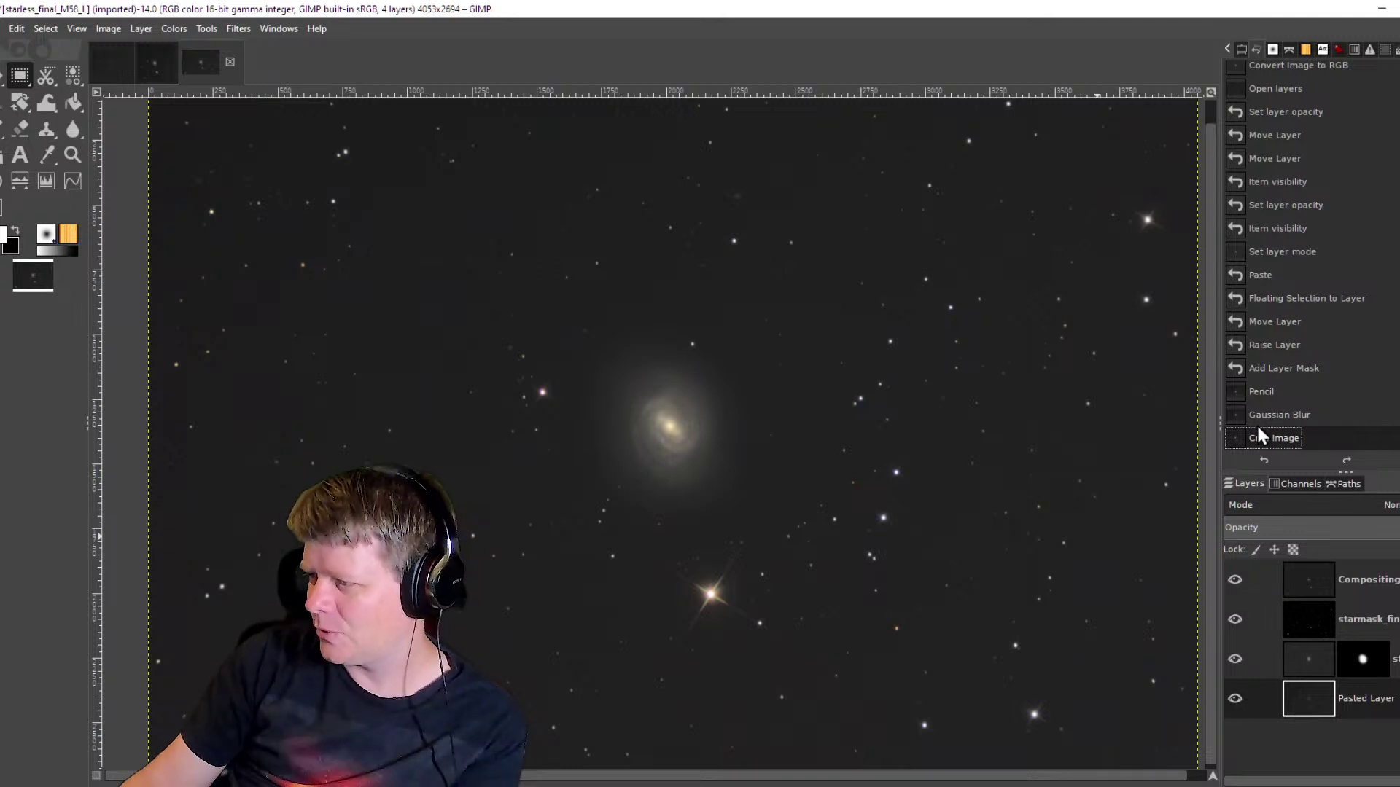
click(1385, 591)
scroll(674, 422, up, 3)
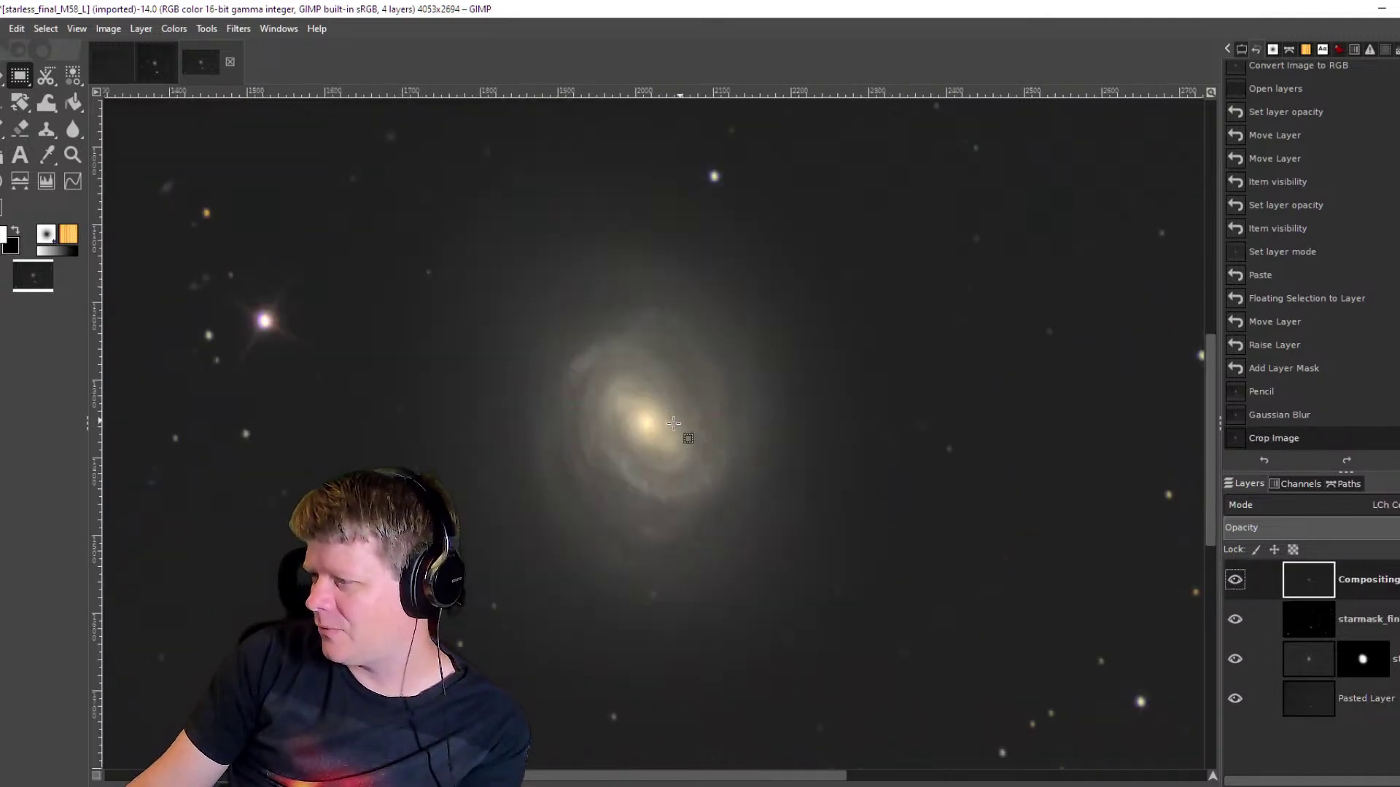
scroll(673, 423, up, 1)
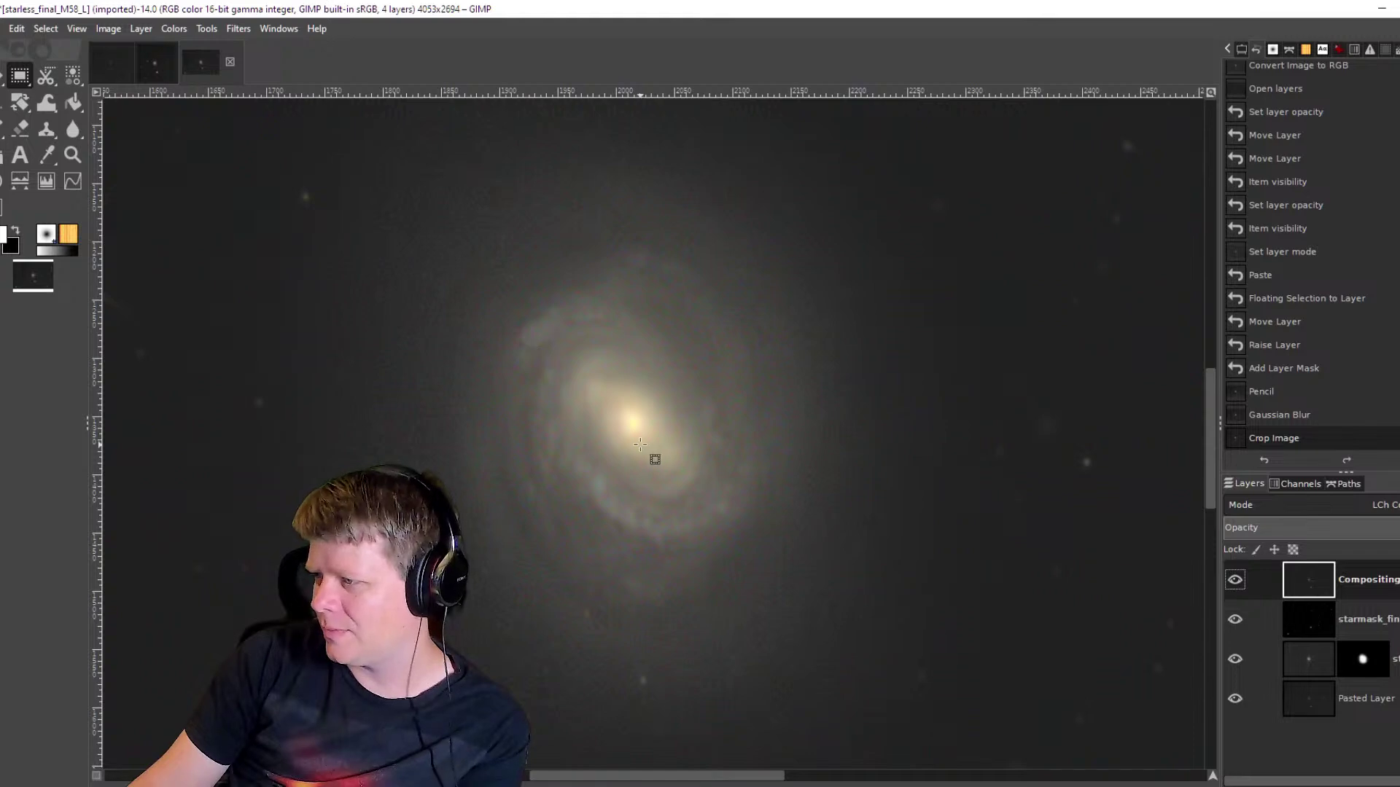
scroll(640, 444, down, 4)
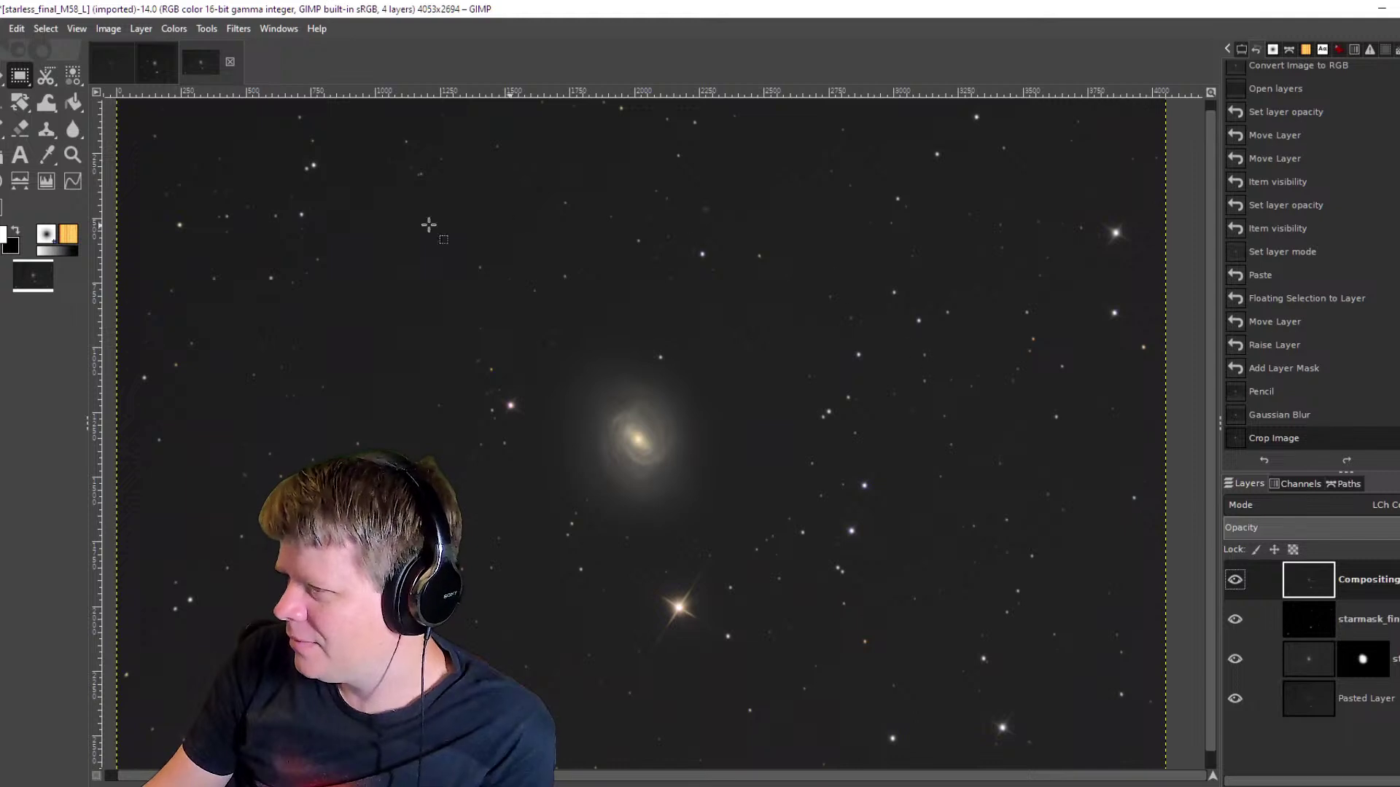
Show the Visible #1 layer in the starless_final_M58_L.xcf image and compare that version with the new composite.
click(114, 62)
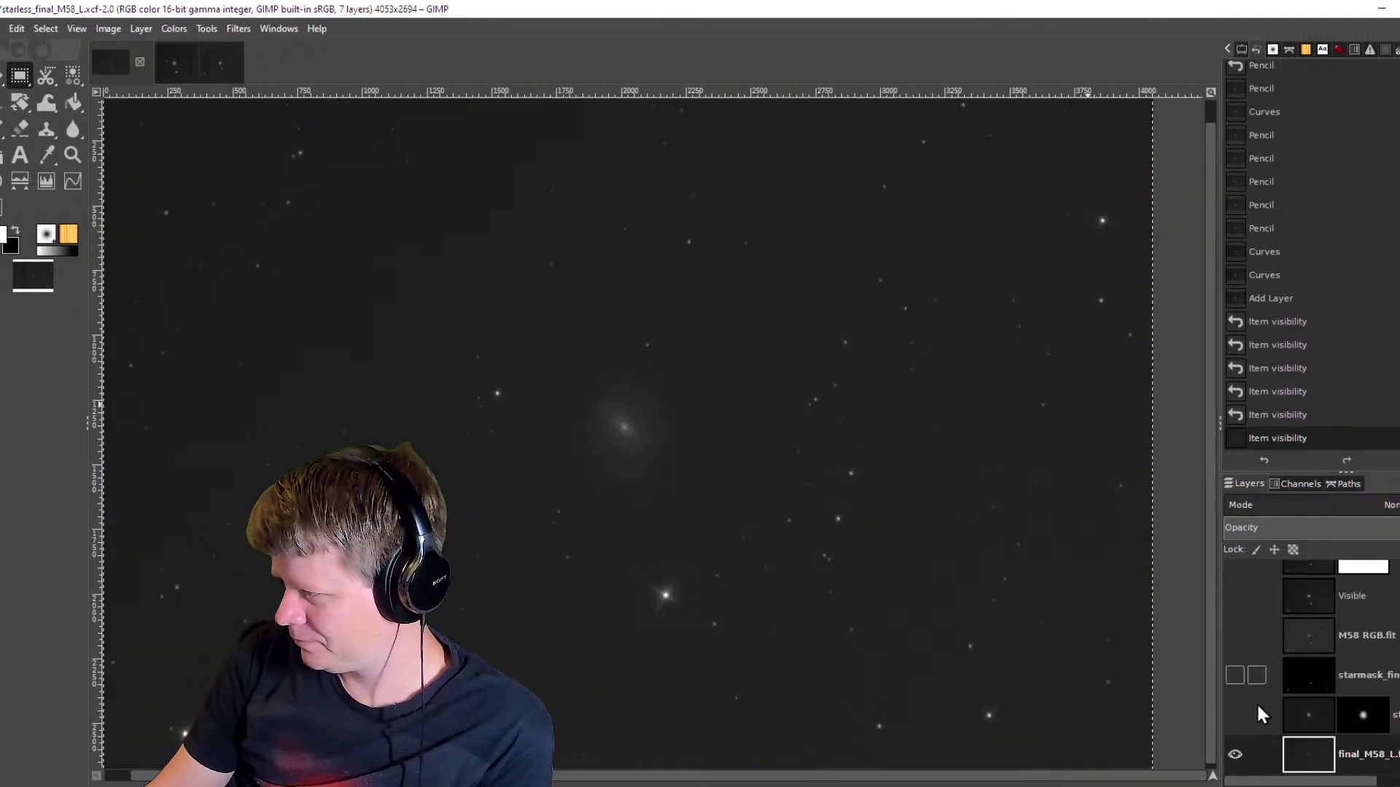
scroll(1257, 702, up, 2)
click(1236, 577)
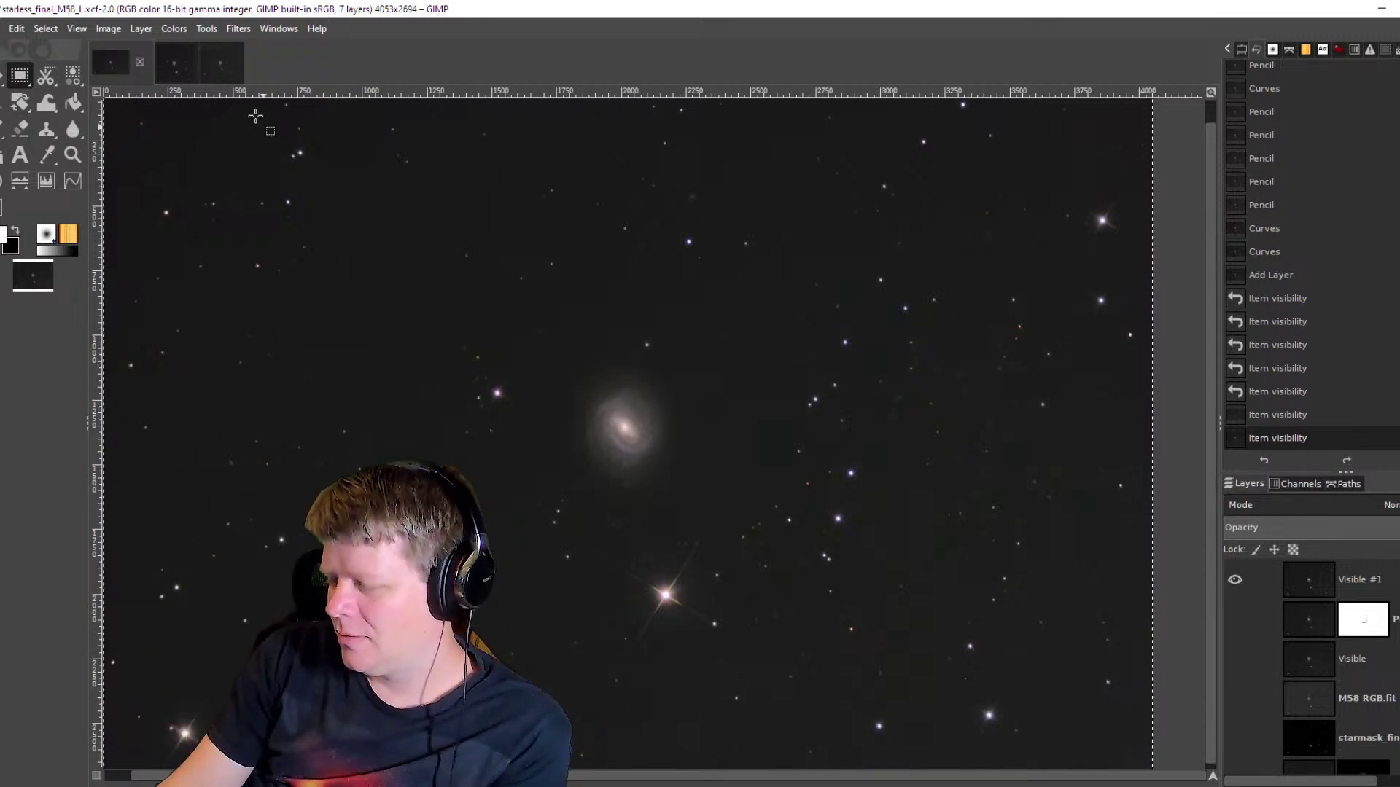
click(212, 64)
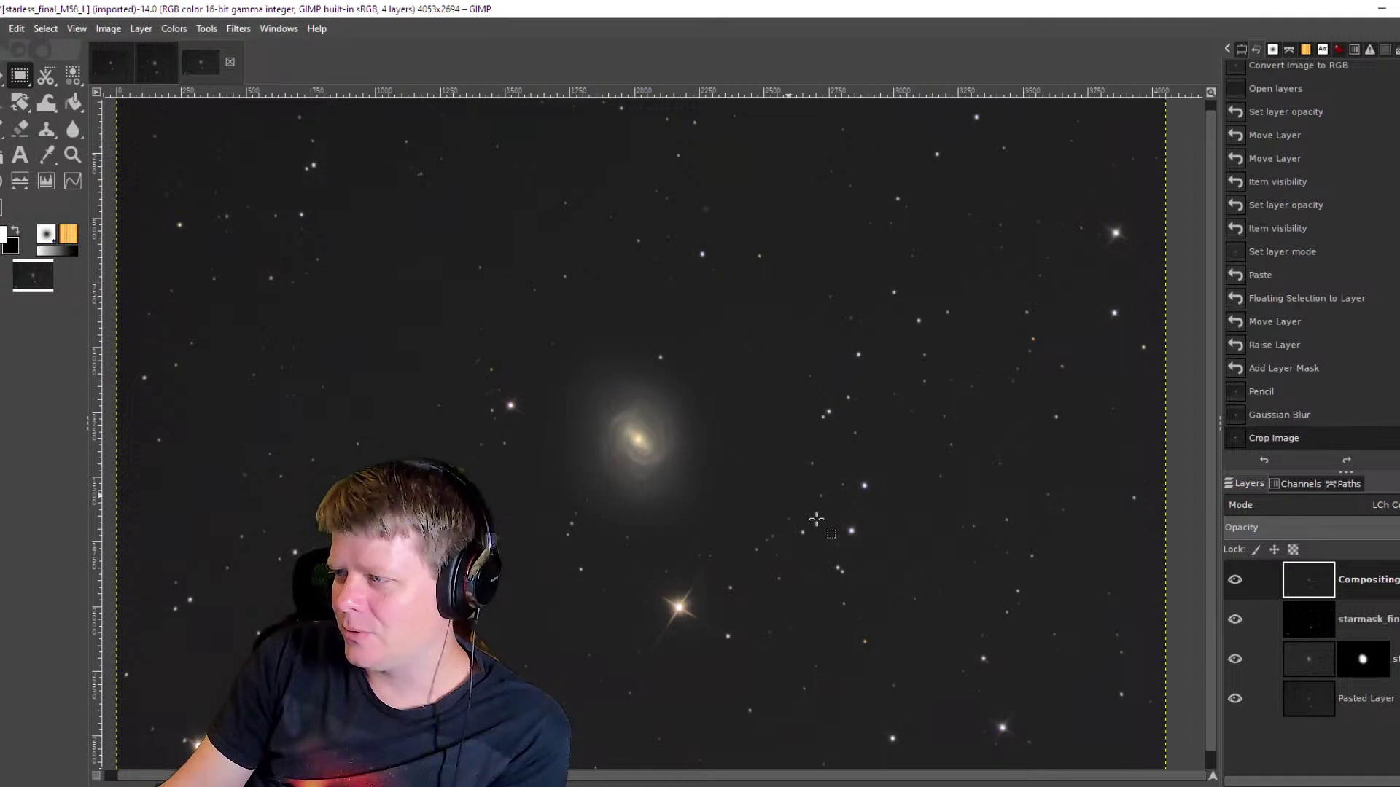
click(109, 59)
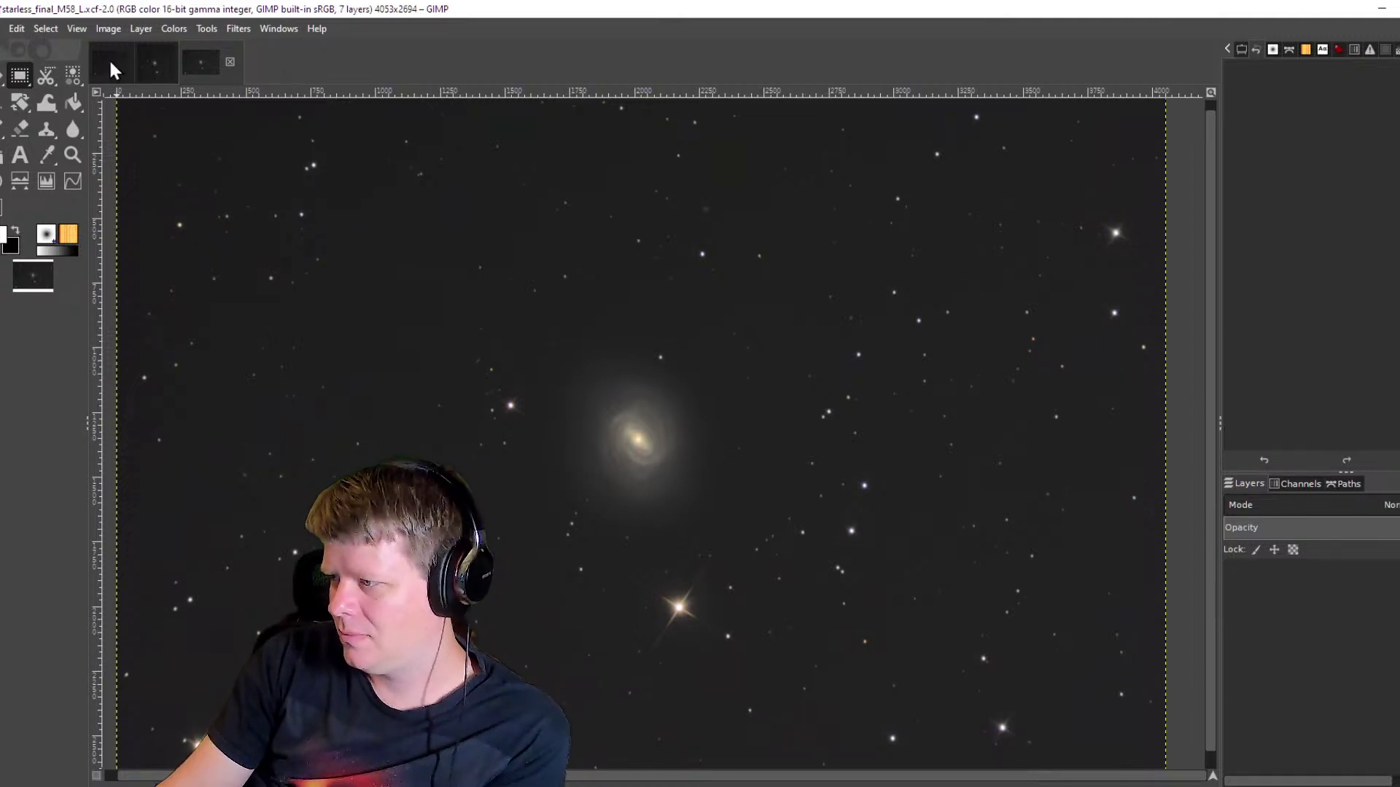
click(208, 67)
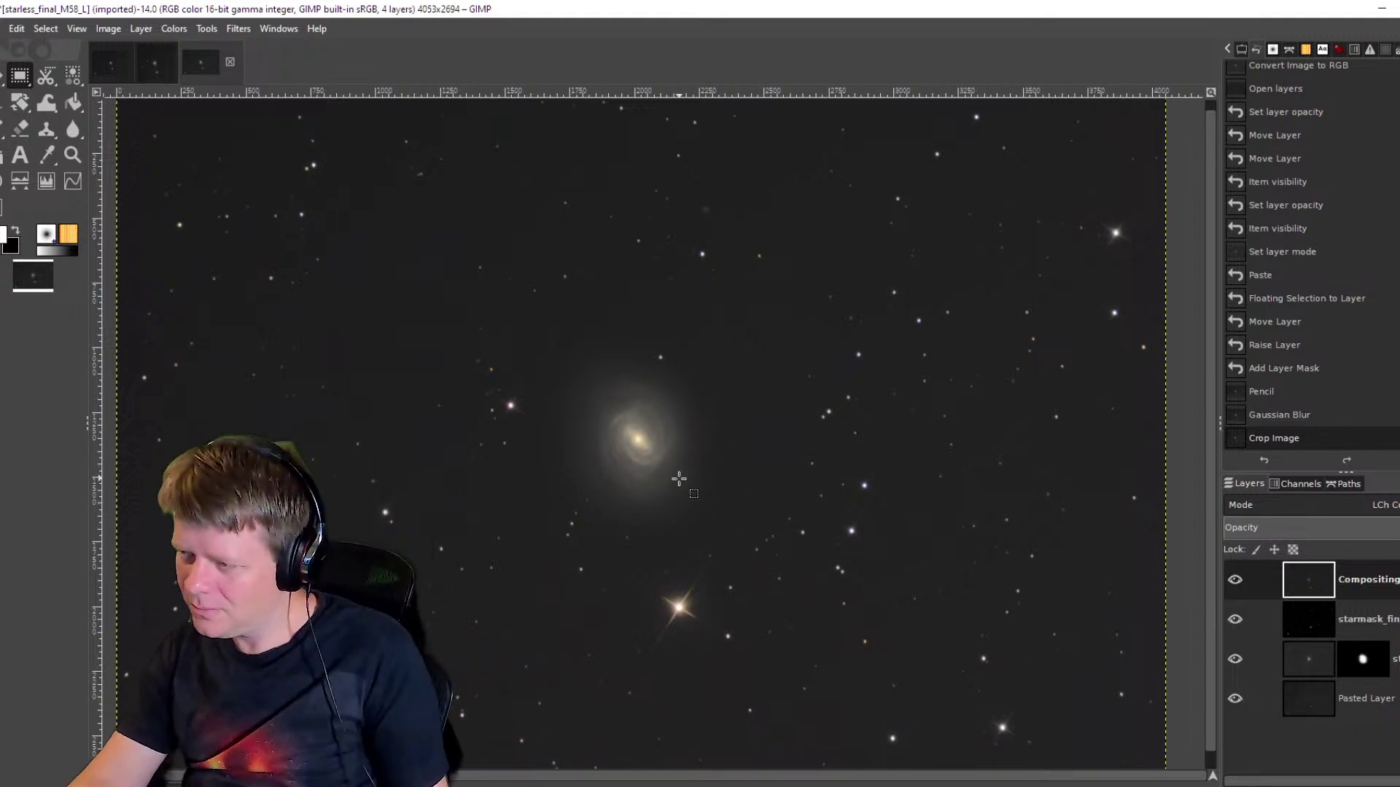
Select the starless layer's mask and examine how the galaxy's halo blends into the background.
scroll(656, 459, up, 3)
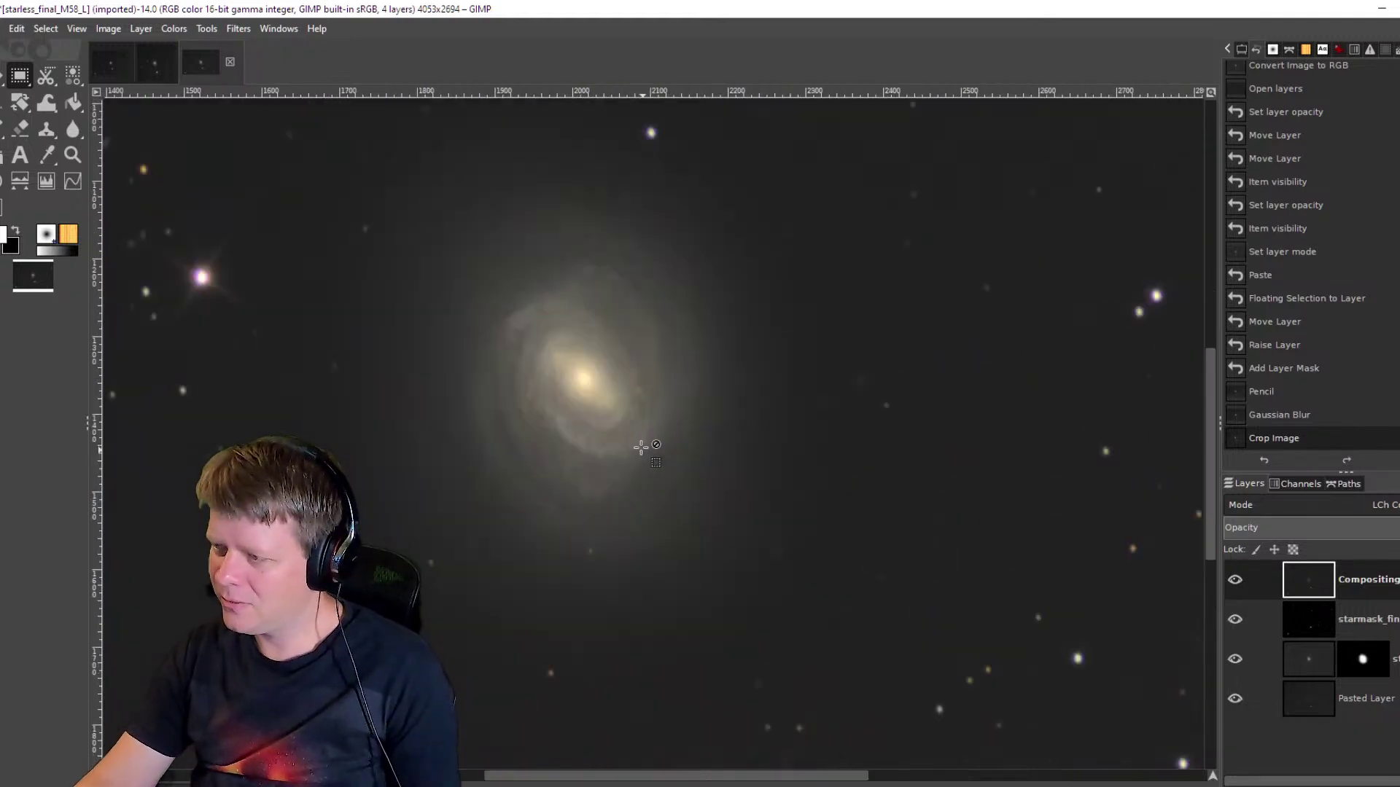
click(1362, 660)
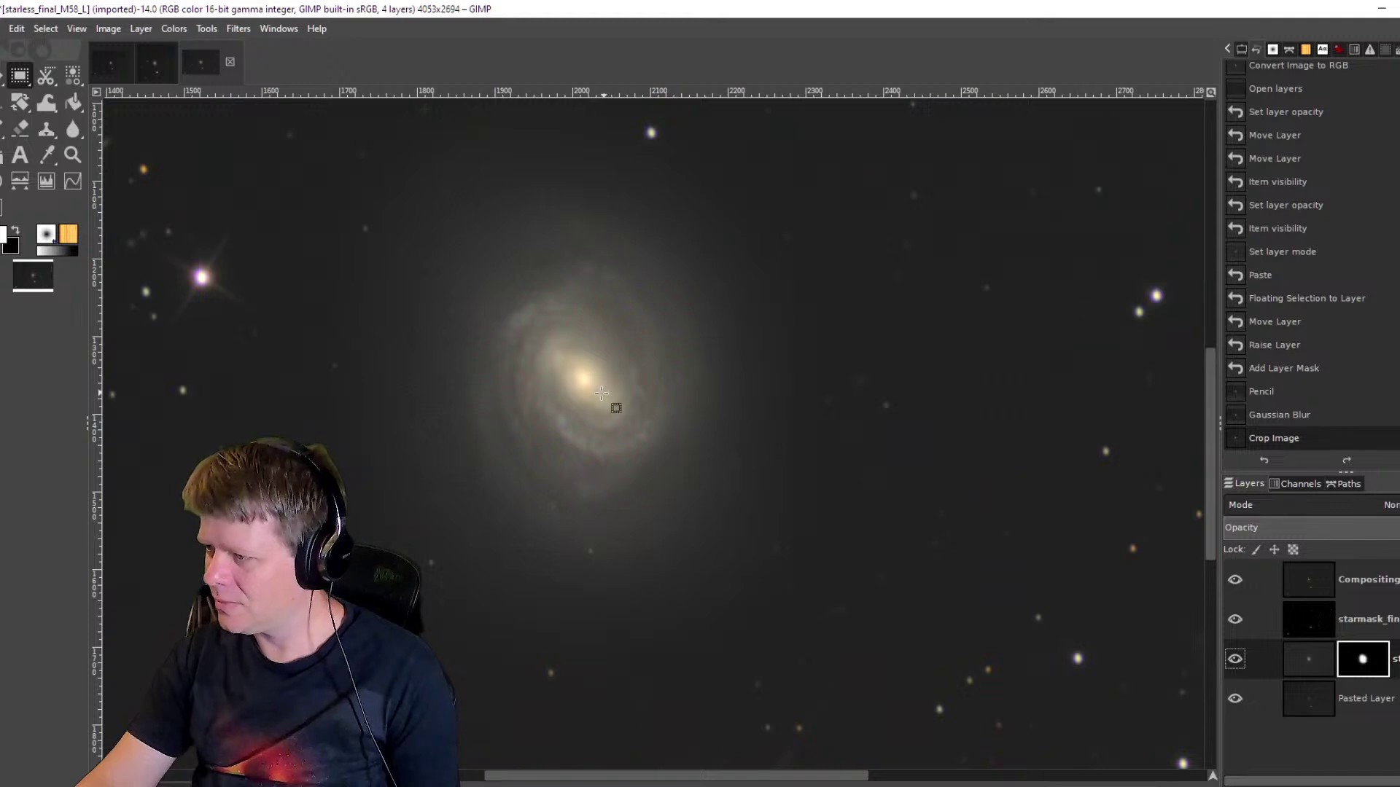
scroll(602, 393, down, 2)
scroll(619, 408, up, 1)
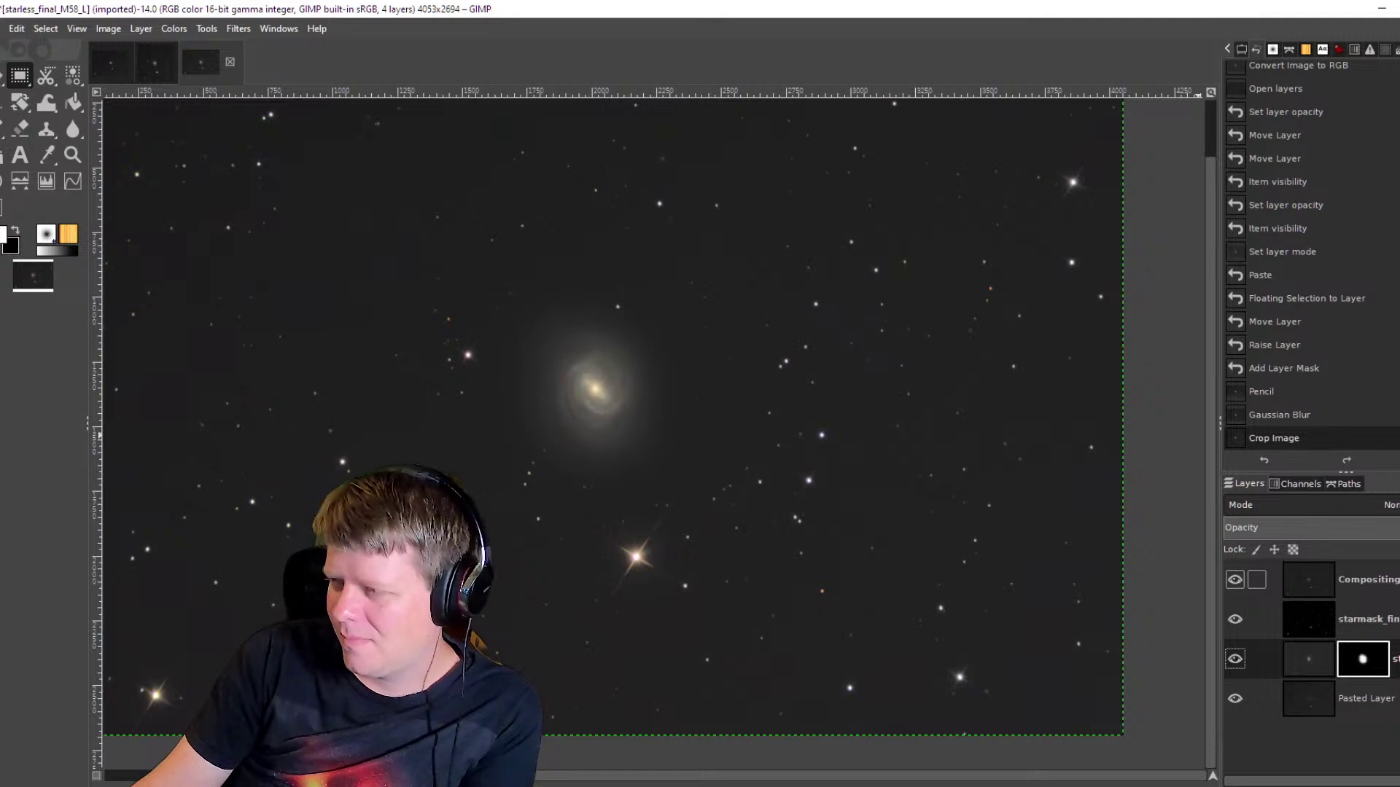
Try a Channel Mixer adjustment on the Compositing result layer with Red in Red channel set to 0.768.
click(1369, 581)
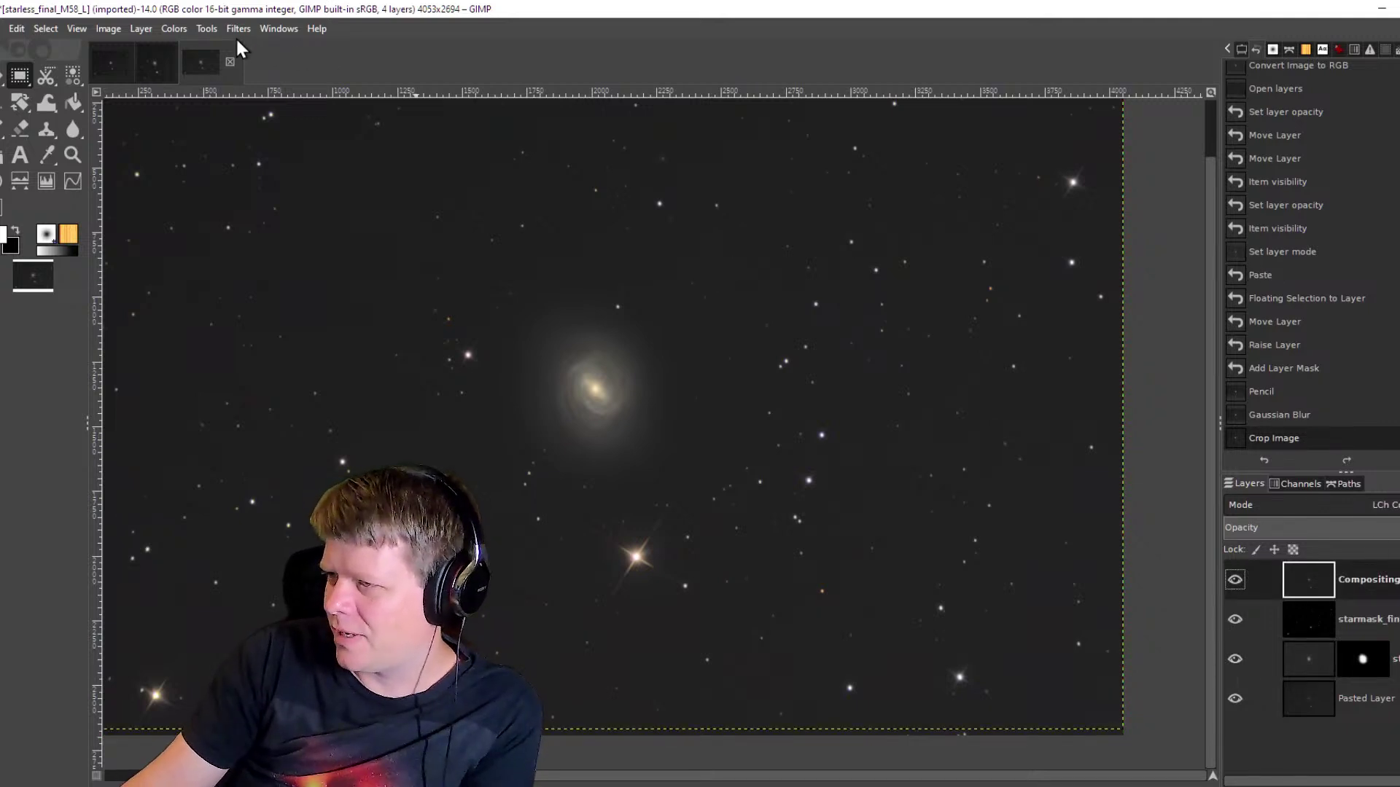
click(179, 28)
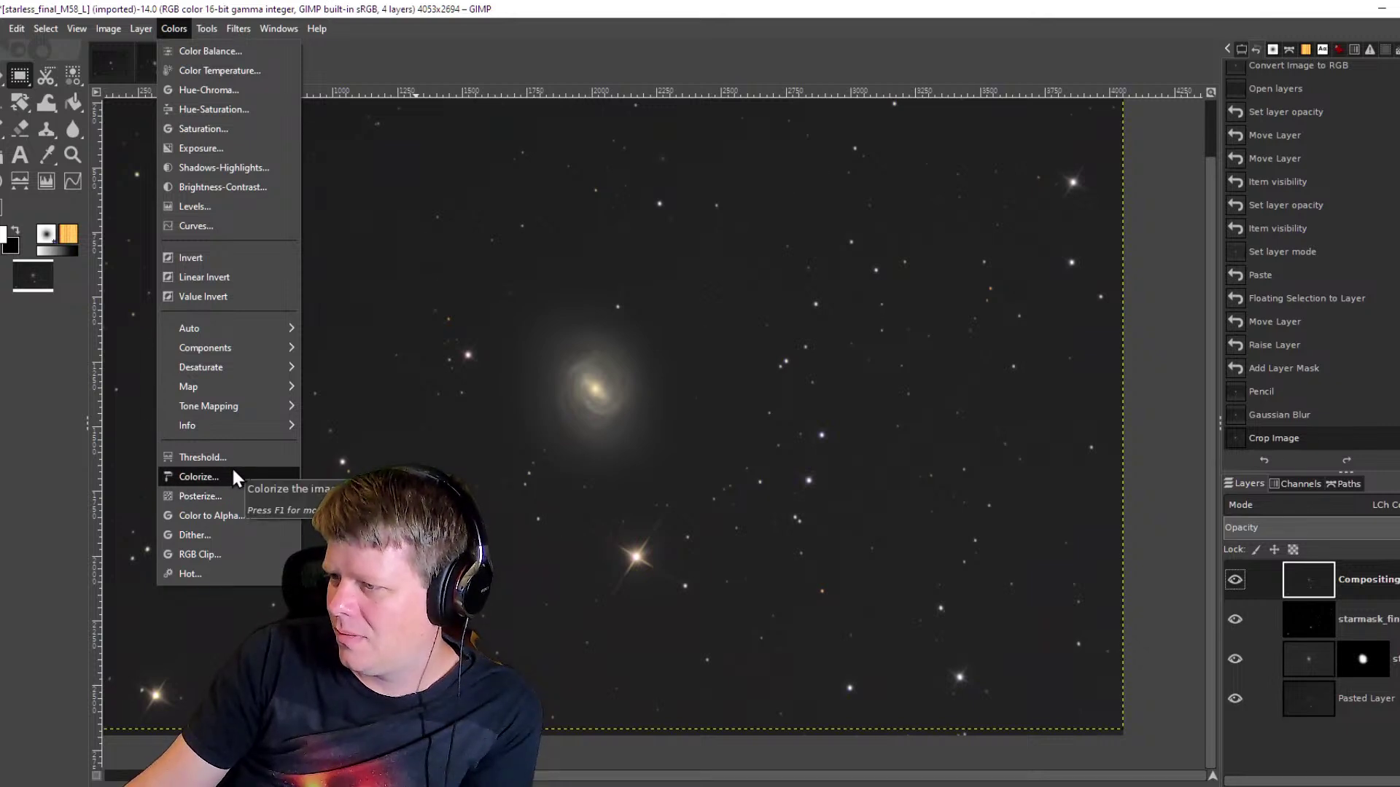
mouse_move(271, 347)
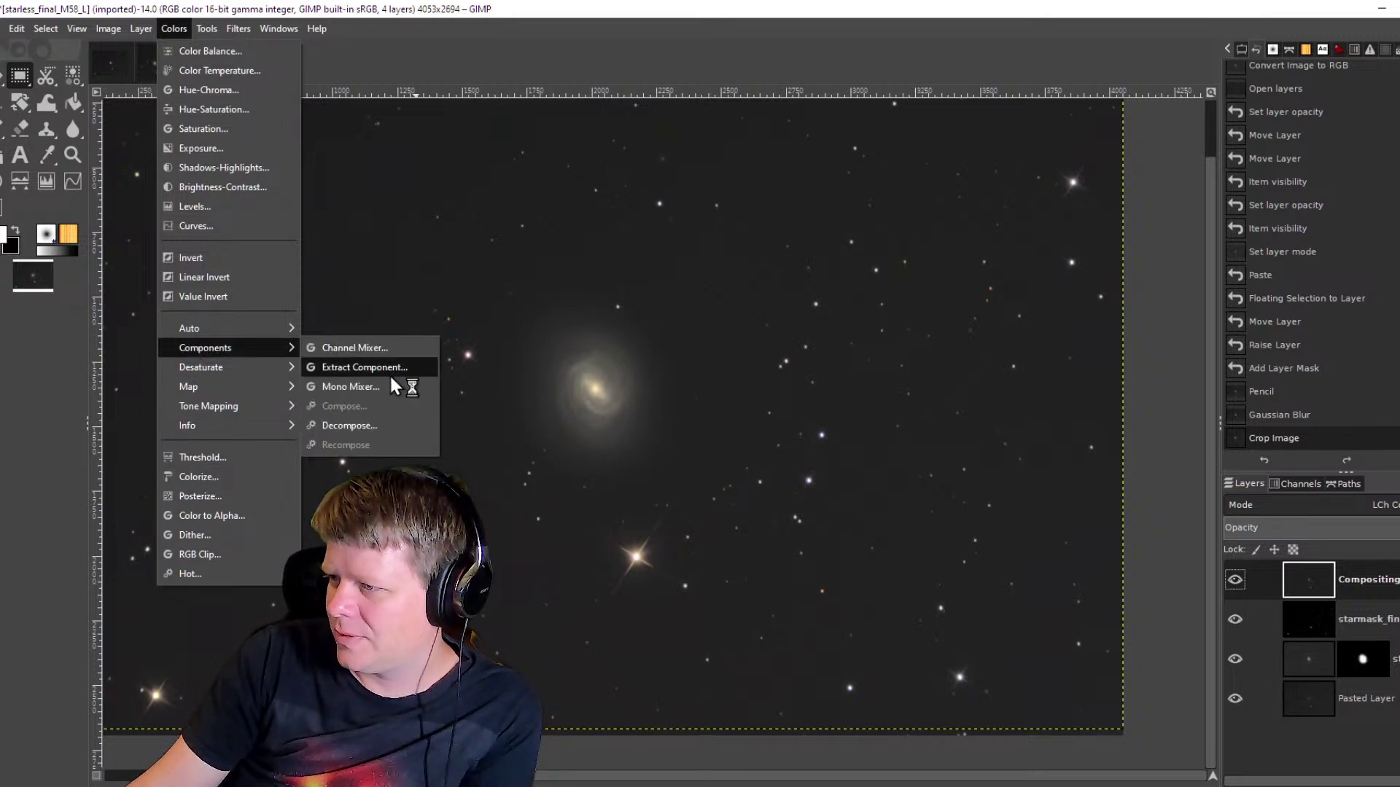
click(379, 347)
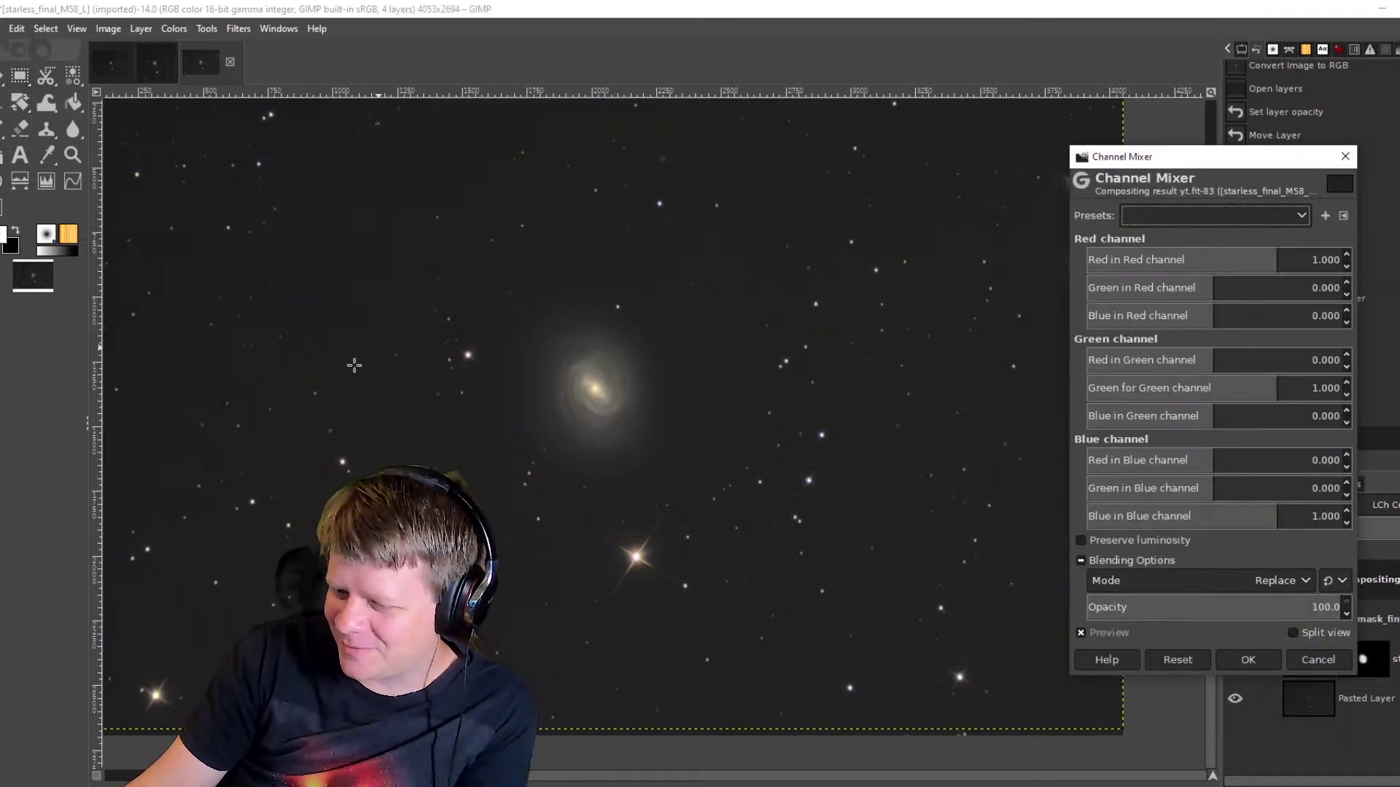
drag(1144, 160, 925, 115)
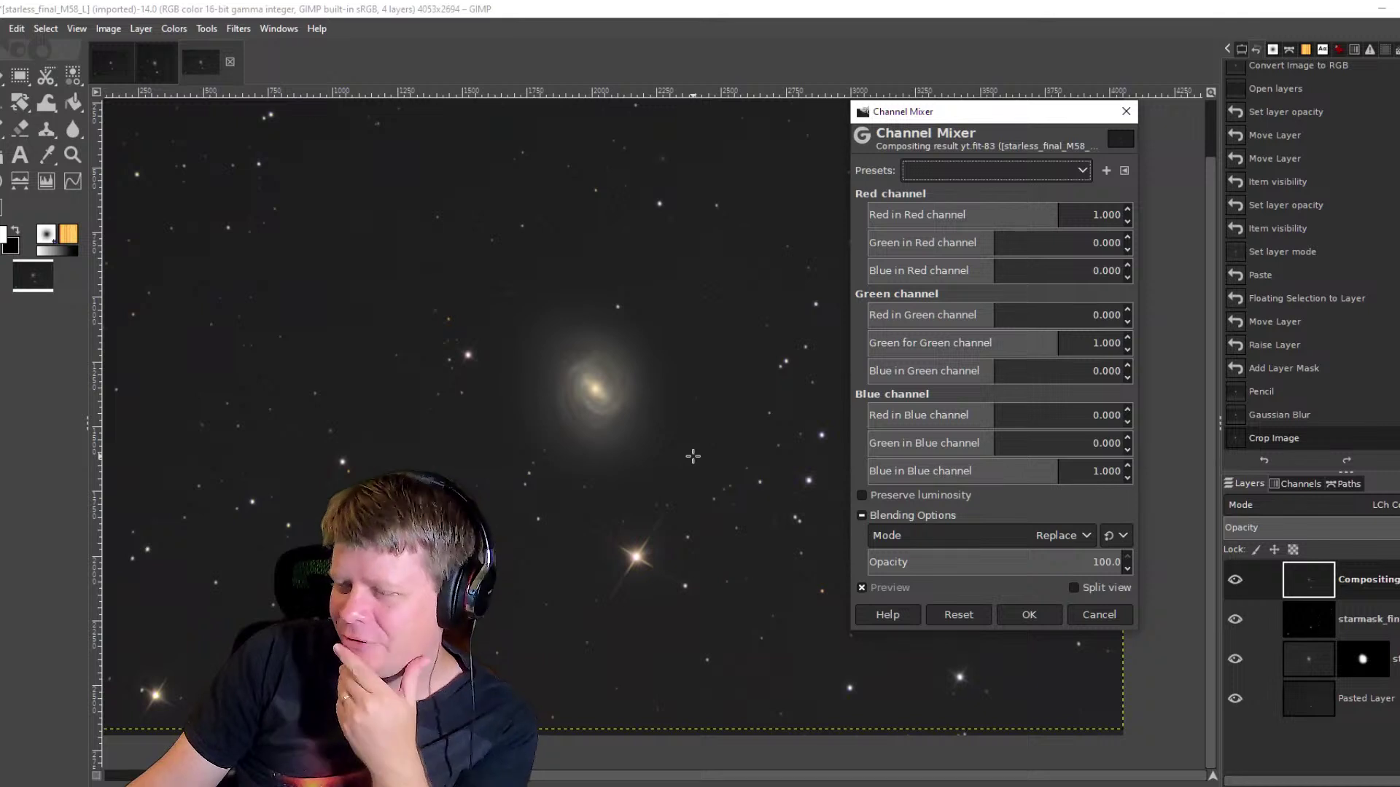
click(1051, 210)
drag(1050, 210, 1044, 209)
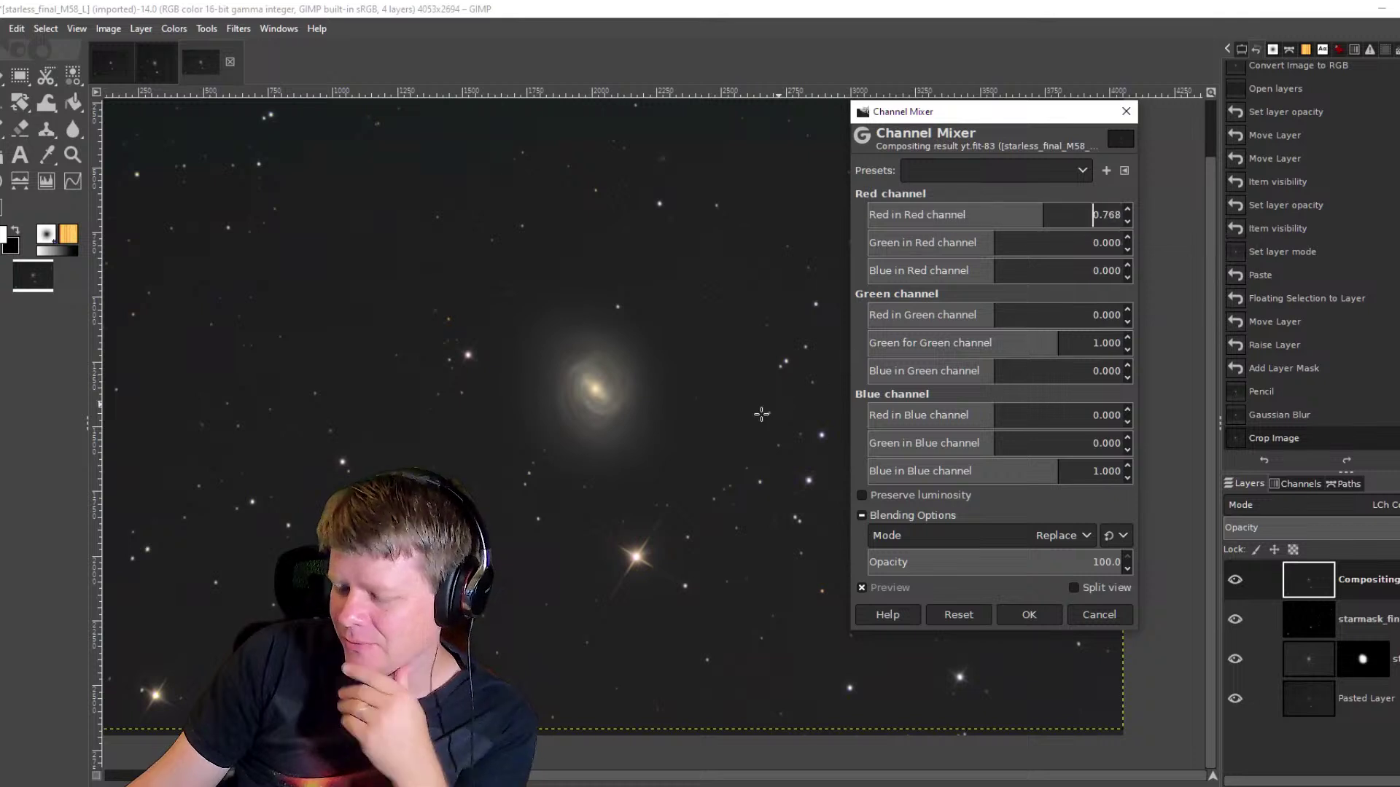
Inspect the galaxy's colour in the Channel Mixer preview and reset the mixer values to their defaults.
scroll(597, 390, up, 2)
scroll(601, 392, up, 3)
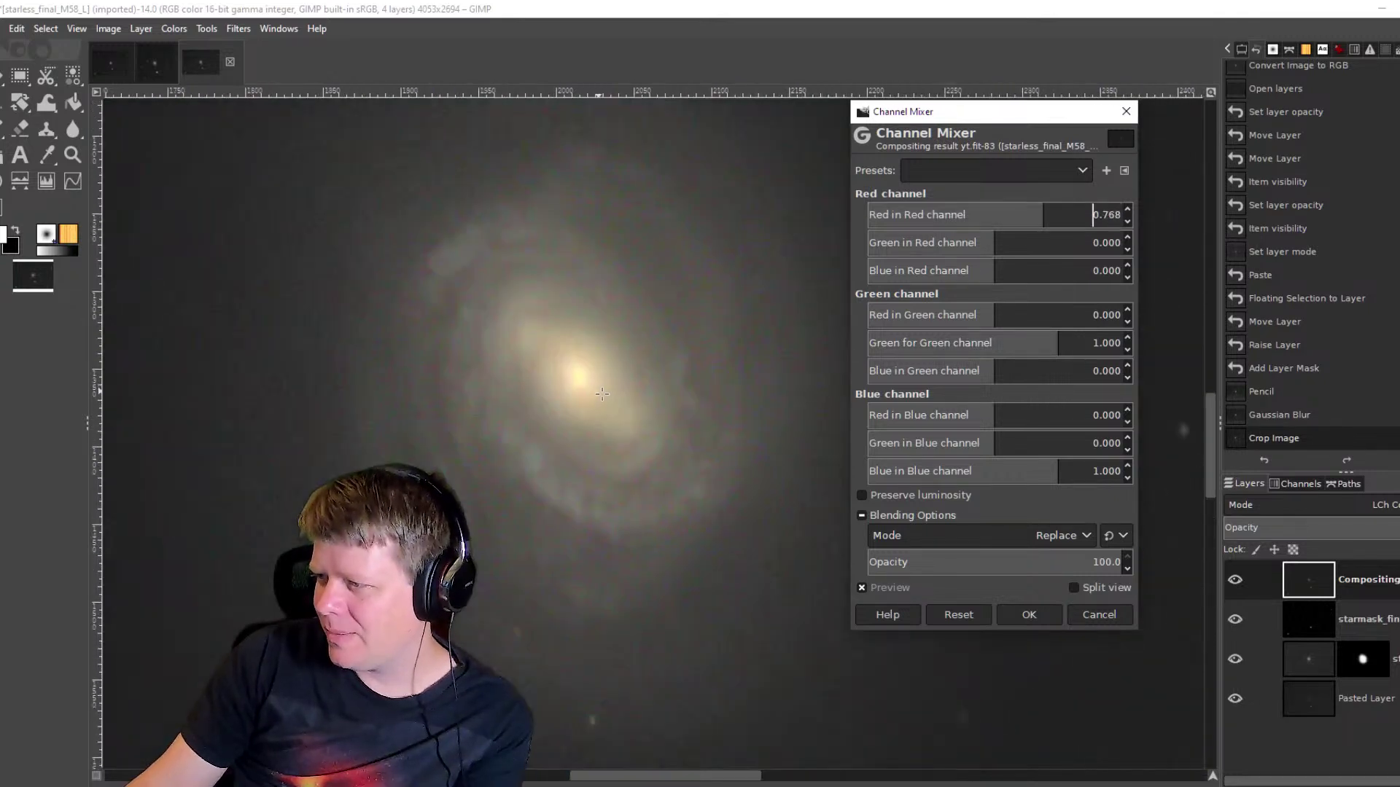
scroll(601, 396, down, 1)
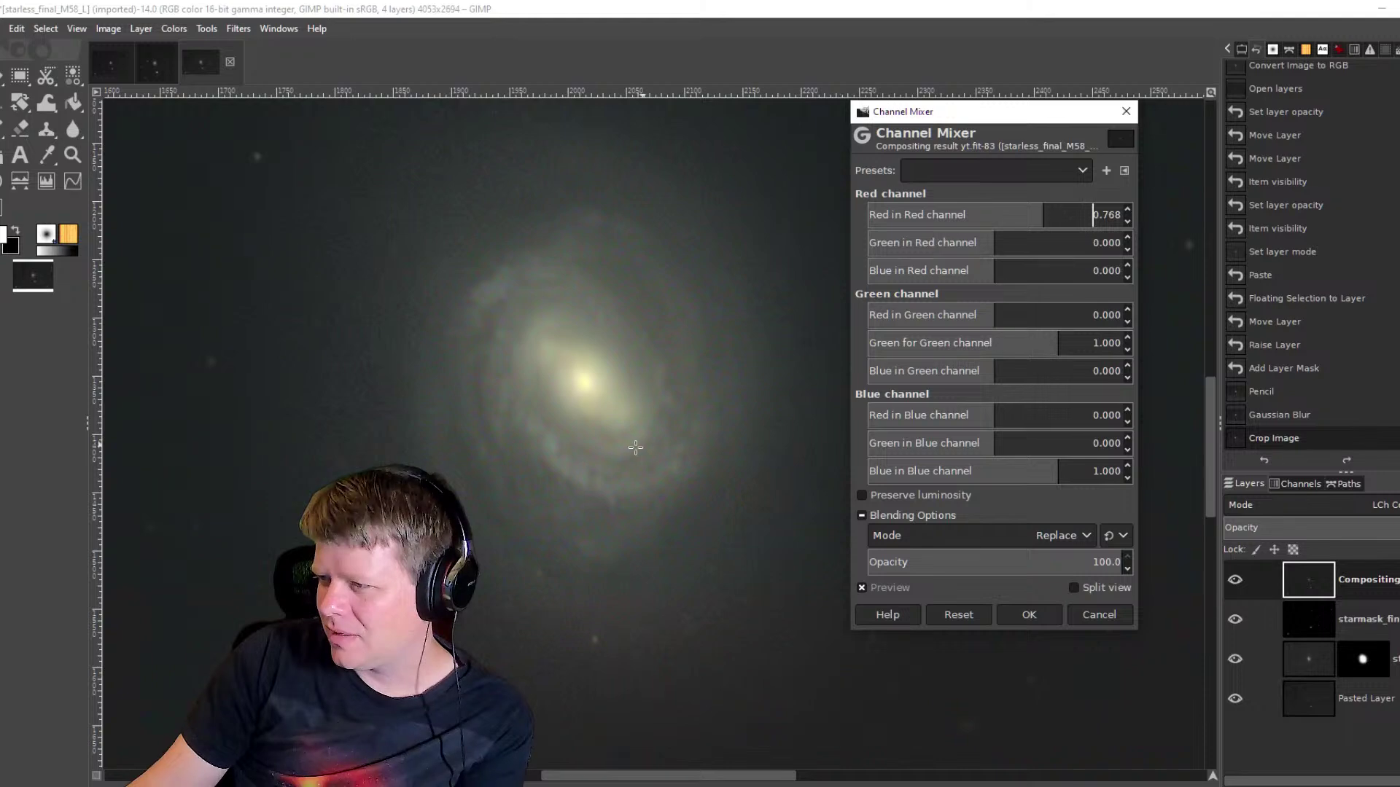
scroll(636, 447, down, 3)
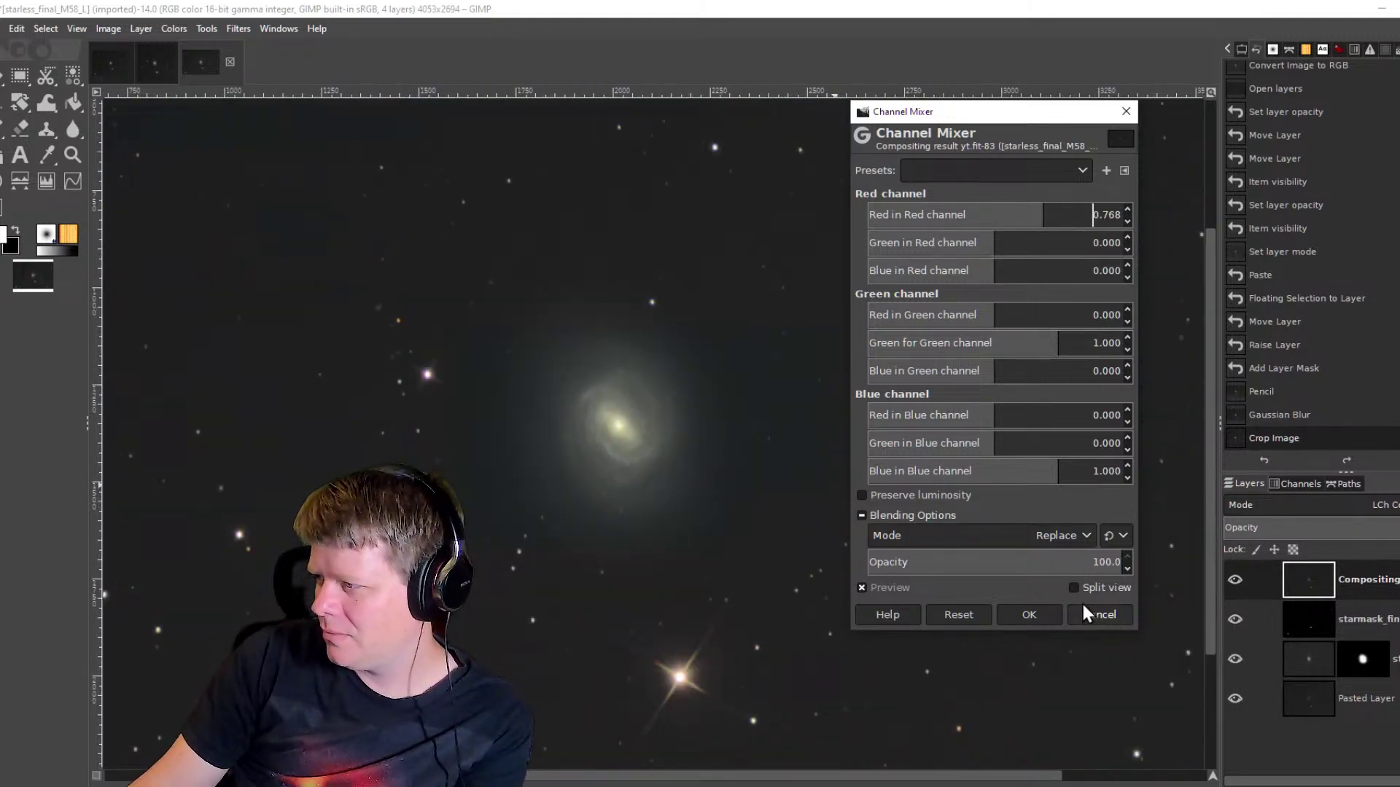
click(962, 615)
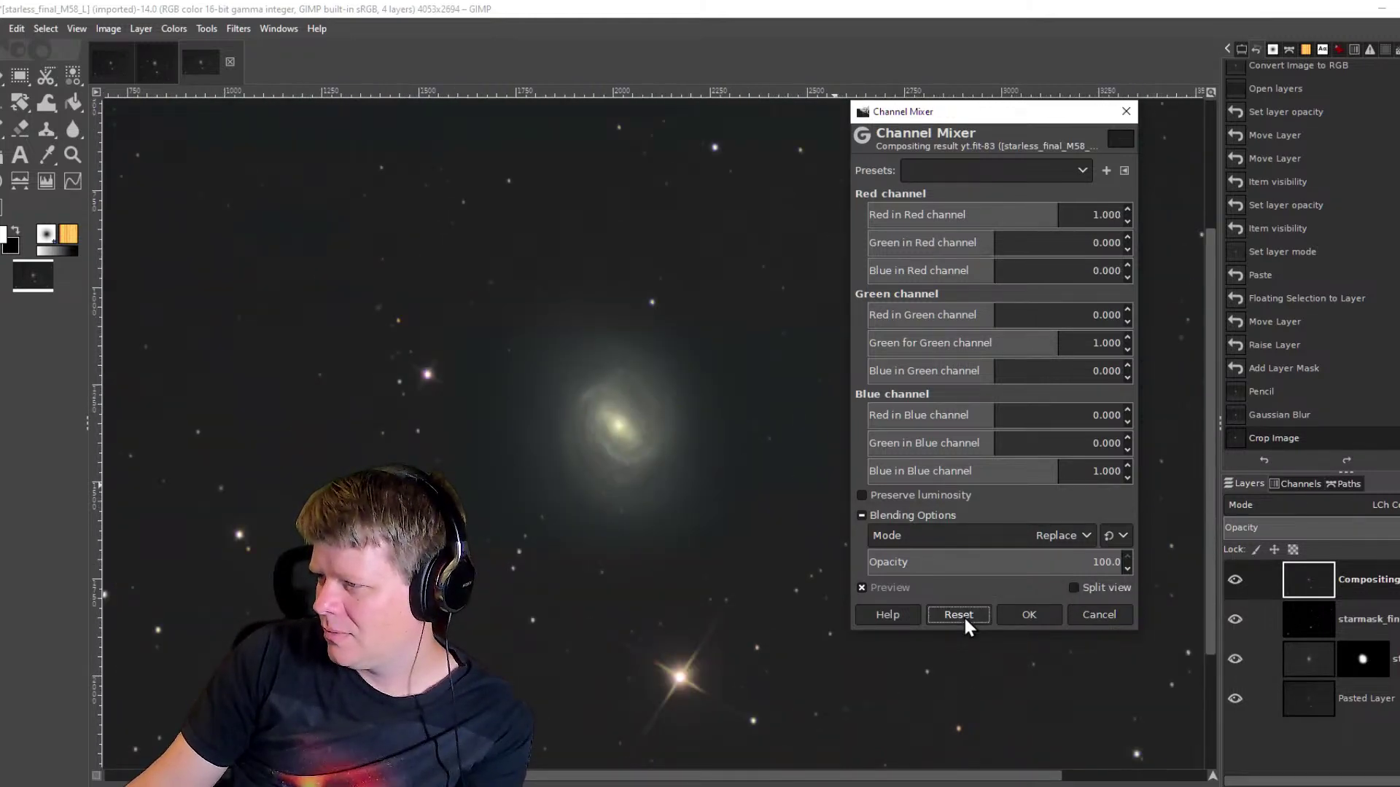
Switch to the browser, examine the Hubble photo on NASA's Messier 58 page for its colours, and return to GIMP.
click(1315, 593)
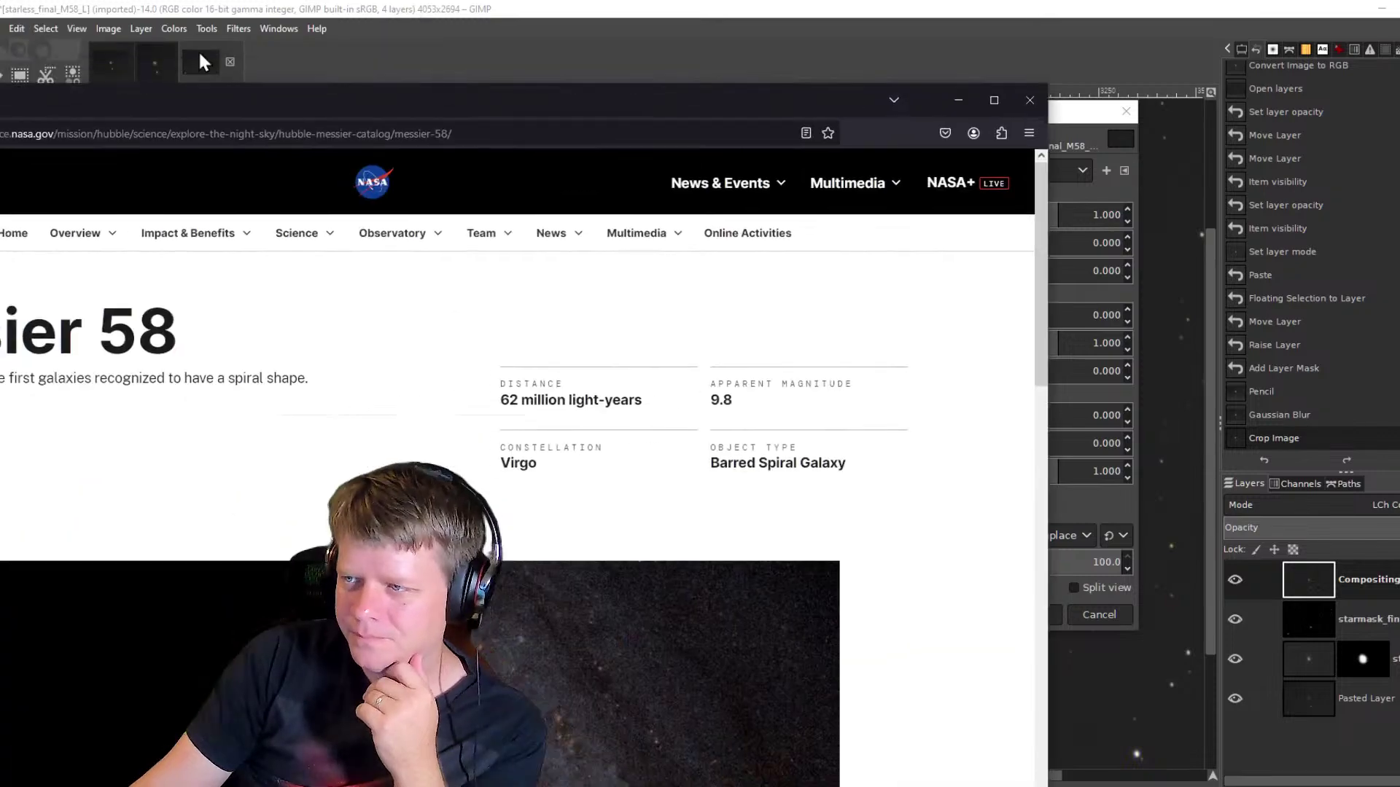
scroll(936, 515, down, 9)
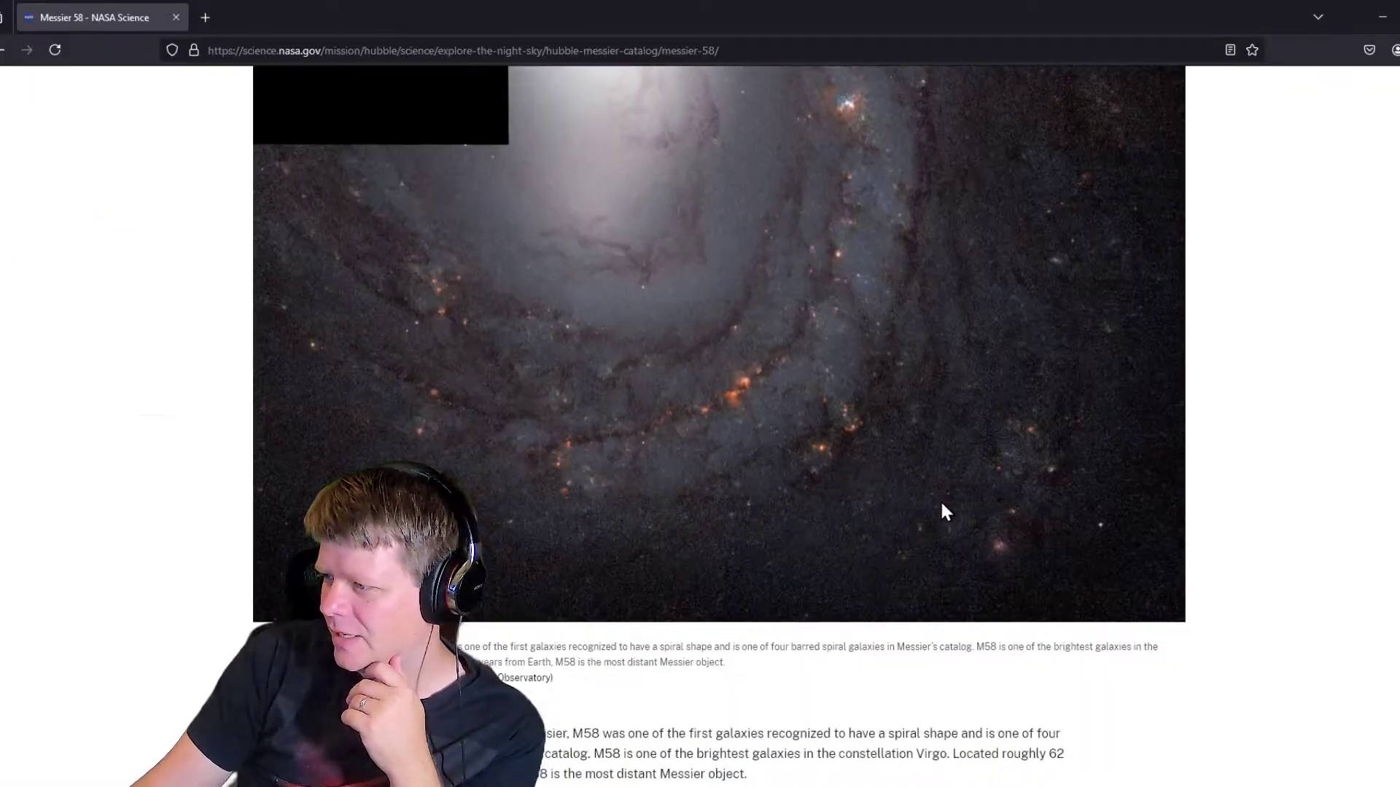
scroll(933, 503, up, 4)
scroll(928, 497, down, 4)
scroll(926, 496, up, 7)
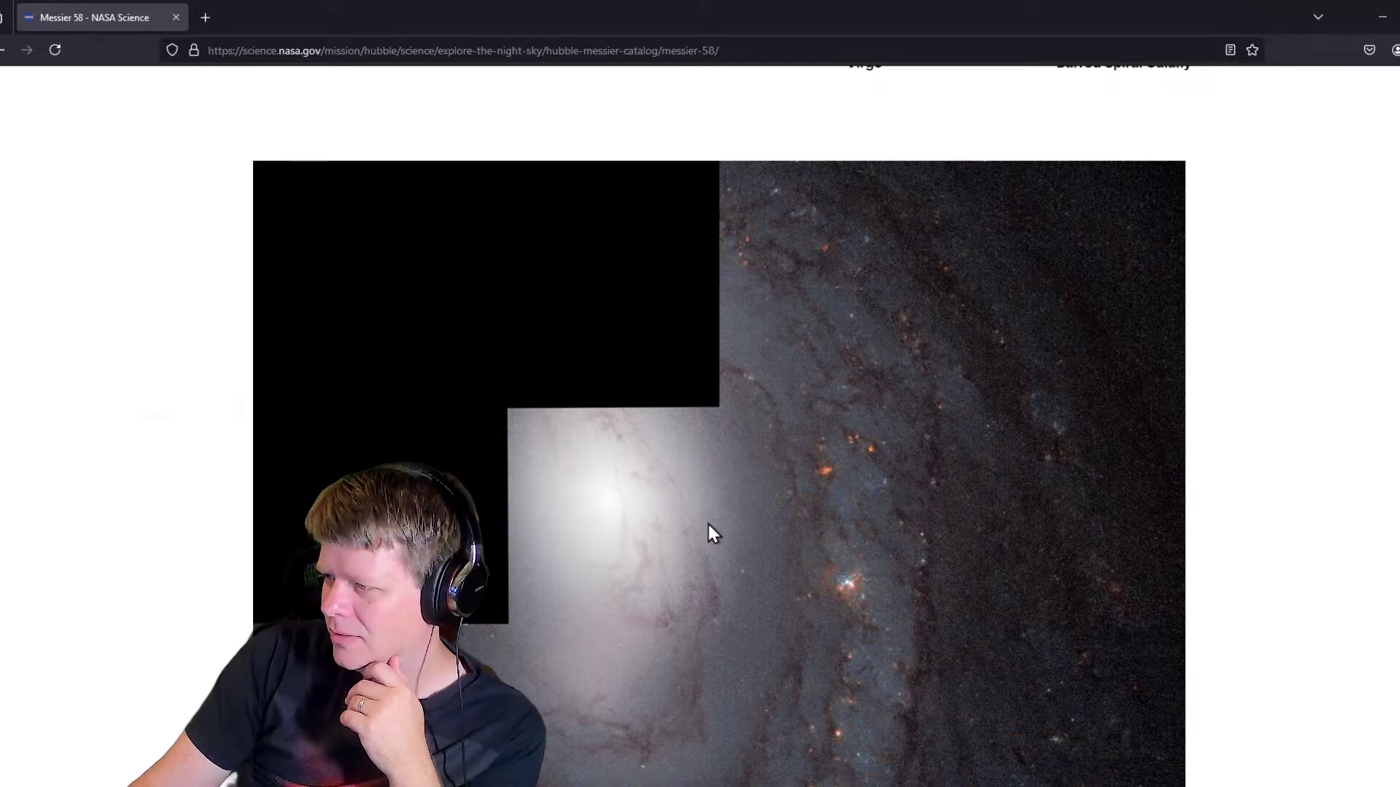
scroll(710, 530, down, 5)
scroll(725, 509, down, 3)
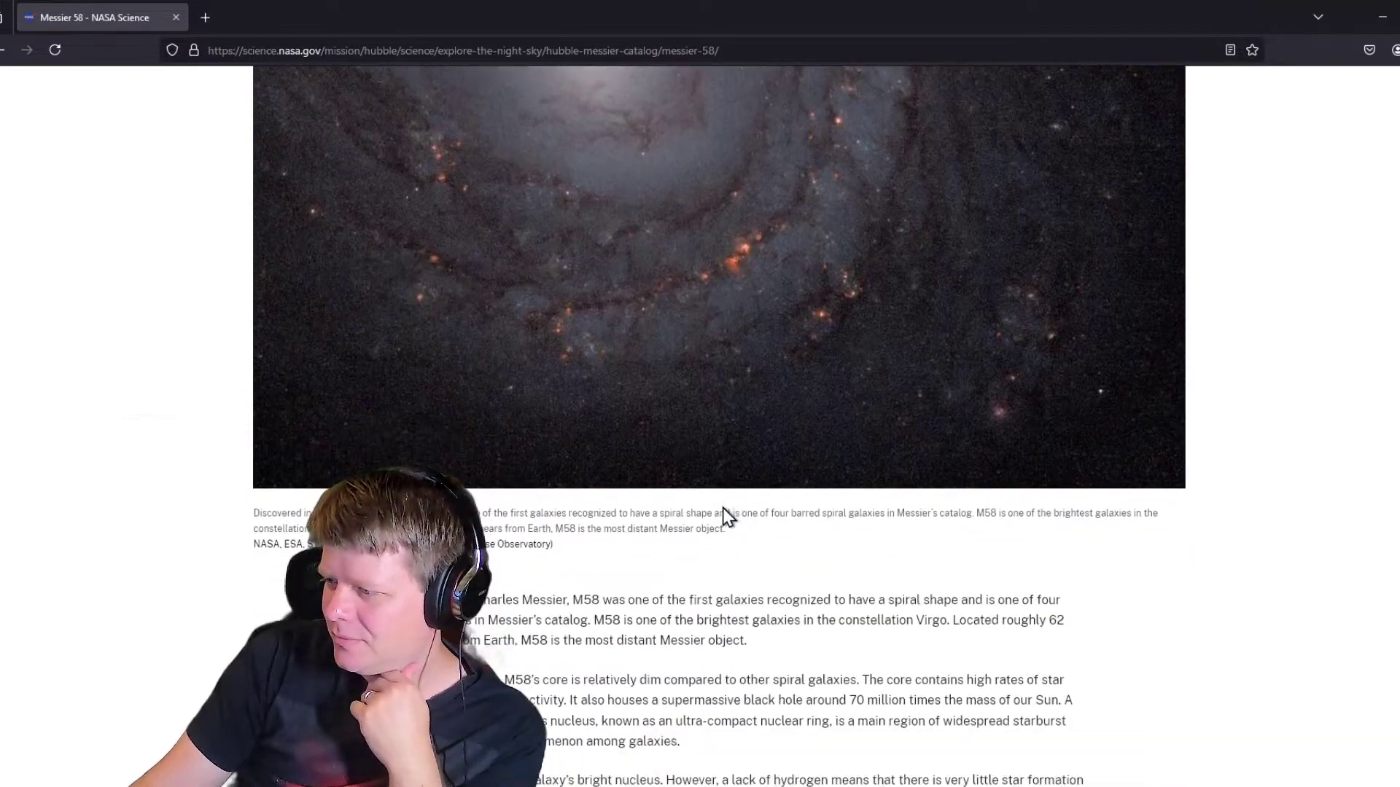
scroll(720, 503, up, 4)
scroll(720, 503, up, 1)
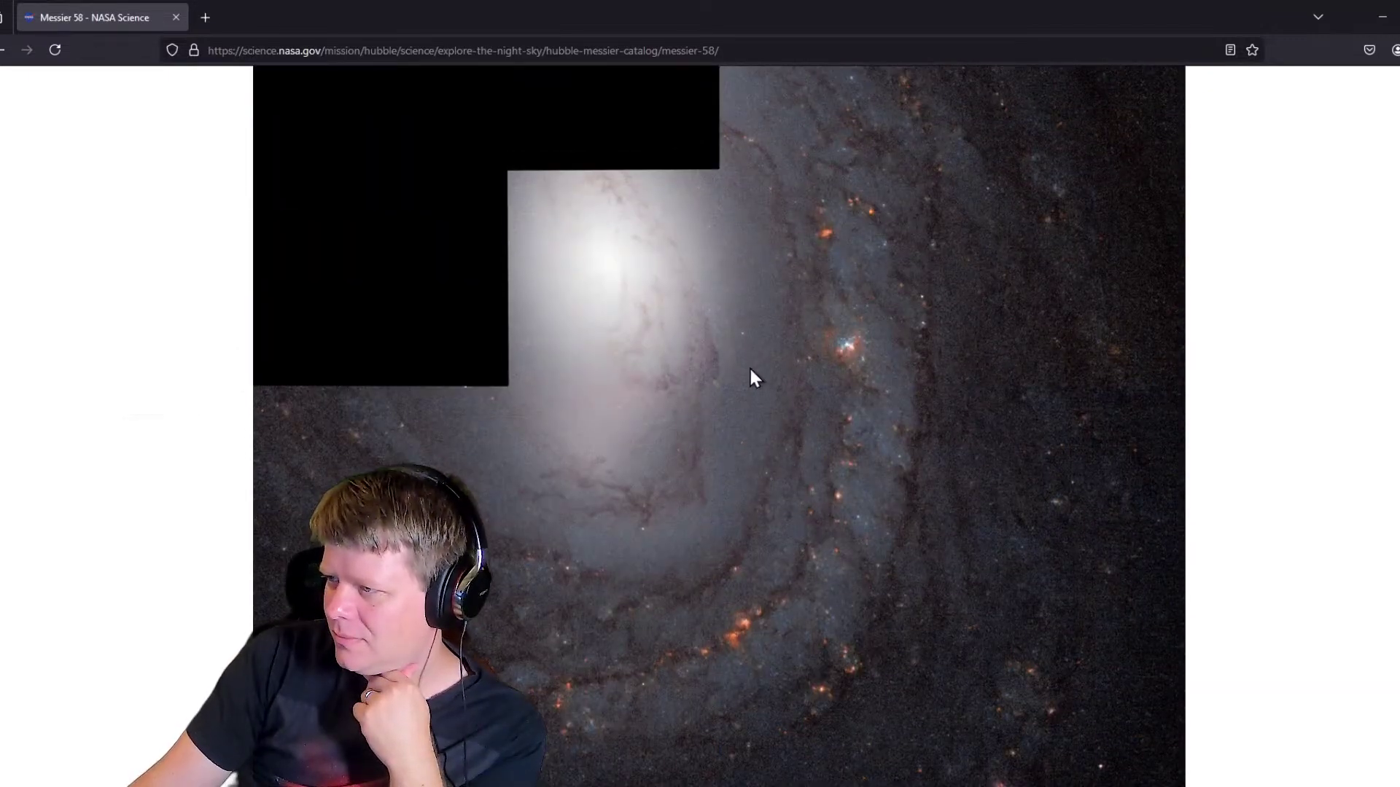
key(alt+Tab)
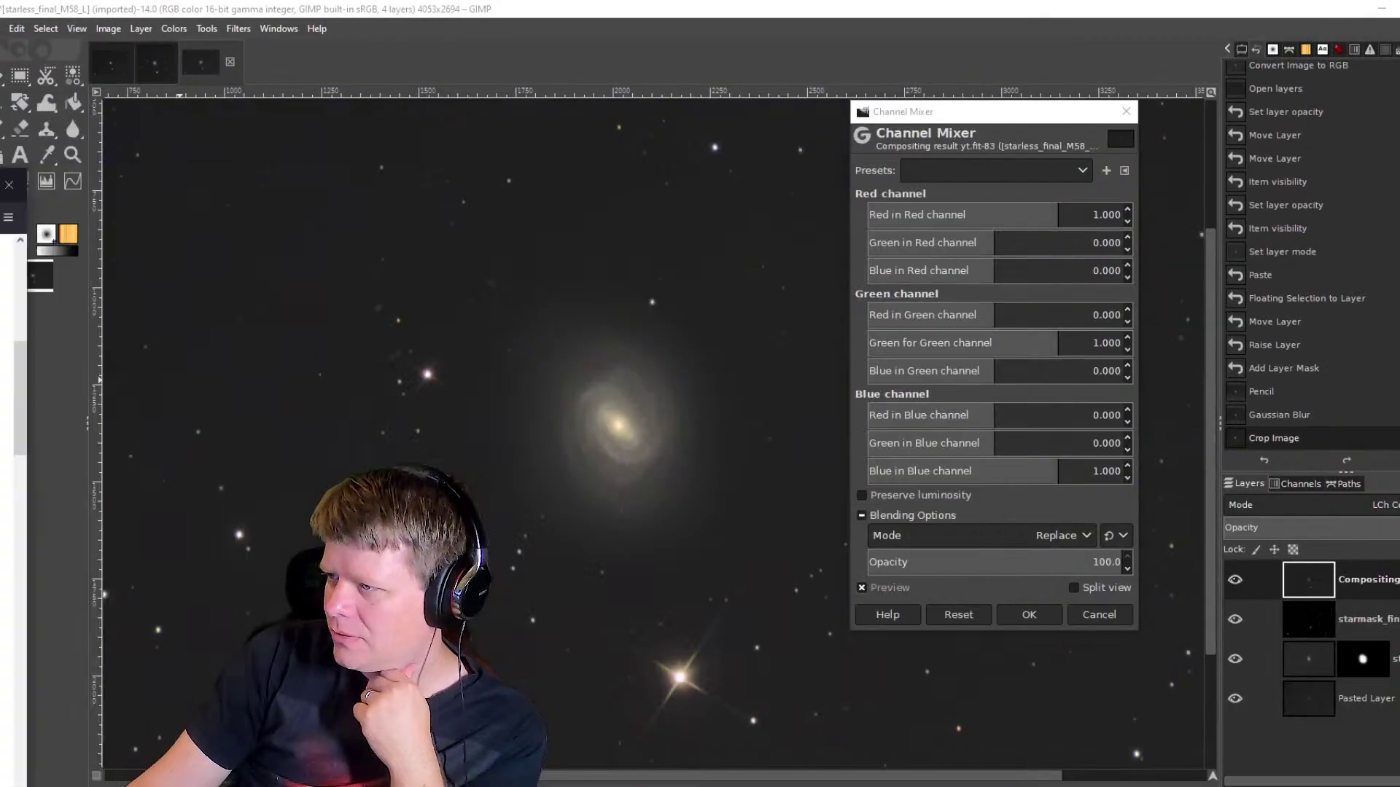
Compare the composite with the starless_final_M58_L.xcf version and cancel the Channel Mixer adjustment.
click(95, 76)
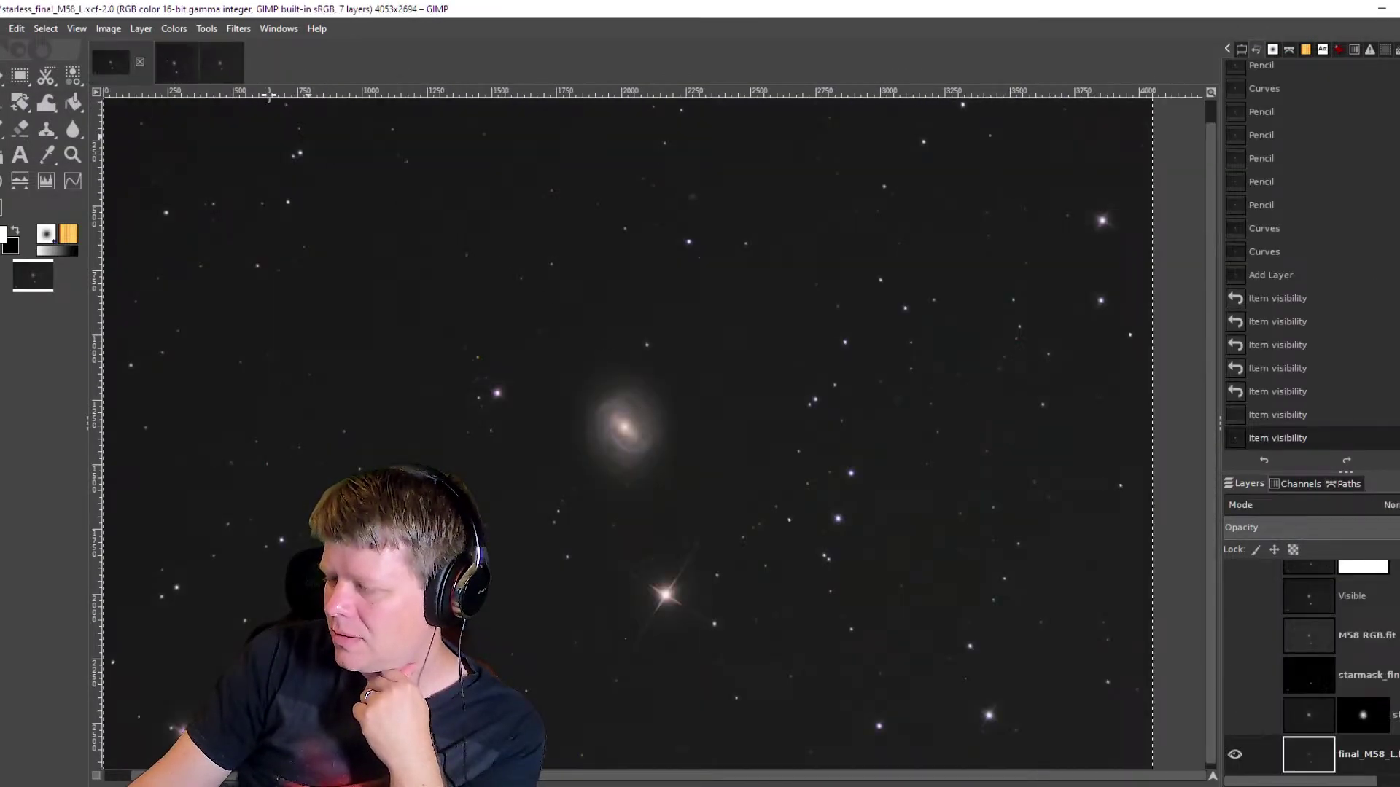
click(217, 67)
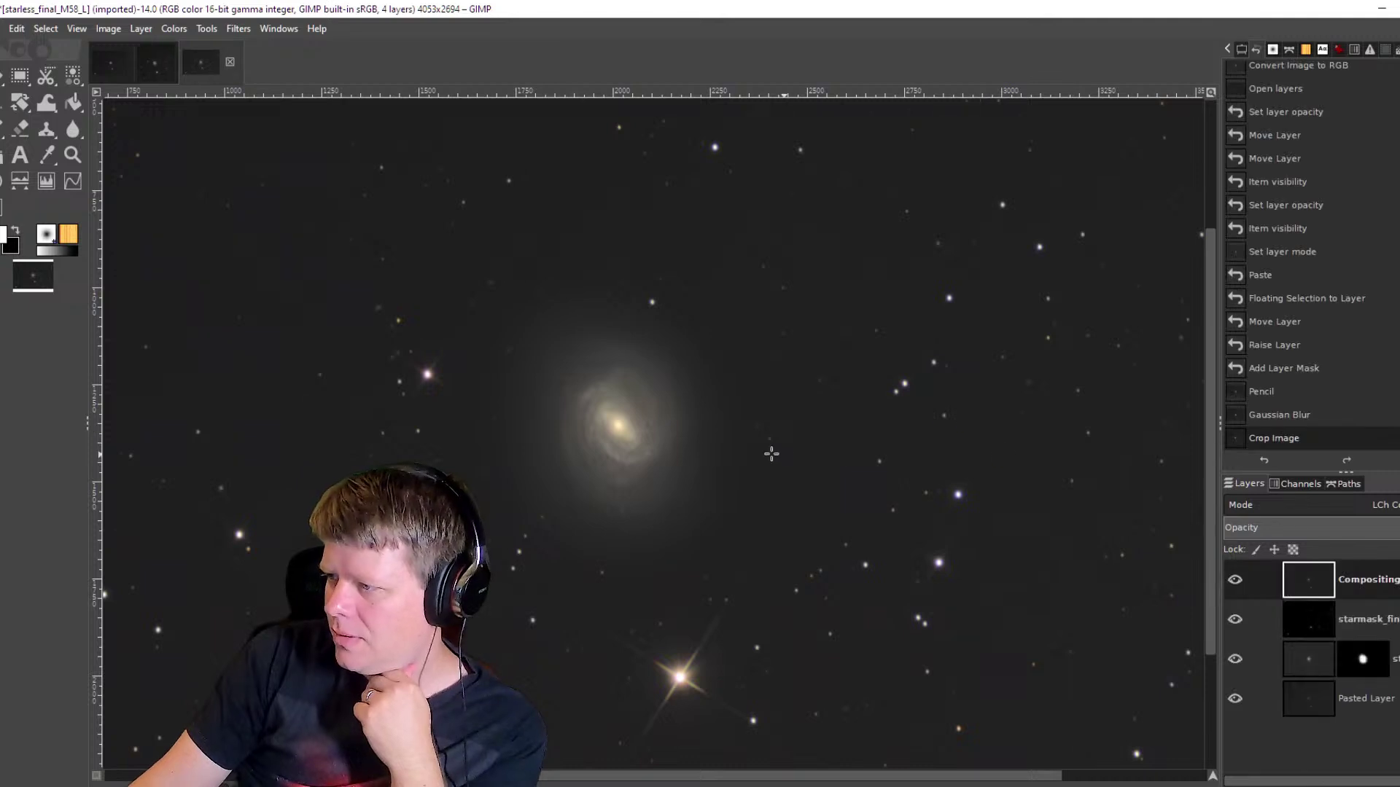
key(ctrl+shift+f)
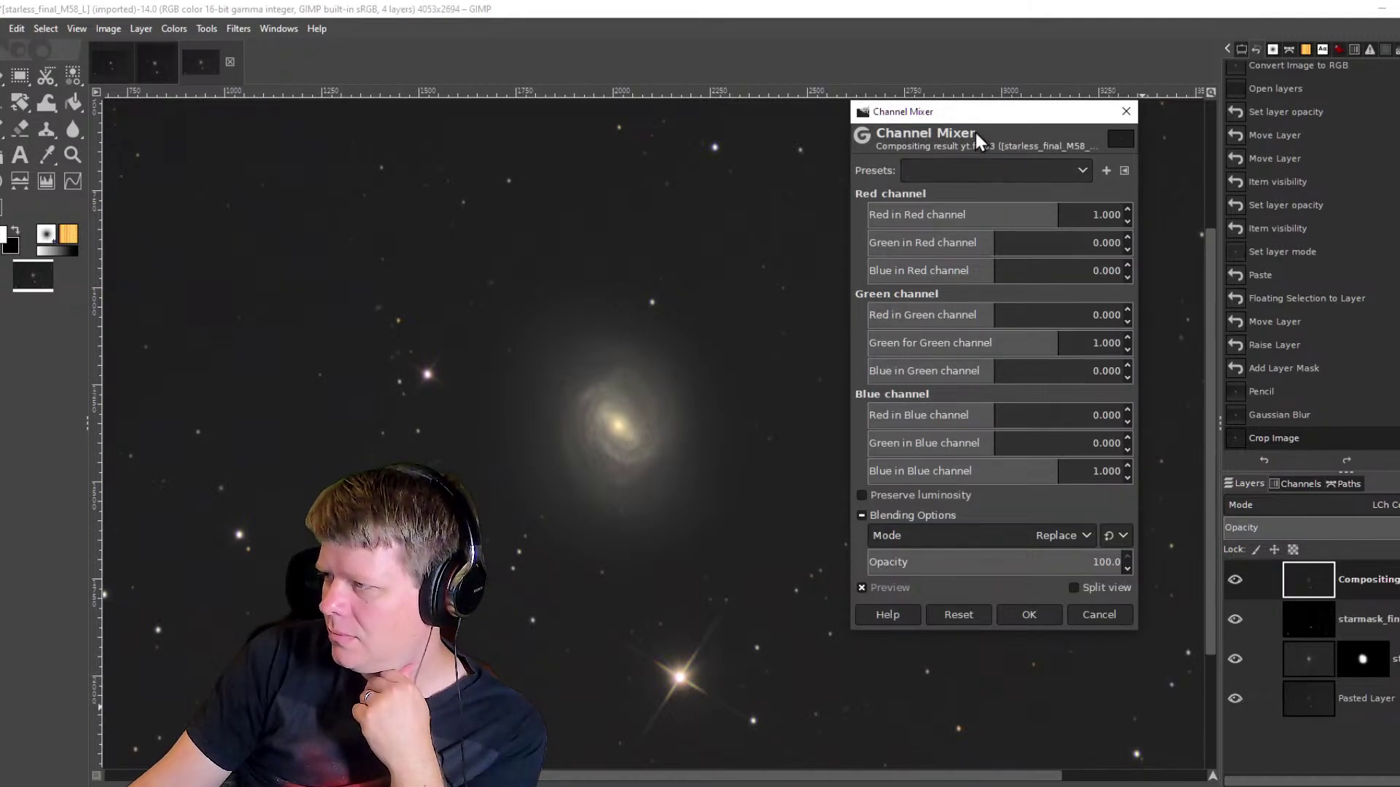
drag(975, 118, 922, 132)
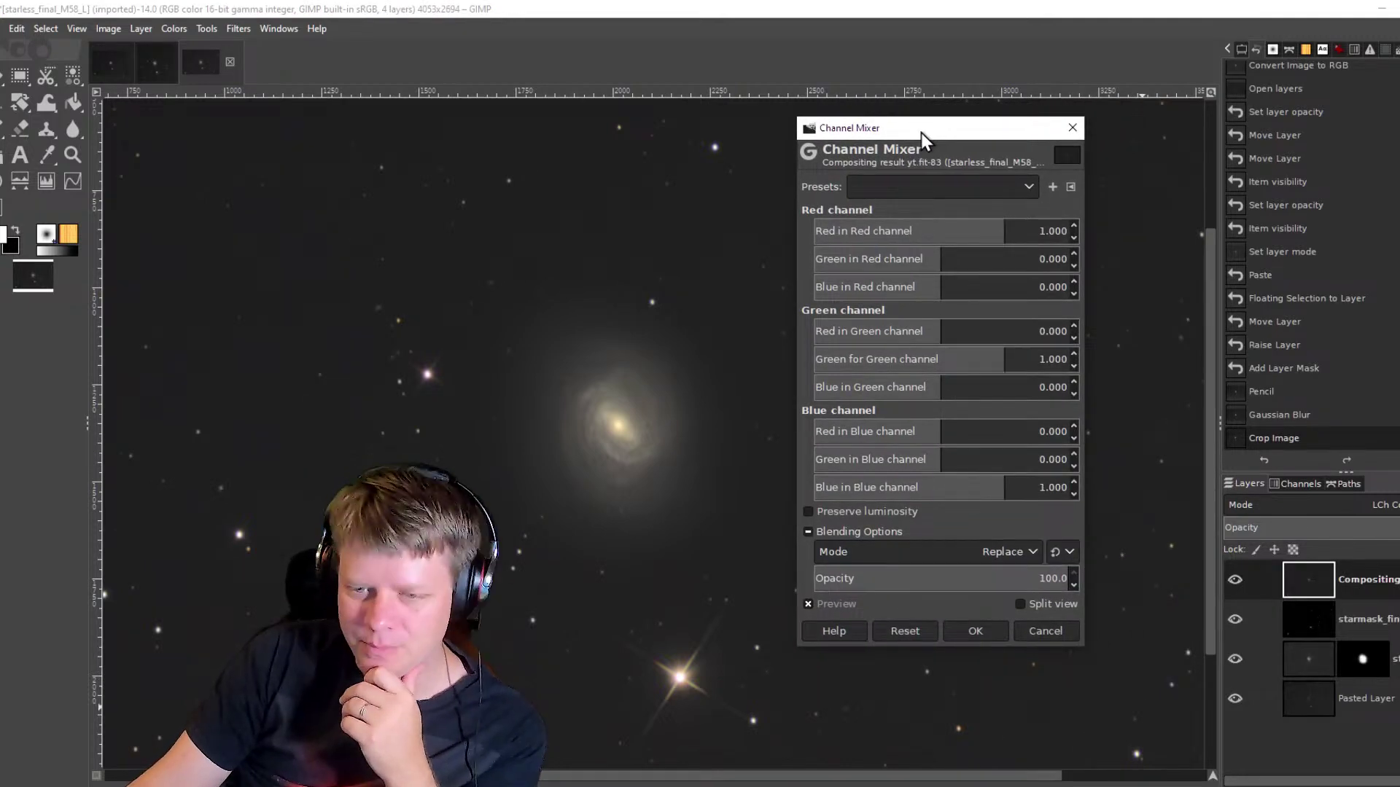
click(1046, 630)
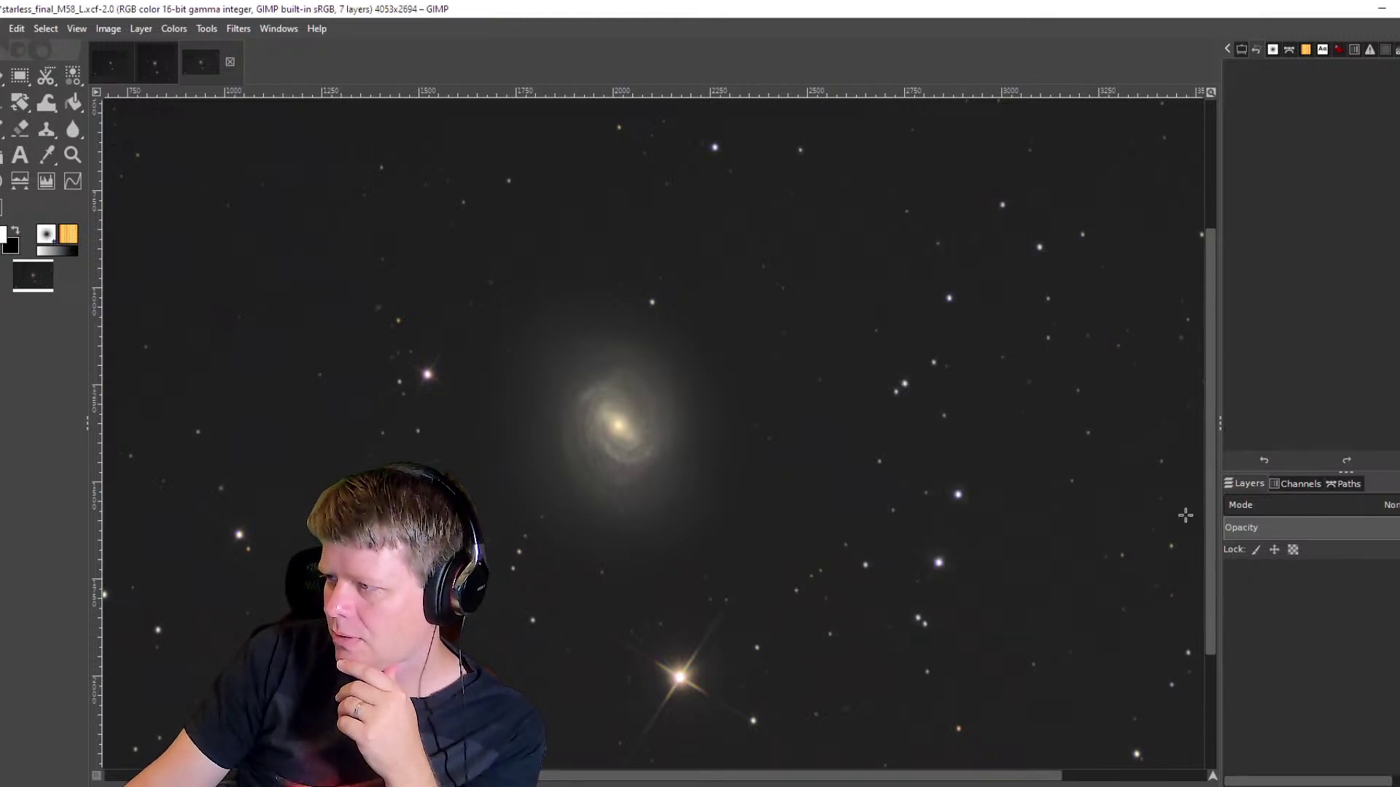
Bring up the starless_final_M58_L.xcf image and examine the colour of its galaxy core and spiral arms up close.
key(alt+1)
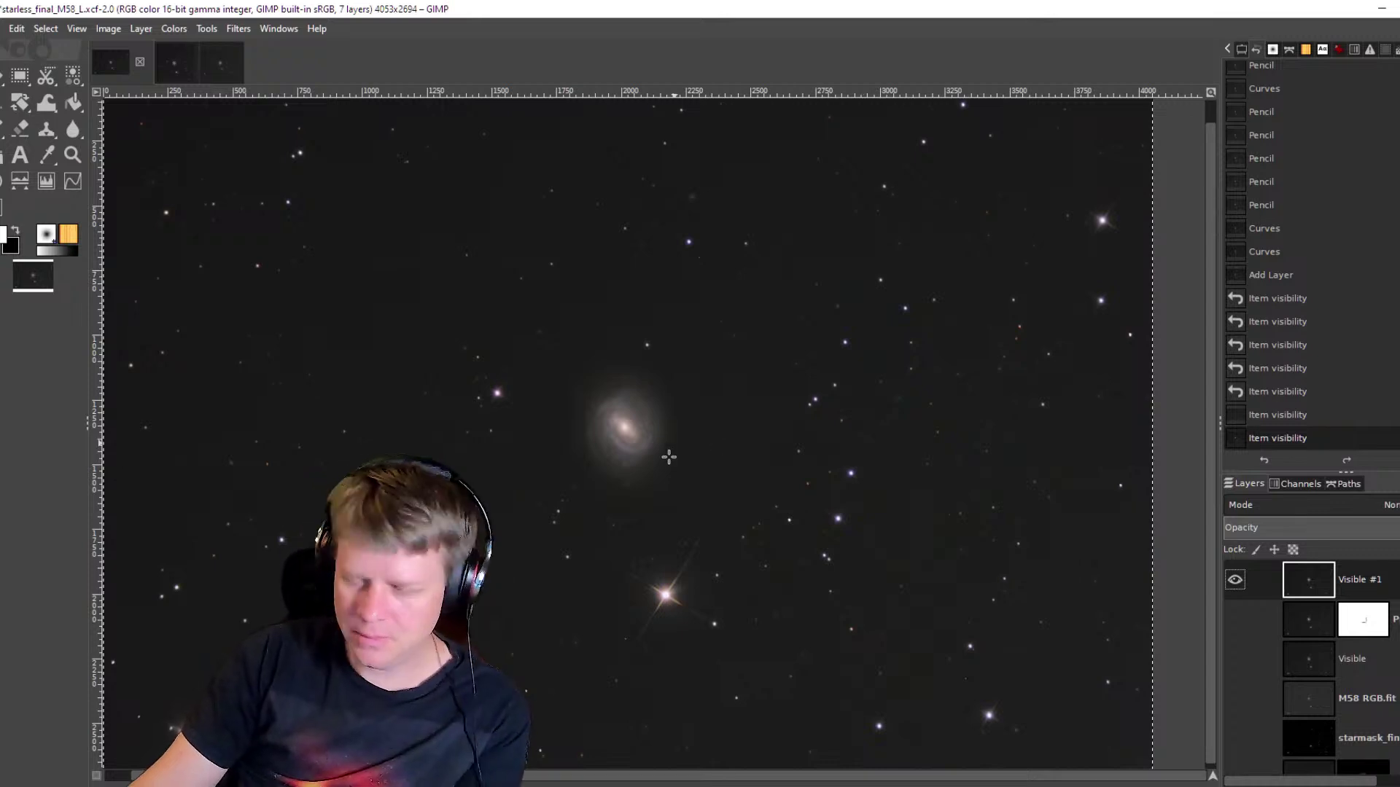
scroll(612, 432, up, 2)
scroll(612, 432, up, 2)
scroll(662, 406, down, 2)
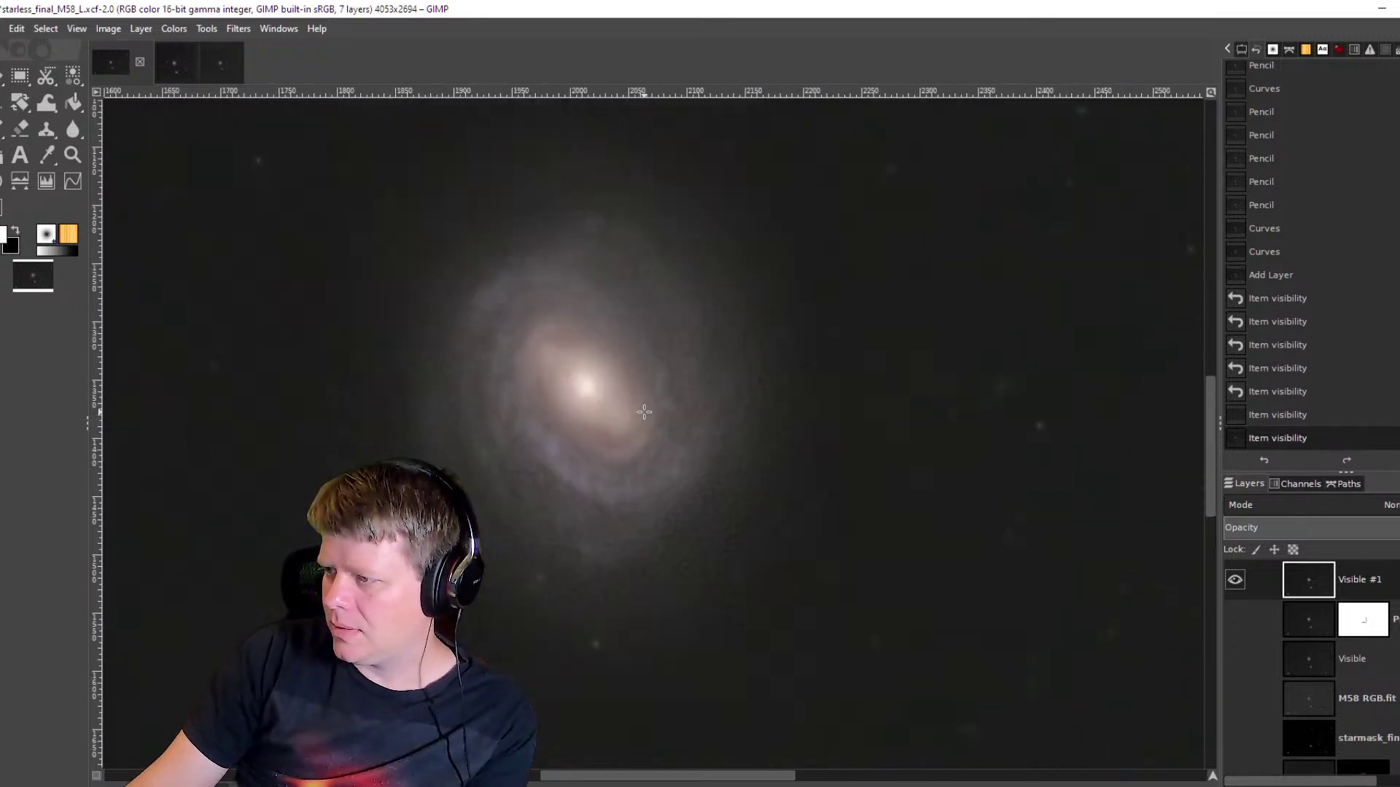
Sample the galaxy's colour with the Color Picker in starless_final_M58_L.xcf and in the composite, and compare their RGB values.
click(44, 155)
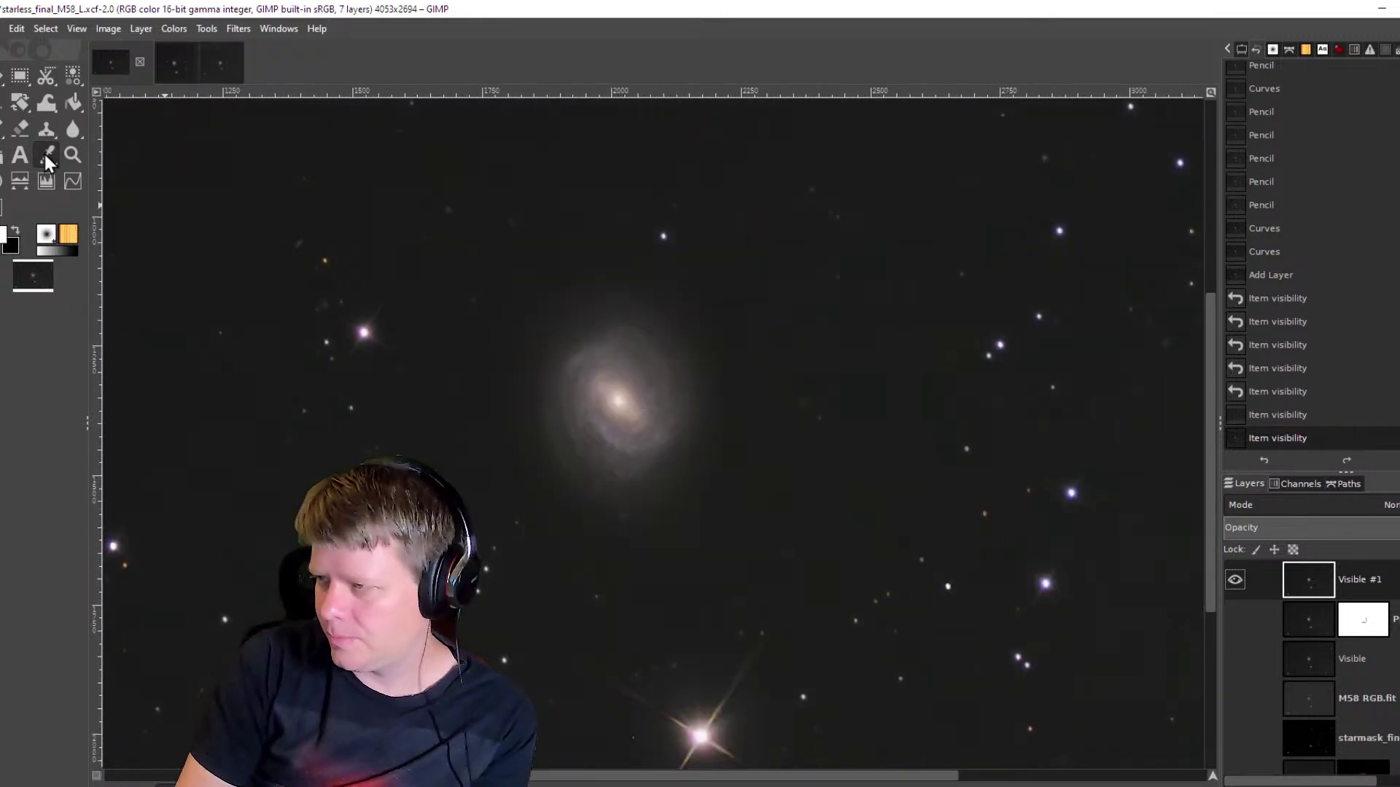
click(593, 417)
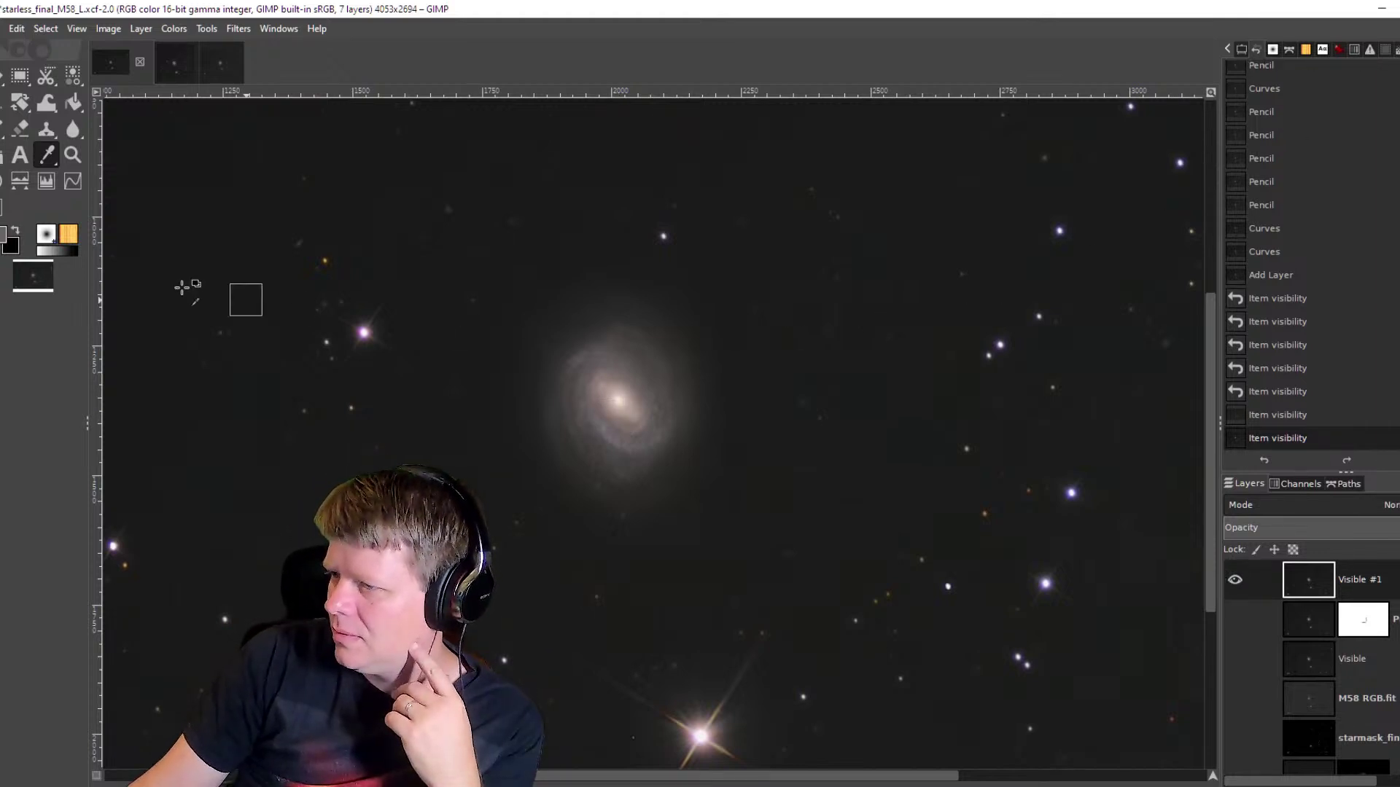
click(4, 234)
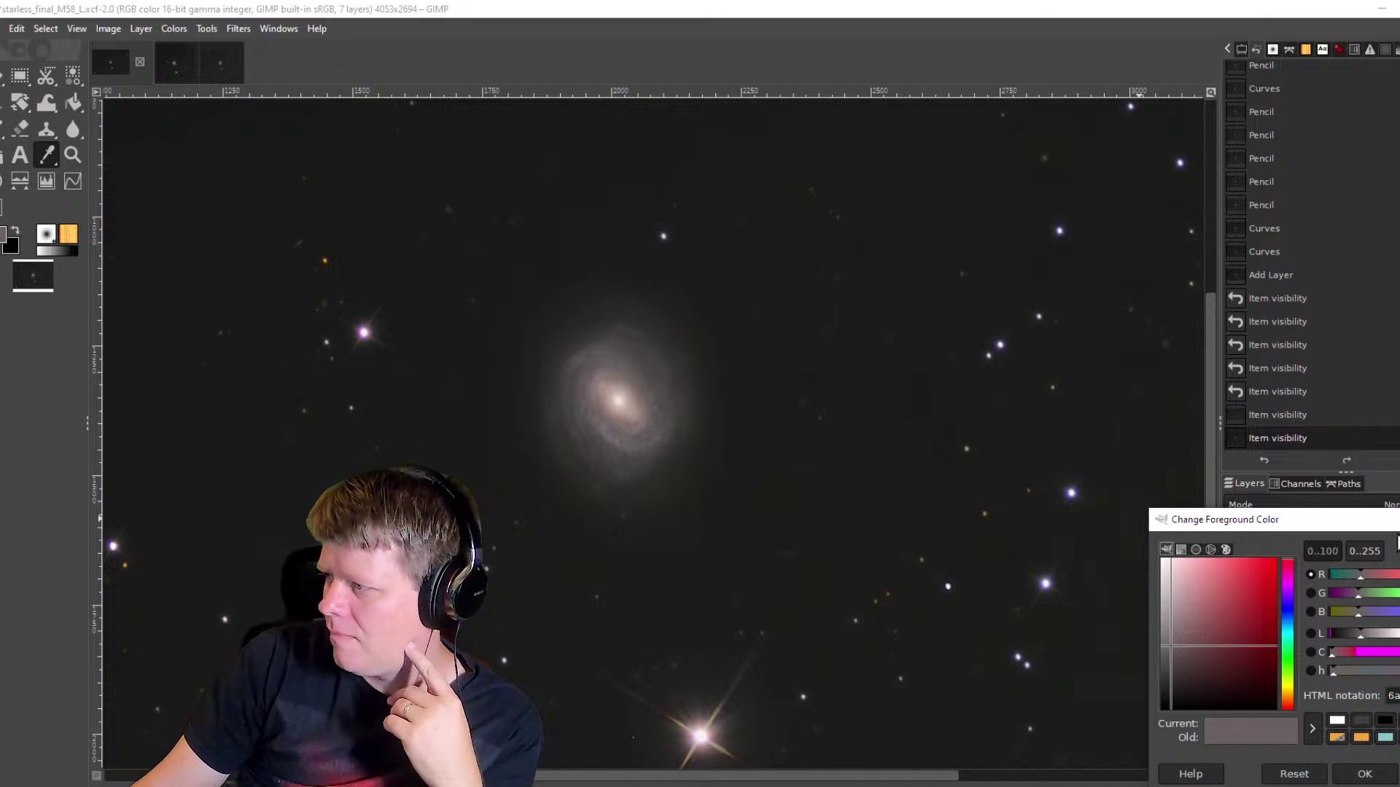
drag(1396, 521, 1016, 355)
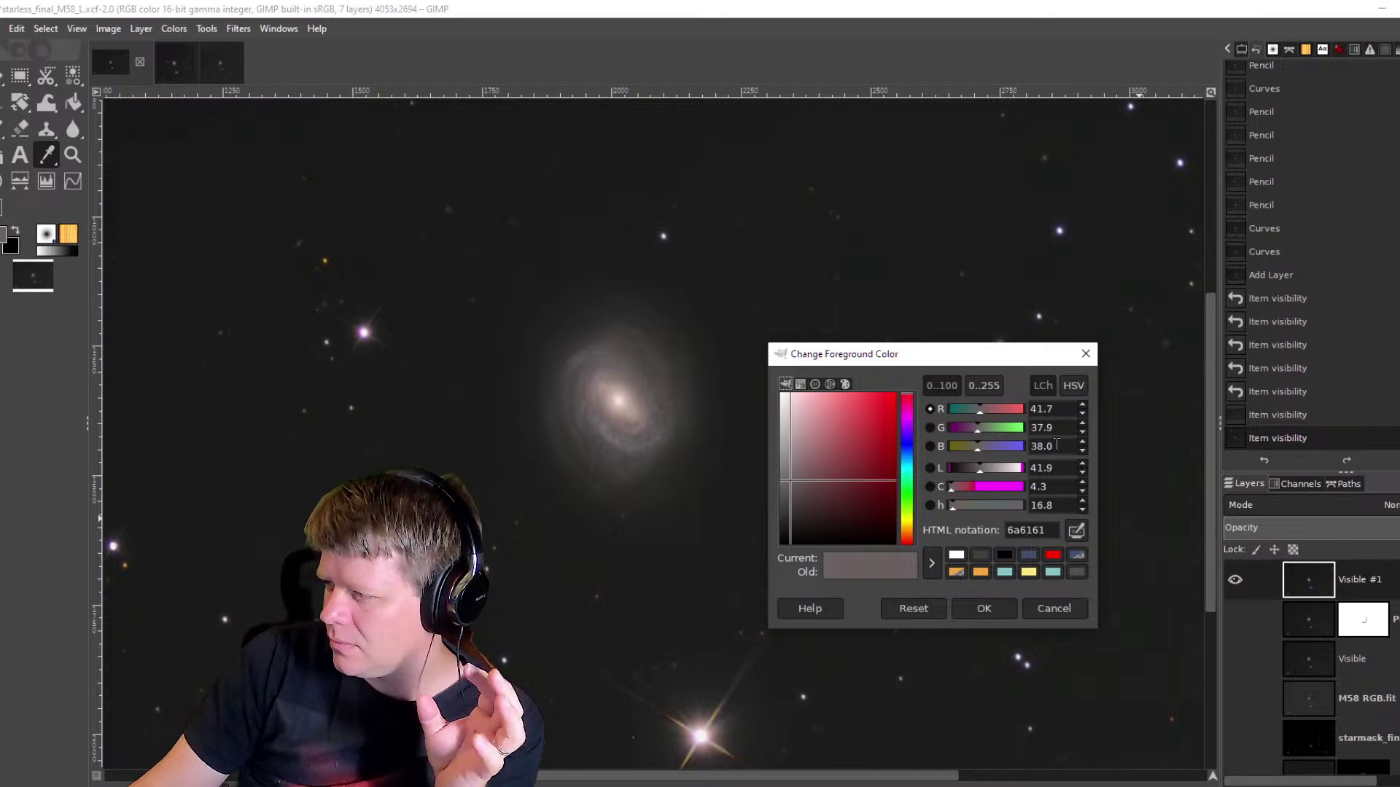
click(201, 67)
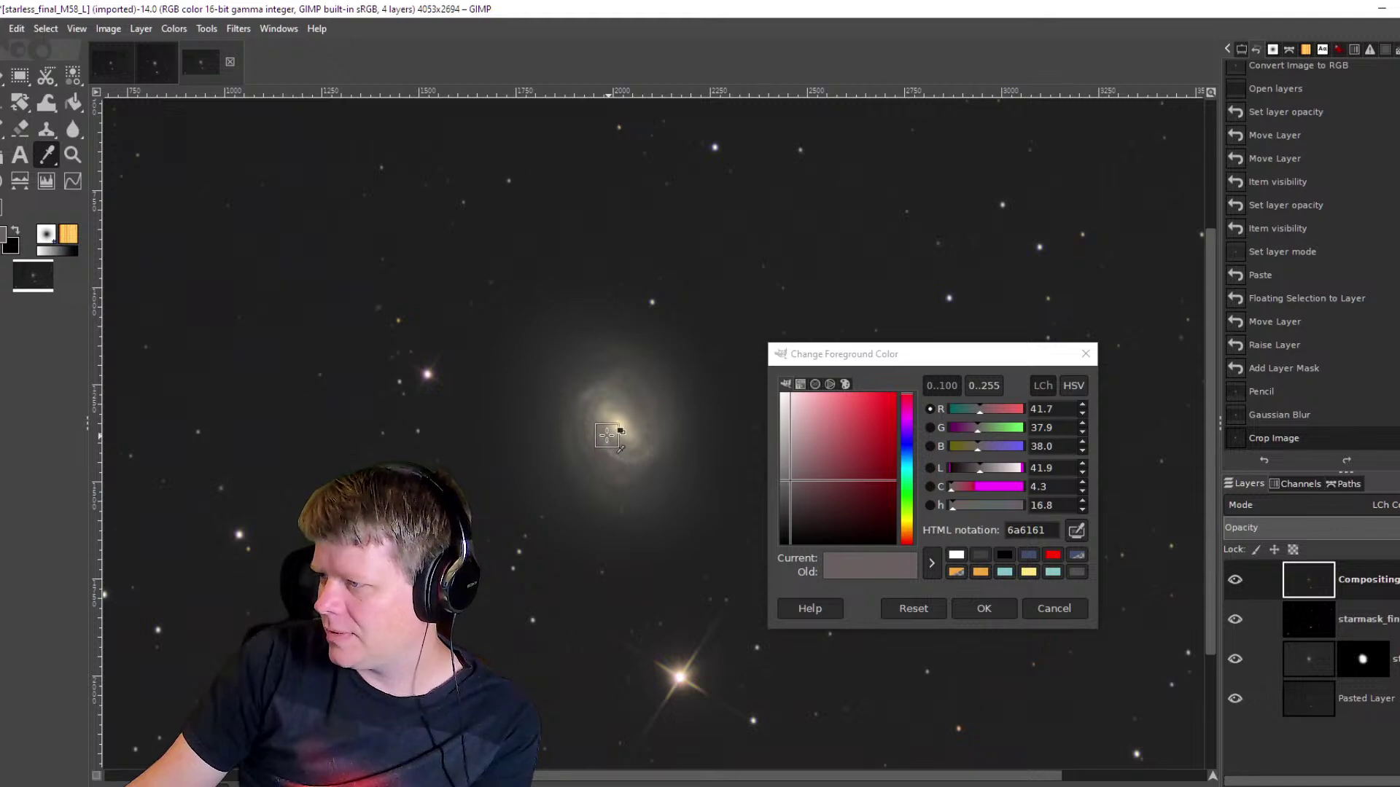
click(607, 435)
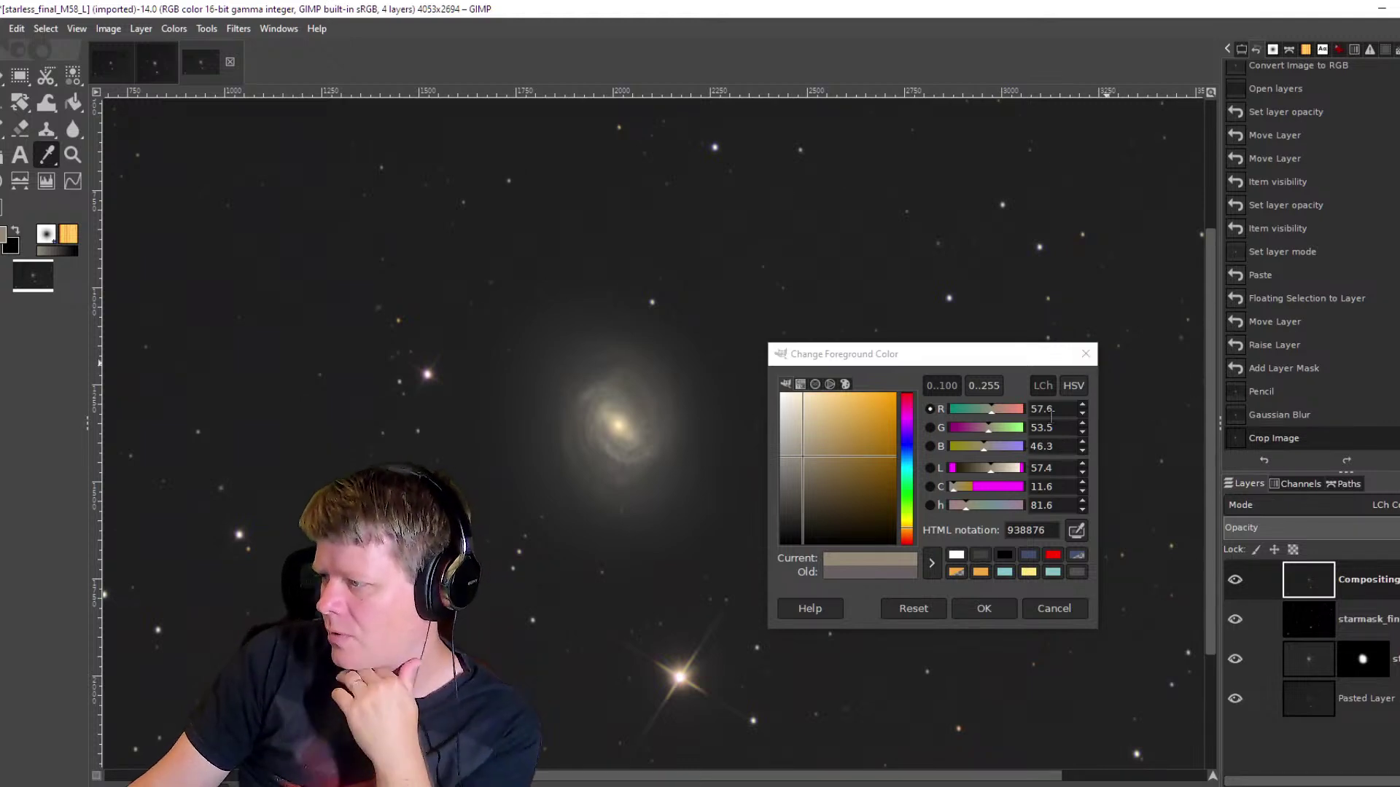
click(1044, 604)
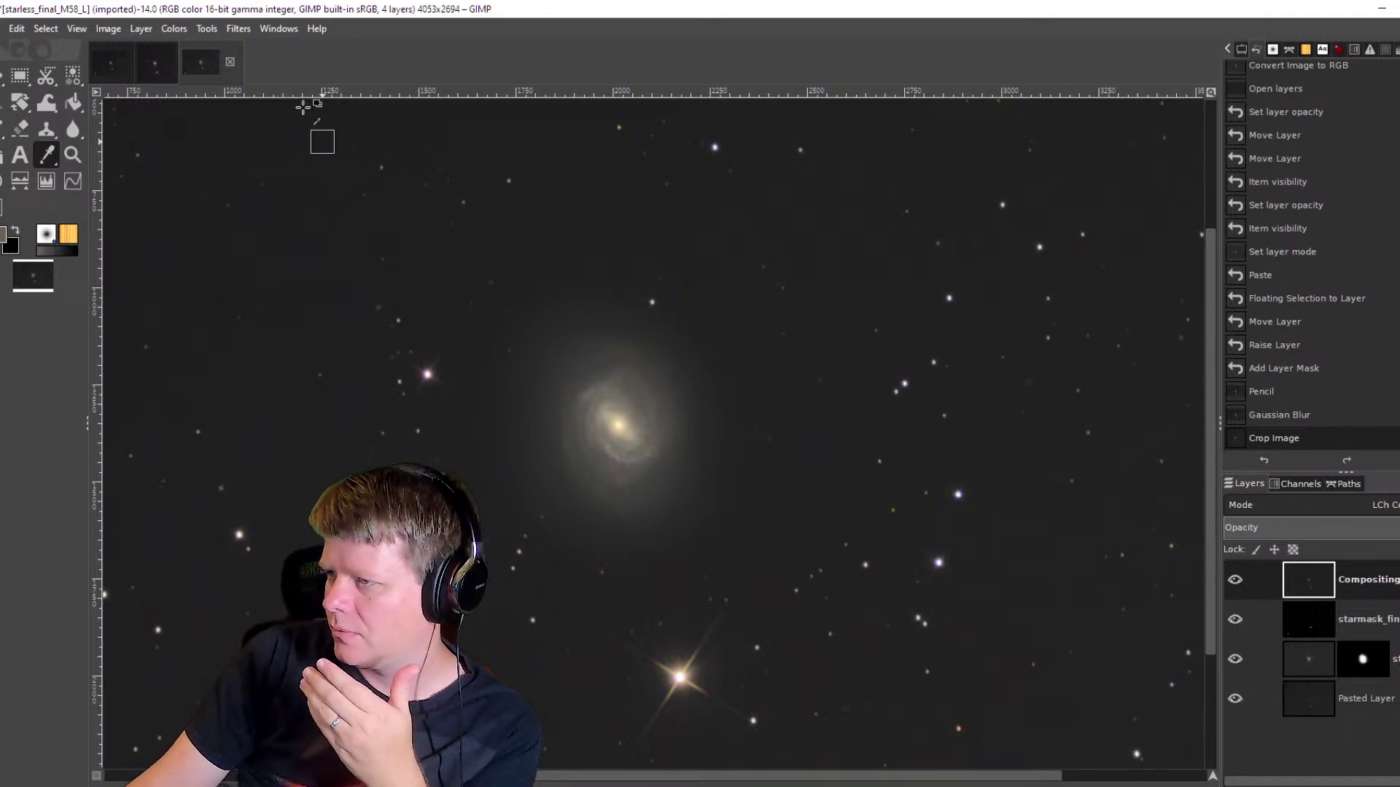
Start a Channel Mixer adjustment on the compositing result layer with Green for Green at 1.037 and Blue in Blue at 1.073.
click(175, 29)
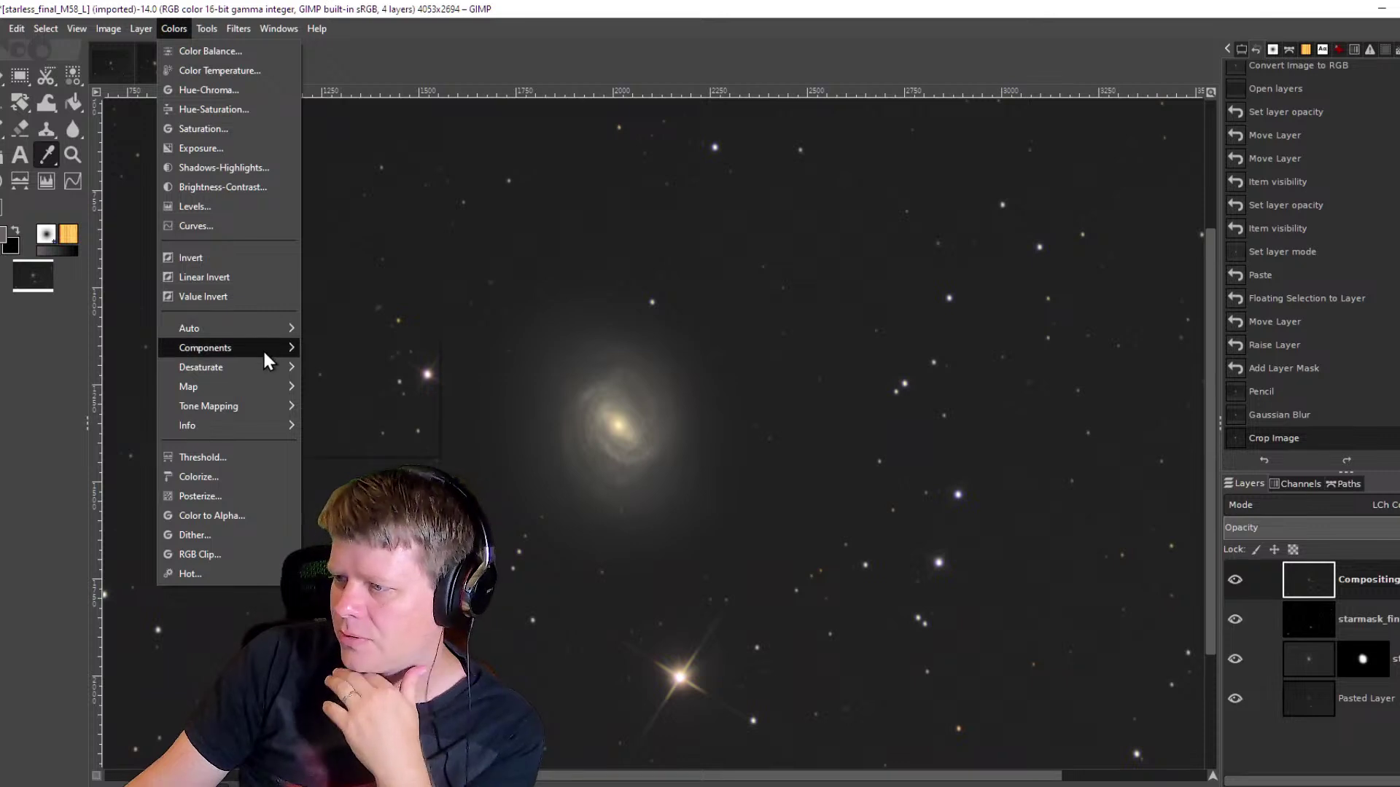
mouse_move(265, 351)
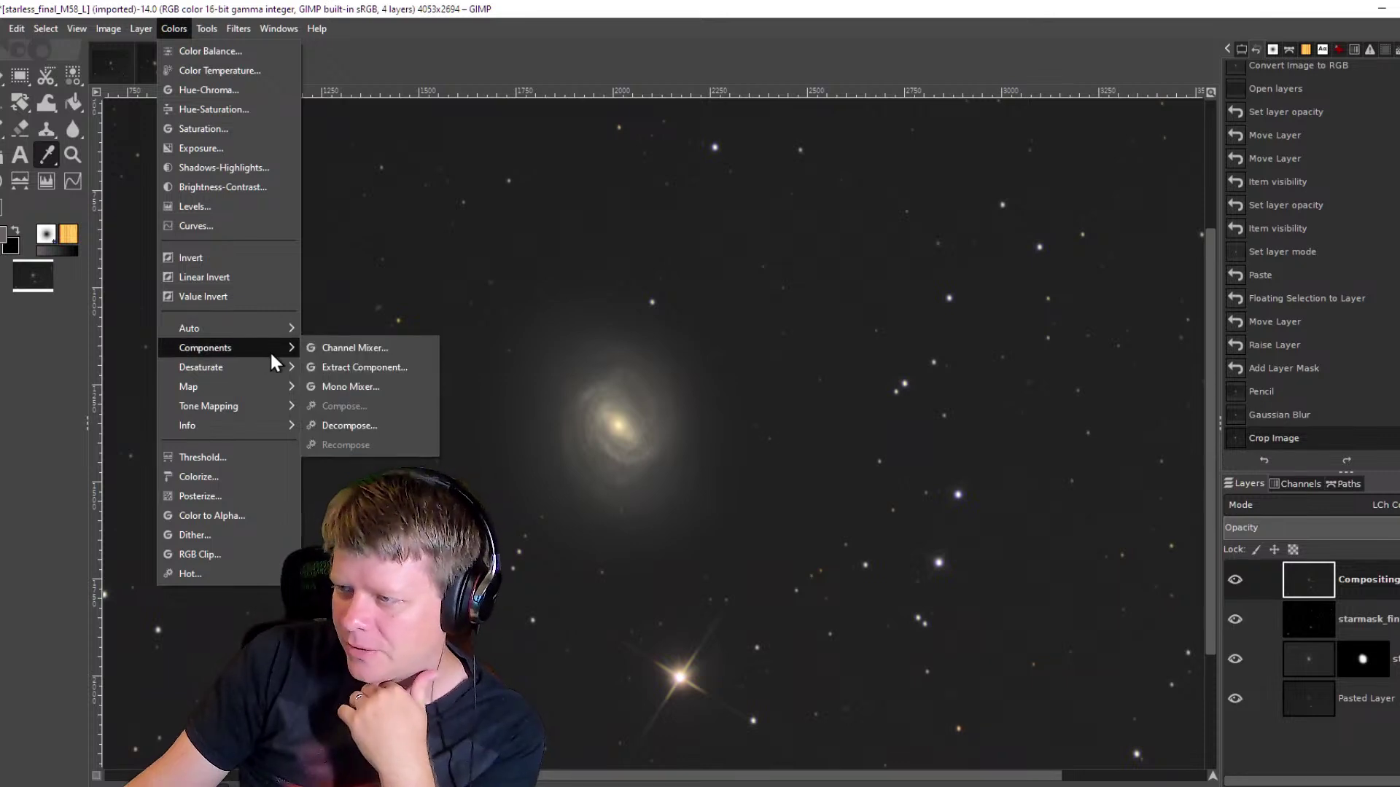
click(368, 348)
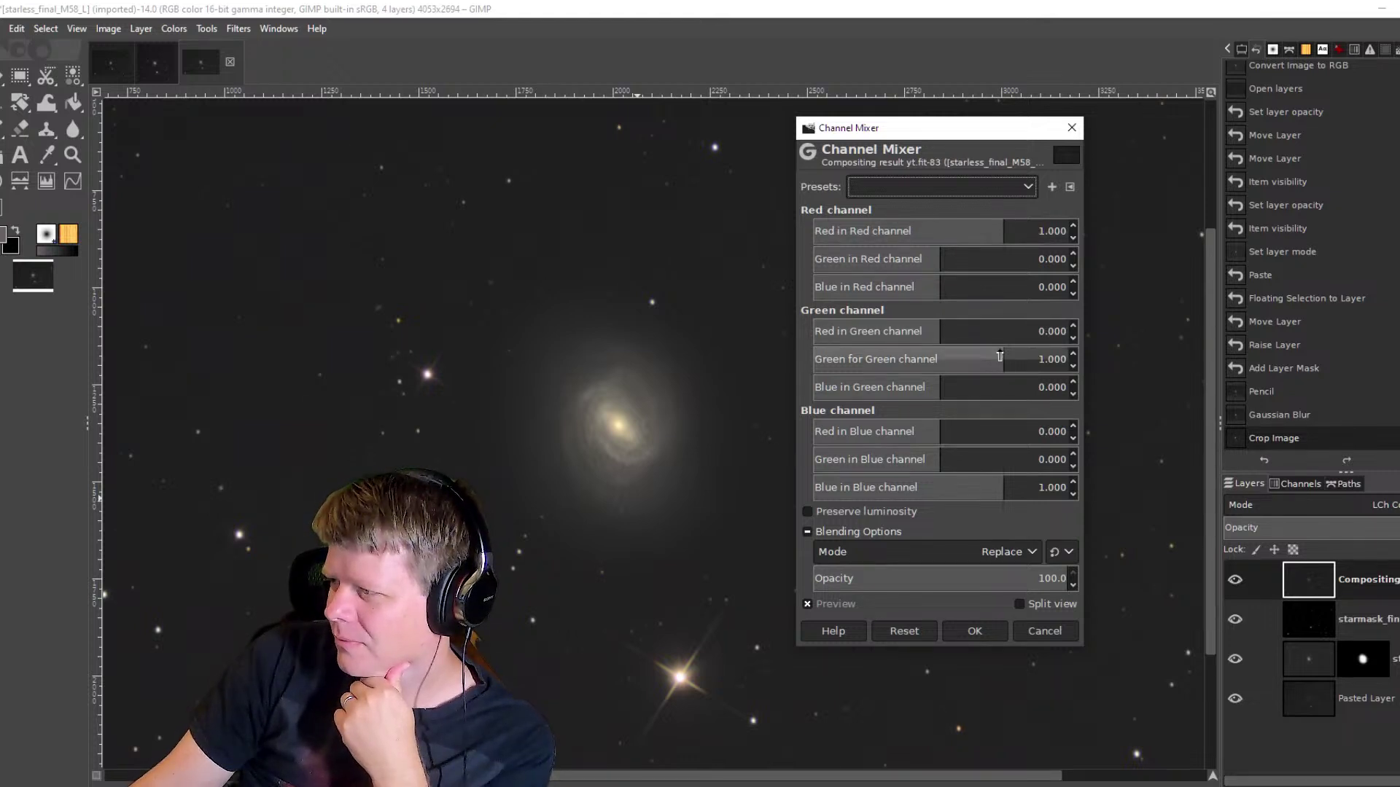
drag(1000, 356, 1006, 356)
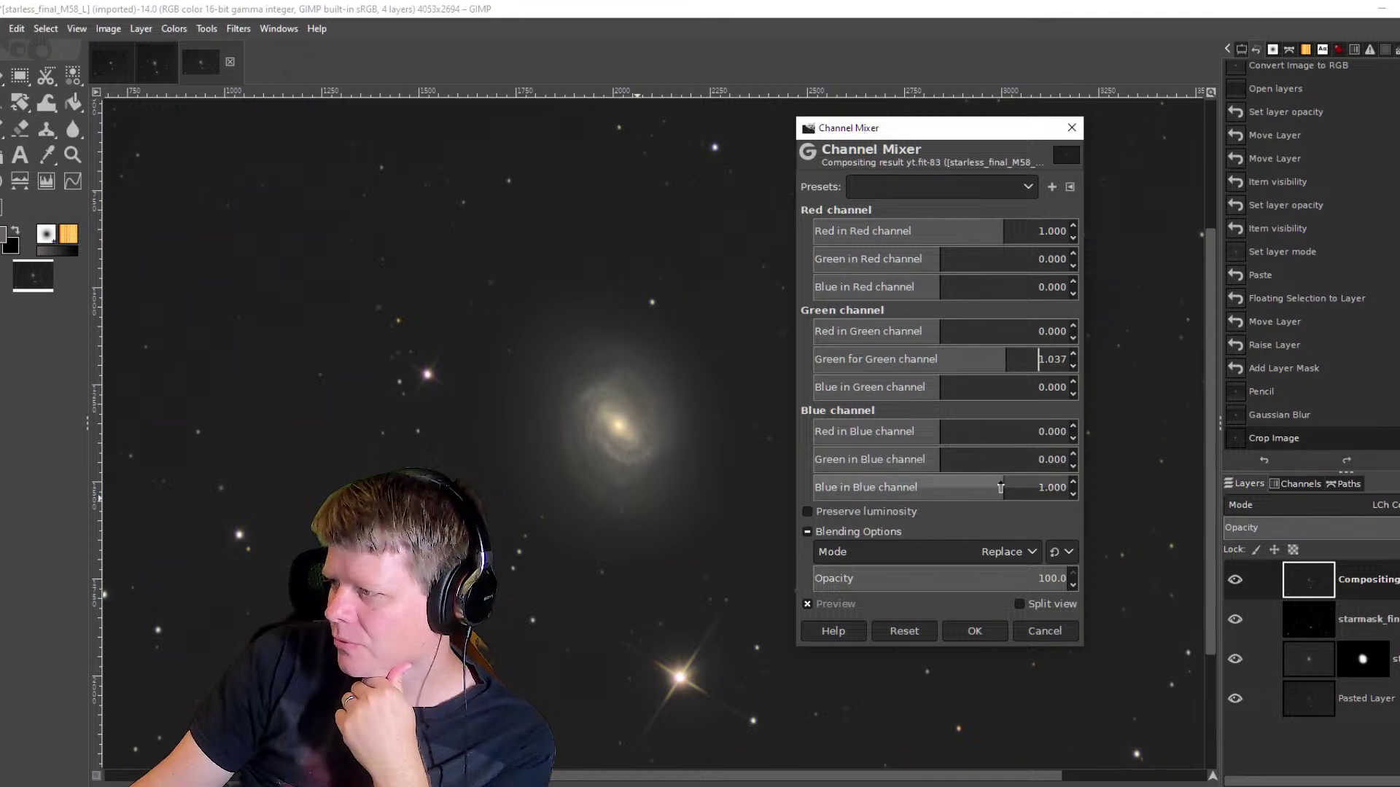
drag(1000, 488, 1008, 489)
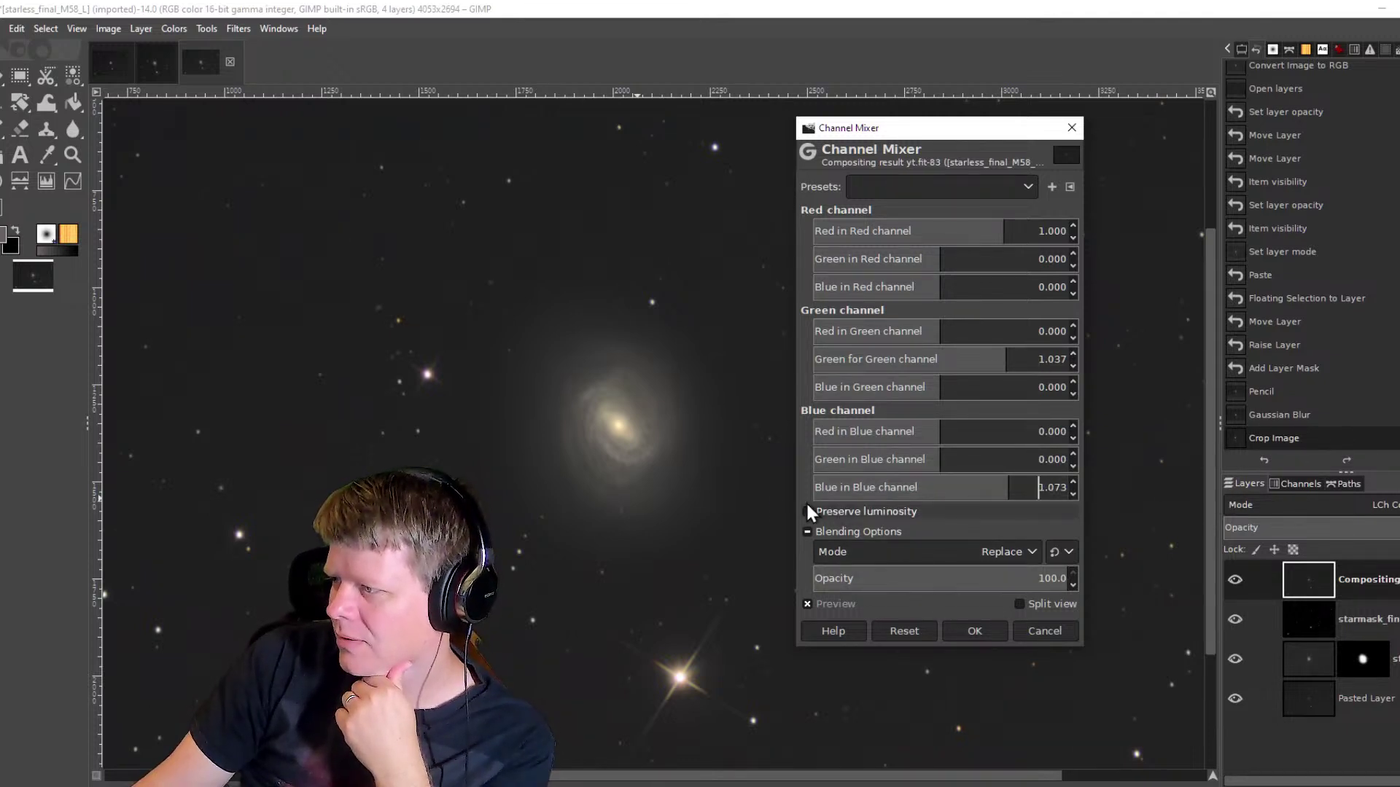
Check the galaxy core in split view, raise Blue in Blue to about 1.28 and apply the Channel Mixer.
scroll(617, 454, up, 5)
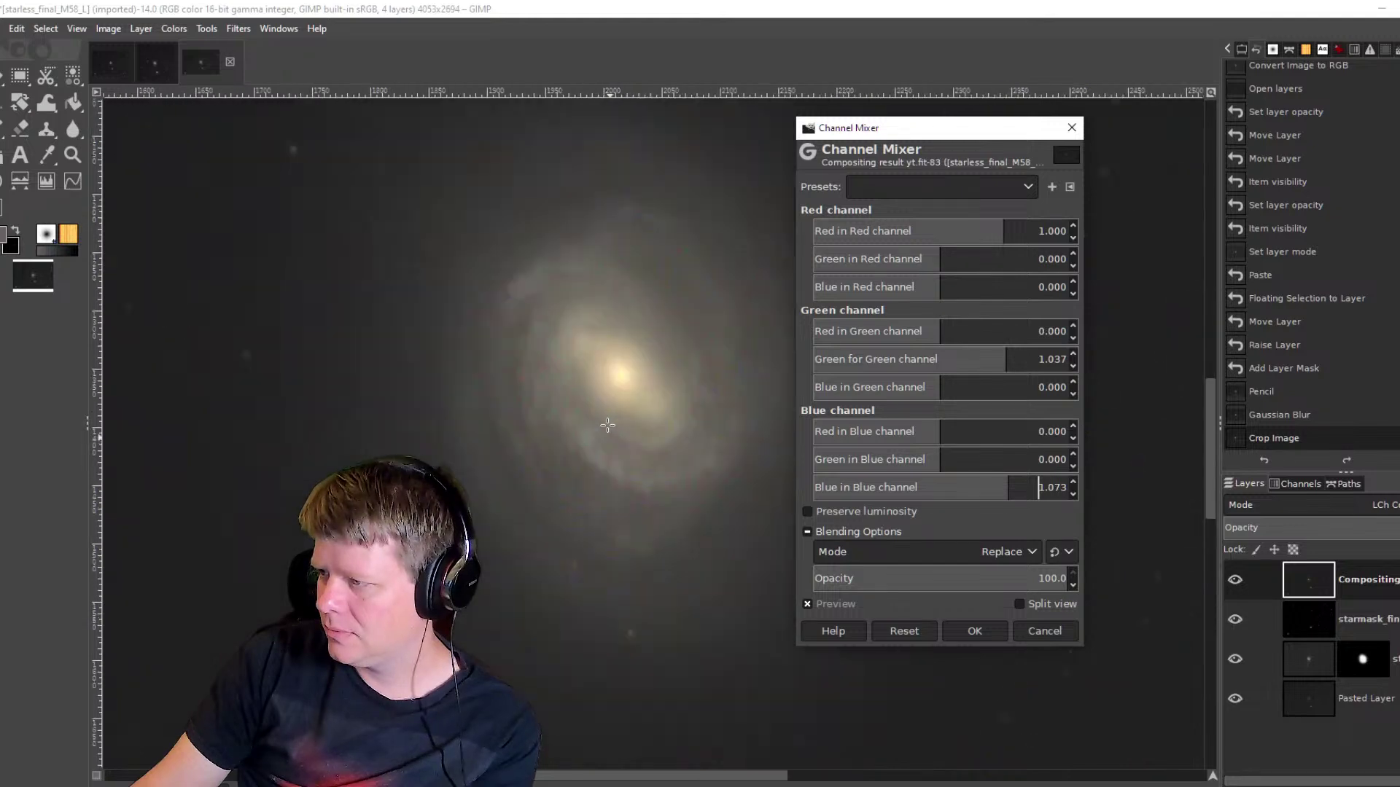
click(1019, 603)
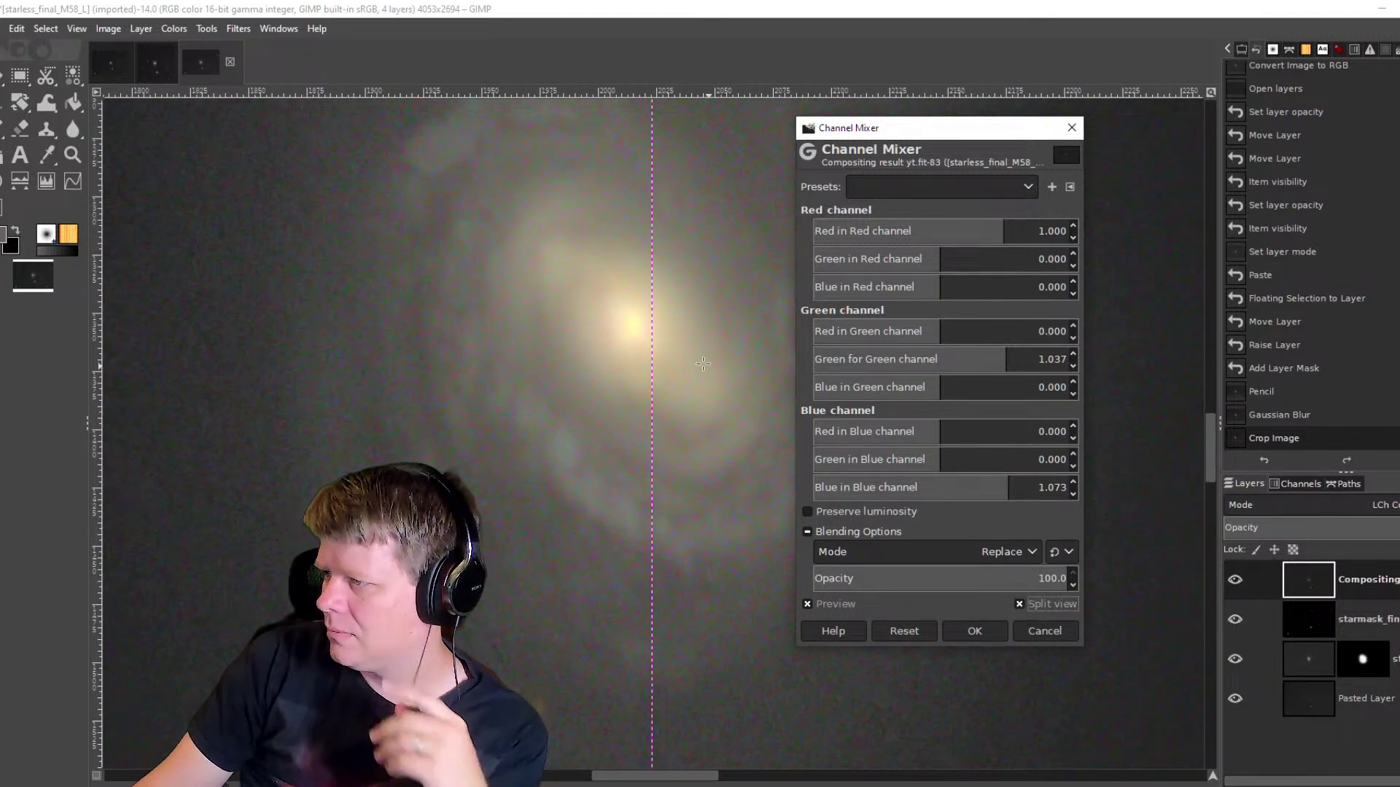
scroll(707, 400, up, 1)
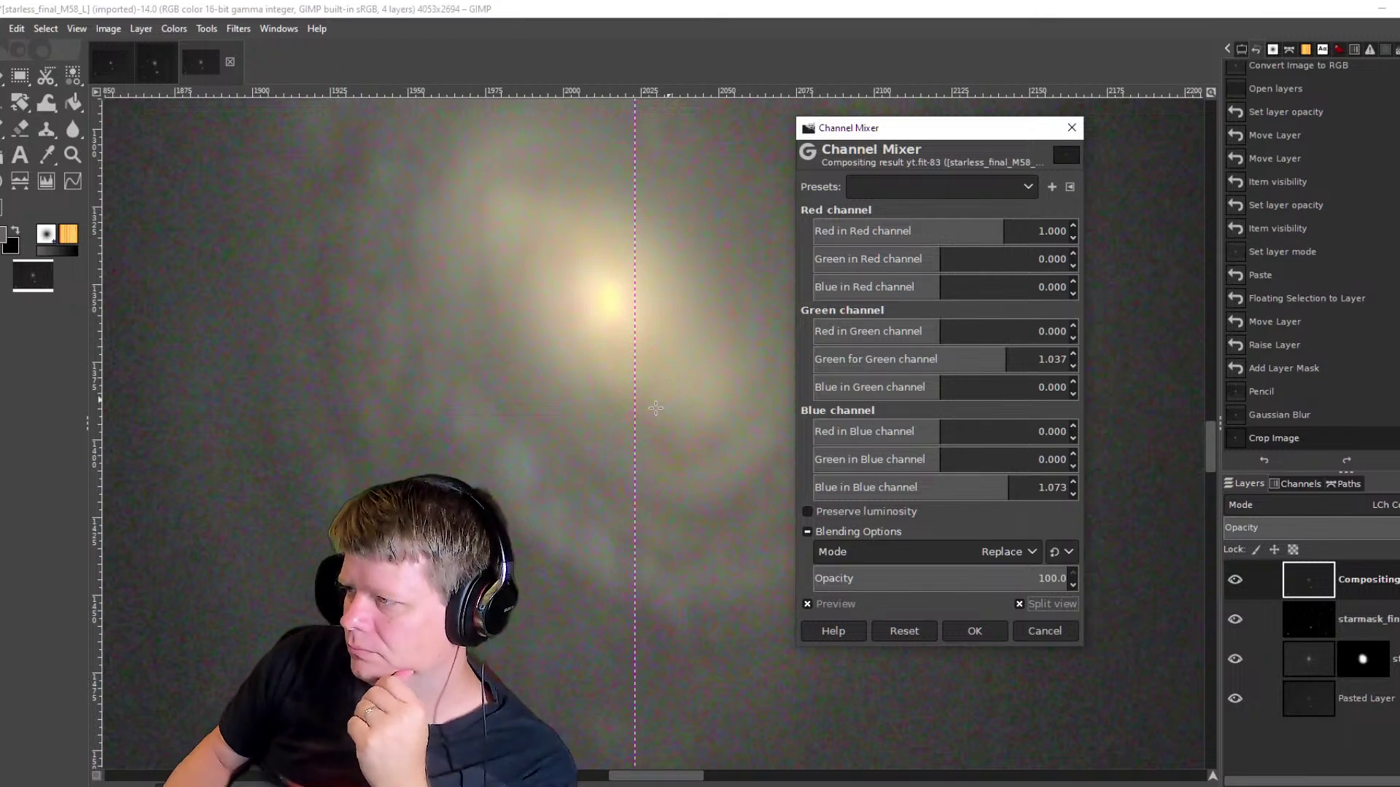
drag(1007, 487, 1024, 485)
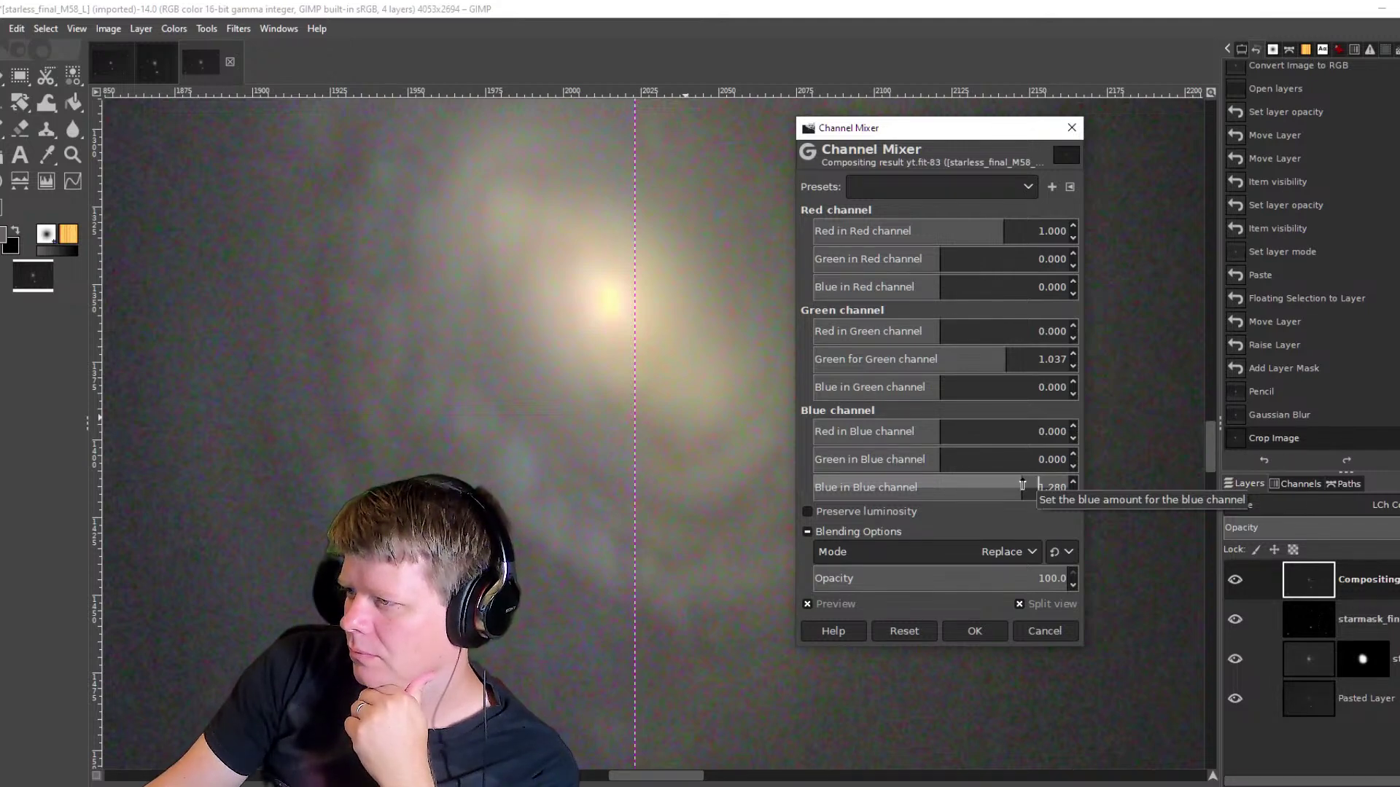
click(987, 624)
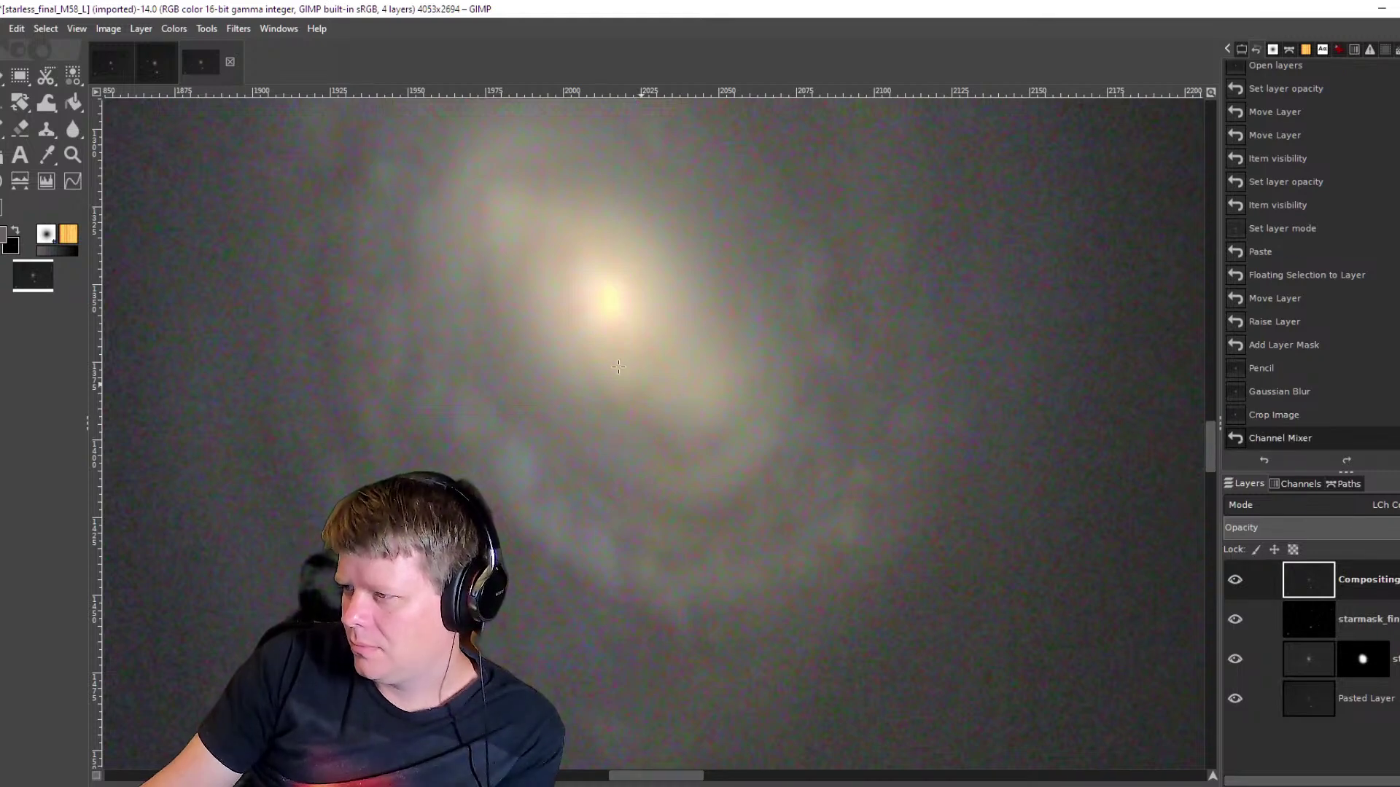
Compare the whole recoloured composite with the starless_final_M58_L.xcf image for background and galaxy colour.
scroll(579, 371, down, 1)
scroll(580, 370, down, 2)
scroll(640, 369, down, 3)
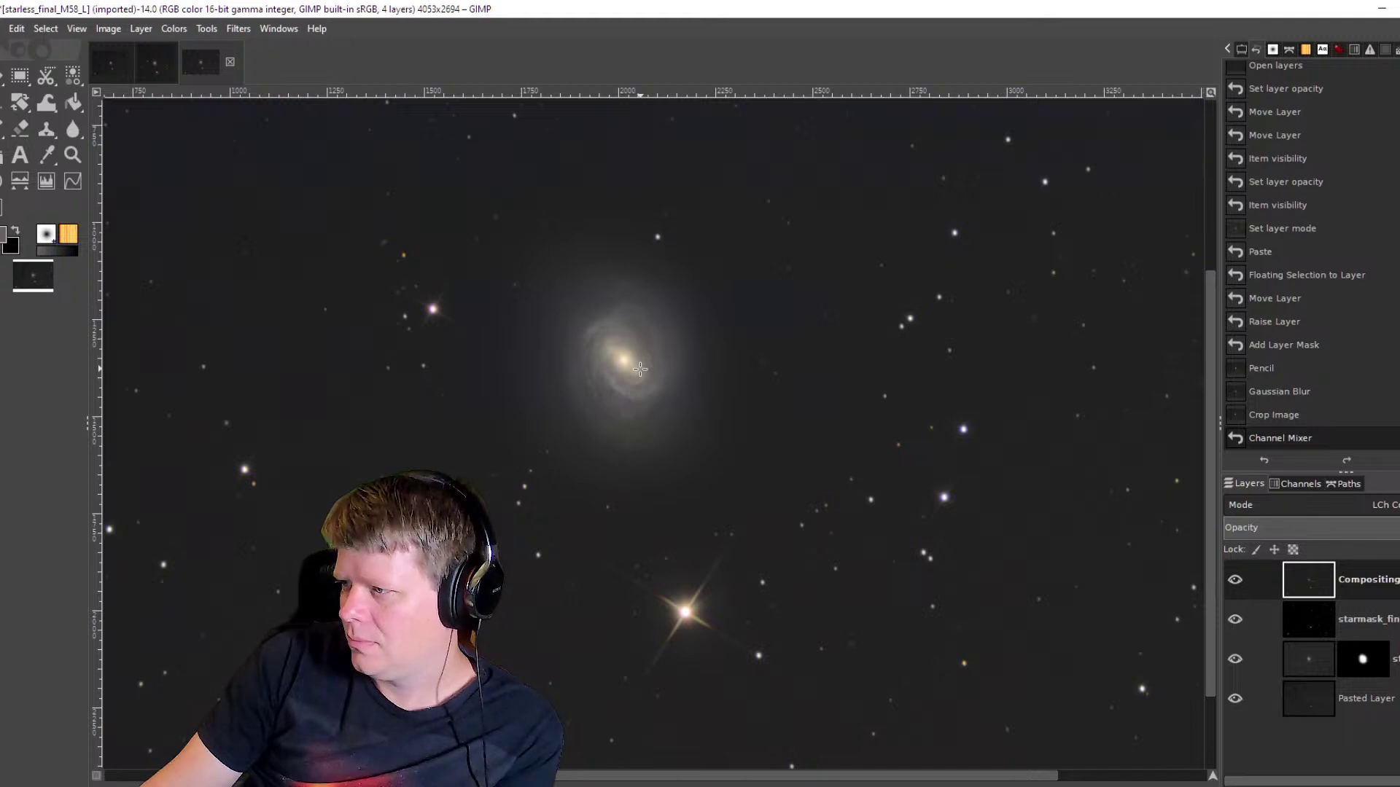
scroll(640, 369, down, 1)
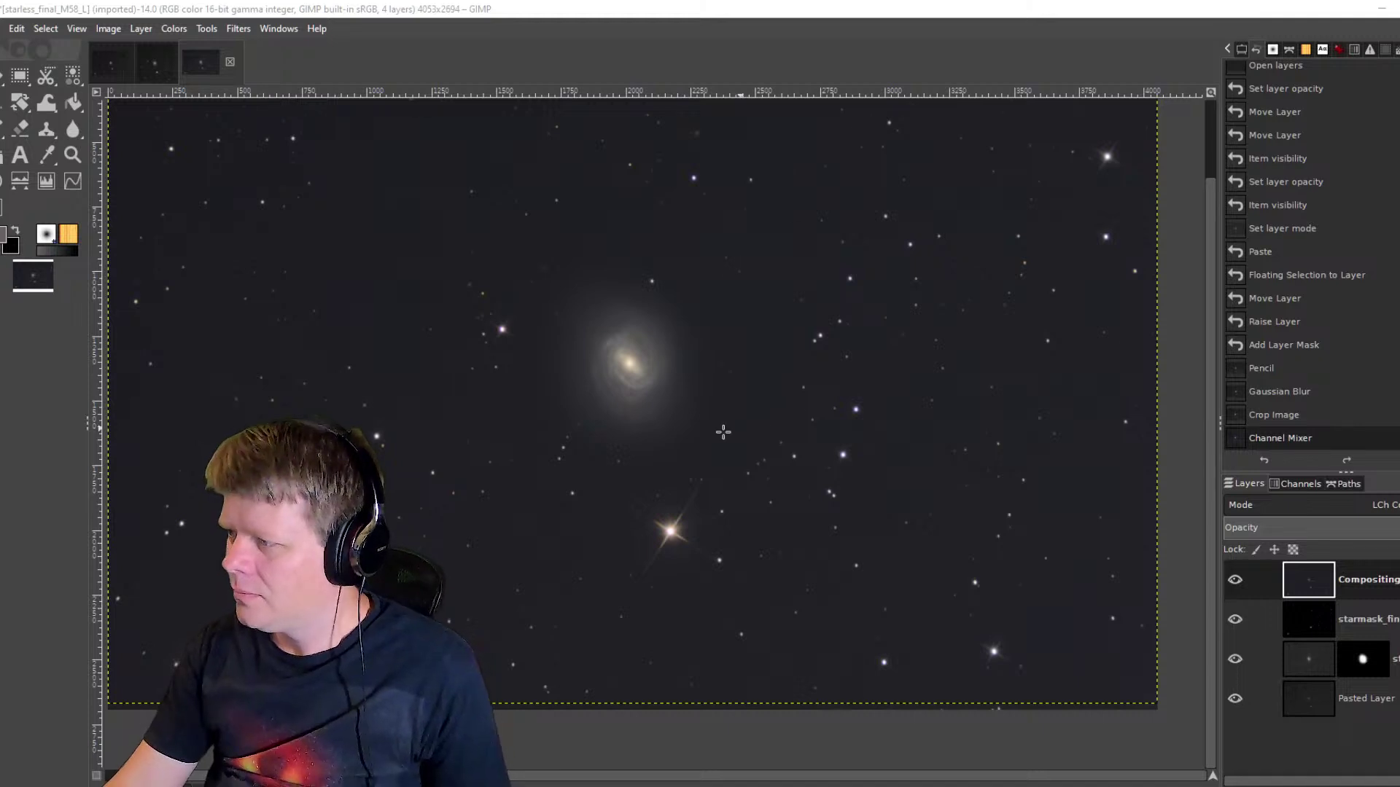
scroll(633, 413, down, 2)
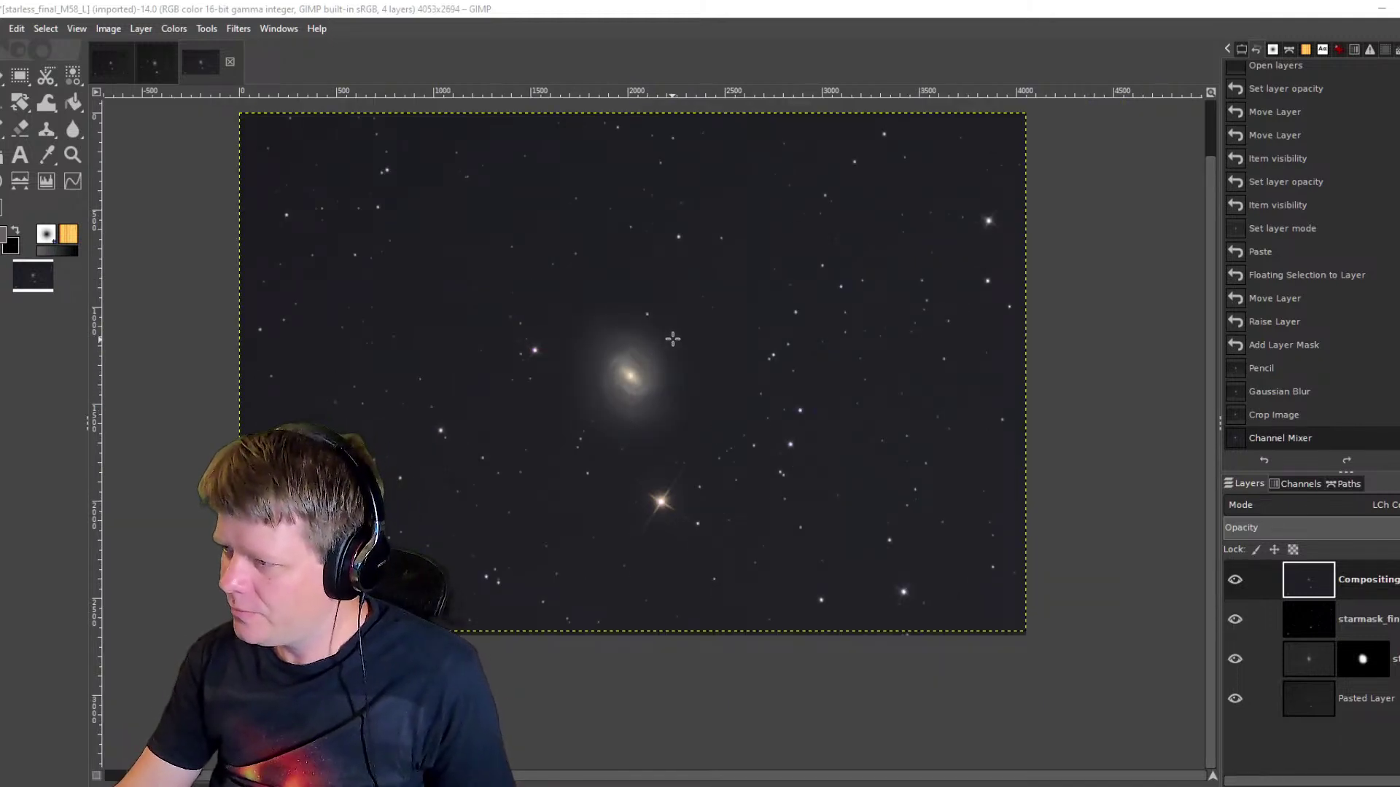
click(105, 68)
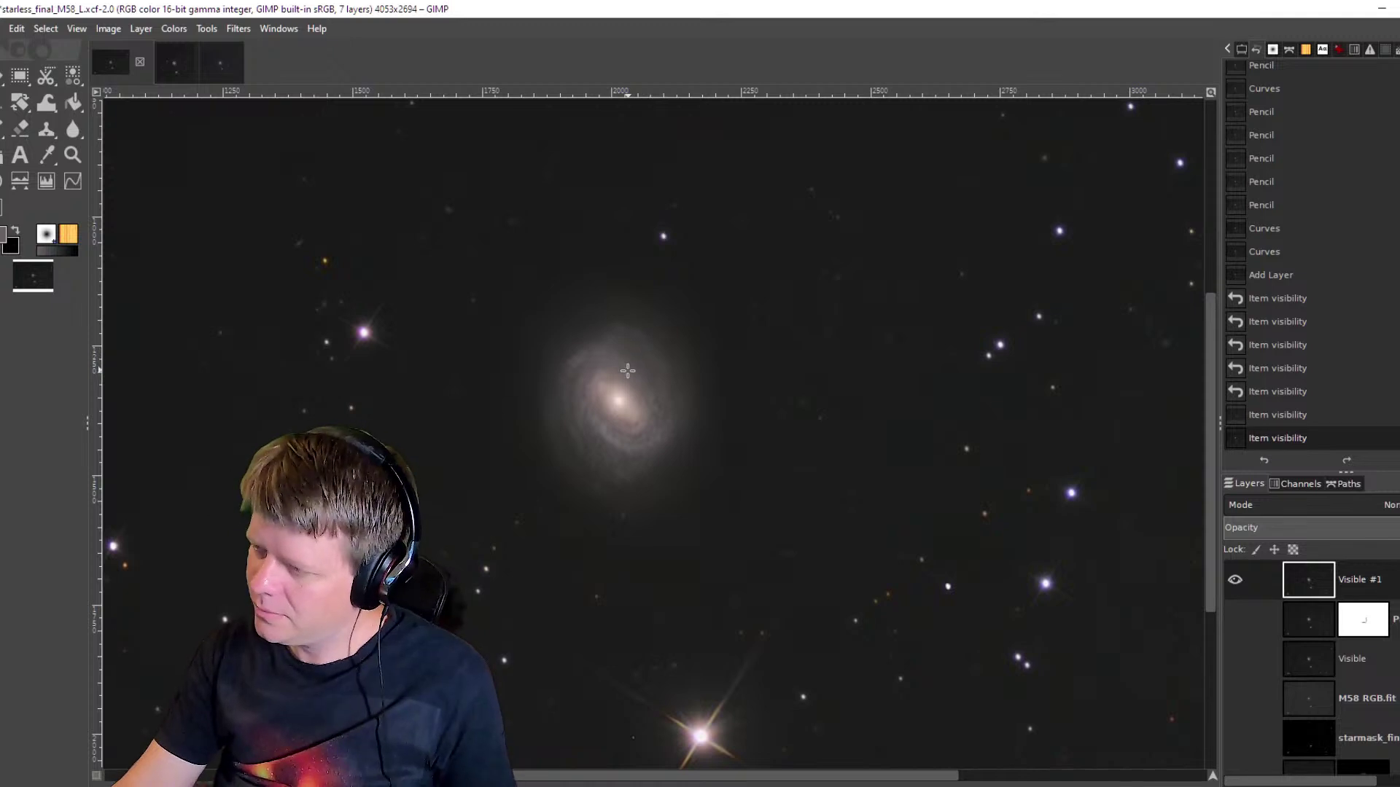
scroll(631, 361, down, 3)
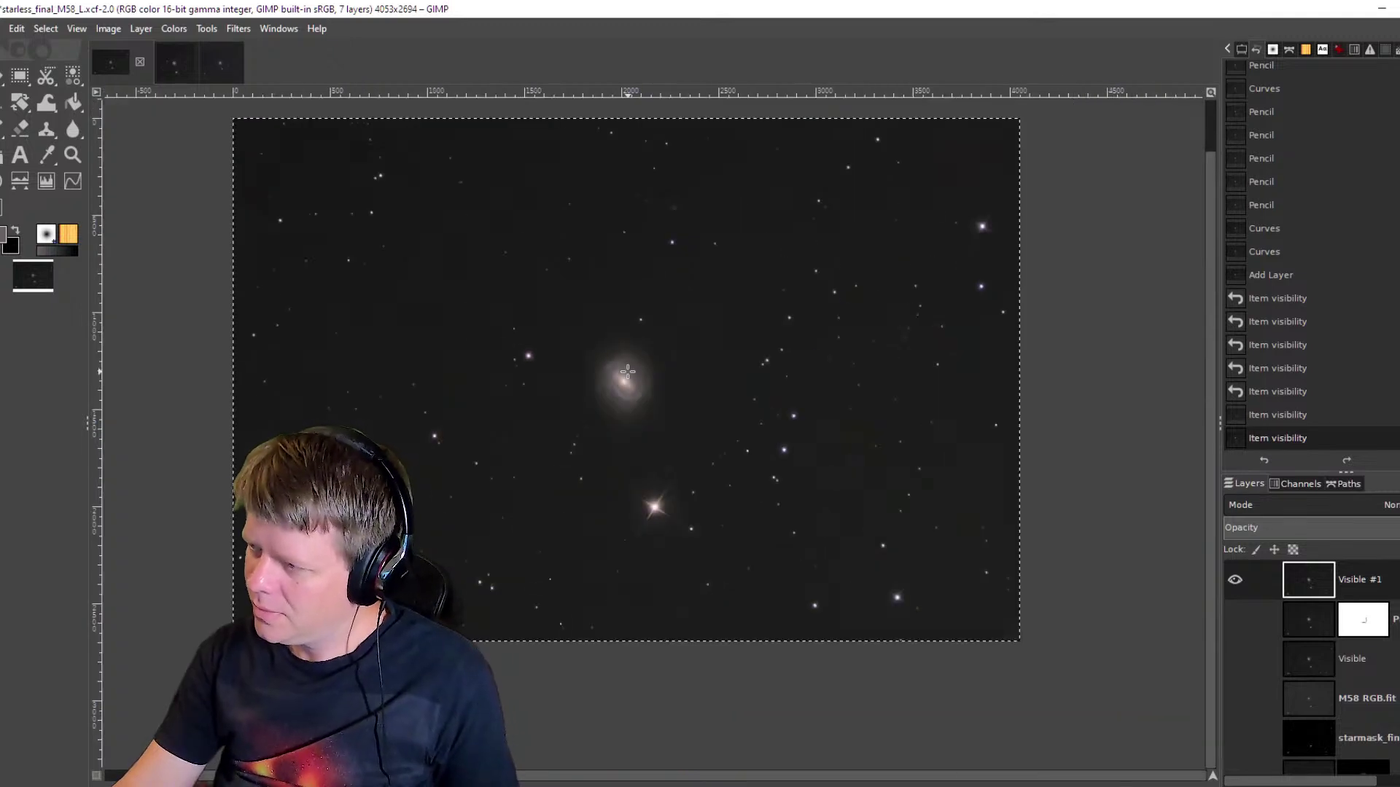
click(213, 69)
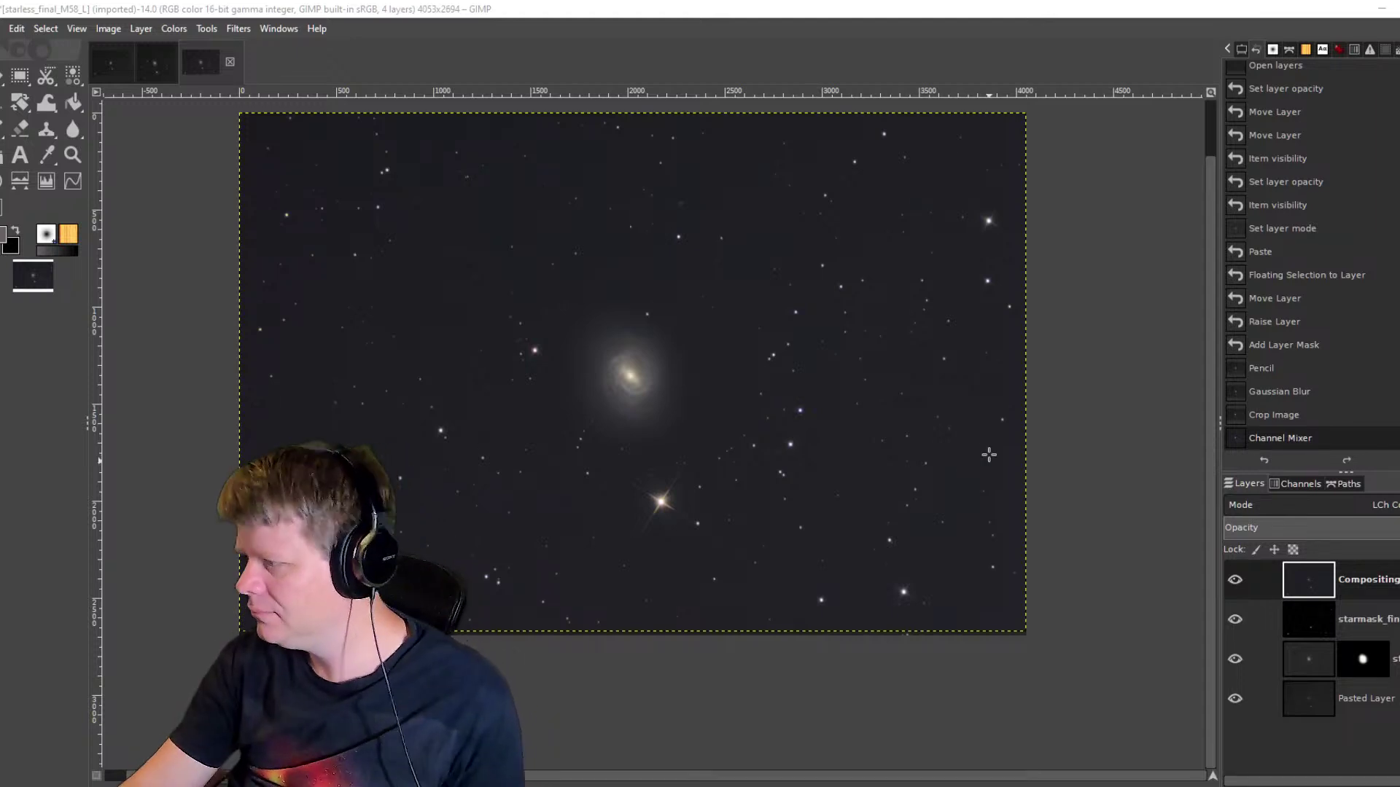
Examine the colour of the galaxy's core, spiral arms and surrounding halo in the recoloured composite.
ctrl+scroll(693, 394, up, 2)
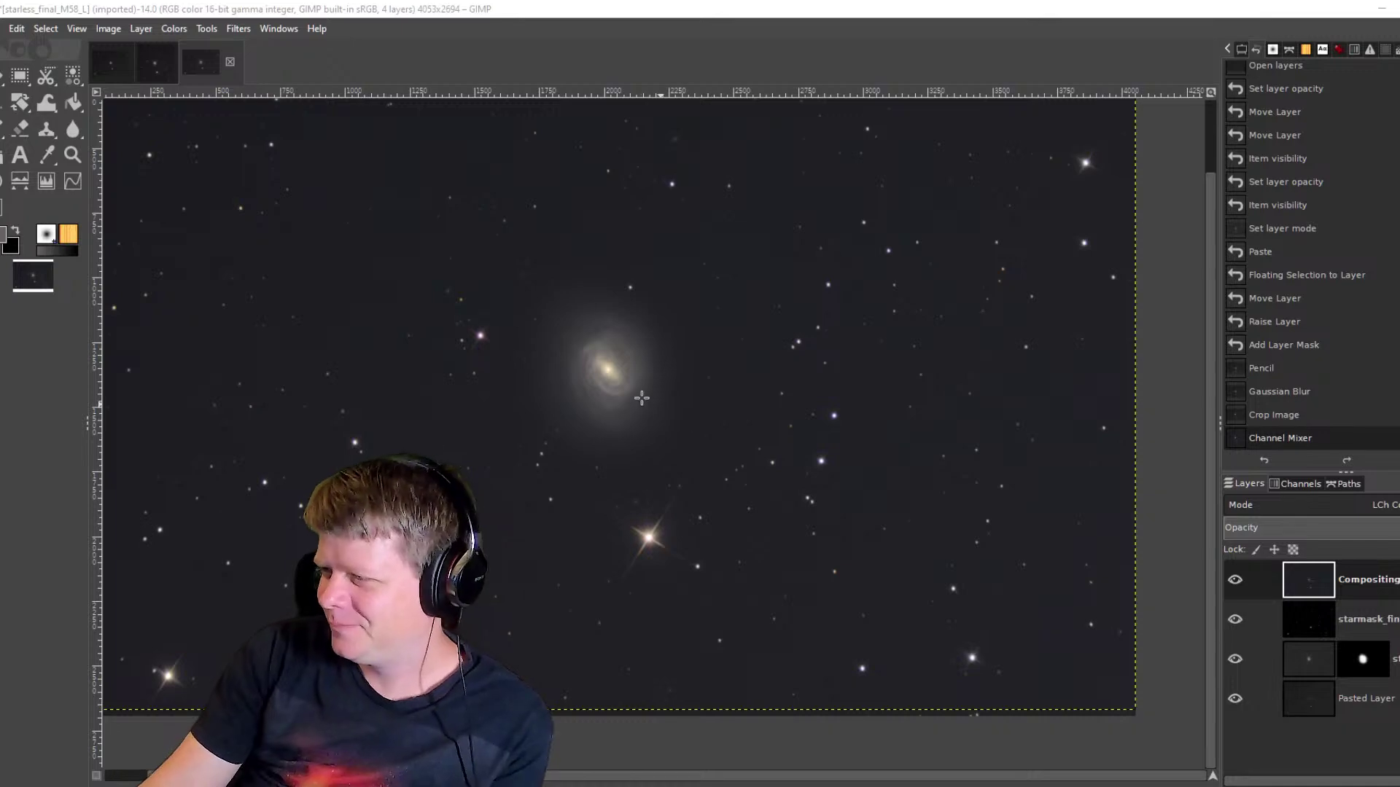
scroll(627, 390, up, 5)
scroll(579, 370, down, 6)
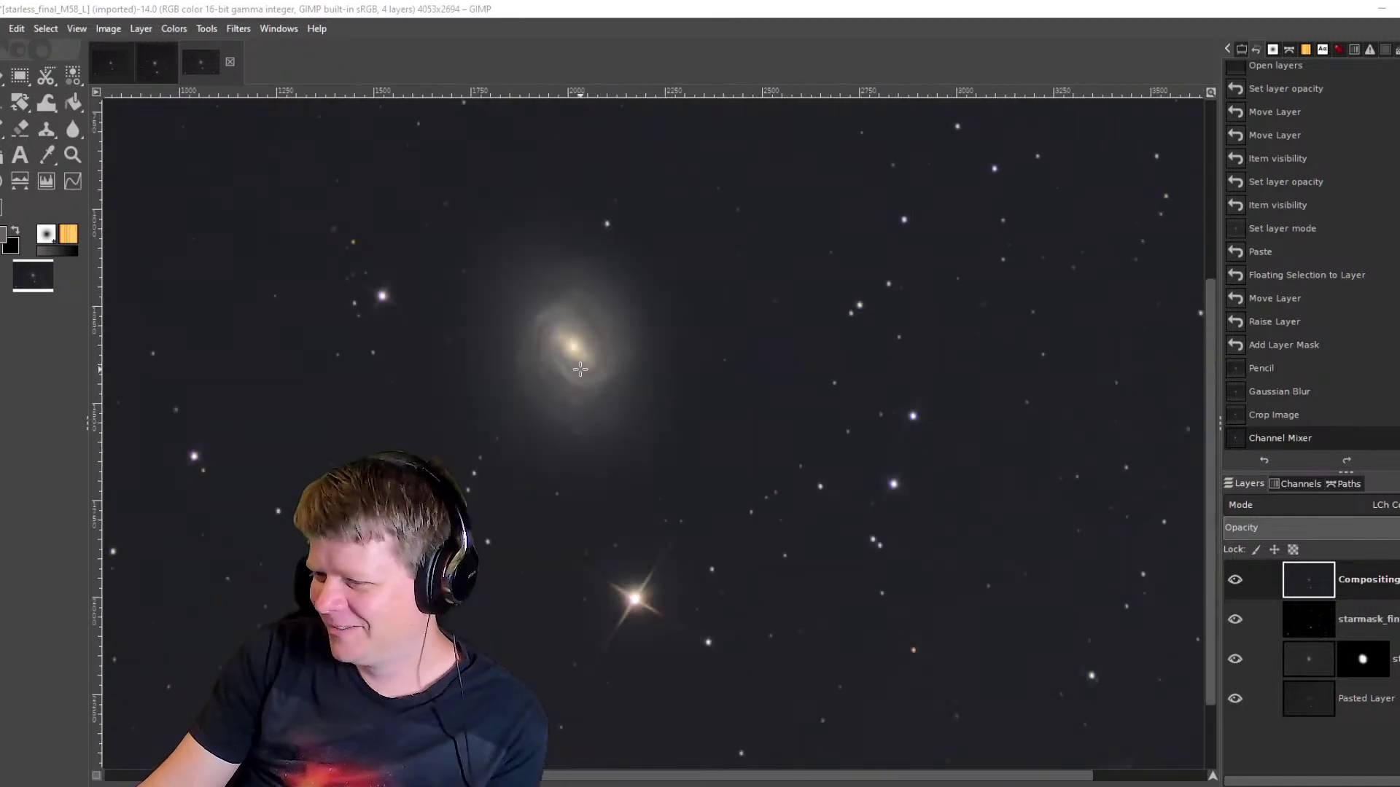
scroll(580, 370, up, 1)
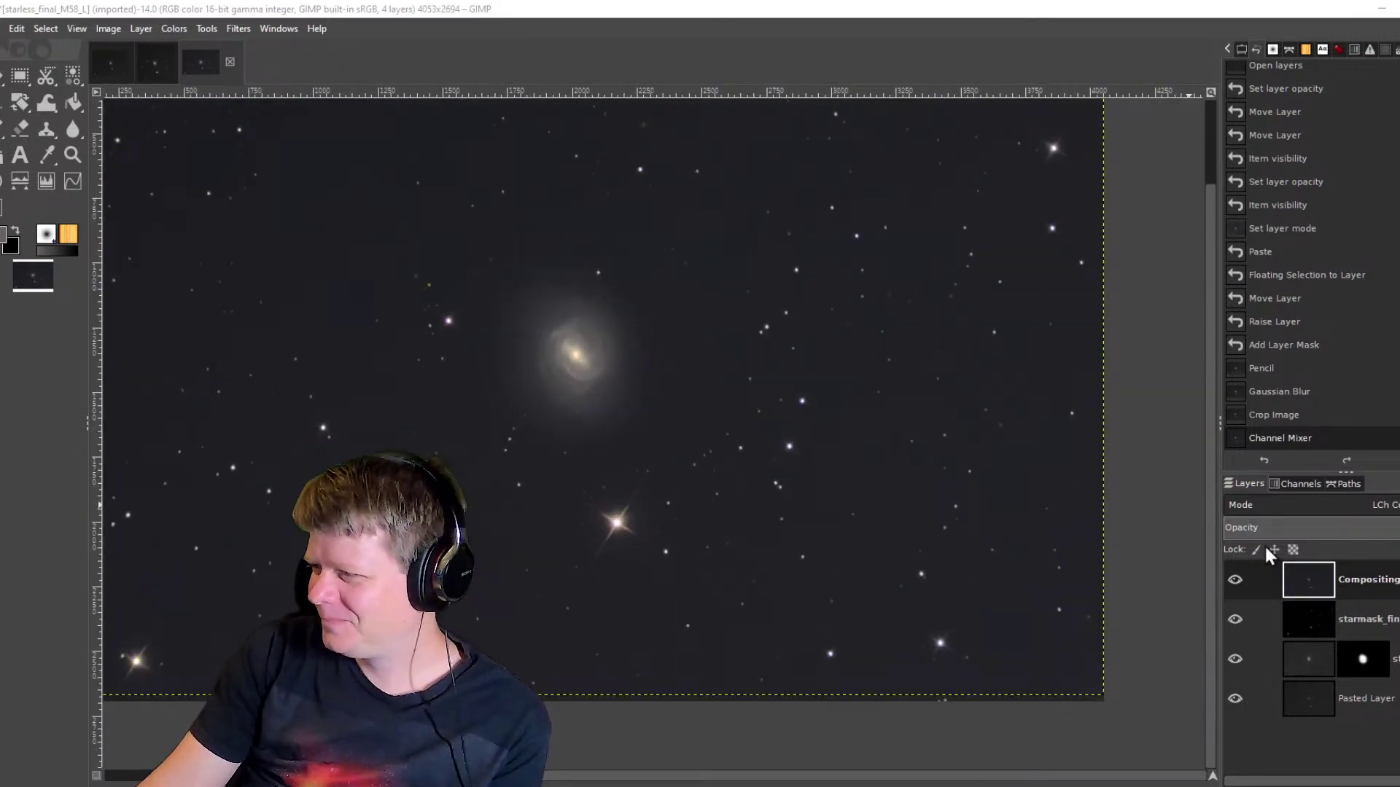
scroll(559, 364, up, 9)
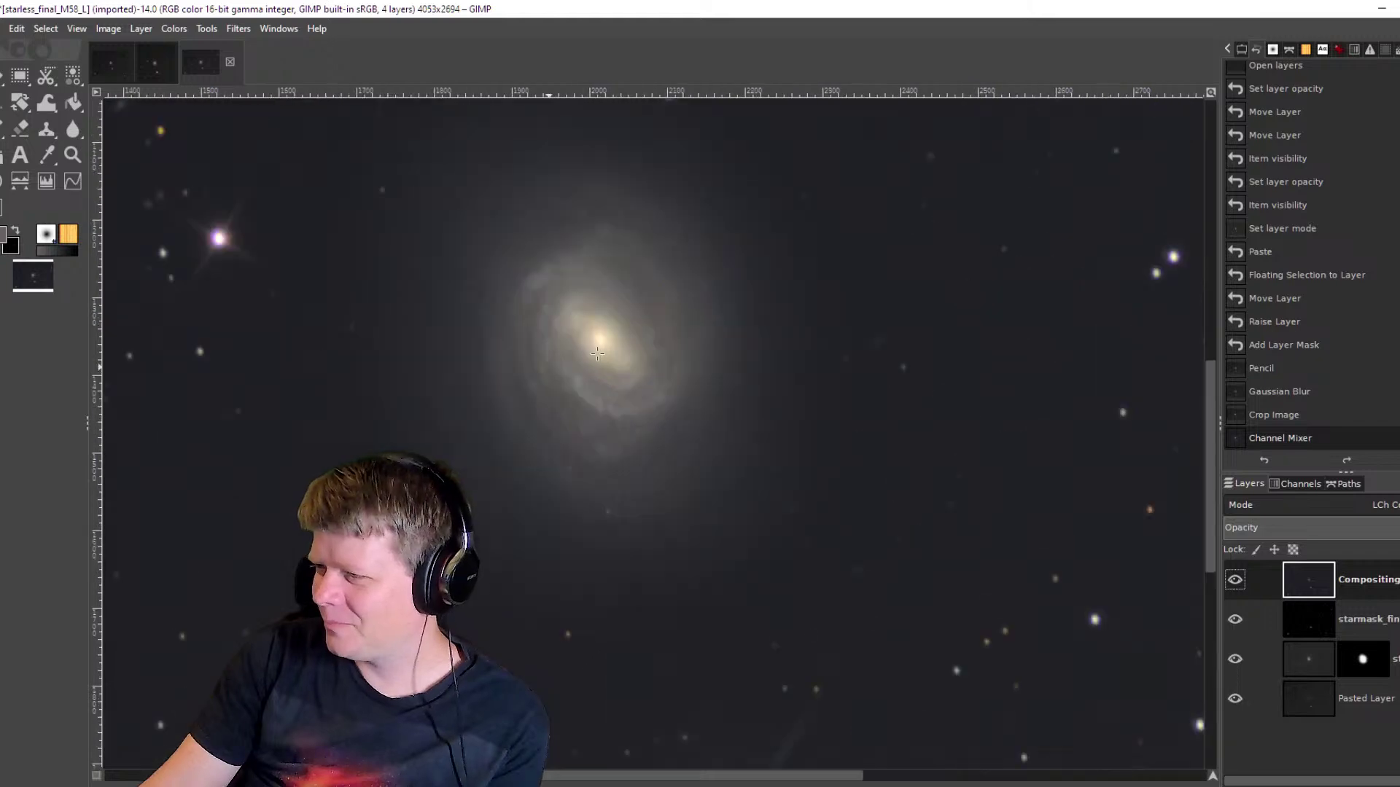
scroll(623, 346, down, 8)
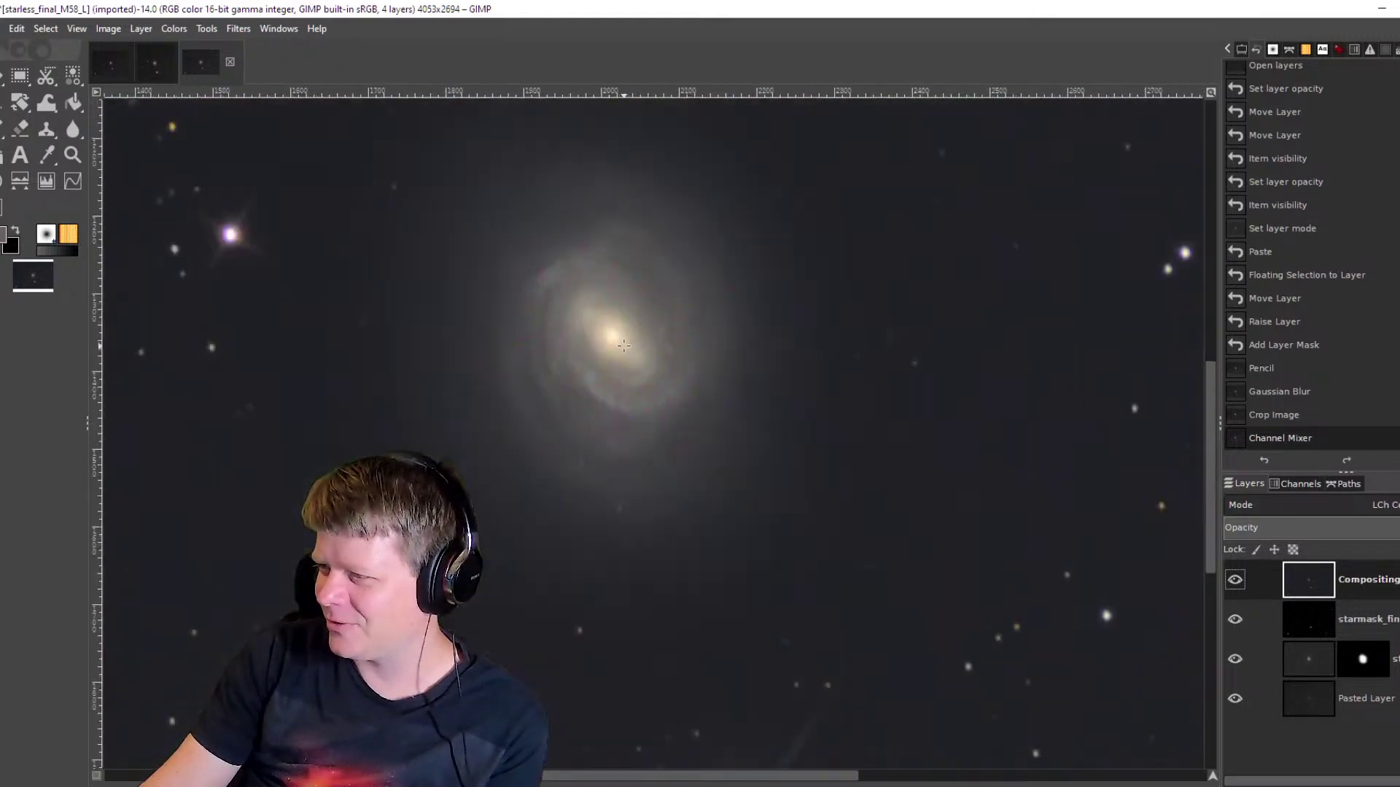
scroll(635, 338, down, 1)
scroll(632, 339, up, 1)
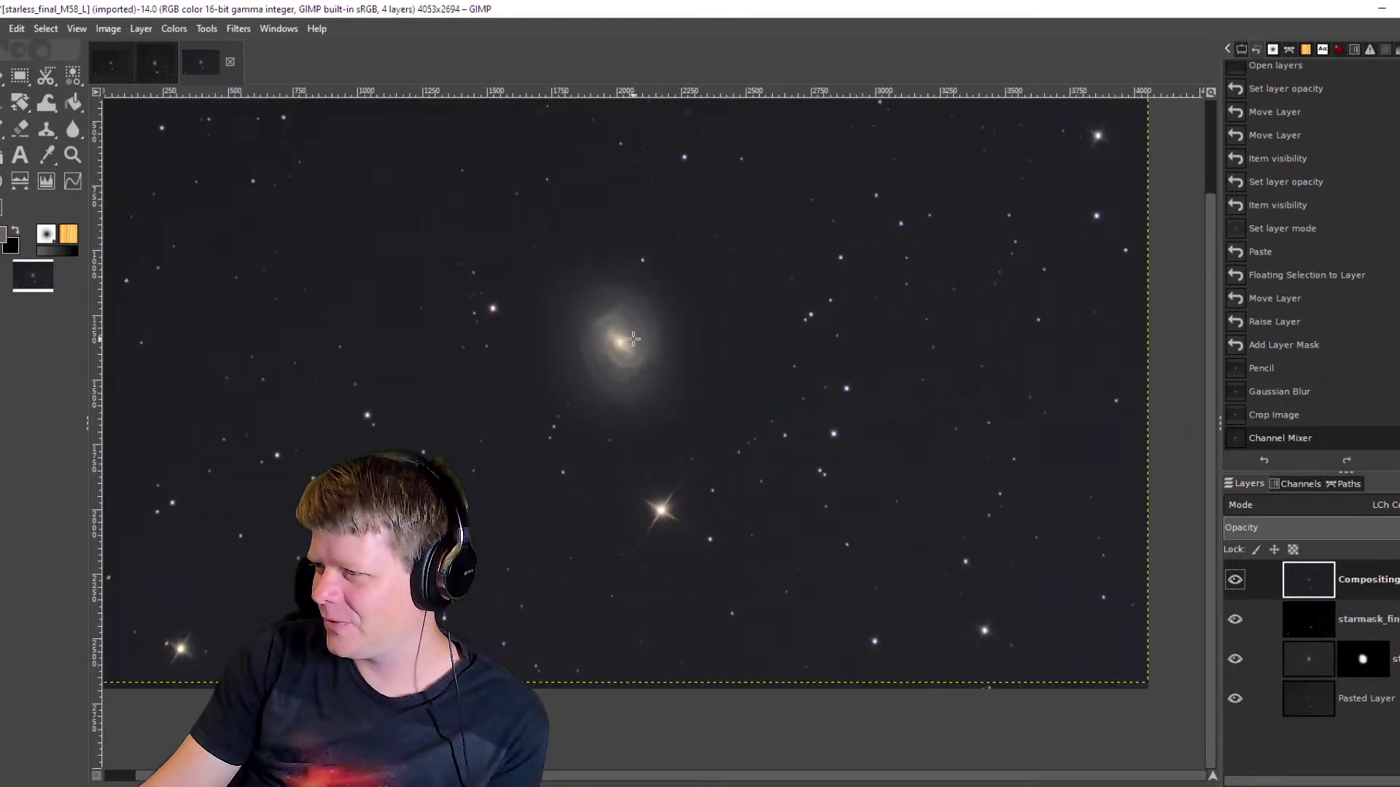
Compare the galaxy up close between the starless_final_M58_L.xcf version and the recoloured composite.
click(109, 70)
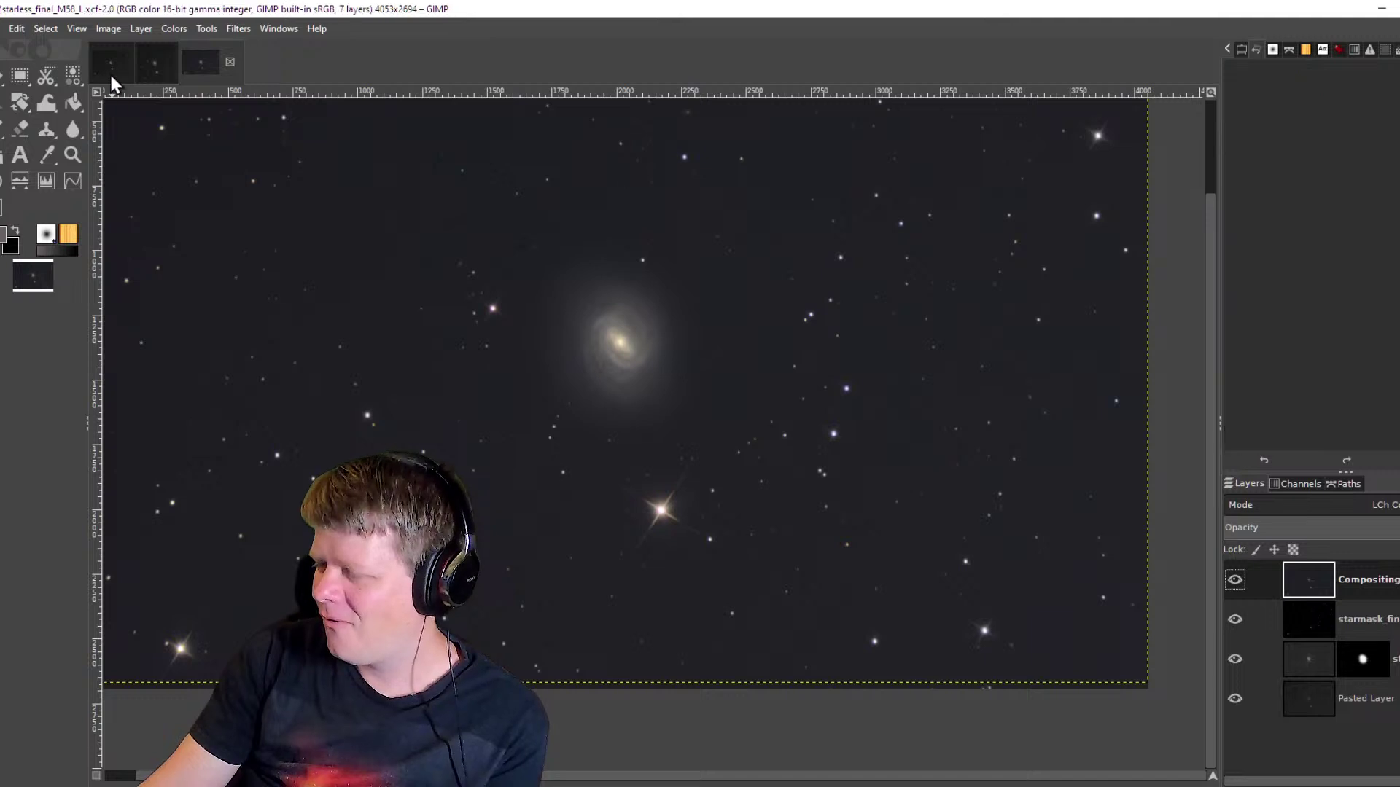
scroll(646, 395, up, 3)
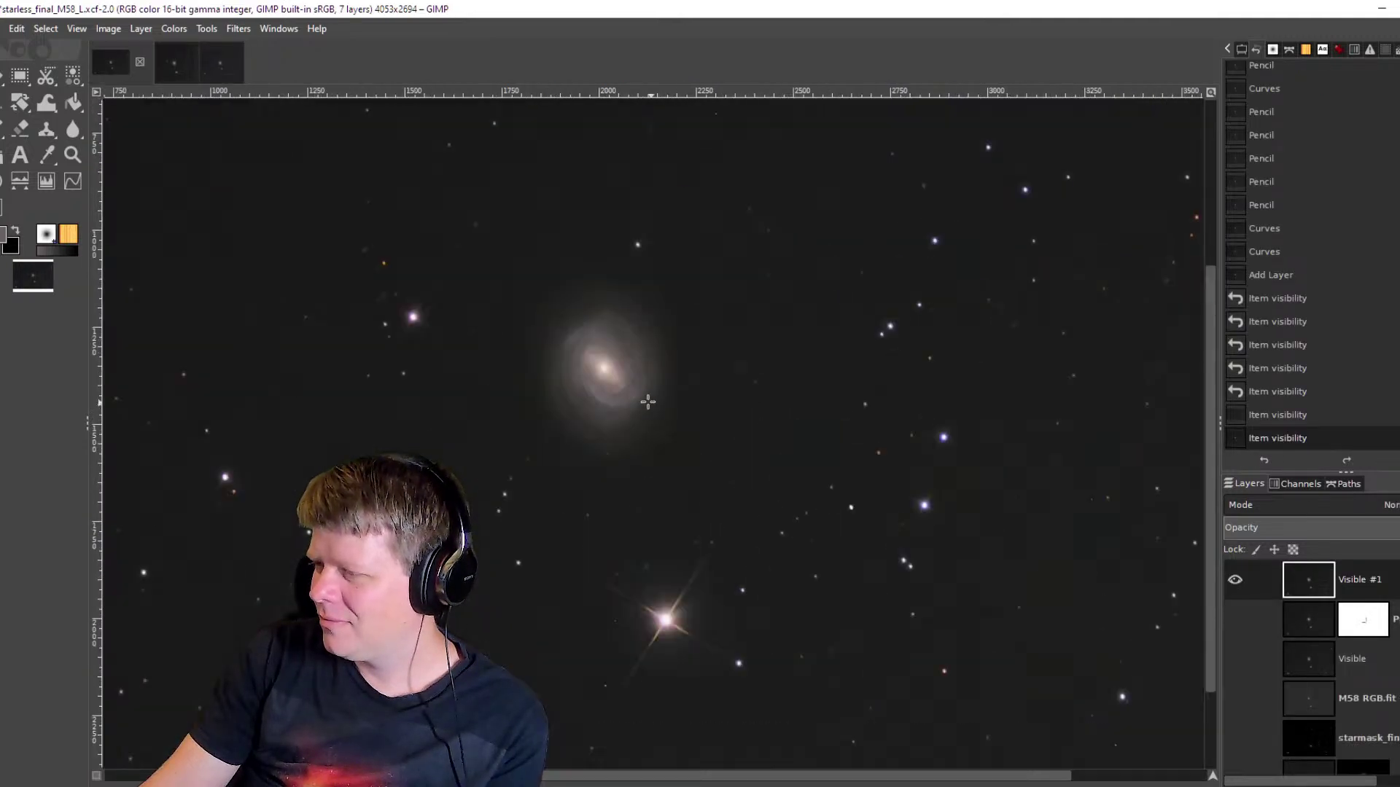
click(216, 64)
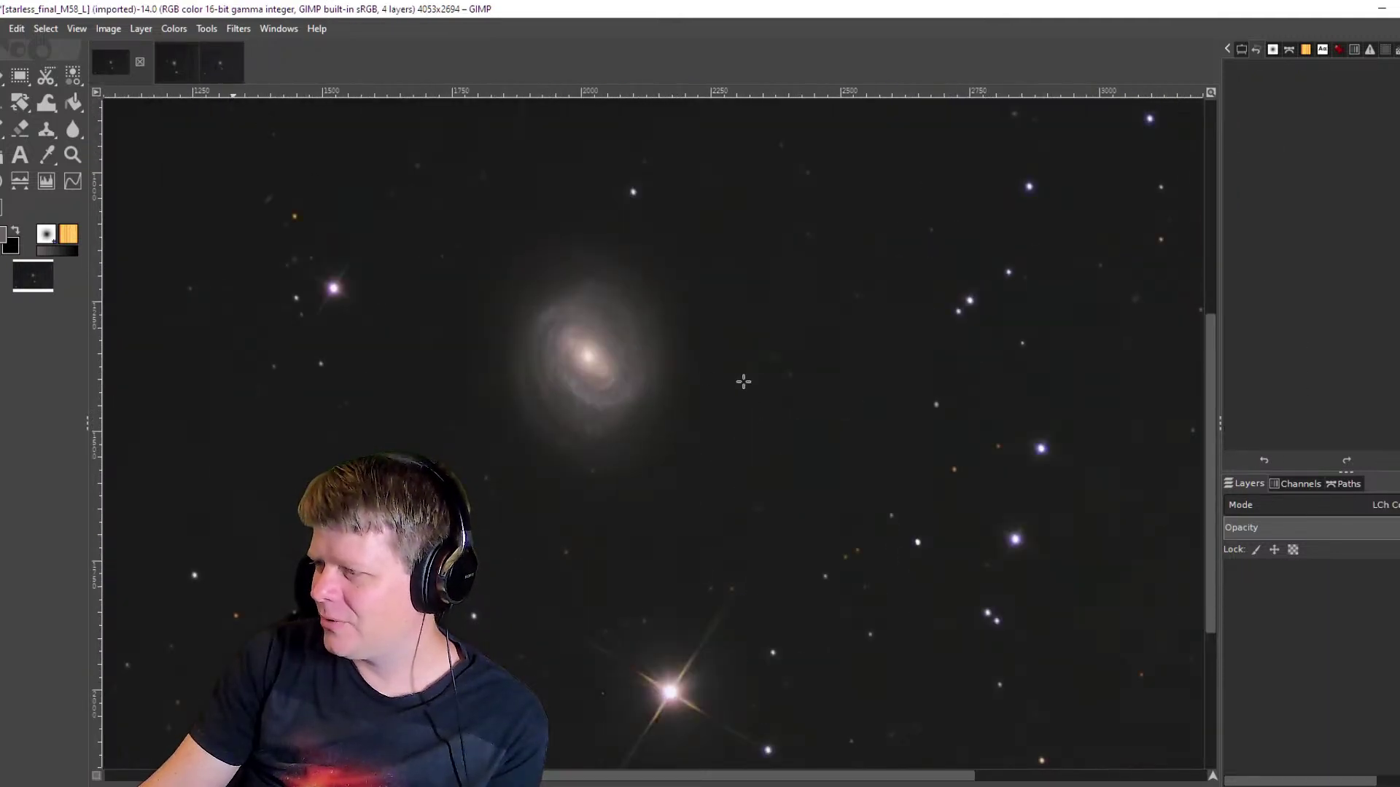
scroll(630, 370, up, 2)
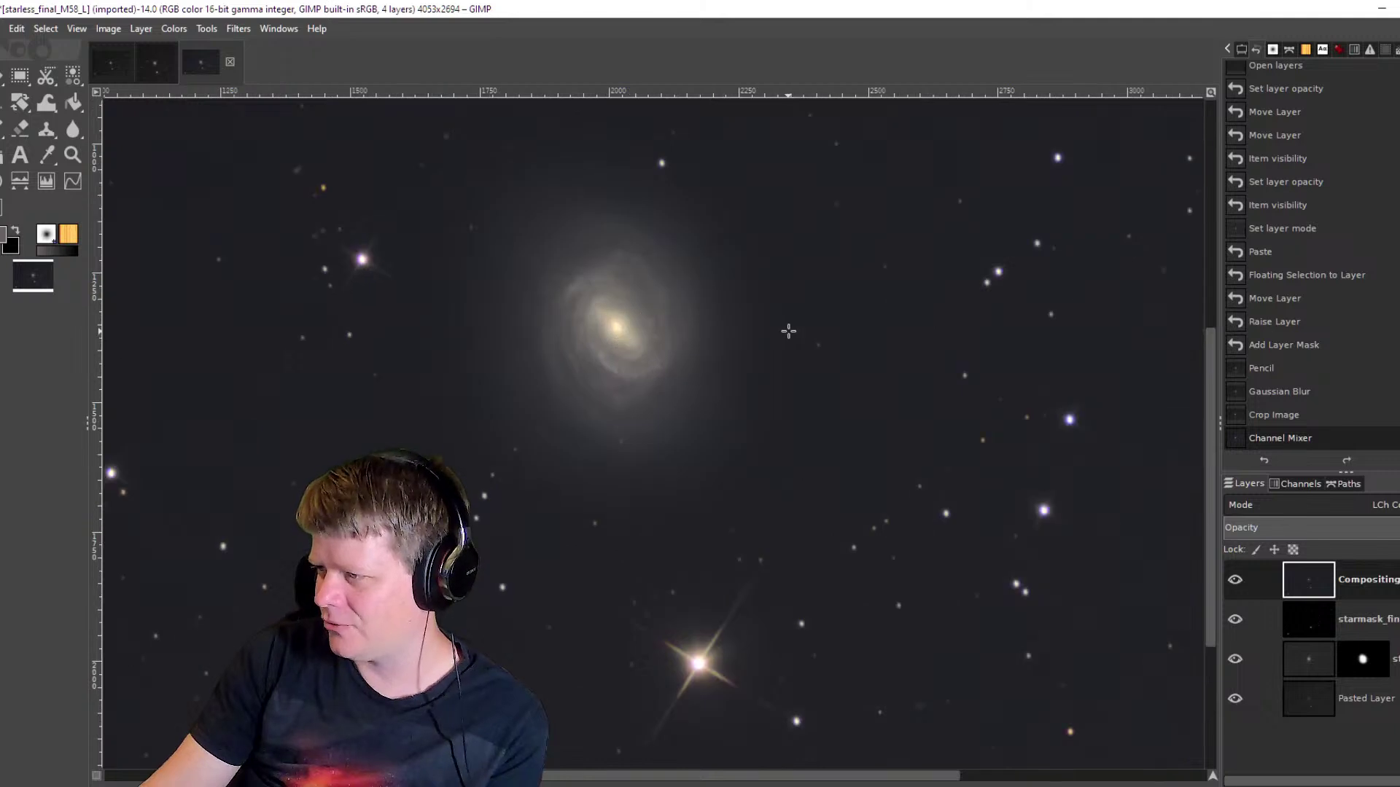
scroll(671, 328, down, 2)
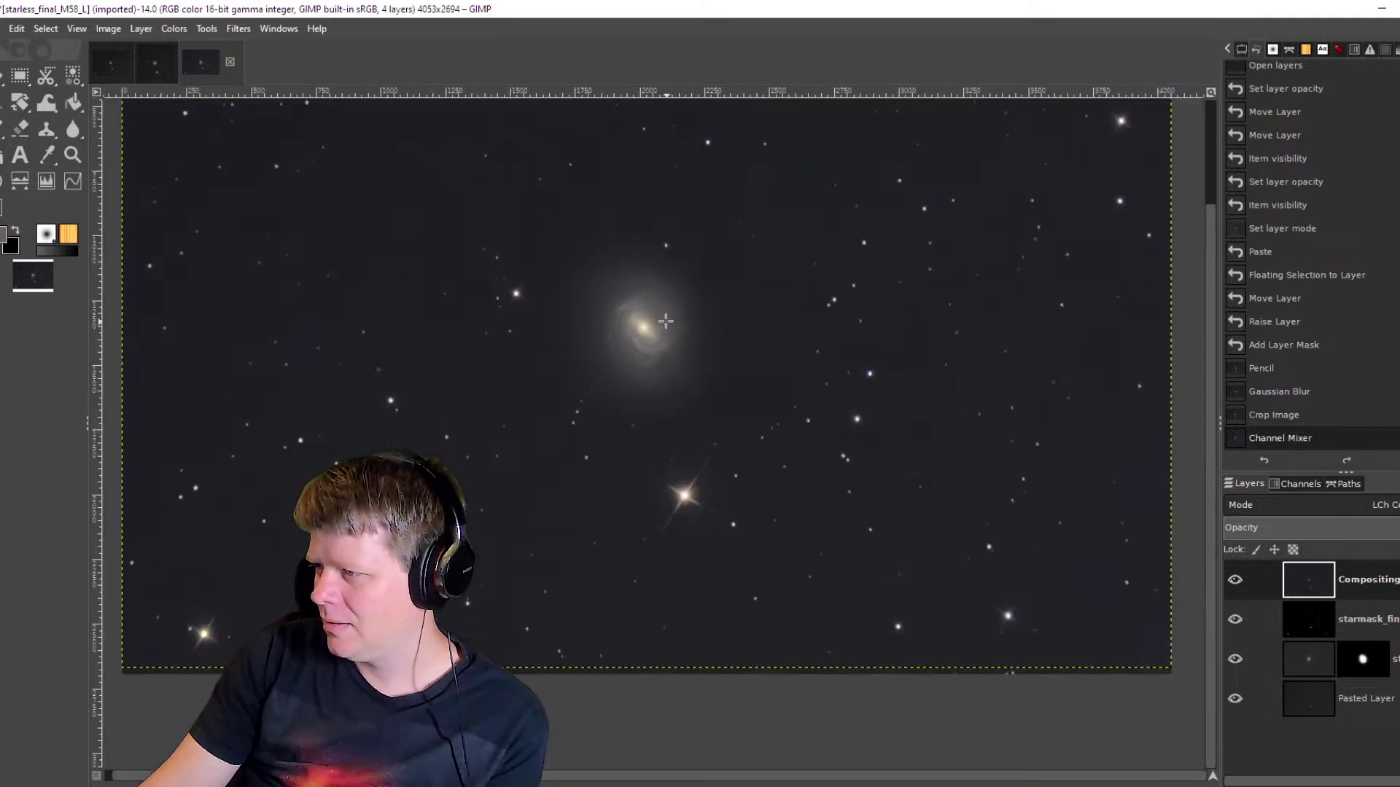
Reopen the Channel Mixer, compare green levels at the galaxy core in split view and set Green for Green channel to 0.890.
key(shift+ctrl+f)
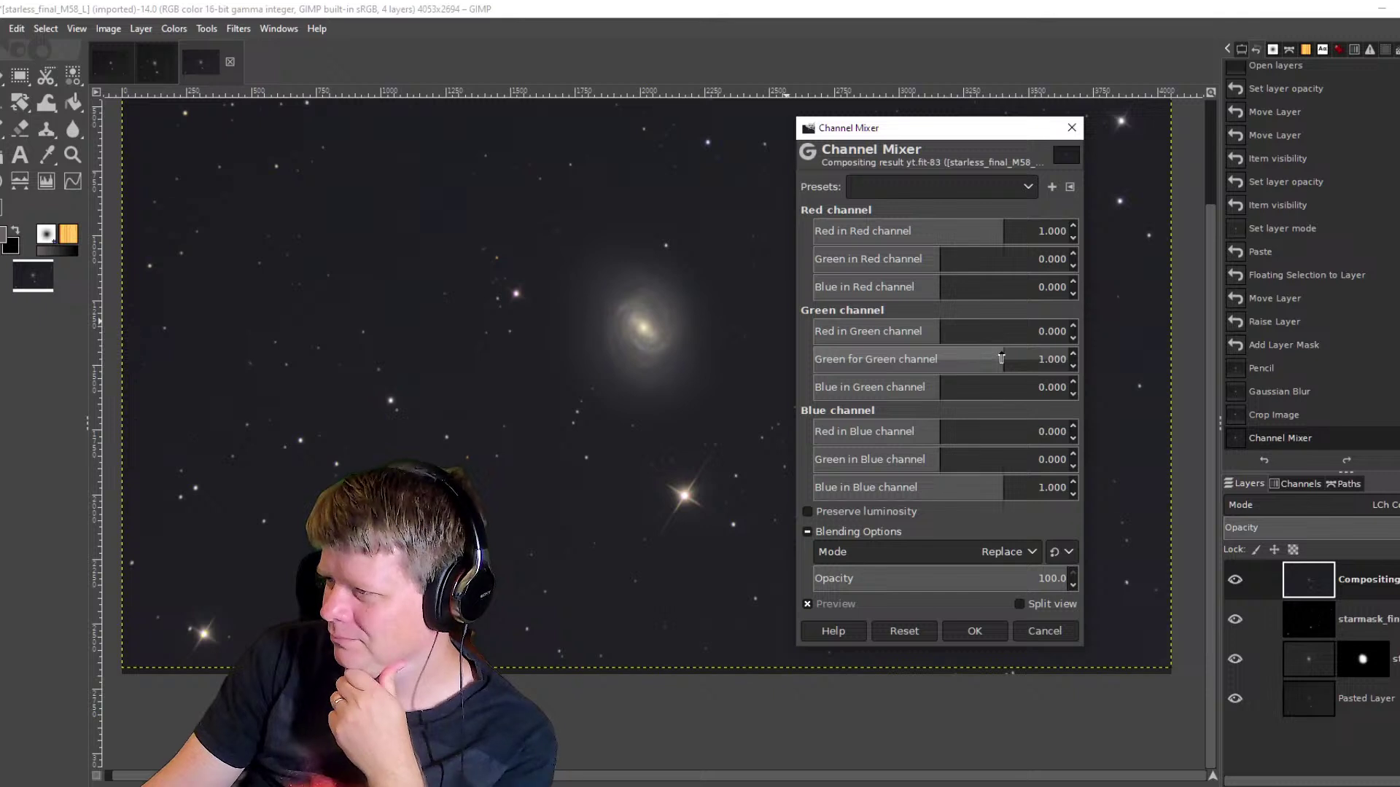
scroll(636, 336, up, 2)
scroll(636, 336, up, 3)
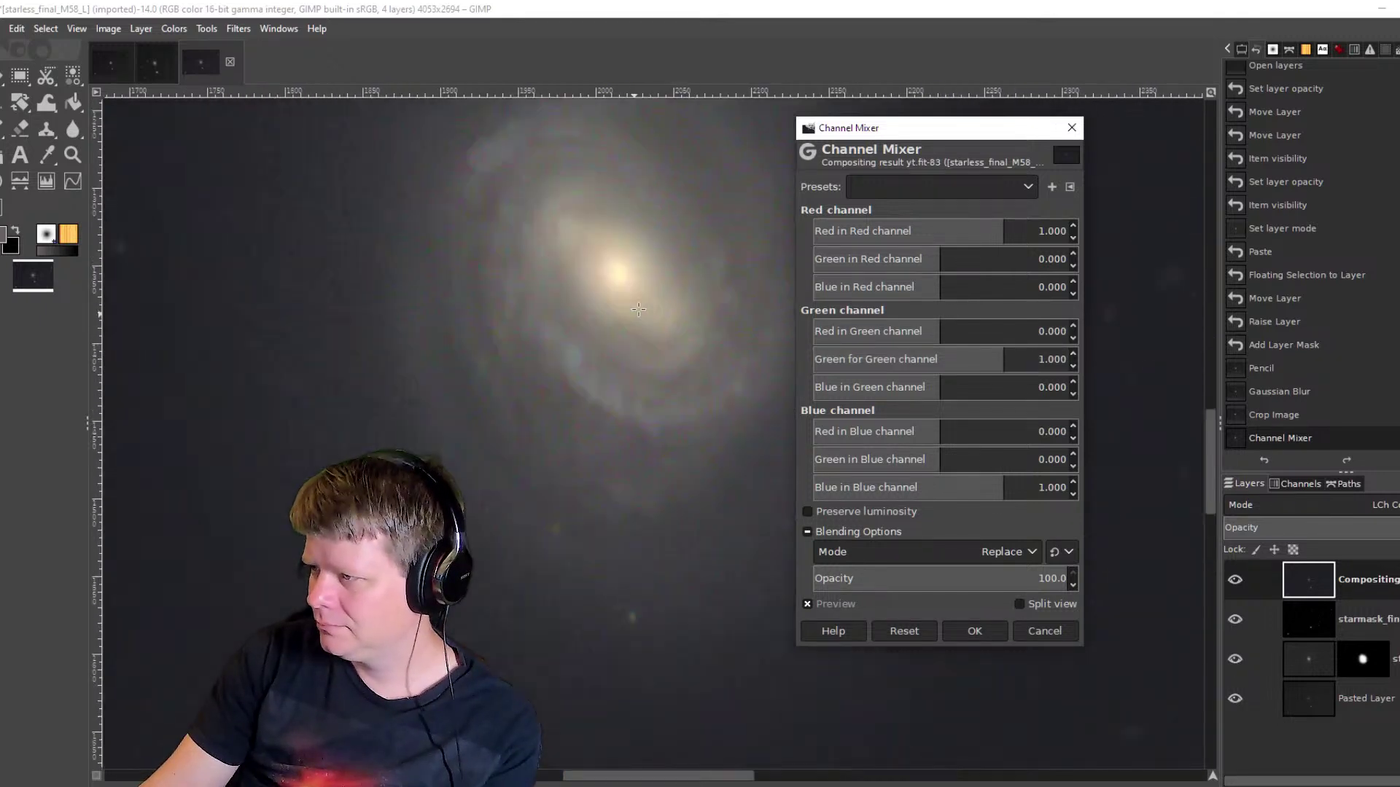
click(1005, 357)
drag(1004, 357, 1009, 358)
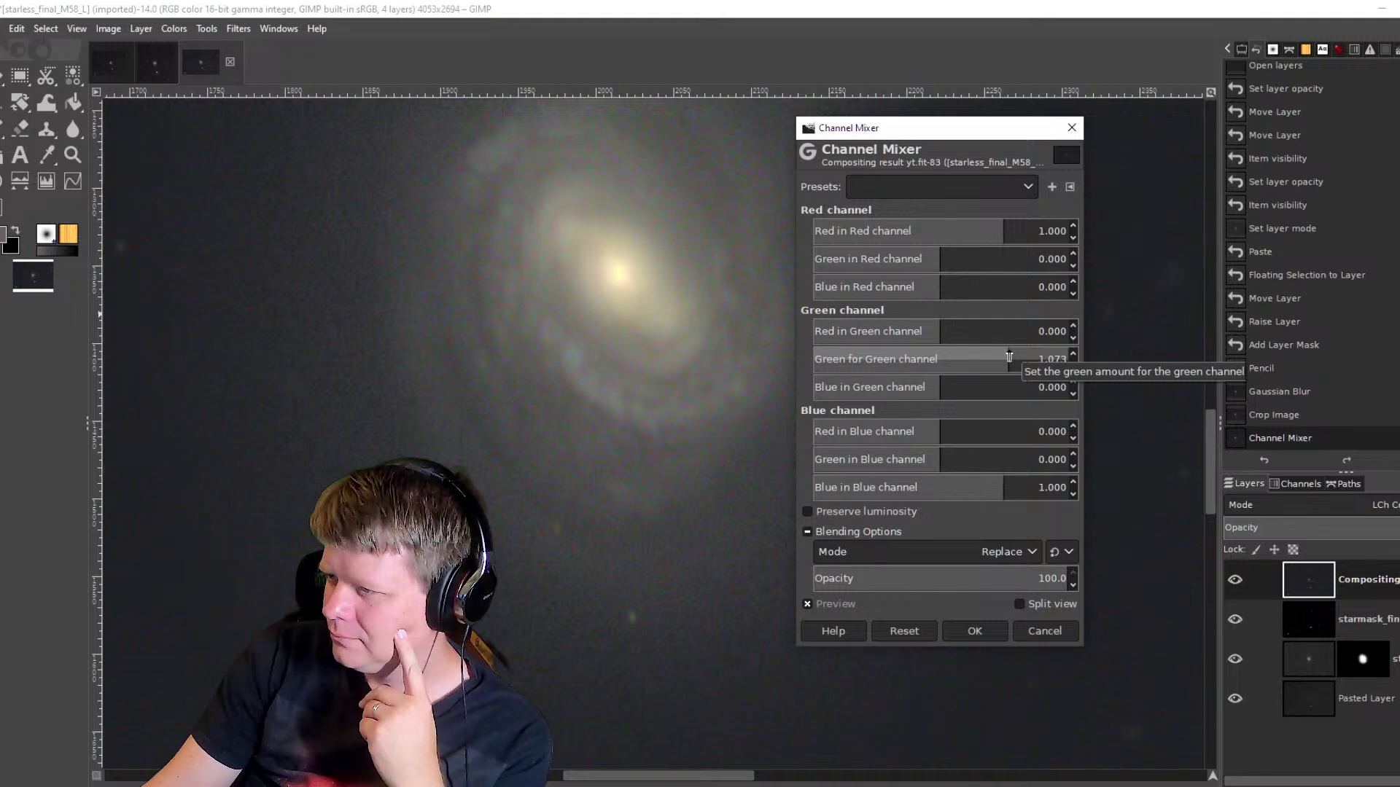
click(1019, 604)
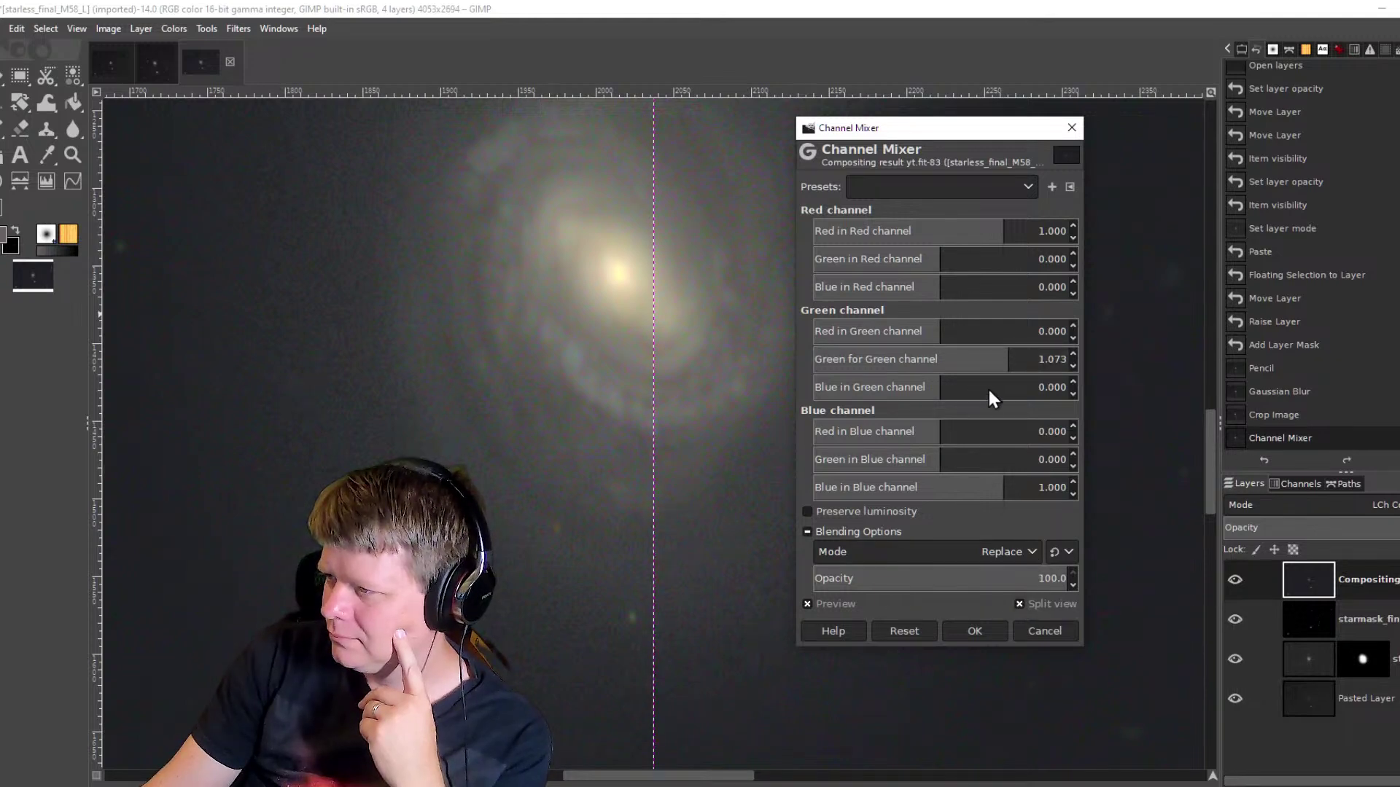
click(1003, 359)
click(1010, 358)
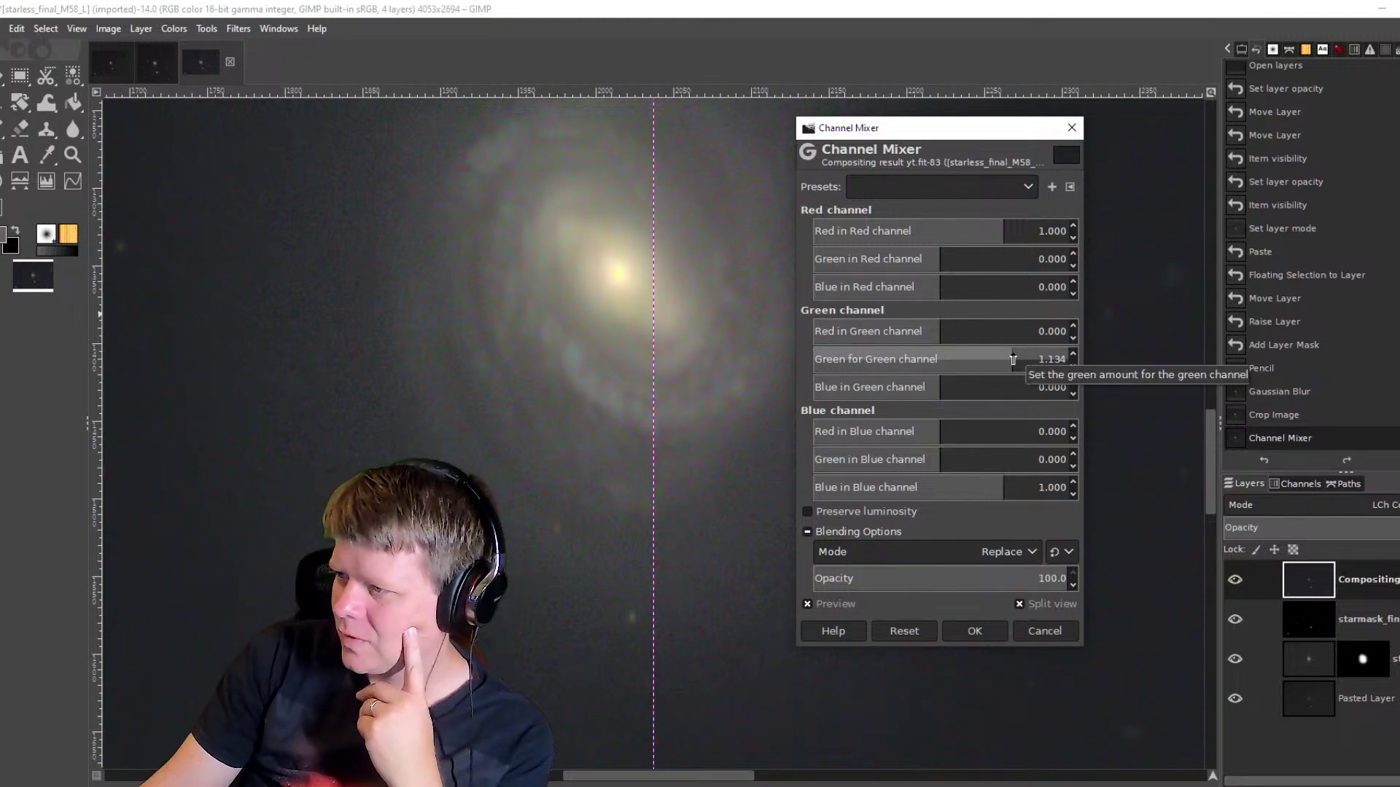
drag(1009, 359, 997, 363)
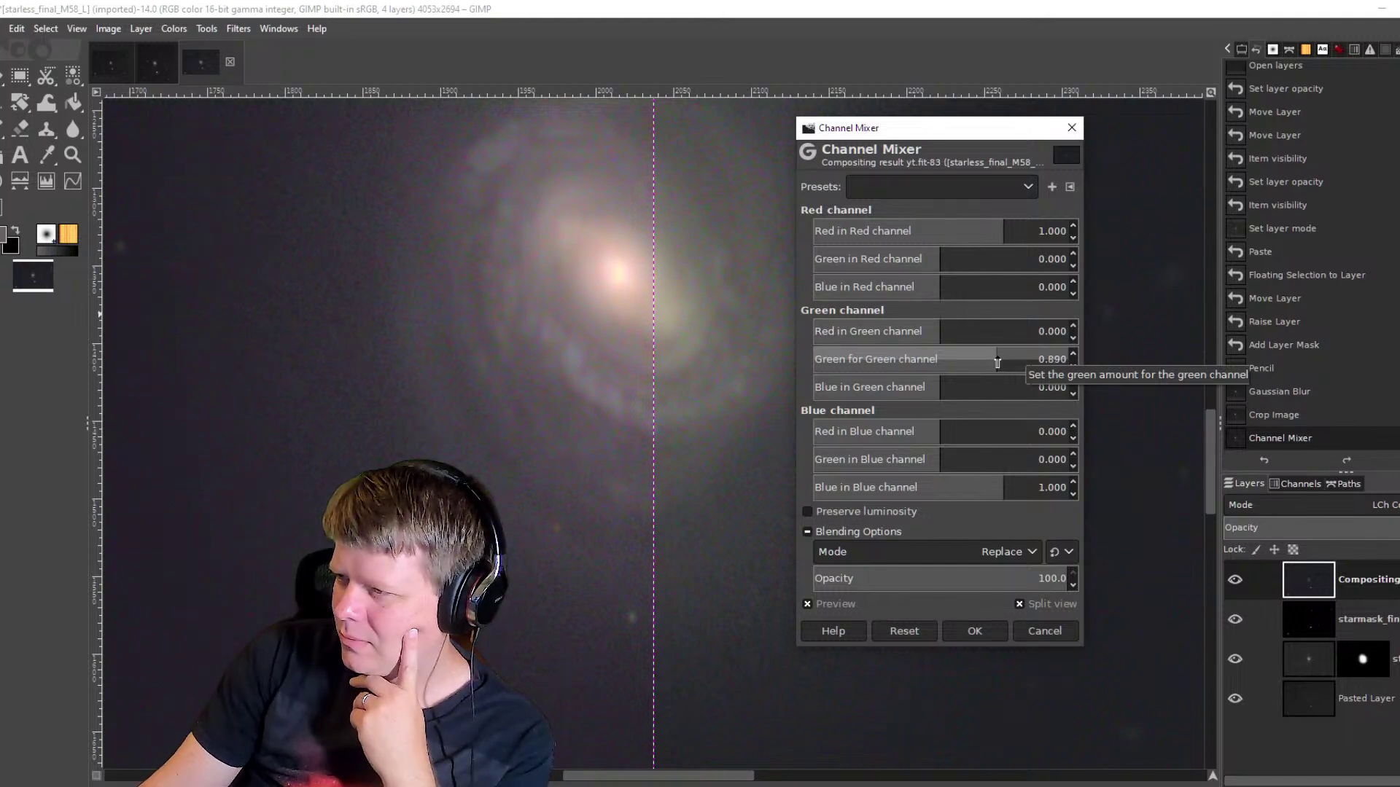
Set Blue in Blue to 1.049 and Red in Red to 0.866, check the galaxy and apply the Channel Mixer.
click(1003, 486)
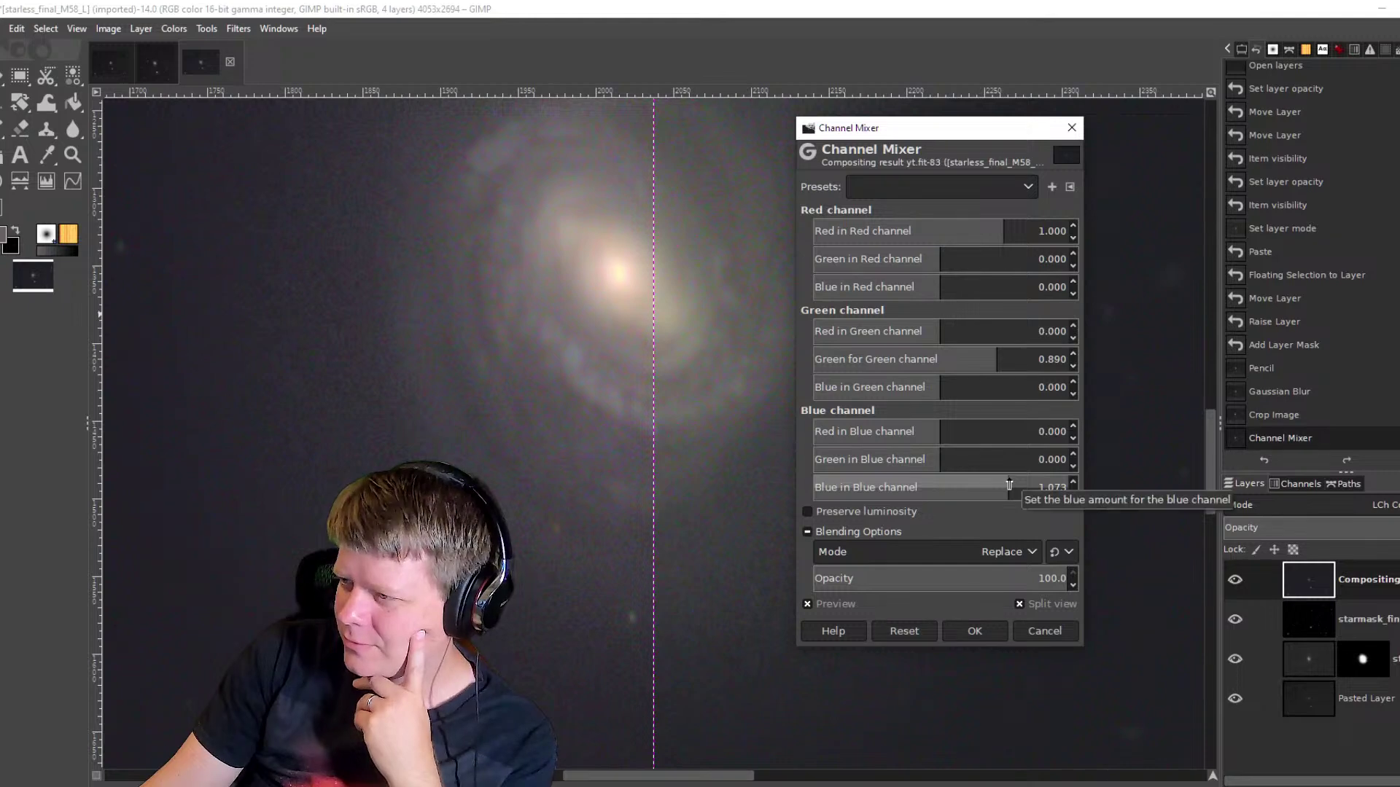
drag(1004, 486, 1007, 481)
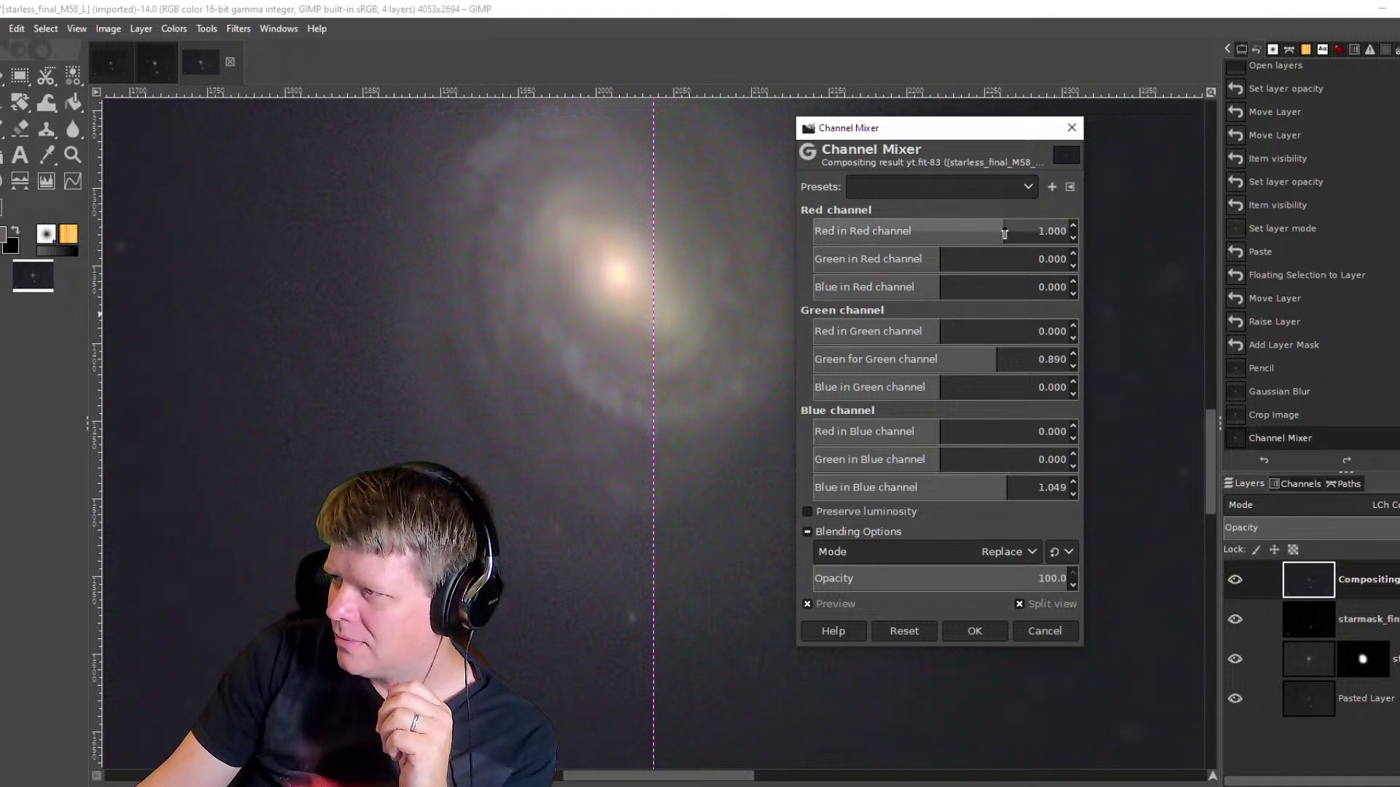
drag(1004, 233, 998, 232)
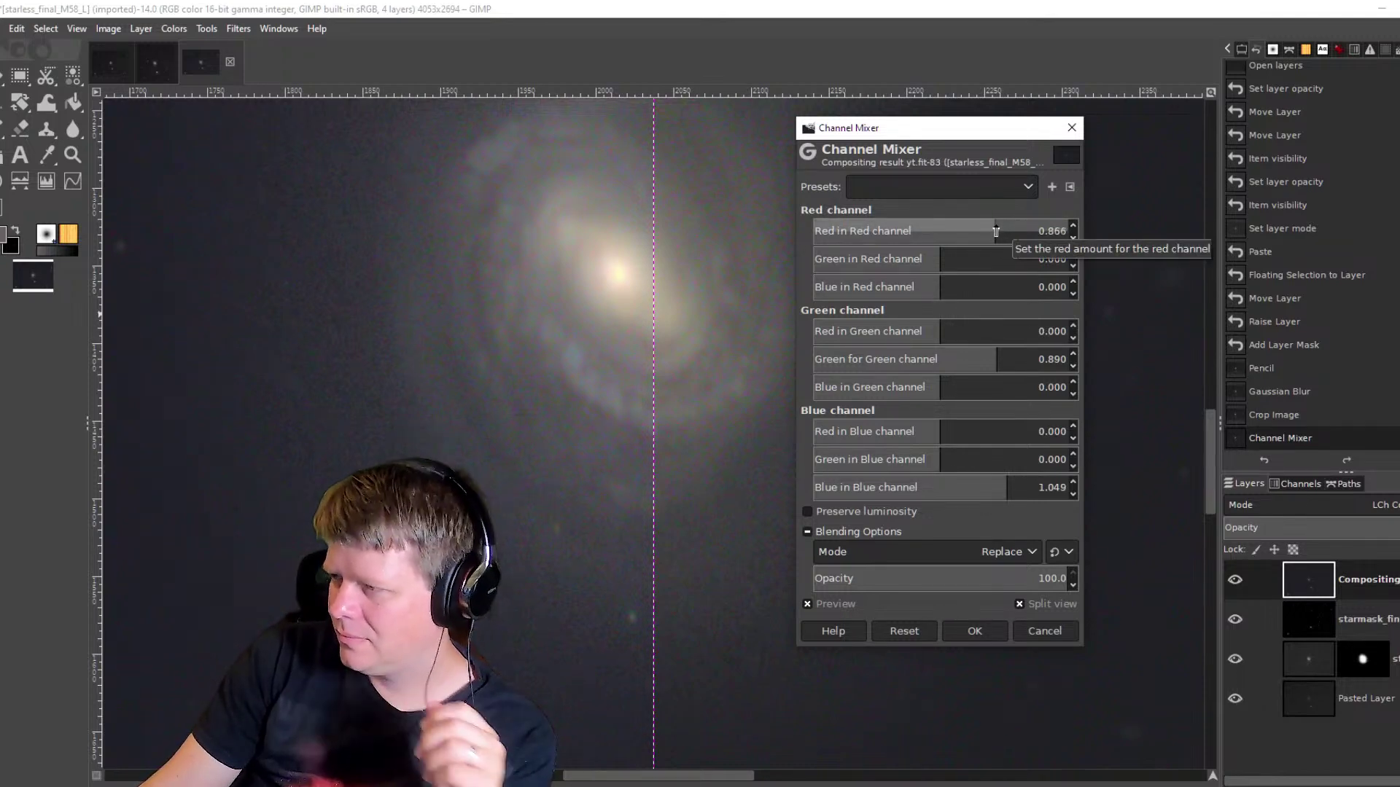
scroll(617, 490, down, 4)
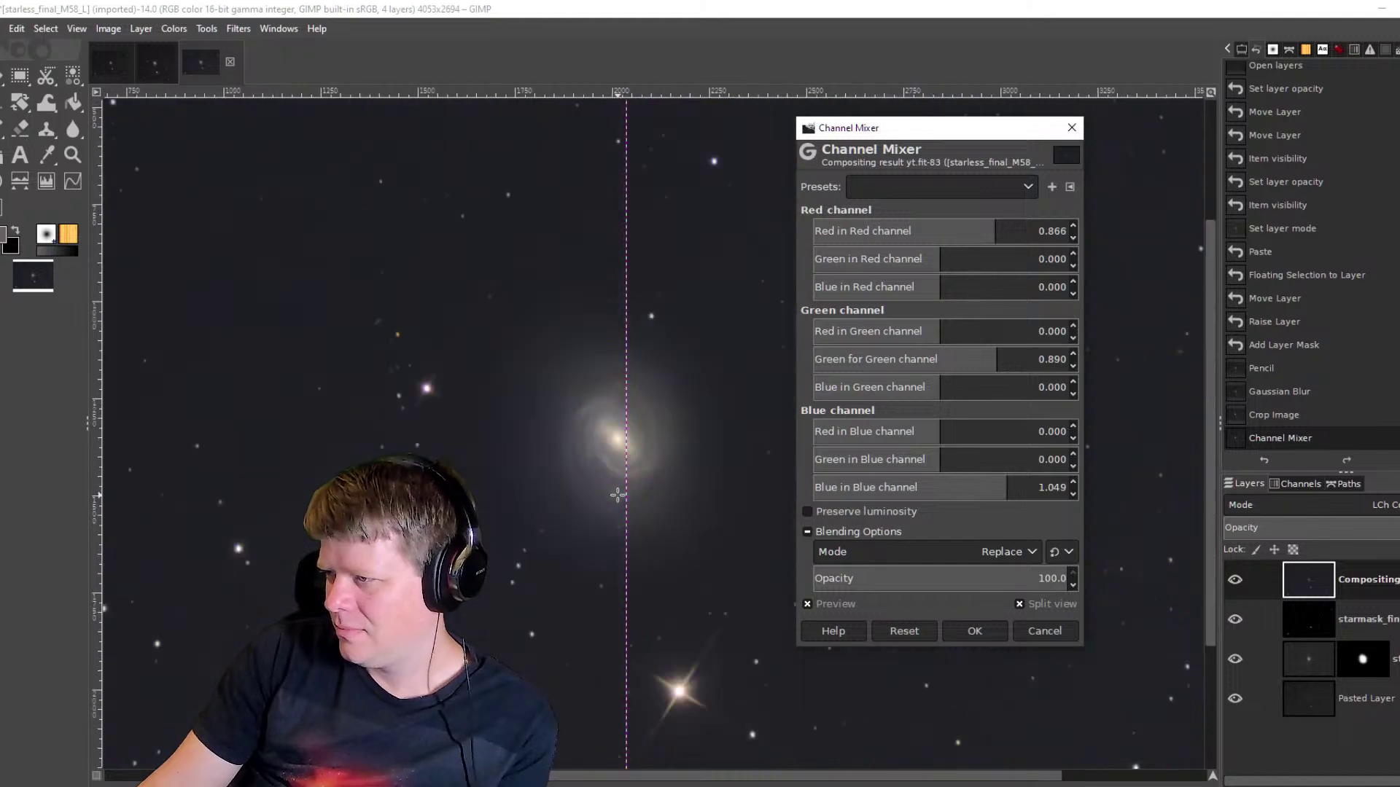
click(984, 631)
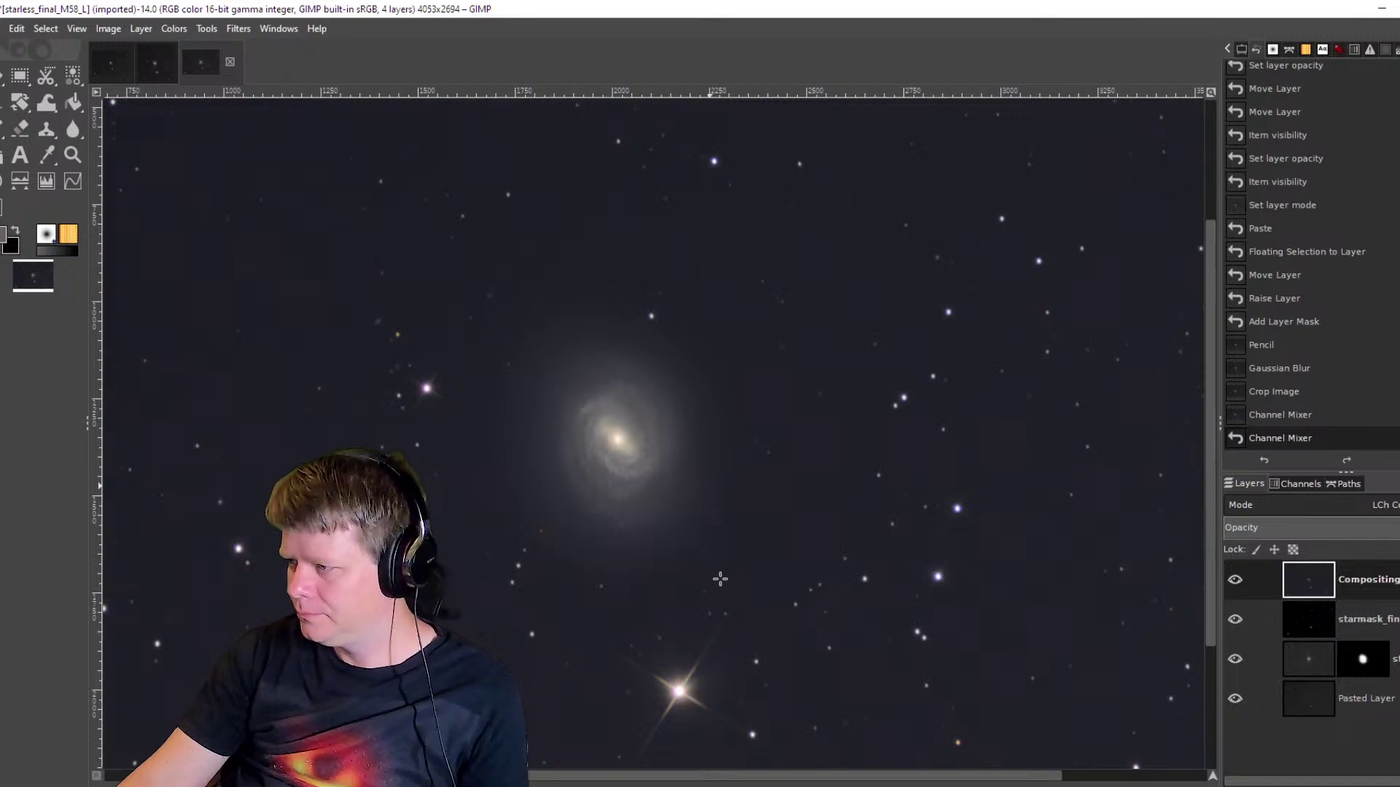
Inspect the recoloured composite and sample its dark sky background as the foreground colour with the Color Picker.
scroll(718, 594, down, 5)
scroll(719, 641, up, 5)
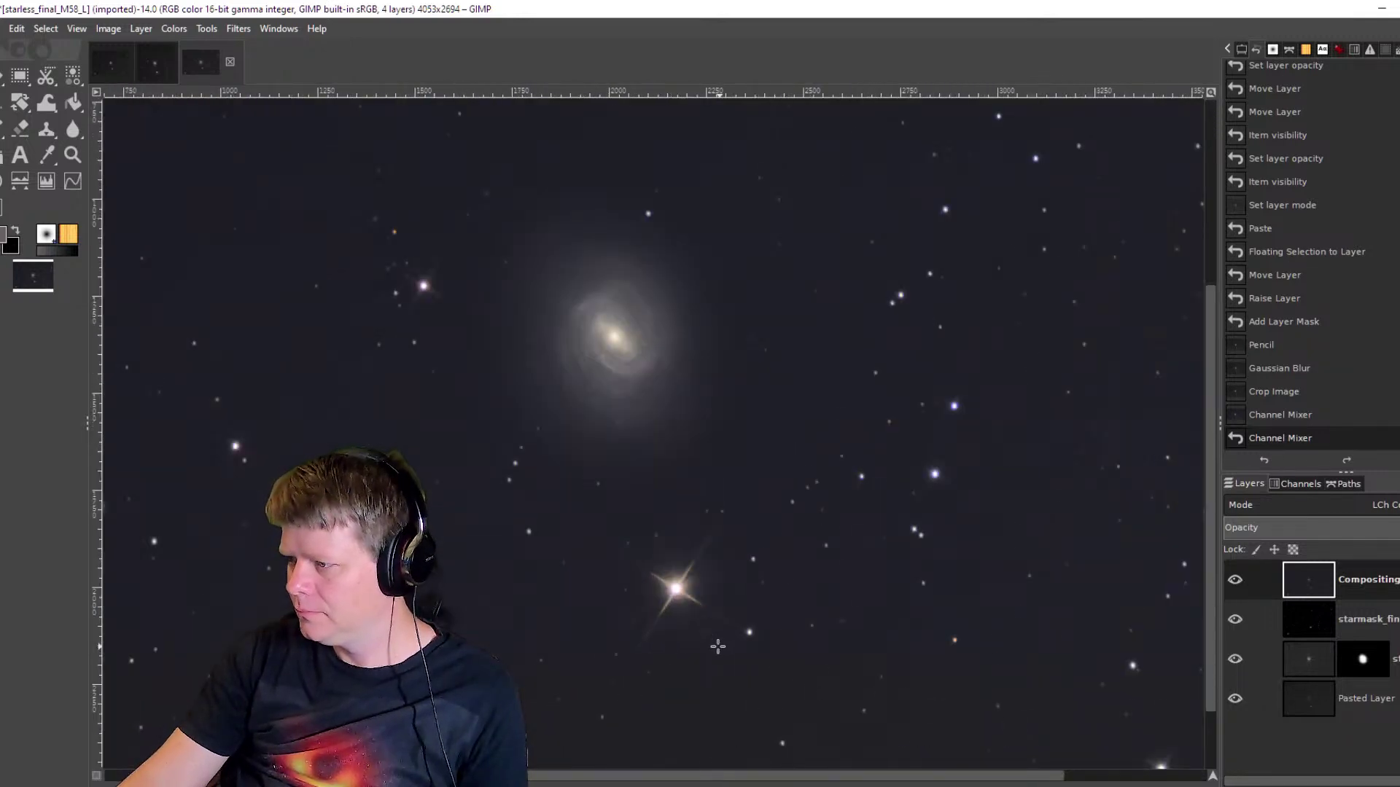
scroll(718, 647, down, 1)
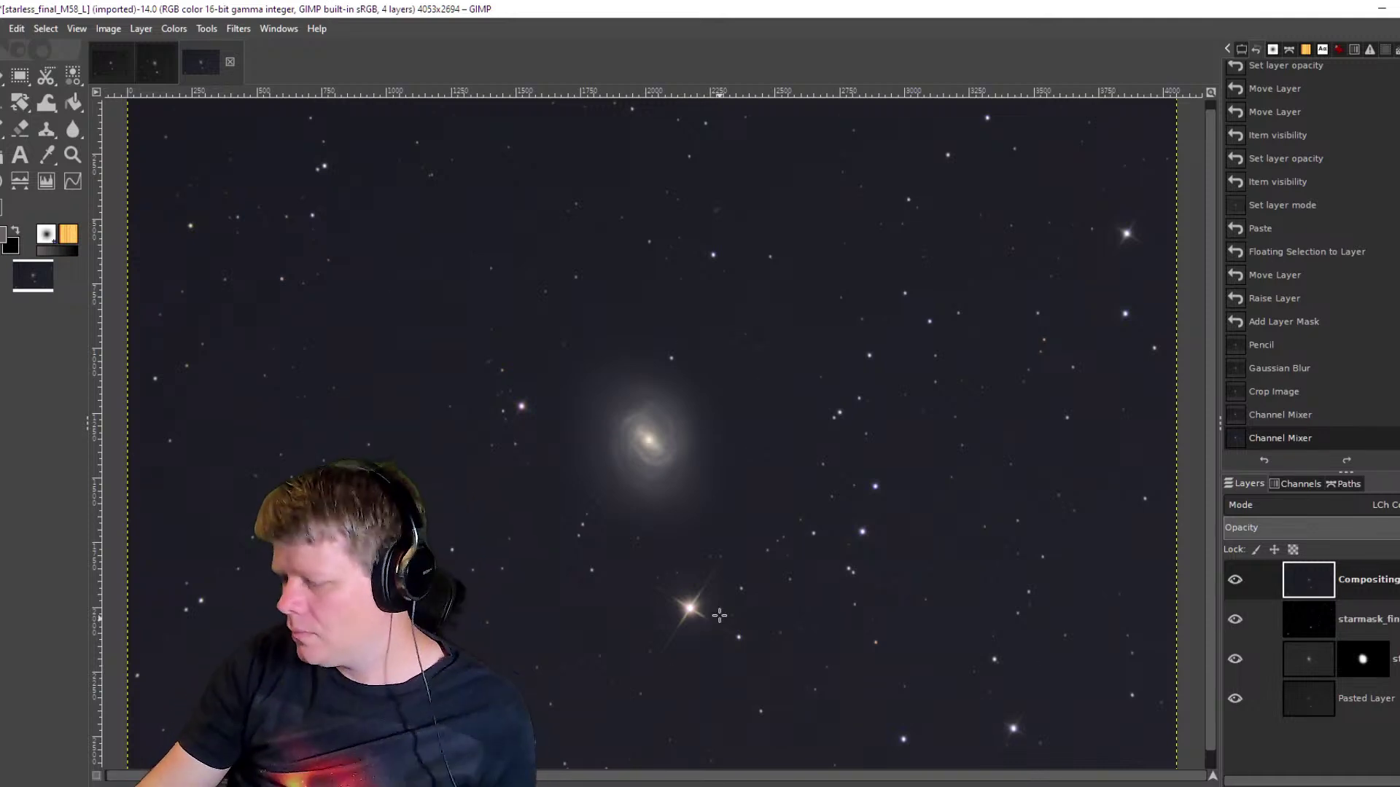
key(o)
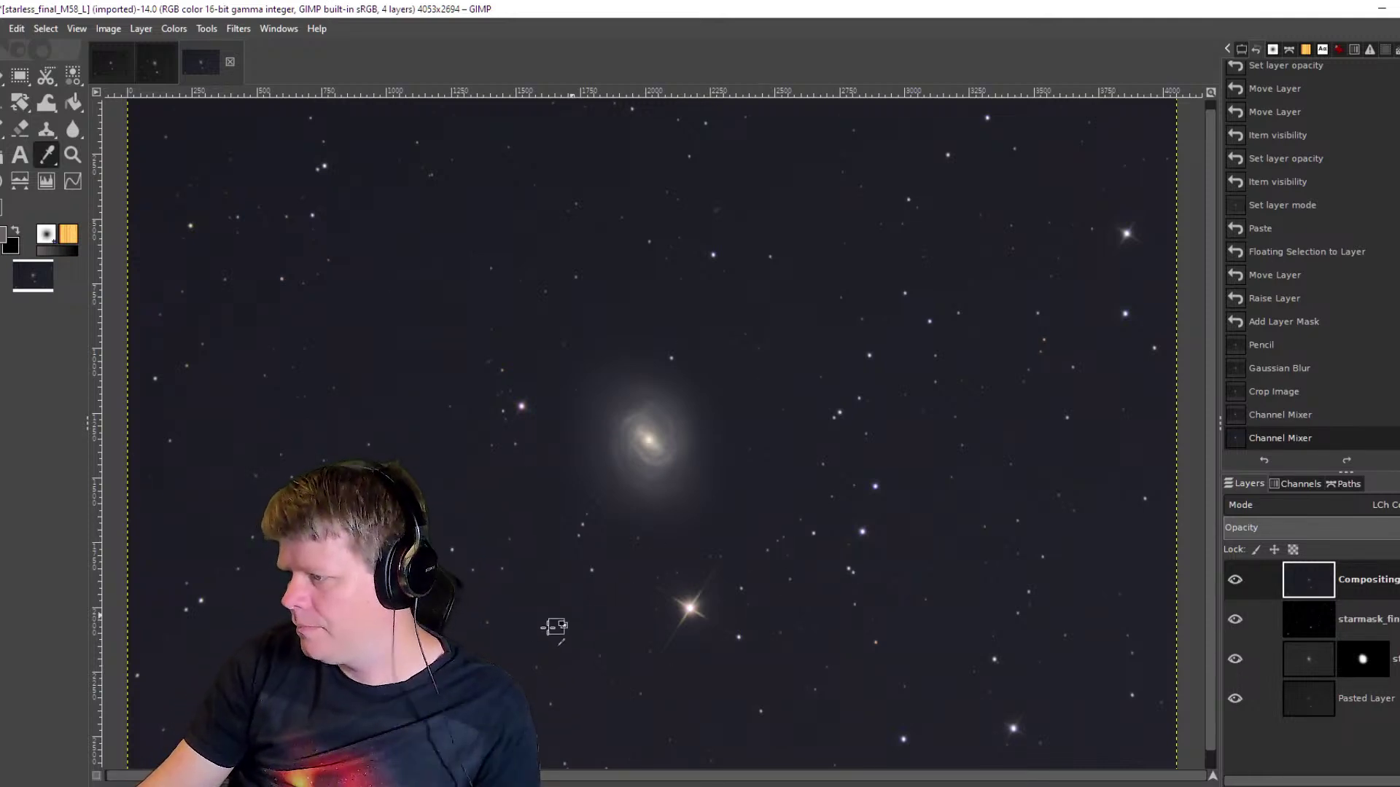
scroll(553, 624, up, 1)
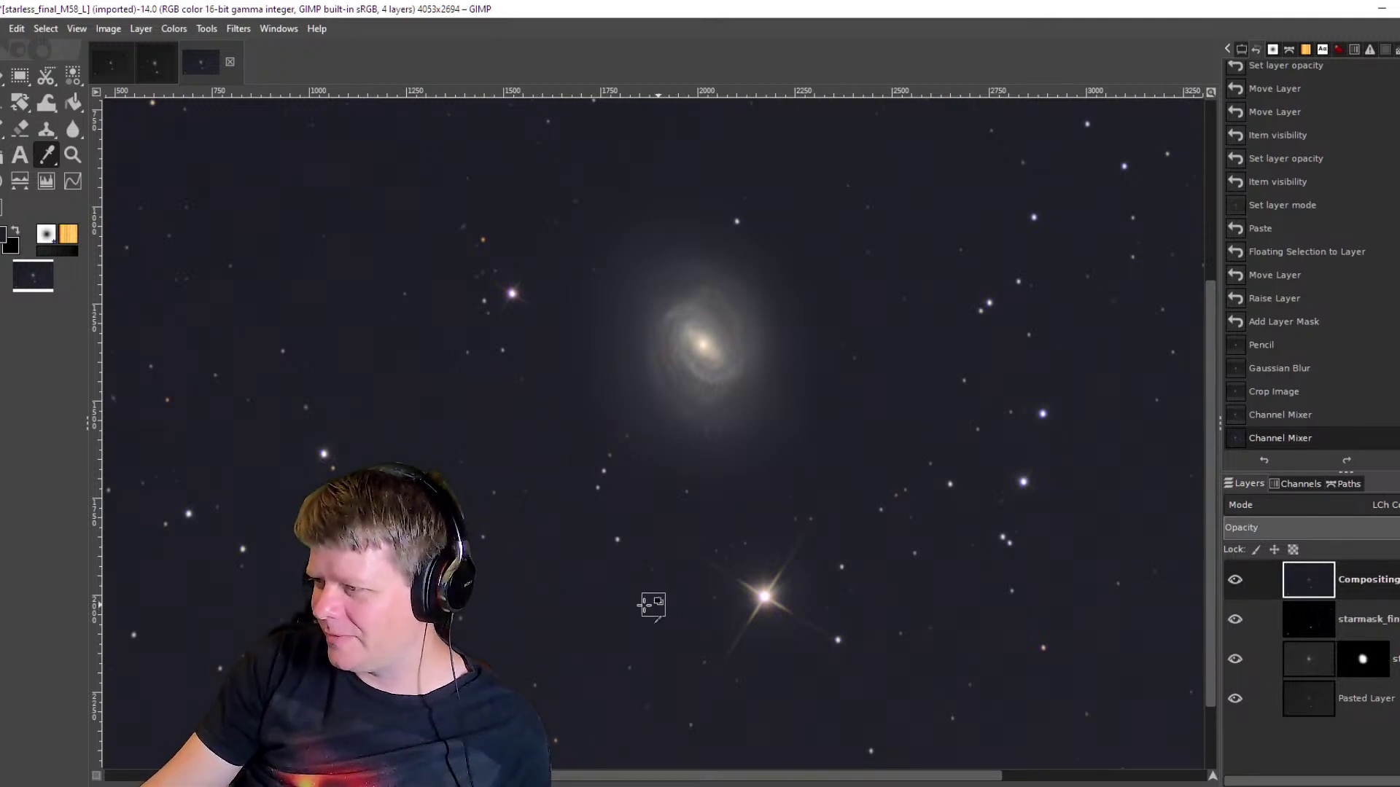
Examine the sky around the bright star and sample the dark sky beside the galaxy as the background colour.
scroll(604, 630, up, 2)
scroll(603, 631, up, 2)
scroll(599, 632, down, 1)
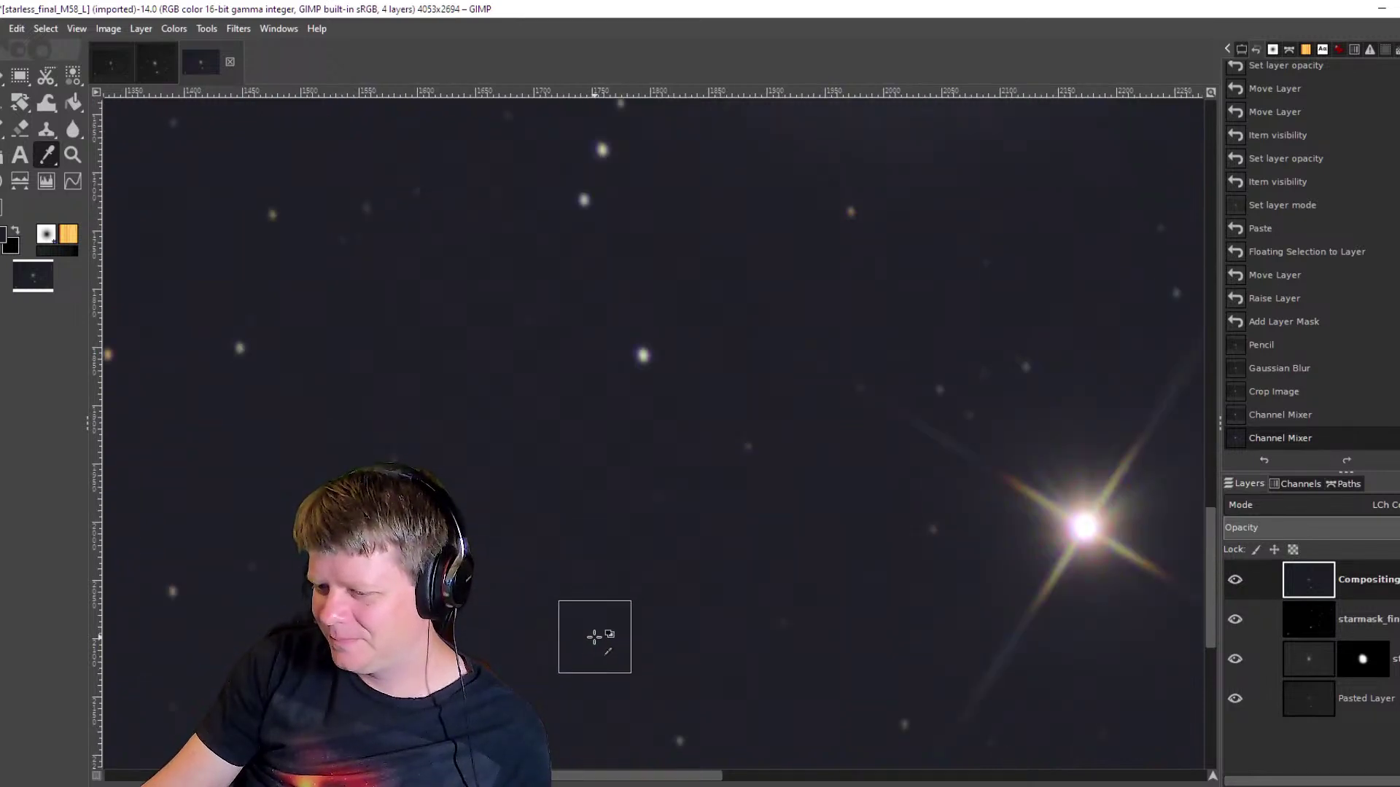
scroll(592, 639, down, 1)
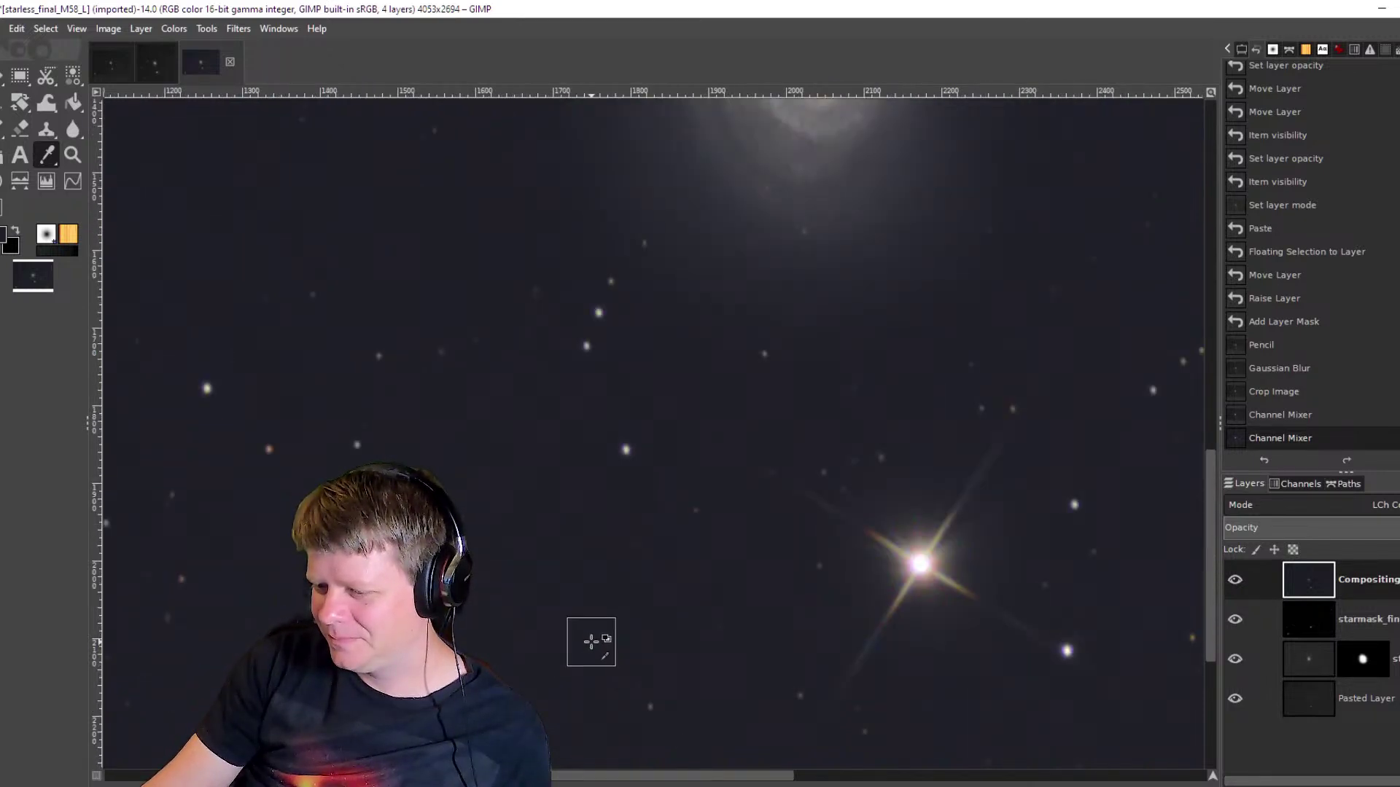
scroll(581, 584, down, 3)
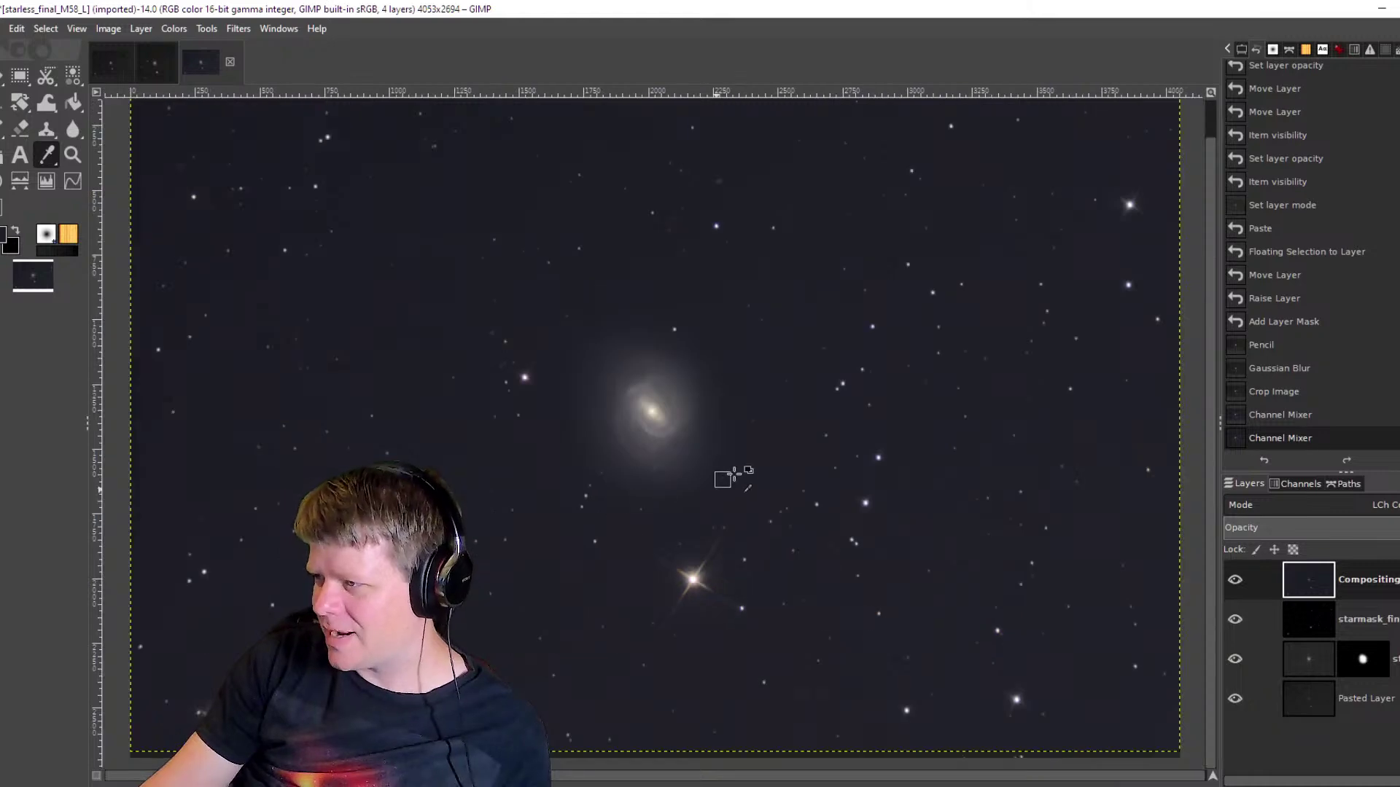
key(ctrl)
key(ctrl)
key(ctrl)
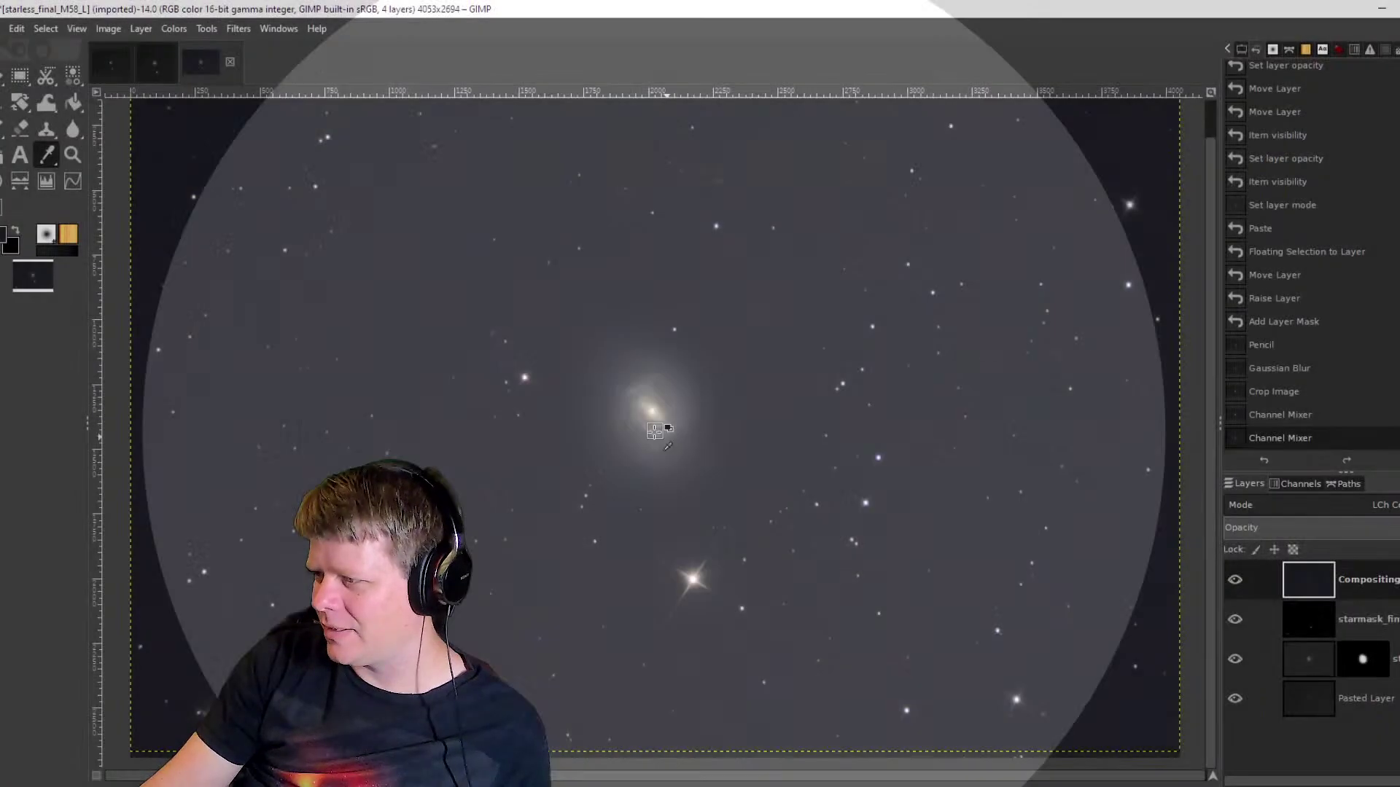
ctrl+click(483, 419)
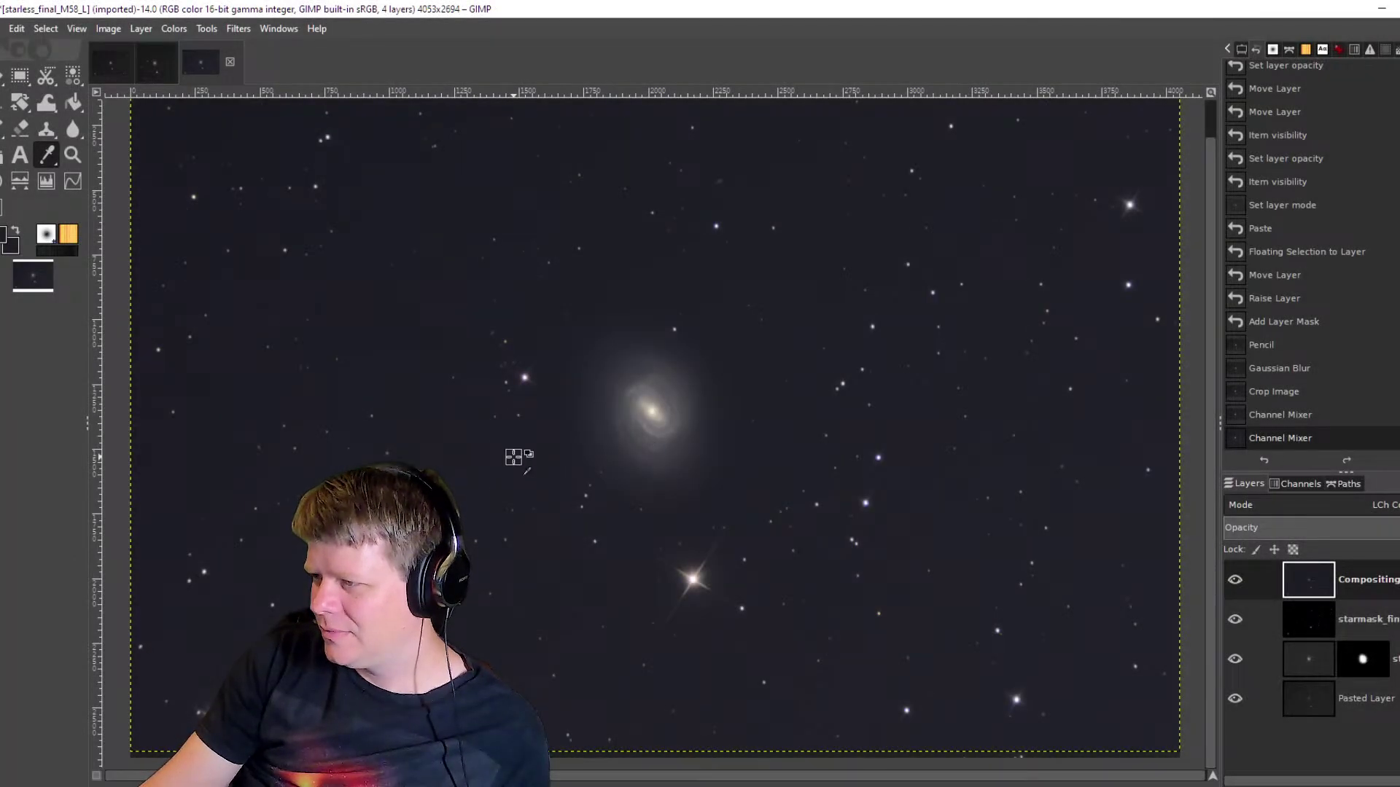
Check the RGB values of the sampled foreground sky colour without changing it.
drag(737, 491, 667, 495)
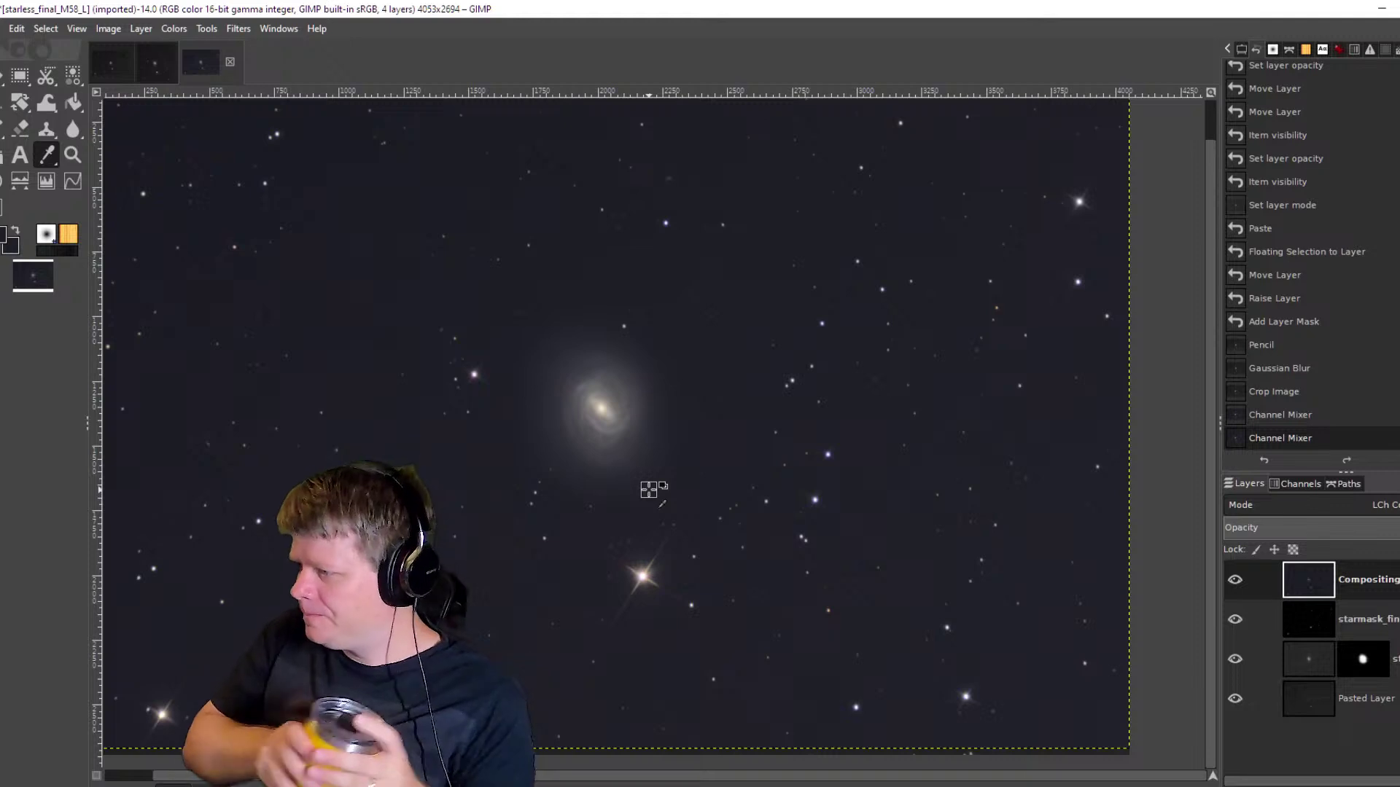
click(3, 240)
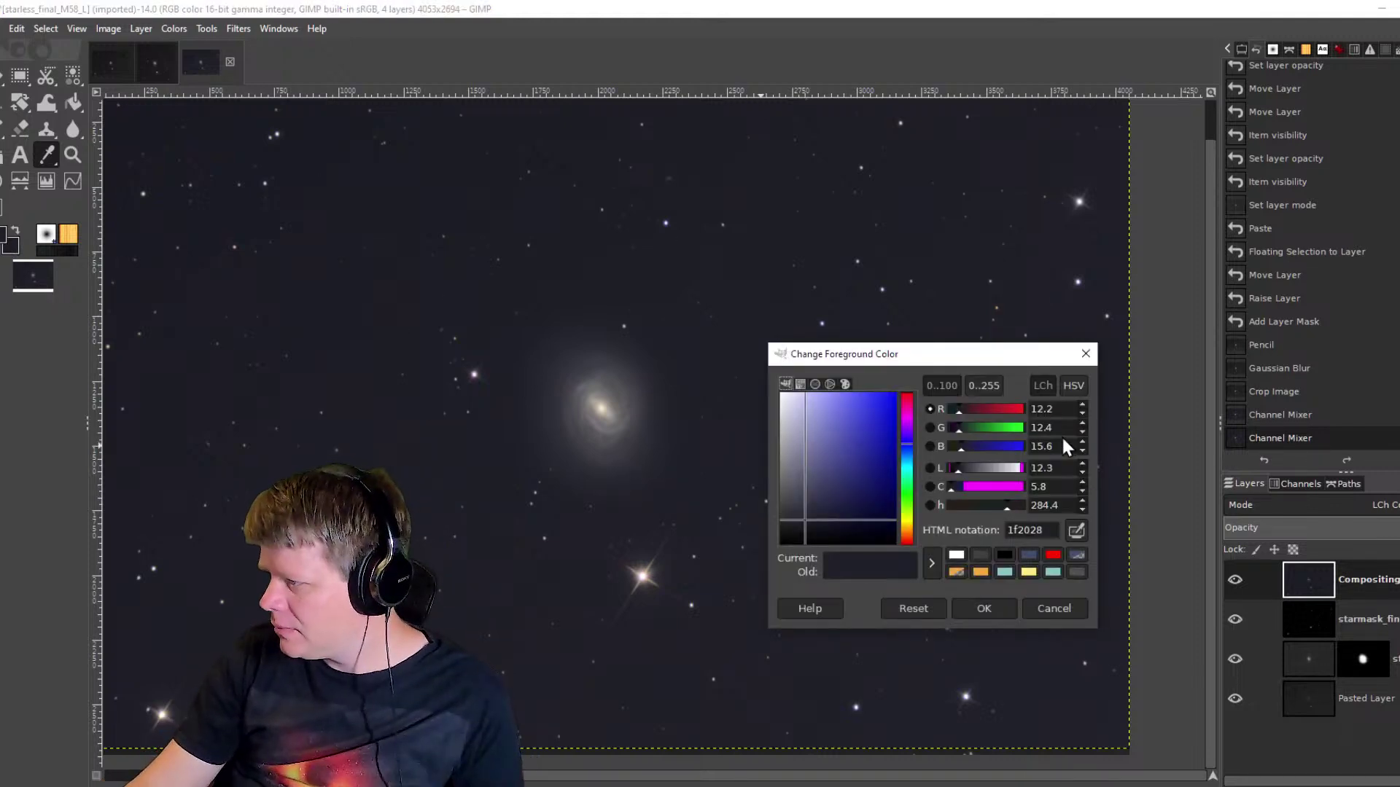
click(1038, 611)
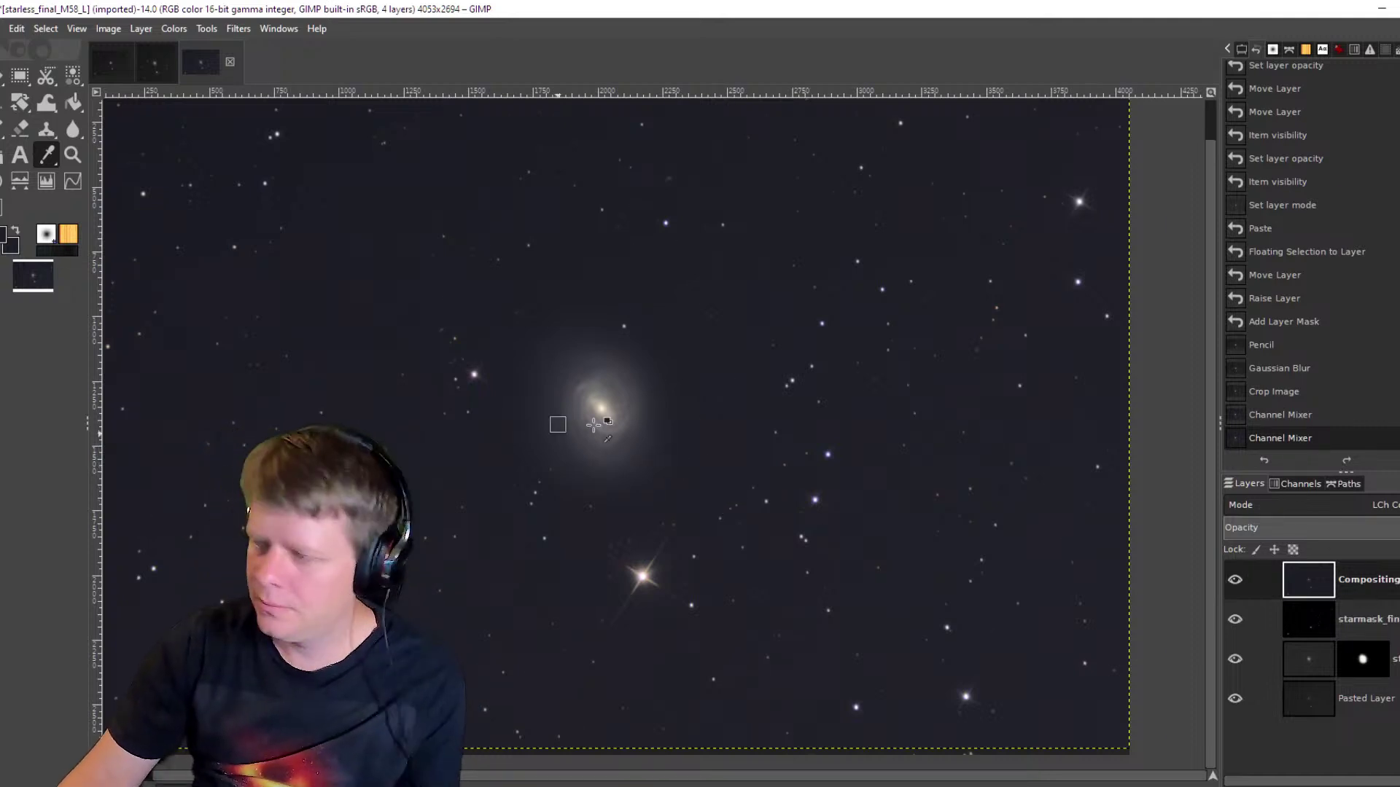
Create a new layer from the visible composite at the top of the stack and make it the active layer.
scroll(594, 425, down, 2)
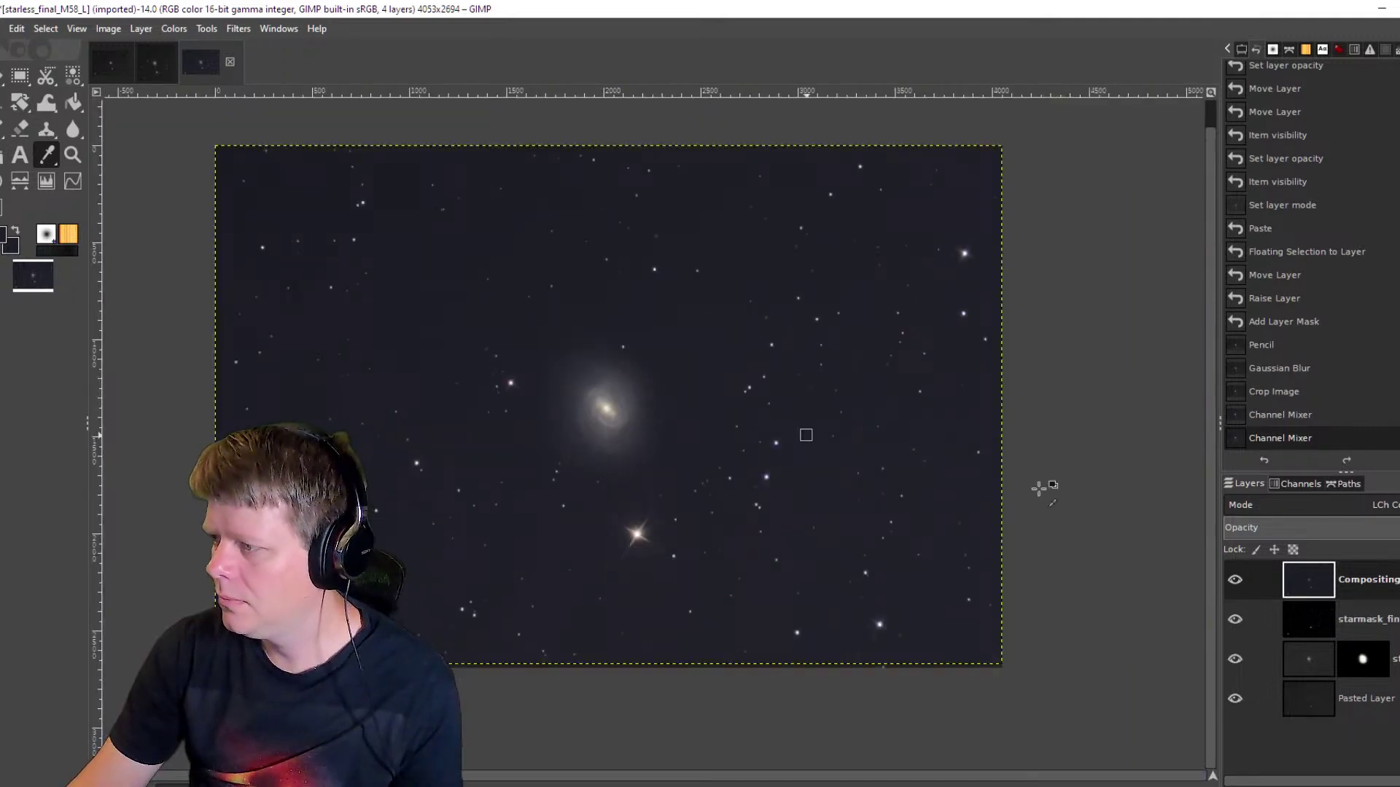
right_click(1263, 582)
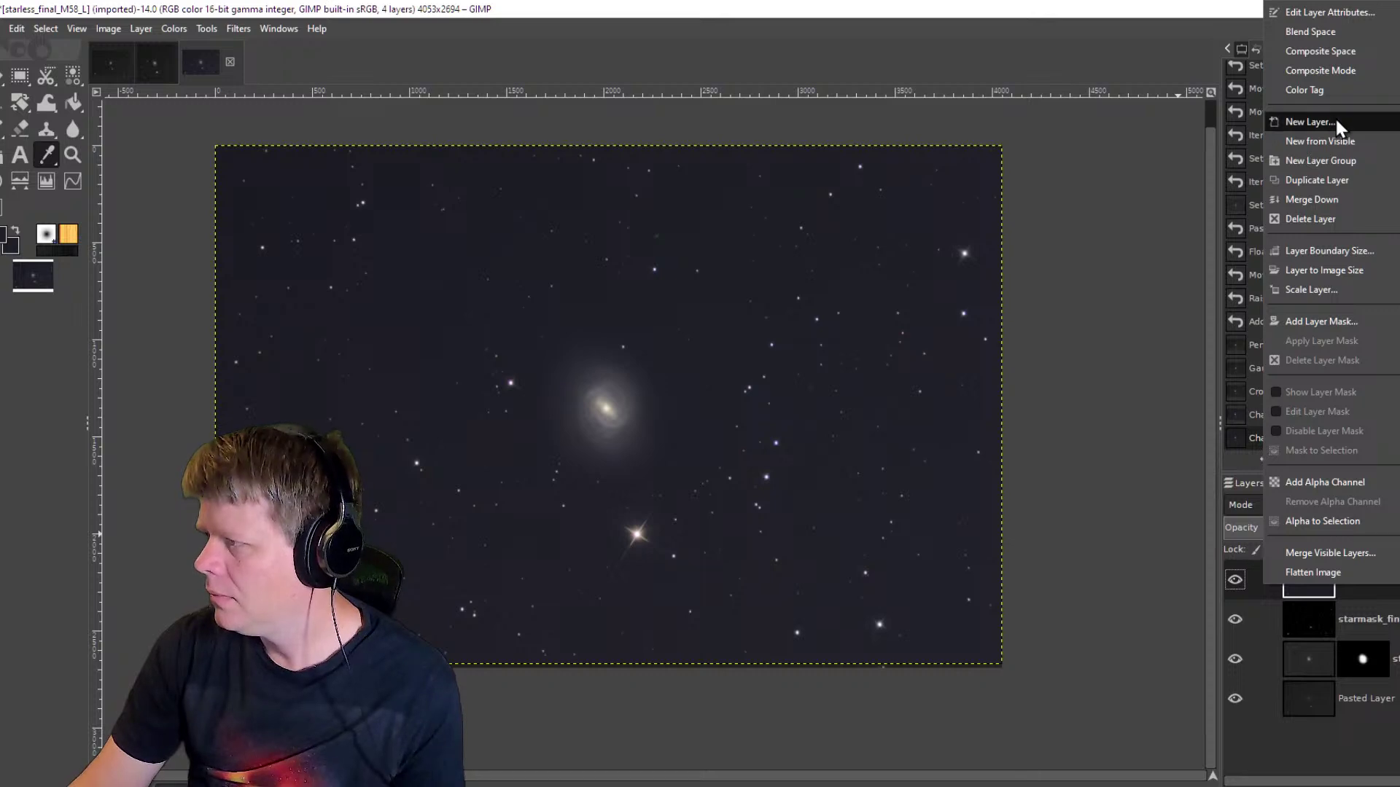
click(1328, 141)
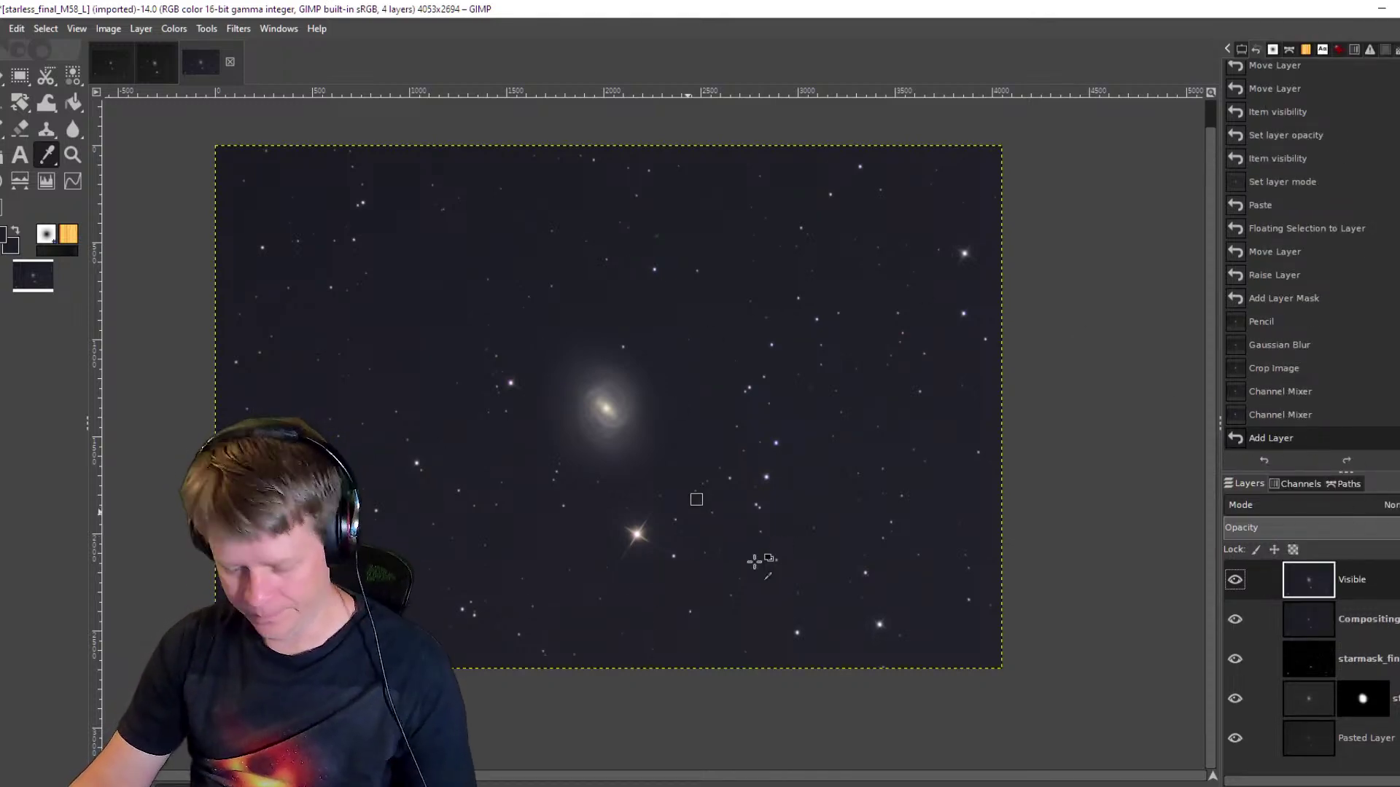
click(1358, 751)
click(1362, 579)
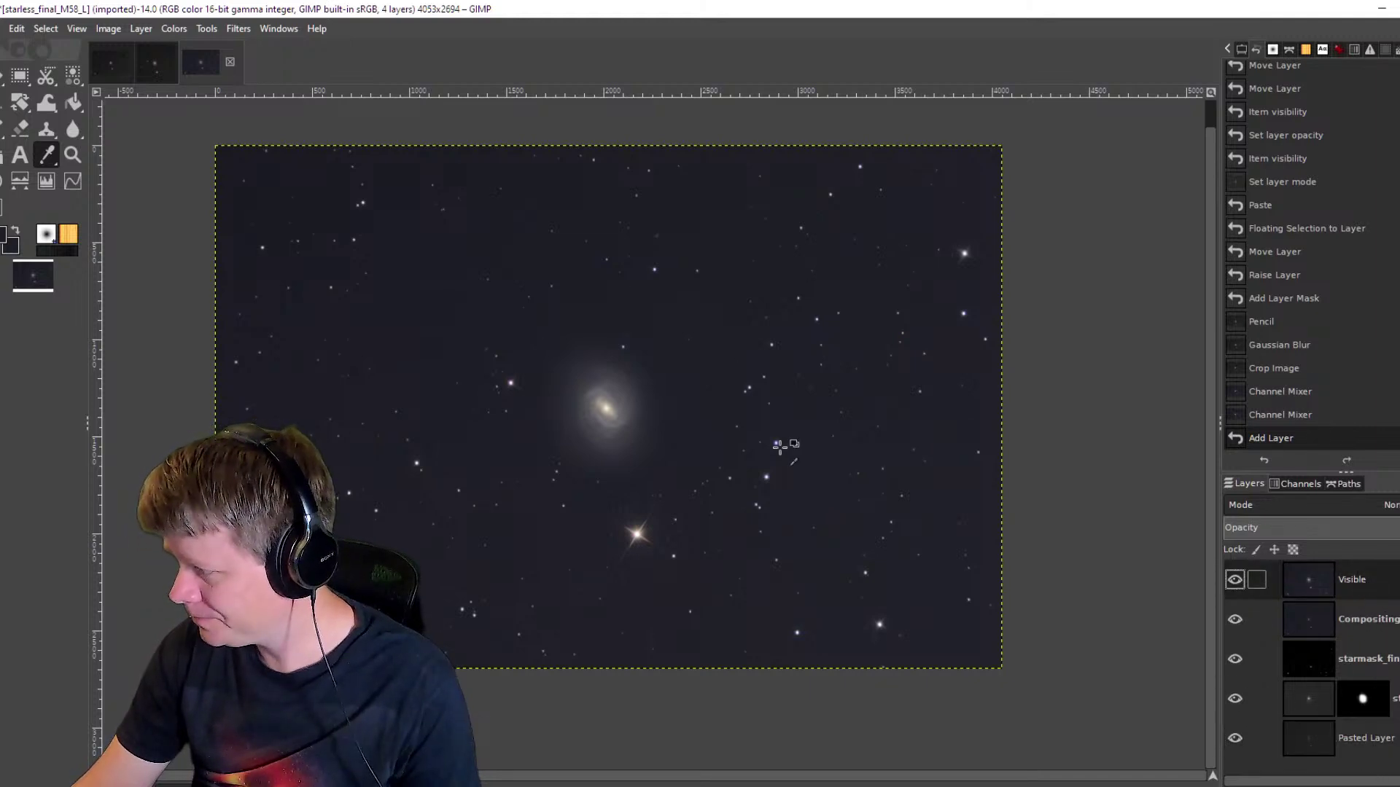
Make a rectangular selection around the galaxy and the bright star below it, shifted so the galaxy sits near its centre.
key(r)
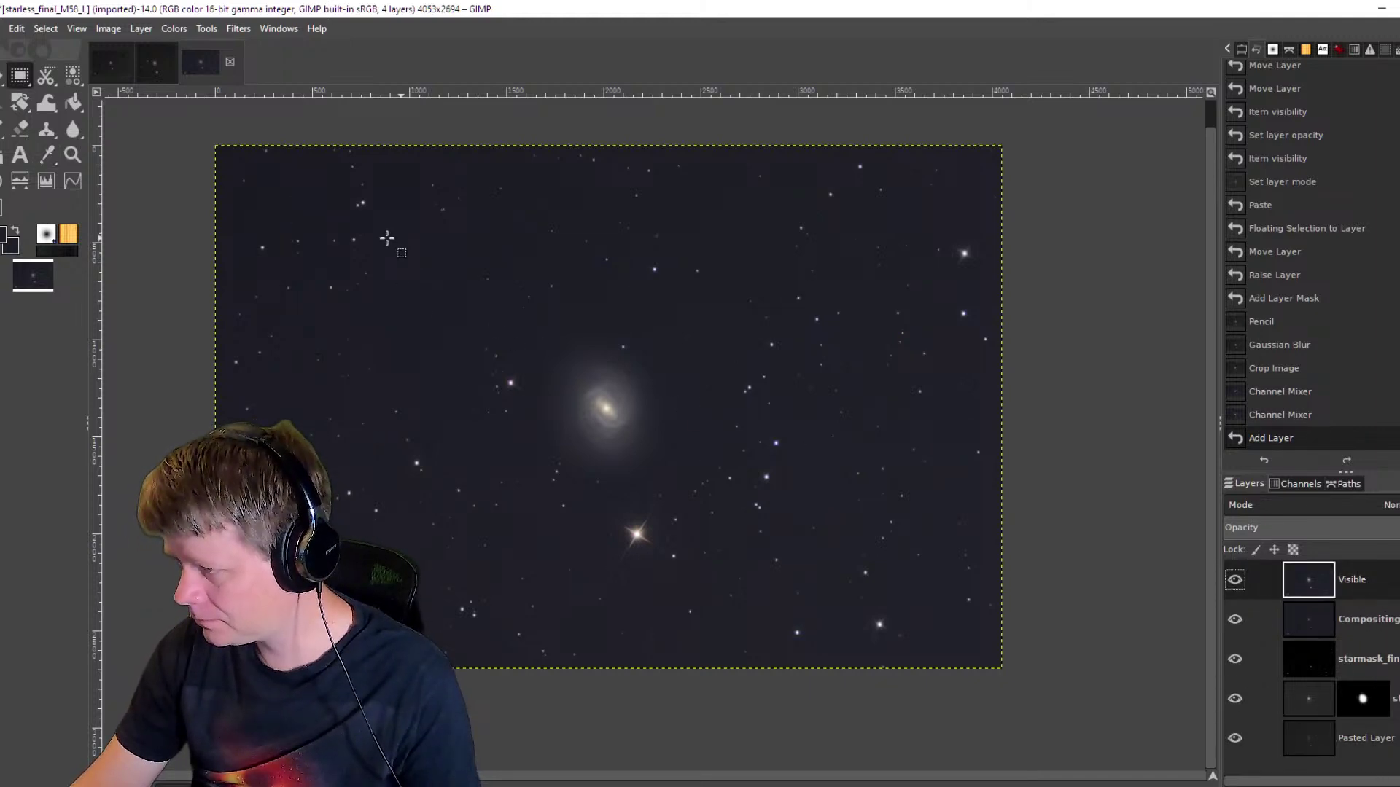
drag(387, 237, 809, 614)
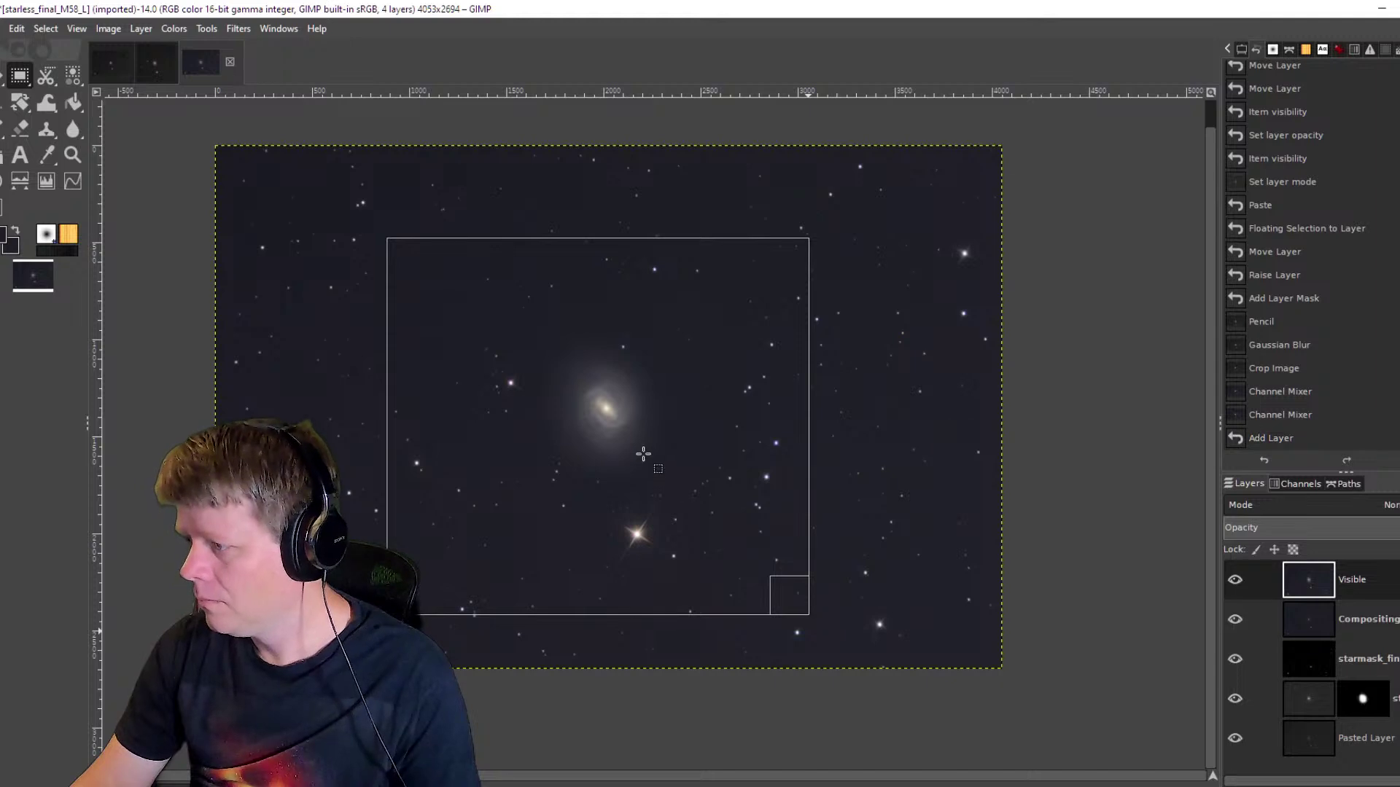
drag(643, 453, 649, 438)
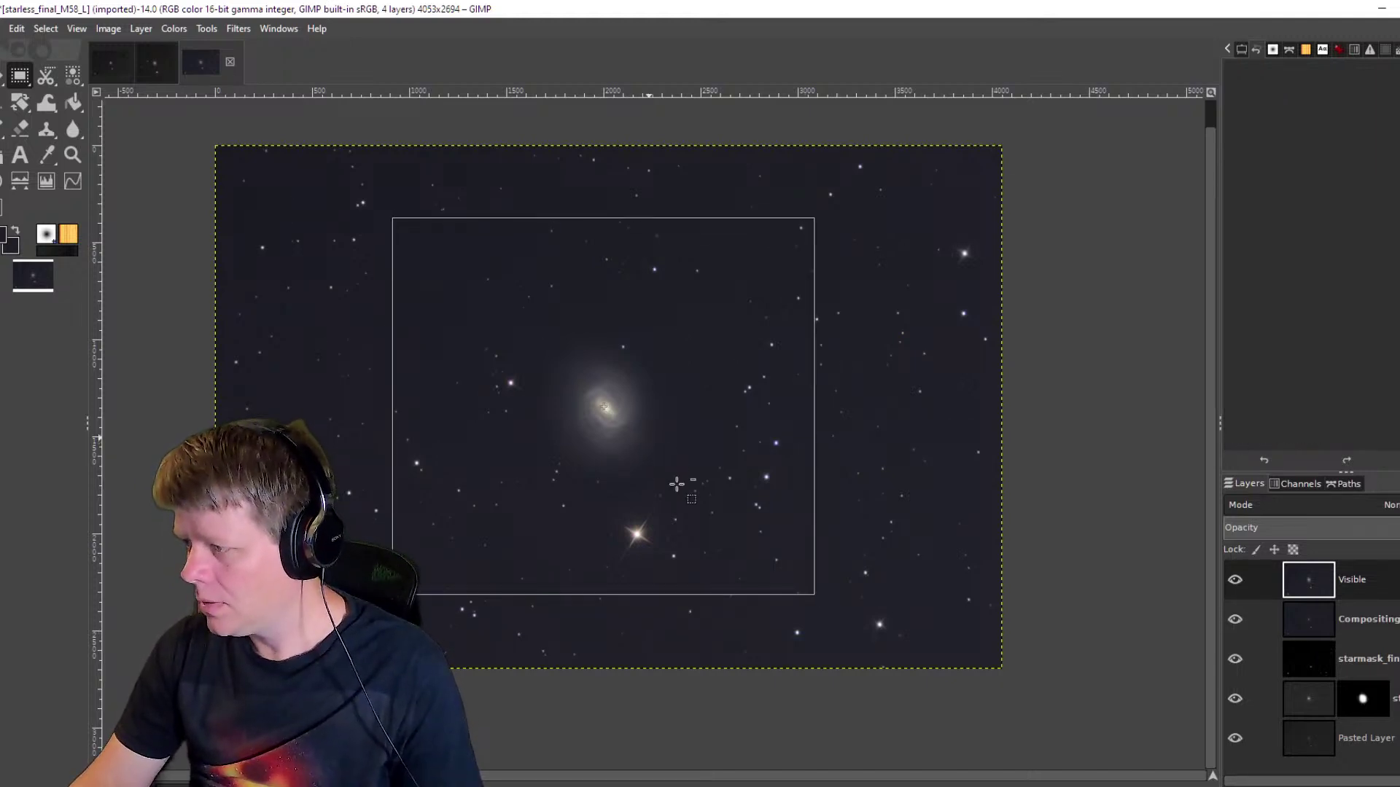
Create a 4053 × 2694 px image filled with the sampled foreground sky colour, and return to the M58 composite.
click(2, 32)
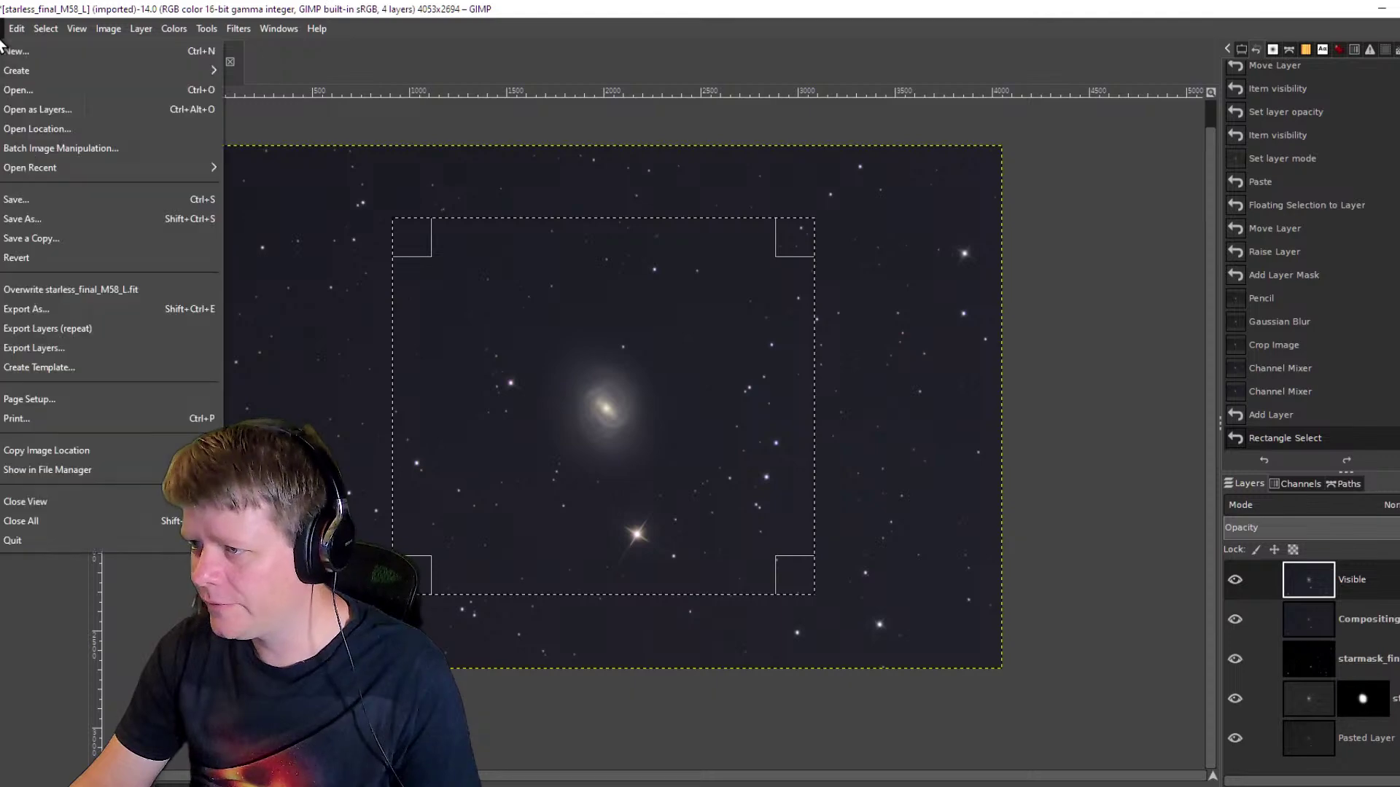
click(6, 54)
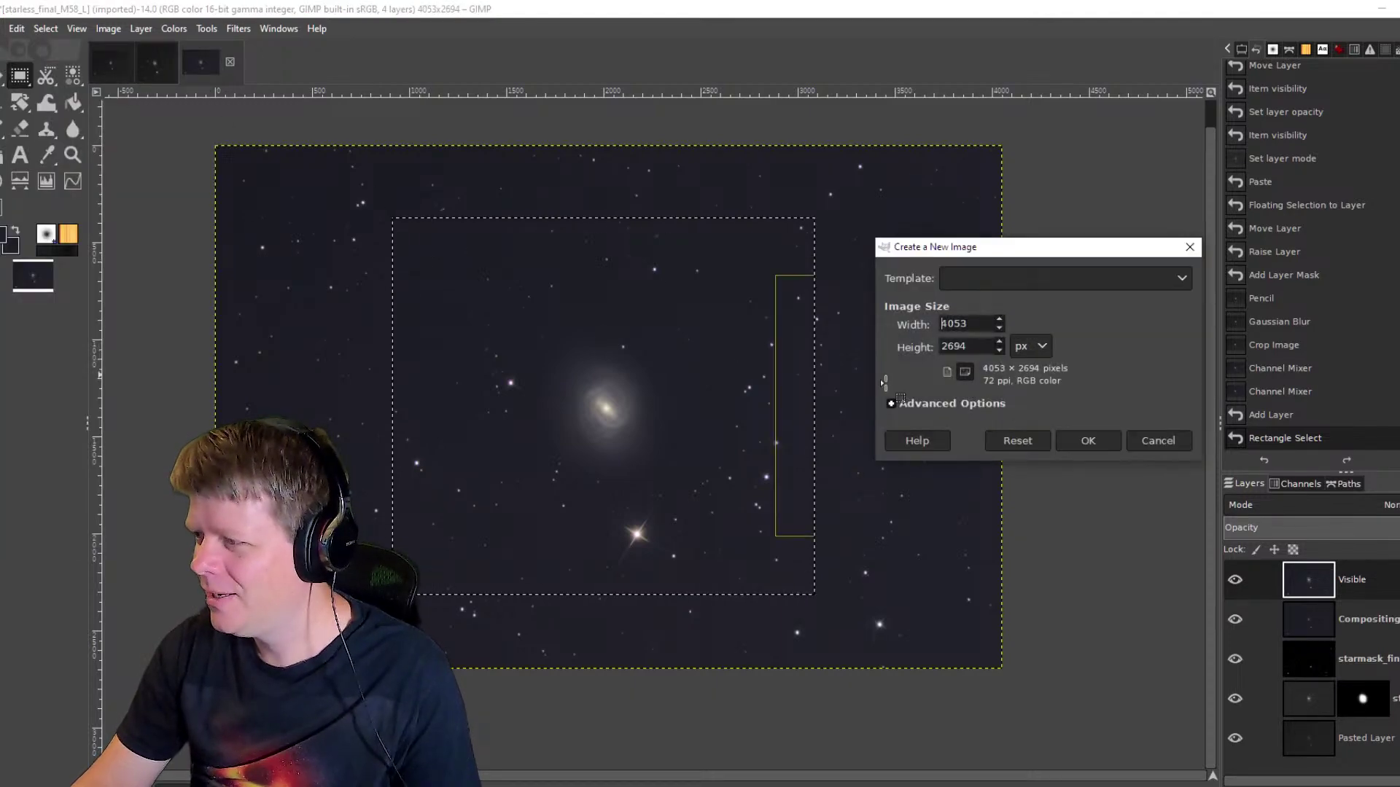
click(1094, 439)
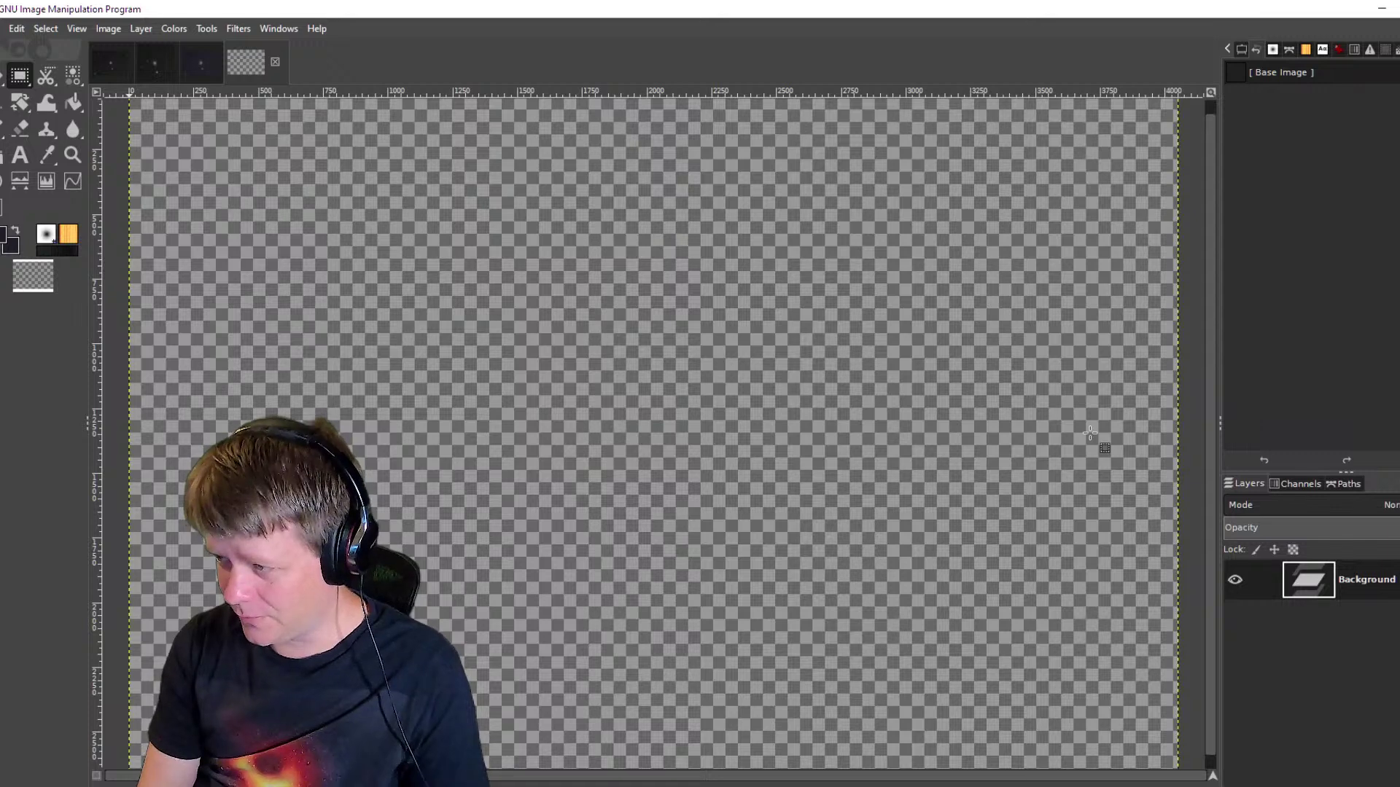
key(ctrl+comma)
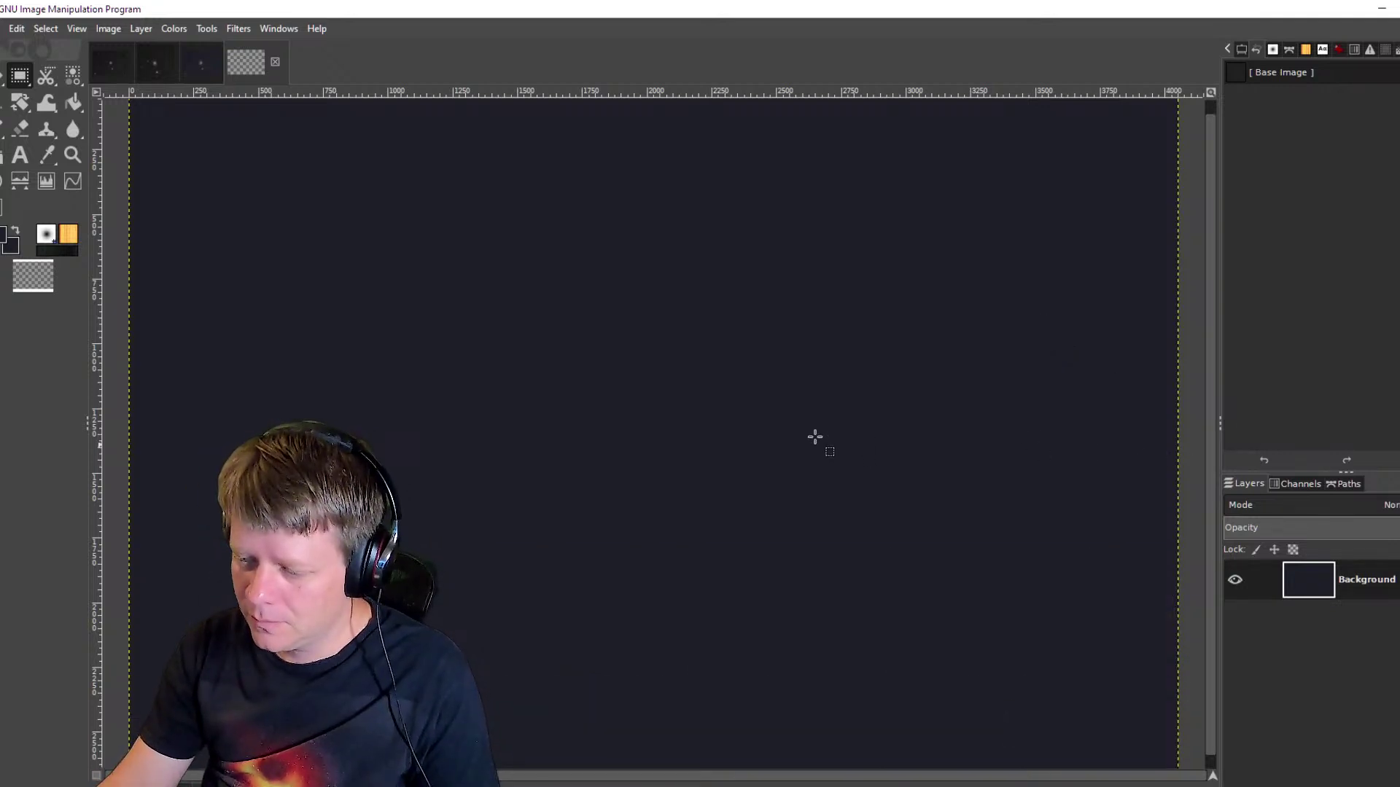
click(204, 66)
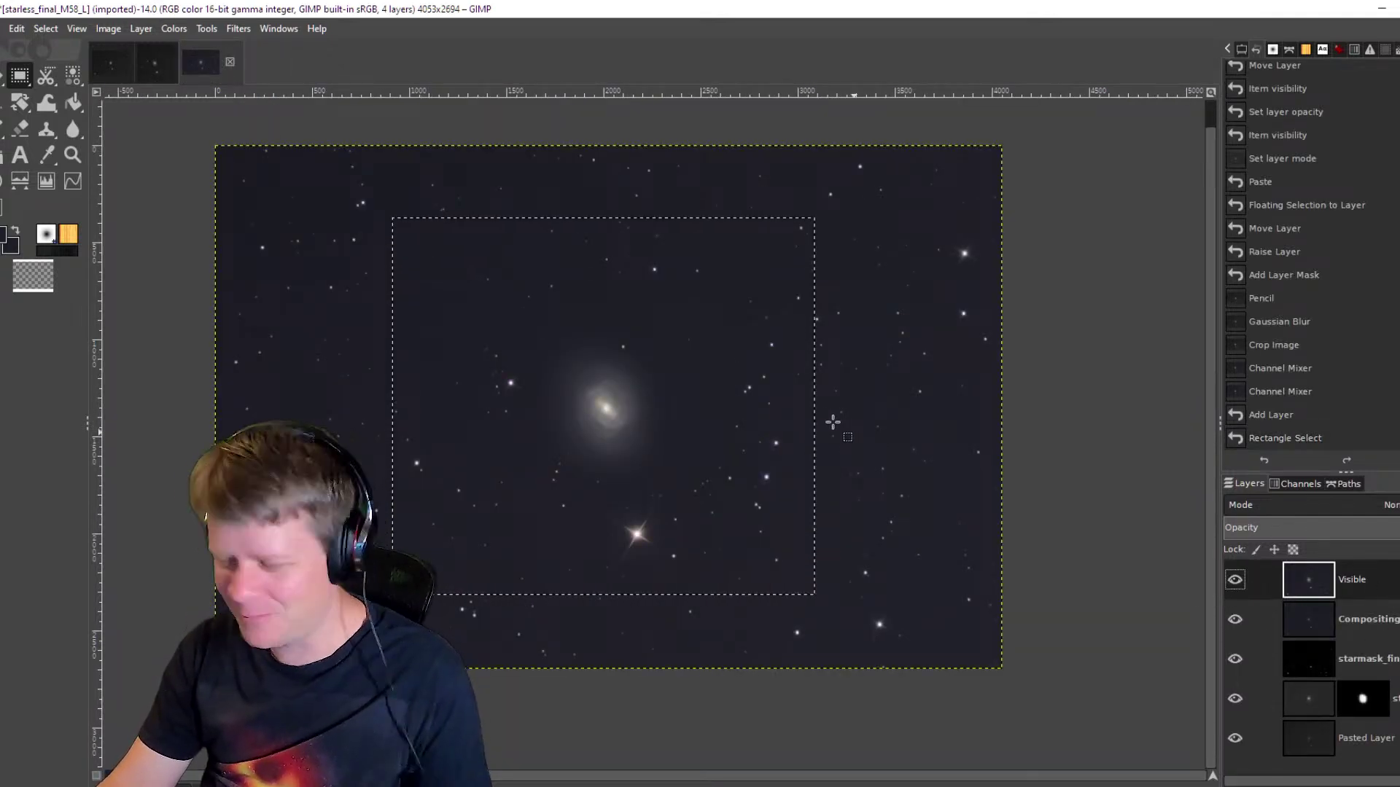
Select the entire image and start a Curves adjustment of the Visible layer on the blue channel.
key(ctrl+a)
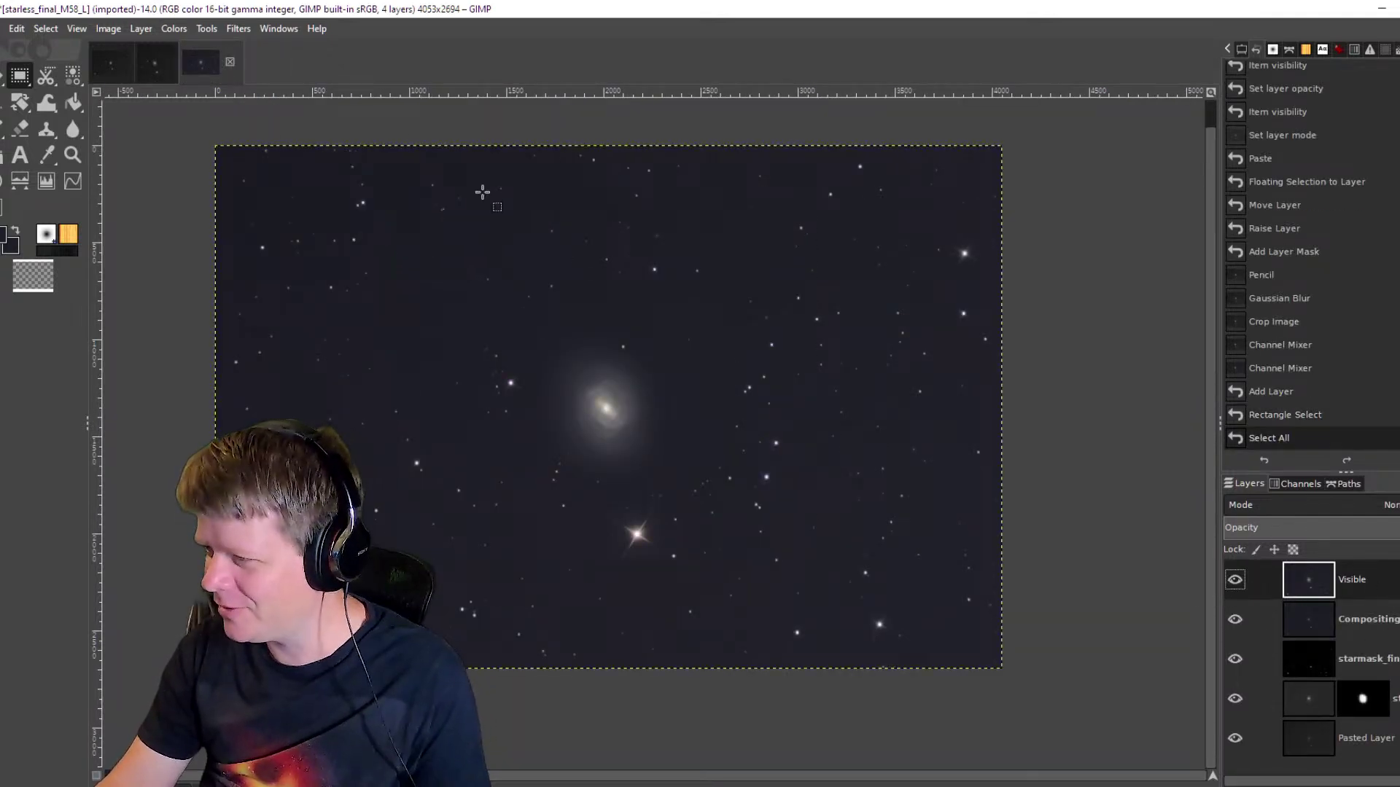
click(176, 28)
click(238, 226)
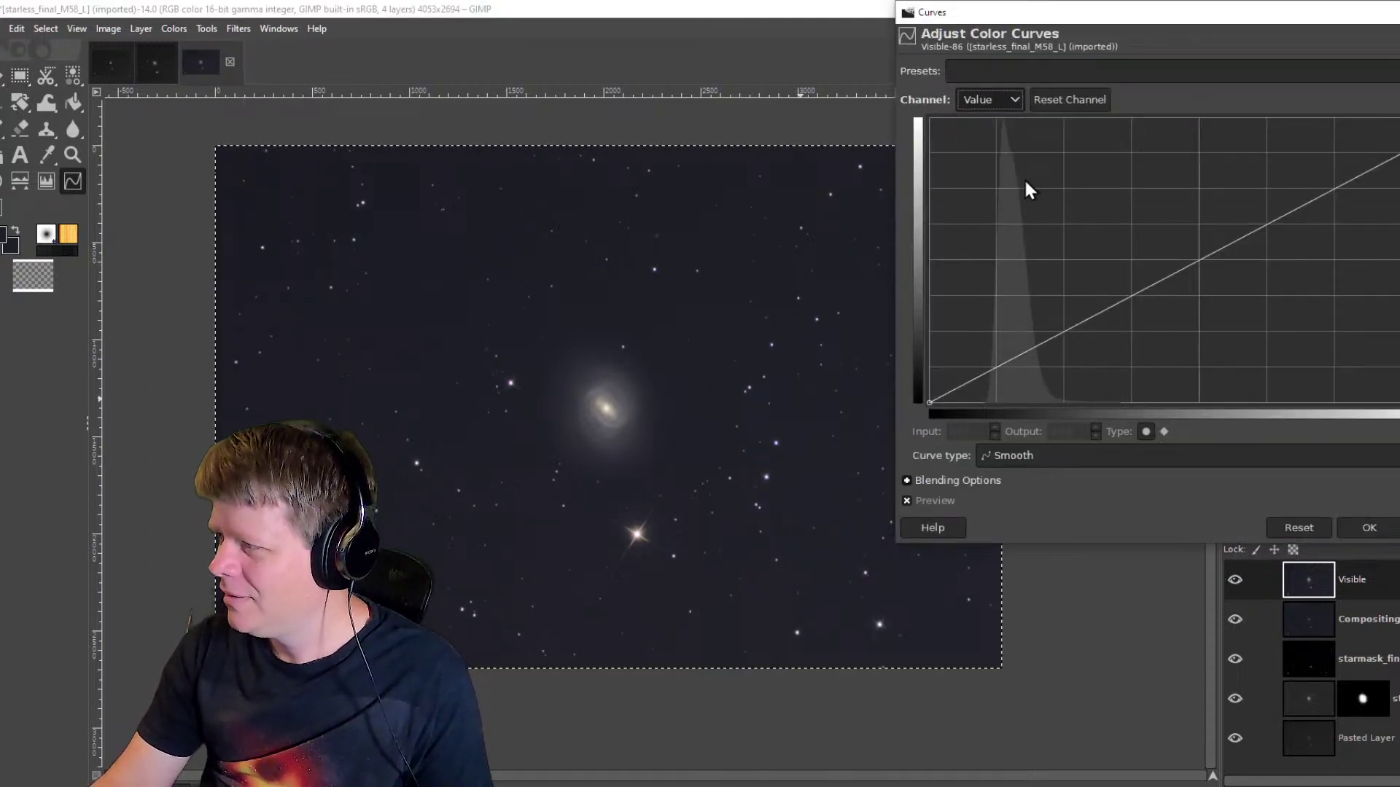
click(1006, 99)
click(985, 180)
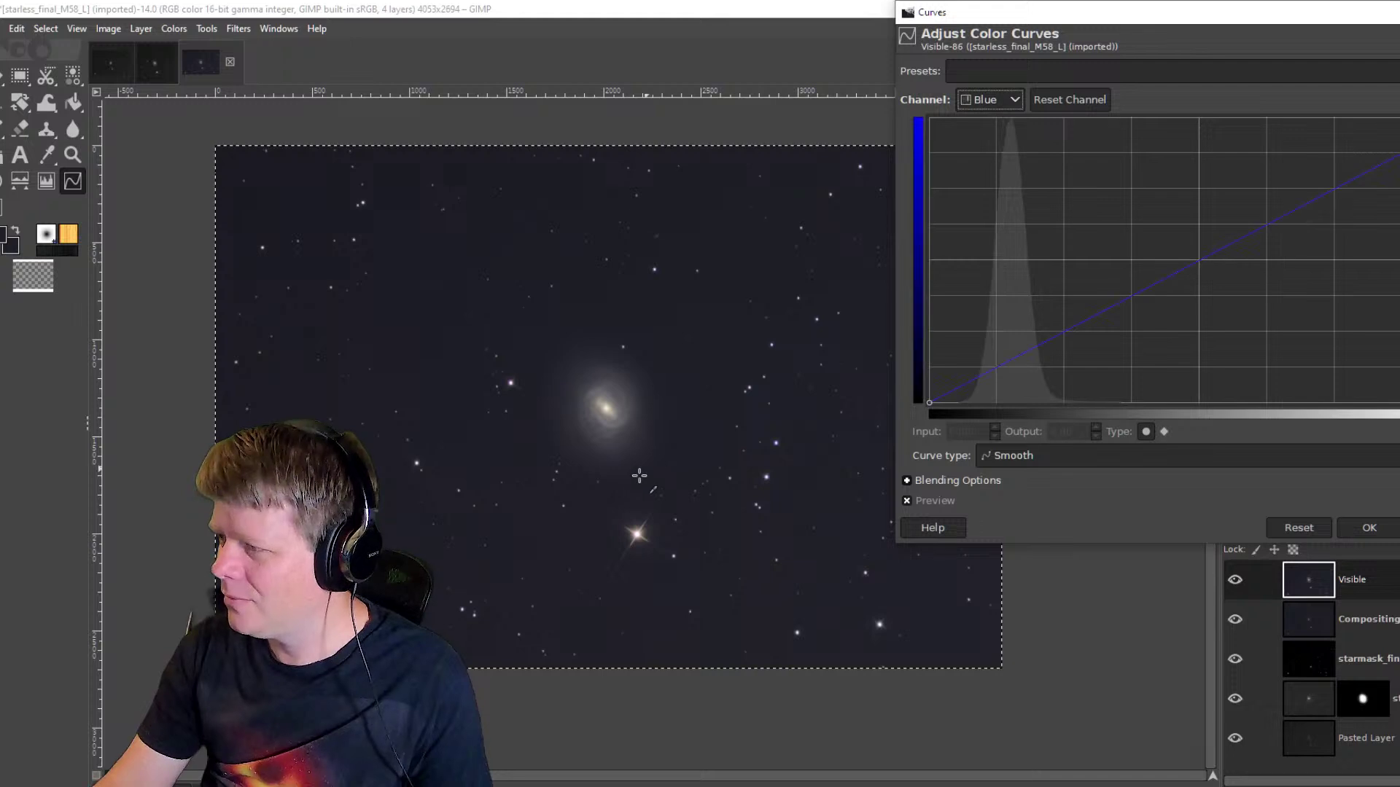
Add three points to the blue curve, sampled from the background sky and two spots in the galaxy's faint outer halo.
scroll(656, 470, up, 5)
scroll(698, 485, down, 1)
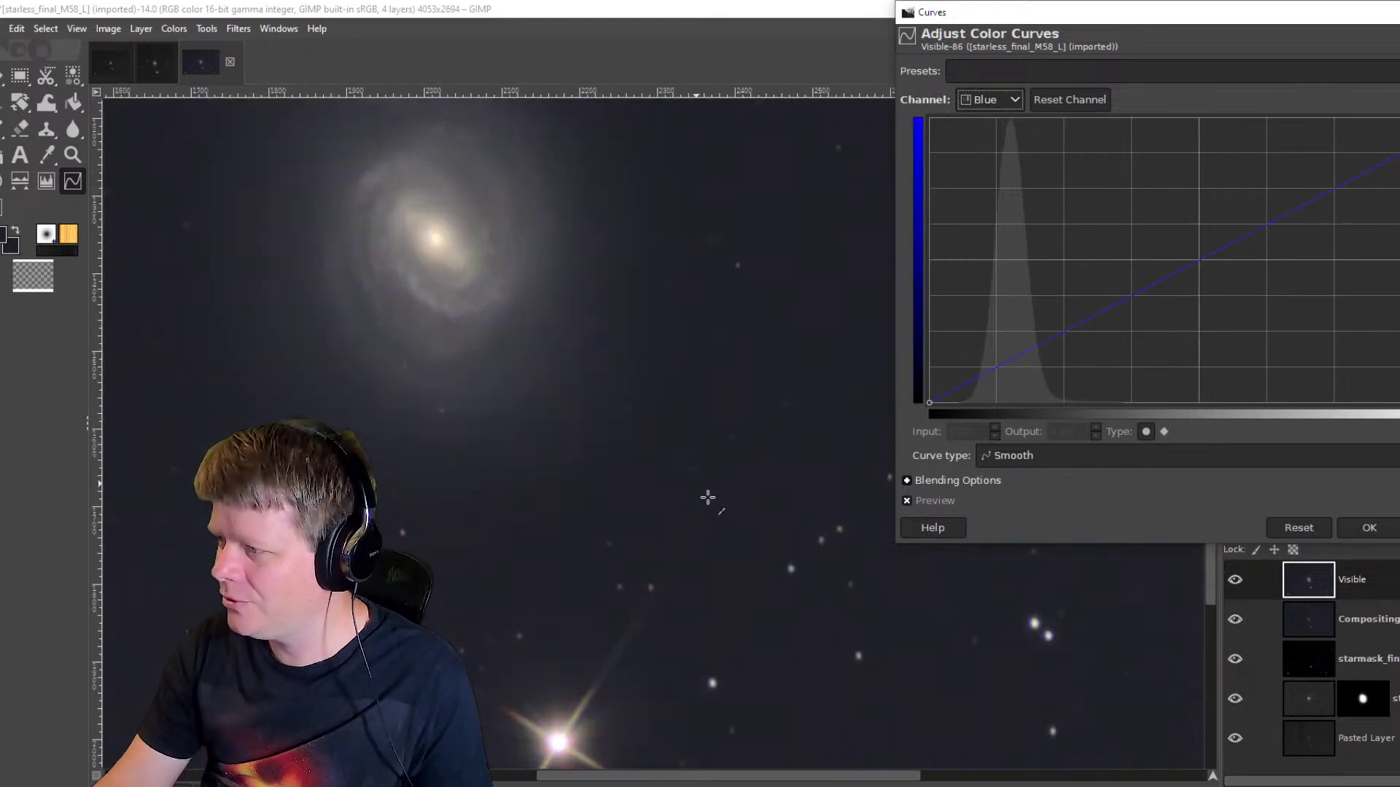
click(747, 533)
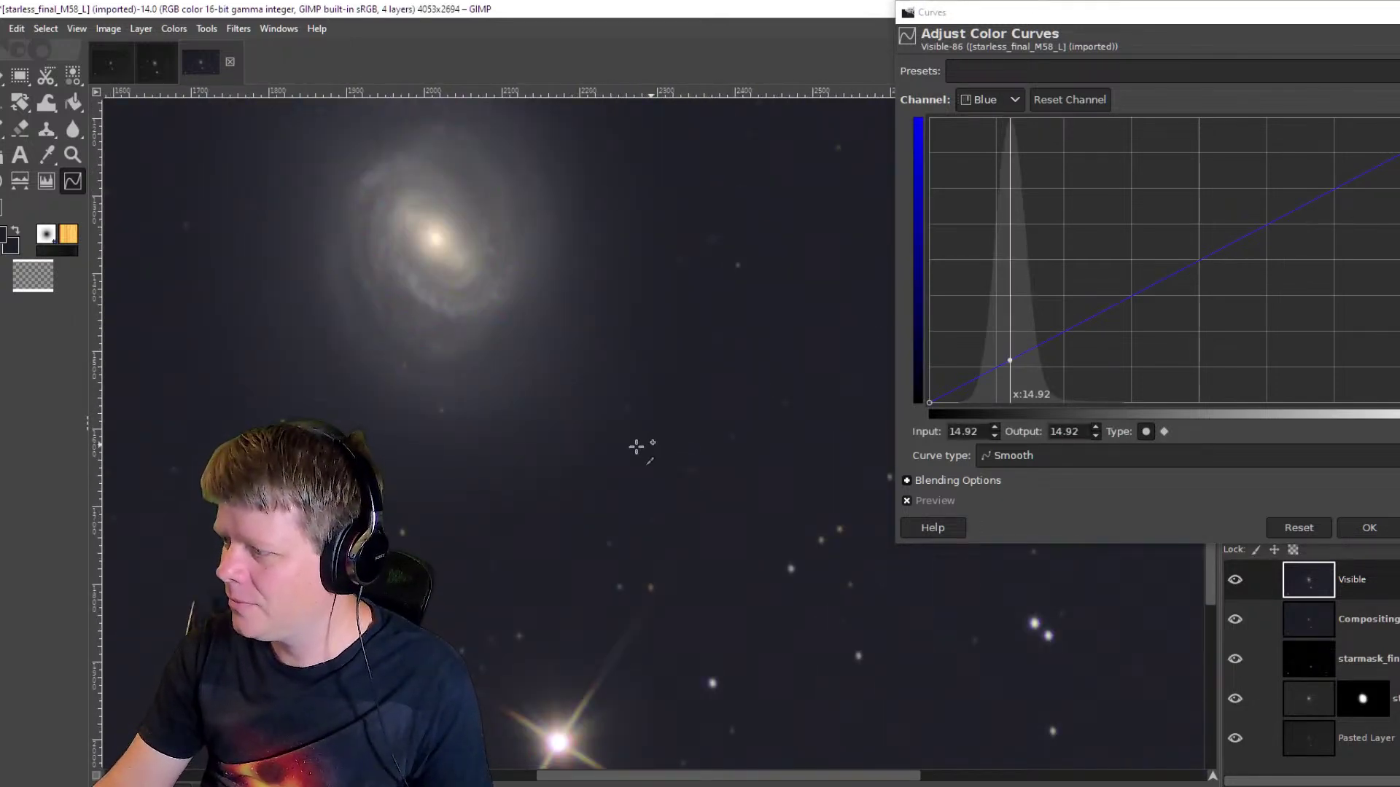
shift+click(539, 364)
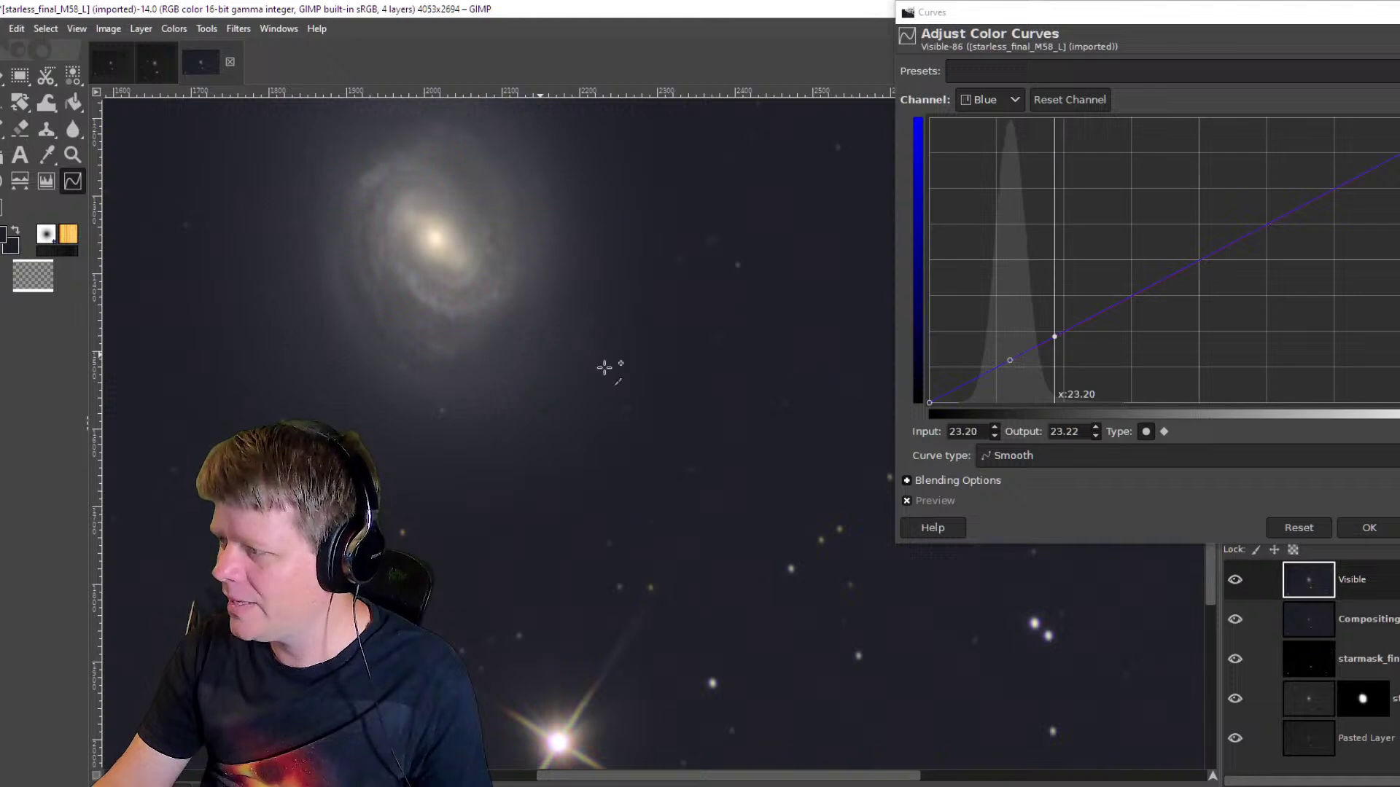
shift+click(567, 385)
Lower the blue curve's sky point to input 15.35, output 12.75, and the middle point to input 20.68, output 18.69.
drag(1008, 364, 1011, 371)
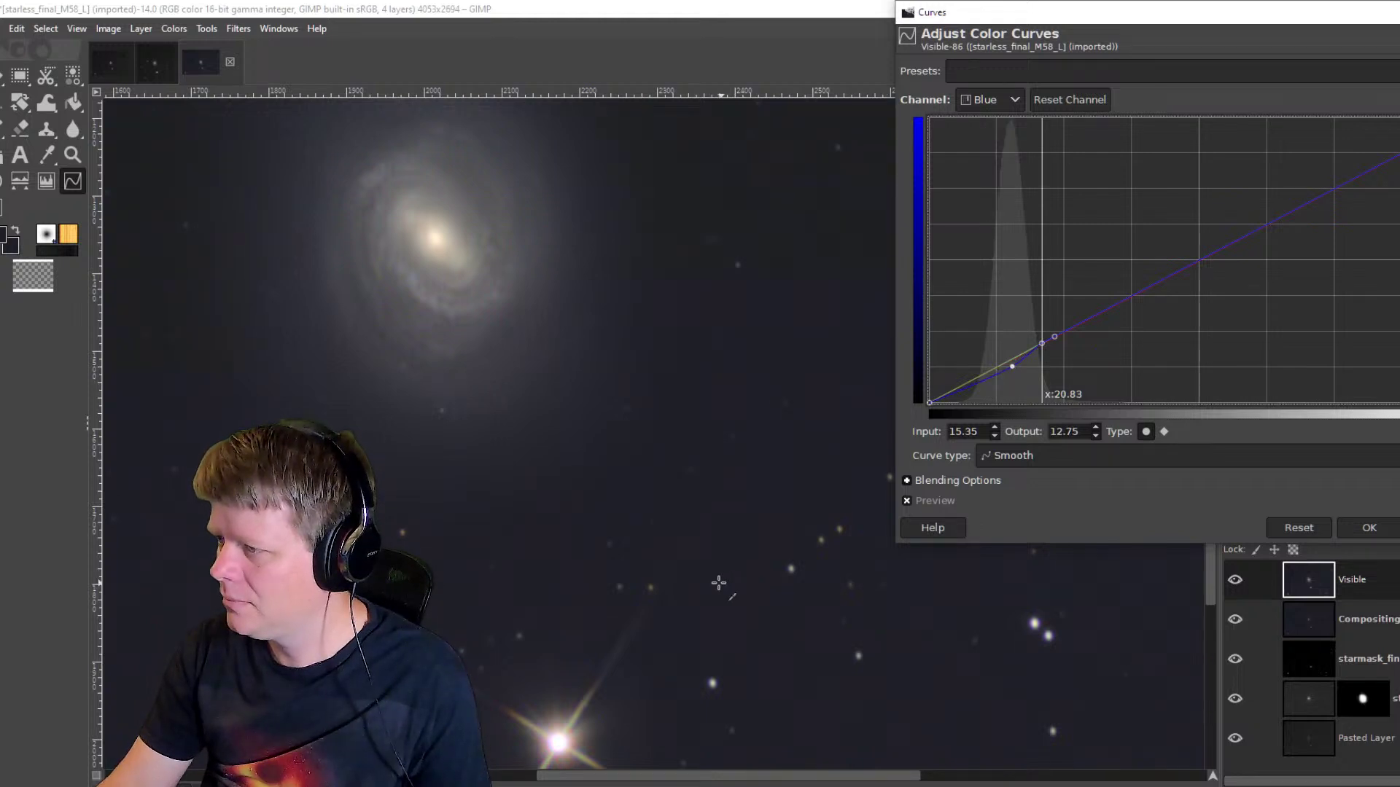
scroll(643, 495, down, 2)
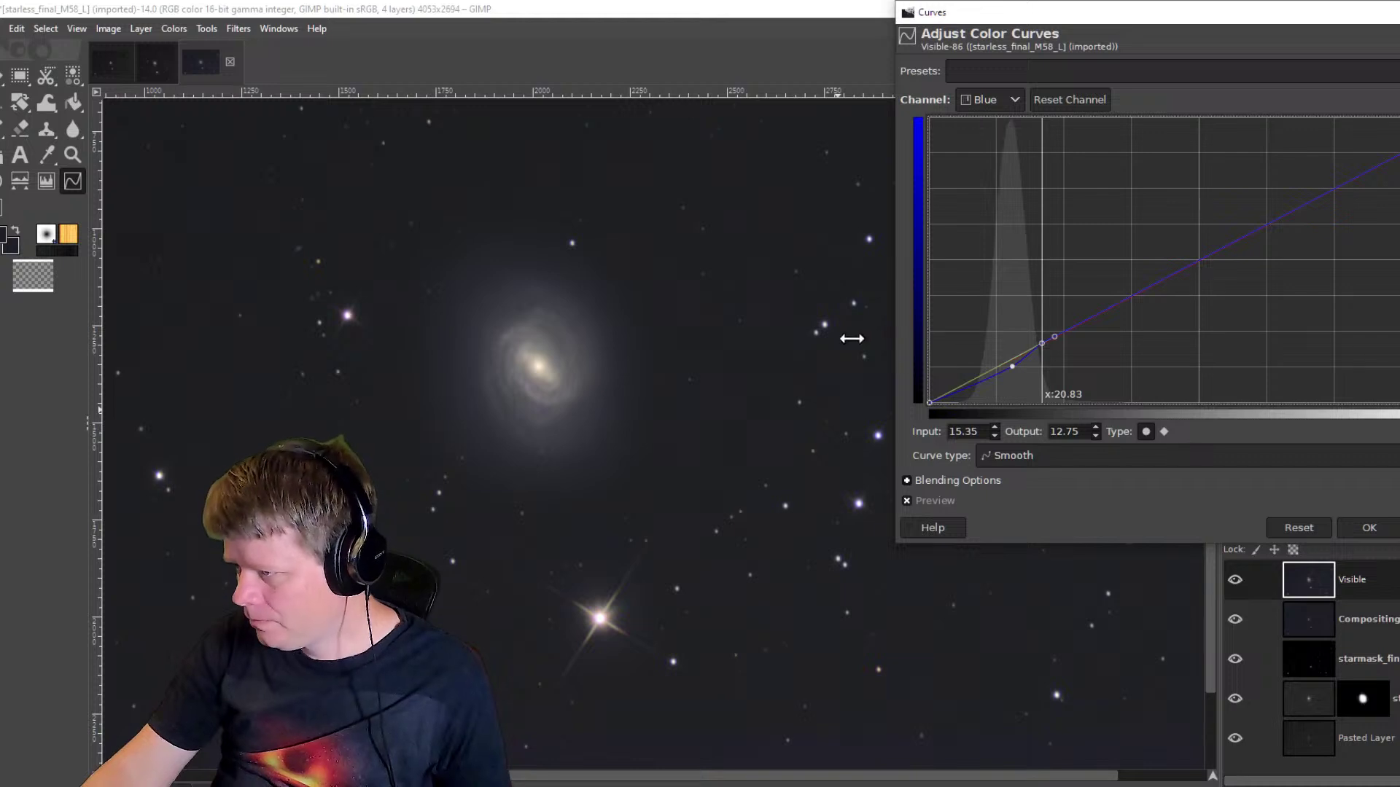
click(1042, 344)
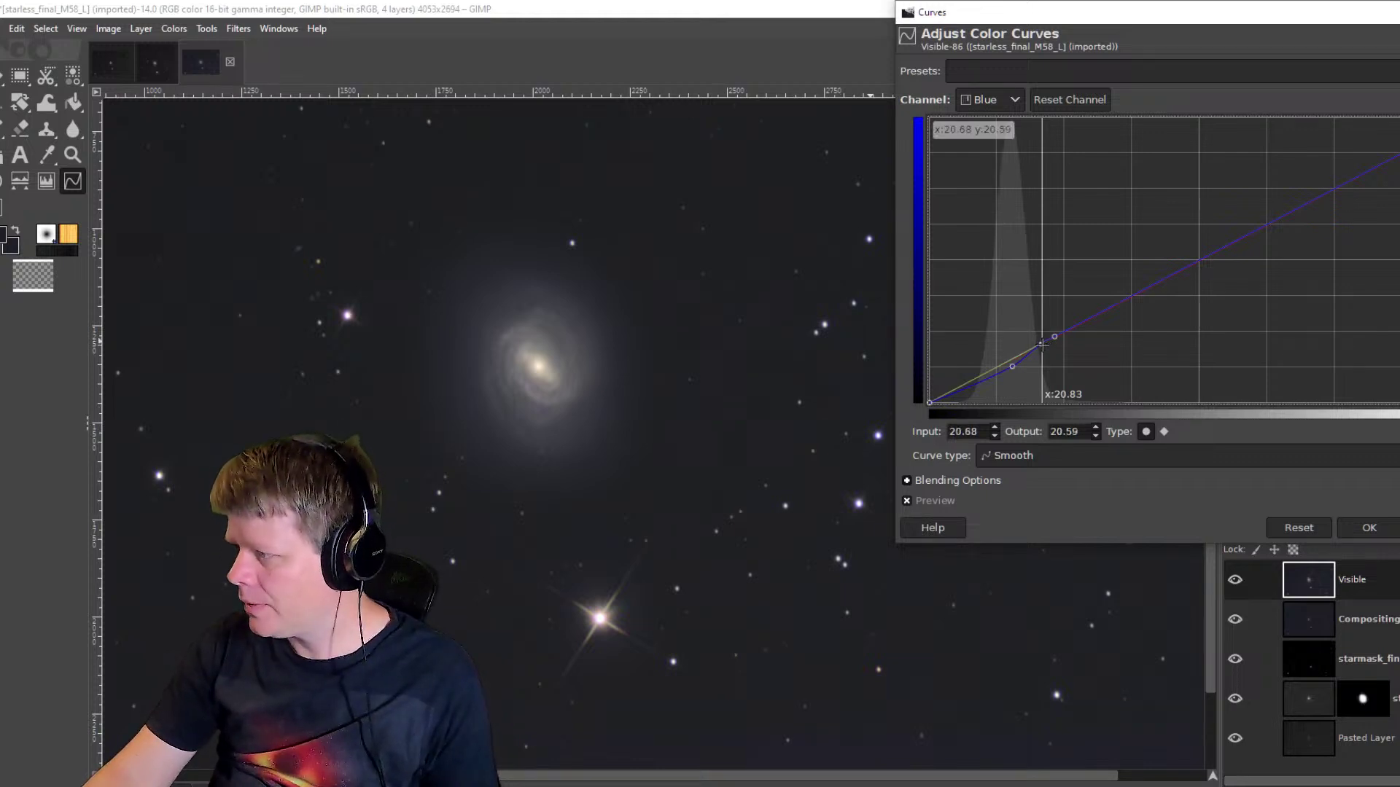
drag(1042, 346, 1042, 349)
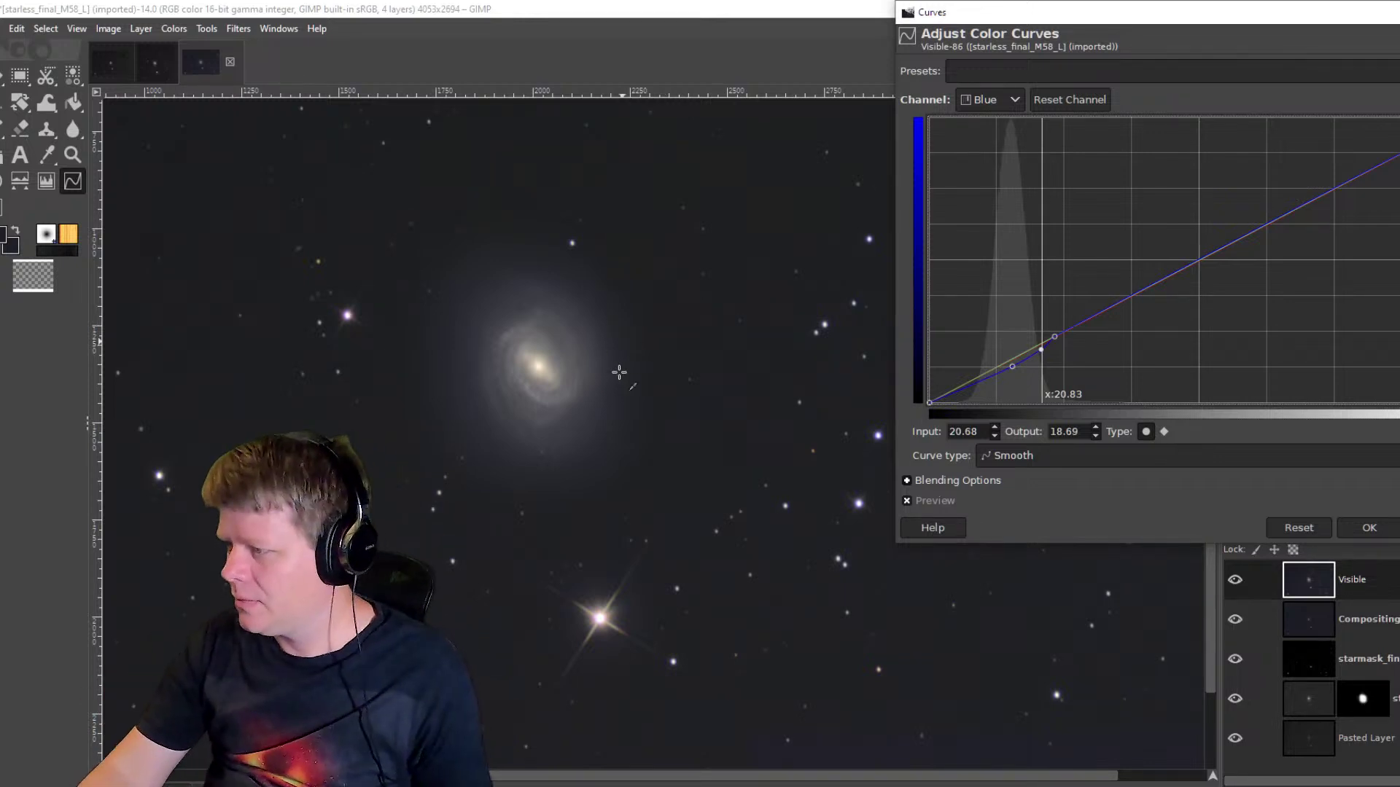
Move the middle blue-curve point to input 20.97, output 17.75, and the highest sampled point to 23.63, output 21.50, and apply the curve.
scroll(503, 359, up, 3)
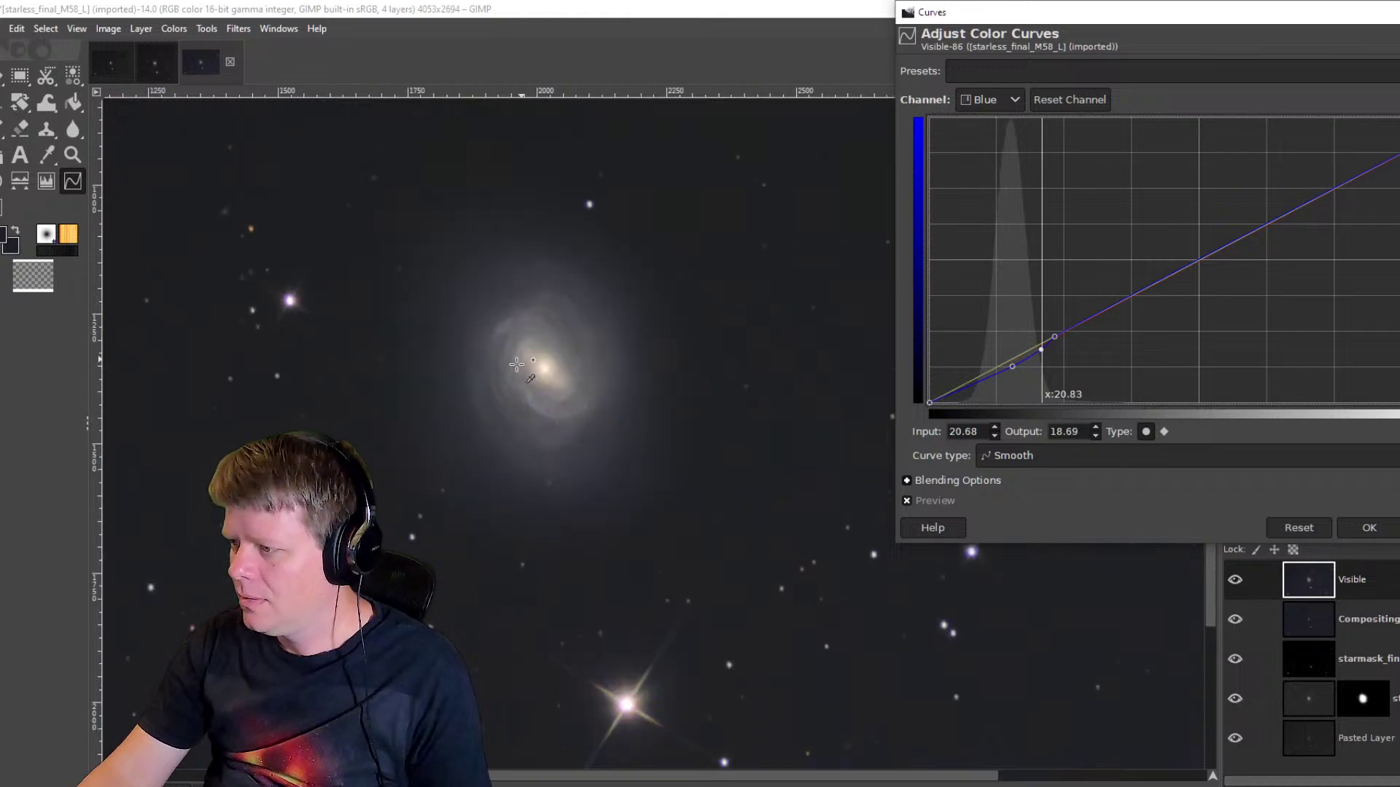
scroll(515, 372, down, 1)
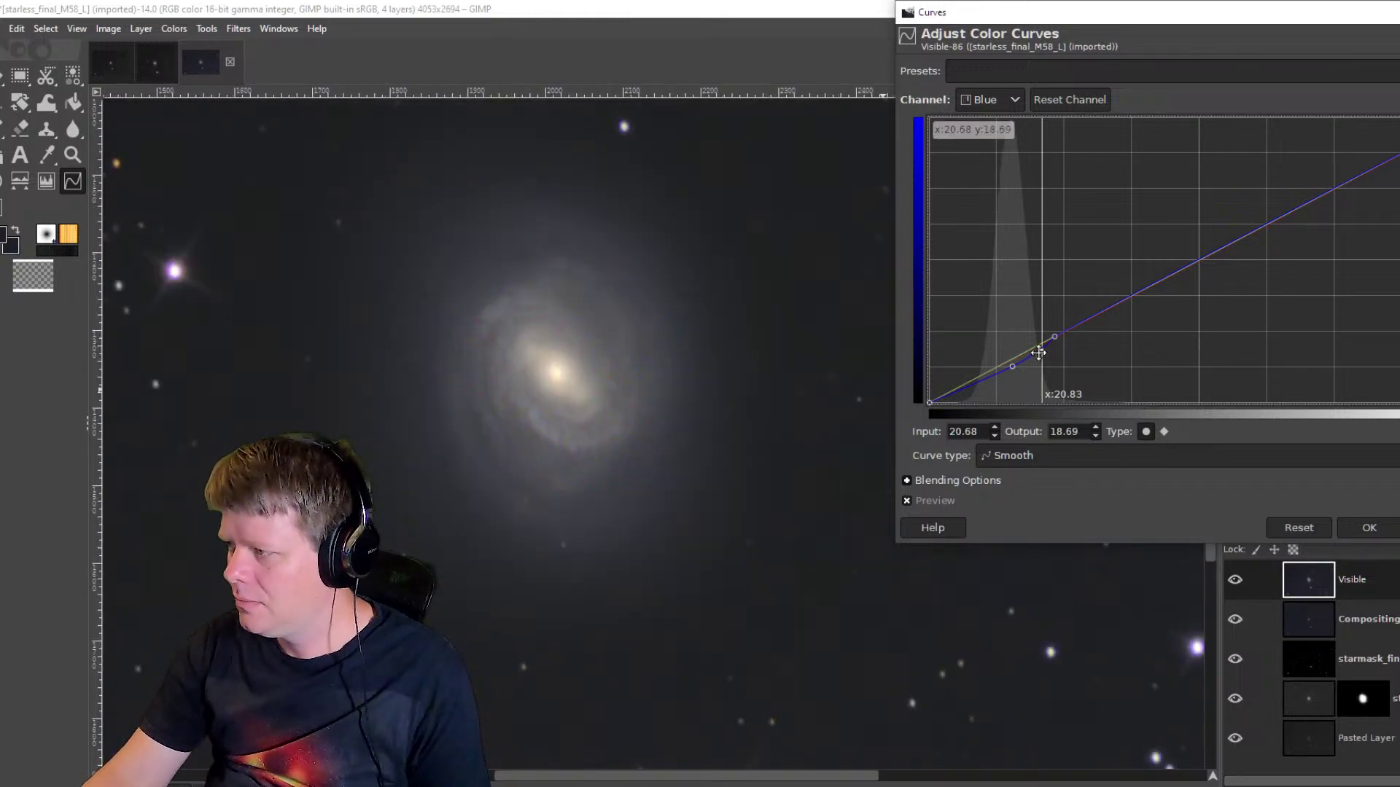
drag(1053, 335, 1057, 337)
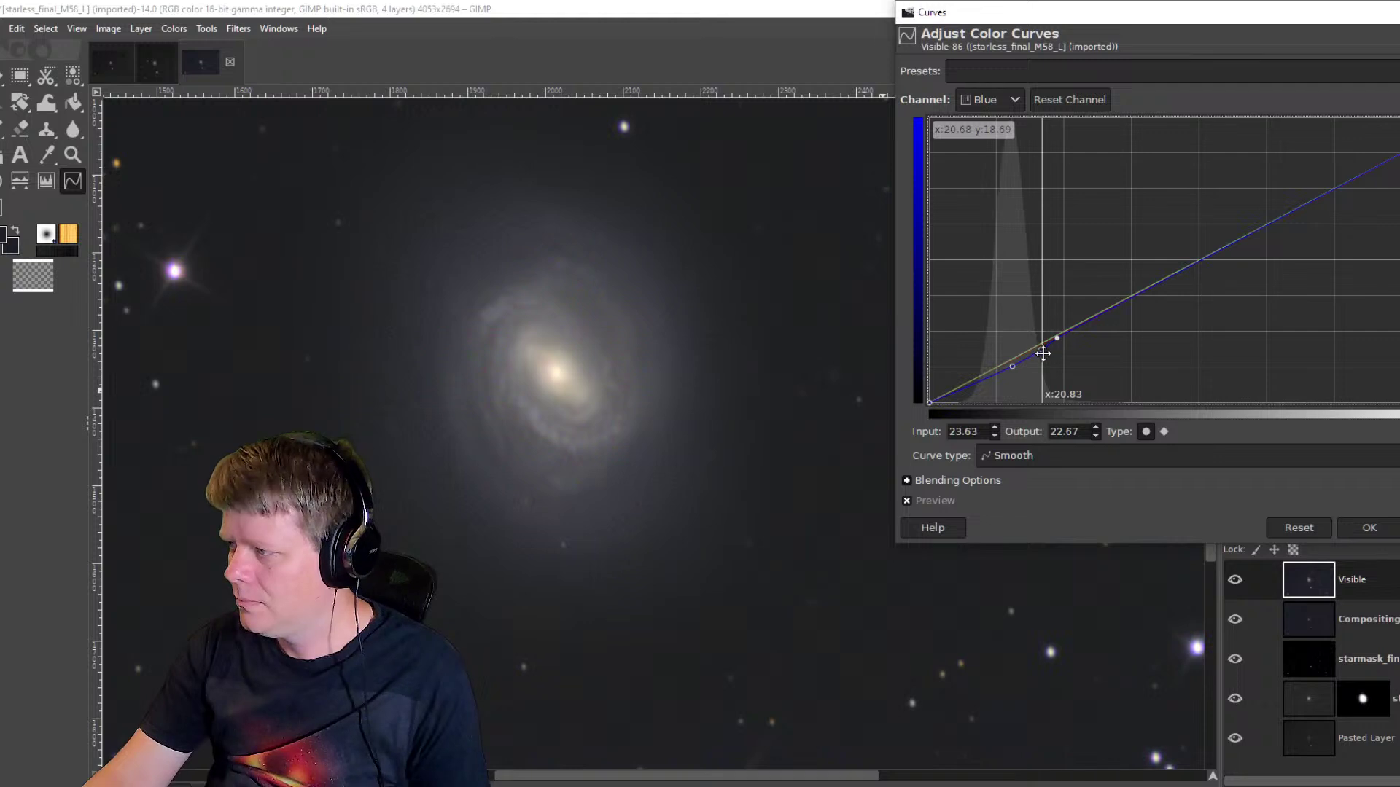
click(1040, 350)
drag(1043, 351, 1044, 353)
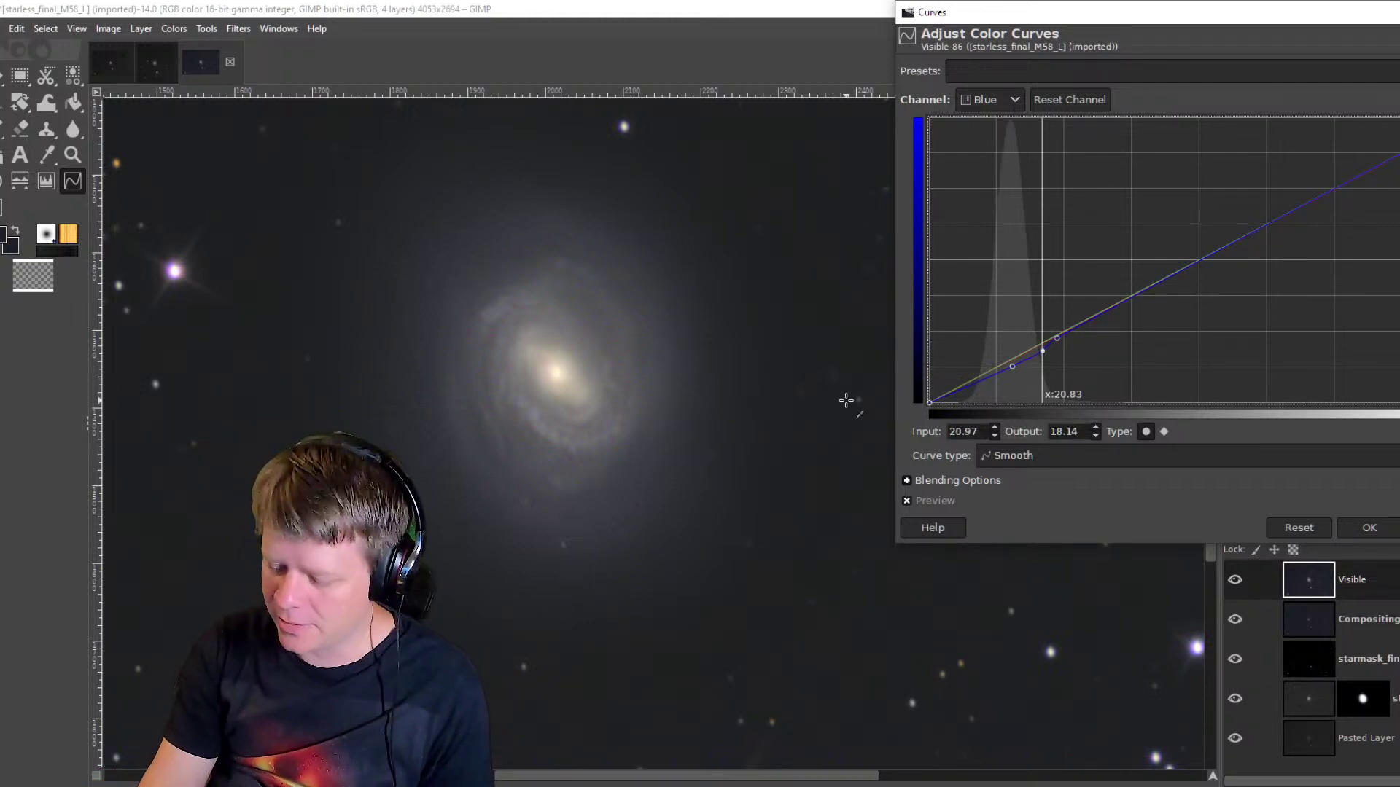
key(Down)
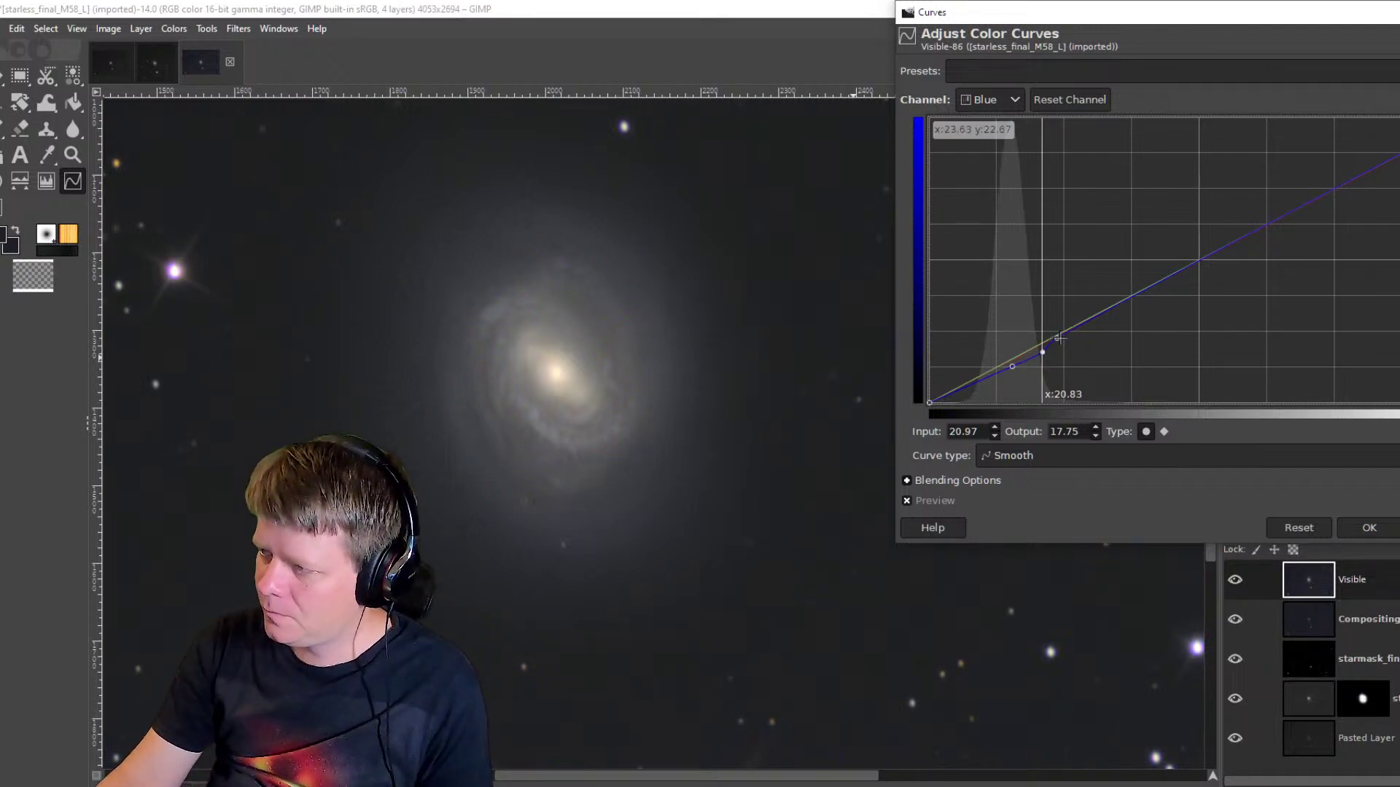
click(1060, 337)
key(Down)
key(Down)
key(Down)
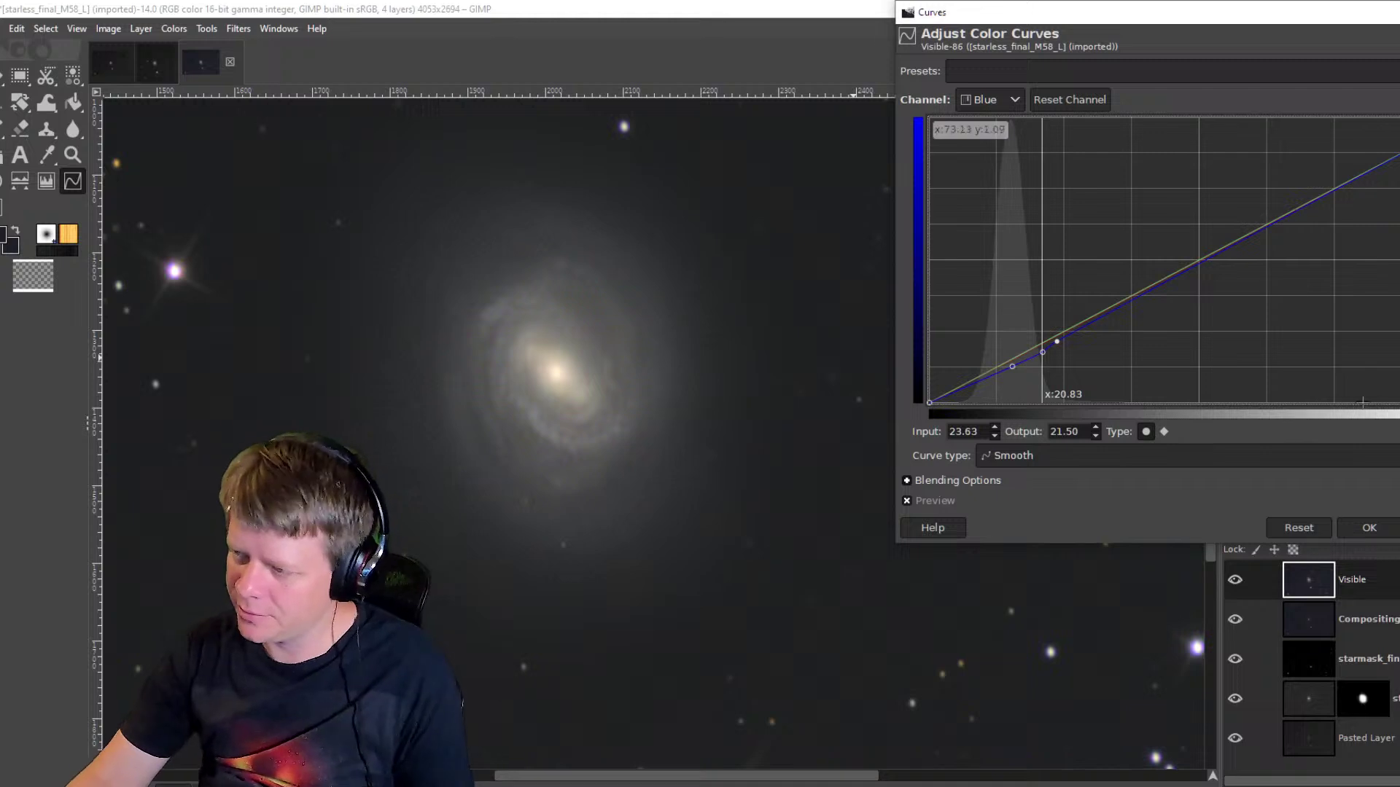
click(1368, 529)
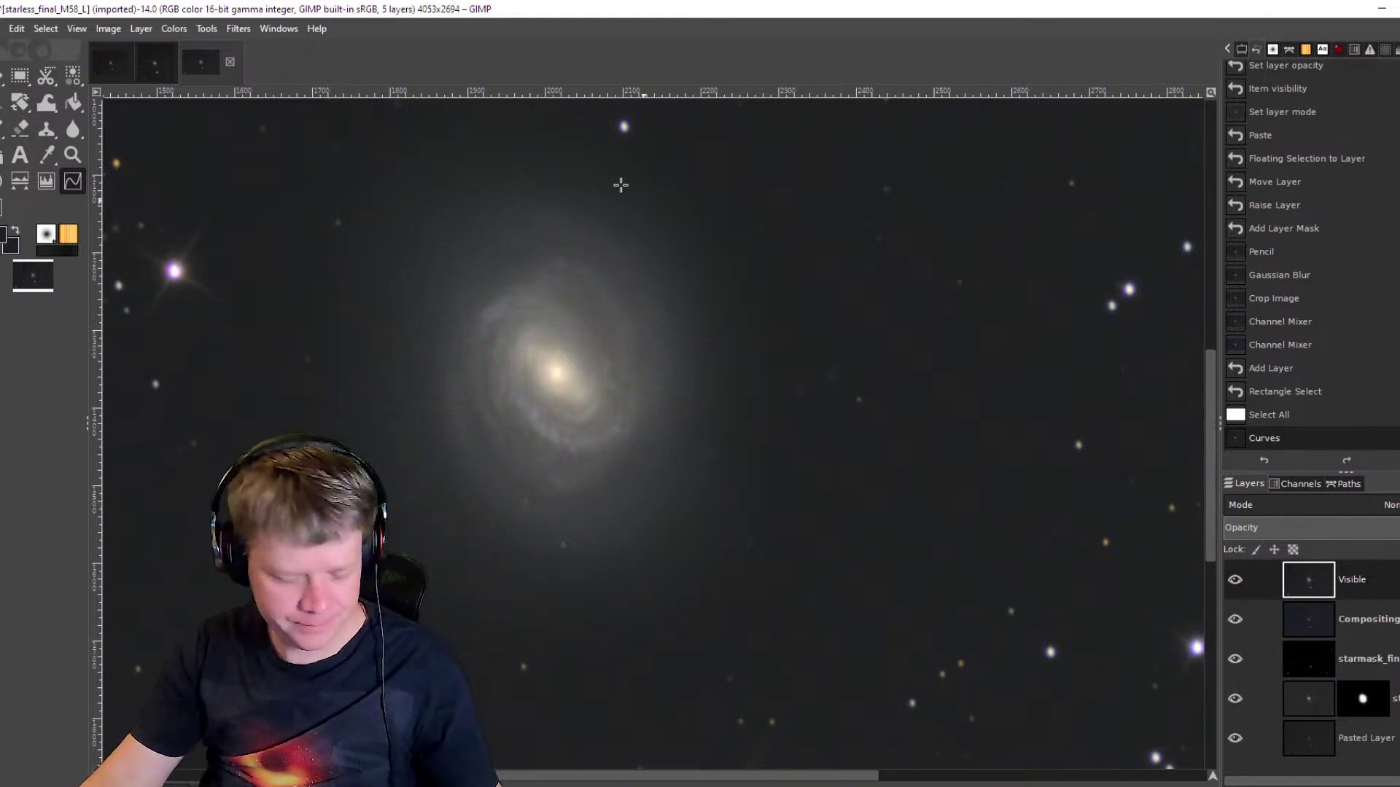
Select a rectangle of about 1983 × 1812 px with the galaxy near its centre and the bright star inside, and copy it.
scroll(628, 416, down, 5)
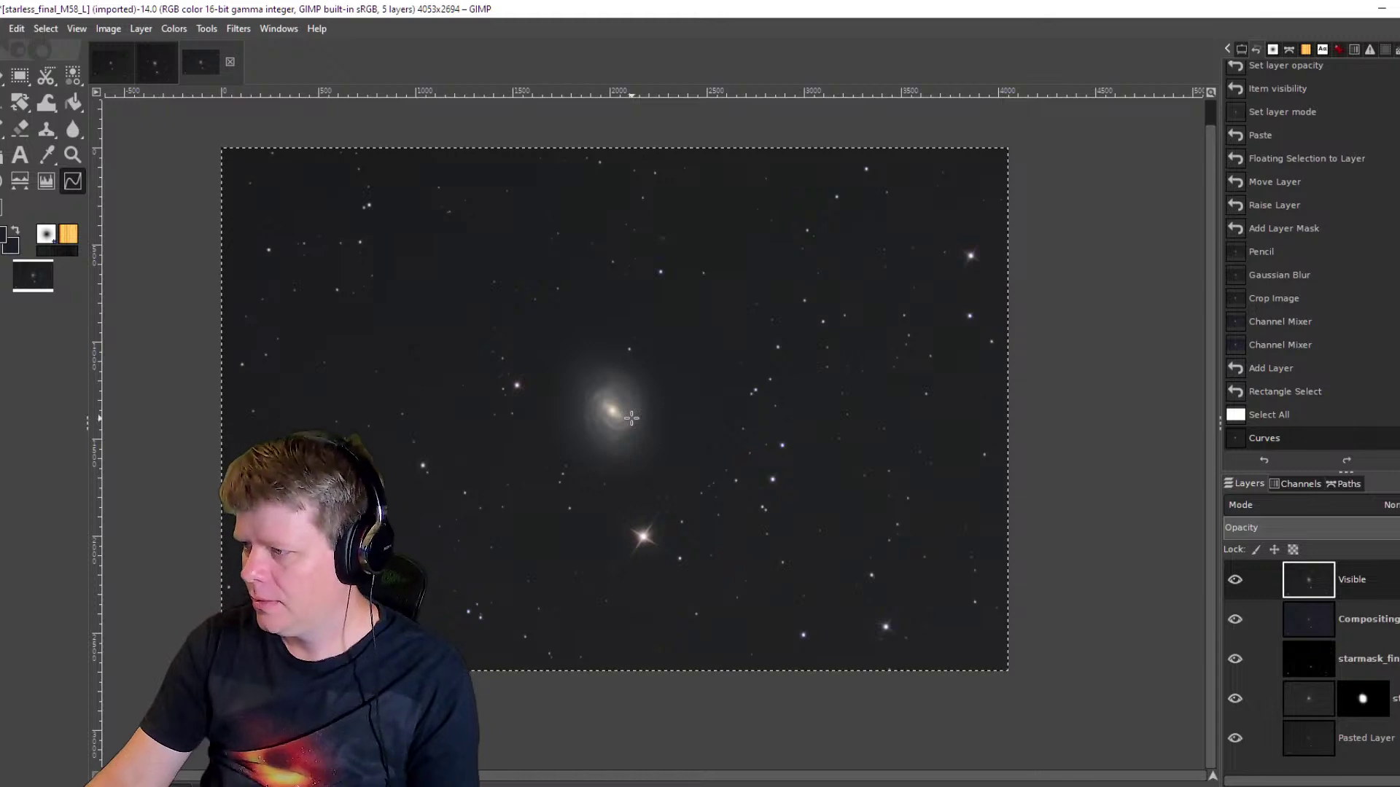
scroll(632, 418, up, 1)
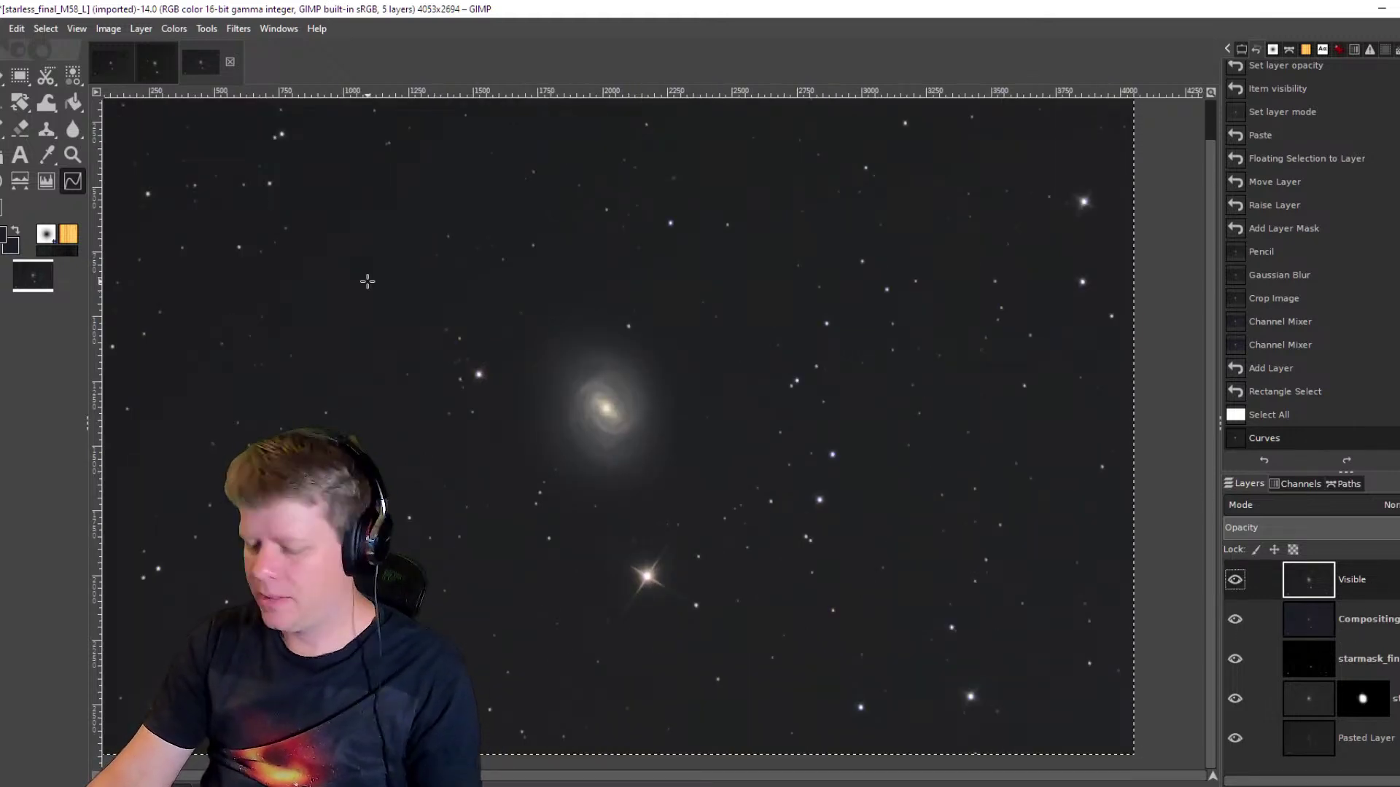
key(r)
drag(350, 238, 861, 707)
drag(716, 573, 714, 510)
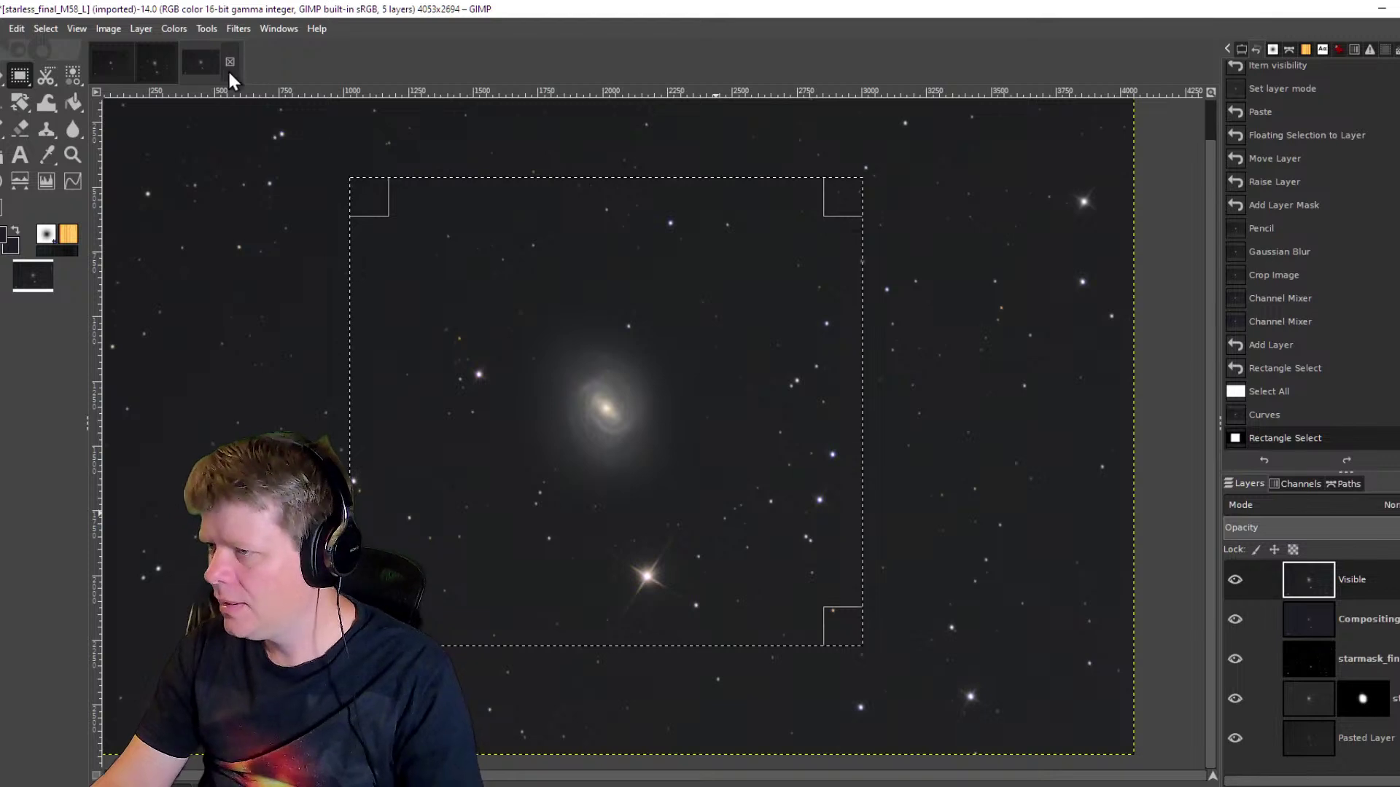
Create a new 4053 × 2694 px image without using a template.
click(3, 28)
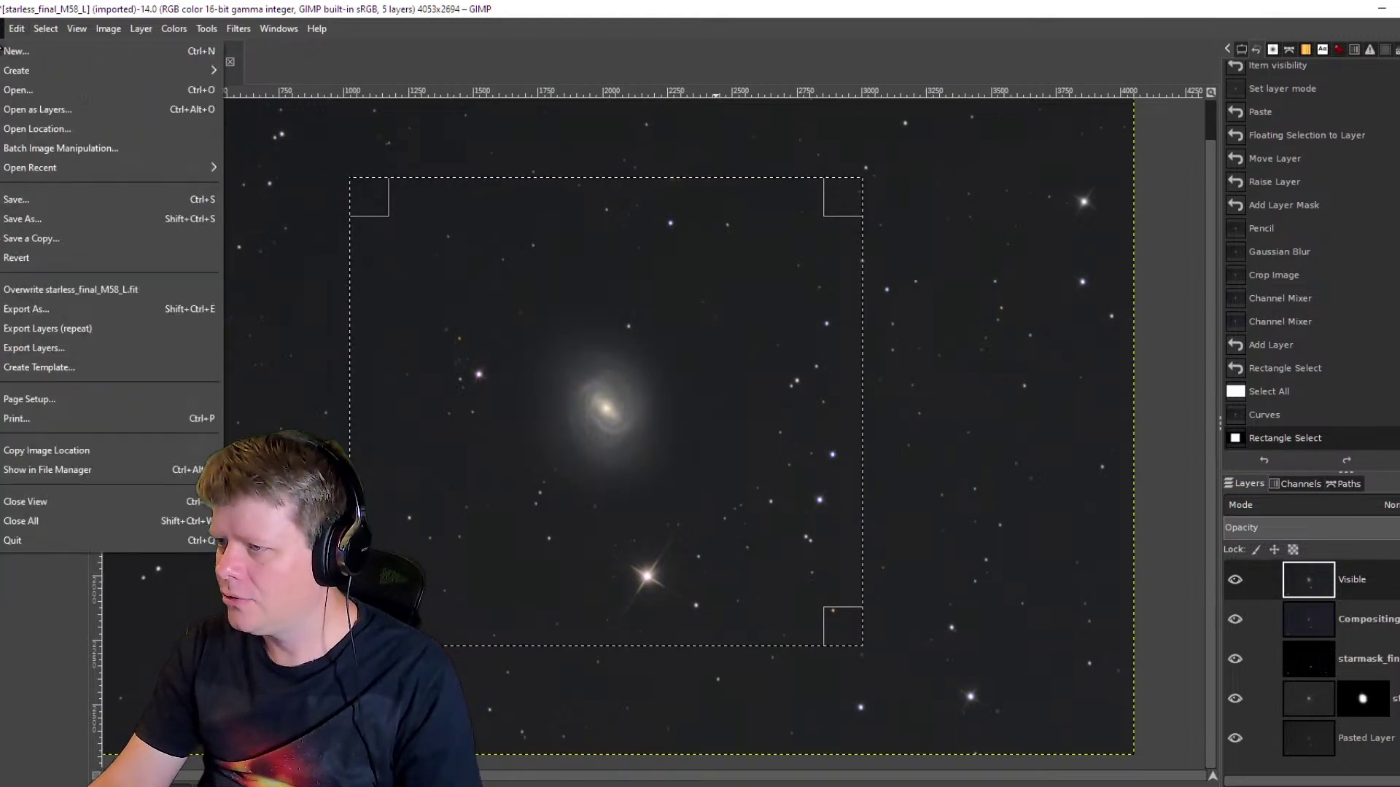
click(3, 54)
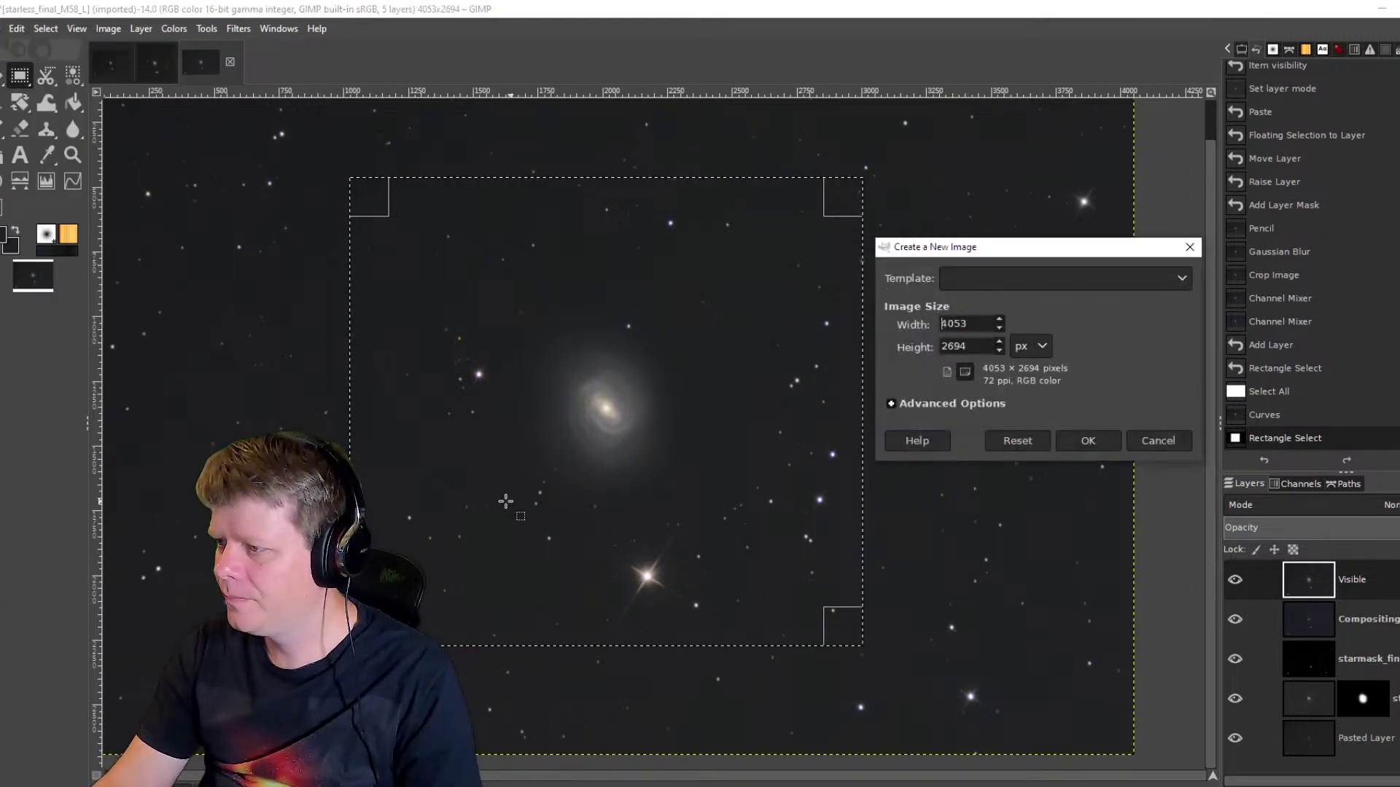
click(1016, 279)
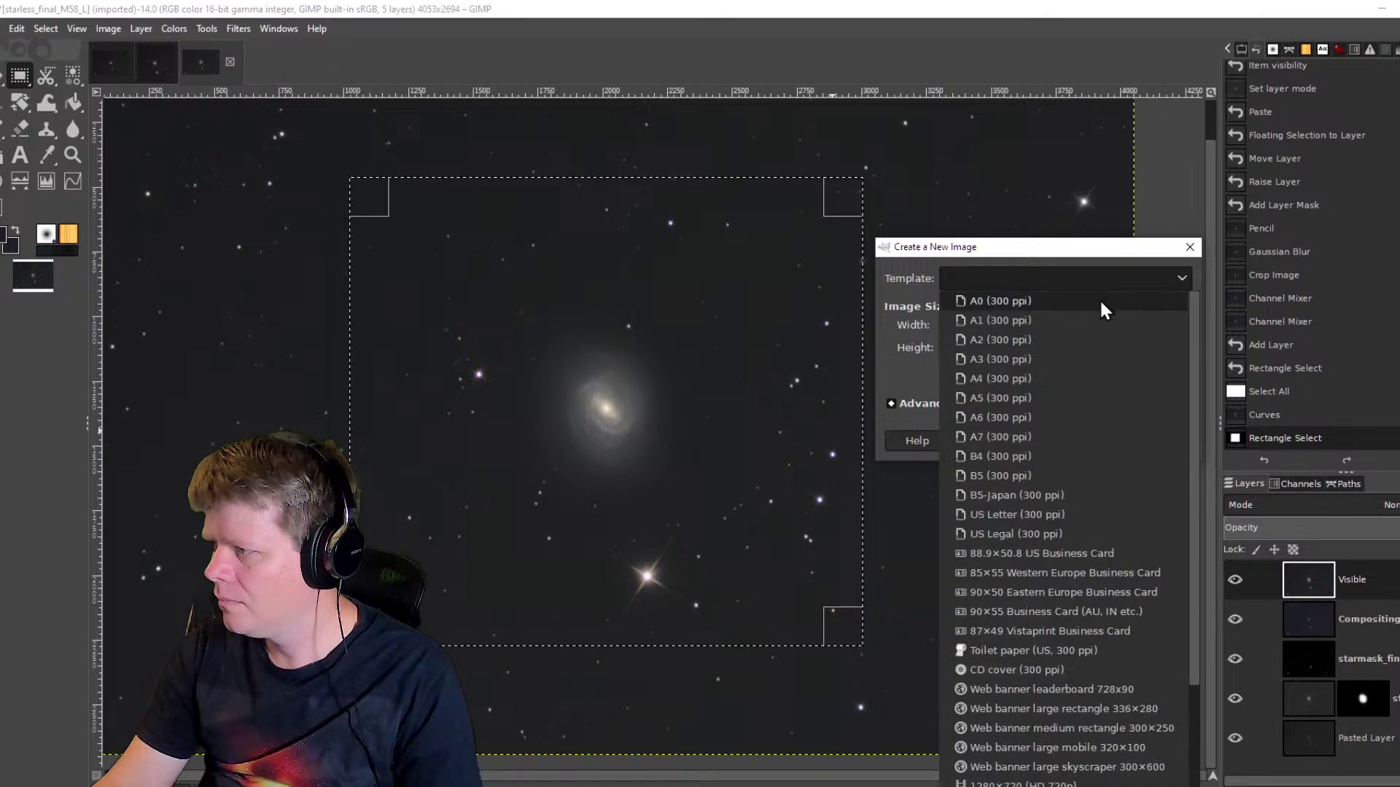
click(1086, 274)
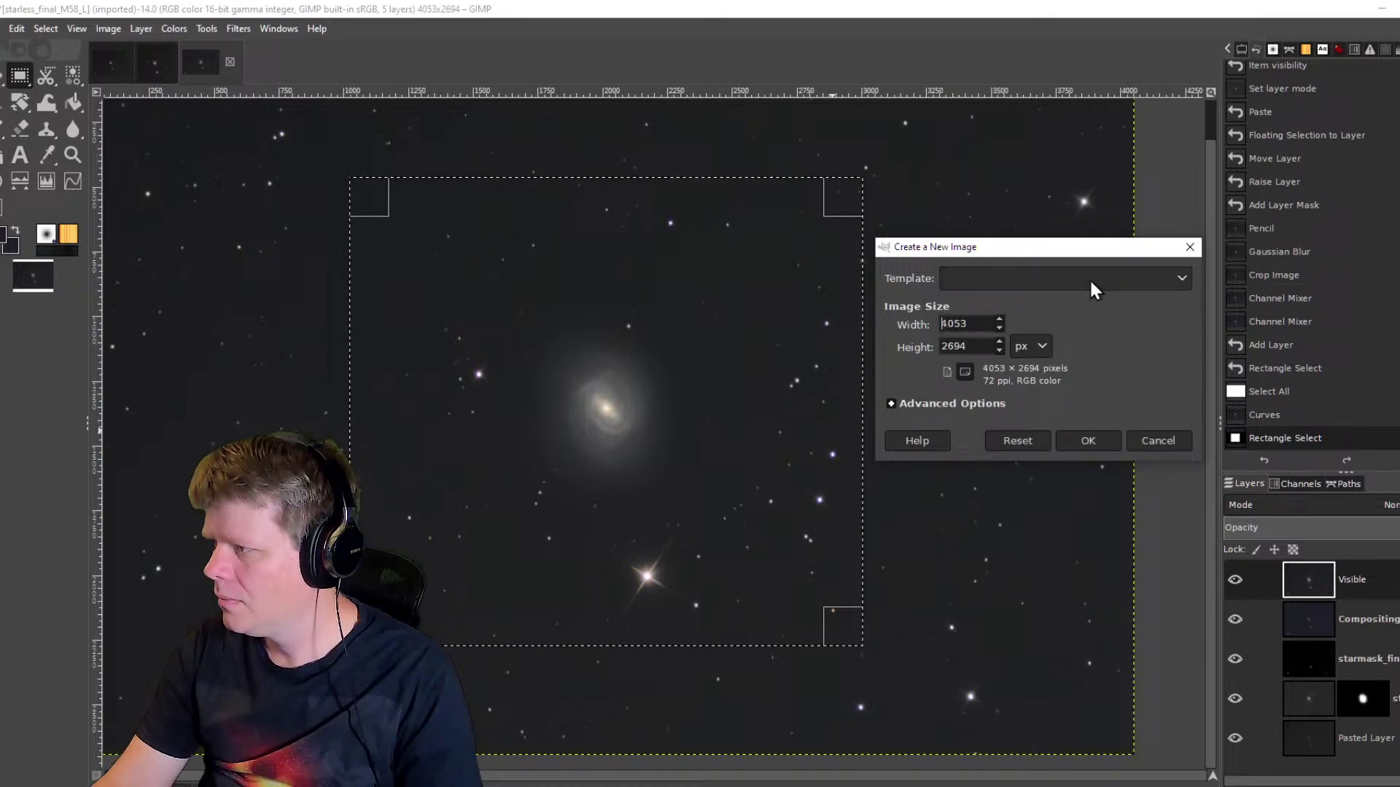
click(1086, 436)
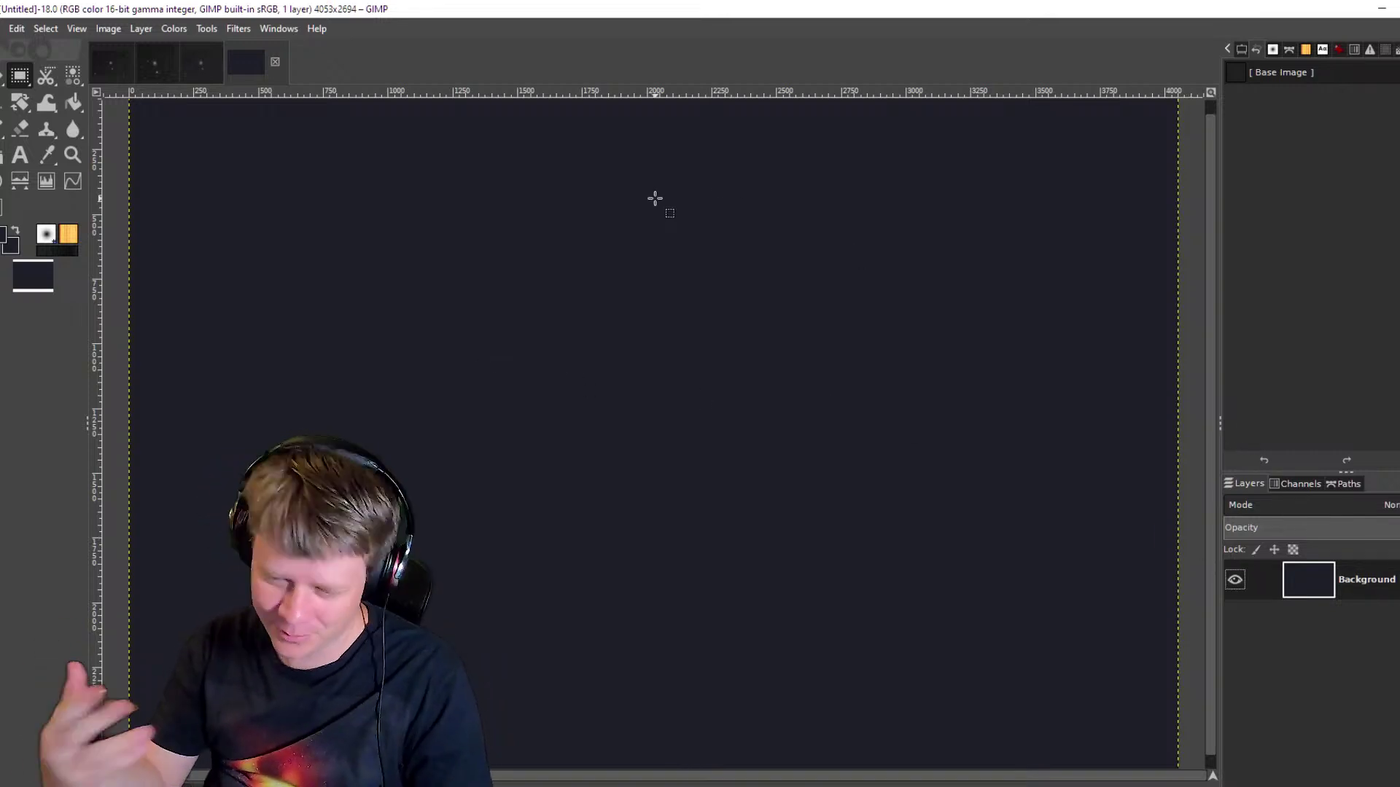
Paste the copied galaxy area onto the new image's background layer and crop the image to its content.
key(ctrl+v)
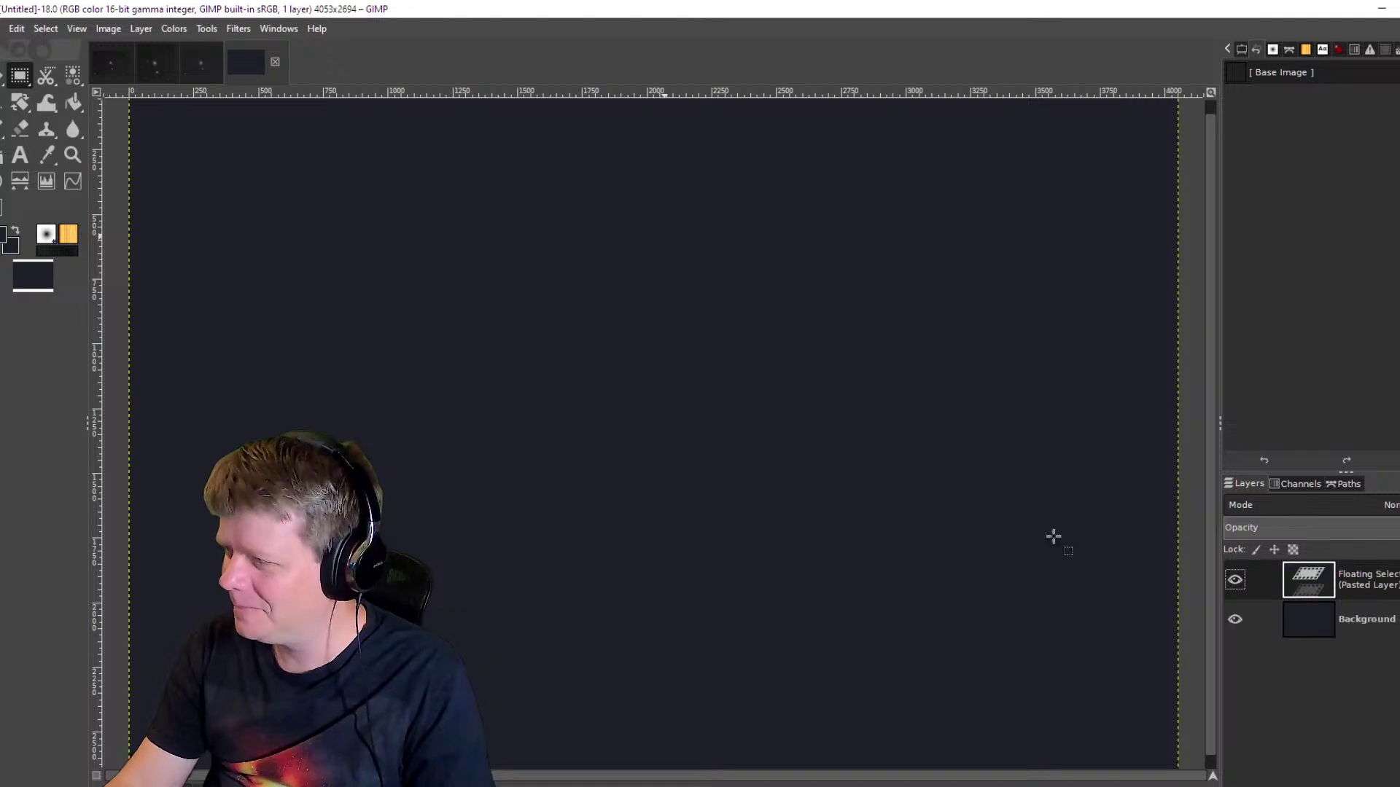
right_click(1346, 598)
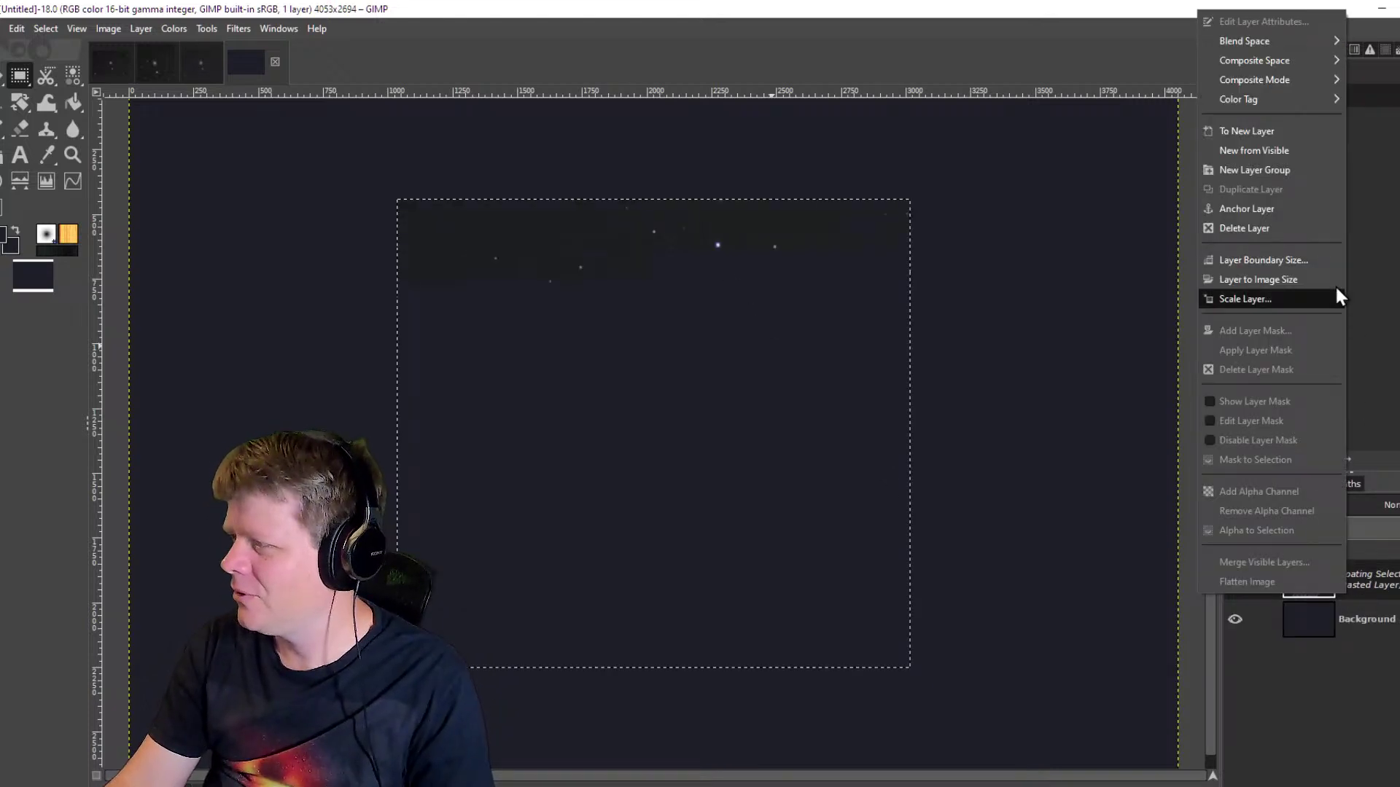
key(Escape)
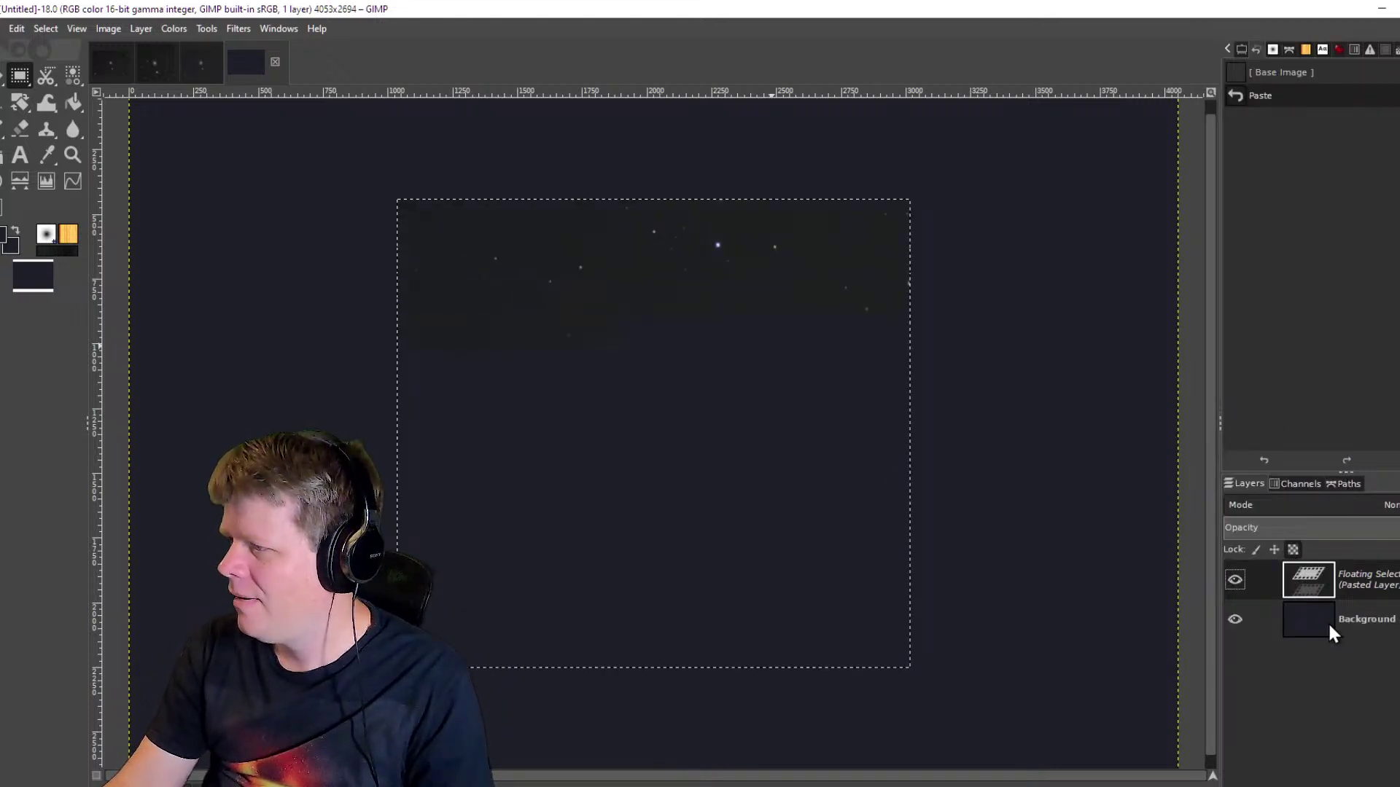
key(ctrl+h)
click(120, 35)
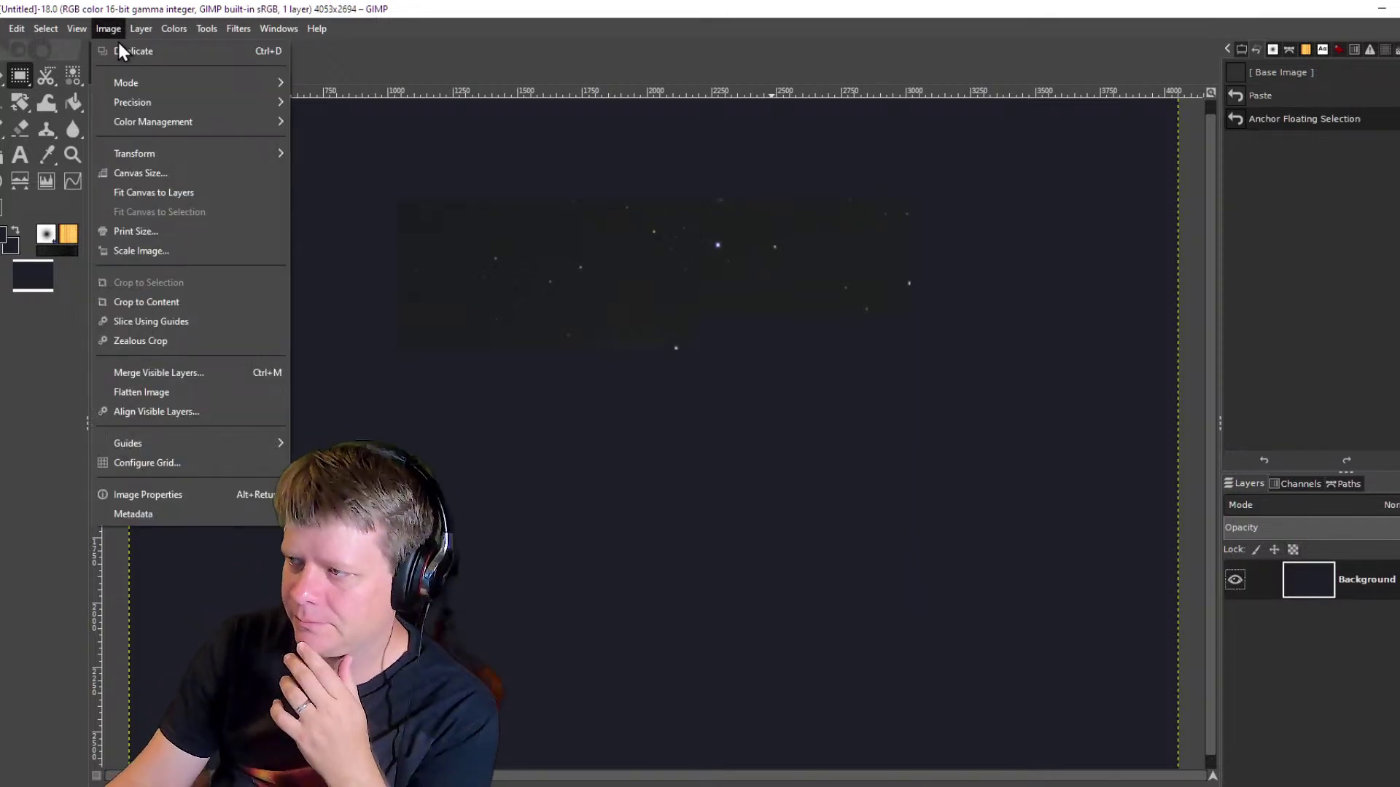
click(169, 302)
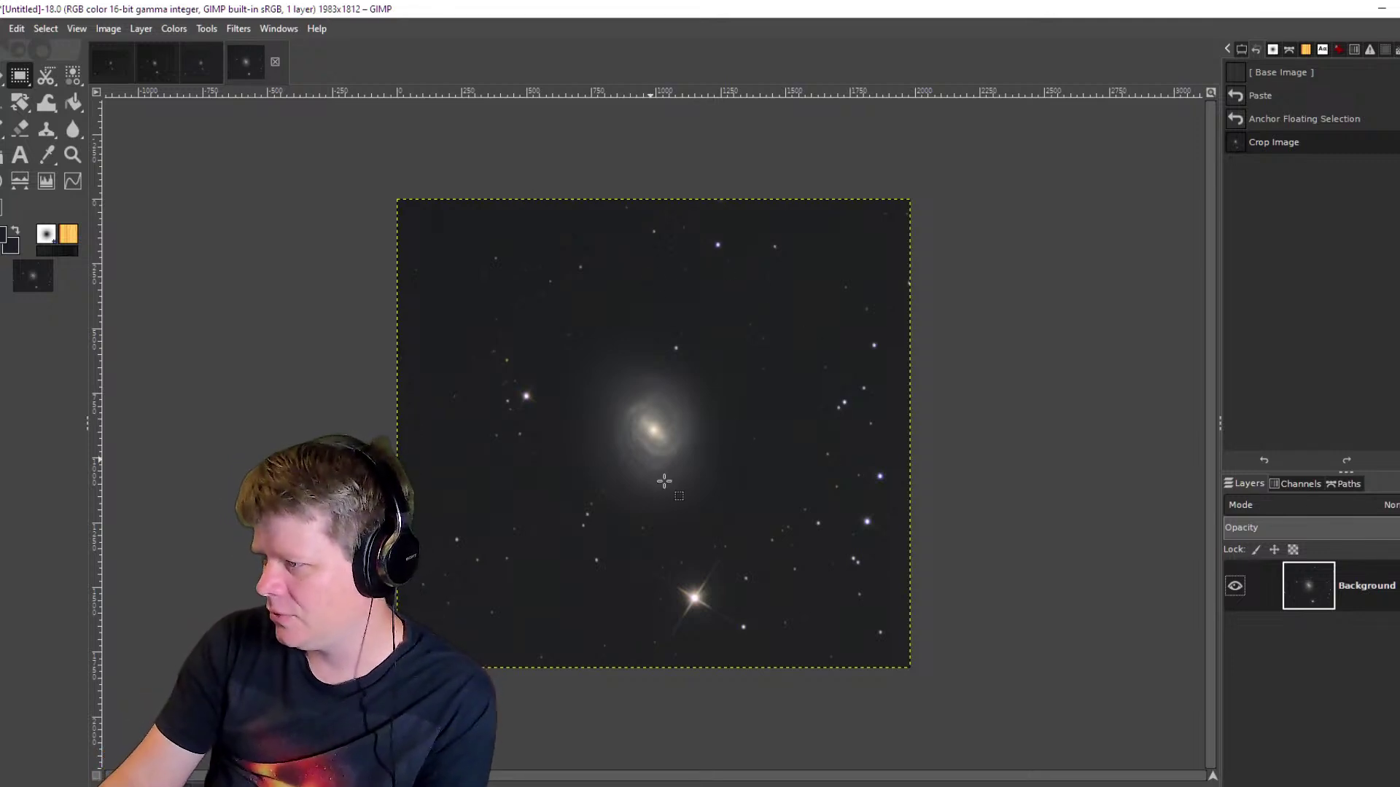
ctrl+scroll(674, 477, up, 3)
ctrl+scroll(673, 476, up, 1)
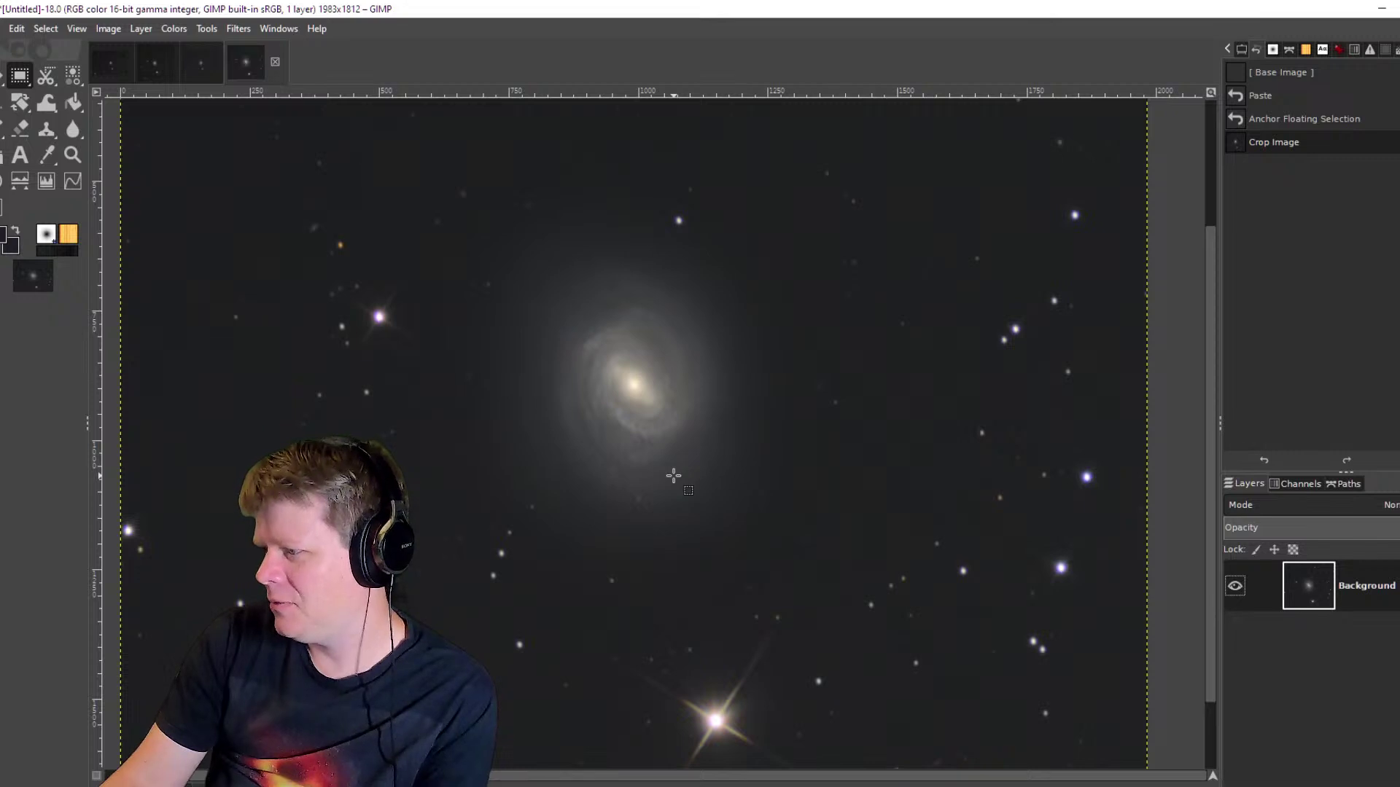
ctrl+scroll(674, 476, down, 3)
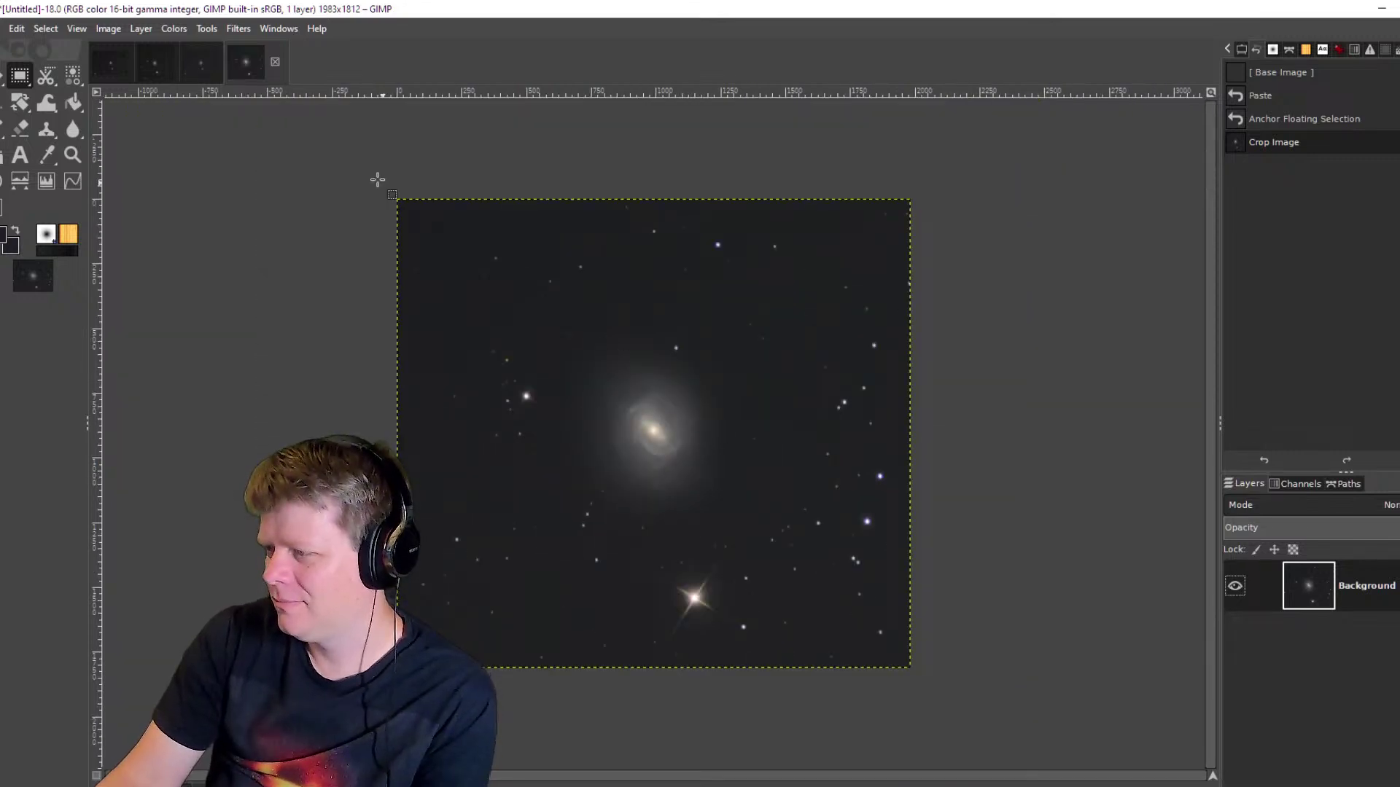
Switch from GIMP to the Deep Sky DeTools window and enlarge it to fill the screen.
click(3, 29)
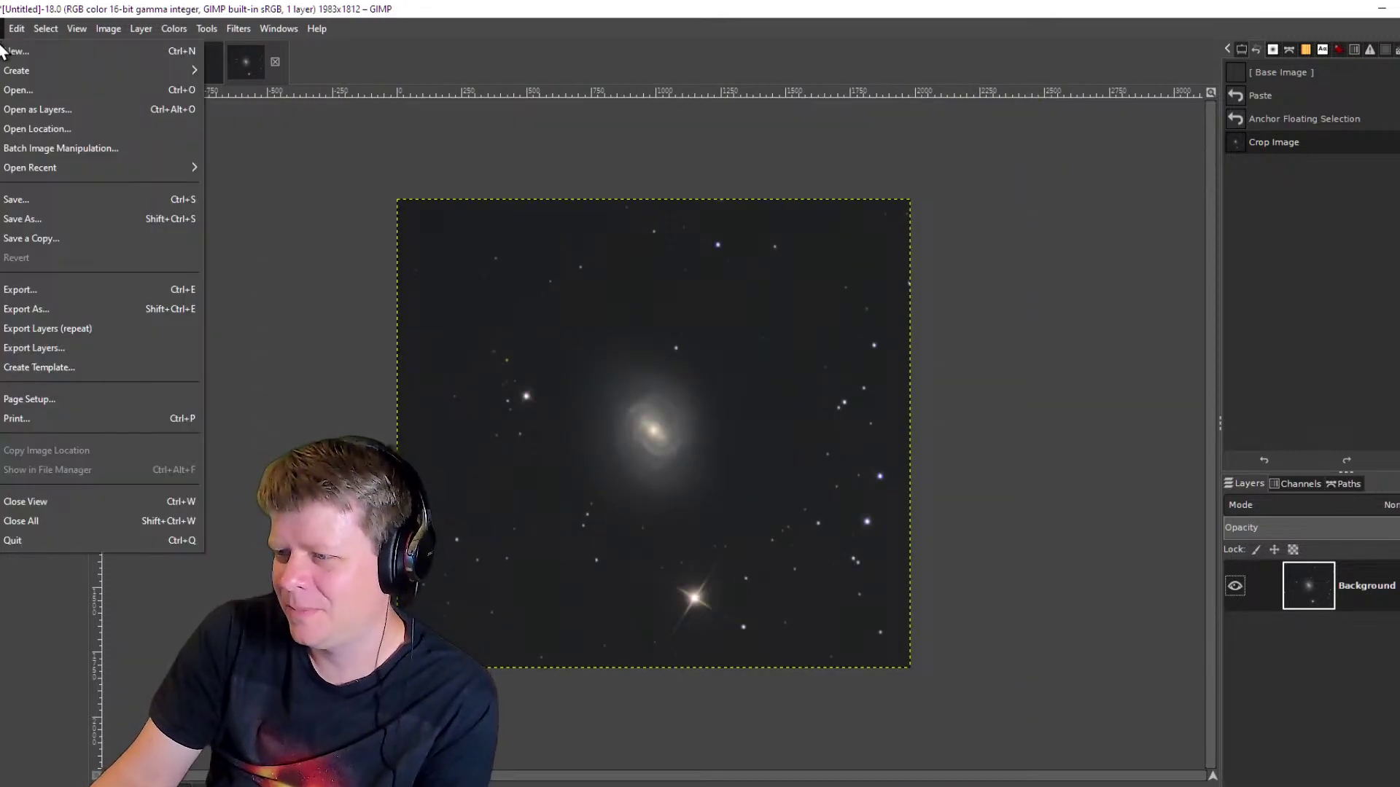
click(611, 11)
click(1382, 8)
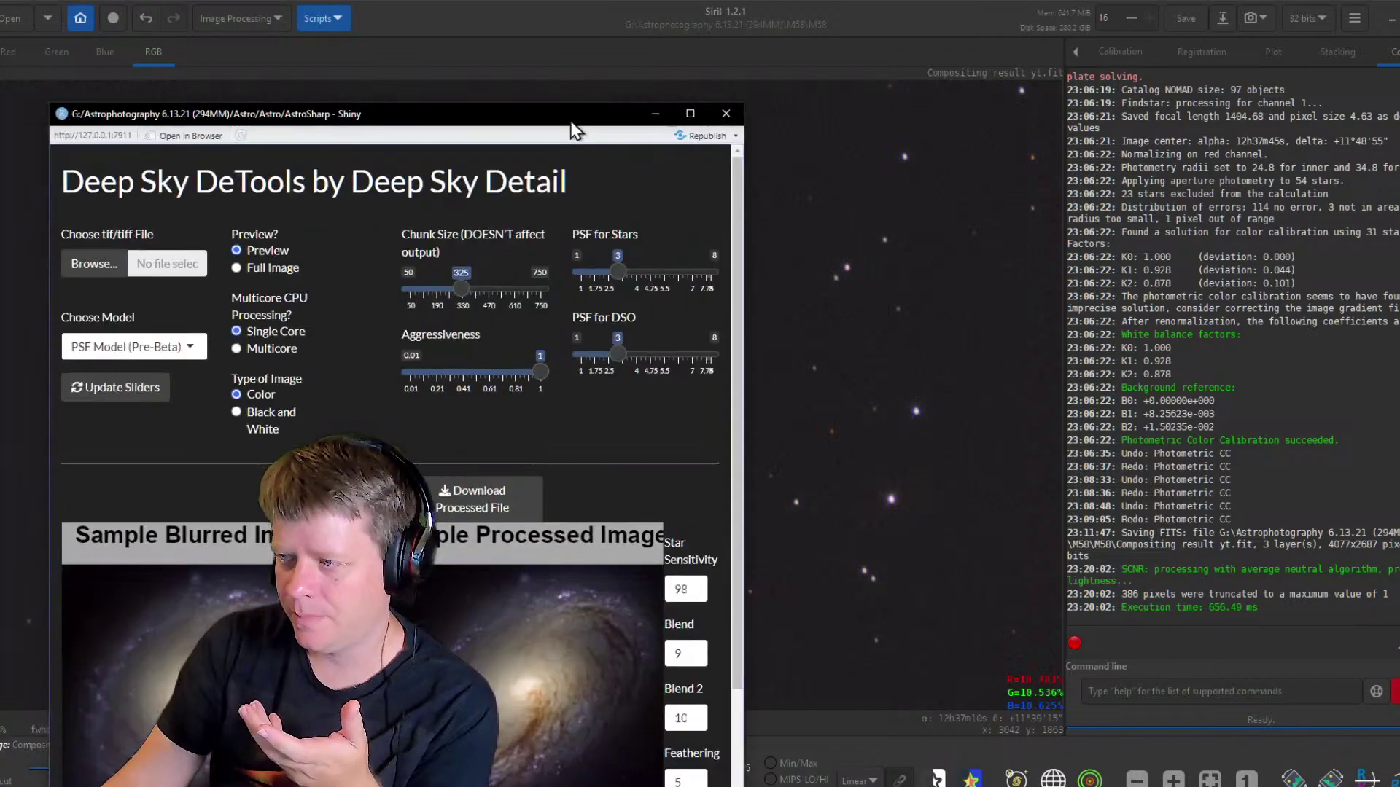
drag(572, 132, 737, 2)
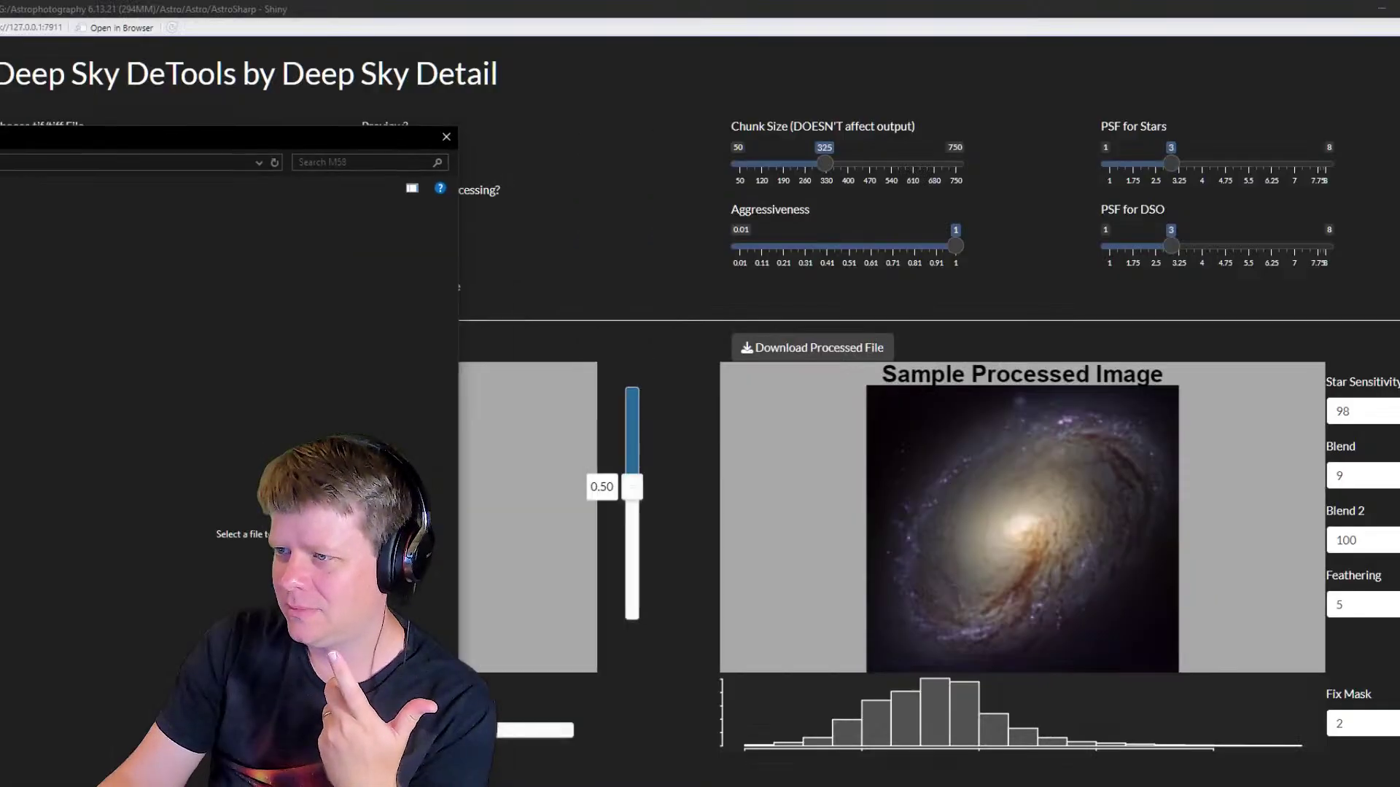
Load M58 Small.tif and set the preview area to 0.36 horizontally and 0.71 vertically so that several stars are inside it.
drag(350, 137, 0, 73)
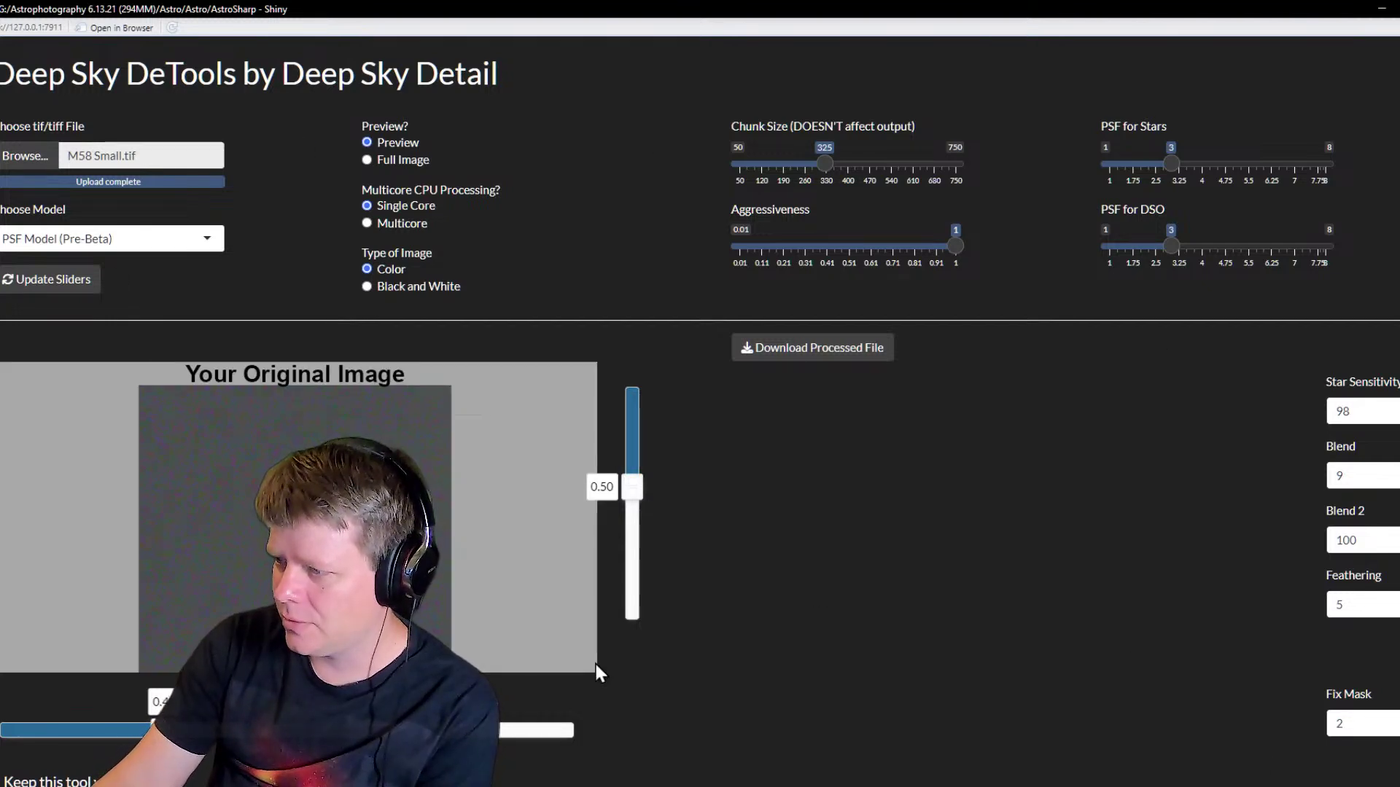
drag(631, 490, 634, 535)
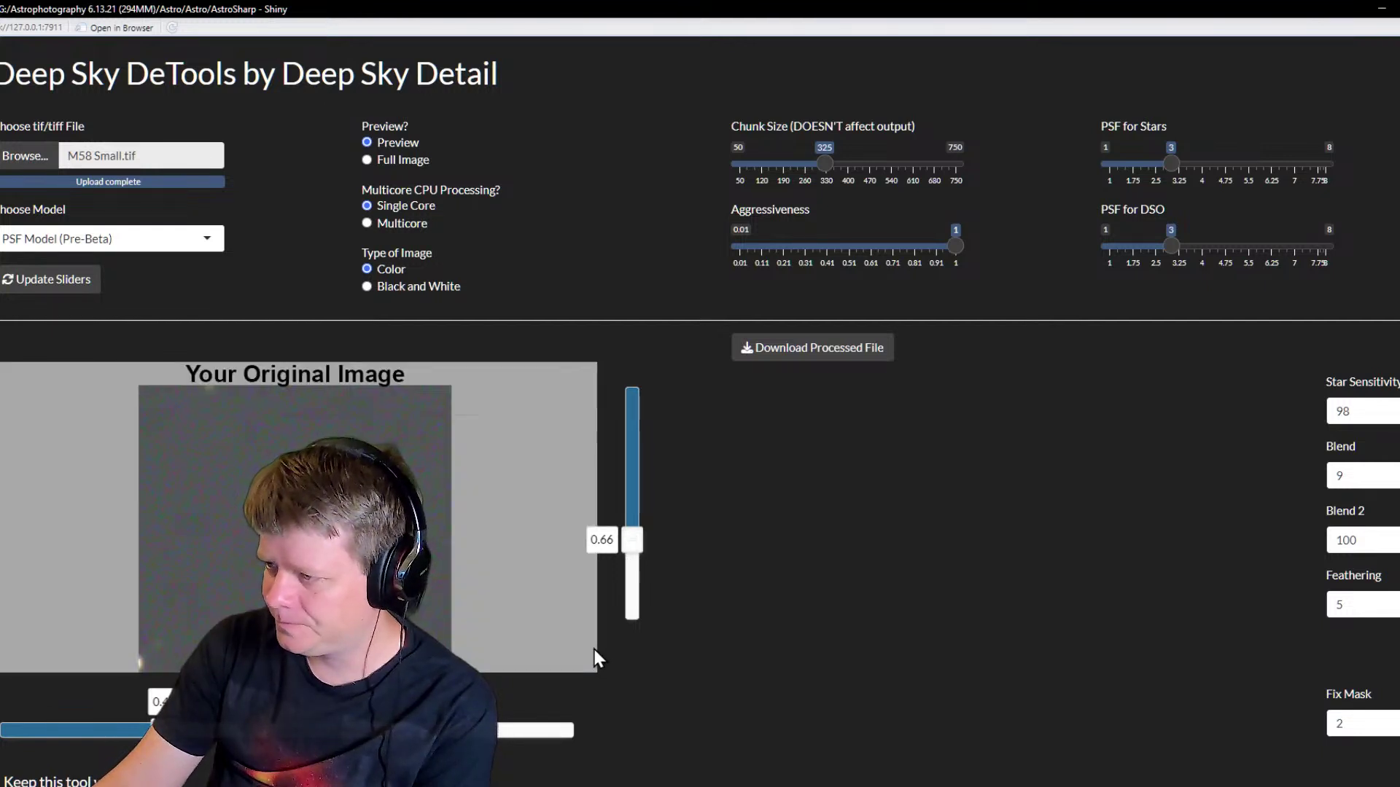
drag(154, 730, 143, 730)
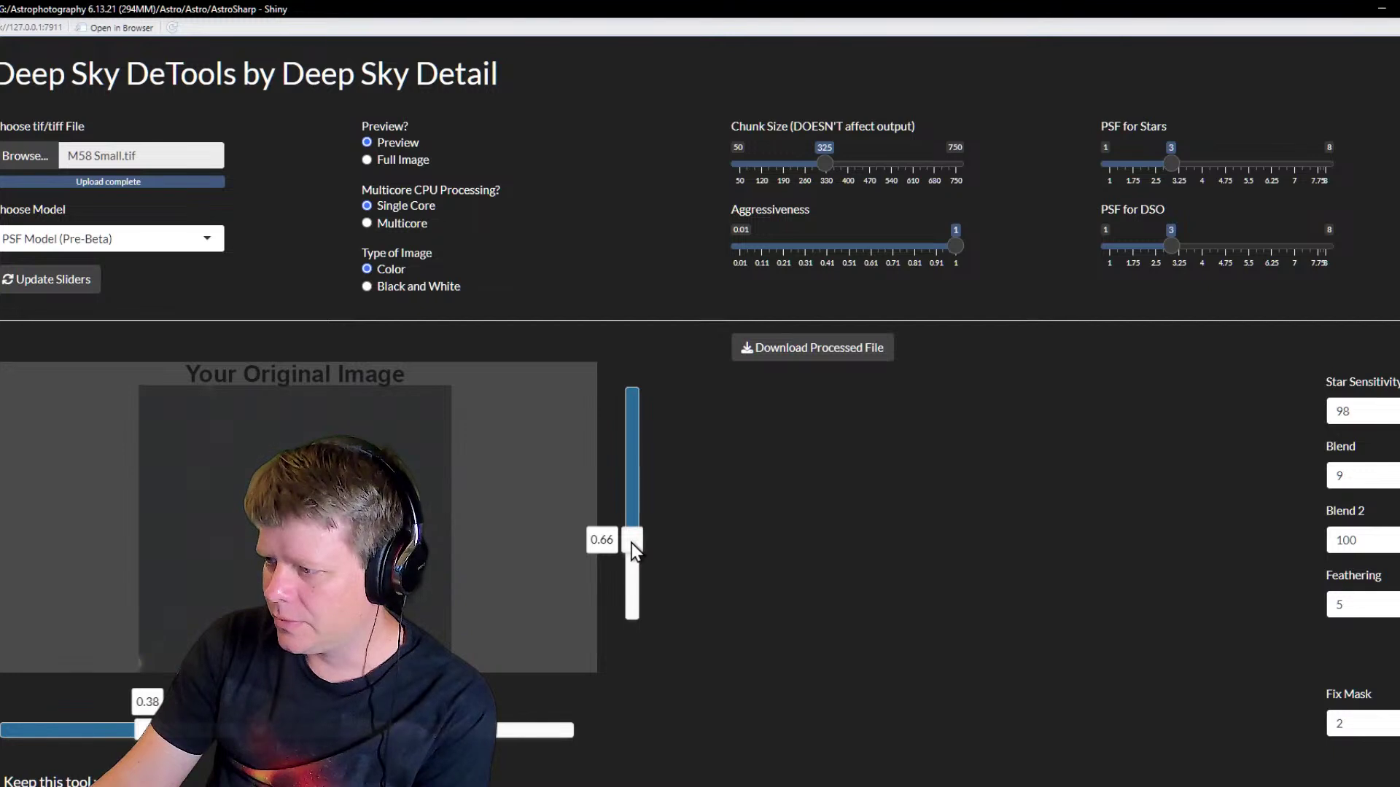
drag(632, 545, 627, 561)
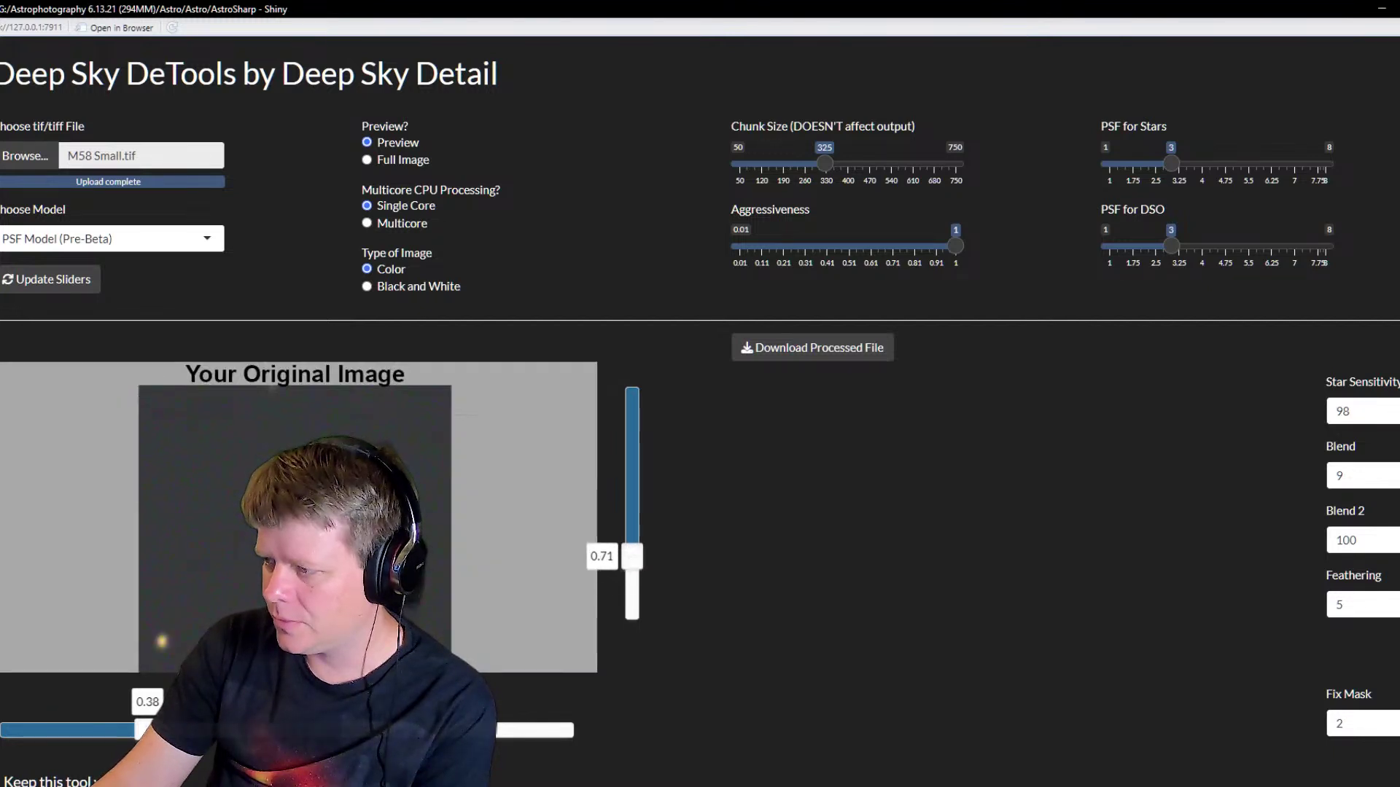
drag(144, 730, 138, 730)
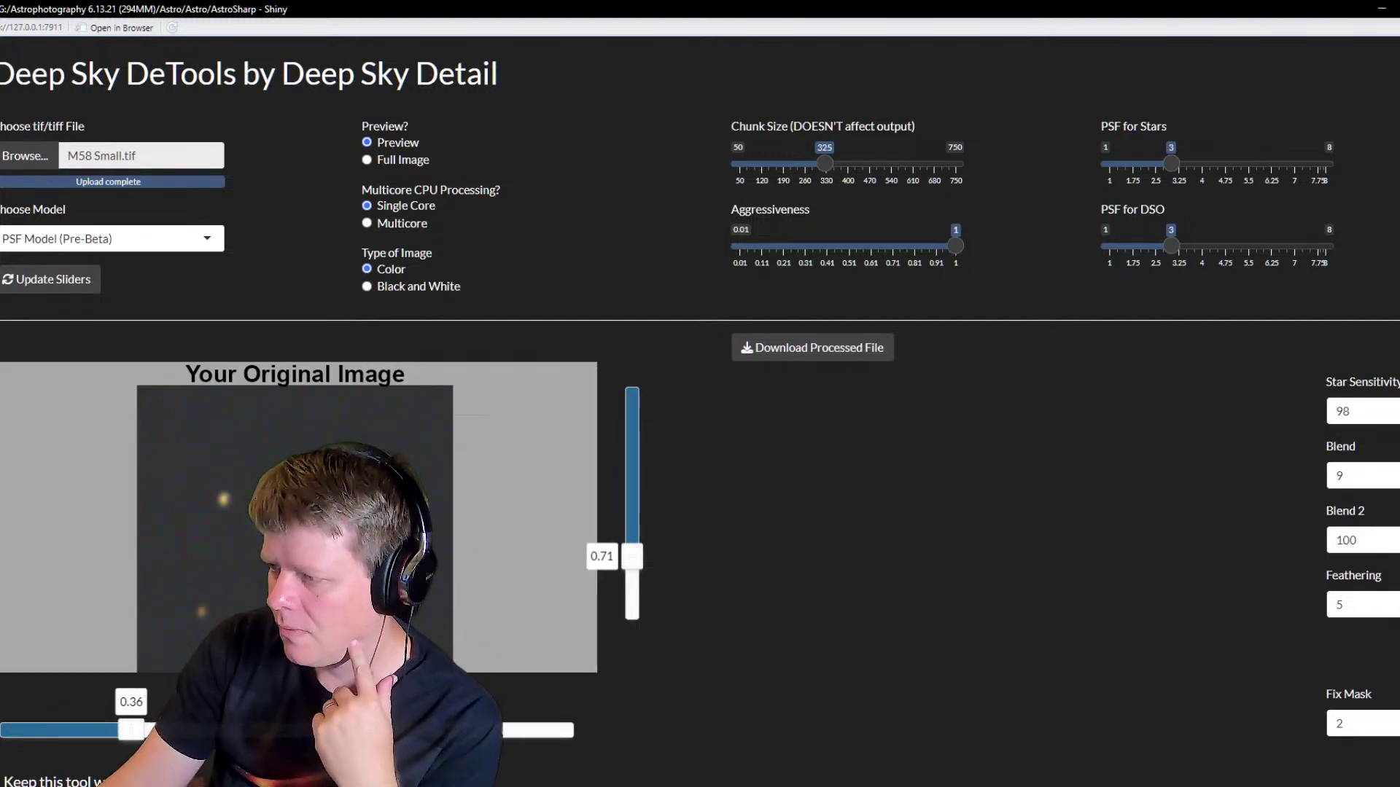
Choose the Dual PSF model, set PSF for DSO to 5.5 and PSF for Stars to 3.75, and process the preview.
click(188, 248)
click(94, 368)
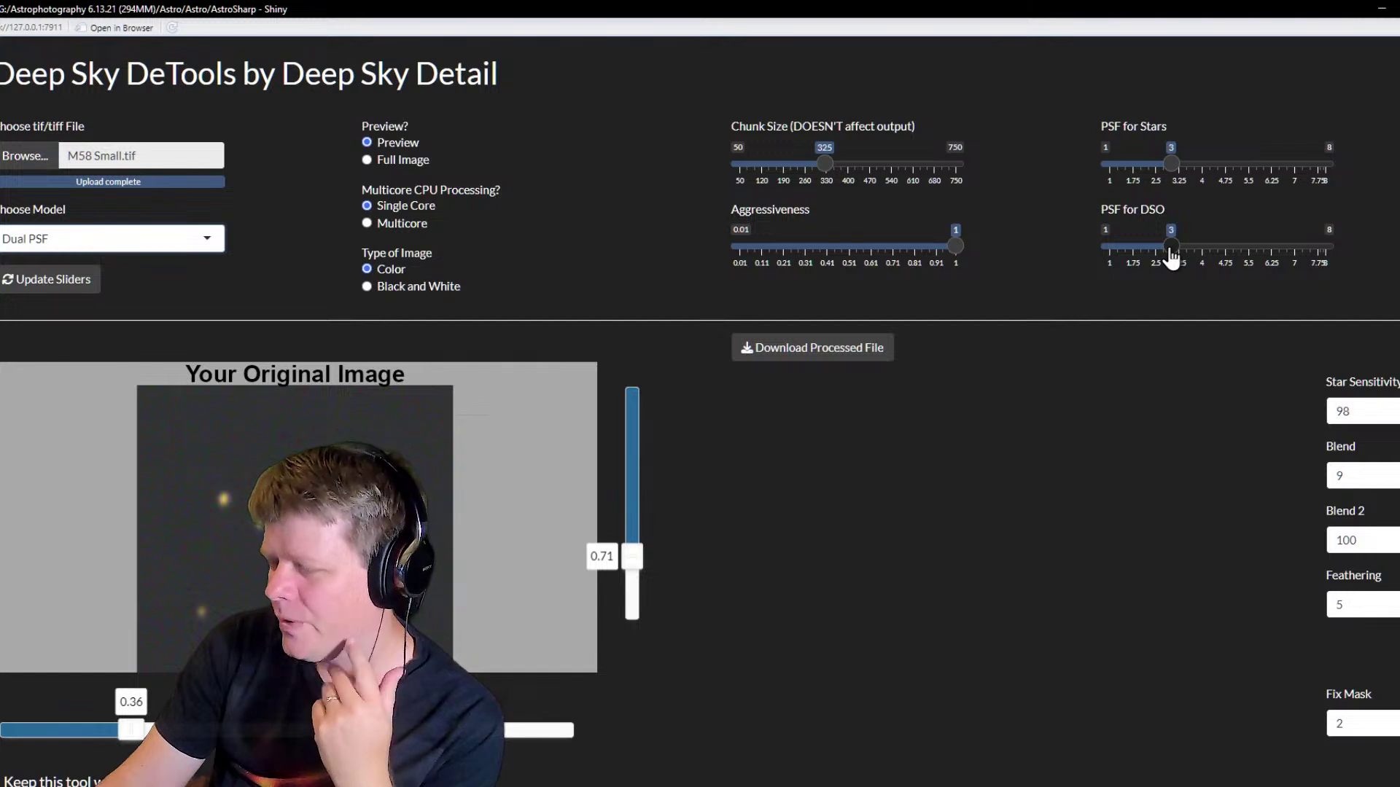
drag(1171, 255, 1248, 251)
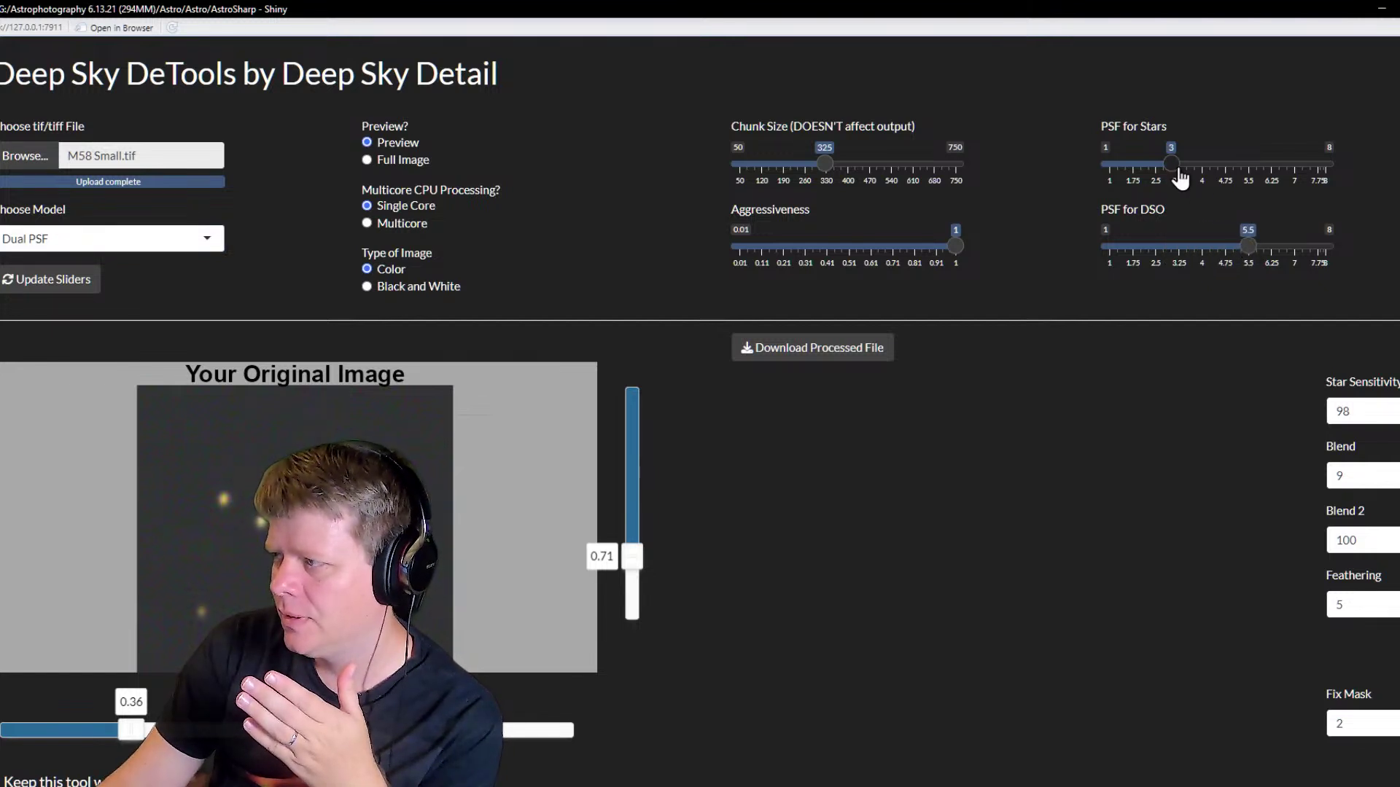
drag(1179, 169, 1194, 166)
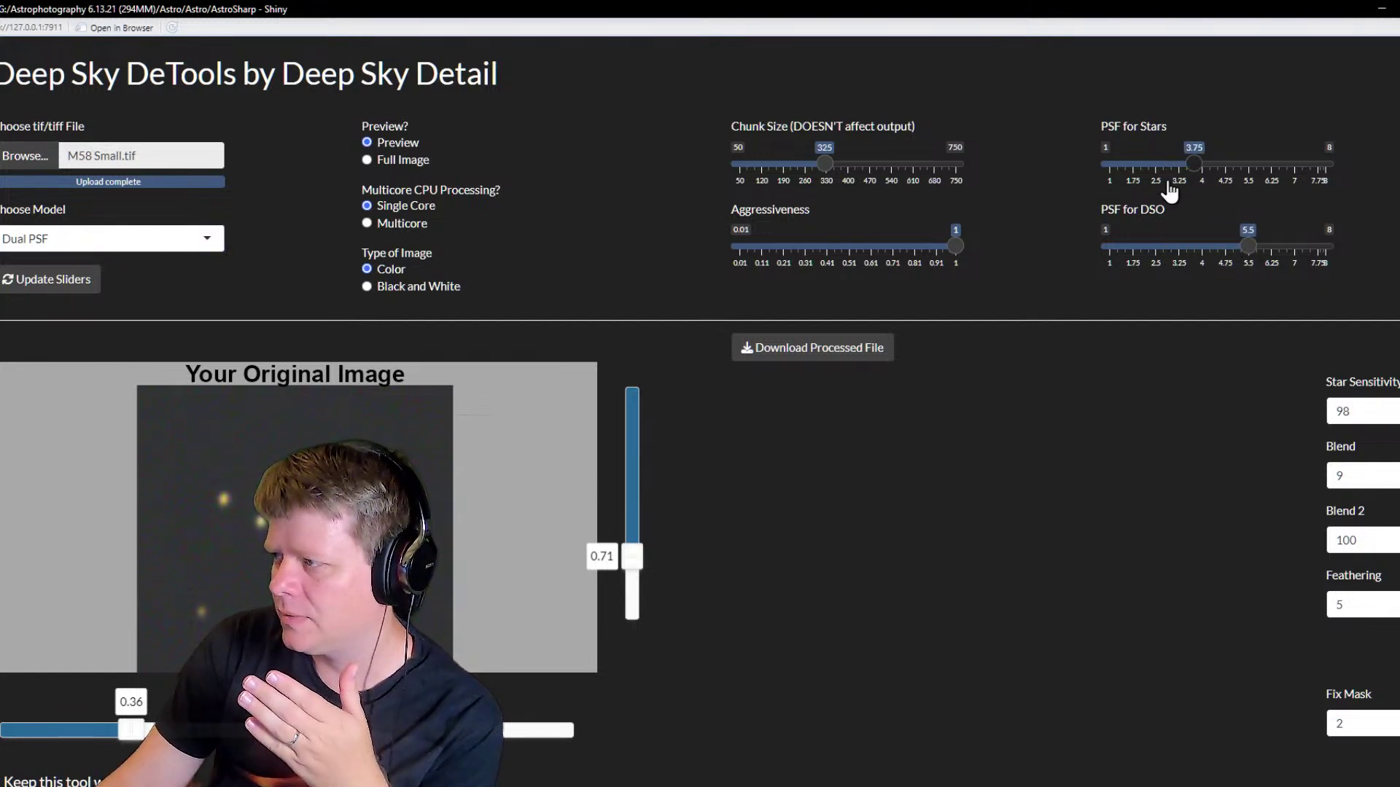
click(51, 282)
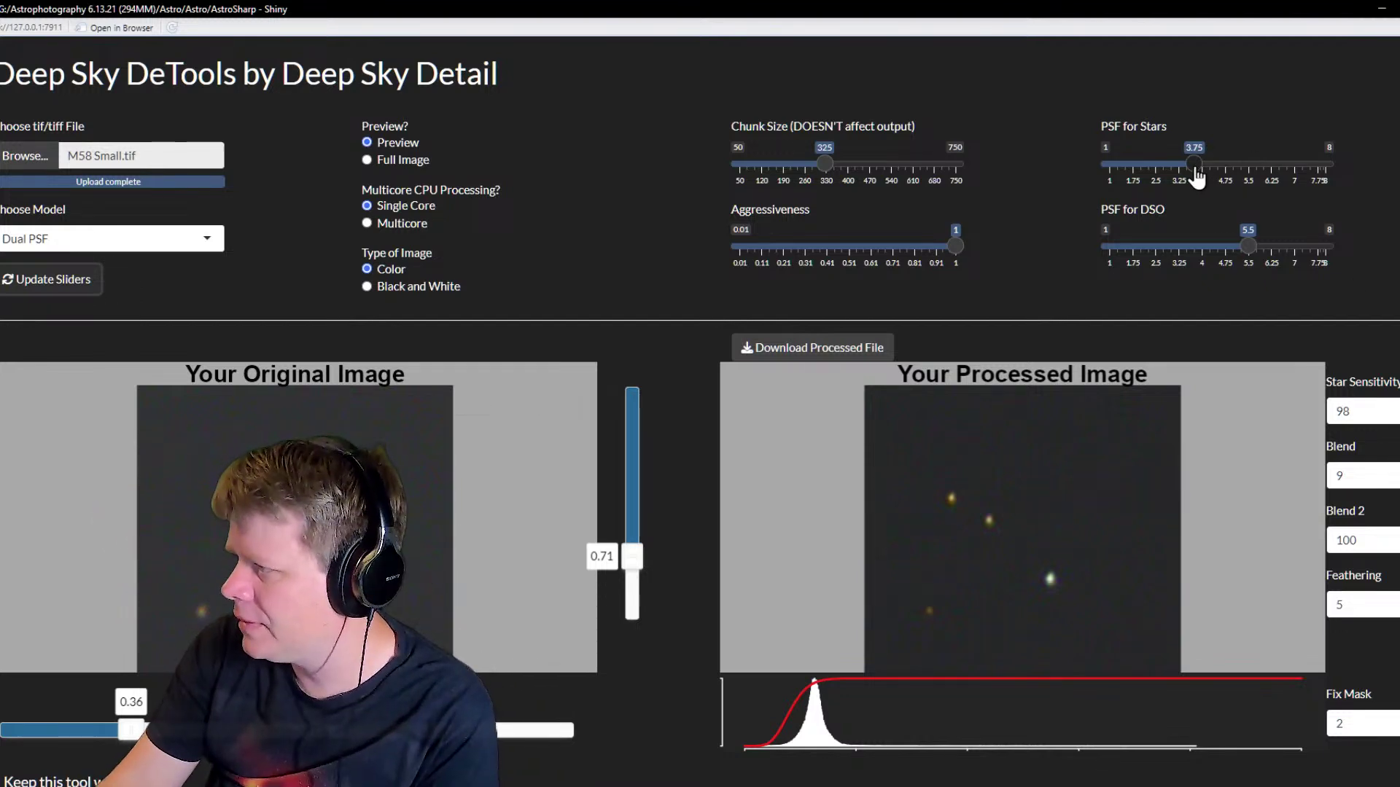
Reprocess the preview with PSF for Stars at 2.75, and once more with PSF for DSO at 5.
drag(1194, 164, 1164, 164)
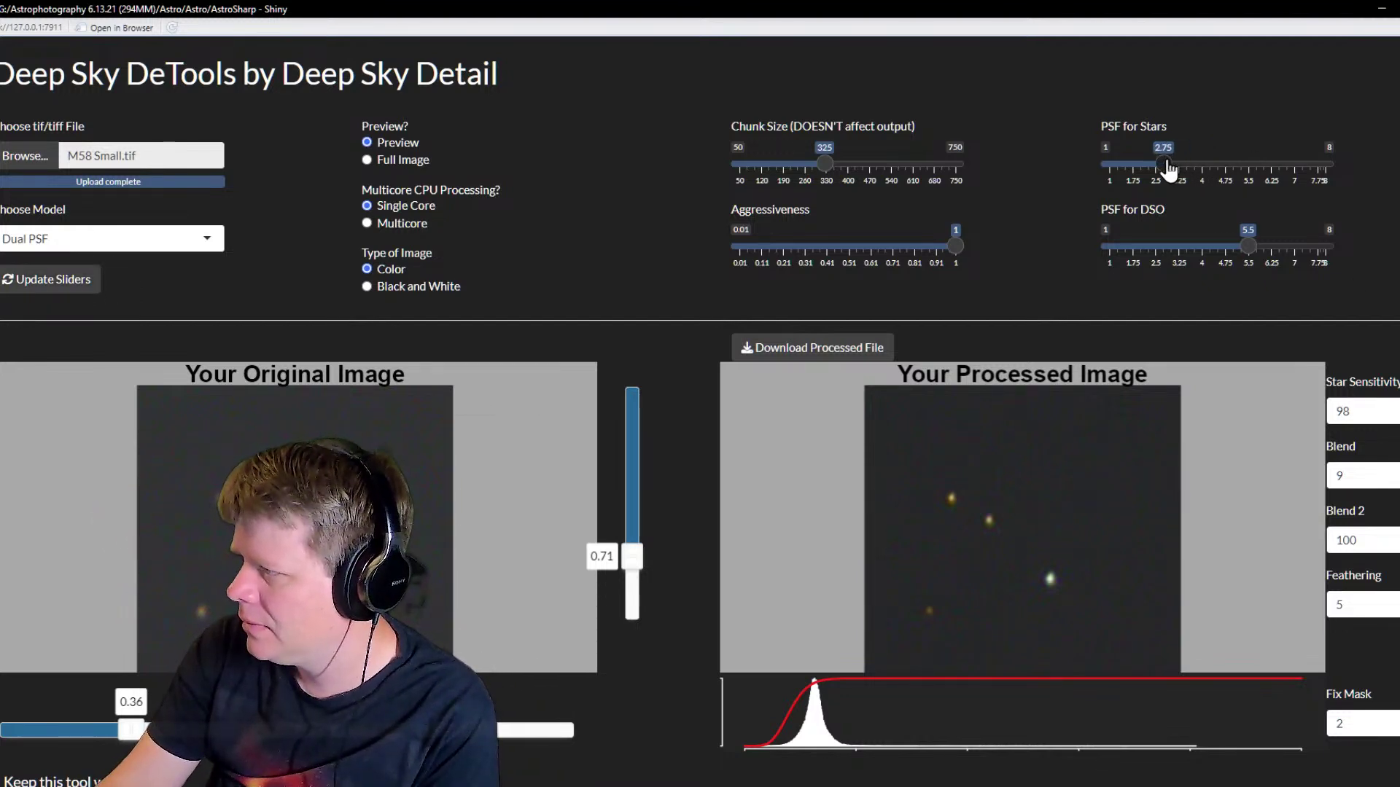
click(73, 295)
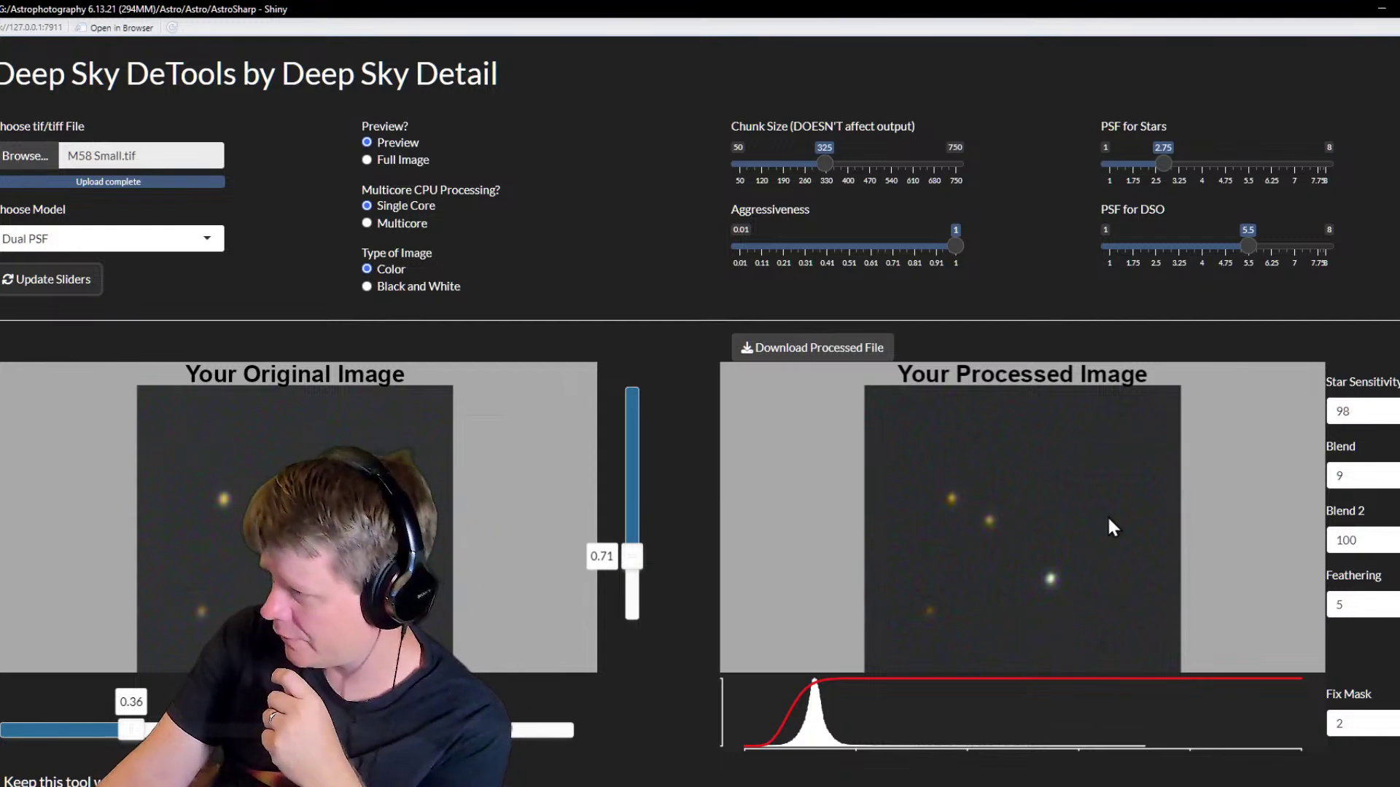
drag(1248, 247, 1232, 248)
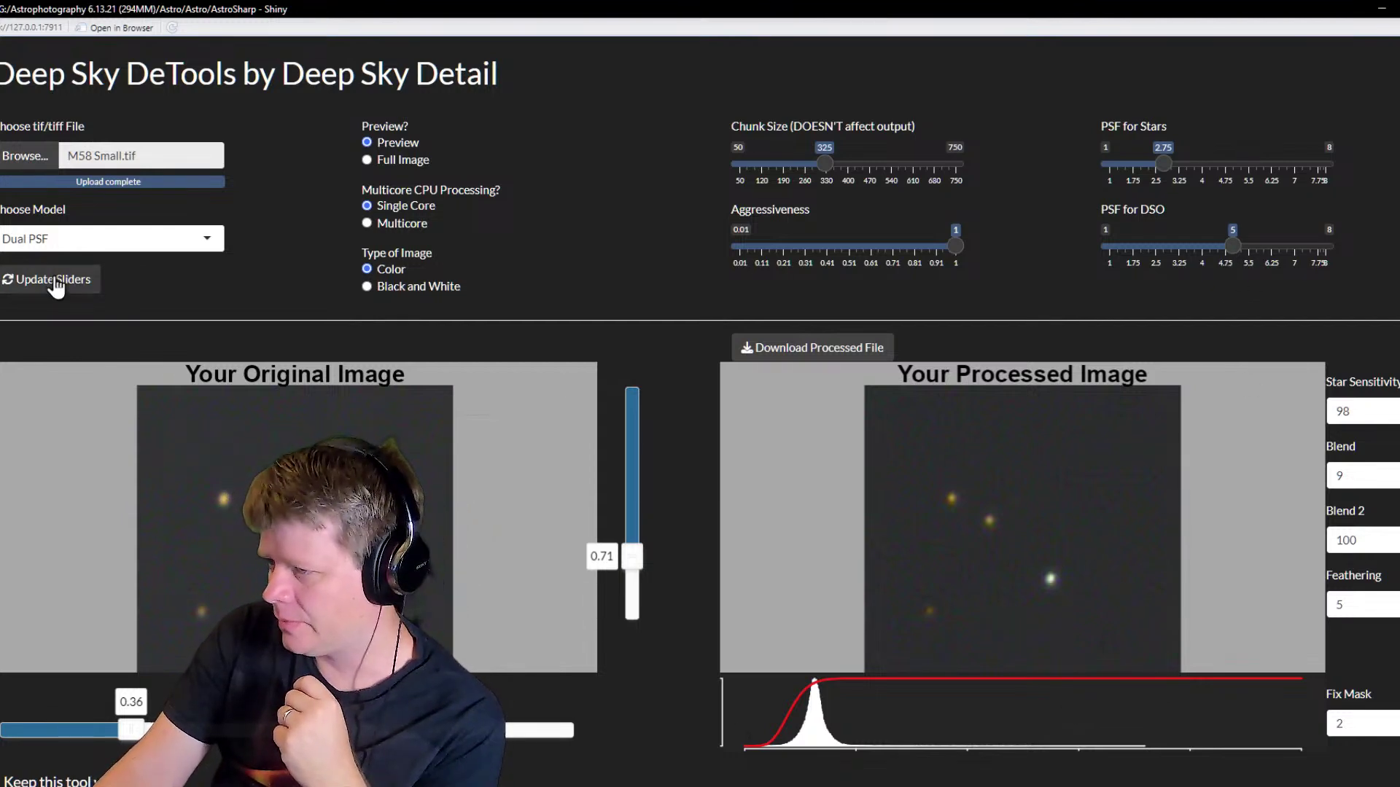
click(54, 283)
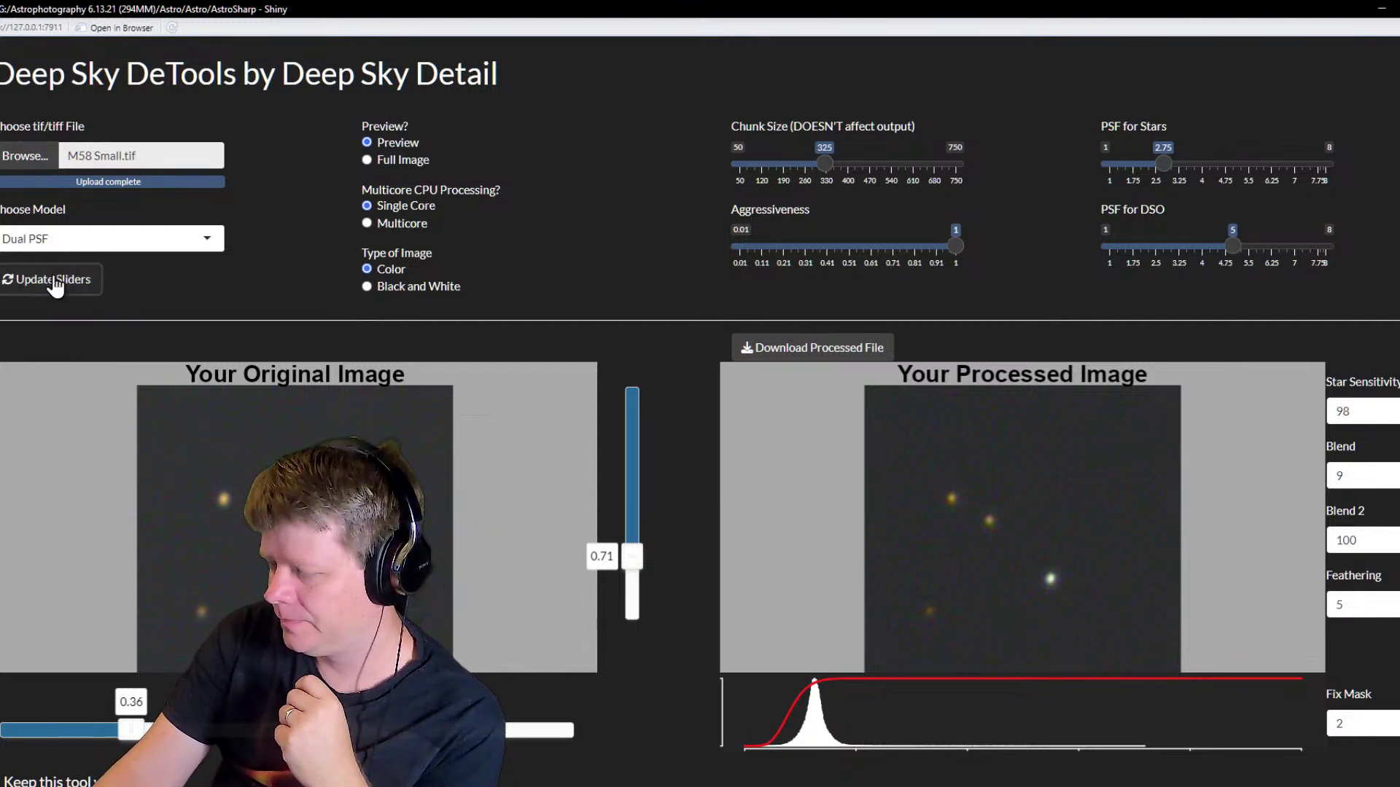
Process the full image instead of the preview and shrink the Deep Sky DeTools window to reach Siril behind it.
click(798, 350)
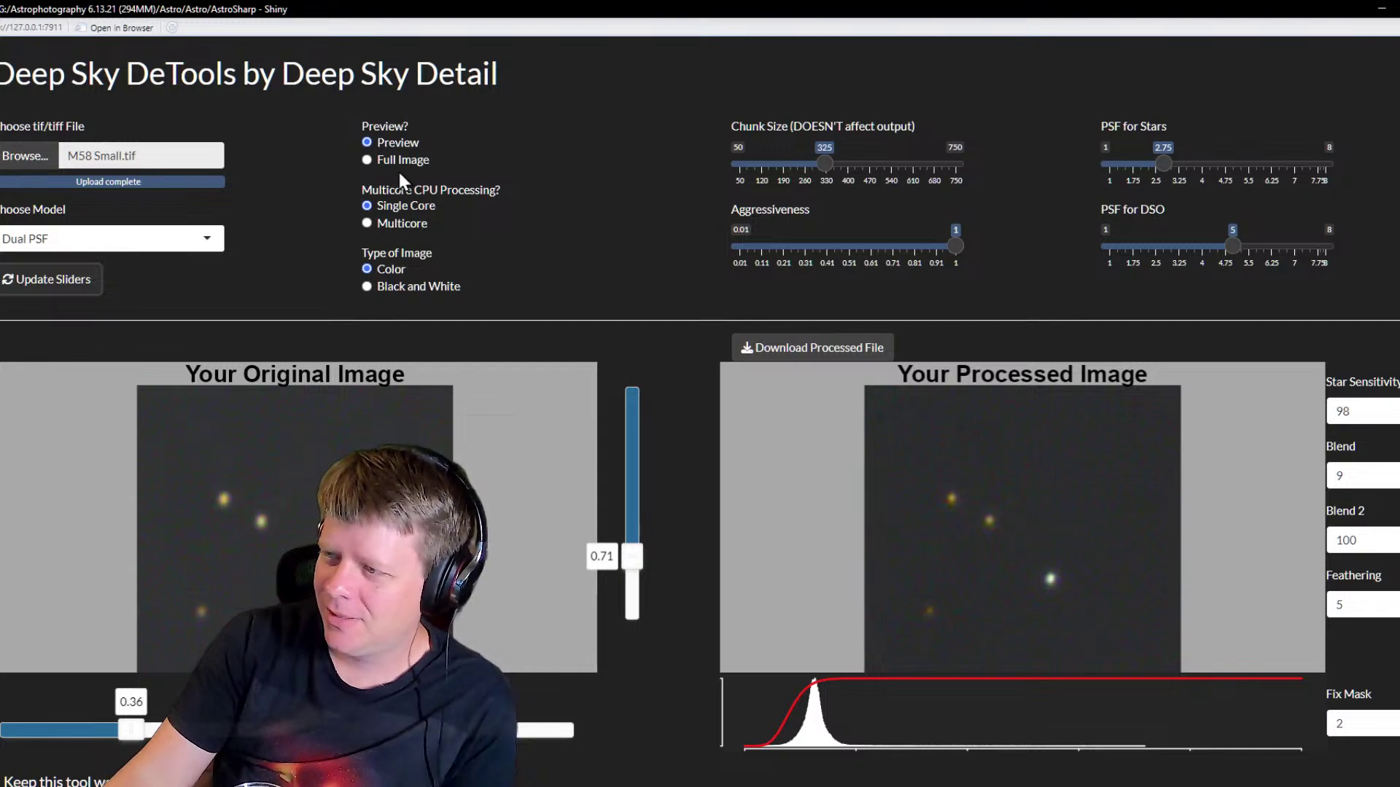
click(364, 159)
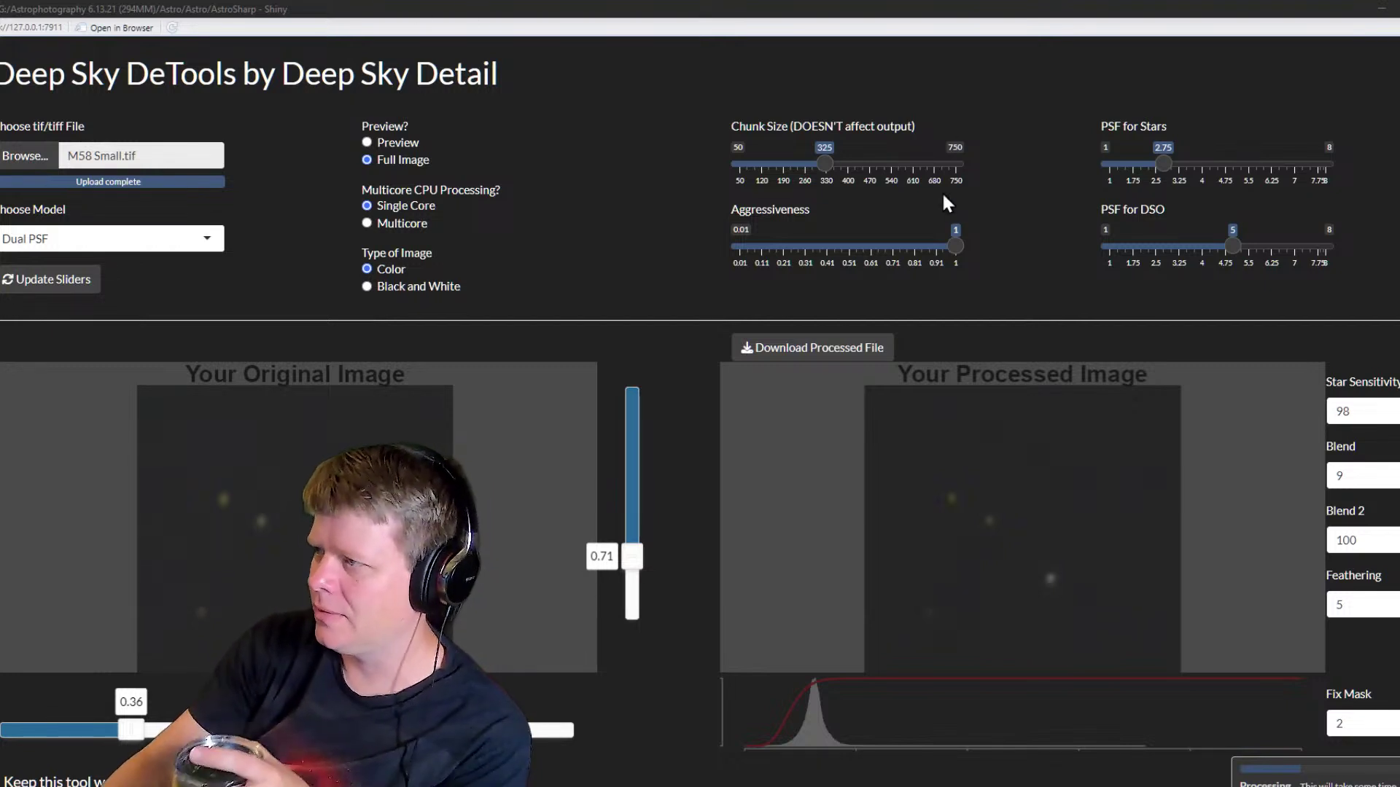
click(782, 16)
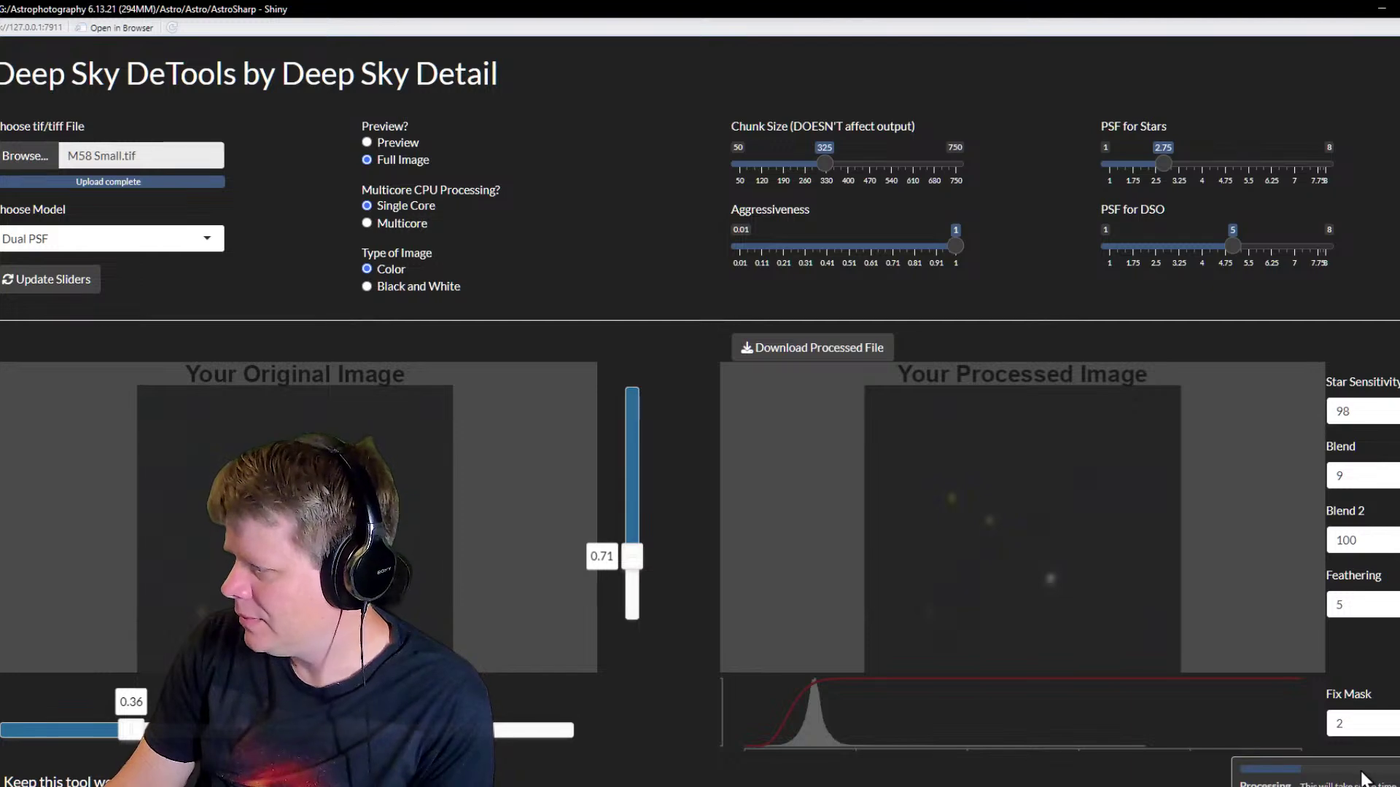
key(super+Down)
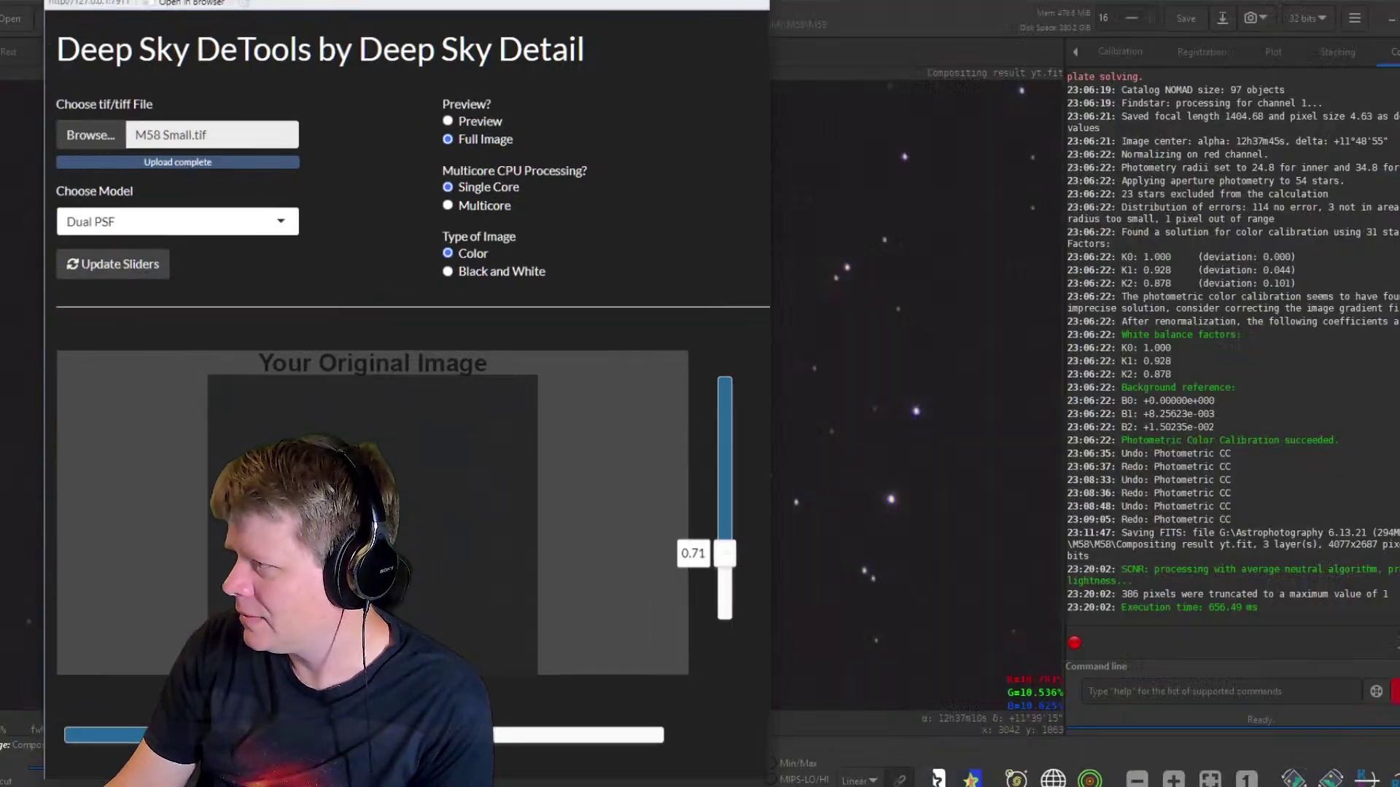
click(734, 13)
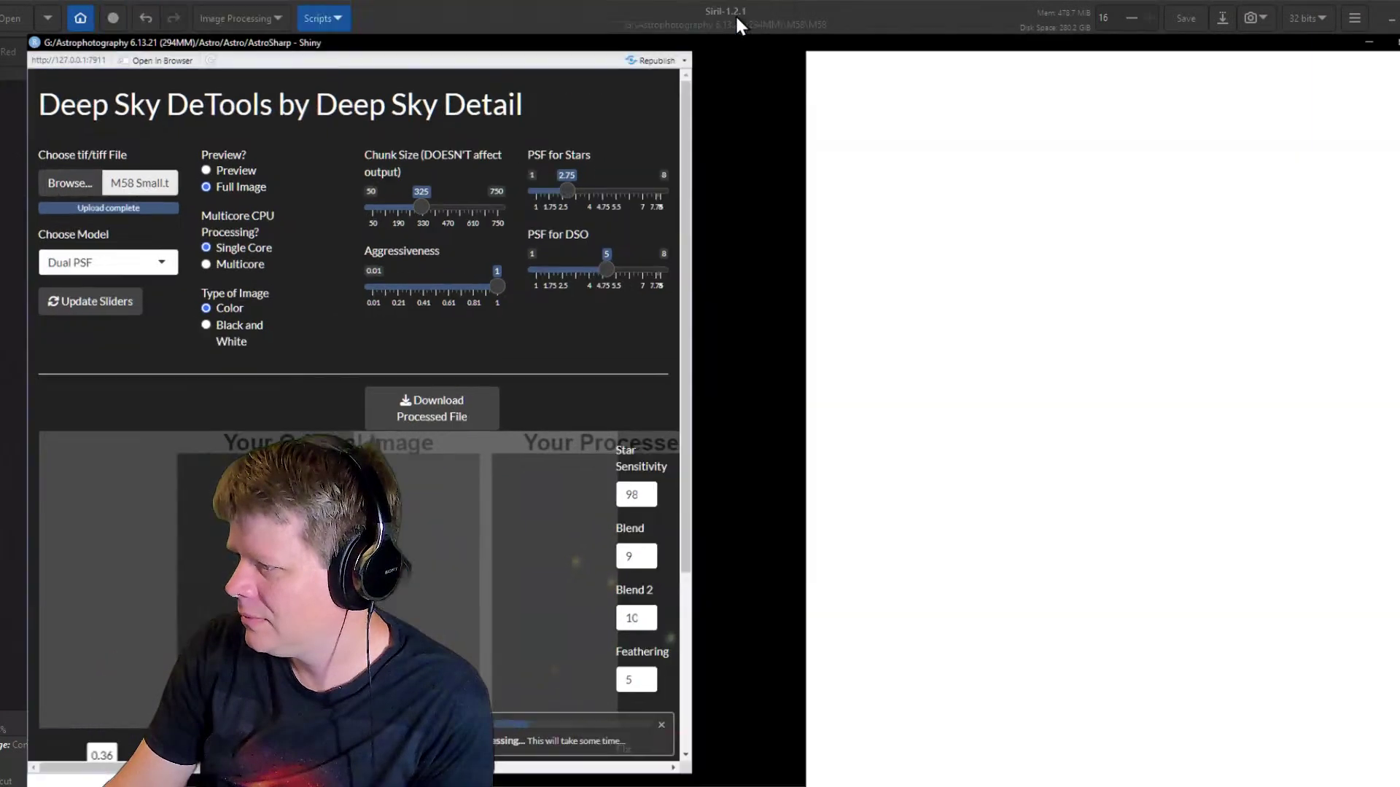
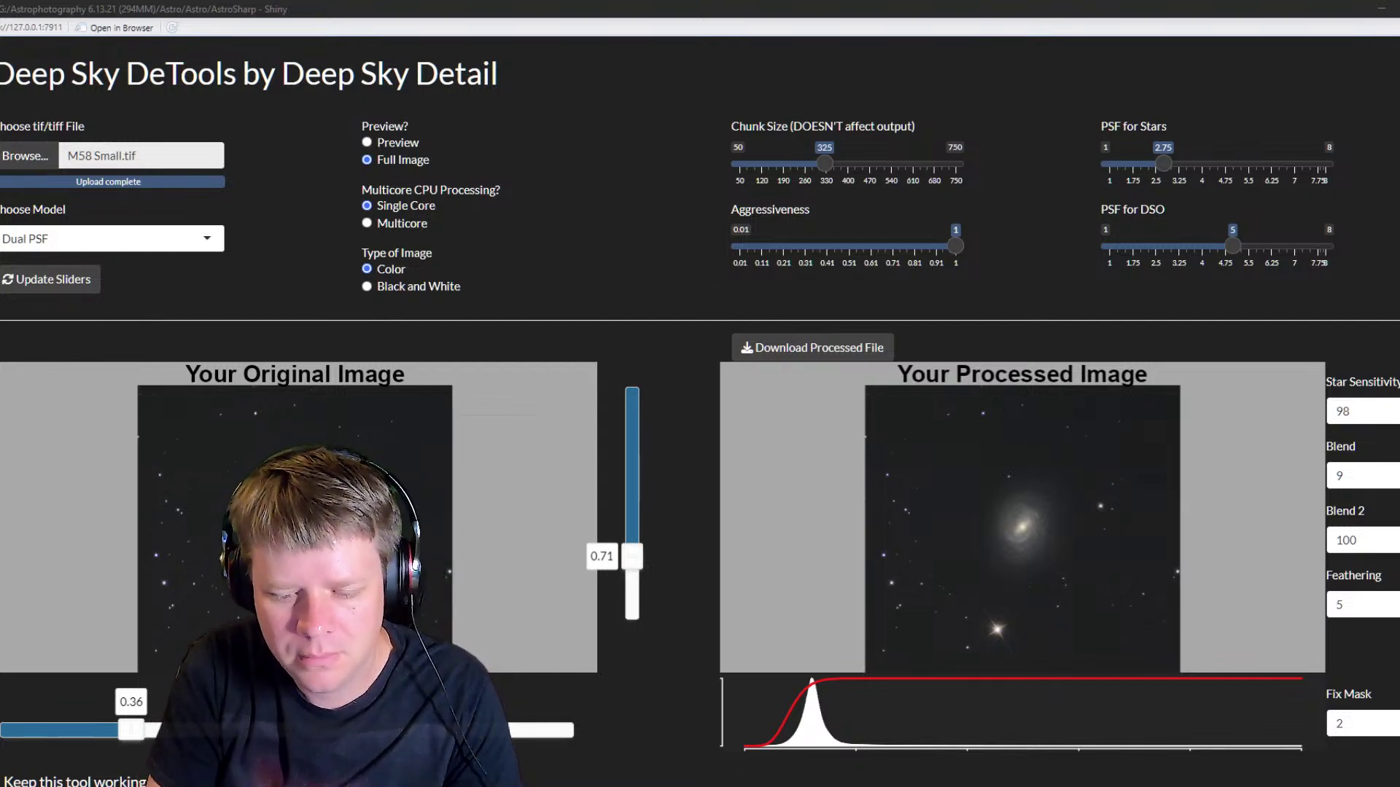
Save the processed image, switch to GIMP and add it as a layer above the background of M58 Small.
key(Return)
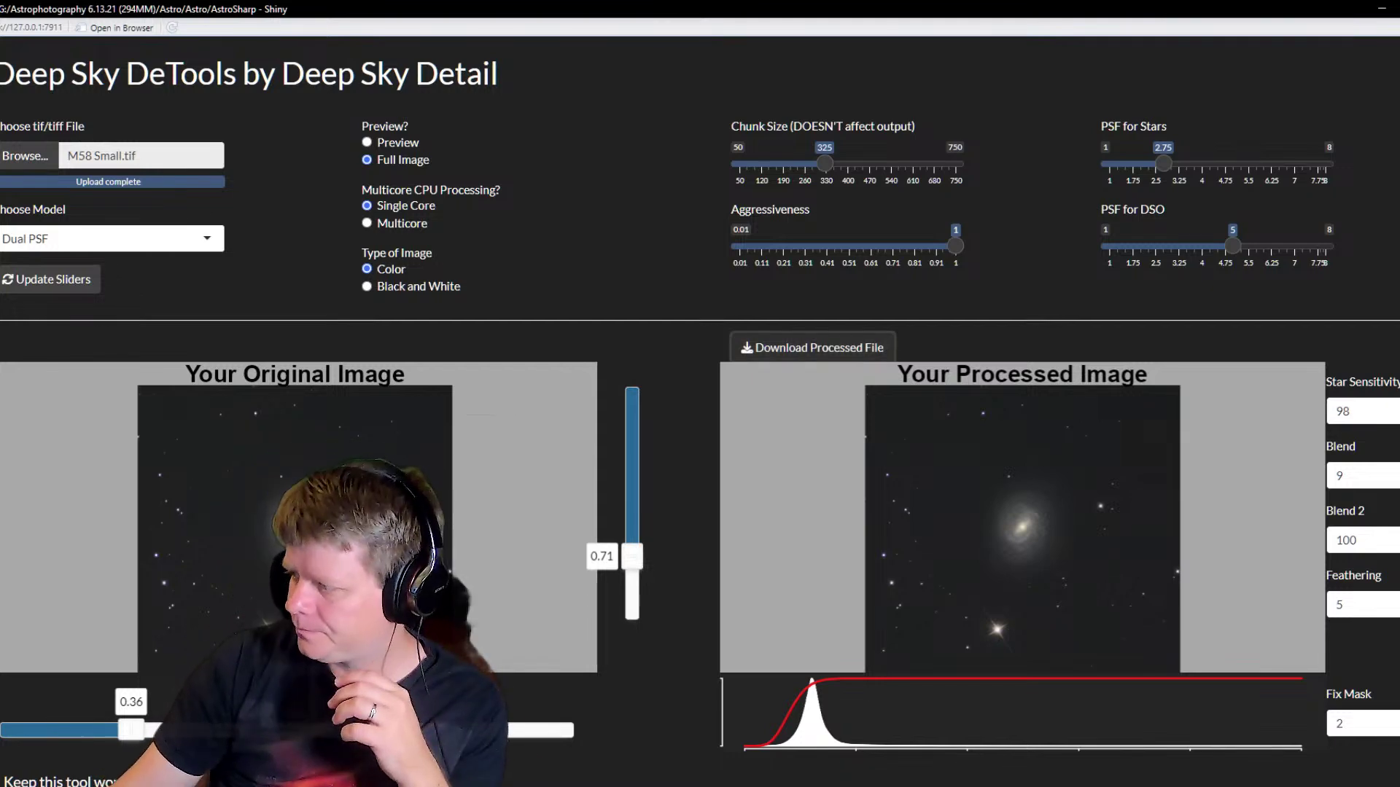
click(1162, 786)
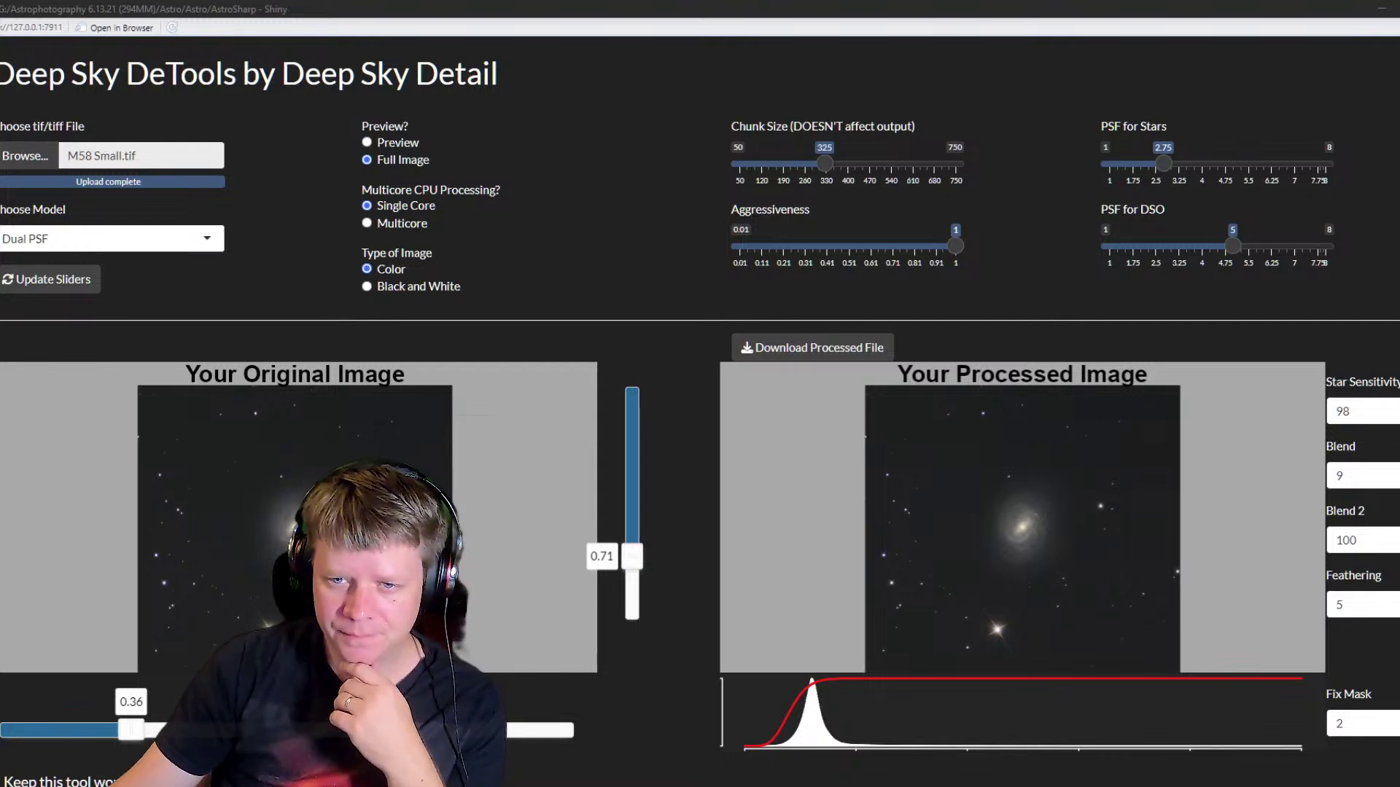
key(alt+Tab)
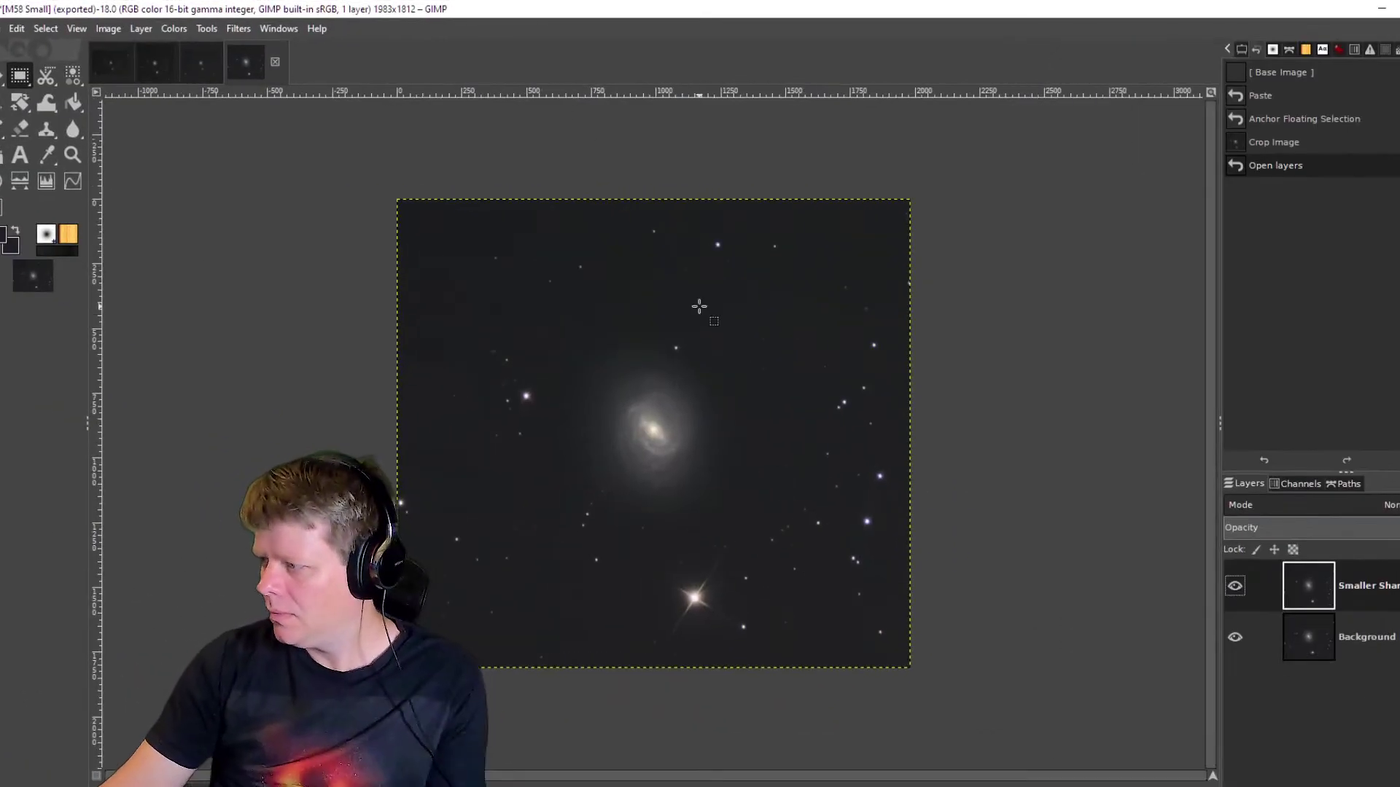
Compare the galaxy's core and spiral arms with the sharpened layer shown and hidden.
scroll(675, 466, up, 3)
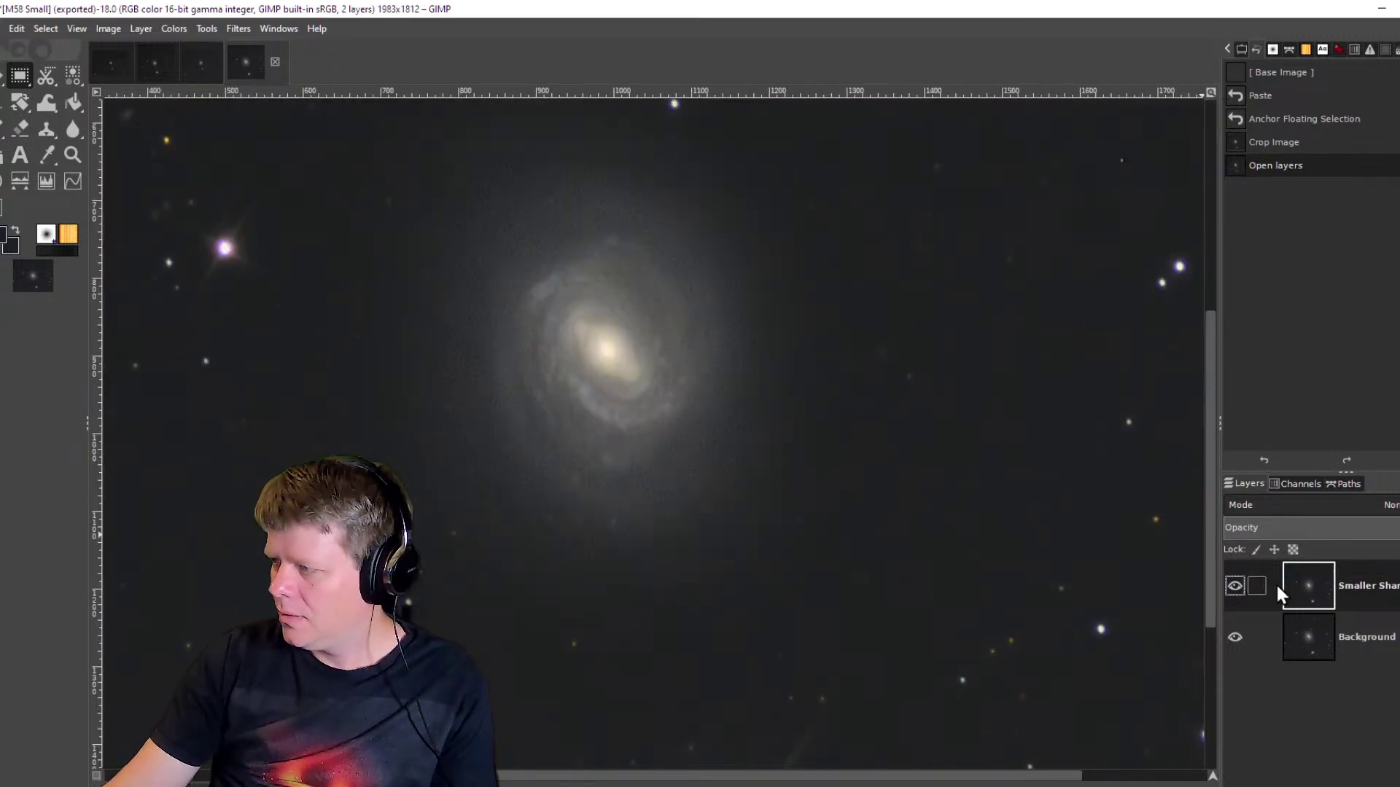
click(1234, 585)
click(1234, 585)
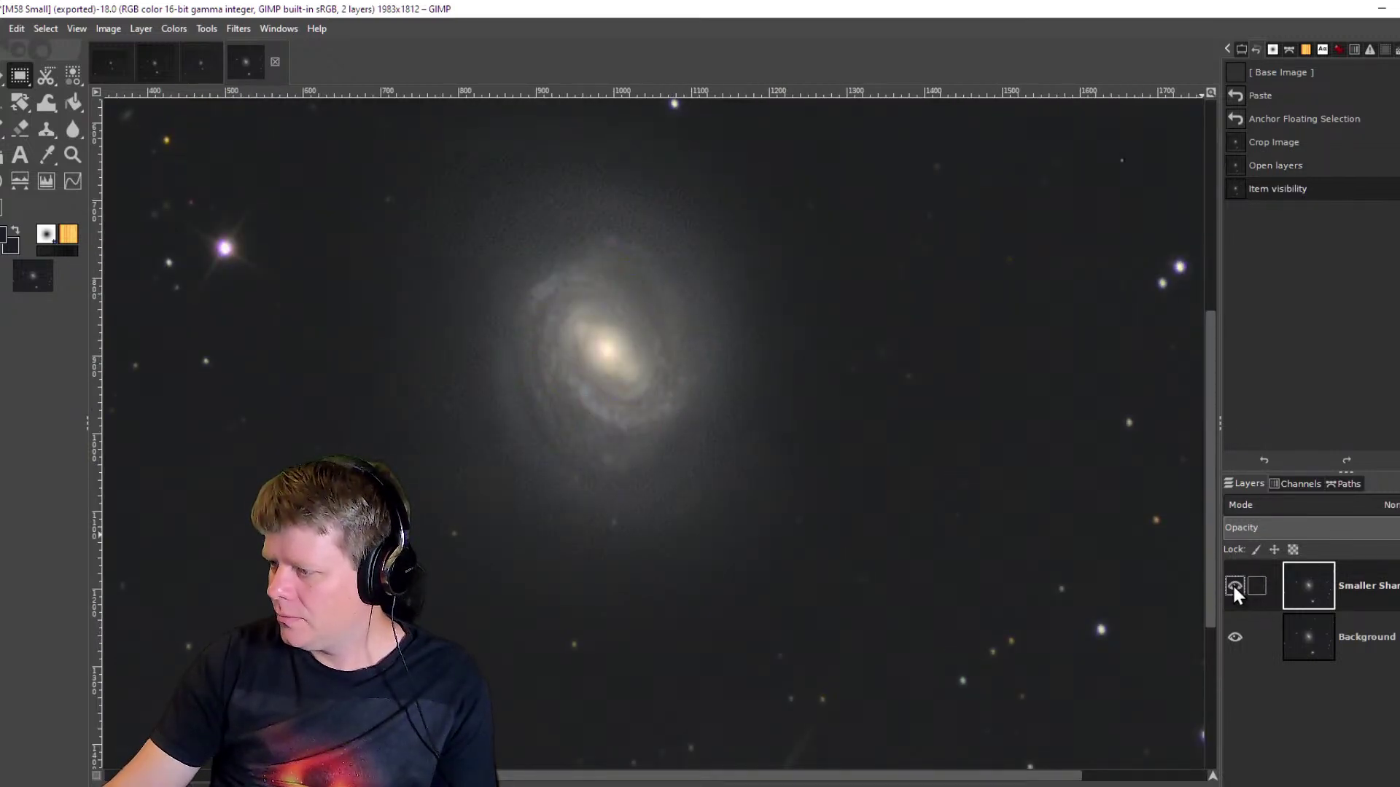
click(1233, 585)
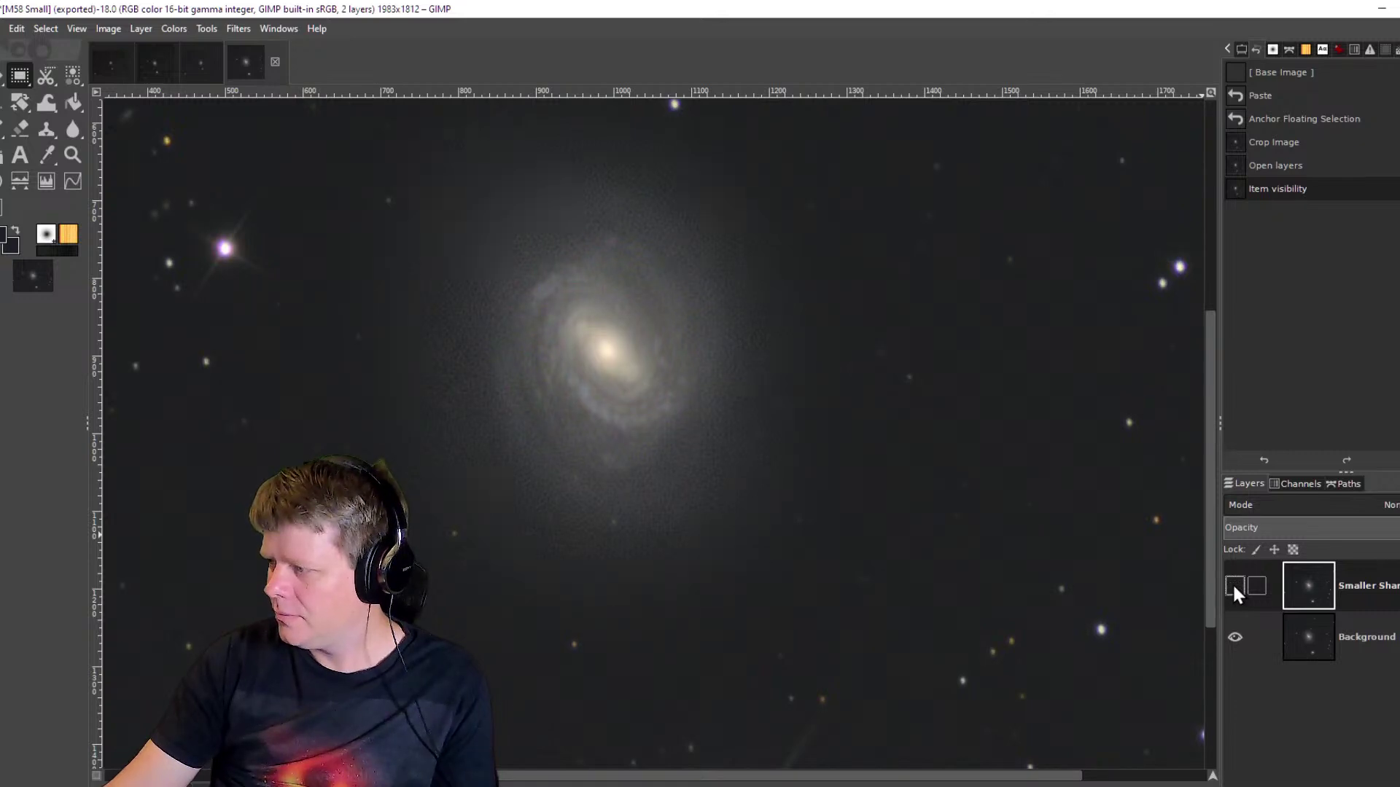
click(1233, 585)
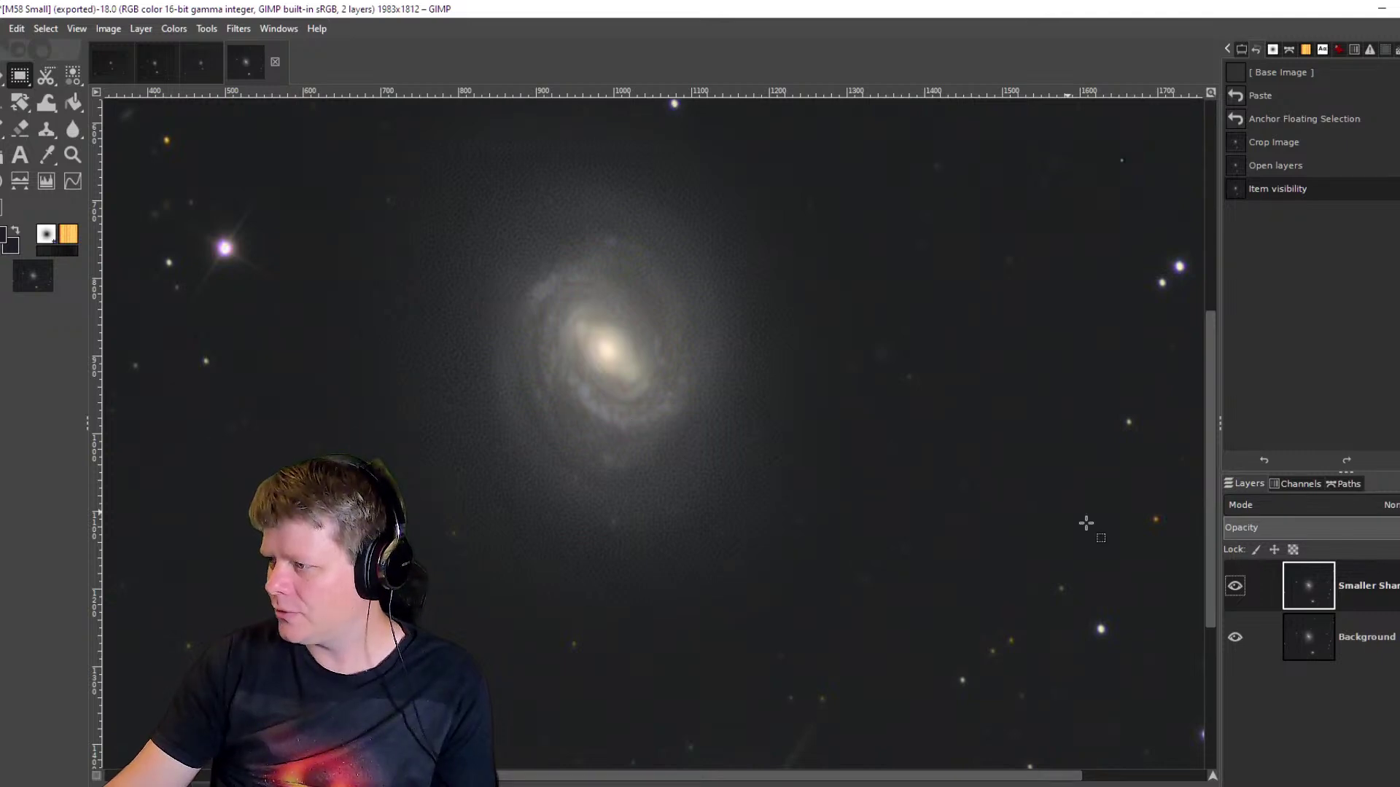
click(1232, 583)
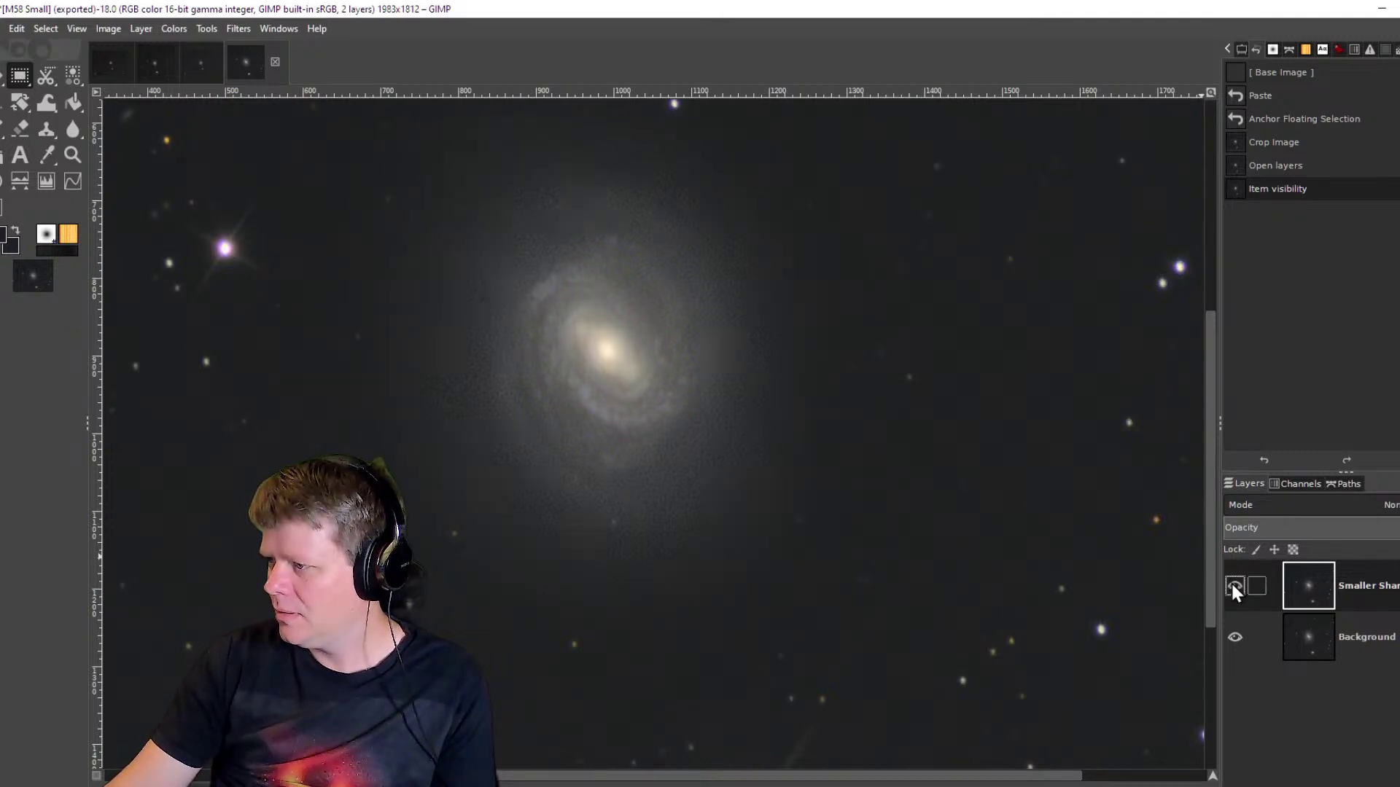
click(1232, 583)
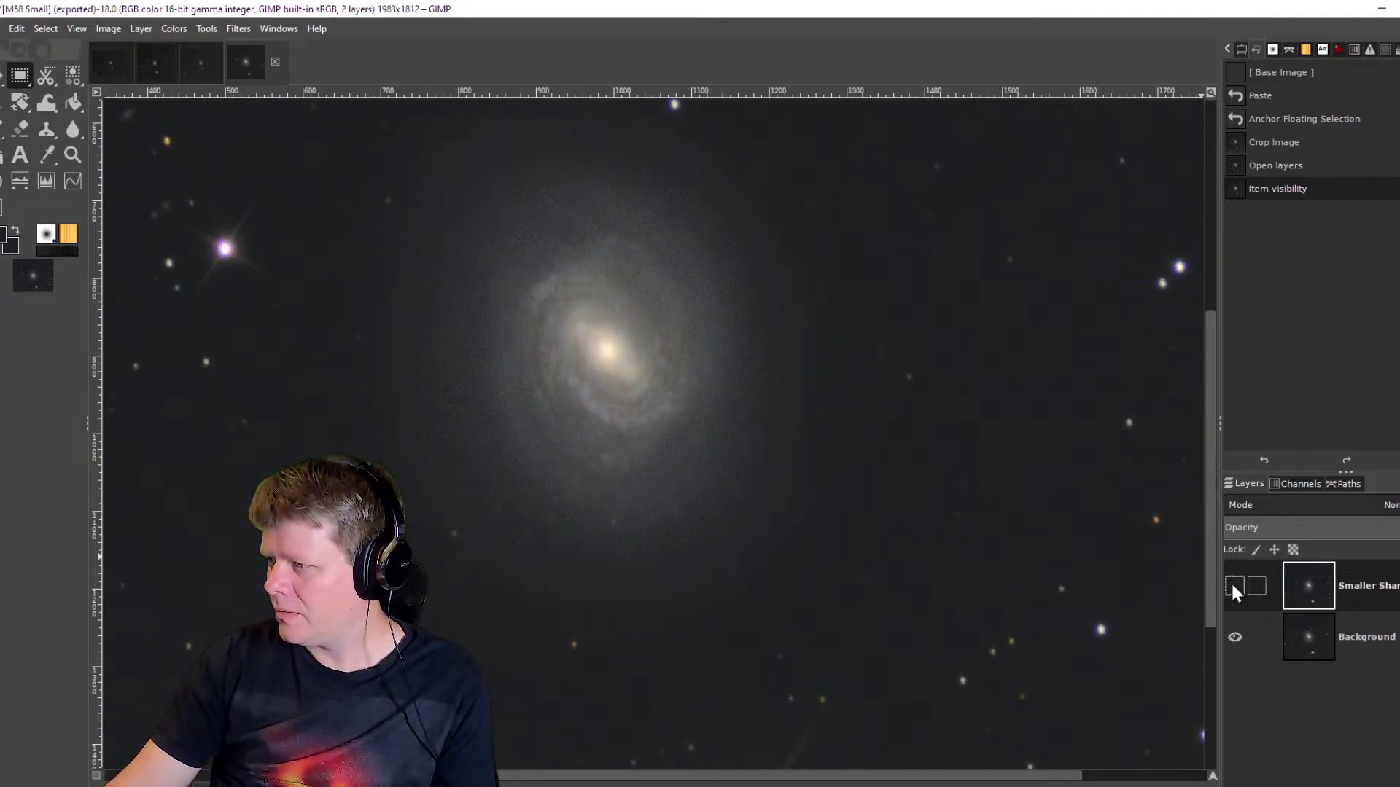
click(1232, 583)
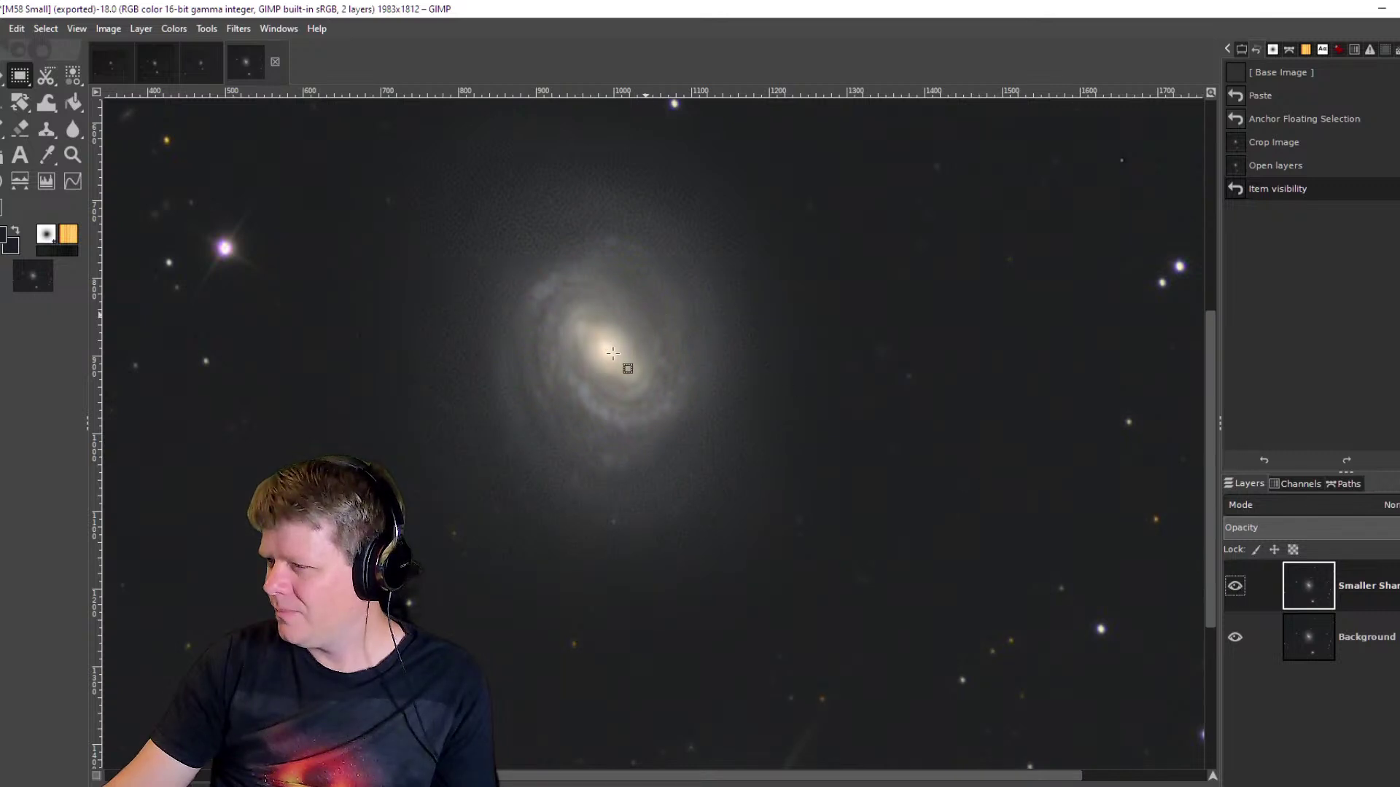
scroll(612, 353, up, 2)
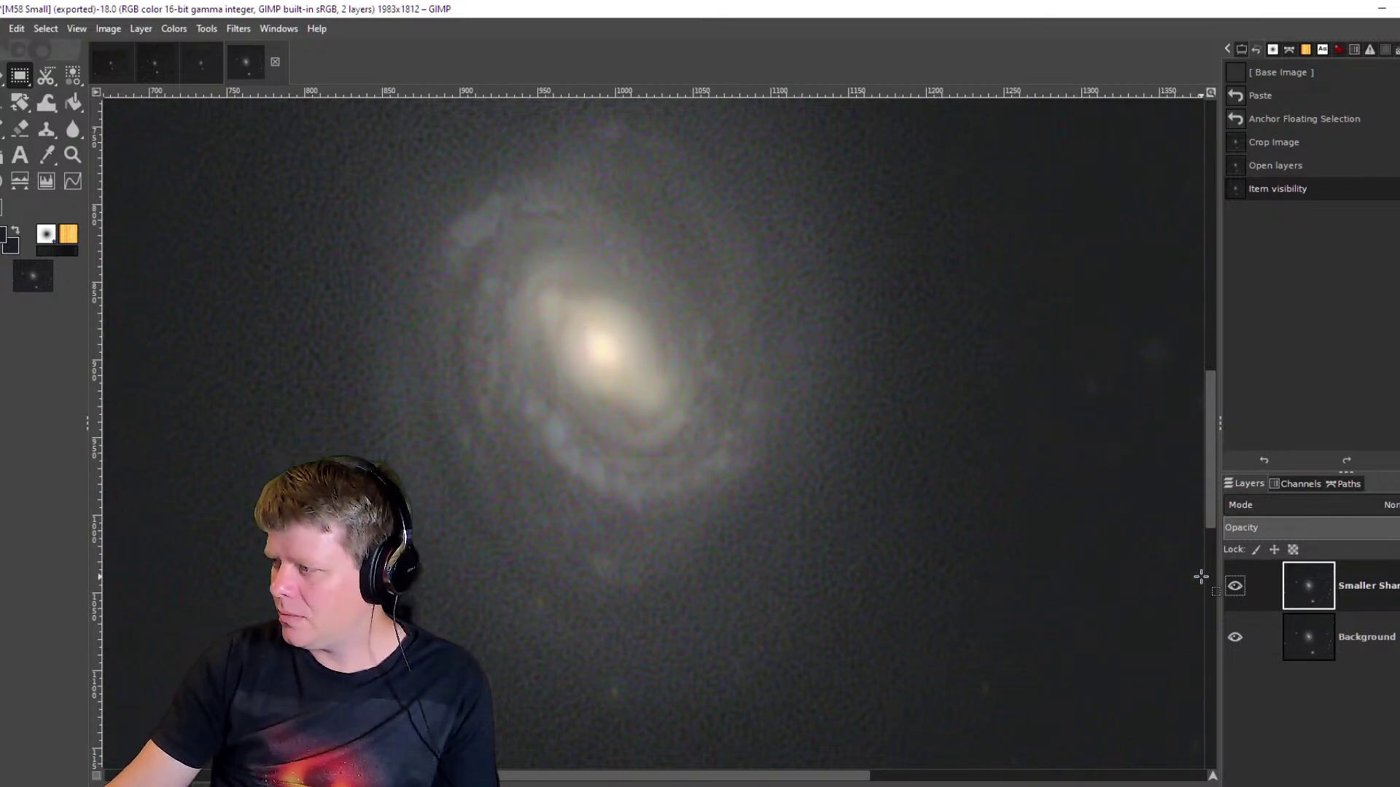
click(1240, 584)
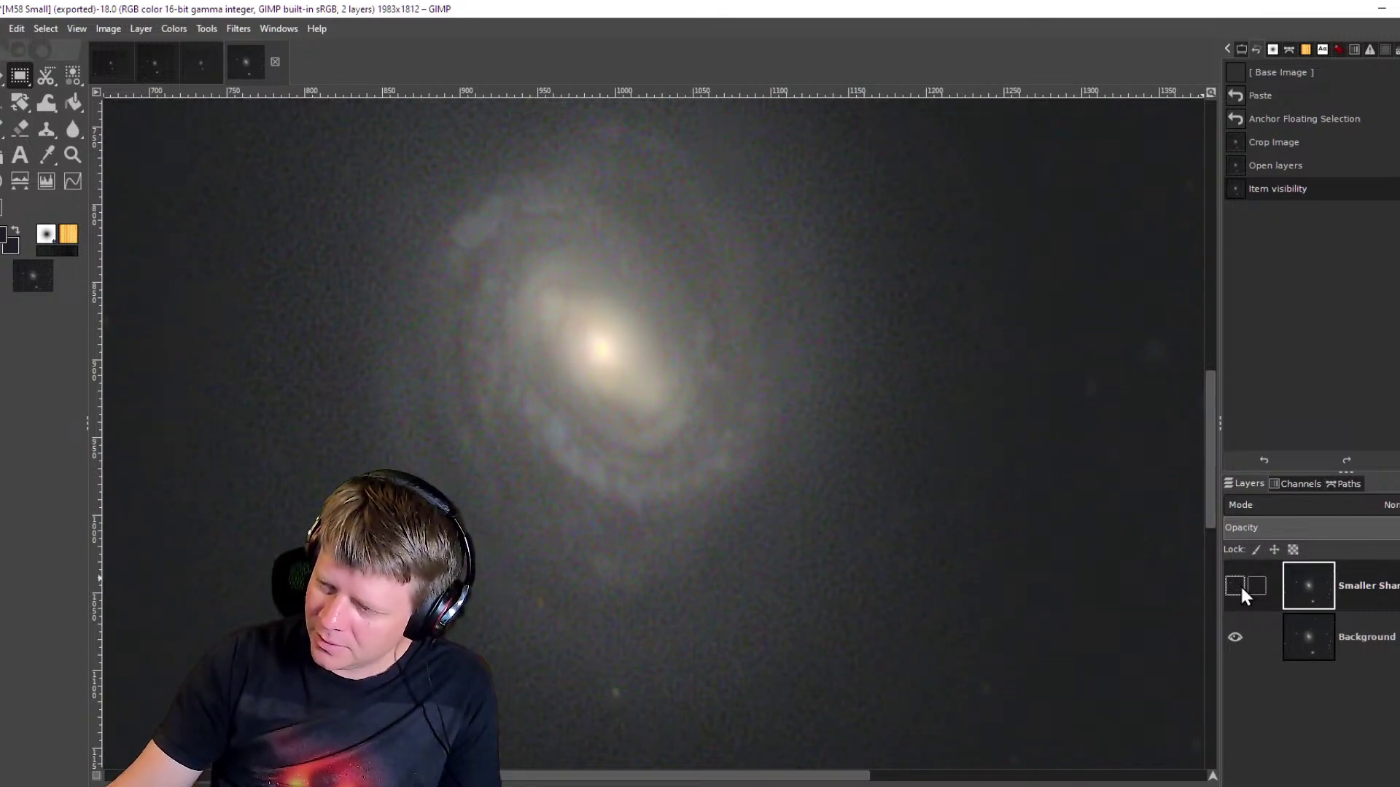
click(1239, 584)
Compare a small star below the galaxy with the sharpened layer repeatedly hidden and shown.
scroll(648, 421, down, 8)
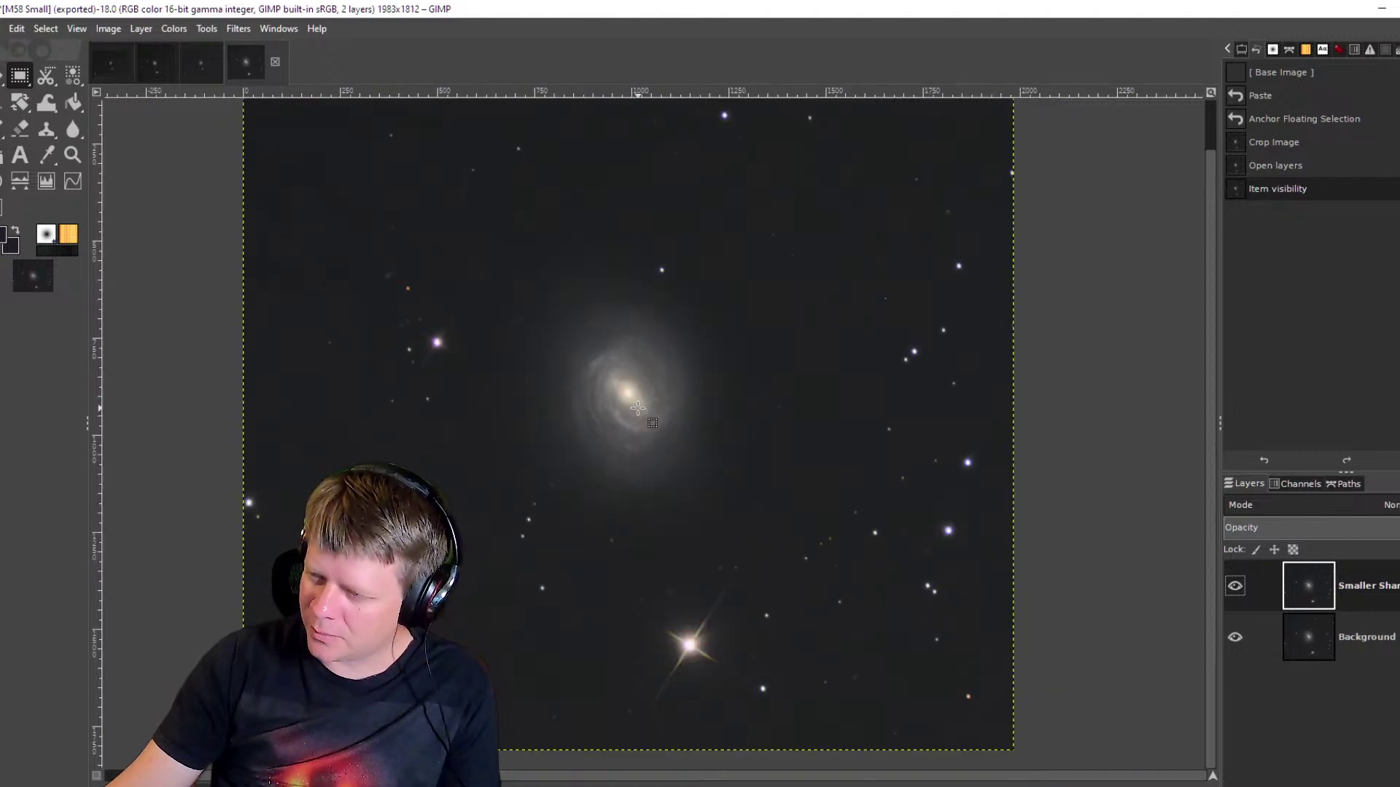
scroll(638, 408, up, 4)
scroll(661, 479, down, 2)
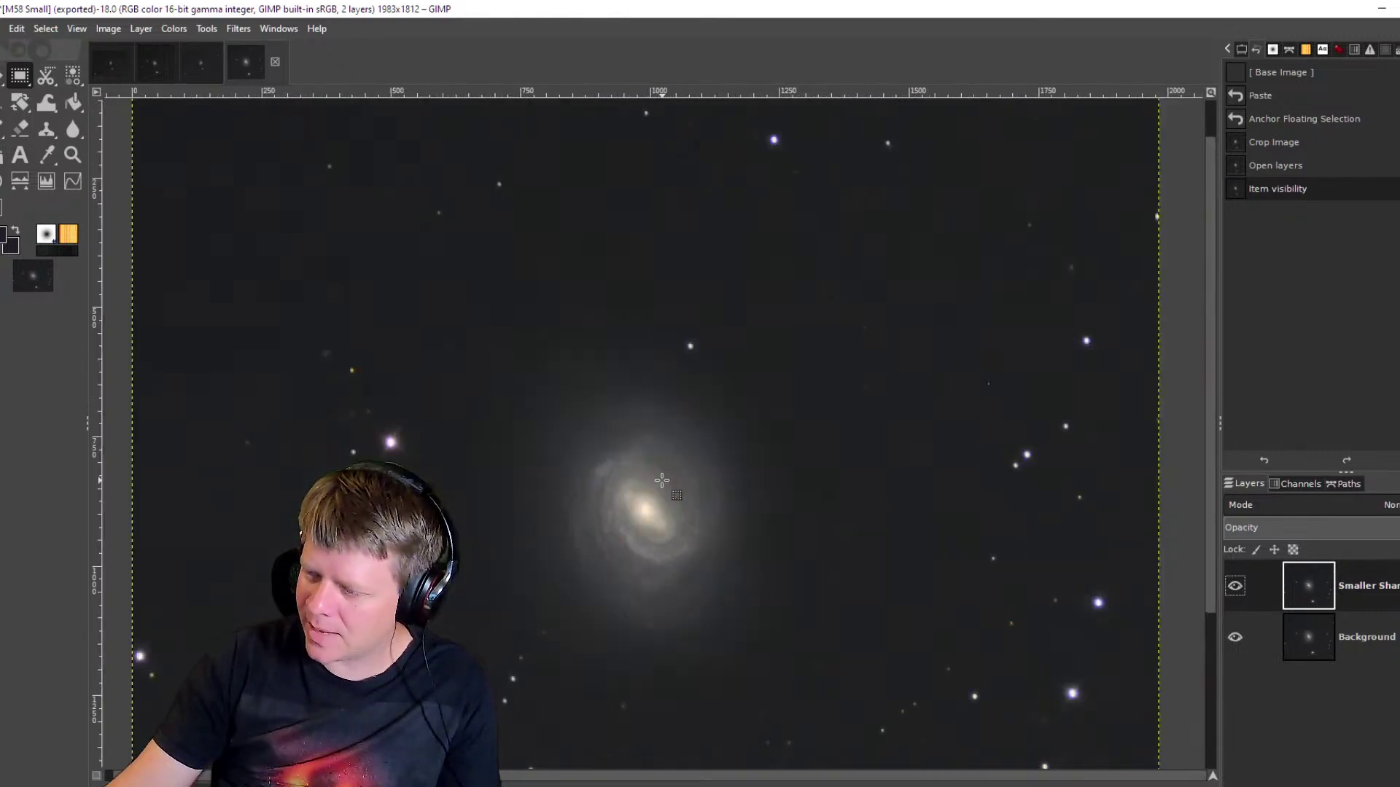
scroll(661, 479, down, 2)
scroll(675, 511, up, 2)
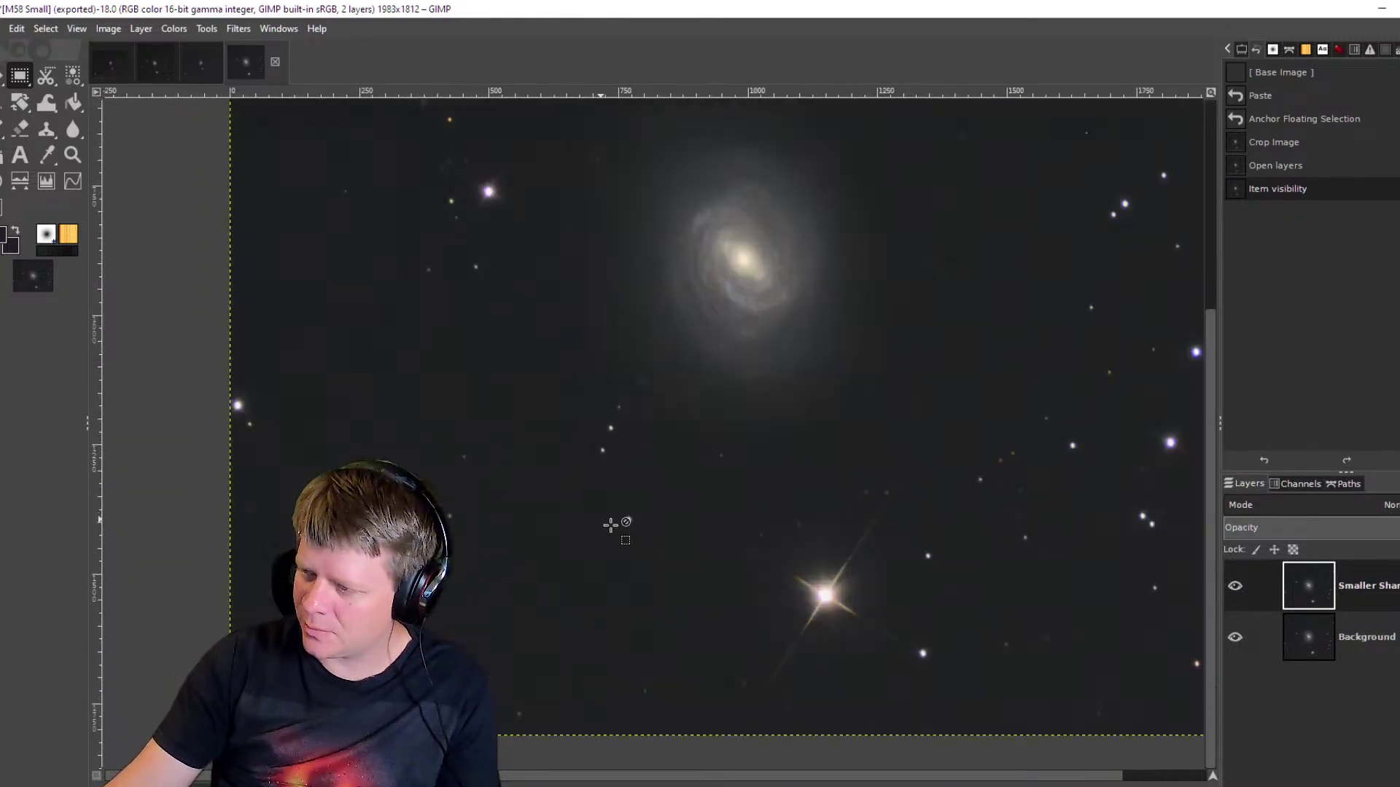
scroll(627, 520, up, 6)
scroll(647, 509, down, 1)
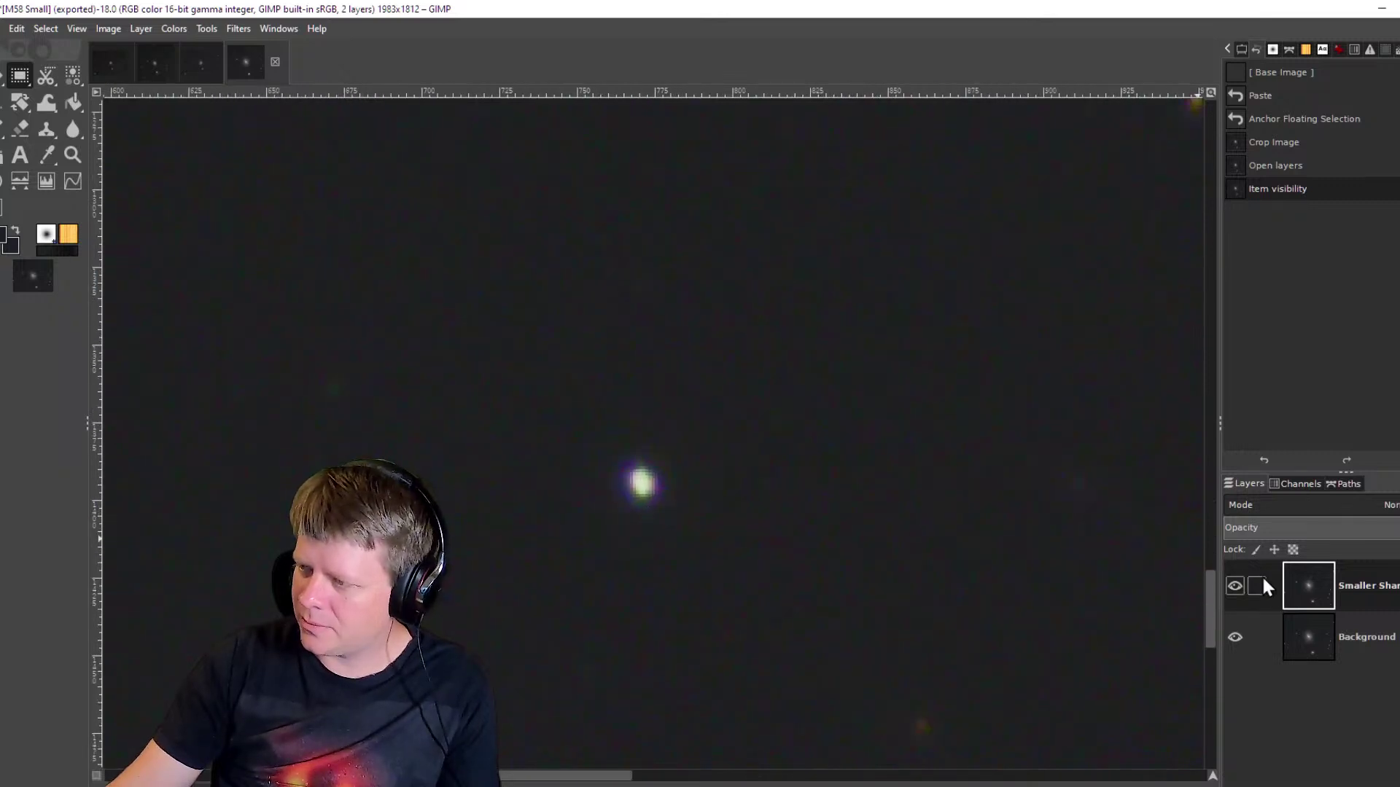
click(1234, 586)
click(1234, 586)
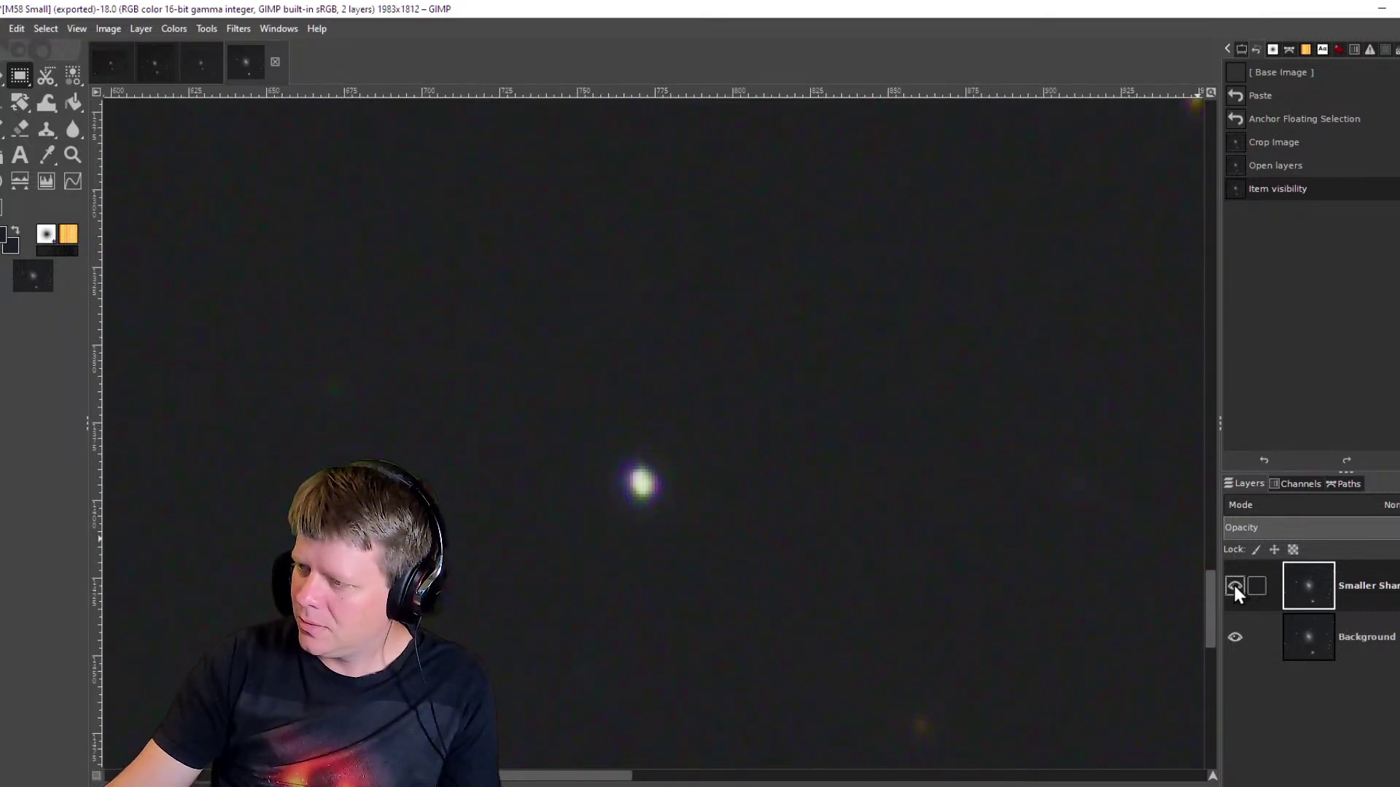
click(1235, 586)
click(1234, 586)
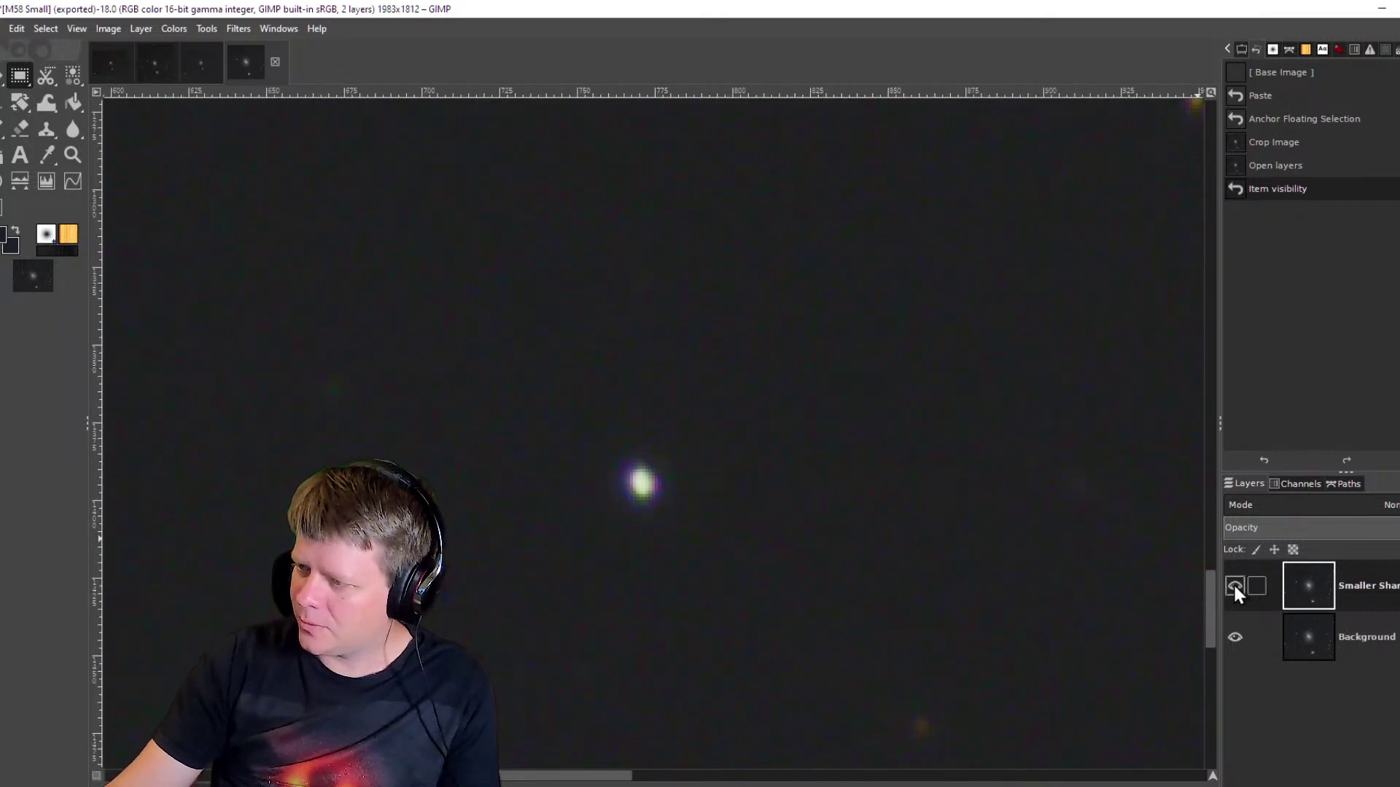
click(1234, 586)
click(1234, 586)
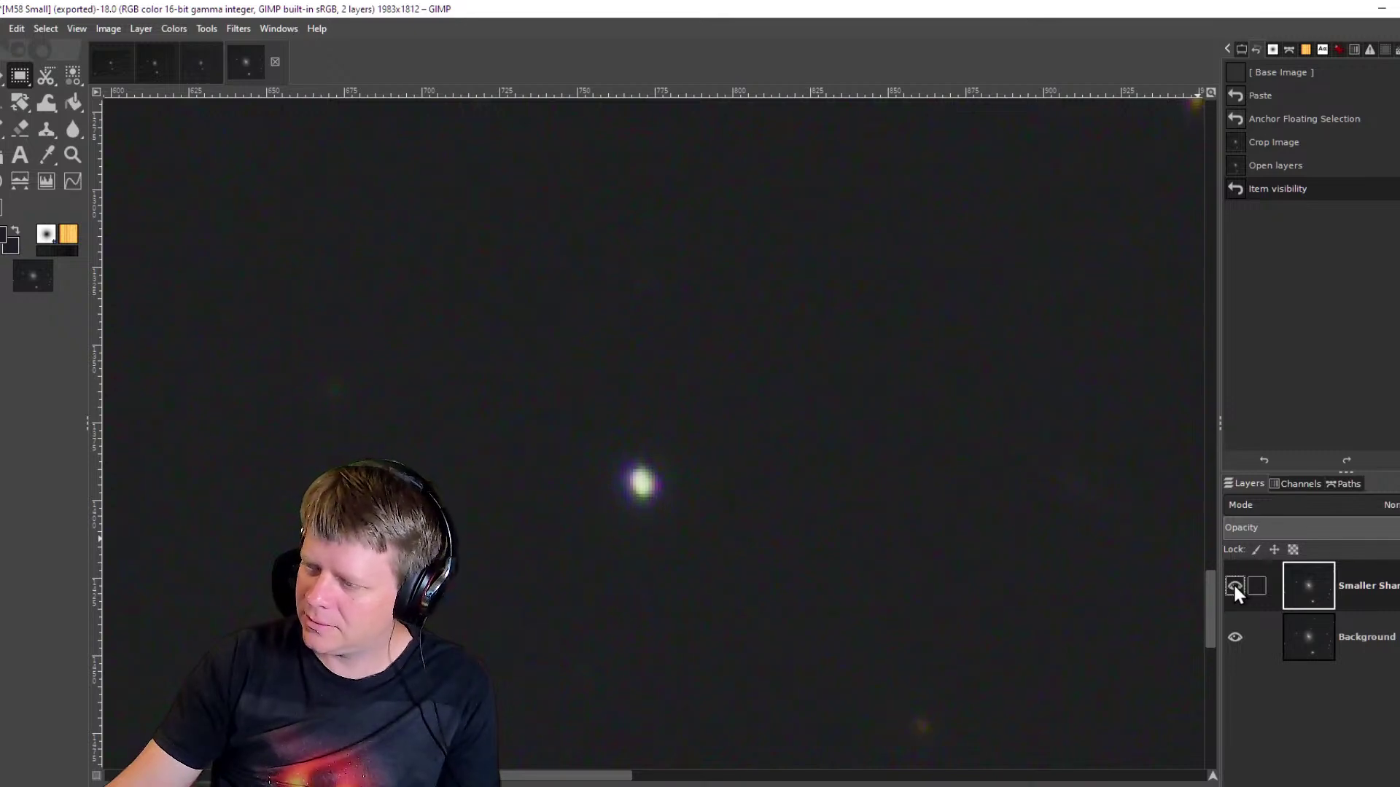
click(1234, 586)
click(1235, 586)
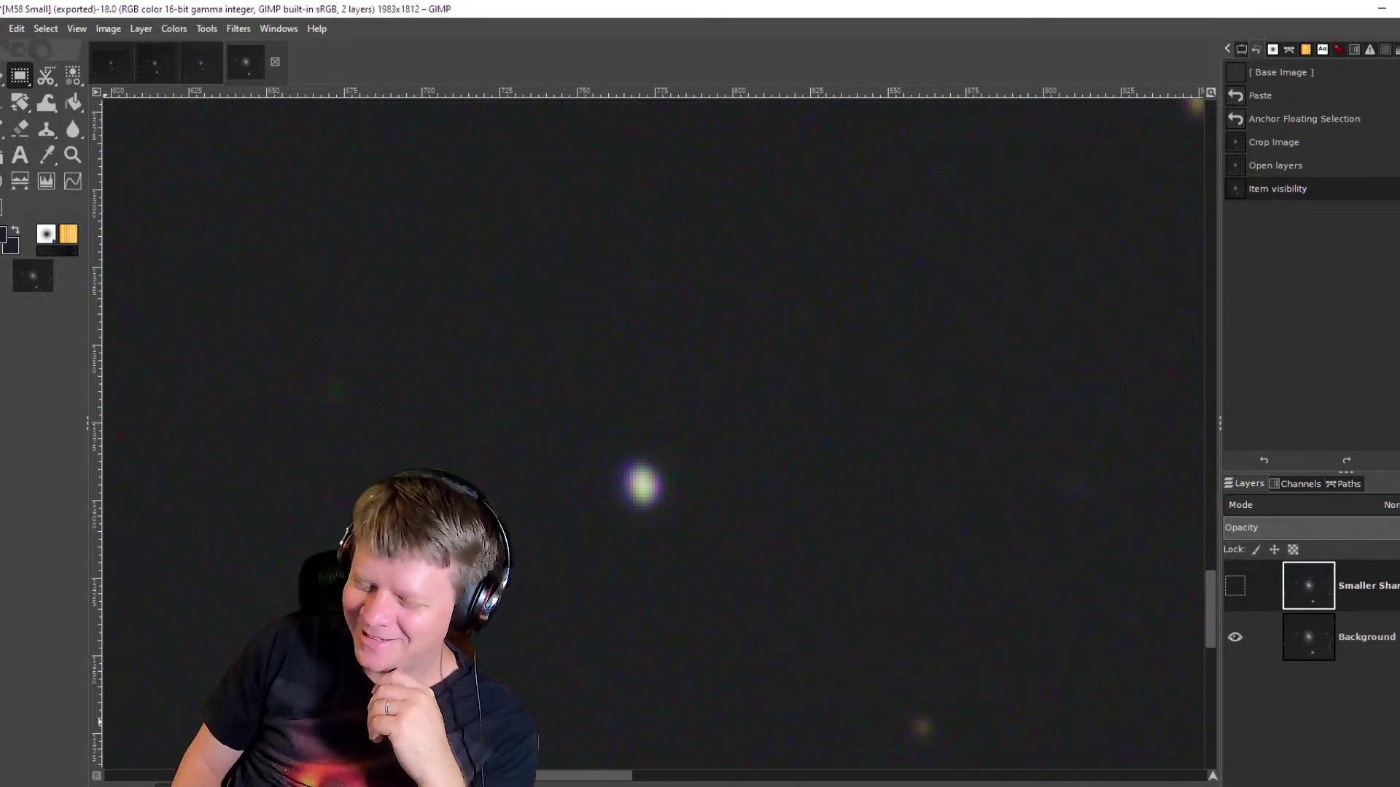
click(1235, 586)
click(1234, 586)
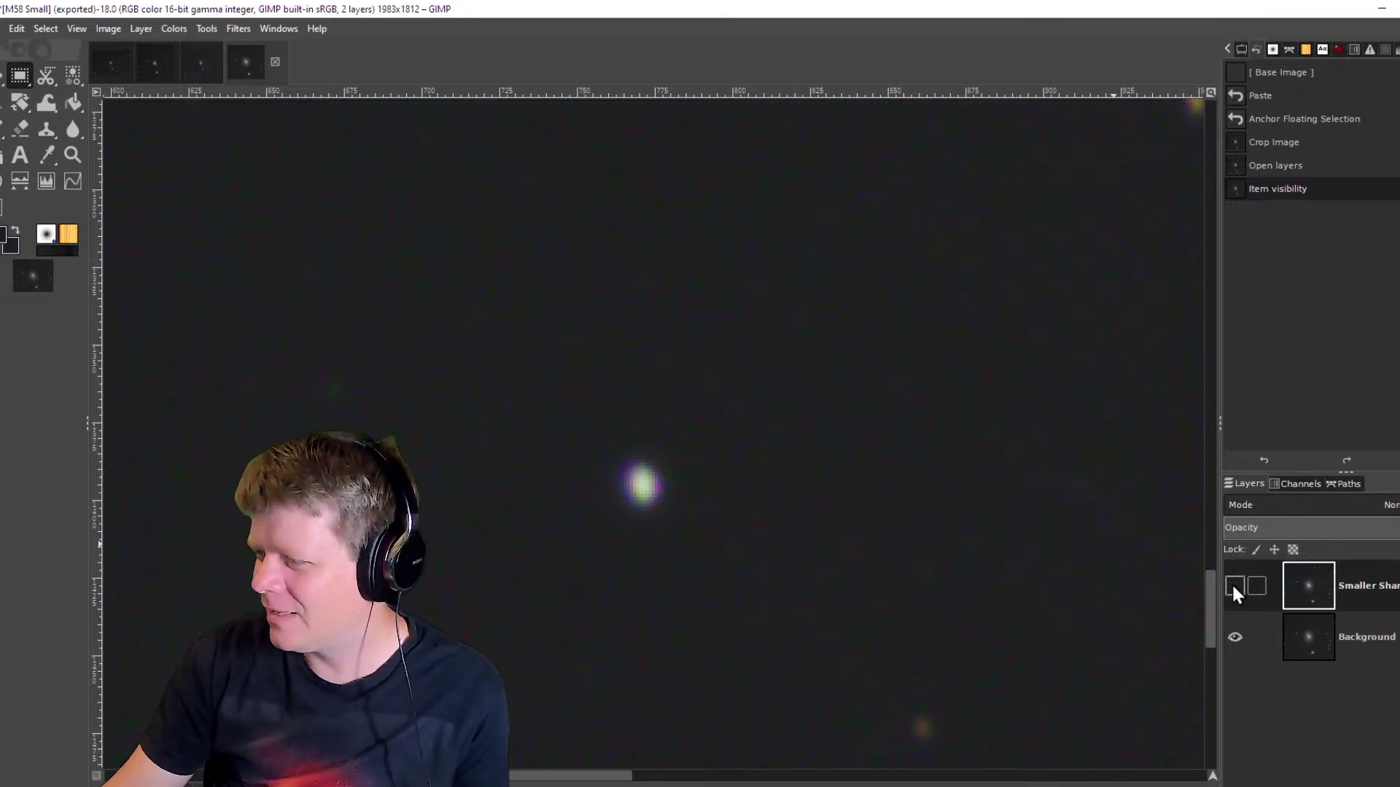
click(1234, 587)
scroll(865, 465, down, 4)
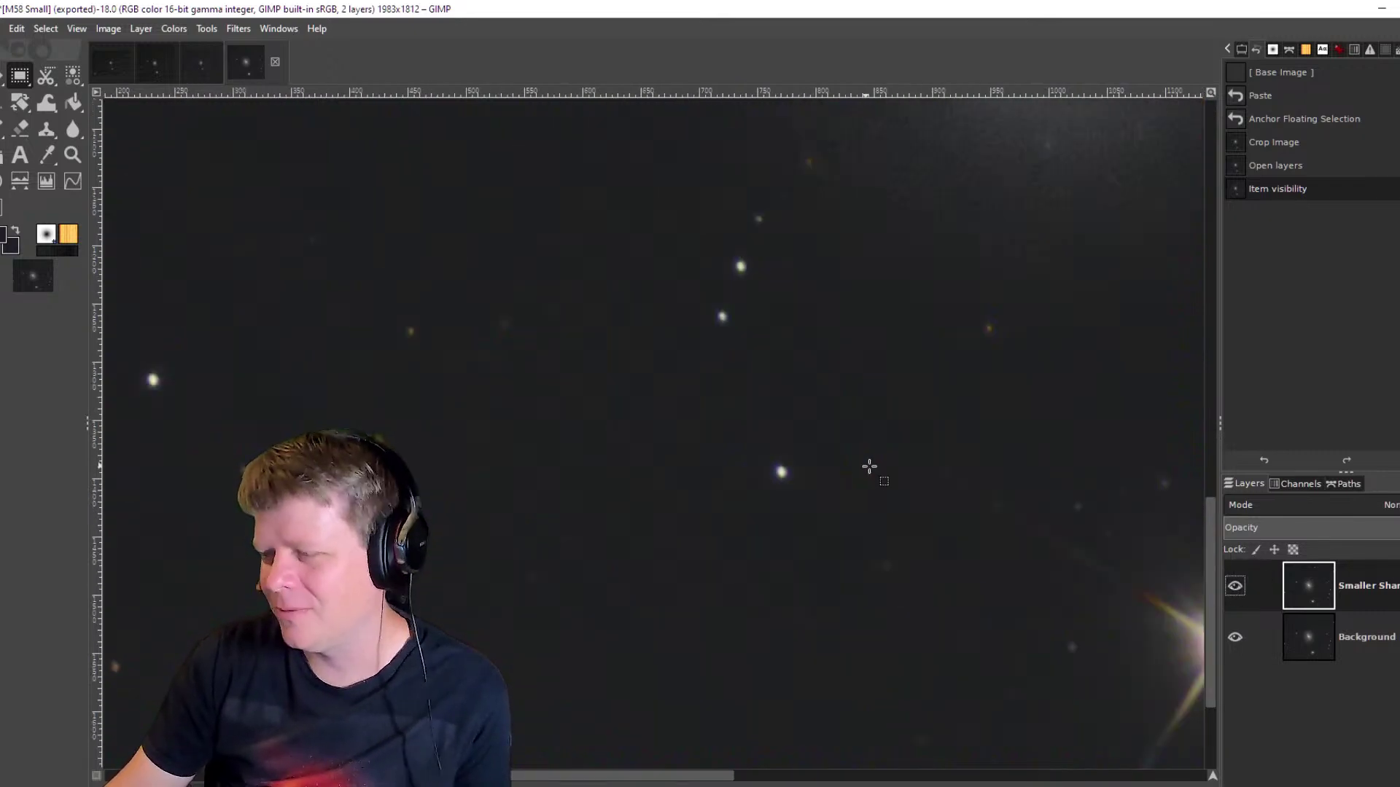
ctrl+click(1109, 310)
drag(1094, 342, 756, 578)
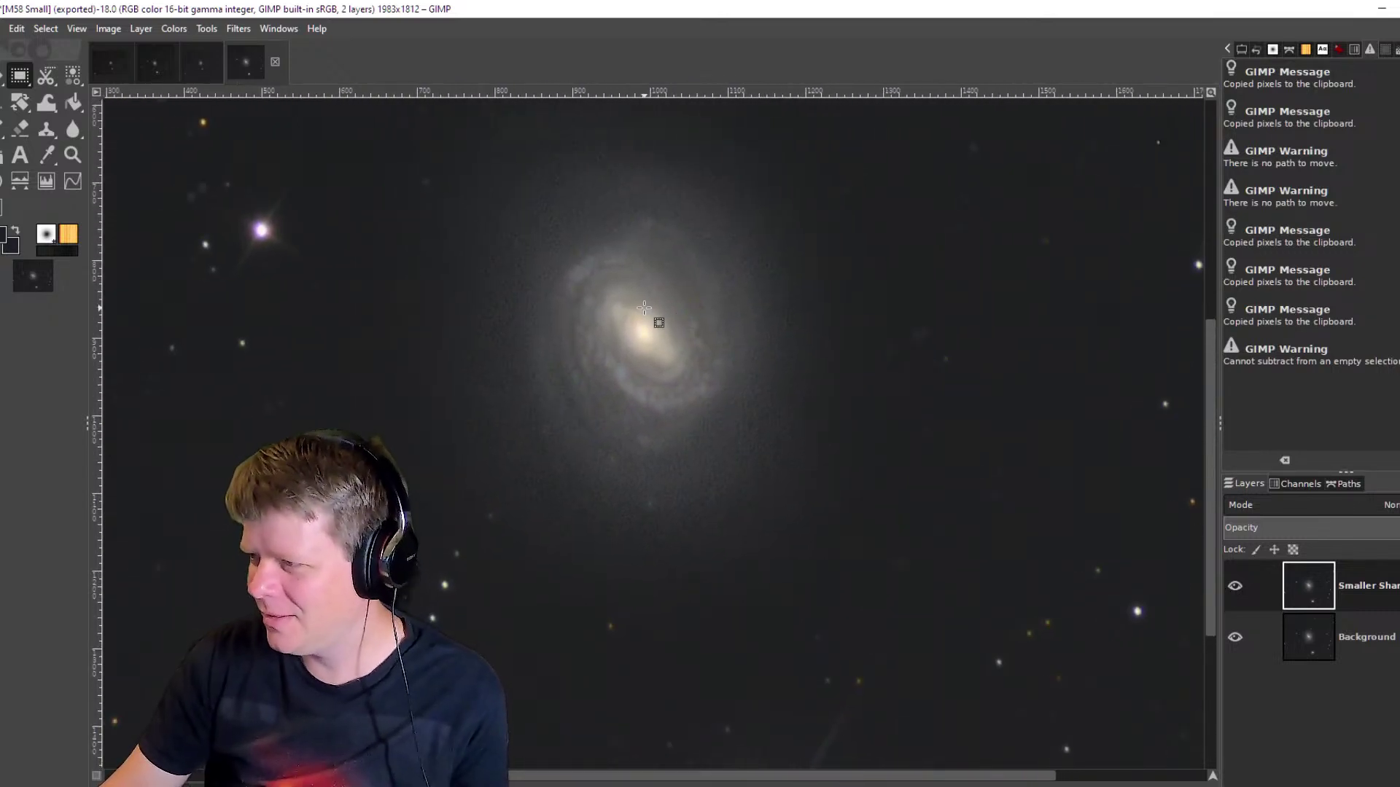
scroll(657, 313, up, 3)
scroll(642, 314, down, 1)
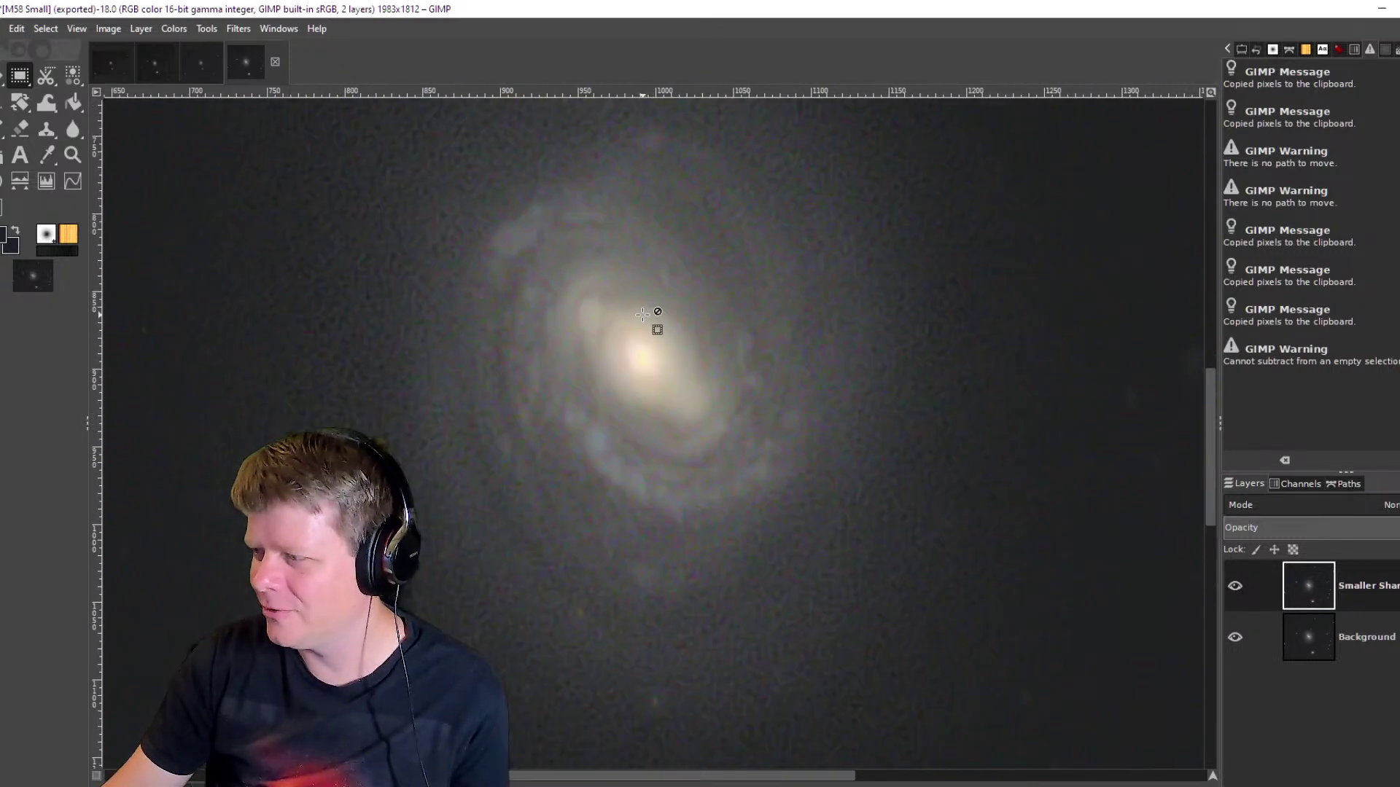
right_click(1306, 587)
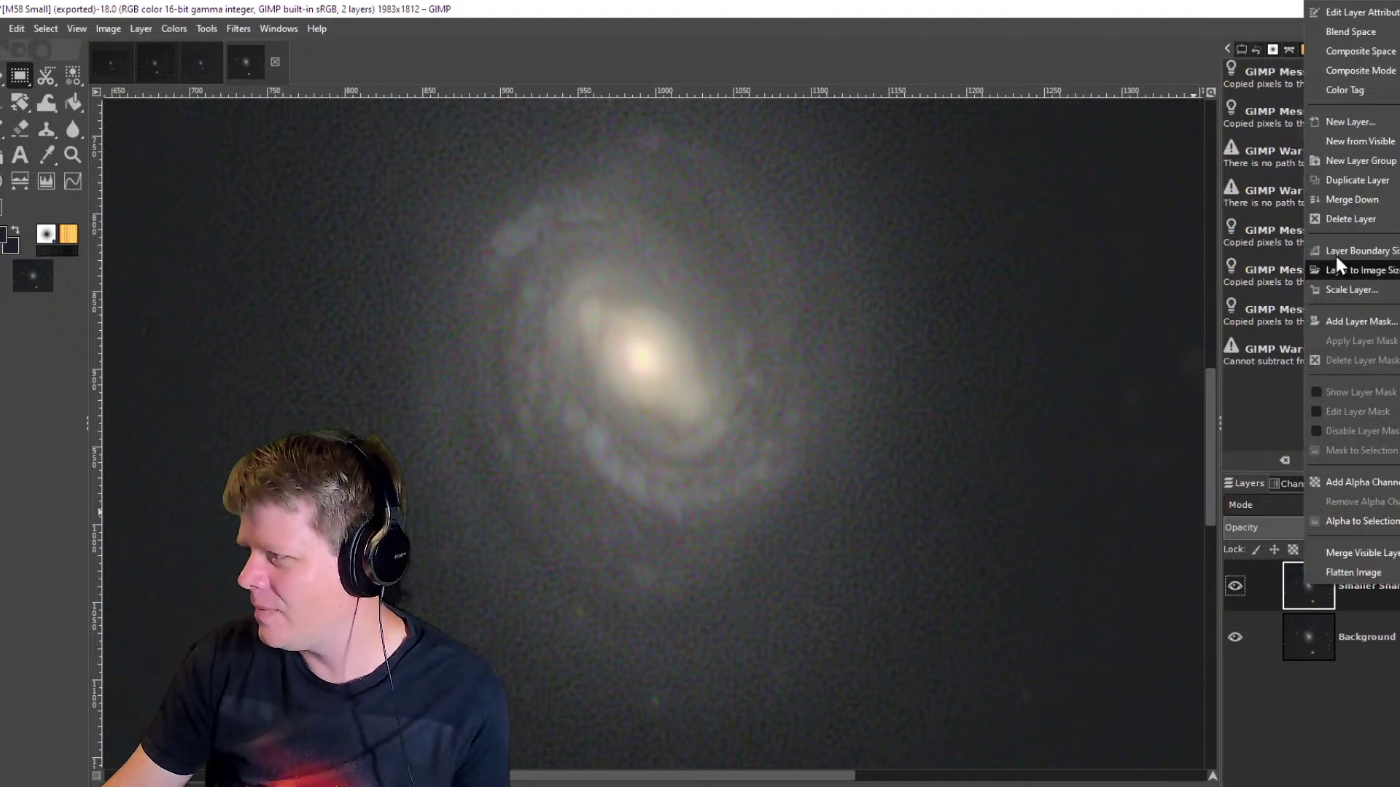
click(1375, 324)
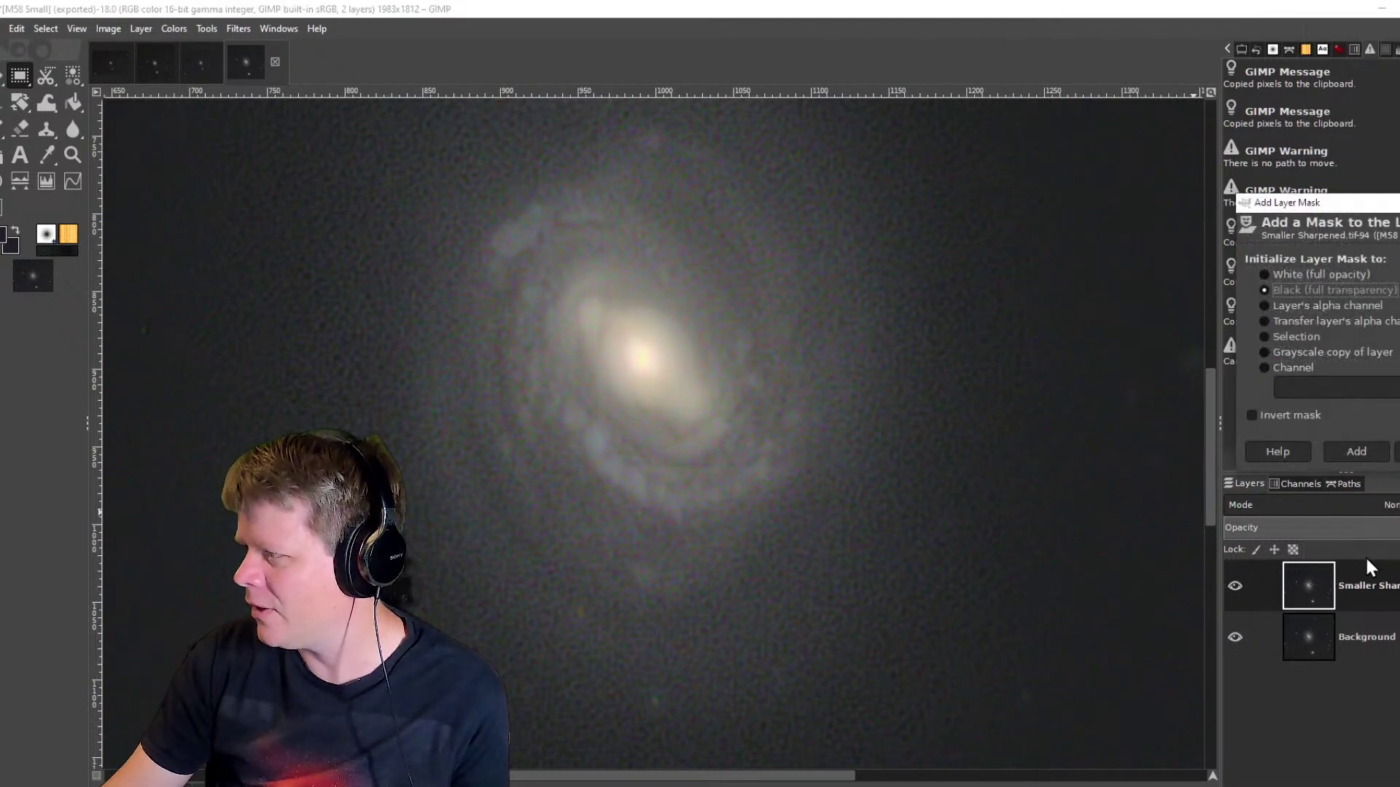
click(1300, 287)
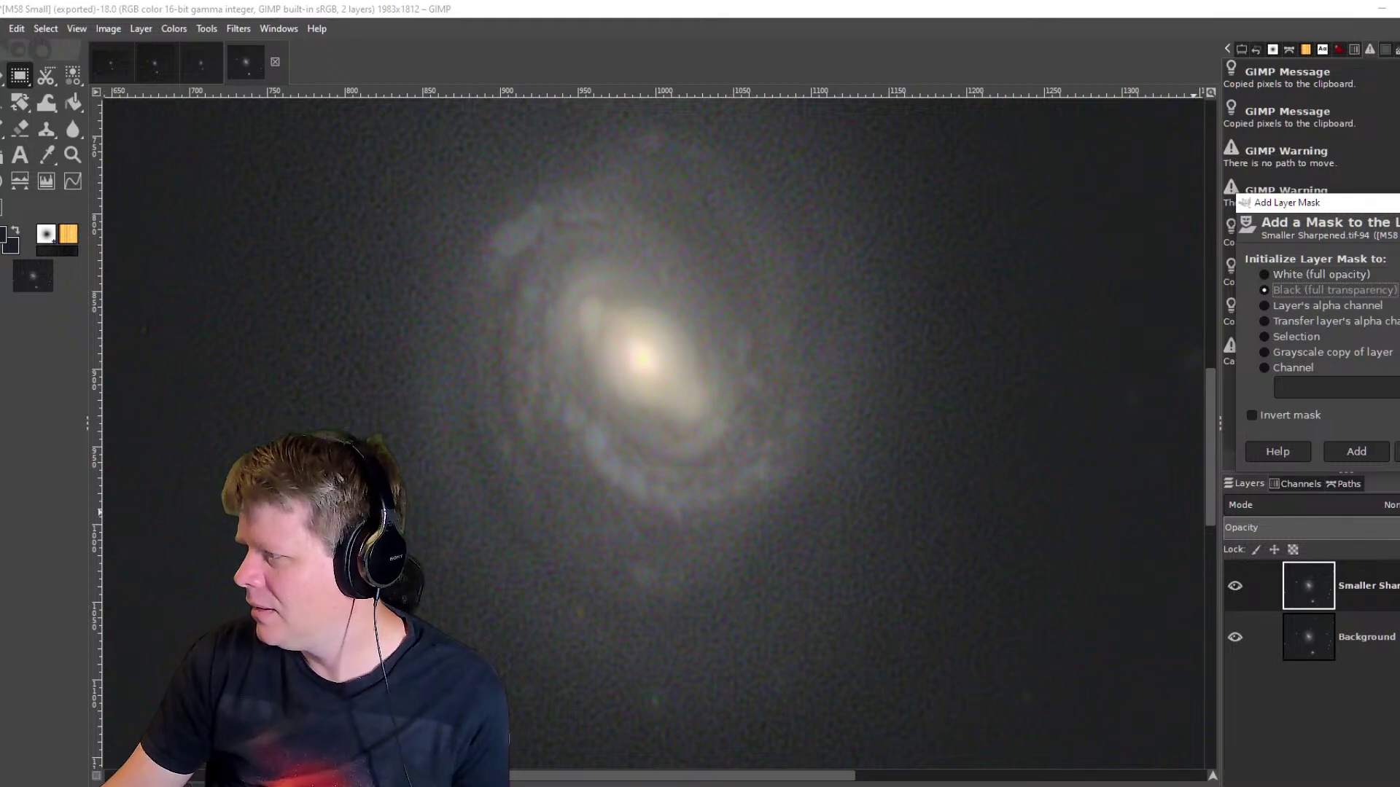
click(1397, 452)
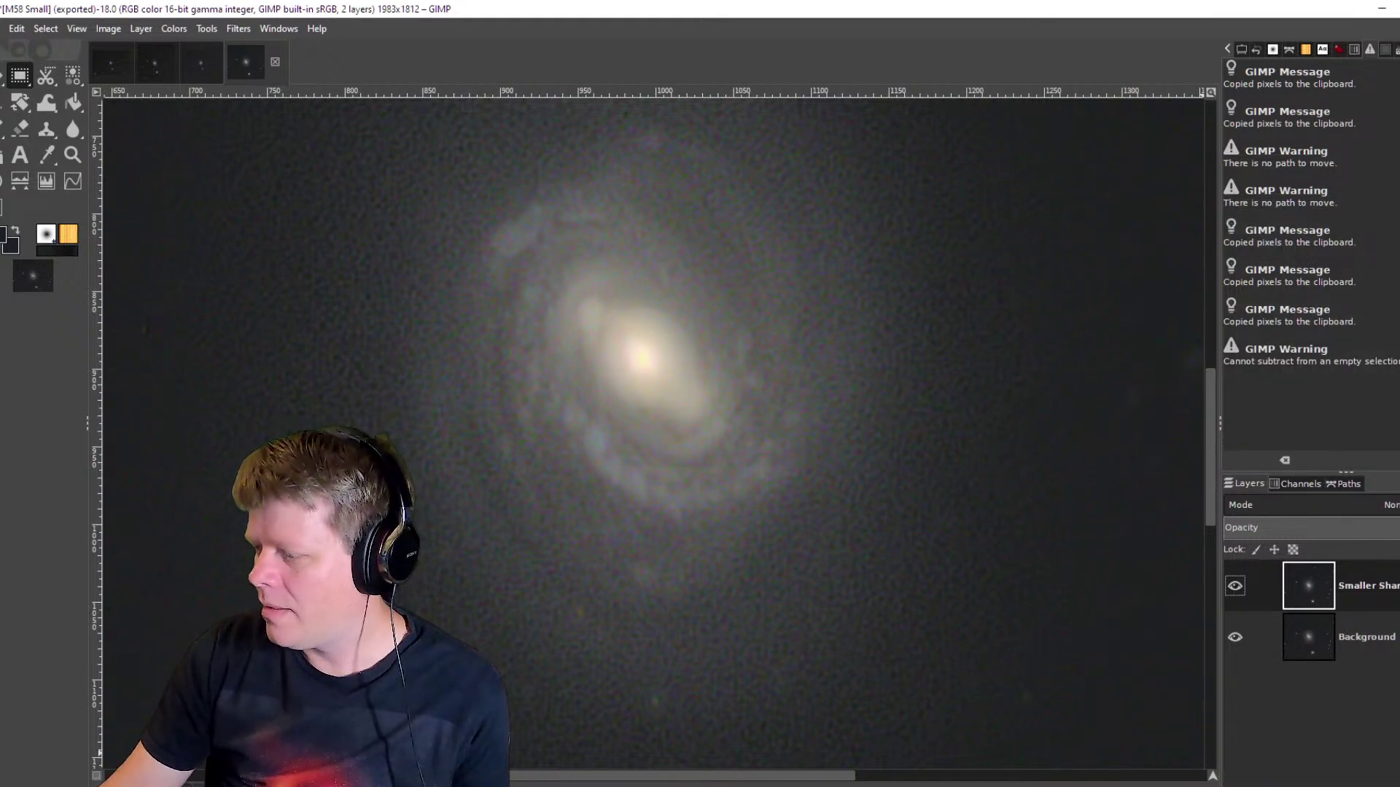
Switch to Deep Sky DeTools, set processing to Preview and load Smaller Sharpened.tif as the input image.
key(alt+Tab)
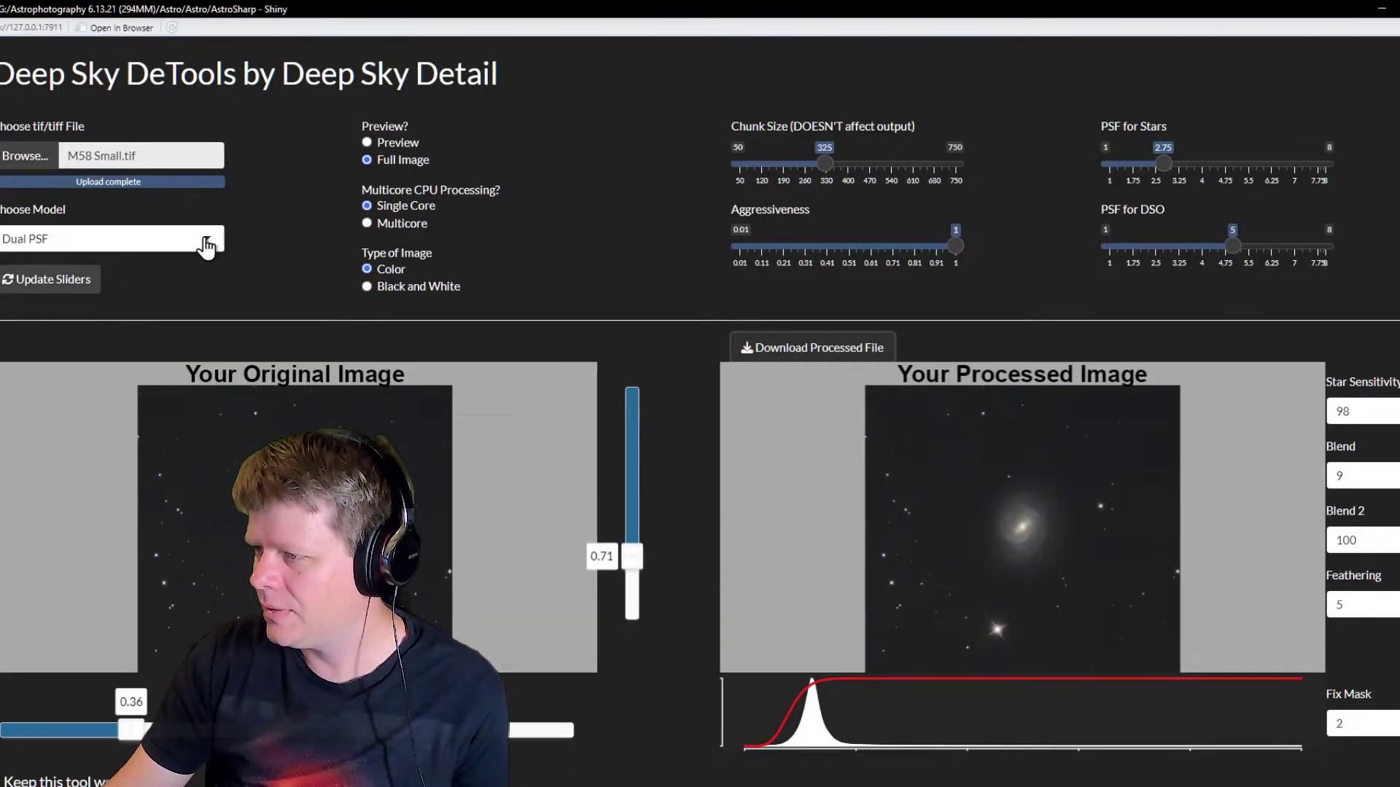
click(26, 156)
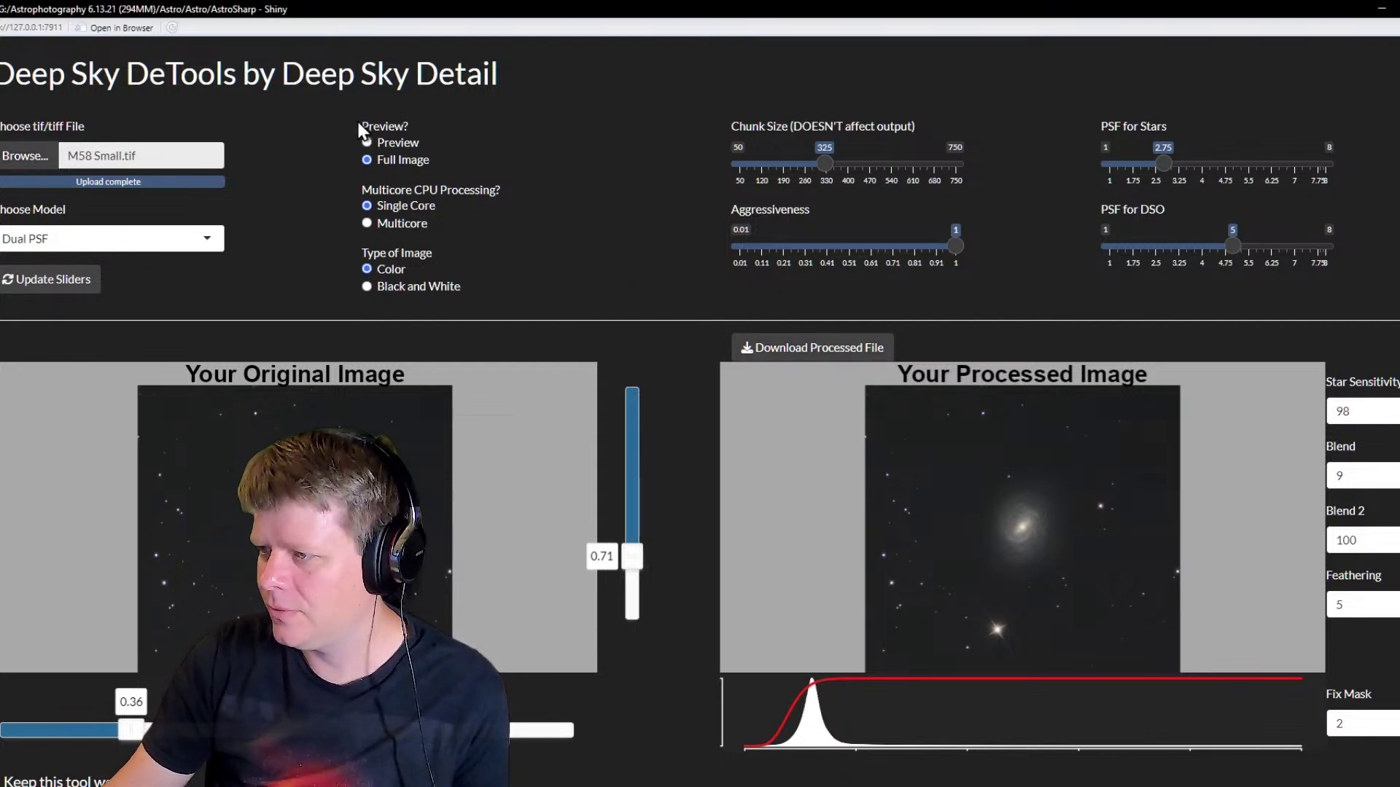
click(392, 146)
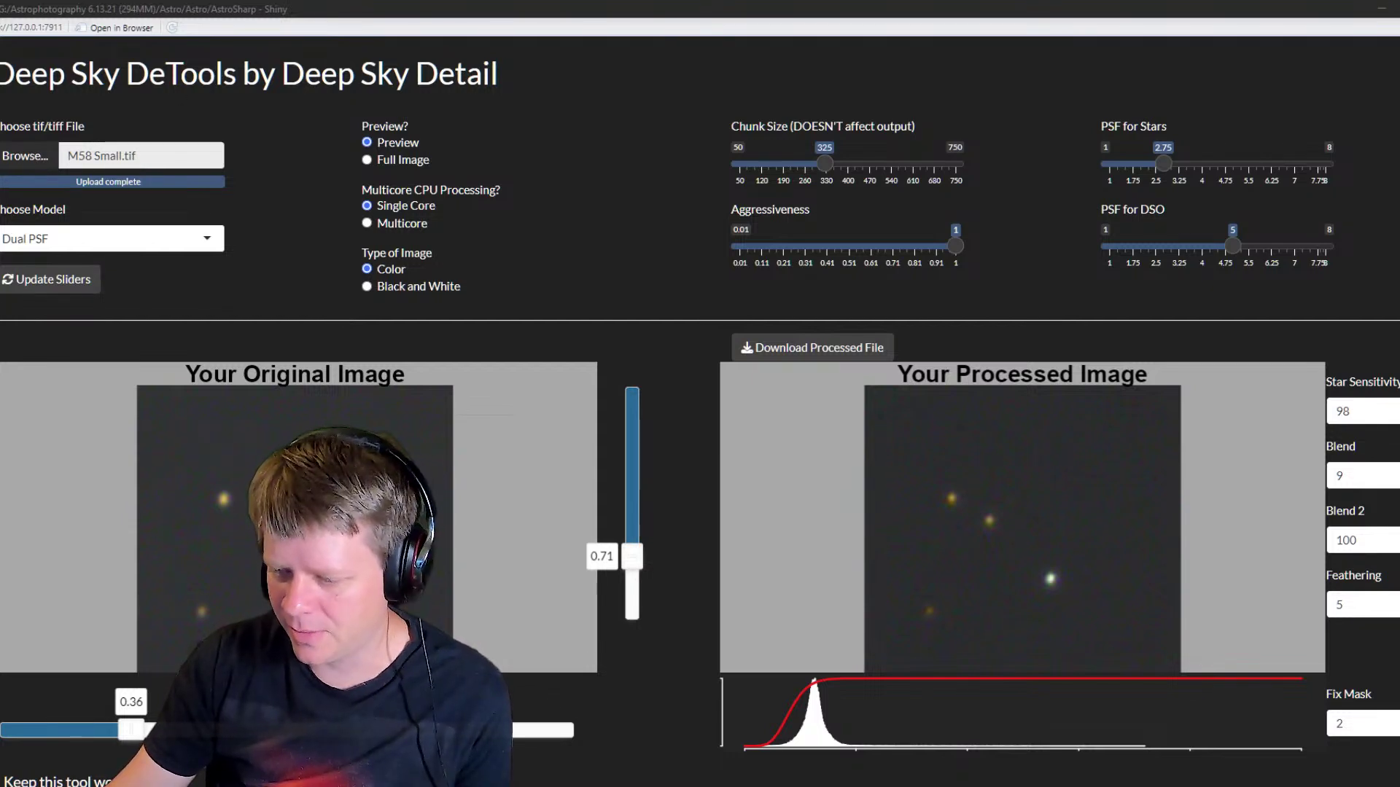
key(Return)
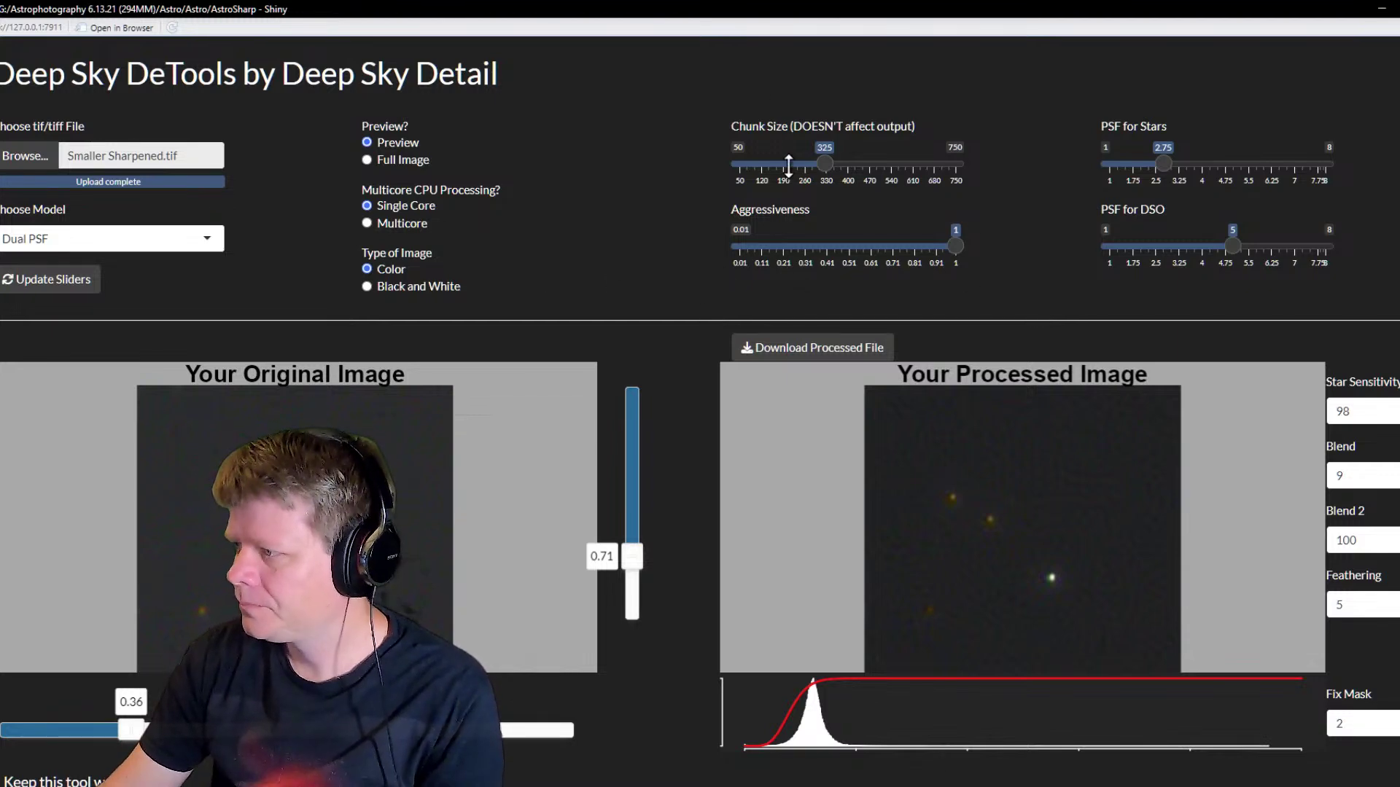
Choose the AstroClean model and process the full image instead of the preview.
click(207, 239)
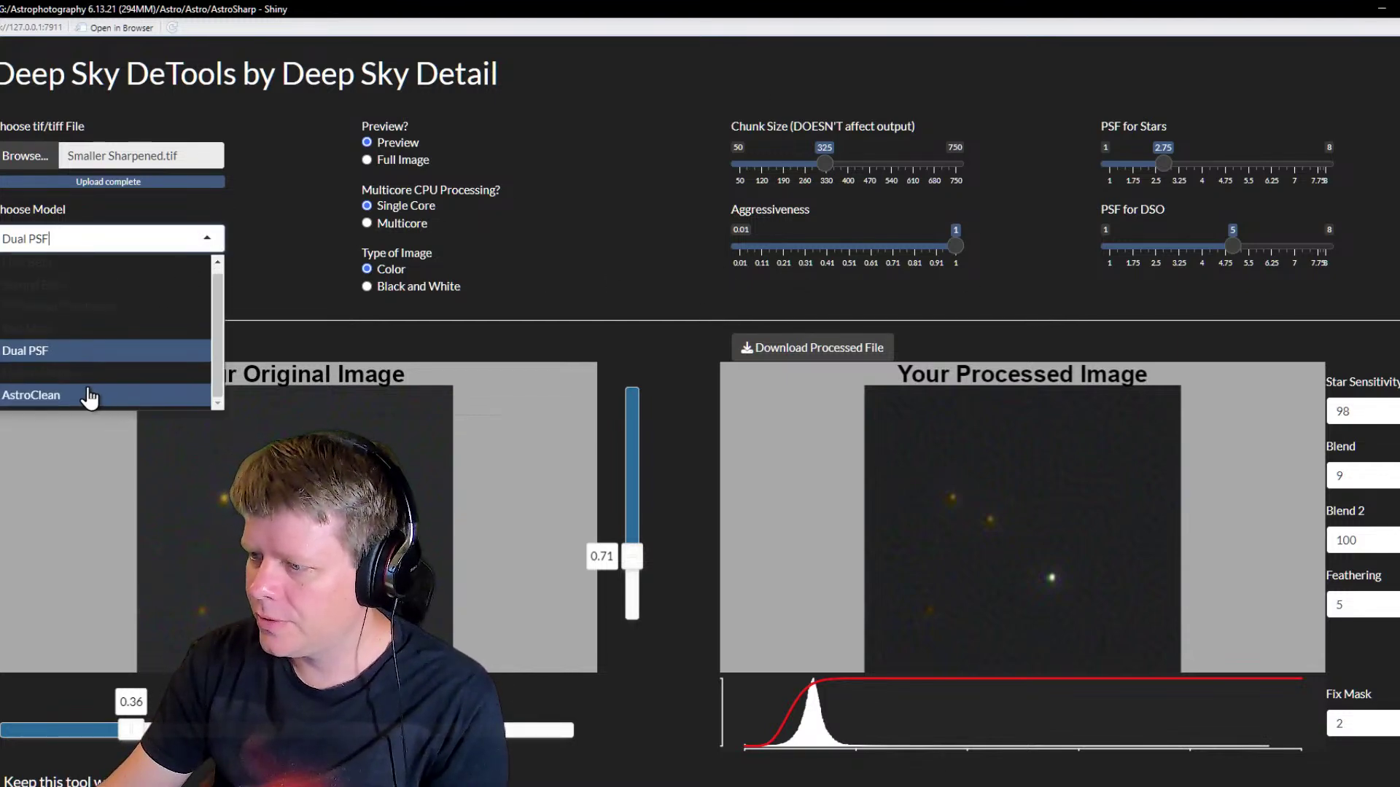
click(89, 396)
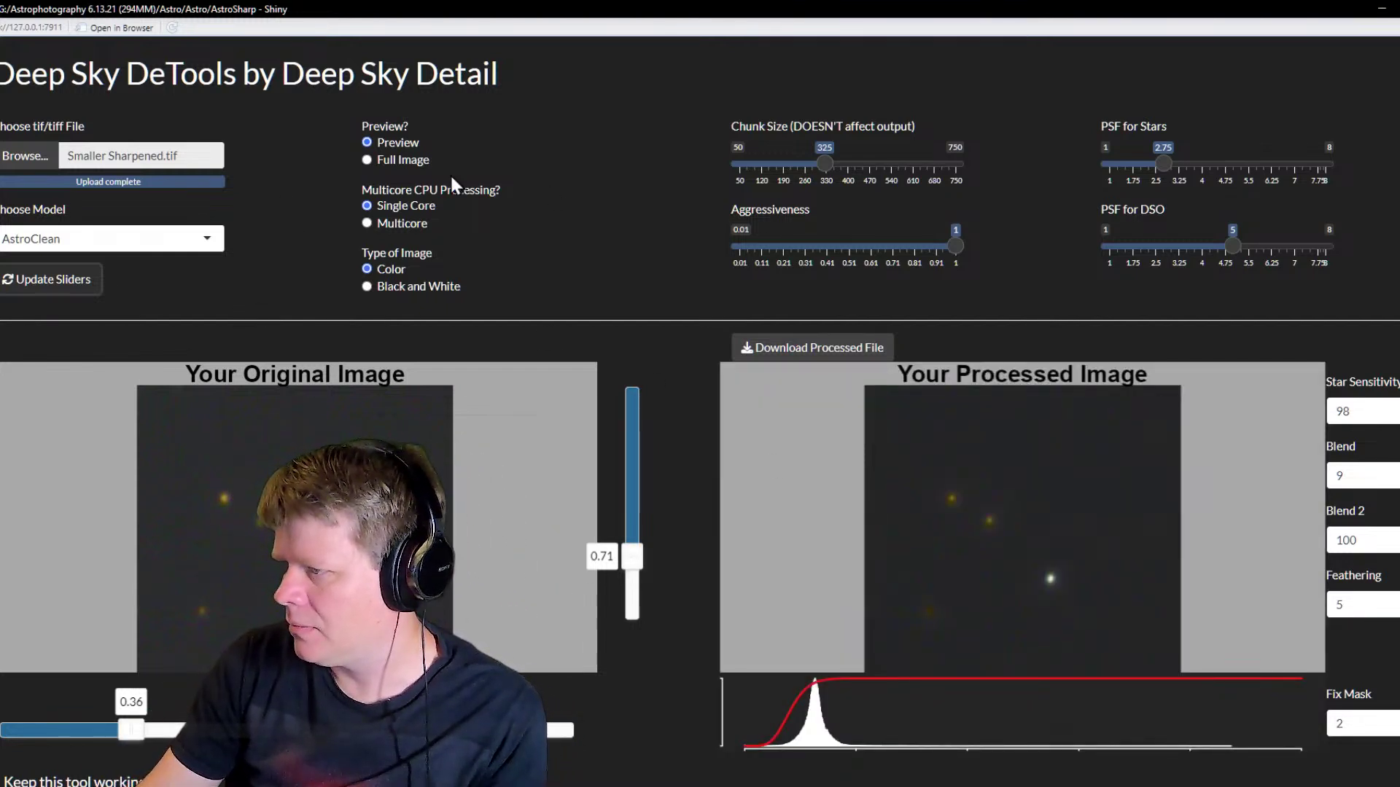
click(366, 160)
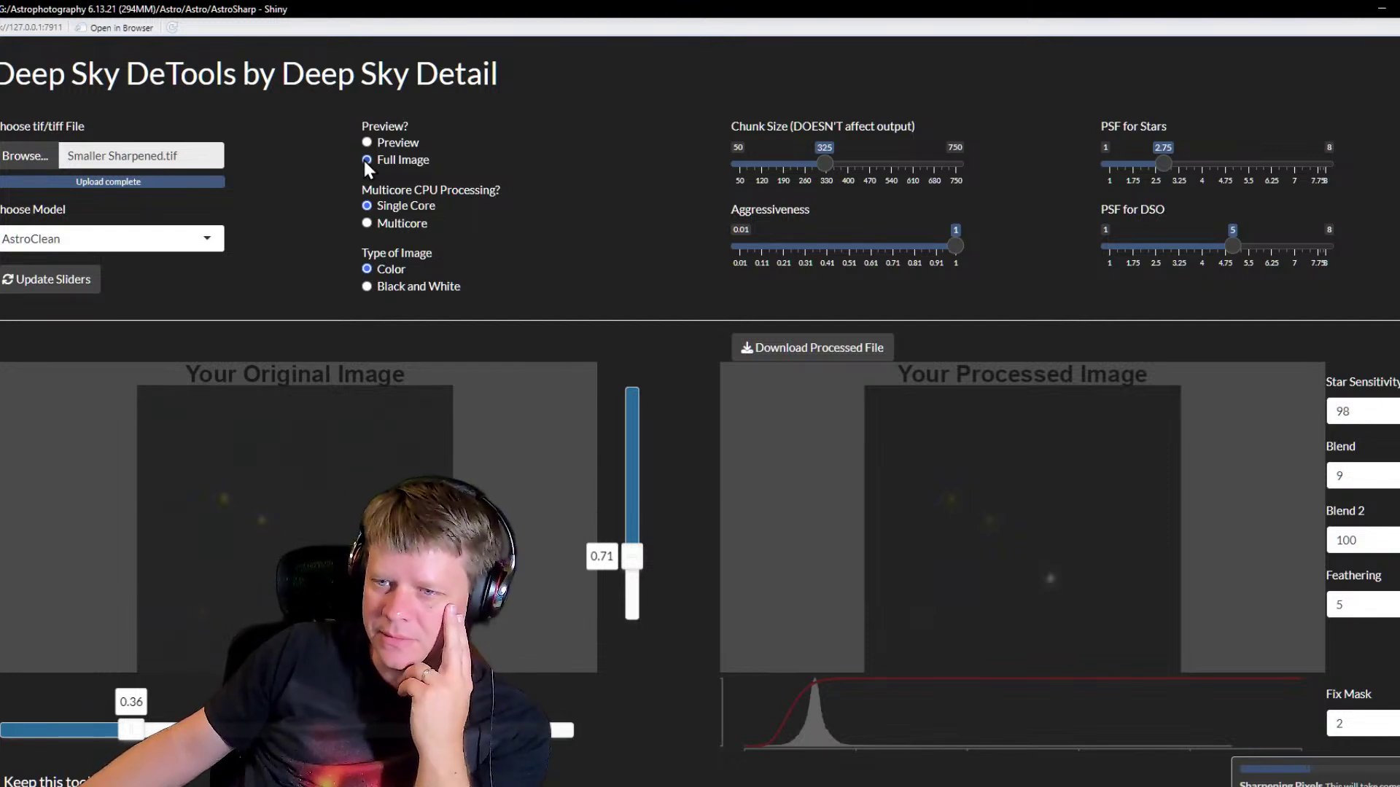
click(367, 159)
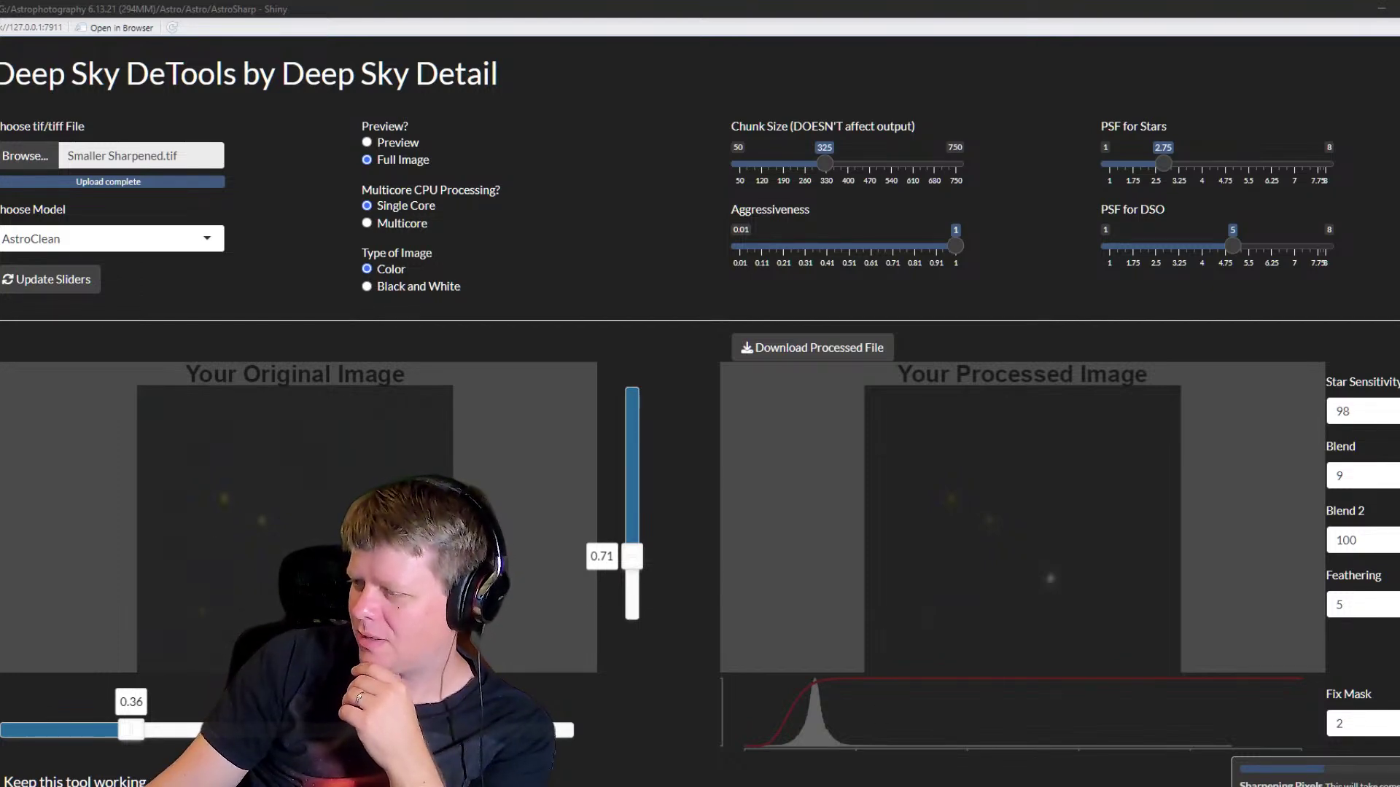
Switch to GIMP, compare the galaxy and its surrounding field with the sharpened layer hidden and shown, and select the Background layer.
key(alt+Tab)
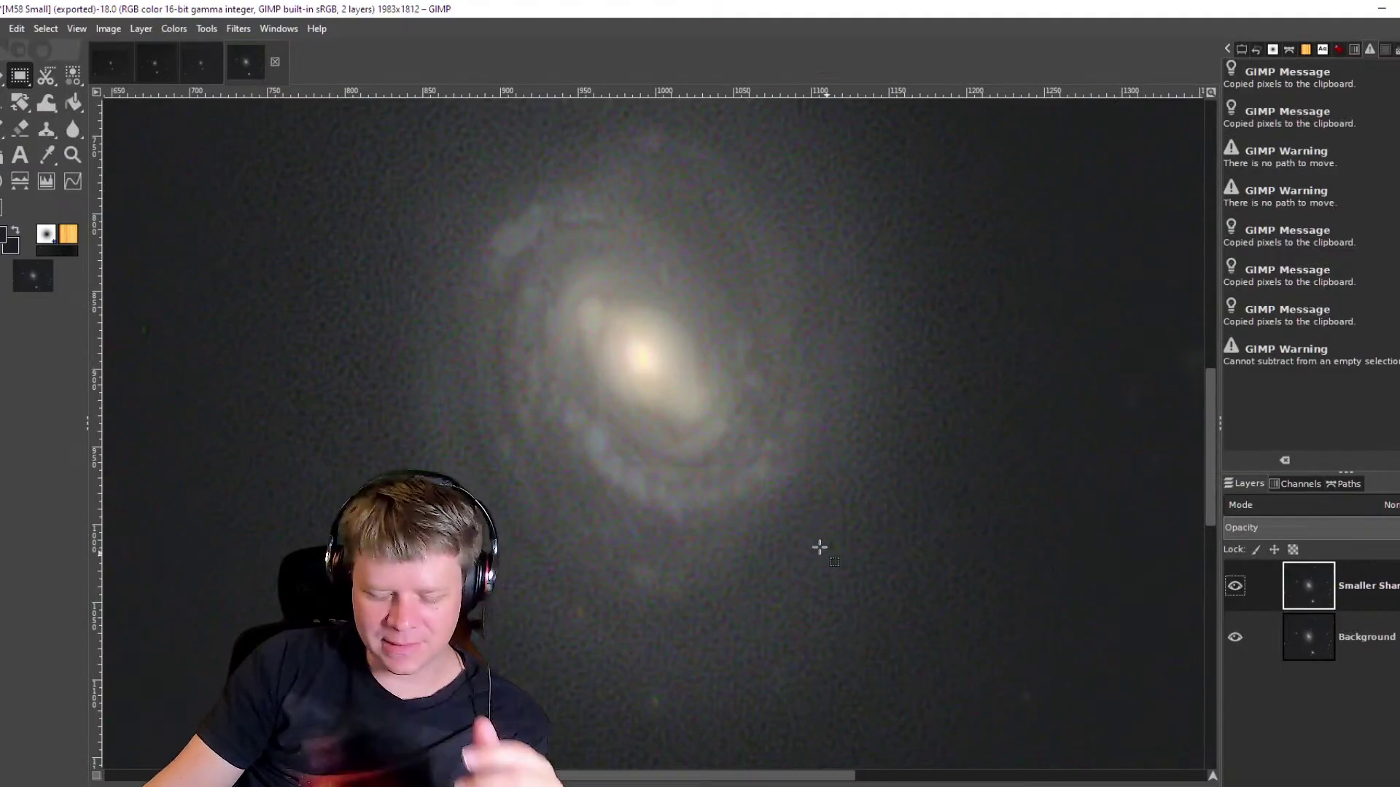
scroll(722, 474, down, 3)
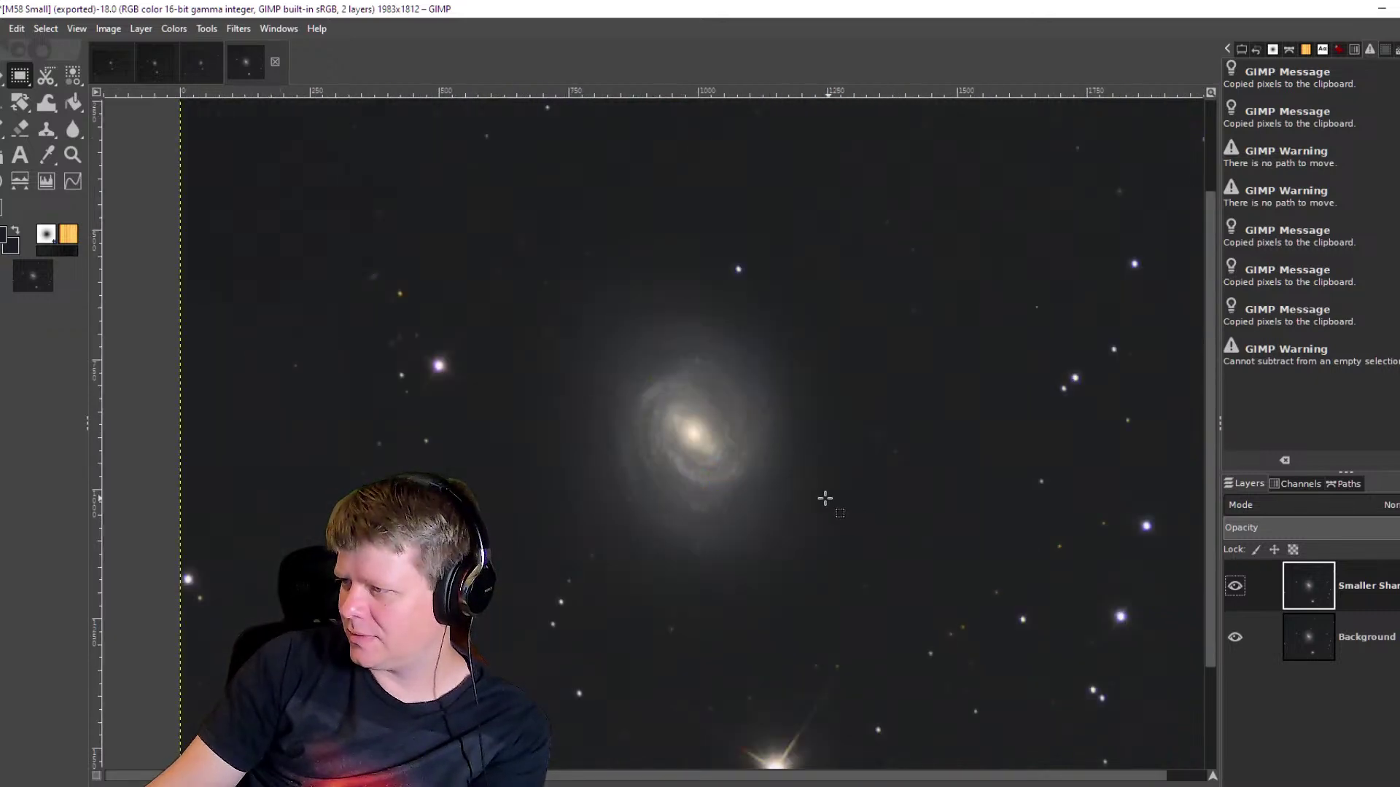
scroll(802, 494, down, 3)
scroll(931, 534, up, 2)
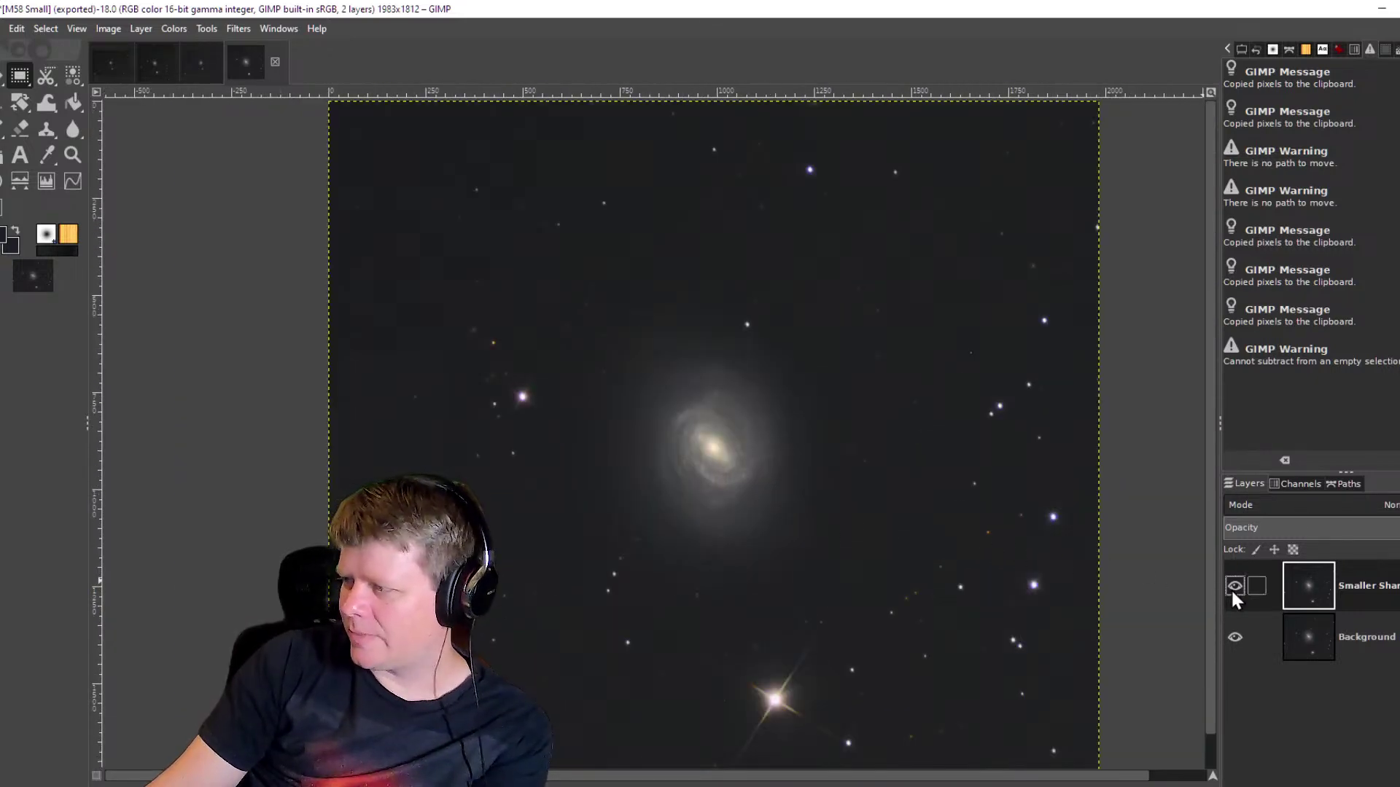
scroll(734, 477, up, 1)
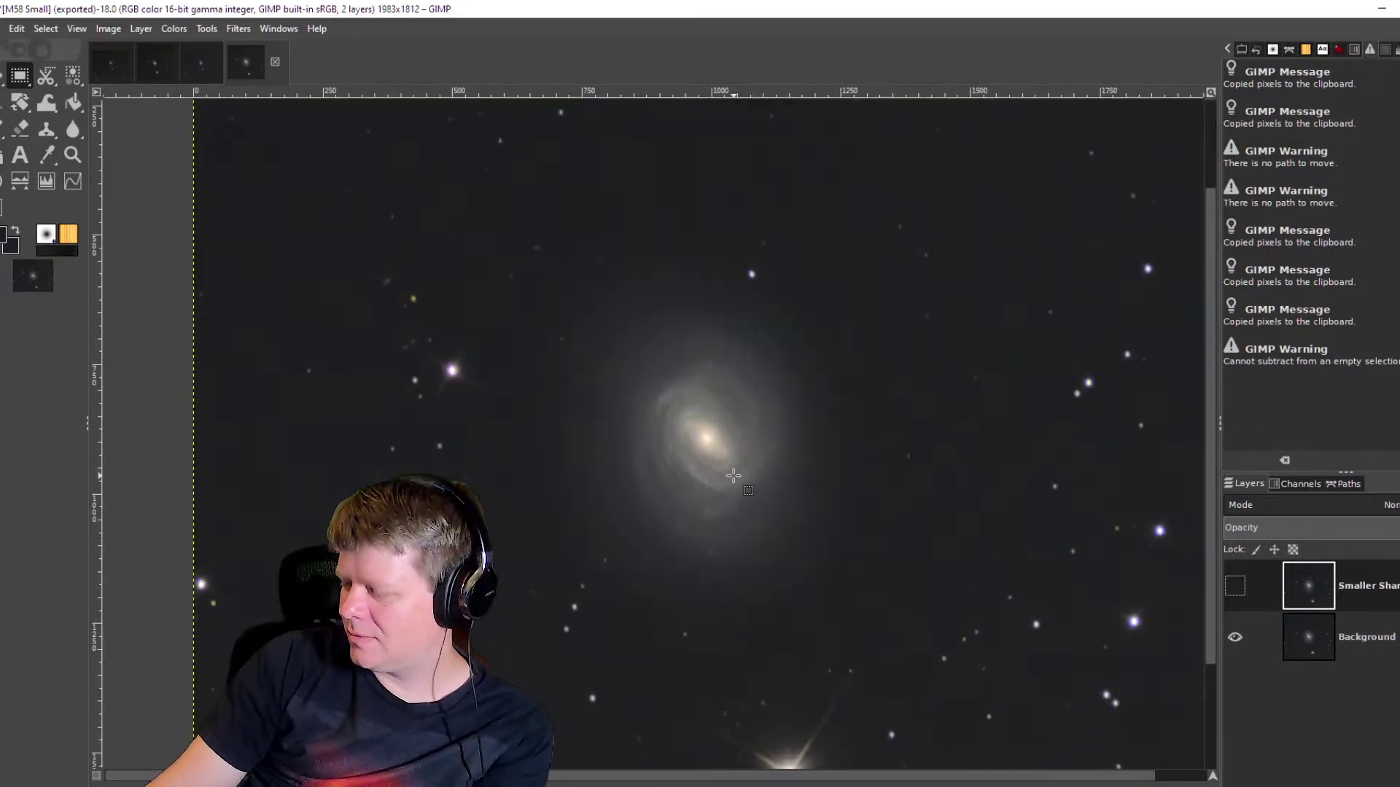
scroll(902, 517, down, 1)
click(1383, 647)
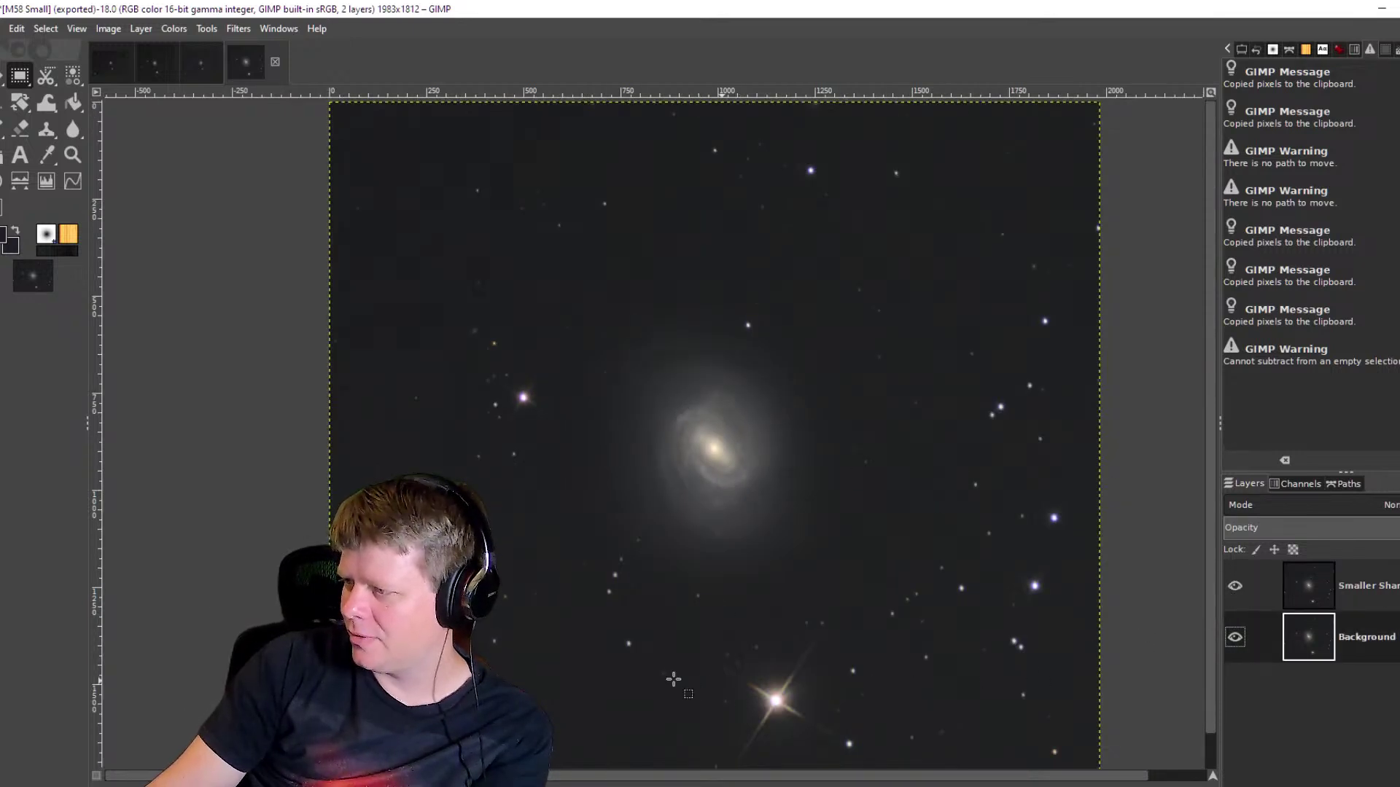
Compare the row of small stars below the galaxy with the sharpened layer hidden and shown.
scroll(640, 664, up, 5)
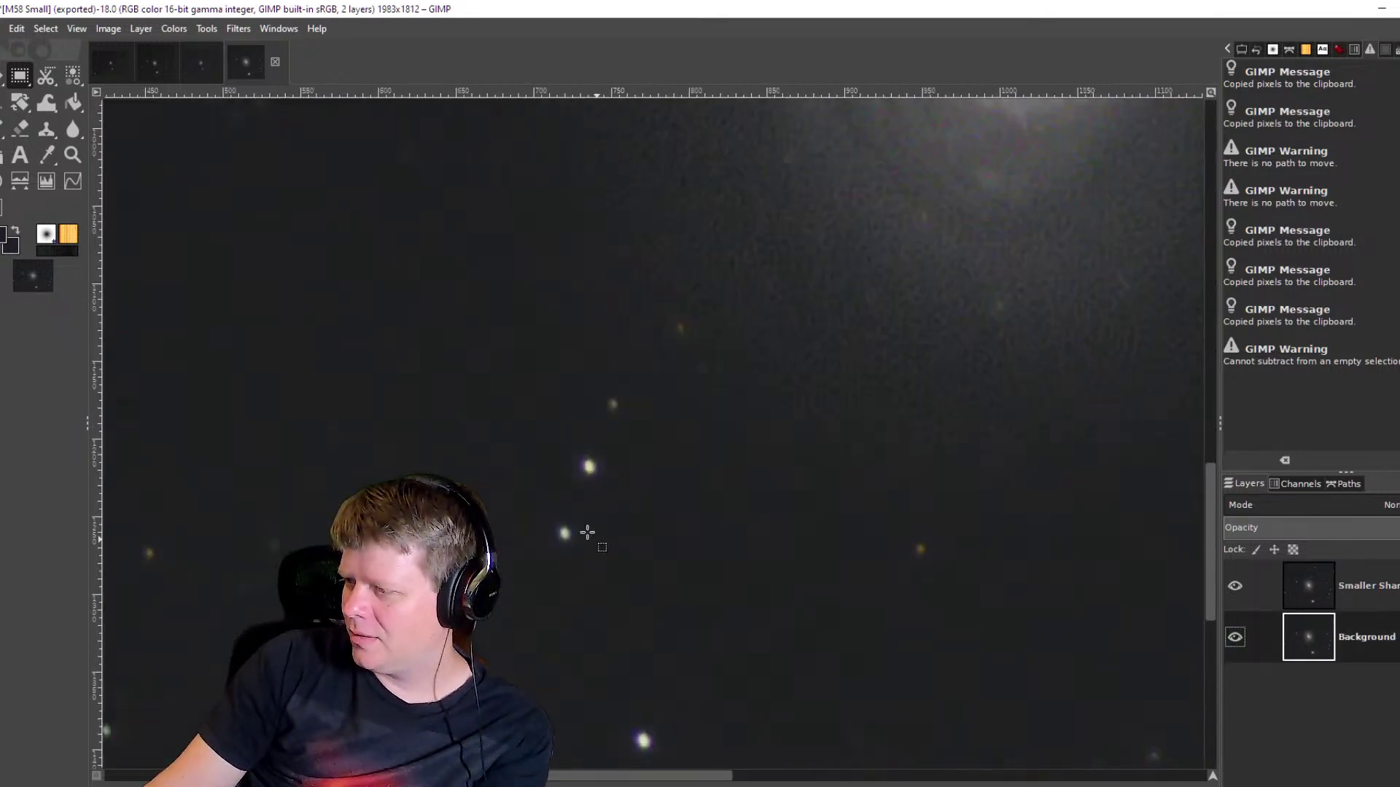
click(1236, 583)
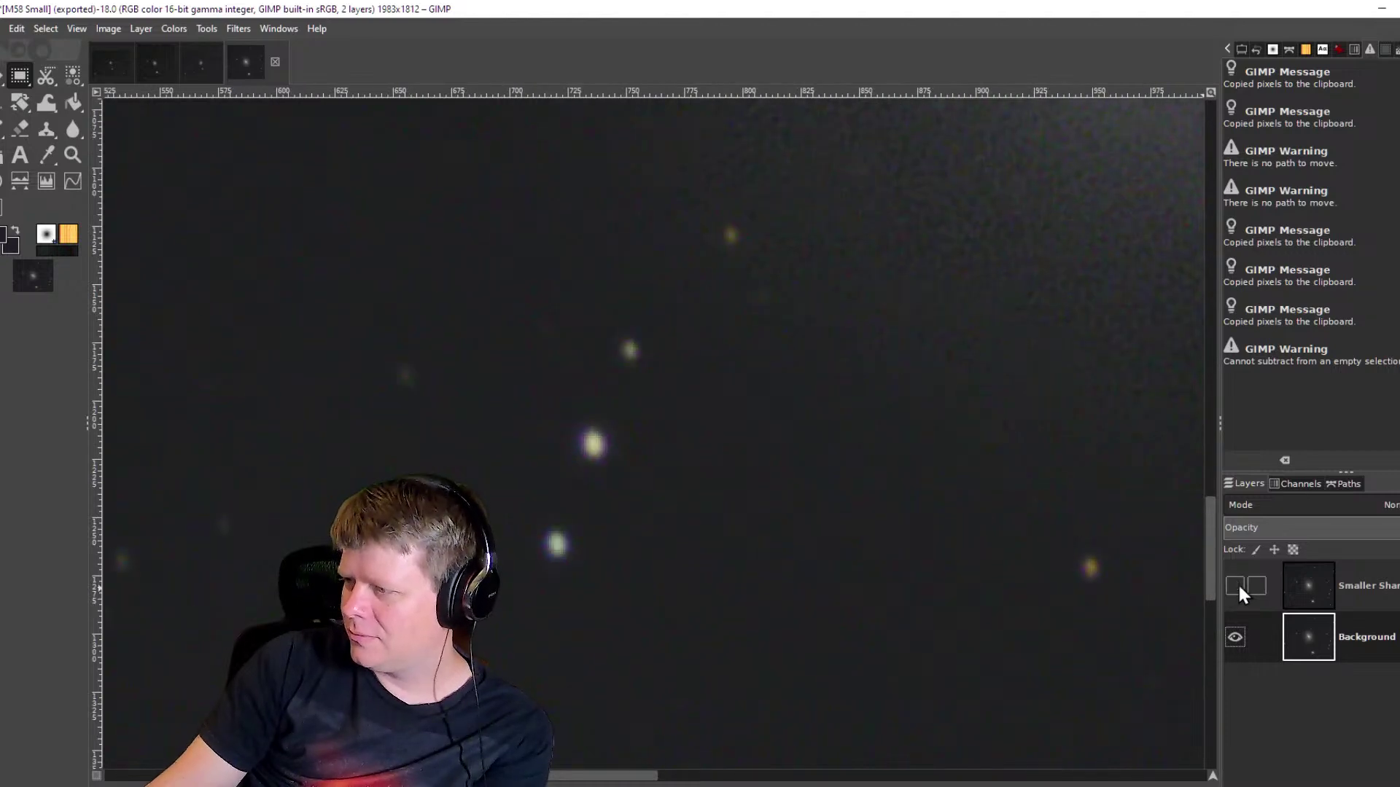
click(1236, 583)
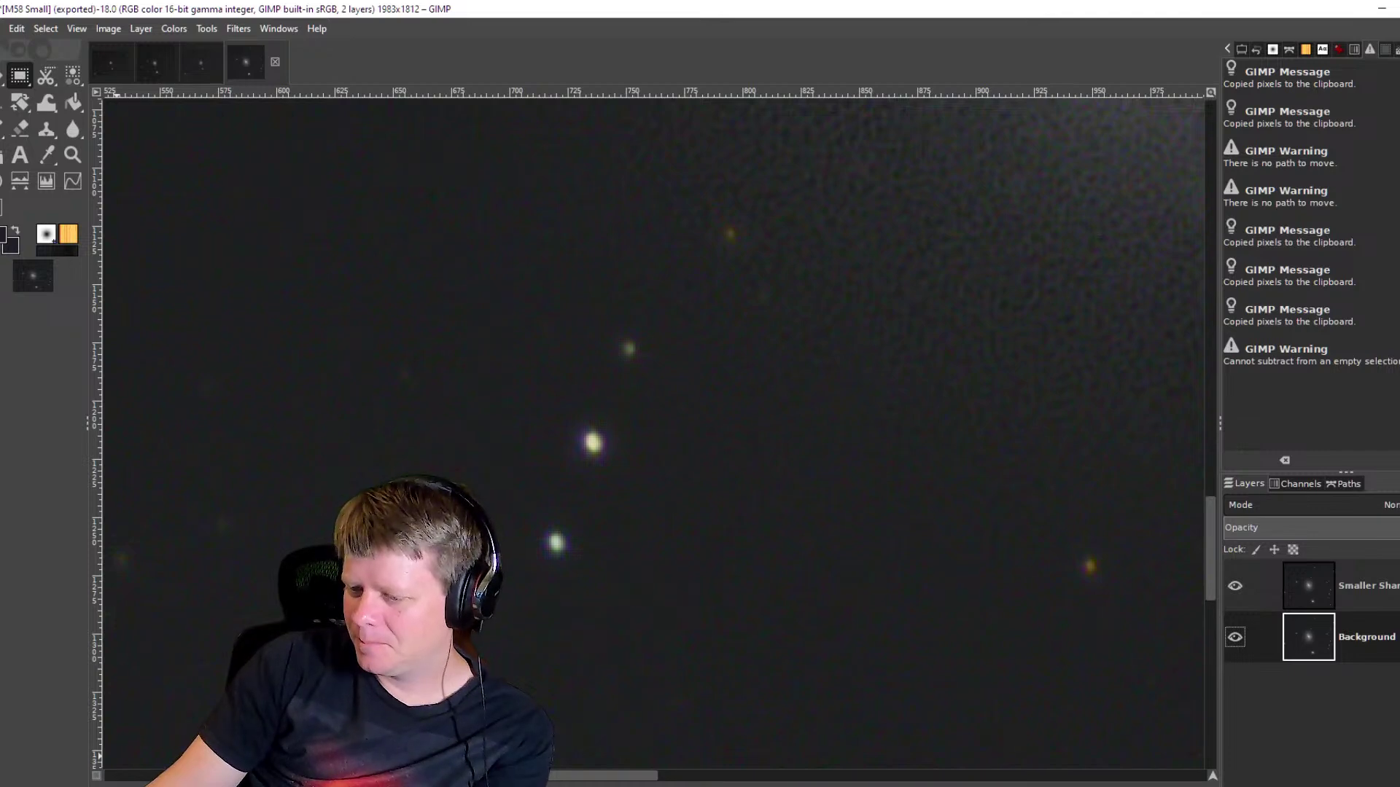
Look over the whole M58 Small frame, then view the galaxy in the starless_final_M58_L.xcf image.
scroll(875, 600, down, 5)
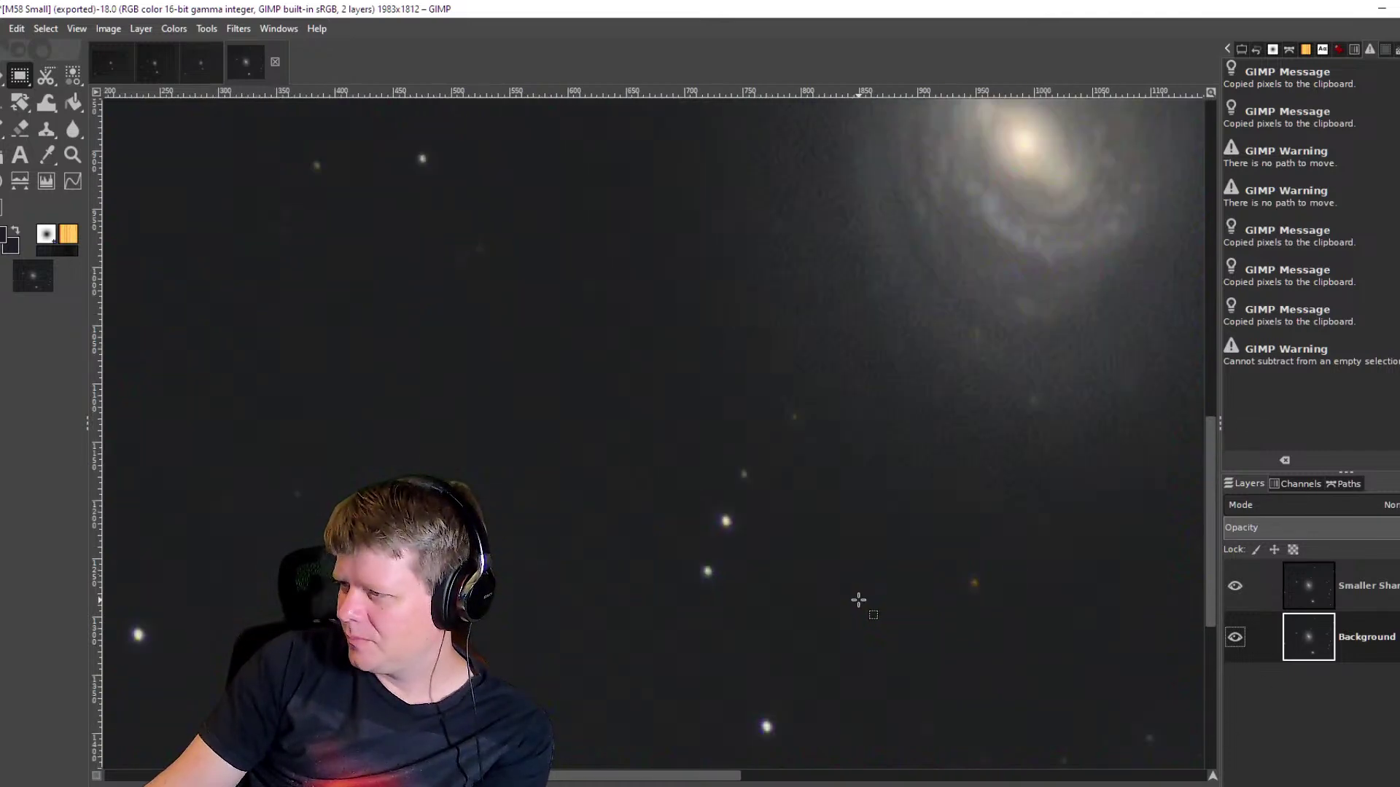
drag(886, 601, 749, 523)
scroll(749, 523, down, 2)
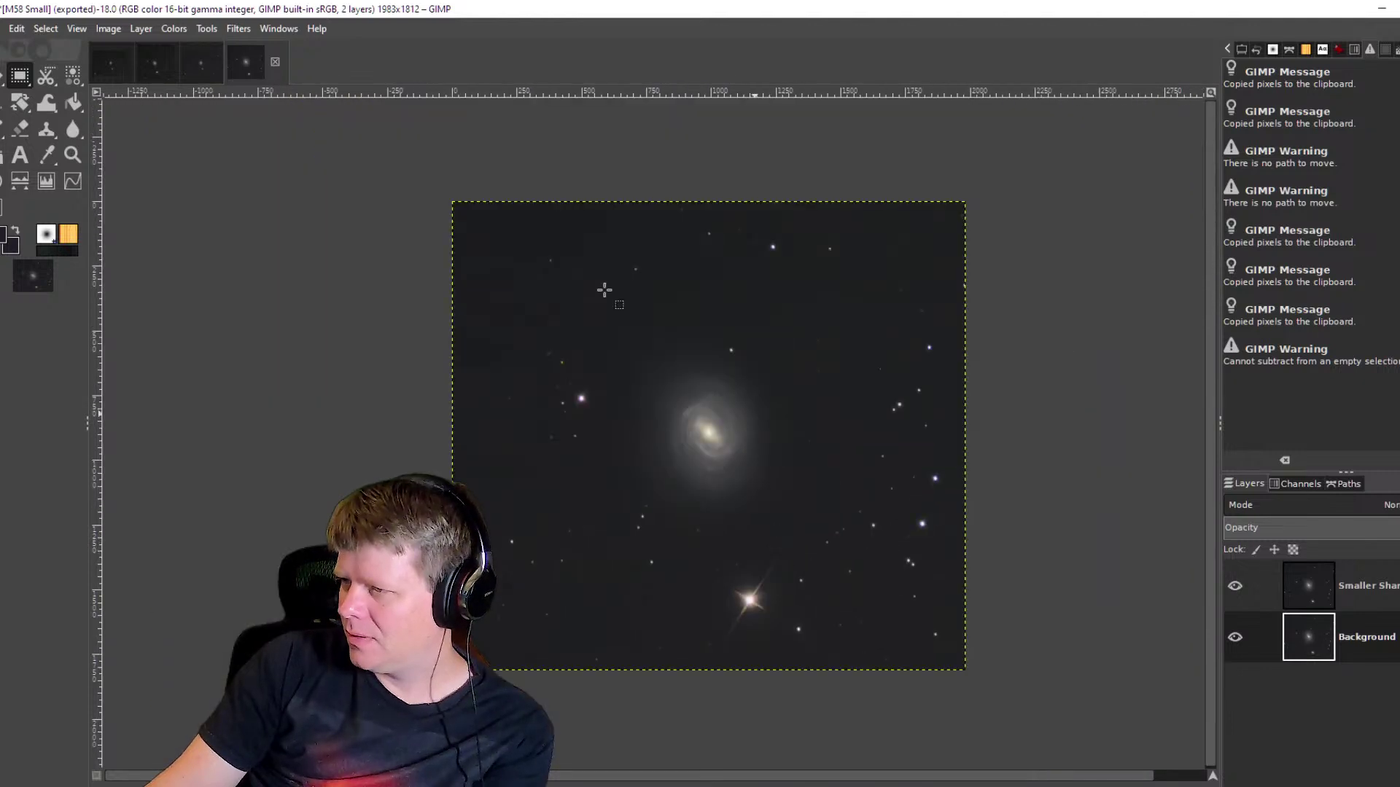
click(116, 73)
scroll(619, 418, down, 3)
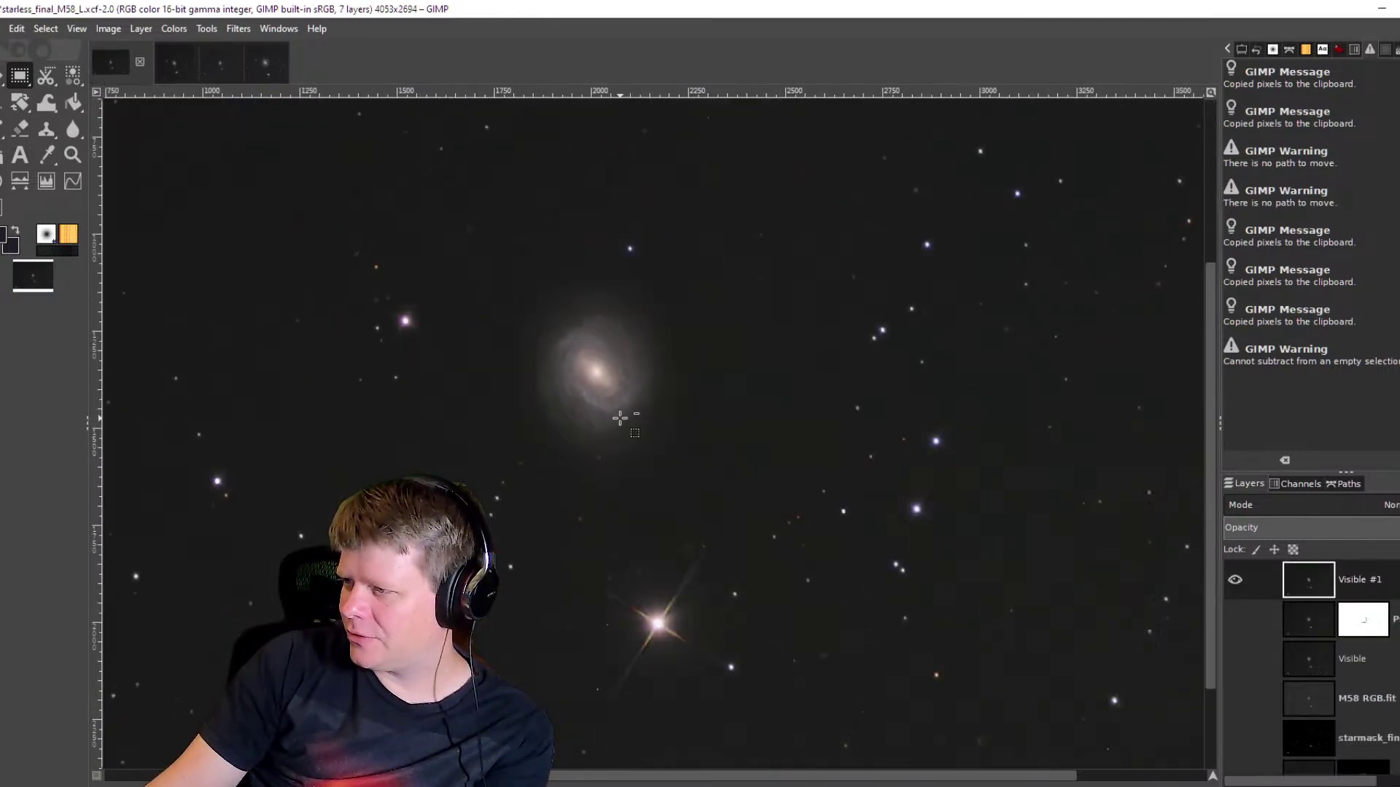
View the wider field in starless_final_M58_L.xcf, then look over the M58 Square YT image.
scroll(620, 417, up, 1)
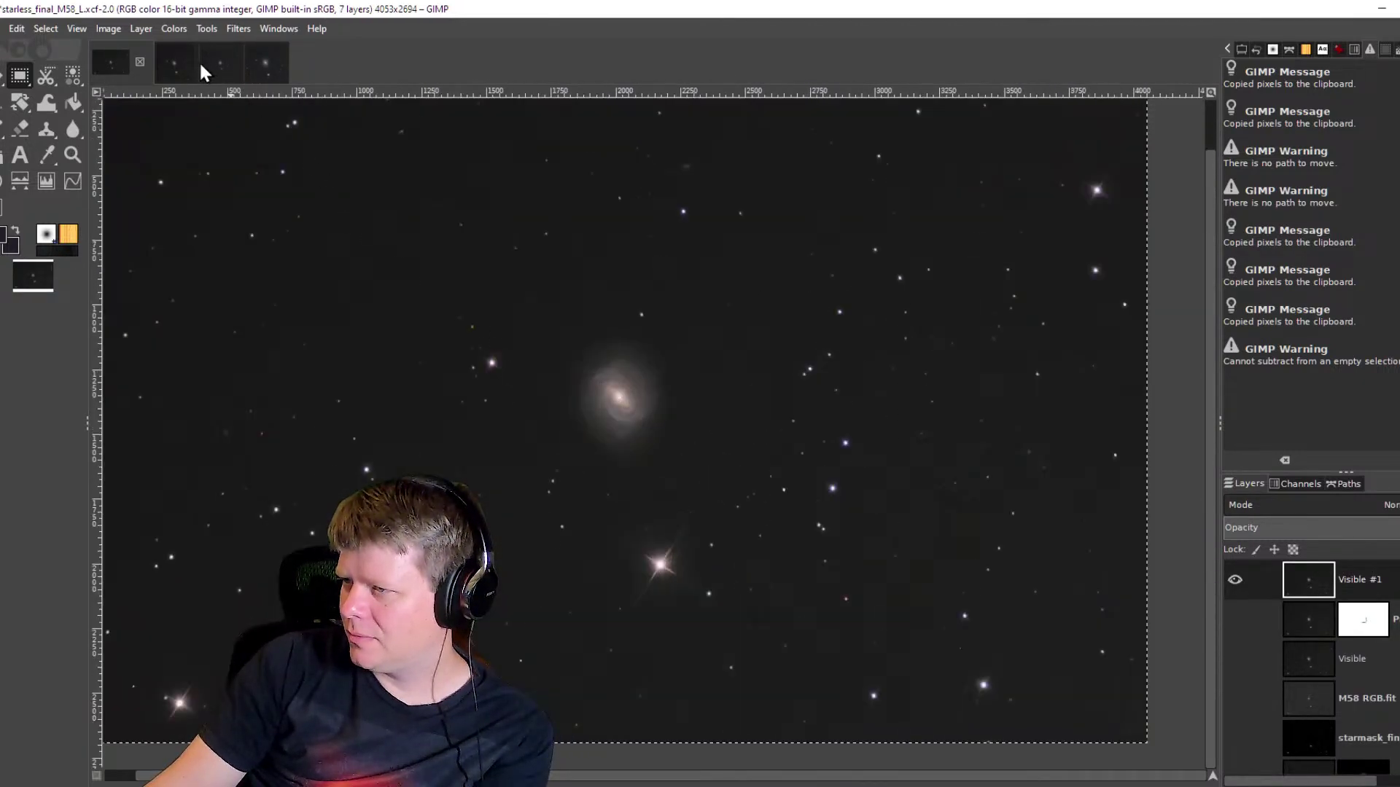
click(175, 73)
scroll(794, 384, down, 4)
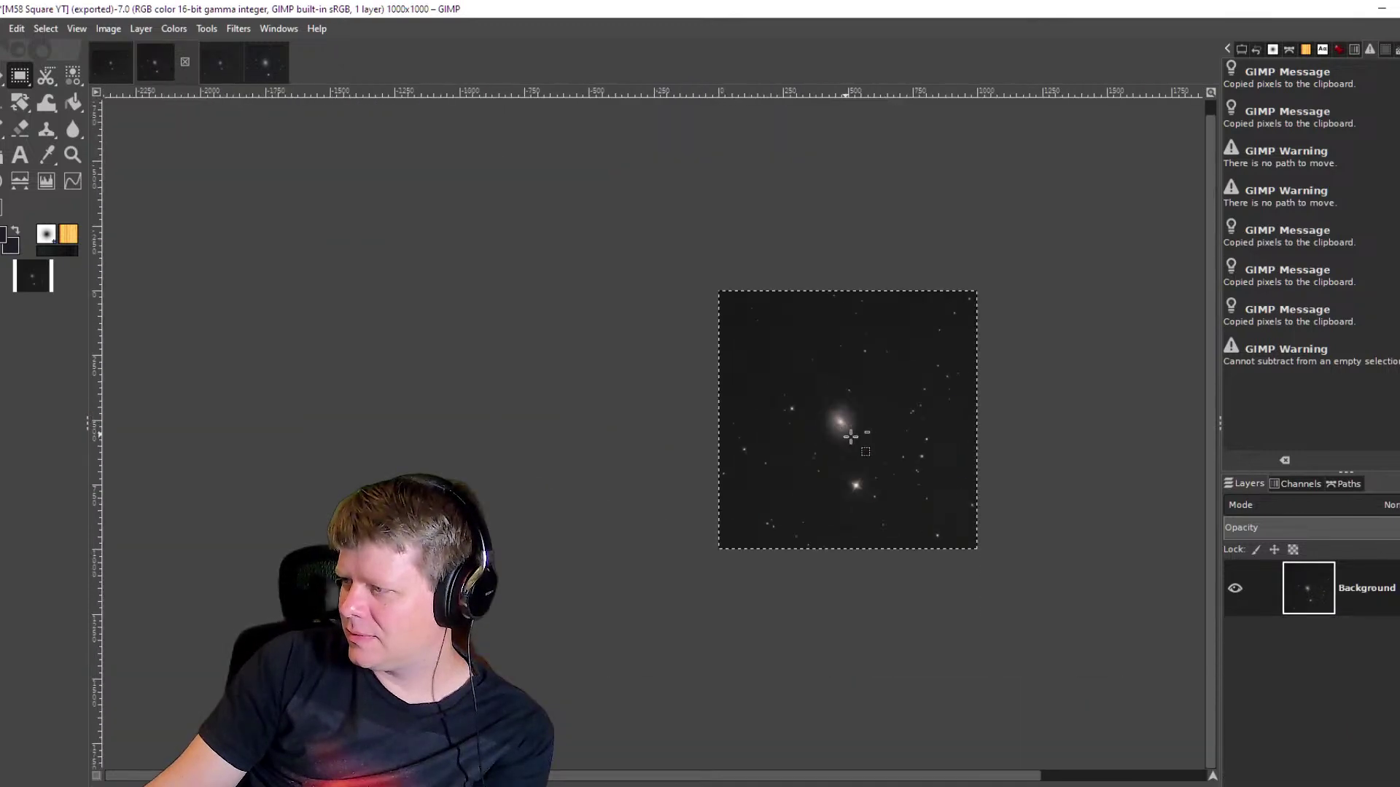
scroll(887, 442, up, 2)
In the imported starless_final_M58_L image, make the Pasted Layer active and select the entire canvas.
click(222, 77)
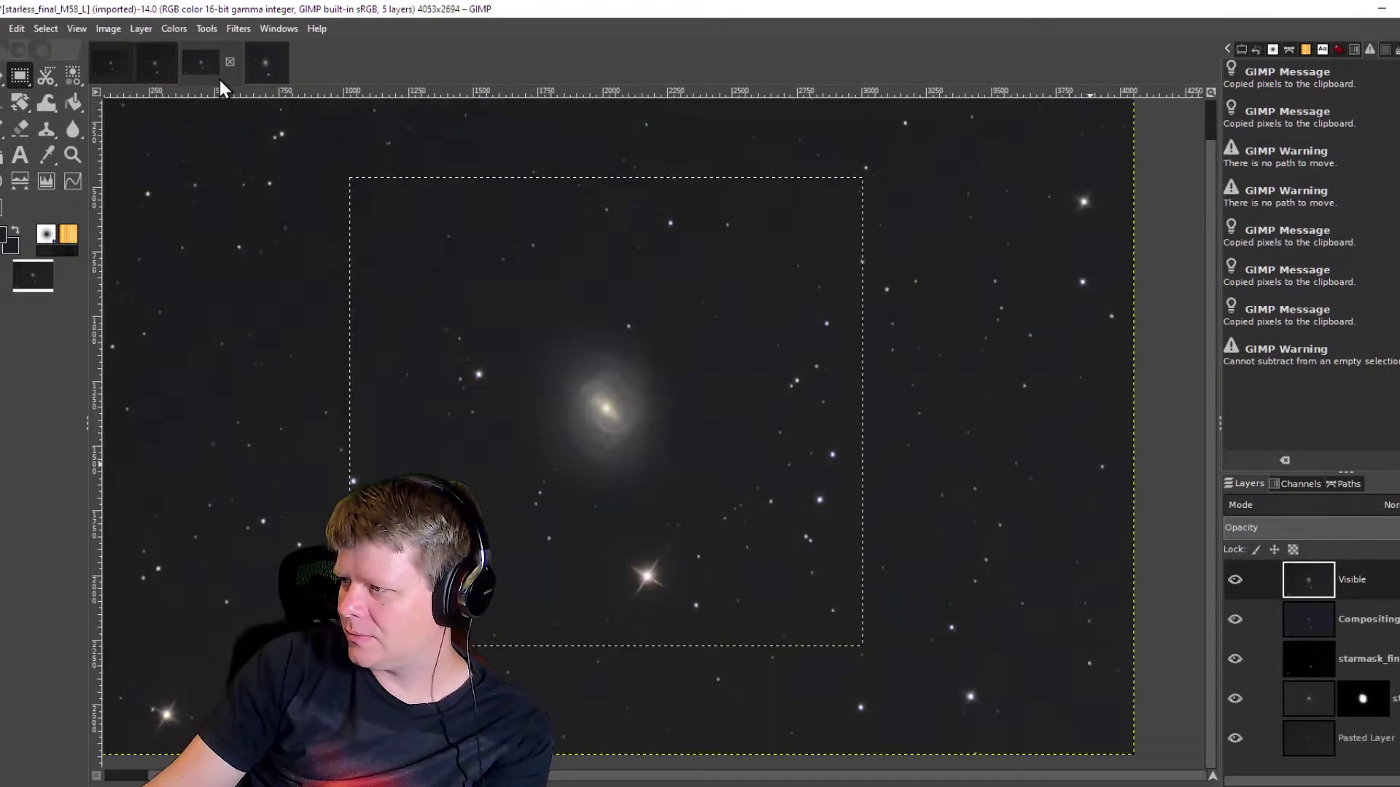
scroll(635, 425, down, 1)
scroll(634, 425, down, 1)
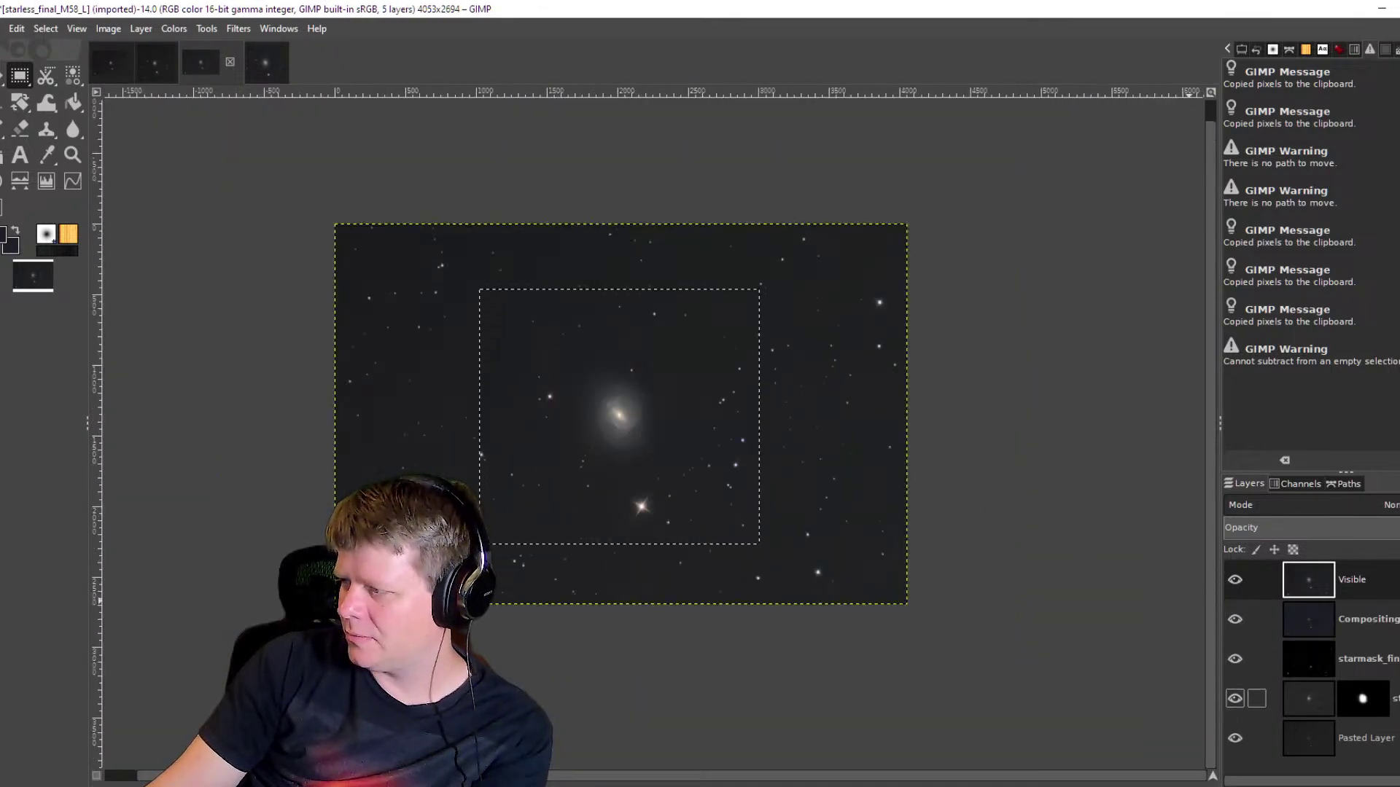
click(1309, 736)
key(ctrl+a)
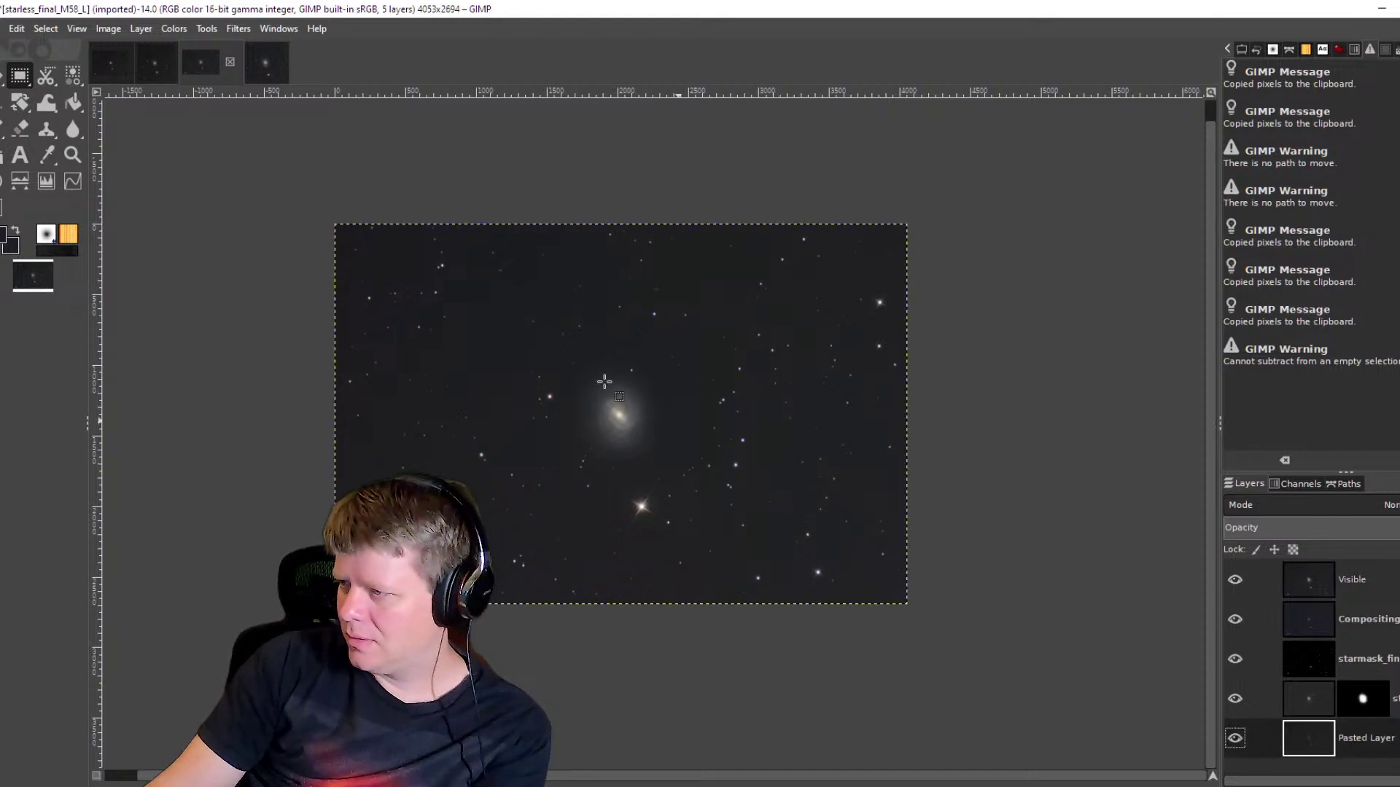
View the galaxy in the M58 Small image and check the AstroClean processing progress in Deep Sky DeTools.
click(265, 64)
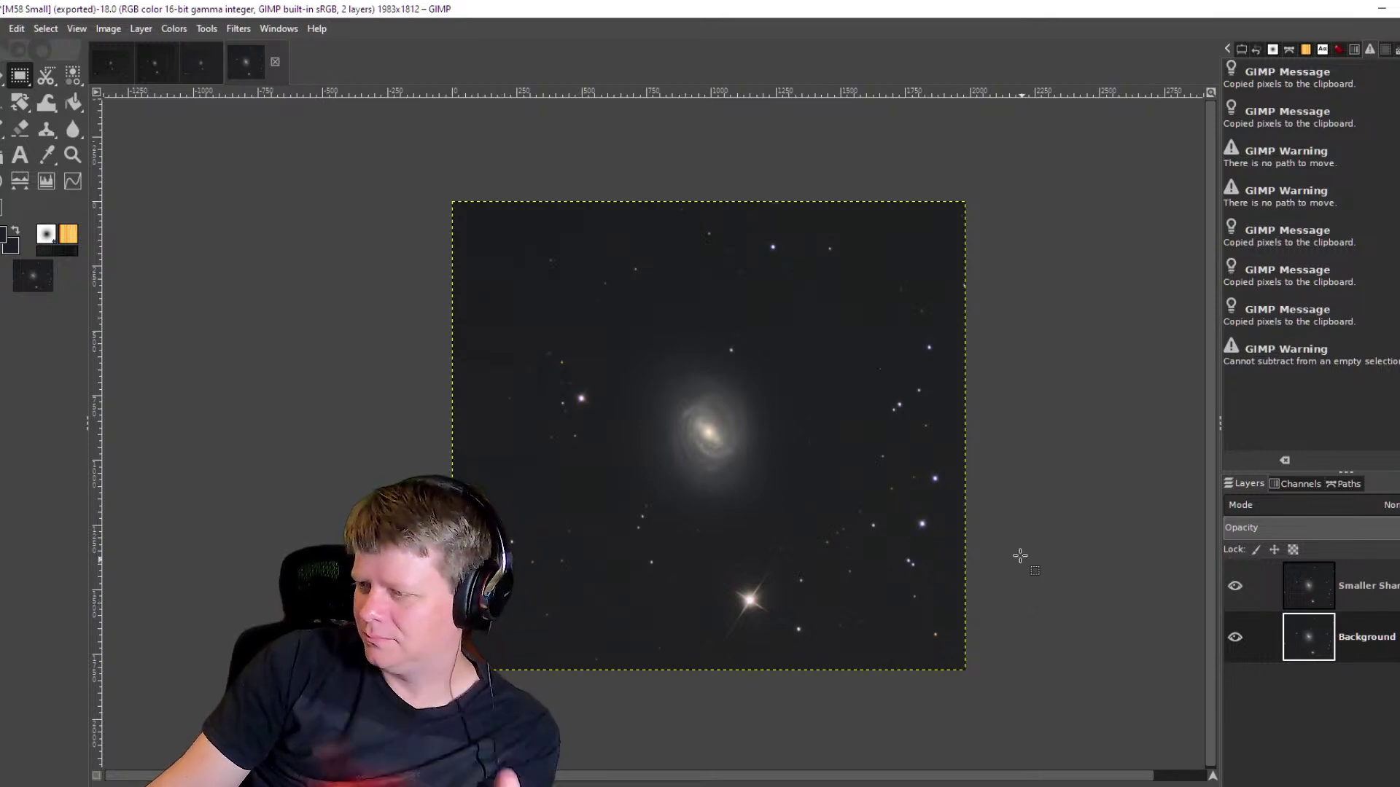
scroll(698, 451, up, 2)
scroll(712, 447, down, 1)
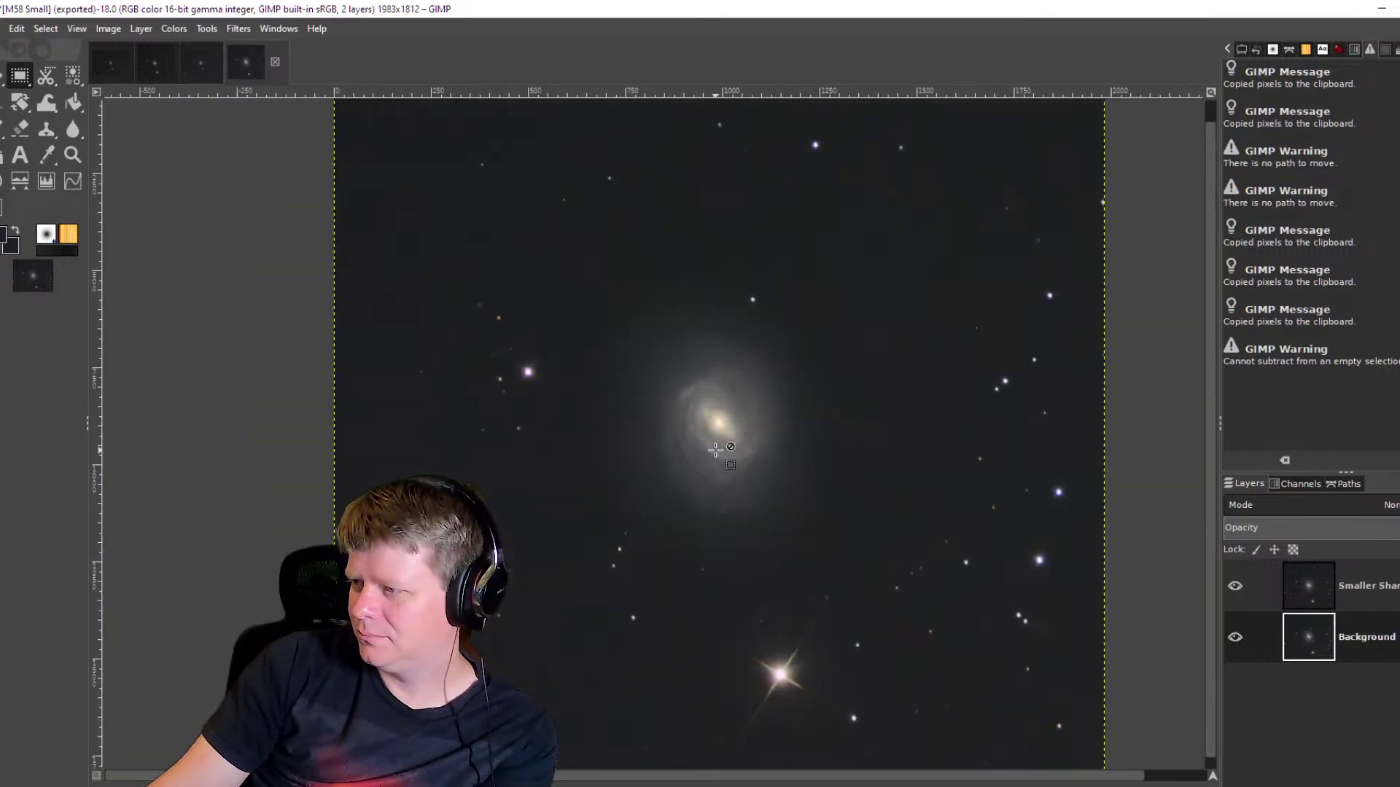
key(alt+Tab)
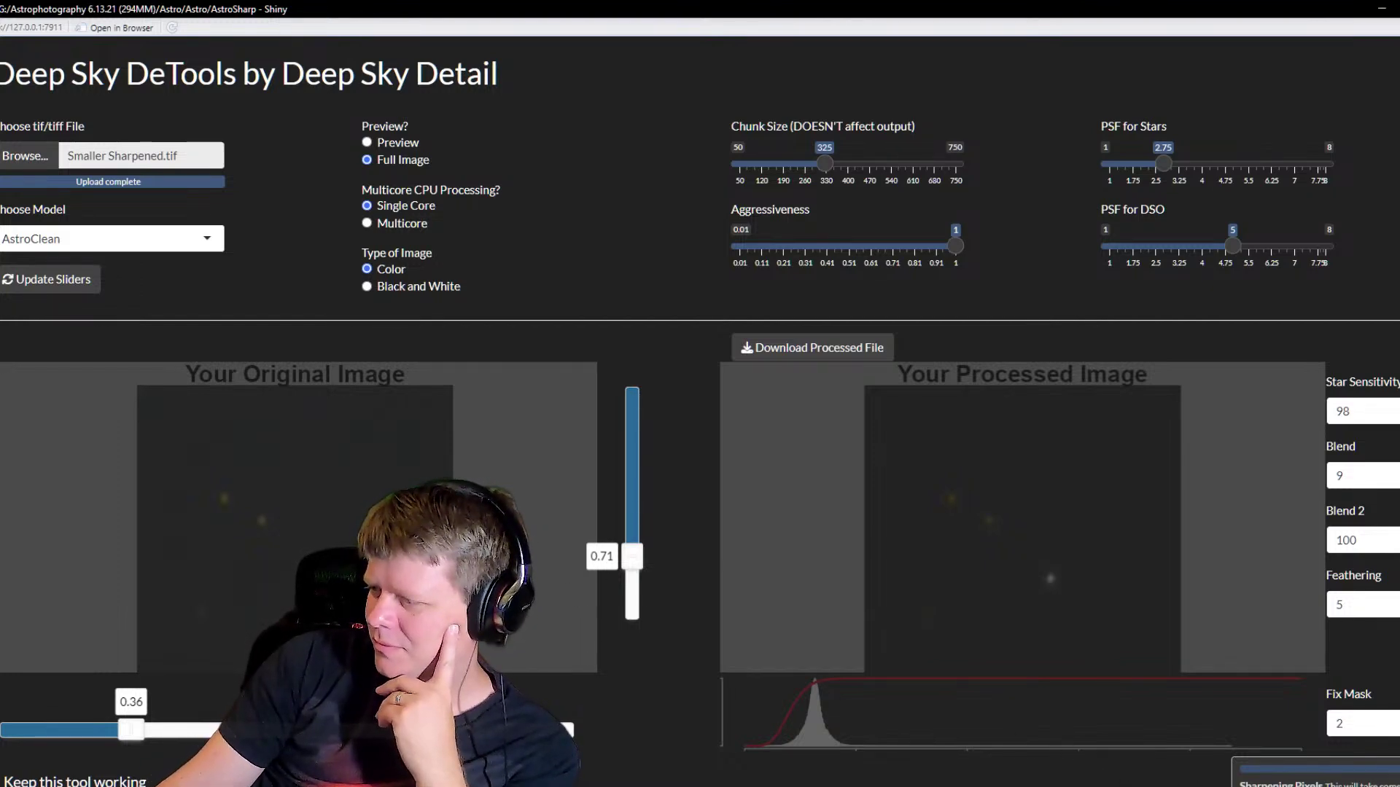
key(alt+Tab)
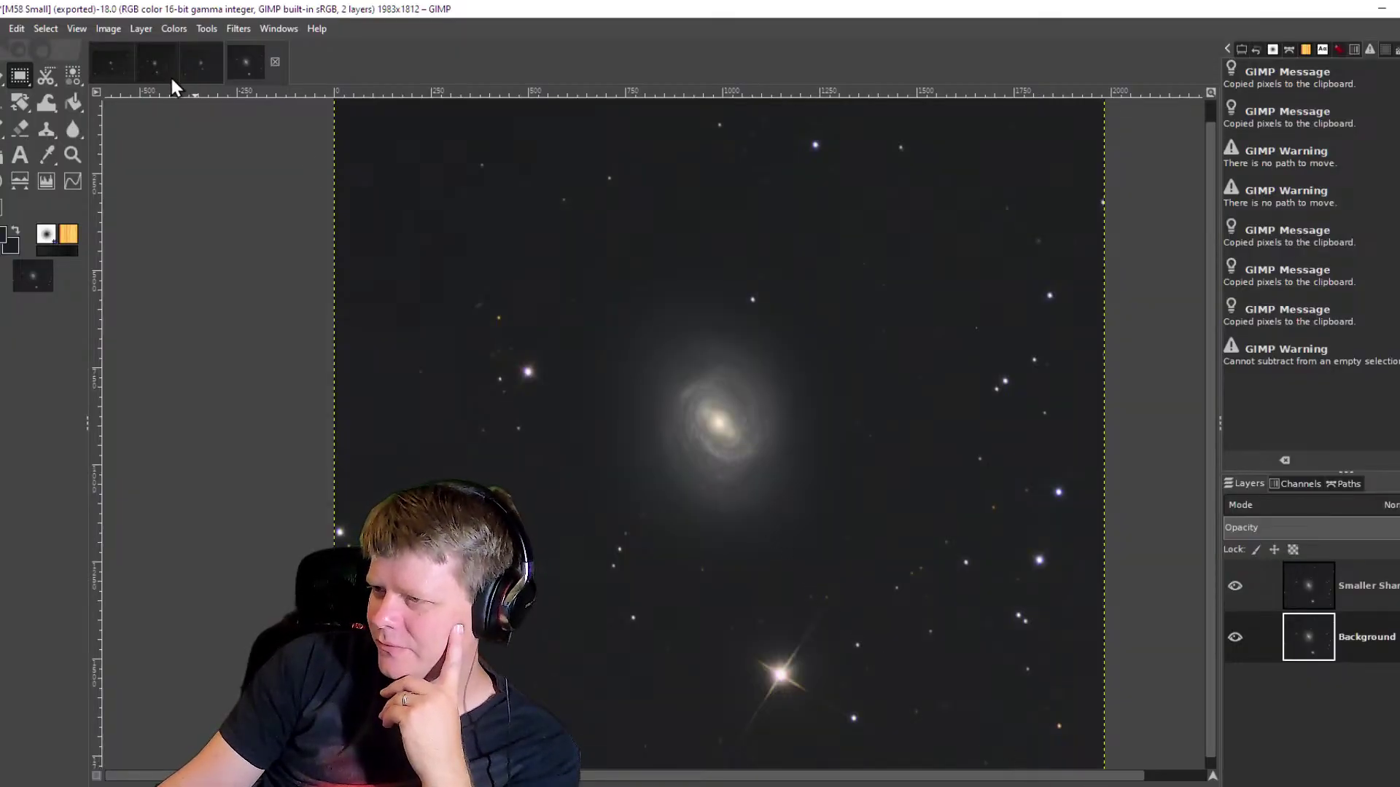
Compare the galaxy across starless_final_M58_L.xcf, the imported starless_final_M58_L image and M58 Small.
click(101, 62)
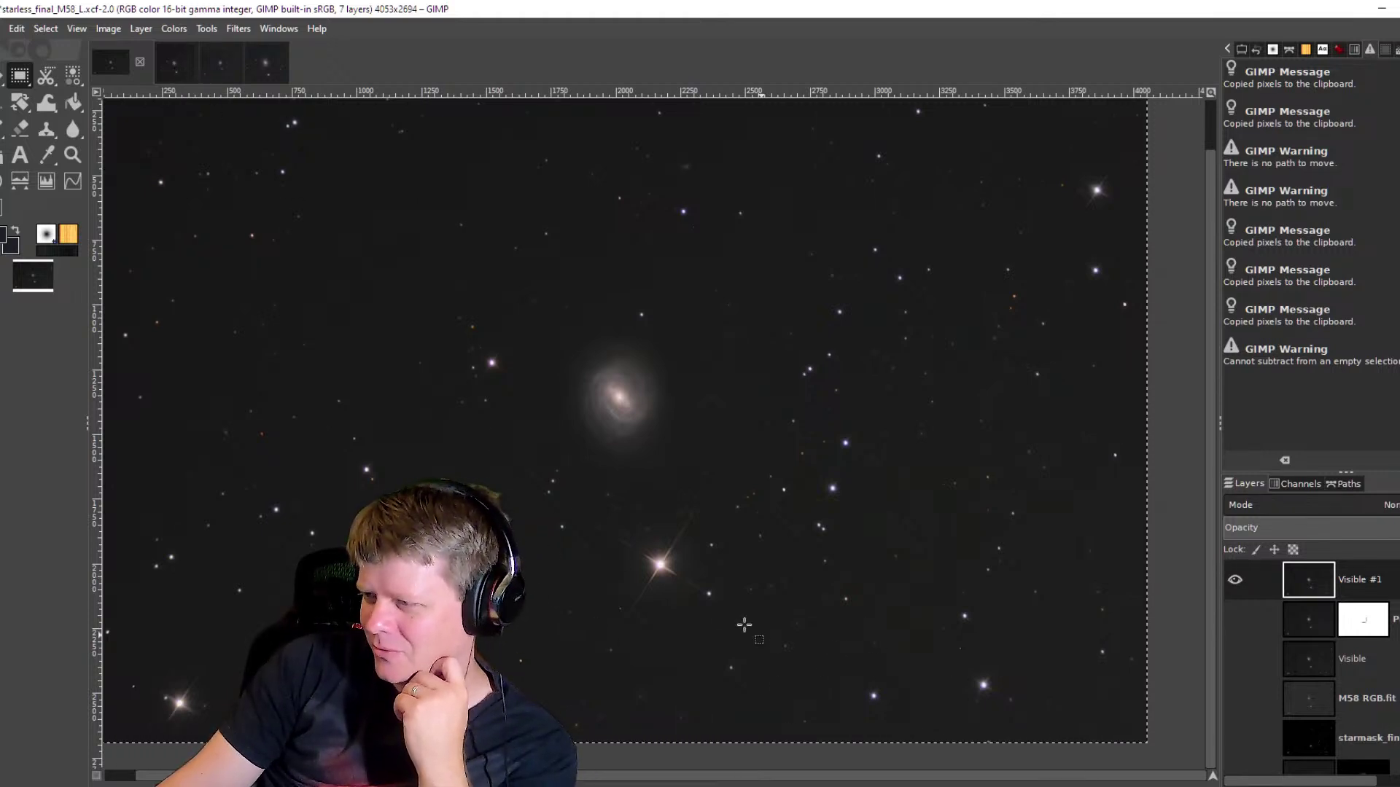
click(221, 65)
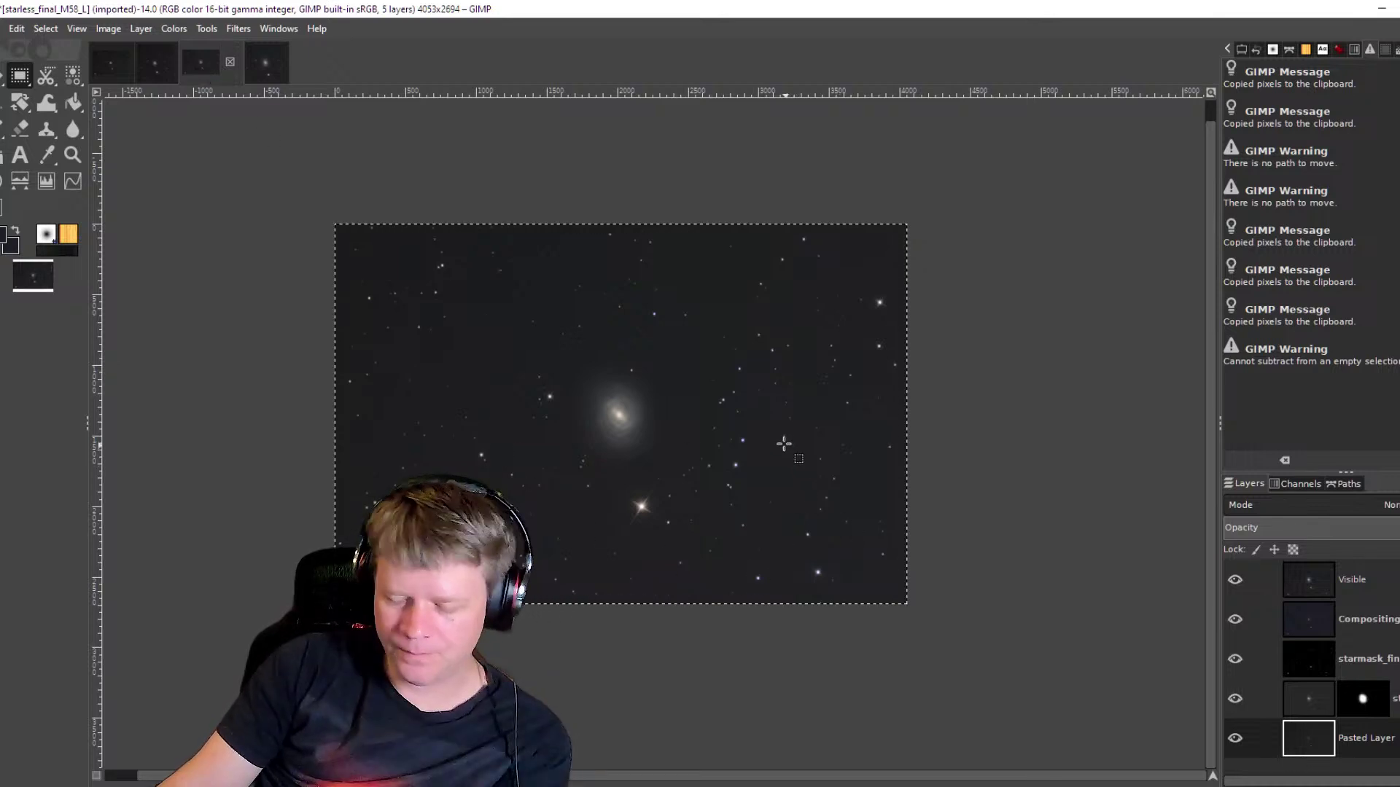
scroll(633, 413, up, 2)
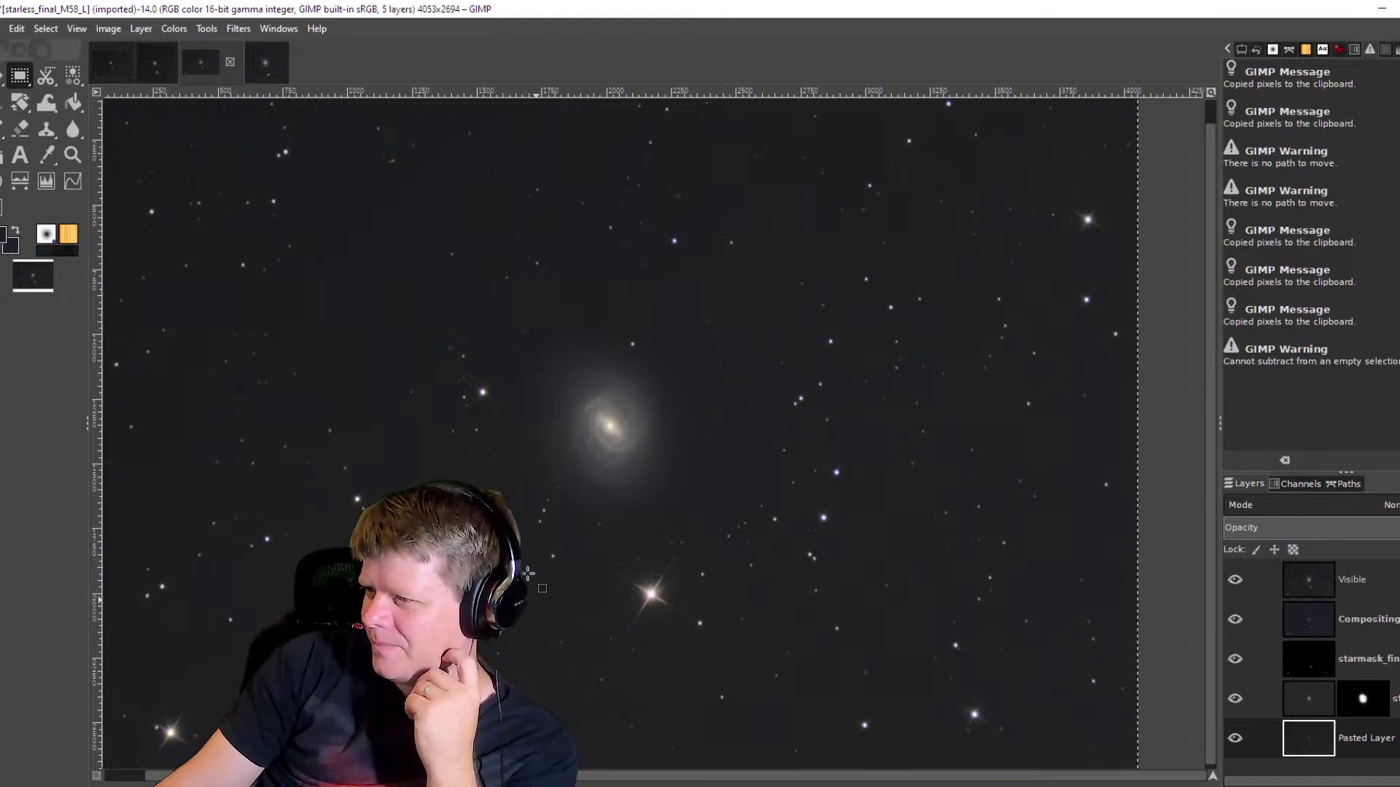
click(261, 63)
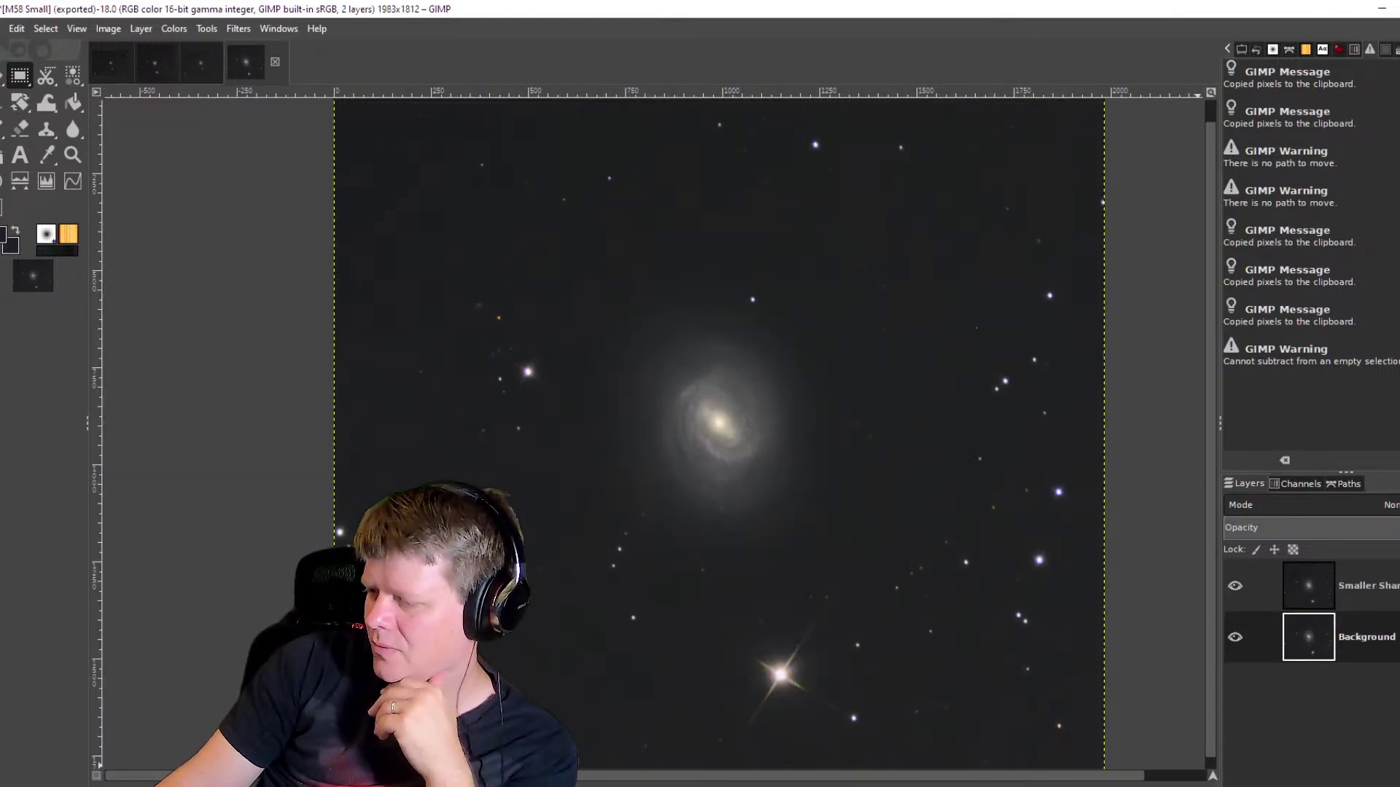
Switch to Deep Sky DeTools and download the processed image as Denoised Smaller.tif.
mouse_move(510, 786)
click(576, 751)
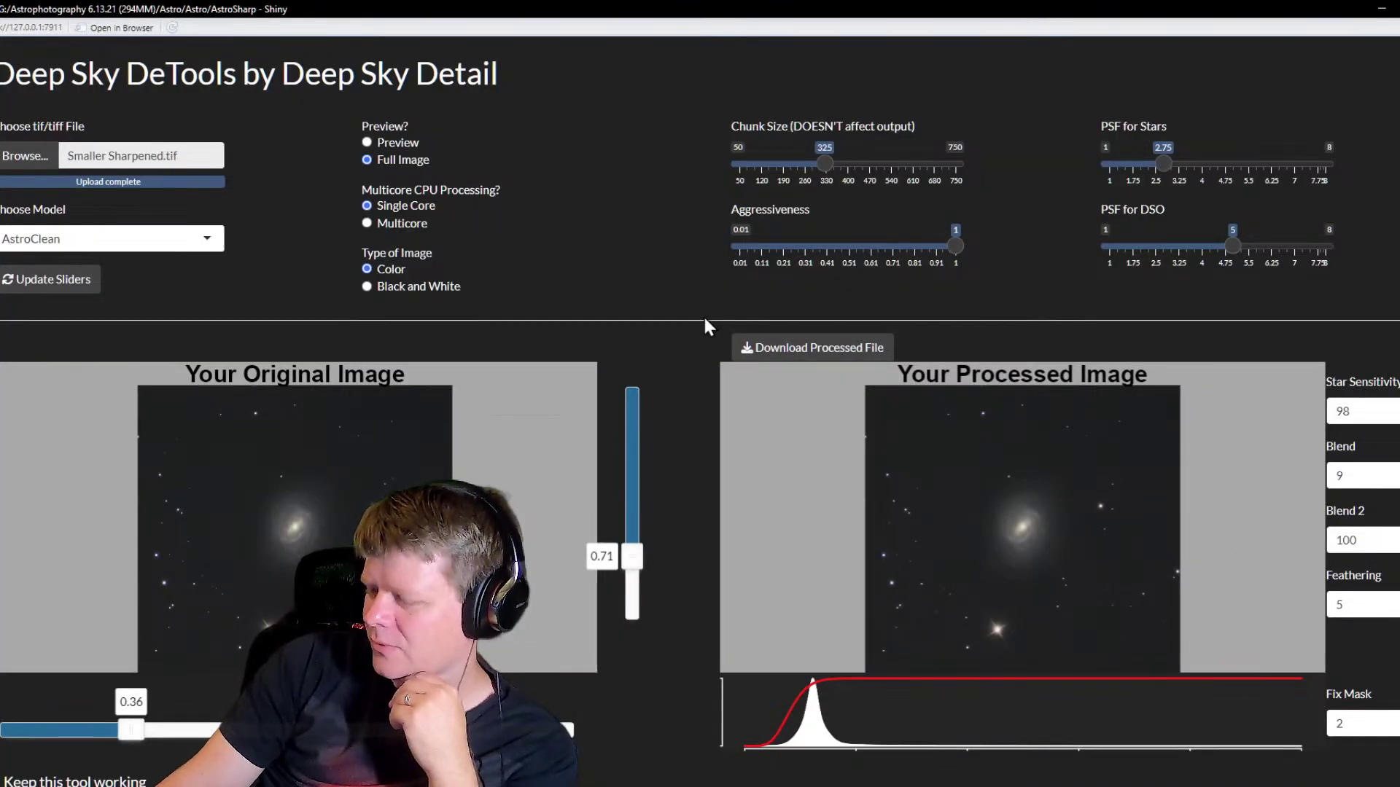
click(868, 344)
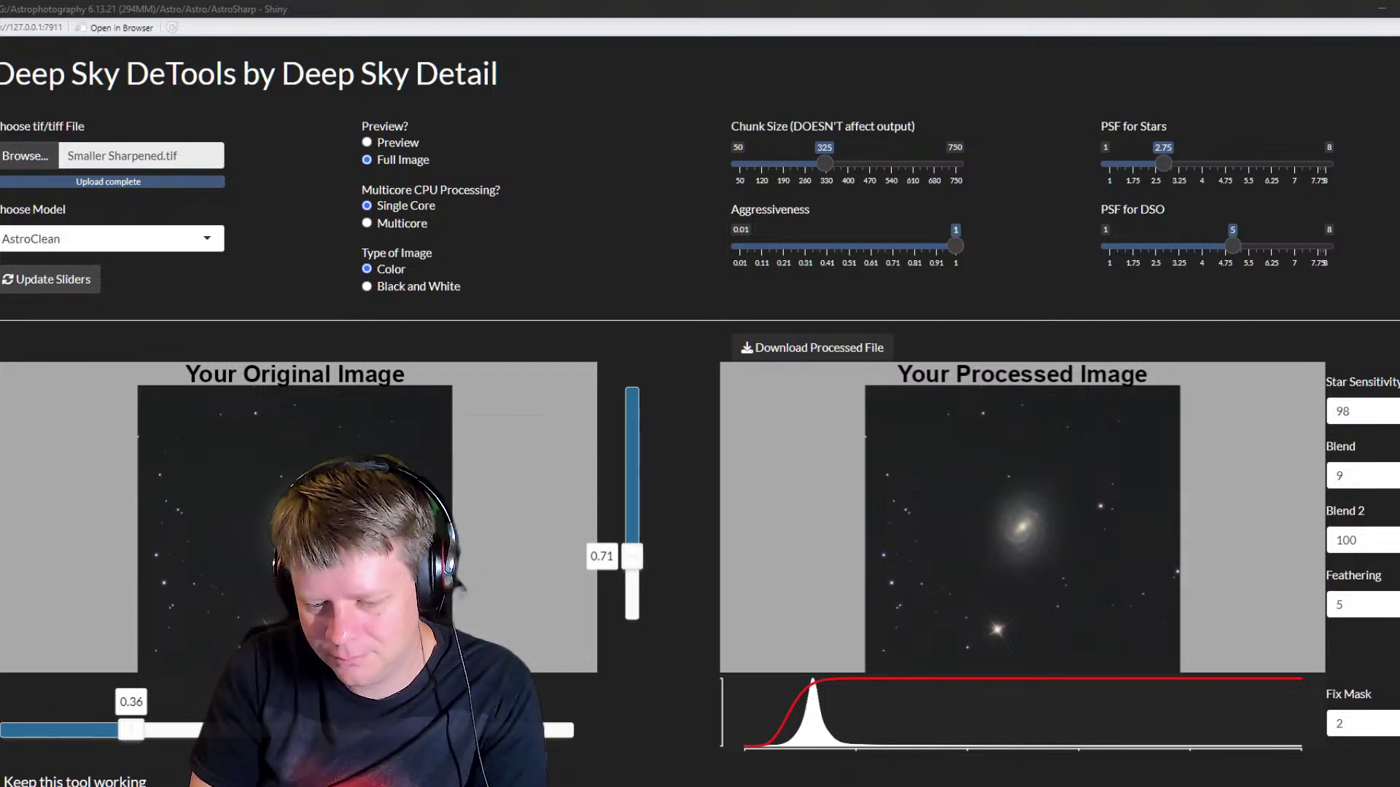
key(Return)
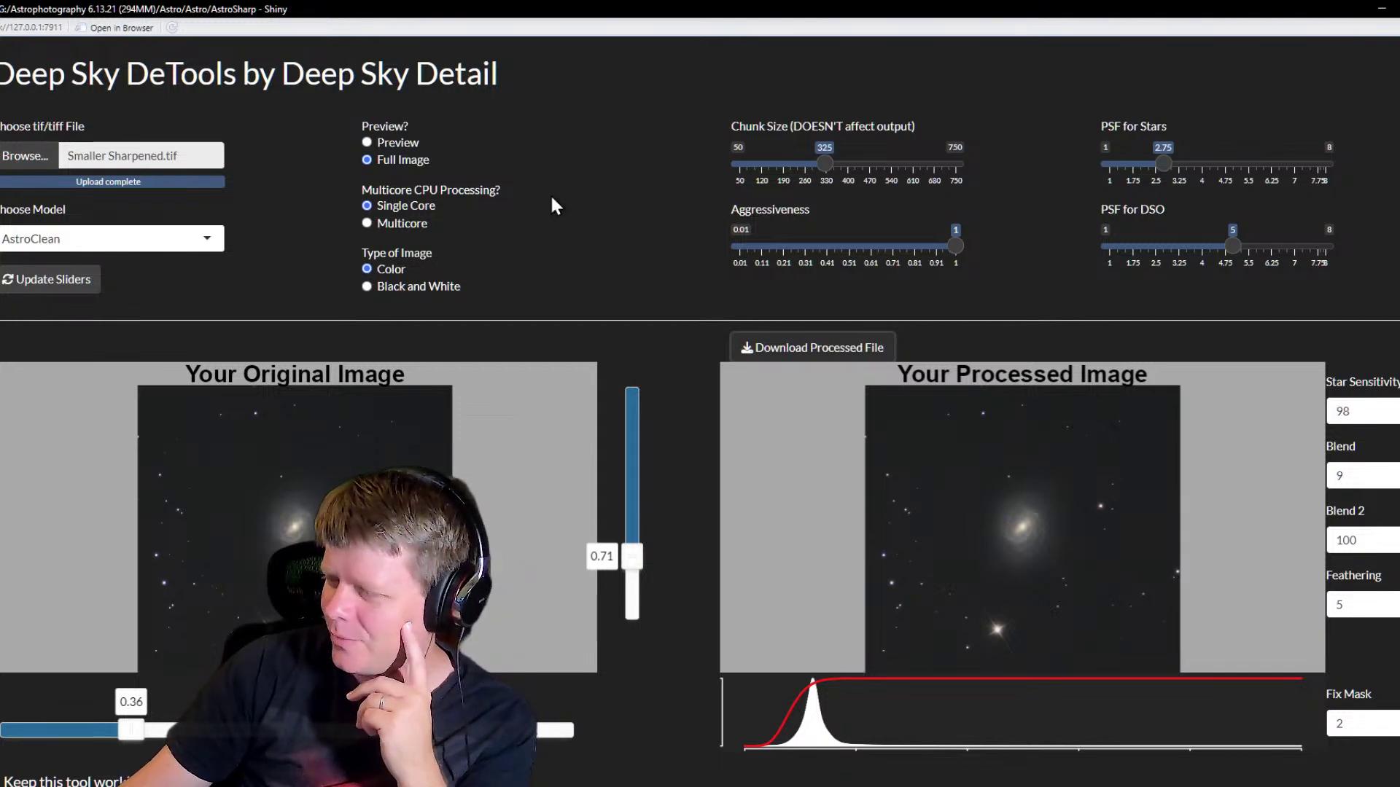
Return to GIMP, select the Smaller Sharpened layer in M58 Small, and open Denoised Smaller.tif as a layer above it.
click(1383, 10)
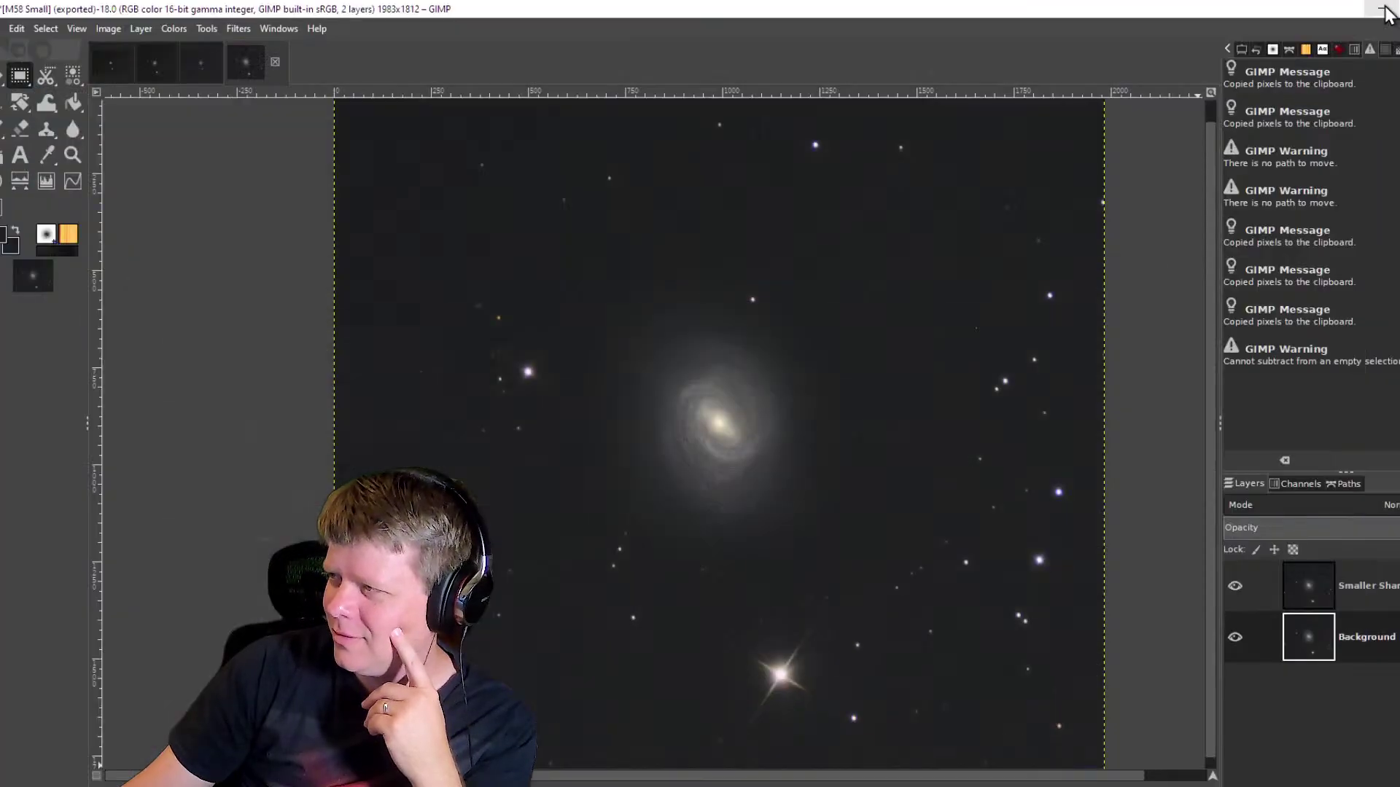
click(1380, 584)
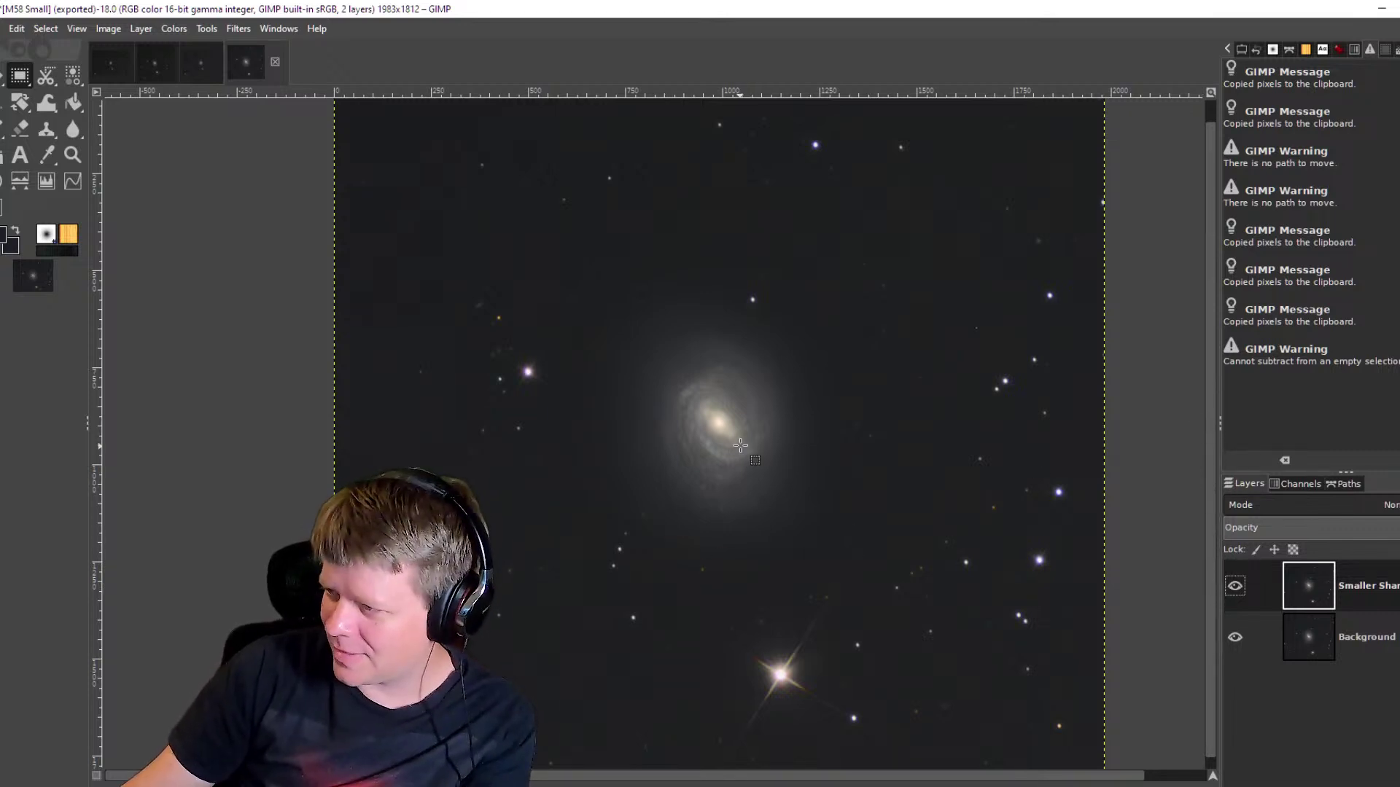
scroll(740, 444, down, 3)
scroll(733, 440, up, 2)
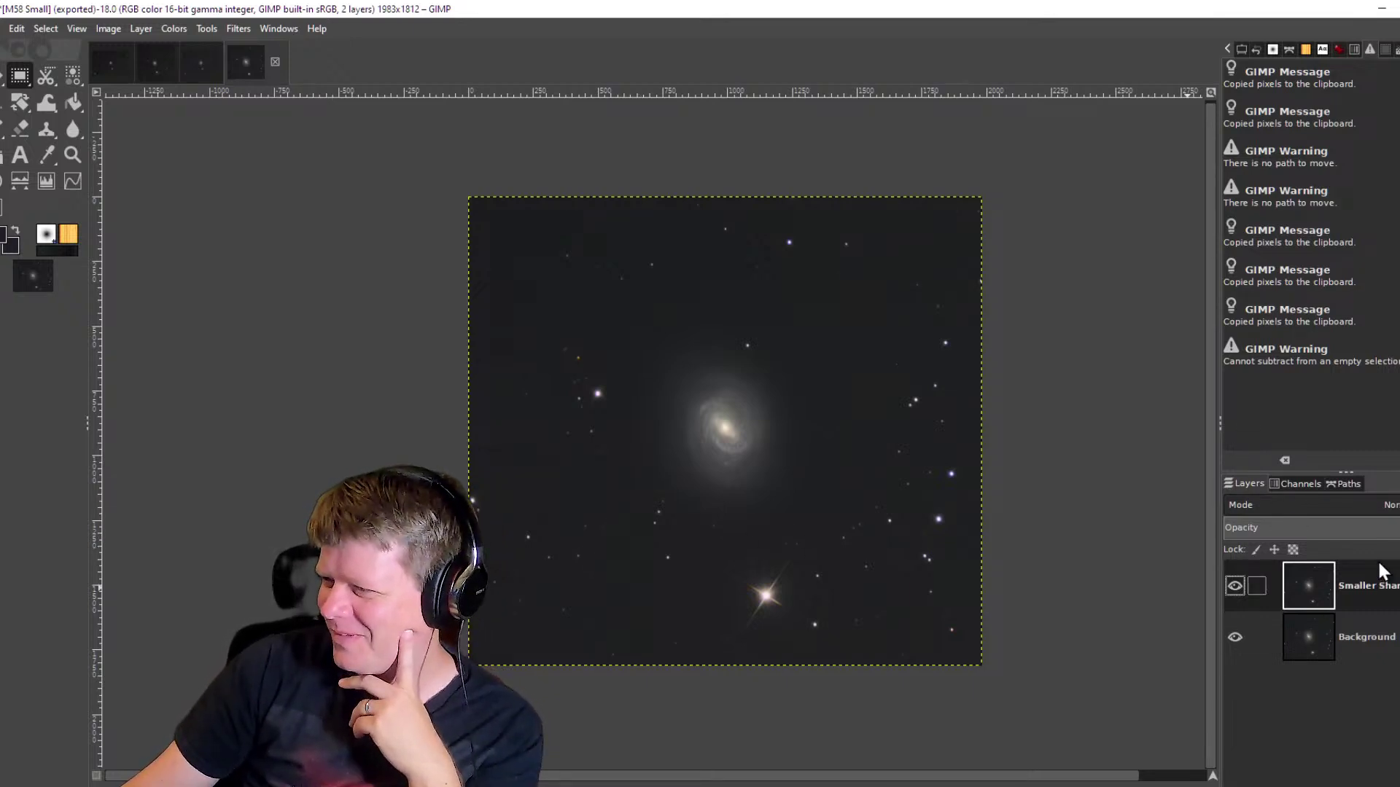
click(3, 29)
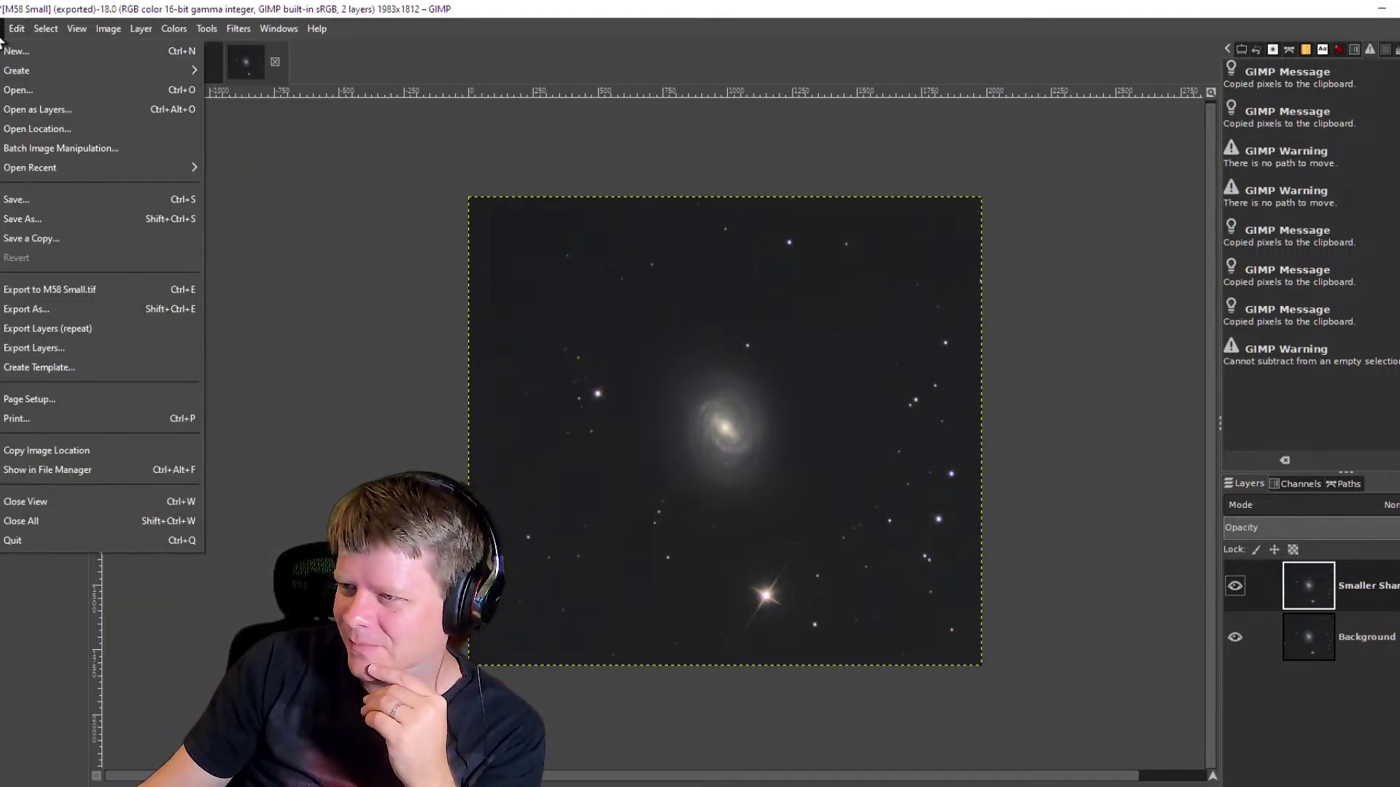
click(19, 109)
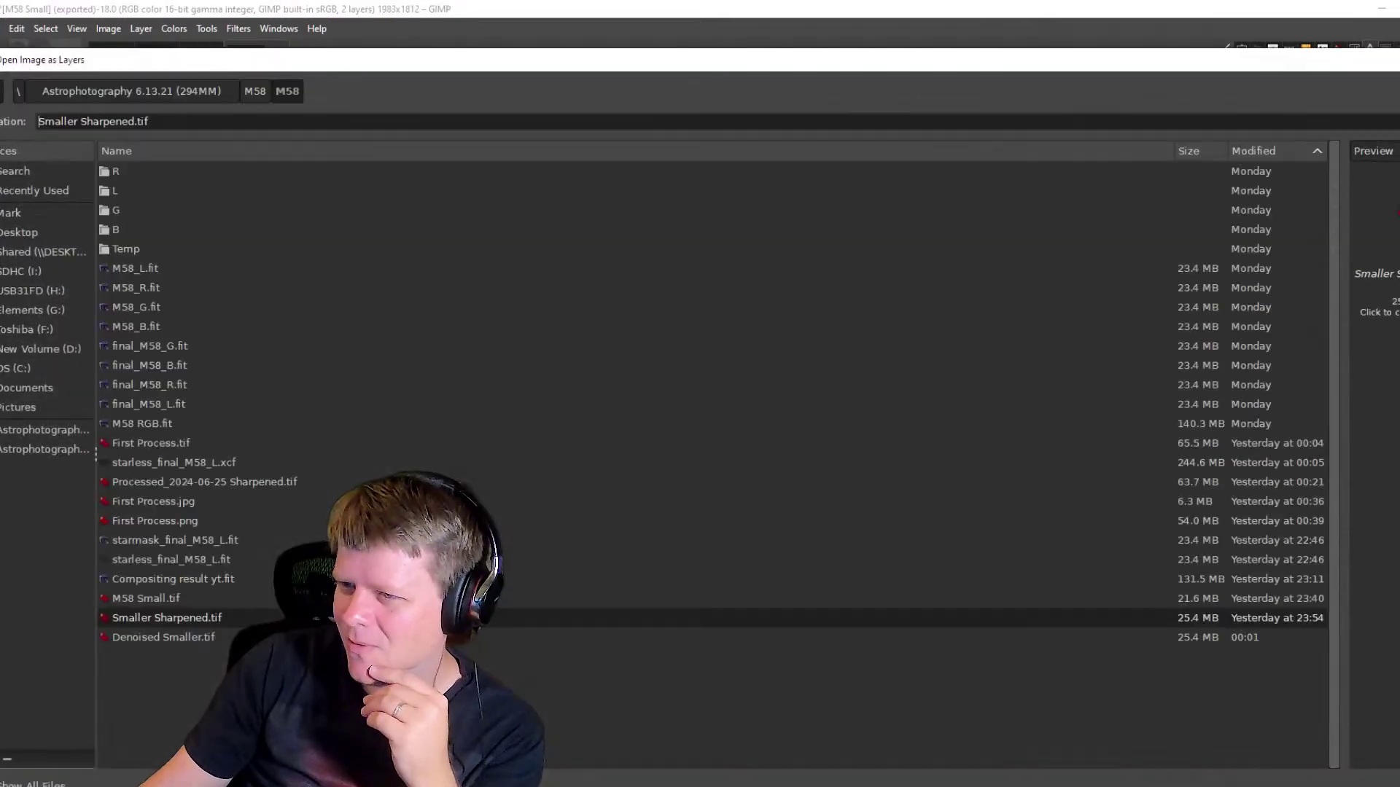
key(Return)
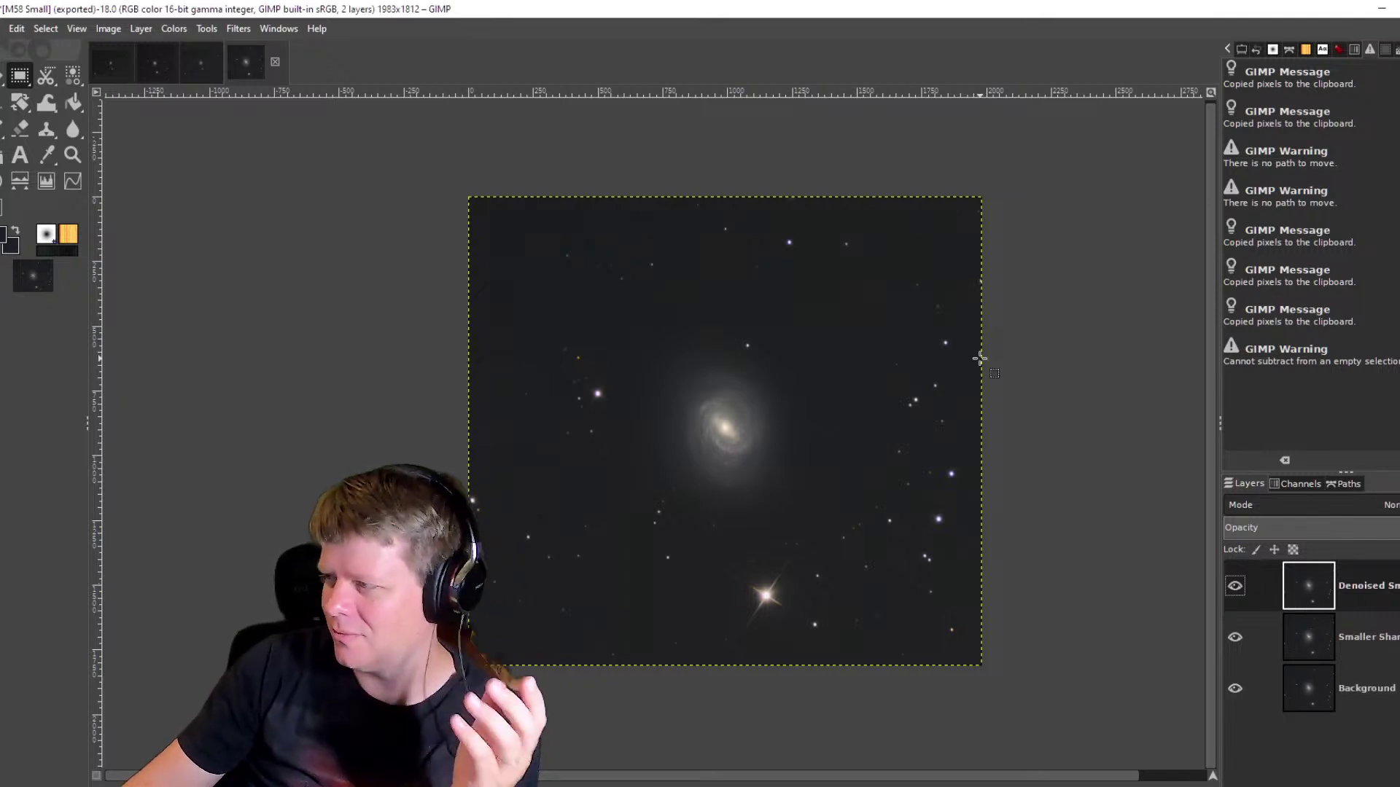
Compare the noise and detail around the galaxy's core with the denoised and sharpened layers hidden and shown.
click(1234, 587)
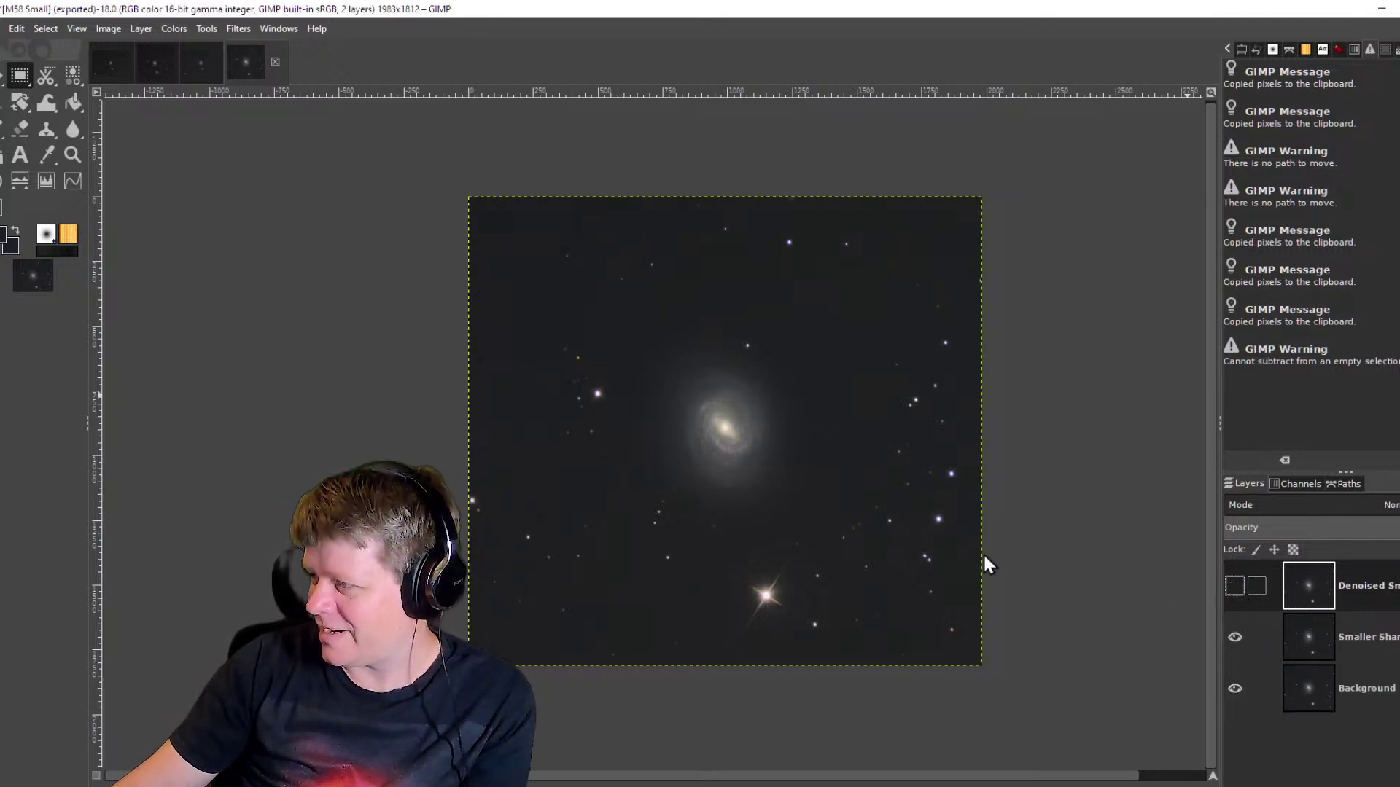
key(2)
drag(834, 561, 869, 535)
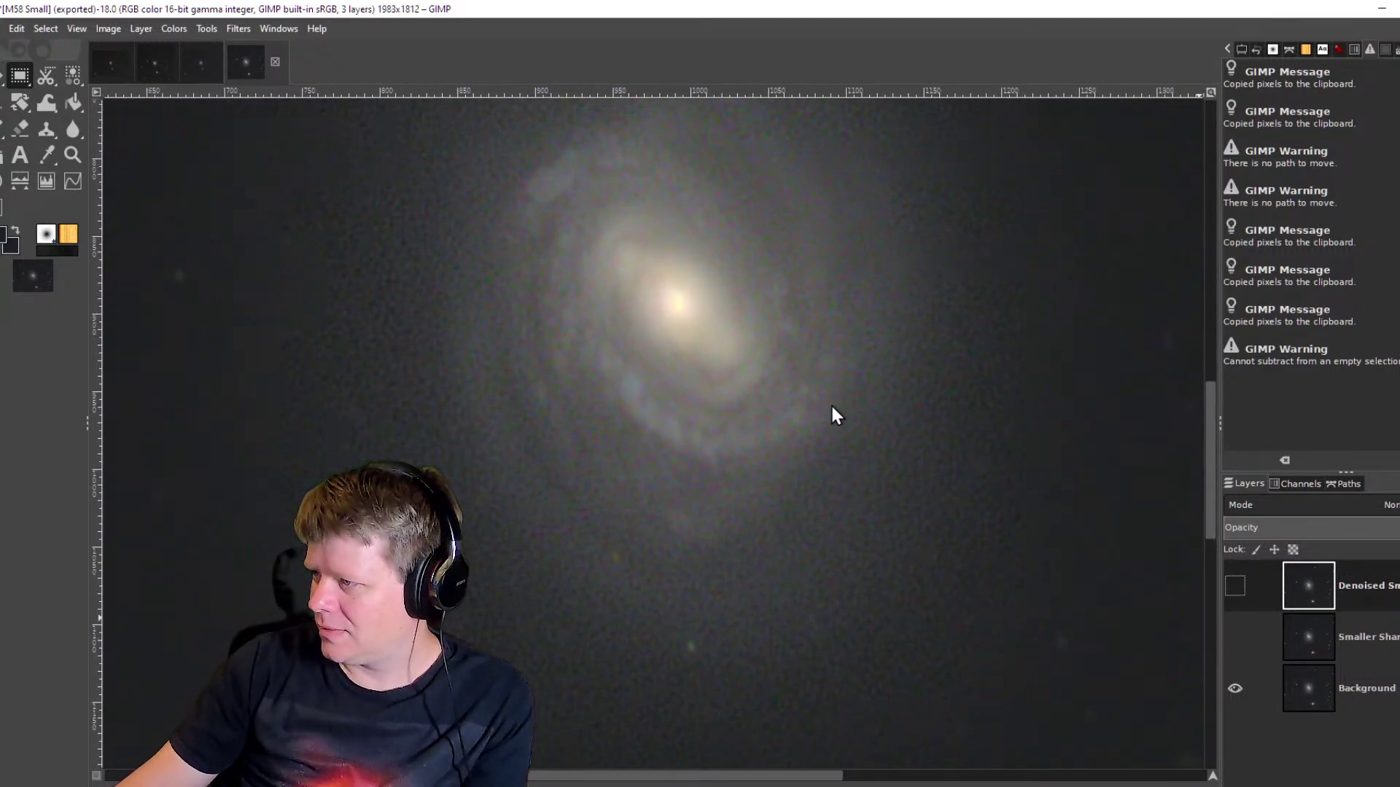
drag(834, 415, 821, 460)
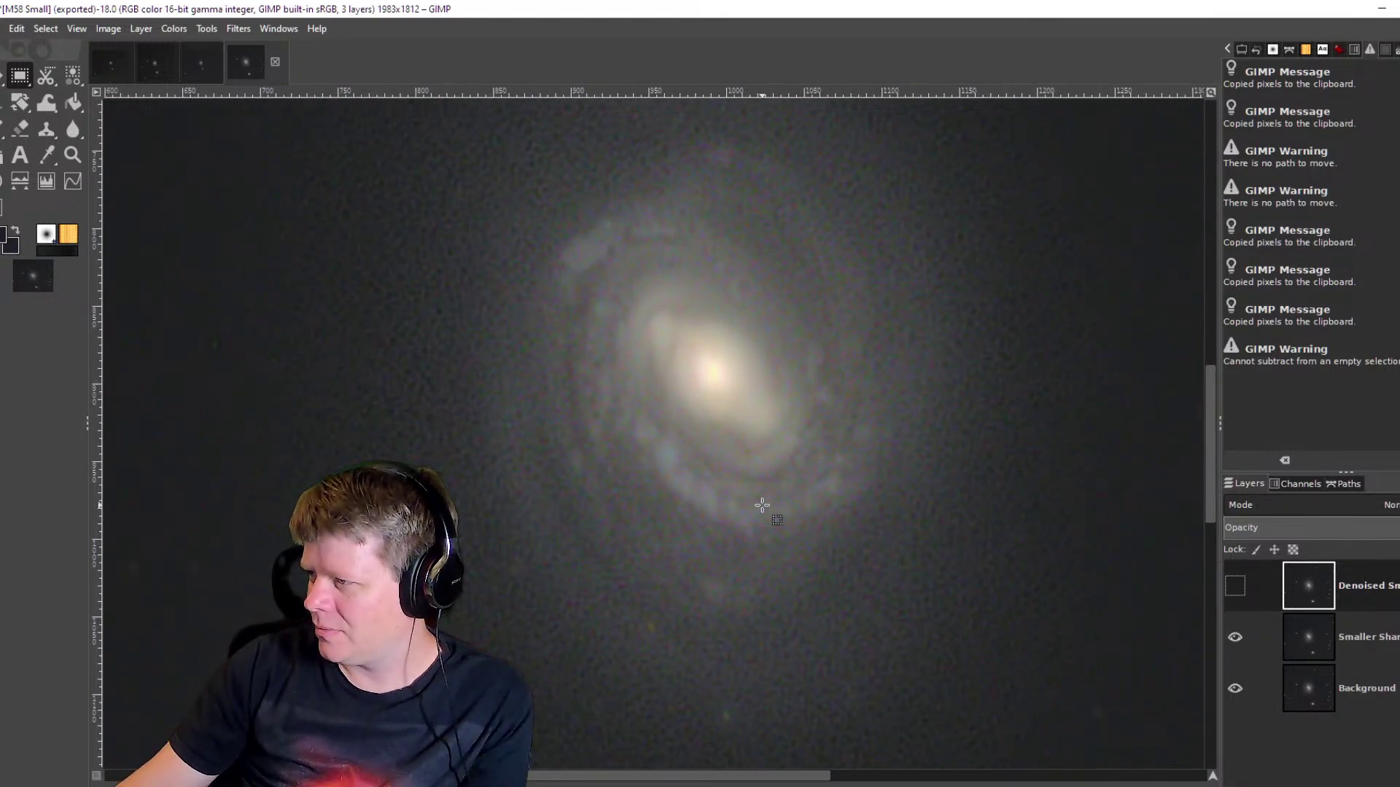
scroll(811, 505, up, 3)
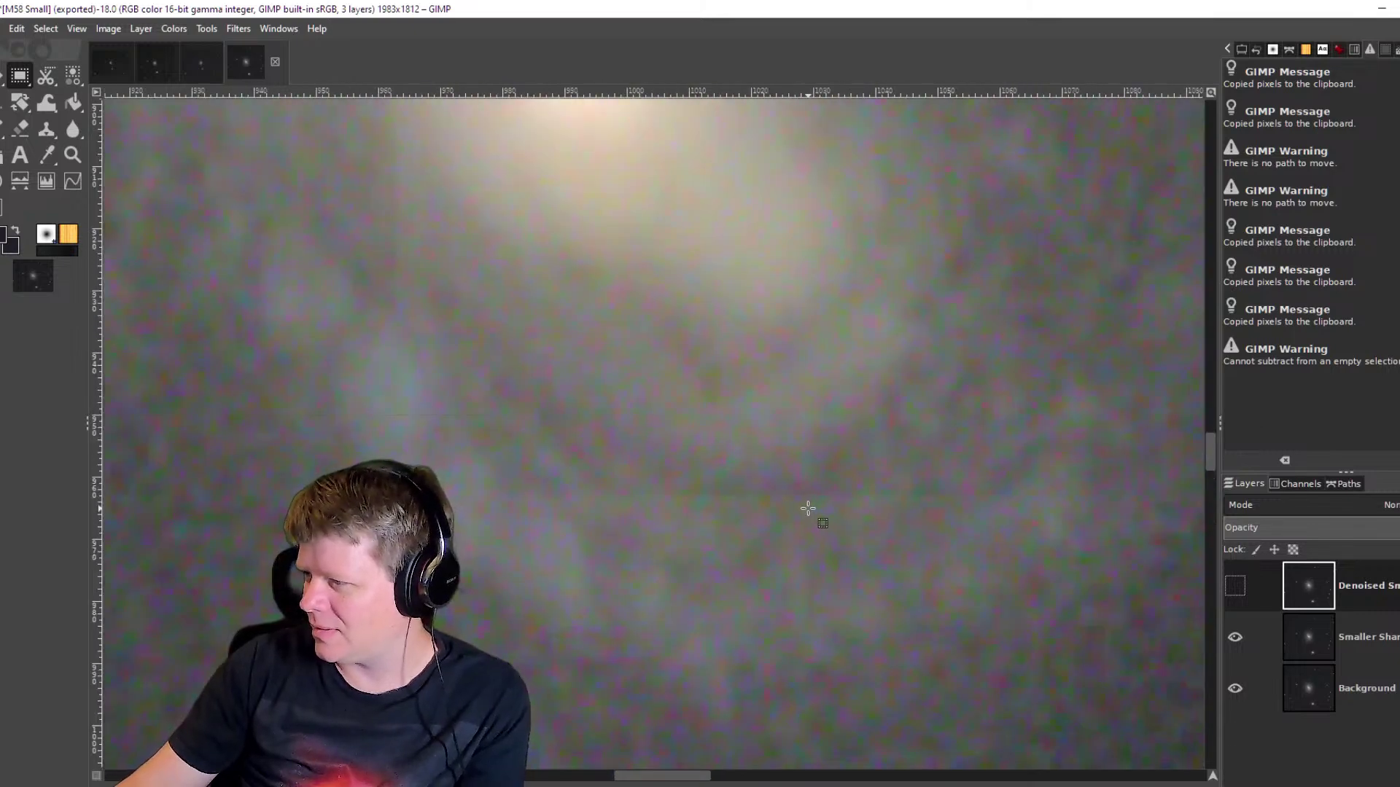
scroll(845, 467, down, 3)
scroll(838, 503, up, 2)
scroll(825, 503, up, 1)
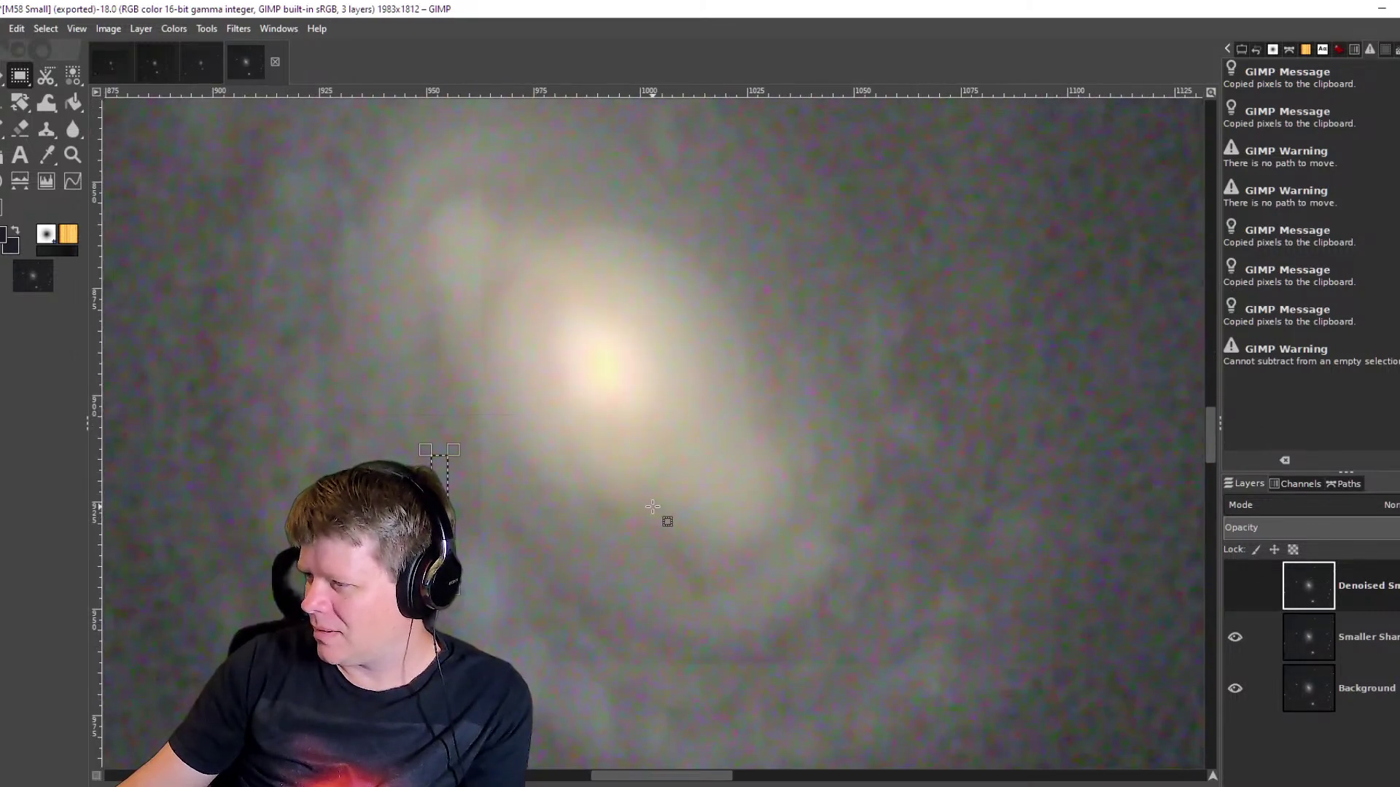
scroll(809, 554, down, 3)
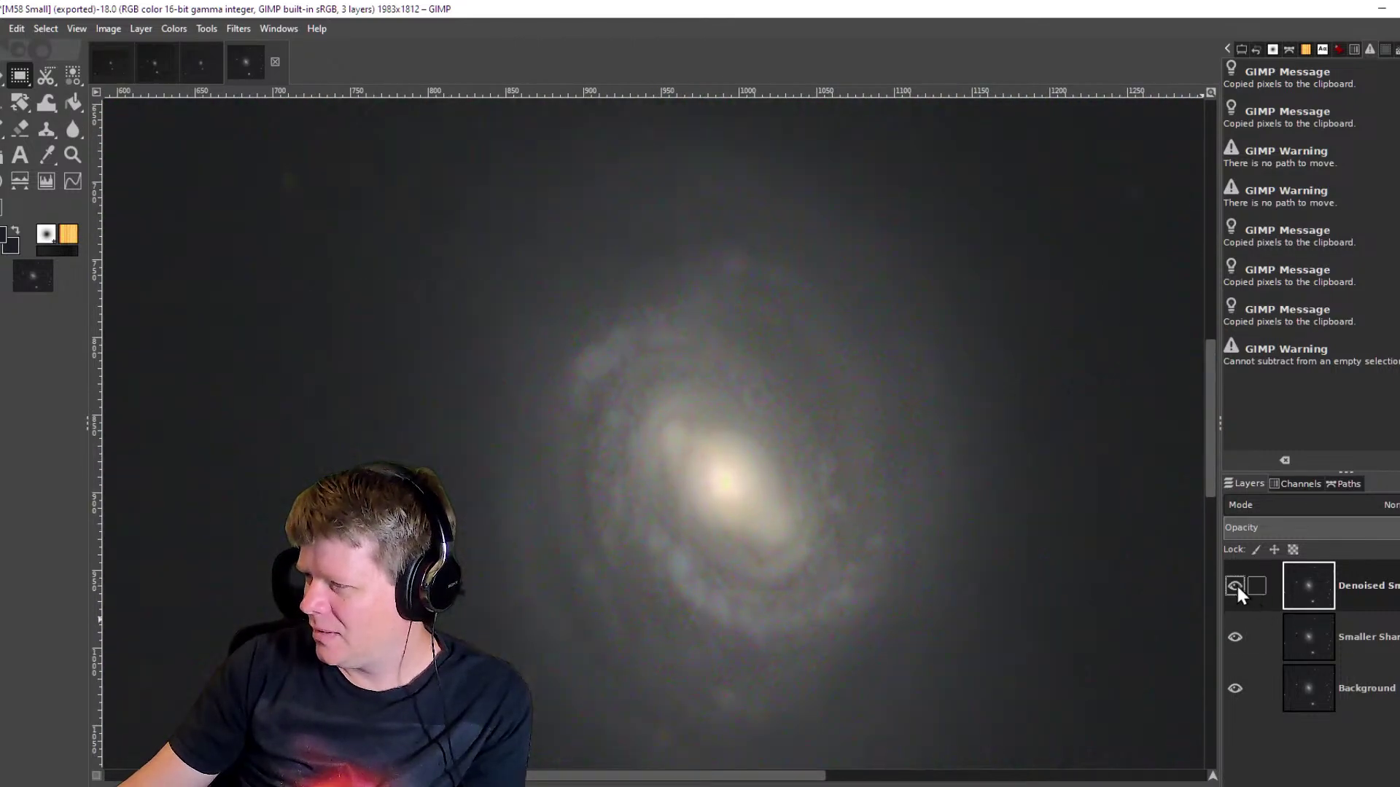
scroll(741, 553, up, 1)
scroll(732, 549, down, 1)
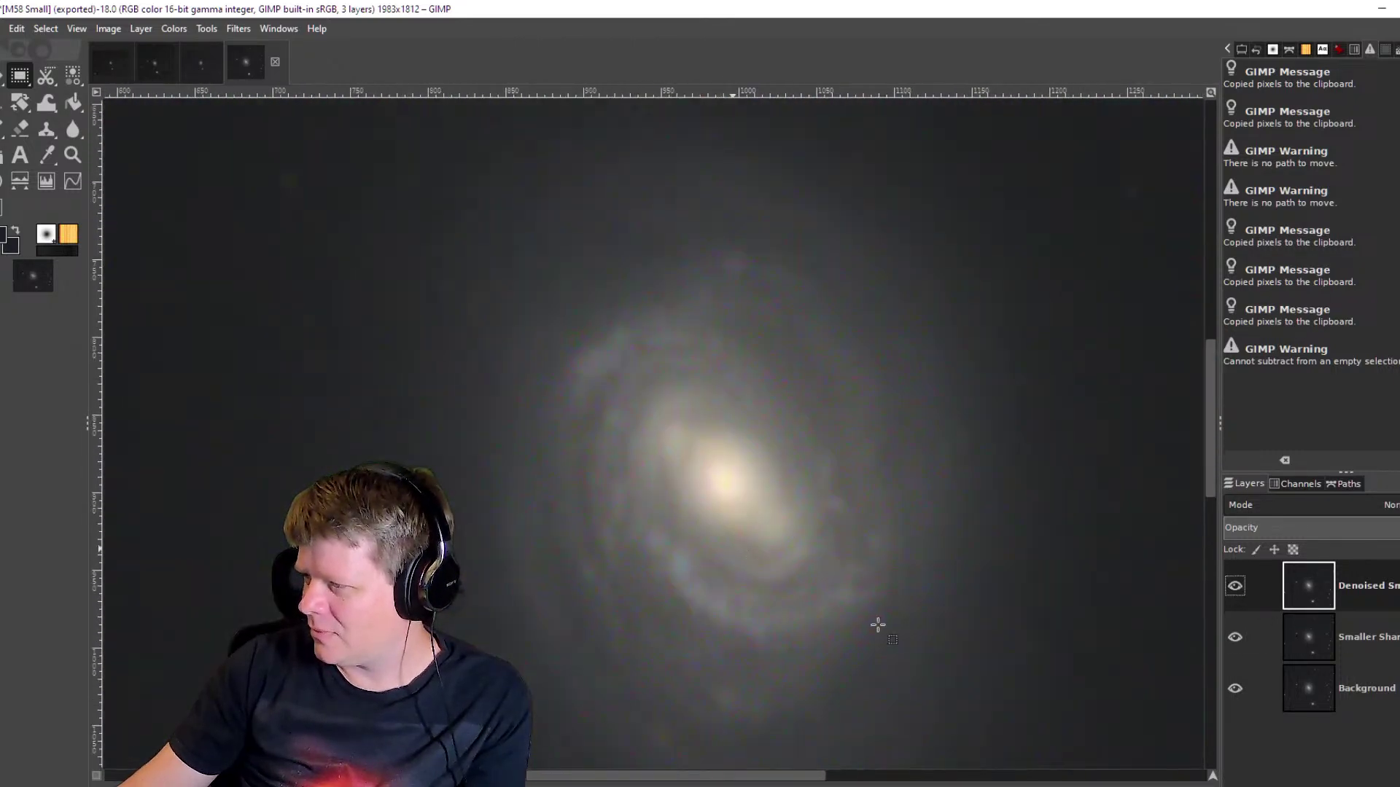
Examine the denoised galaxy's outer halo, the dark background above it and the small stars beside it.
drag(878, 624, 811, 387)
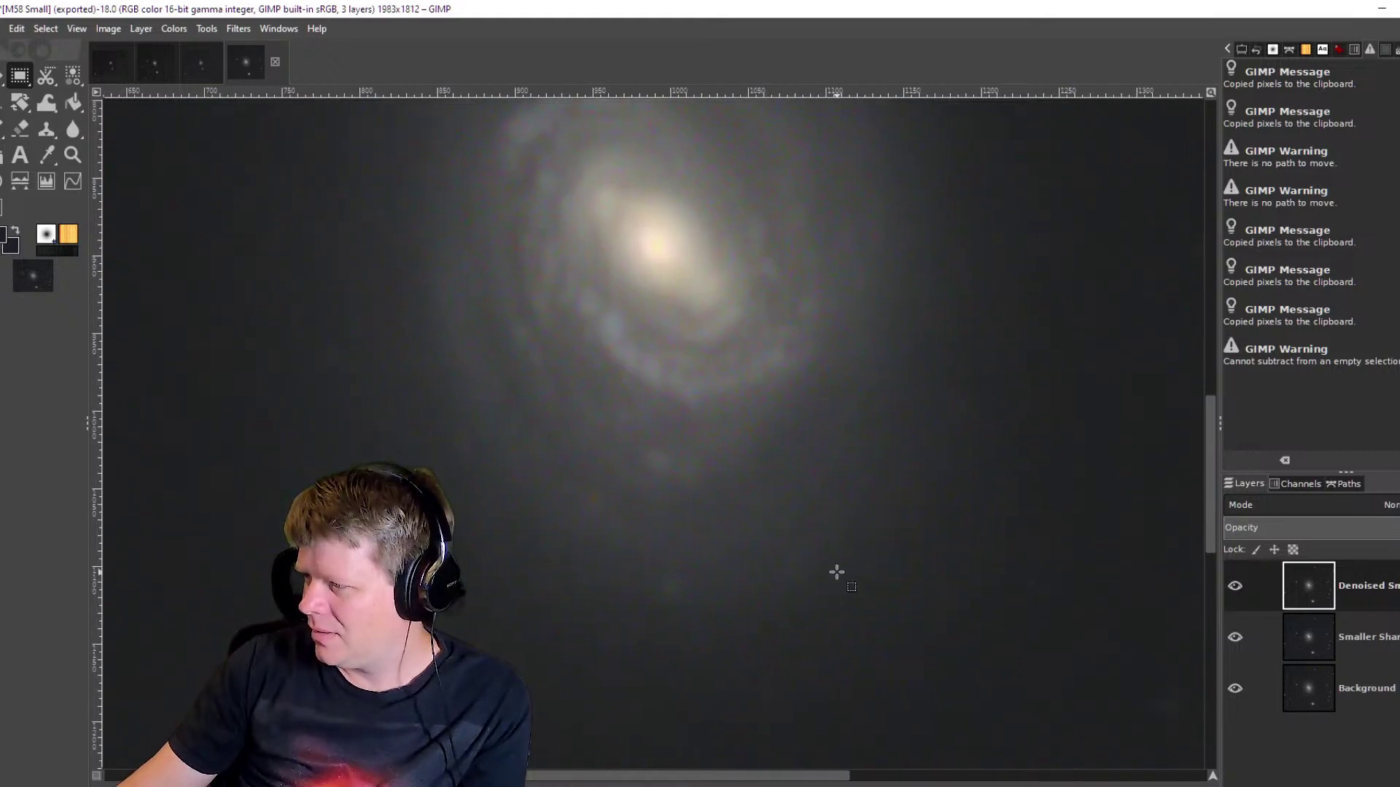
scroll(709, 530, down, 2)
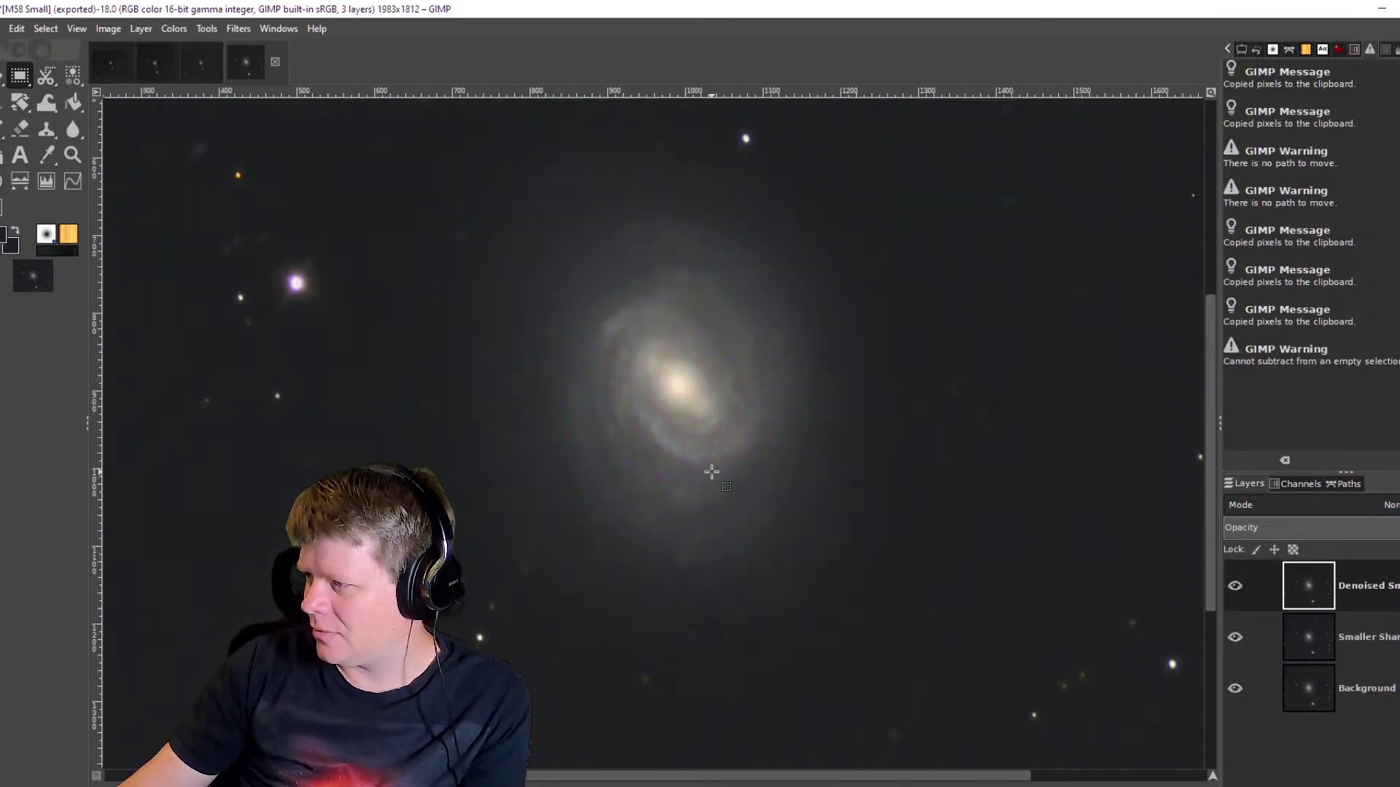
drag(713, 468, 757, 647)
scroll(671, 360, up, 3)
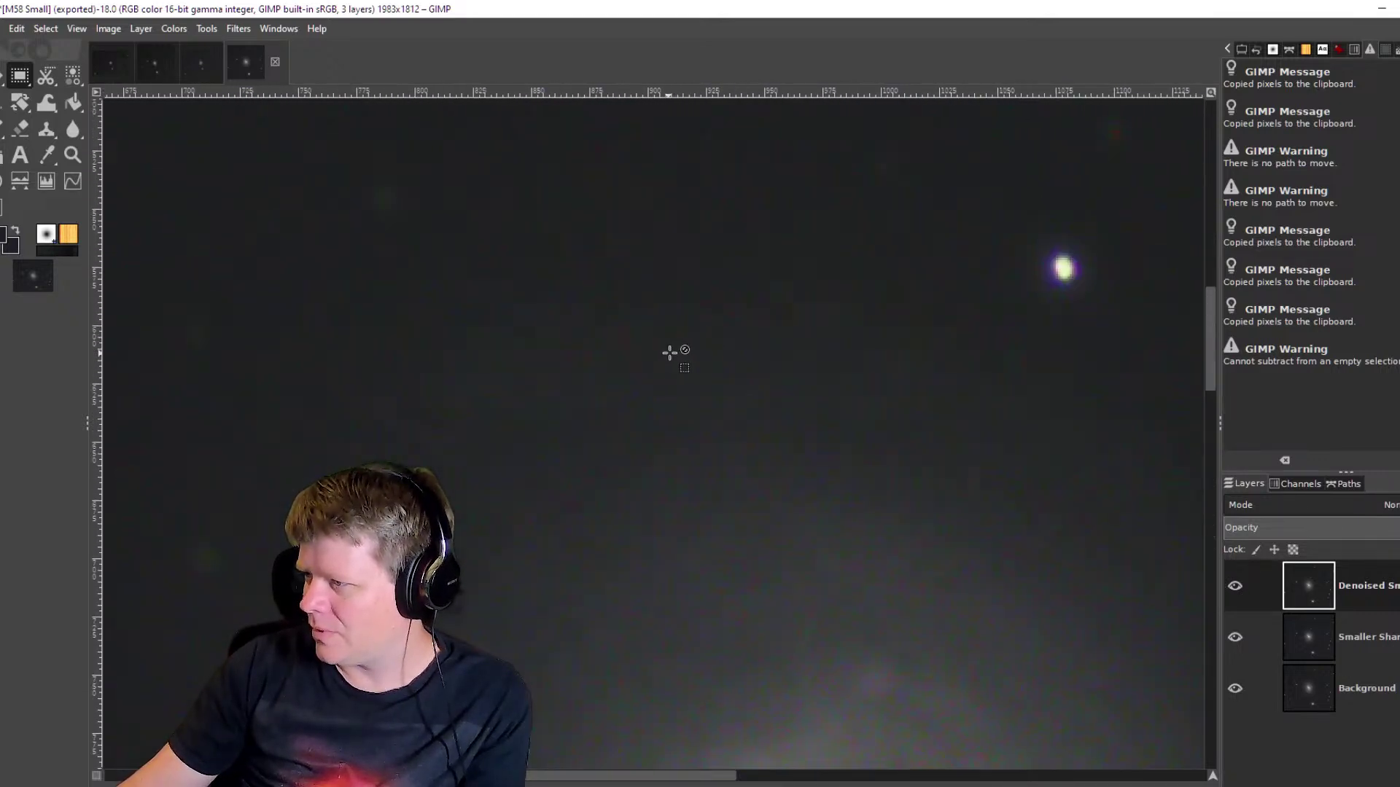
scroll(812, 449, down, 4)
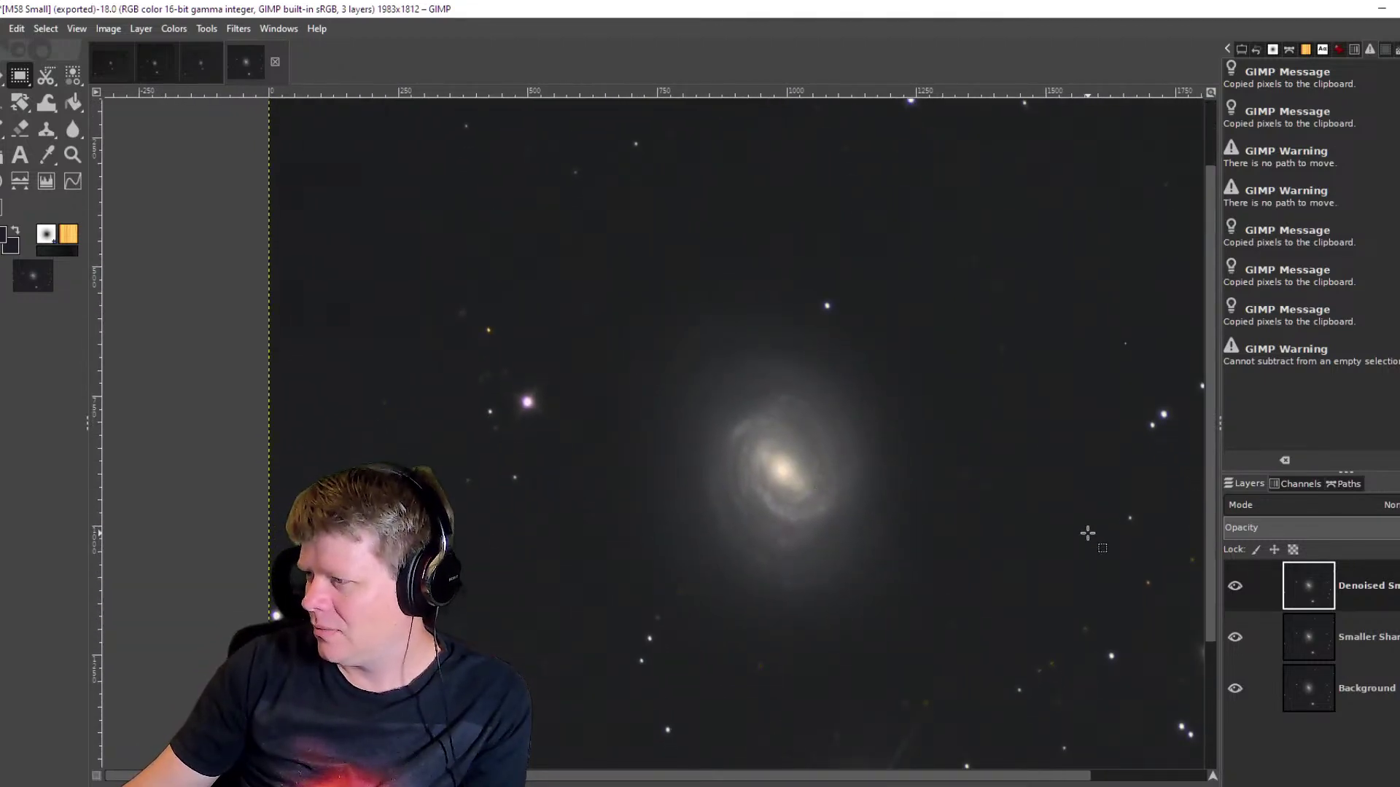
scroll(353, 450, up, 3)
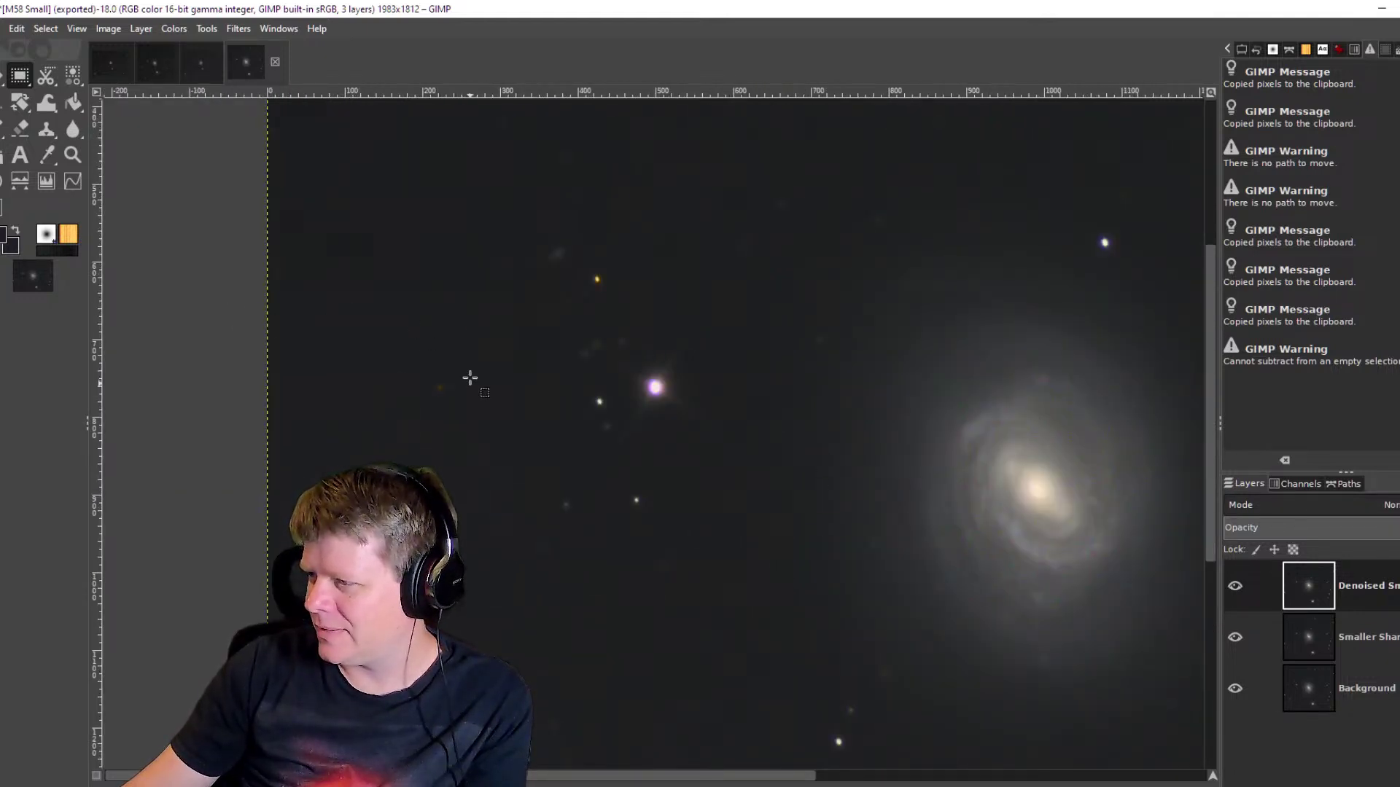
scroll(417, 462, up, 2)
scroll(414, 463, down, 2)
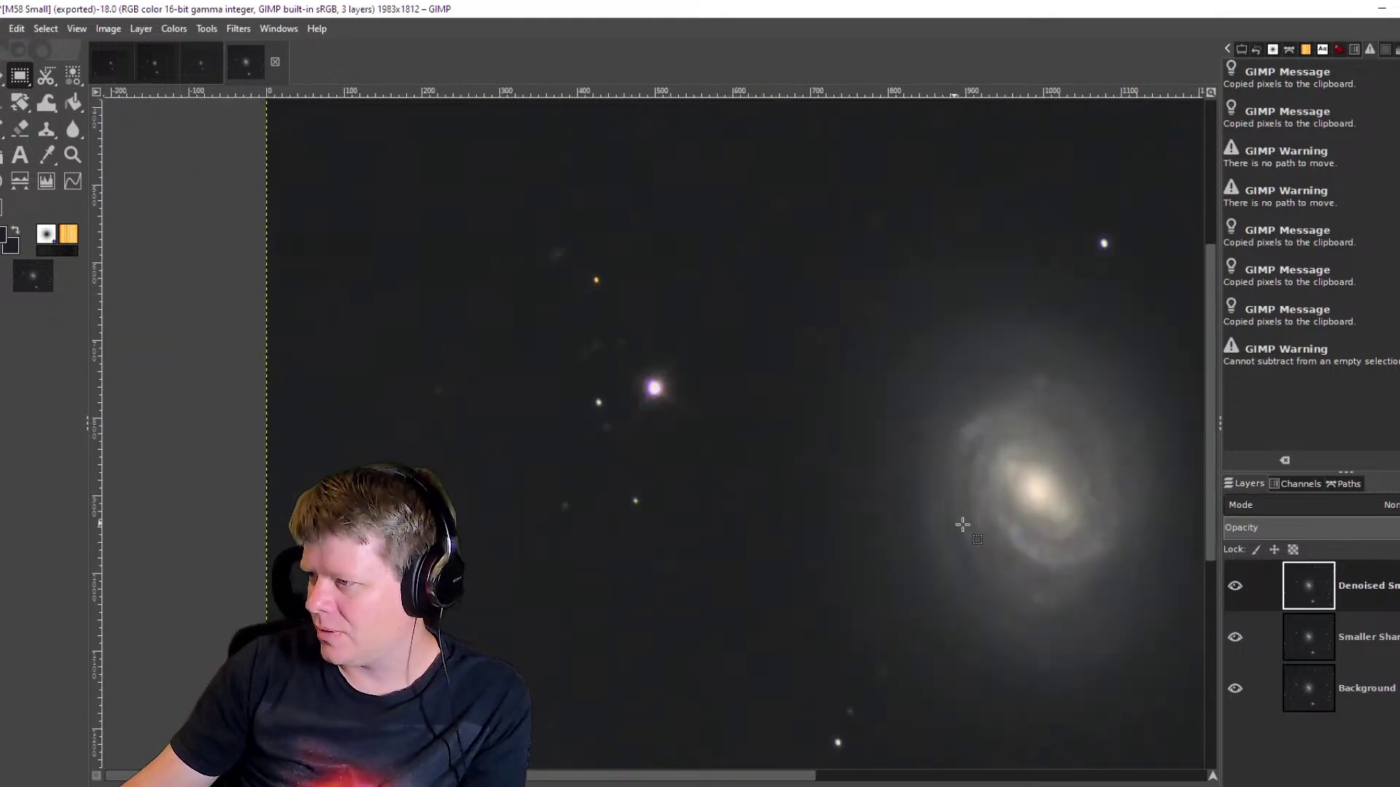
Examine the star fields on both sides of and above the galaxy in the denoised image.
drag(947, 521, 306, 305)
drag(809, 374, 865, 609)
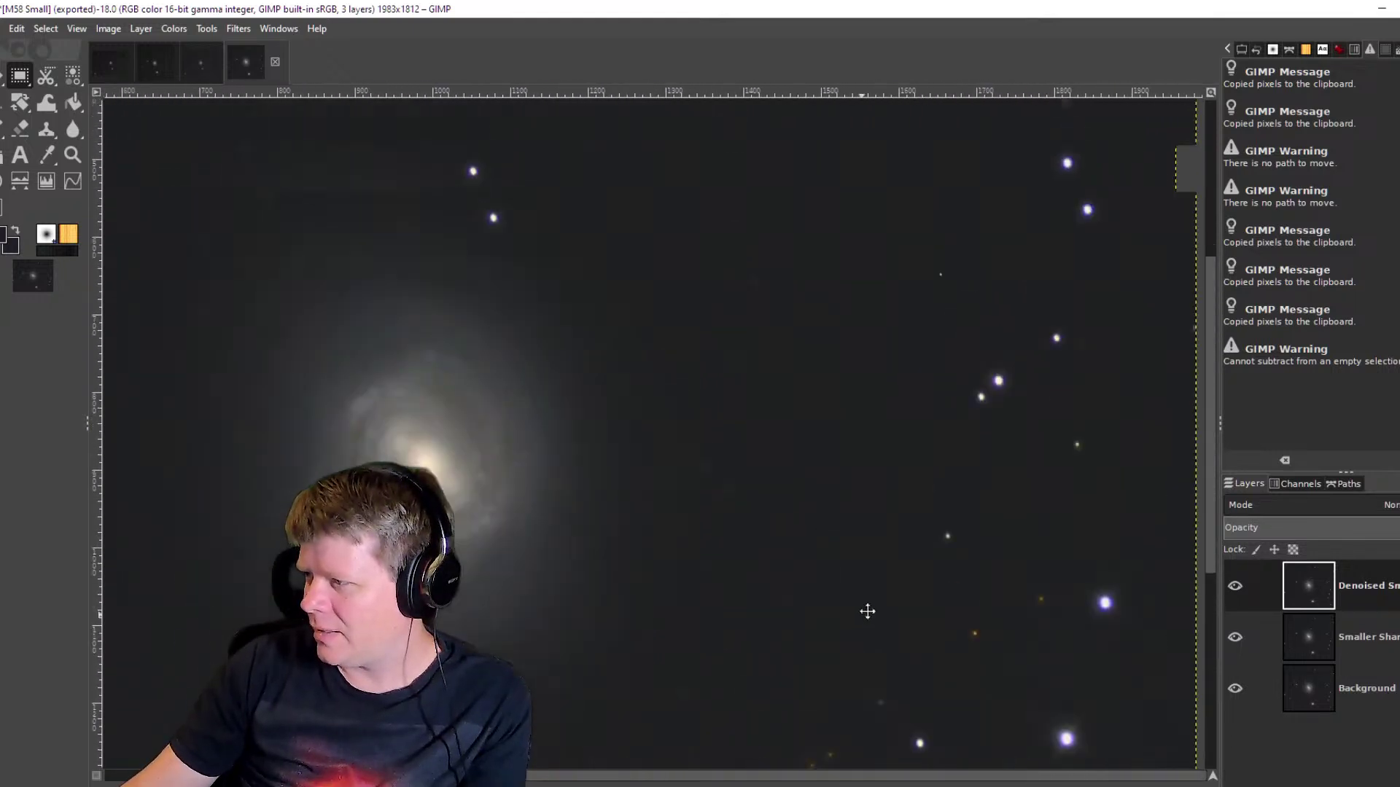
drag(688, 447, 750, 509)
drag(615, 400, 825, 459)
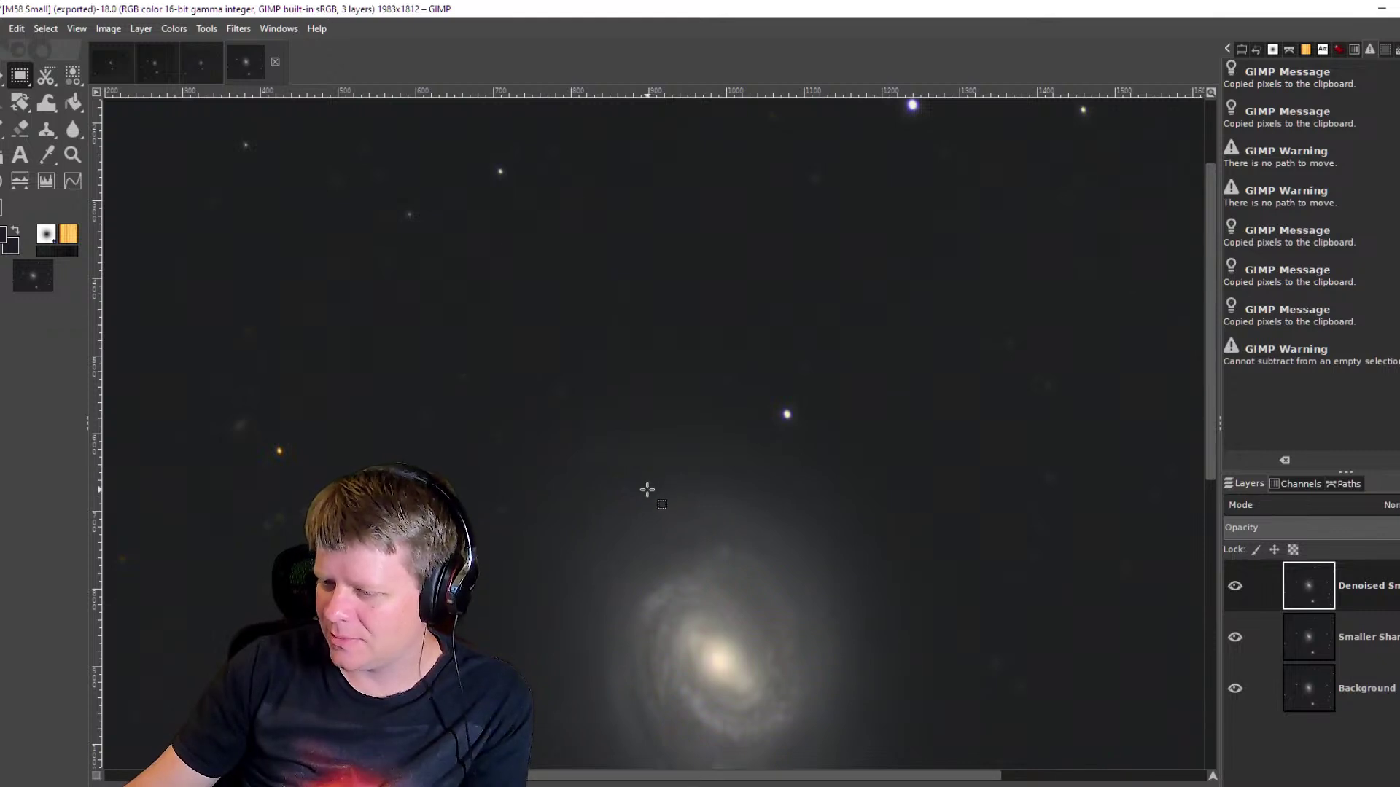
scroll(818, 643, down, 2)
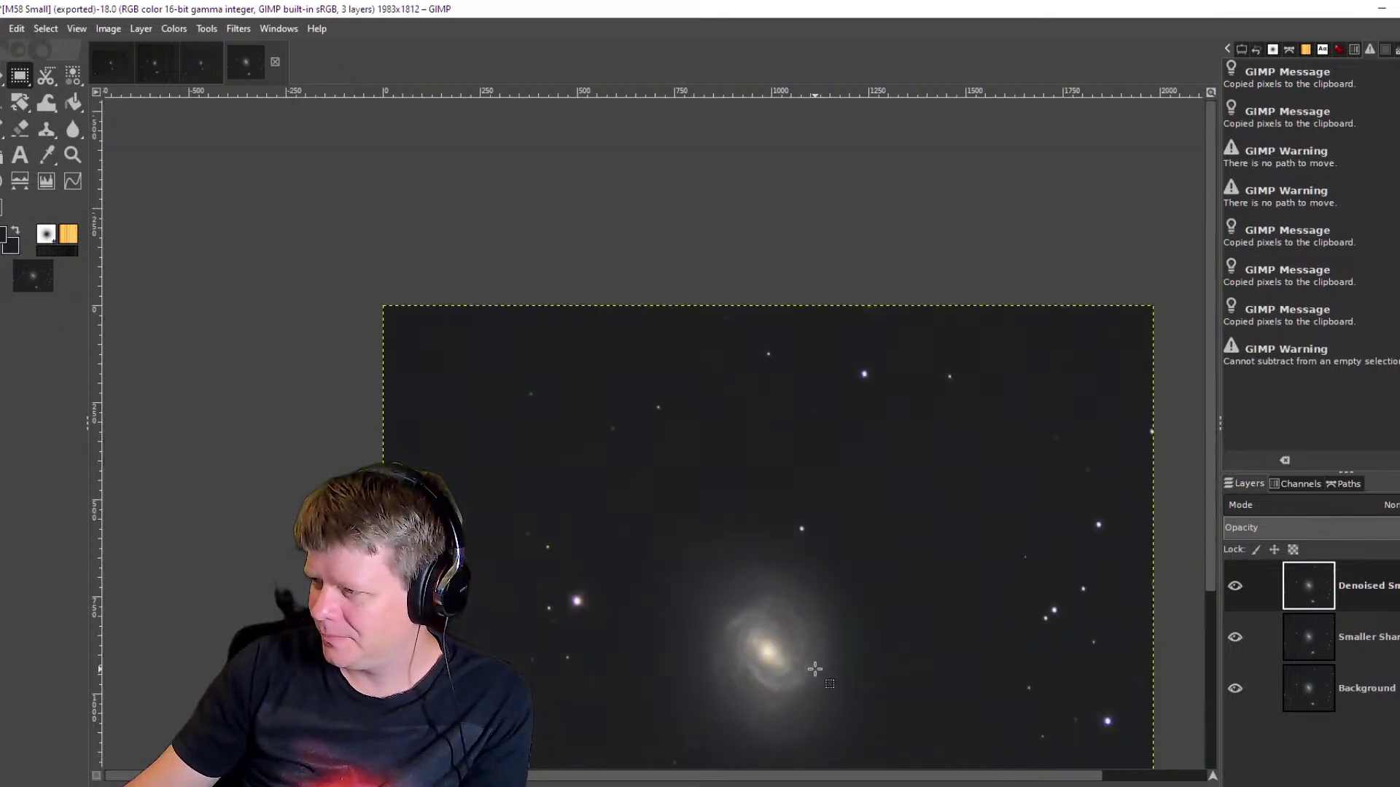
drag(807, 668, 791, 527)
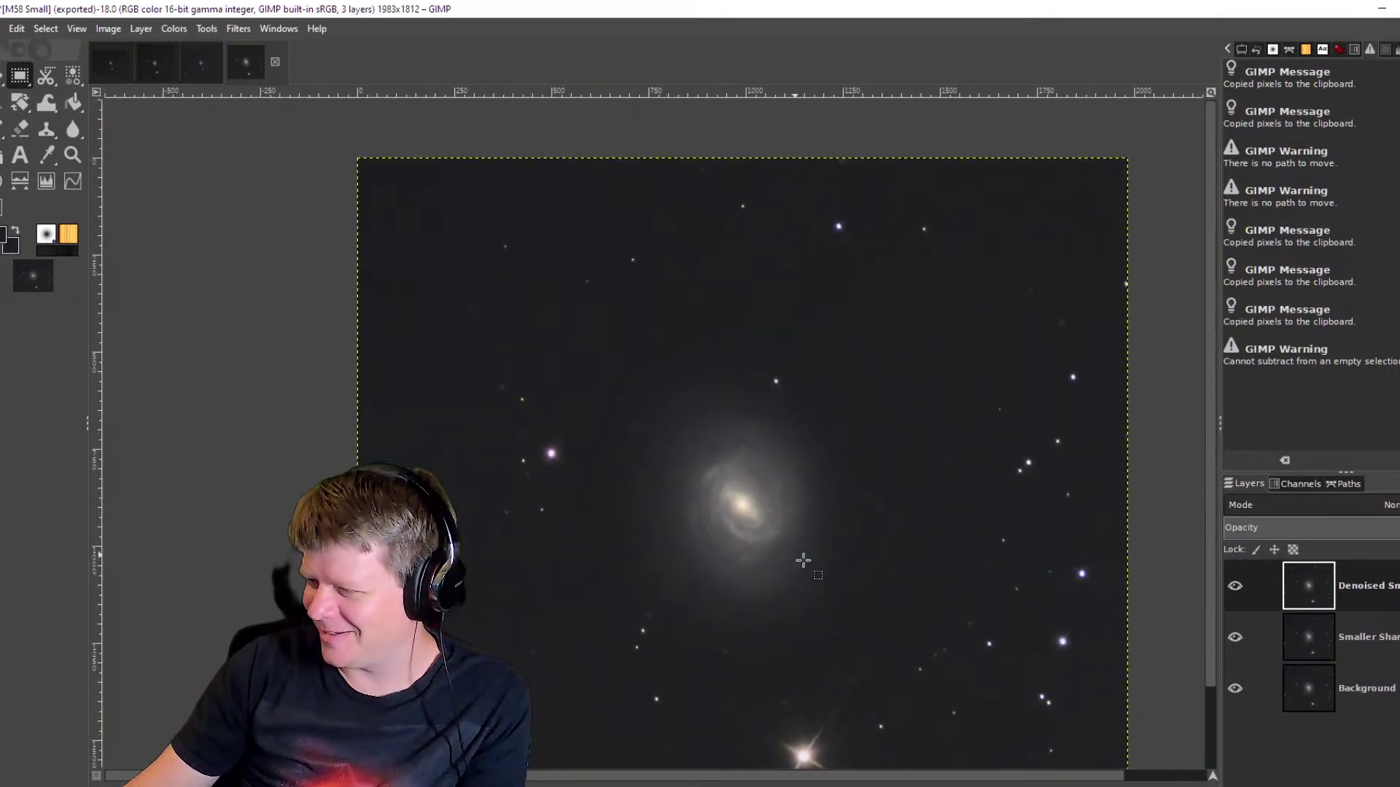
Compare the noise and spiral detail of the galaxy's halo across the denoised, sharpened and original layers.
scroll(782, 544, up, 2)
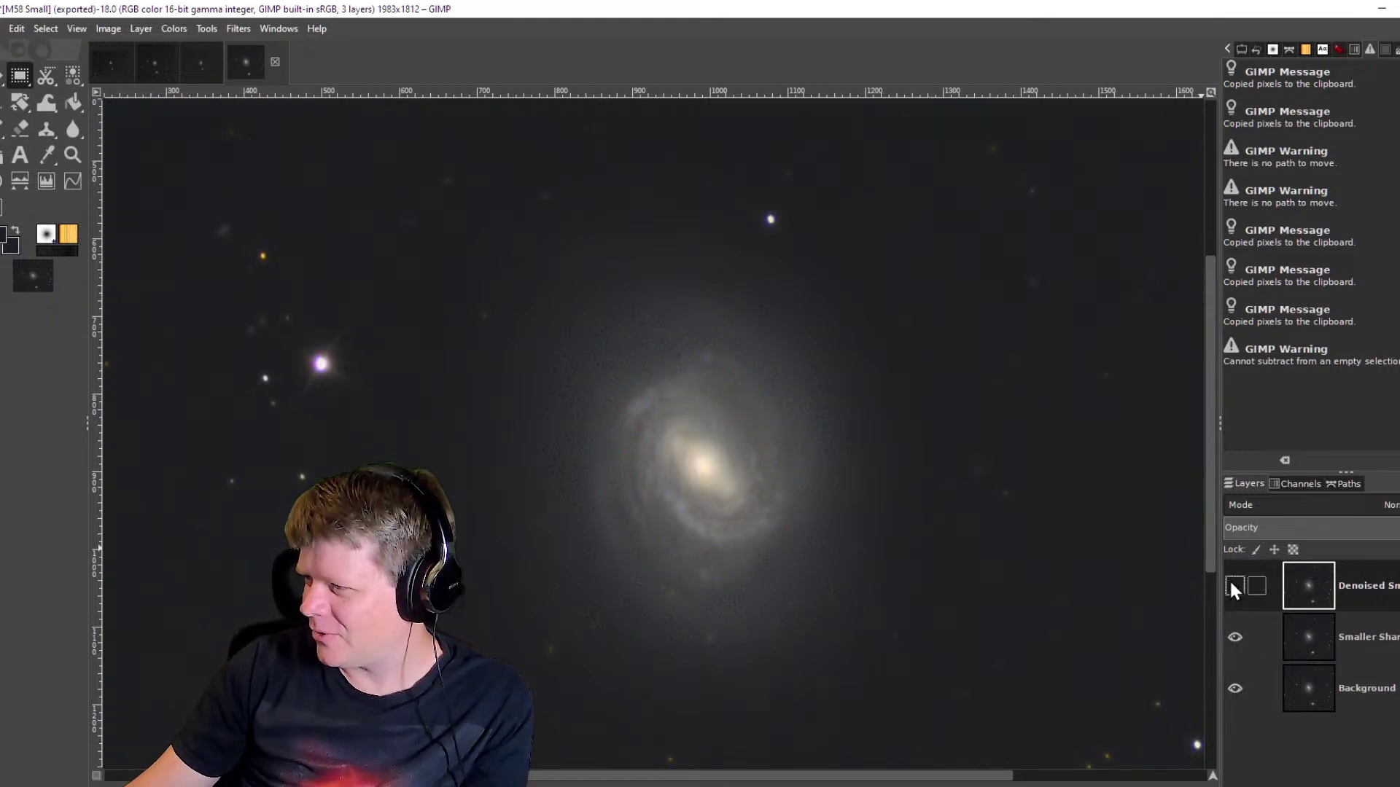
click(1232, 586)
click(1236, 587)
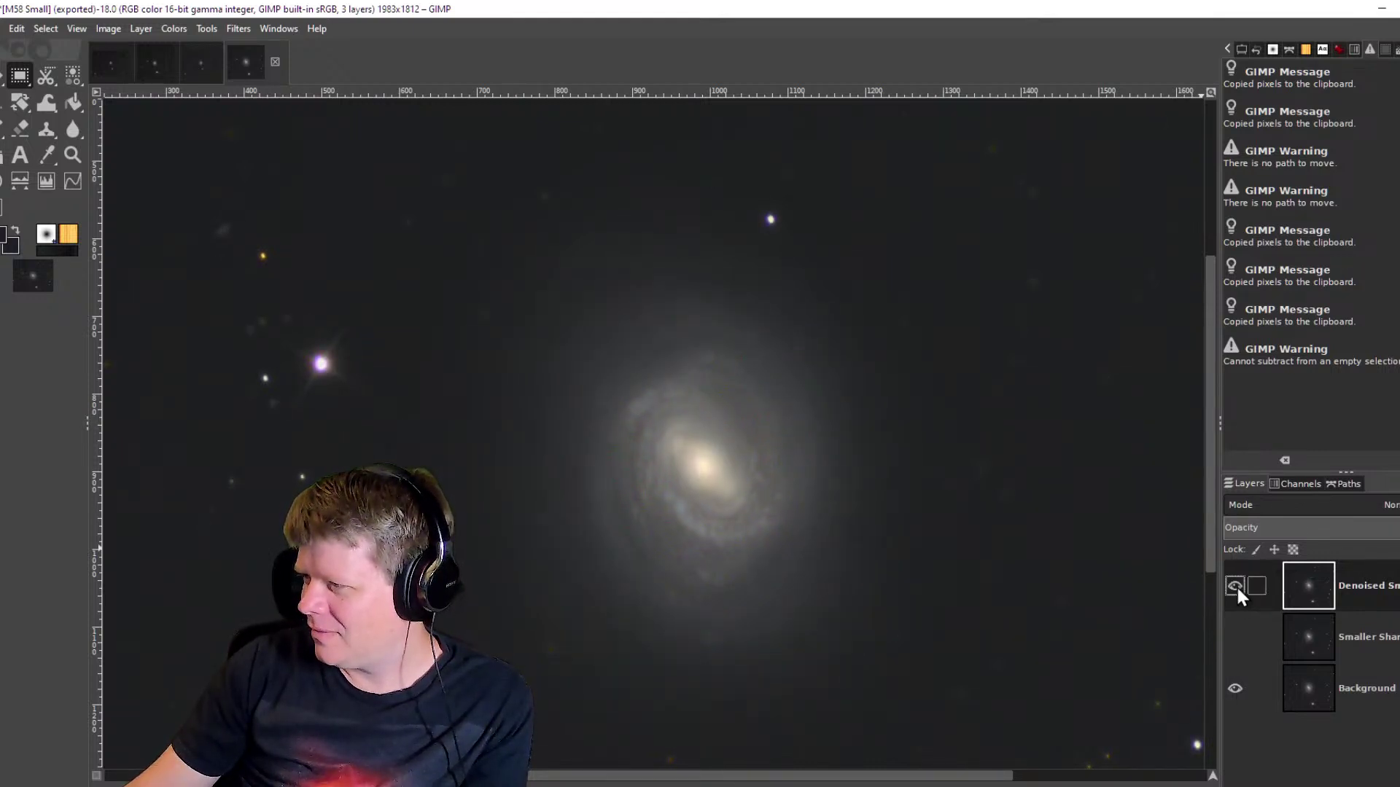
click(1236, 585)
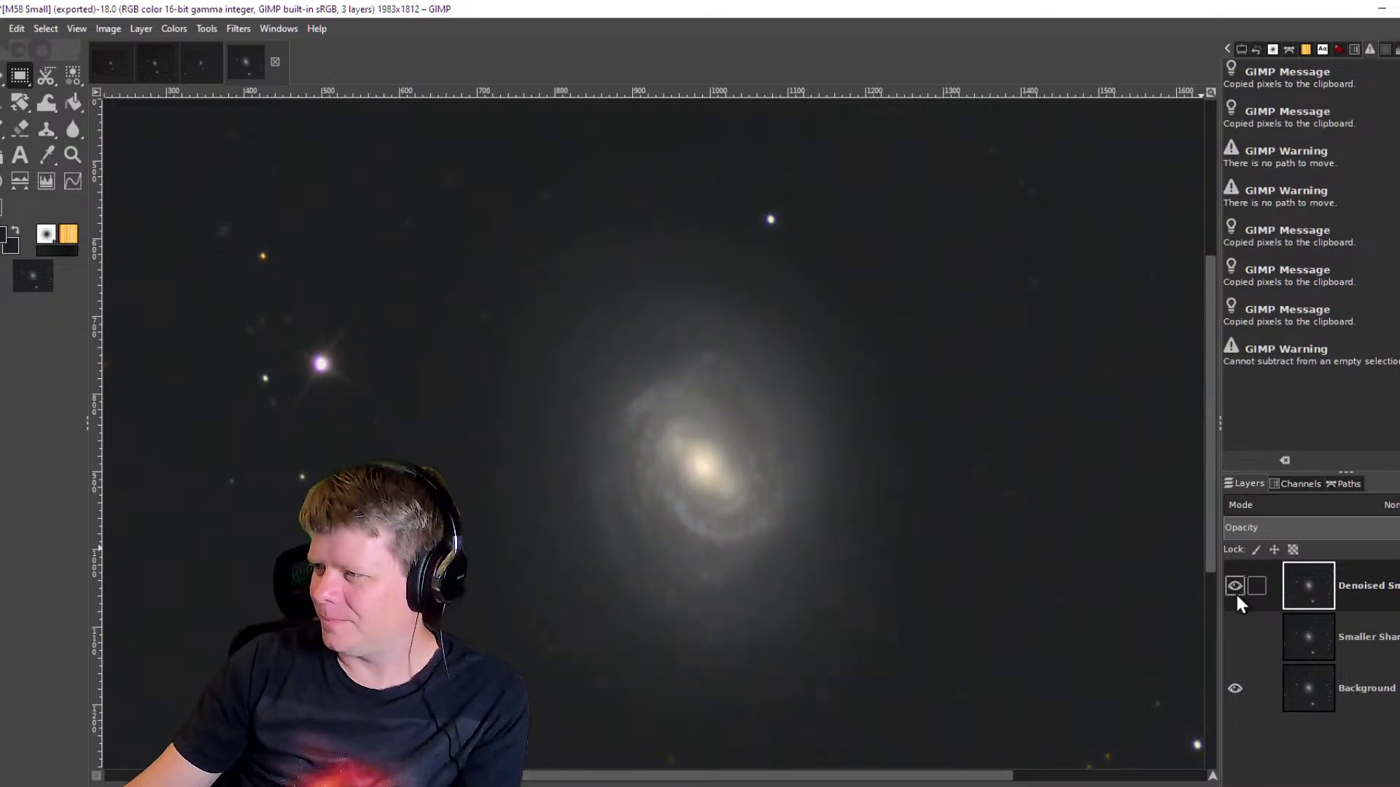
click(1235, 636)
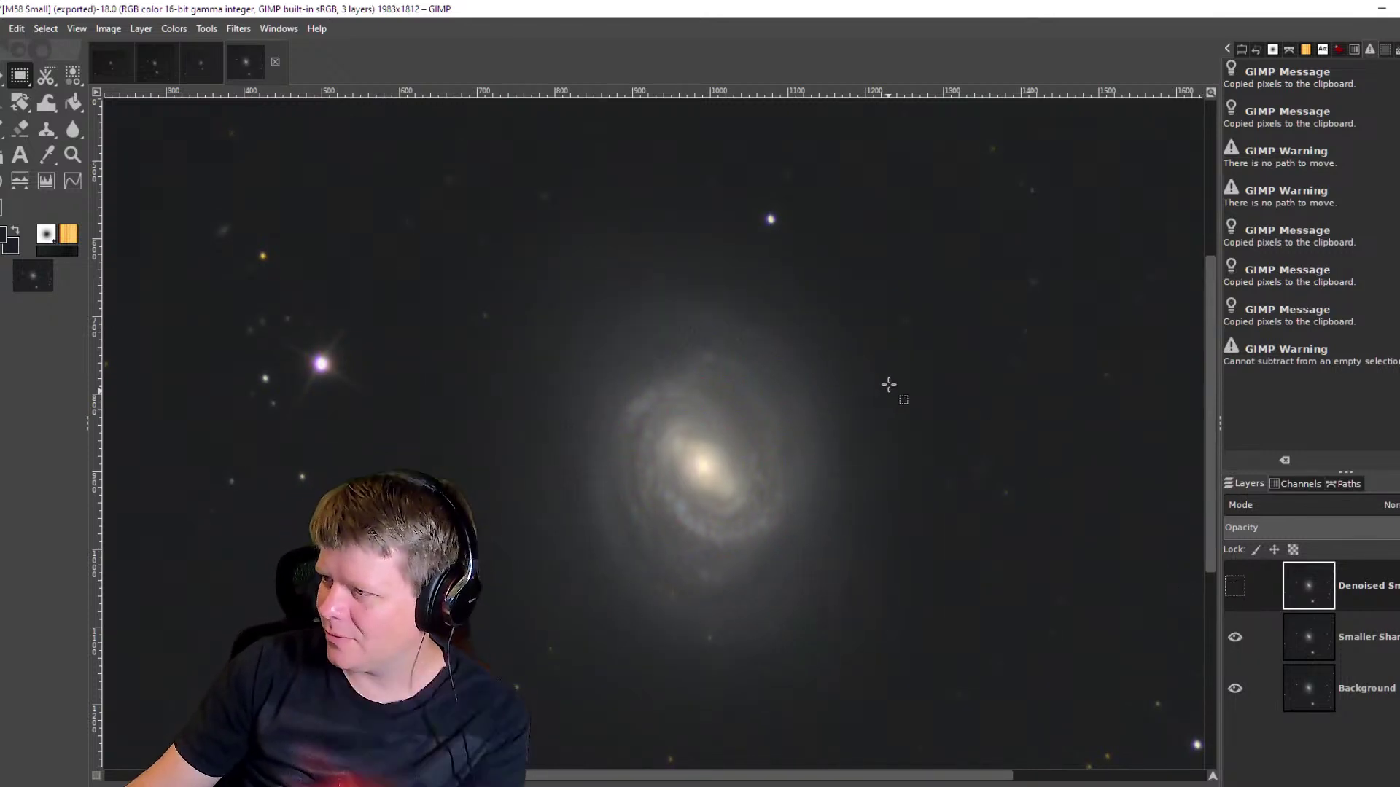
scroll(681, 291, up, 2)
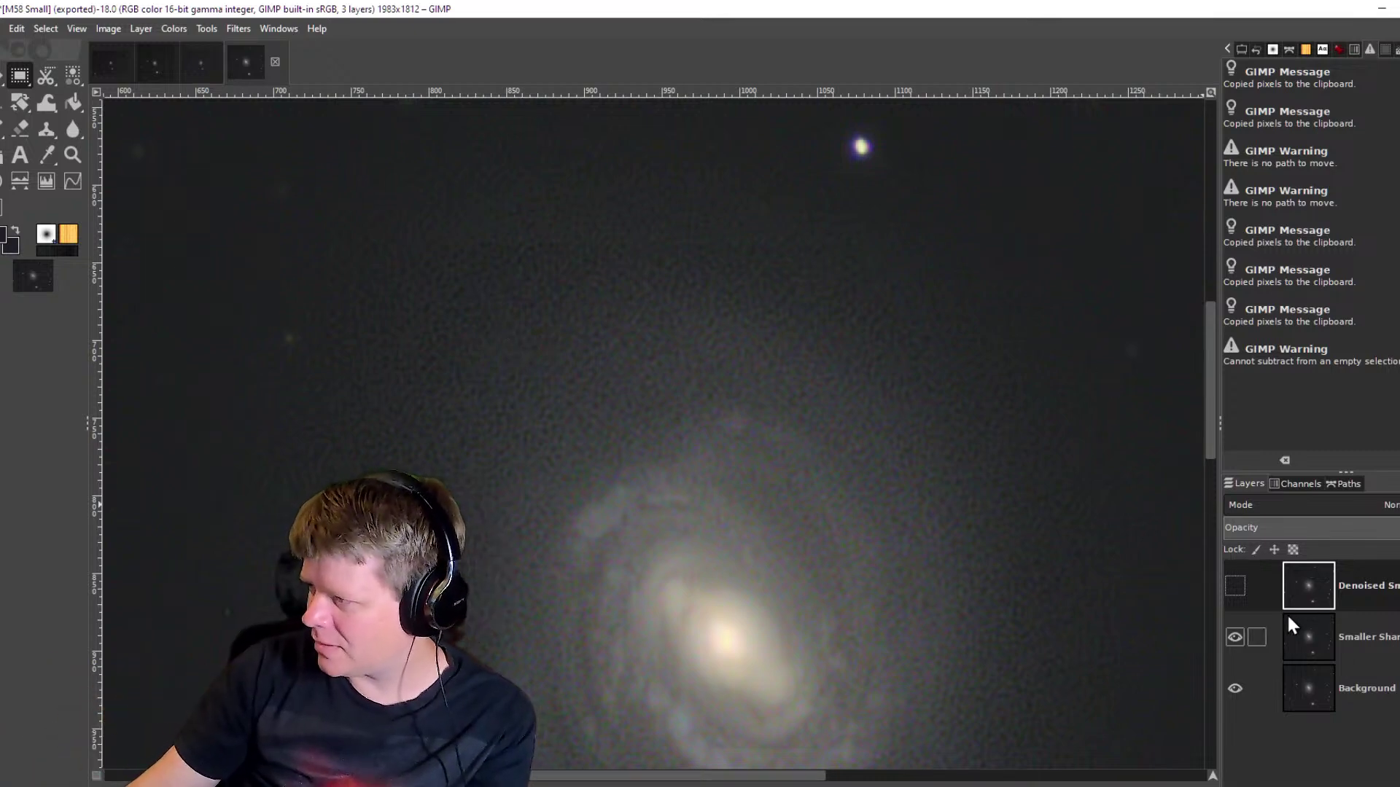
scroll(751, 272, down, 4)
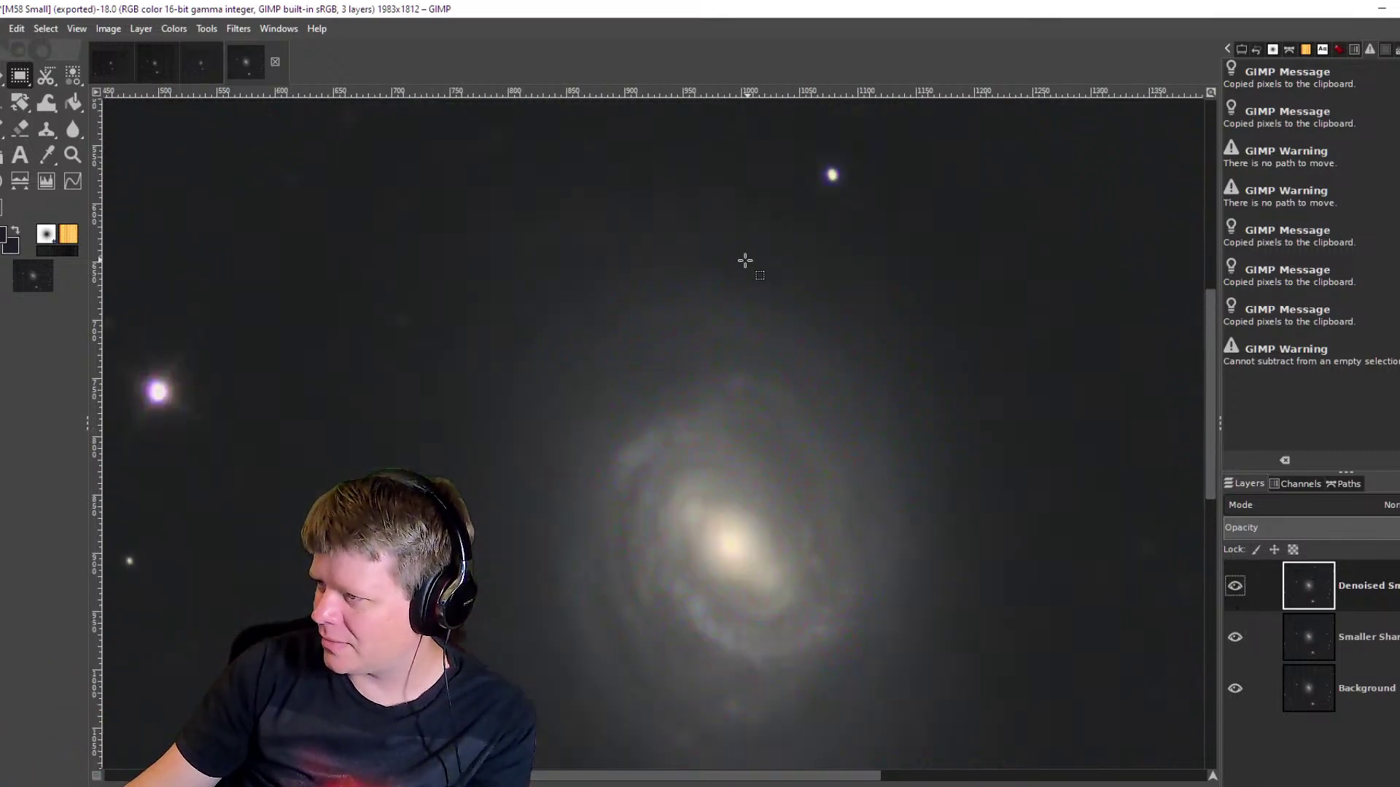
Inspect the dark background and faint stars between the image's left edge and the purple star.
scroll(751, 272, down, 1)
scroll(751, 272, up, 1)
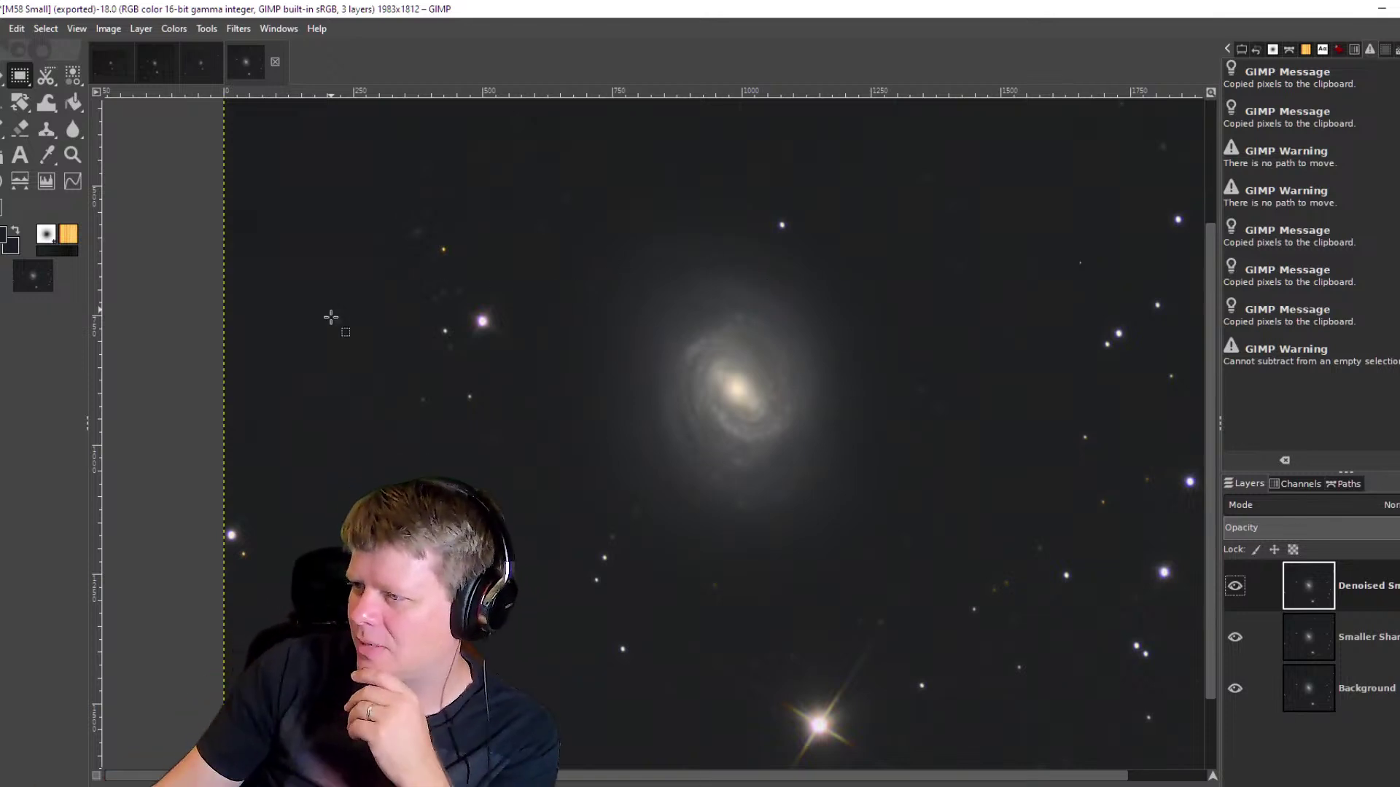
scroll(266, 307, up, 4)
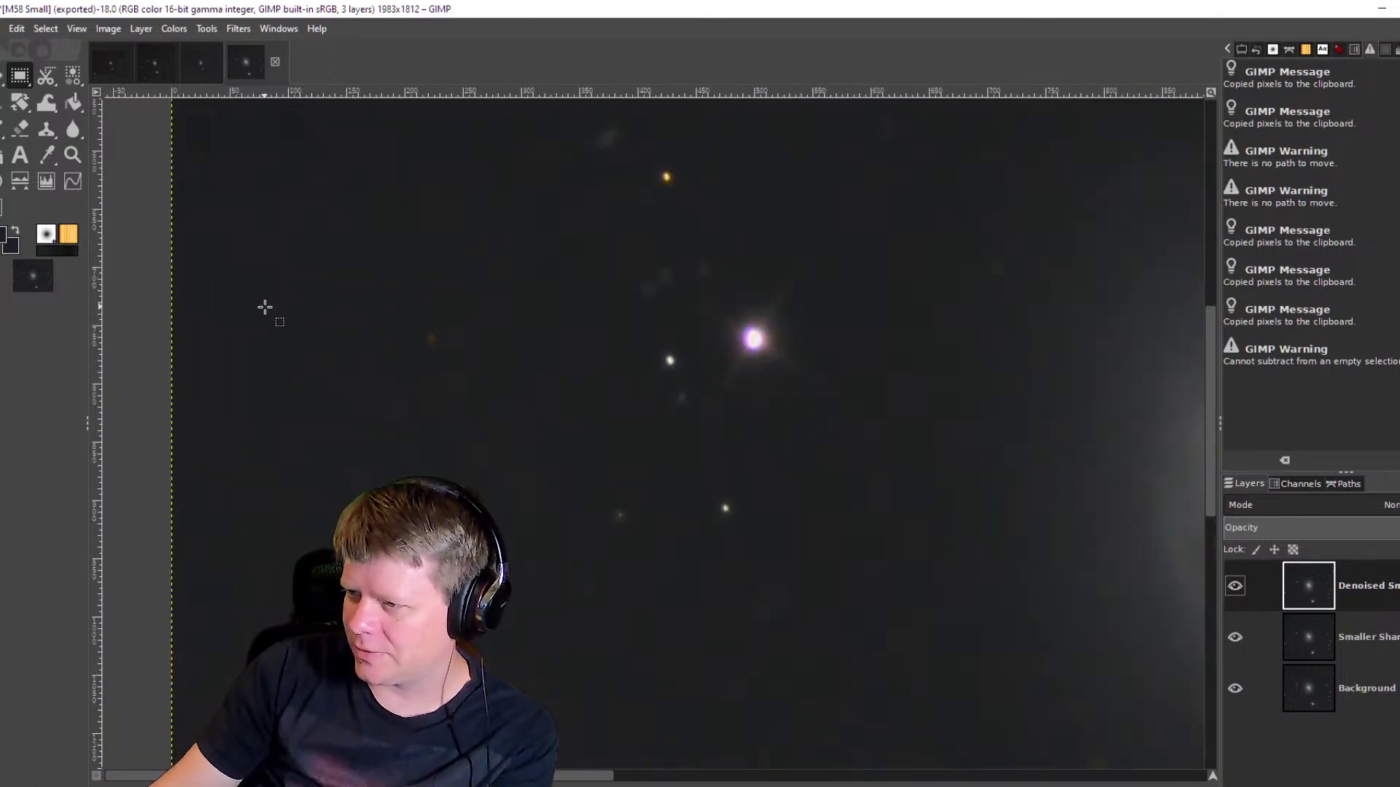
scroll(292, 322, up, 2)
scroll(292, 324, down, 1)
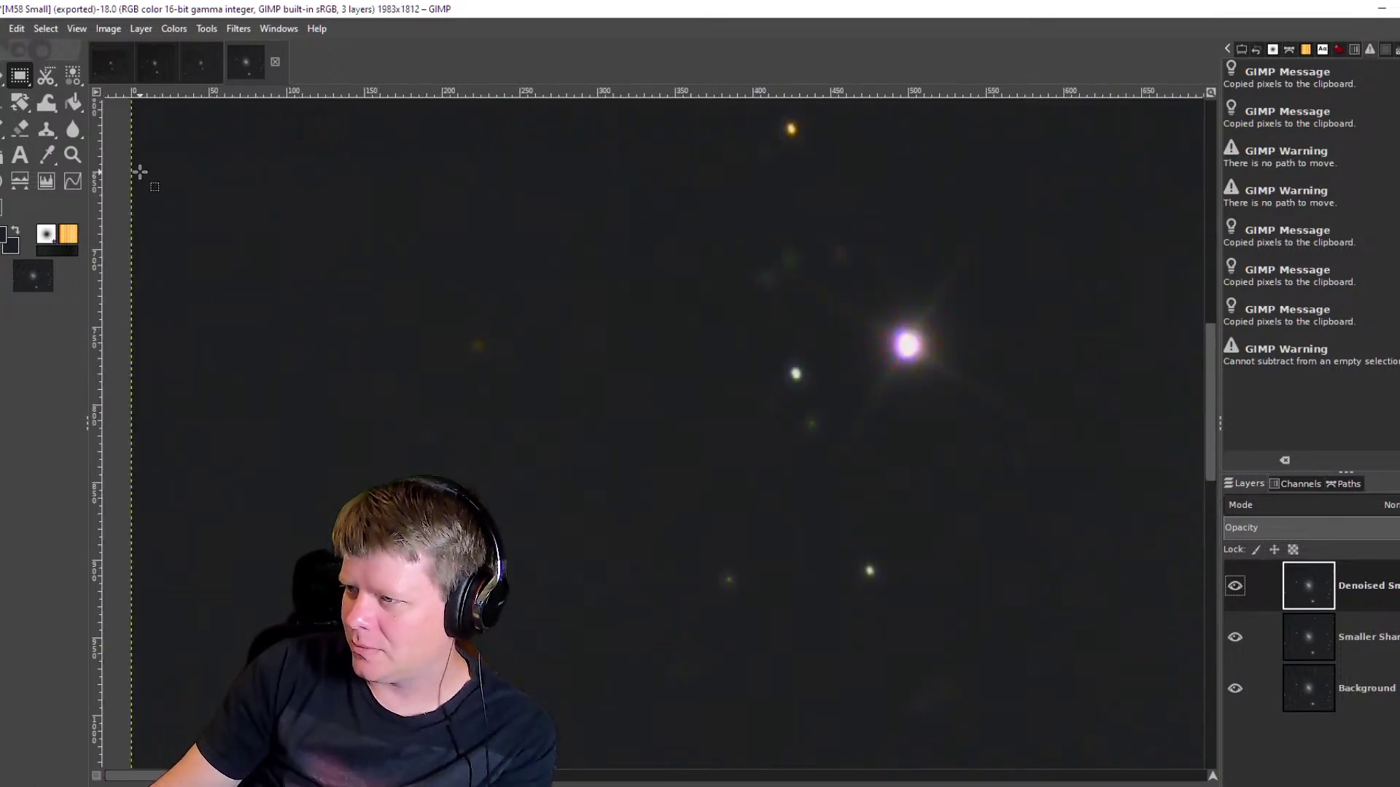
Outline the dark background beside the image's left edge with a rectangular selection and clear the selection.
drag(135, 156, 621, 662)
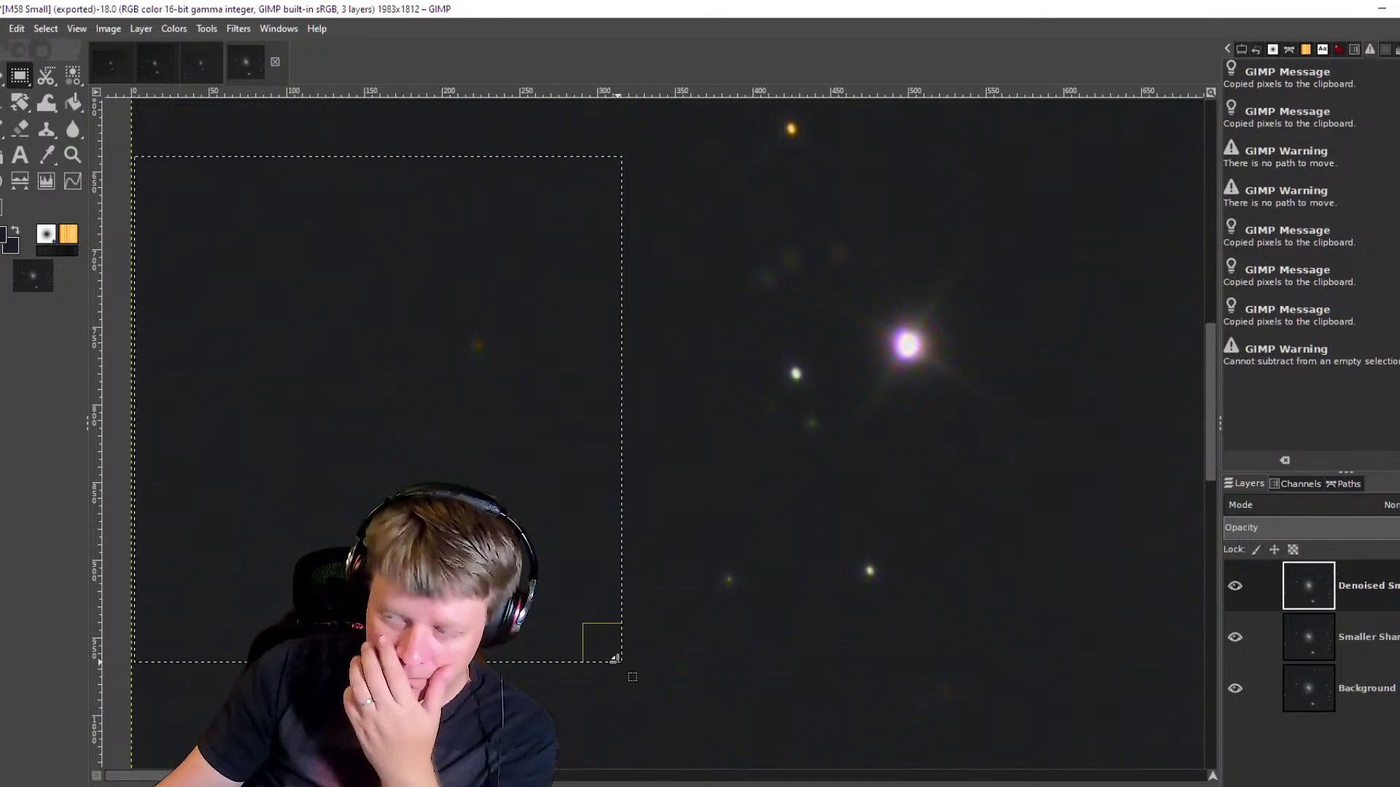
click(828, 548)
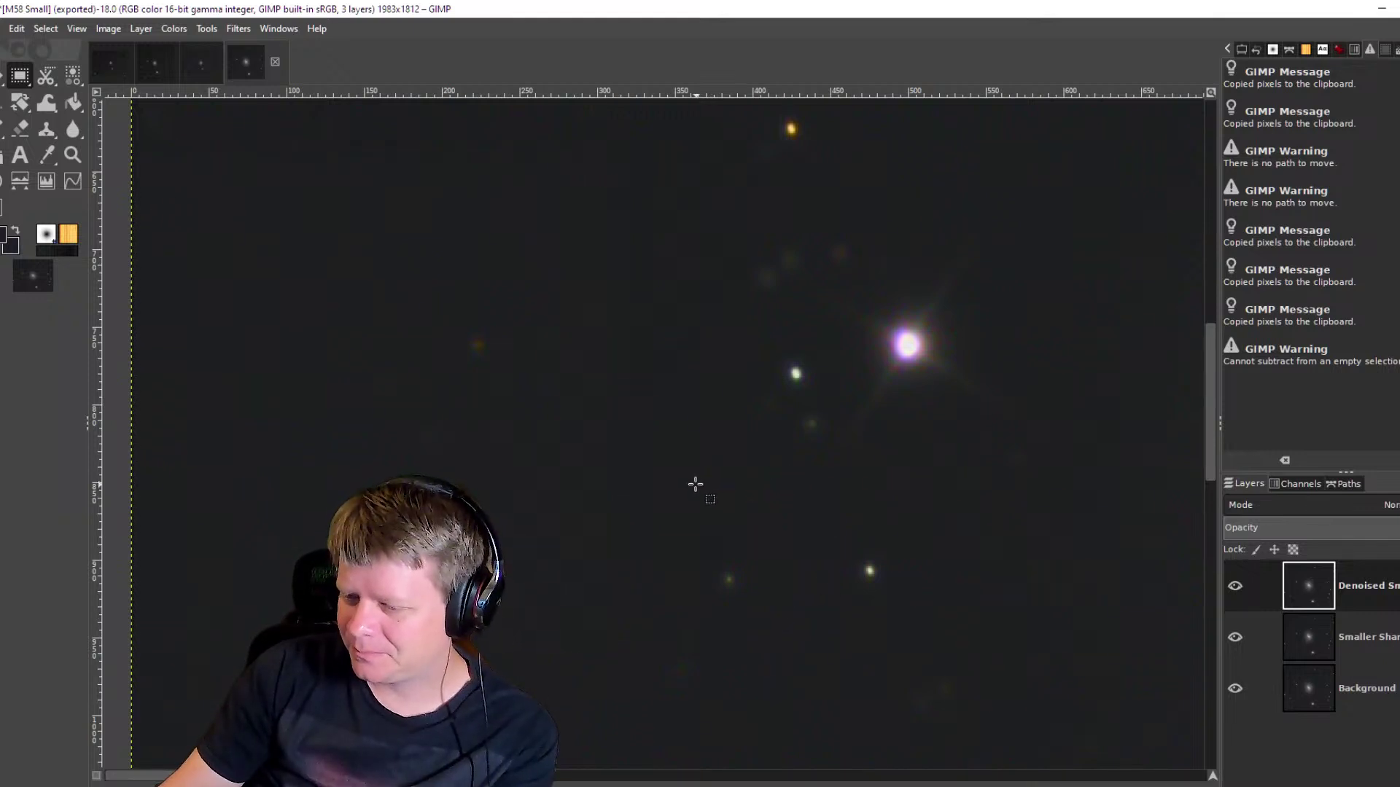
scroll(682, 510, down, 3)
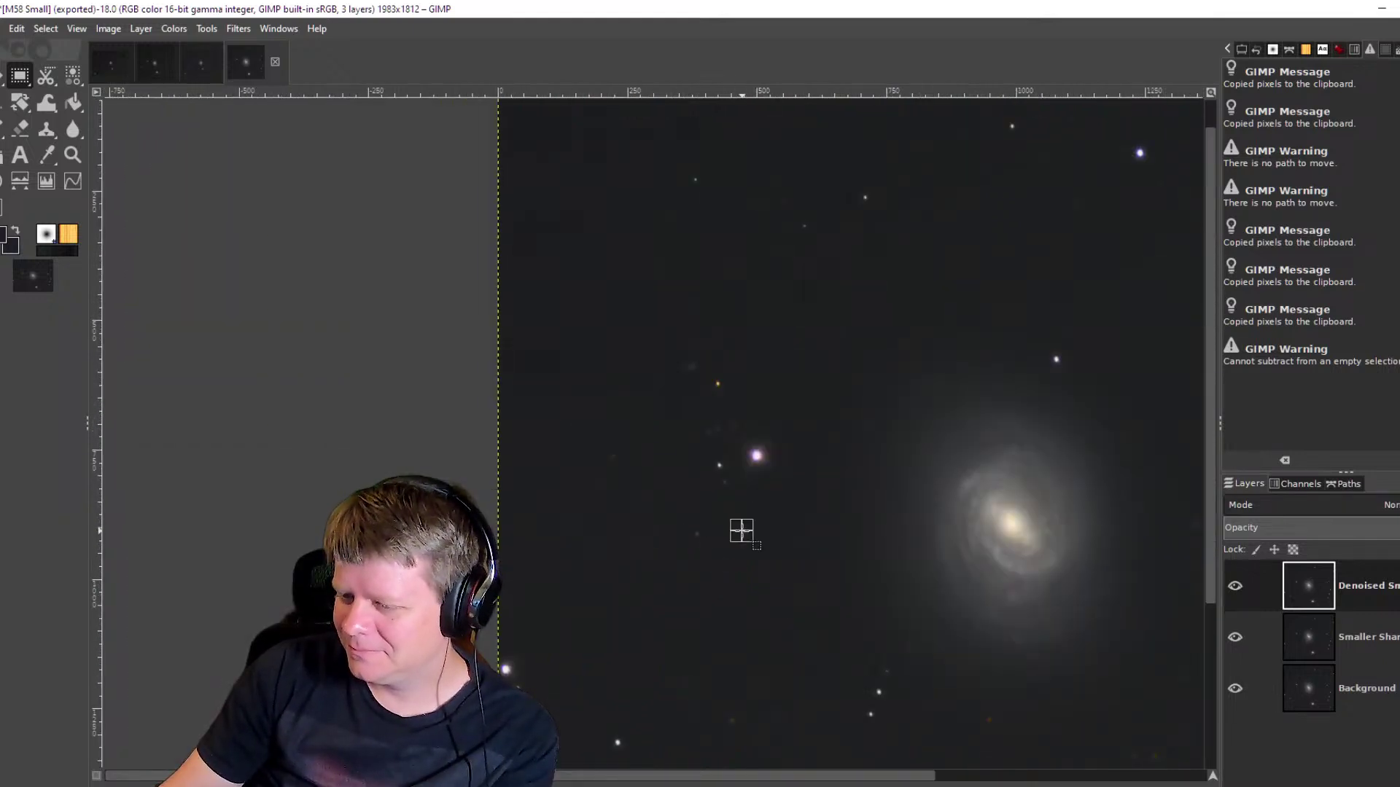
drag(742, 530, 696, 508)
click(885, 559)
ctrl+click(1090, 554)
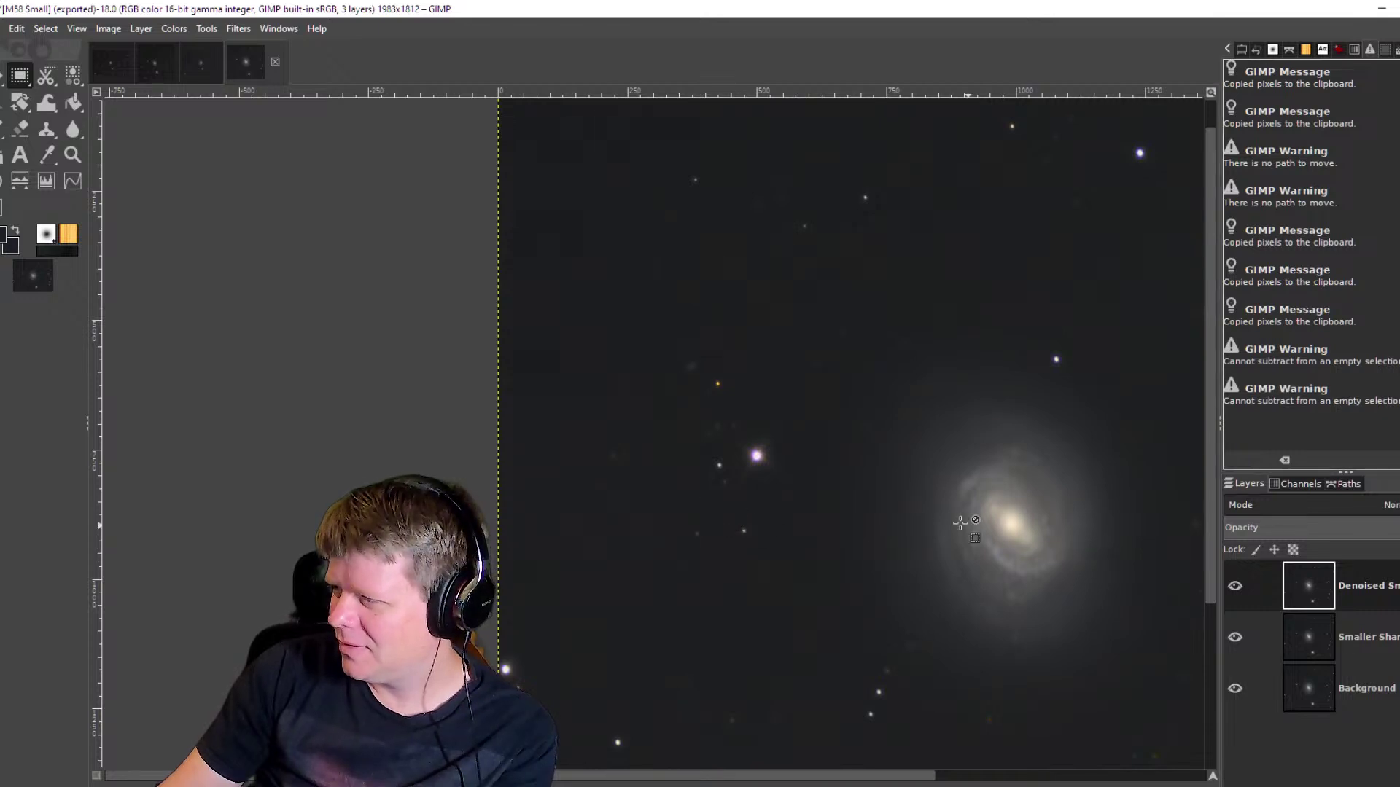
Examine the denoised galaxy and its surrounding stars at several magnifications.
drag(1057, 550, 712, 556)
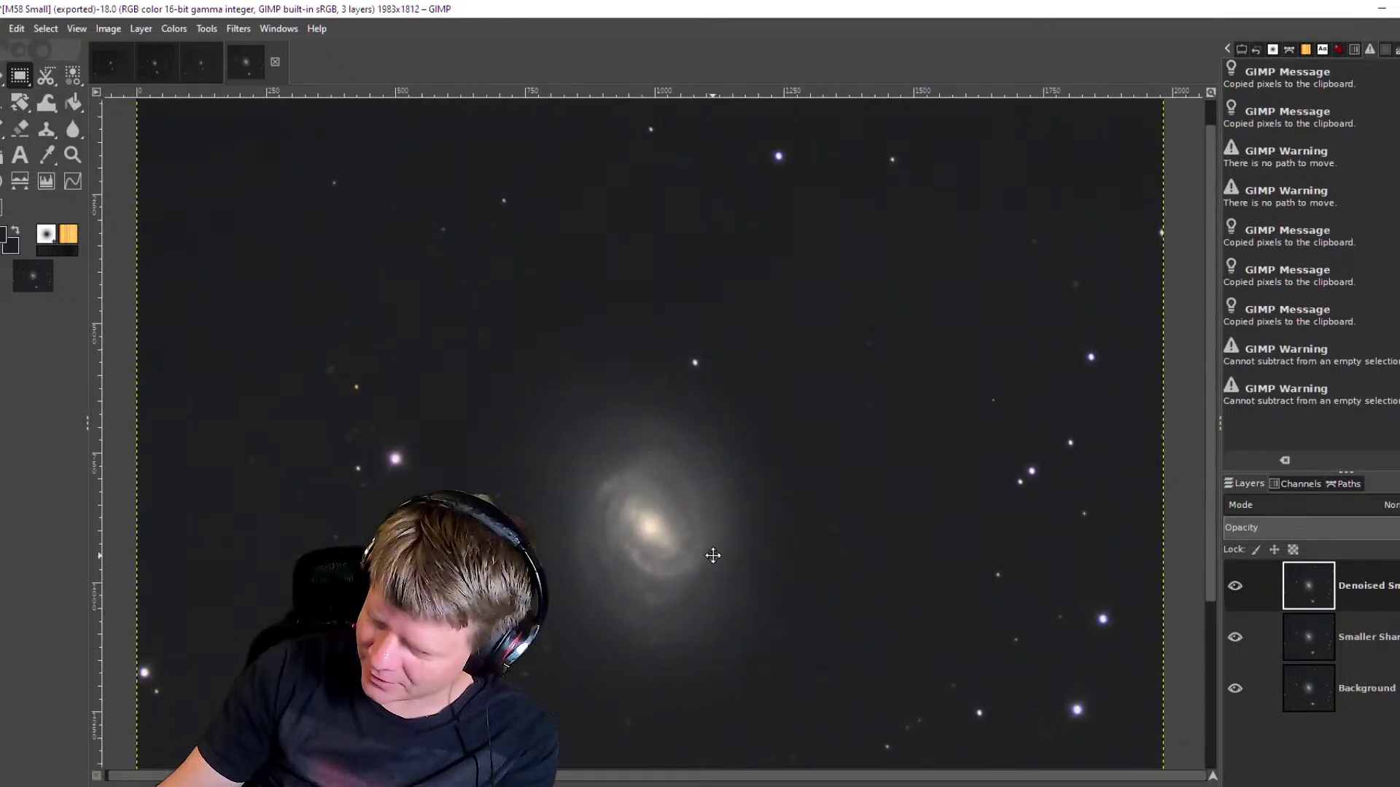
scroll(678, 323, up, 1)
drag(678, 323, 675, 384)
scroll(685, 400, down, 2)
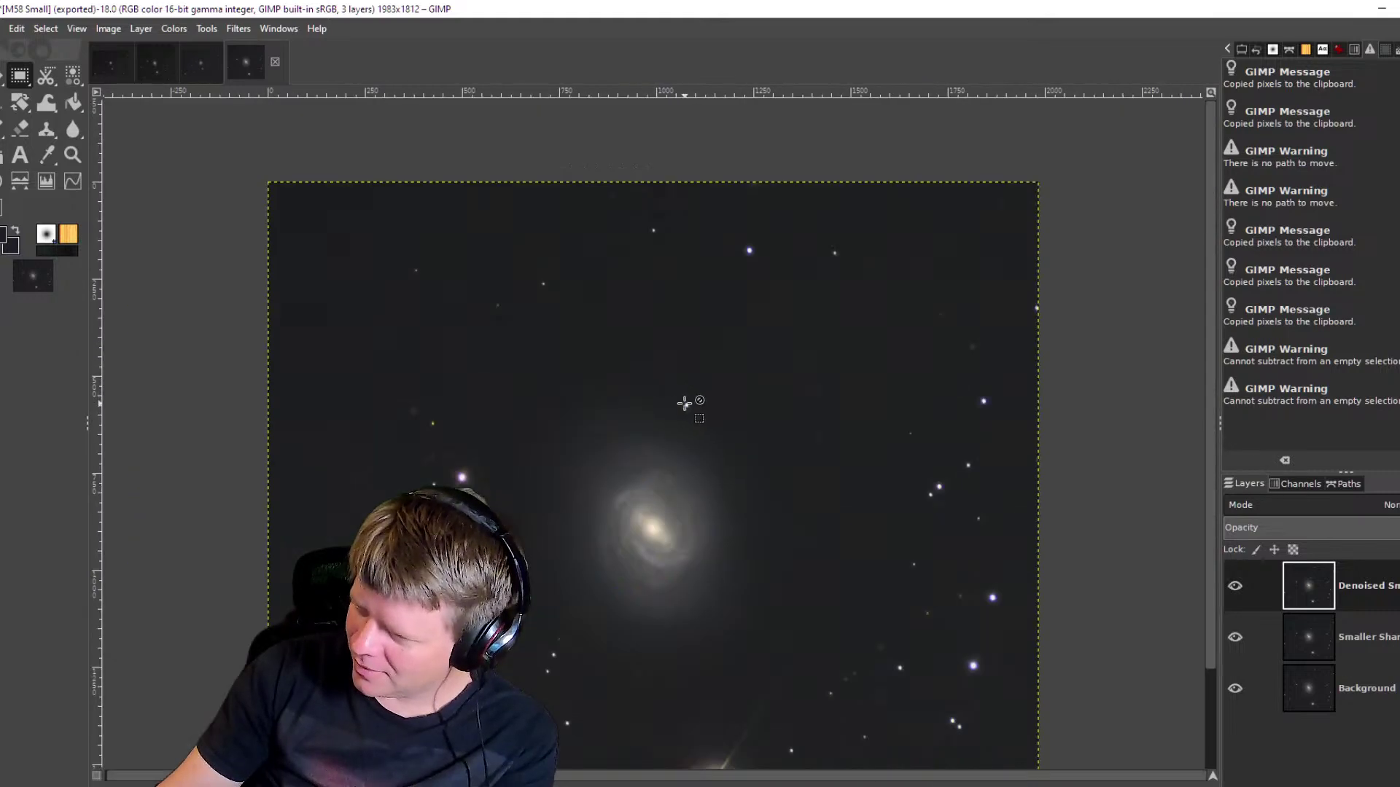
scroll(762, 666, up, 4)
scroll(747, 649, down, 4)
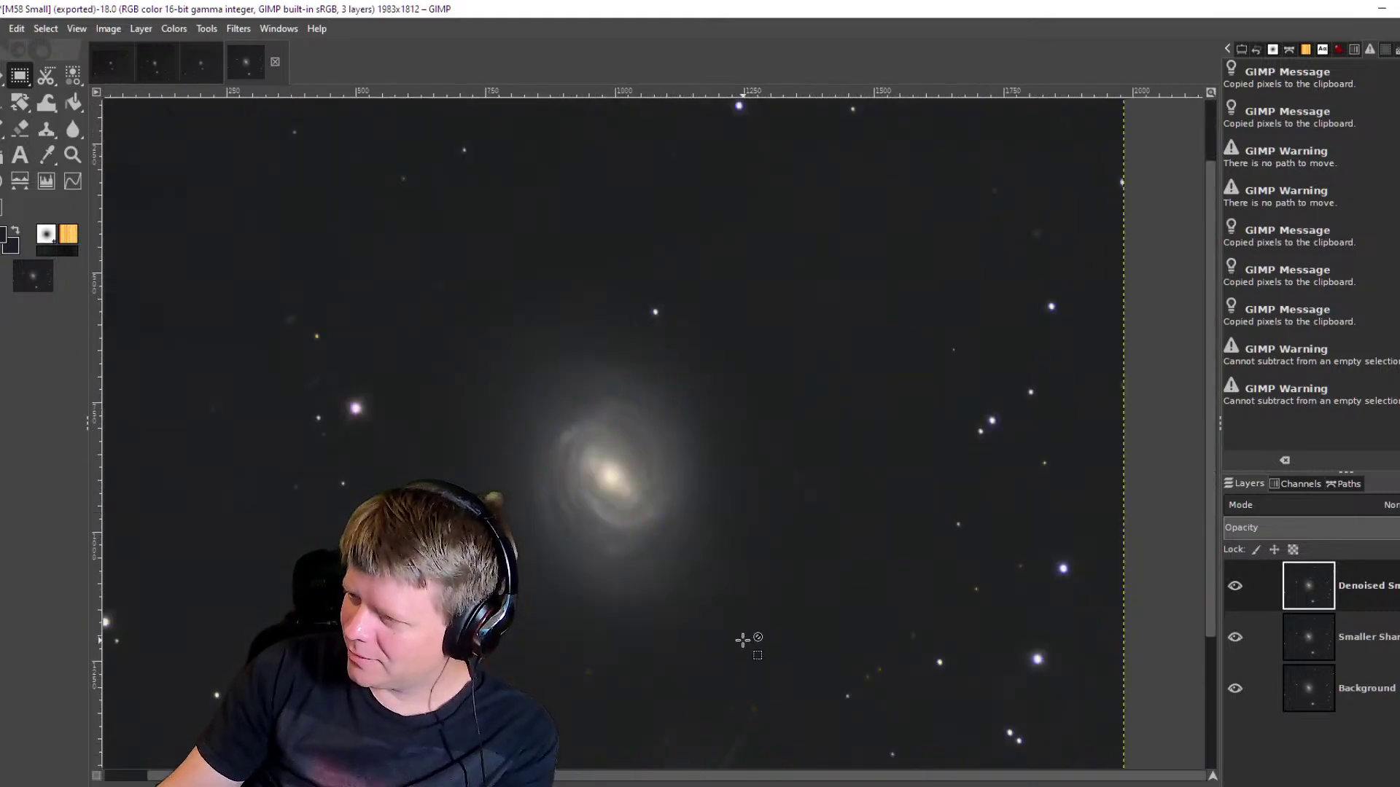
scroll(733, 601, up, 1)
mouse_move(733, 601)
mouse_down()
mouse_move(731, 578)
mouse_move(720, 584)
mouse_up()
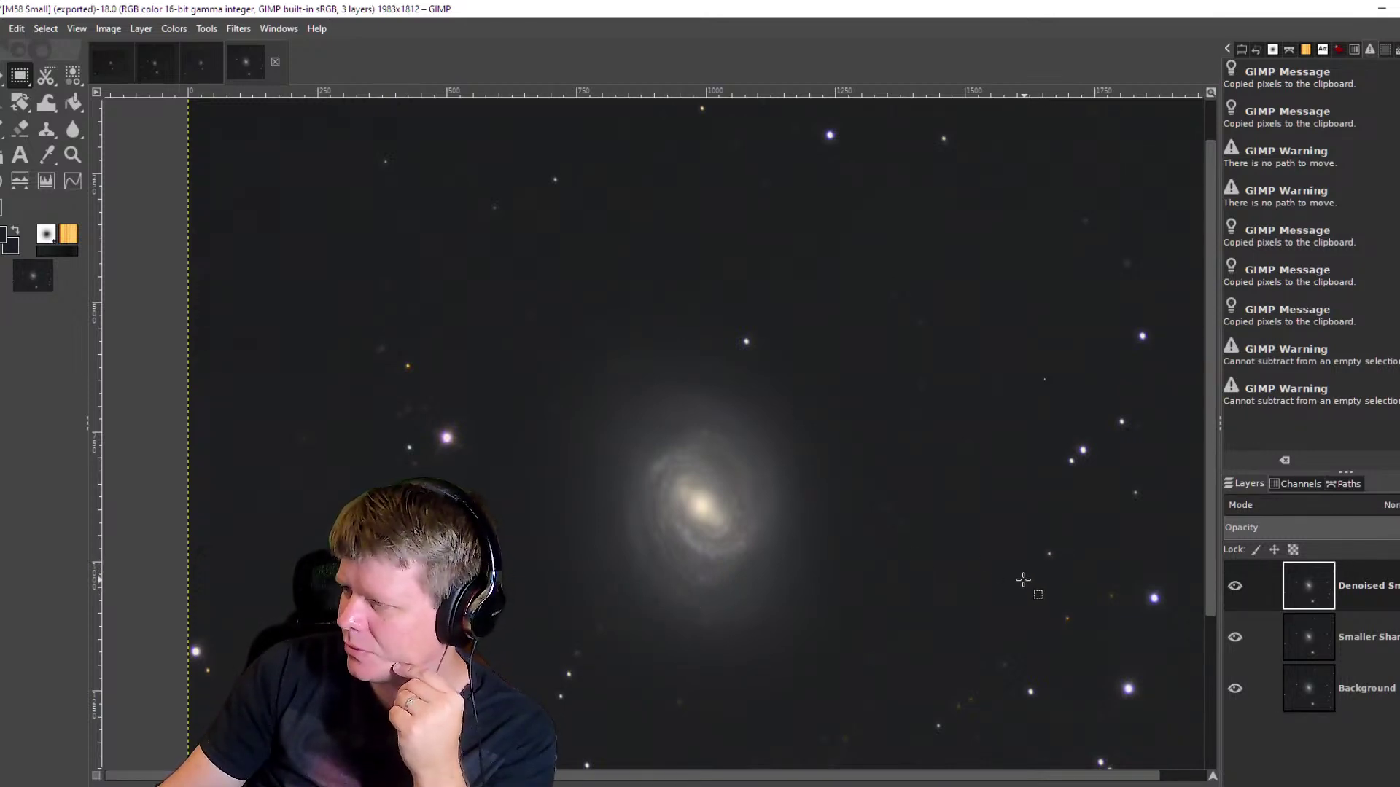
Compare the faint stars above the galaxy with the denoised and sharpened layers hidden and shown.
drag(1008, 498, 1081, 581)
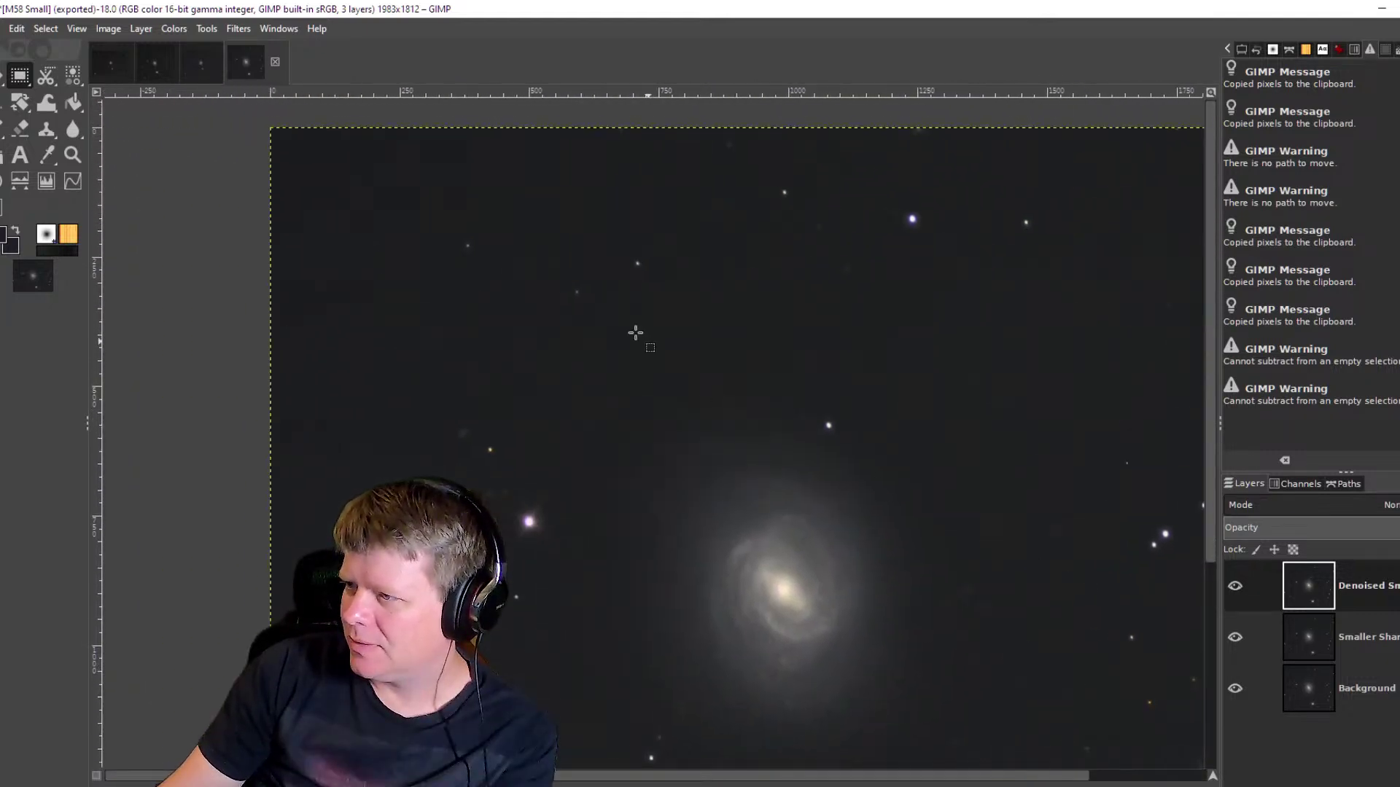
scroll(315, 161, up, 1)
scroll(316, 160, up, 1)
drag(958, 459, 334, 452)
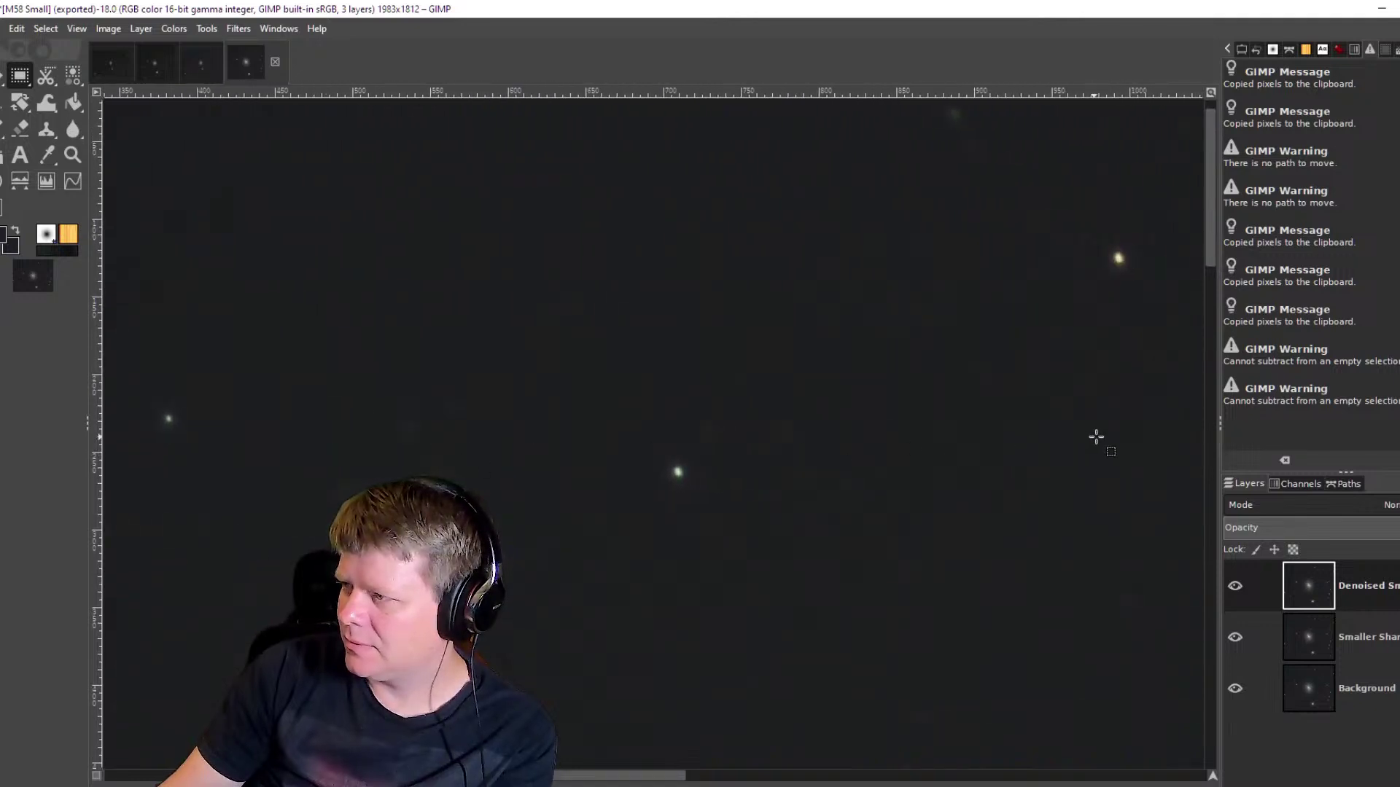
drag(1093, 437, 504, 413)
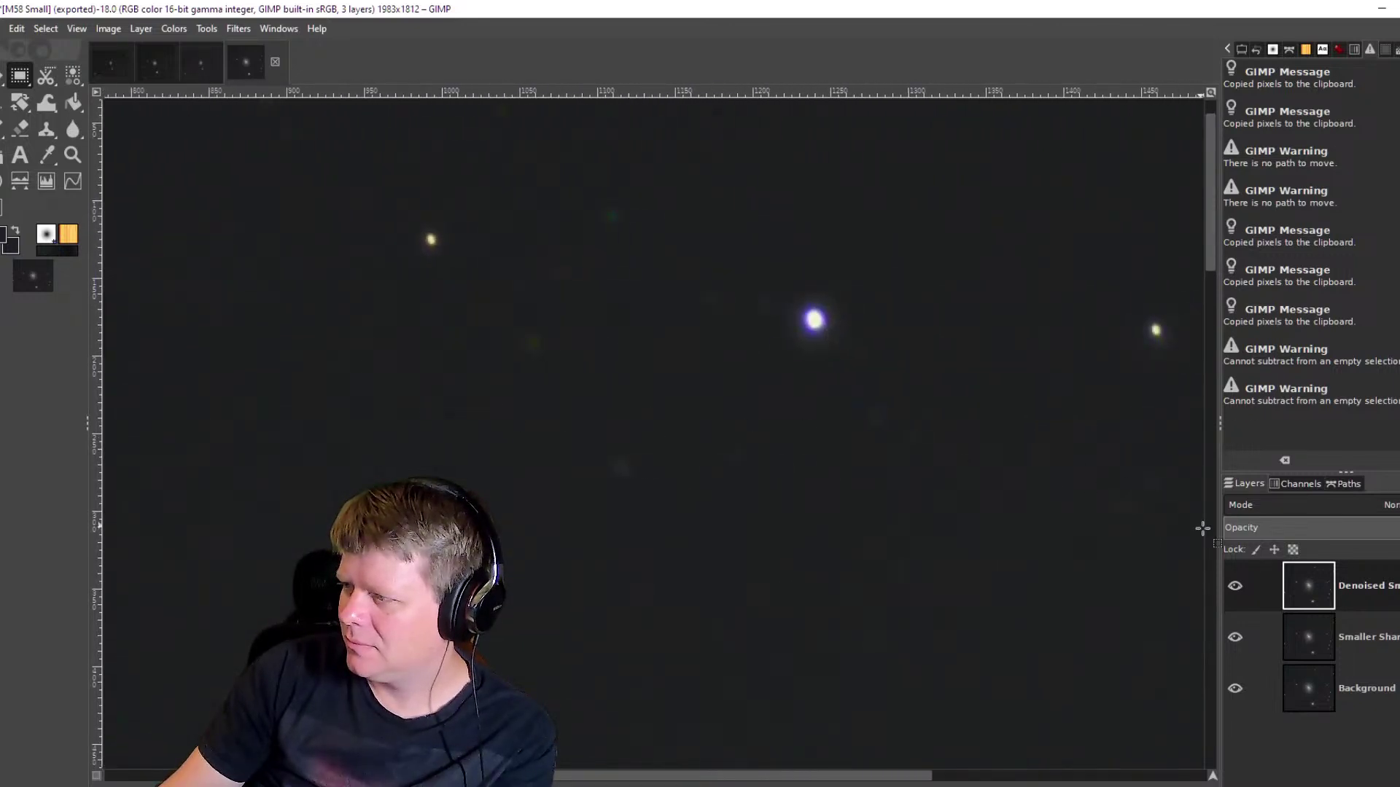
click(1237, 585)
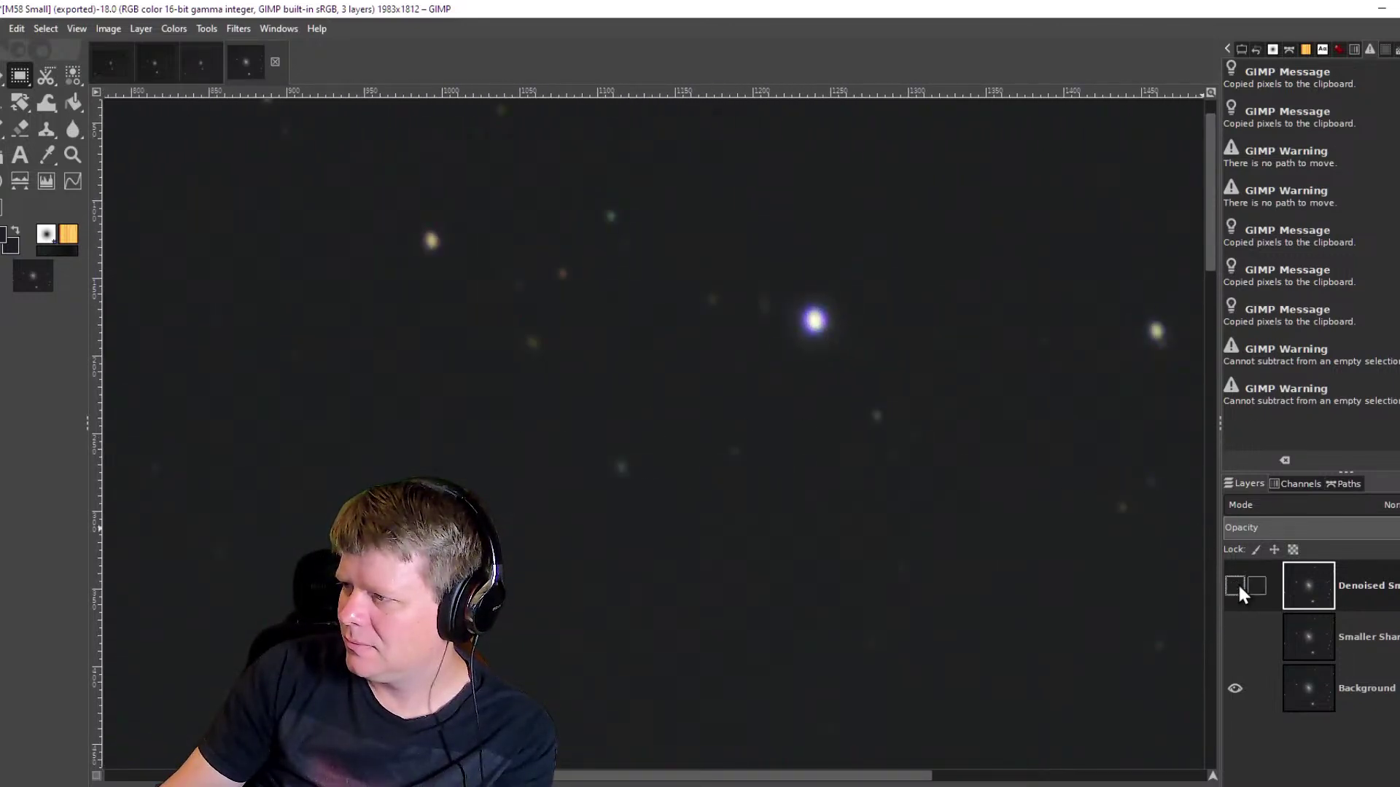
click(1237, 585)
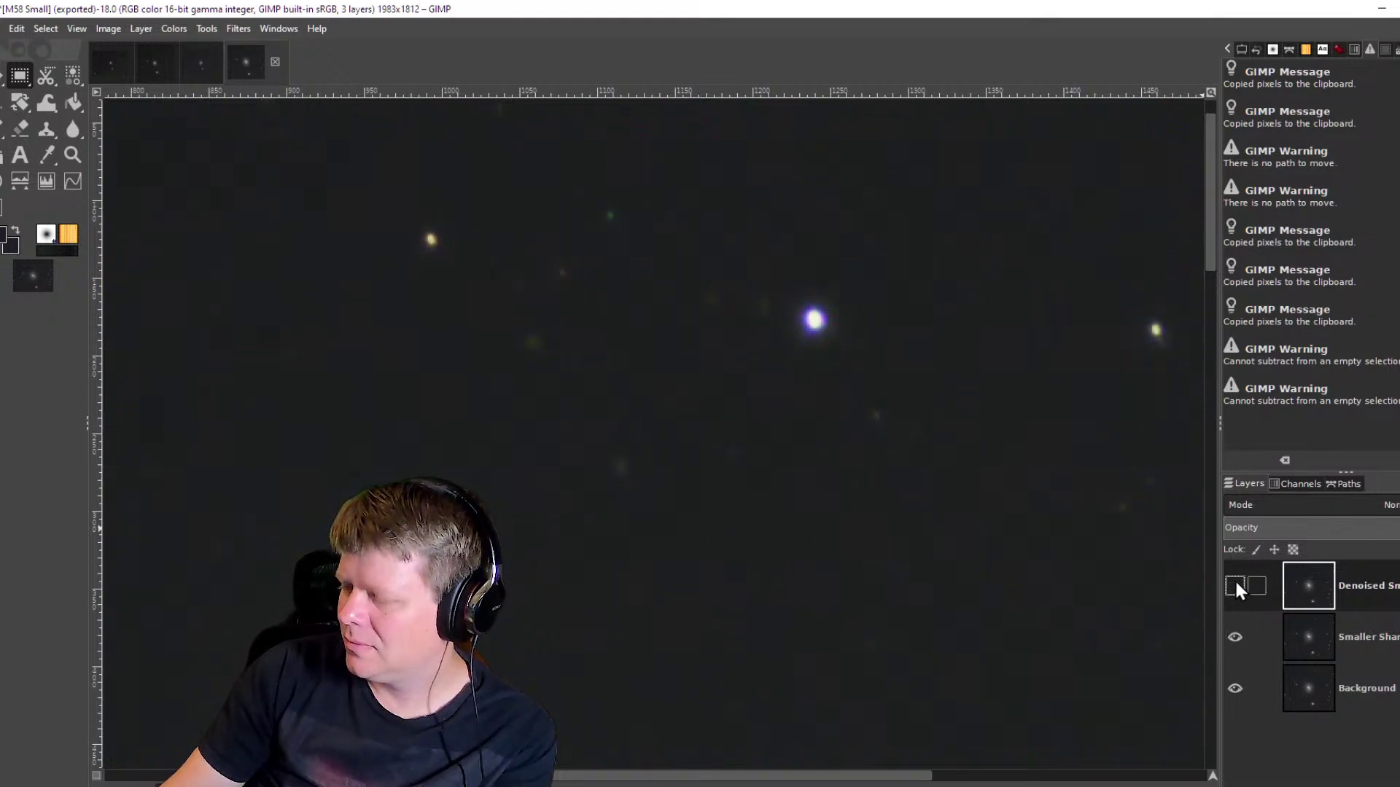
click(1235, 585)
Show the Denoised Smaller layer and inspect the blue and orange stars to the galaxy's right.
drag(999, 609, 859, 284)
scroll(807, 397, down, 2)
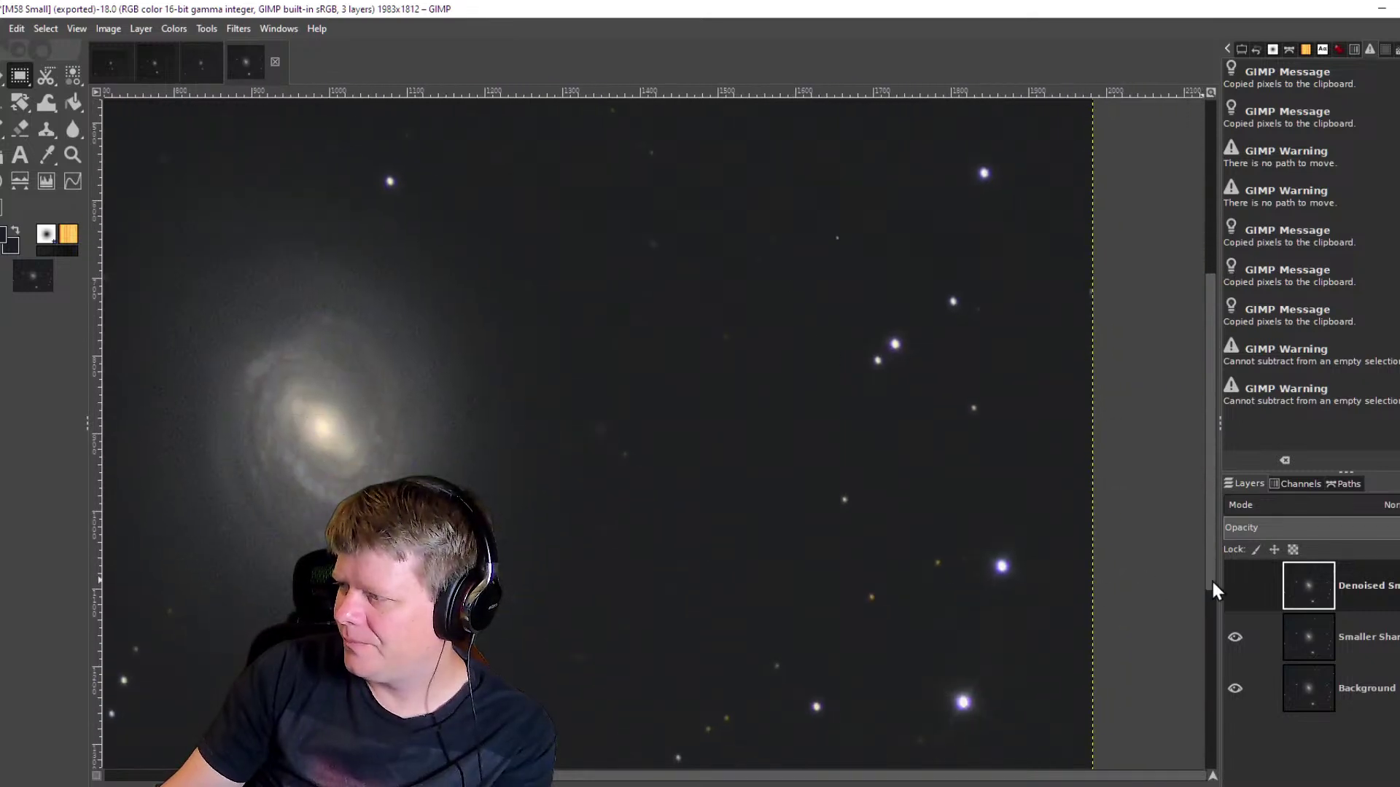
click(1235, 585)
scroll(991, 615, up, 3)
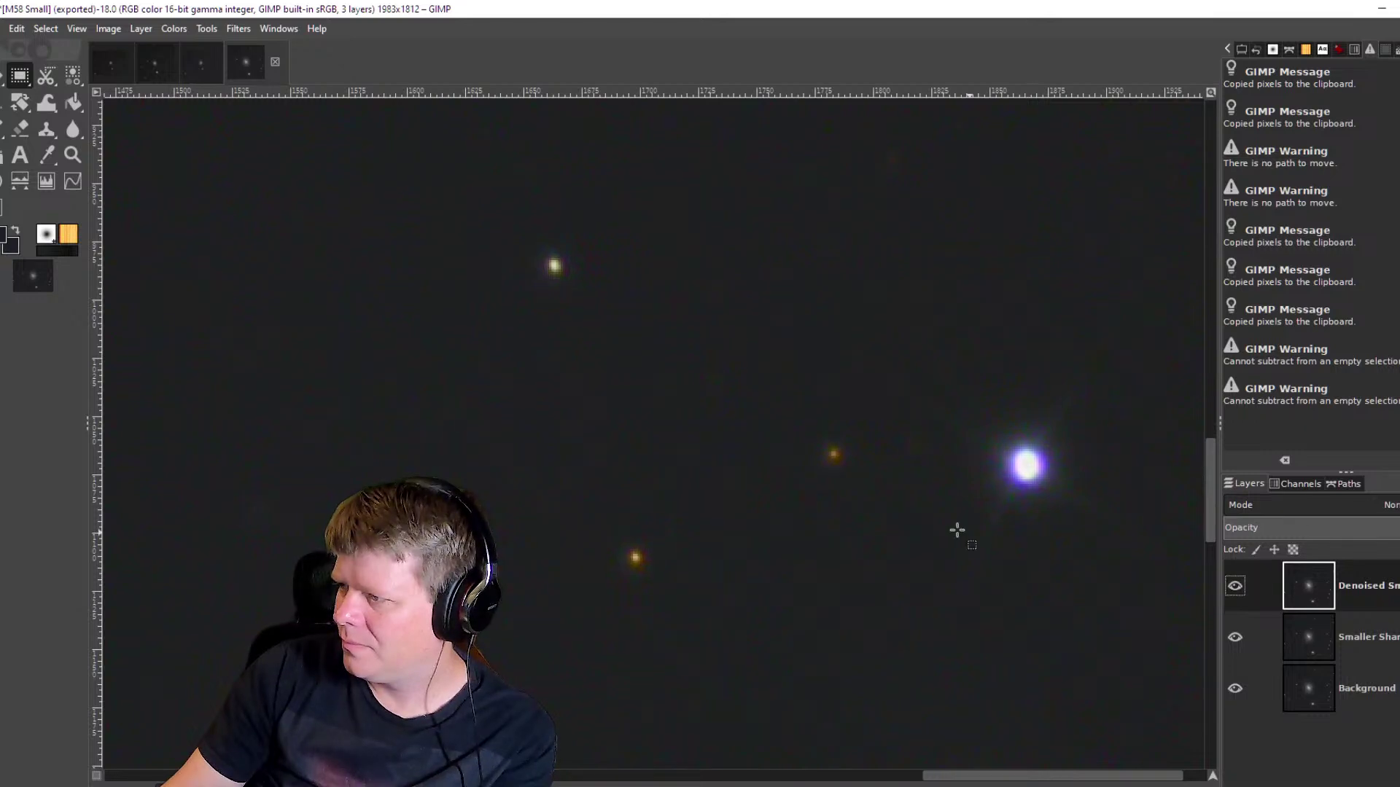
scroll(933, 527, down, 3)
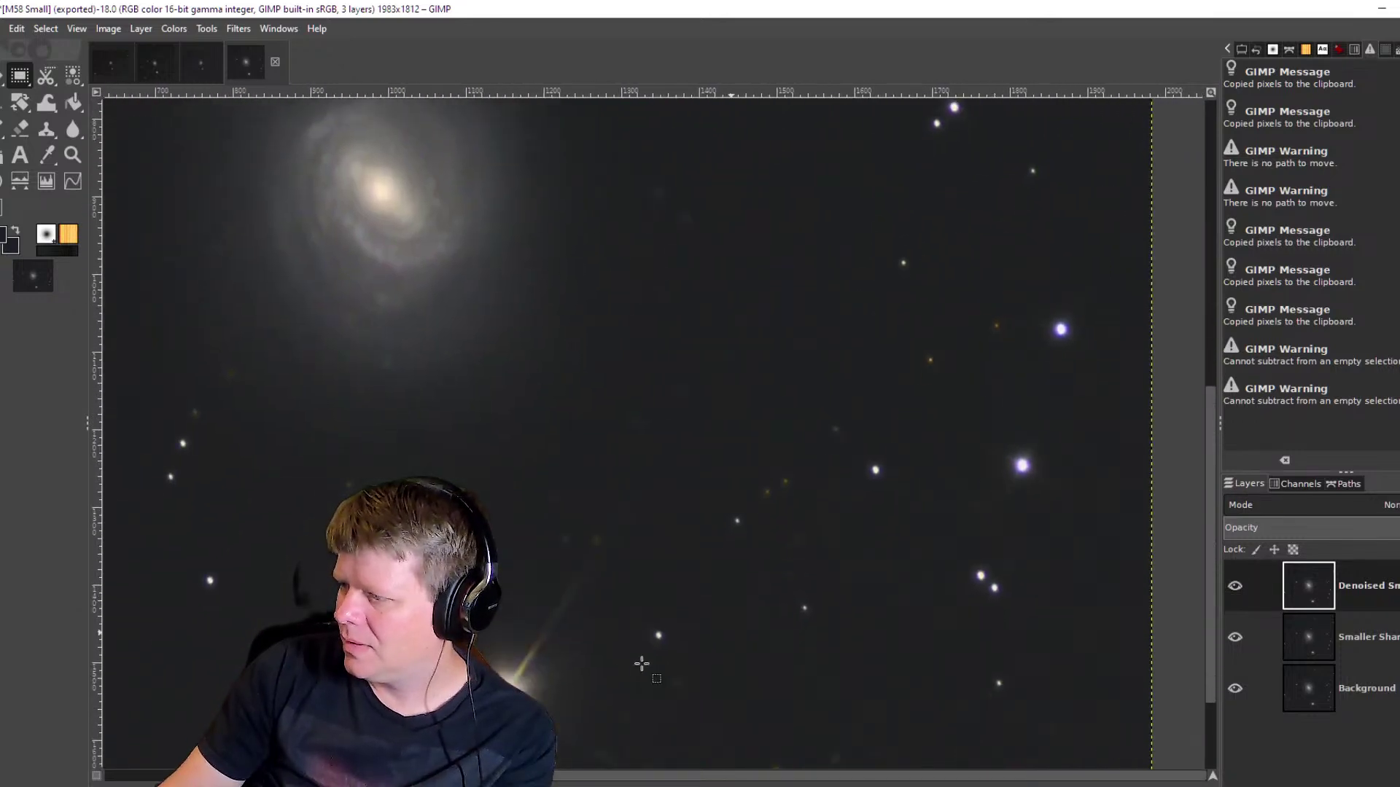
Examine the bright spiked star below the galaxy and the overall appearance of the denoised frame.
drag(641, 662, 847, 652)
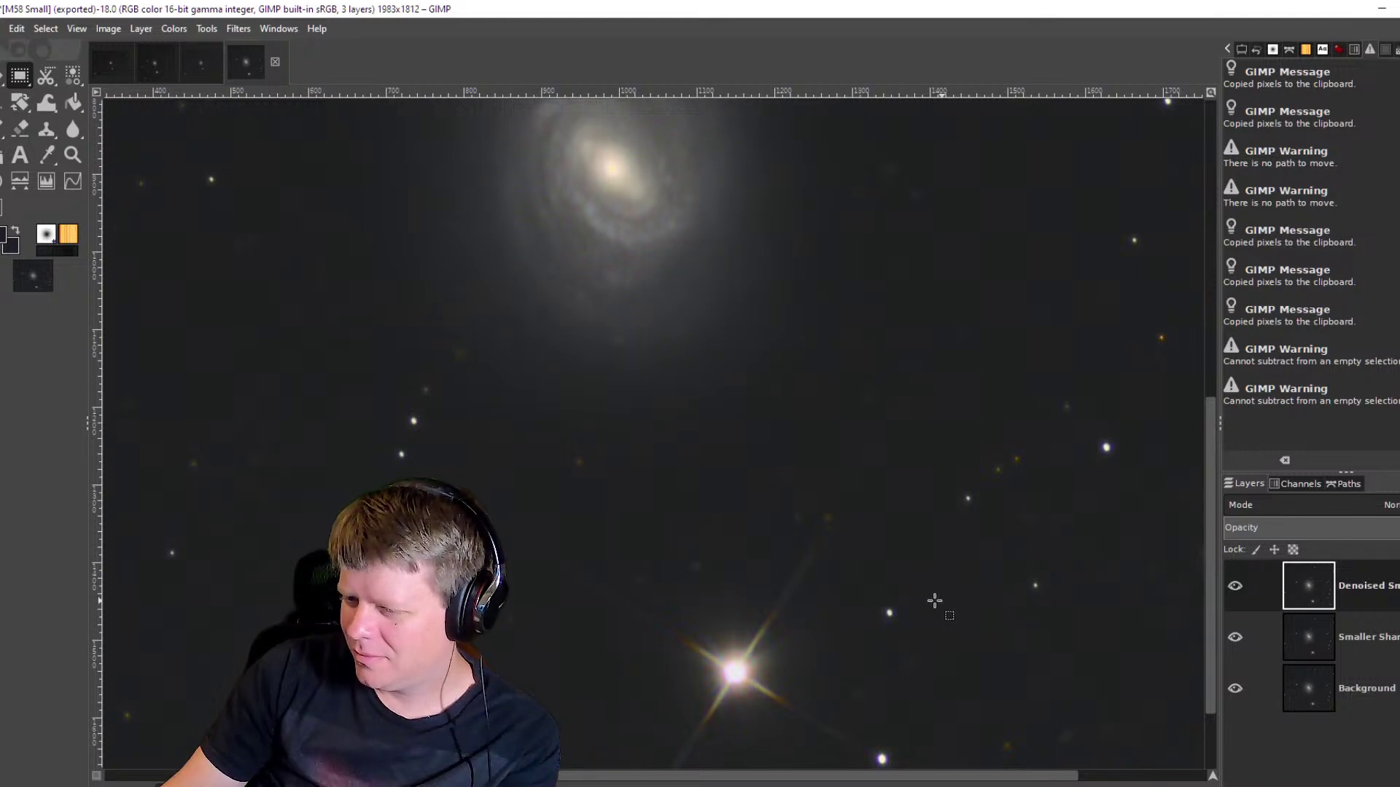
scroll(853, 558, down, 3)
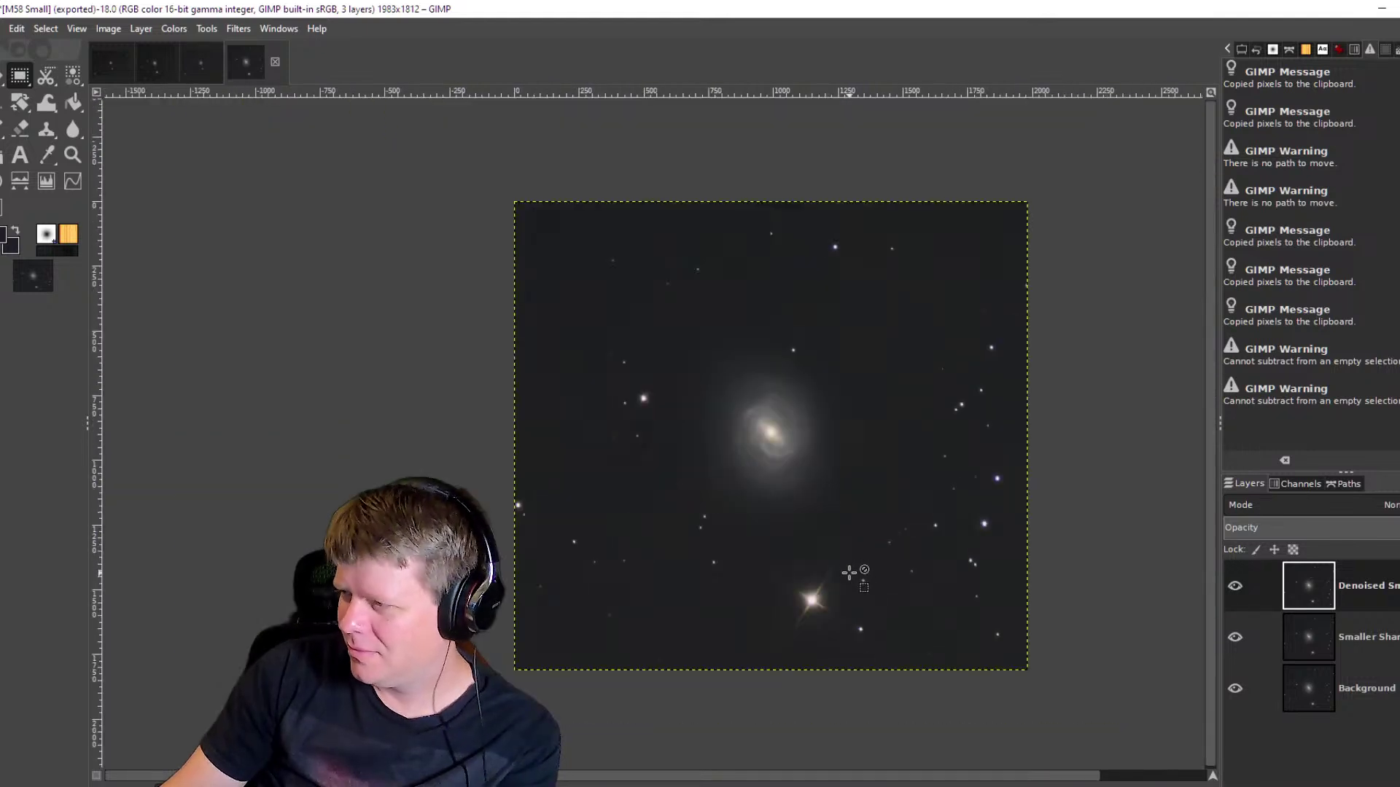
scroll(846, 558, up, 3)
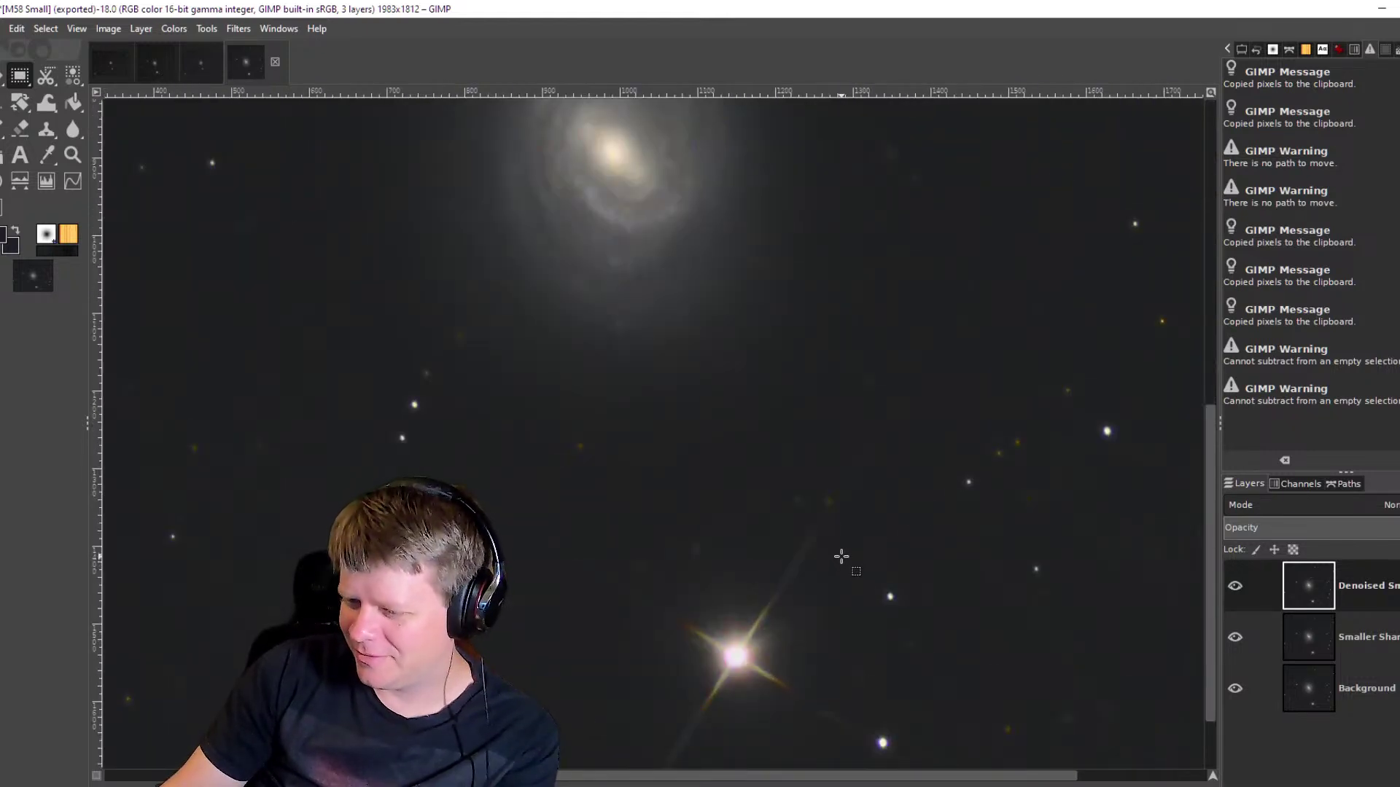
scroll(843, 447, up, 5)
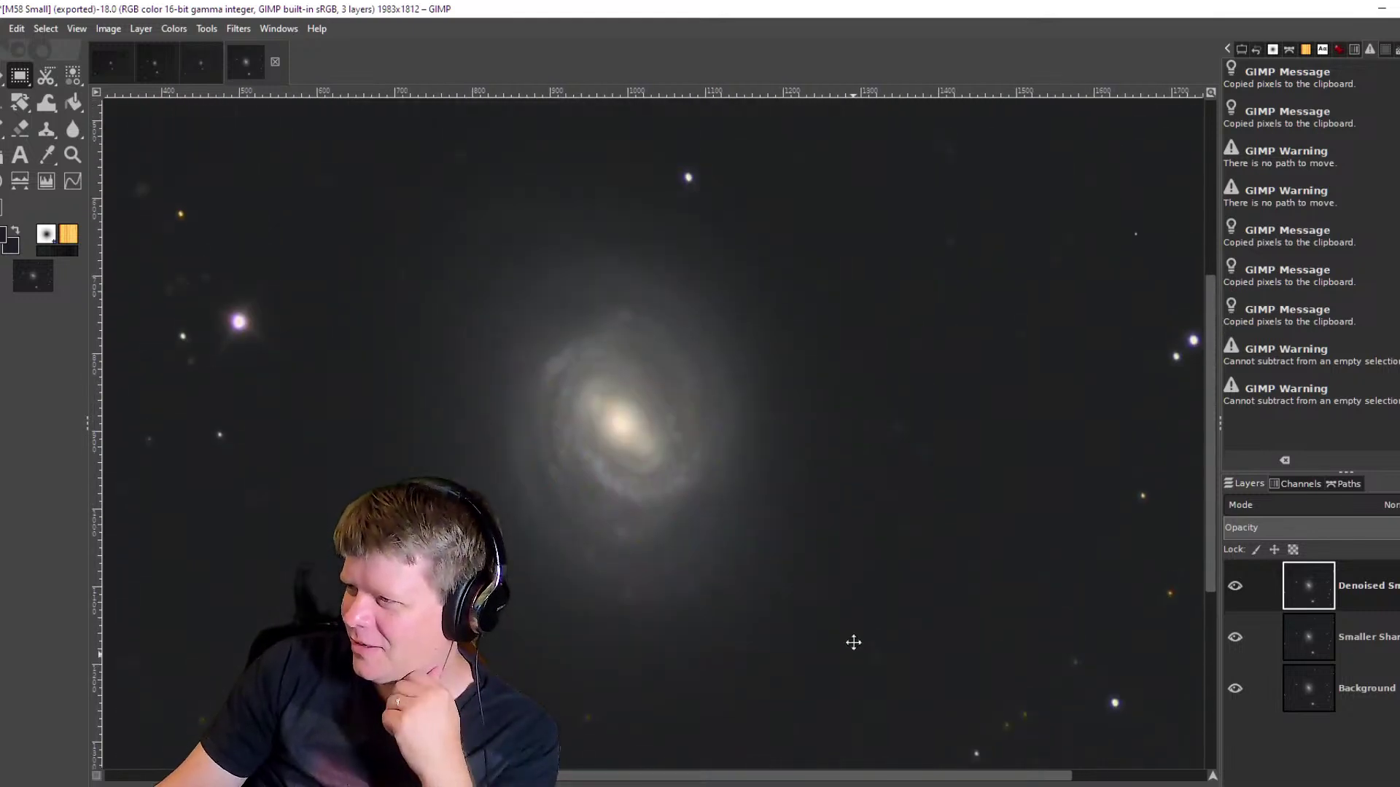
scroll(814, 558, down, 2)
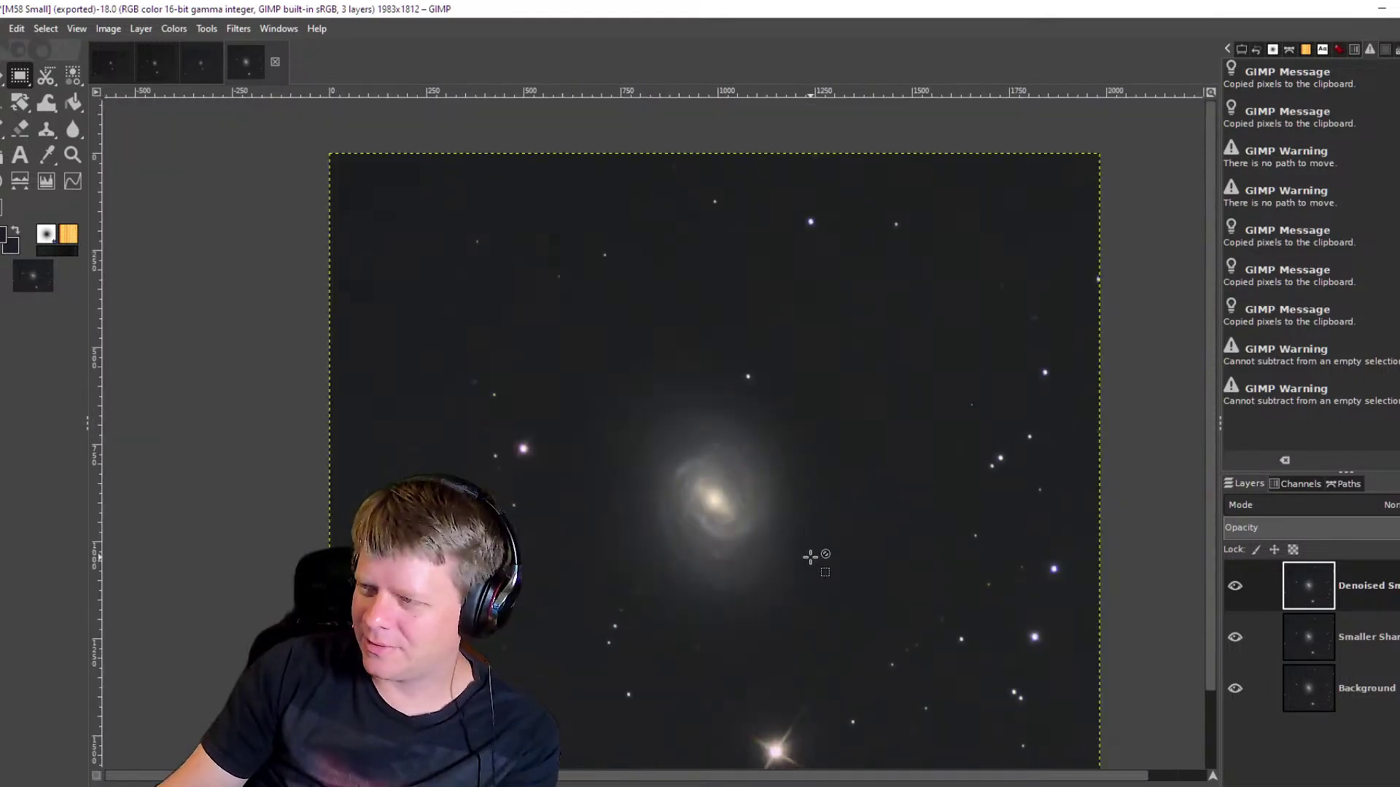
drag(913, 708, 862, 637)
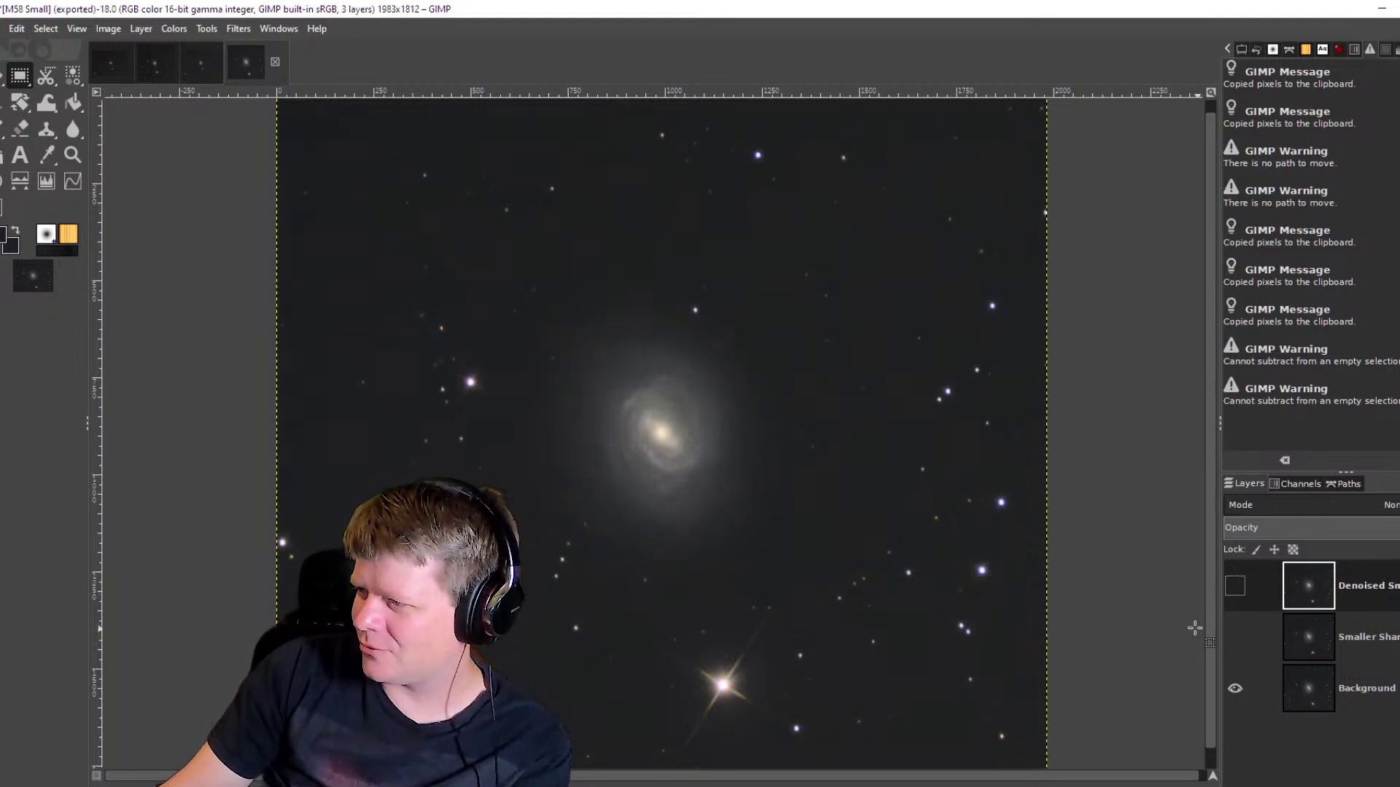
Examine the galaxy's core and spiral arms in the original Background layer, close up and within the whole frame.
scroll(707, 474, up, 1)
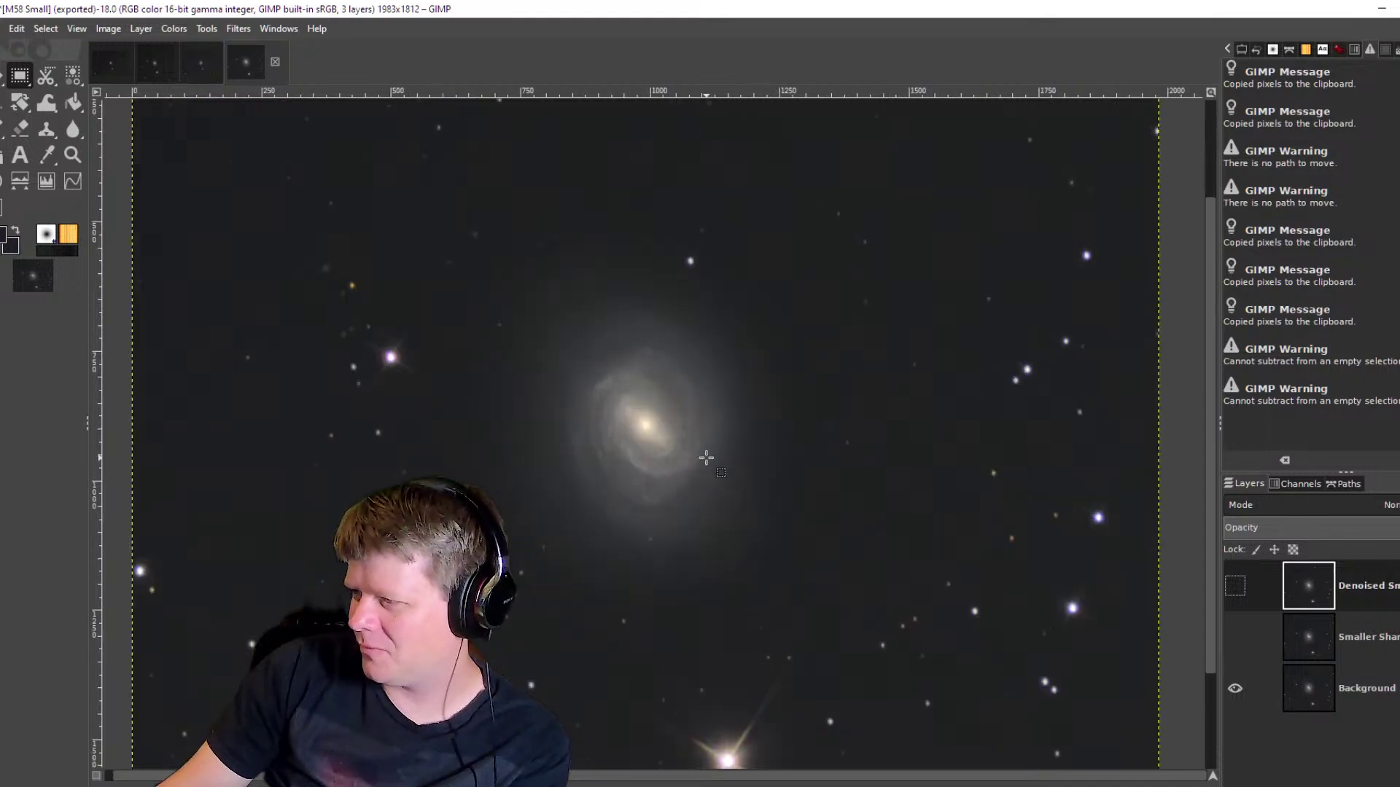
scroll(707, 474, down, 1)
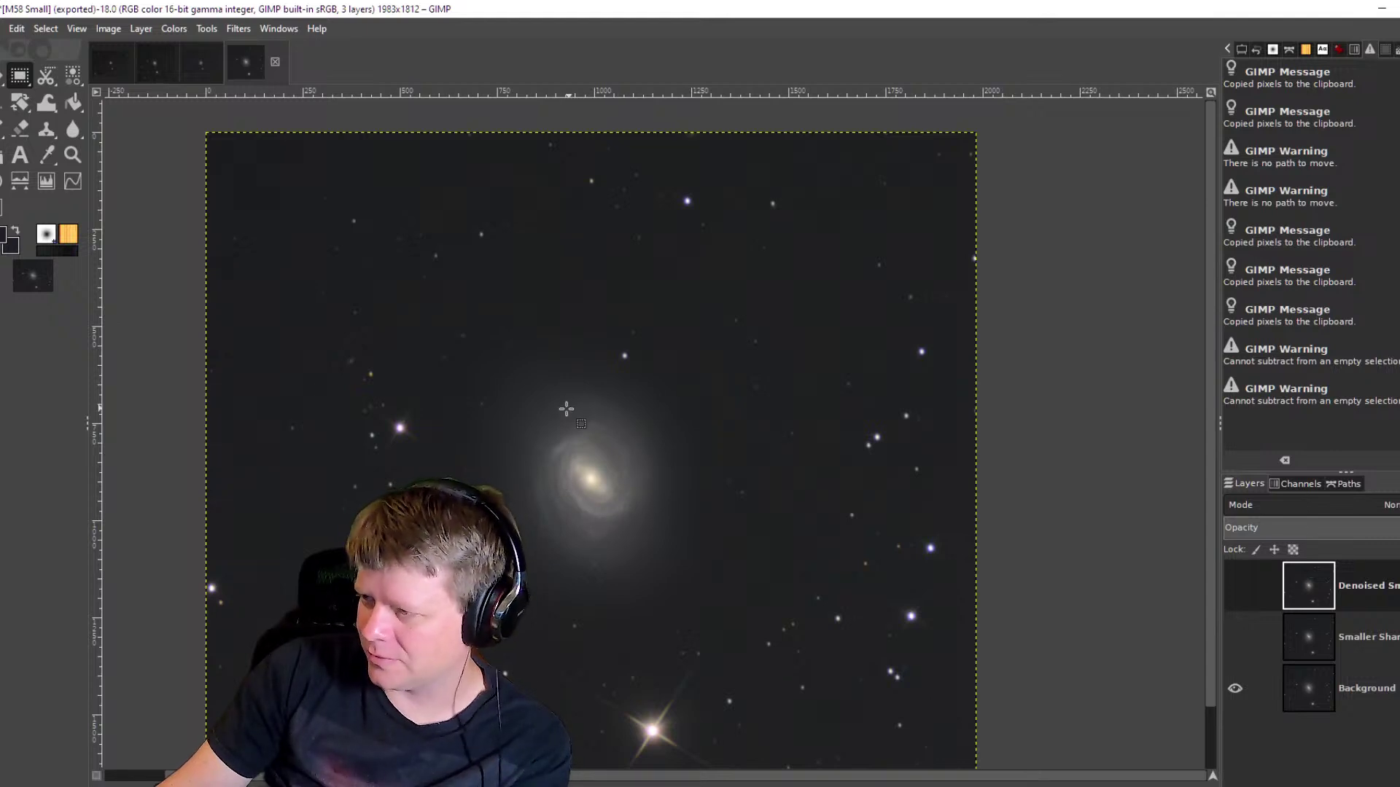
ctrl+scroll(620, 494, up, 4)
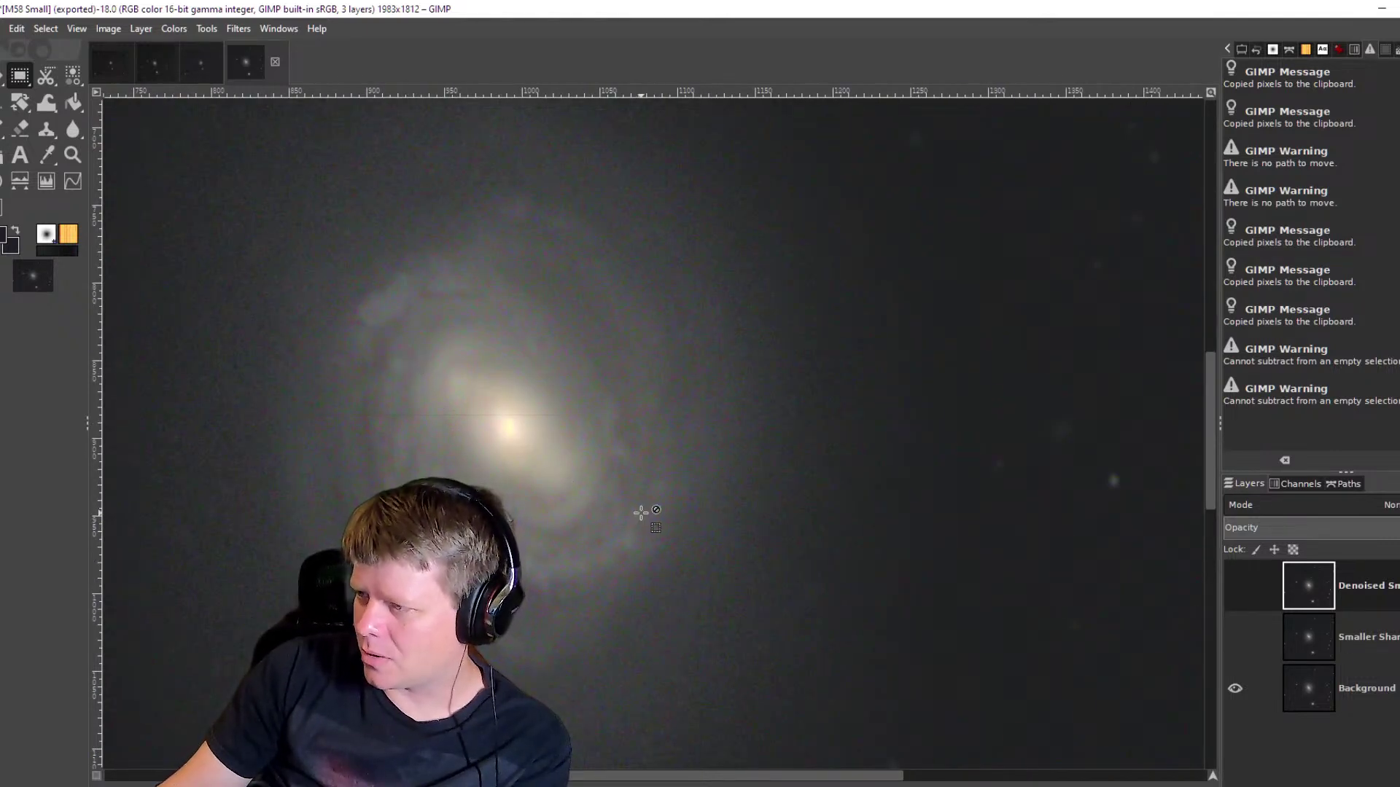
ctrl+scroll(641, 509, down, 4)
drag(740, 555, 781, 527)
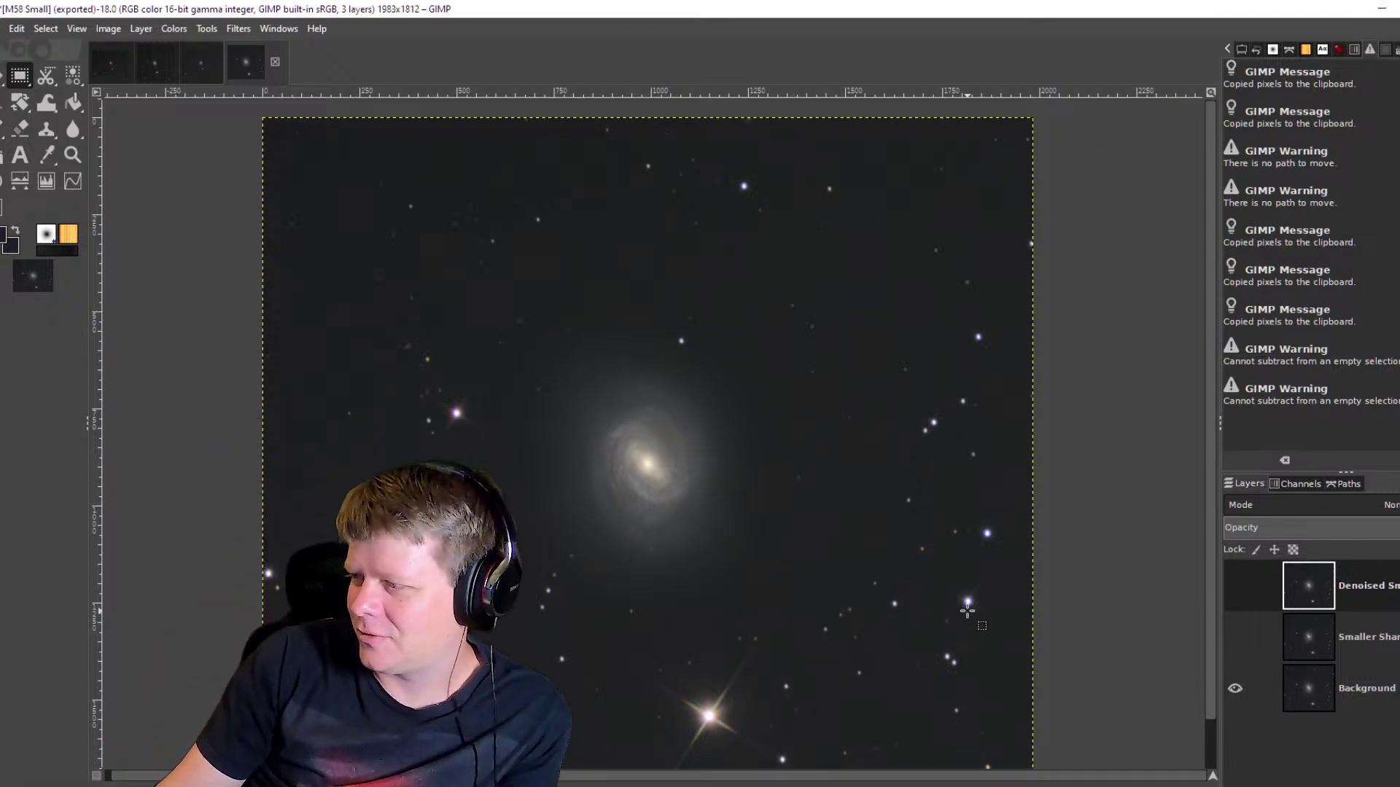
Inspect the bright spiked star below the galaxy and the whole frame of the Background layer.
scroll(729, 747, up, 4)
scroll(731, 678, down, 2)
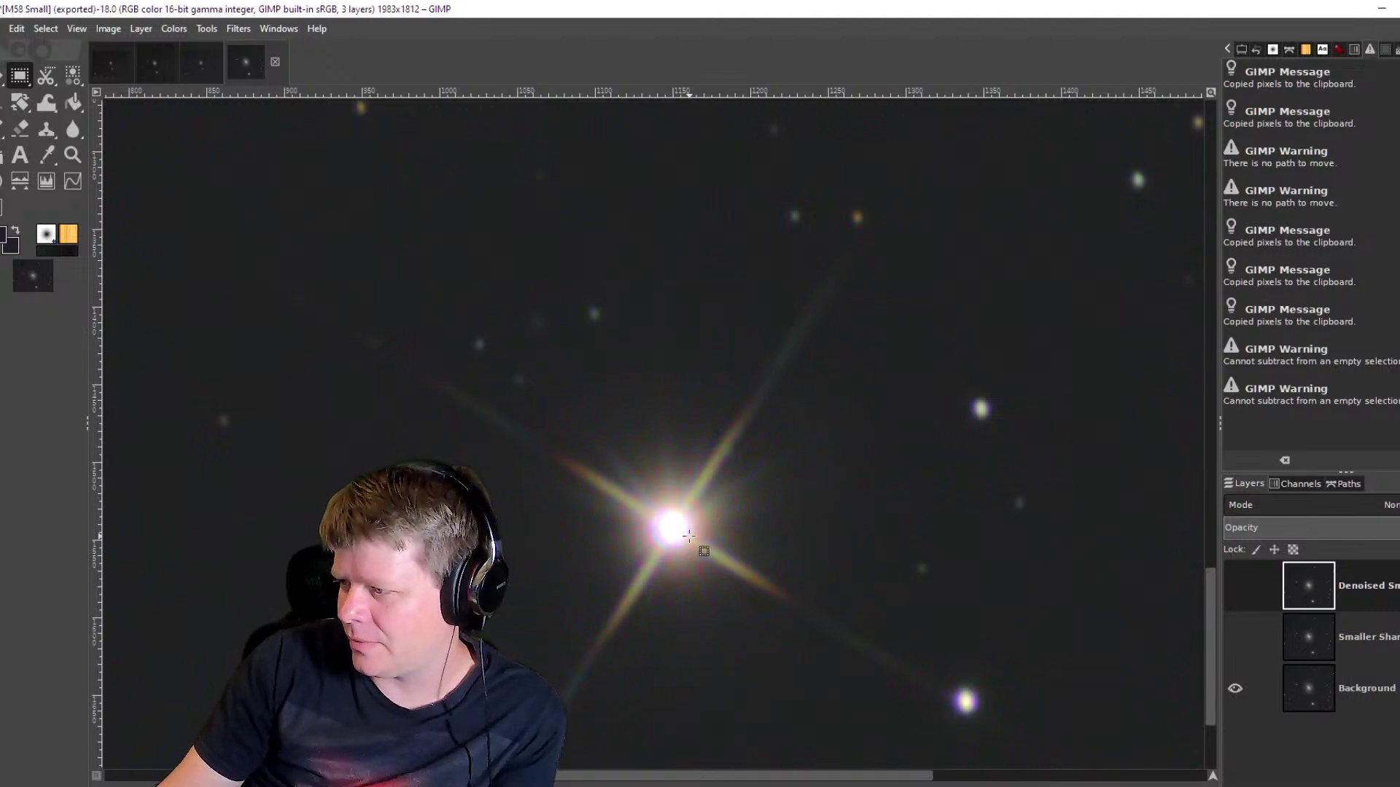
scroll(715, 478, down, 4)
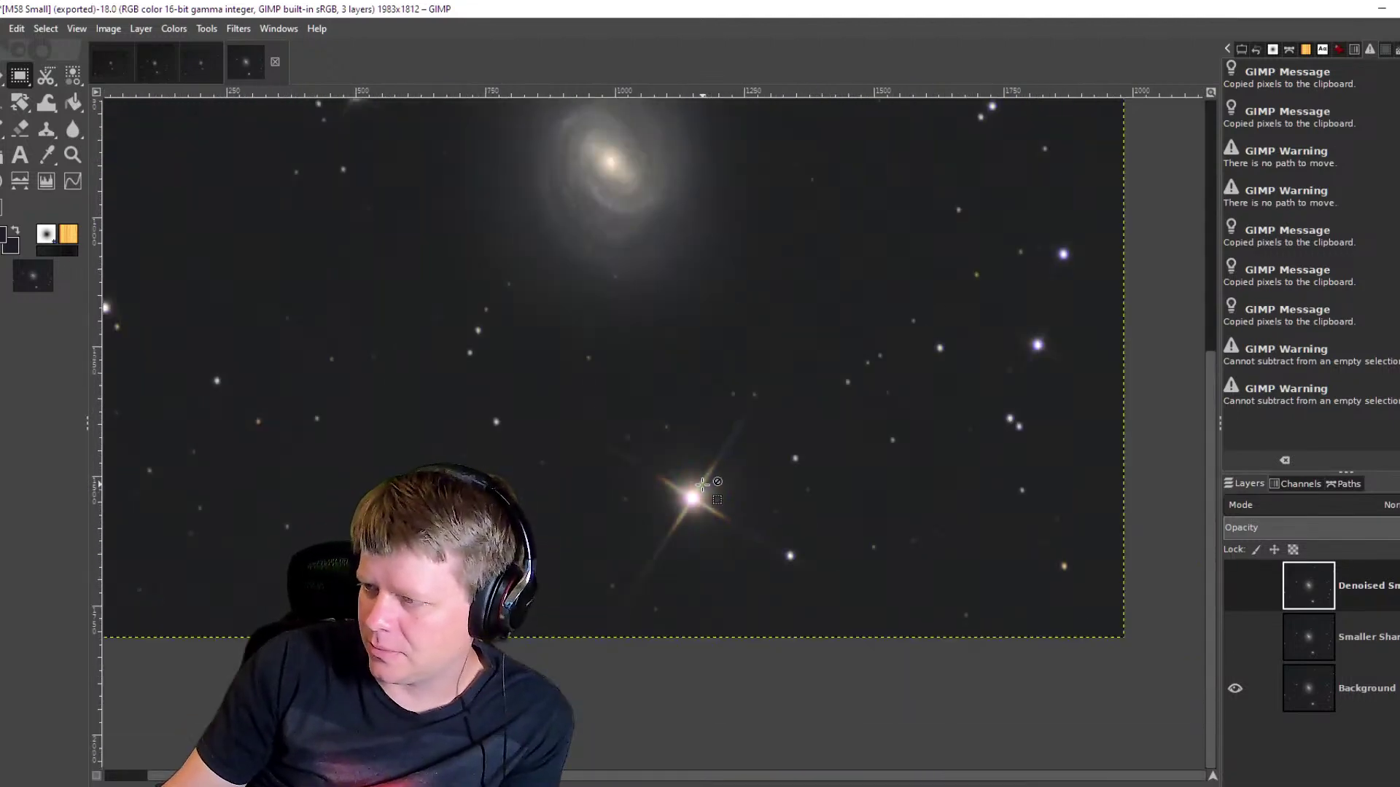
scroll(732, 571, up, 1)
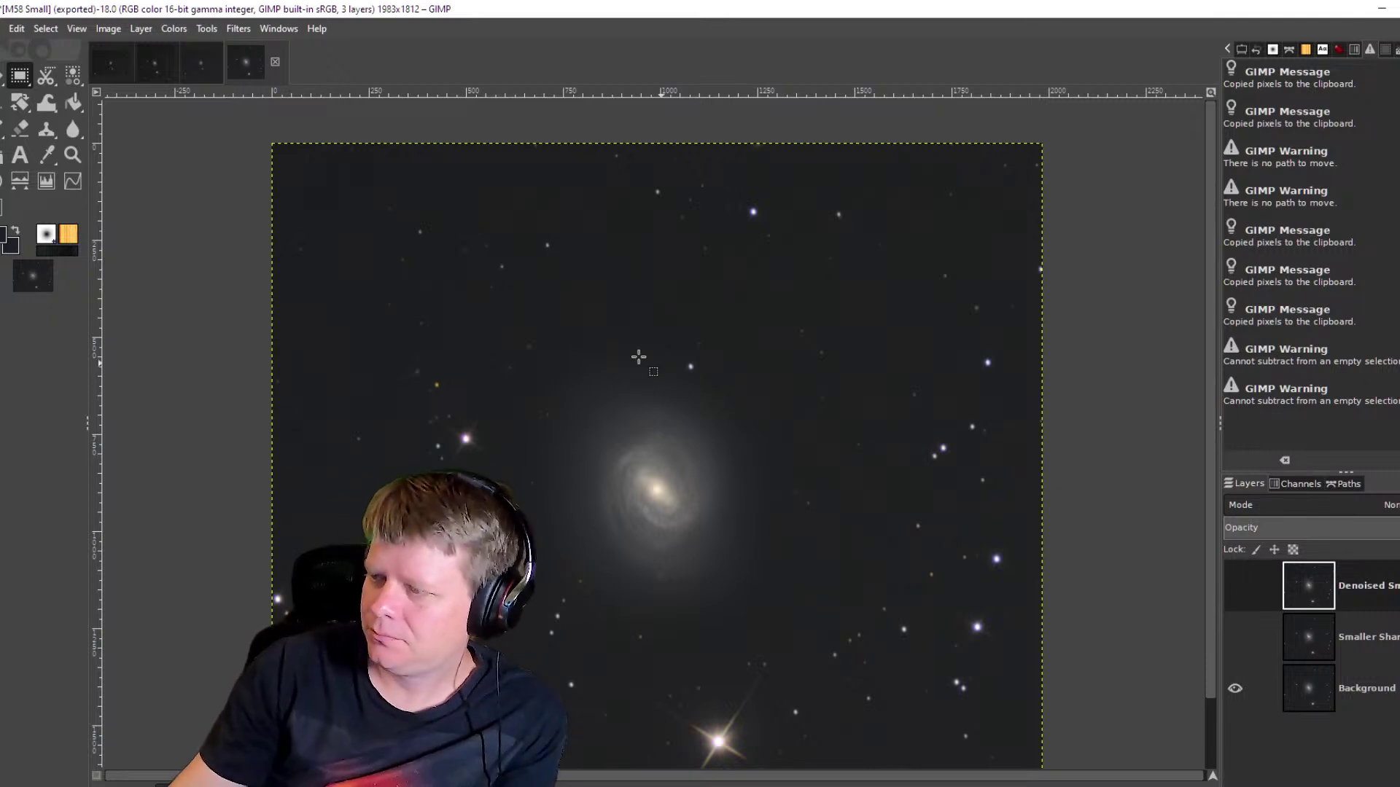
scroll(563, 485, down, 2)
scroll(560, 484, up, 1)
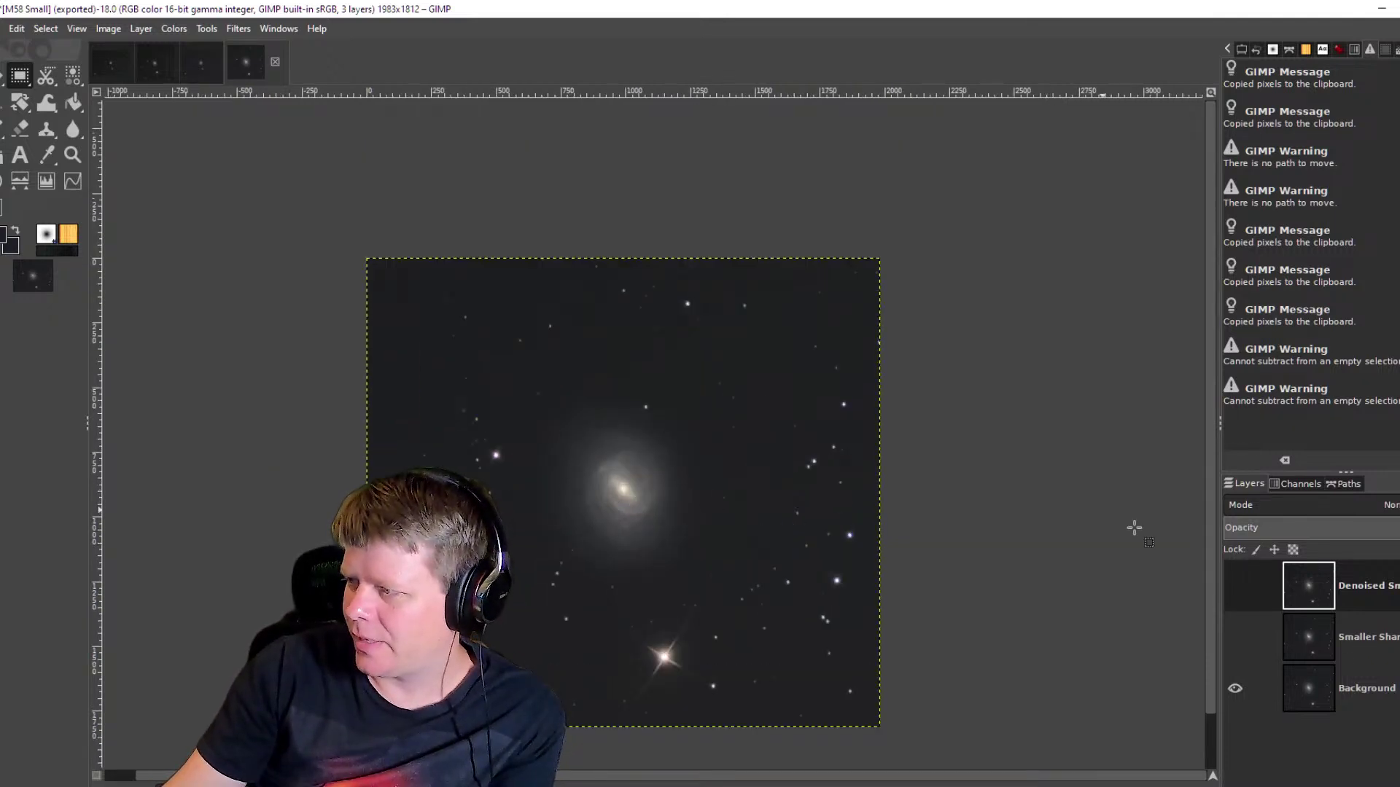
Compare the M58 Square YT image with the M58 Small image at several magnifications.
click(153, 67)
scroll(850, 421, up, 2)
scroll(790, 479, up, 4)
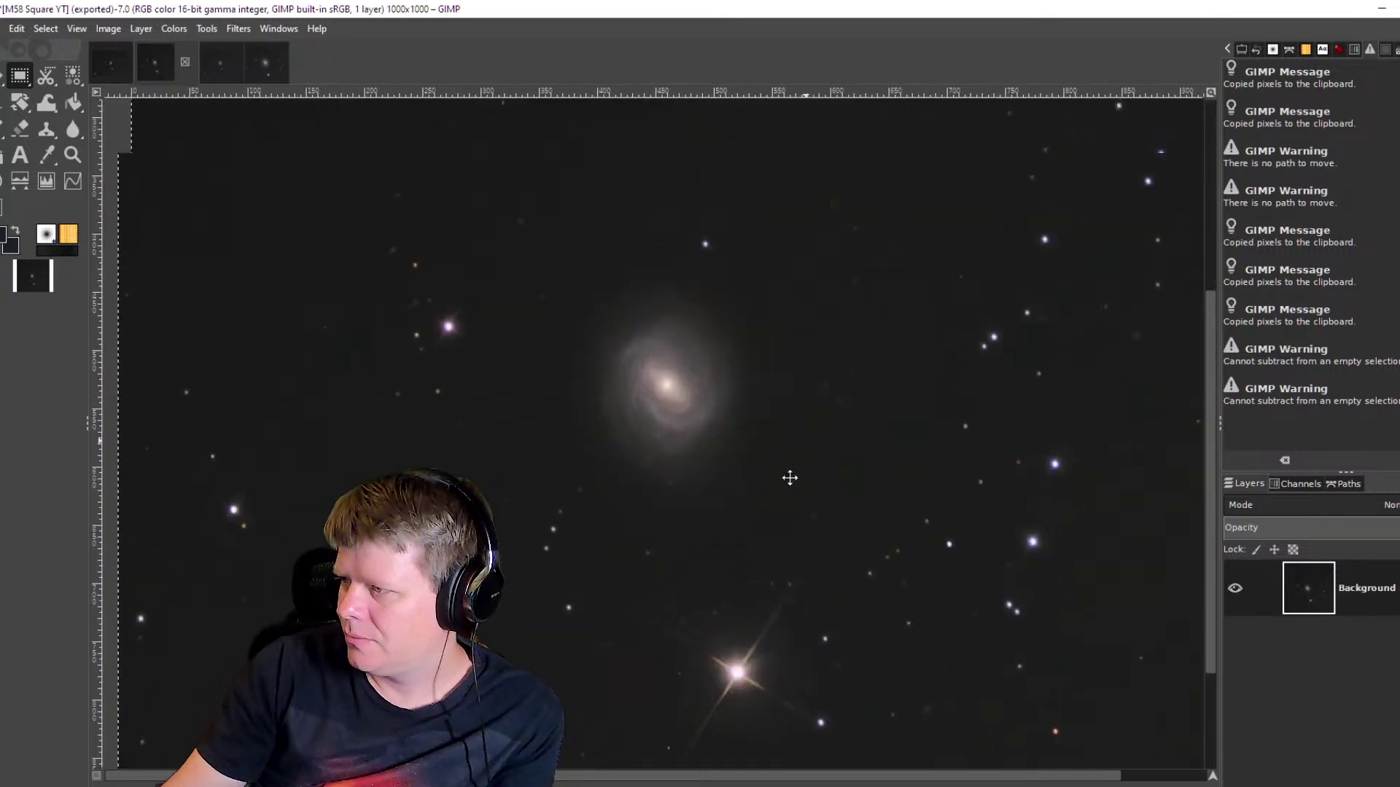
scroll(694, 516, down, 3)
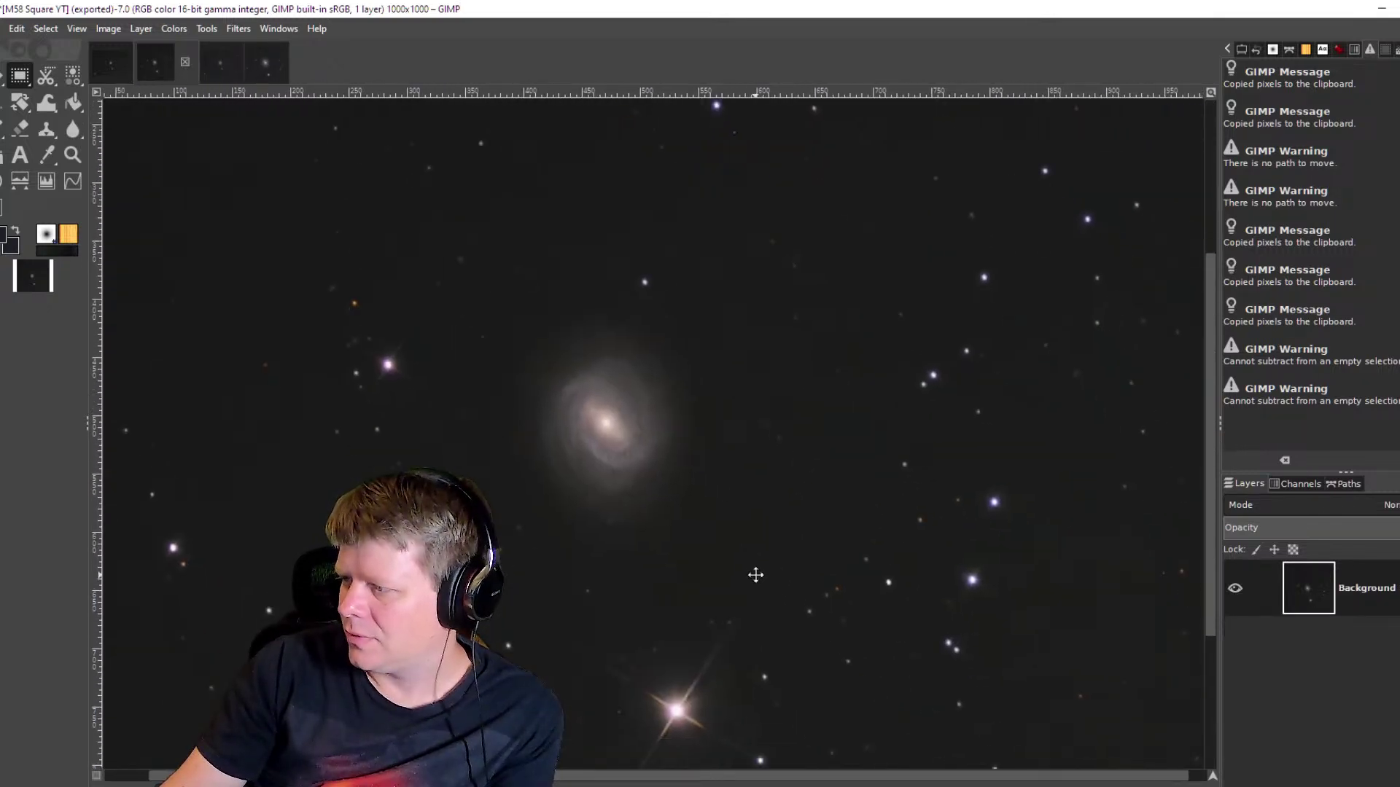
click(255, 61)
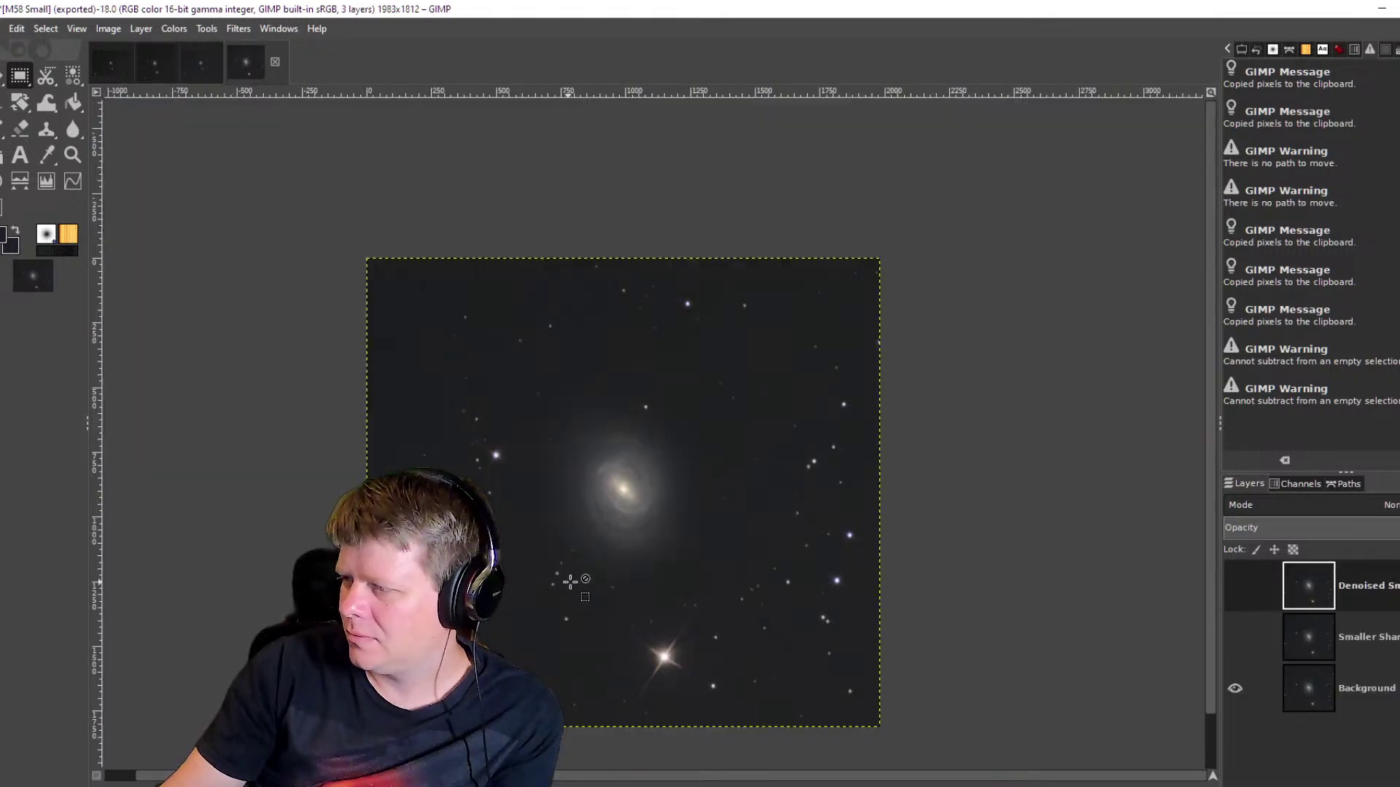
scroll(649, 534, up, 3)
scroll(649, 534, down, 3)
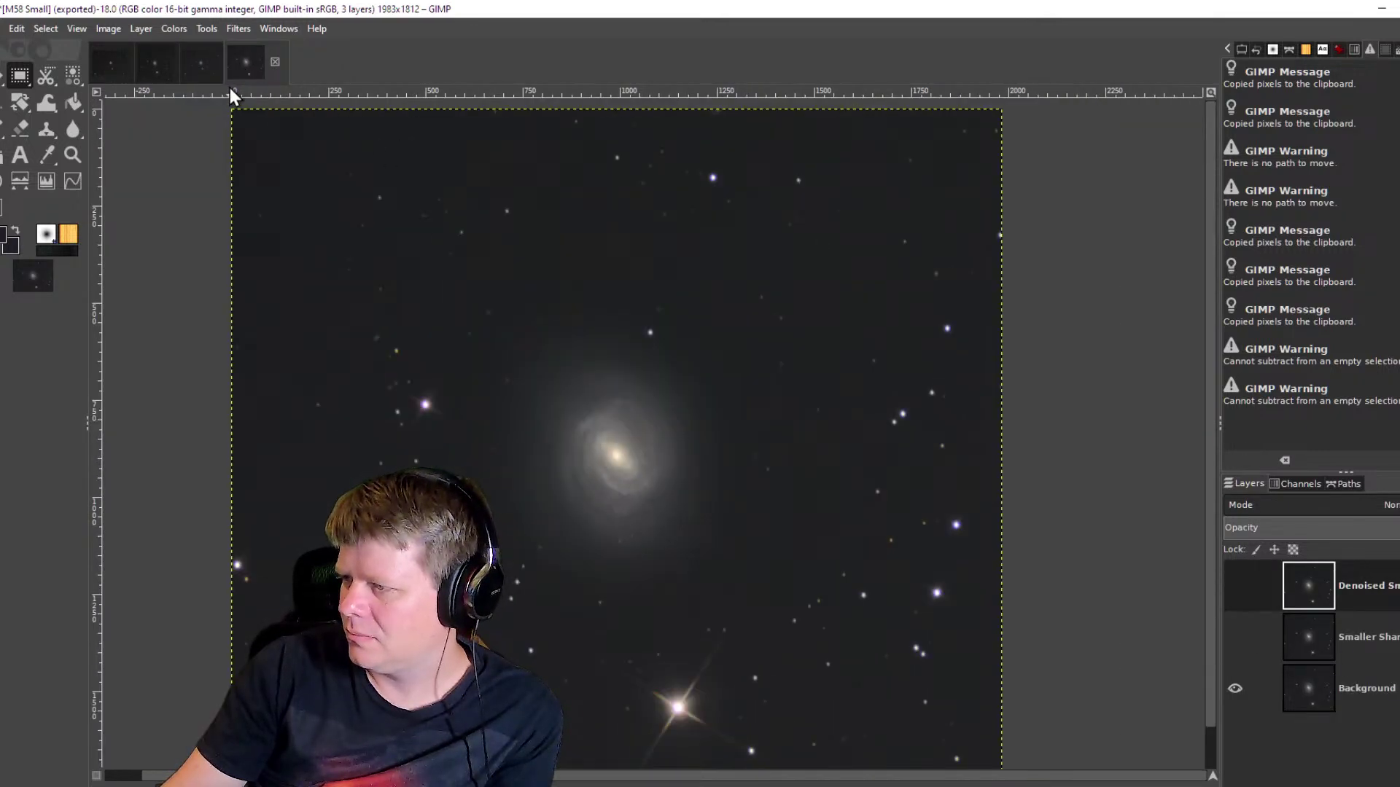
Alternate between the square and small M58 images to compare the galaxy, ending on the square version's full frame.
click(152, 66)
scroll(531, 396, up, 3)
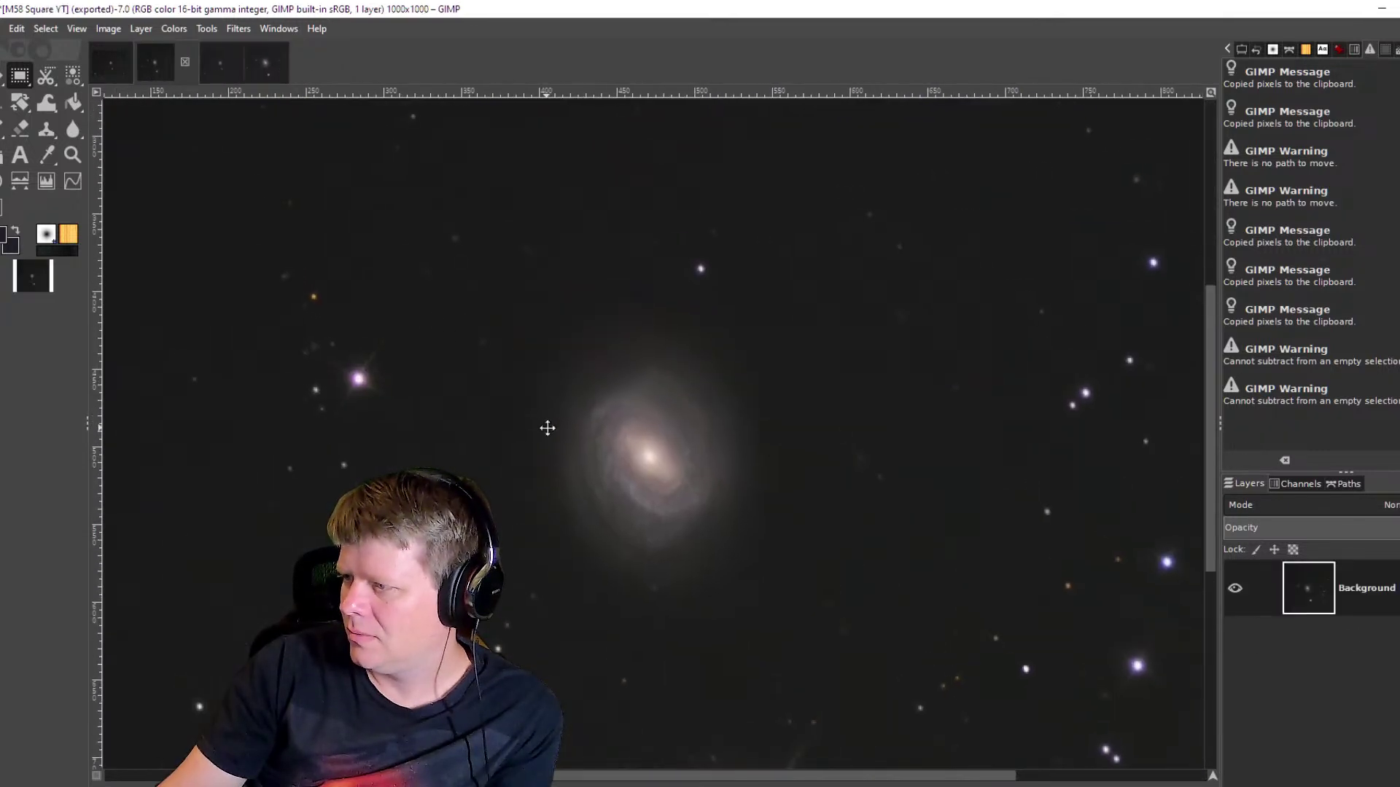
click(256, 64)
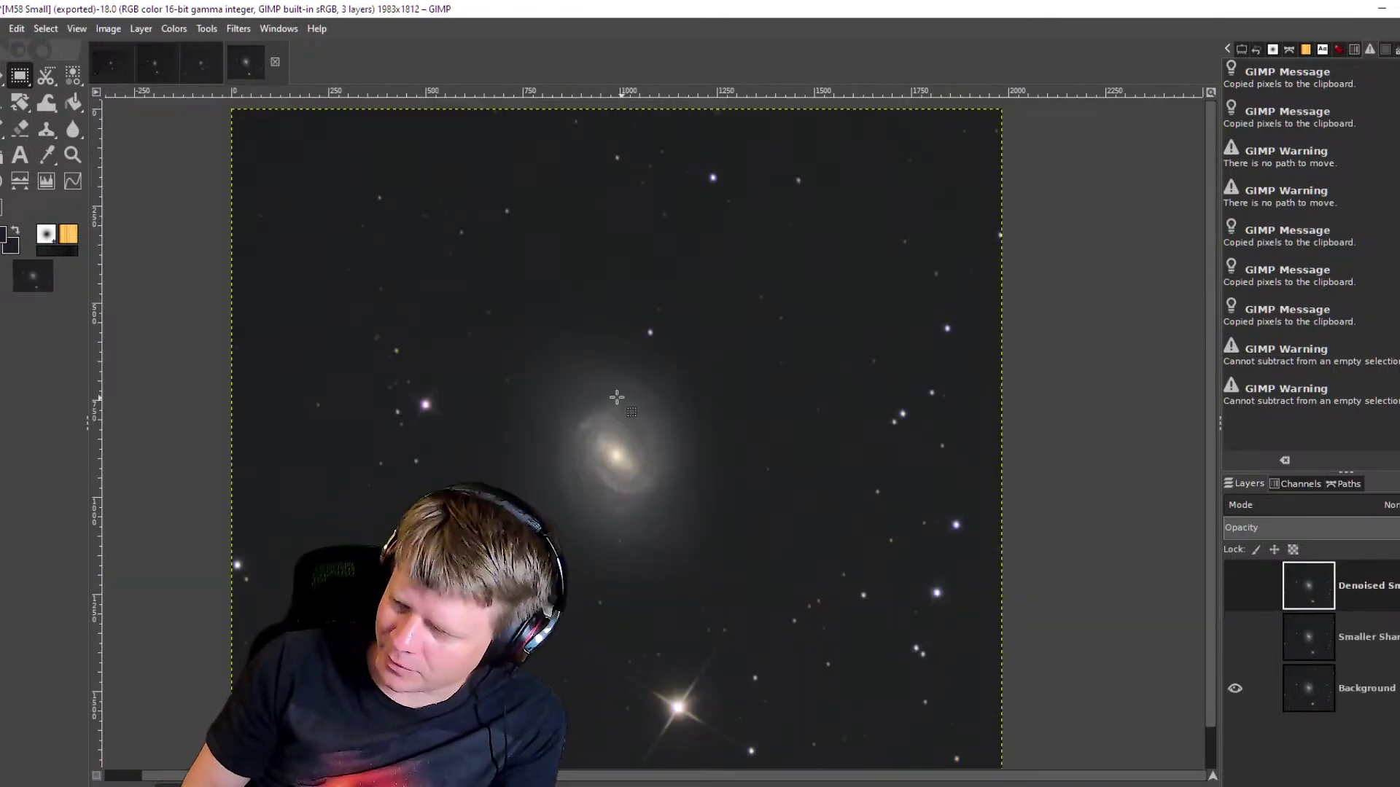
click(155, 65)
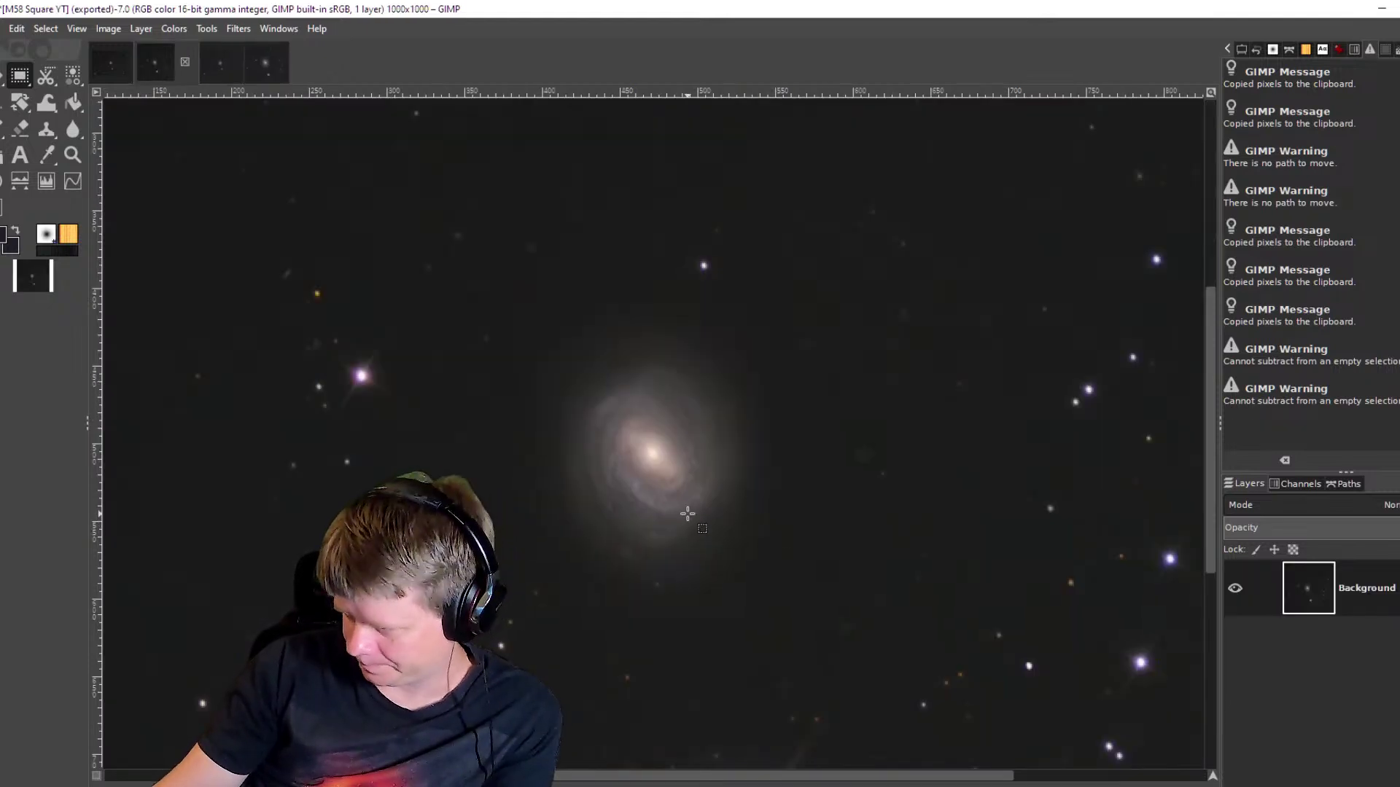
scroll(672, 509, down, 3)
scroll(672, 491, down, 4)
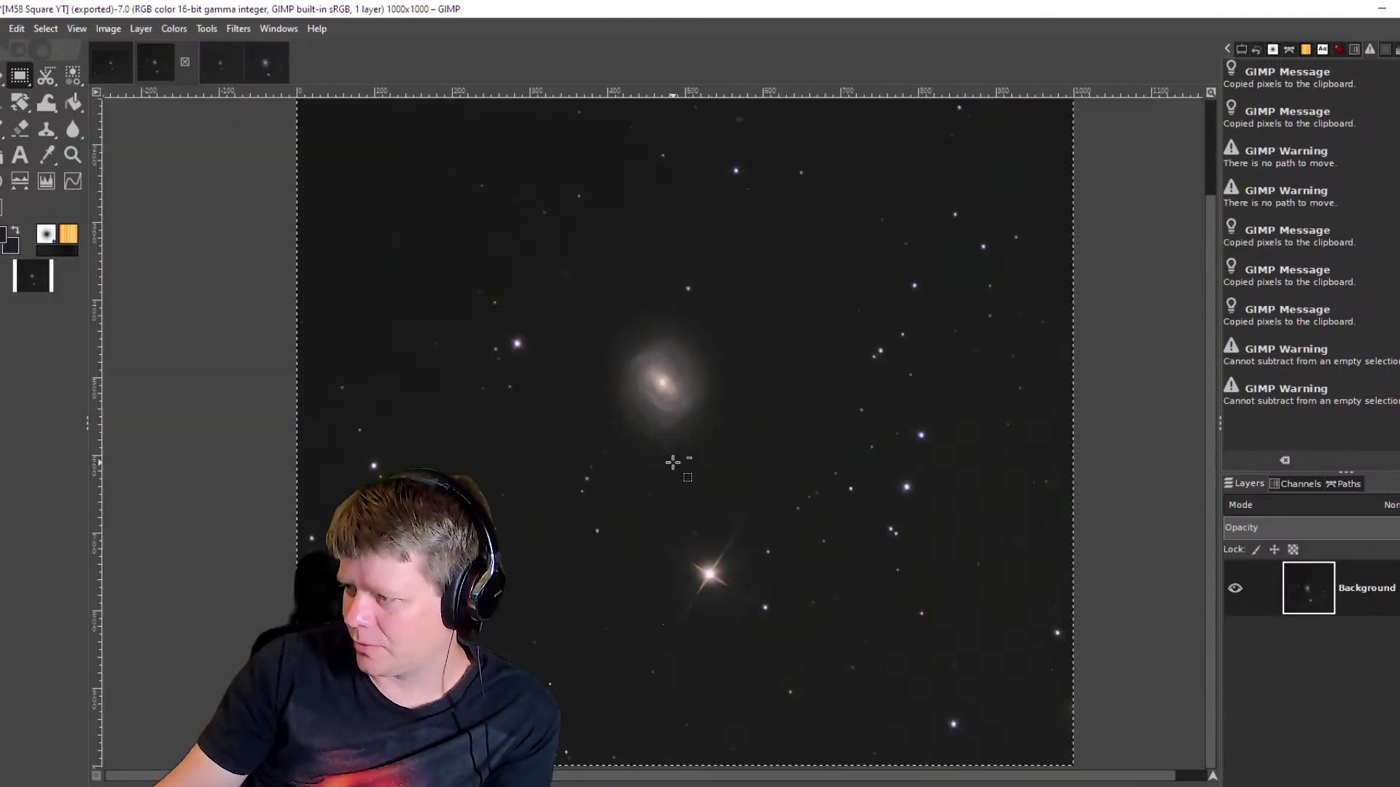
Compare the M58 Small image with the full-field starless_final_M58_L.xcf composition.
click(263, 63)
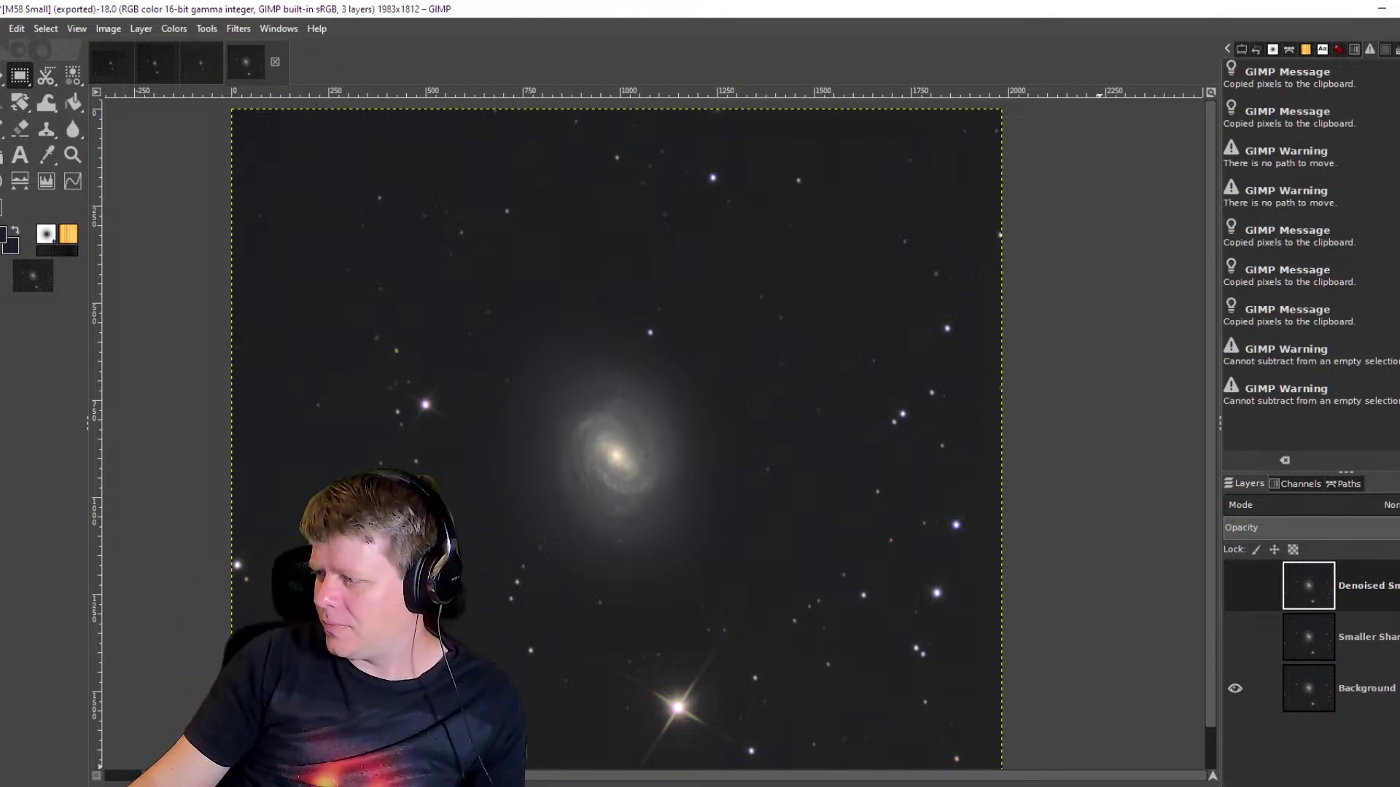
click(110, 64)
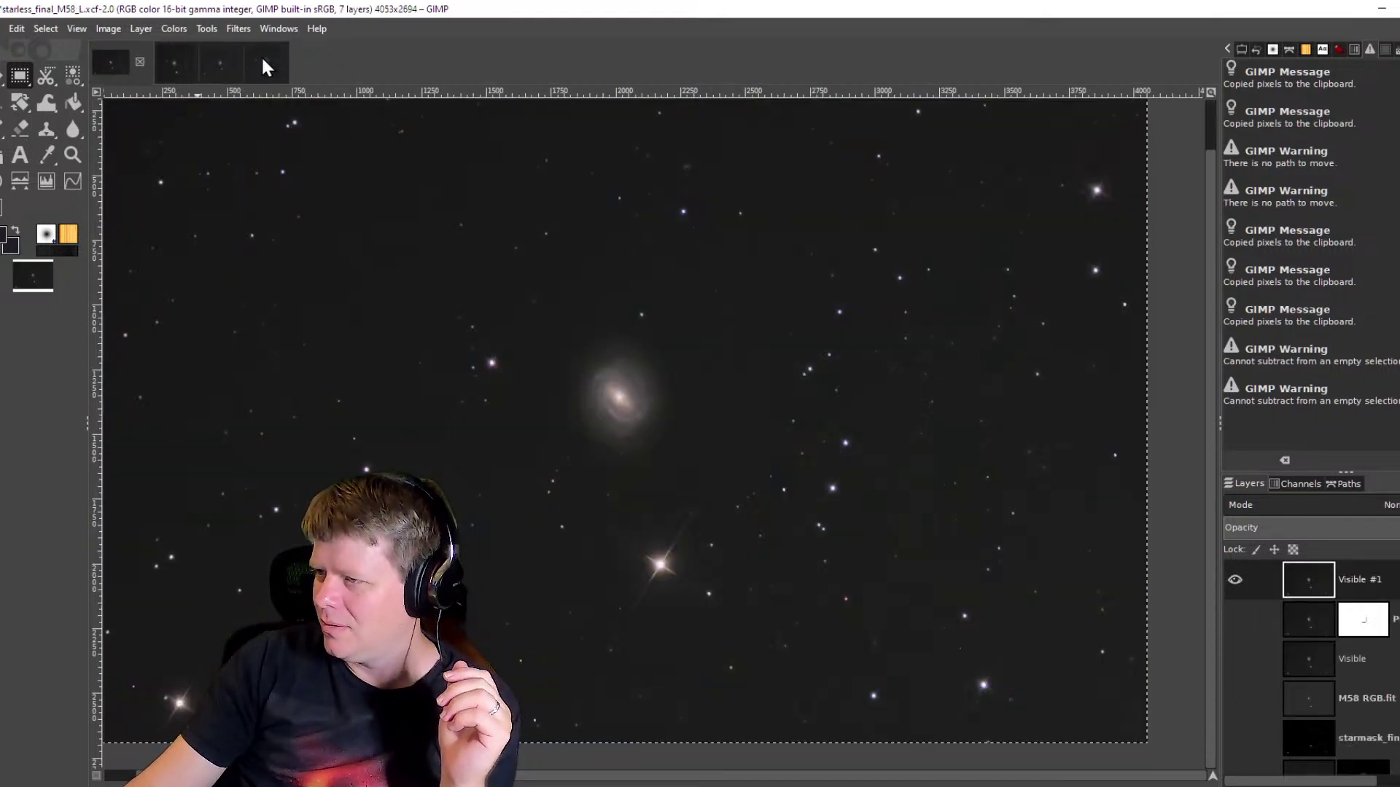
click(264, 64)
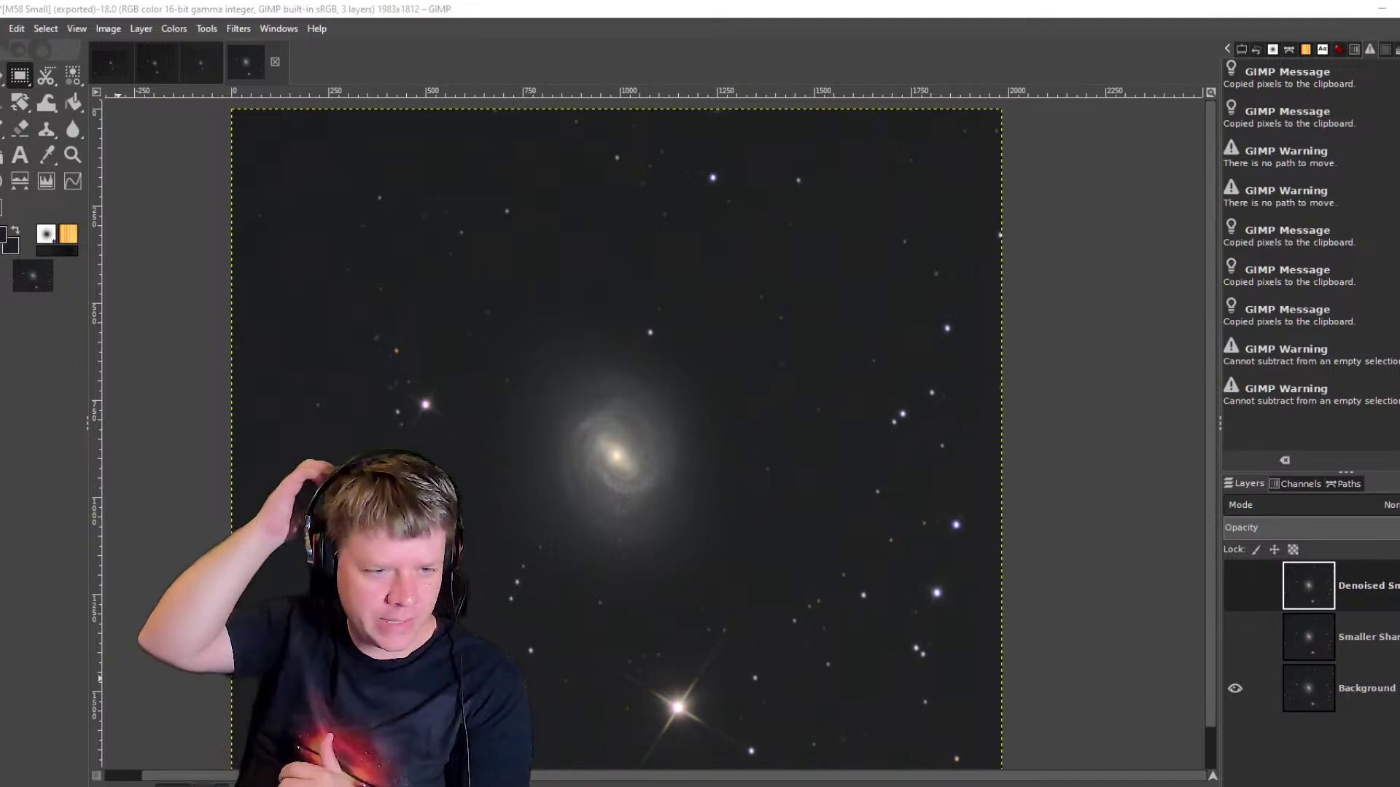
Switch to Stellarium, search for M58 and center the sky view on it.
drag(0, 195, 968, 2)
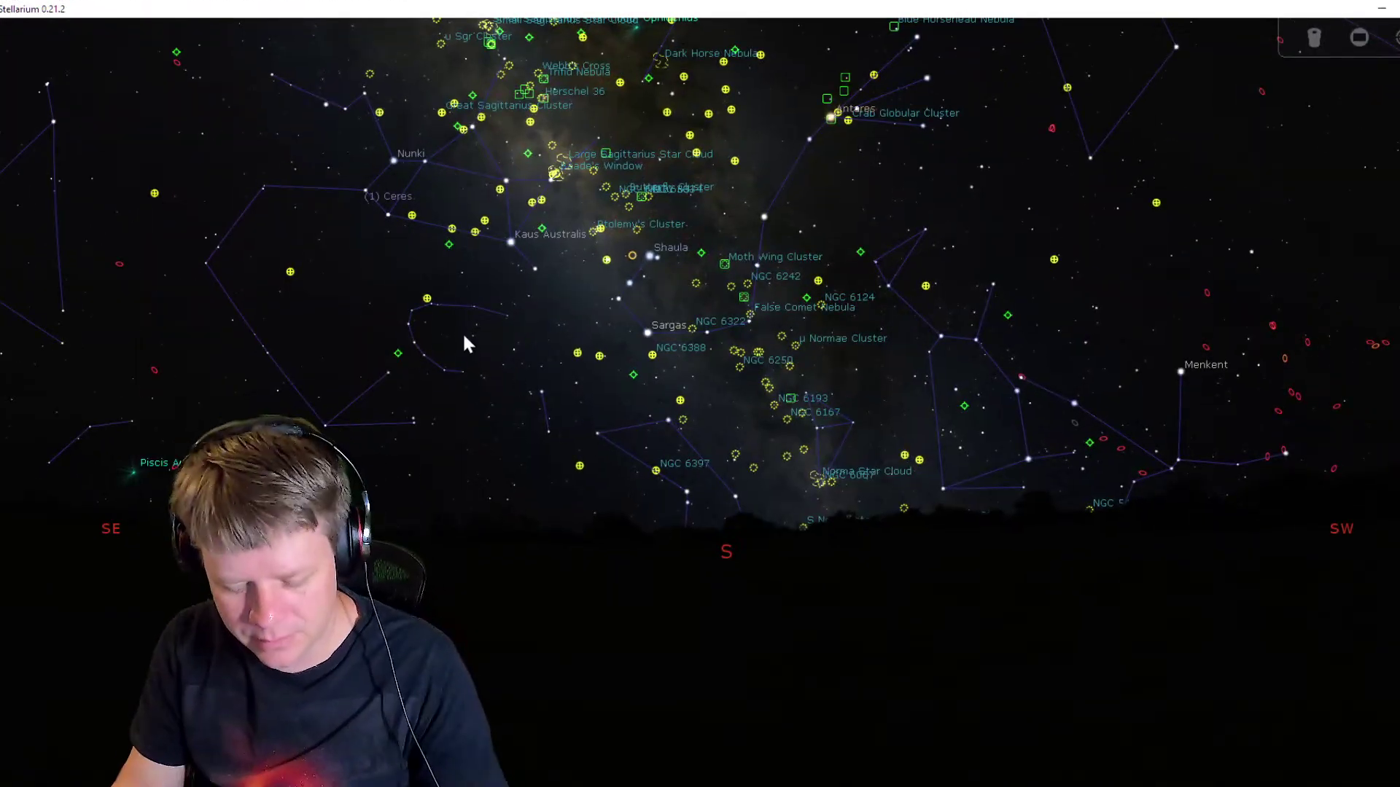
click(977, 340)
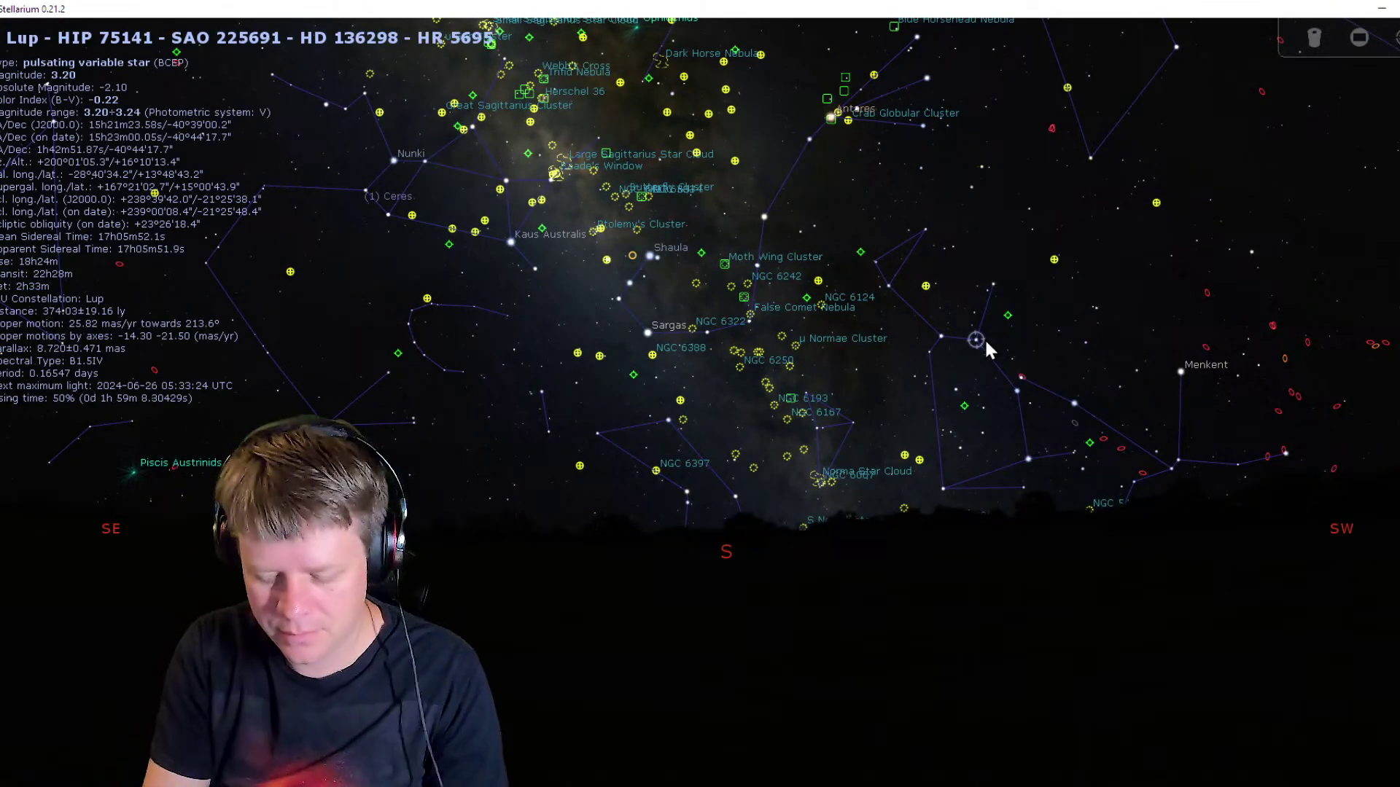
key(ctrl+f)
text(M)
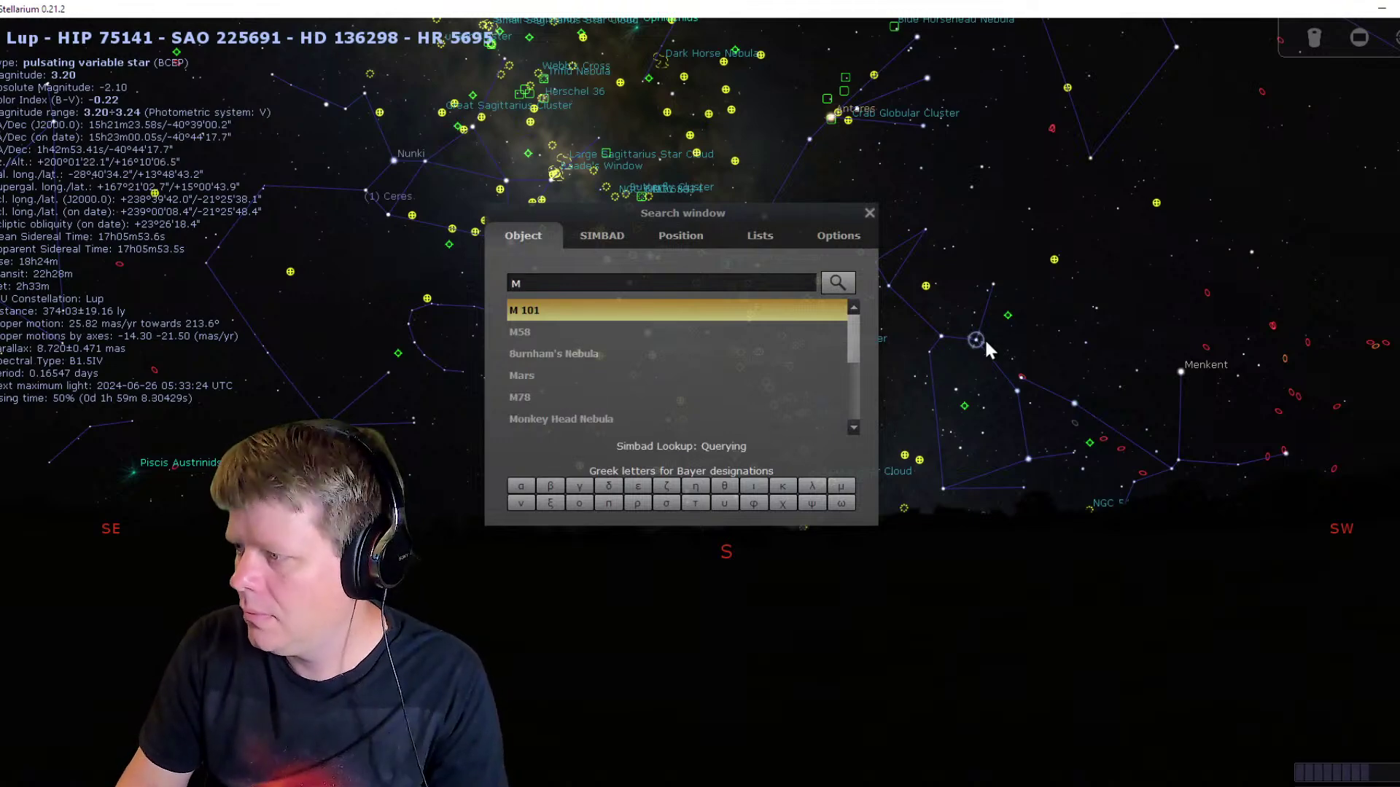
click(663, 331)
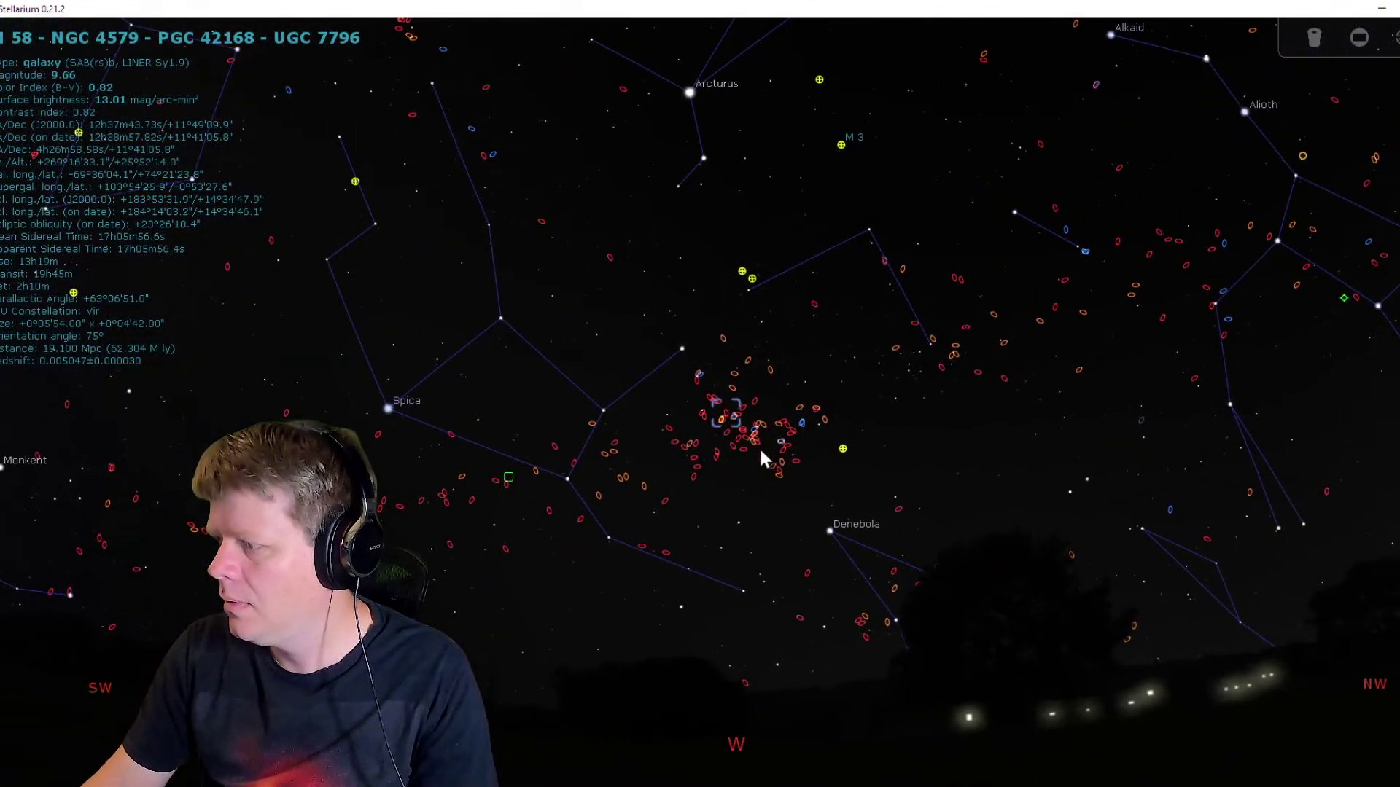
Show the camera sensor frame around M58 and view the galaxy close up and among its neighboring galaxies.
scroll(735, 430, up, 2)
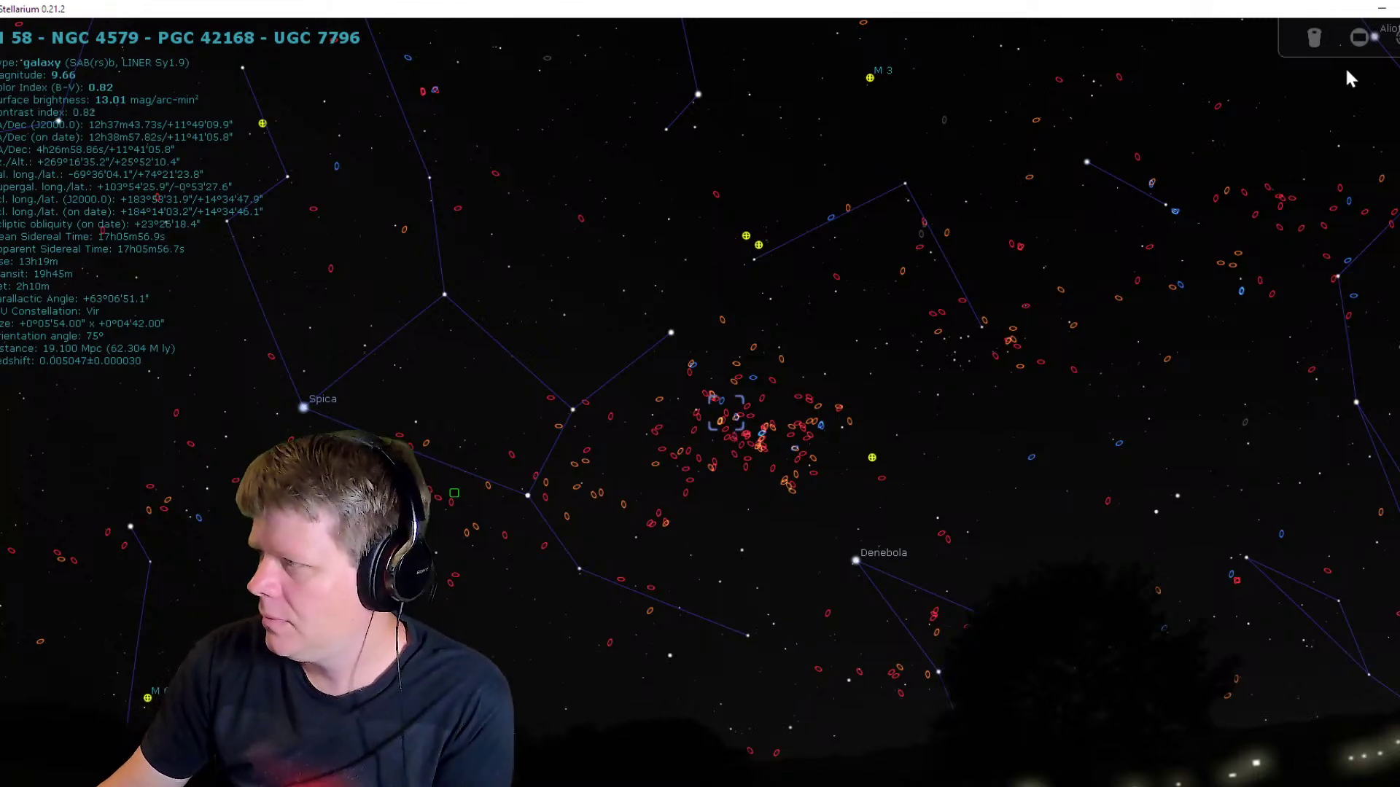
click(1357, 38)
scroll(744, 459, up, 3)
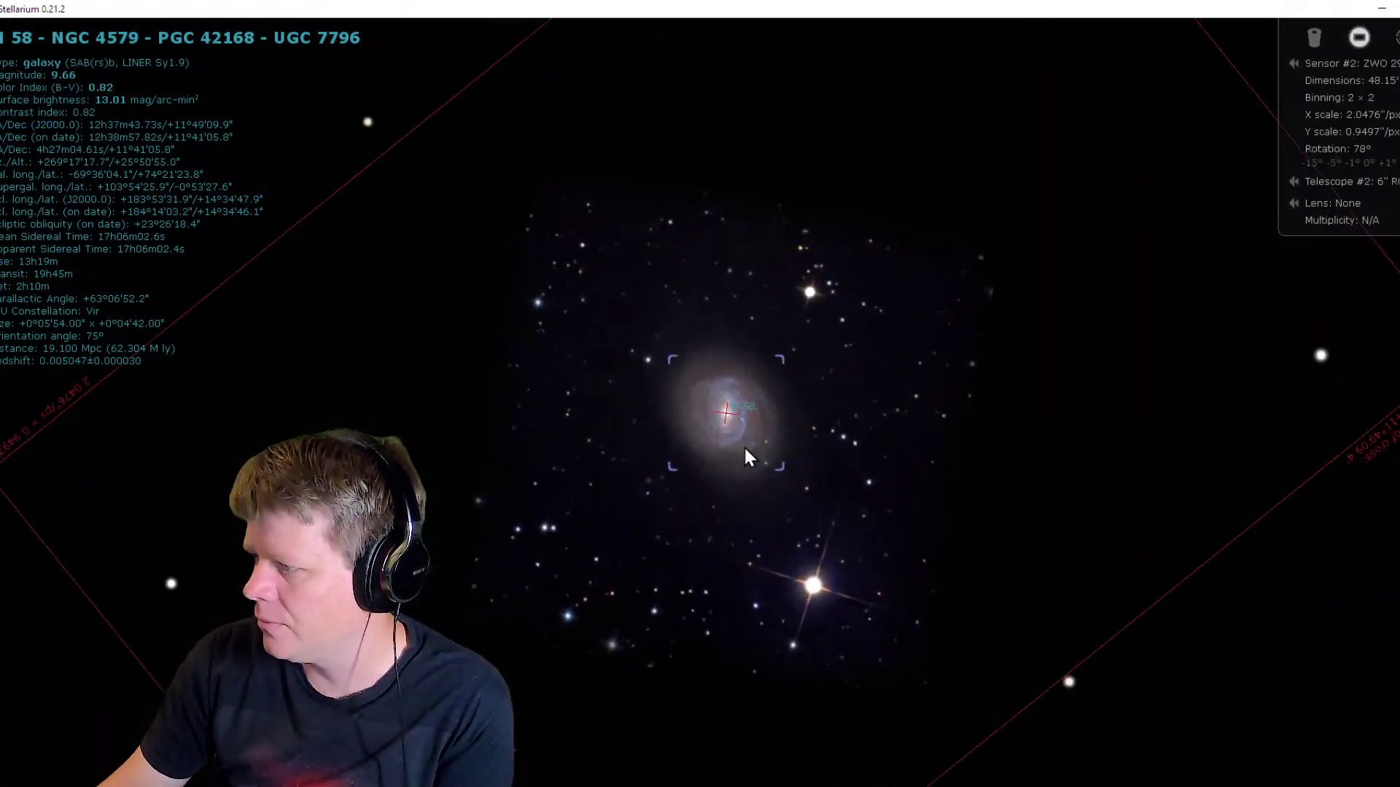
scroll(745, 446, down, 5)
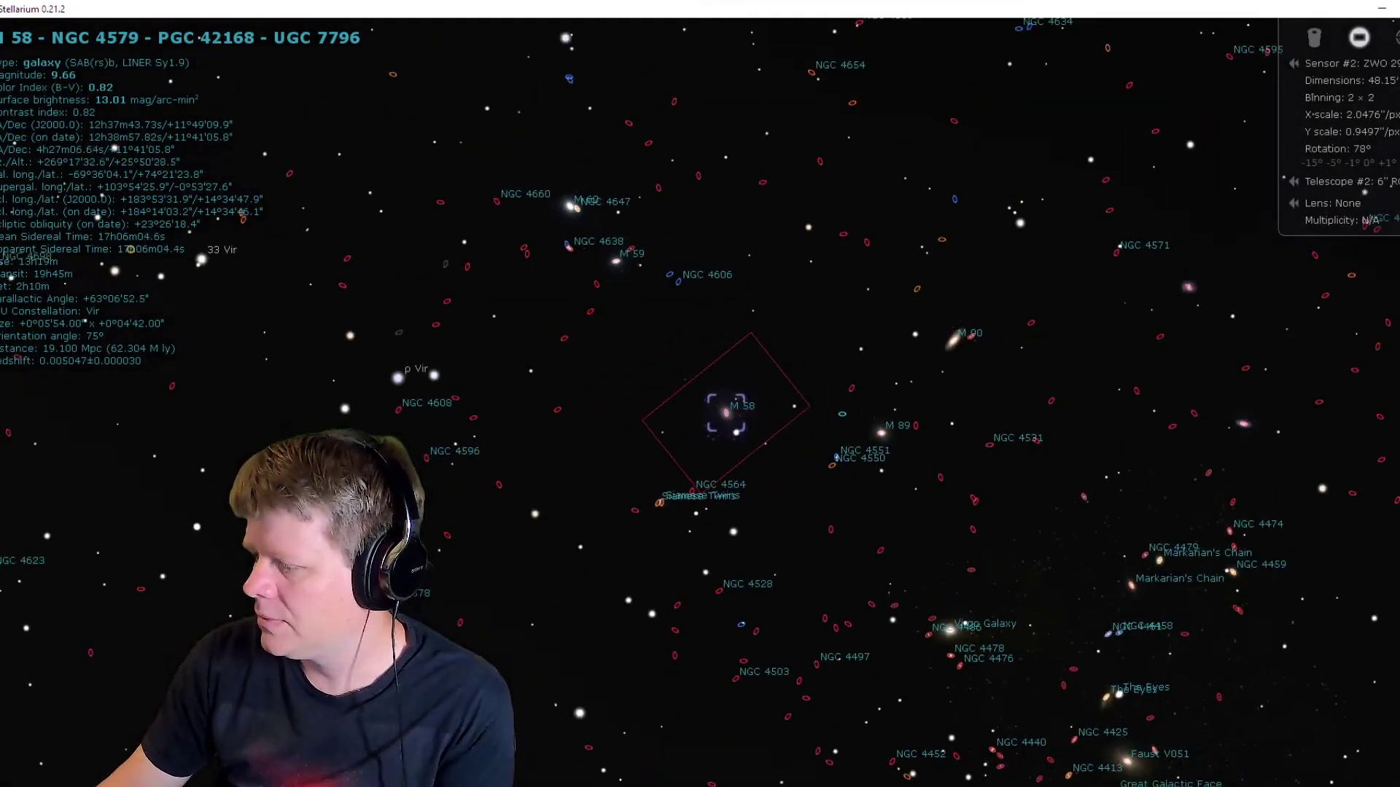
Set the simulated date back to April 26, 2024.
mouse_move(556, 778)
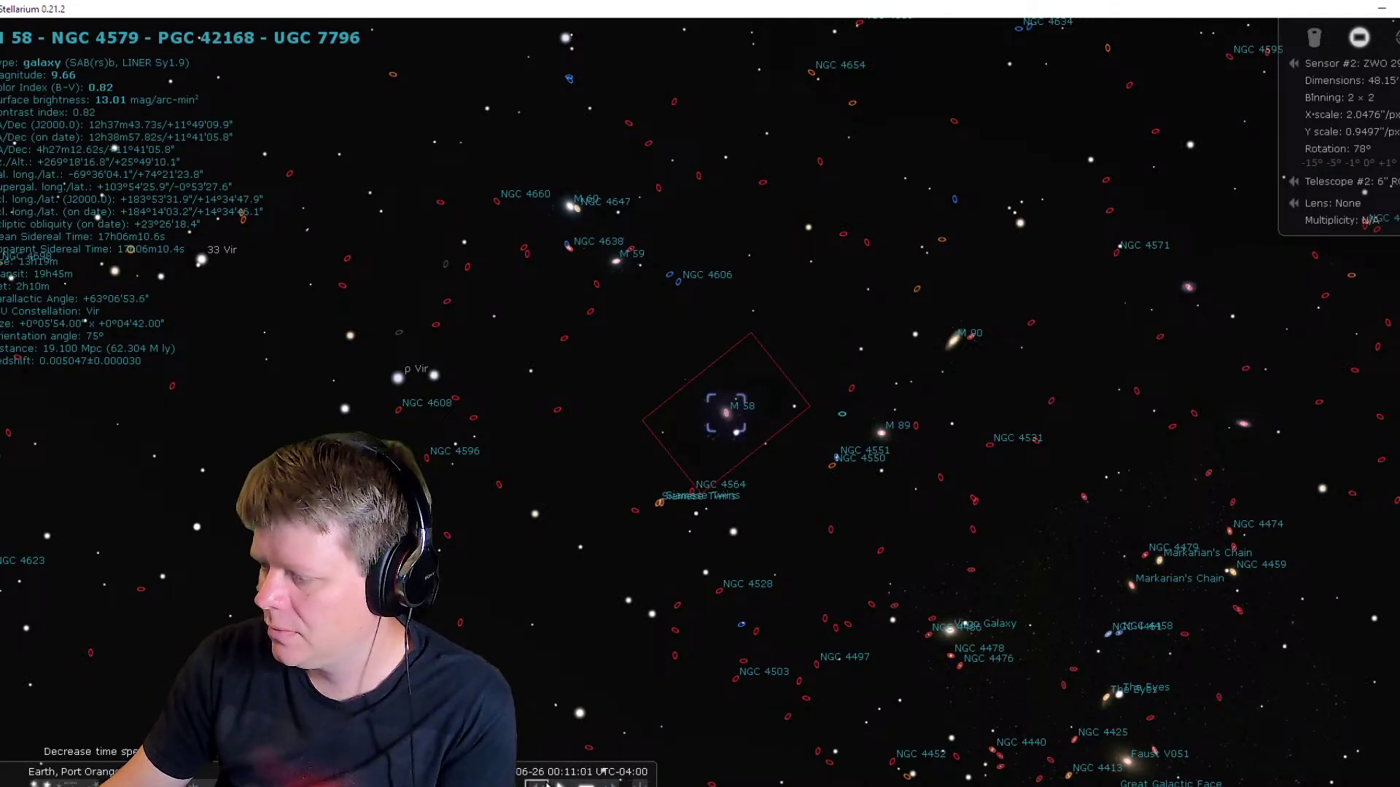
mouse_move(9, 736)
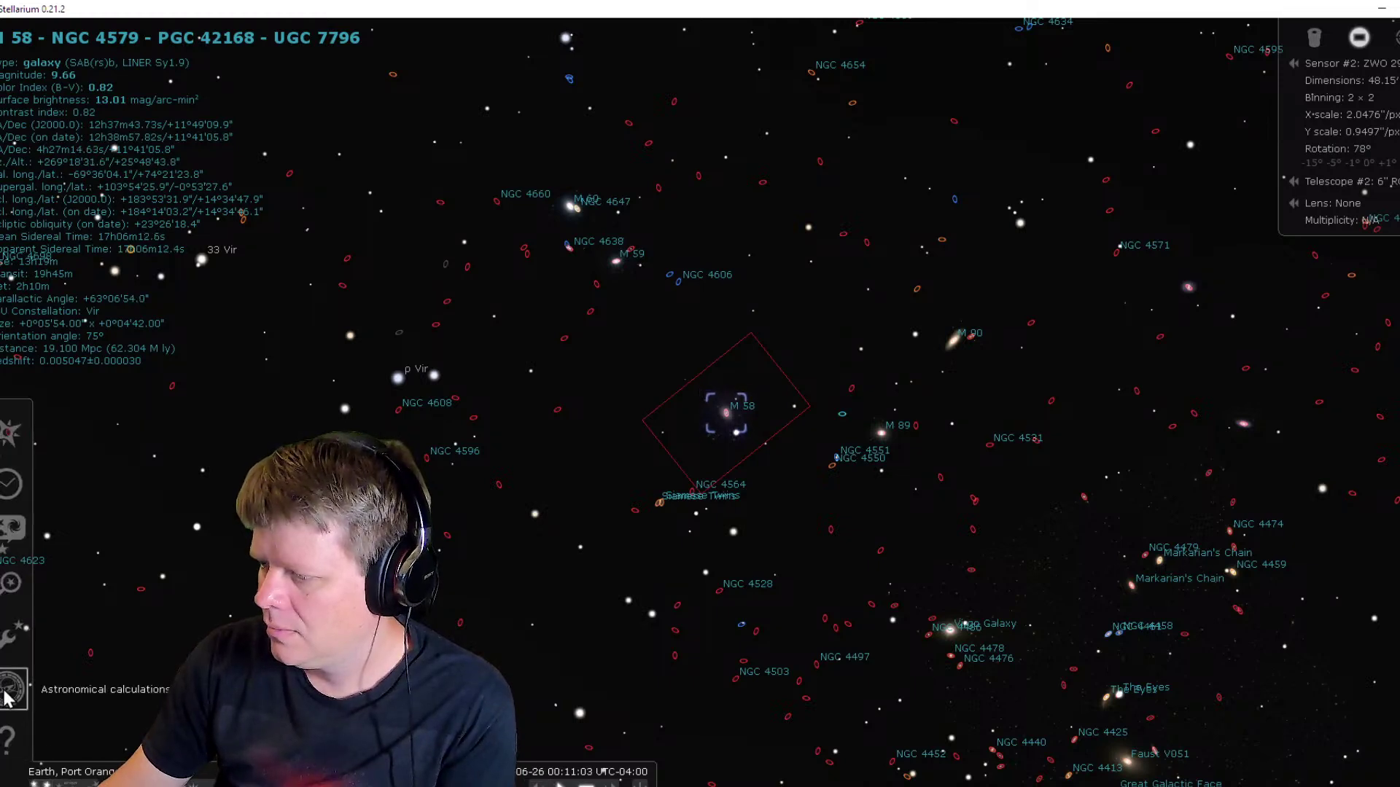
click(11, 482)
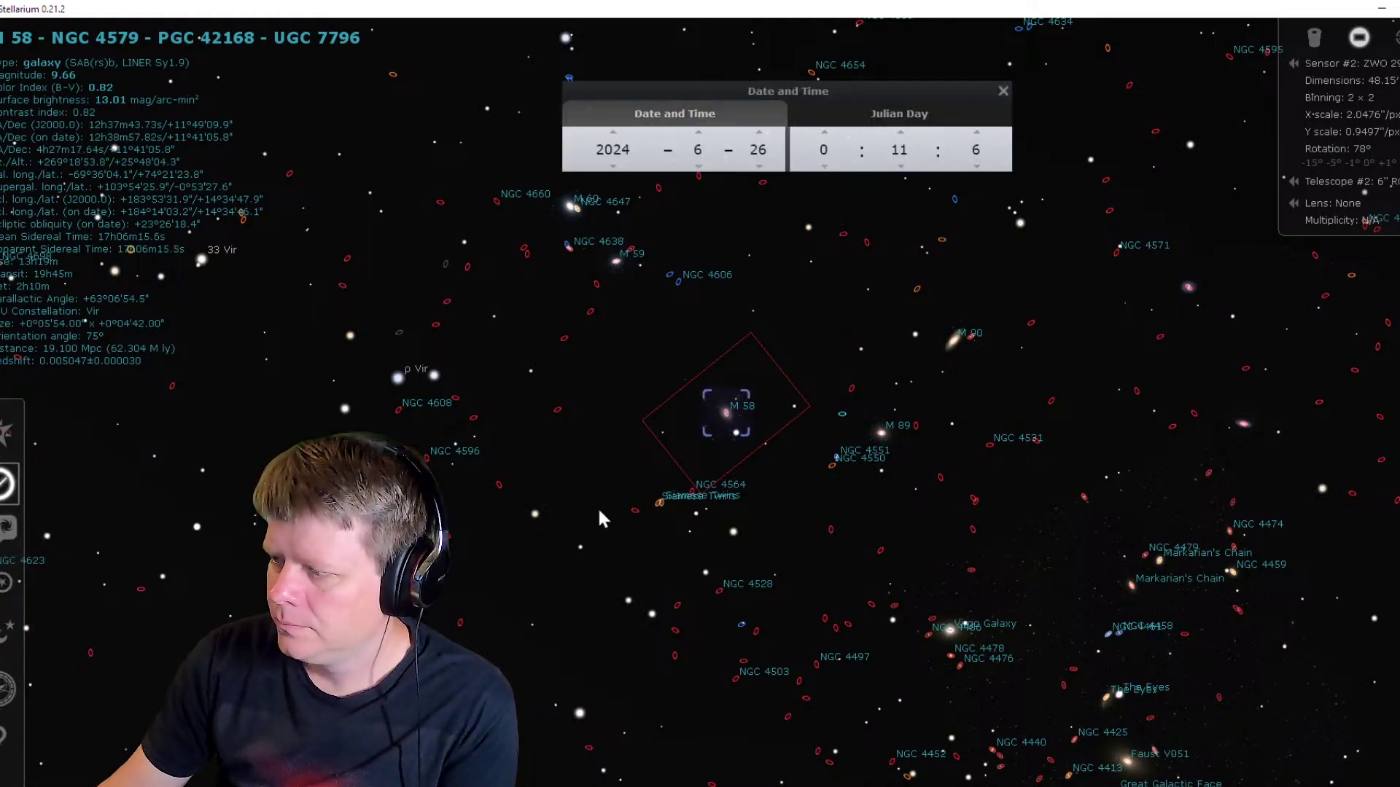
click(696, 167)
click(696, 166)
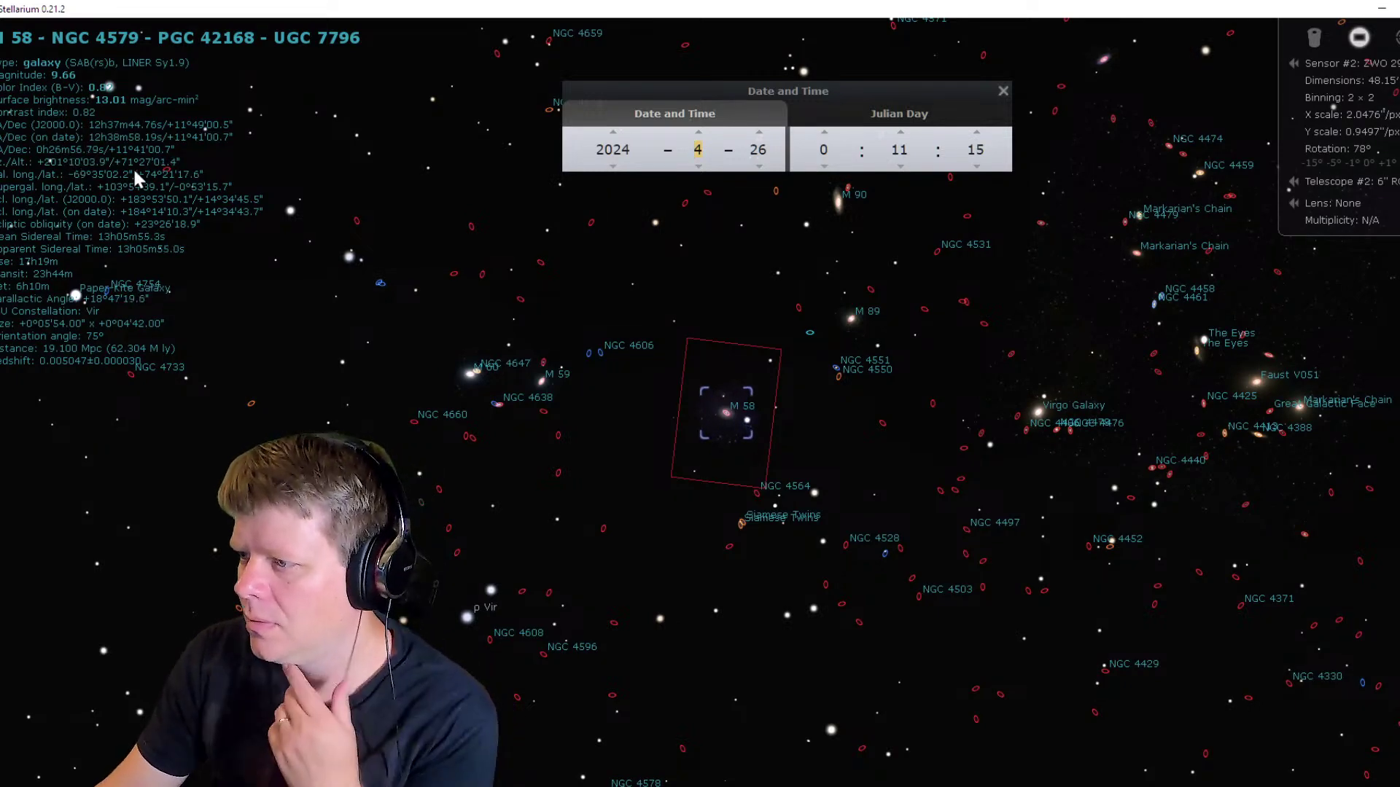
View M58's position in the wide sky and move the simulated time back to hour 23 on April 25, 2024.
scroll(802, 409, down, 10)
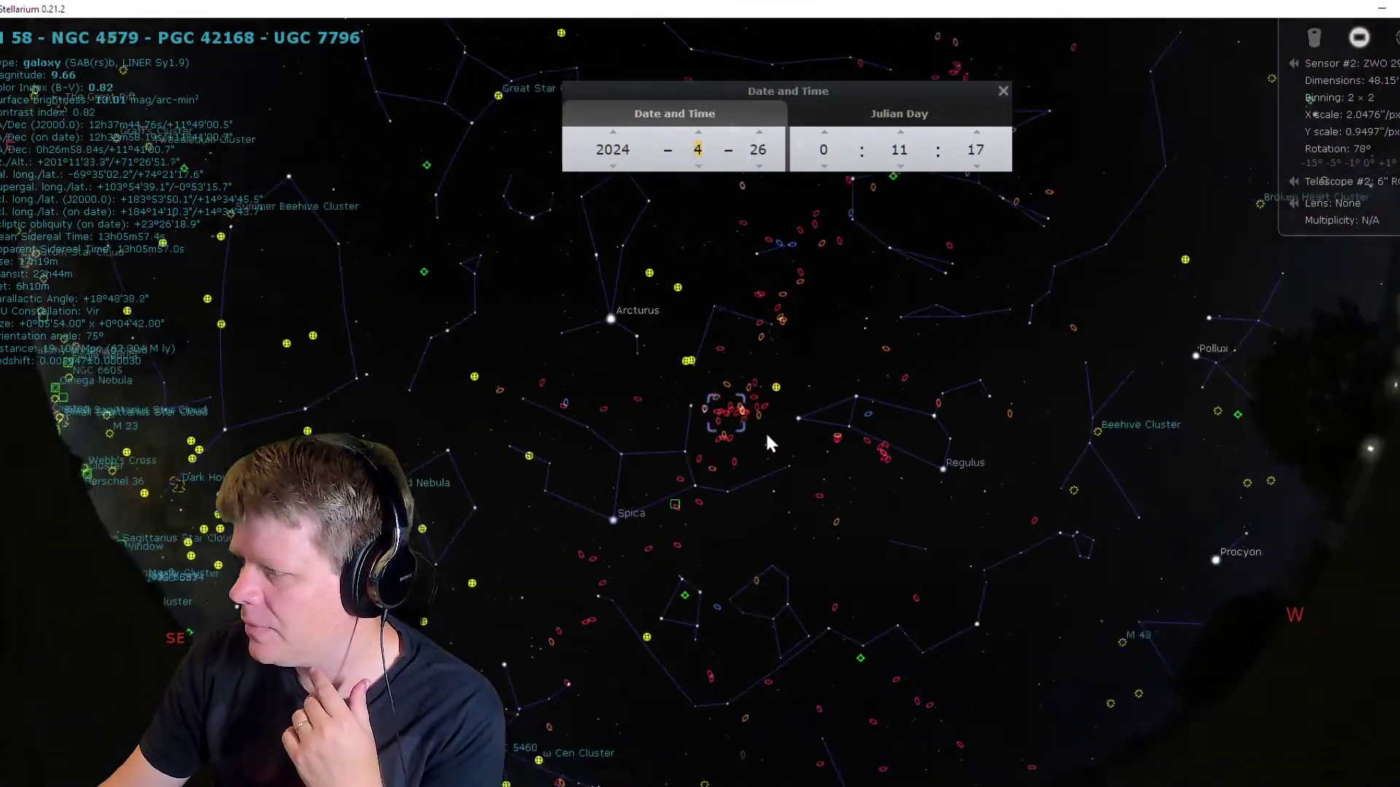
scroll(764, 433, down, 5)
scroll(763, 435, up, 5)
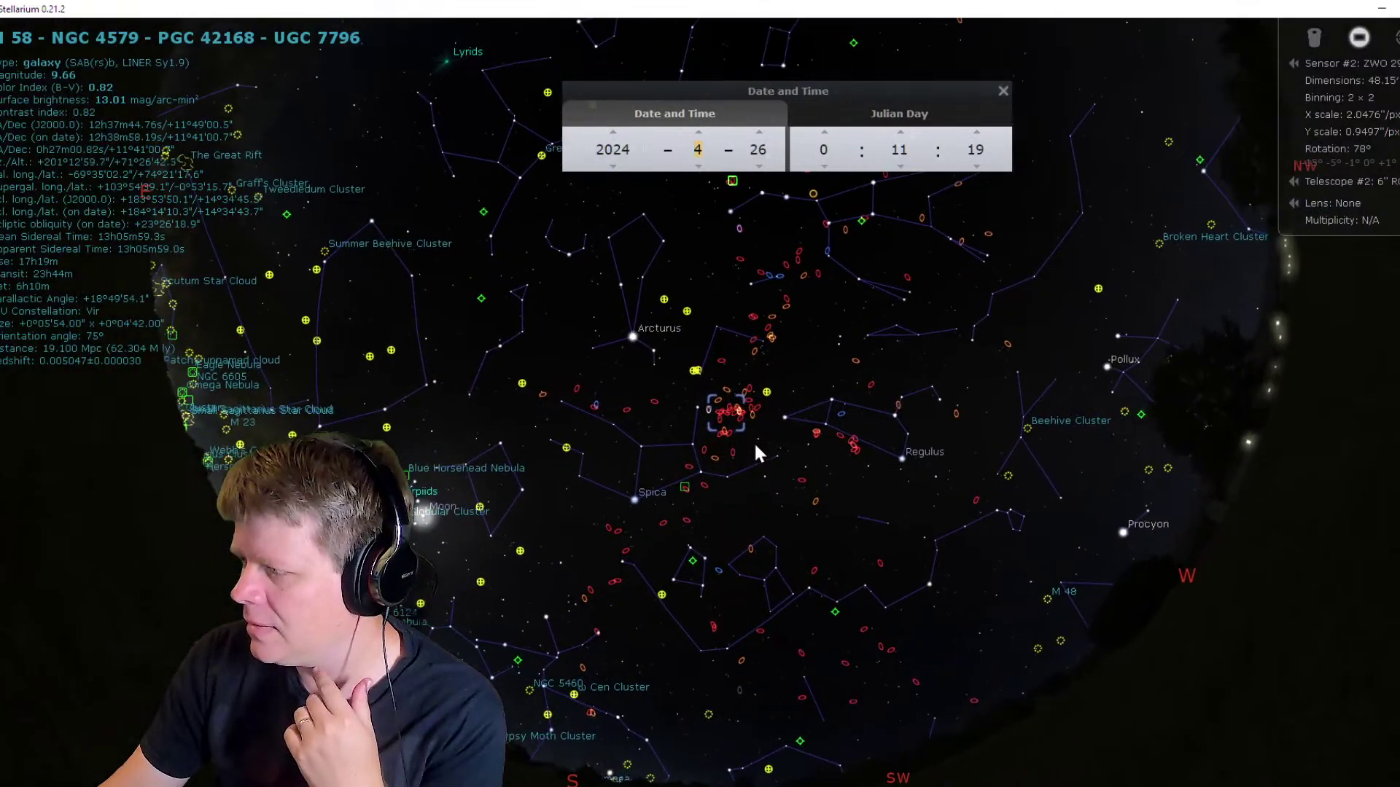
scroll(754, 441, up, 2)
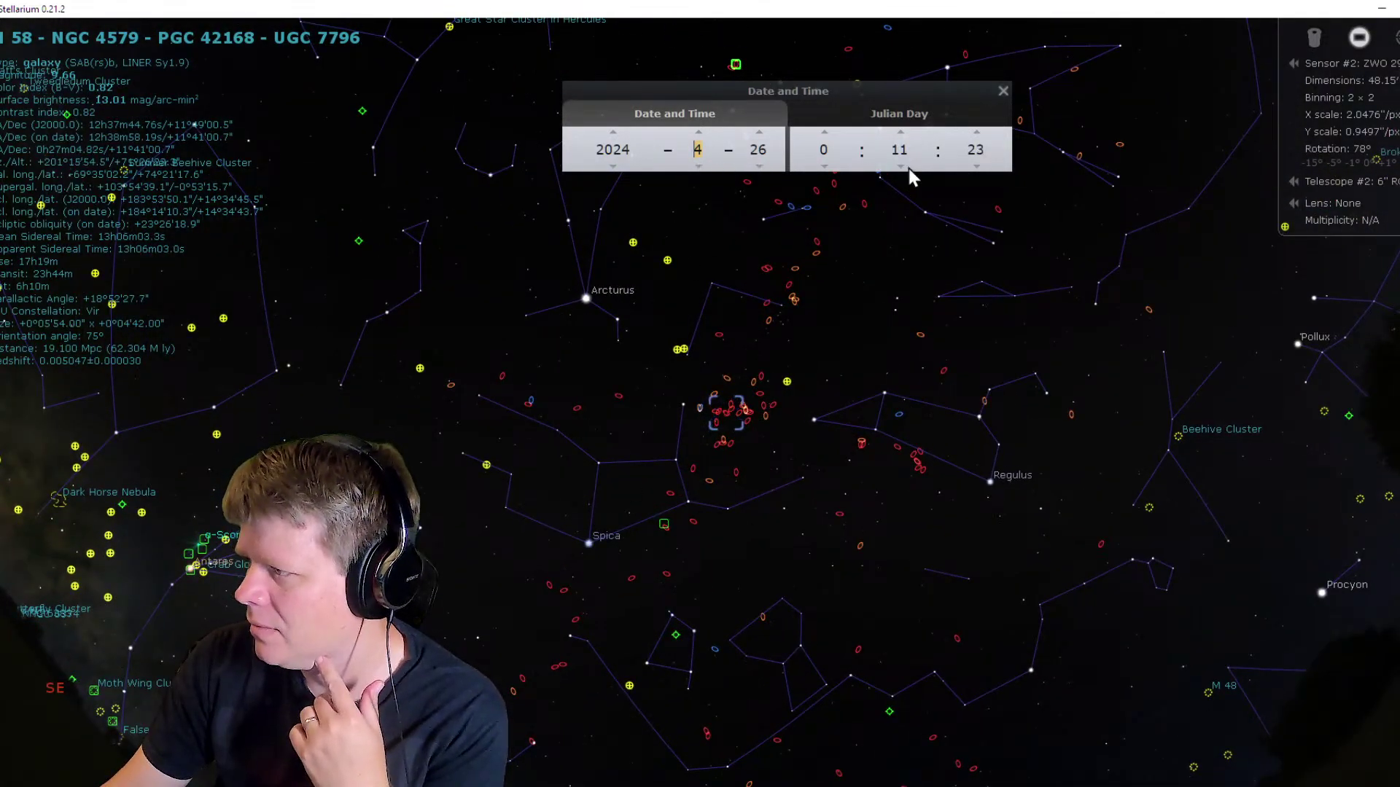
click(821, 166)
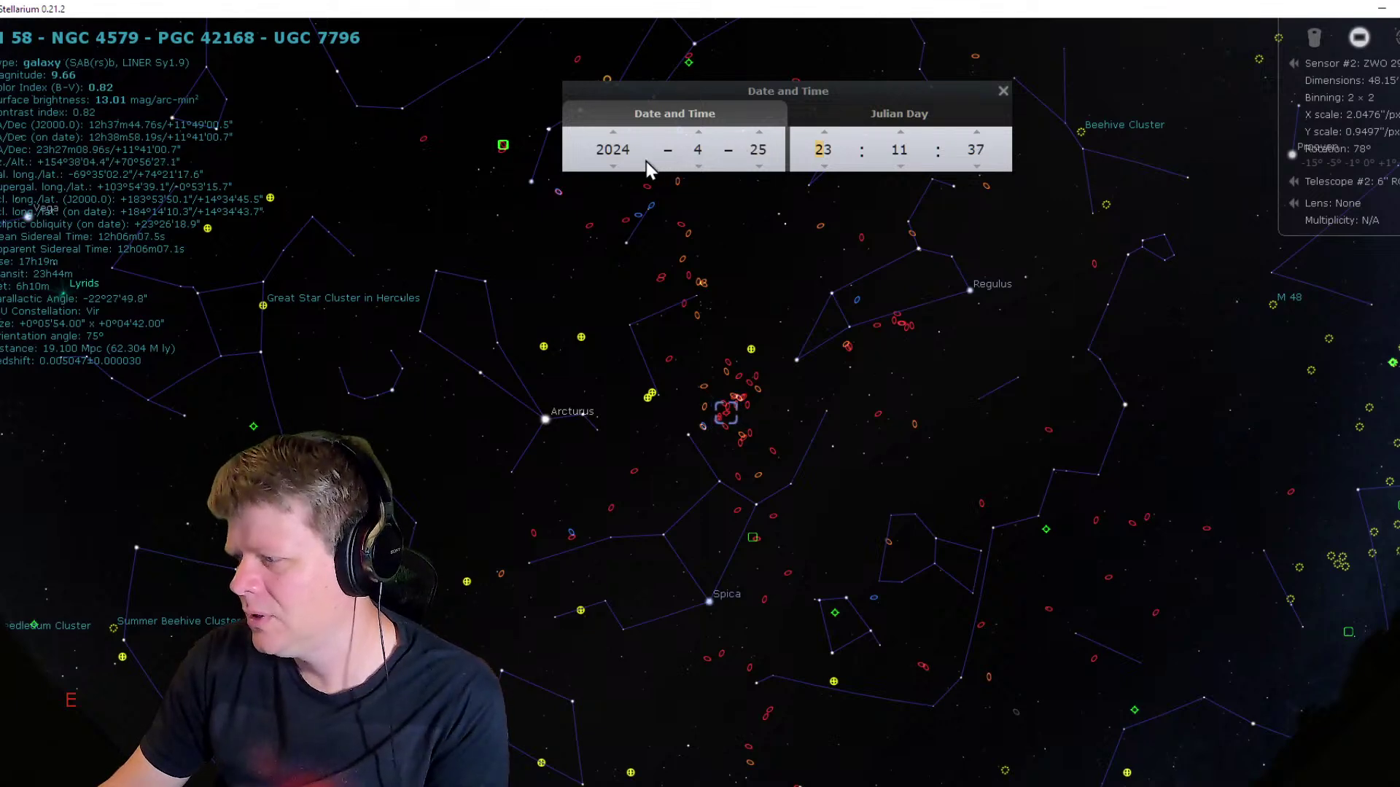
mouse_move(11, 437)
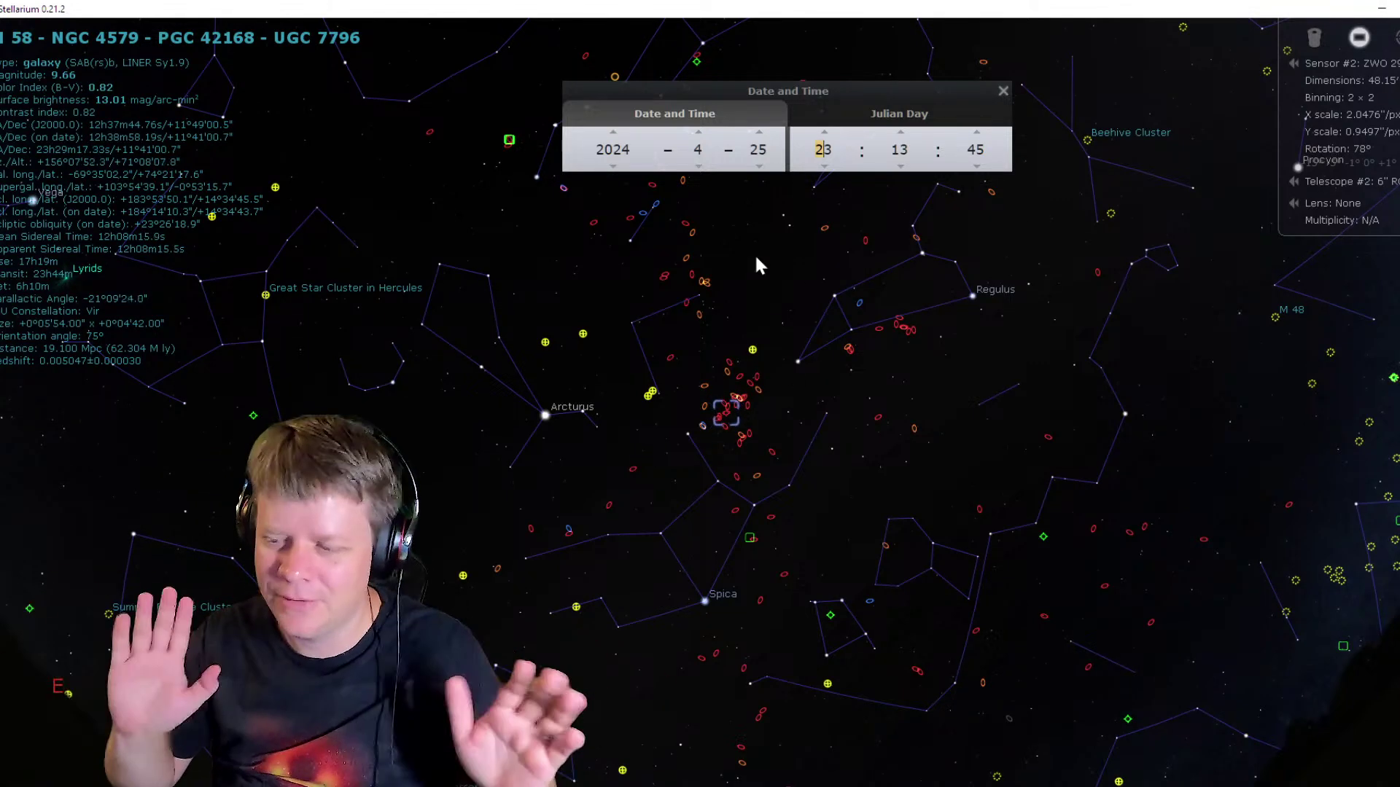
Switch back to GIMP, view the whole starless_final_M58_L image, and return to the M58 Small image.
click(1381, 8)
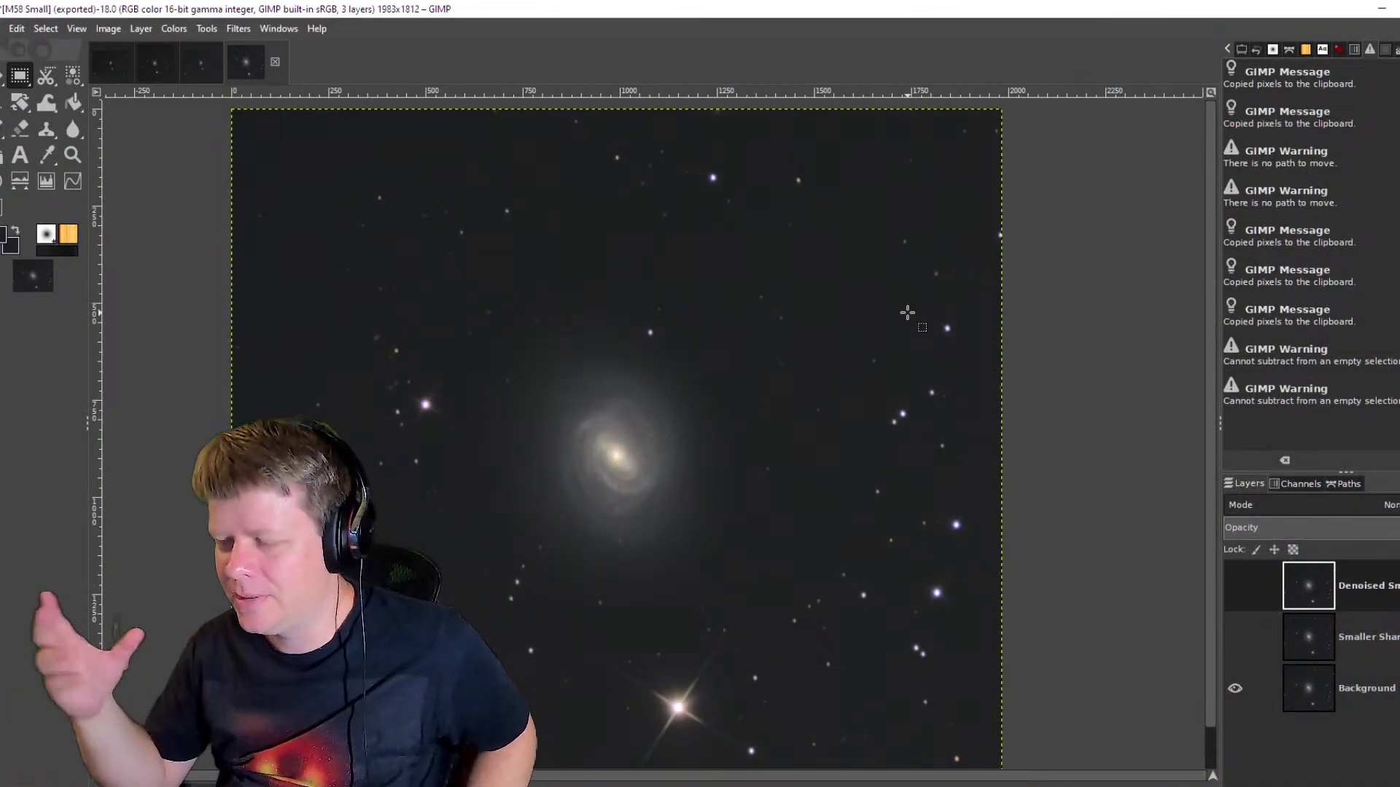
click(117, 69)
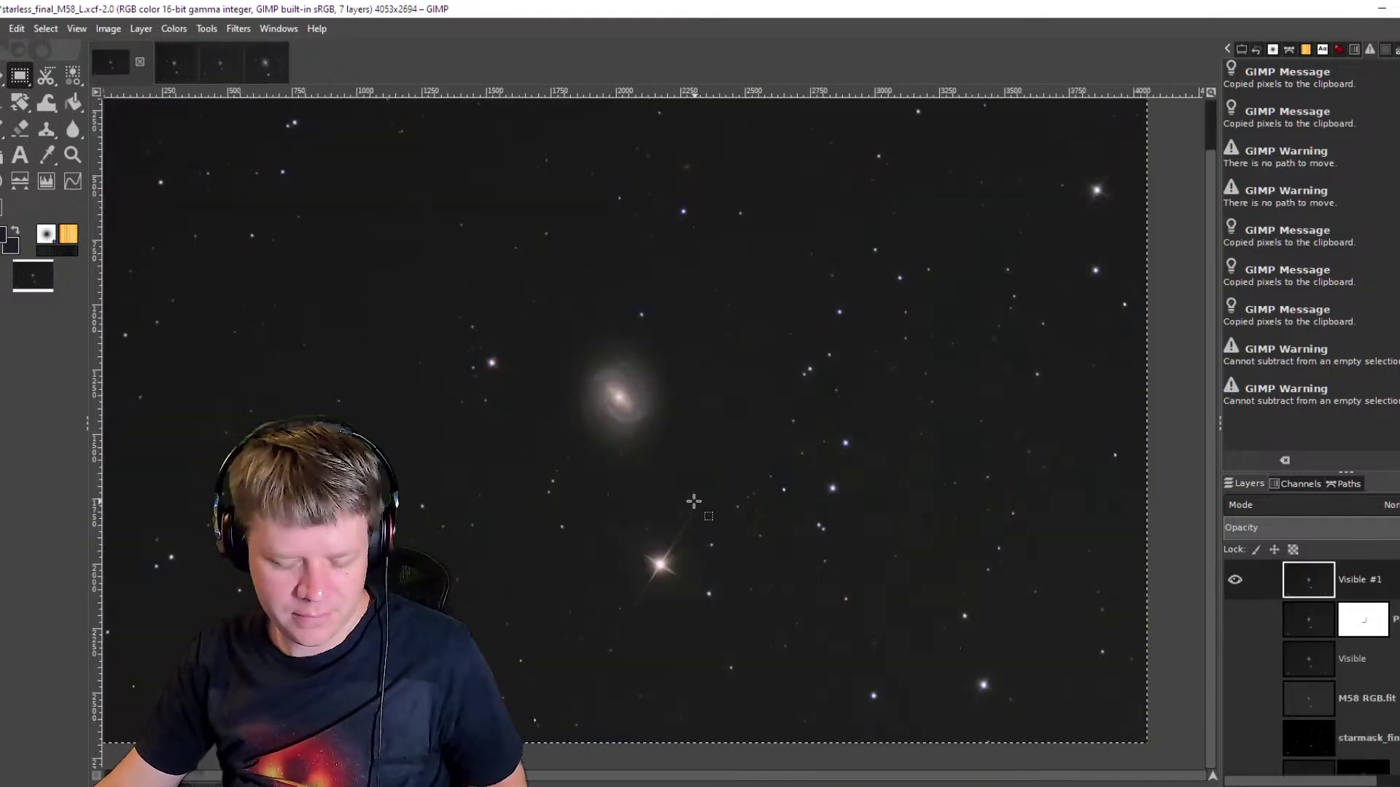
scroll(646, 459, down, 2)
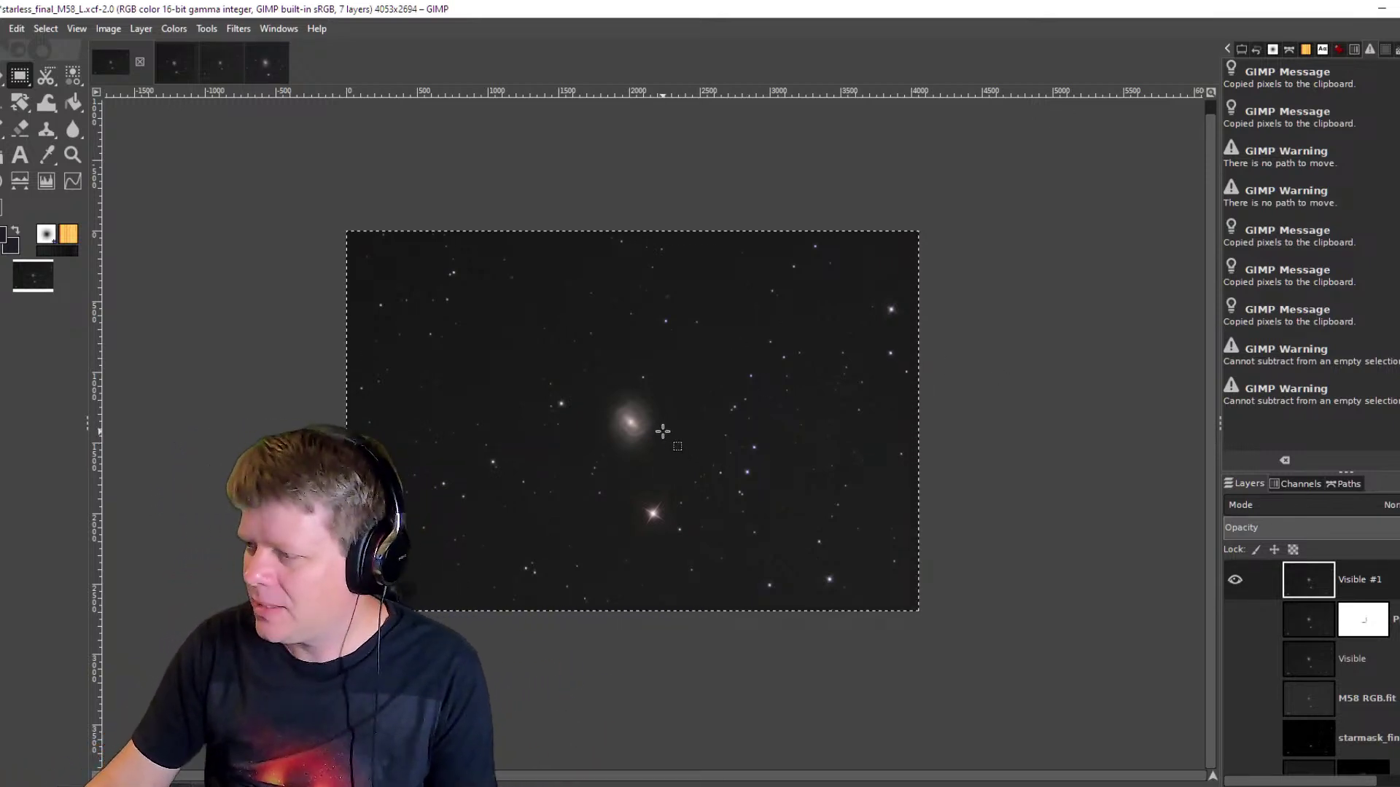
click(263, 63)
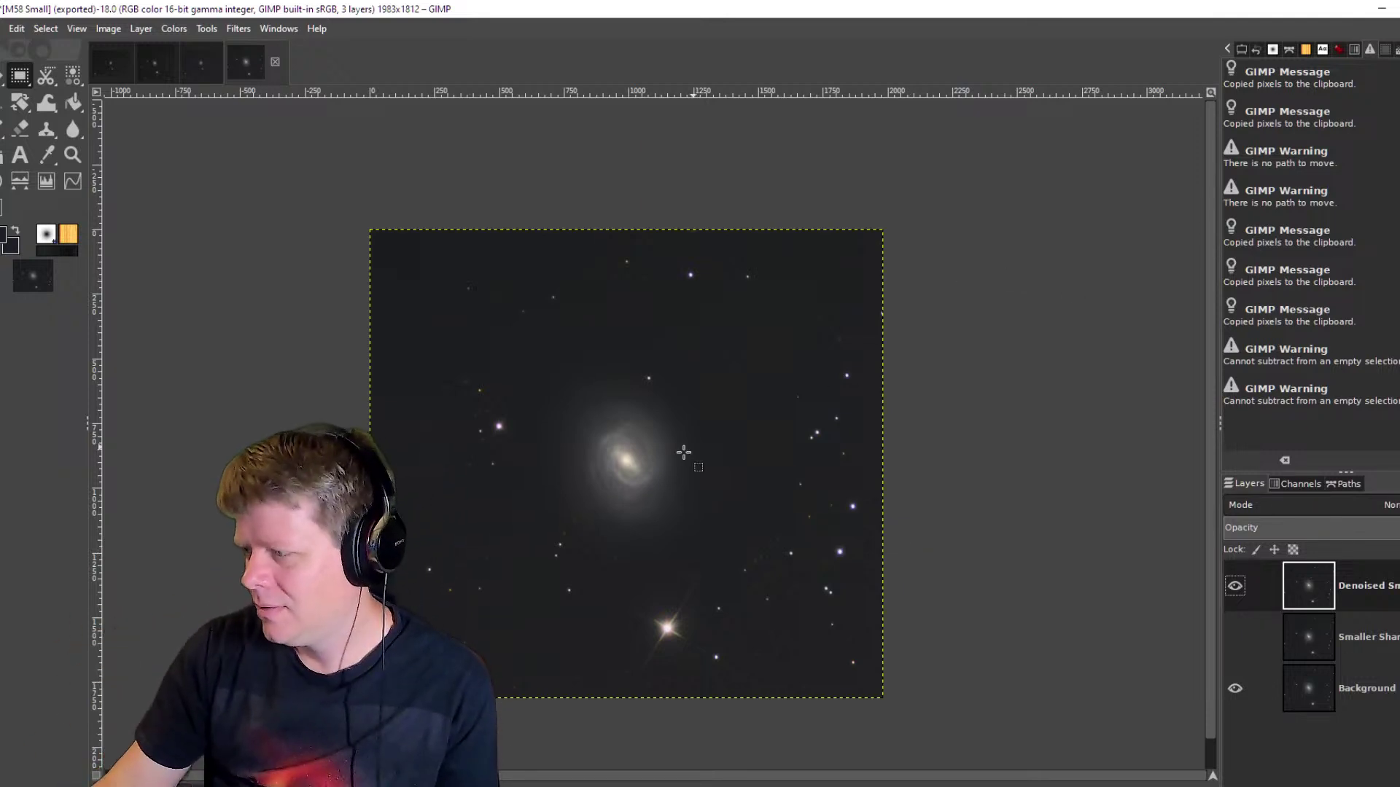
Compare the M58 Small versions up close by hiding the denoised and smaller sharpened layers, leaving the Background layer shown.
scroll(413, 486, up, 1)
scroll(412, 484, up, 2)
scroll(423, 479, down, 2)
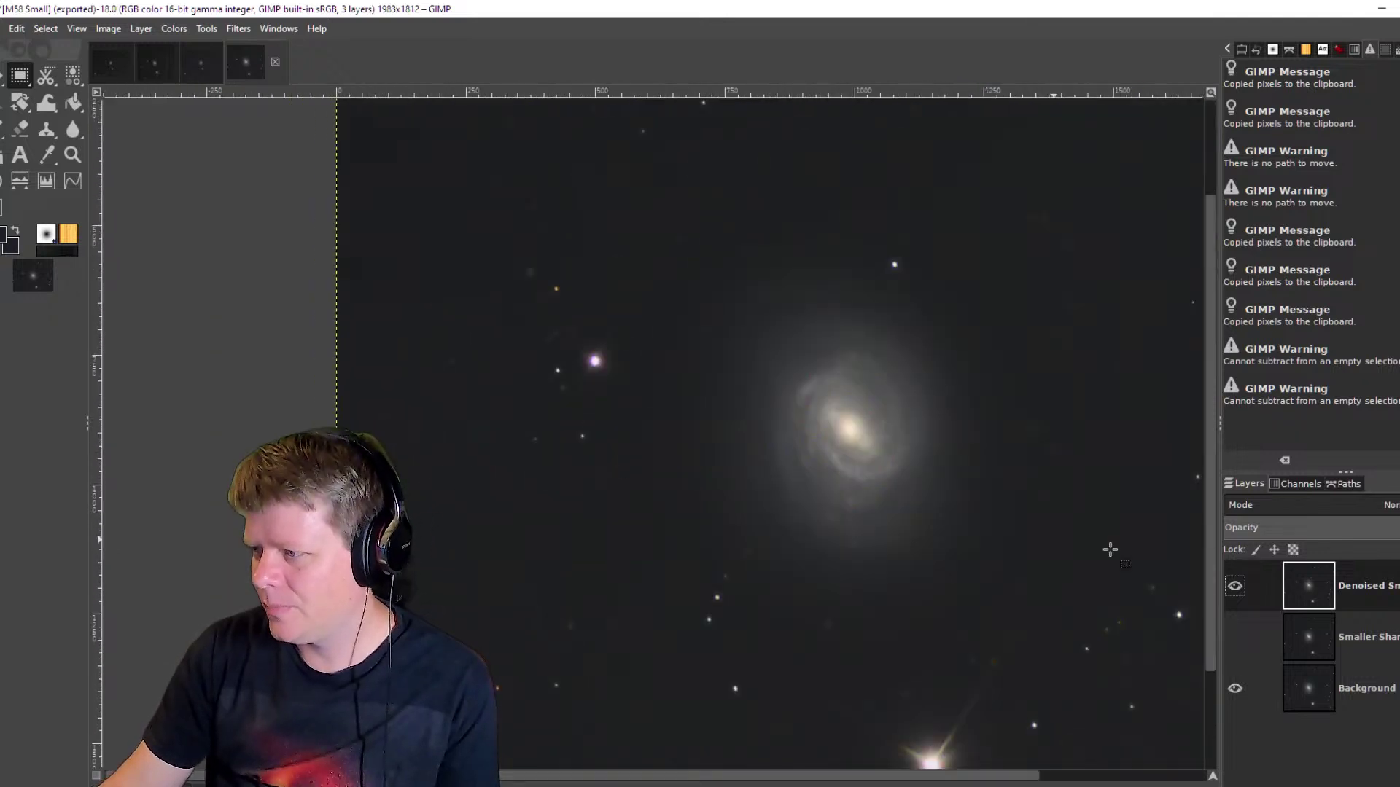
click(1235, 583)
scroll(467, 412, up, 1)
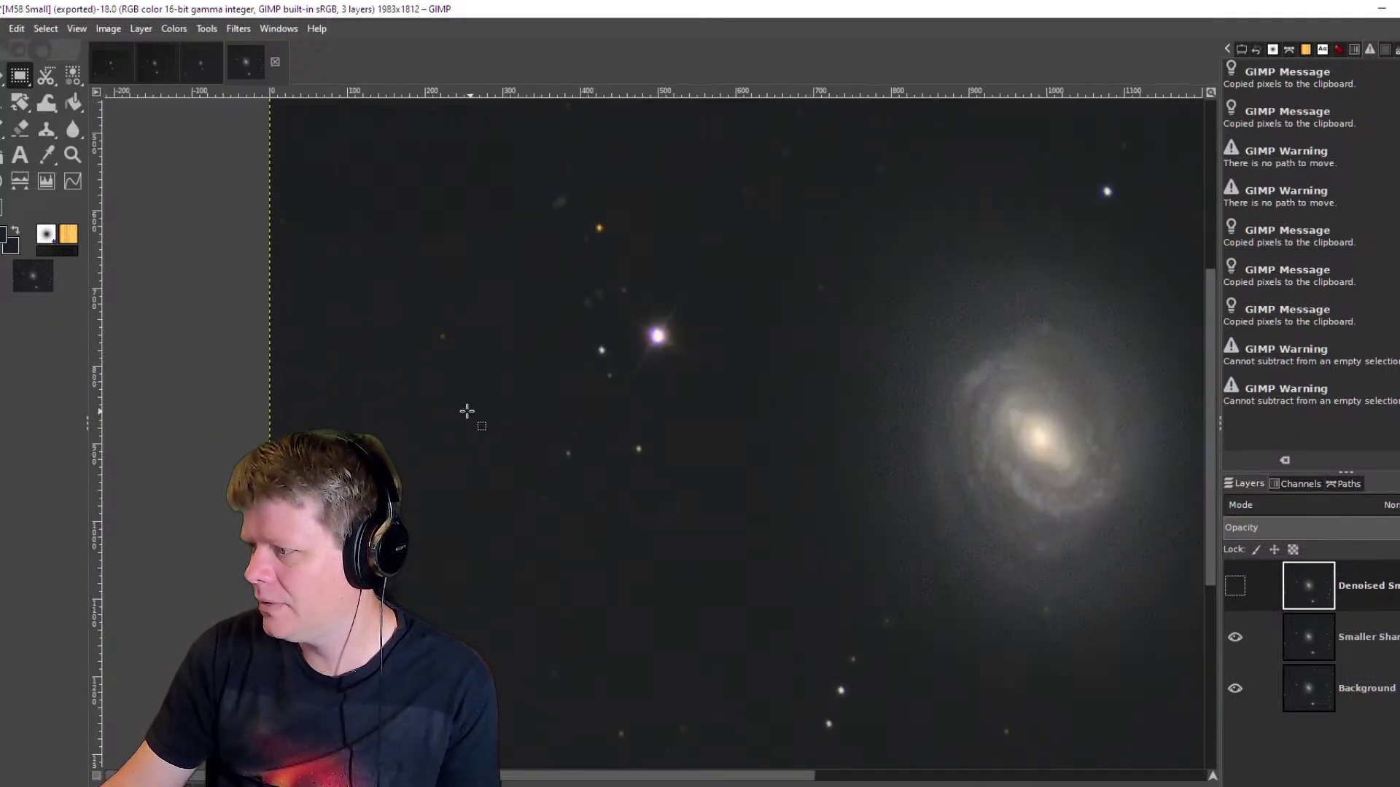
click(1235, 636)
drag(875, 503, 500, 479)
scroll(537, 470, down, 1)
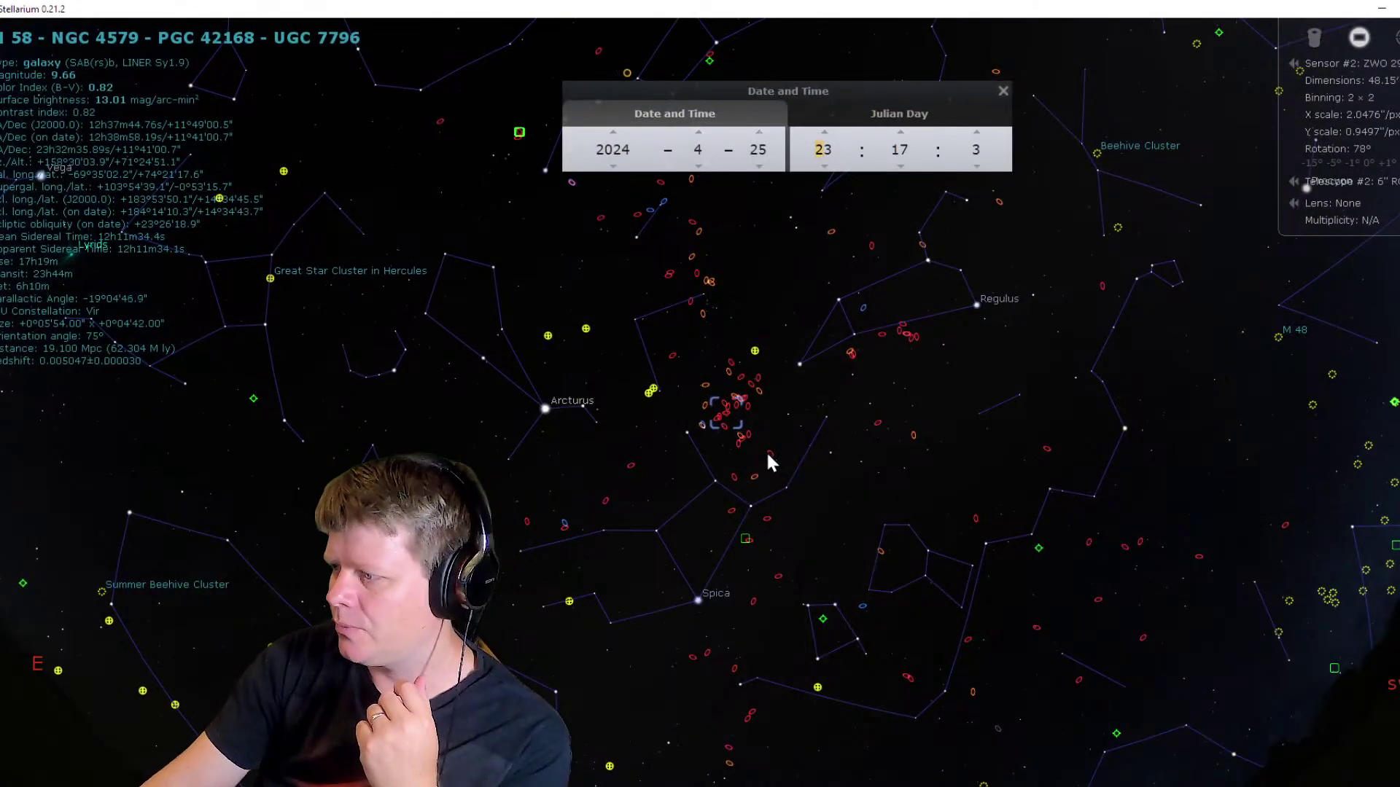
View M58 with the camera sensor frame and look over the neighboring sky around M89 and M90.
scroll(768, 452, up, 5)
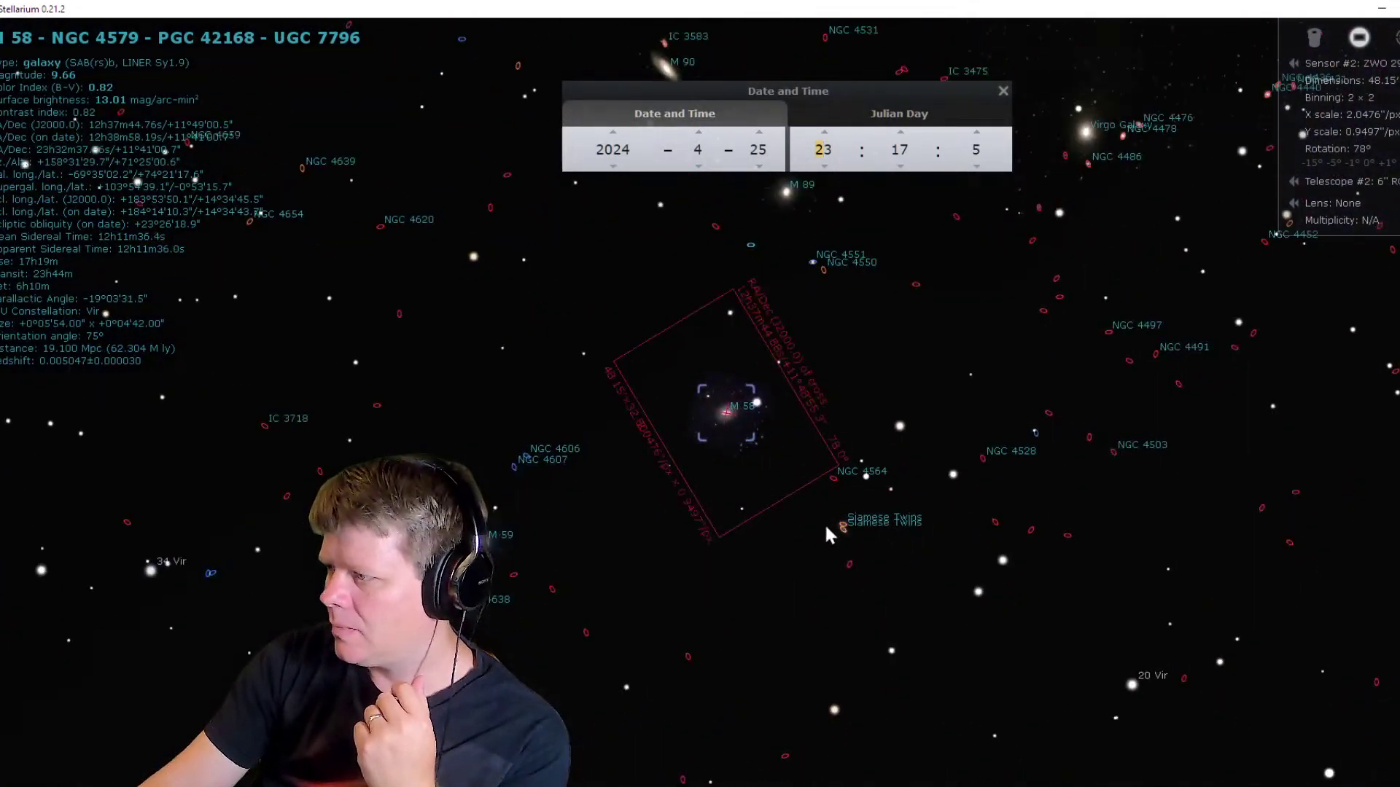
scroll(824, 522, up, 2)
drag(934, 618, 859, 739)
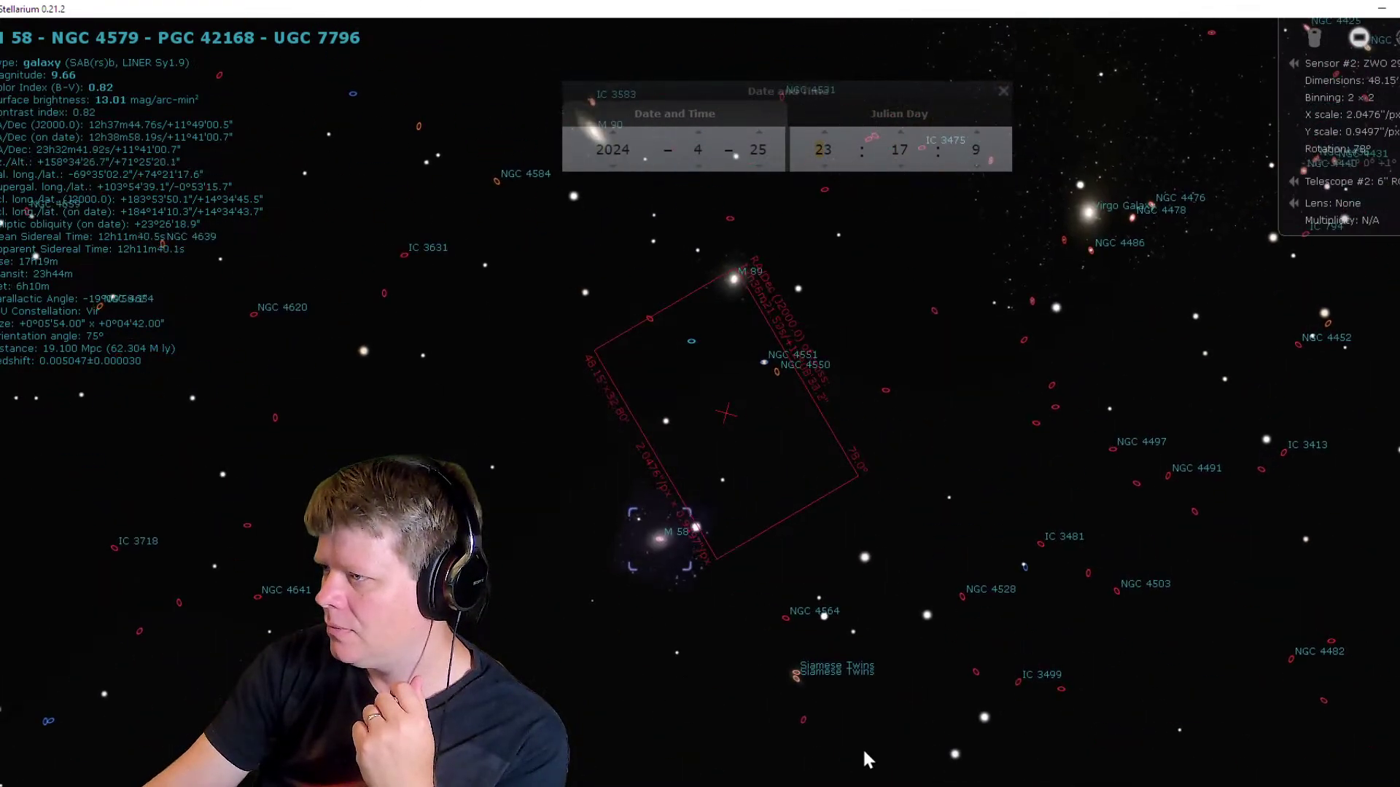
scroll(819, 750, down, 2)
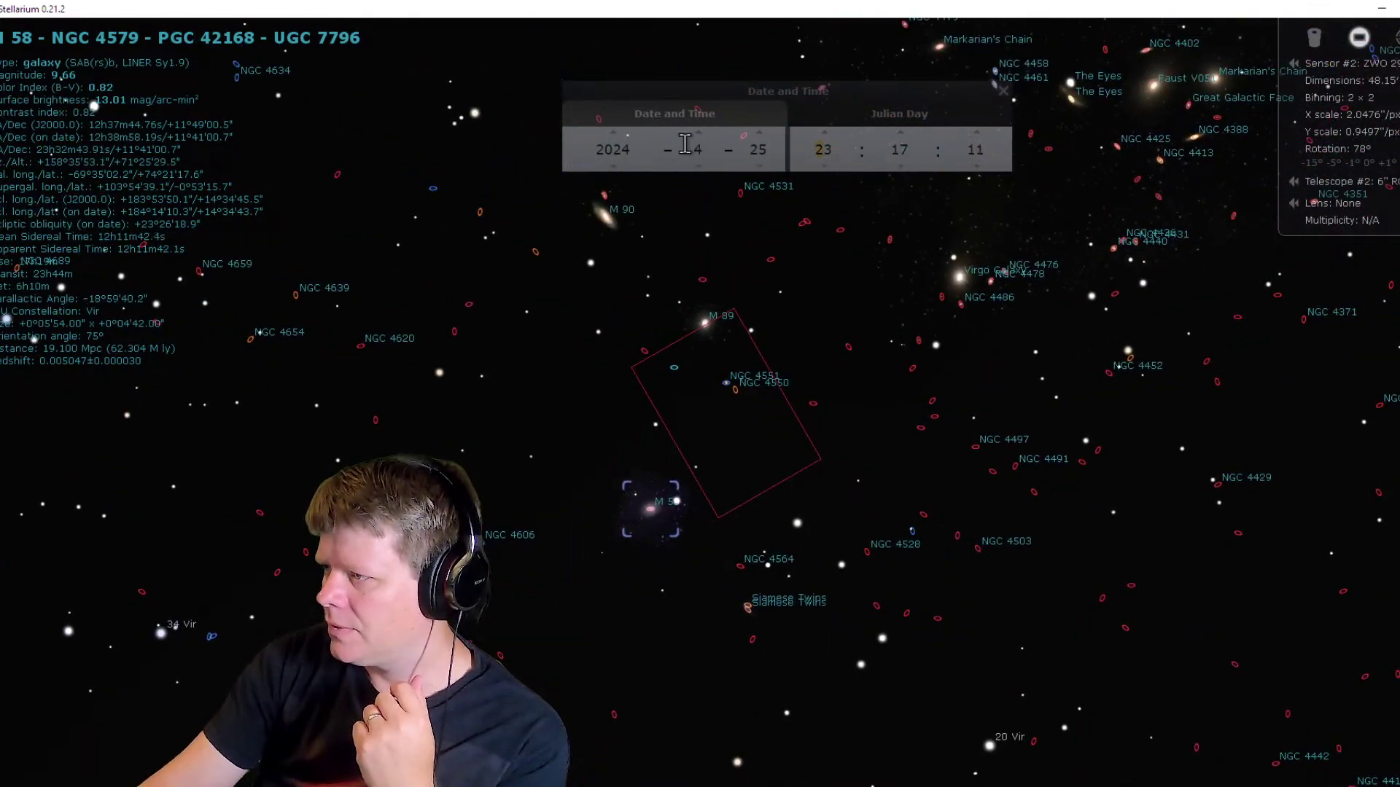
Frame the Siamese Twins near M58 with the camera sensor, select the galaxy pair and examine it up close.
scroll(793, 626, up, 3)
drag(930, 664, 824, 403)
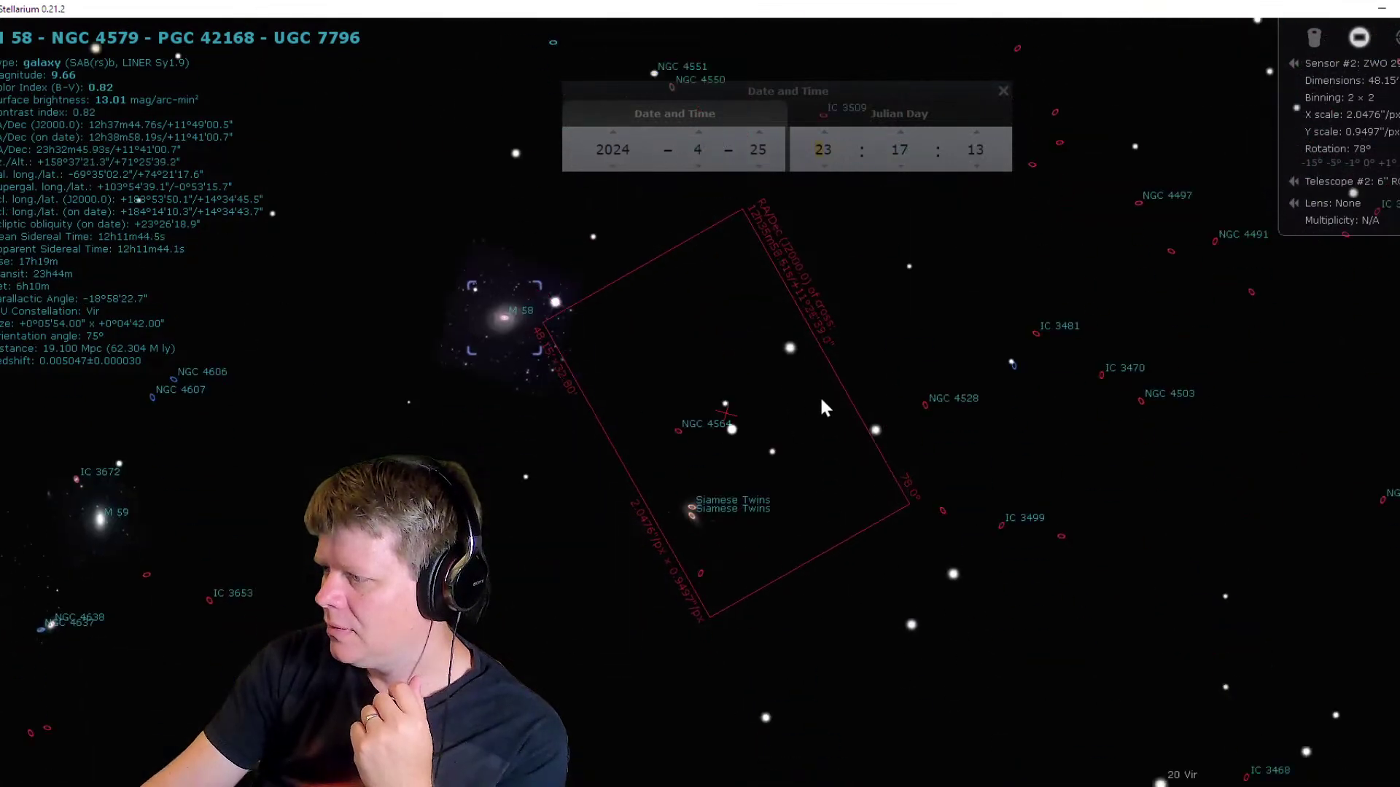
scroll(802, 397, up, 2)
scroll(682, 427, up, 2)
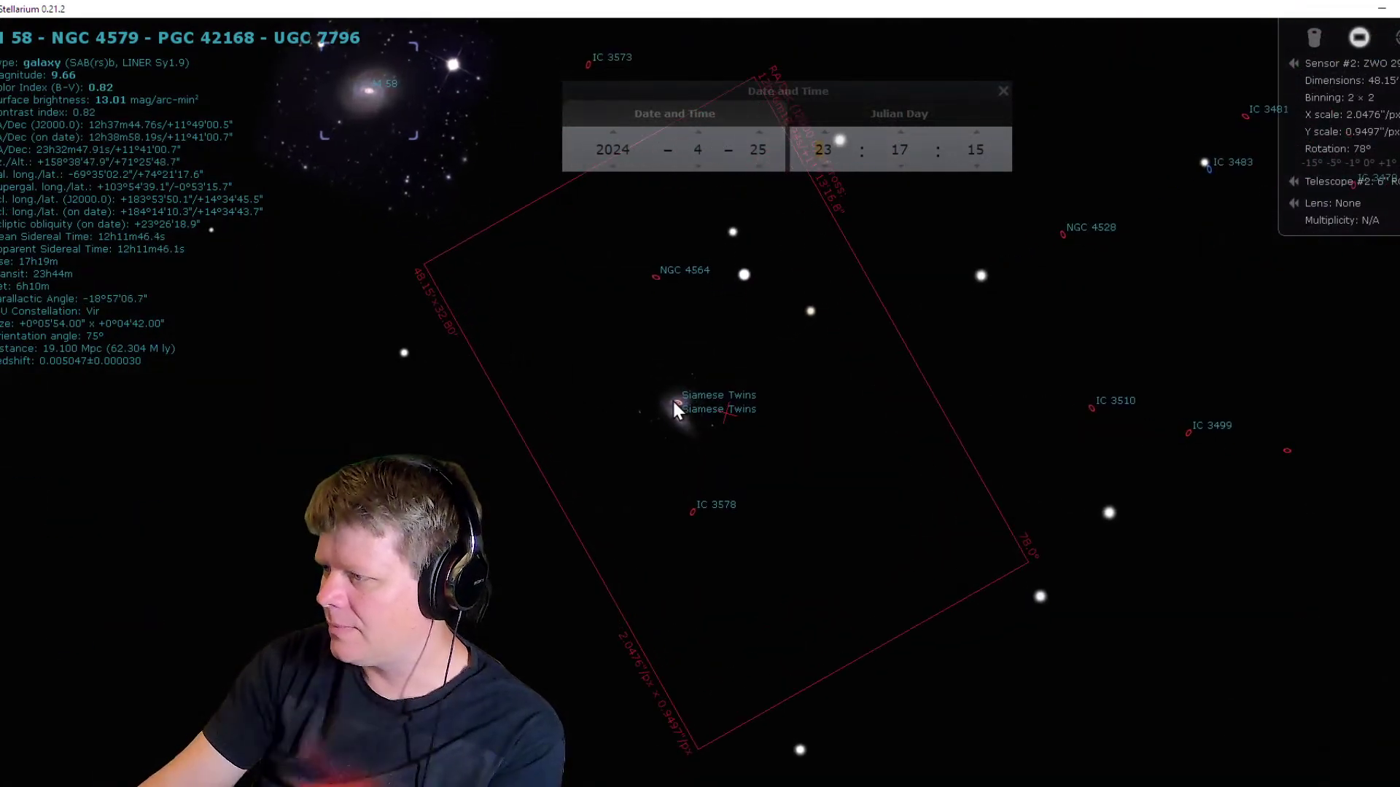
click(682, 417)
scroll(700, 452, up, 3)
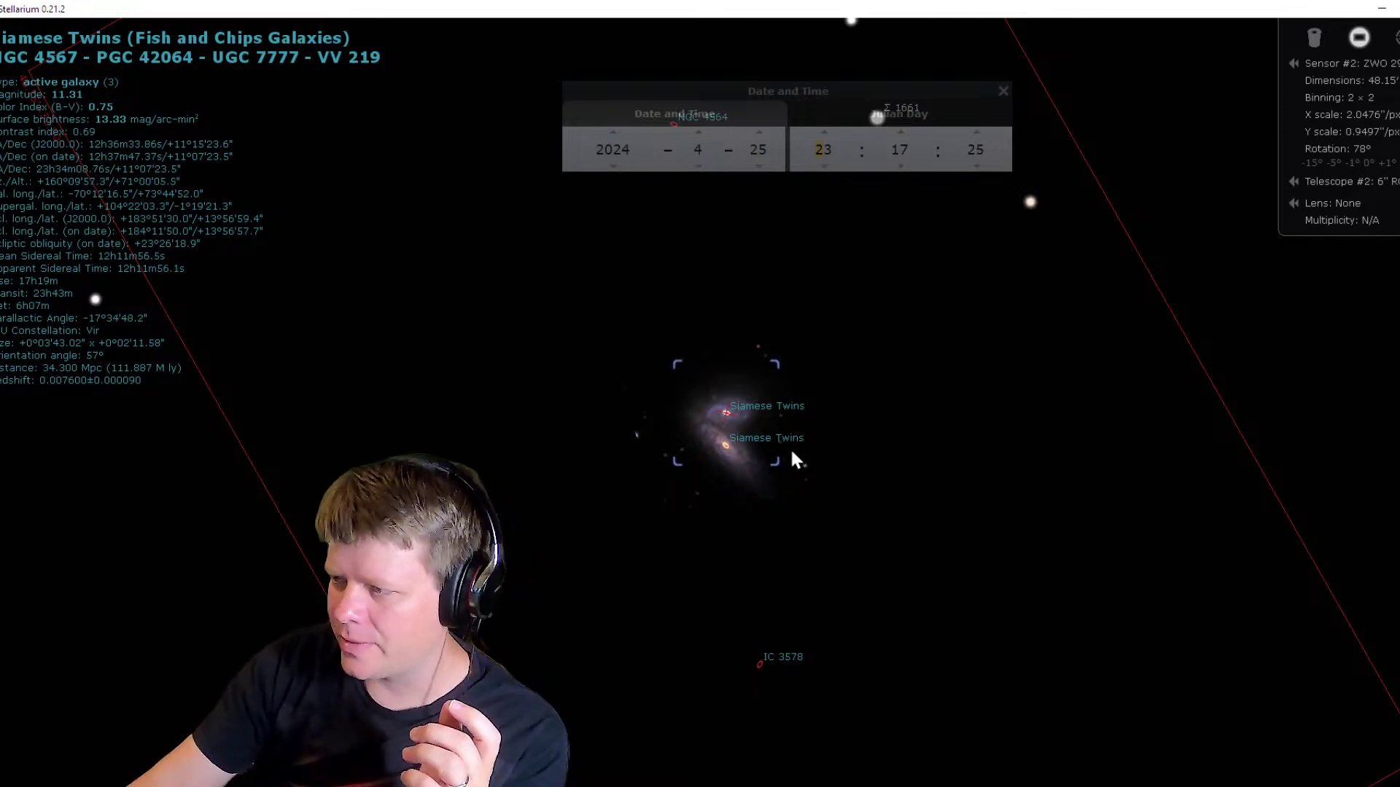
scroll(790, 448, up, 3)
scroll(747, 458, down, 3)
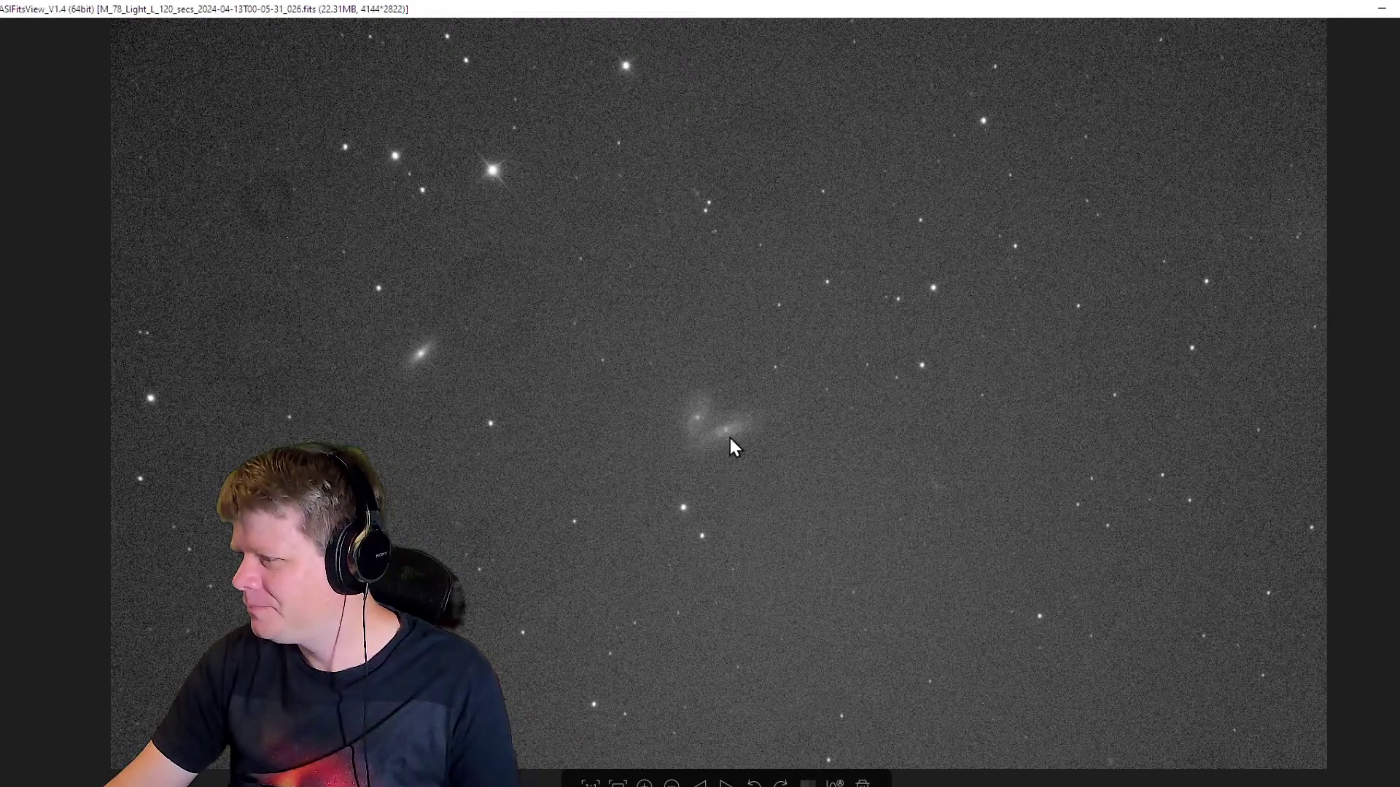
Examine the Siamese Twins up close and in the full field of the 120-second luminance frame.
scroll(728, 435, up, 5)
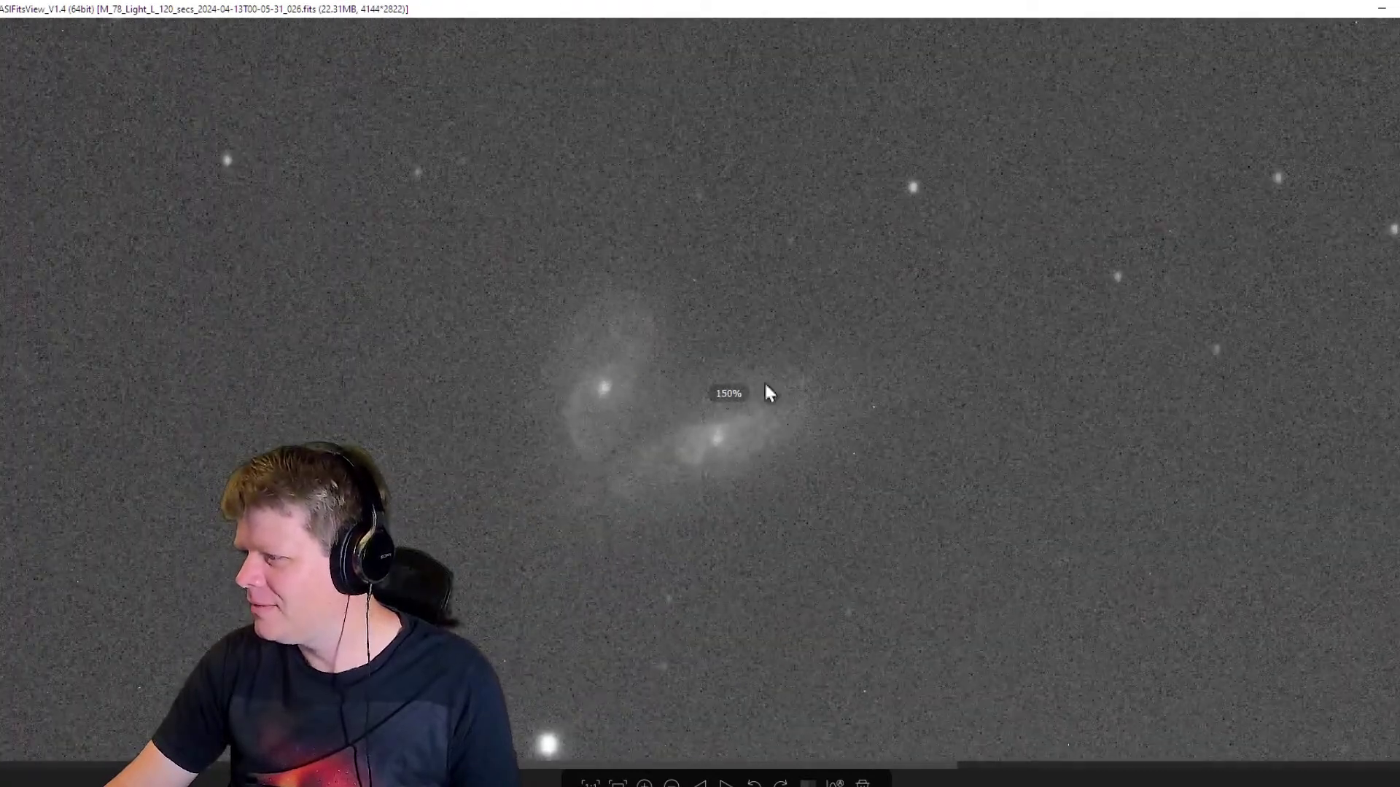
scroll(666, 401, down, 5)
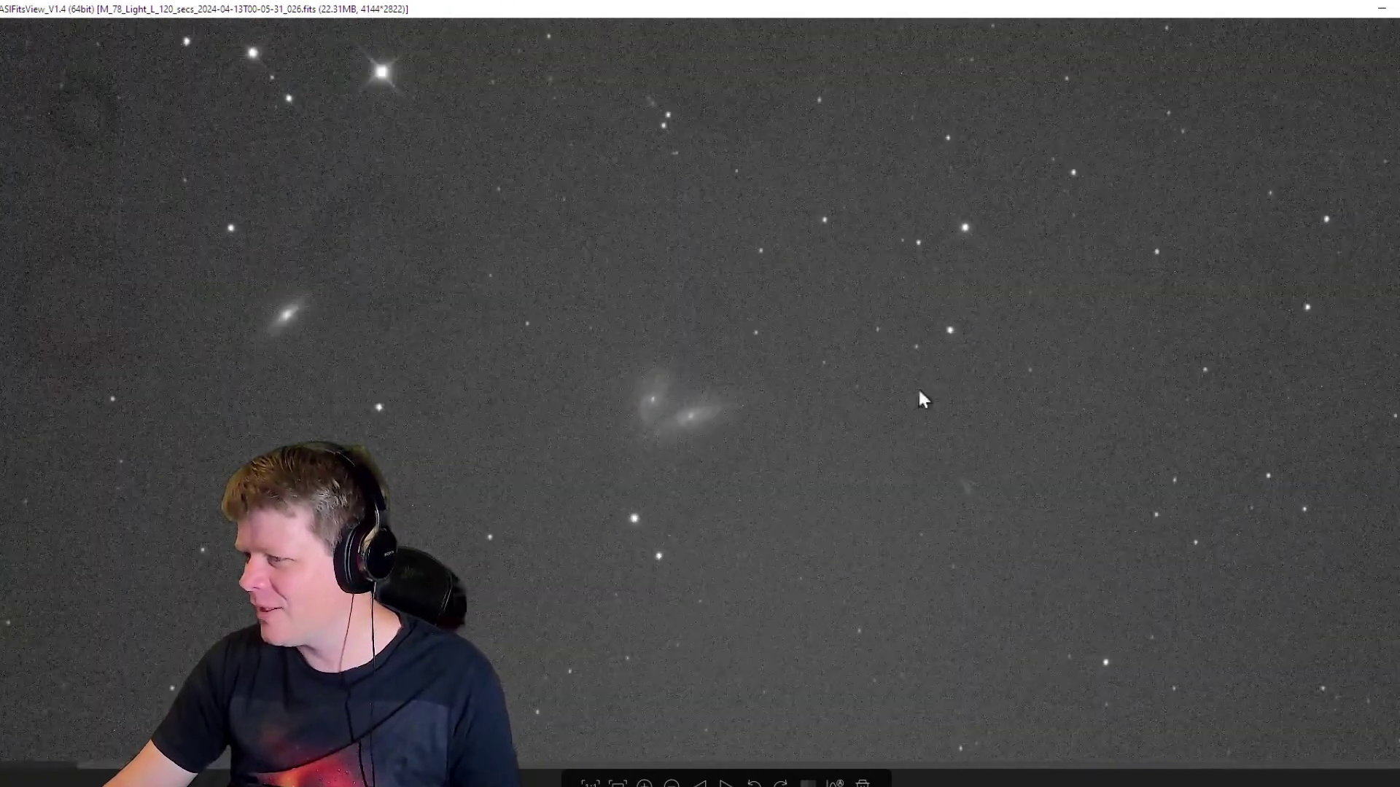
scroll(685, 409, down, 2)
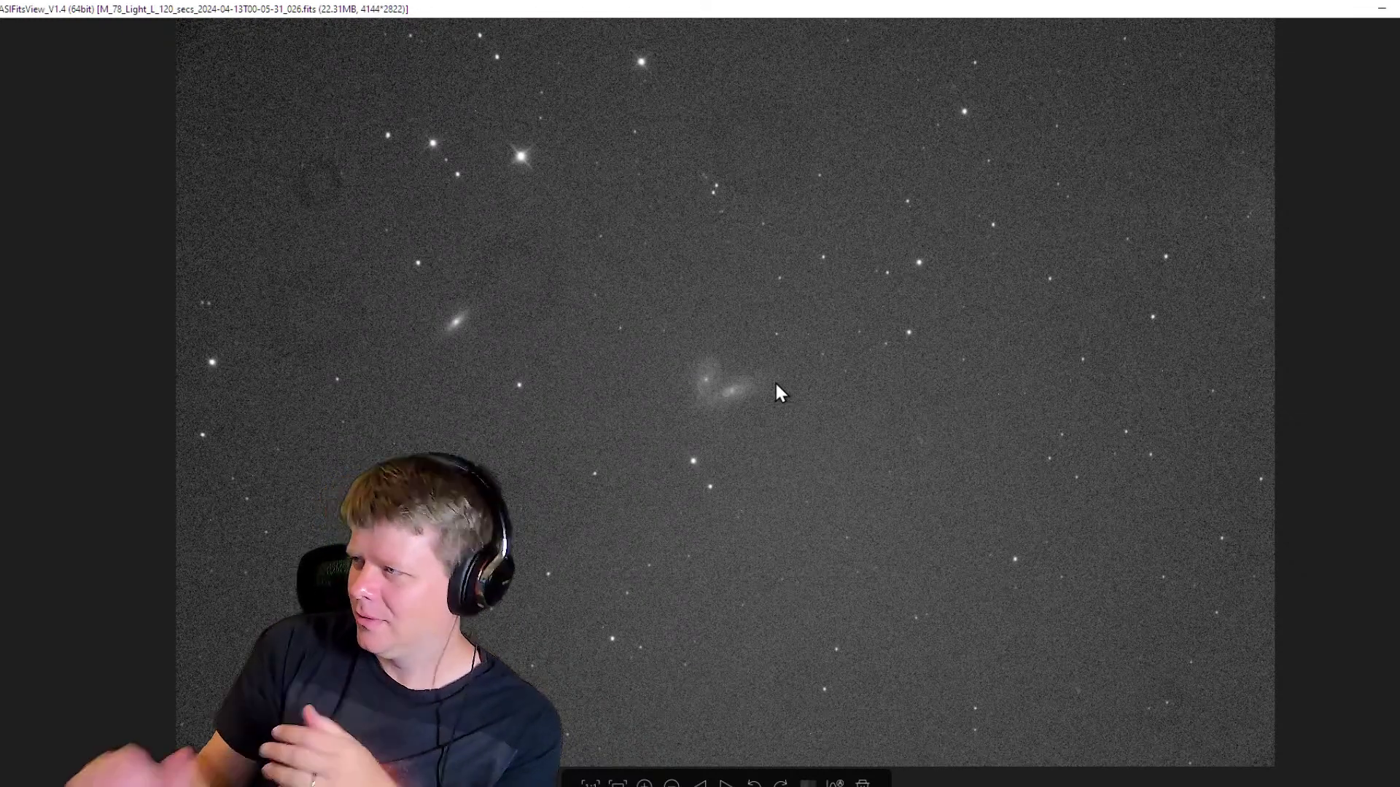
Put away the FITS viewer and Stellarium and return to the M58 Small image in GIMP.
mouse_move(1335, 33)
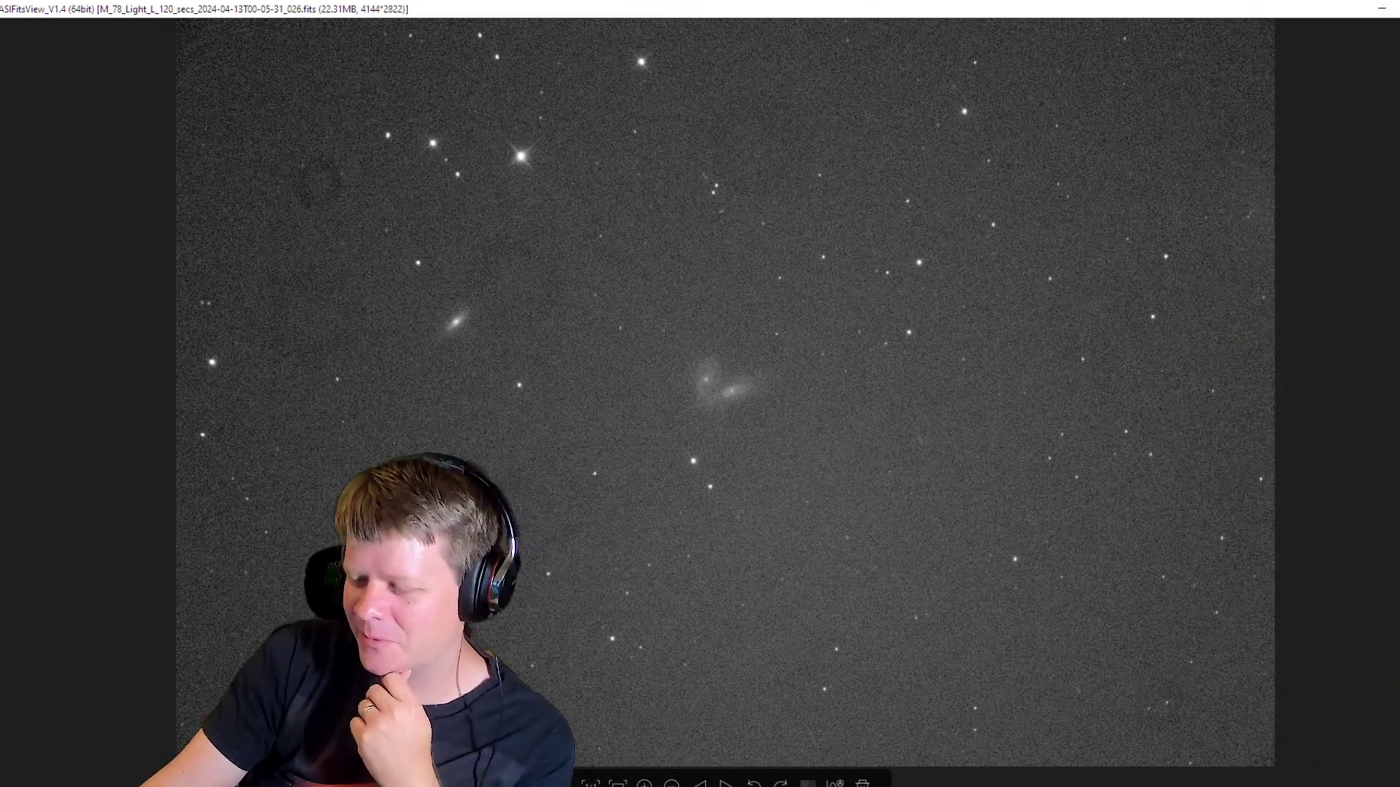
click(1381, 9)
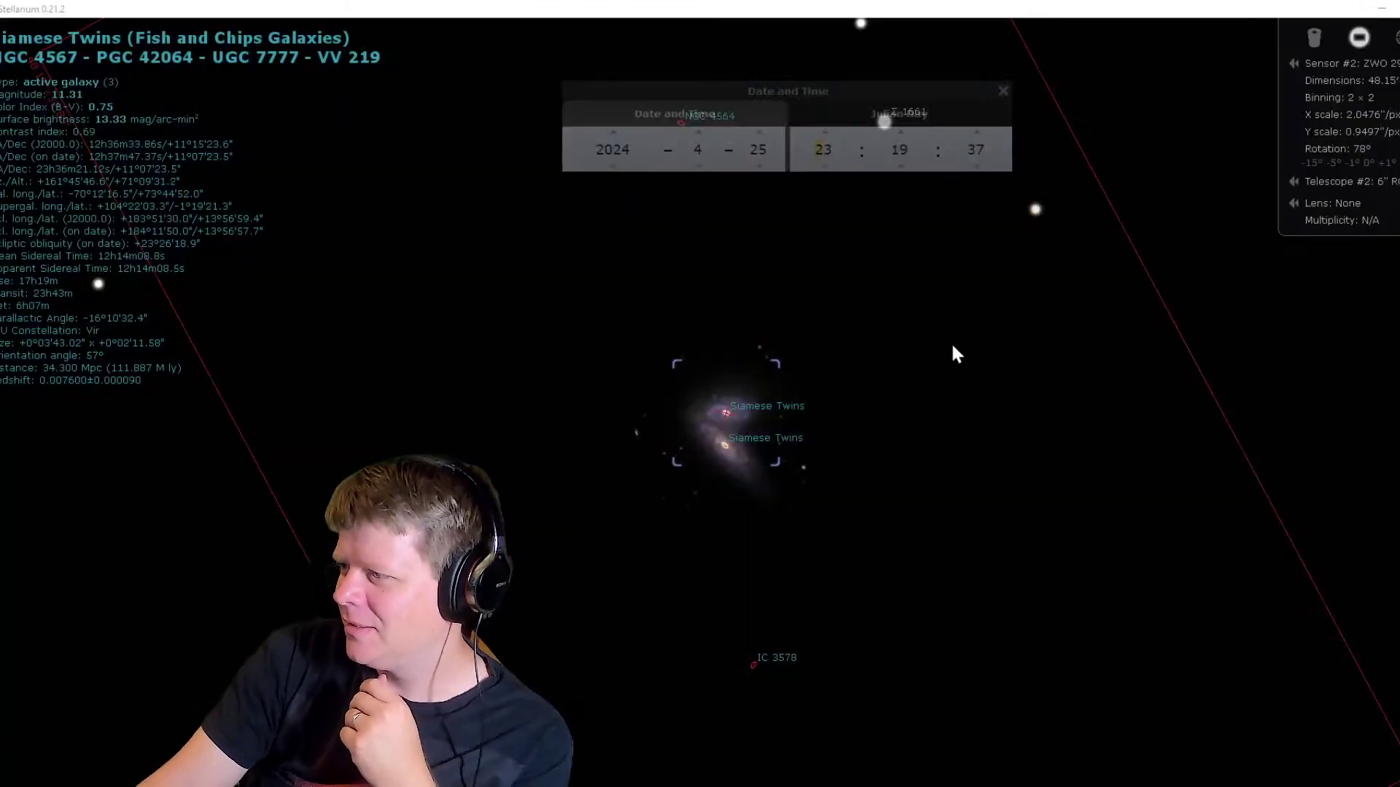
click(1381, 9)
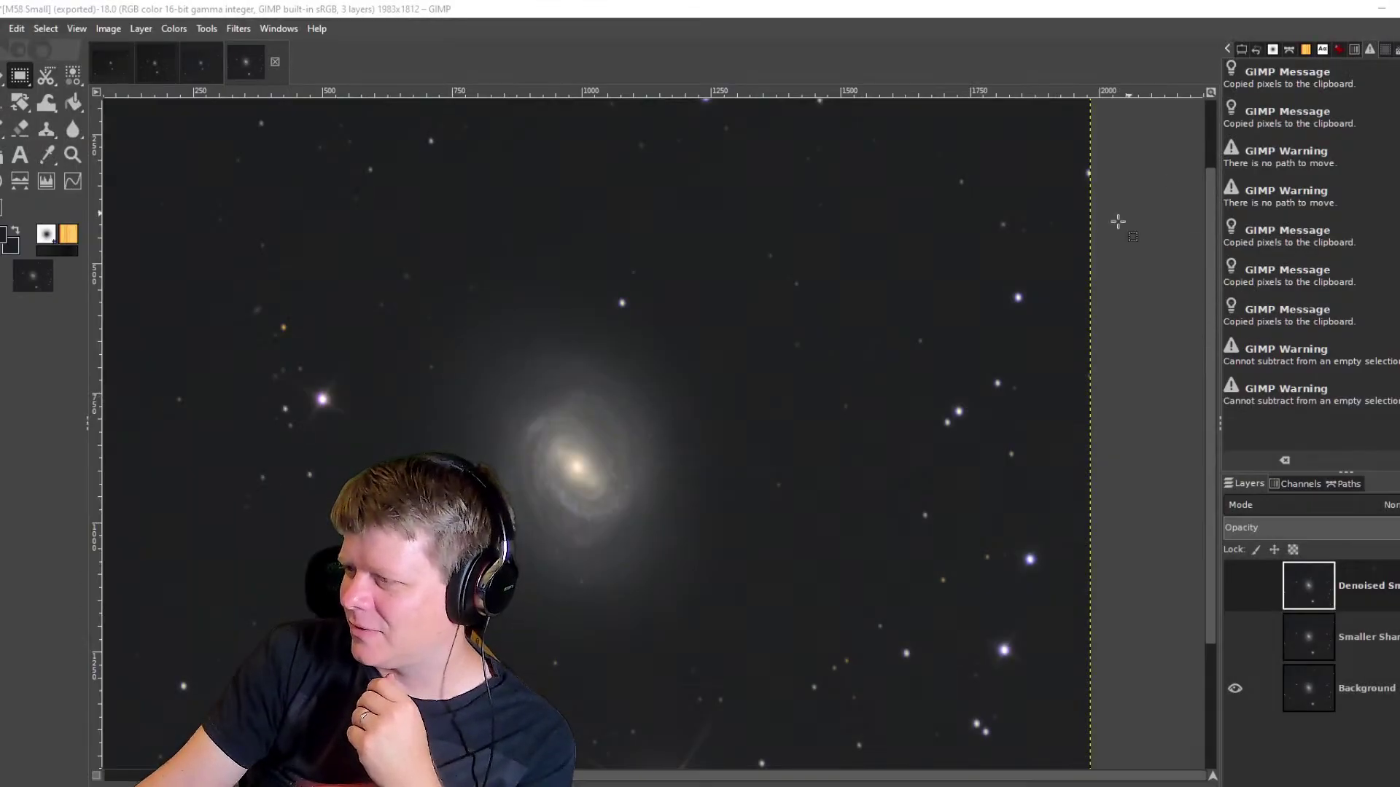